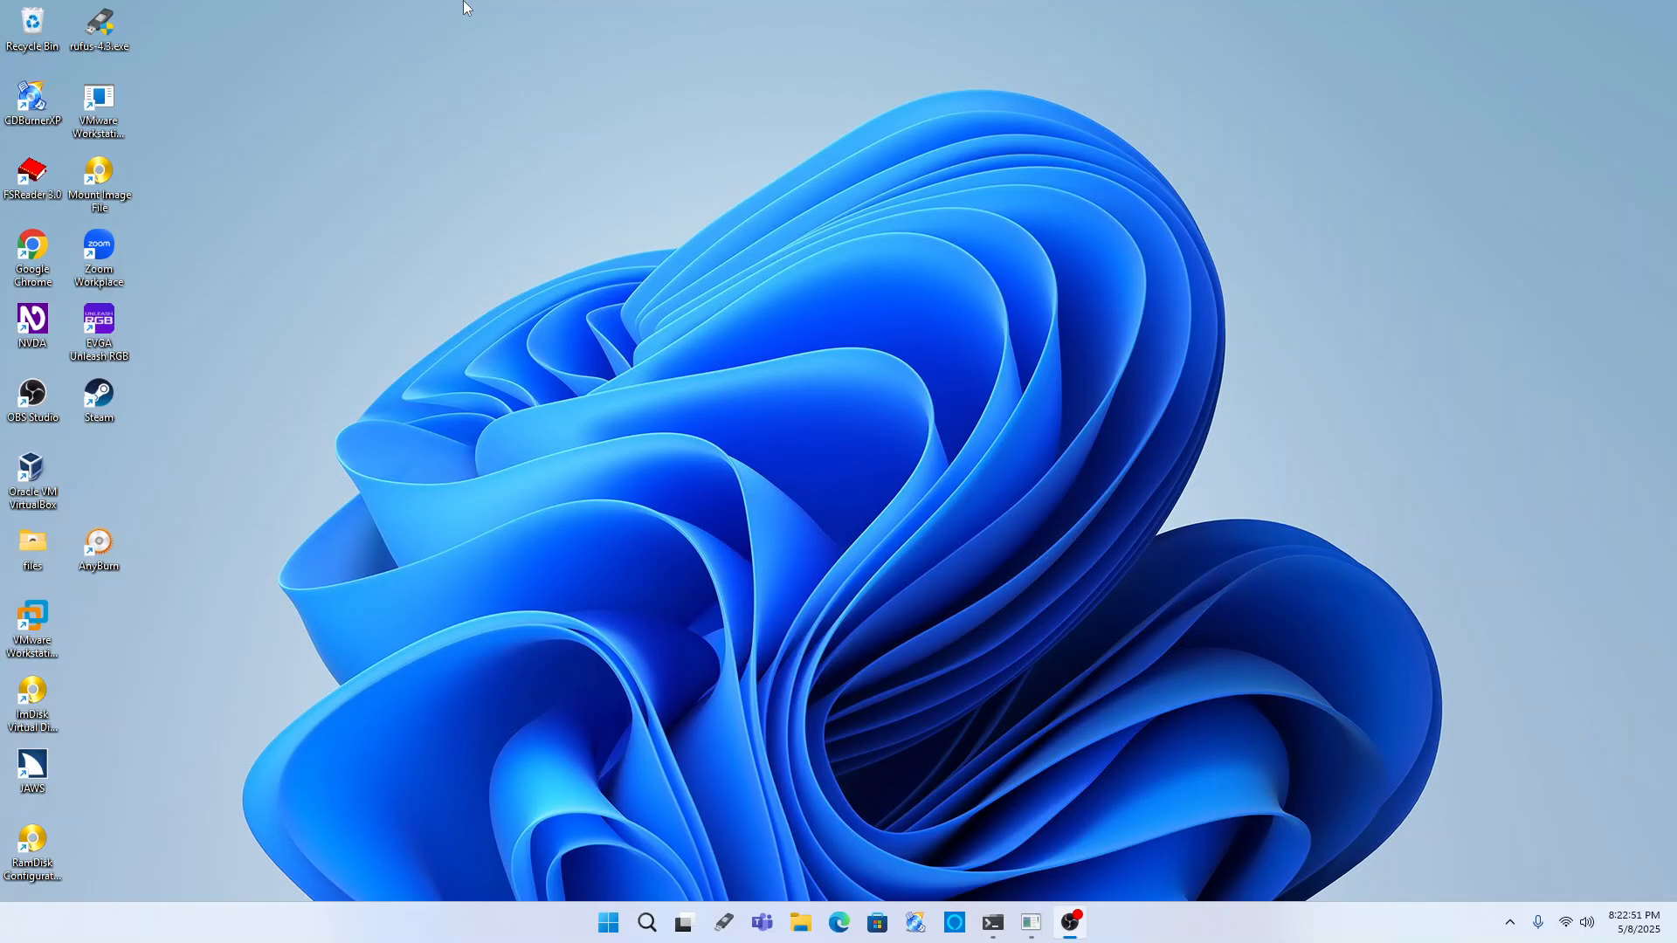
# - Open File Explorer at This PC and open the Windows (C:) drive
pyautogui.hotkey('alt', 'Tab')
pyautogui.hotkey('alt', 'Tab')
pyautogui.hotkey('alt', 'Tab')
pyautogui.press('super+e')
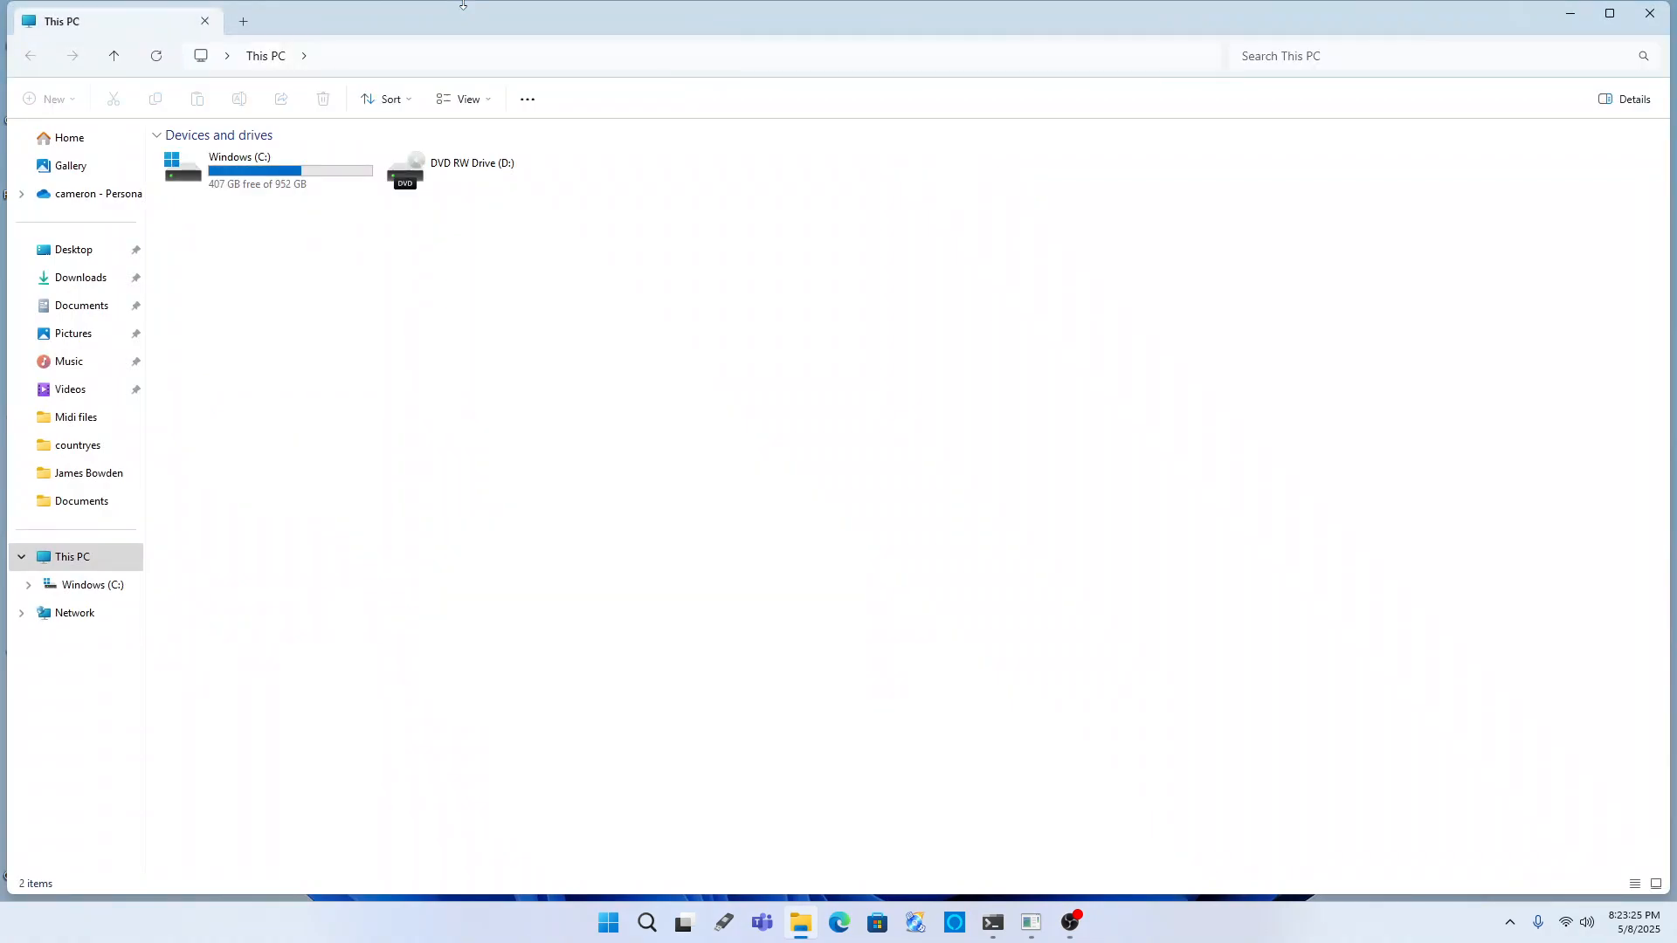
pyautogui.press('Right')
pyautogui.press('Left')
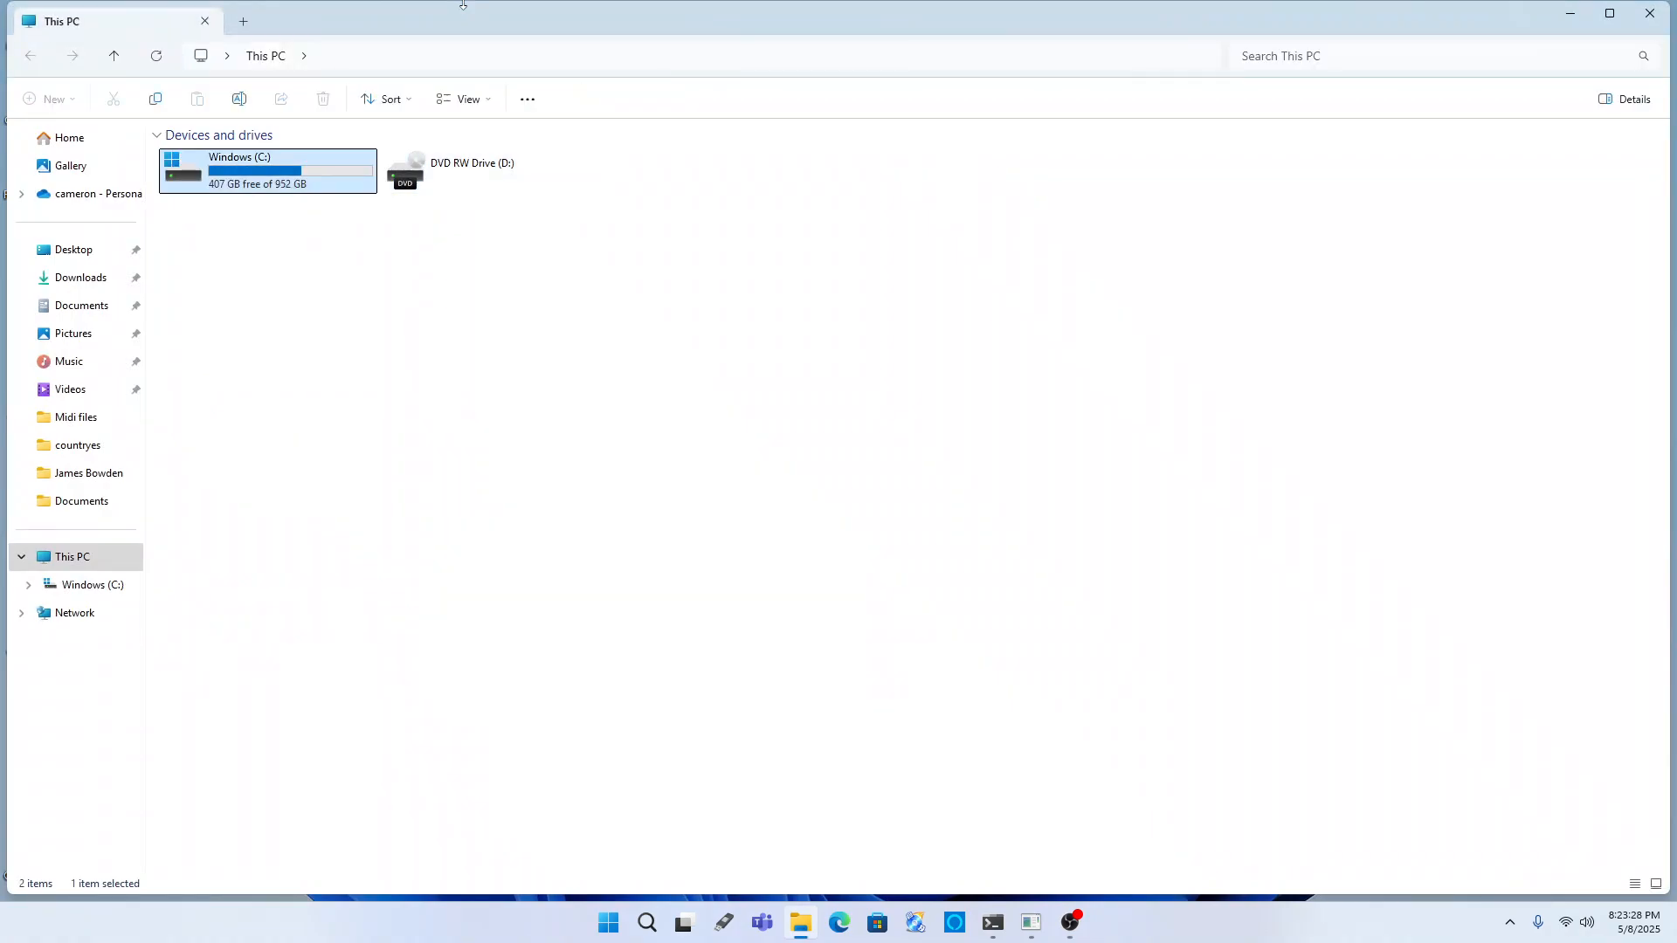
pyautogui.press('Return')
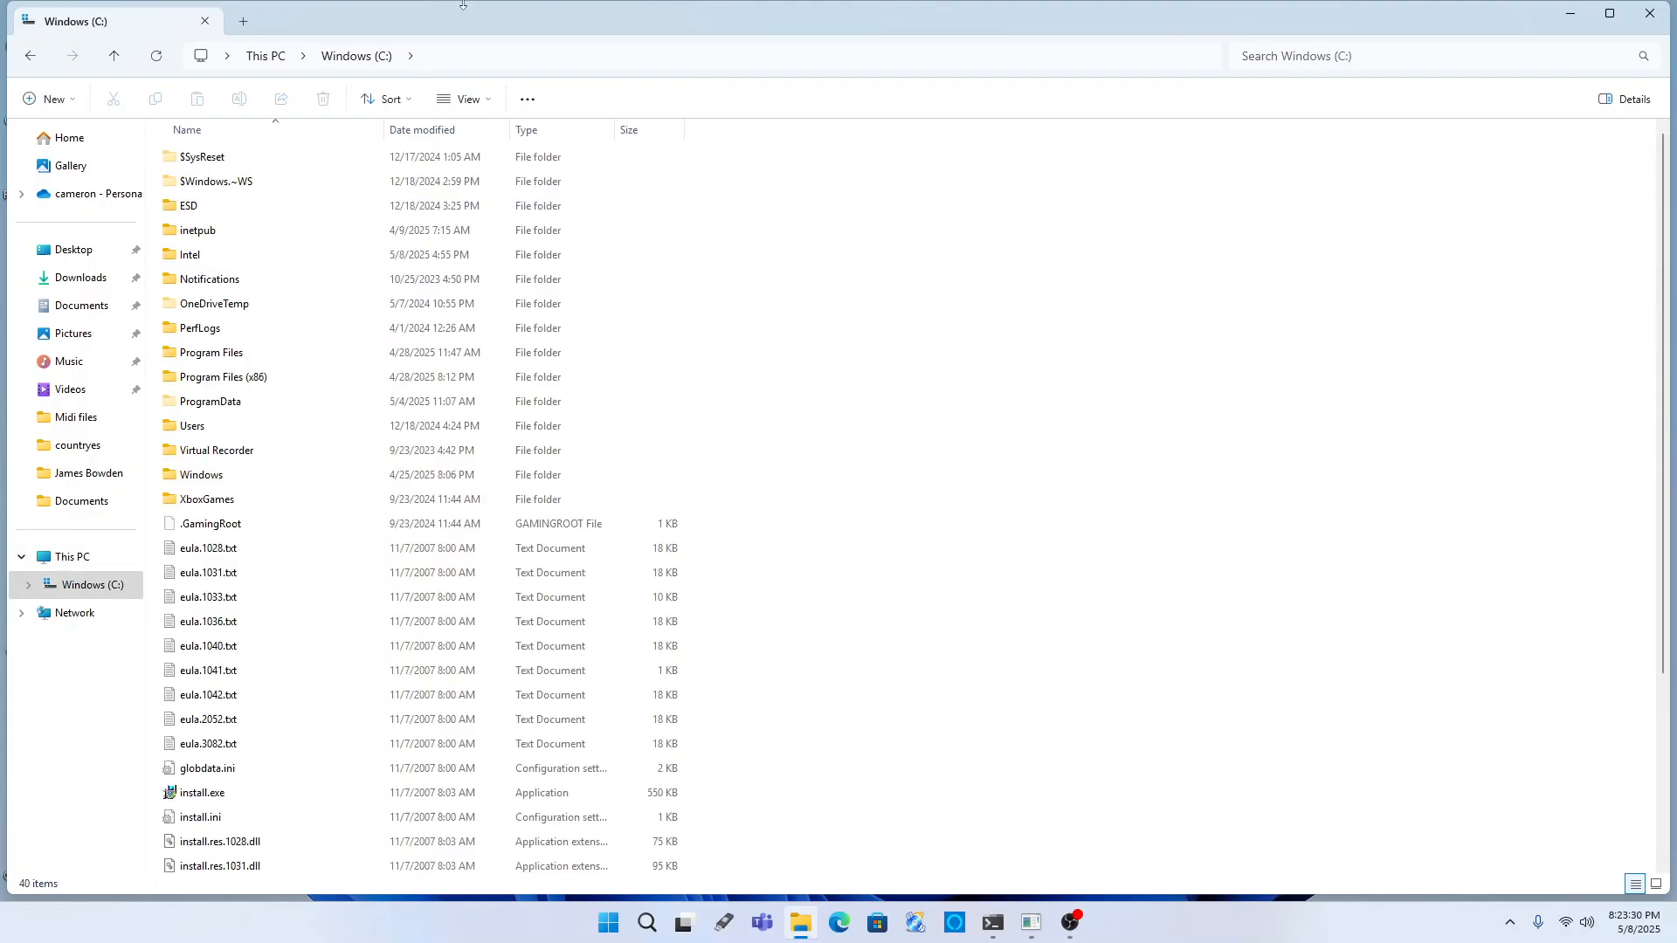
# - Open the Users folder, enter the personal profile folder and open its Documents folder
pyautogui.press('u')
pyautogui.press('Return')
pyautogui.press('c')
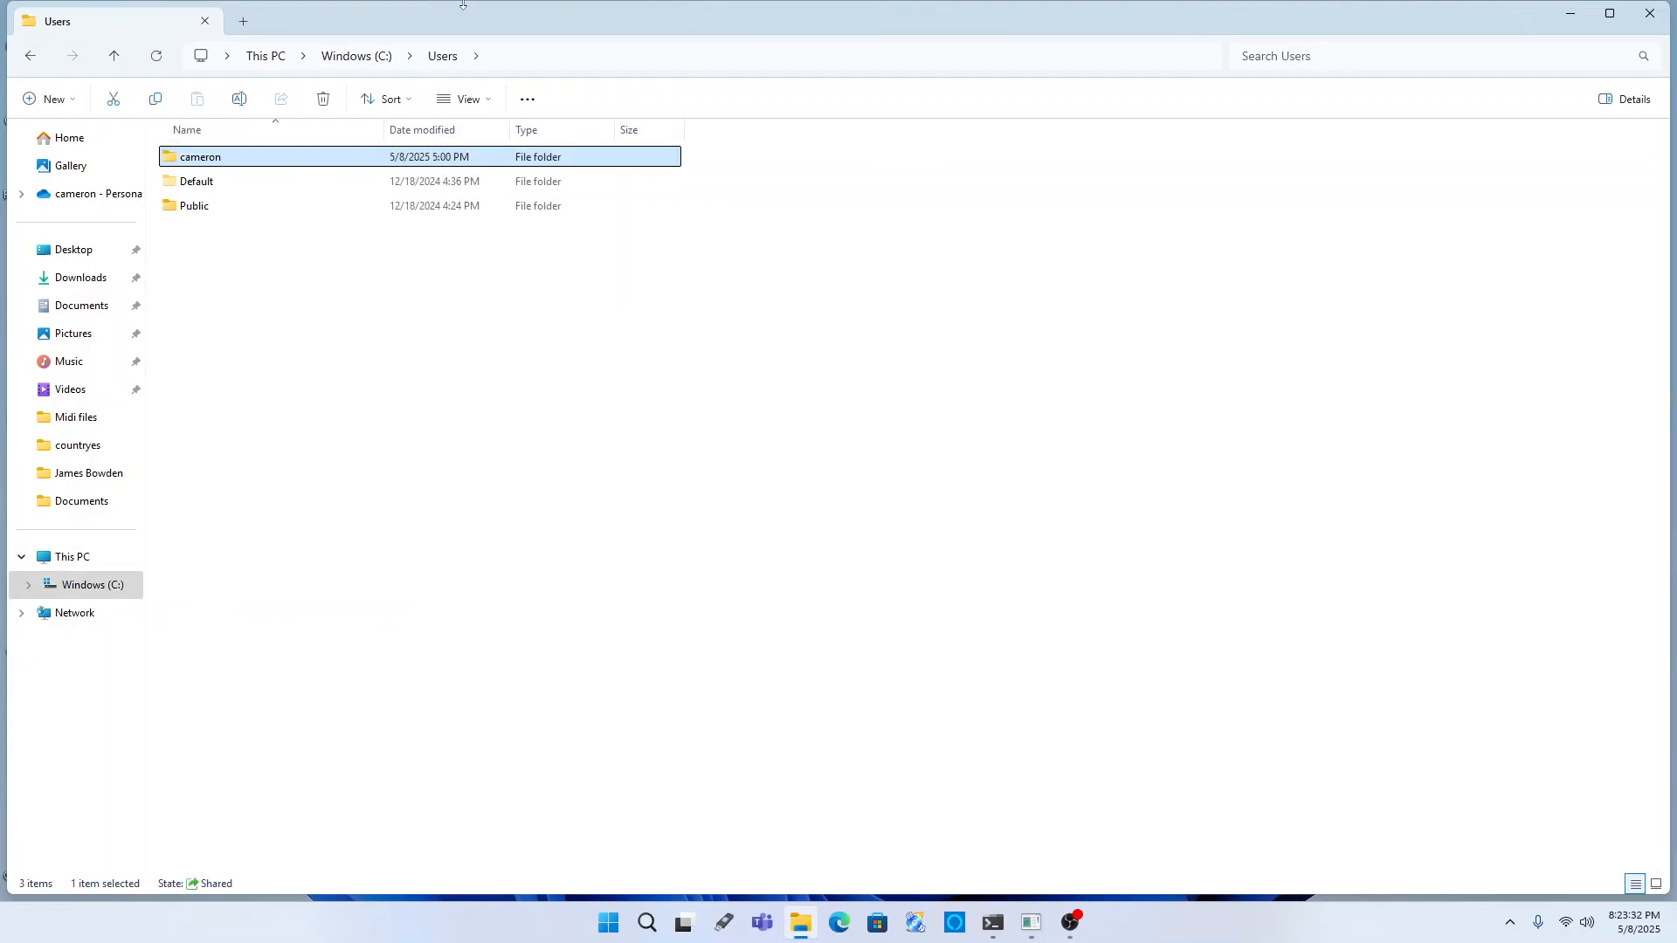
pyautogui.press('Return')
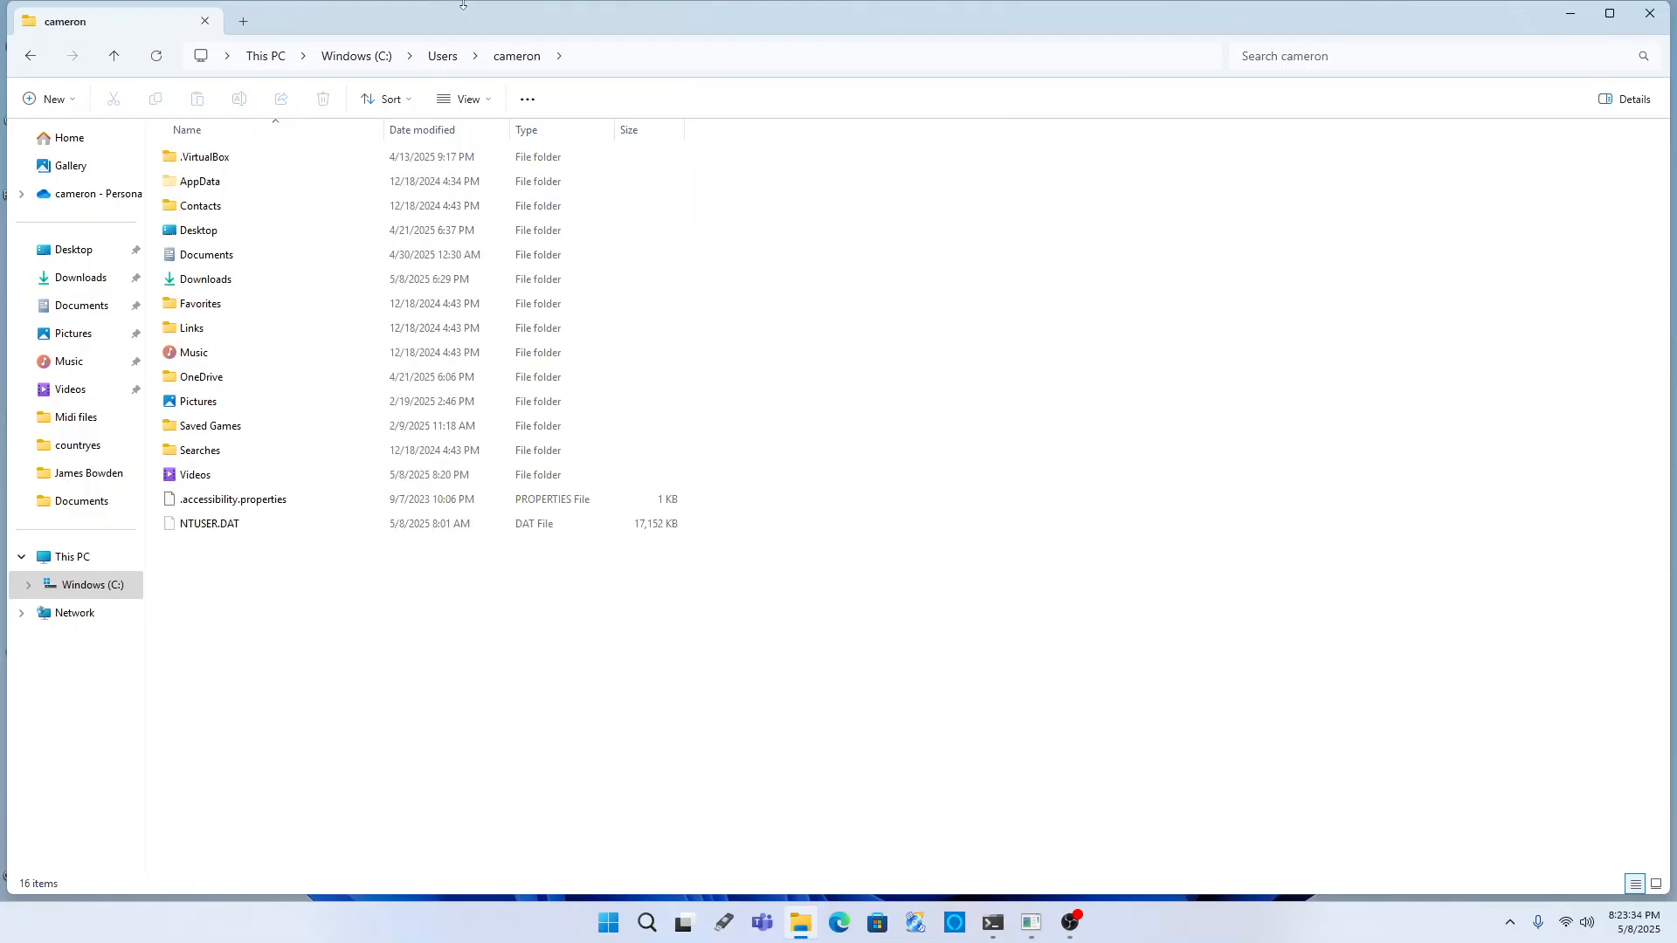
pyautogui.press('d')
pyautogui.press('o')
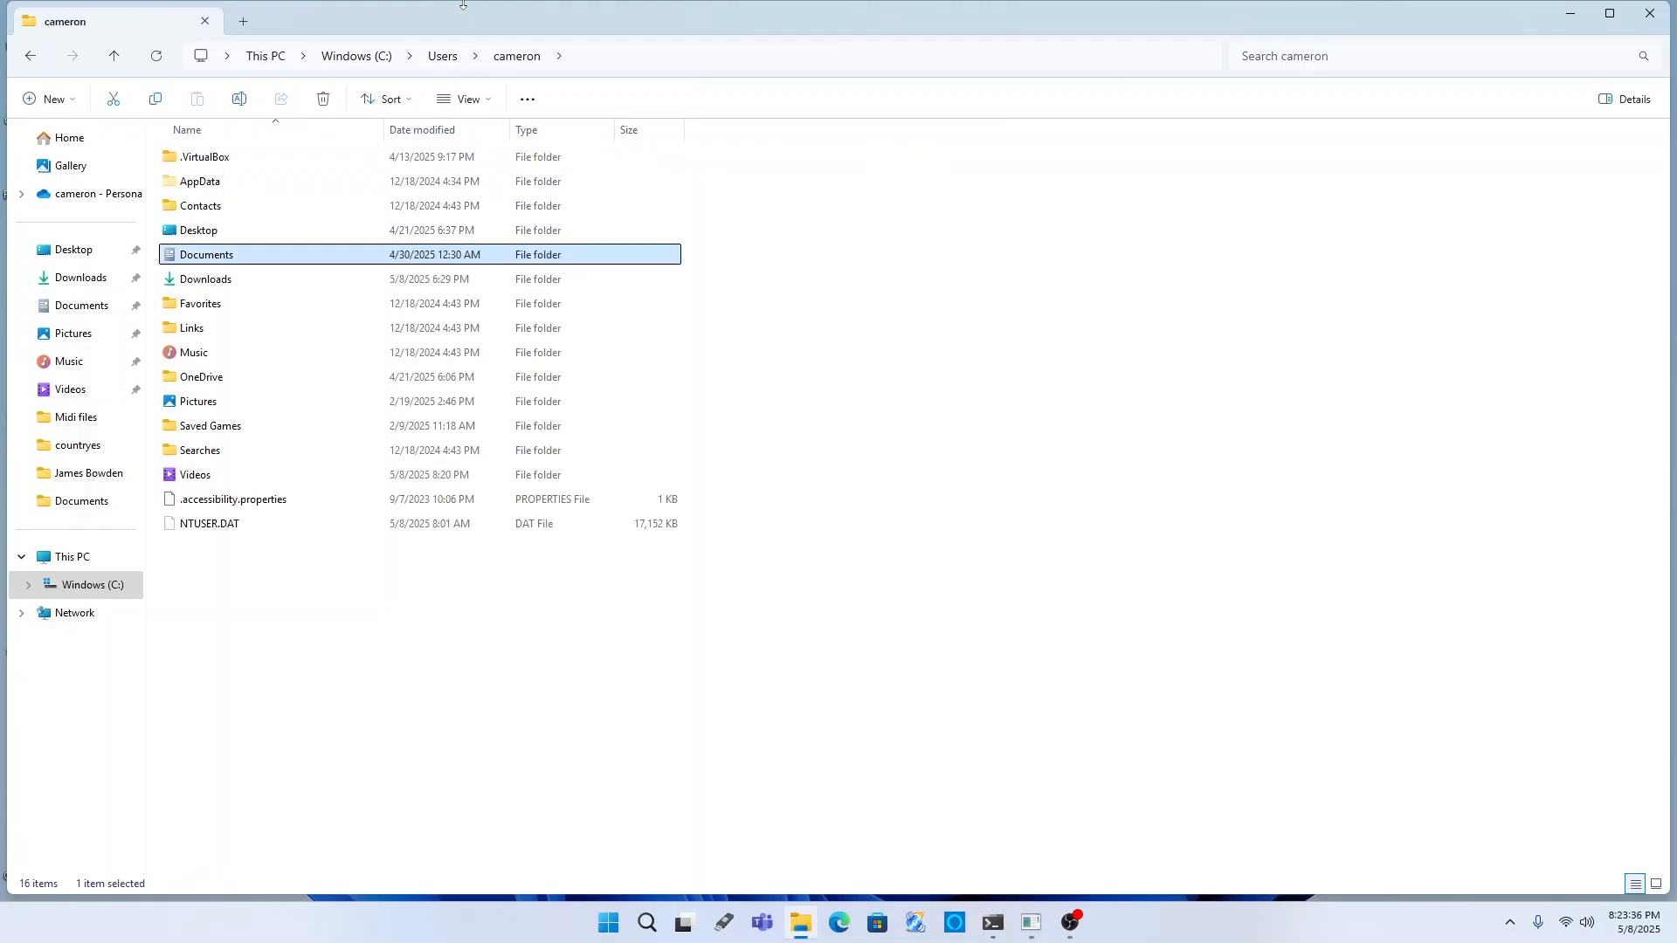
pyautogui.press('Return')
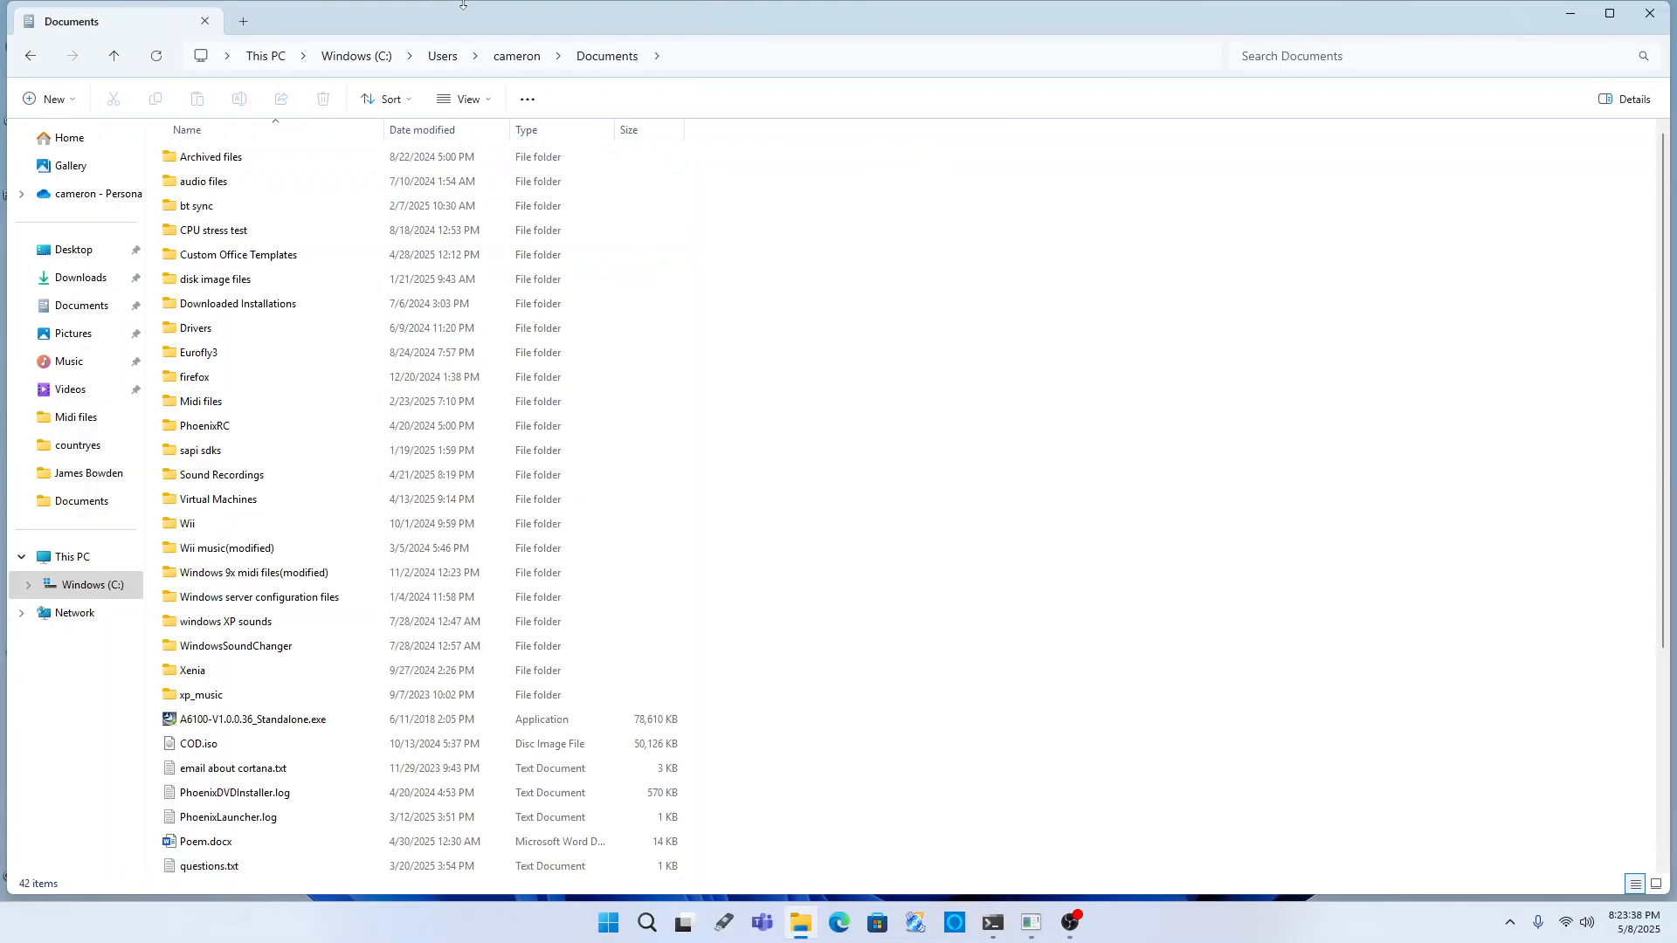
# - Open the old_software_synths folder inside bt sync > tts
pyautogui.press('b')
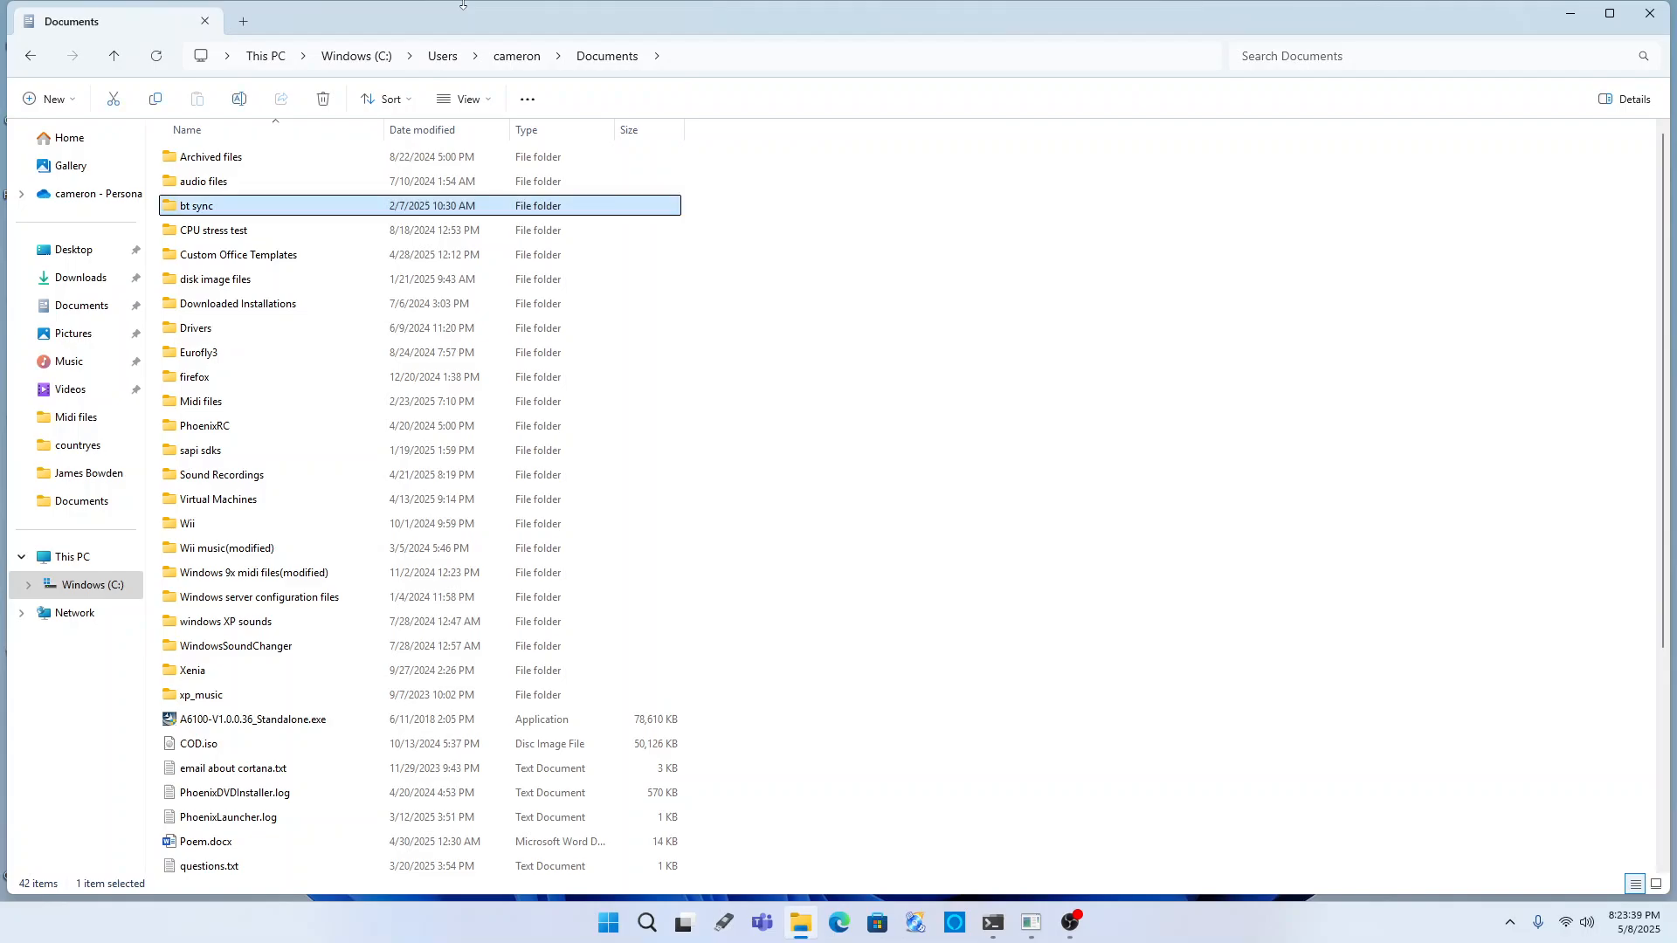
pyautogui.press('Return')
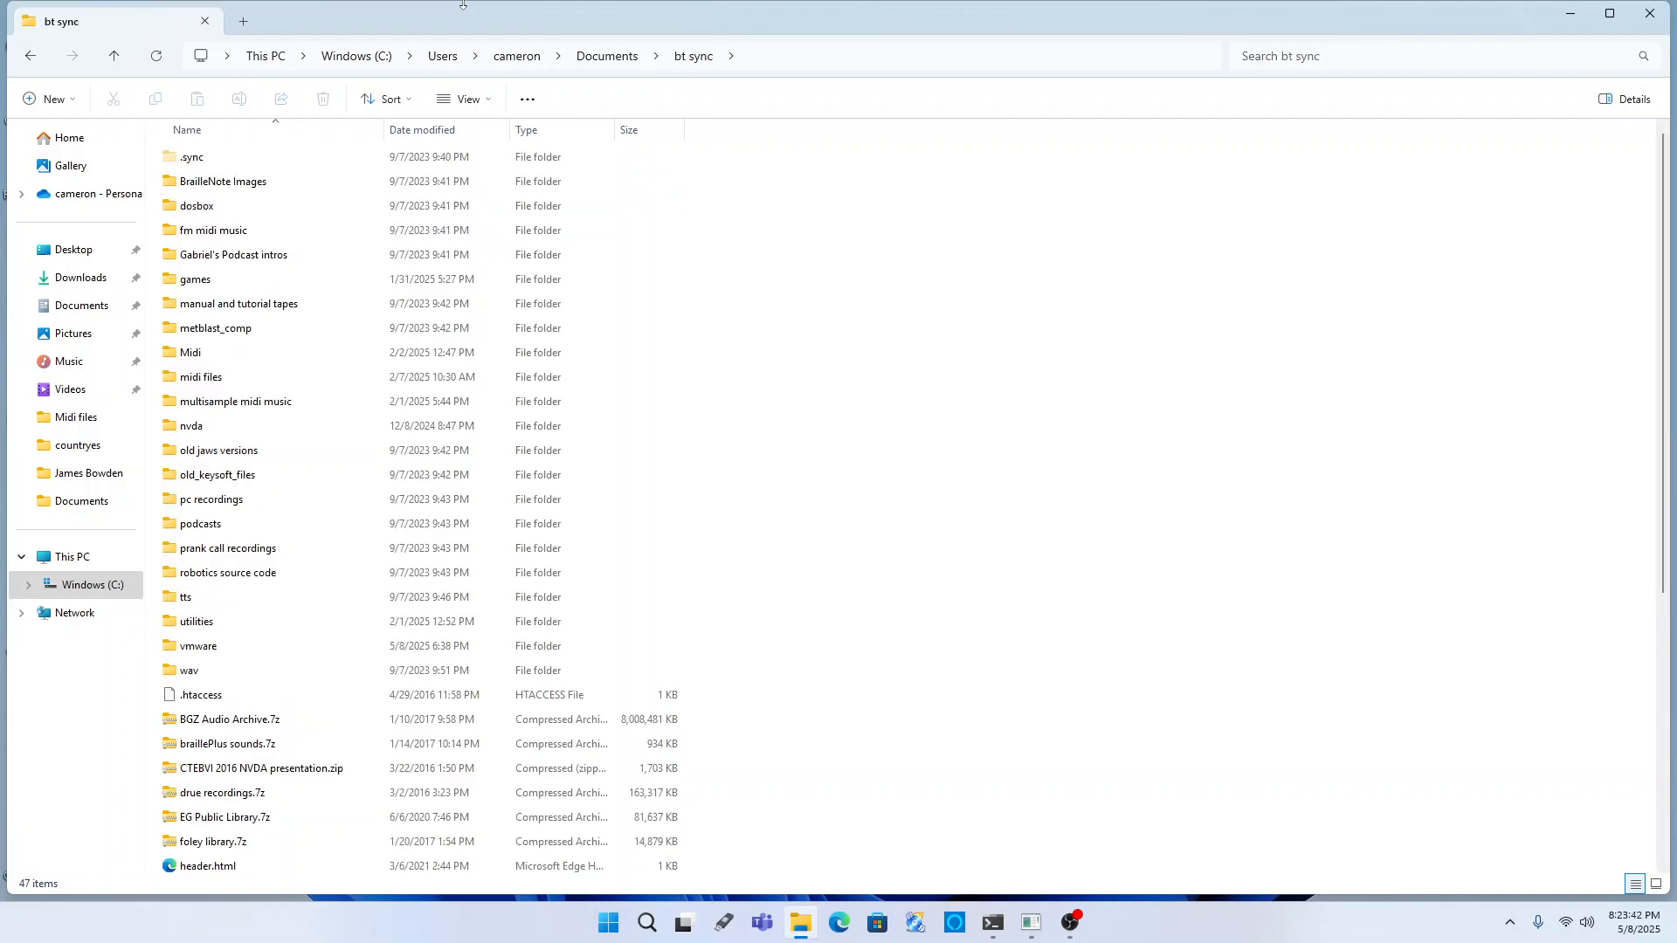
pyautogui.press('t')
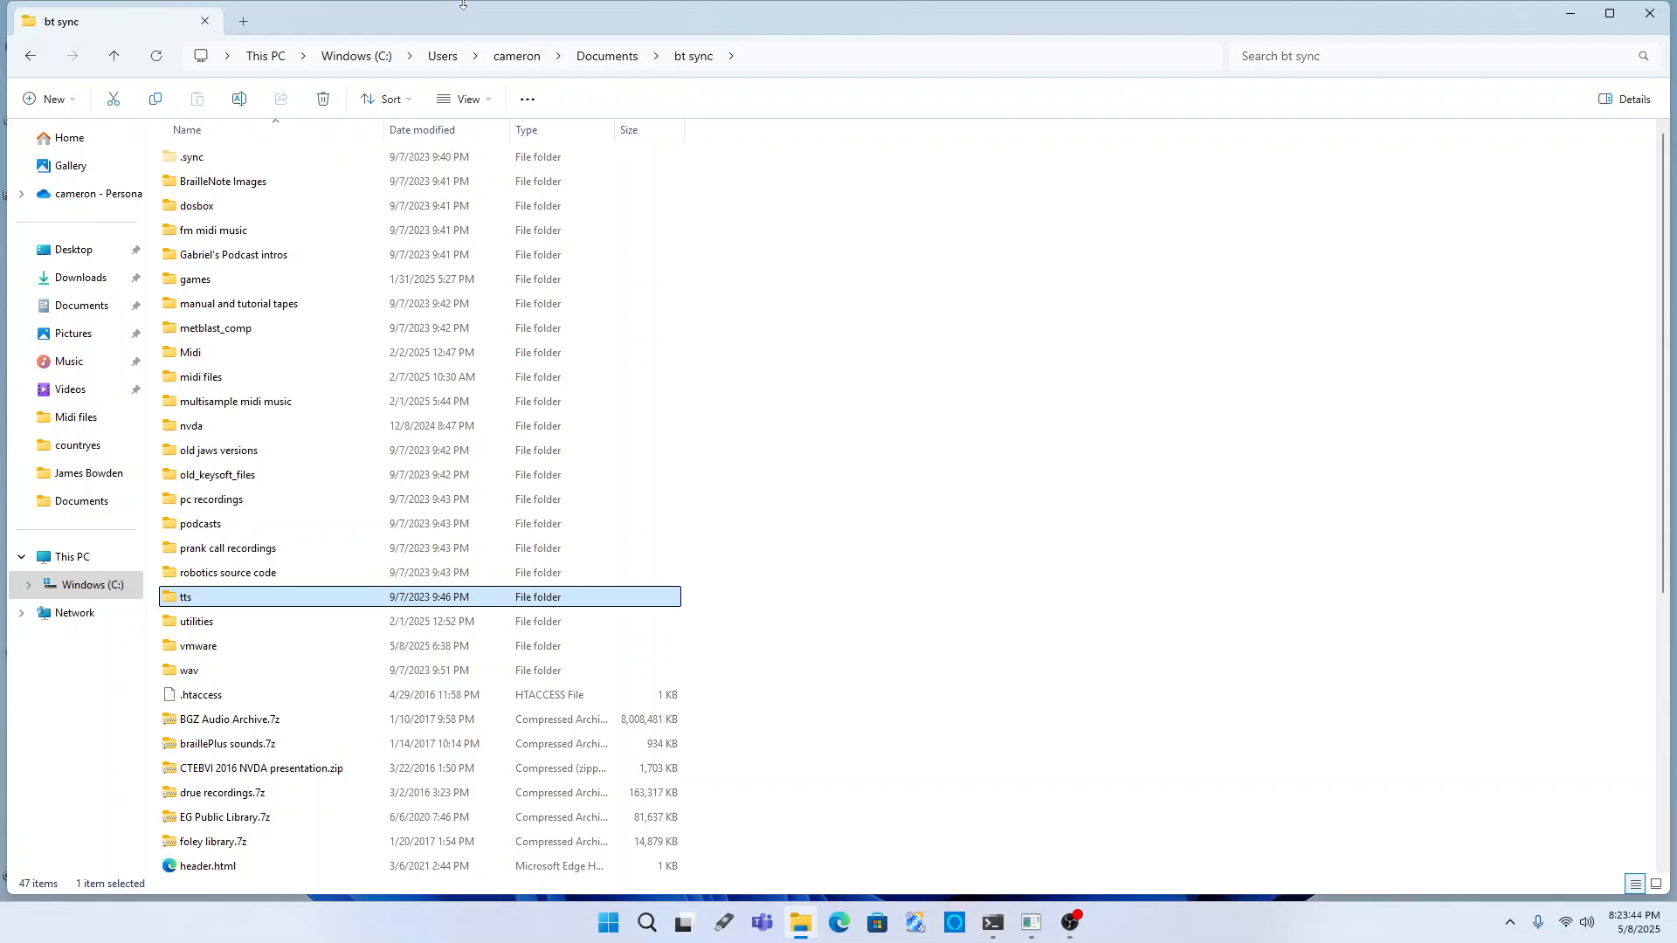
pyautogui.press('Return')
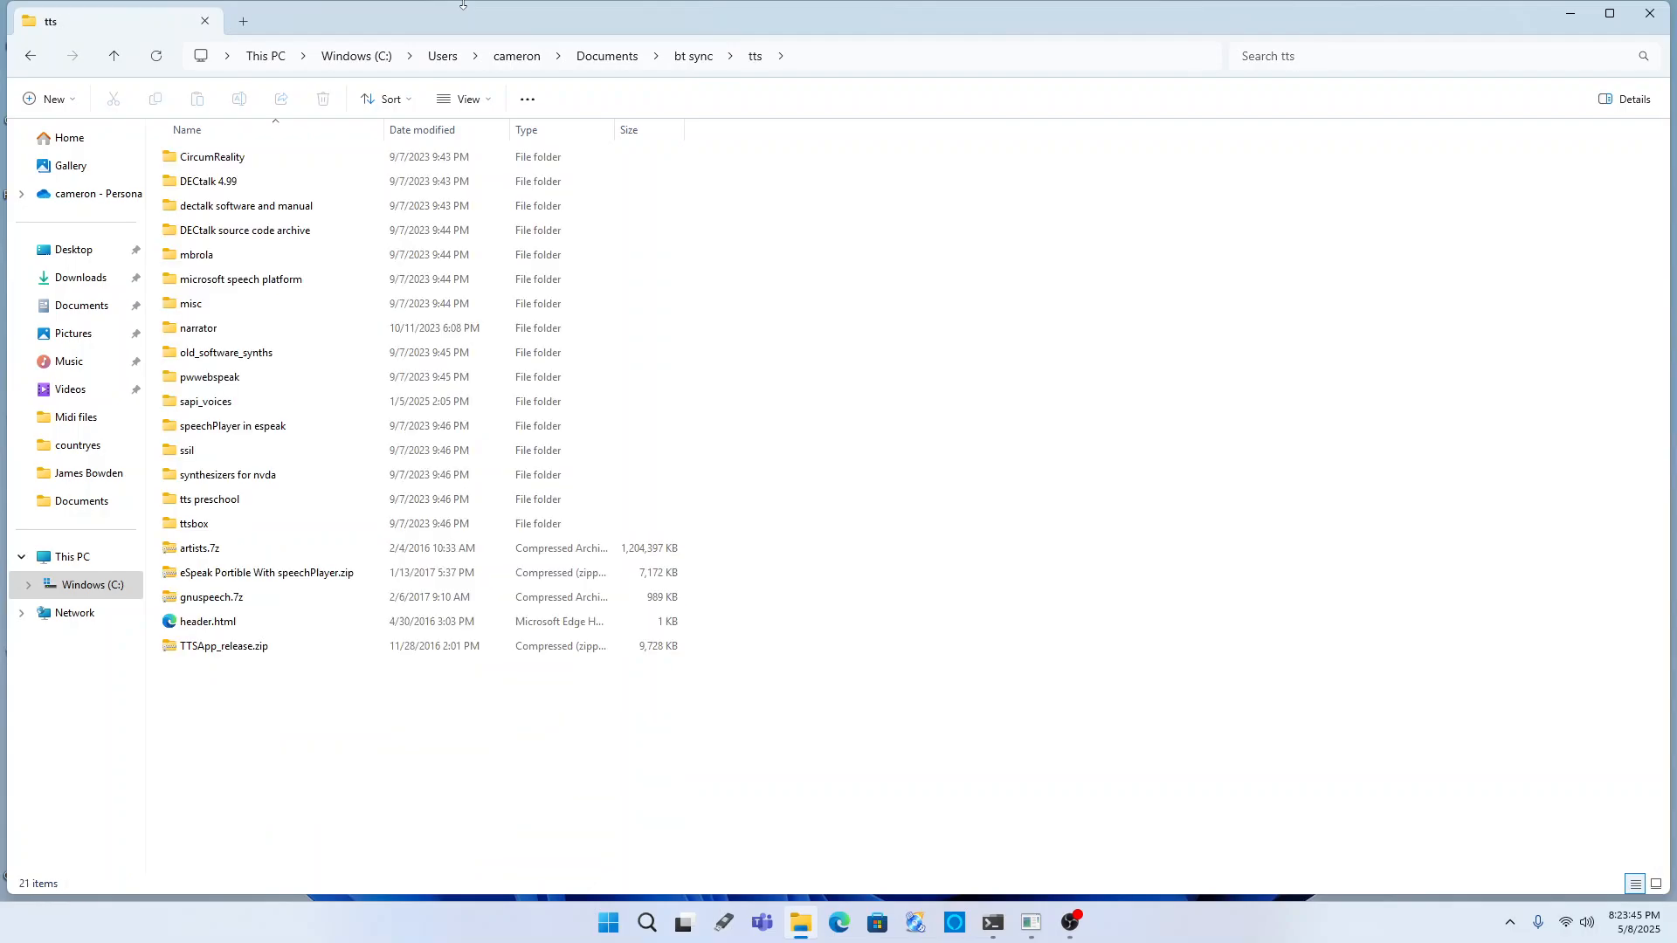
pyautogui.press('o')
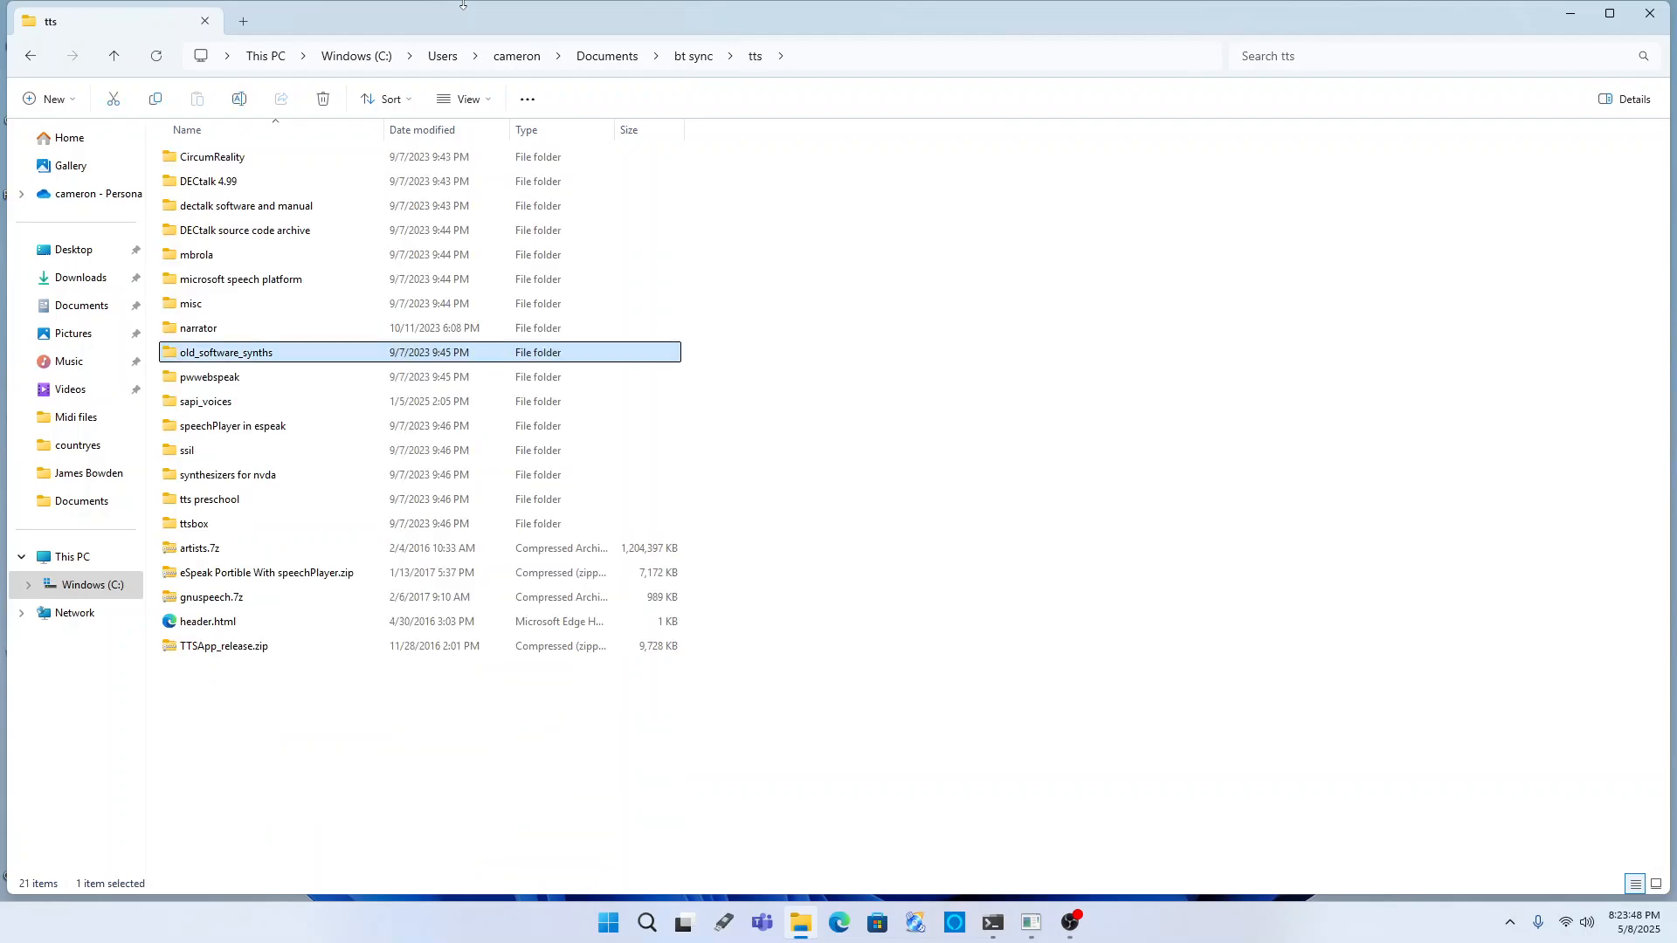
pyautogui.press('Return')
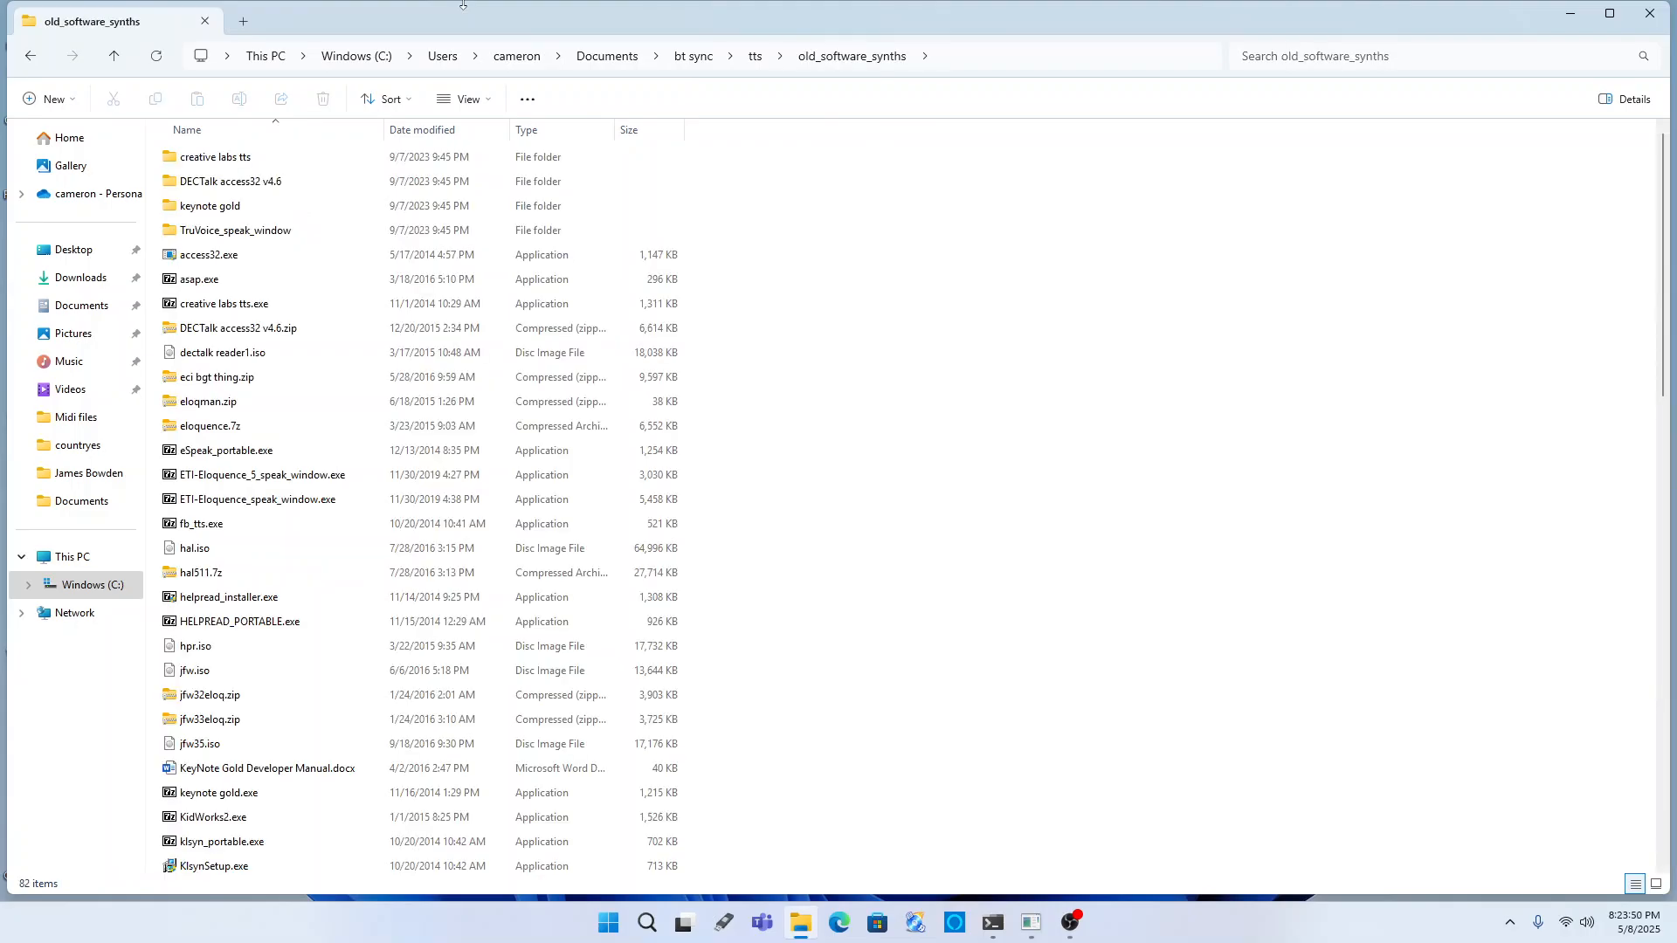
# - Open the keynote gold folder within old_software_synths
pyautogui.press('Down')
pyautogui.press('Down')
pyautogui.press('Down')
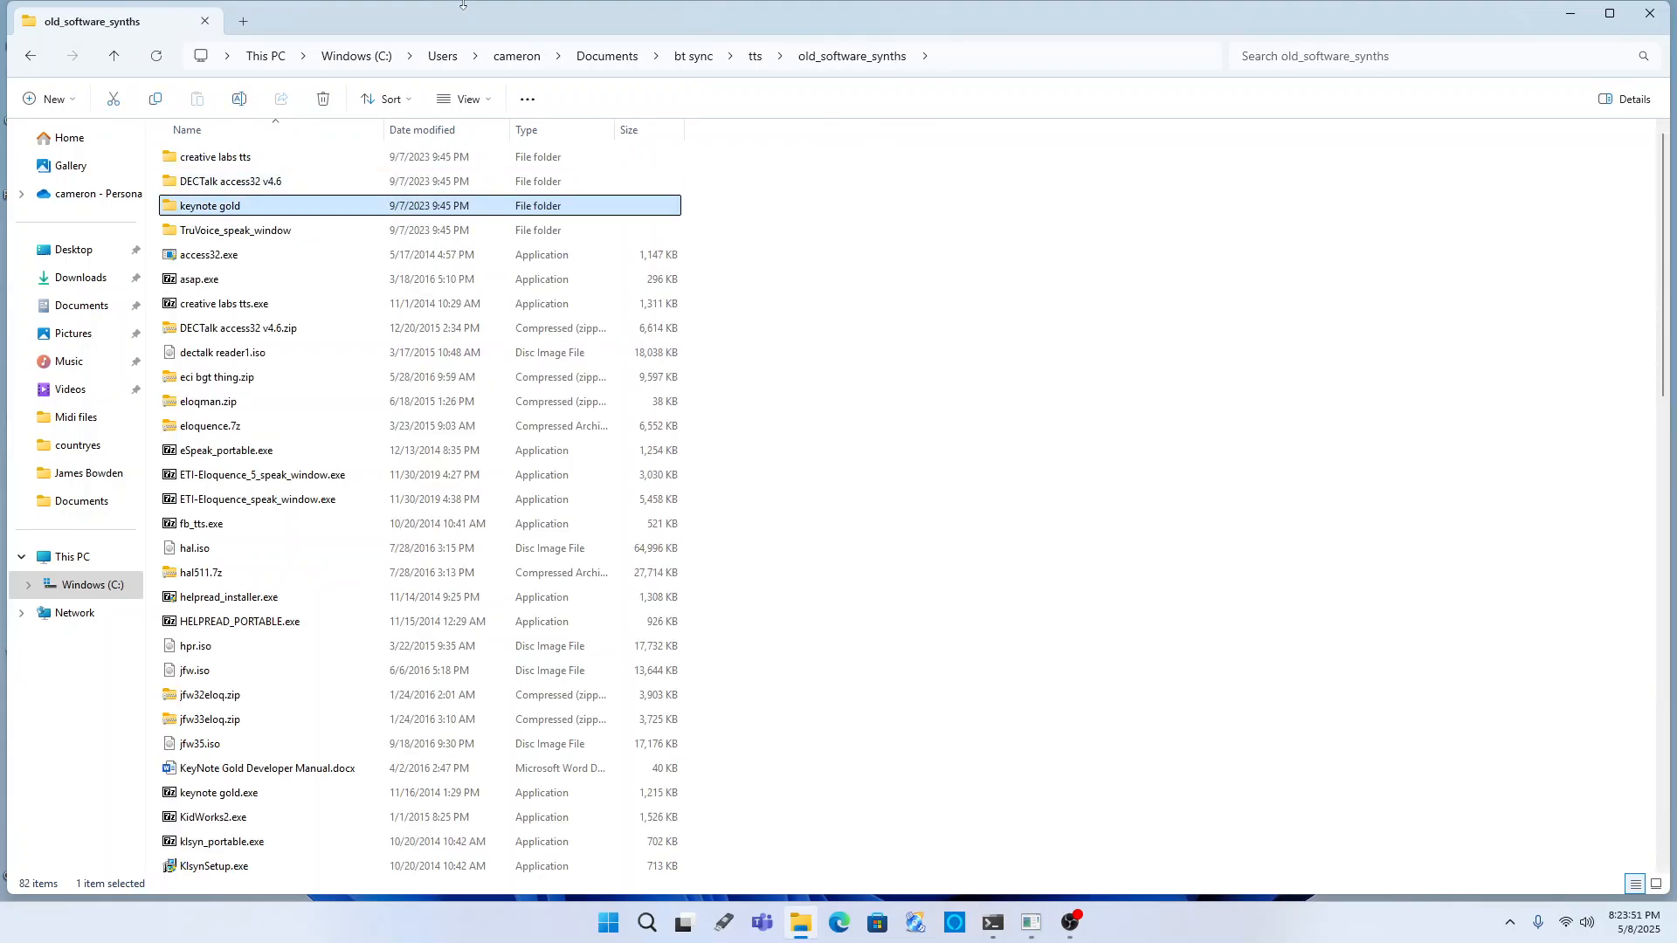
pyautogui.press('Up')
pyautogui.press('Return')
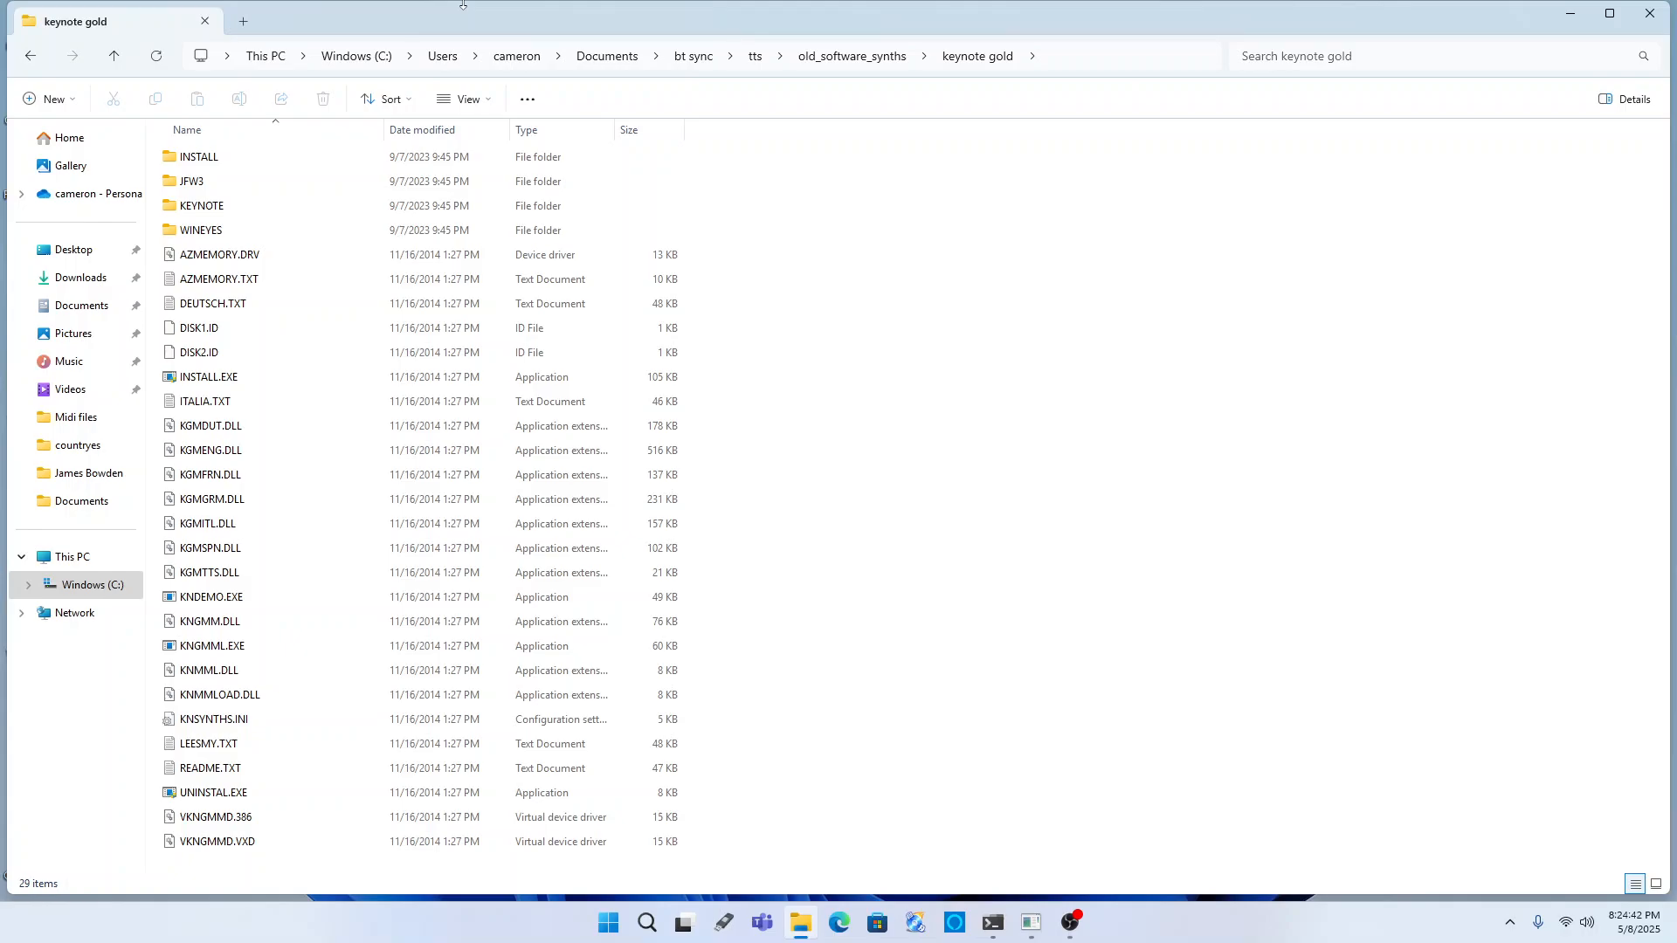
# - Expand the Windows (C:) drive in the folder tree and go to its Users folder
pyautogui.press('Tab')
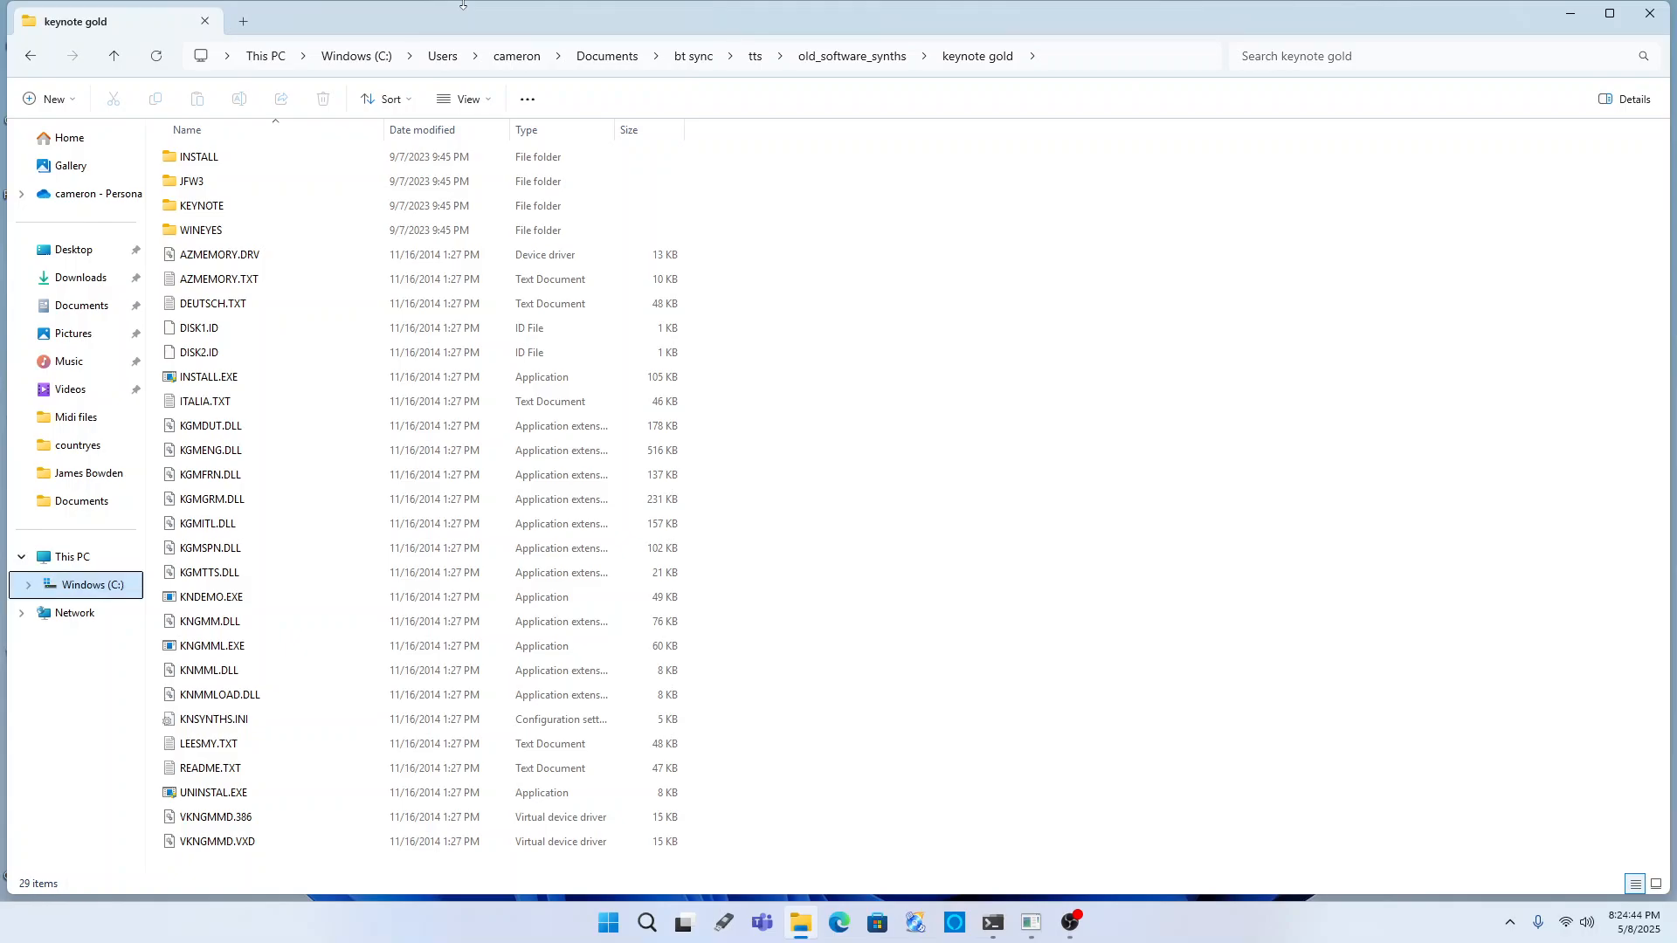
pyautogui.press('Up')
pyautogui.press('Up')
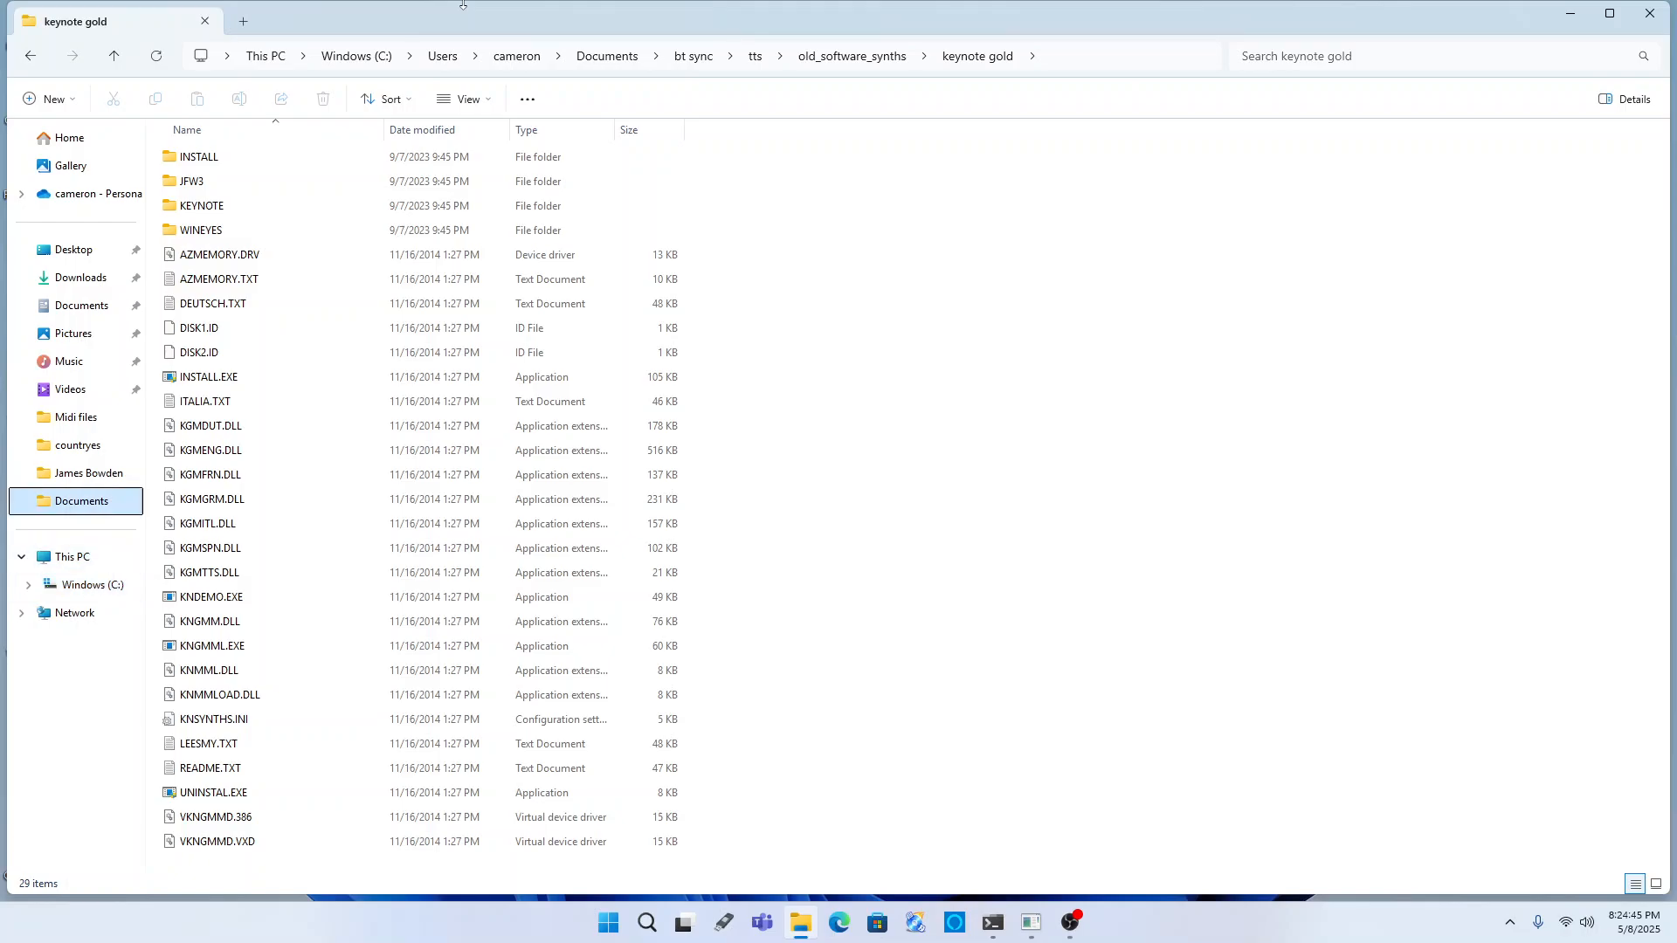
pyautogui.press('Down')
pyautogui.press('Down')
pyautogui.press('Down')
pyautogui.press('Up')
pyautogui.press('Right')
pyautogui.press('u')
pyautogui.press('Down')
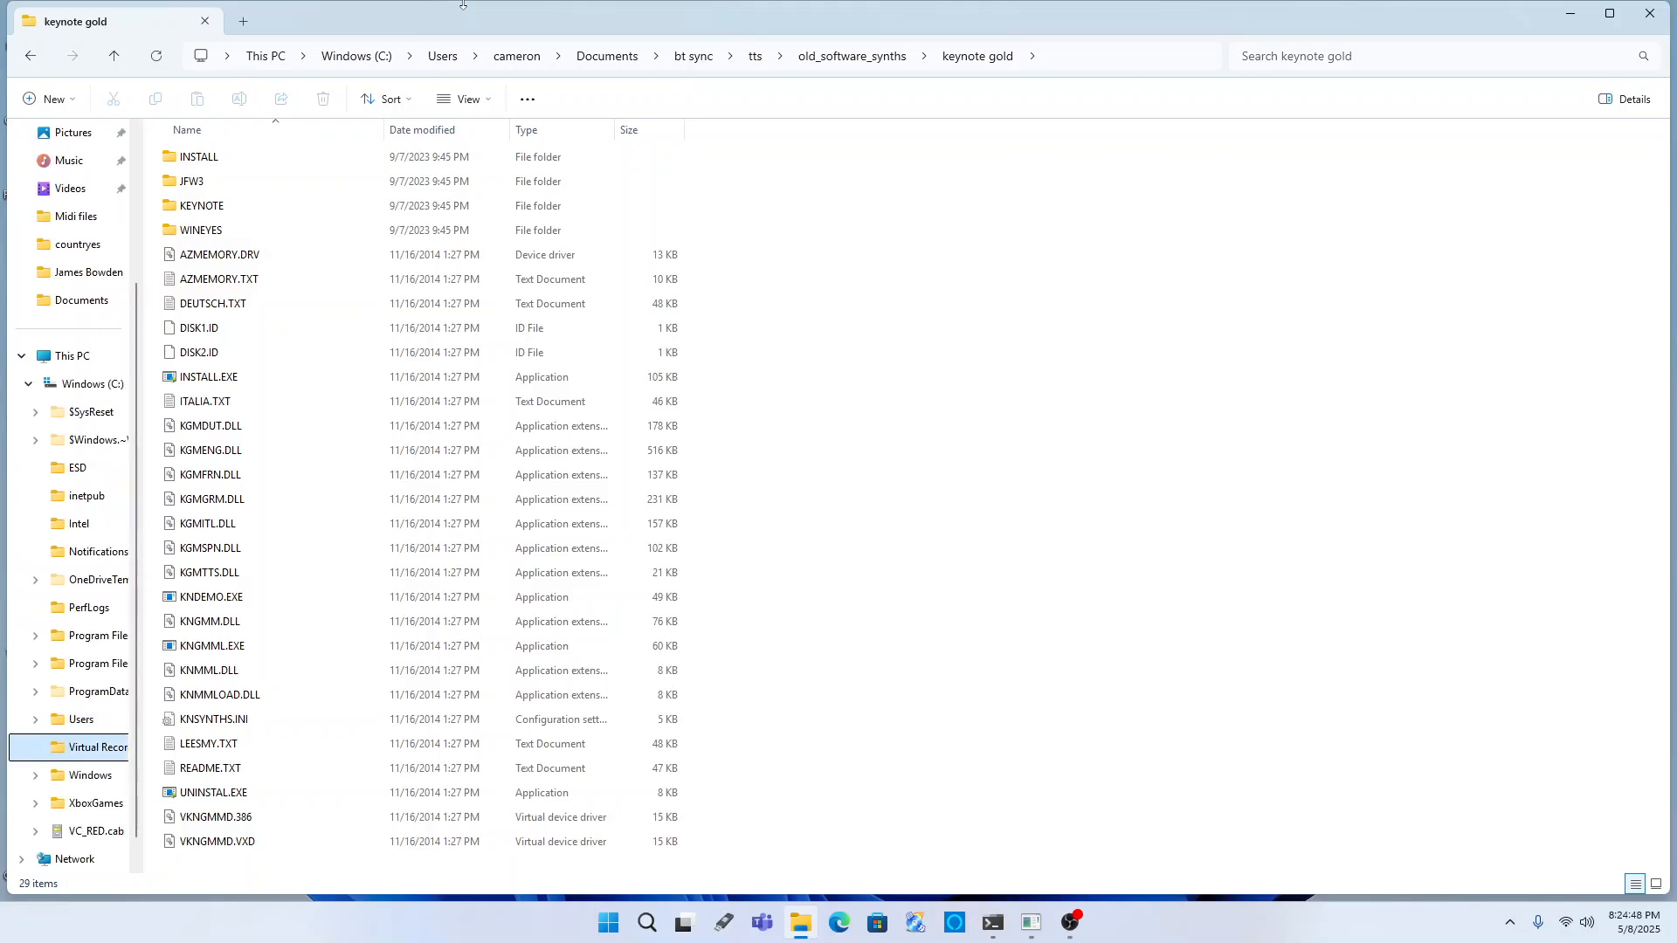
# - Expand Users, the personal profile folder and its Downloads folder in the folder tree
pyautogui.press('Up')
pyautogui.press('Right')
pyautogui.press('Down')
pyautogui.press('Right')
pyautogui.press('d')
pyautogui.press('o')
pyautogui.press('Down')
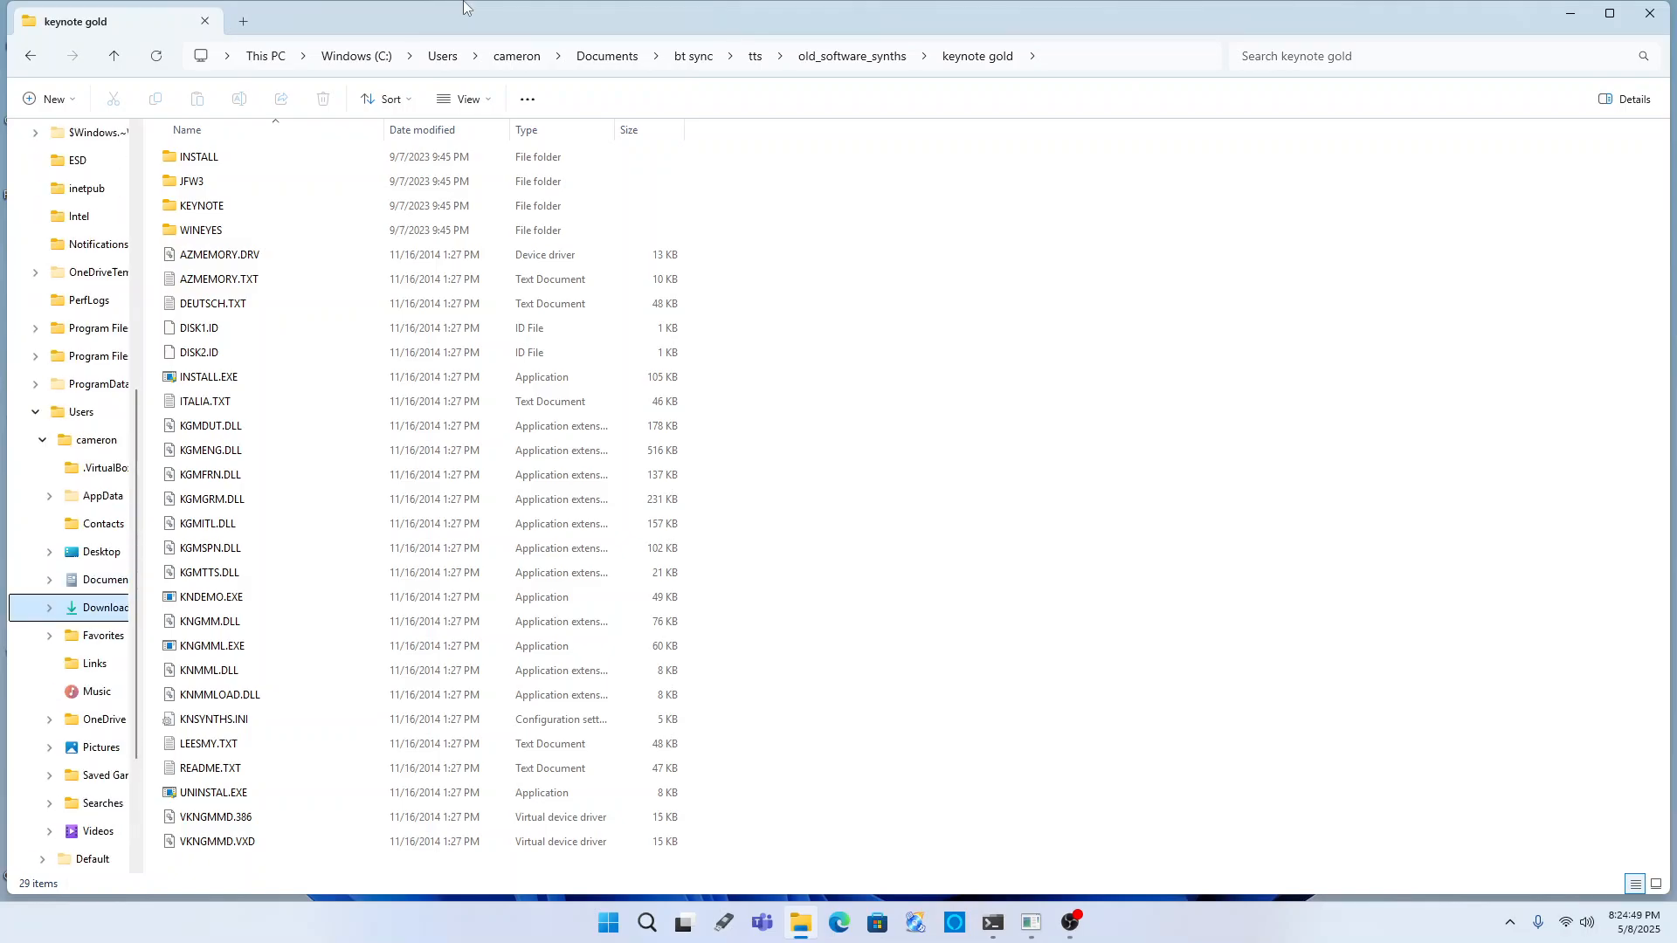
pyautogui.press('Right')
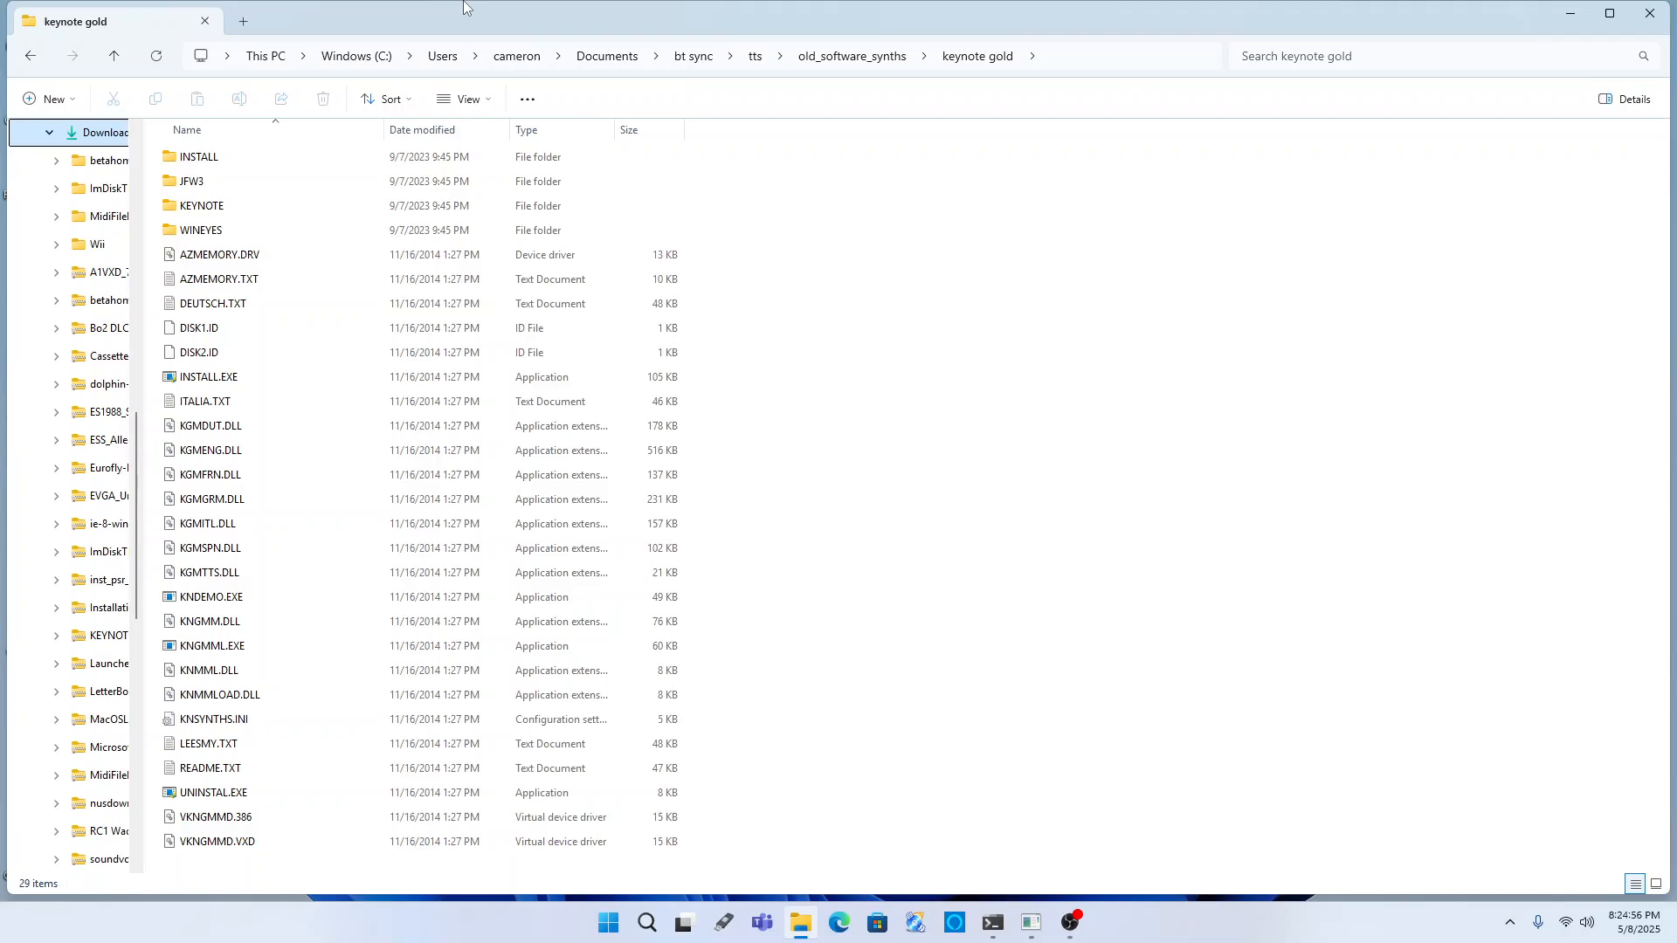
# - Open the Downloads folder from the folder tree and move into its file list
pyautogui.press('Down')
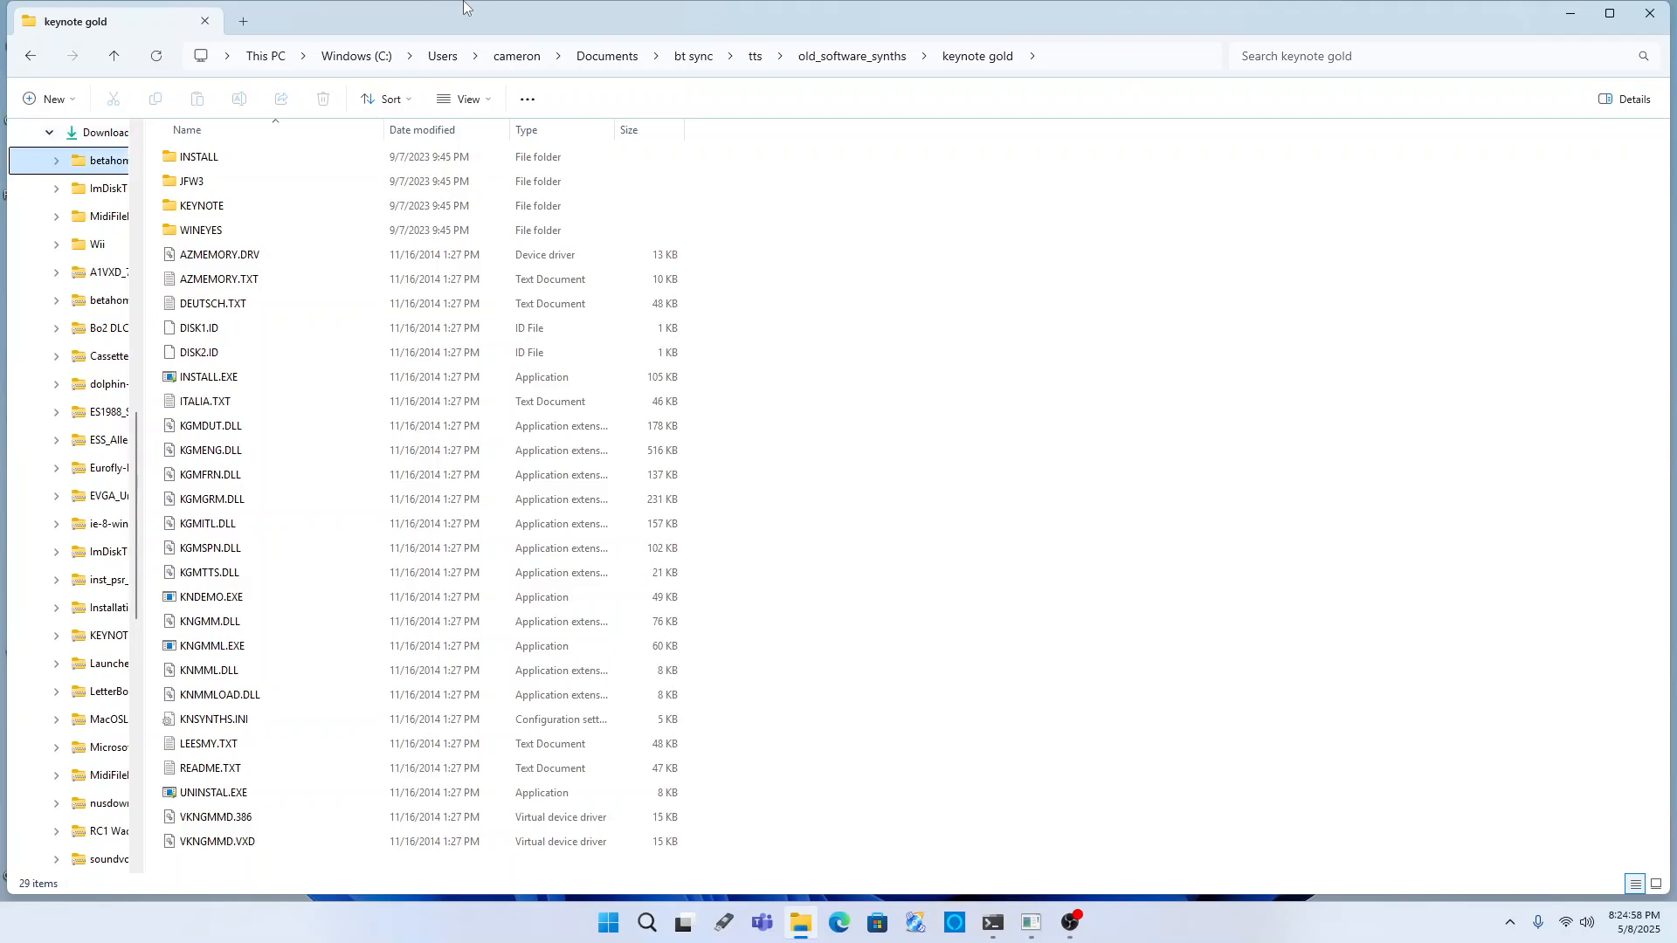
pyautogui.press('Up')
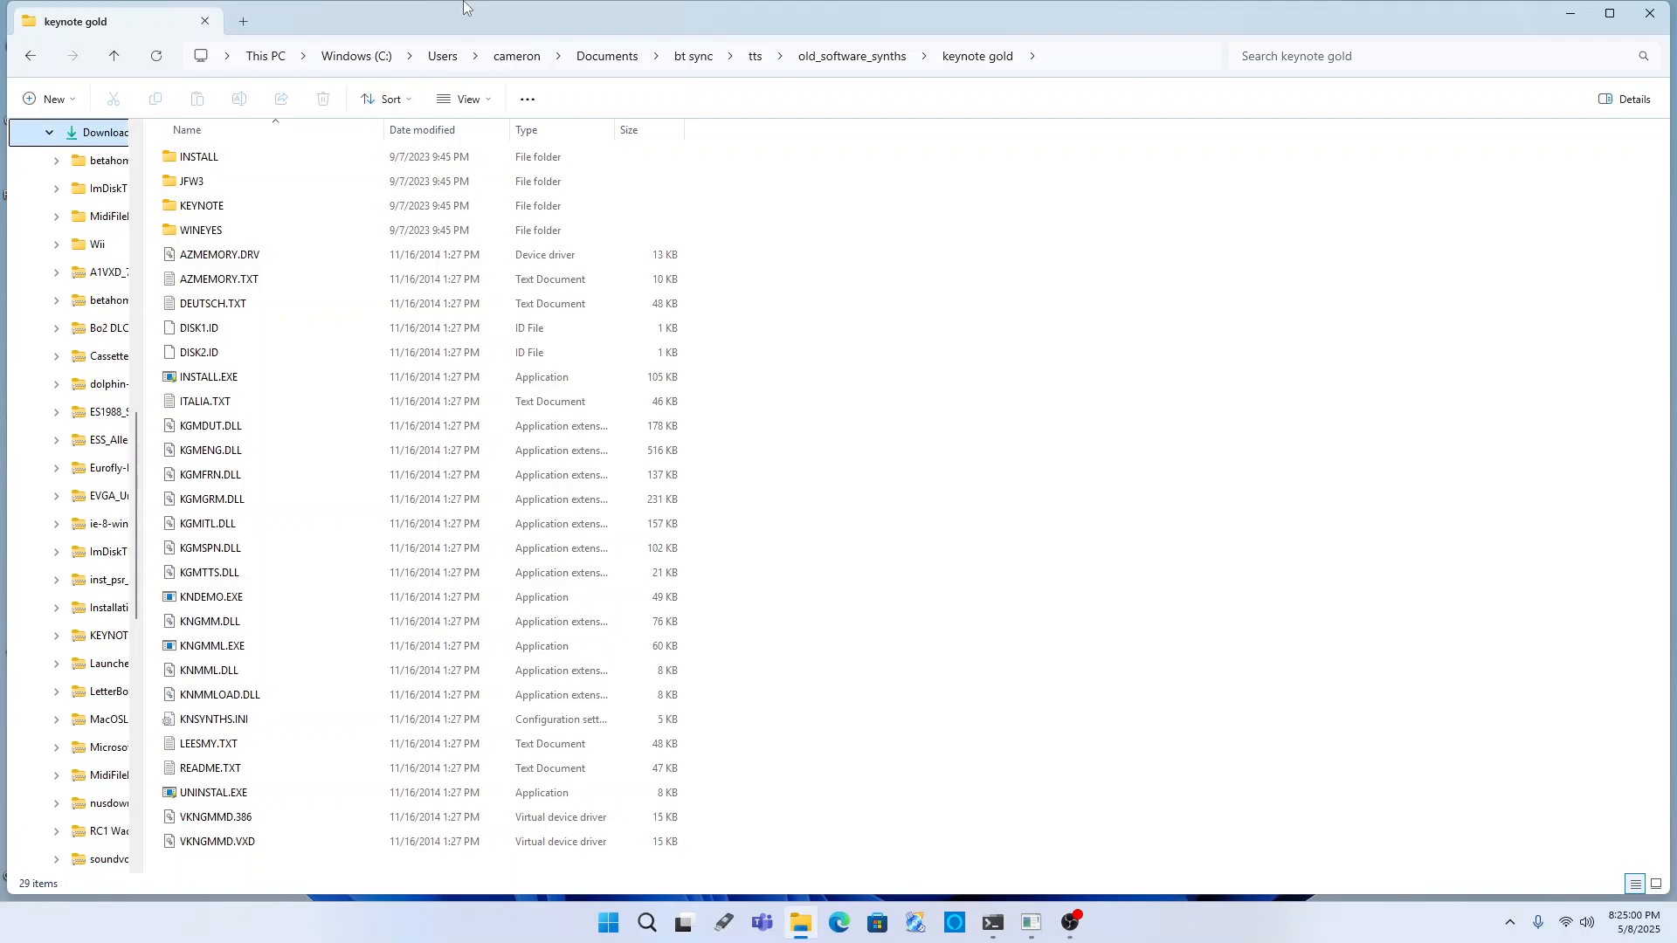
pyautogui.press('Return')
pyautogui.press('Tab')
pyautogui.press('Up')
pyautogui.press('Down')
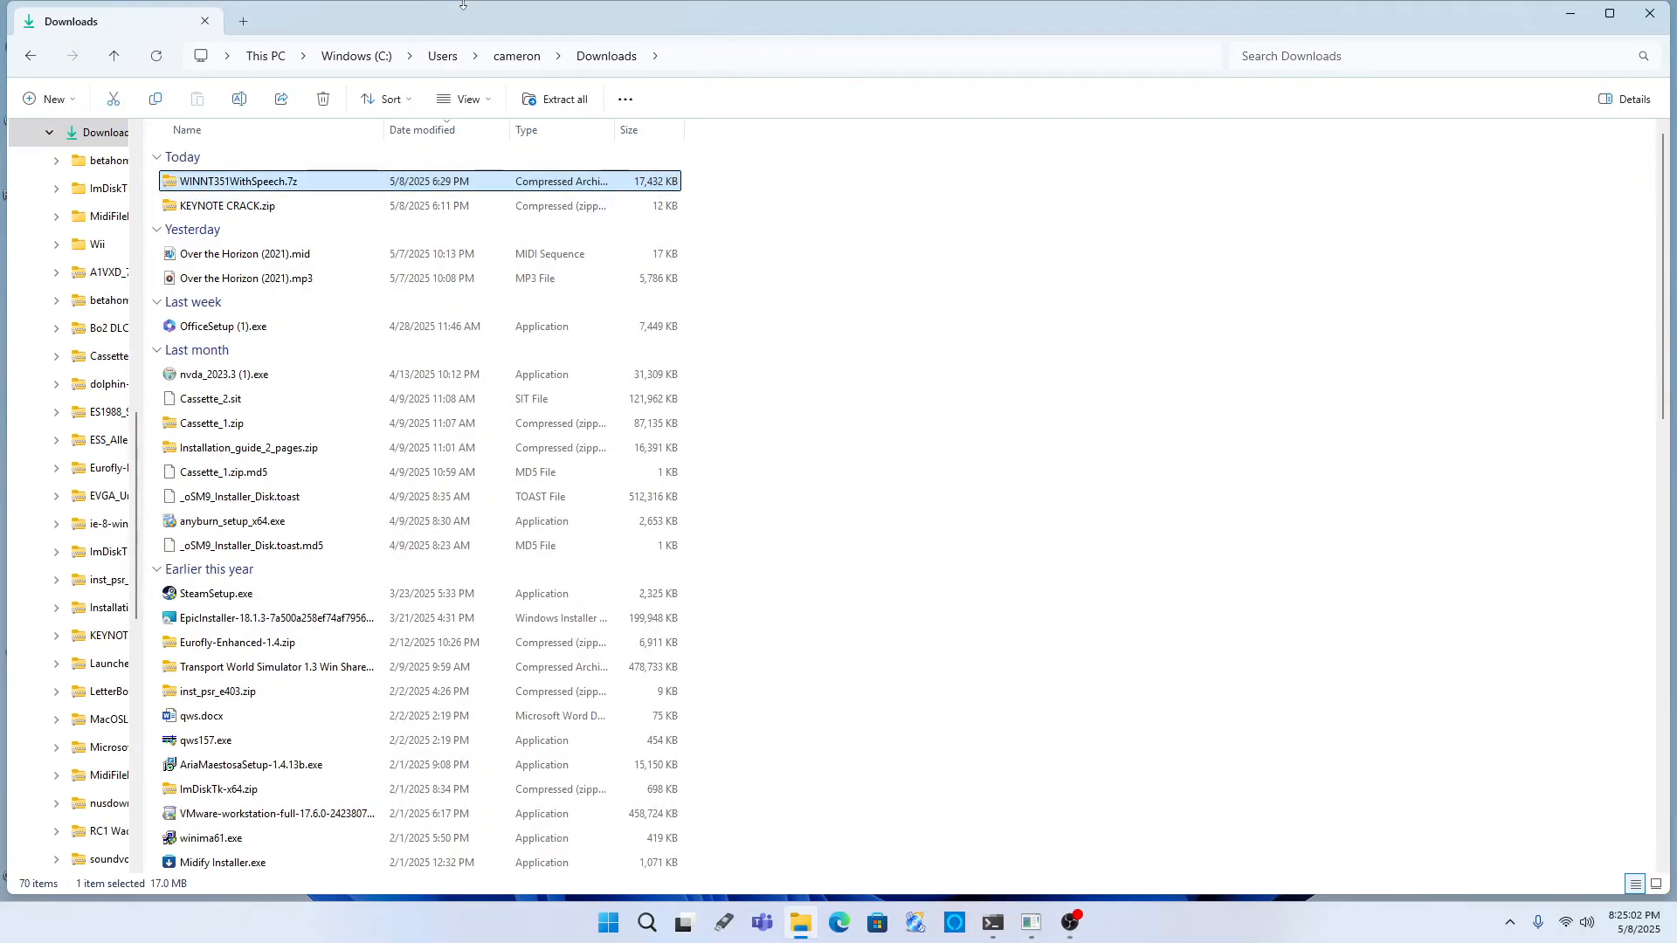
# - Open KEYNOTE CRACK.zip and its KEYNOTE CRACK folder, and copy the VKNGMMD.386 file
pyautogui.press('Down')
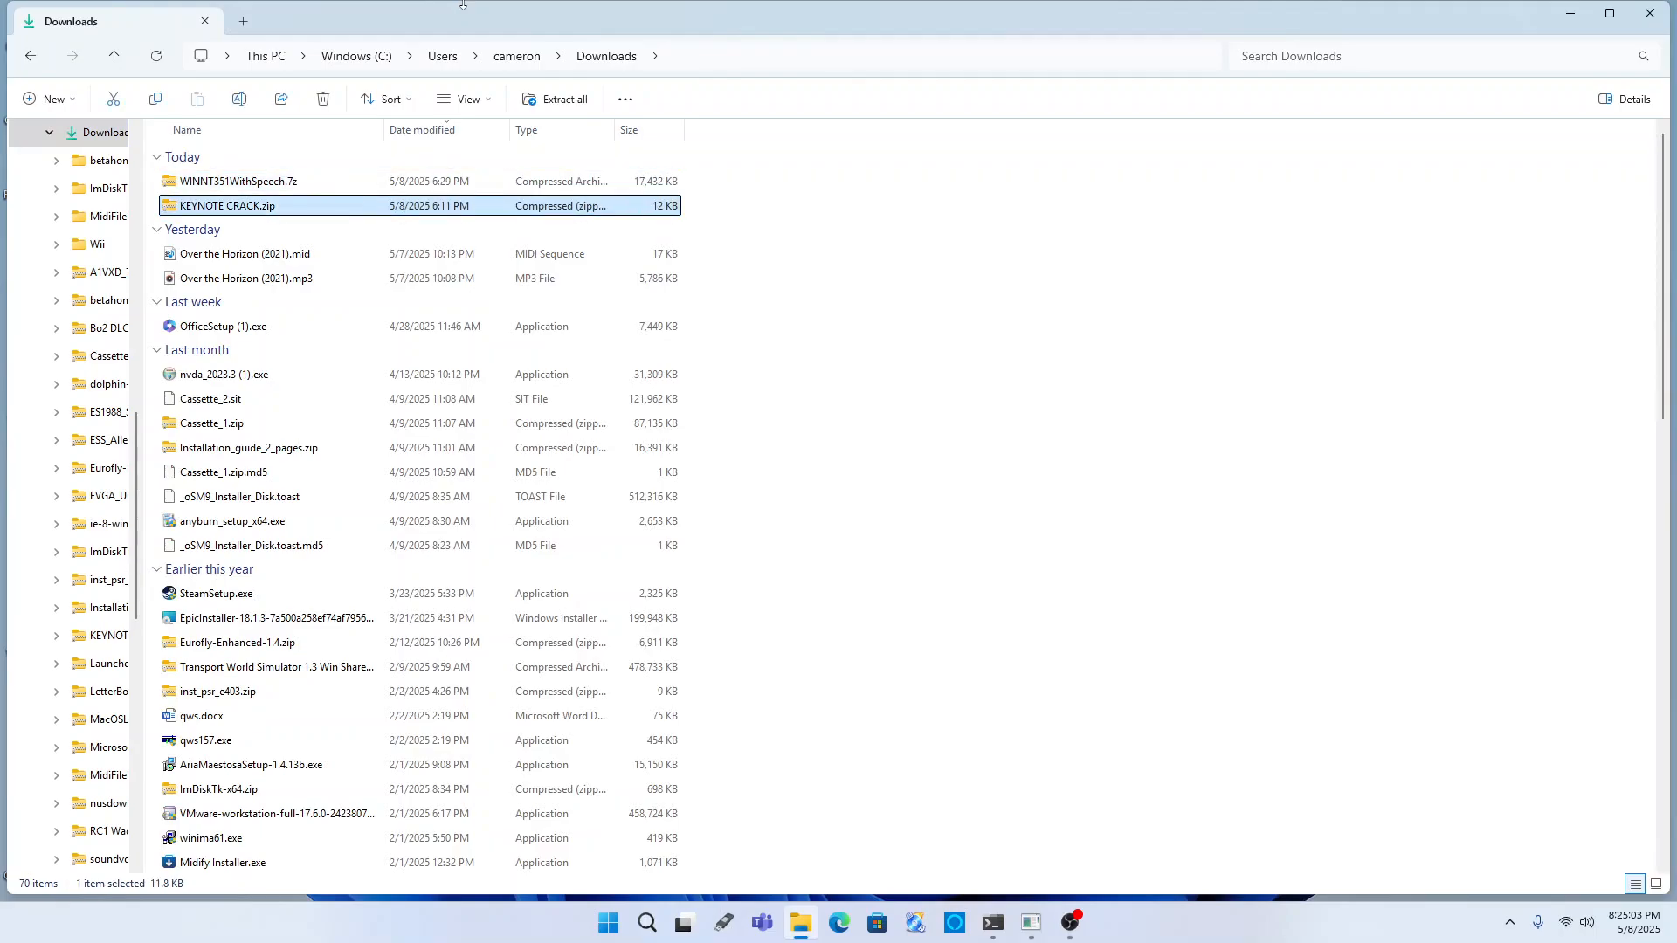
pyautogui.press('Return')
pyautogui.press('Down')
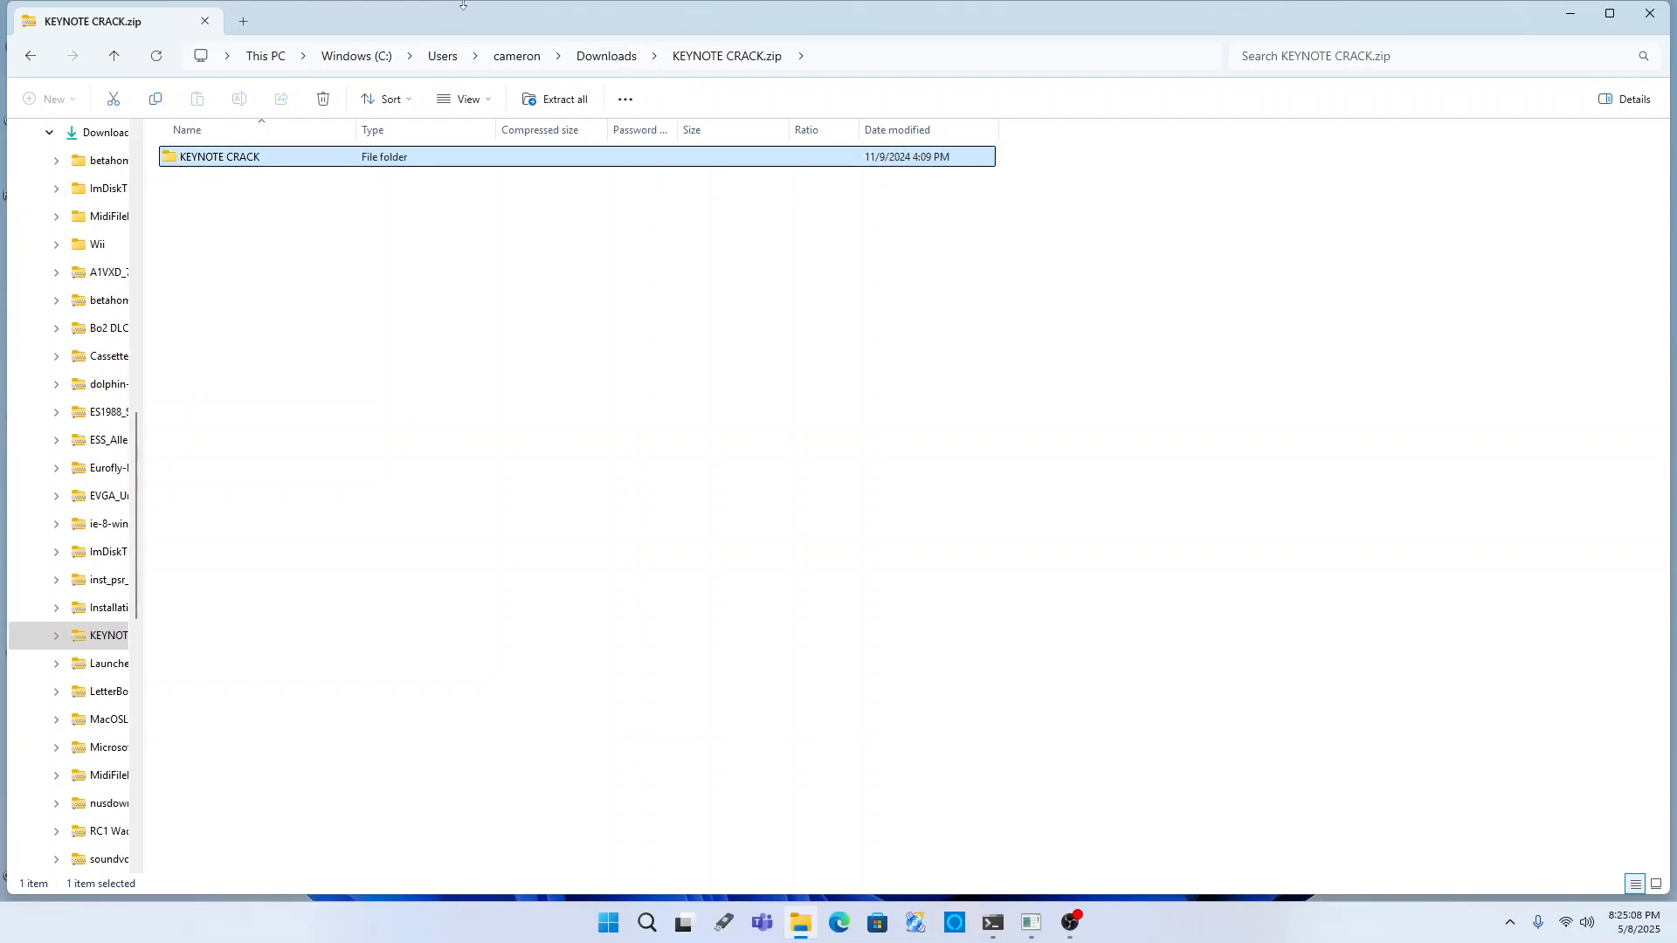
pyautogui.press('Return')
pyautogui.press('Down')
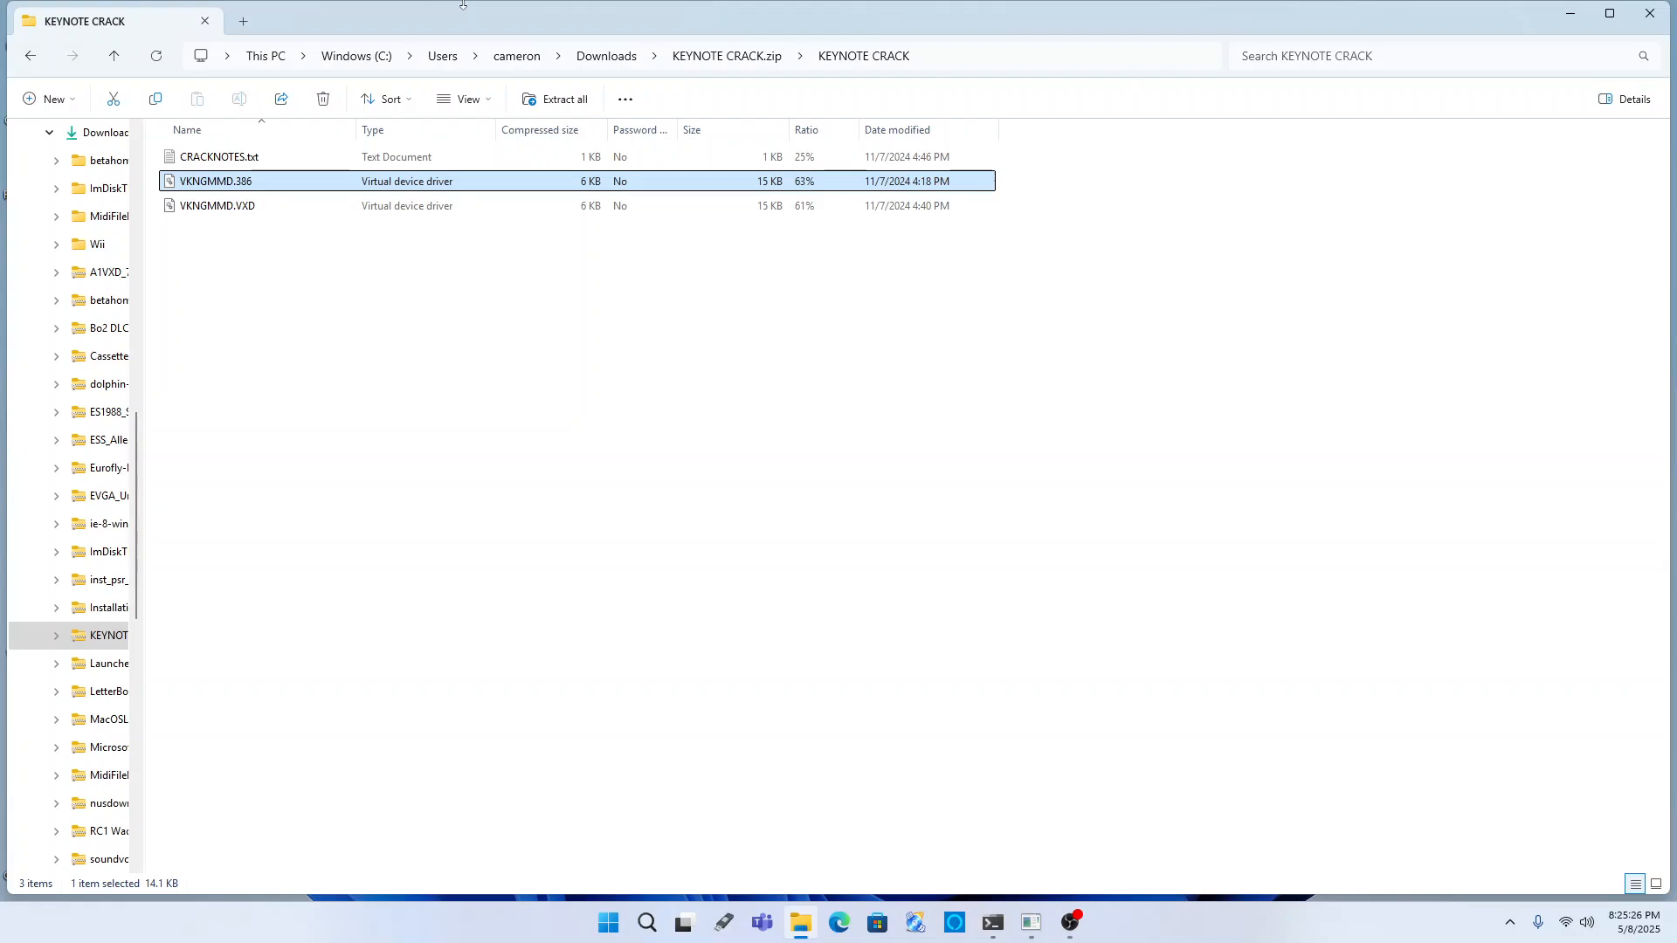
# - Return through the Downloads folder to the keynote gold folder
pyautogui.hotkey('alt', 'Left')
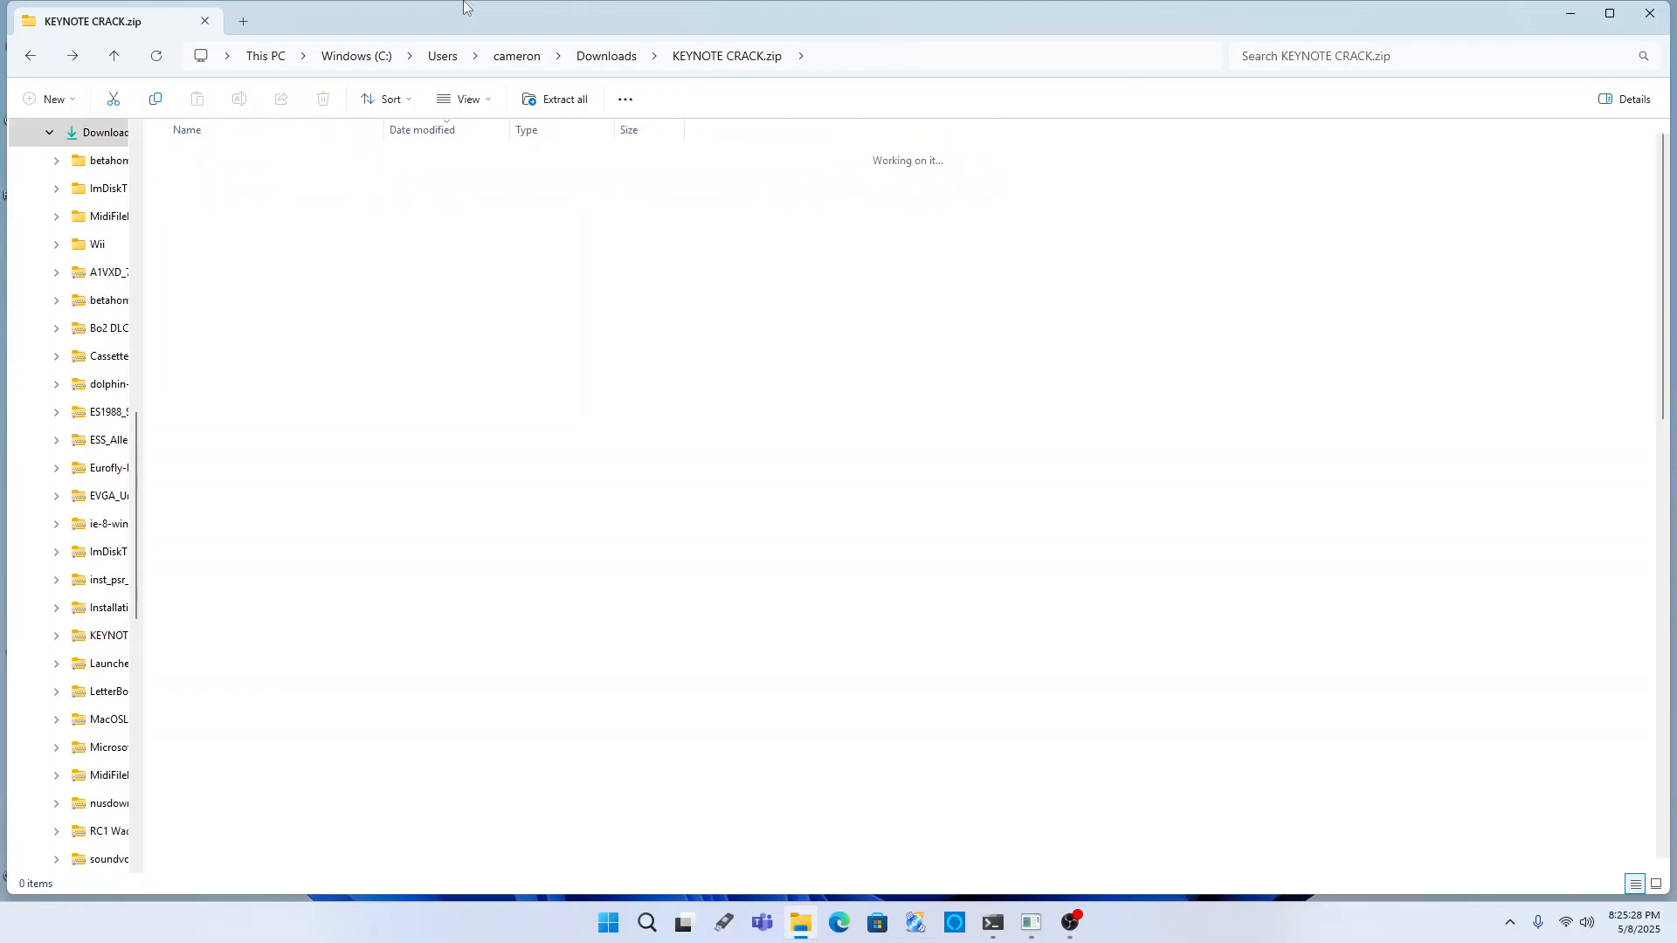
pyautogui.hotkey('alt', 'Left')
pyautogui.press('Up')
pyautogui.press('Down')
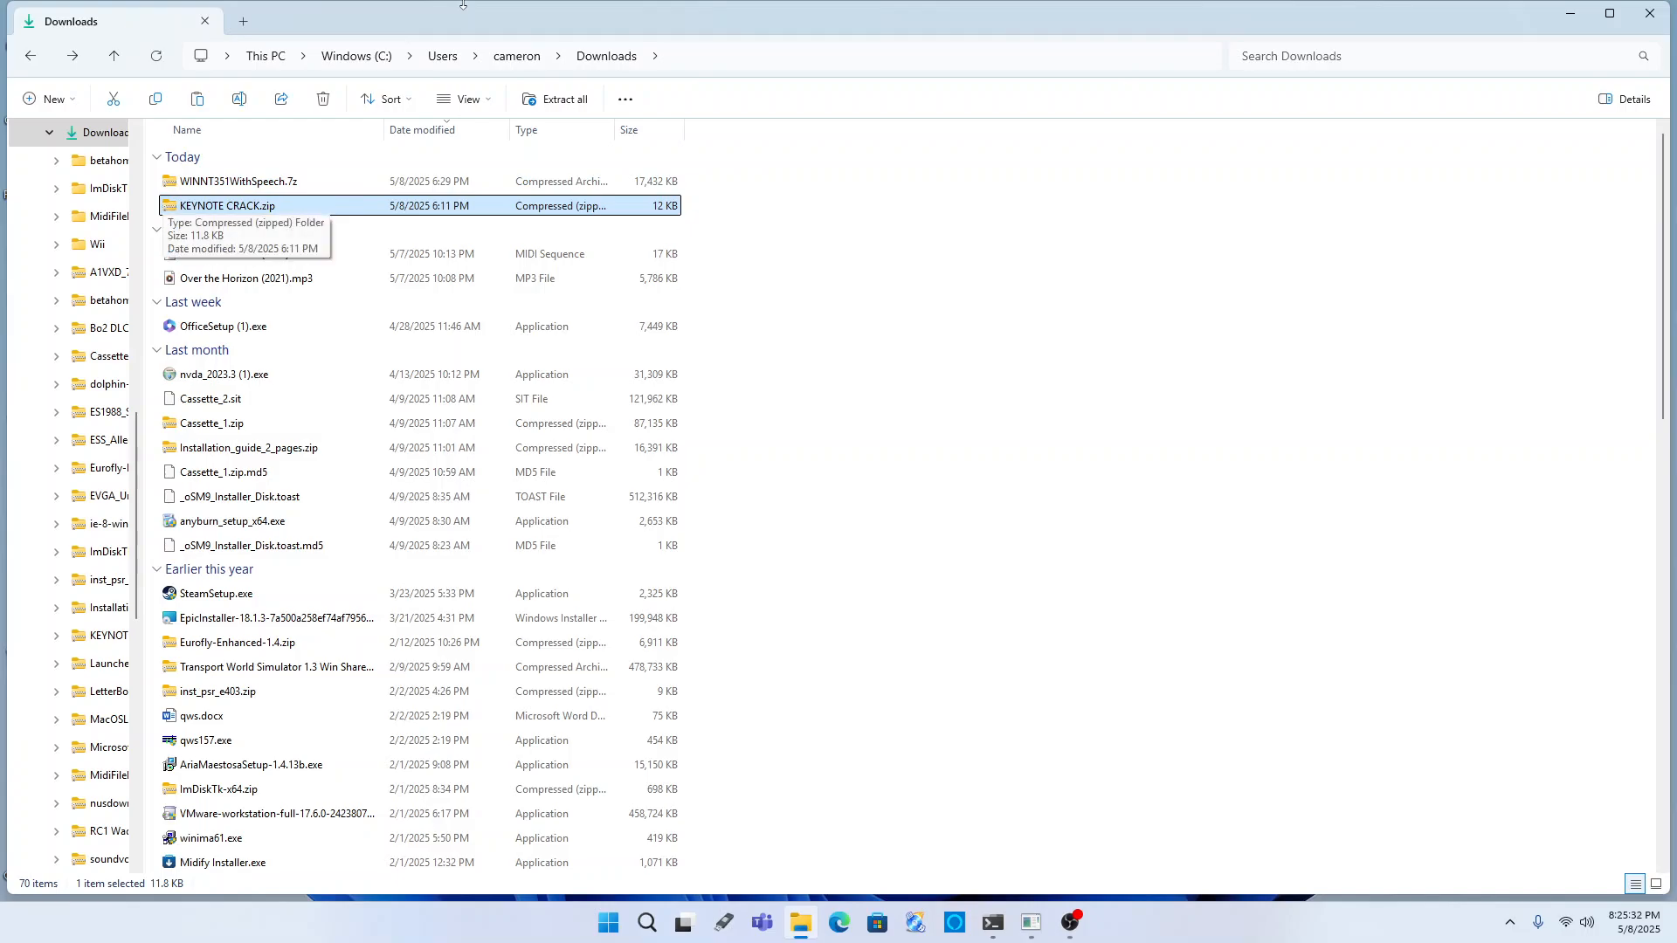
pyautogui.hotkey('alt', 'Left')
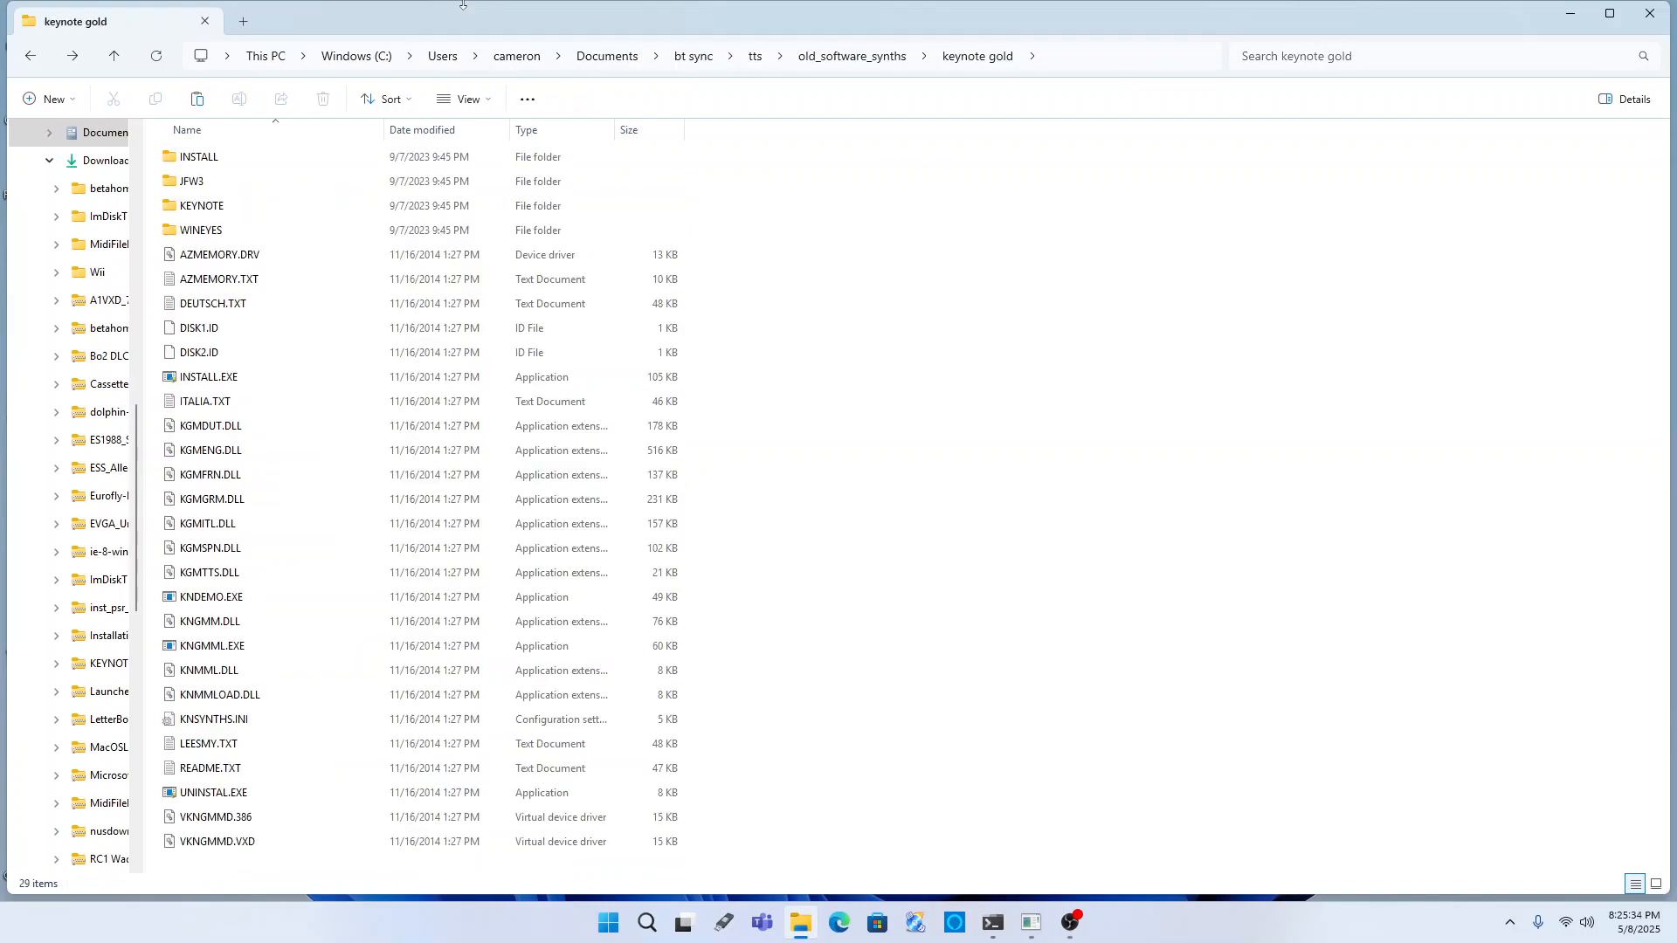
pyautogui.press('Down')
pyautogui.press('Up')
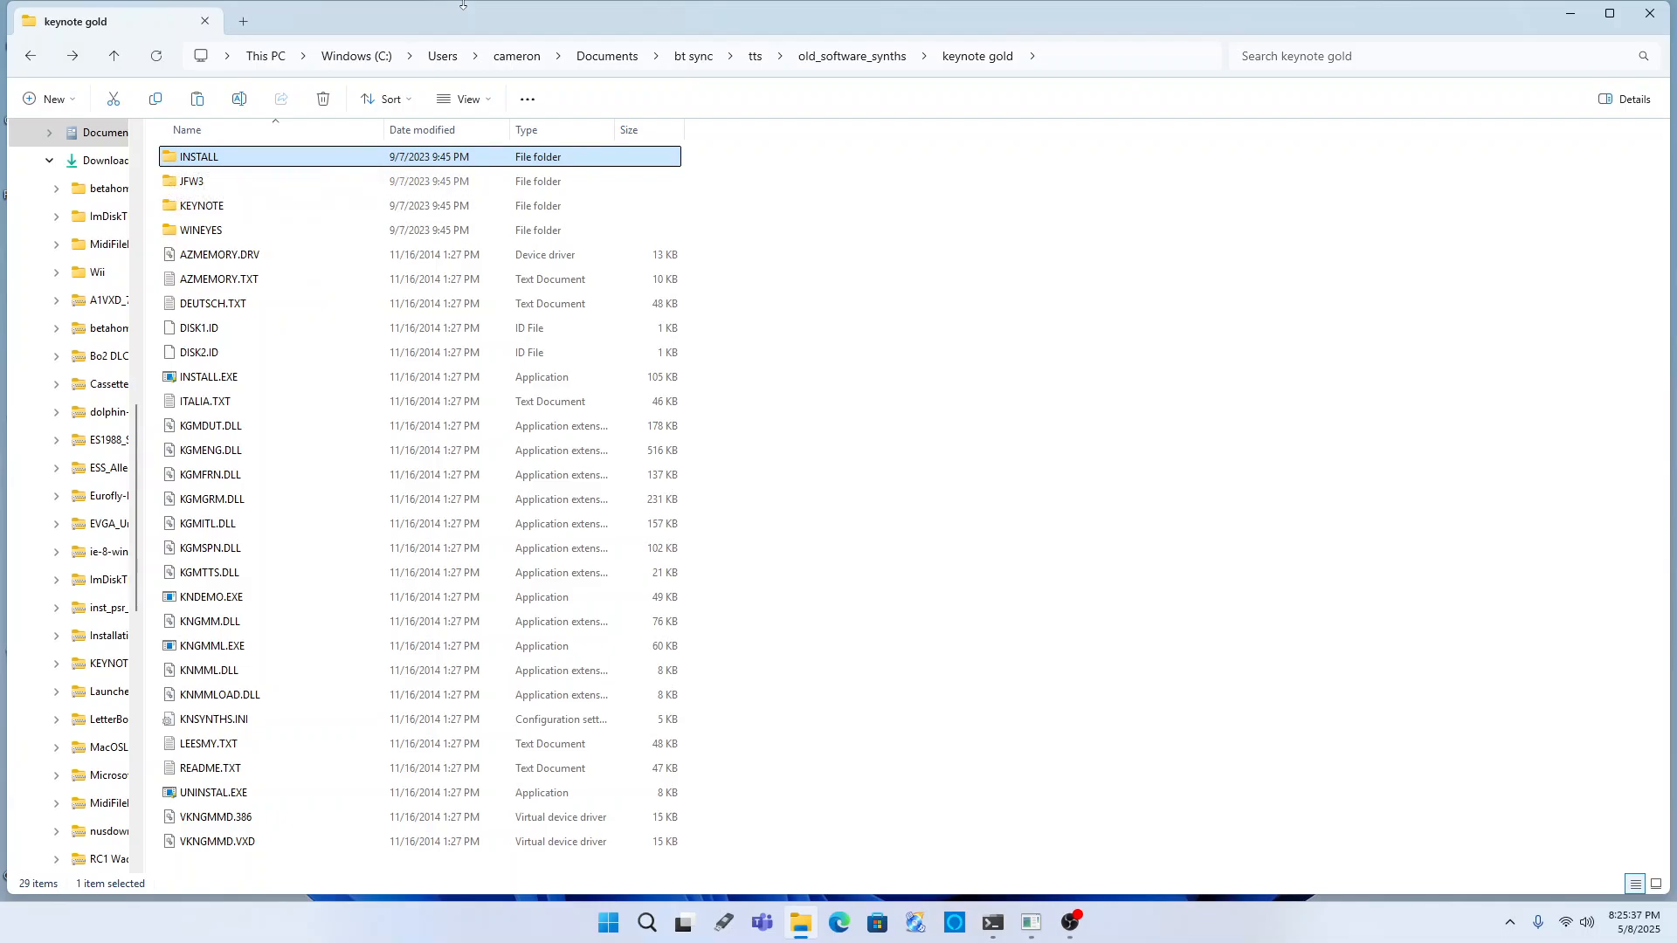
# - Paste VKNGMMD.386 into the keynote gold folder, replacing the existing file there
pyautogui.hotkey('ctrl', 'v')
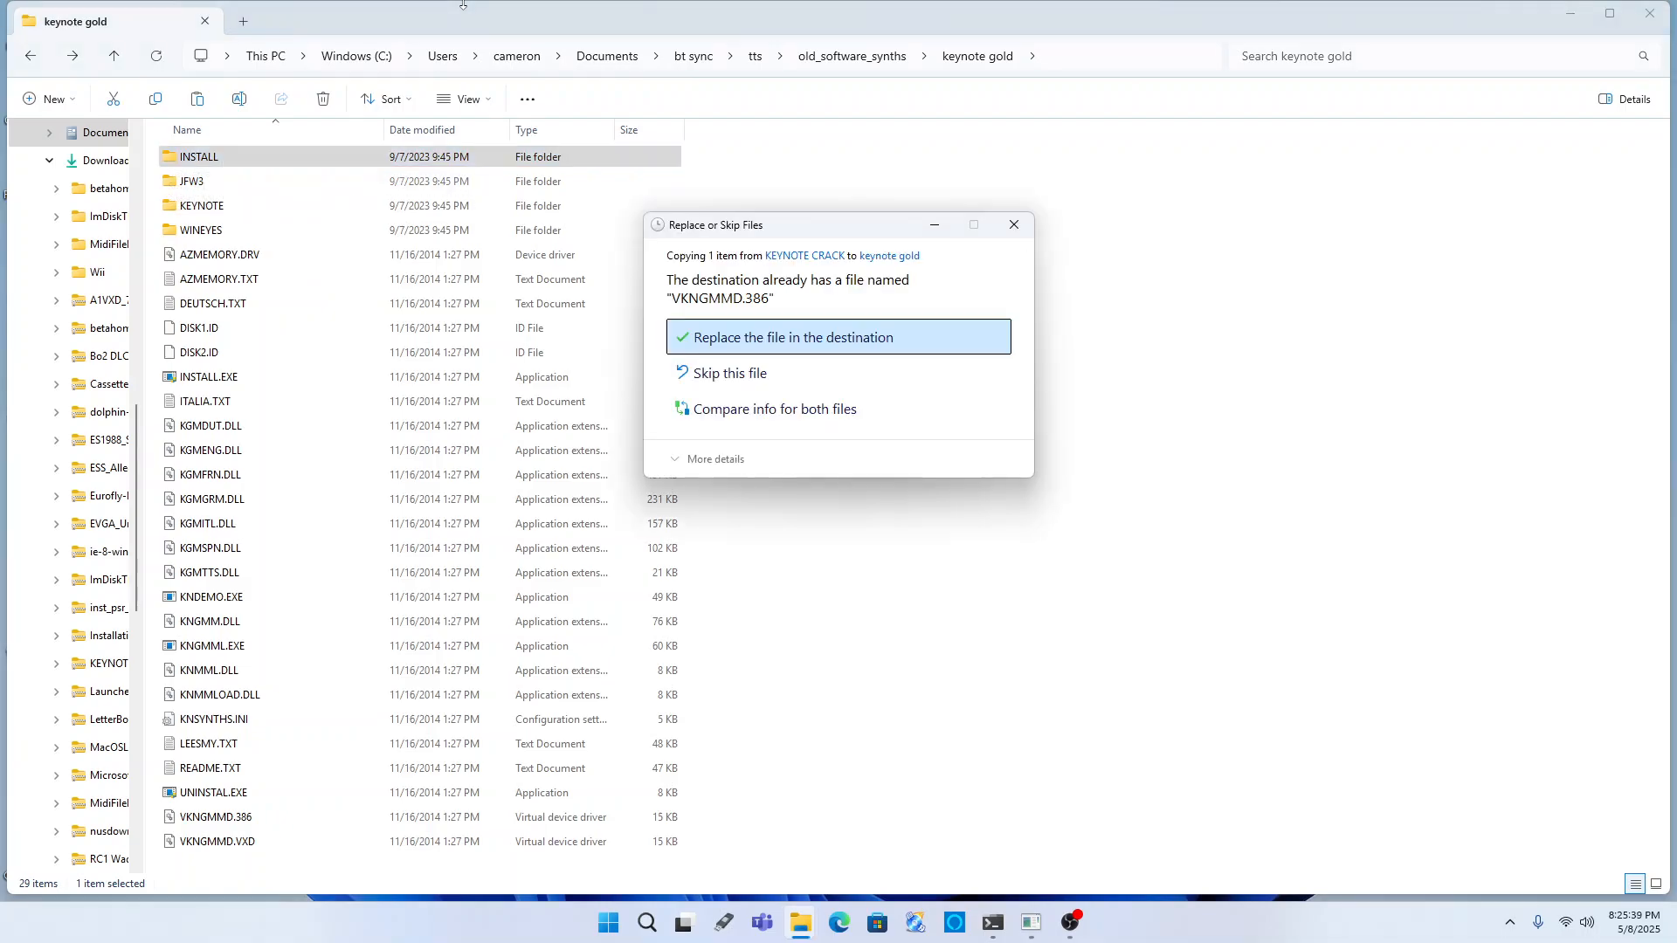
pyautogui.press('Tab')
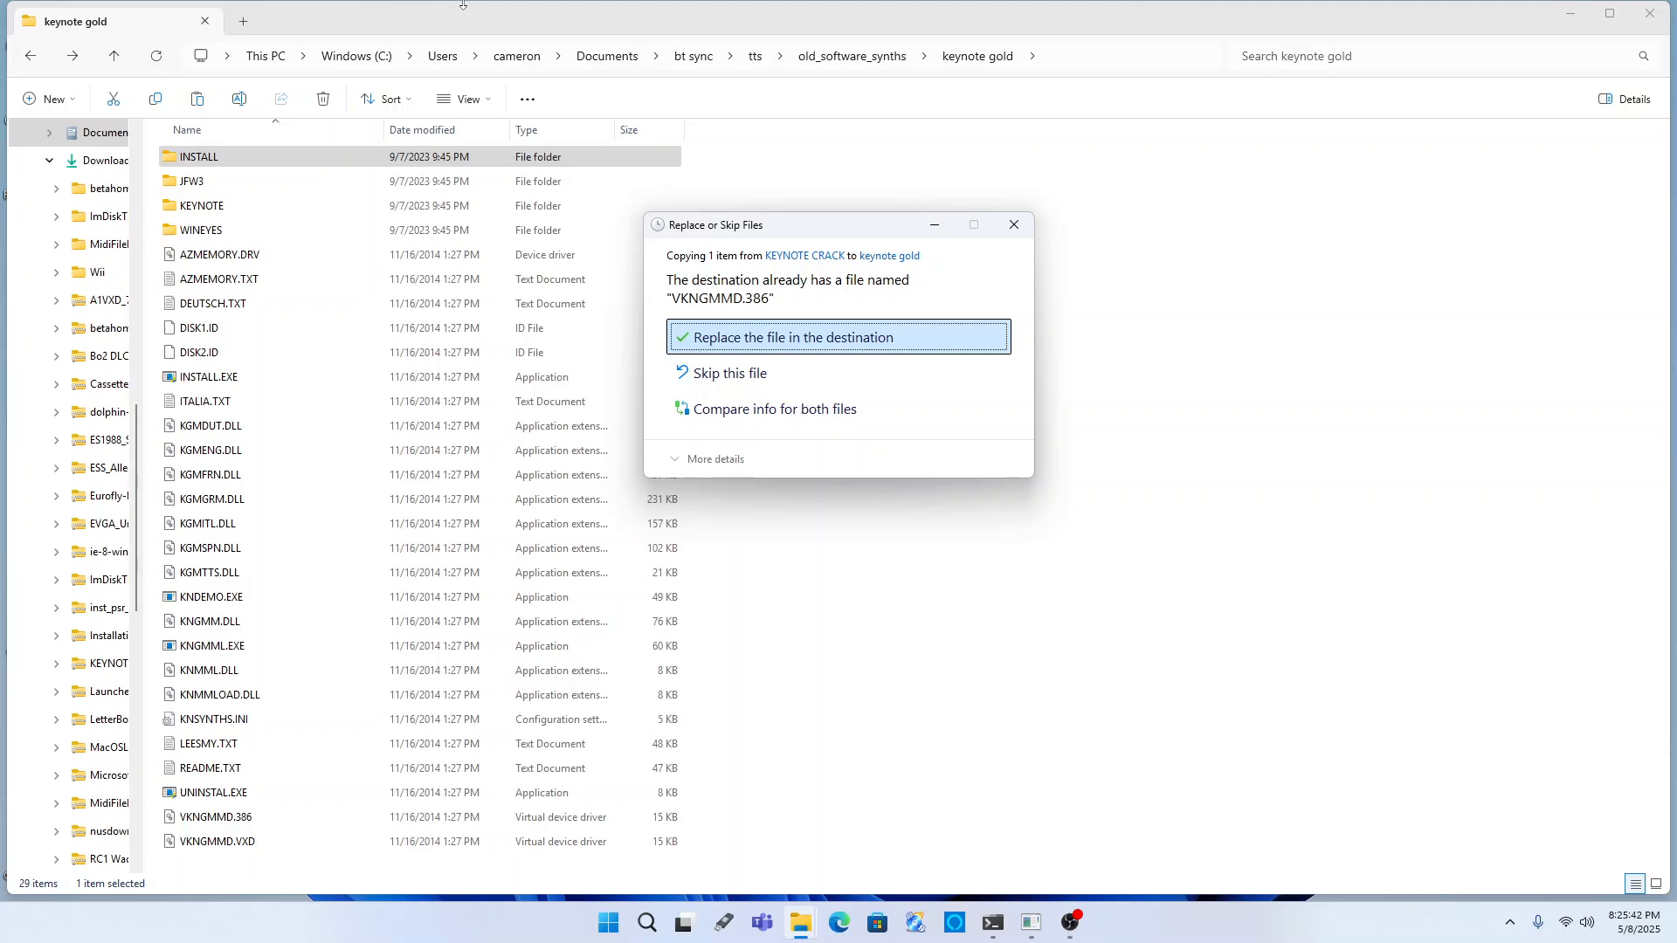
pyautogui.press('Tab')
pyautogui.hotkey('shift', 'Tab')
pyautogui.press('Return')
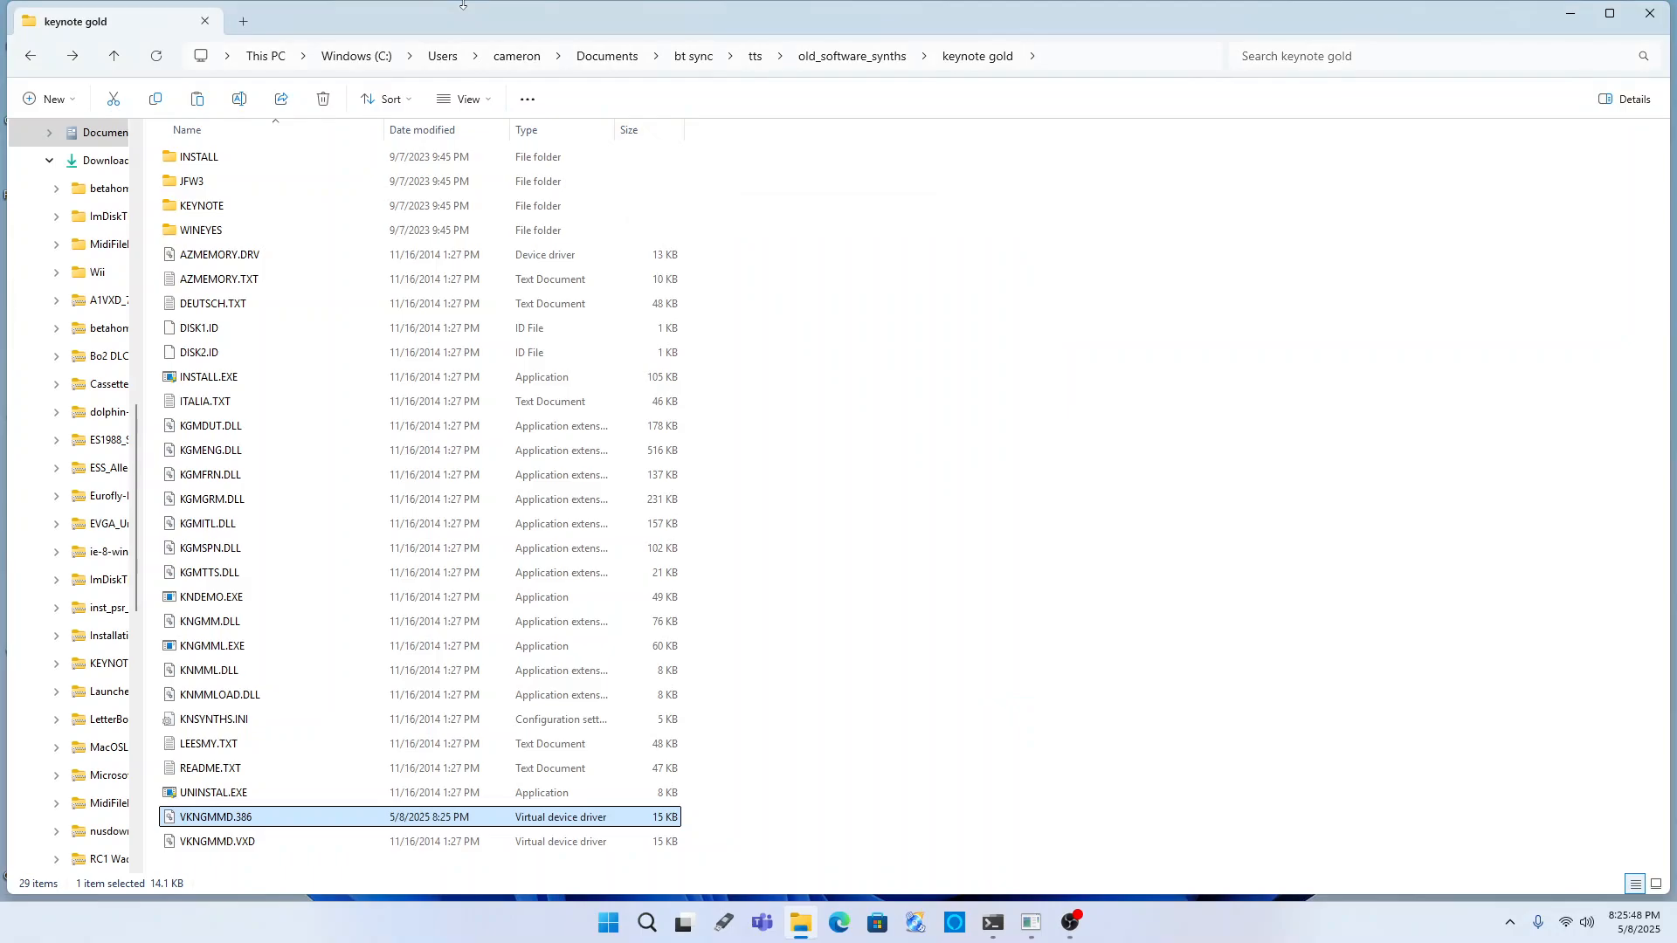
# - Return to the KEYNOTE CRACK folder inside KEYNOTE CRACK.zip and copy the VKNGMMD.VXD file
pyautogui.press('Down')
pyautogui.press('Up')
pyautogui.hotkey('alt', 'Left')
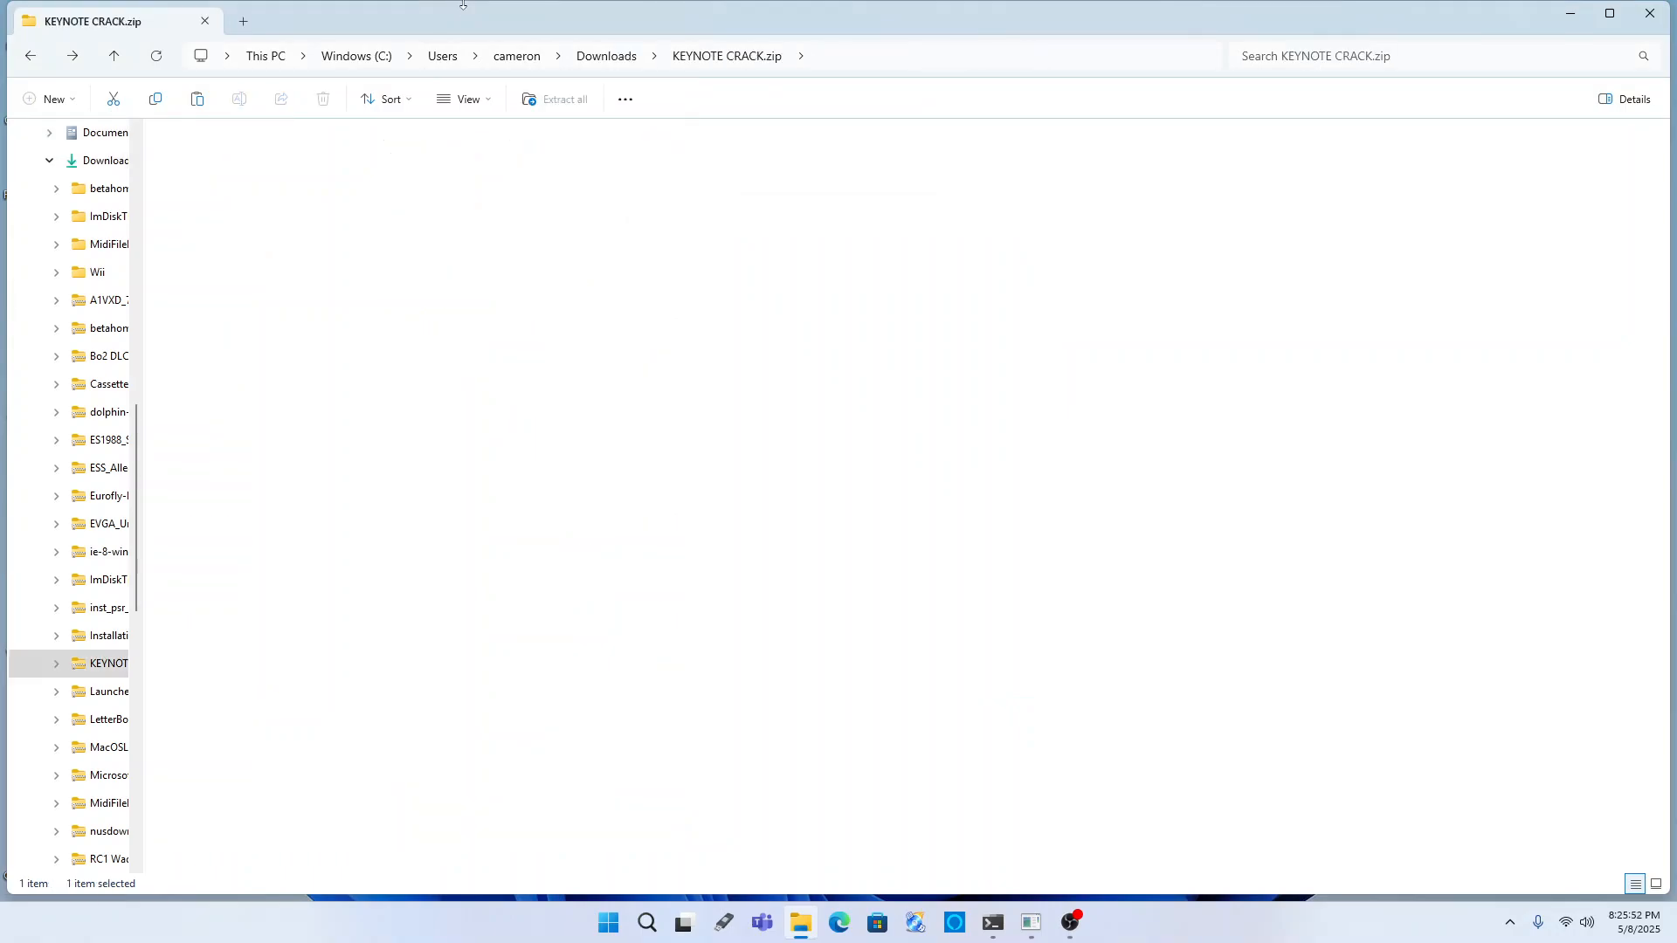
pyautogui.press('Up')
pyautogui.press('Down')
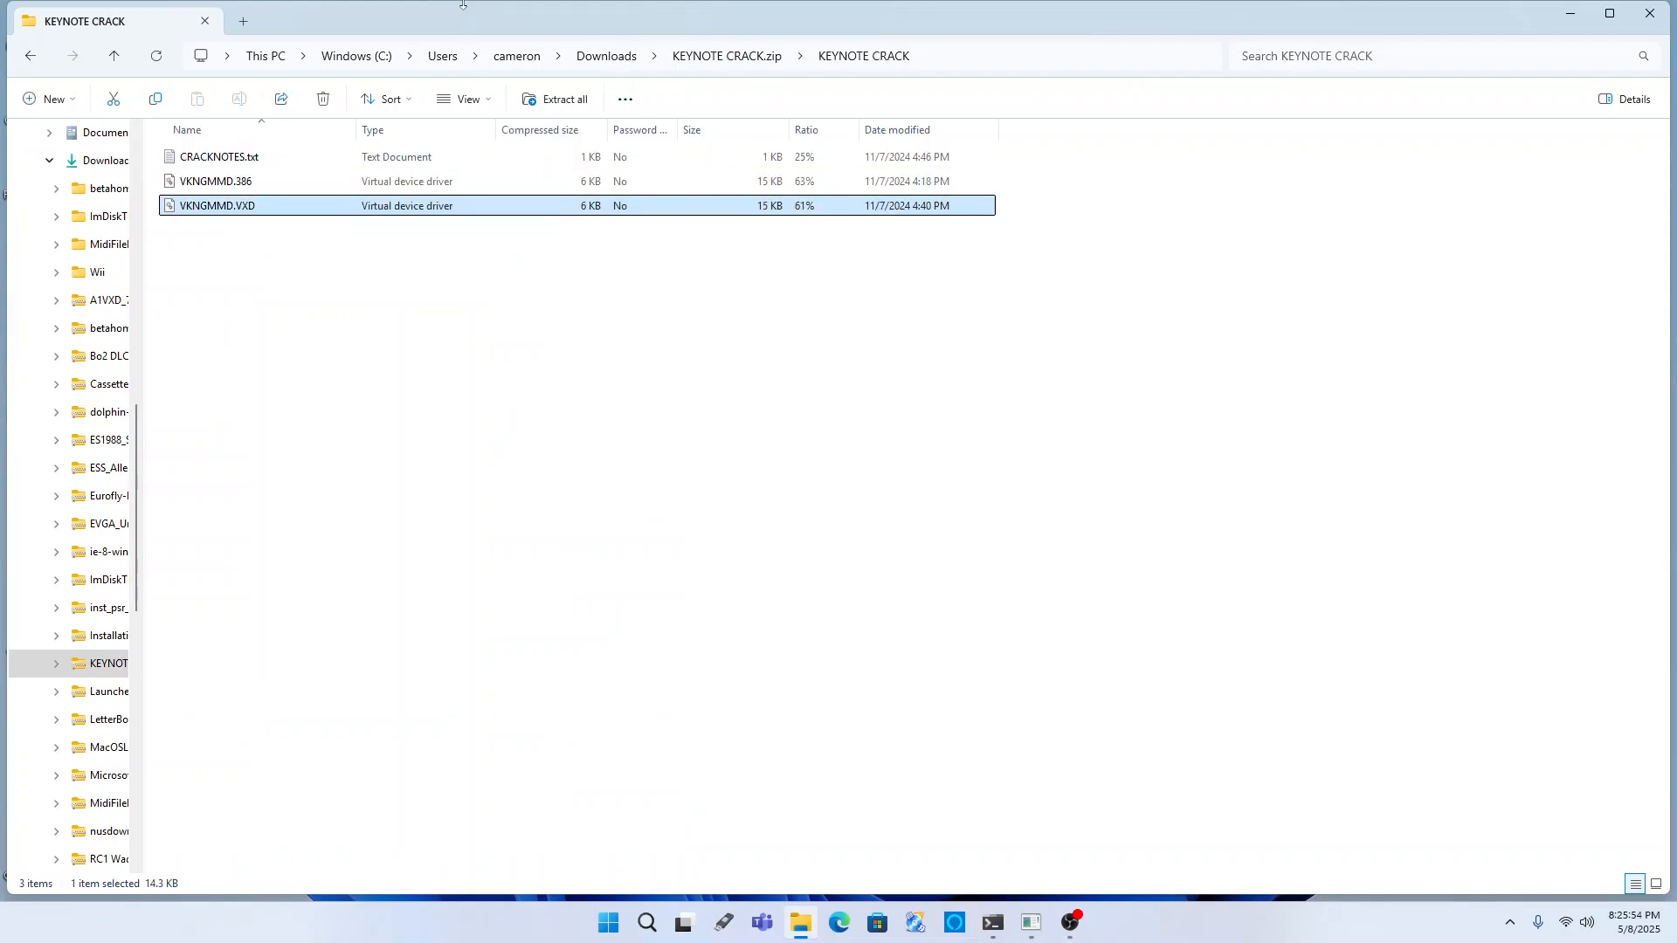
pyautogui.press('Down')
# - Go back through the Downloads folder to the keynote gold folder
pyautogui.hotkey('alt', 'Left')
pyautogui.hotkey('alt', 'Left')
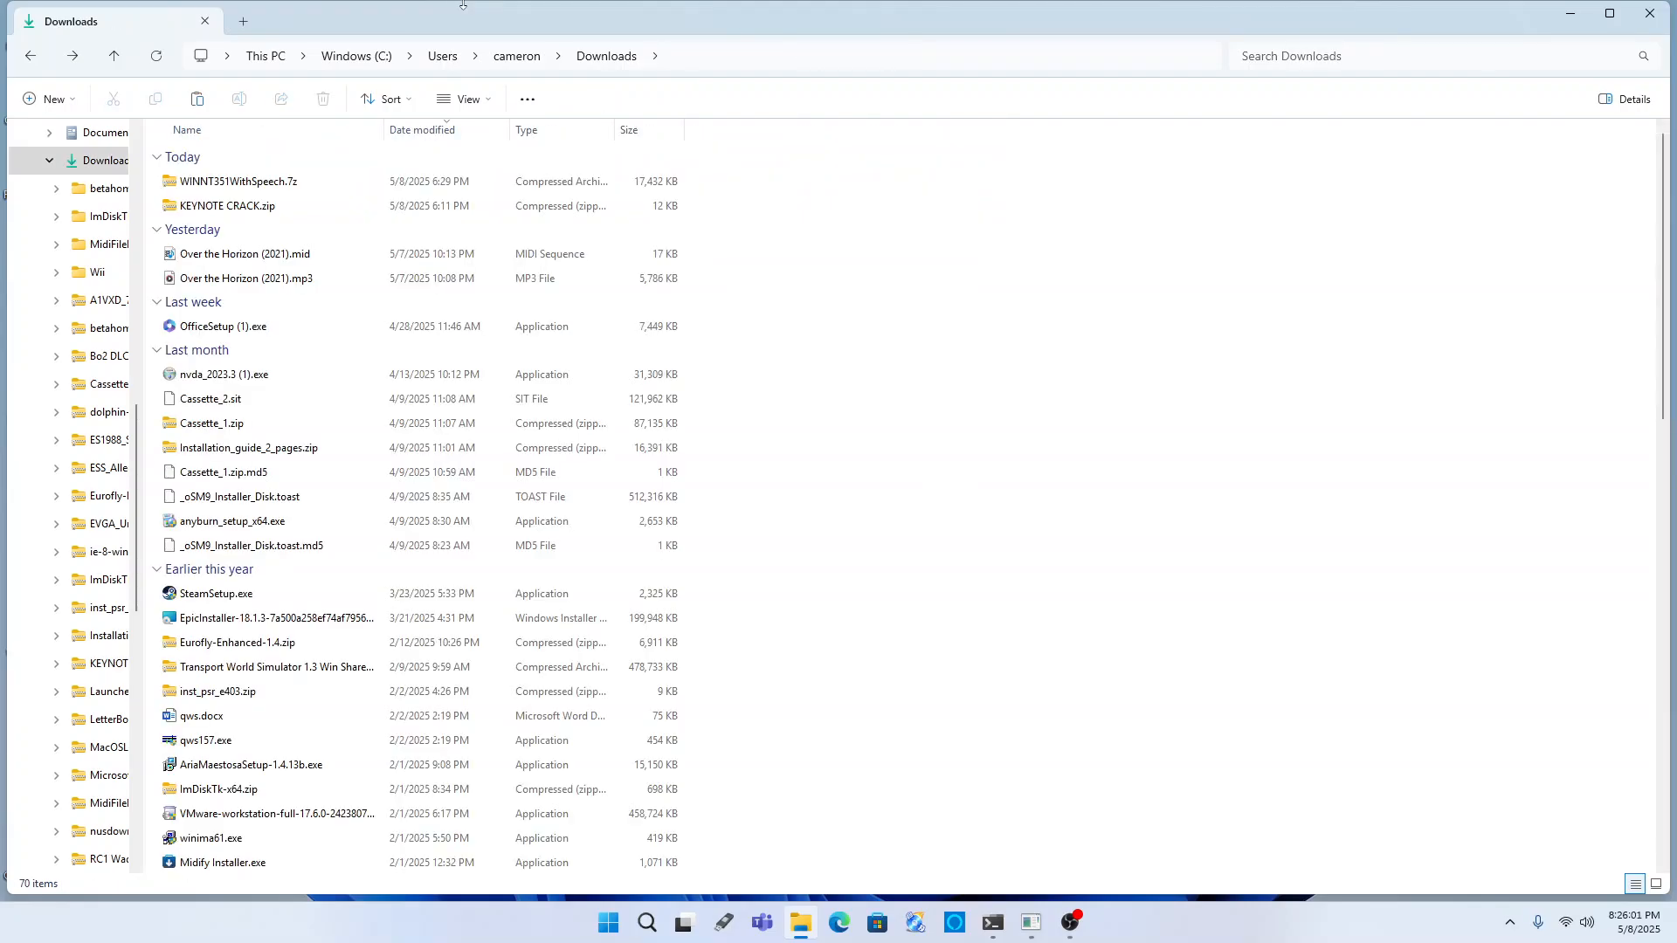
pyautogui.press('Down')
pyautogui.press('Down')
pyautogui.press('Up')
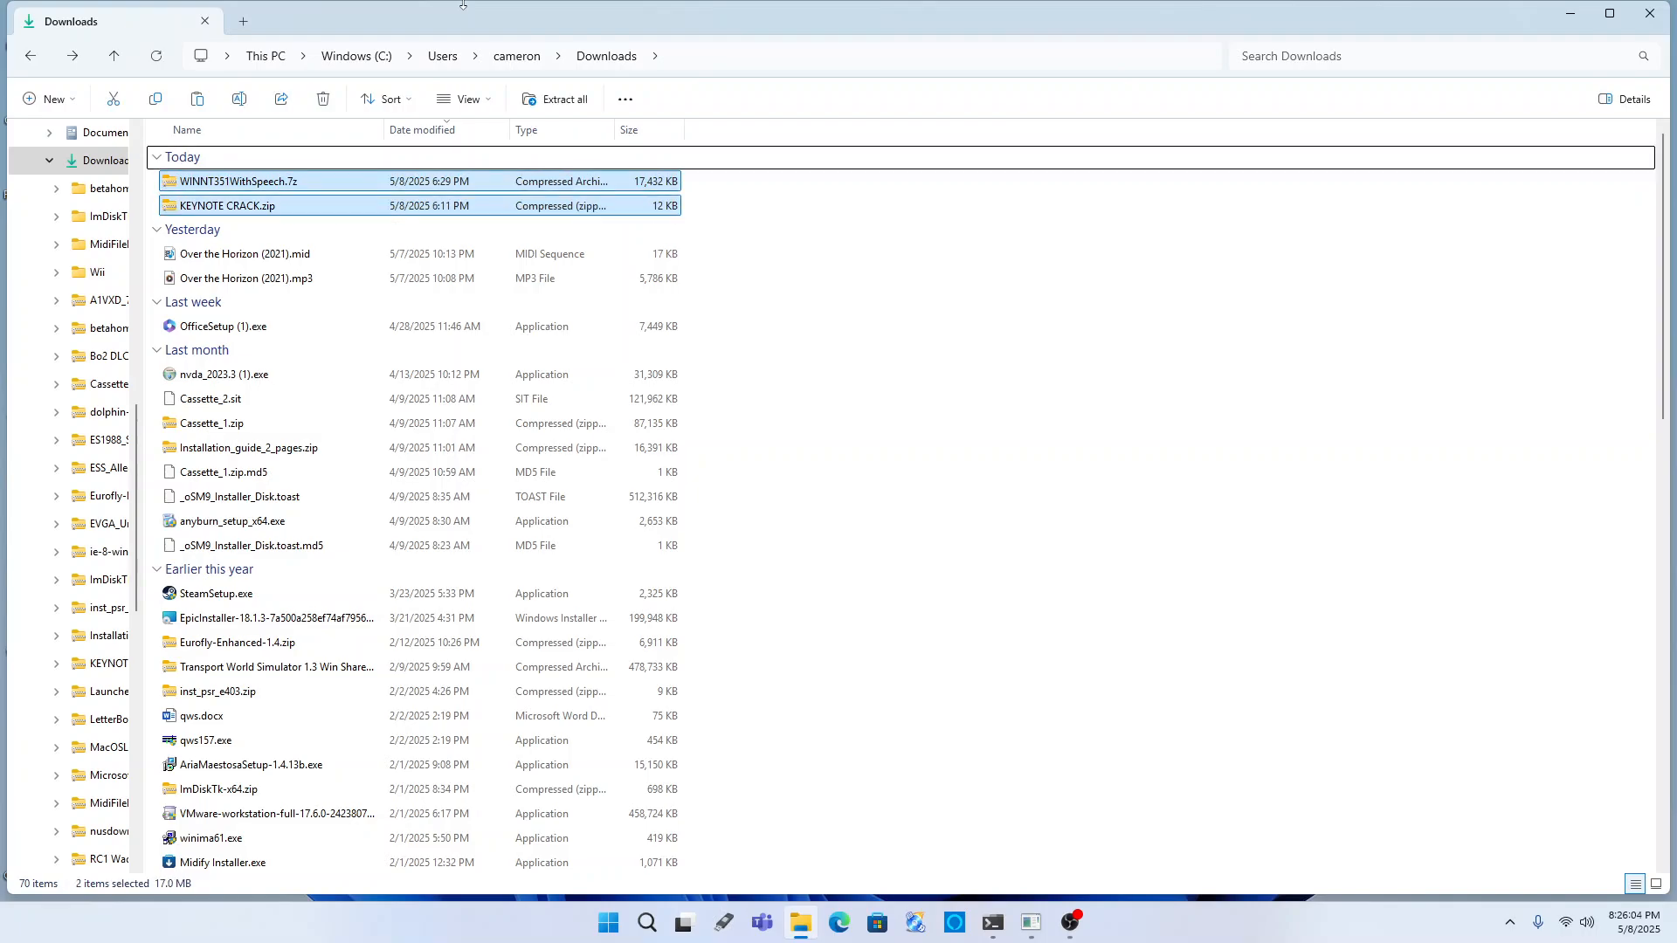
pyautogui.hotkey('alt', 'Left')
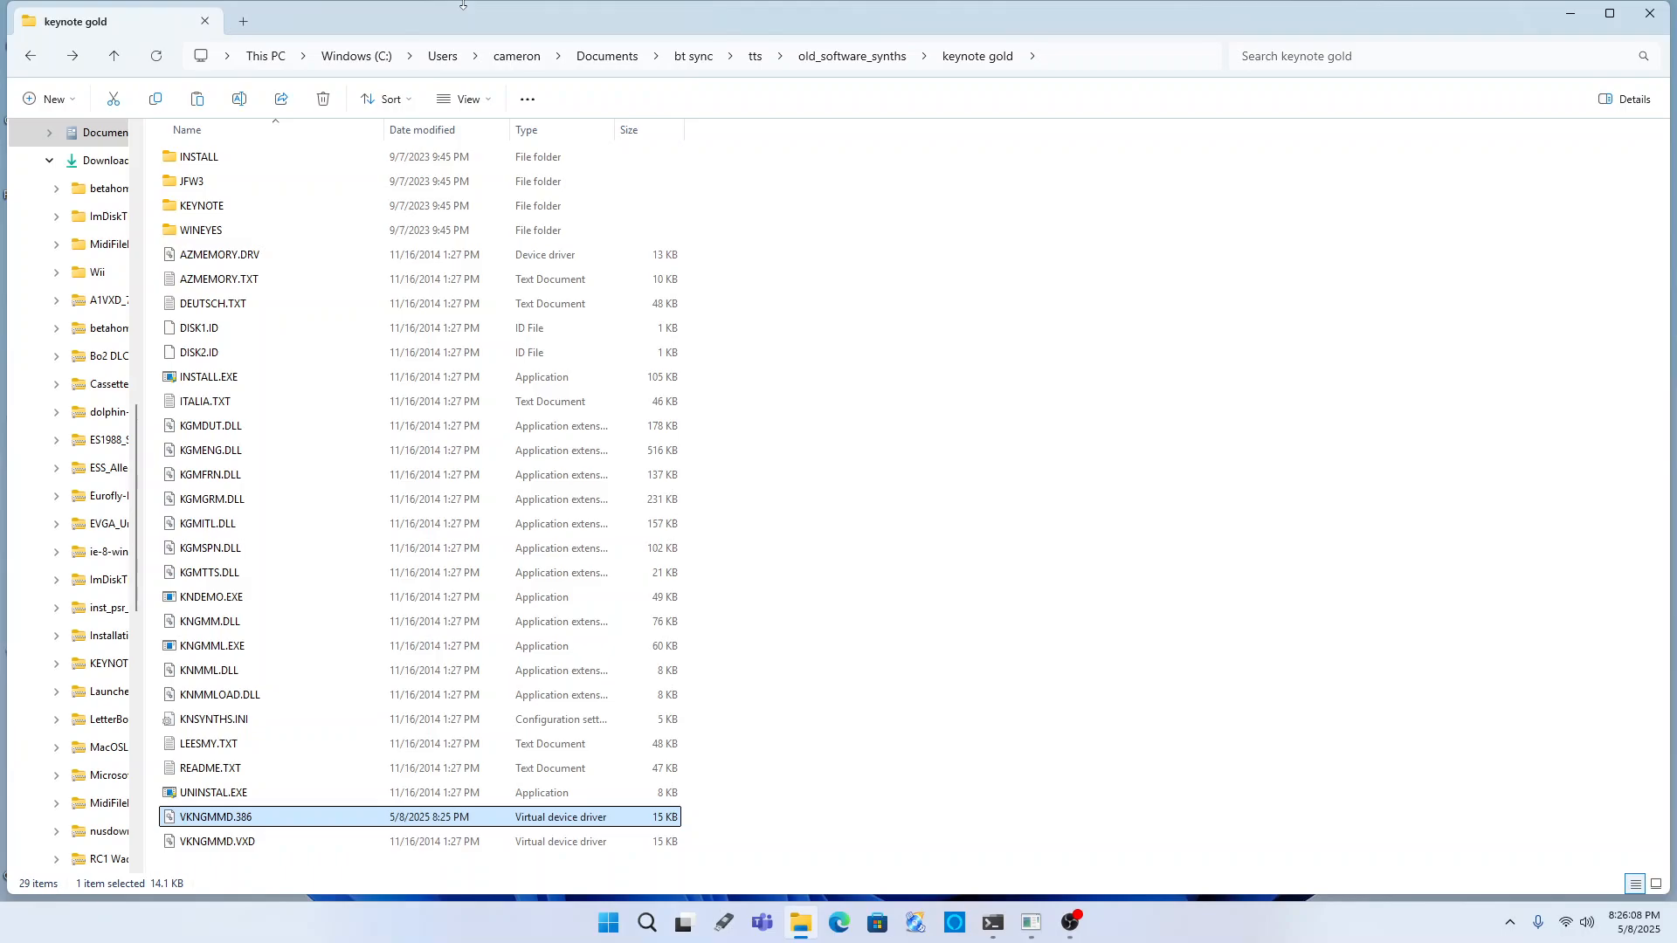
# - Paste VKNGMMD.VXD into the keynote gold folder, replacing the existing file of that name
pyautogui.press('Down')
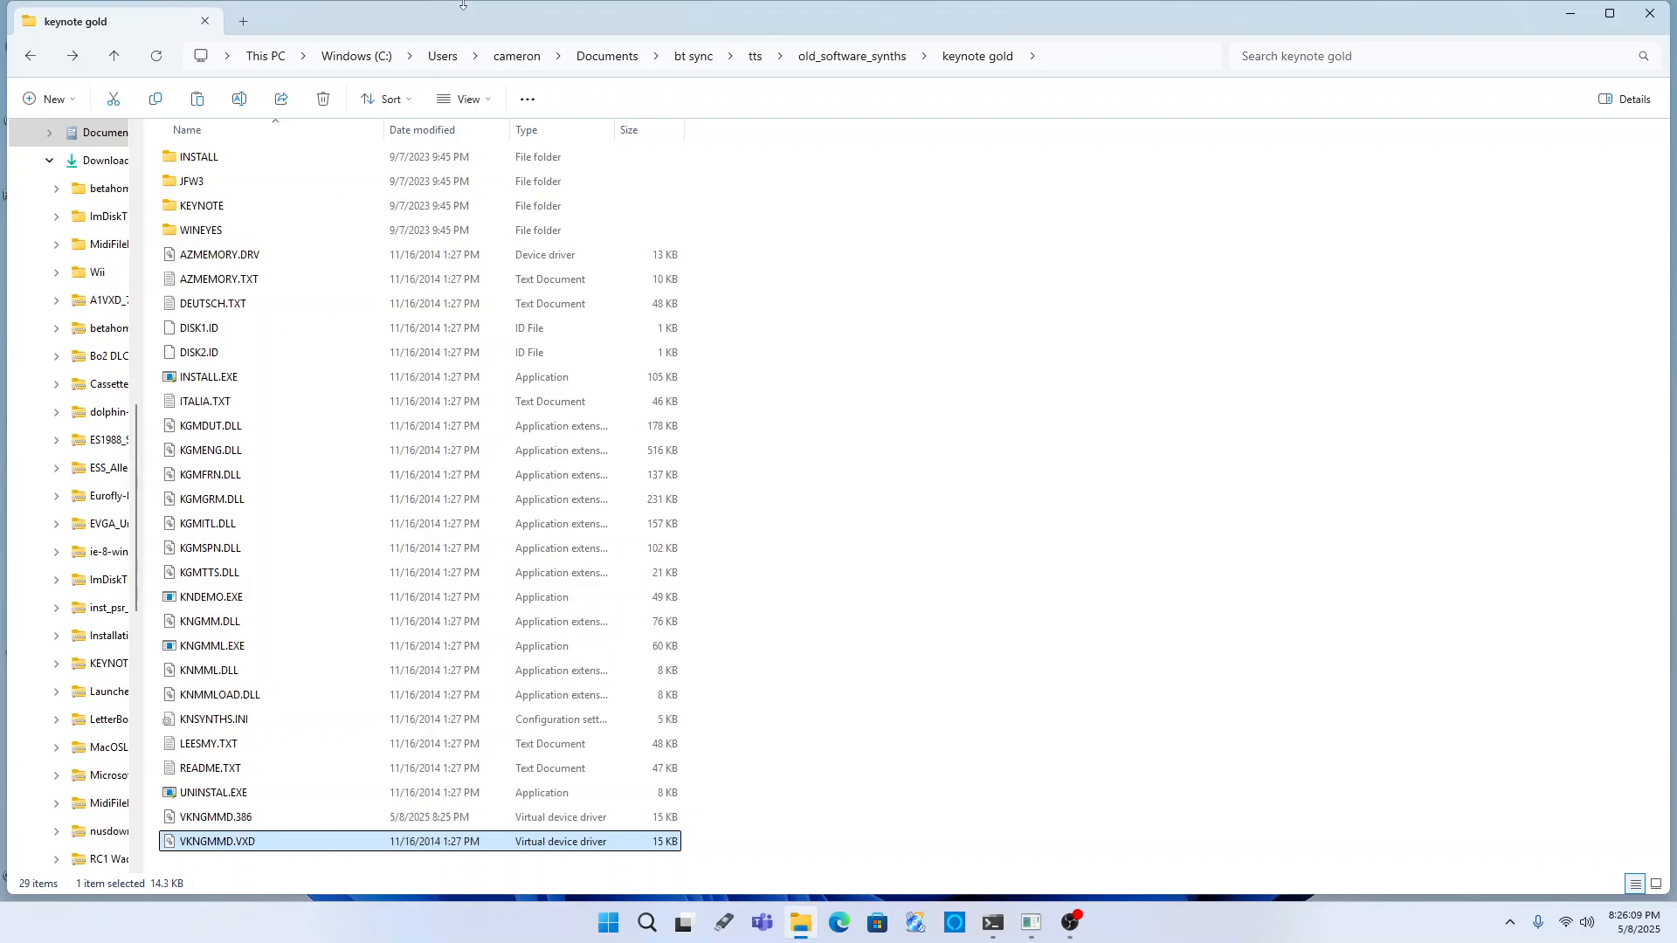
pyautogui.hotkey('ctrl', 'v')
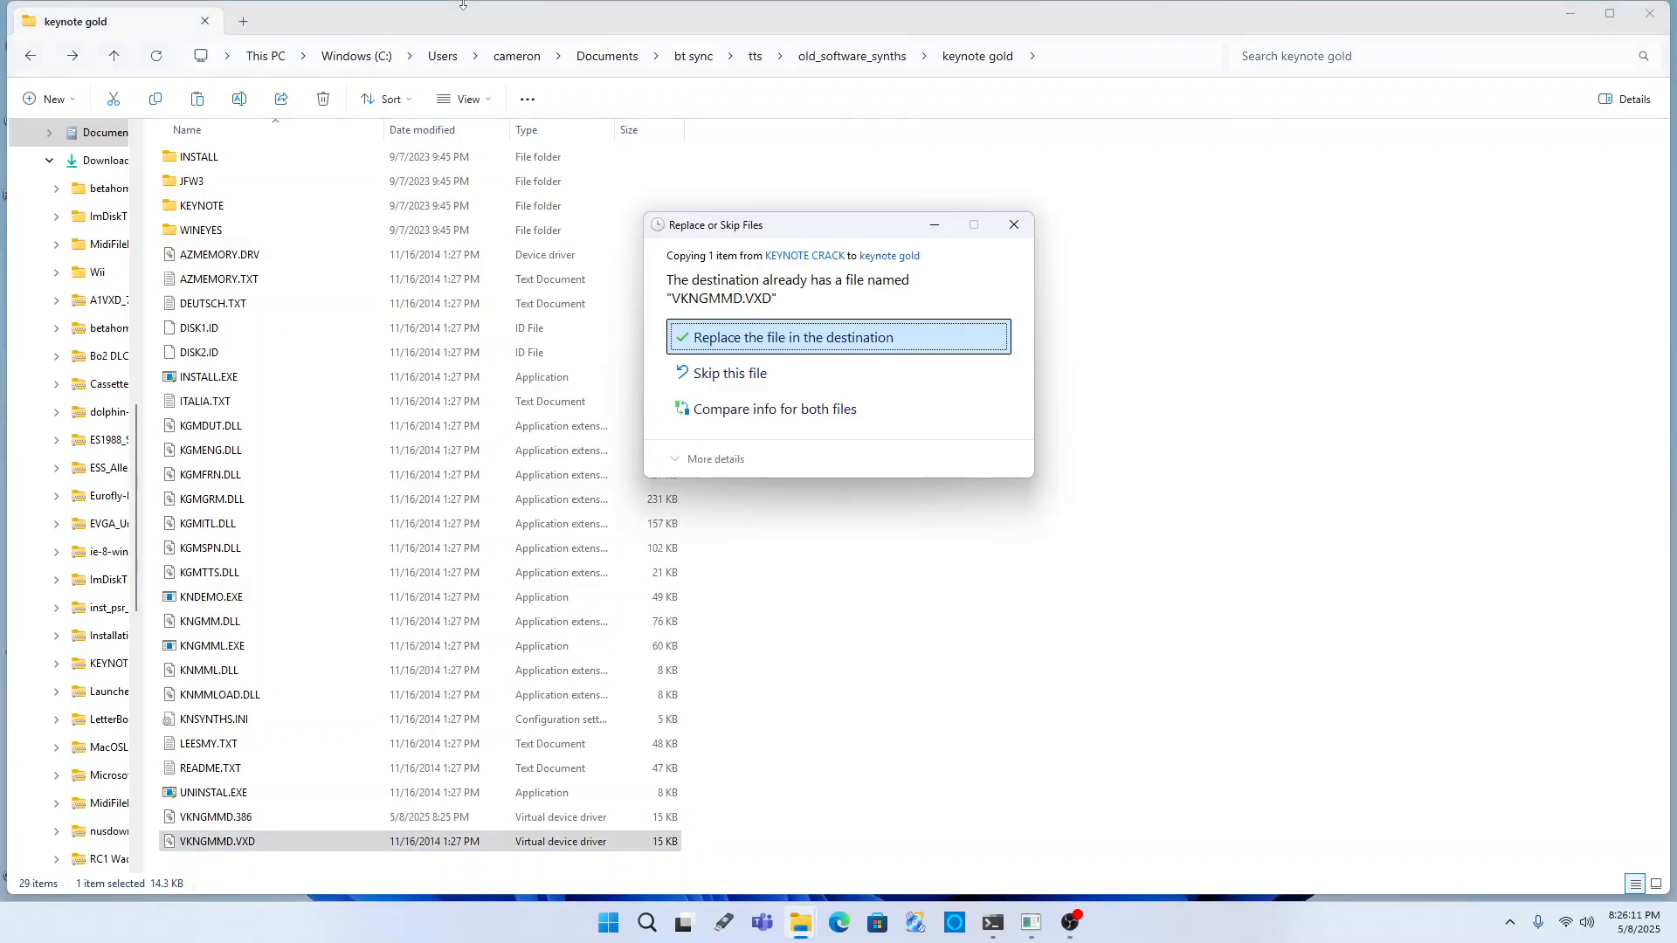
pyautogui.press('Down')
pyautogui.press('Up')
pyautogui.press('Return')
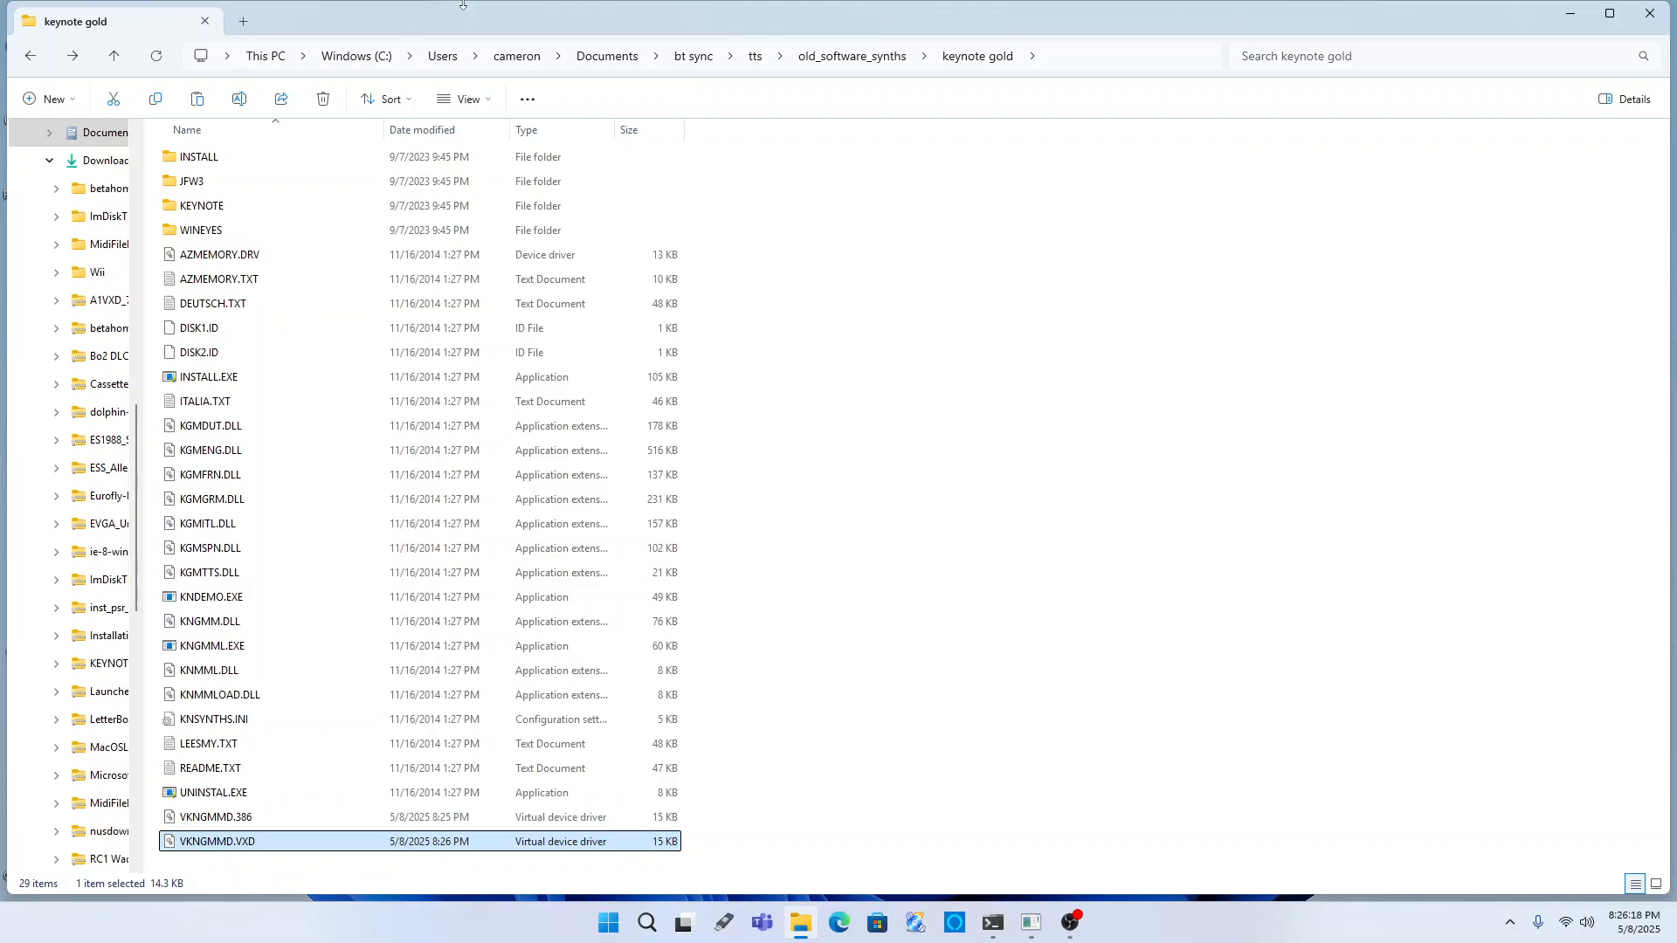
# - Go up to the old_software_synths folder, select the keynote gold folder, and close the file window
pyautogui.press('Up')
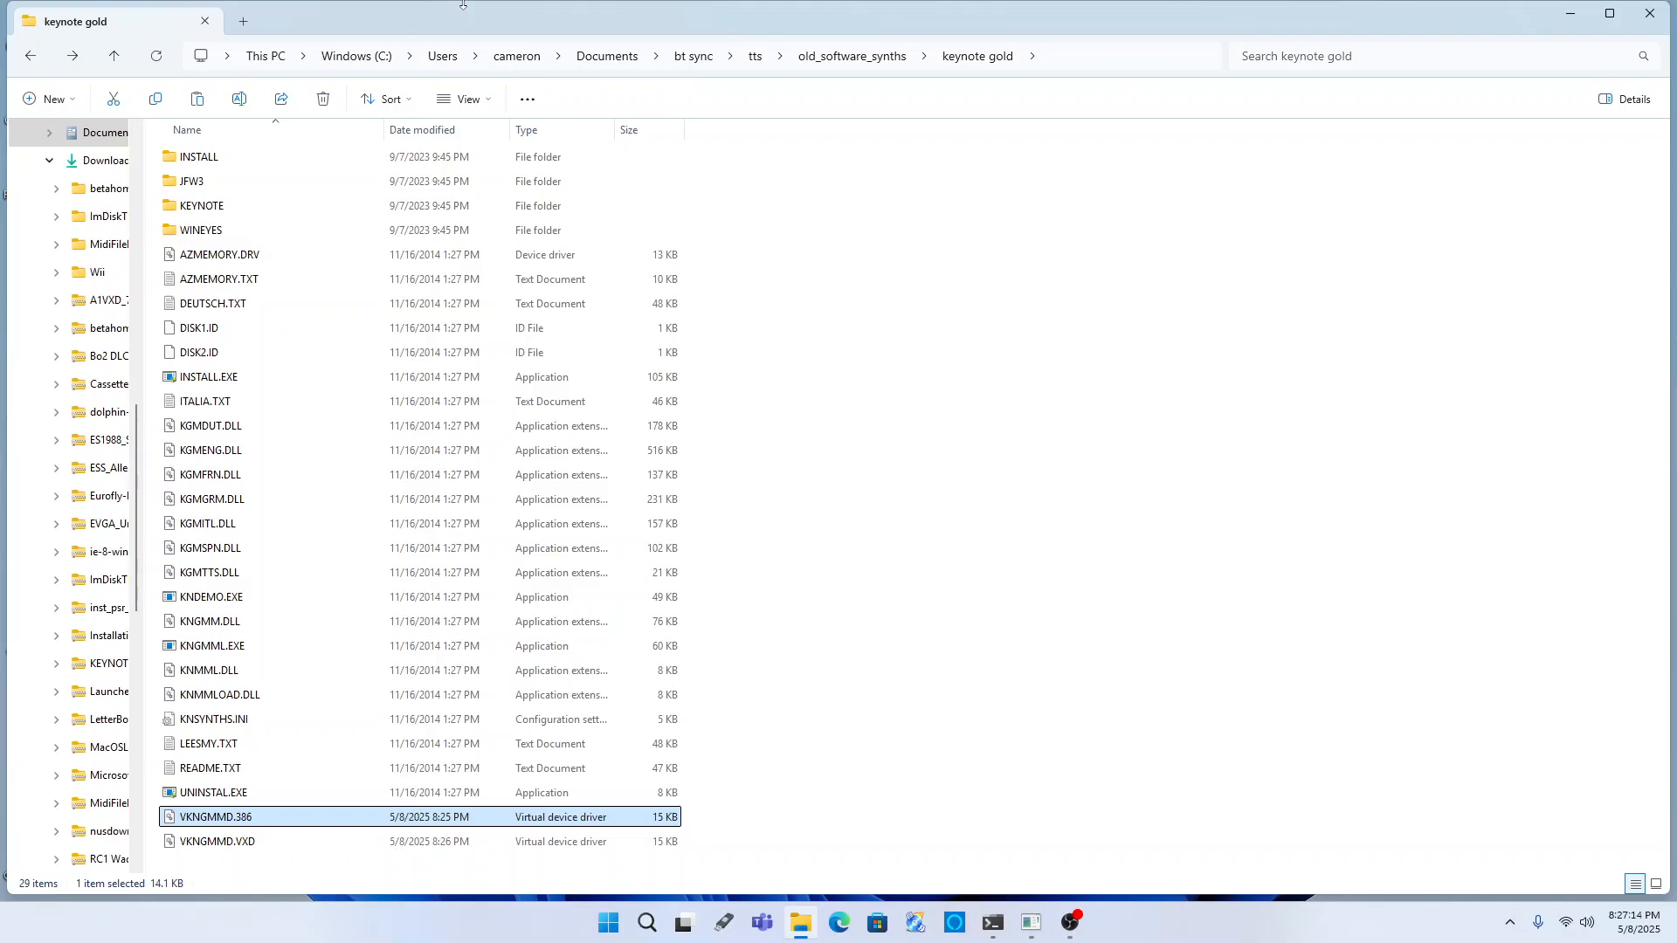
pyautogui.hotkey('alt', 'Up')
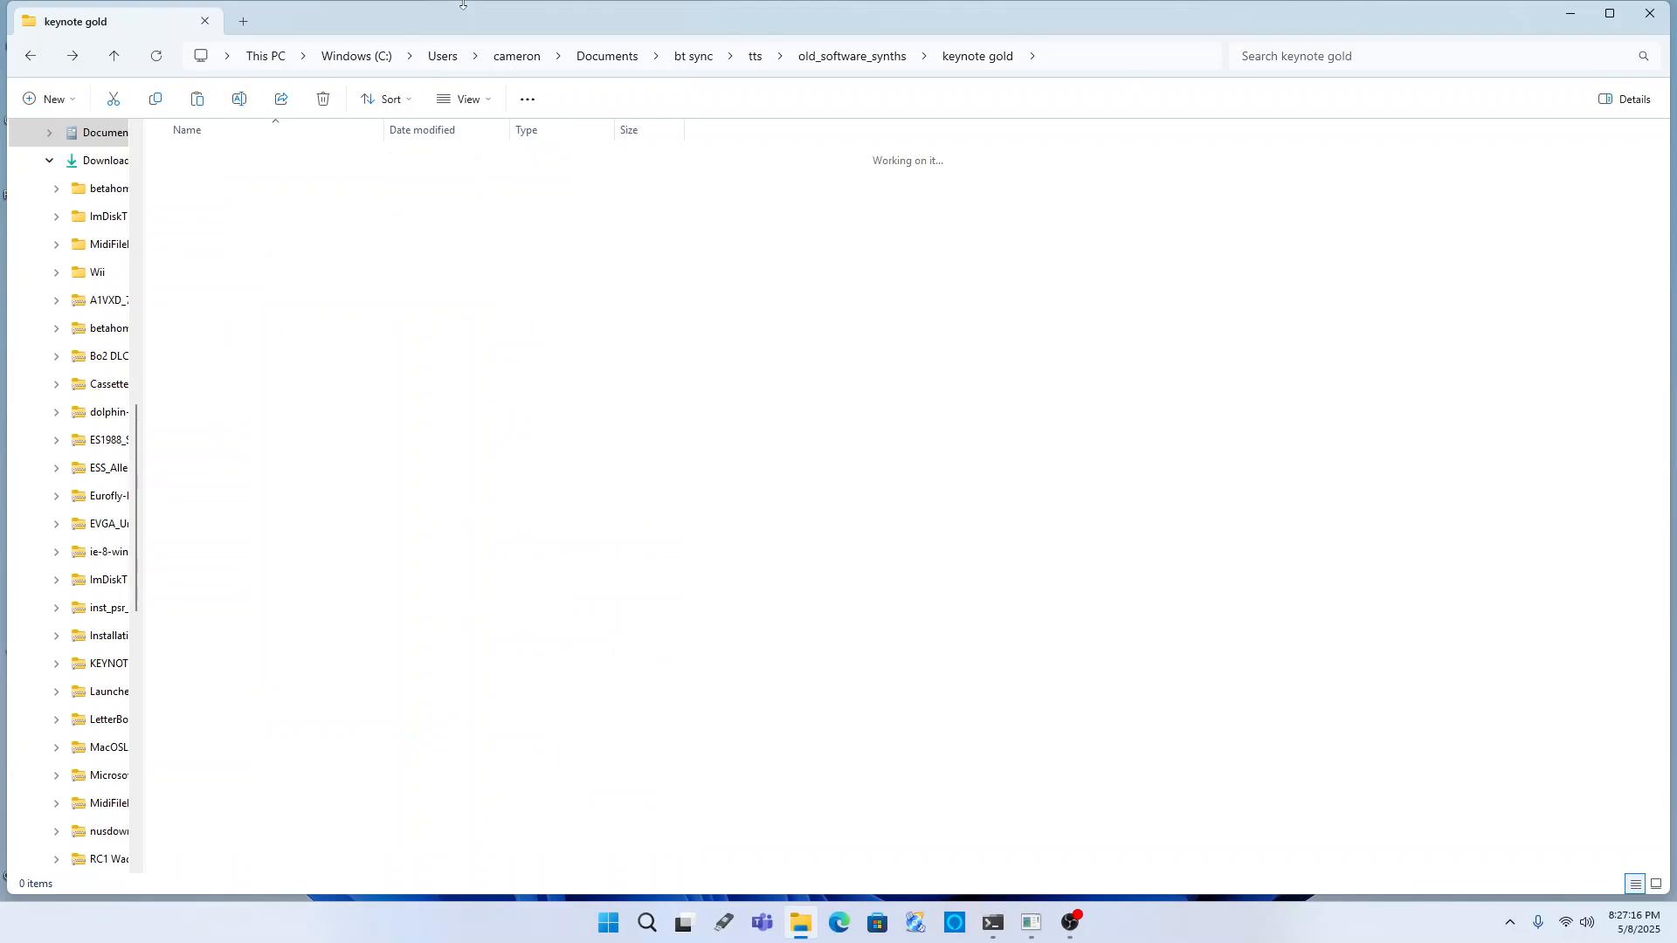
pyautogui.press('Up')
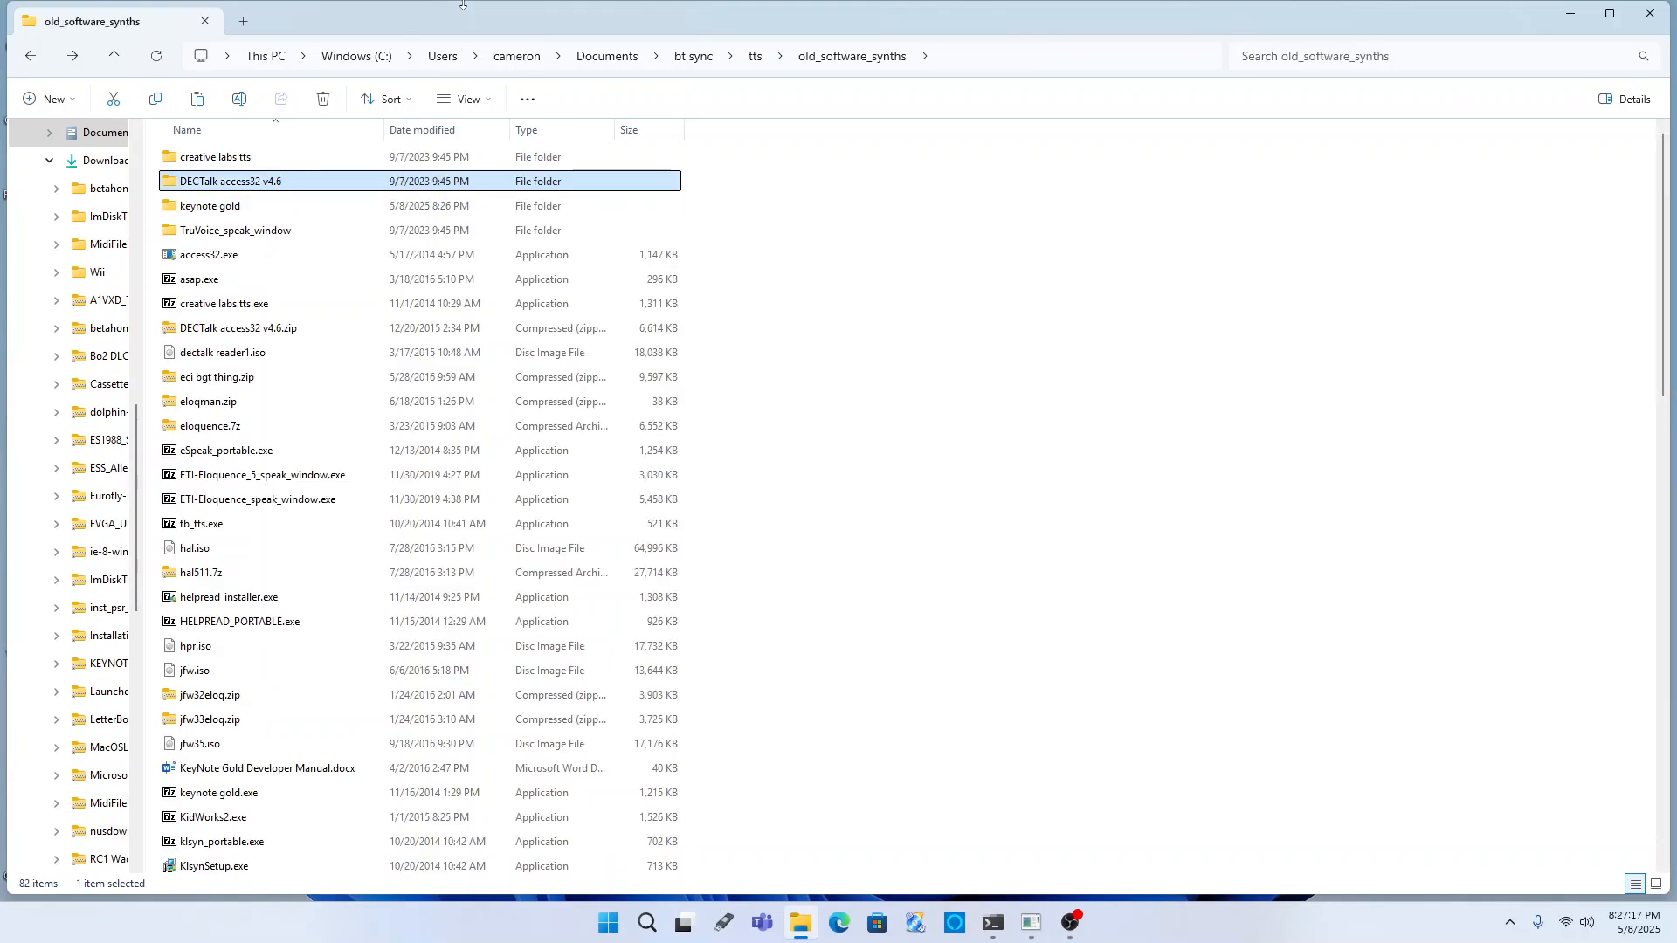
pyautogui.press('Down')
pyautogui.press('Up')
pyautogui.press('Down')
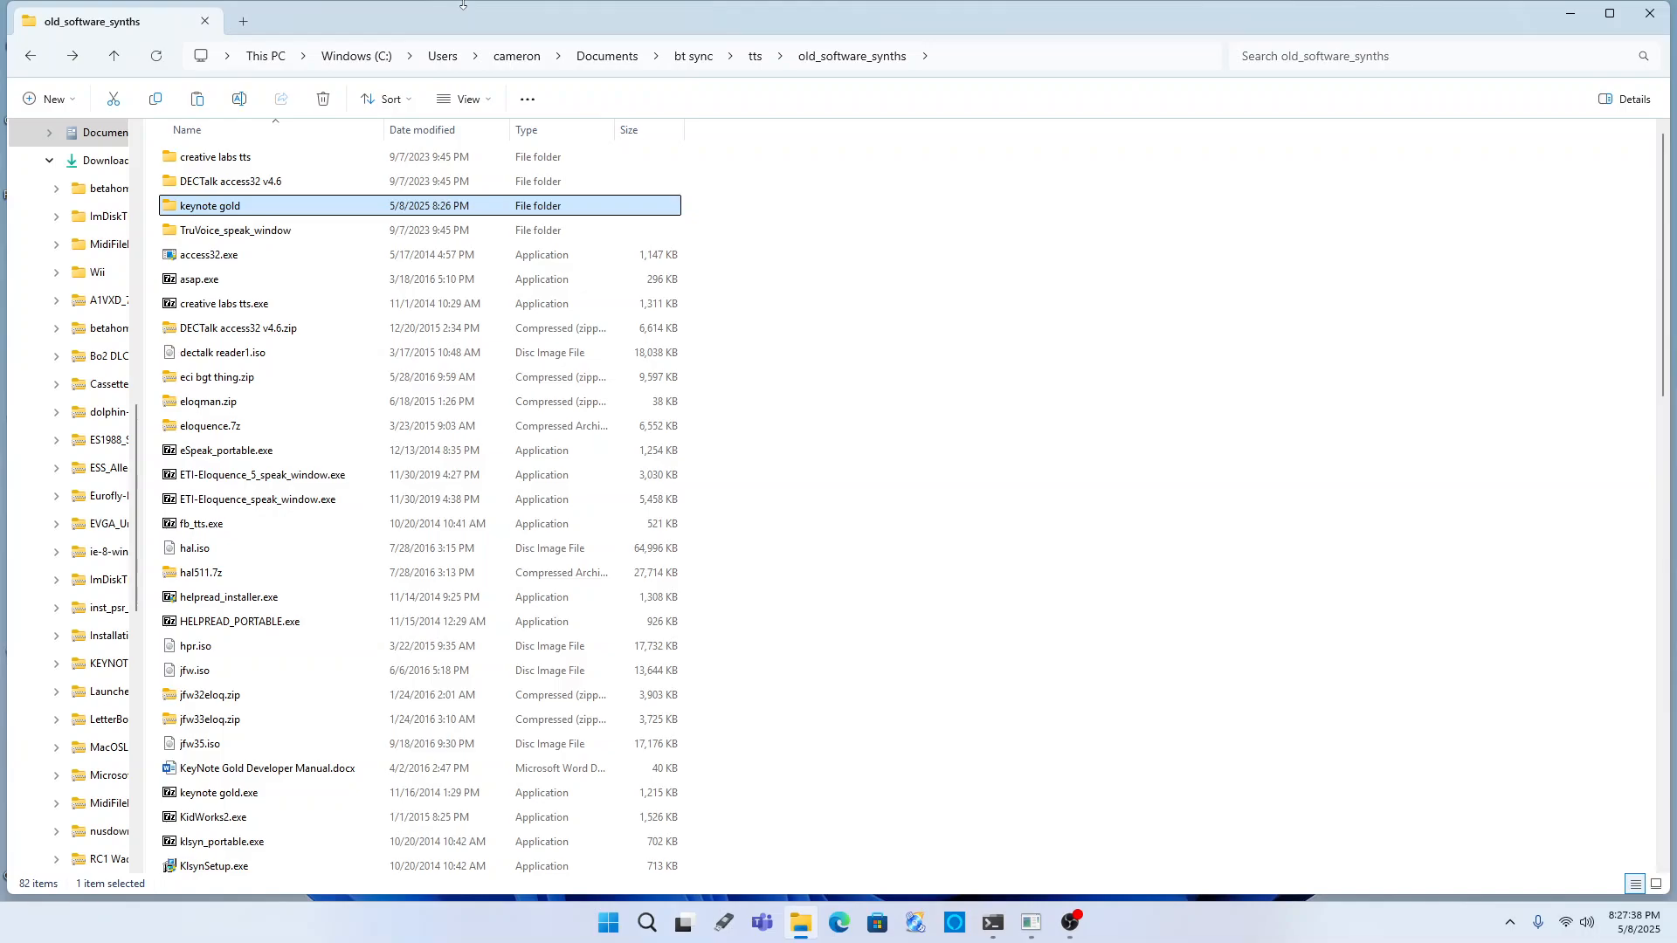
pyautogui.hotkey('alt', 'F4')
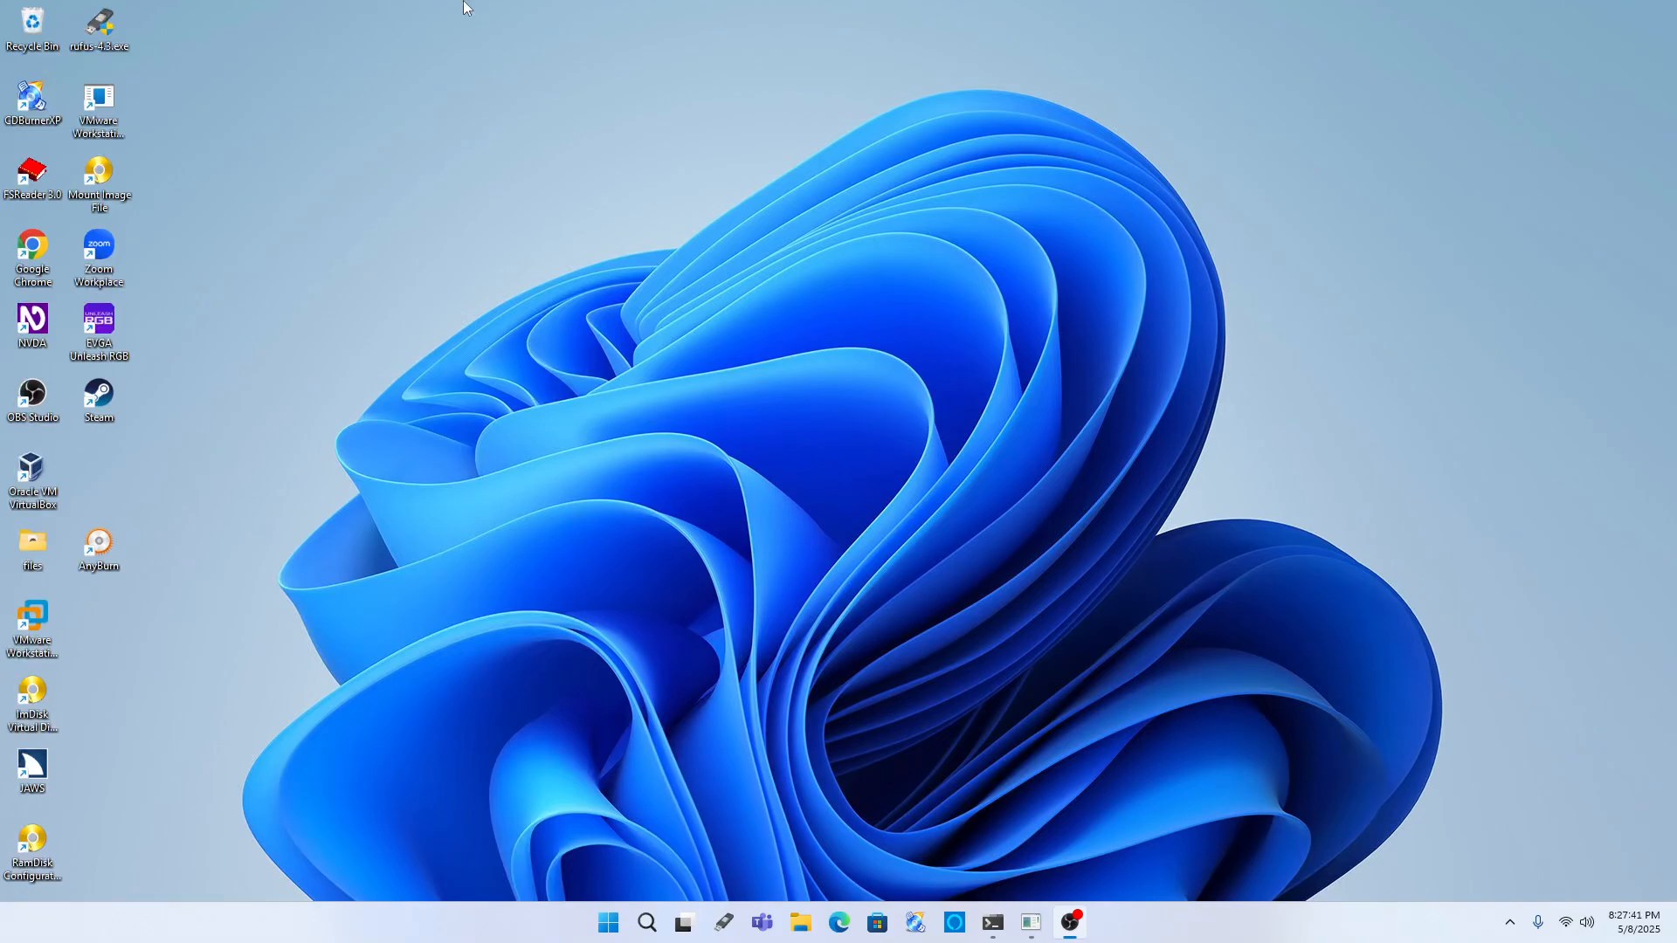
# - Show the desktop and look through the icons starting with F for the Free ISO Creator program
pyautogui.press('super+d')
pyautogui.press('f')
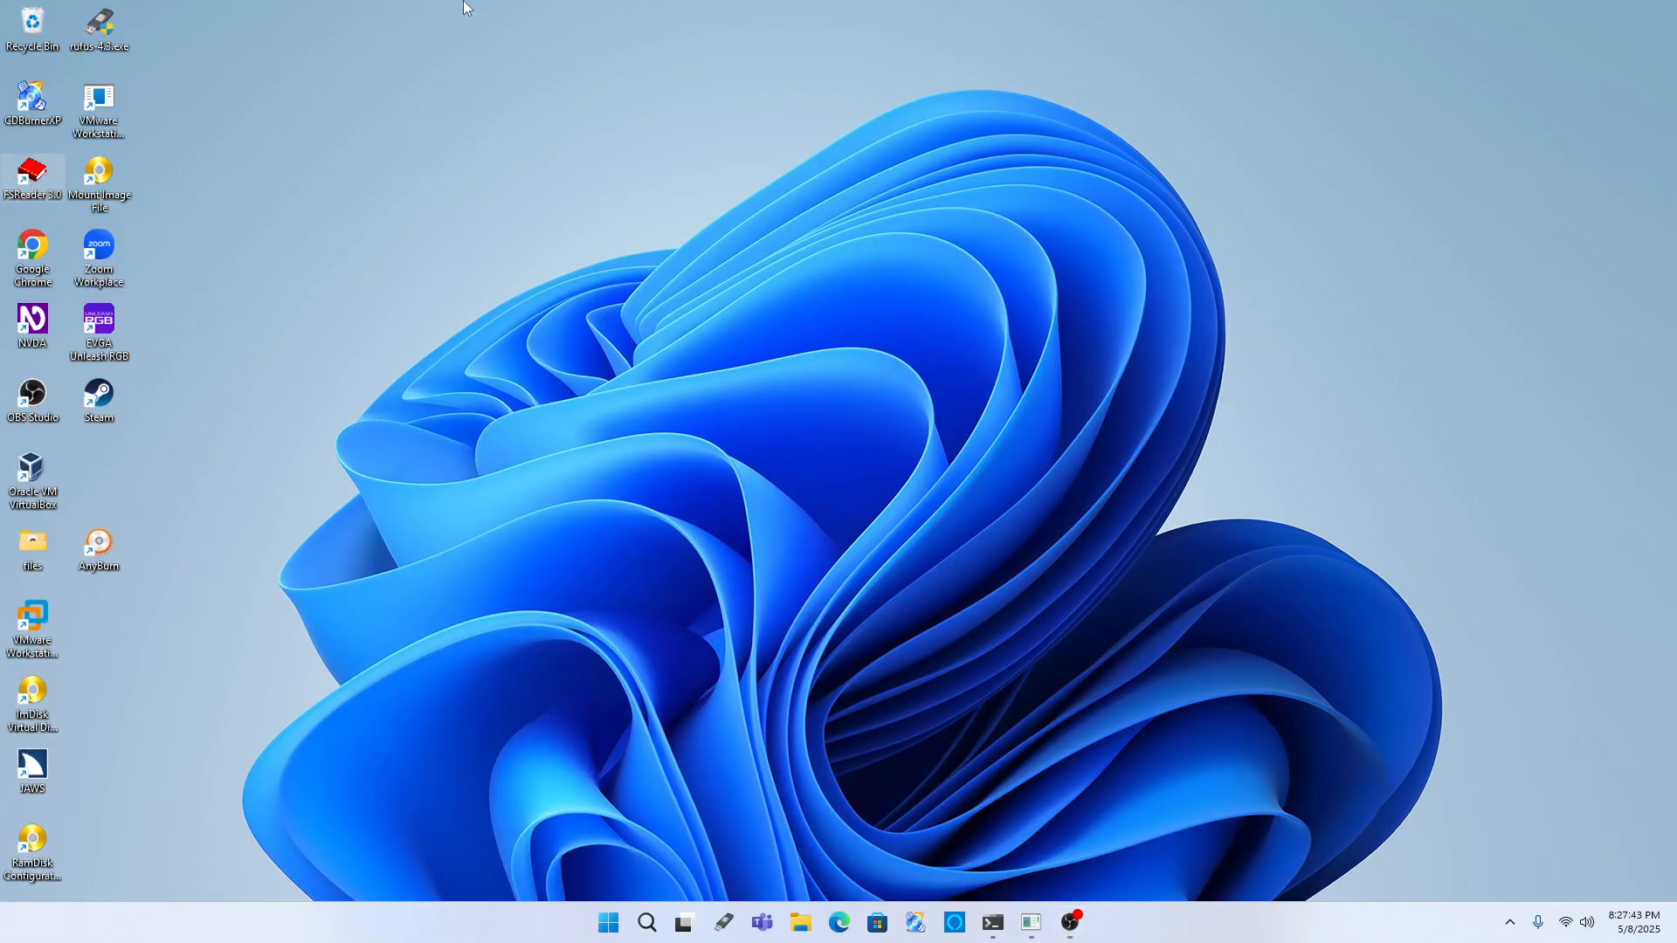
pyautogui.press('f')
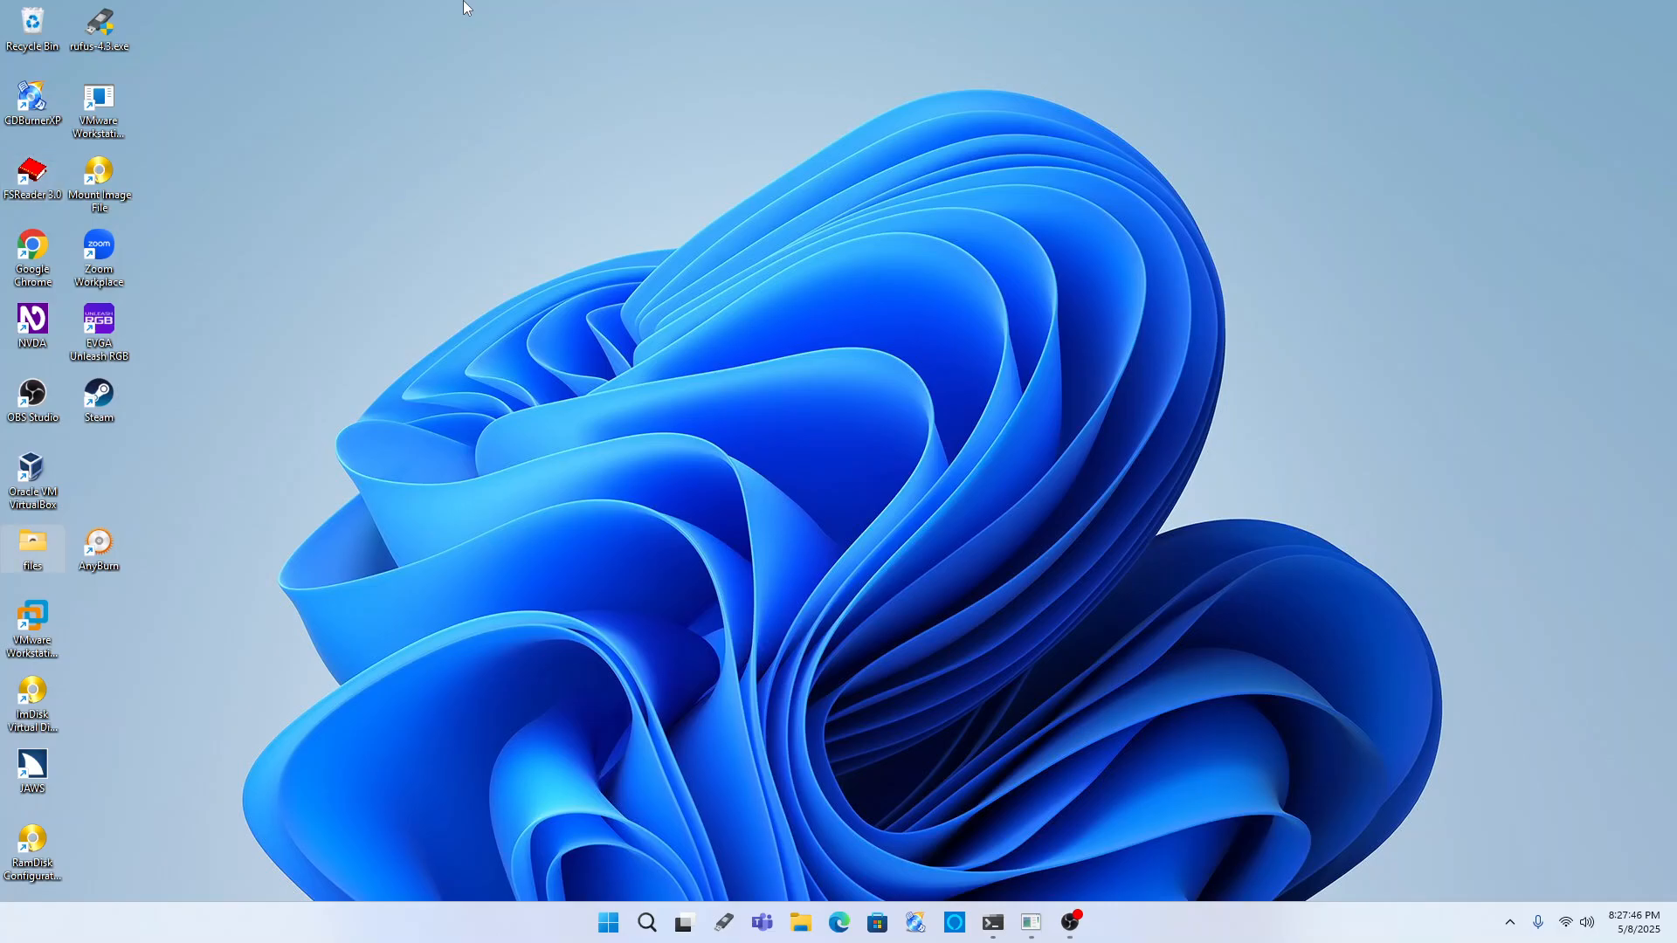
pyautogui.press('f')
pyautogui.press('f')
pyautogui.press('f')
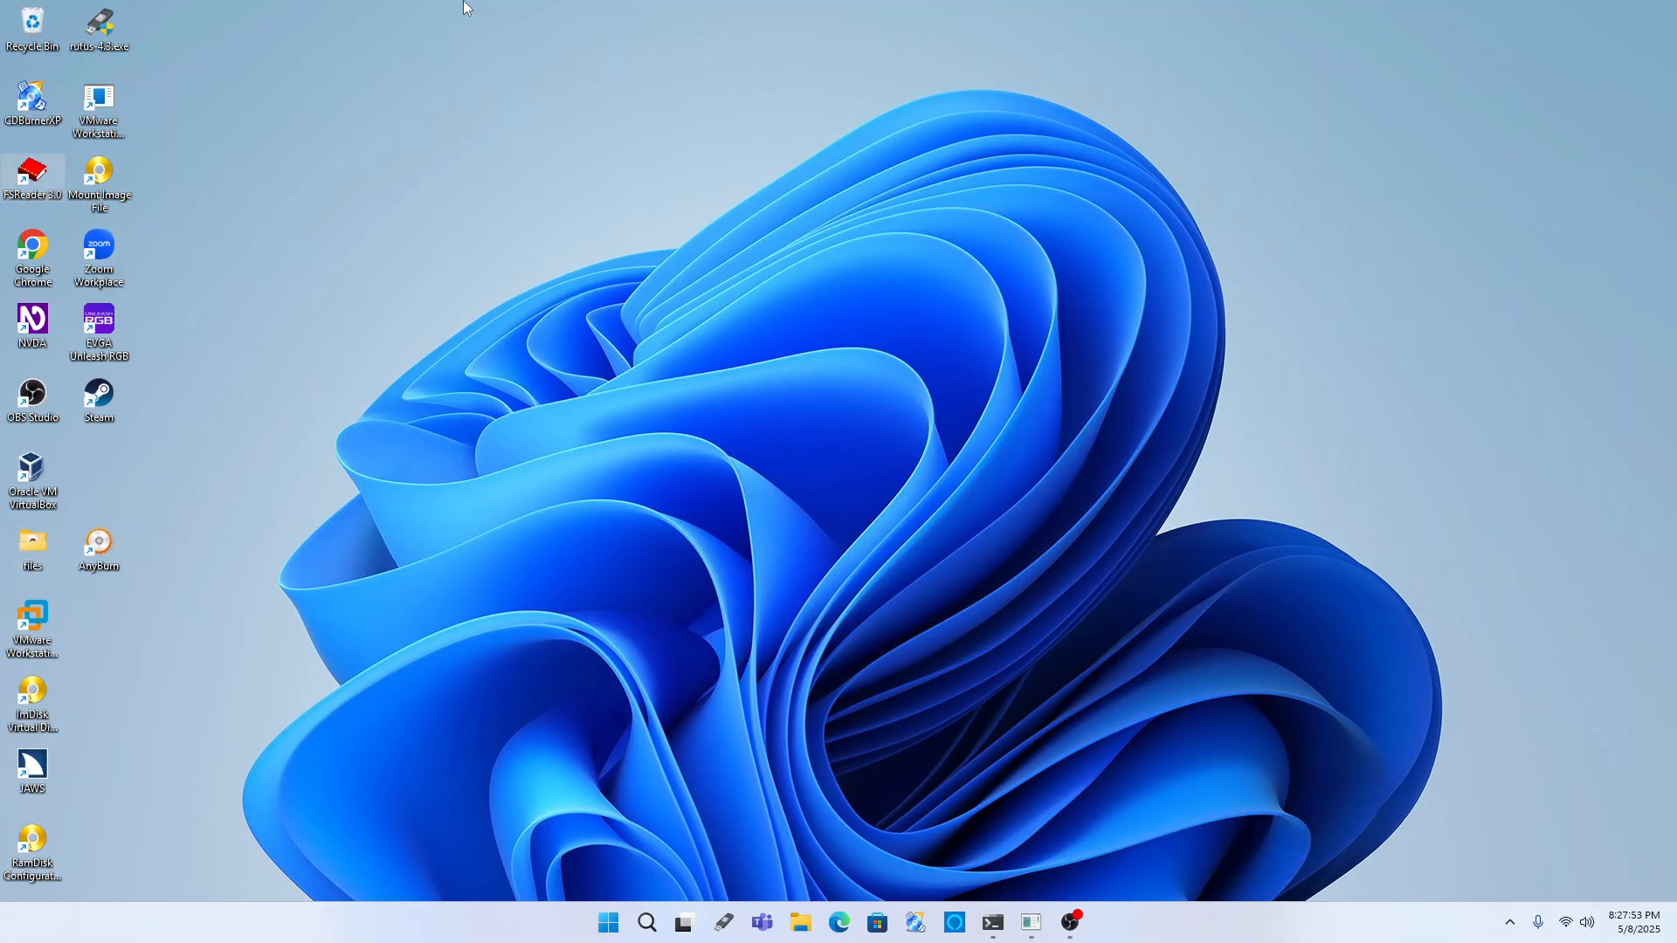
# - Open the Recycle Bin from the desktop to examine its deleted items, and close it again
pyautogui.press('r')
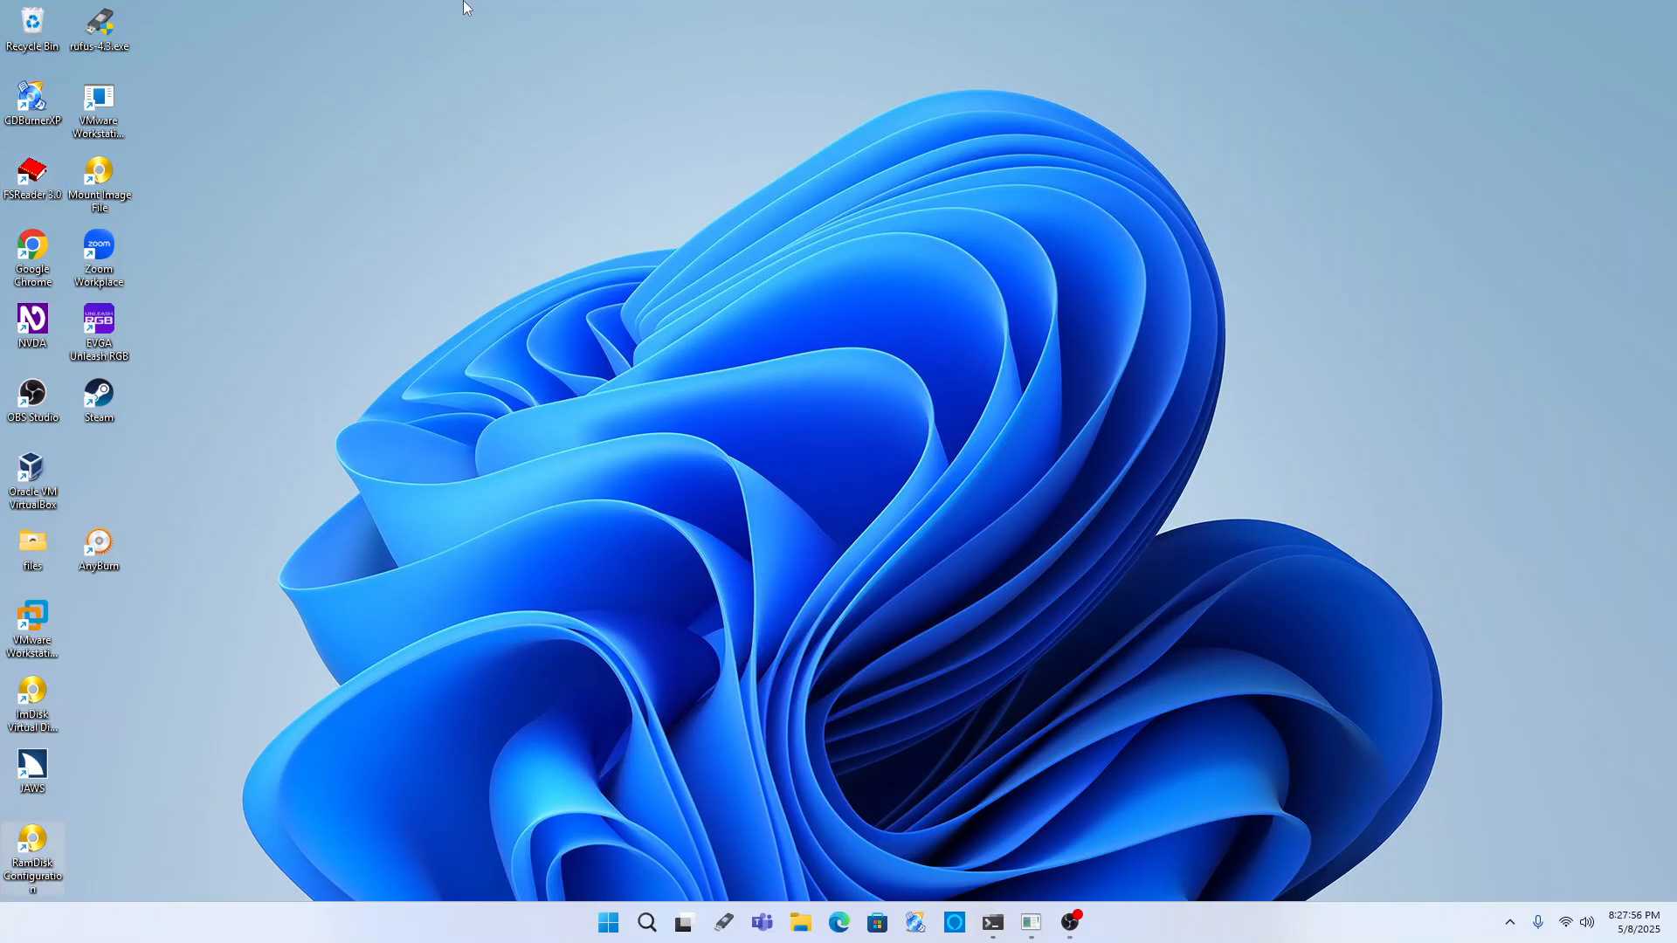
pyautogui.press('r')
pyautogui.press('r')
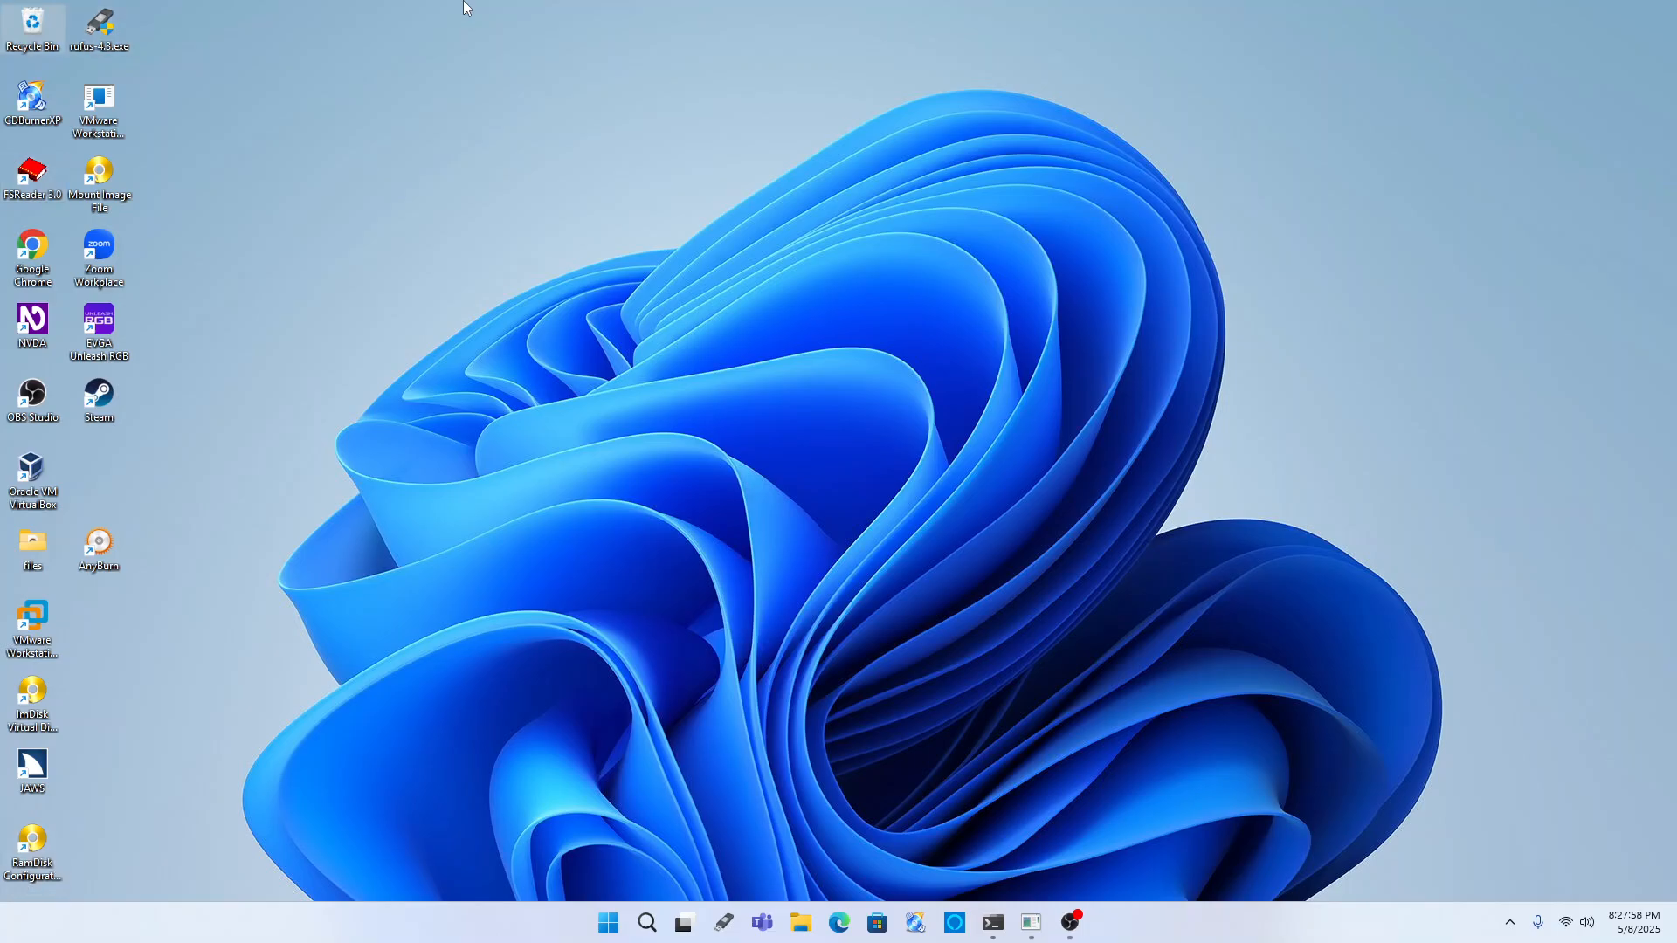
pyautogui.press('Return')
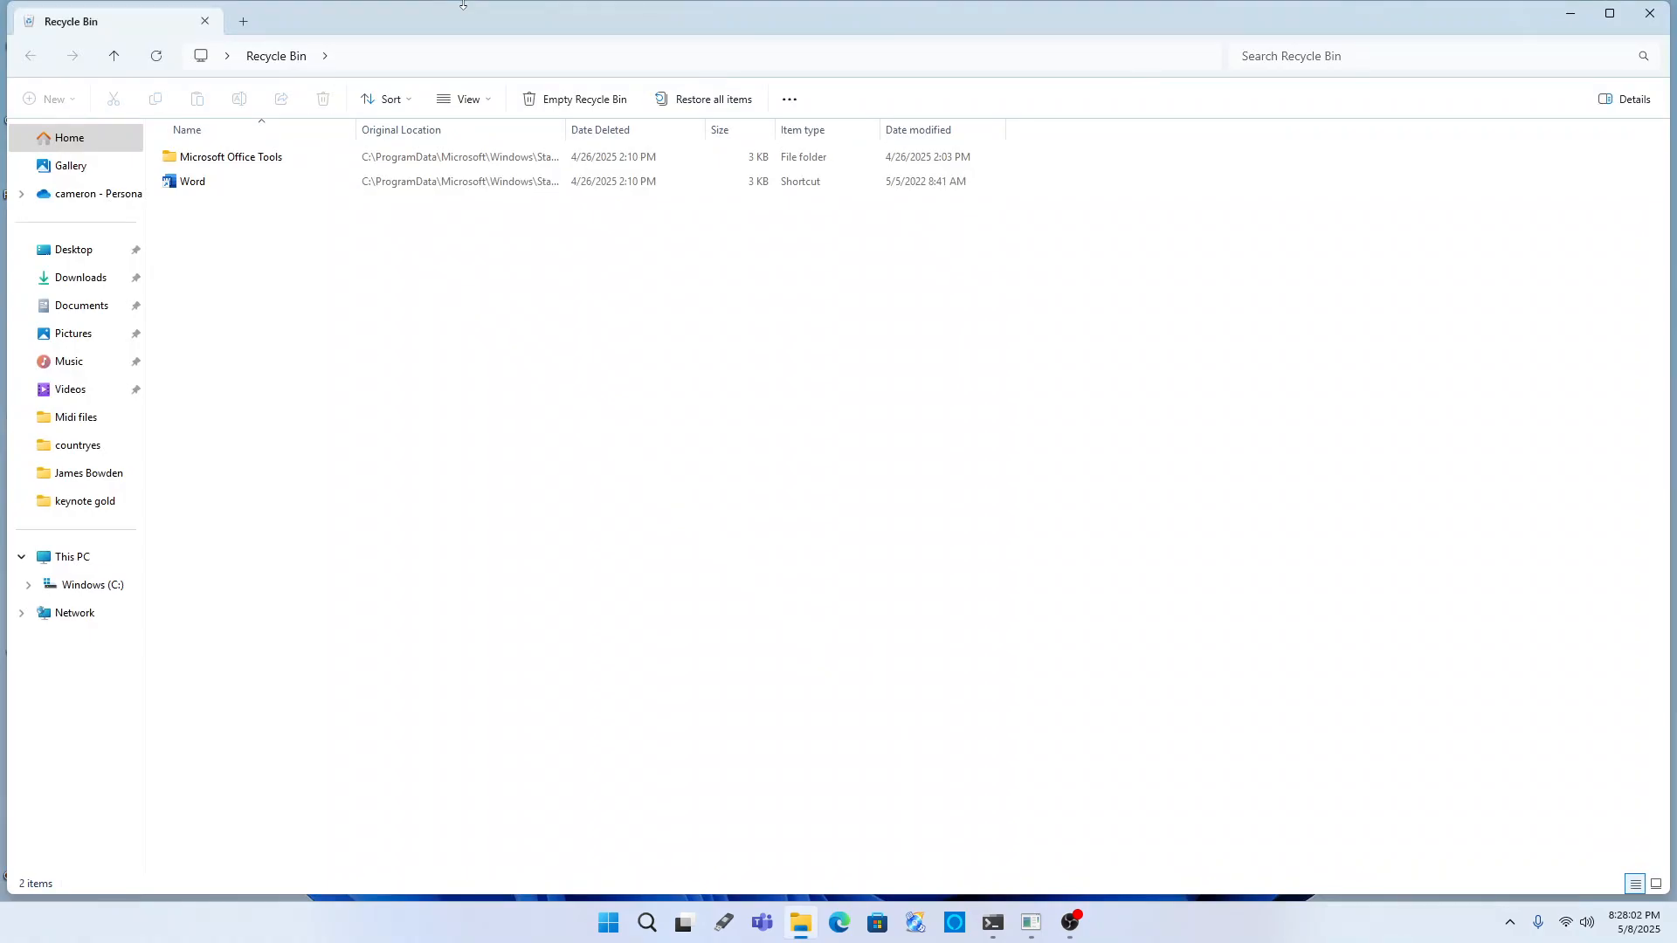
pyautogui.hotkey('alt', 'F4')
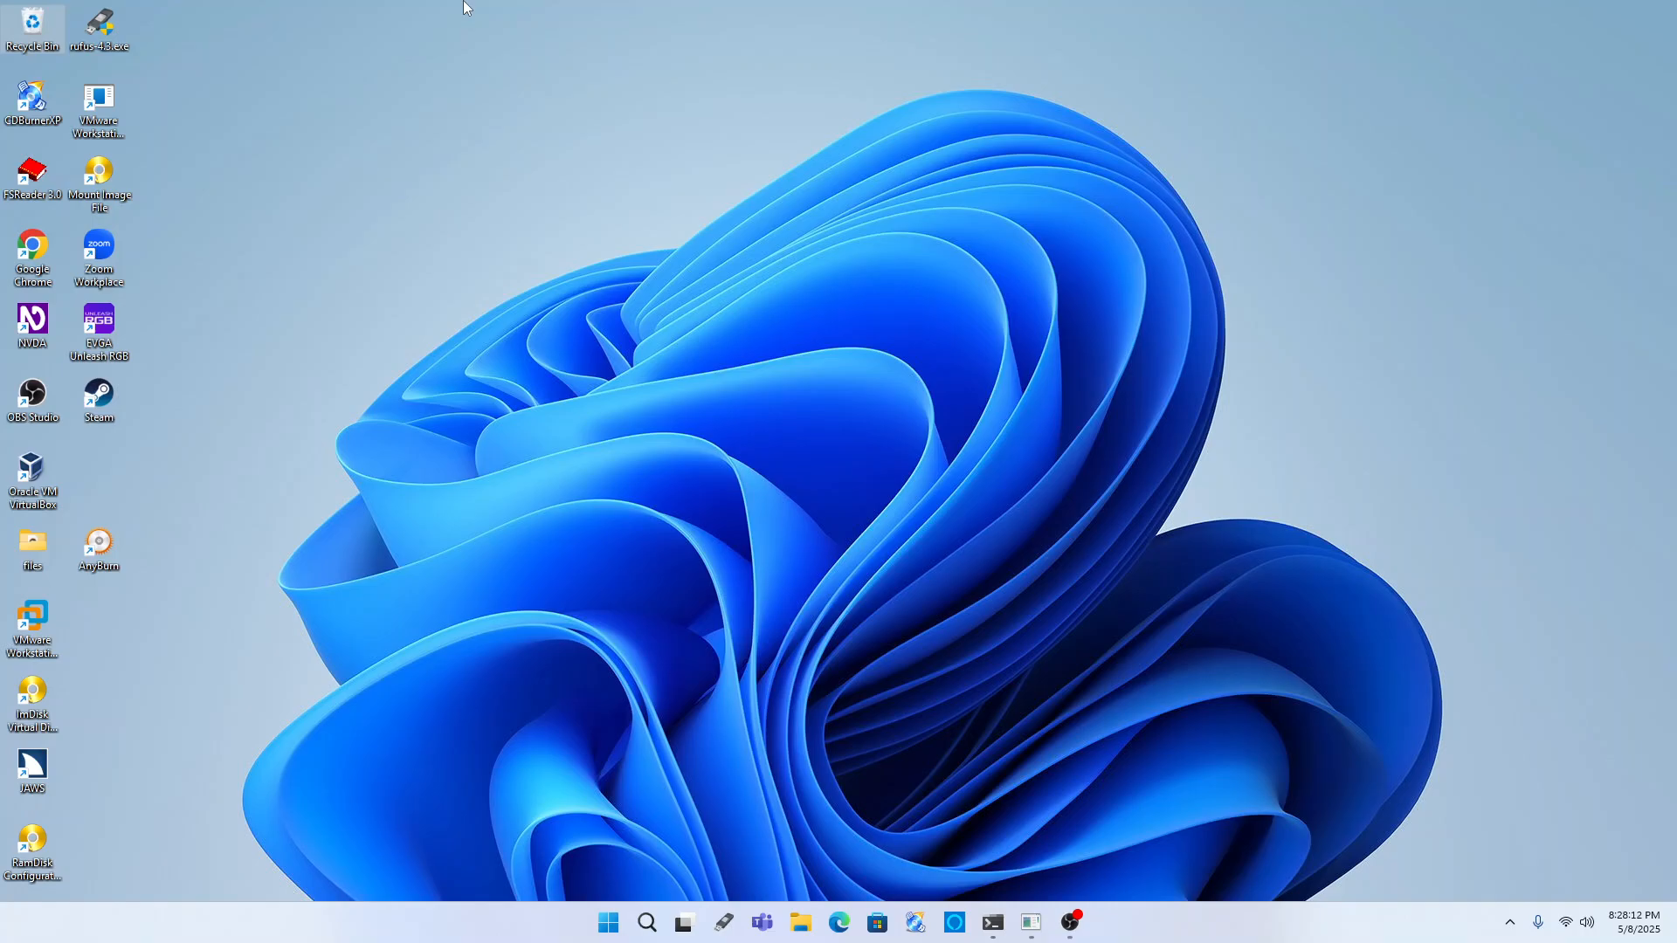
# - Search Windows for "free iso"
pyautogui.press('super')
pyautogui.write('fre')
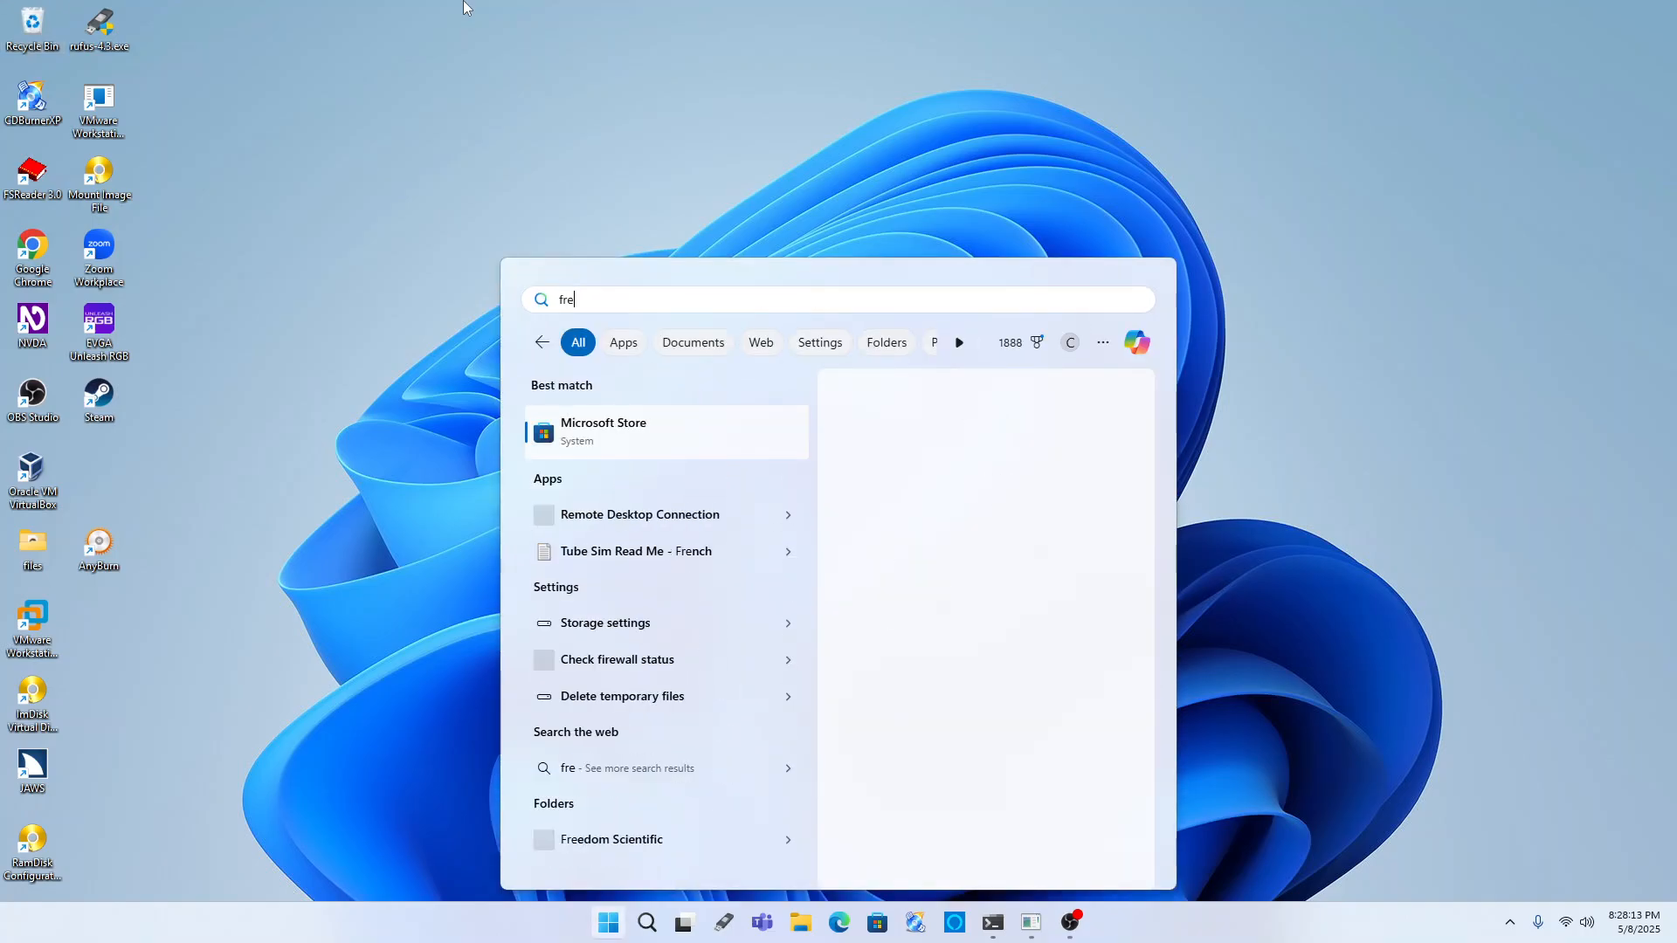
pyautogui.write('e i')
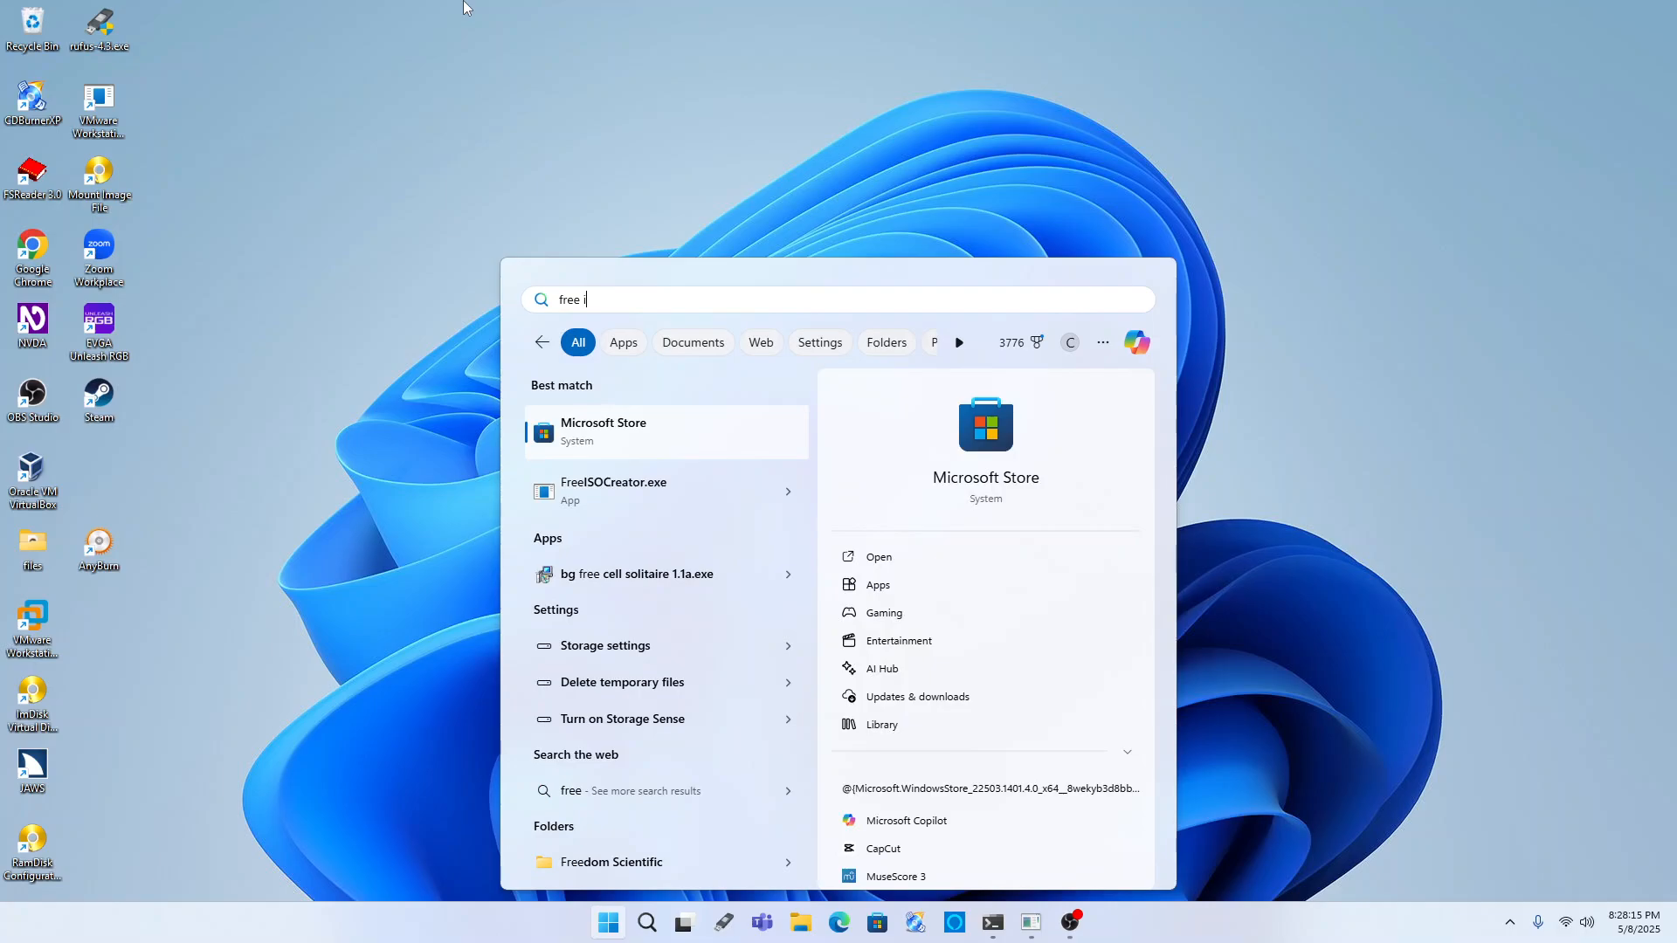
pyautogui.write('s')
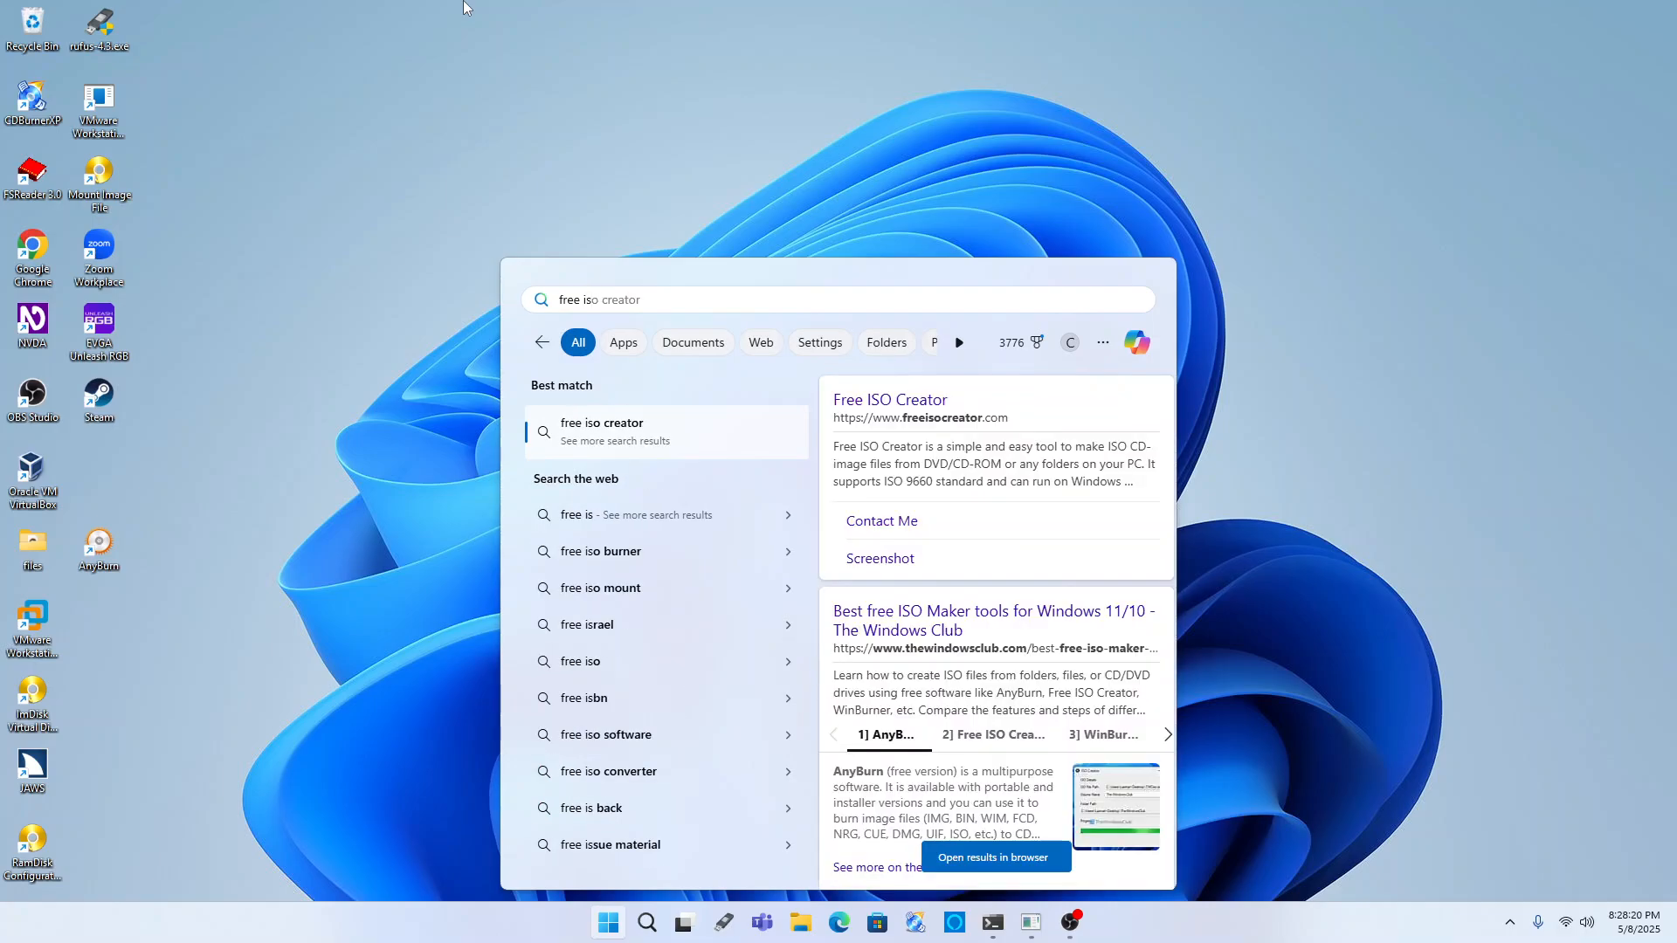
pyautogui.write('o')
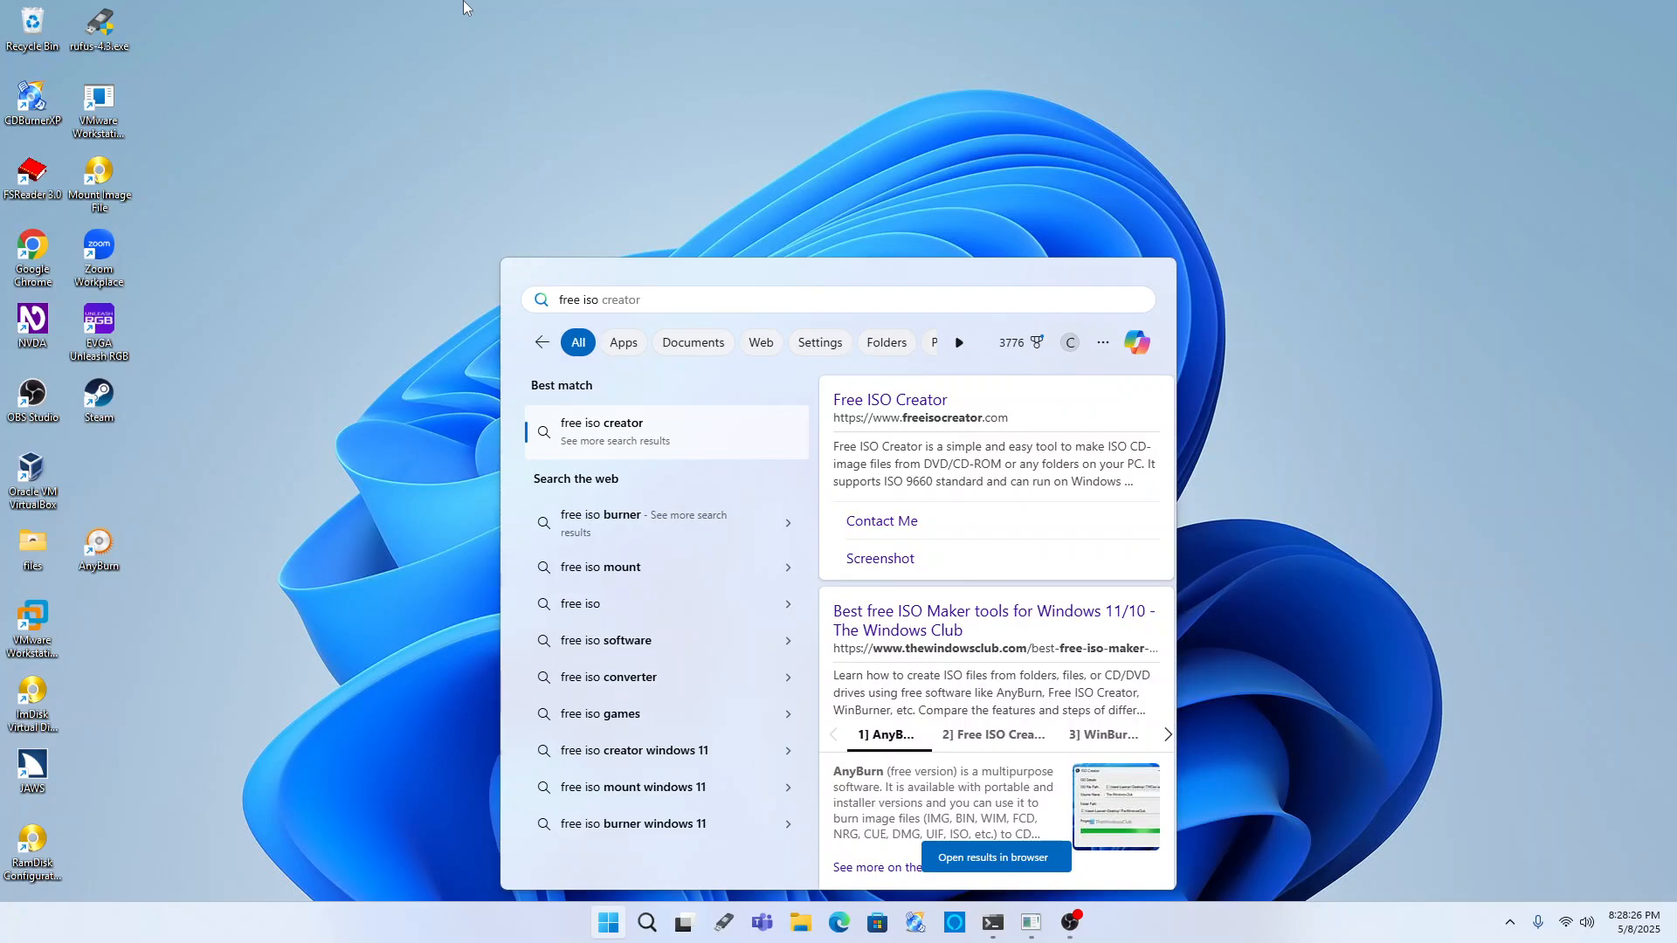
# - Go through the search suggestions and open the web results for "free iso creator" in the browser
pyautogui.press('Down')
pyautogui.press('Down')
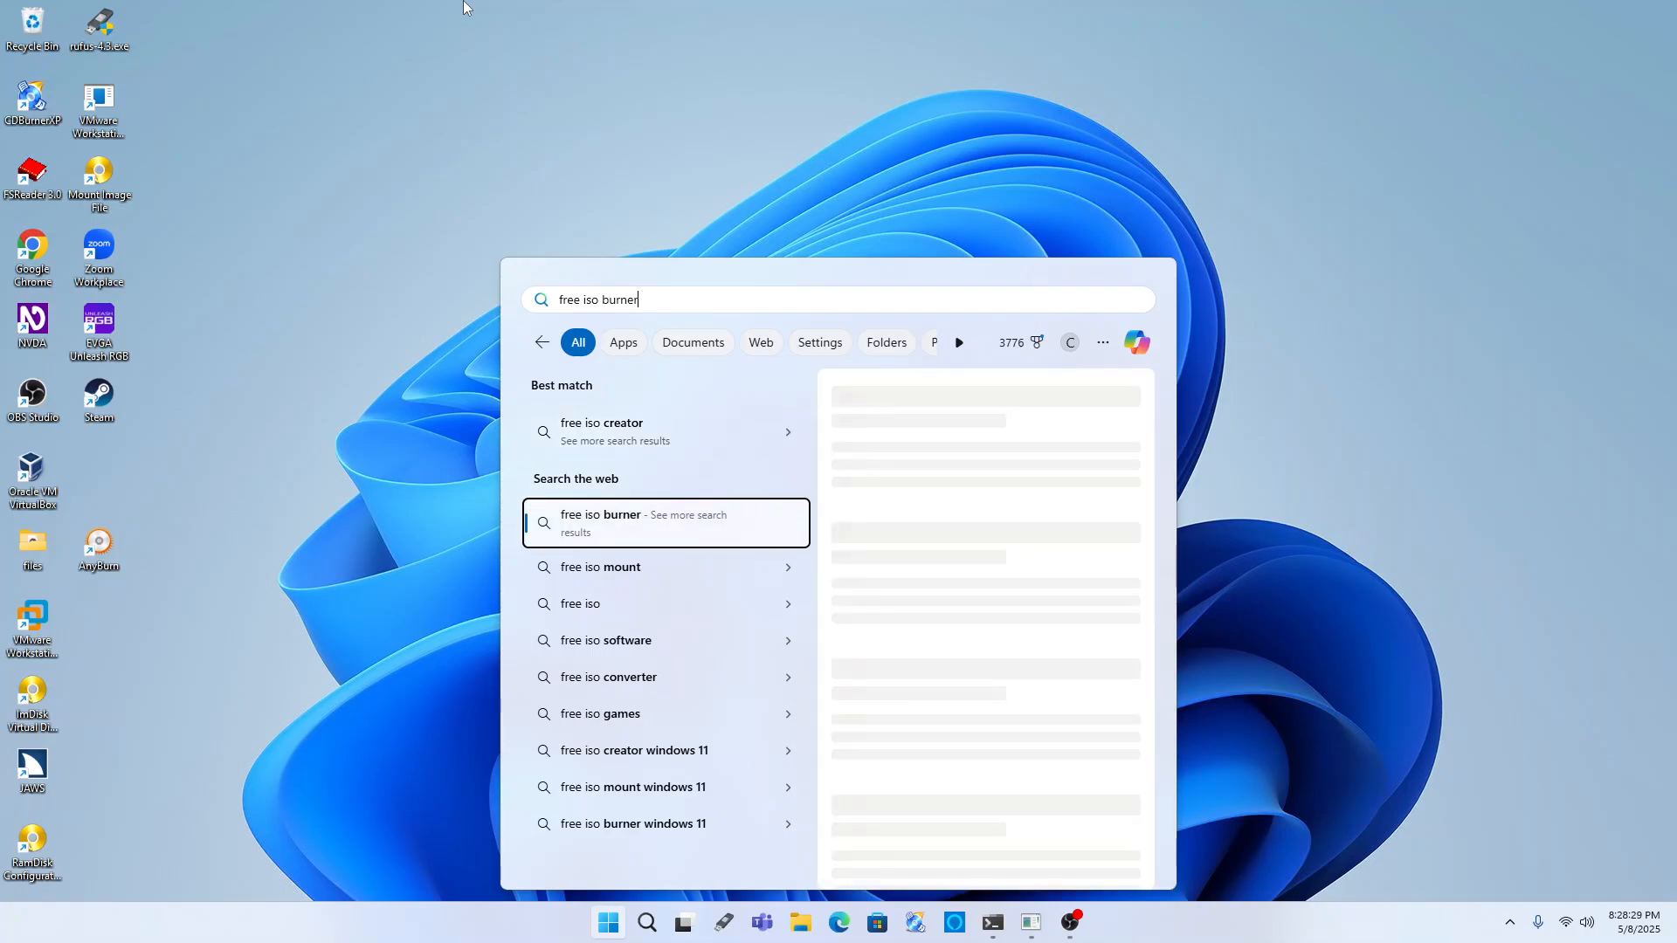
pyautogui.press('Up')
pyautogui.press('Up')
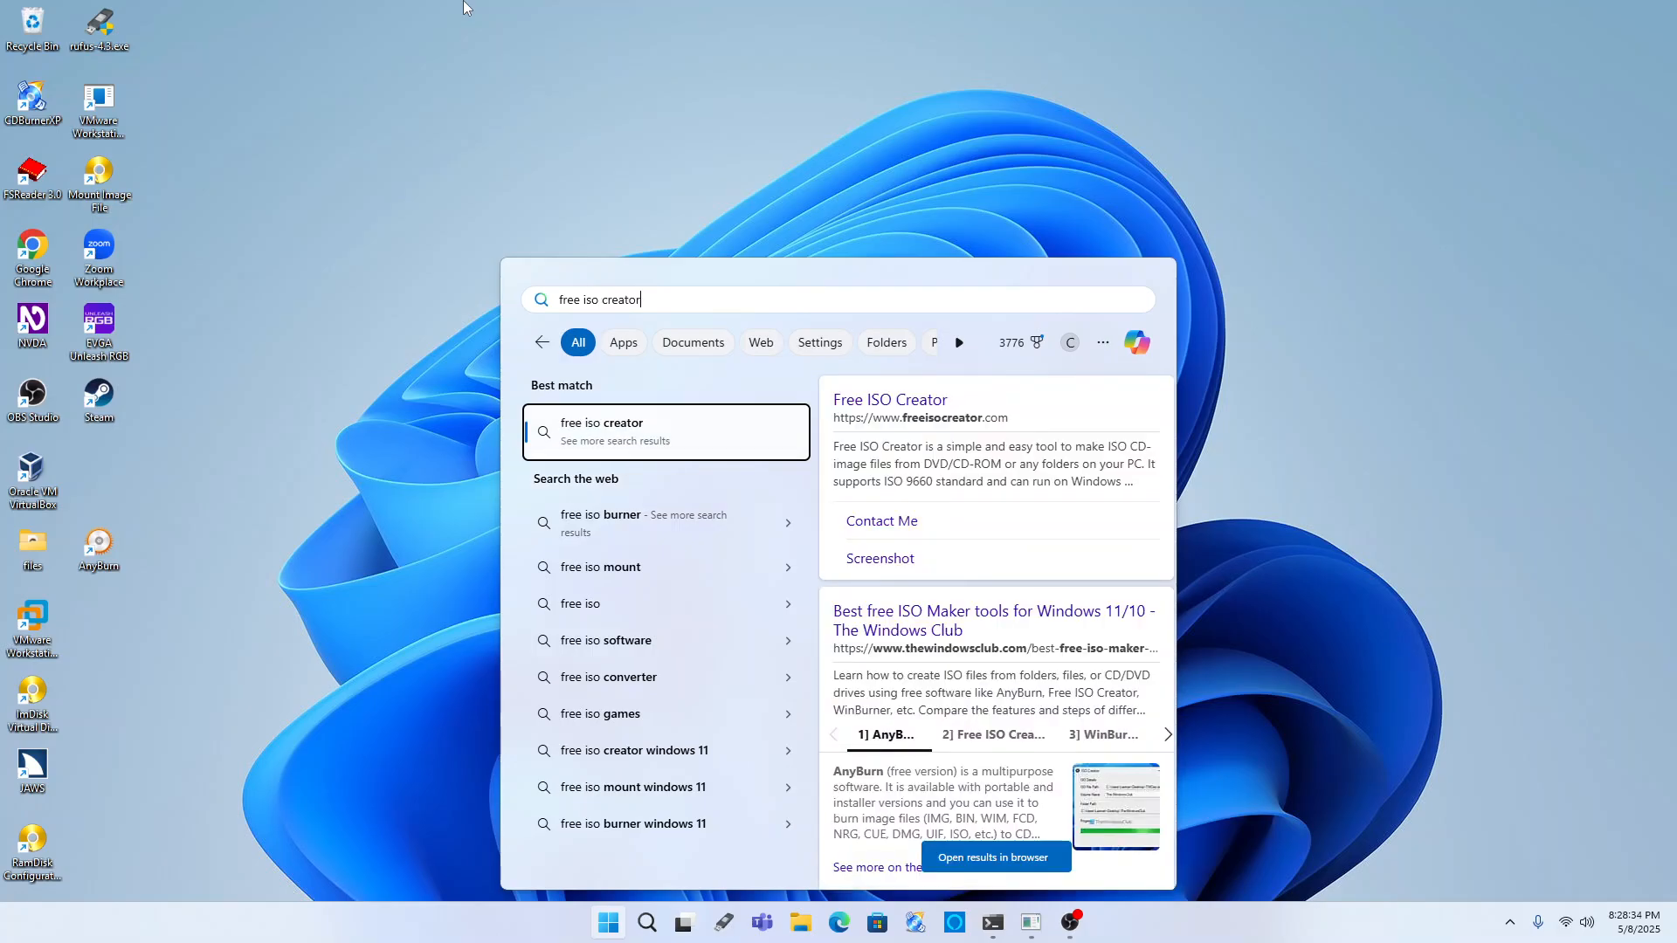
pyautogui.press('Down')
pyautogui.press('Up')
pyautogui.press('Down')
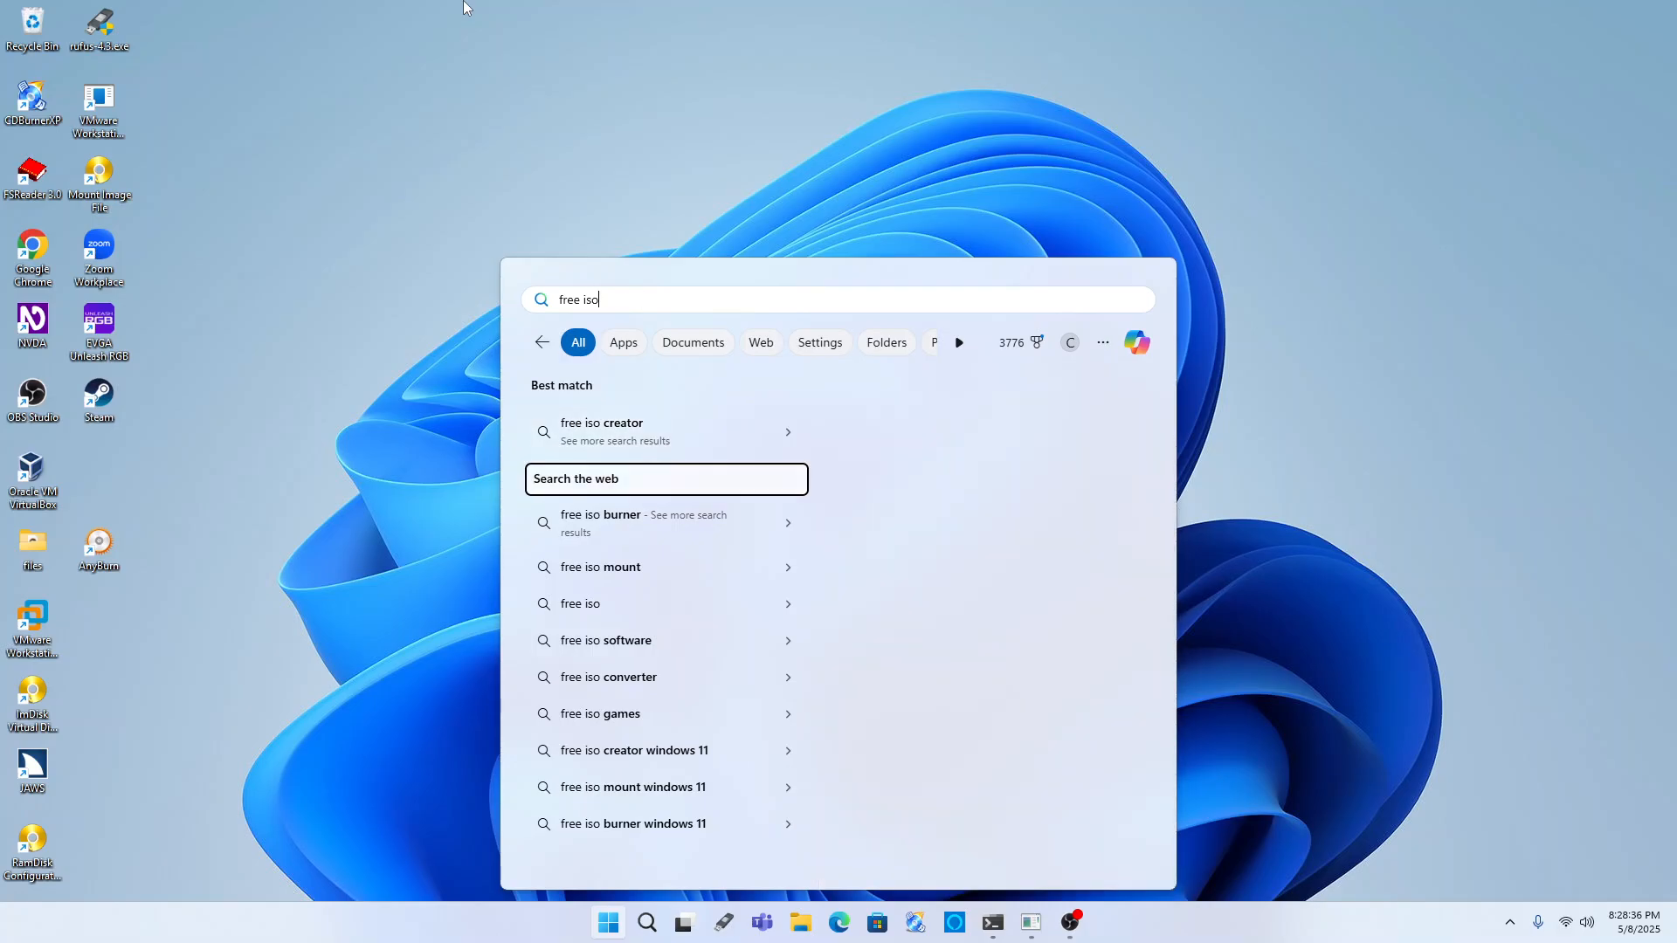
pyautogui.press('Up')
pyautogui.press('Return')
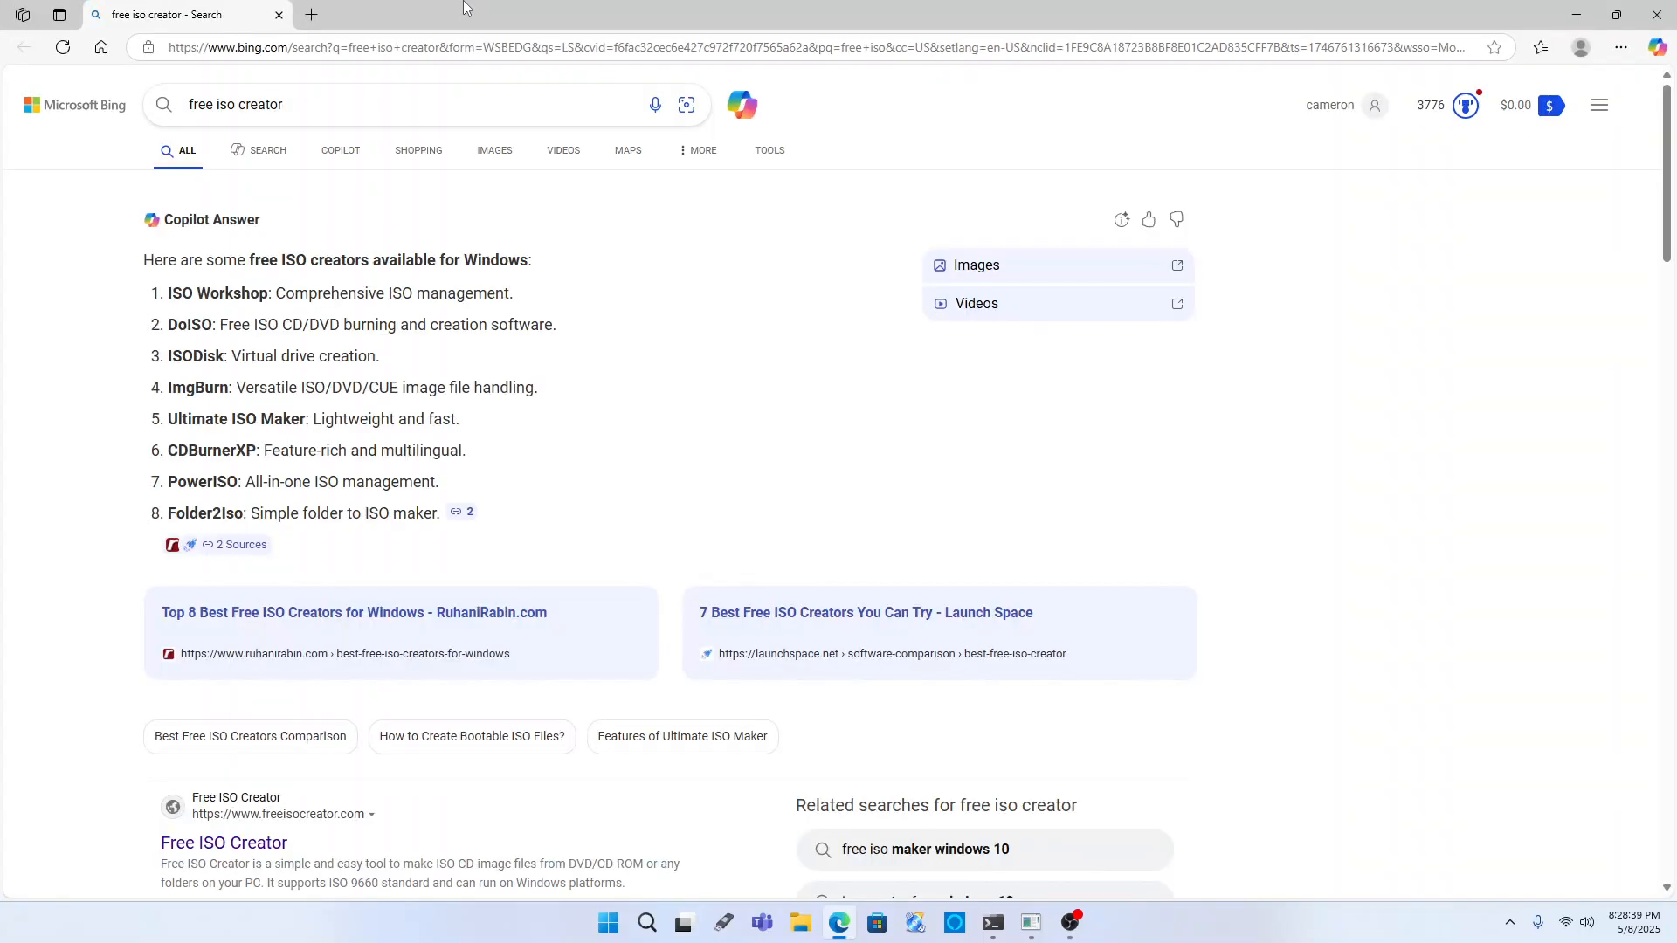
# - Leave the Bing results page for the desktop and check the icons starting with F
pyautogui.press('Tab')
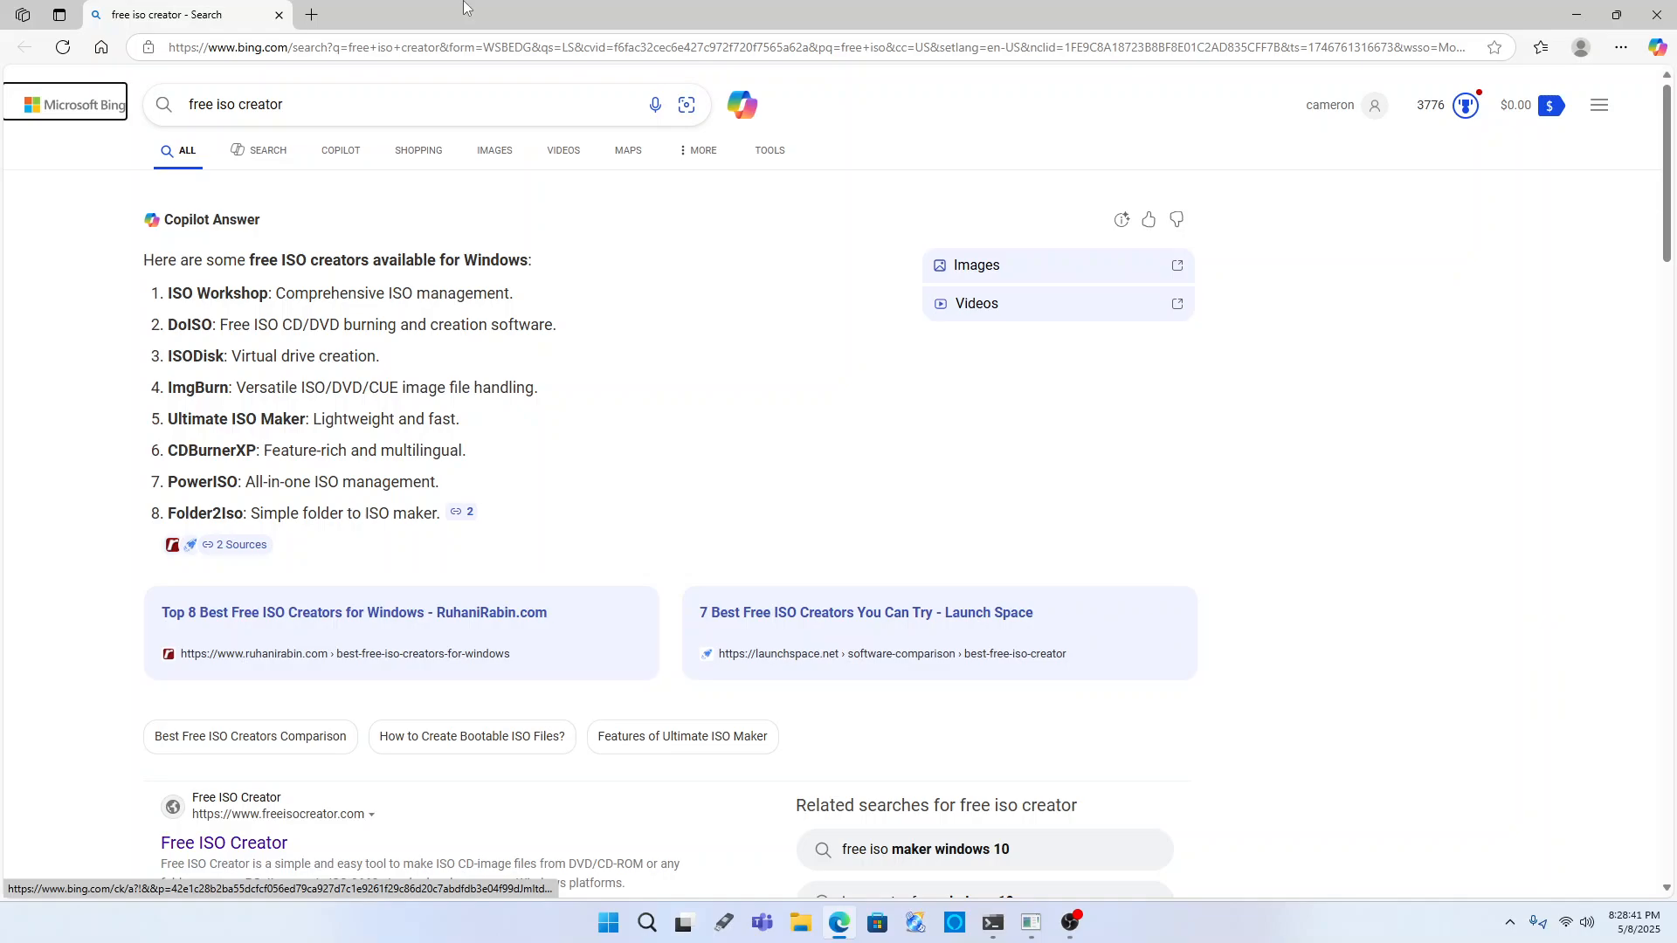
pyautogui.press('super+d')
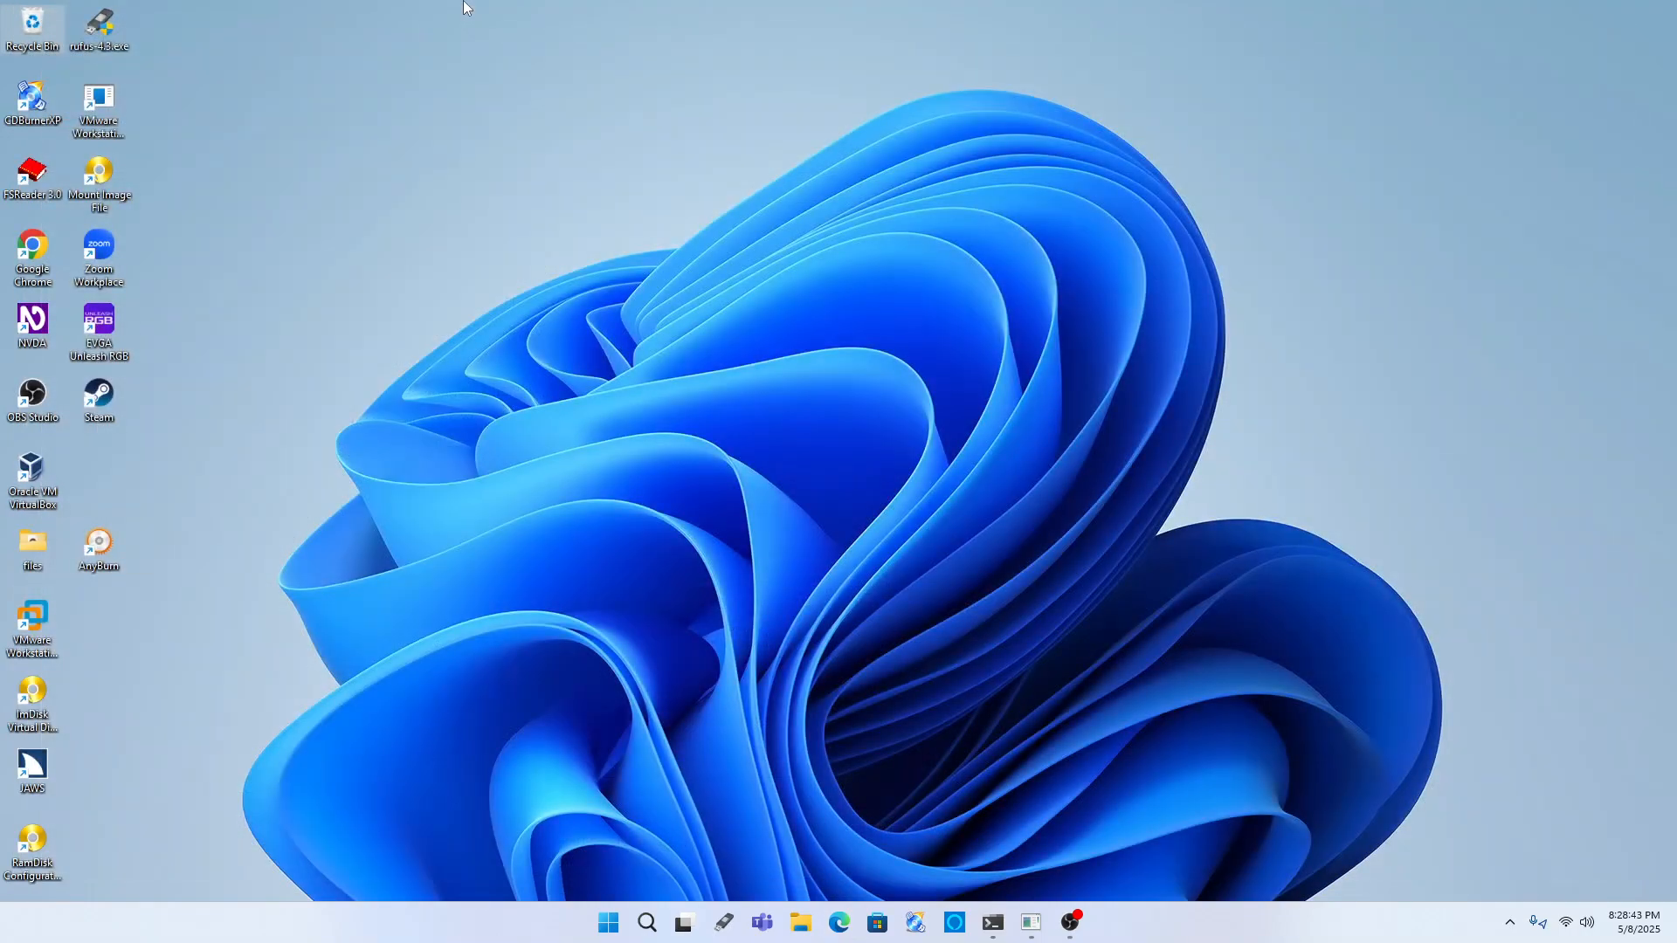
pyautogui.press('f')
pyautogui.press('f')
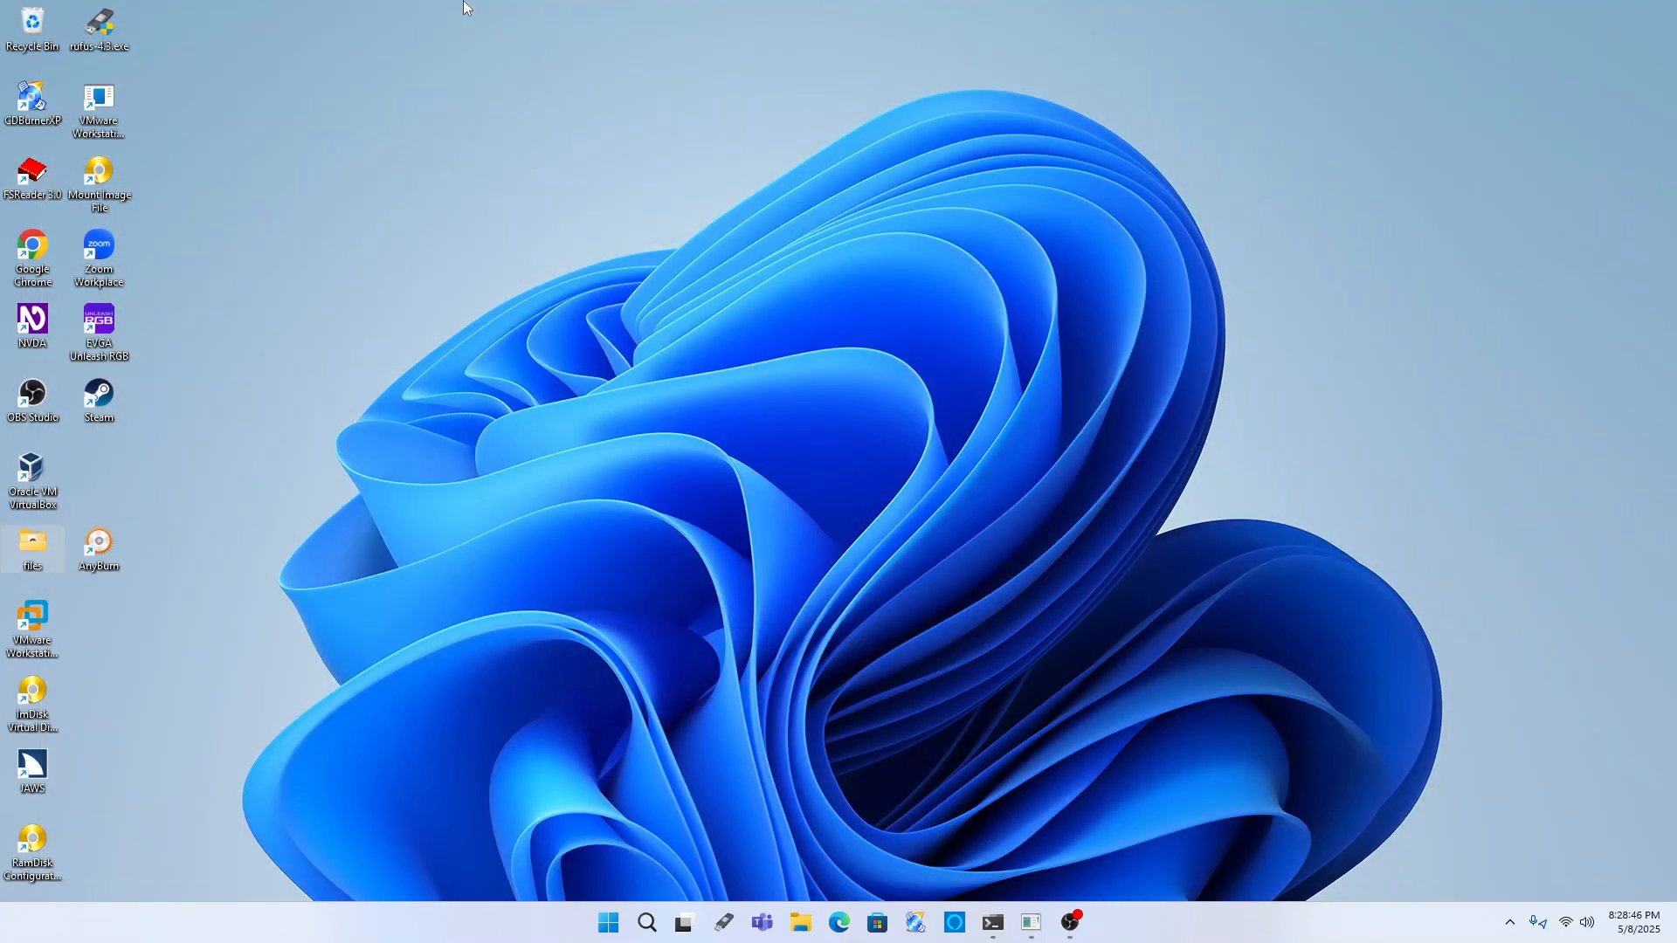
pyautogui.press('f')
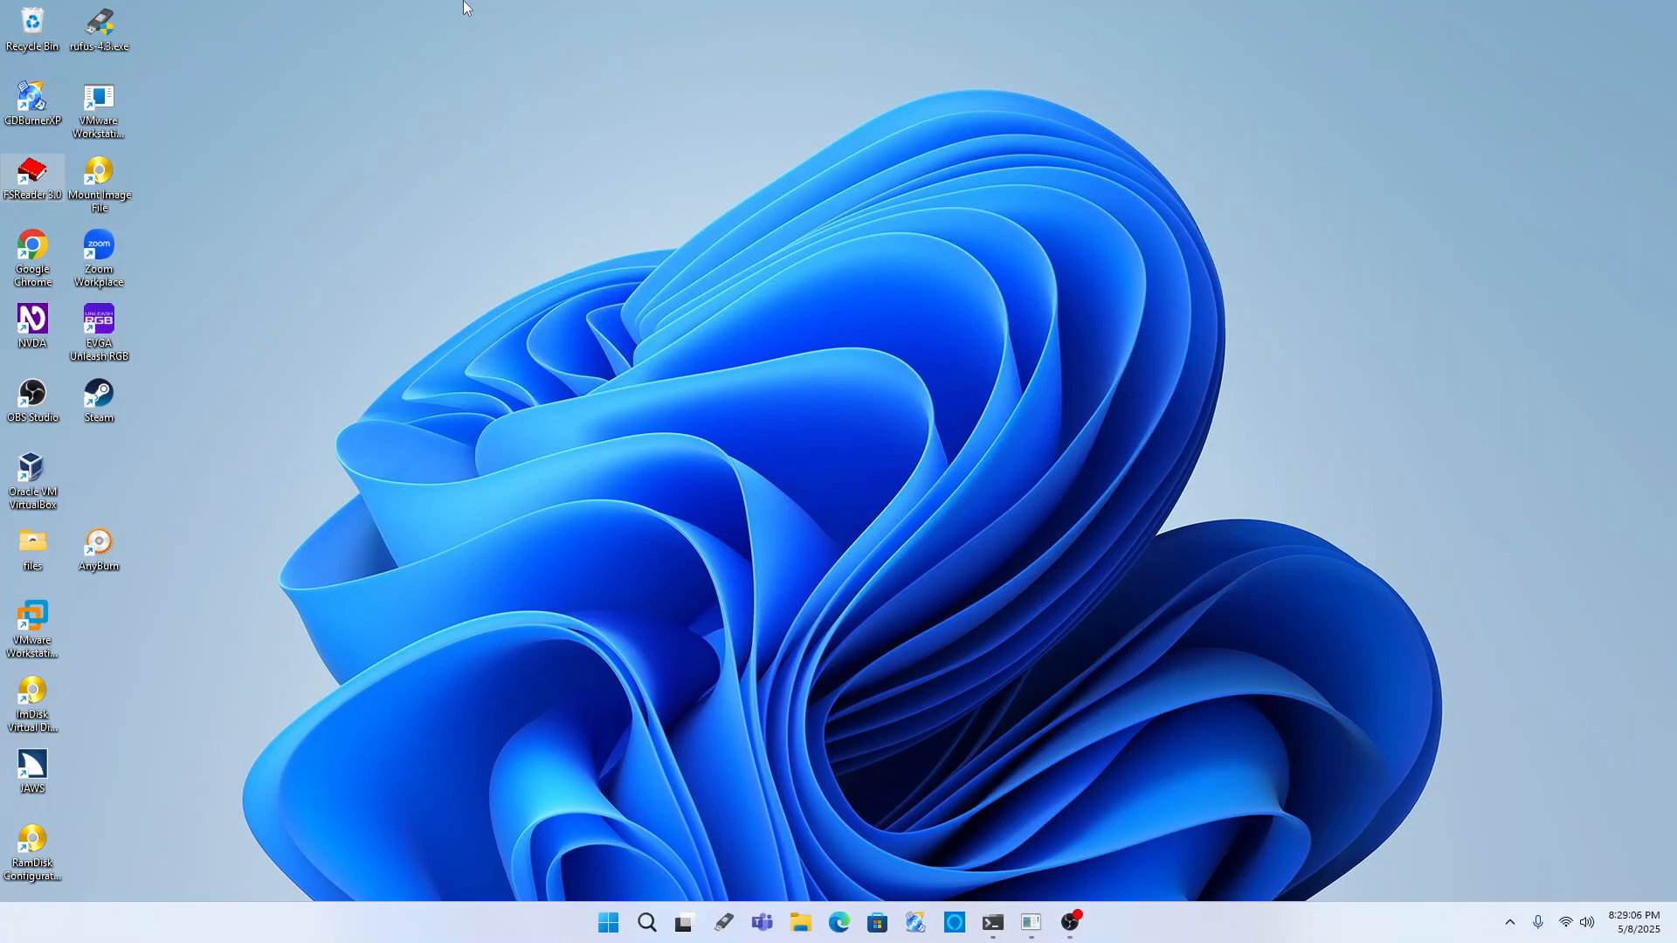
# - Return to the desktop and launch Free ISO Creator from its executable there
pyautogui.hotkey('alt', 'Tab')
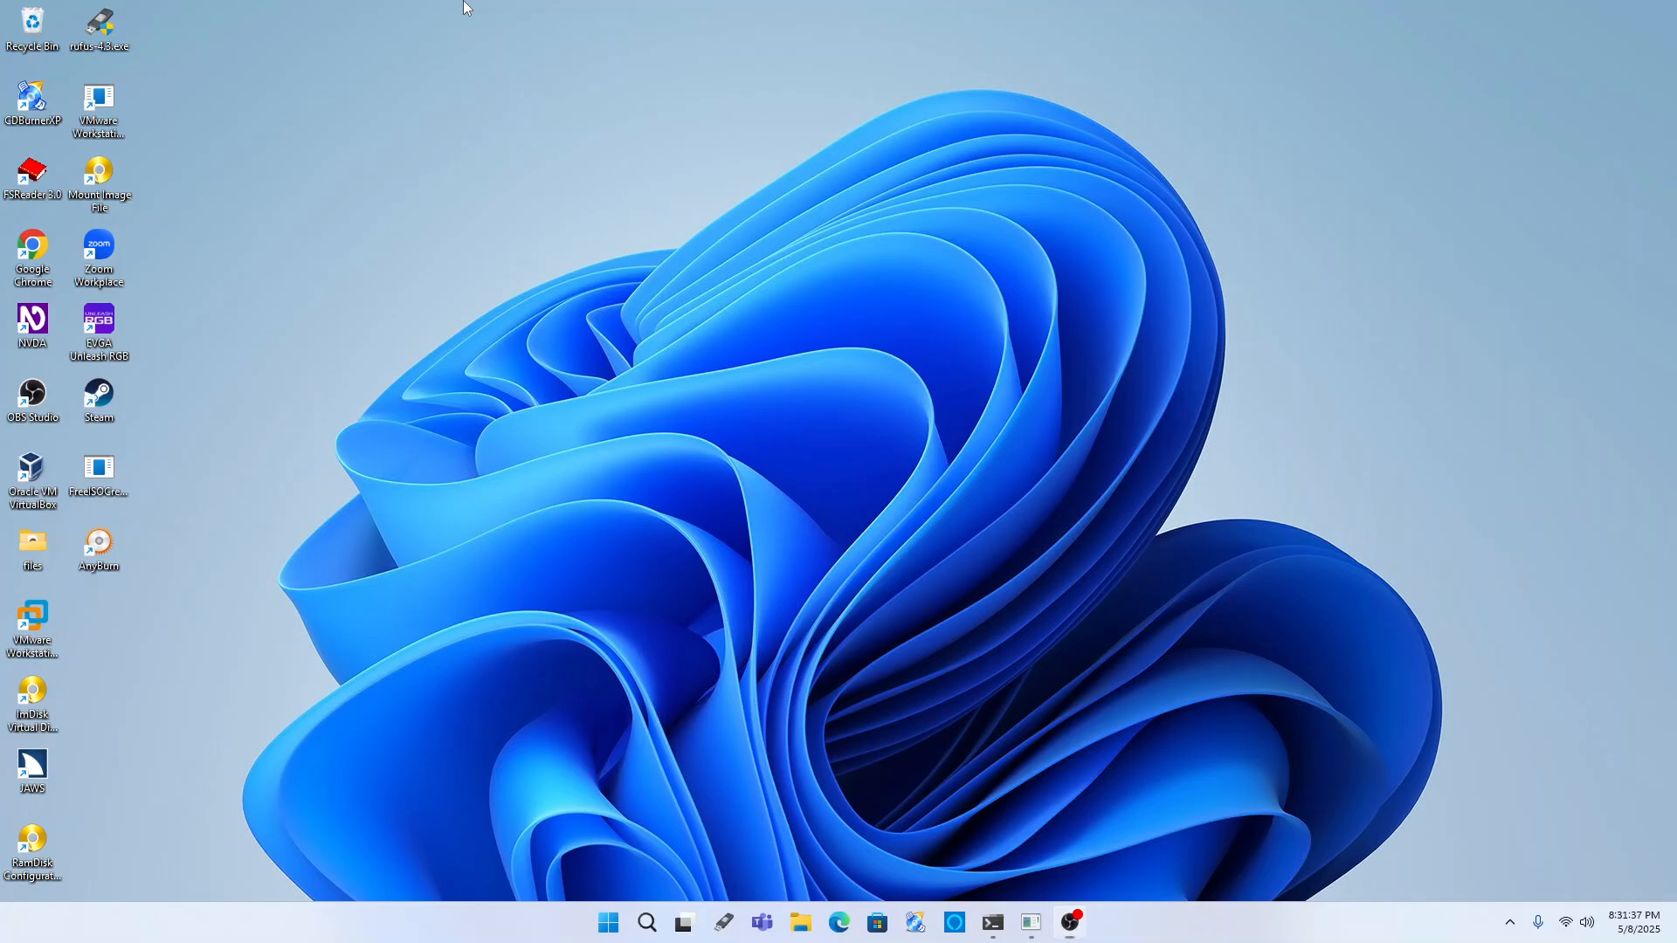
pyautogui.press('super+d')
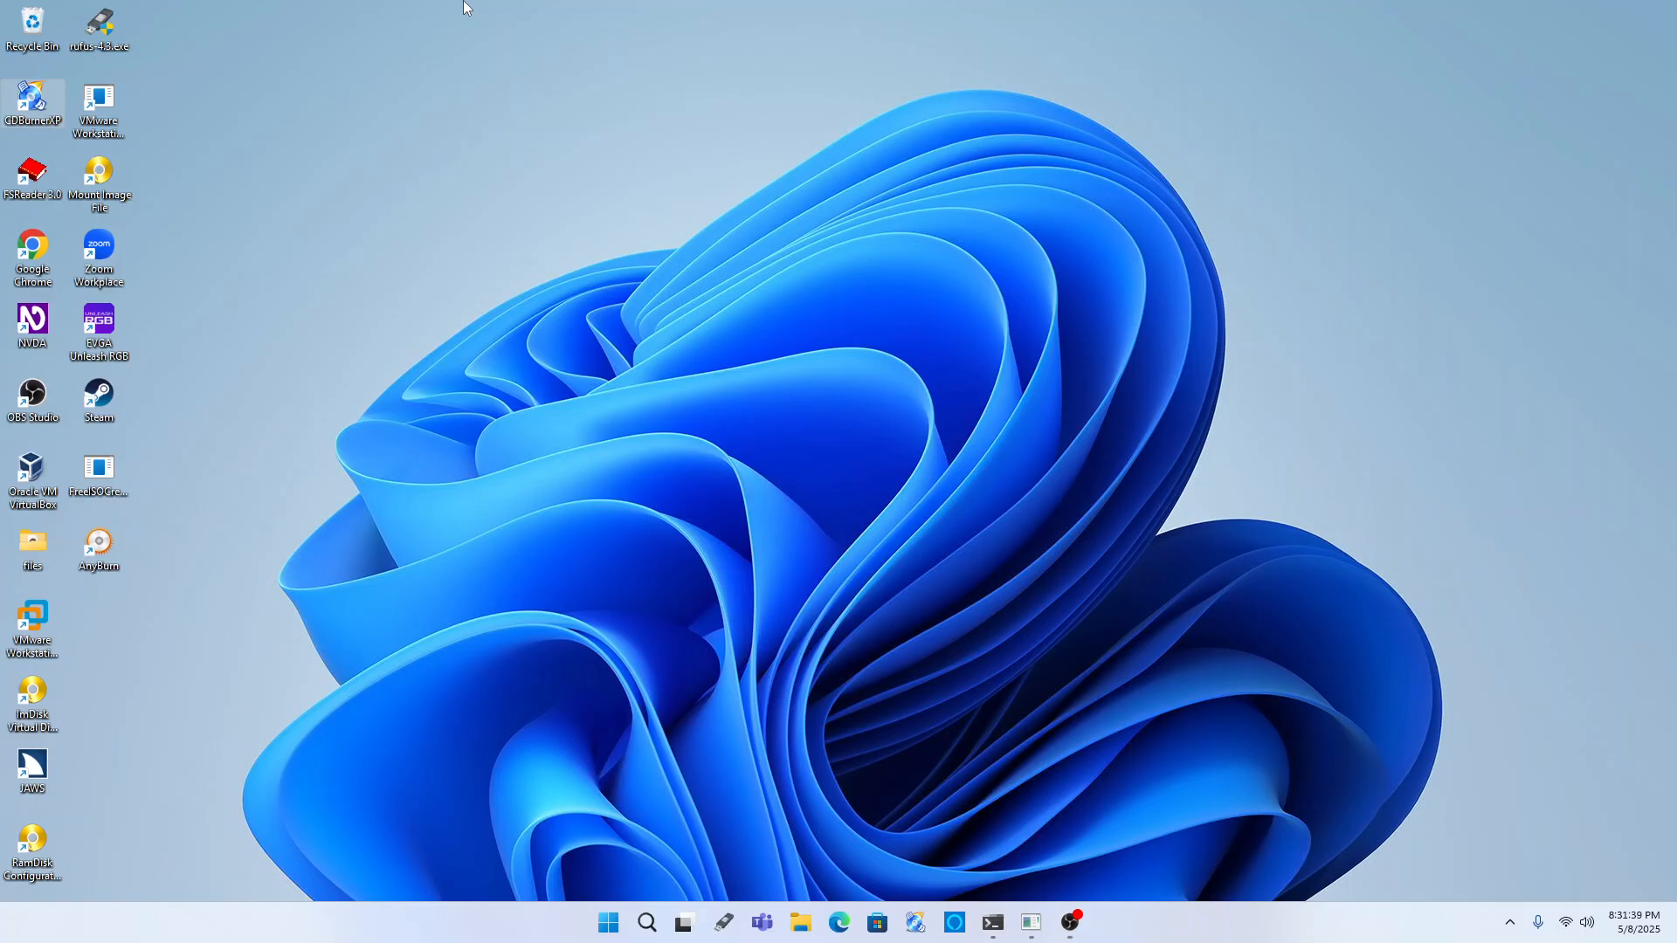
pyautogui.press('Up')
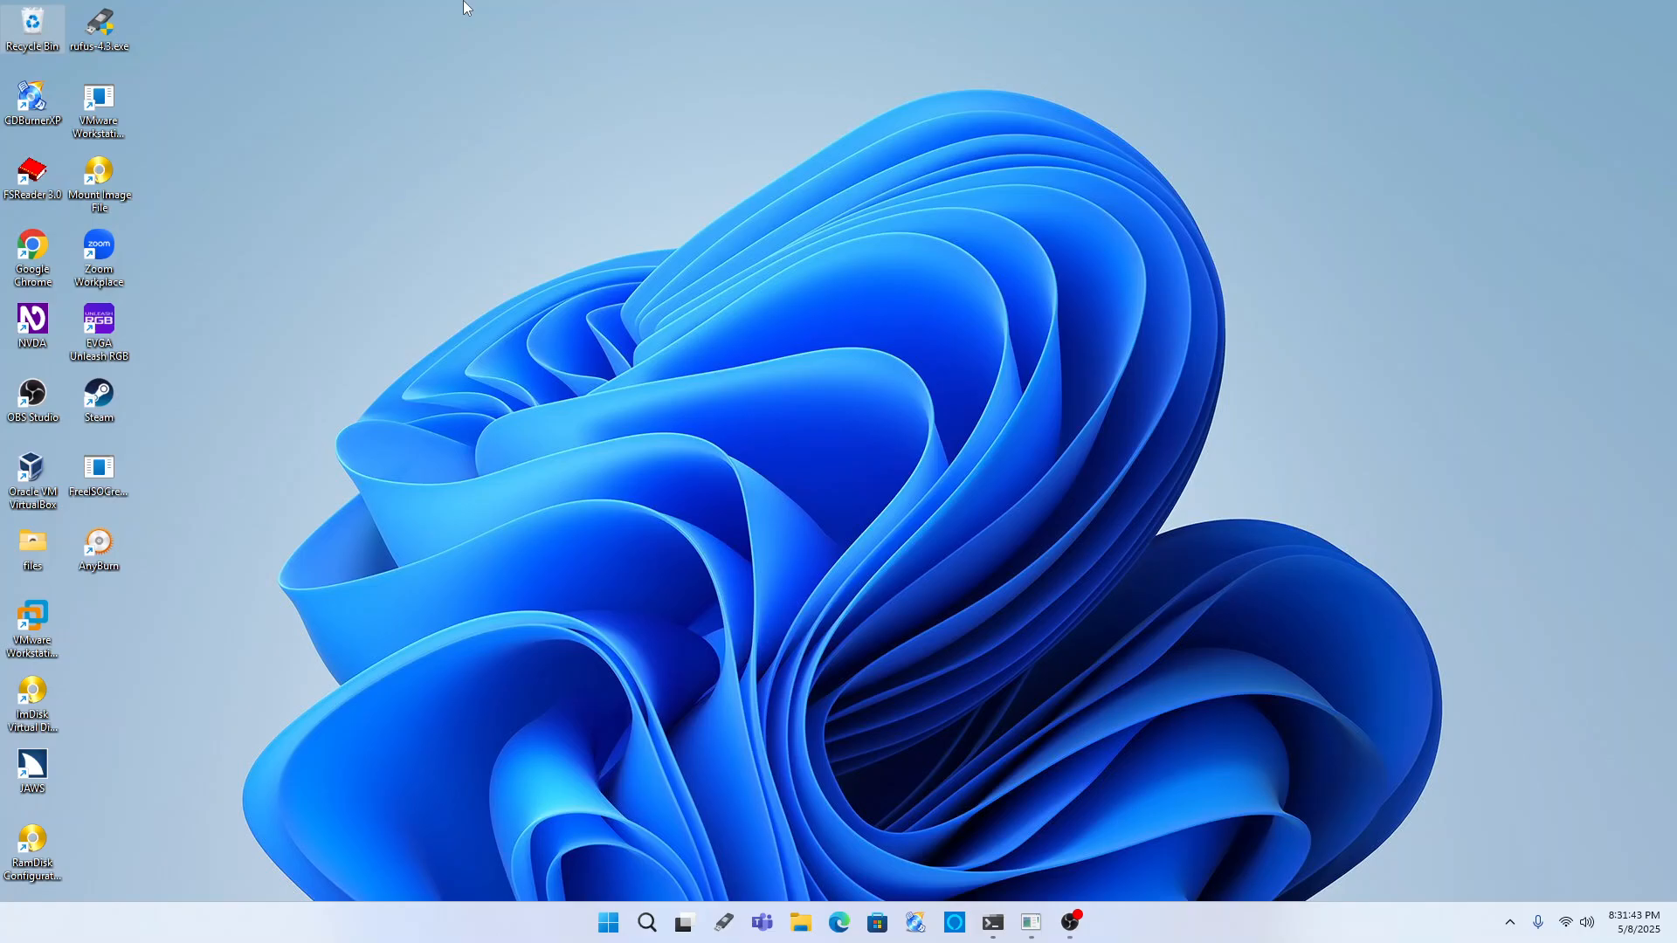
pyautogui.press('Down')
pyautogui.press('Down')
pyautogui.press('Down')
pyautogui.press('Down')
pyautogui.press('Down')
pyautogui.press('Down')
pyautogui.press('Down')
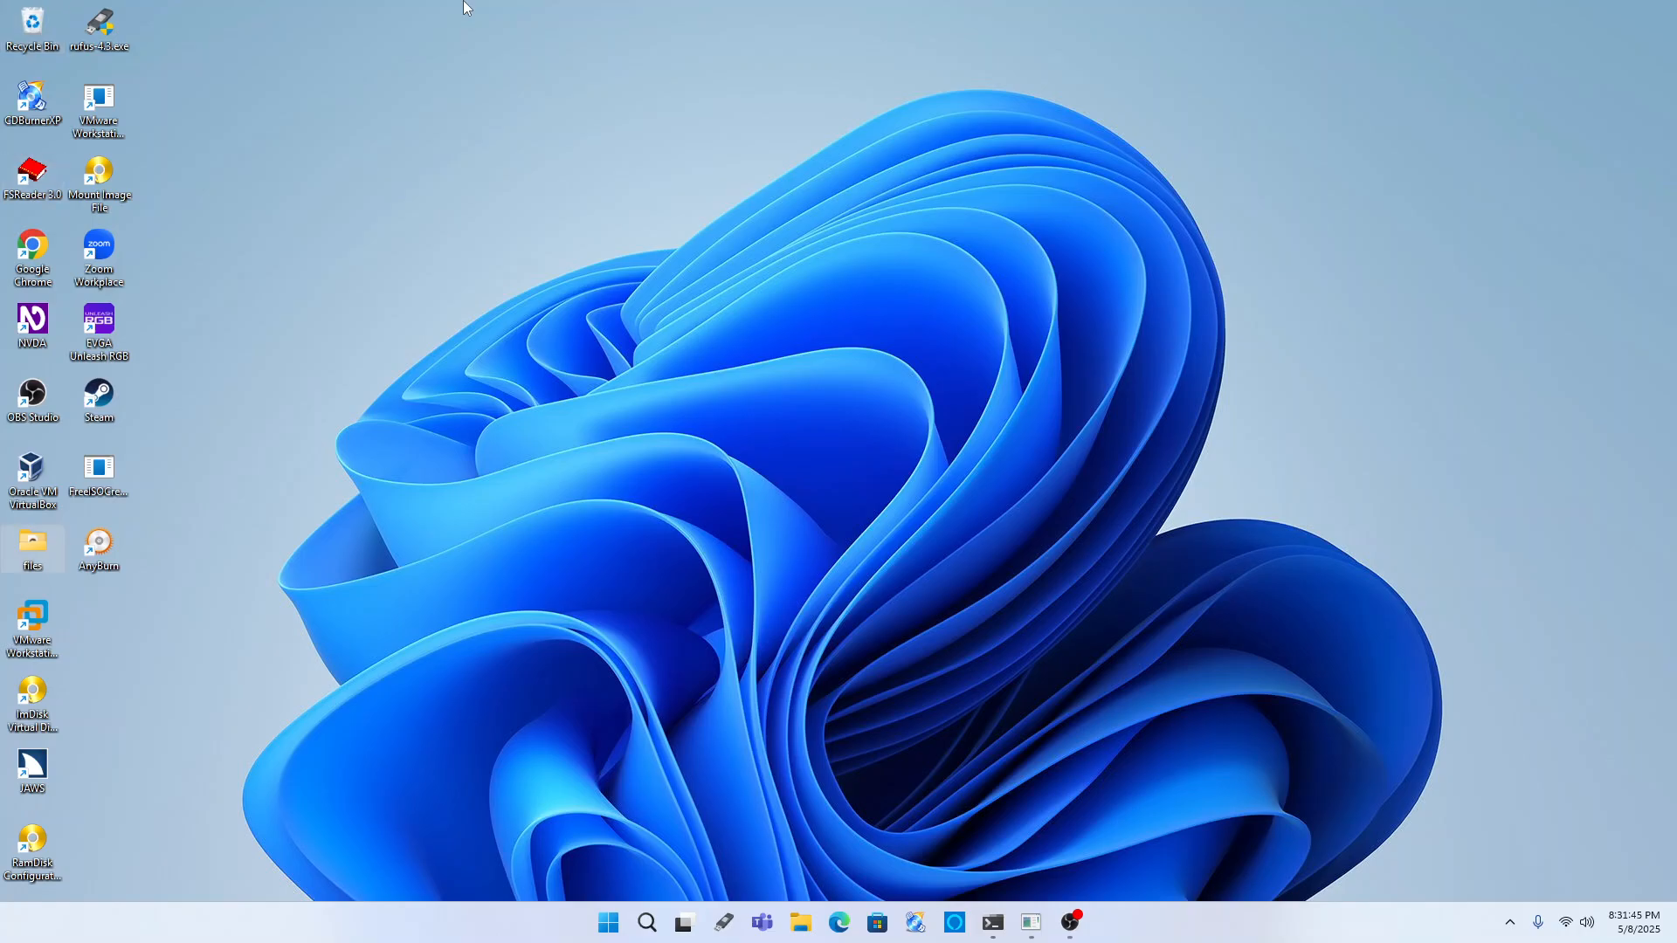
pyautogui.press('f')
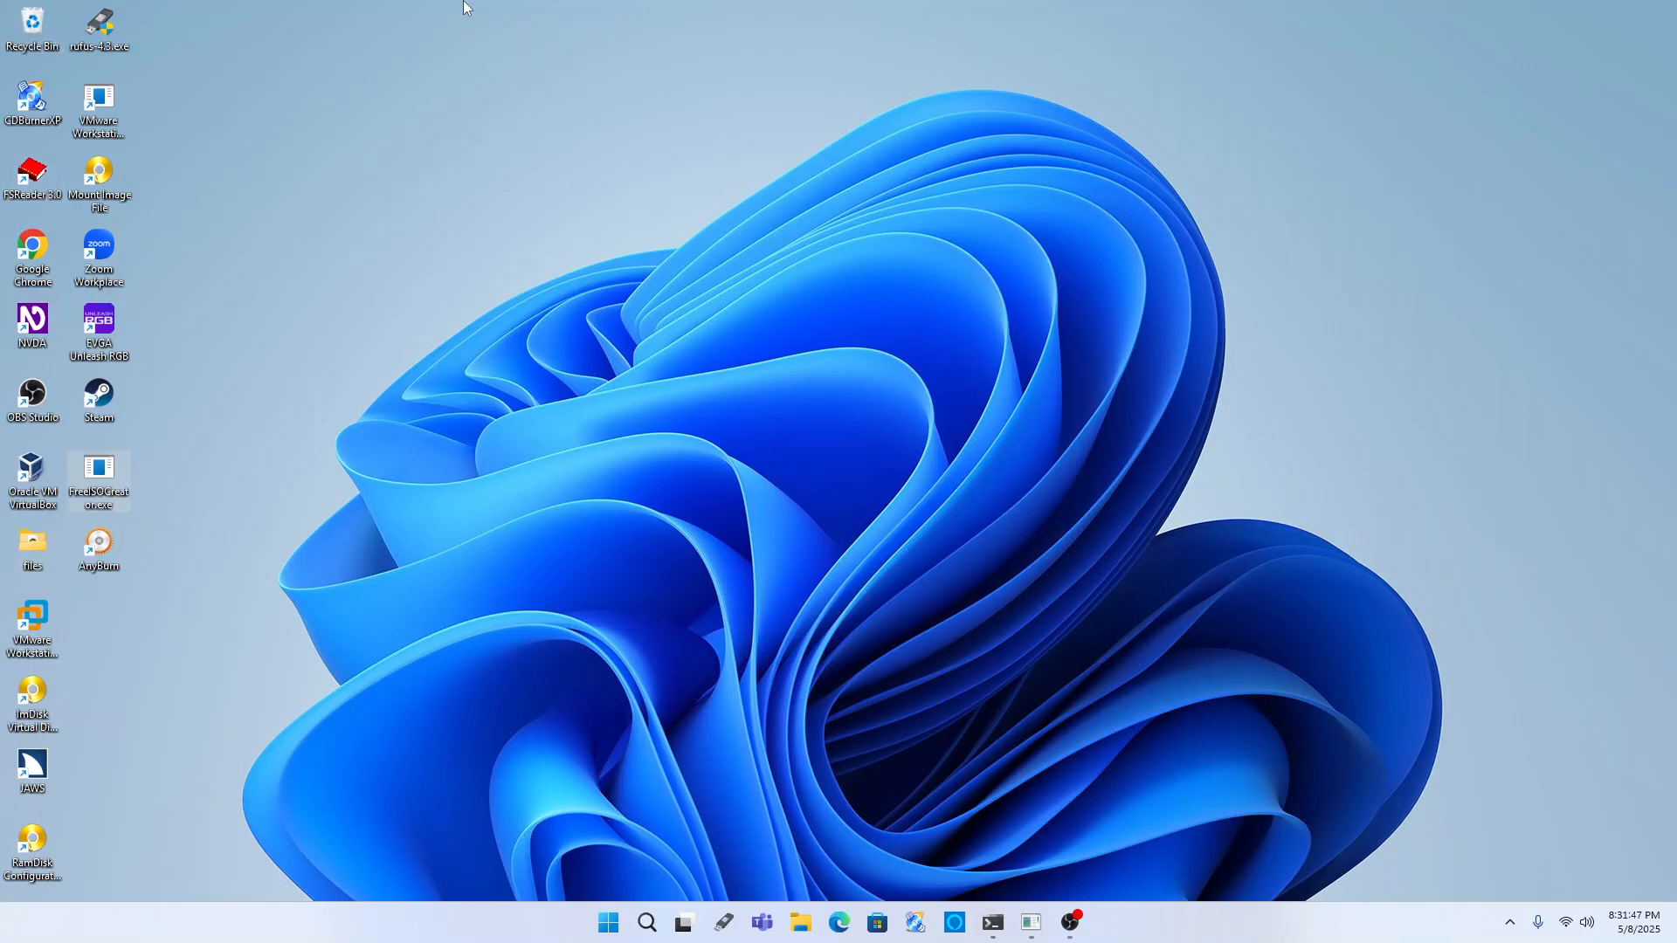
pyautogui.press('Return')
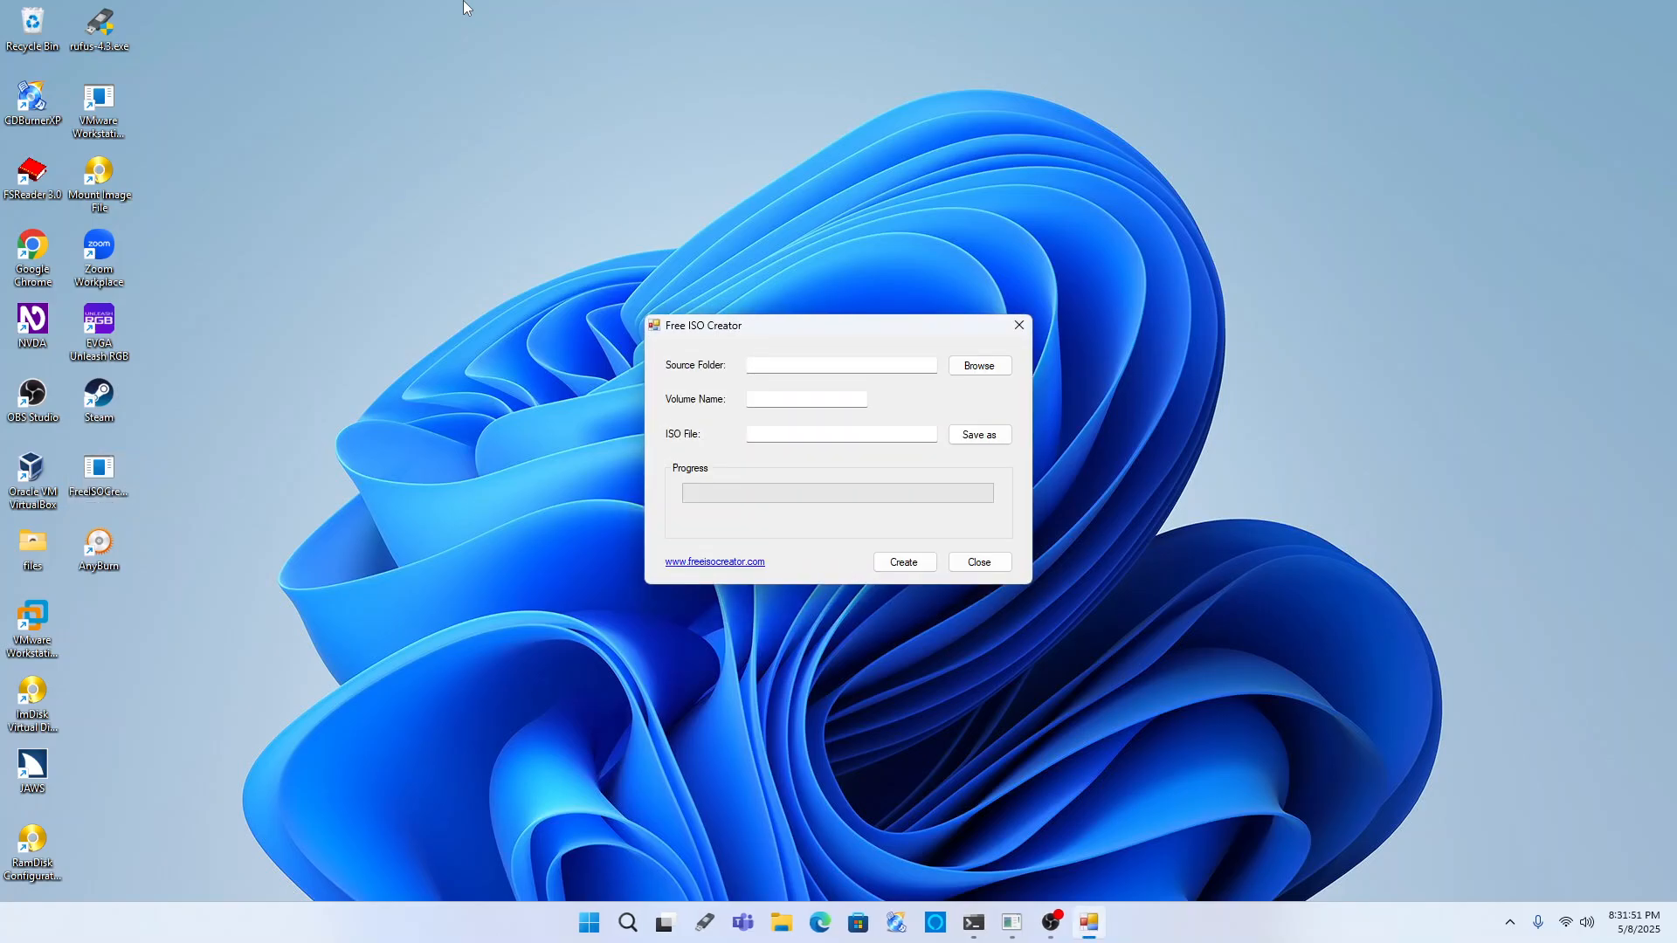
# - Open the source folder selection for the ISO and expand Documents in the folder tree
pyautogui.press('Tab')
pyautogui.press('Return')
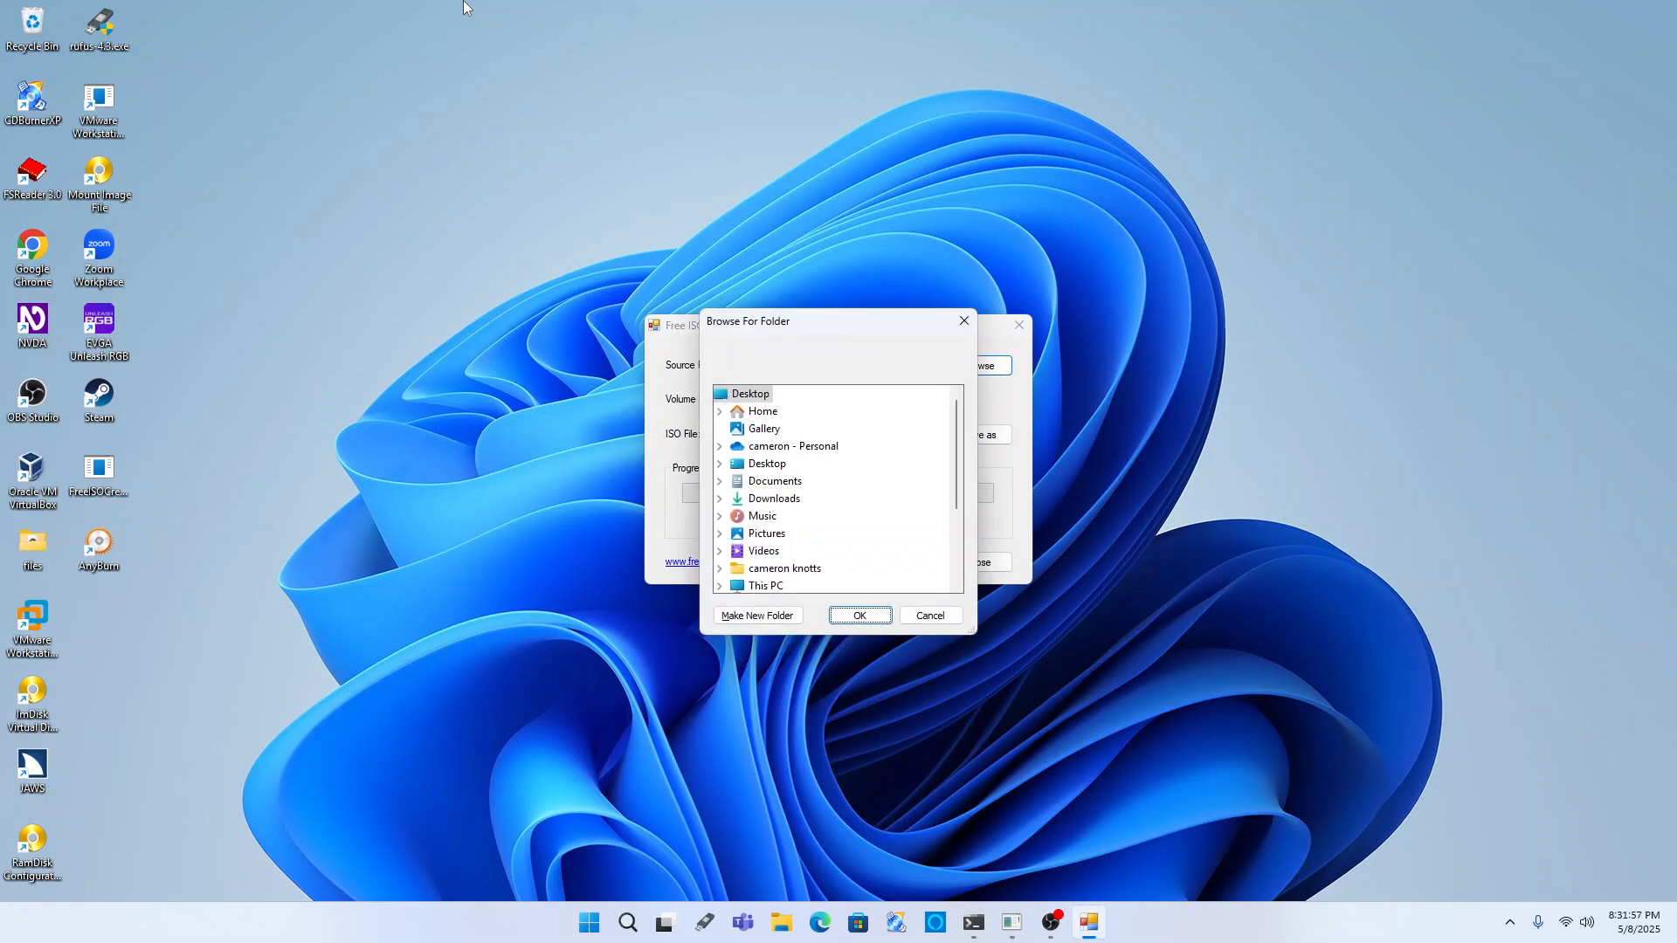
pyautogui.hotkey('shift', 'Tab')
pyautogui.hotkey('shift', 'Tab')
pyautogui.hotkey('shift', 'Tab')
pyautogui.hotkey('shift', 'Tab')
pyautogui.hotkey('shift', 'Tab')
pyautogui.hotkey('shift', 'Tab')
pyautogui.press('Down')
pyautogui.press('Up')
pyautogui.press('Down')
pyautogui.press('Down')
pyautogui.press('Down')
pyautogui.press('Down')
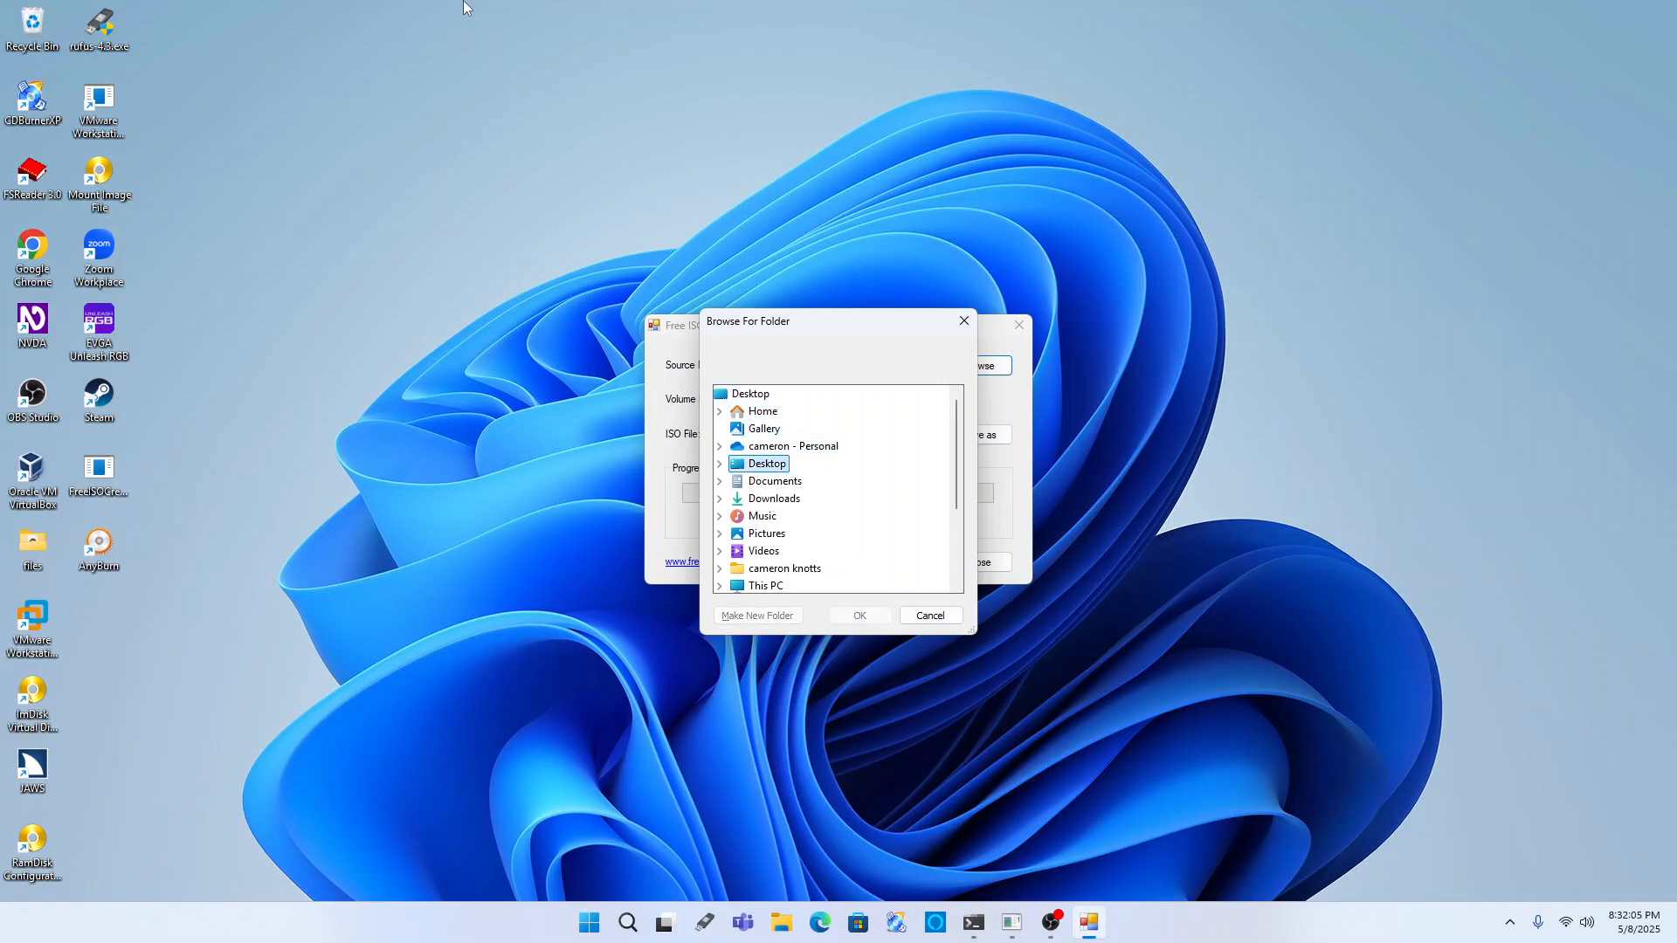
pyautogui.press('Down')
pyautogui.press('Right')
pyautogui.press('Down')
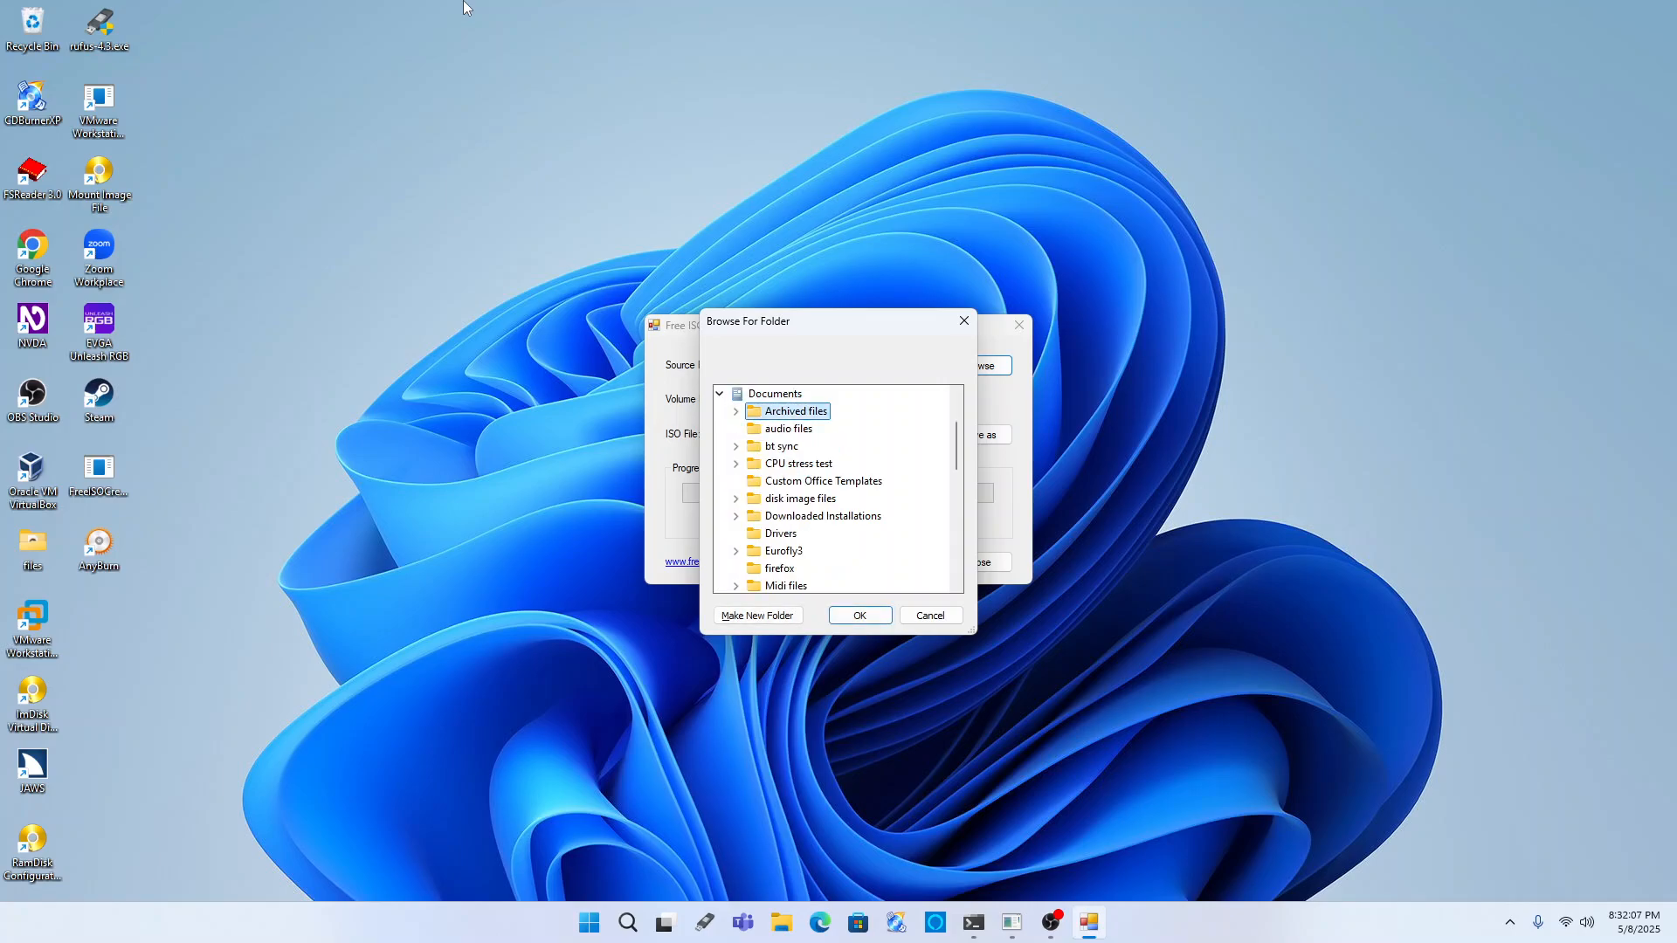
# - Expand the bt sync folder and its tts subfolder in the folder tree
pyautogui.press('Down')
pyautogui.press('Down')
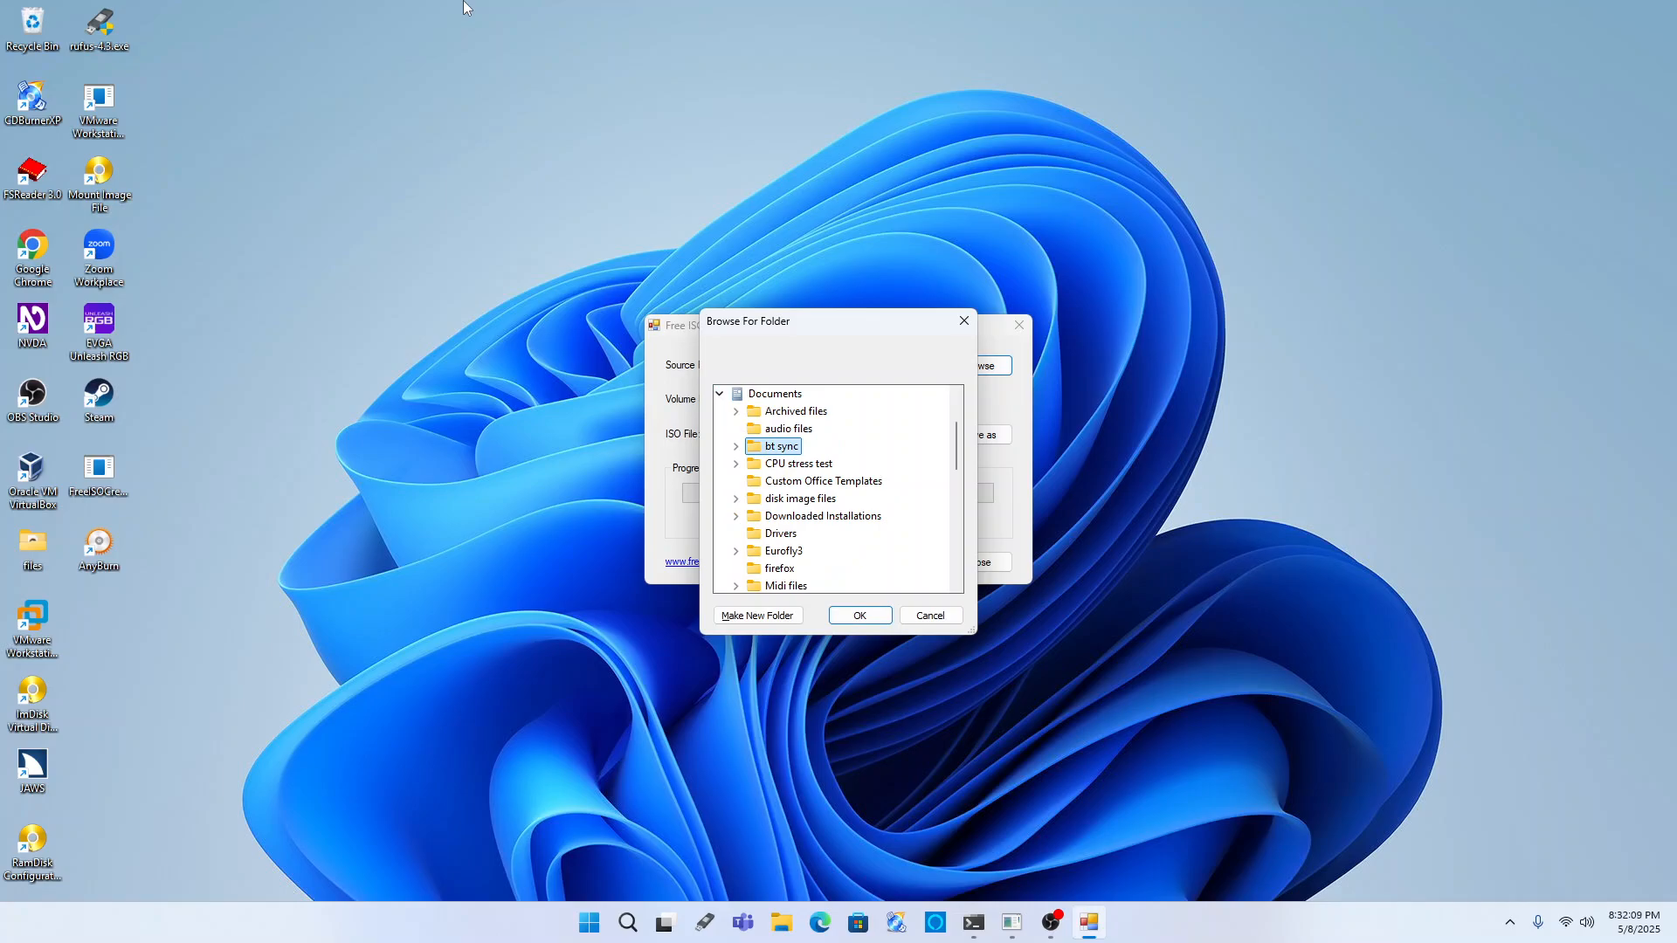
pyautogui.press('Right')
pyautogui.press('Down')
pyautogui.press('t')
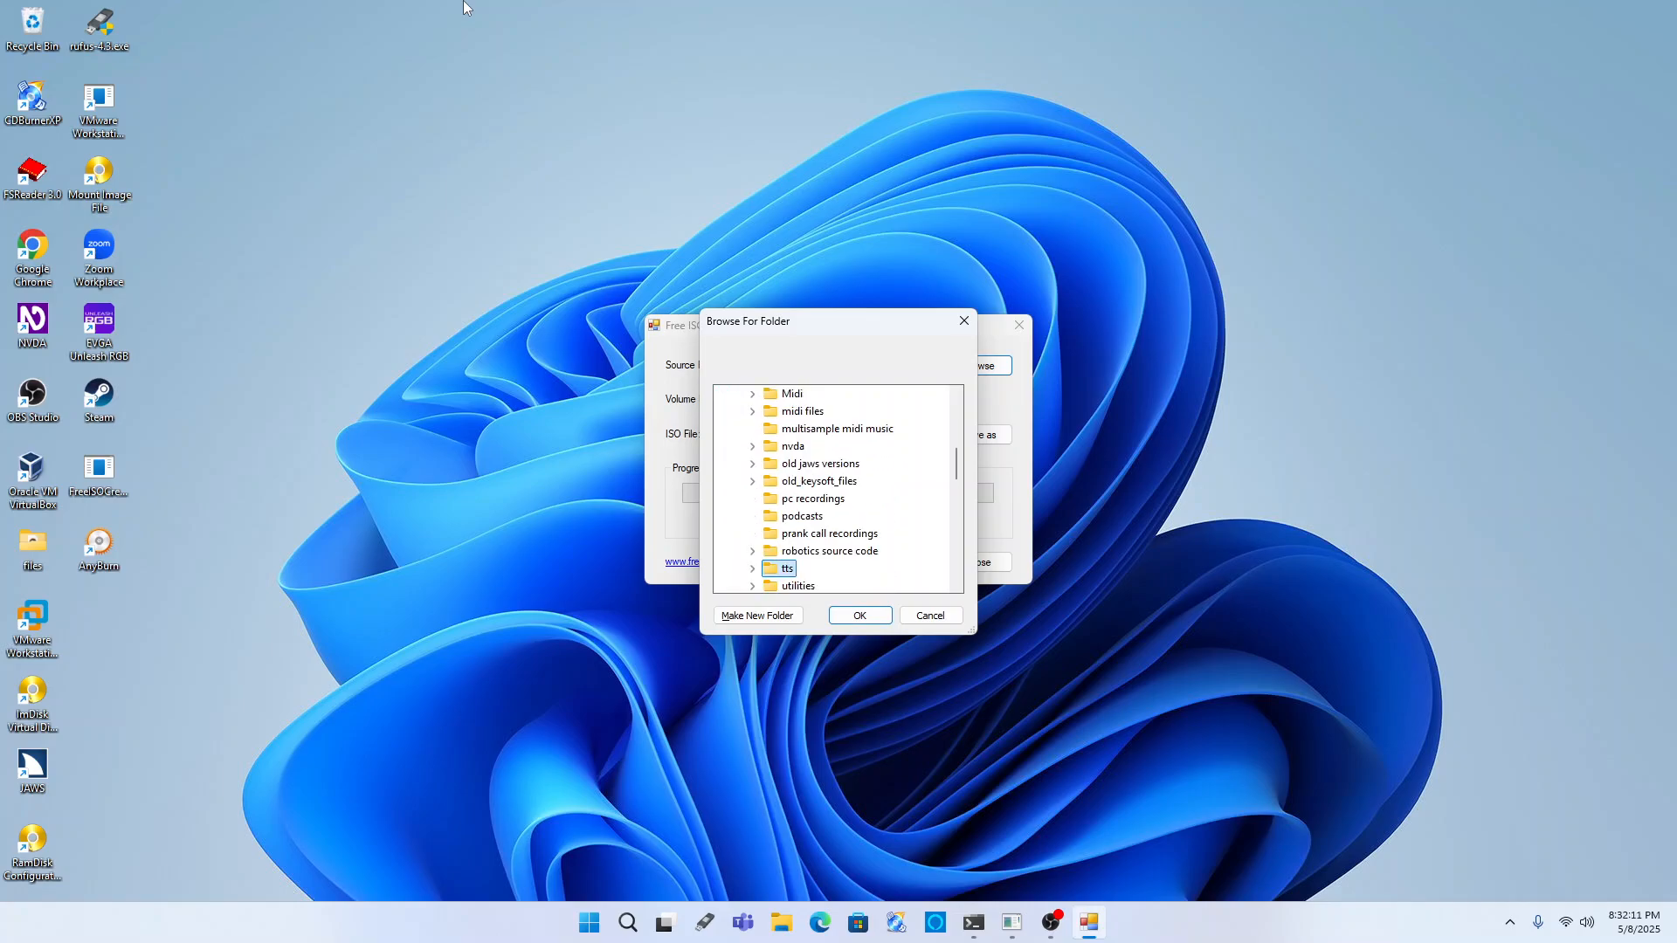
pyautogui.press('Right')
pyautogui.press('Down')
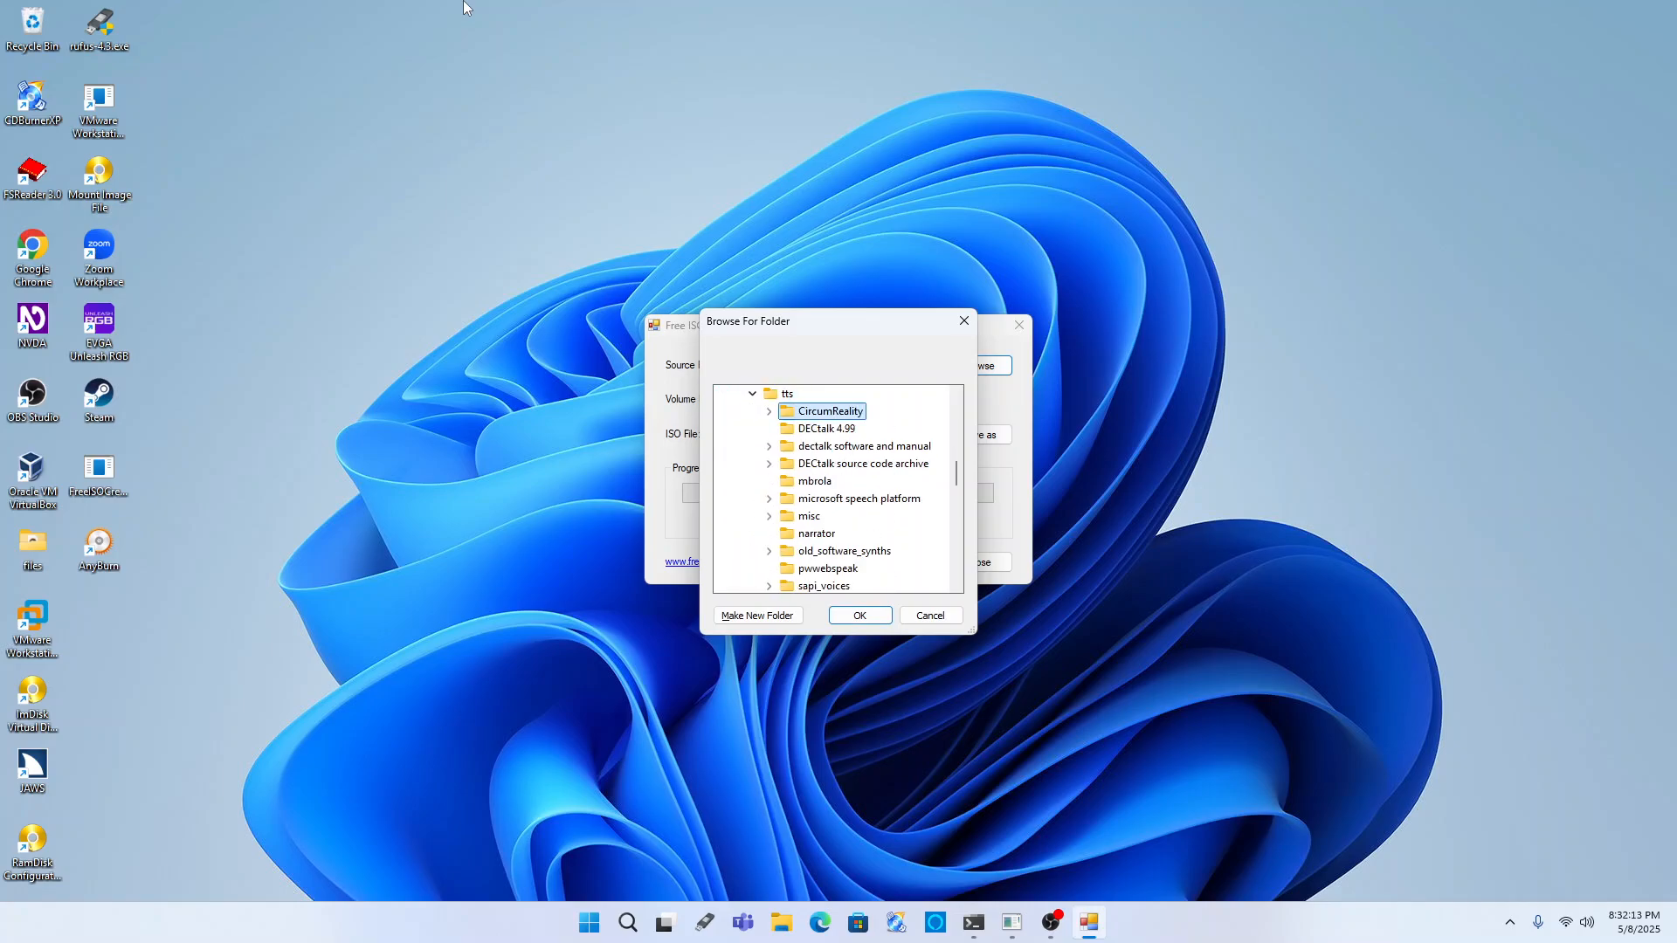
# - Expand old_software_synths and set its keynote gold subfolder as the source folder
pyautogui.press('o')
pyautogui.press('Right')
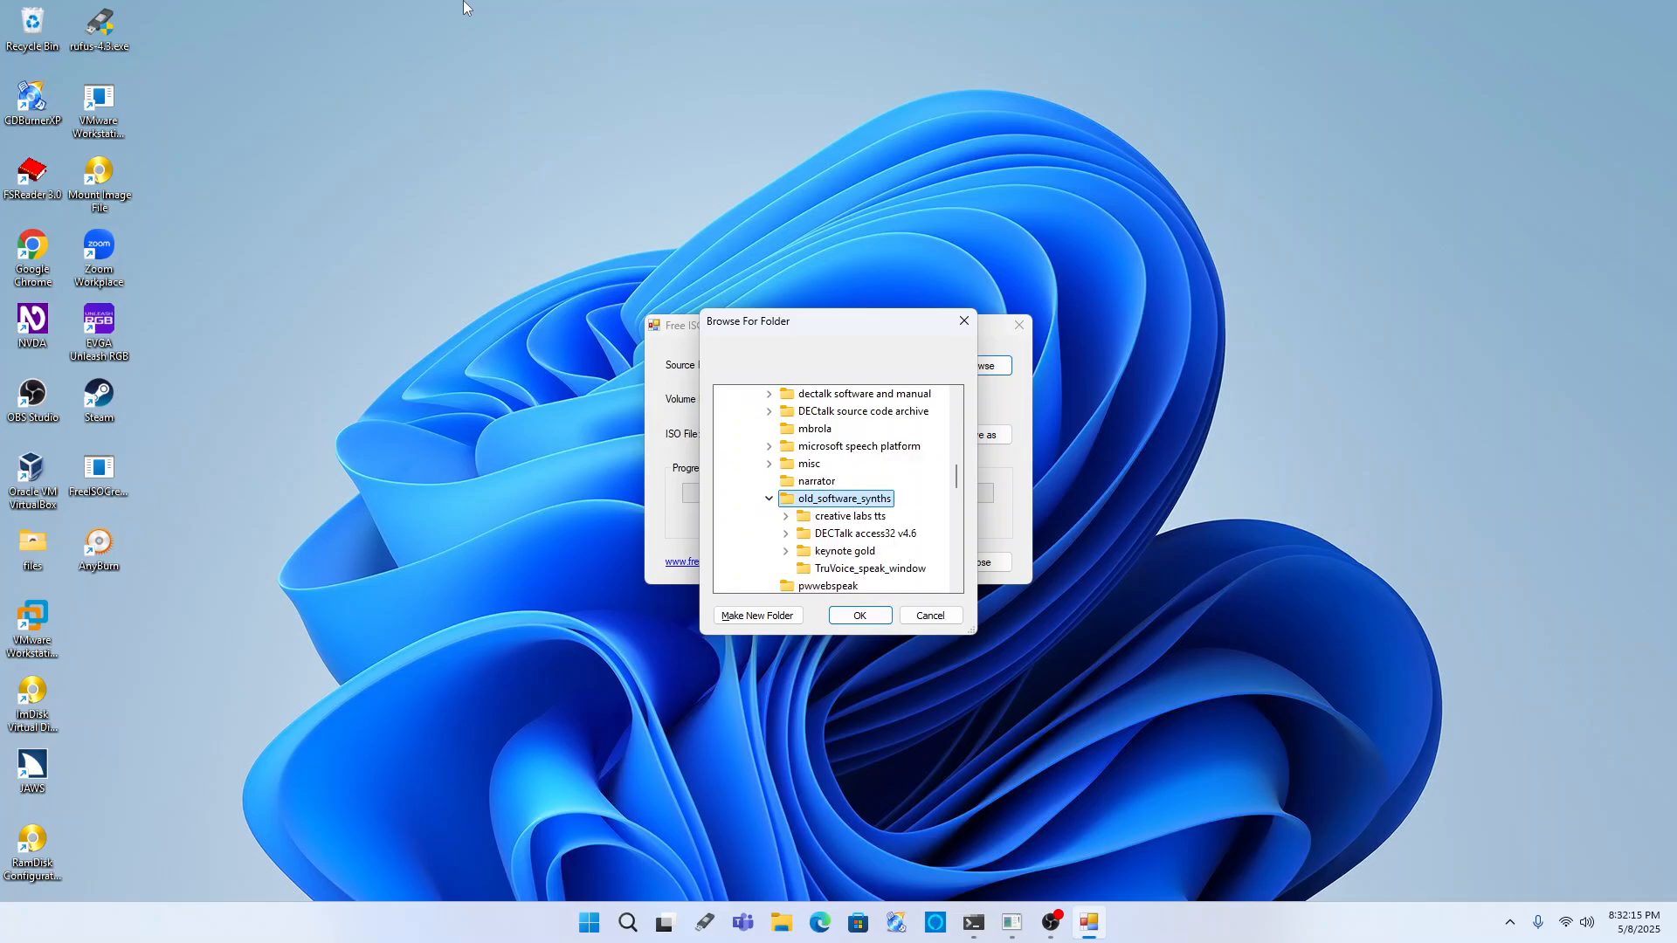
pyautogui.press('Down')
pyautogui.press('Down')
pyautogui.press('Down')
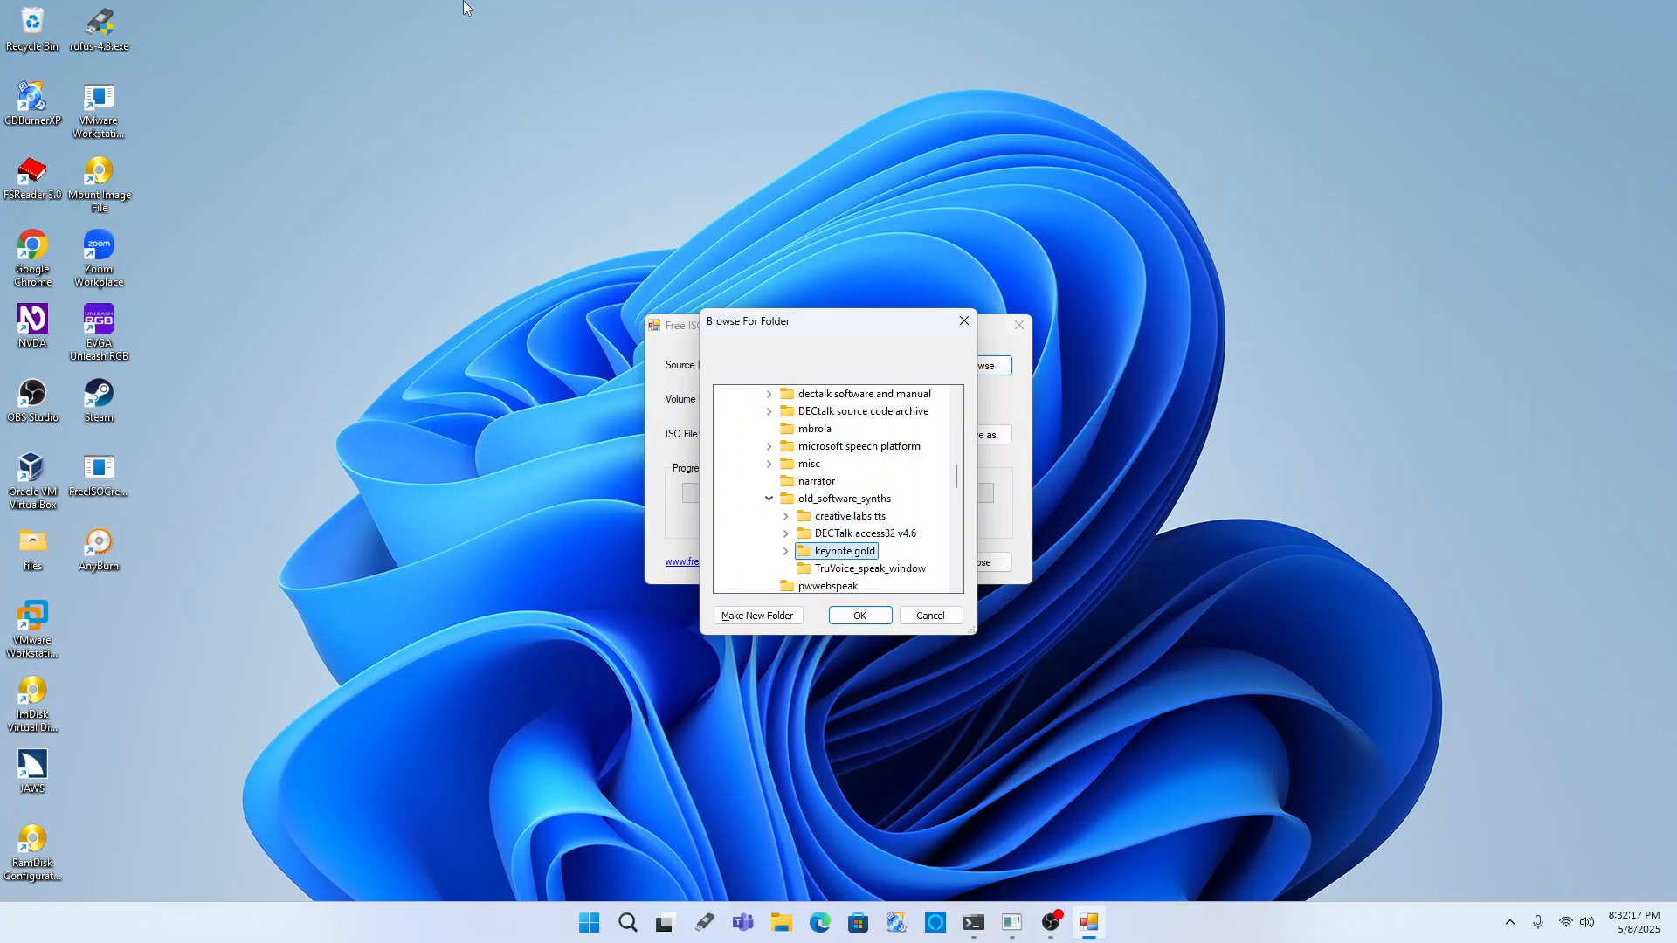
pyautogui.press('Return')
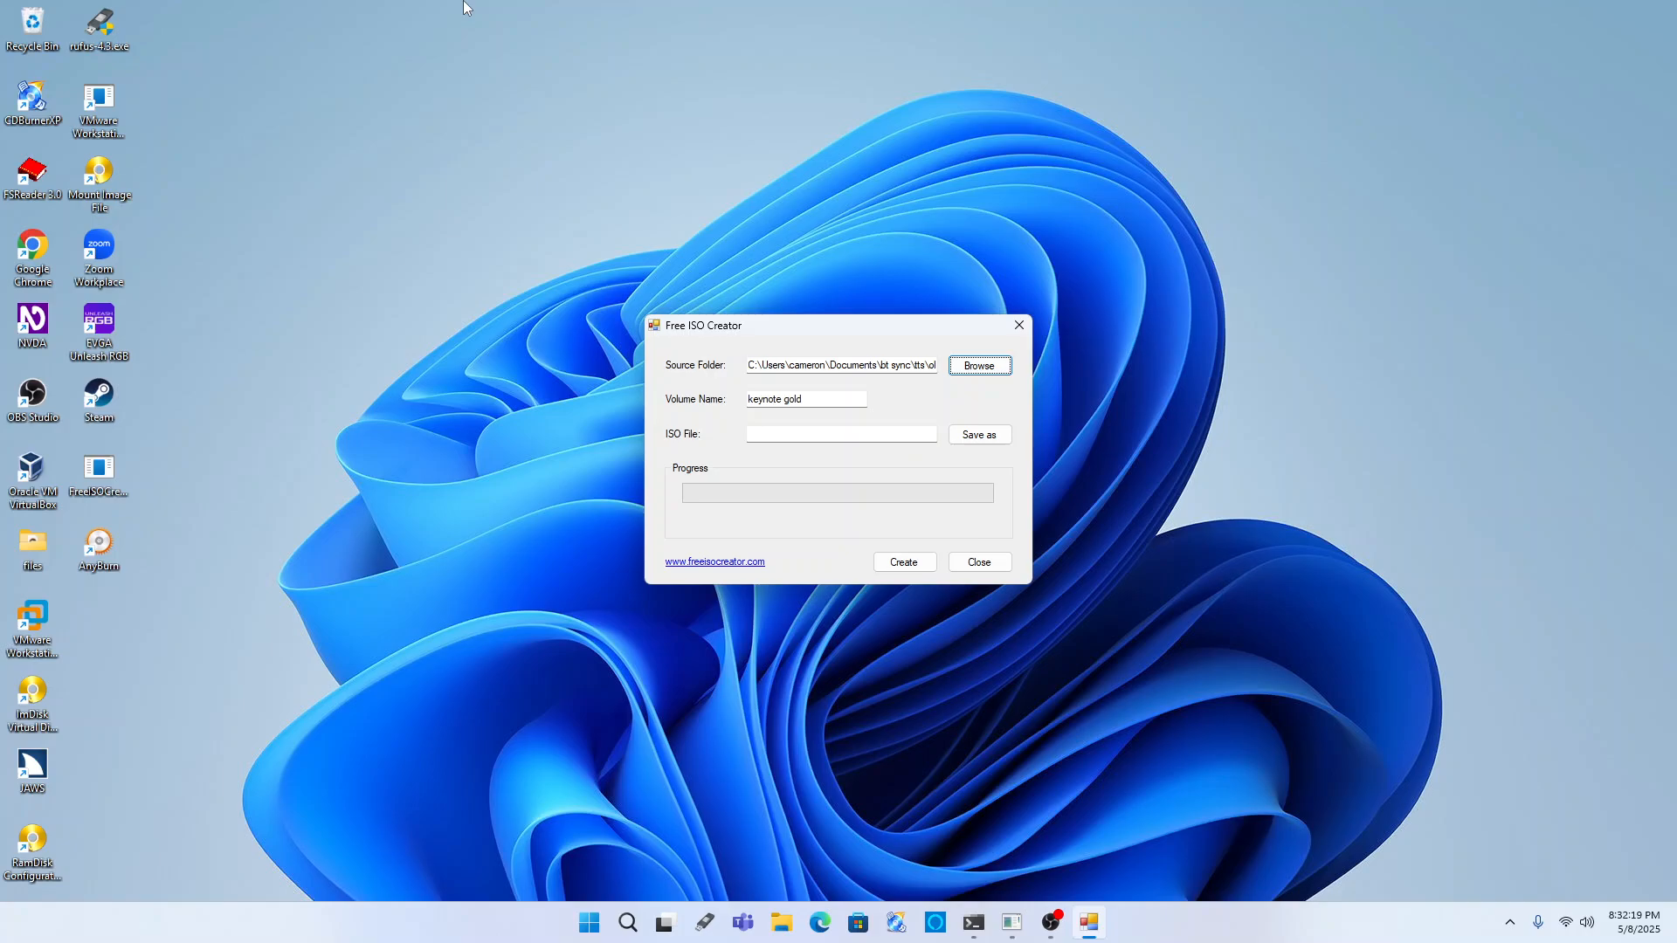
# - Open the save dialog for the ISO file and enter "keynote gold" as the file name
pyautogui.press('Tab')
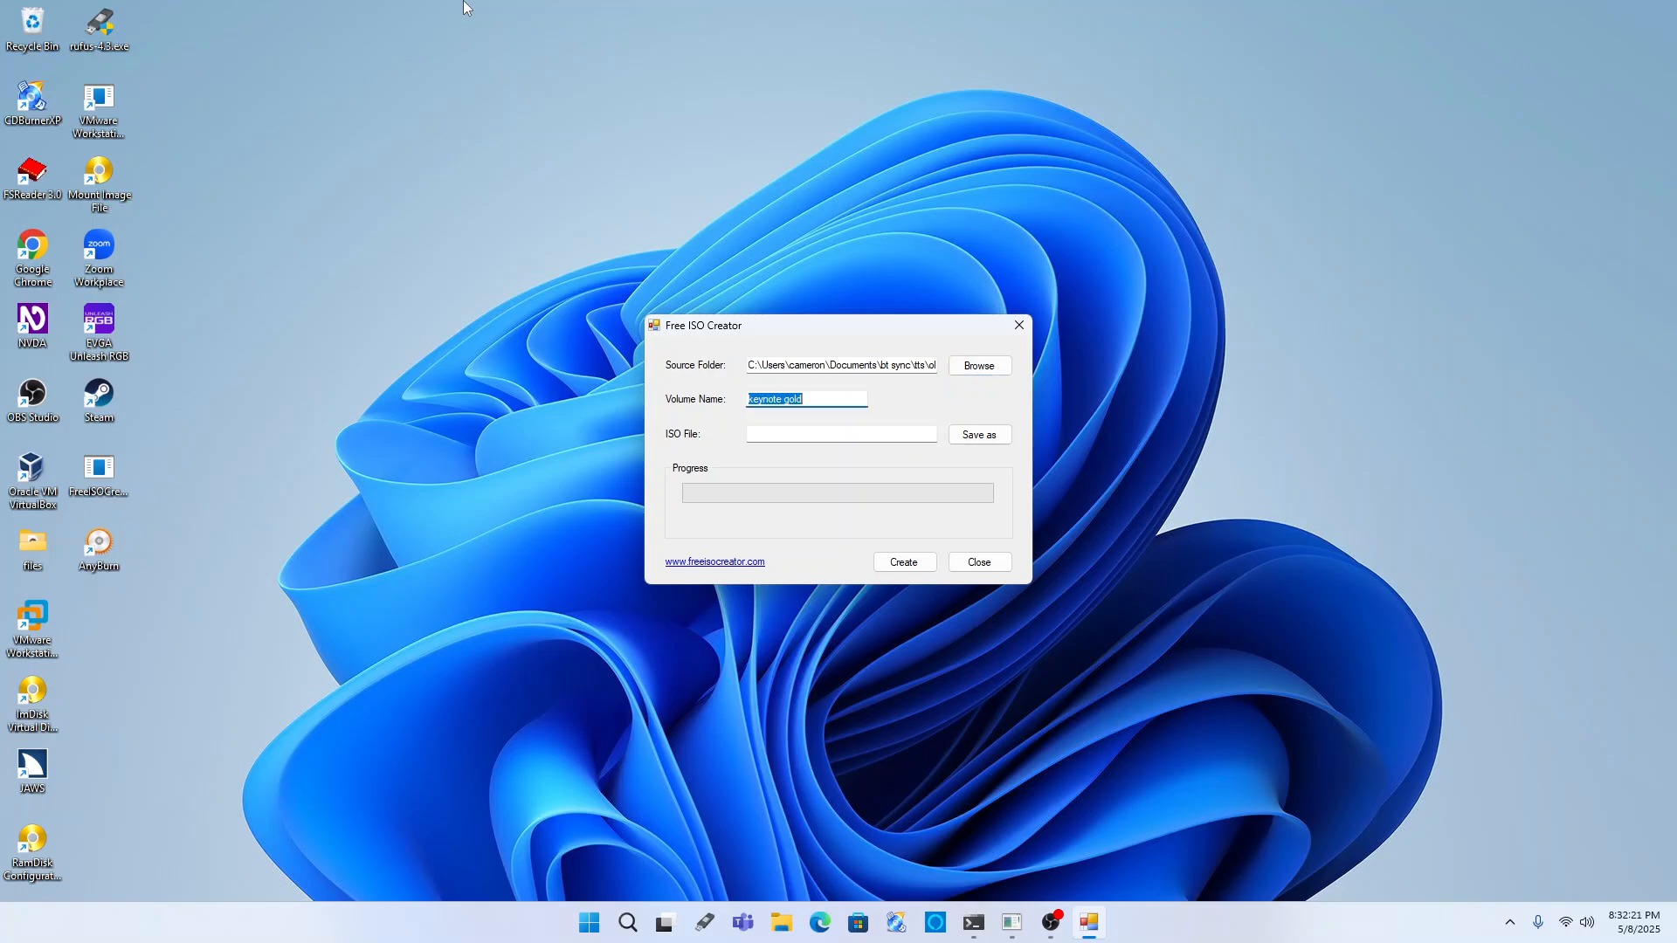
pyautogui.press('Tab')
pyautogui.press('Tab')
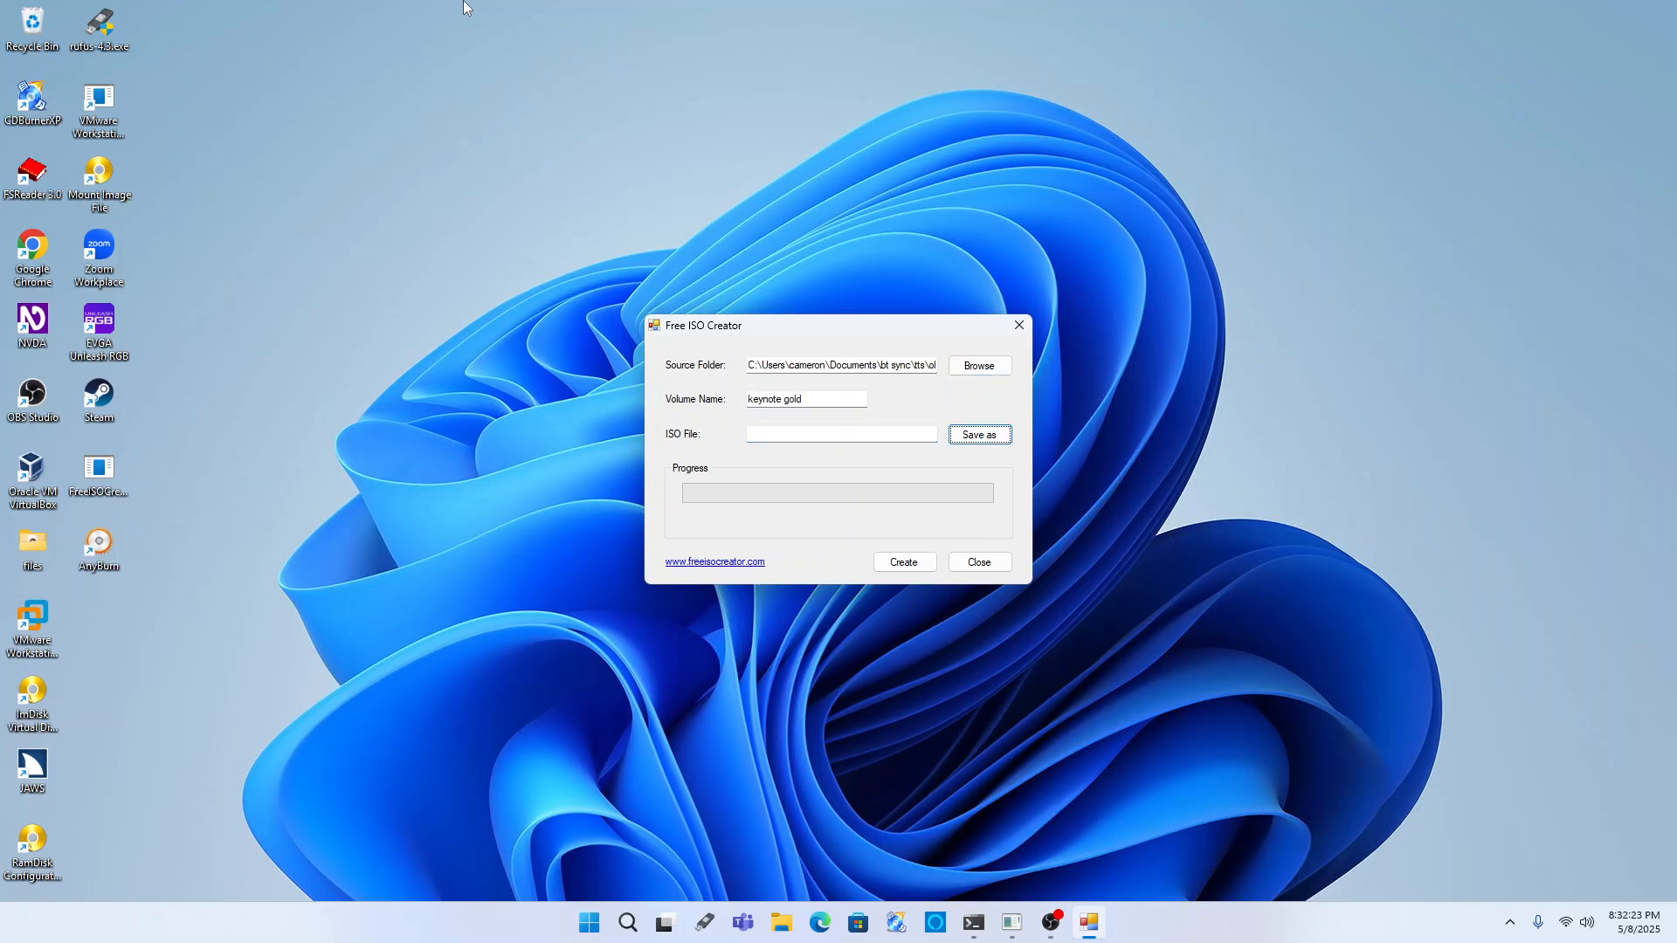
pyautogui.press('space')
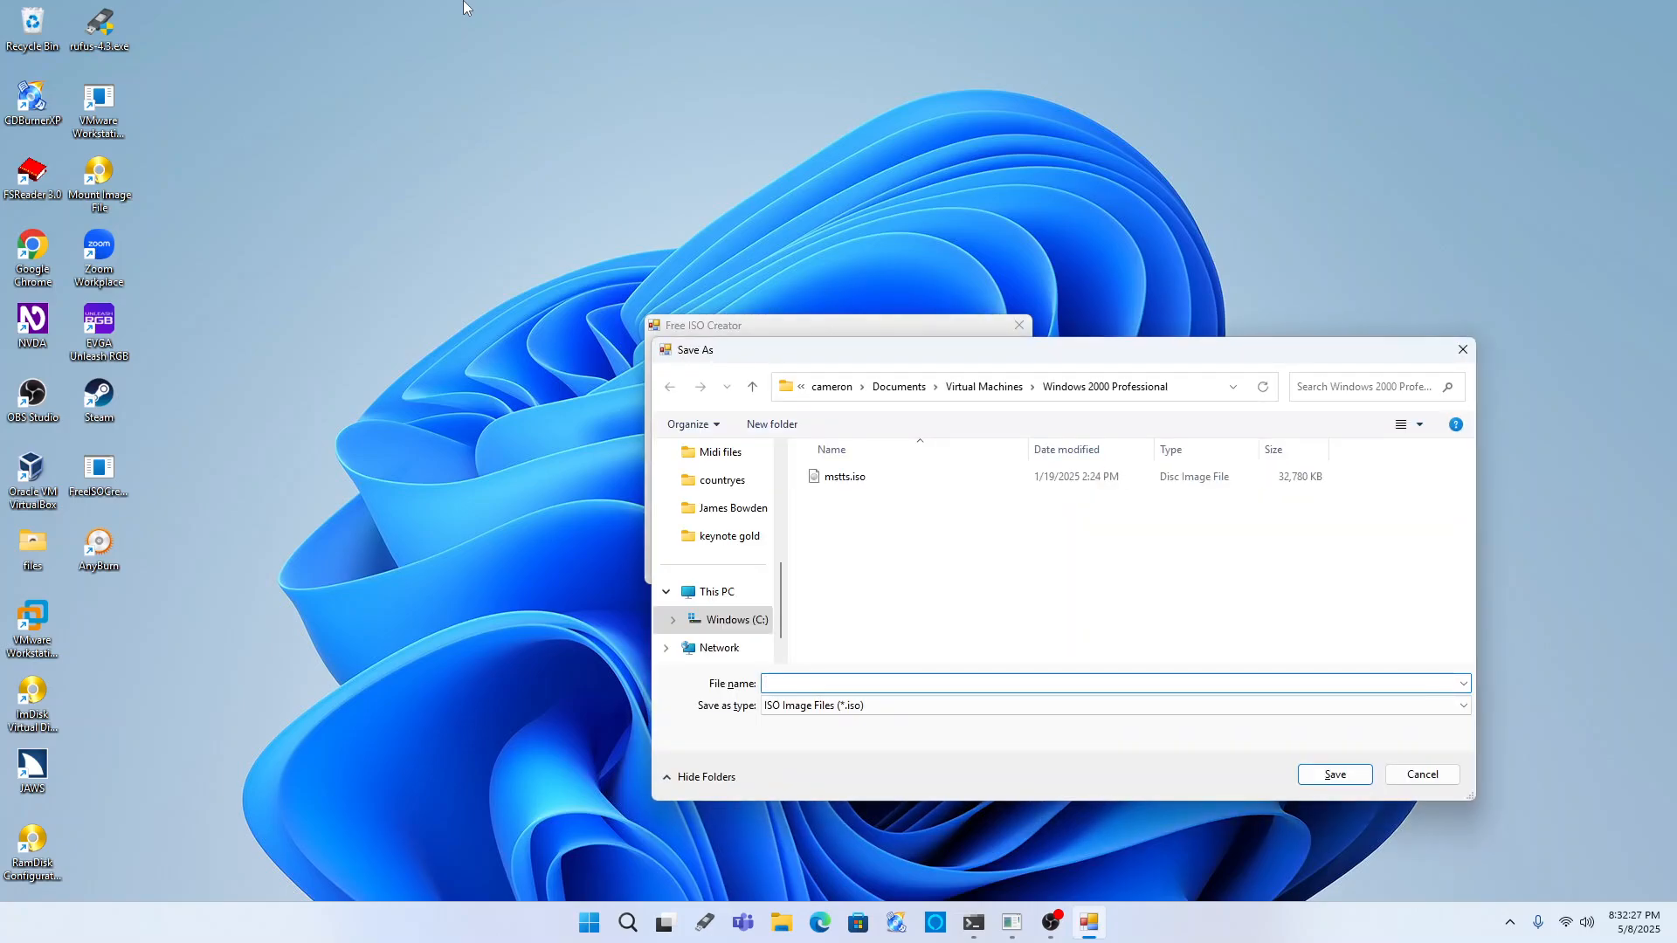
pyautogui.press('Tab')
pyautogui.write('key')
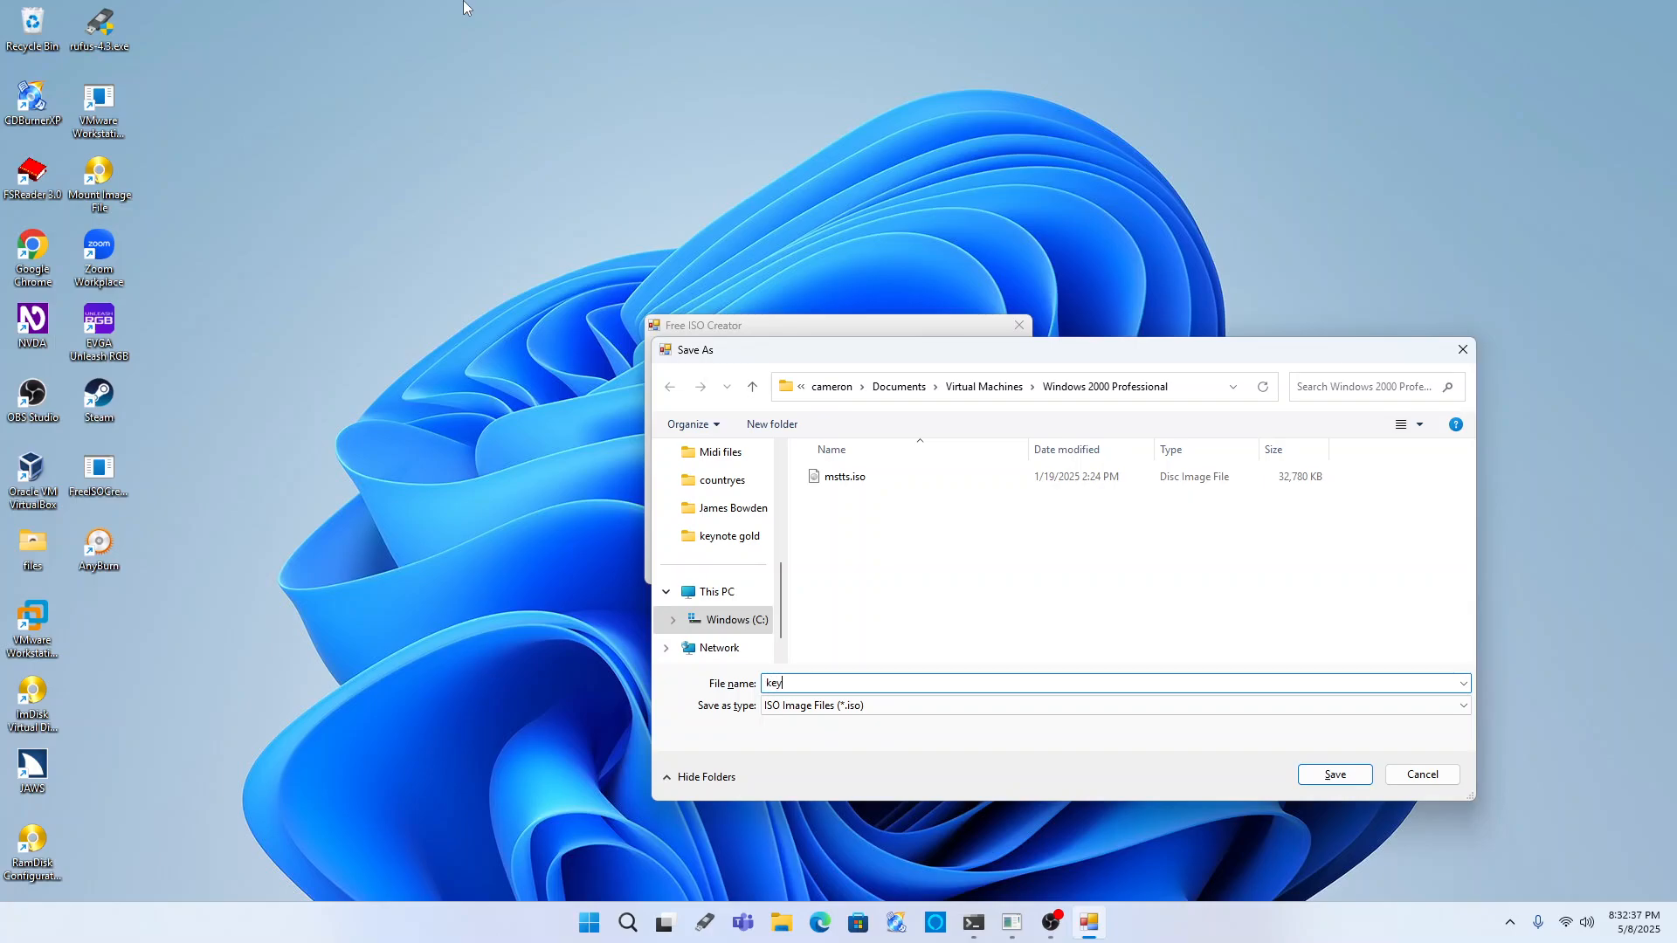
pyautogui.write('note ')
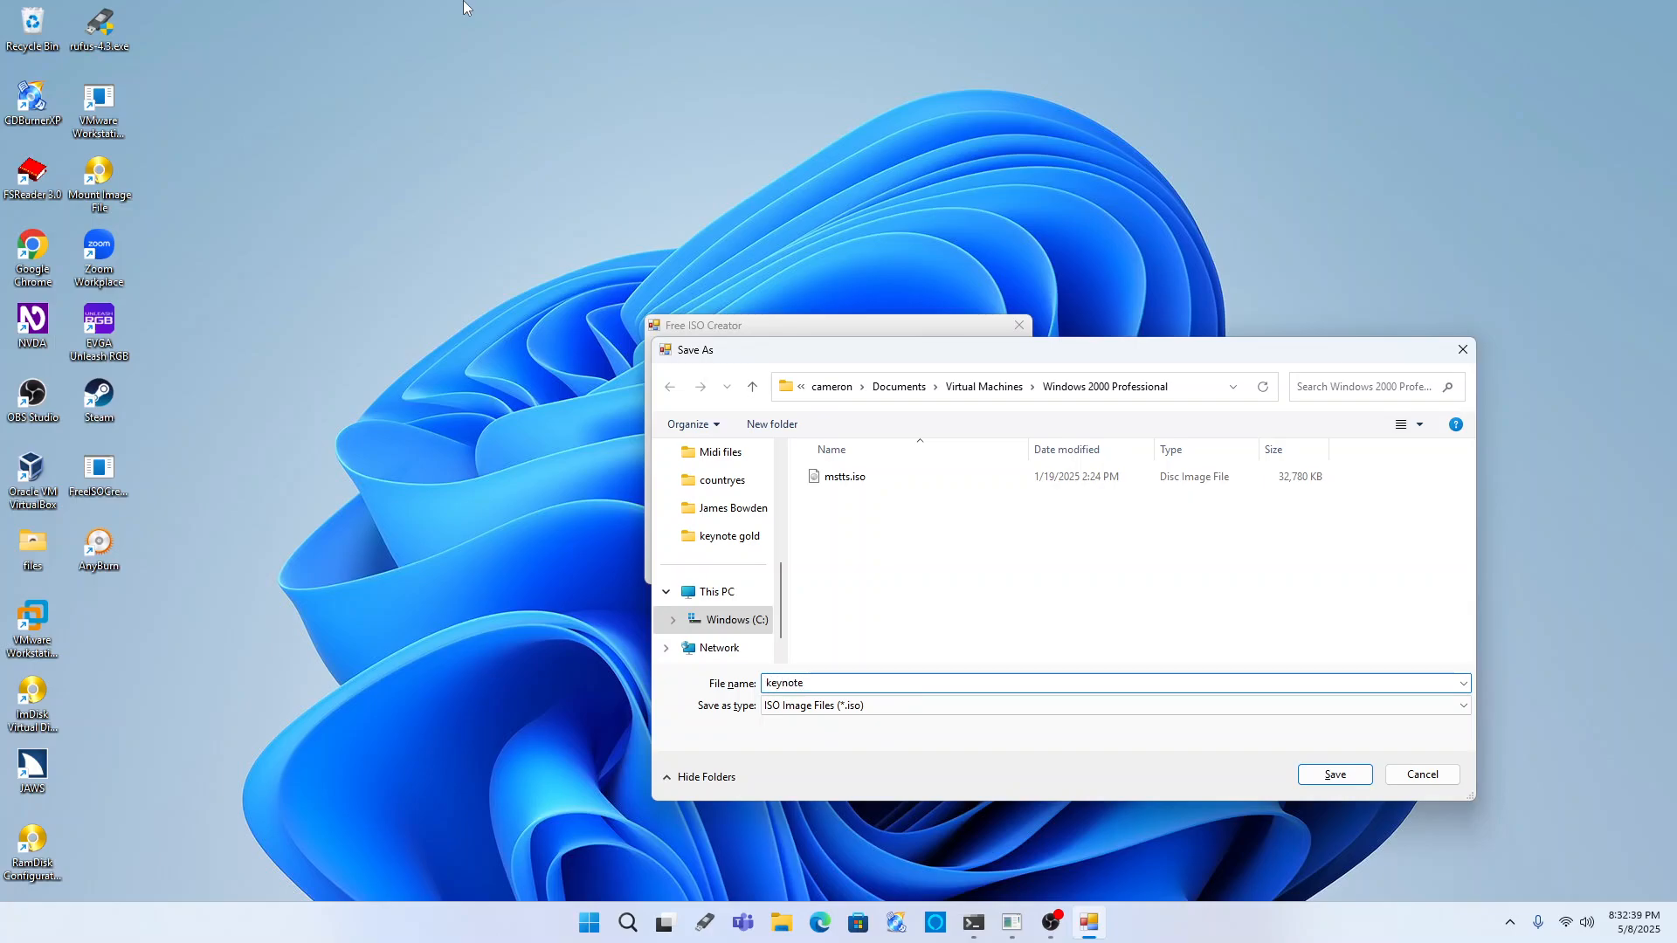
pyautogui.write('gold')
pyautogui.press('Tab')
pyautogui.hotkey('shift', 'Tab')
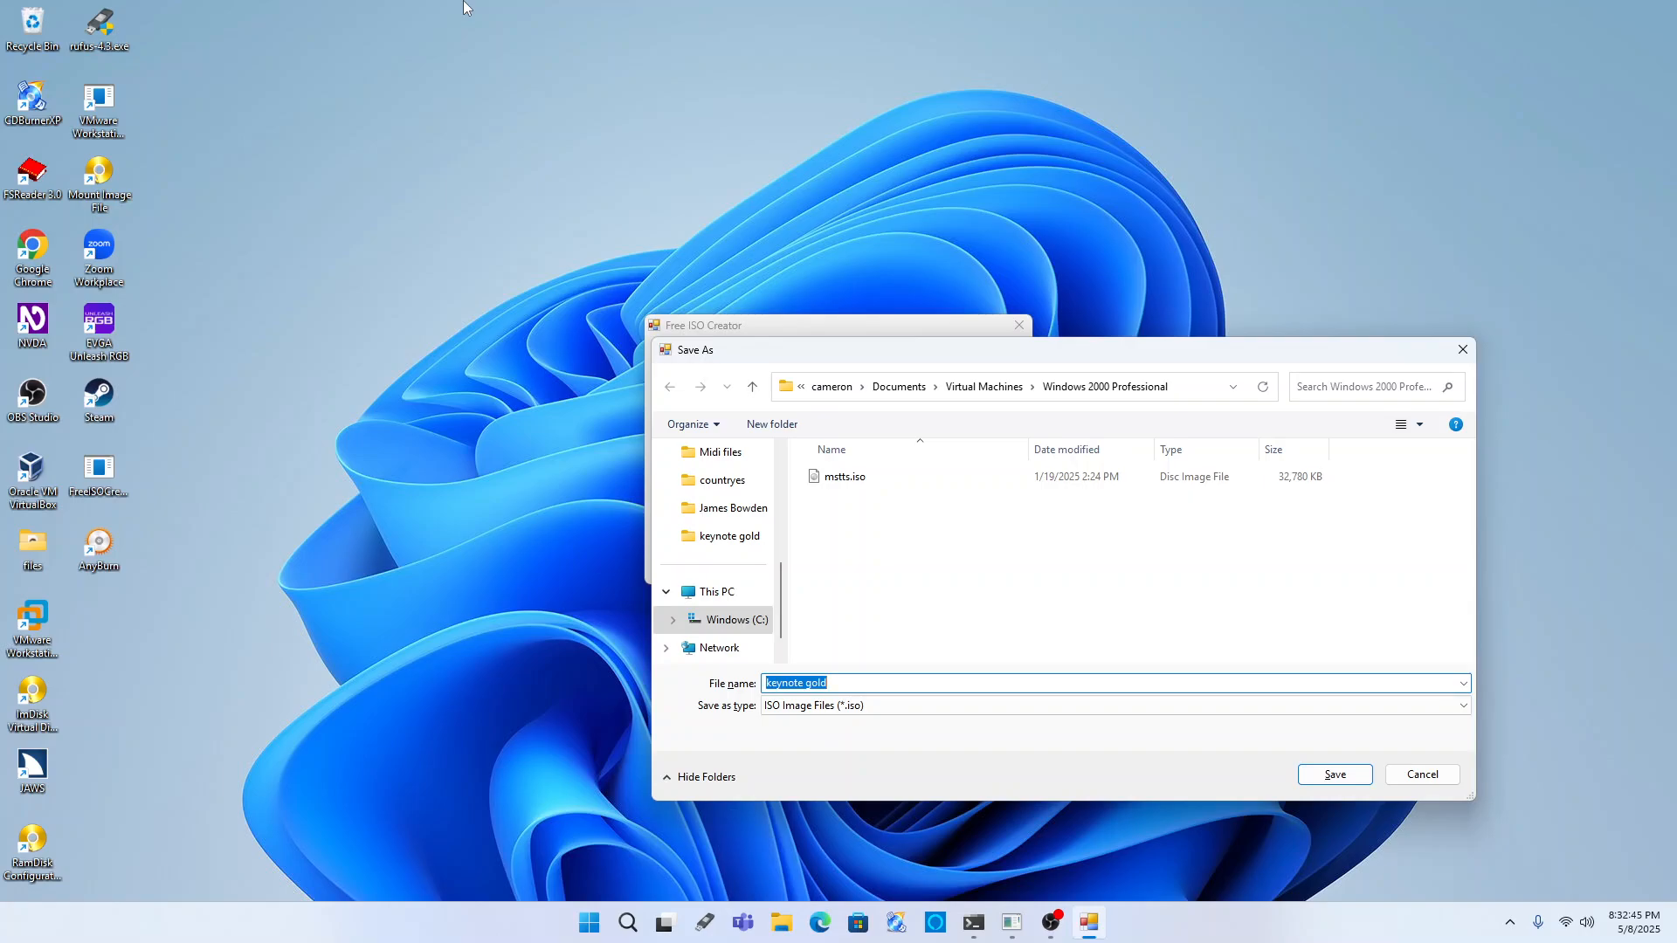
# - Browse the Windows (C:) drive's folder tree to the Windows folders inside Documents > Virtual Machines
pyautogui.hotkey('shift', 'Tab')
pyautogui.hotkey('shift', 'Tab')
pyautogui.hotkey('shift', 'Tab')
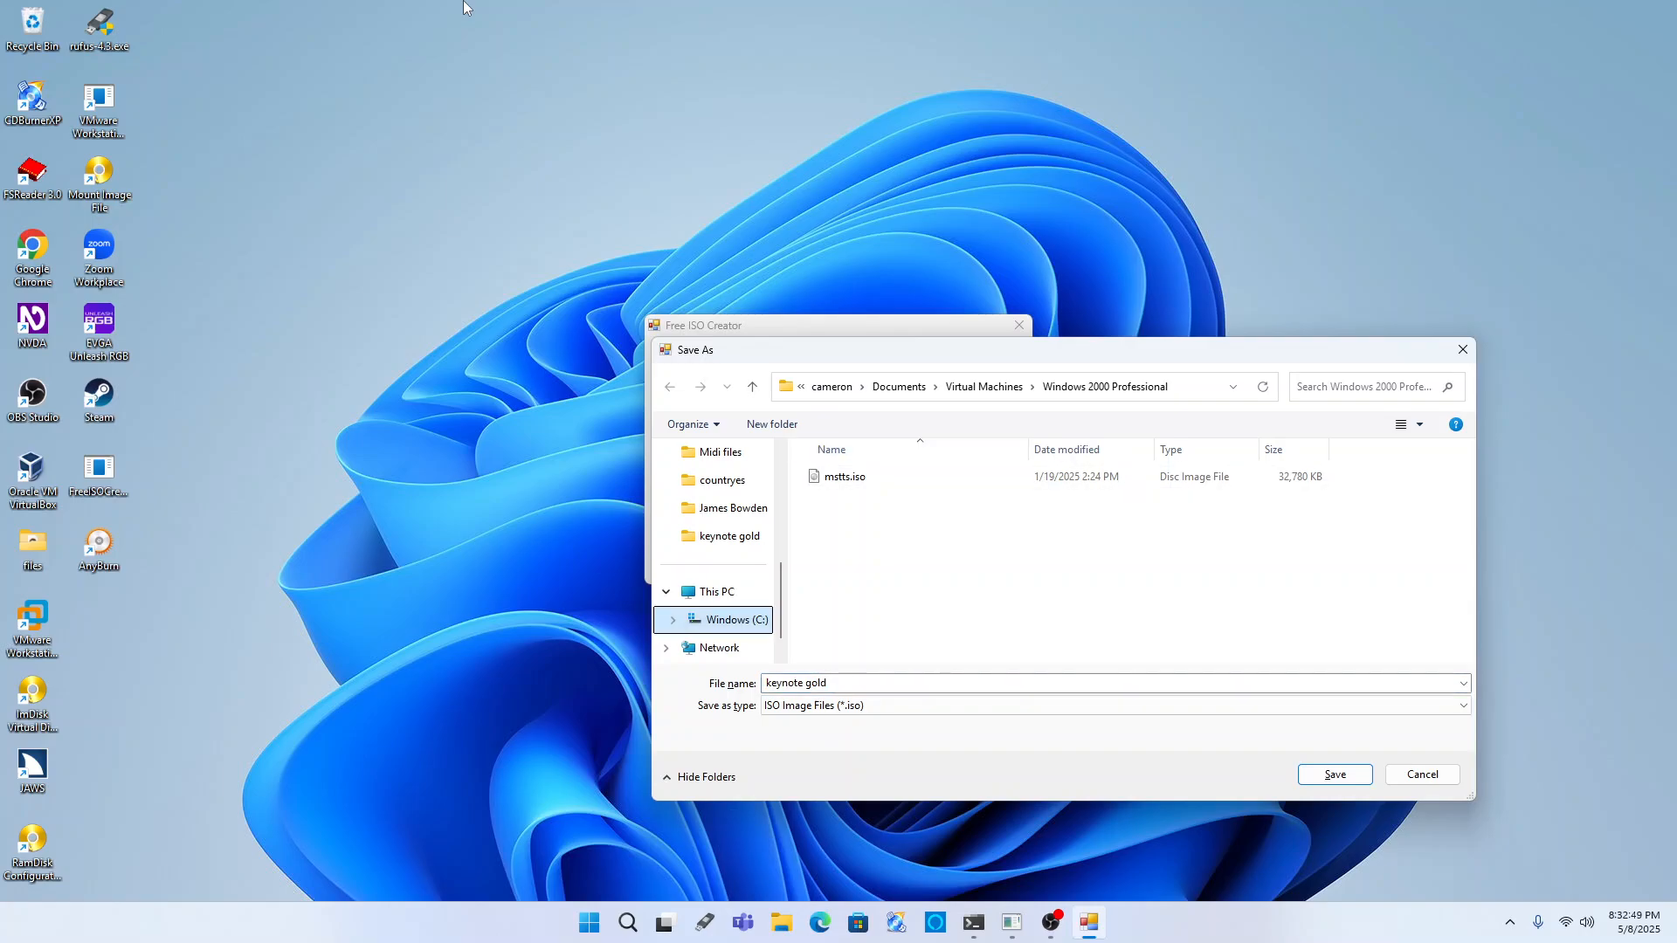
pyautogui.press('Down')
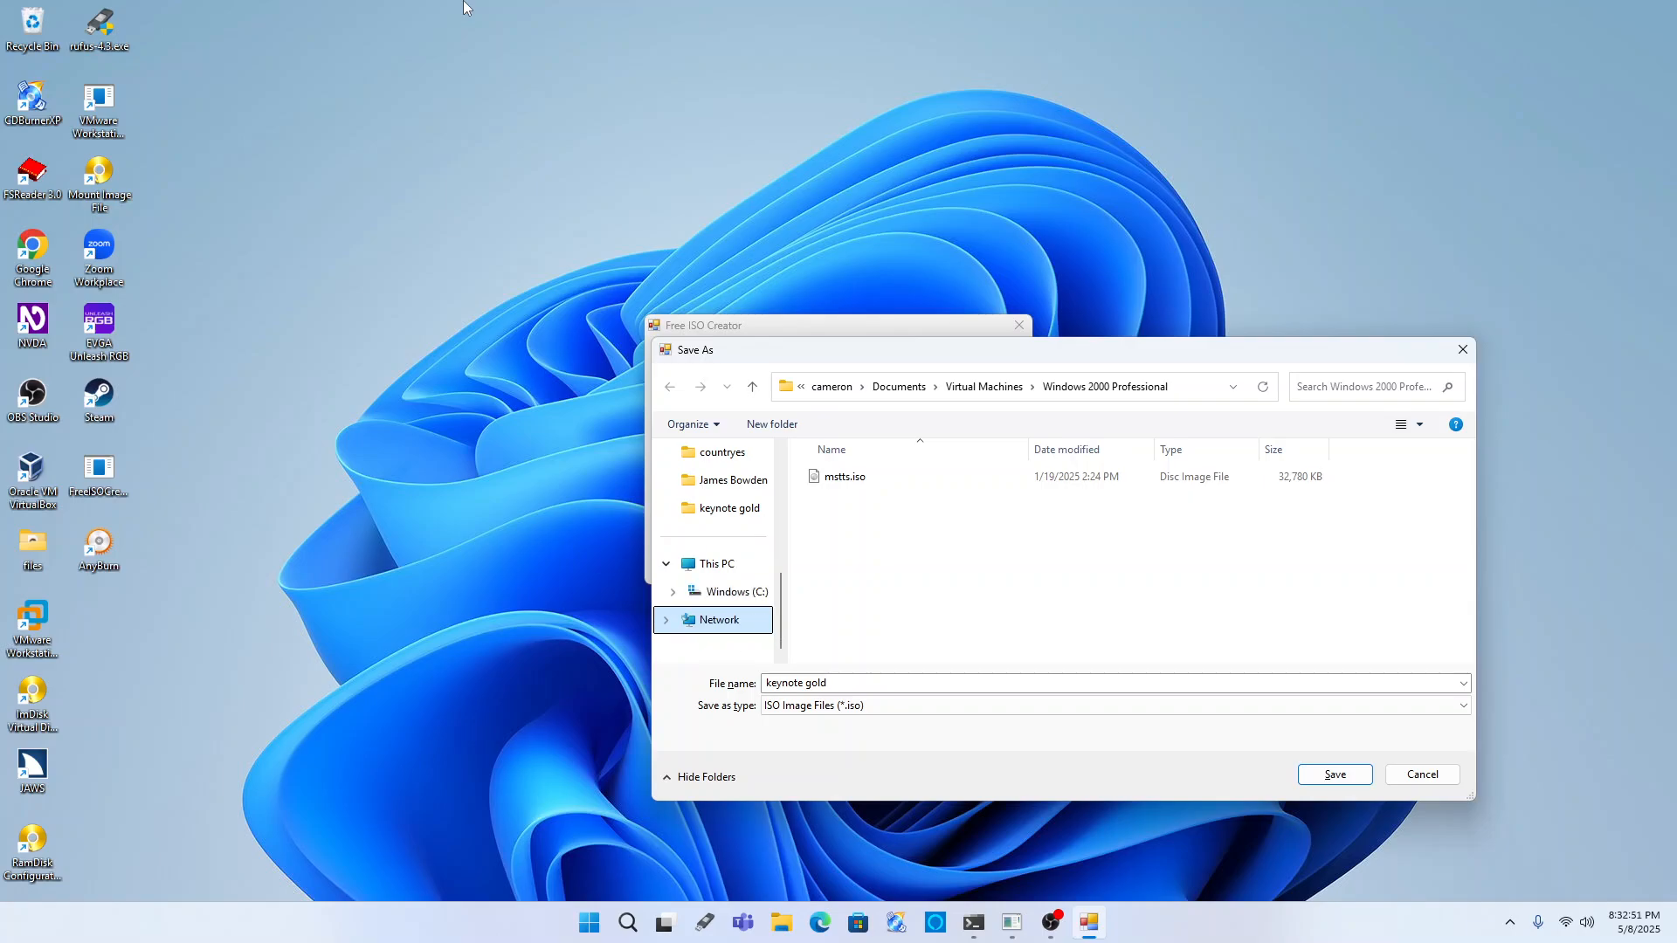
pyautogui.press('Up')
pyautogui.press('Right')
pyautogui.press('u')
pyautogui.press('Right')
pyautogui.press('Down')
pyautogui.press('Right')
pyautogui.press('d')
pyautogui.press('d')
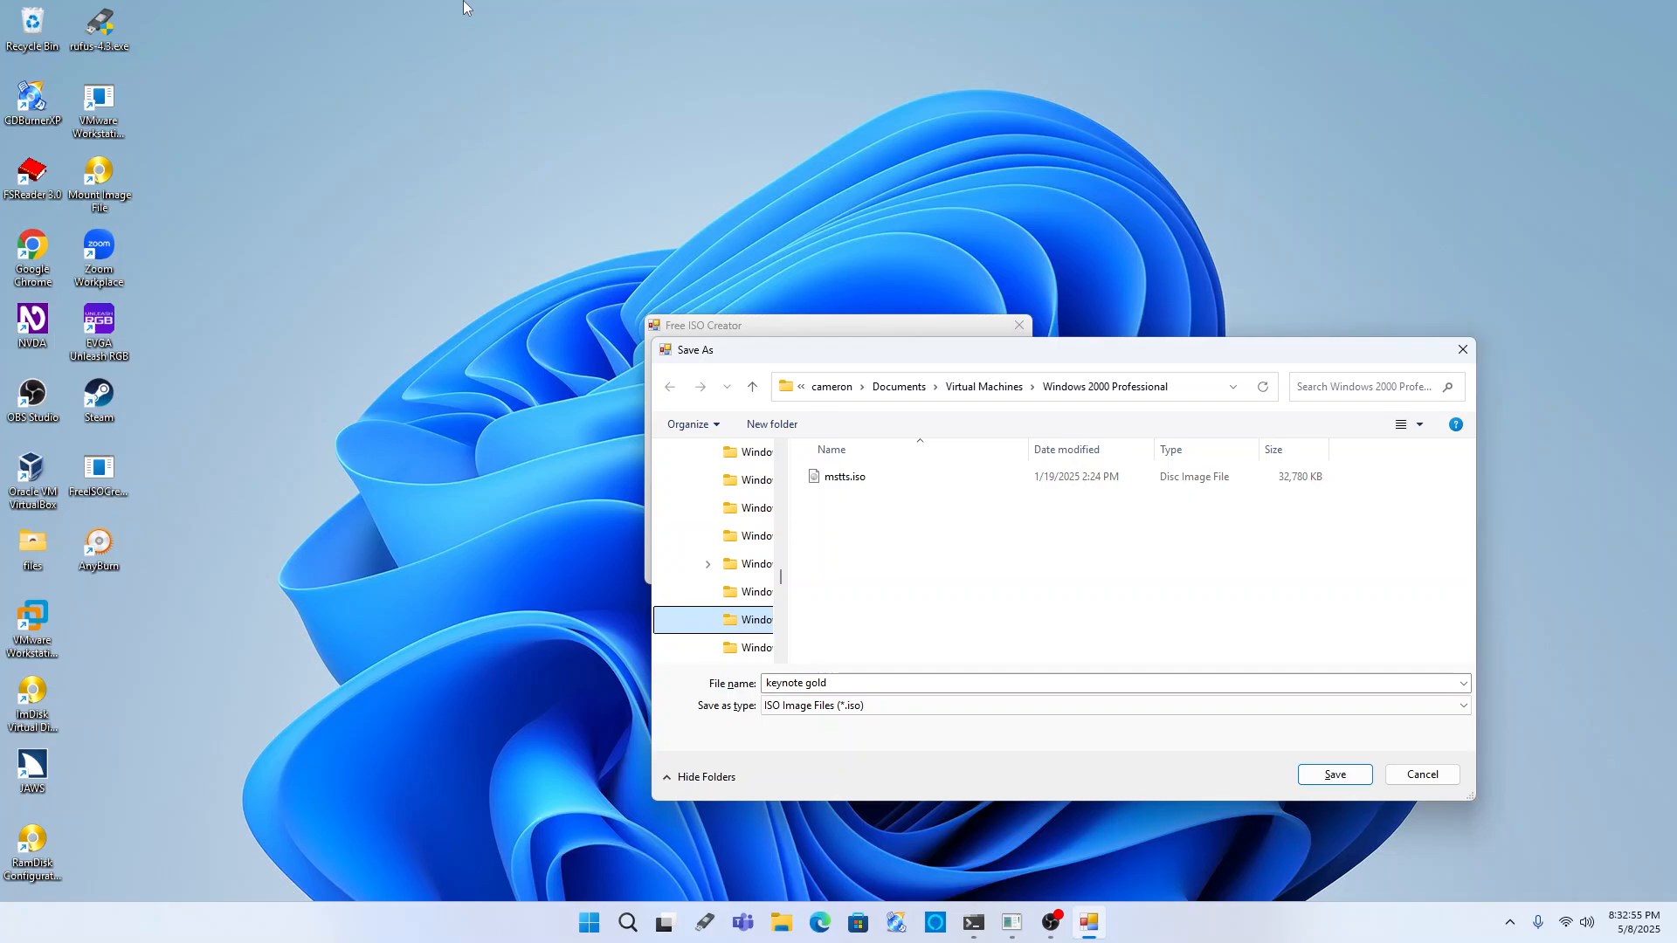
# - Choose the windows 3.1 folder under Virtual Machines as the ISO file's destination and confirm the save location
pyautogui.press('Up')
pyautogui.press('Up')
pyautogui.press('Up')
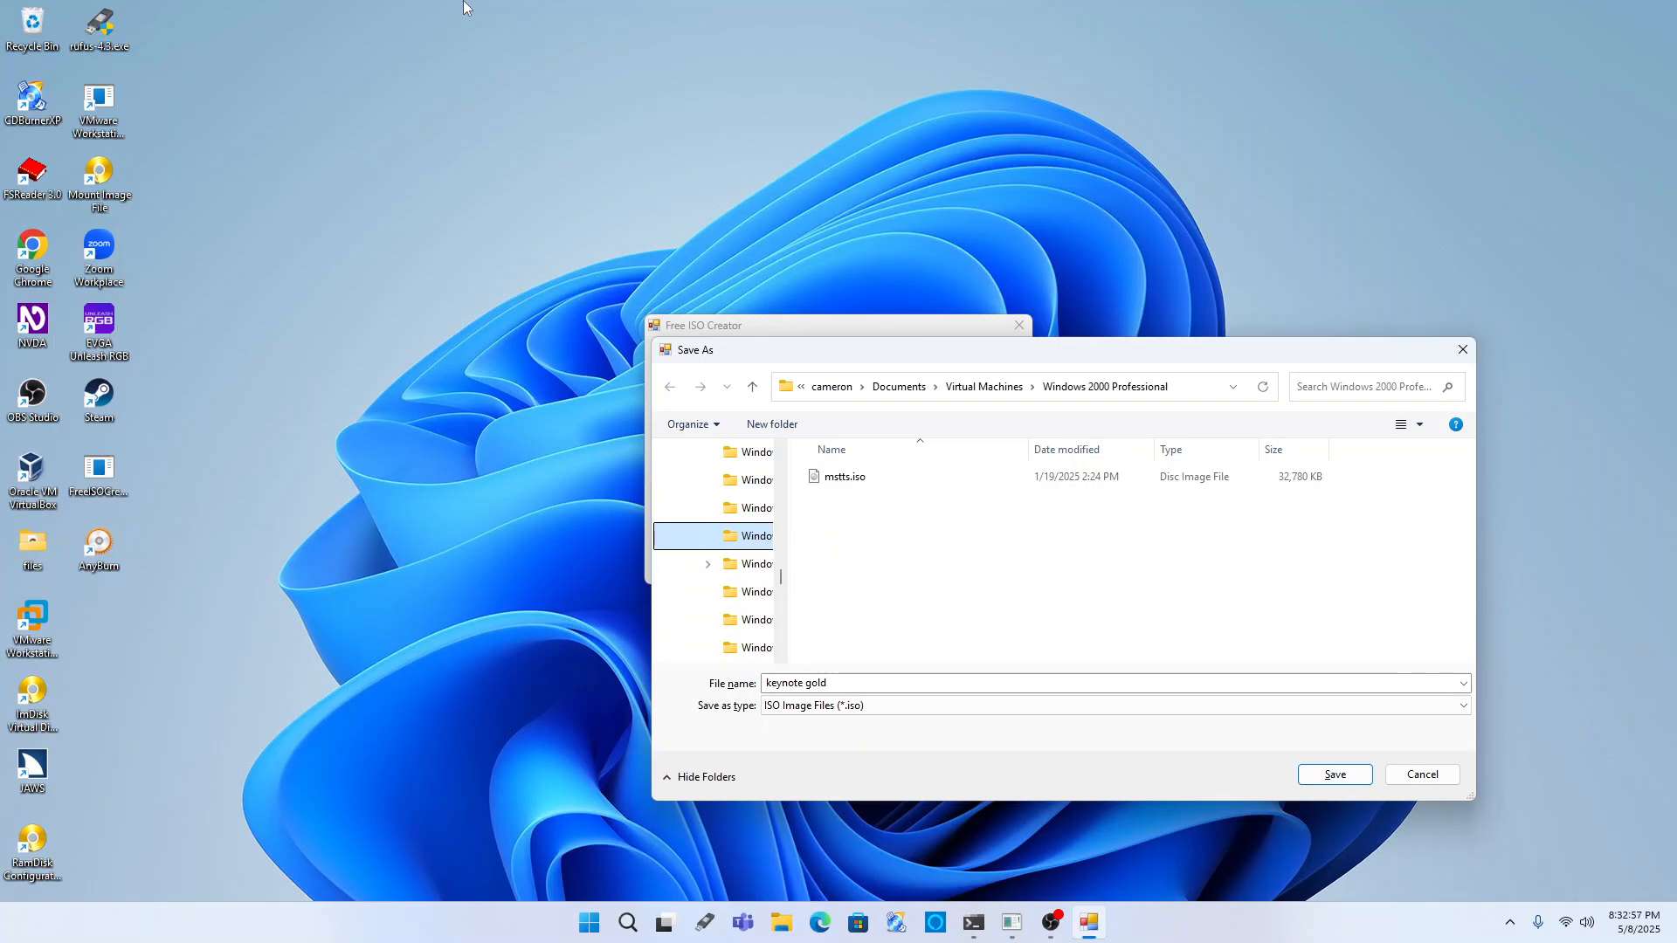
pyautogui.press('Up')
pyautogui.press('Up')
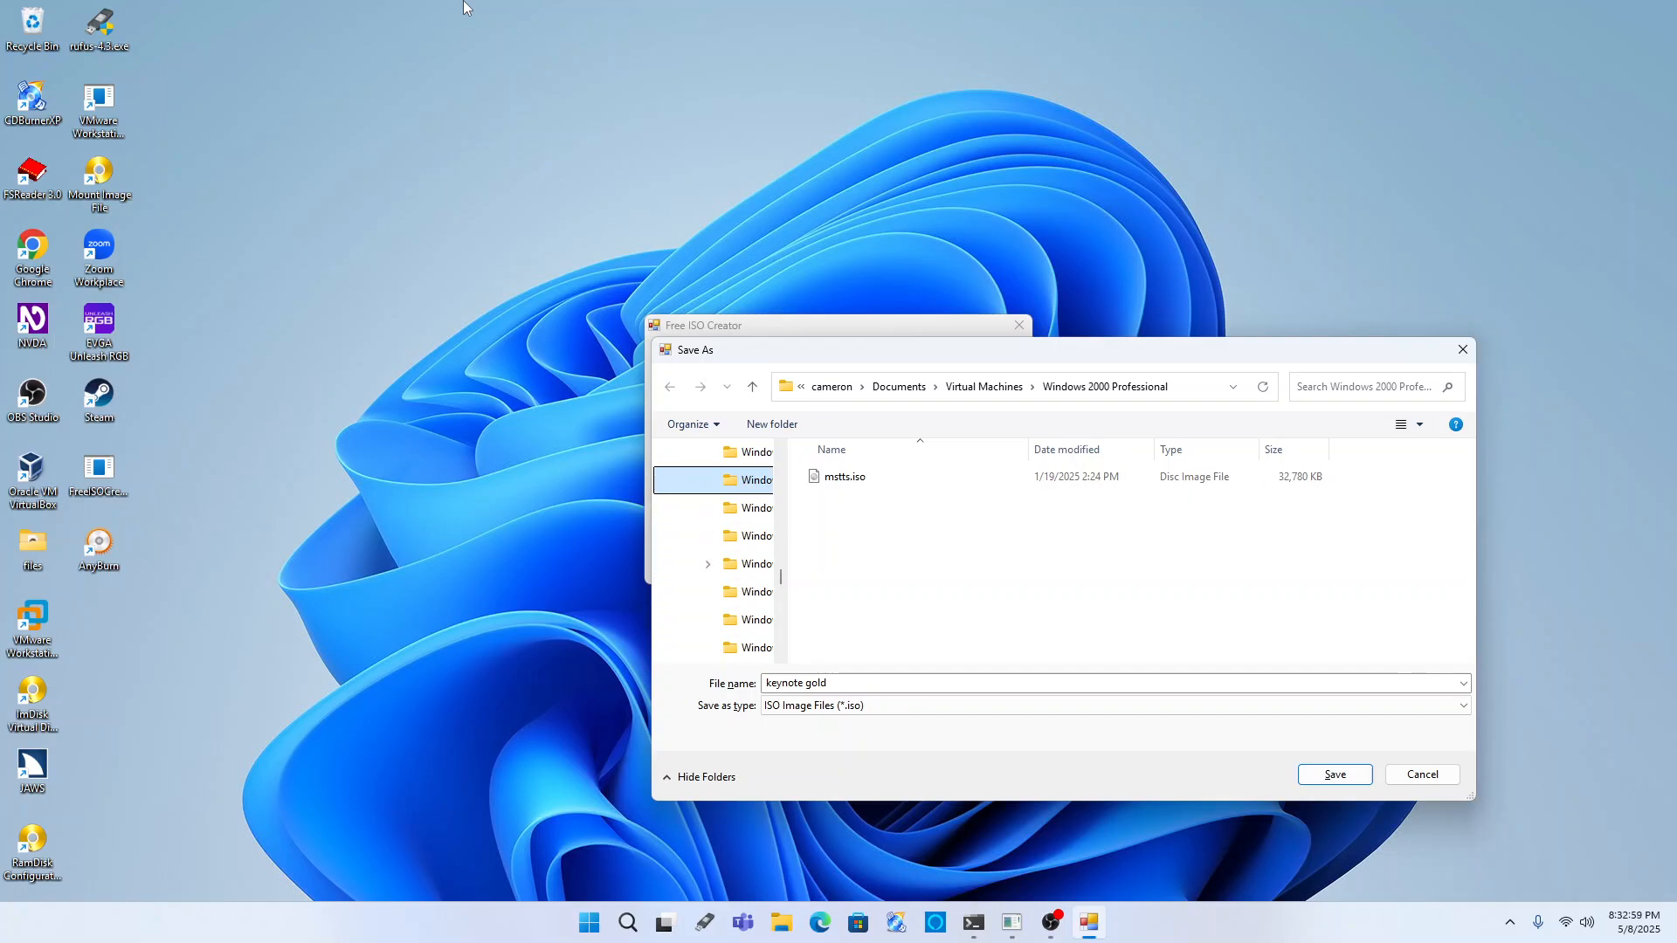
pyautogui.press('Up')
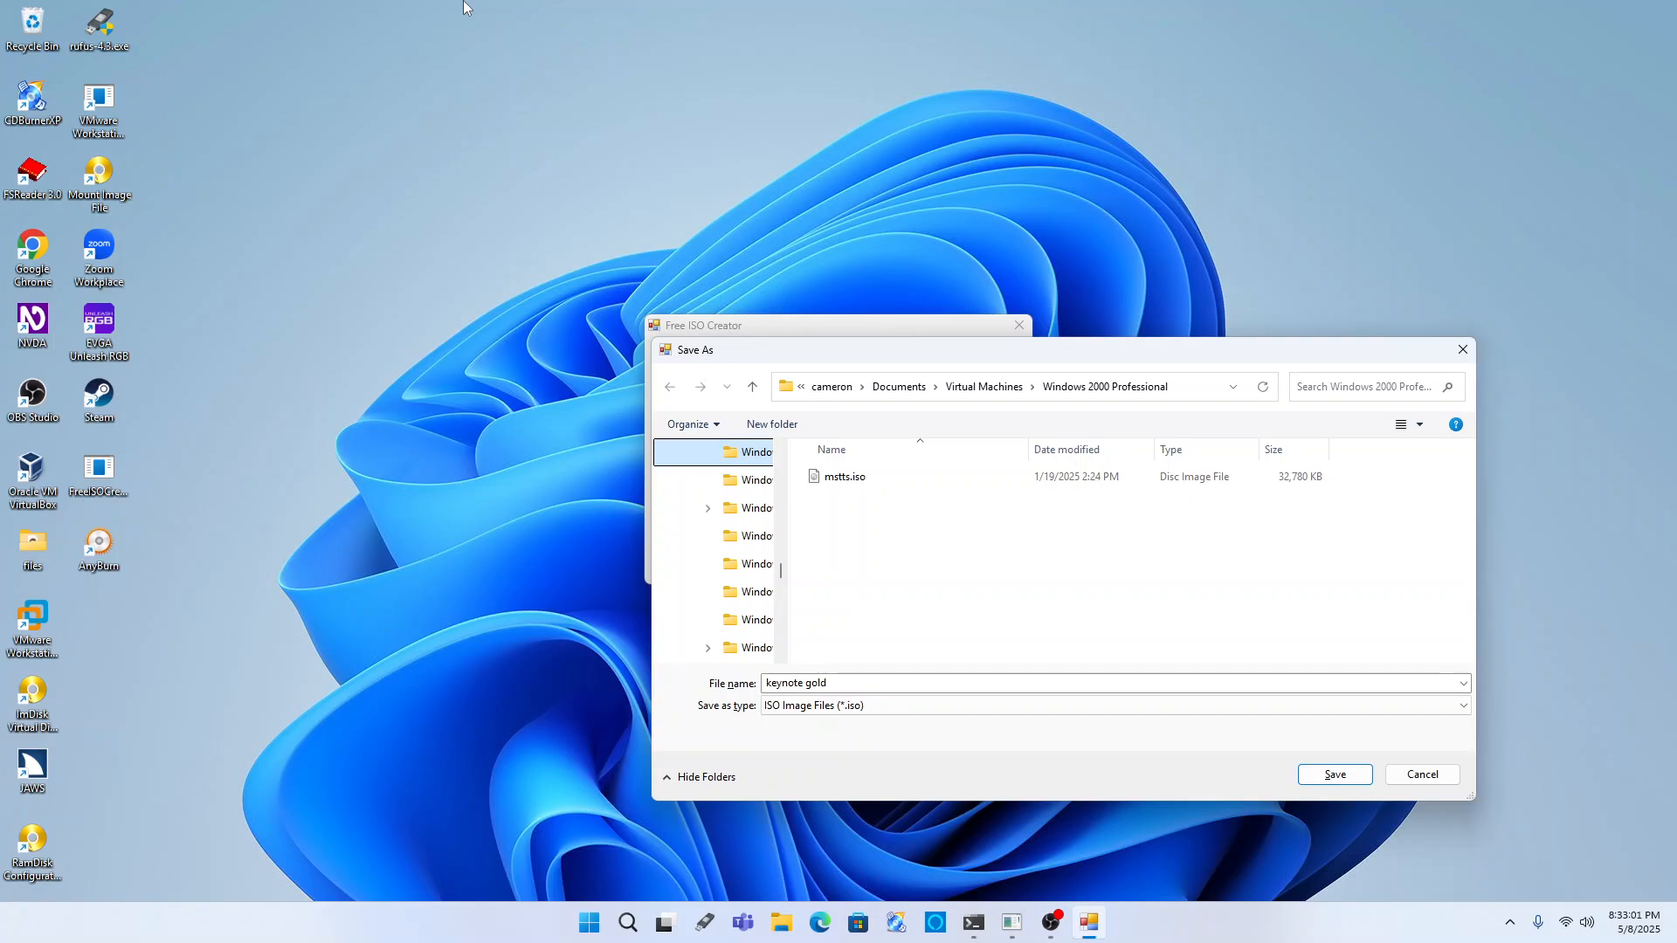
pyautogui.press('Up')
pyautogui.press('Up')
pyautogui.press('Up')
pyautogui.press('Down')
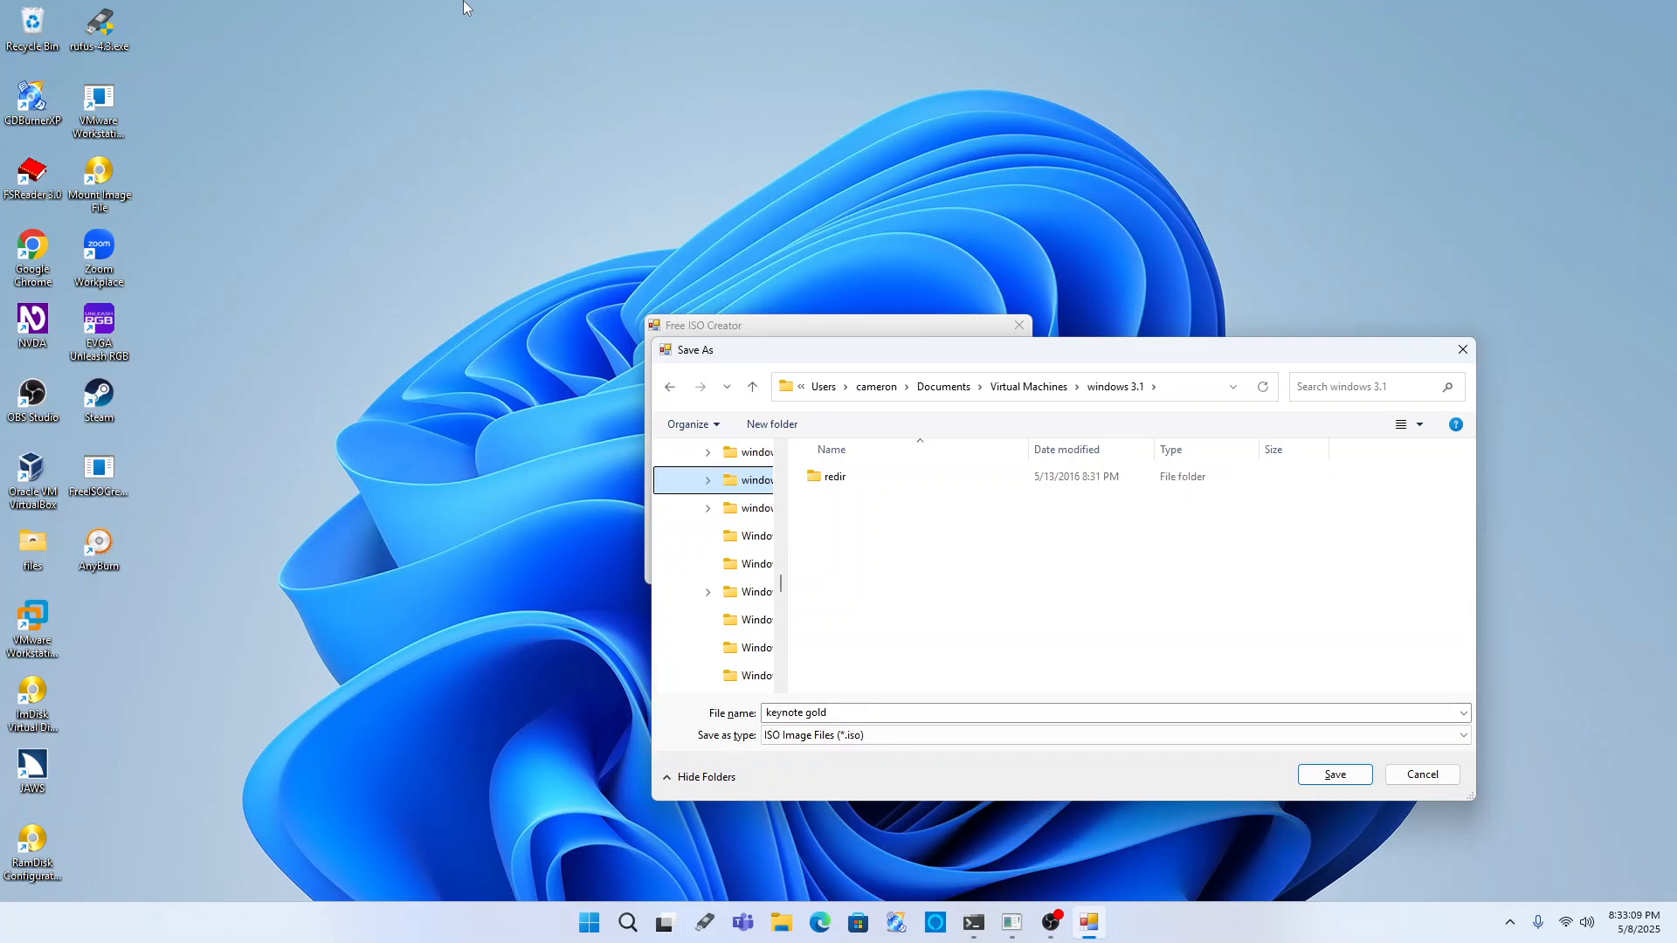
pyautogui.press('Tab')
pyautogui.press('Tab')
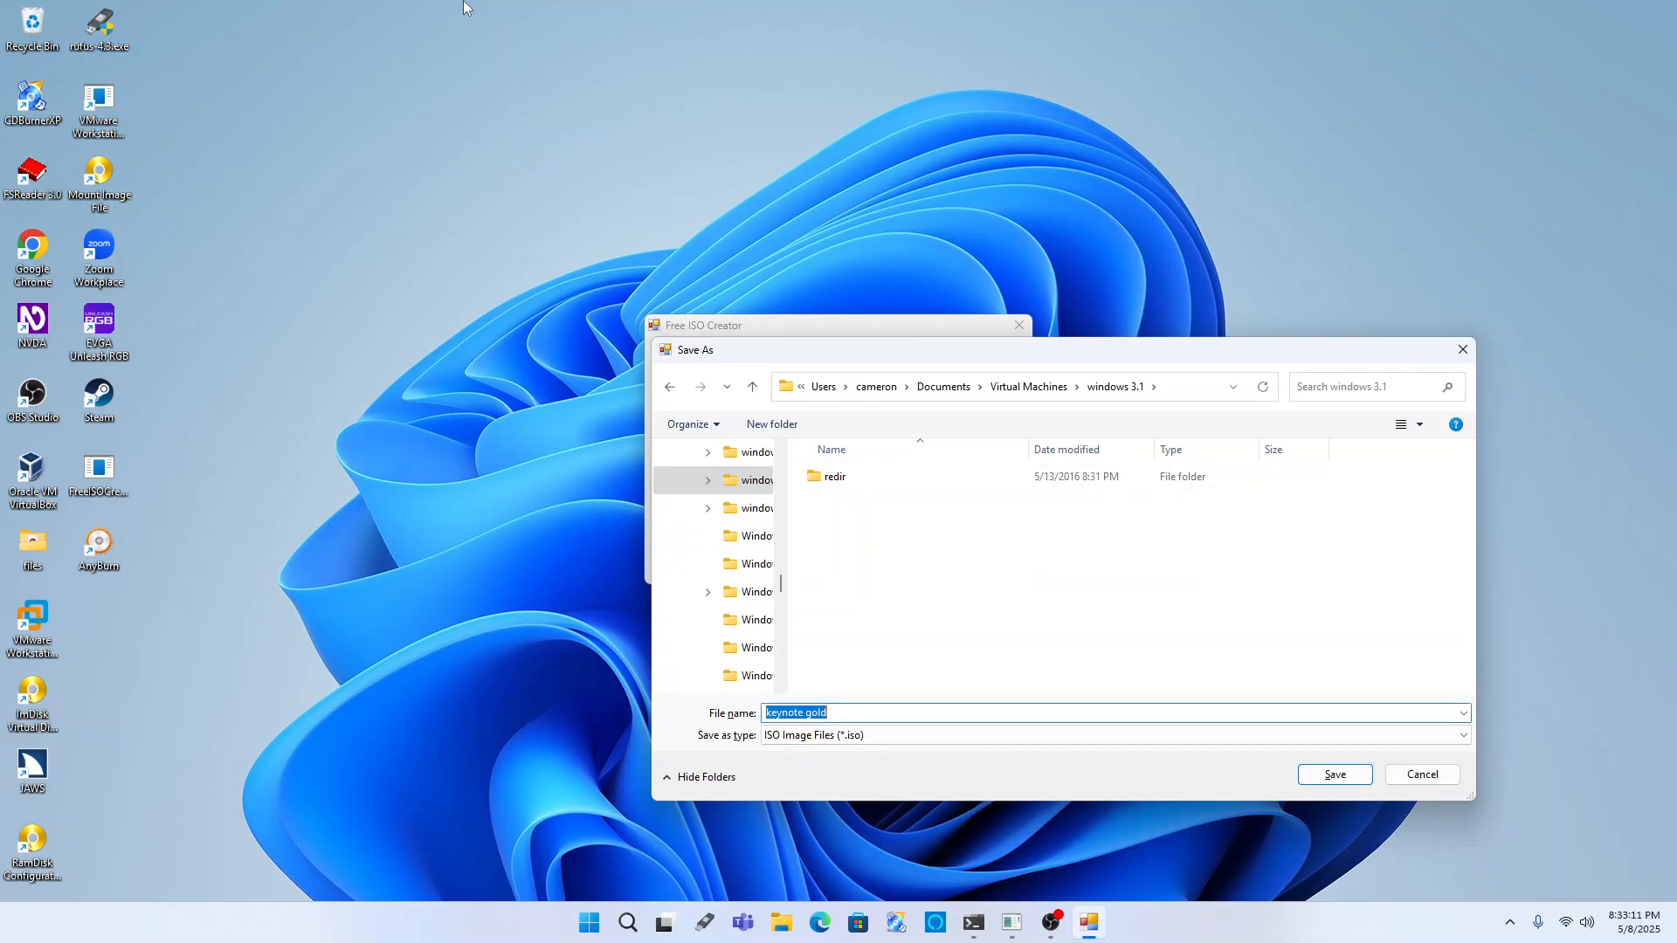
pyautogui.press('Tab')
pyautogui.press('Tab')
pyautogui.press('Tab')
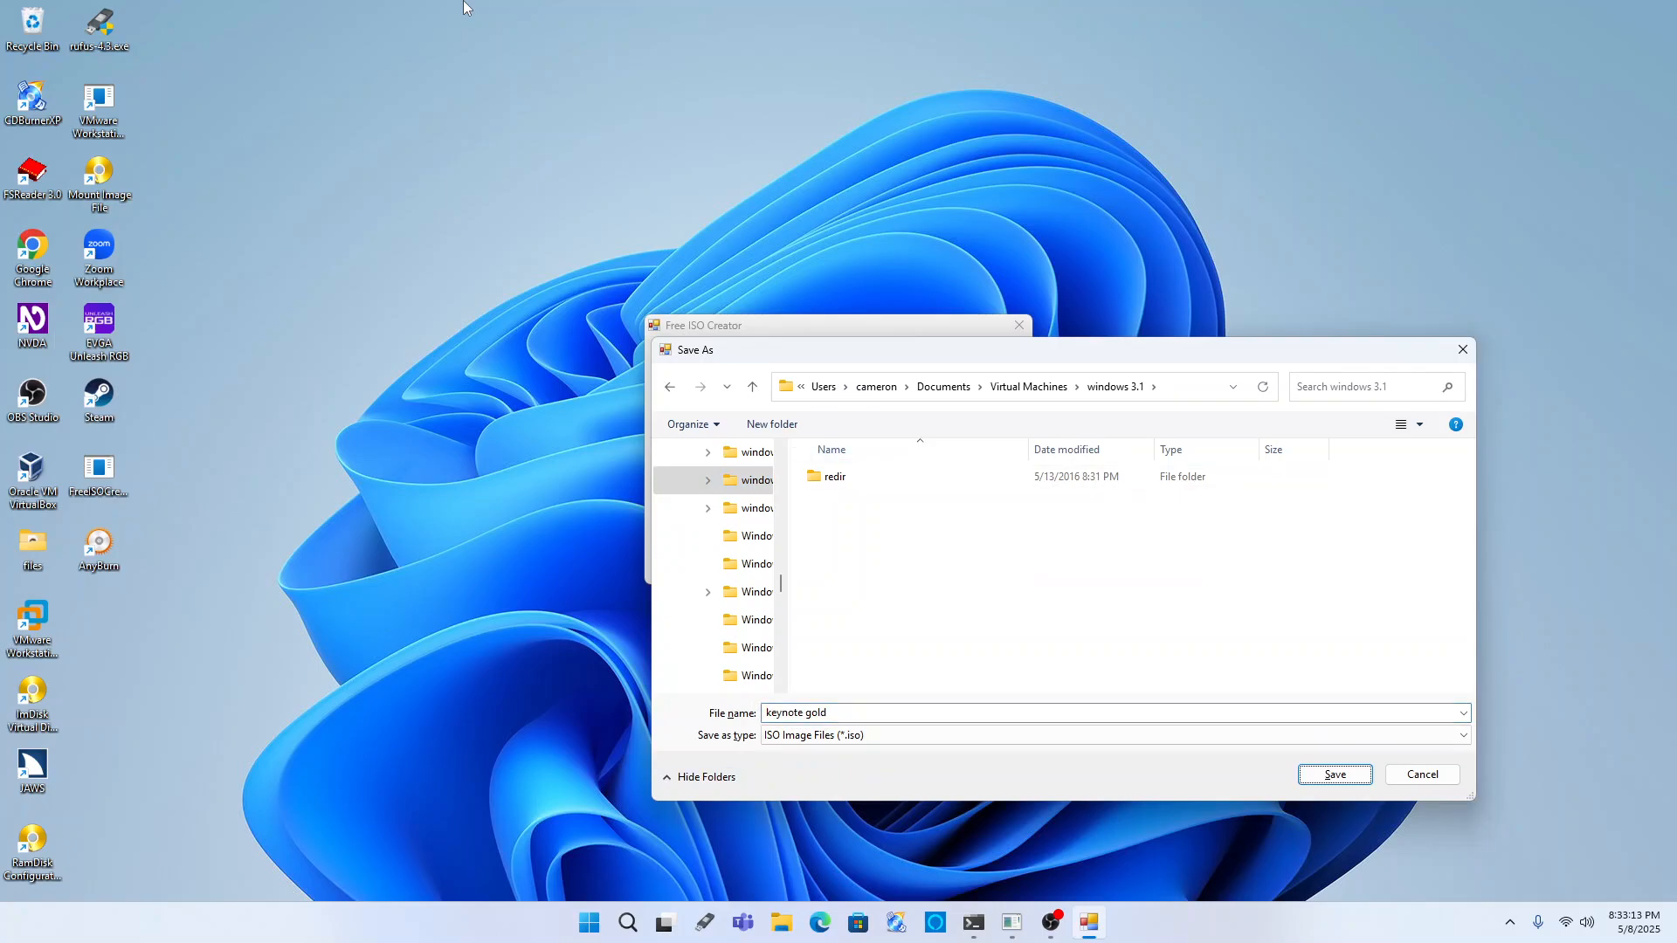
pyautogui.press('Return')
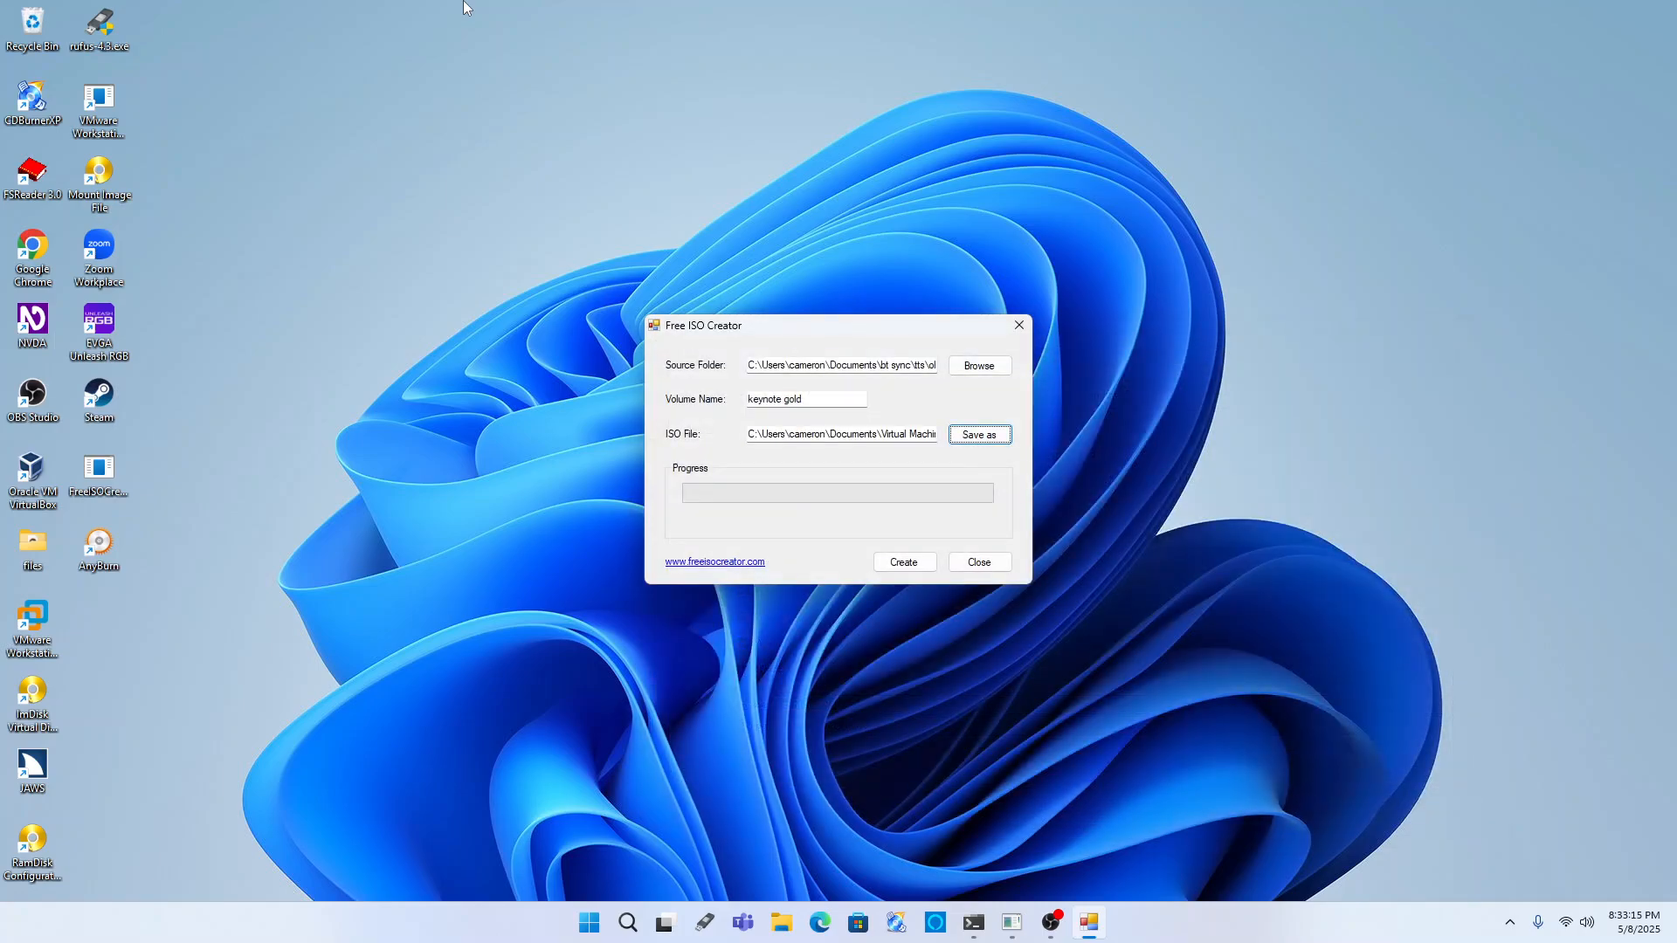
# - Create the ISO image from the keynote gold folder and close Free ISO Creator
pyautogui.press('Tab')
pyautogui.press('Return')
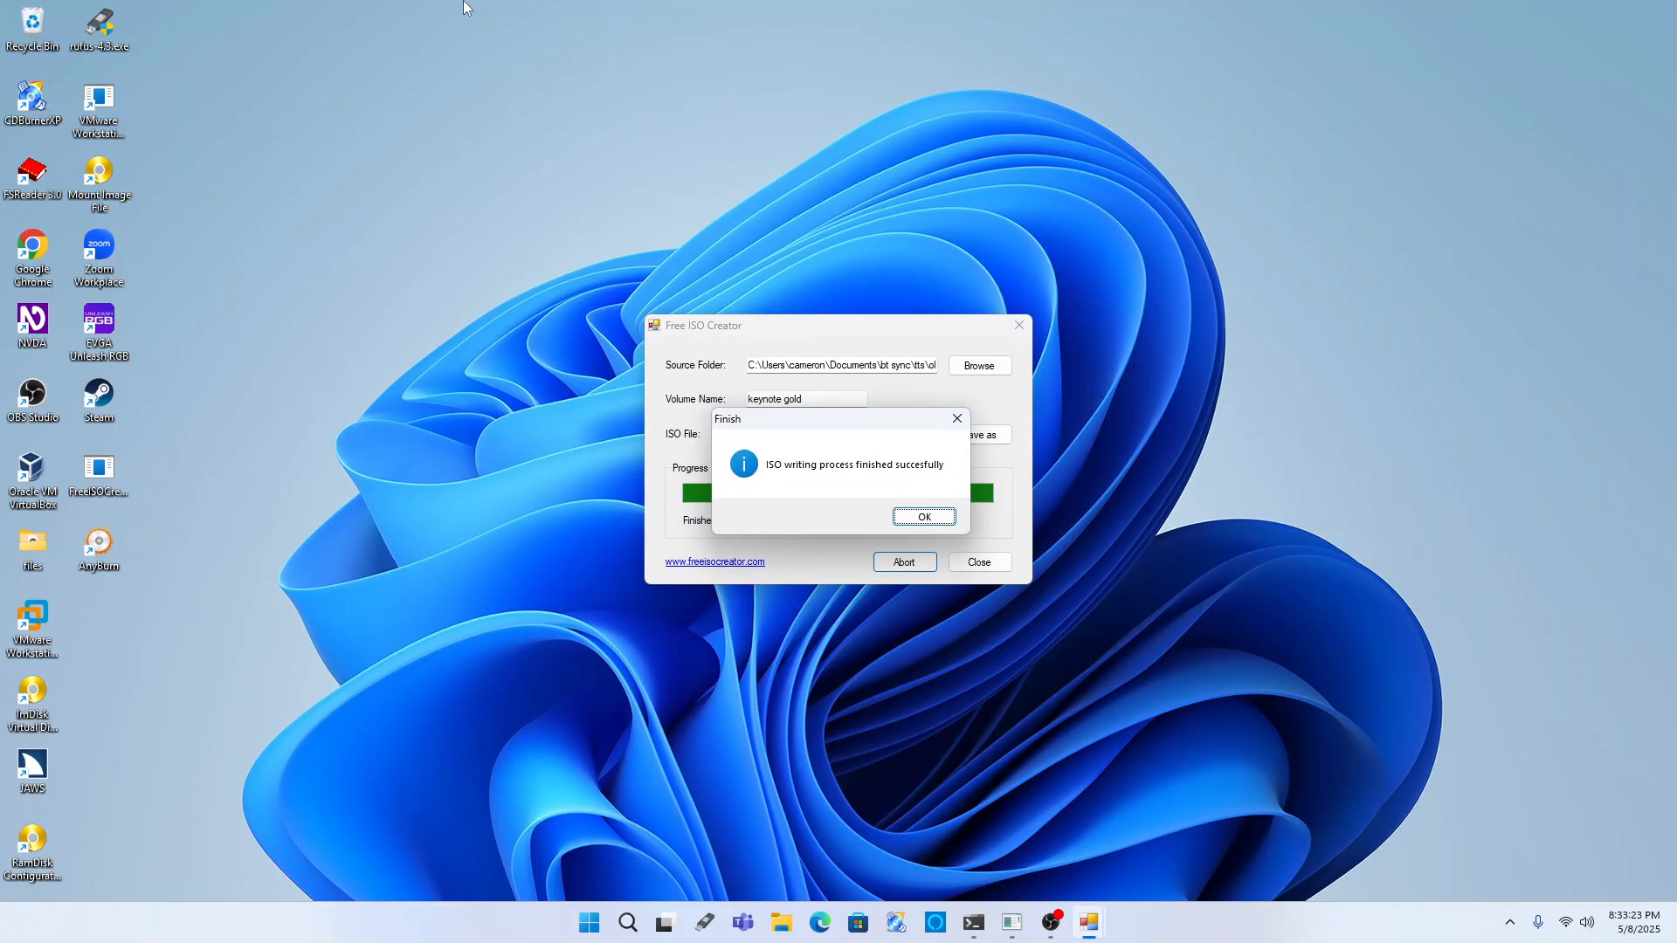
pyautogui.press('Return')
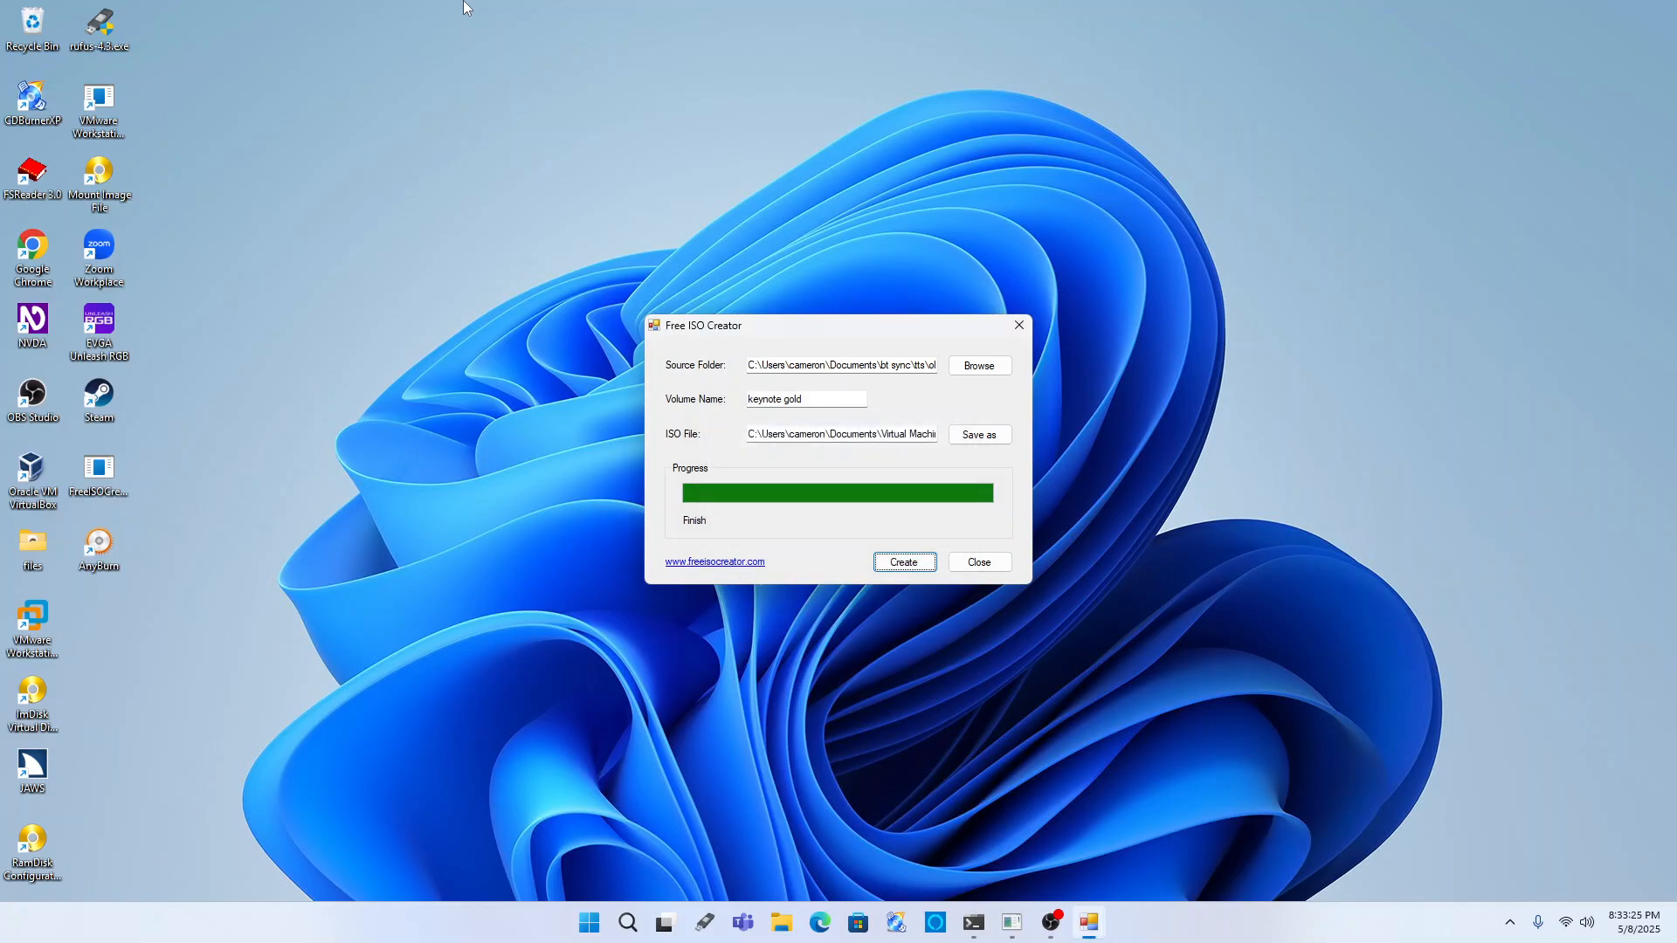
pyautogui.press('Tab')
pyautogui.press('Return')
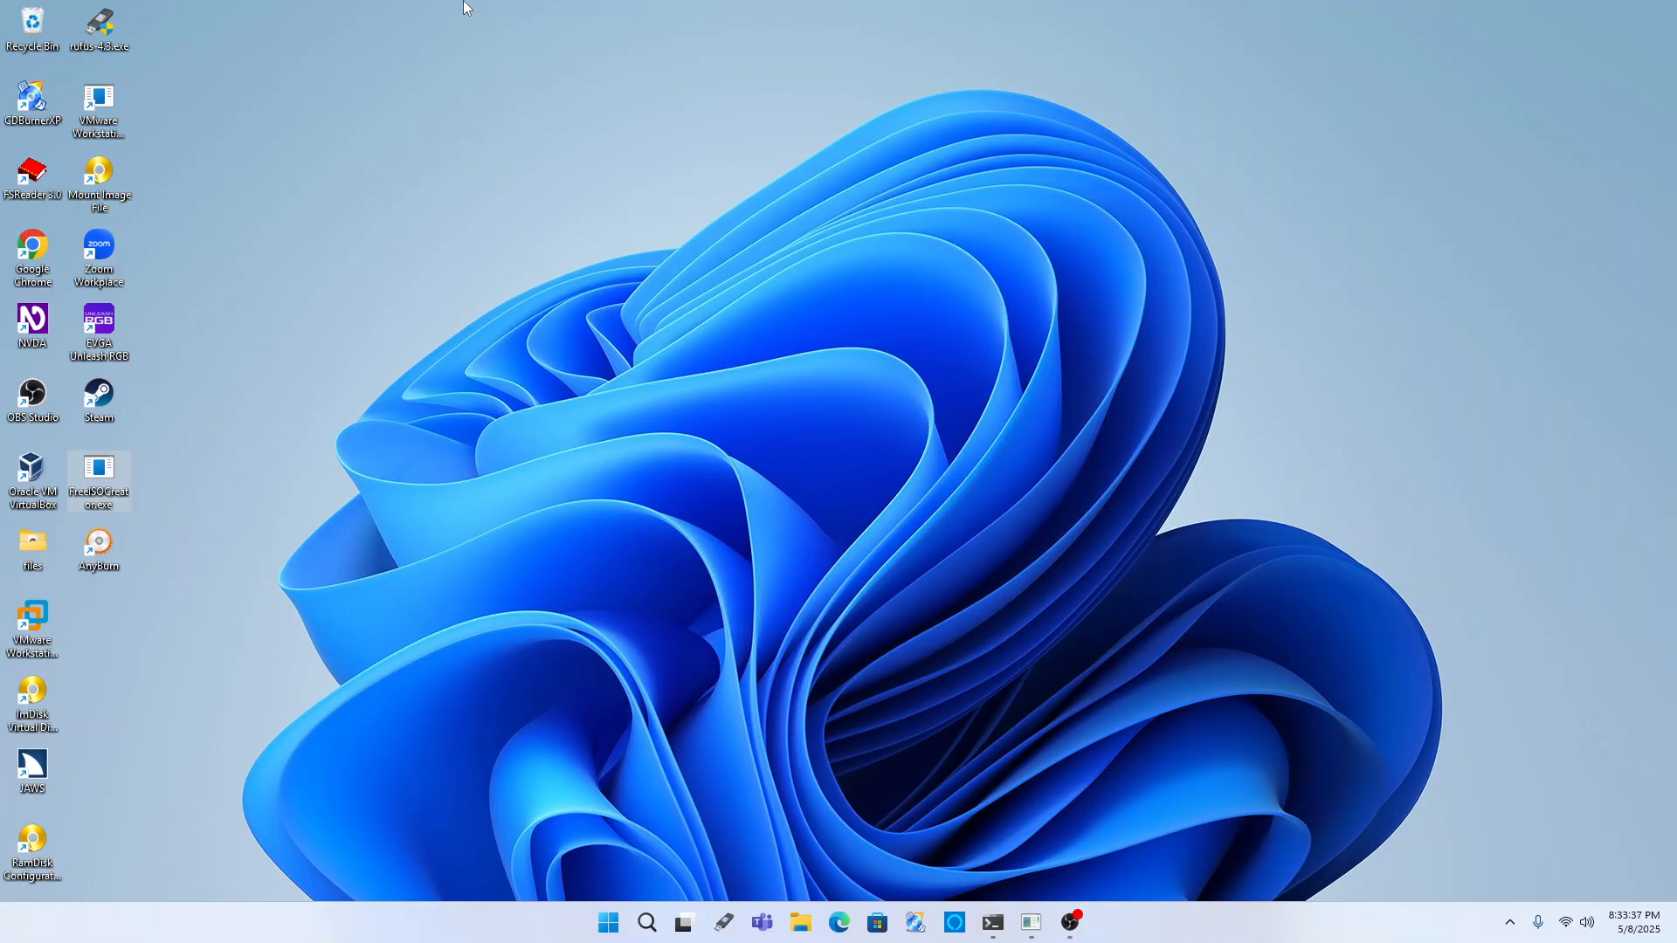
pyautogui.press('Return')
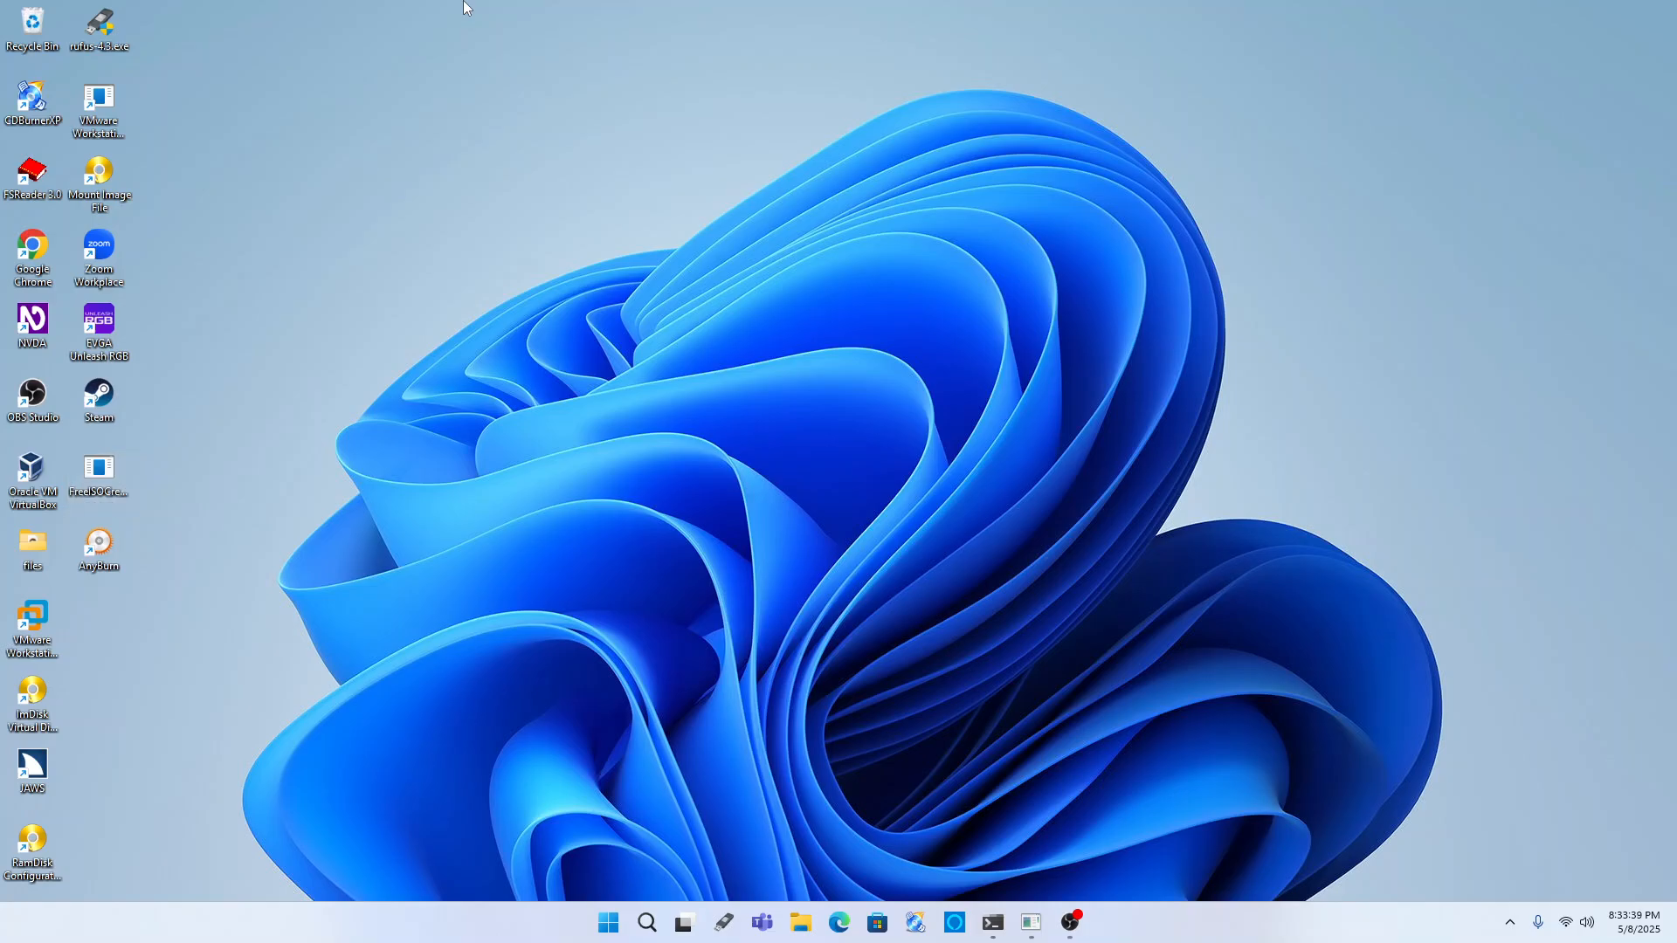
pyautogui.hotkey('alt', 'Tab')
pyautogui.hotkey('alt', 'Tab')
pyautogui.hotkey('alt', 'Tab')
pyautogui.hotkey('alt', 'Tab')
pyautogui.hotkey('alt', 'Tab')
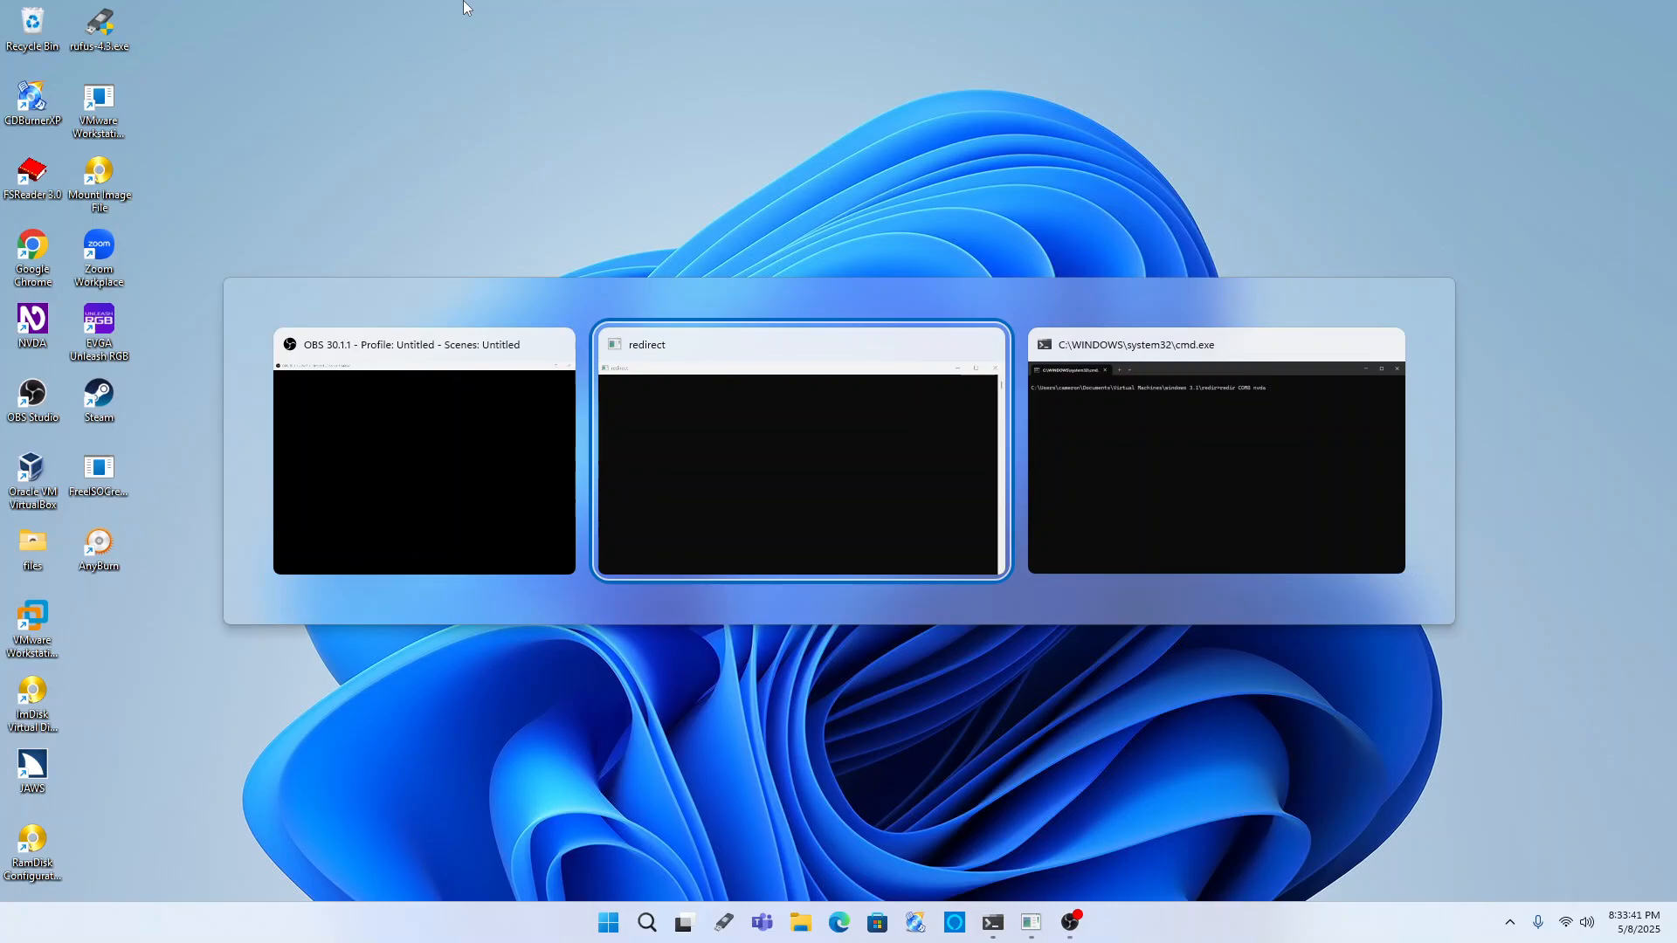
pyautogui.hotkey('alt', 'Tab')
pyautogui.hotkey('alt', 'Tab')
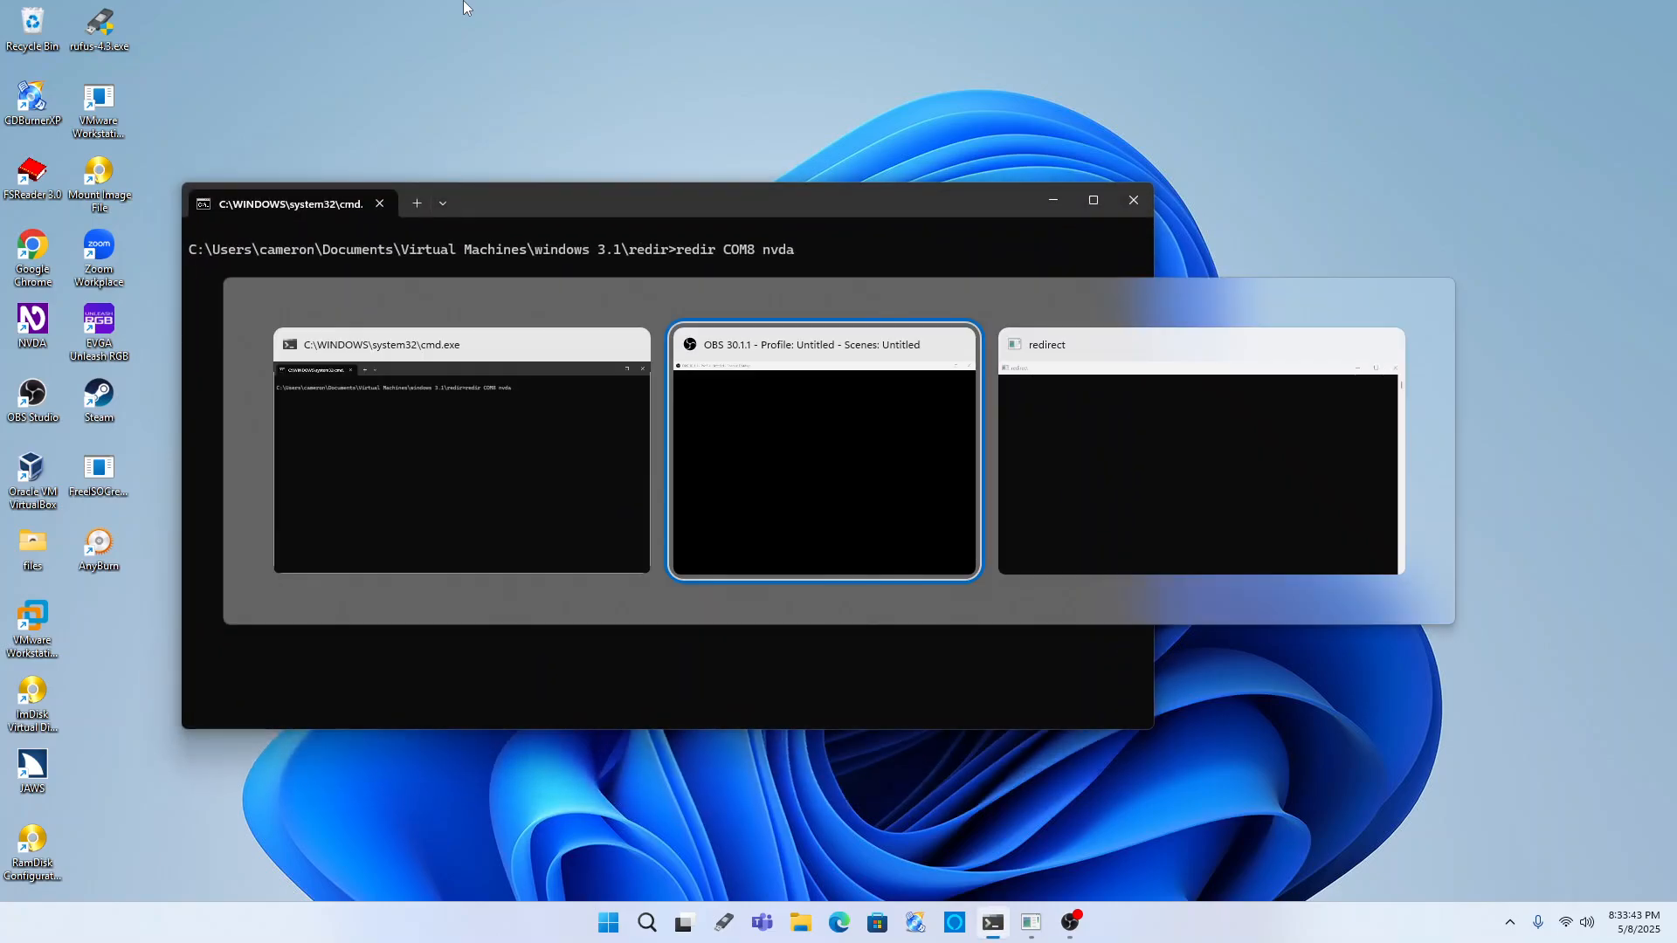
pyautogui.hotkey('alt', 'Tab')
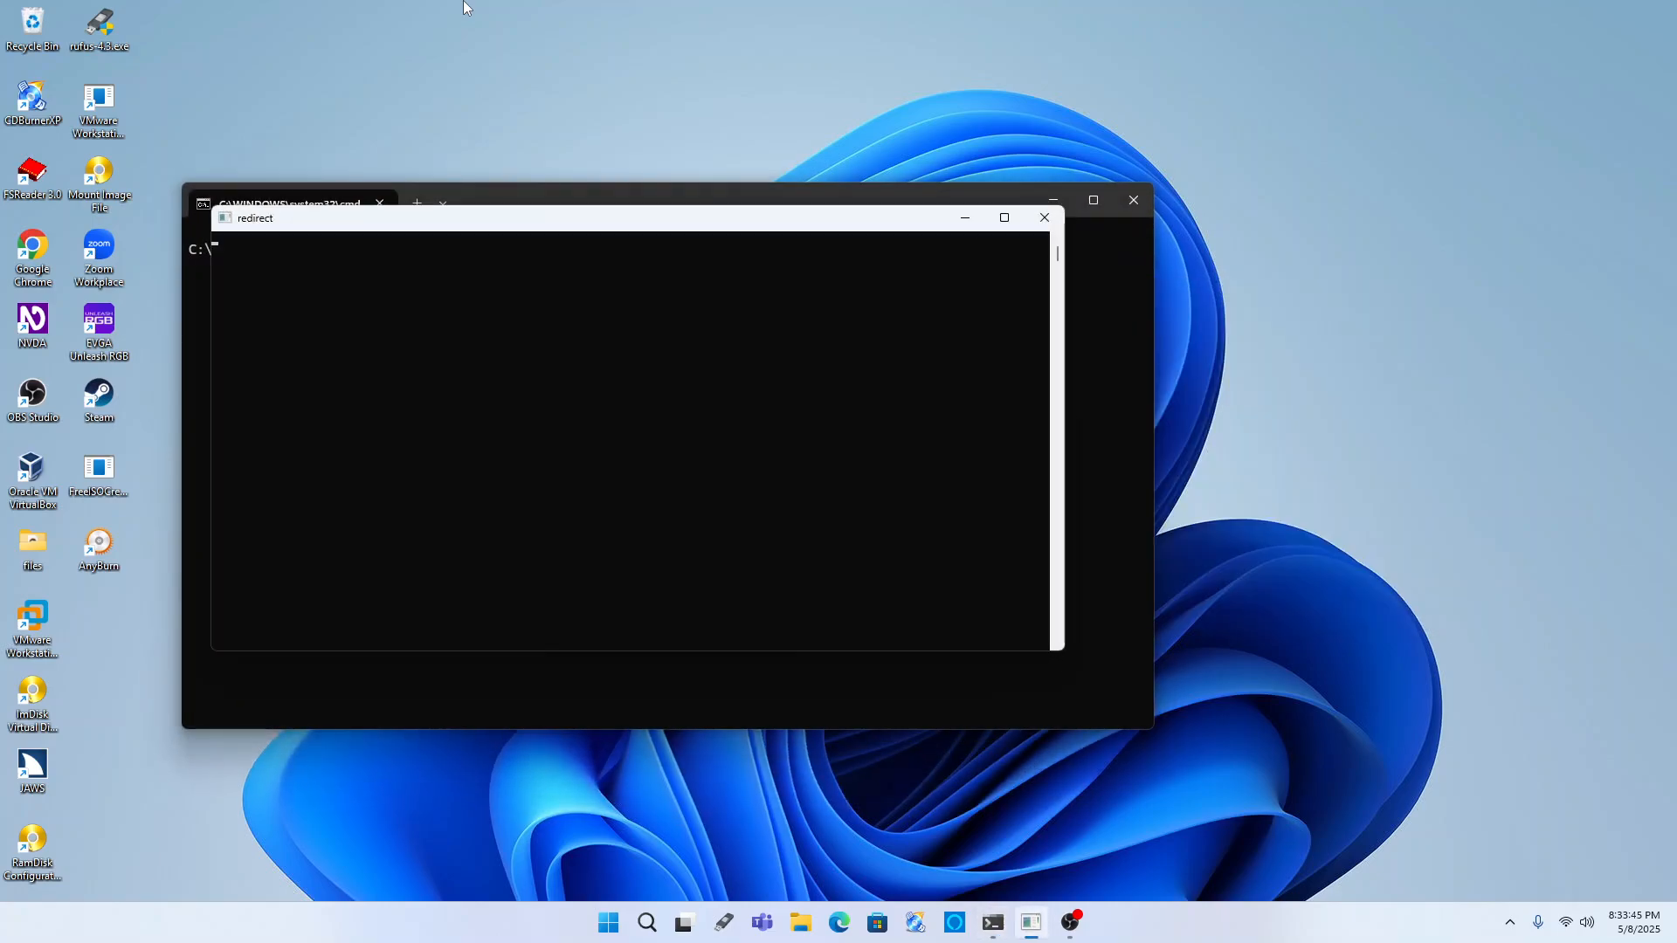
# - Launch VMware Workstation 17 Player and start the Windows 3.1 virtual machine in full-screen mode
pyautogui.press('super')
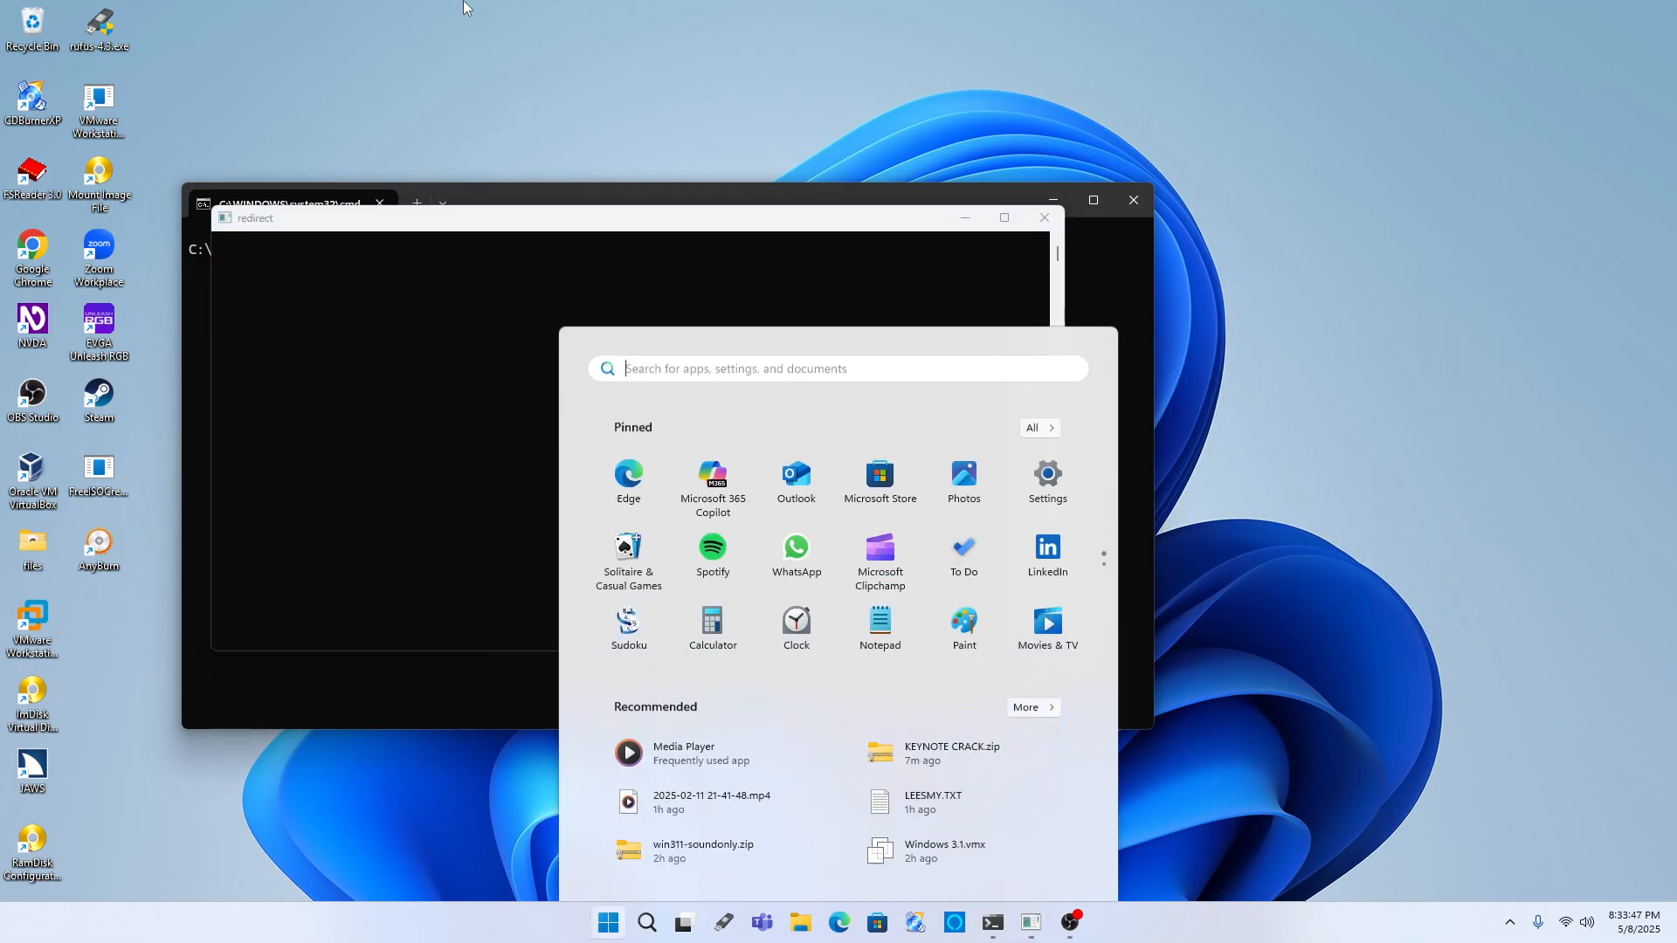
pyautogui.write('v')
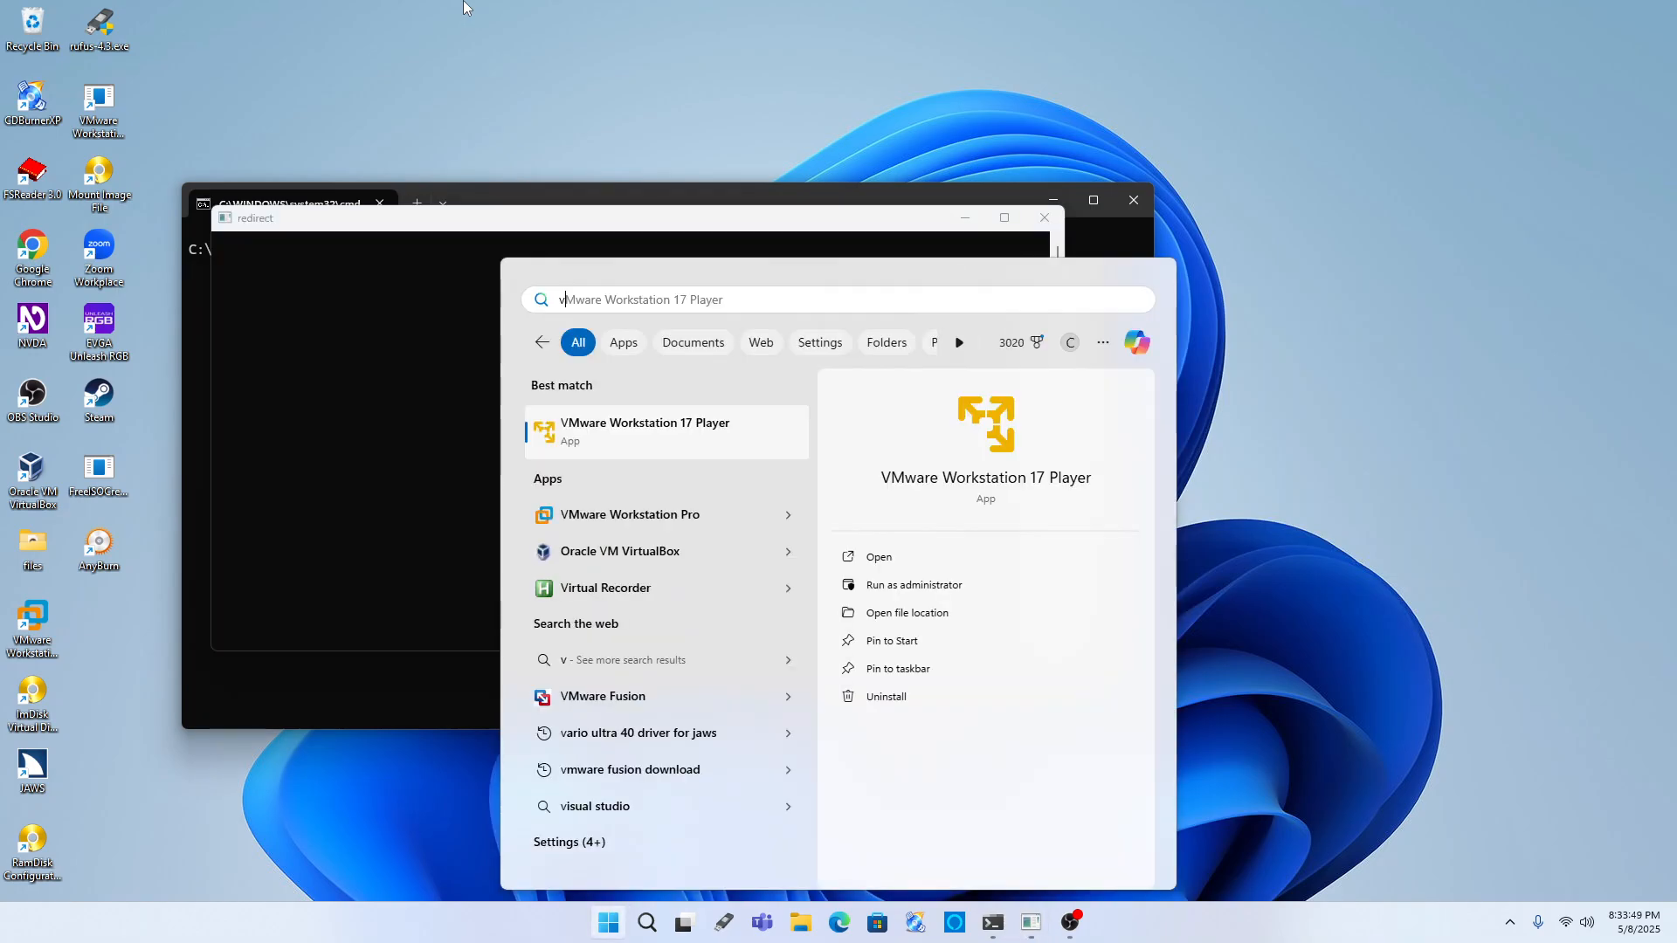
pyautogui.press('Return')
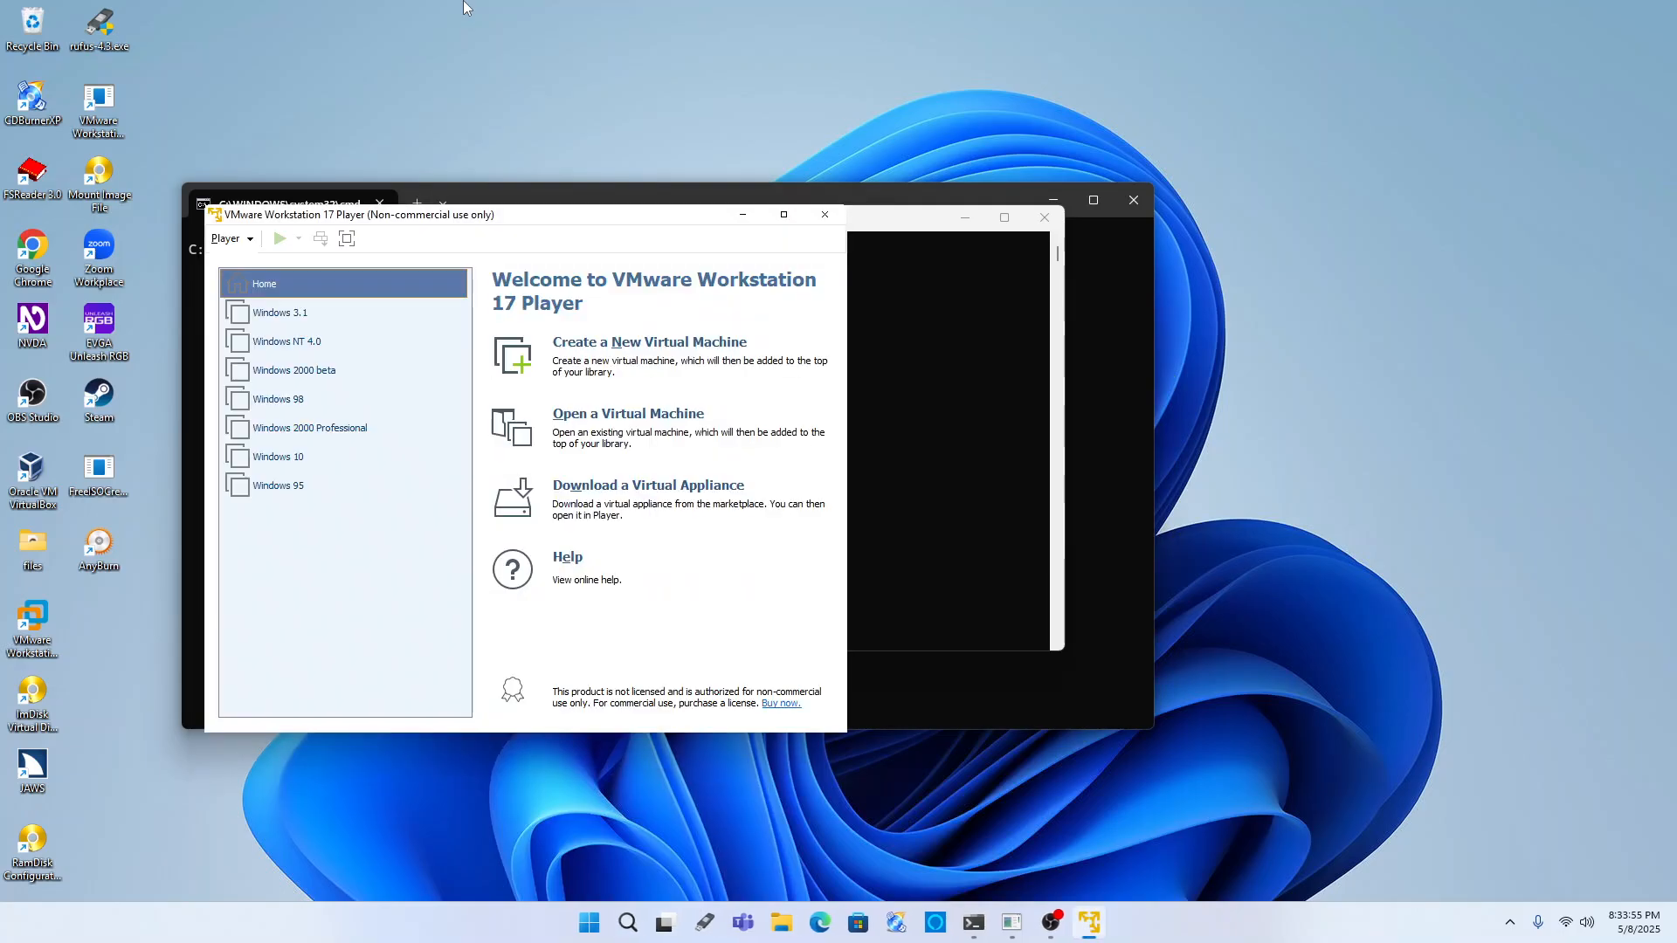
pyautogui.press('Down')
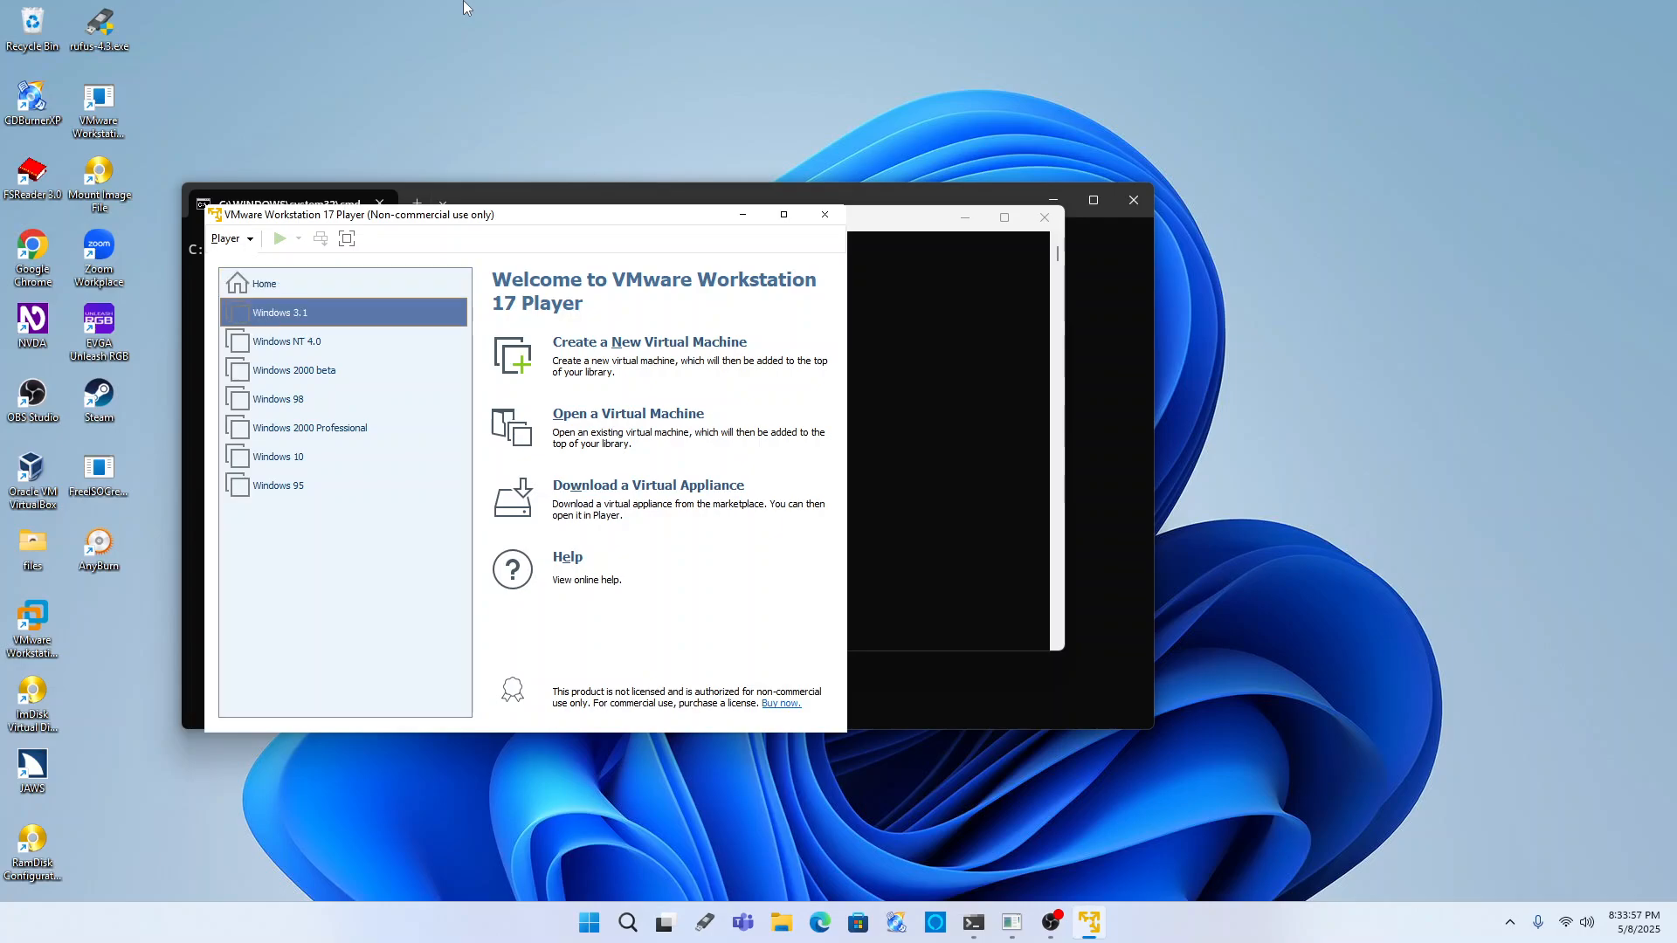
pyautogui.press('Return')
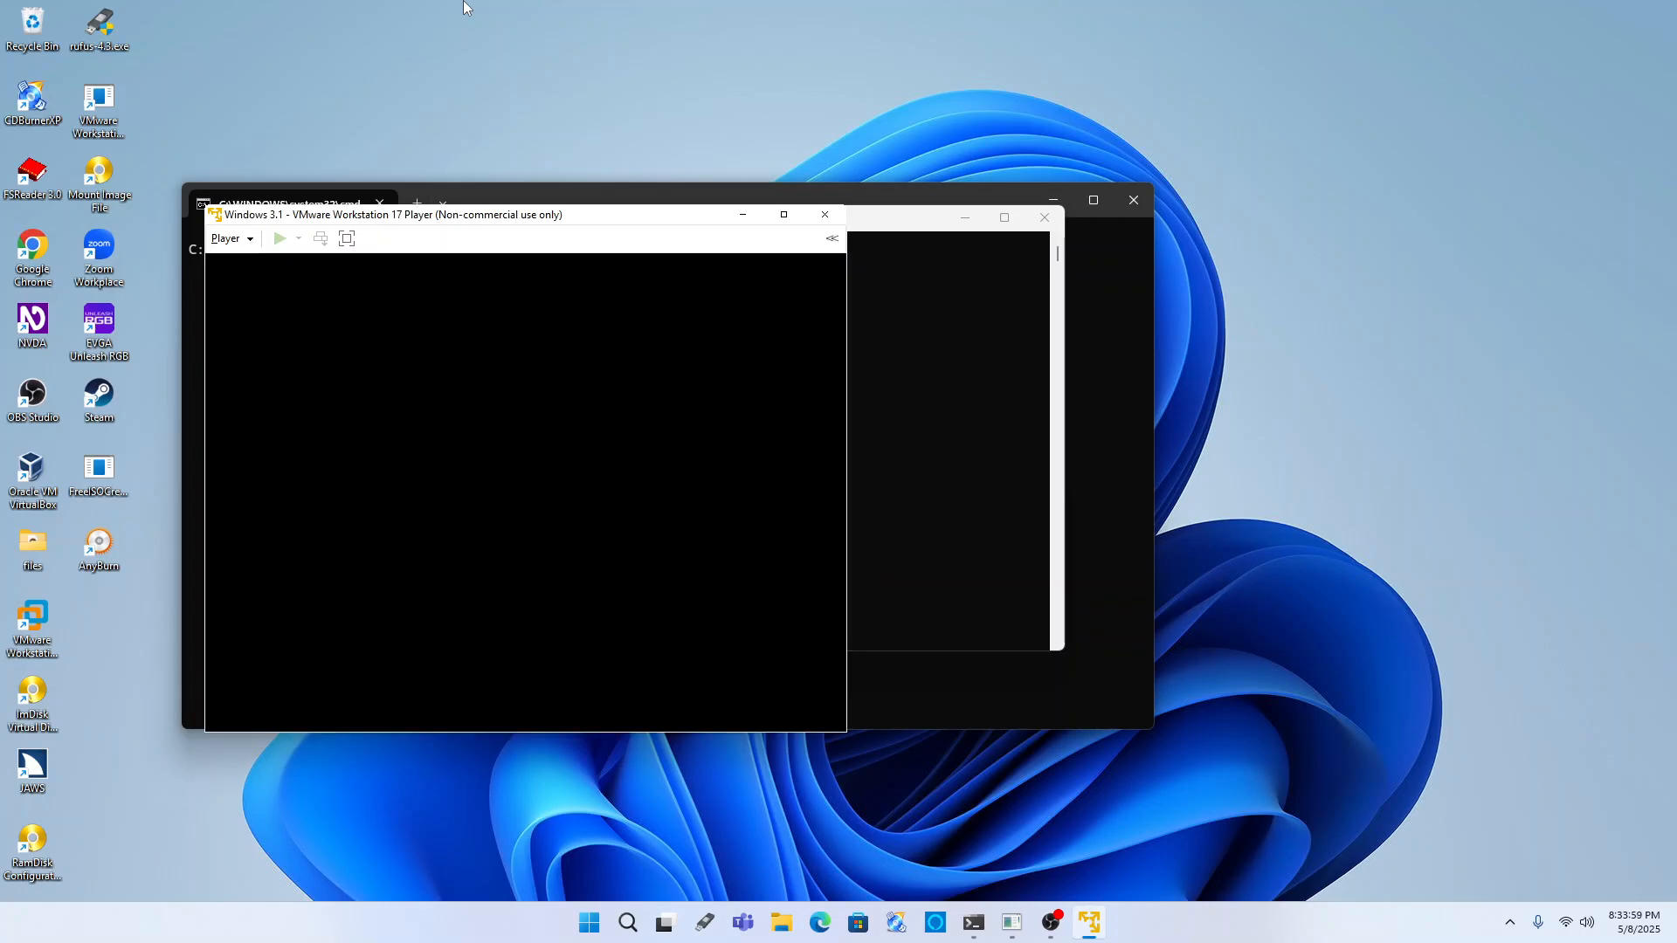
pyautogui.hotkey('ctrl', 'alt', 'Return')
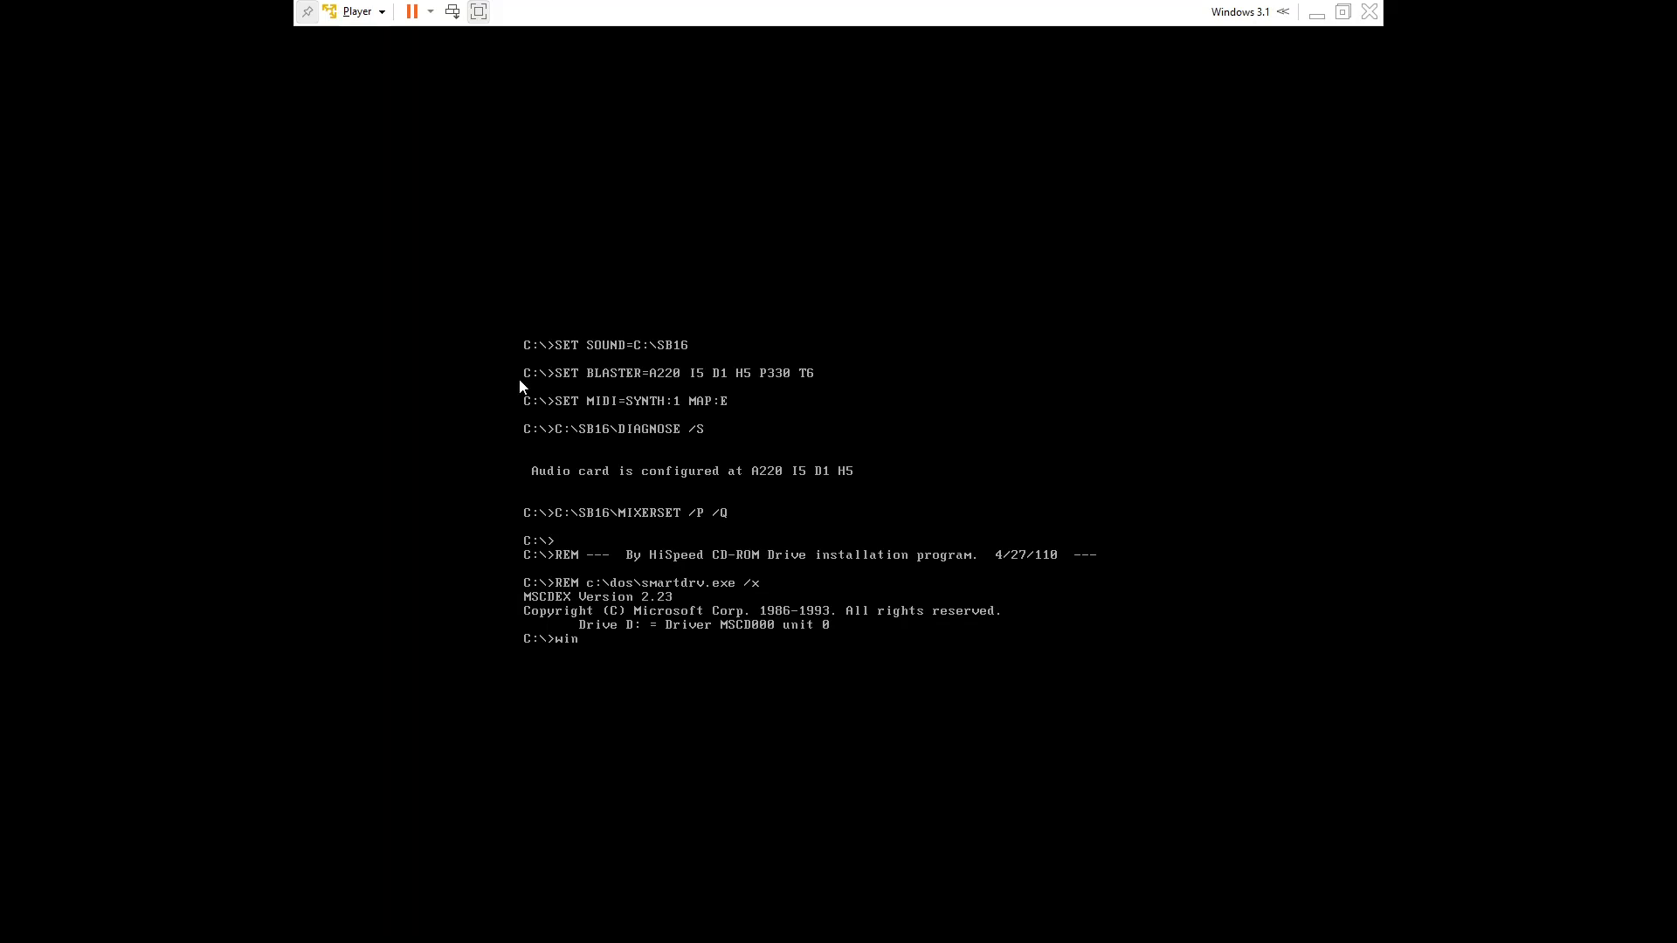
# - Start Windows from the DOS prompt with the win command and open the Main program group
pyautogui.press('Return')
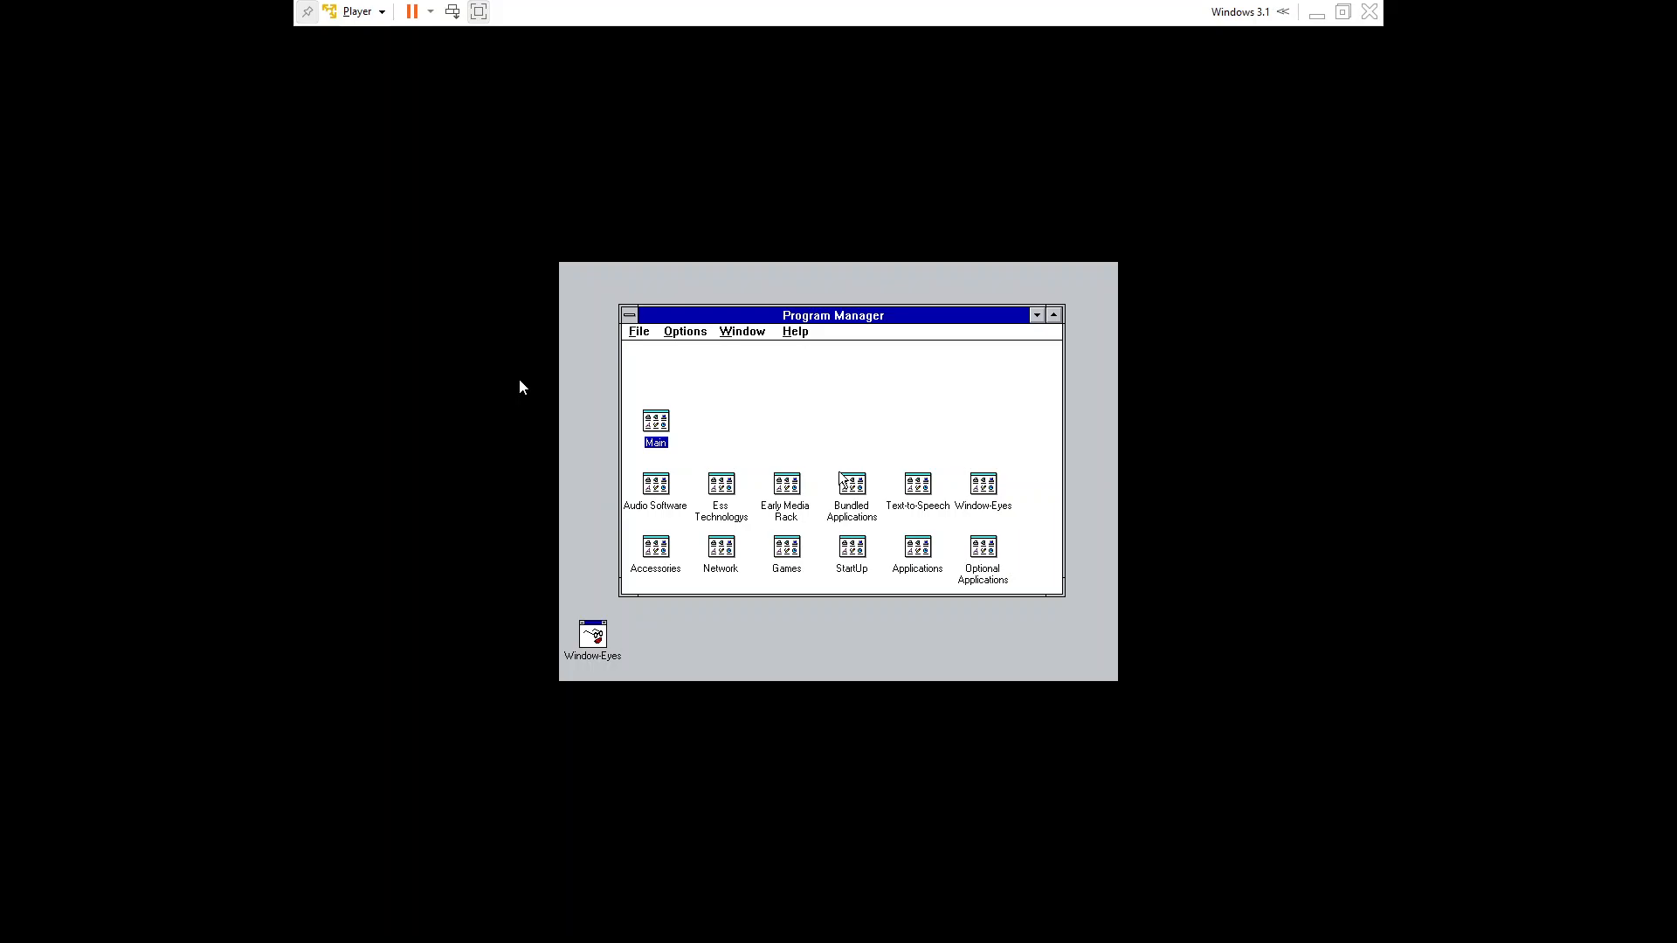
pyautogui.hotkey('ctrl', 'Tab')
pyautogui.hotkey('ctrl', 'shift', 'Tab')
pyautogui.press('Return')
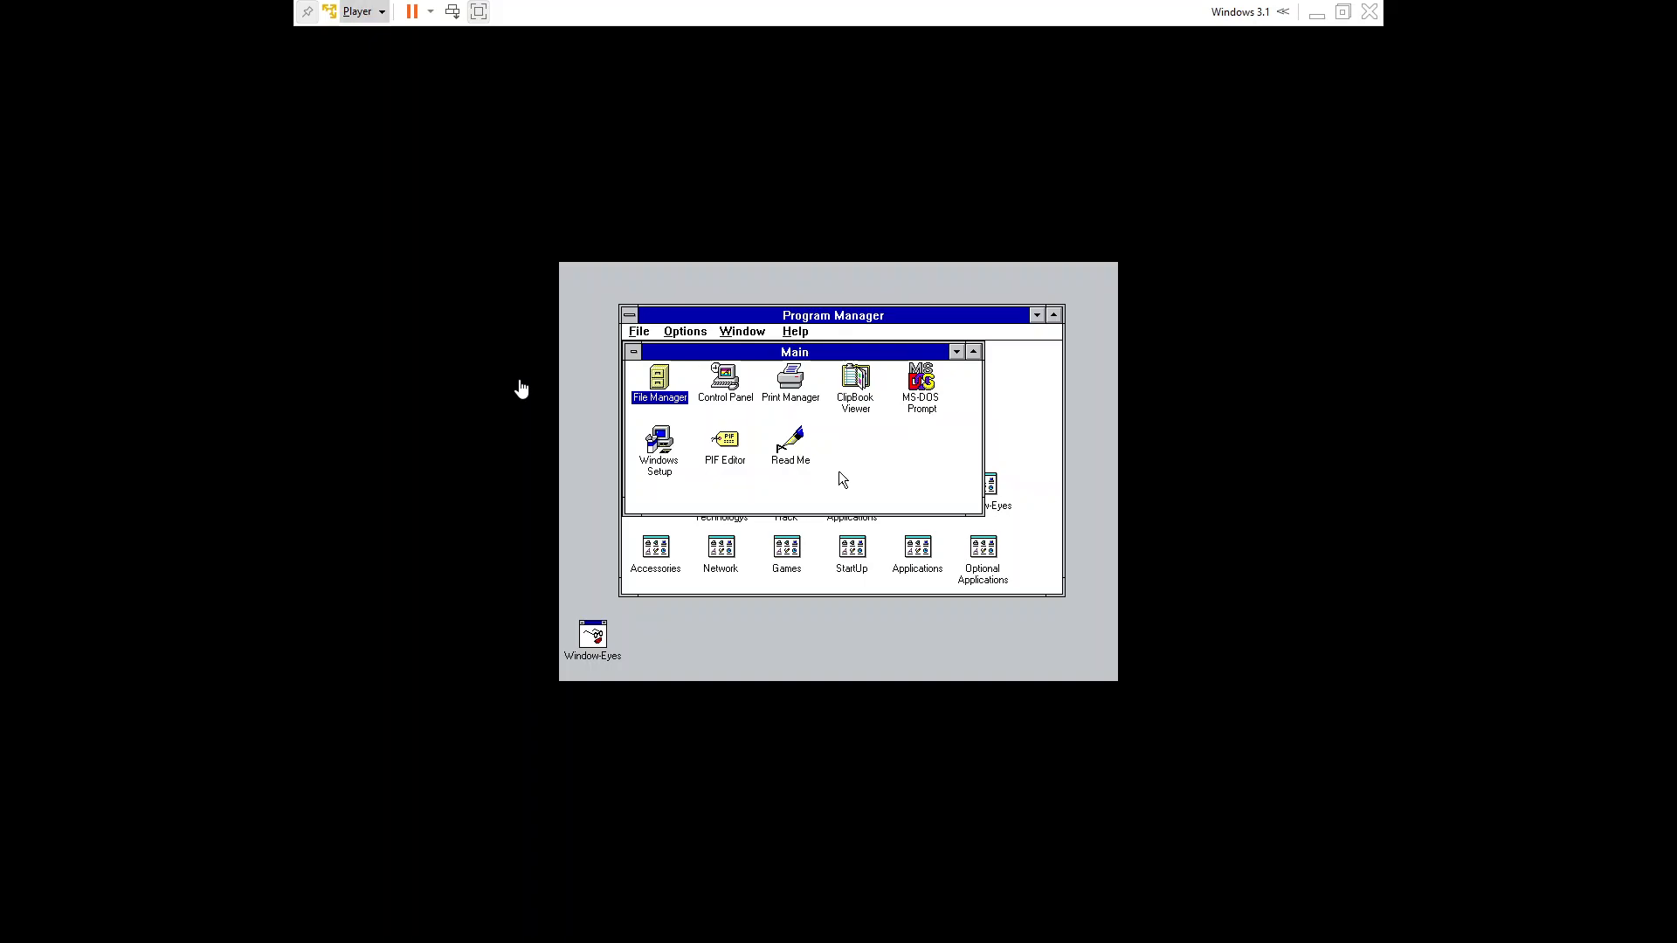
pyautogui.press('Down')
pyautogui.press('Down')
pyautogui.press('Down')
pyautogui.press('Up')
pyautogui.press('Up')
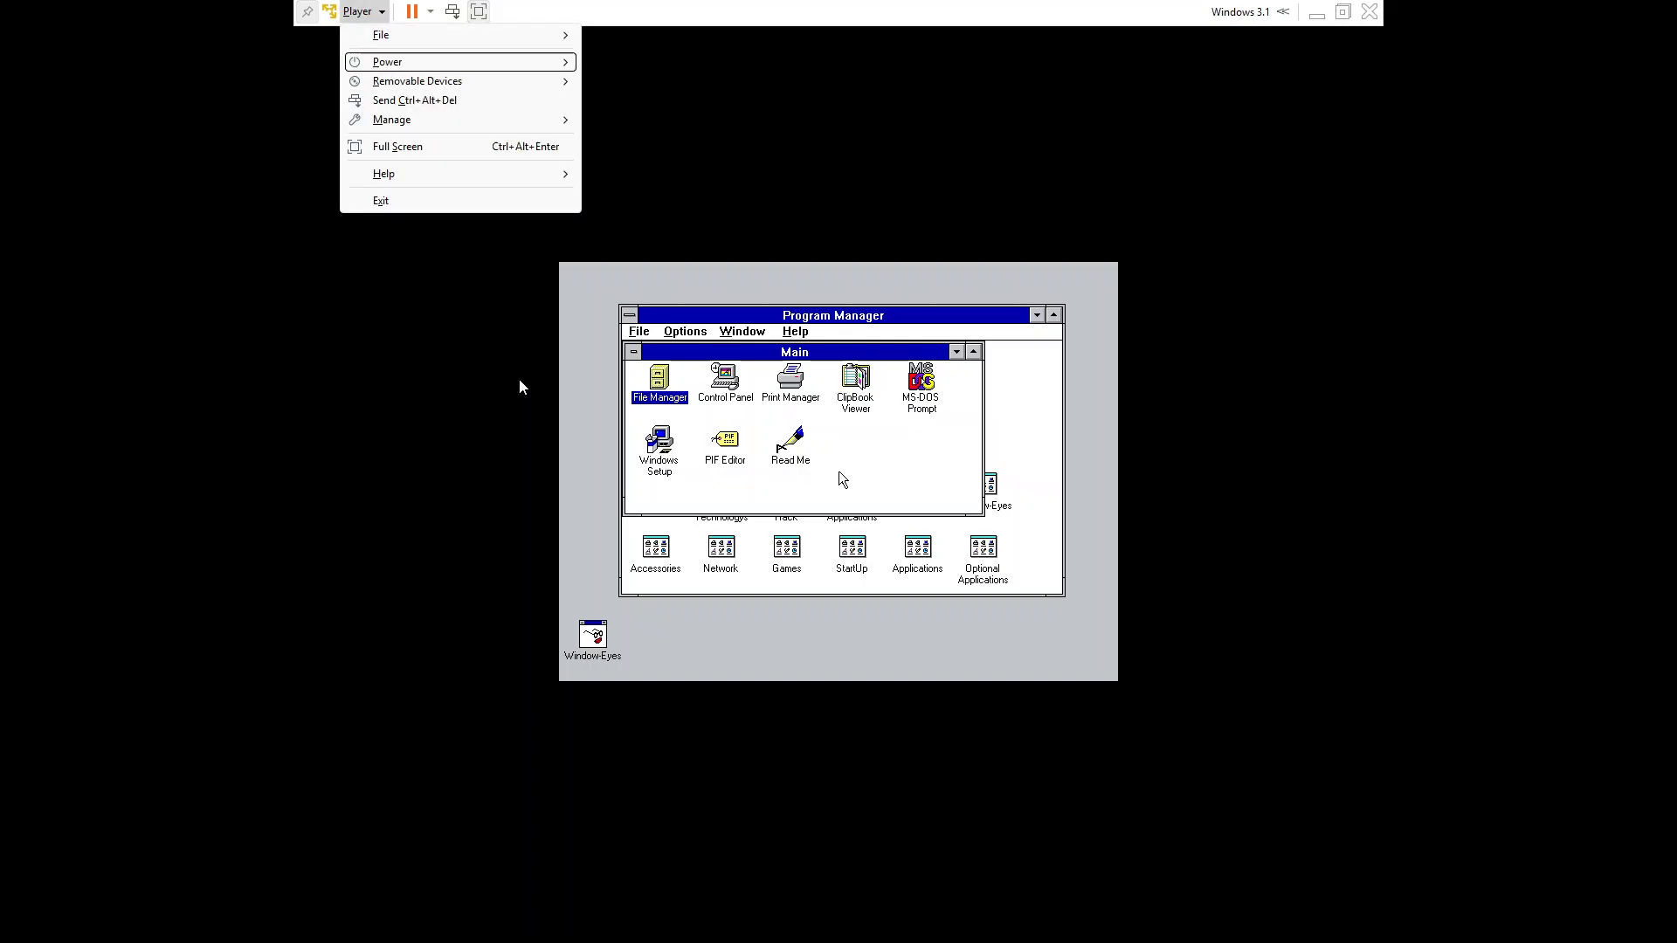
pyautogui.press('Escape')
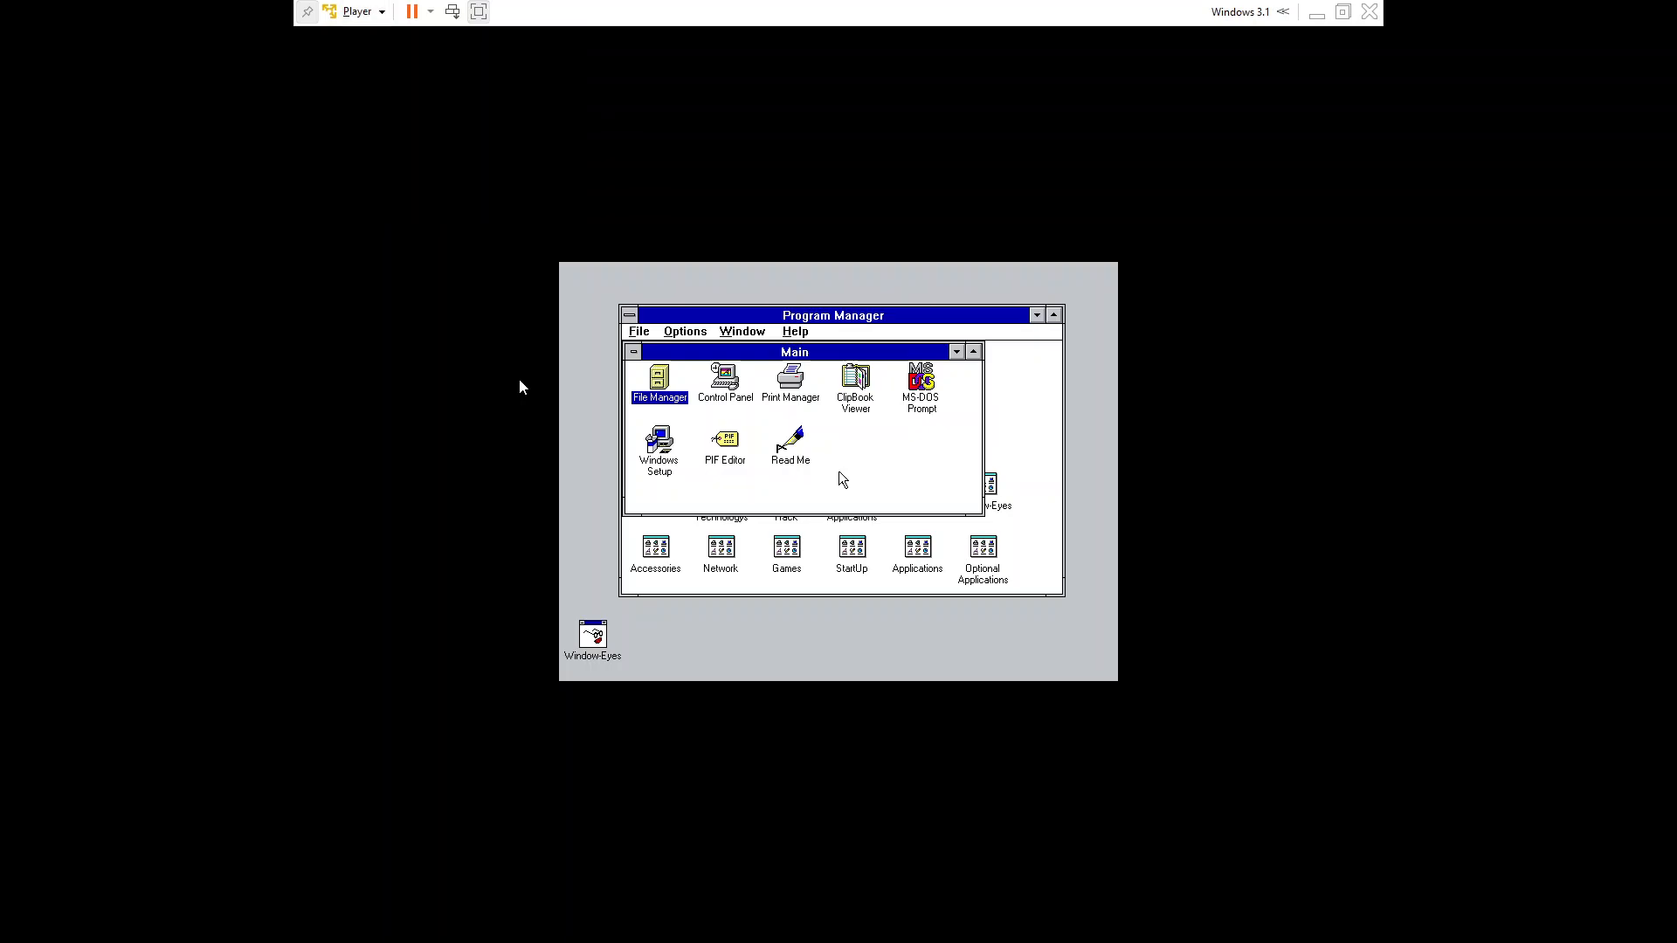
# - Open the virtual machine settings and set the CD/DVD (IDE) drive's device status to Connected
pyautogui.hotkey('ctrl', 'd')
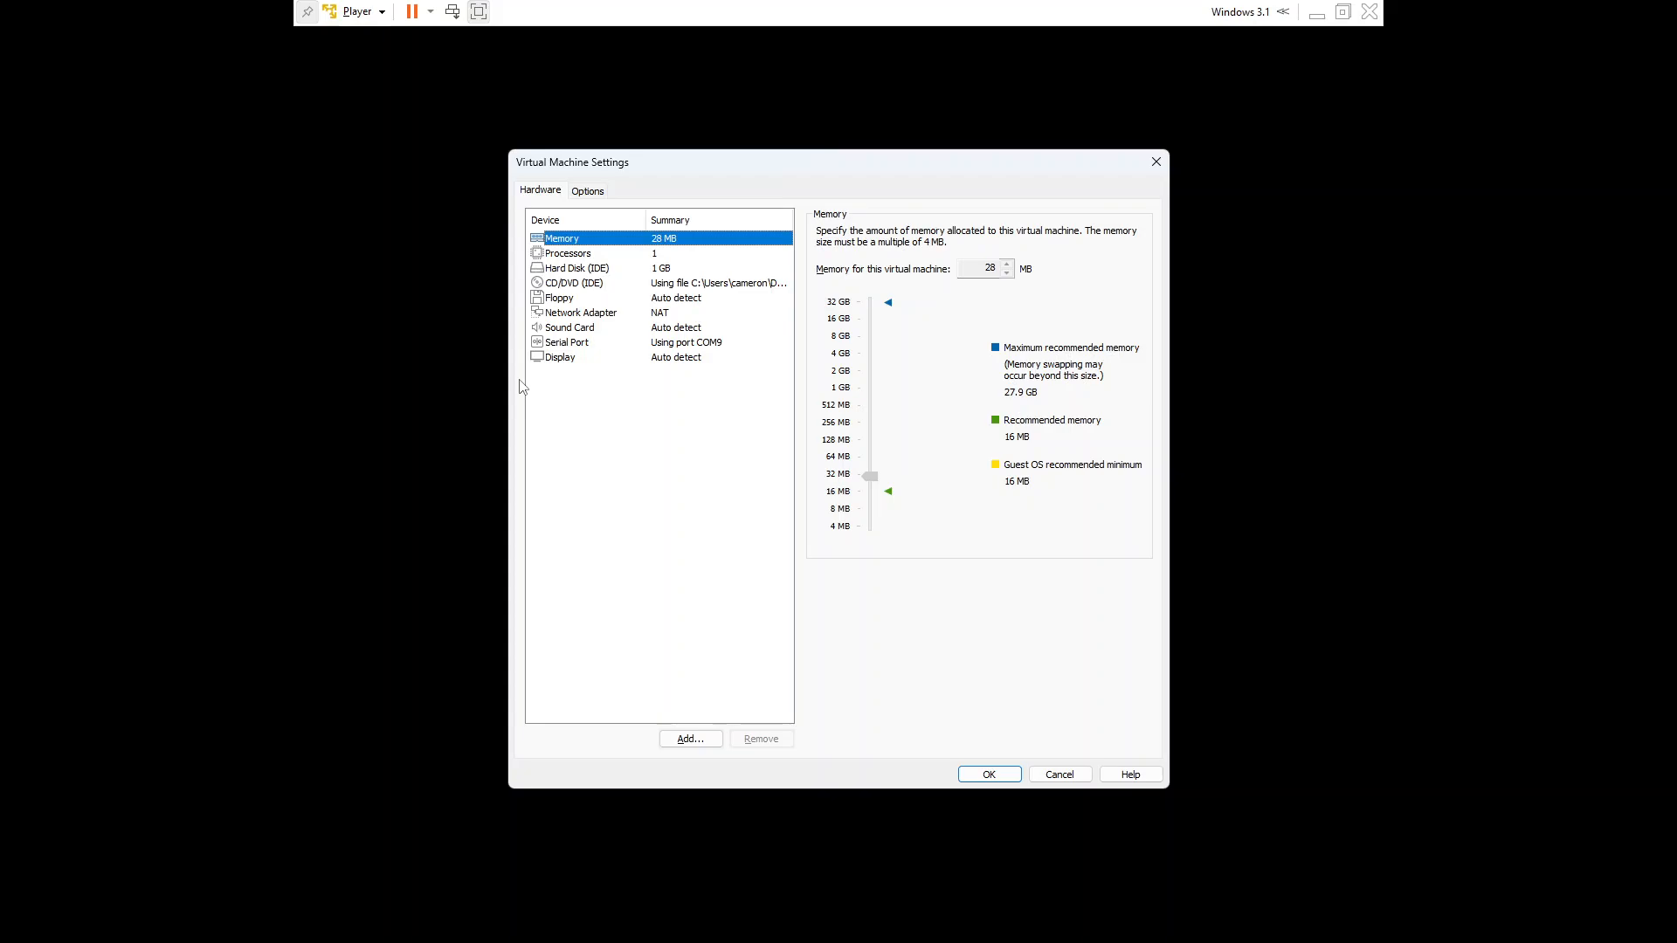
pyautogui.press('Down')
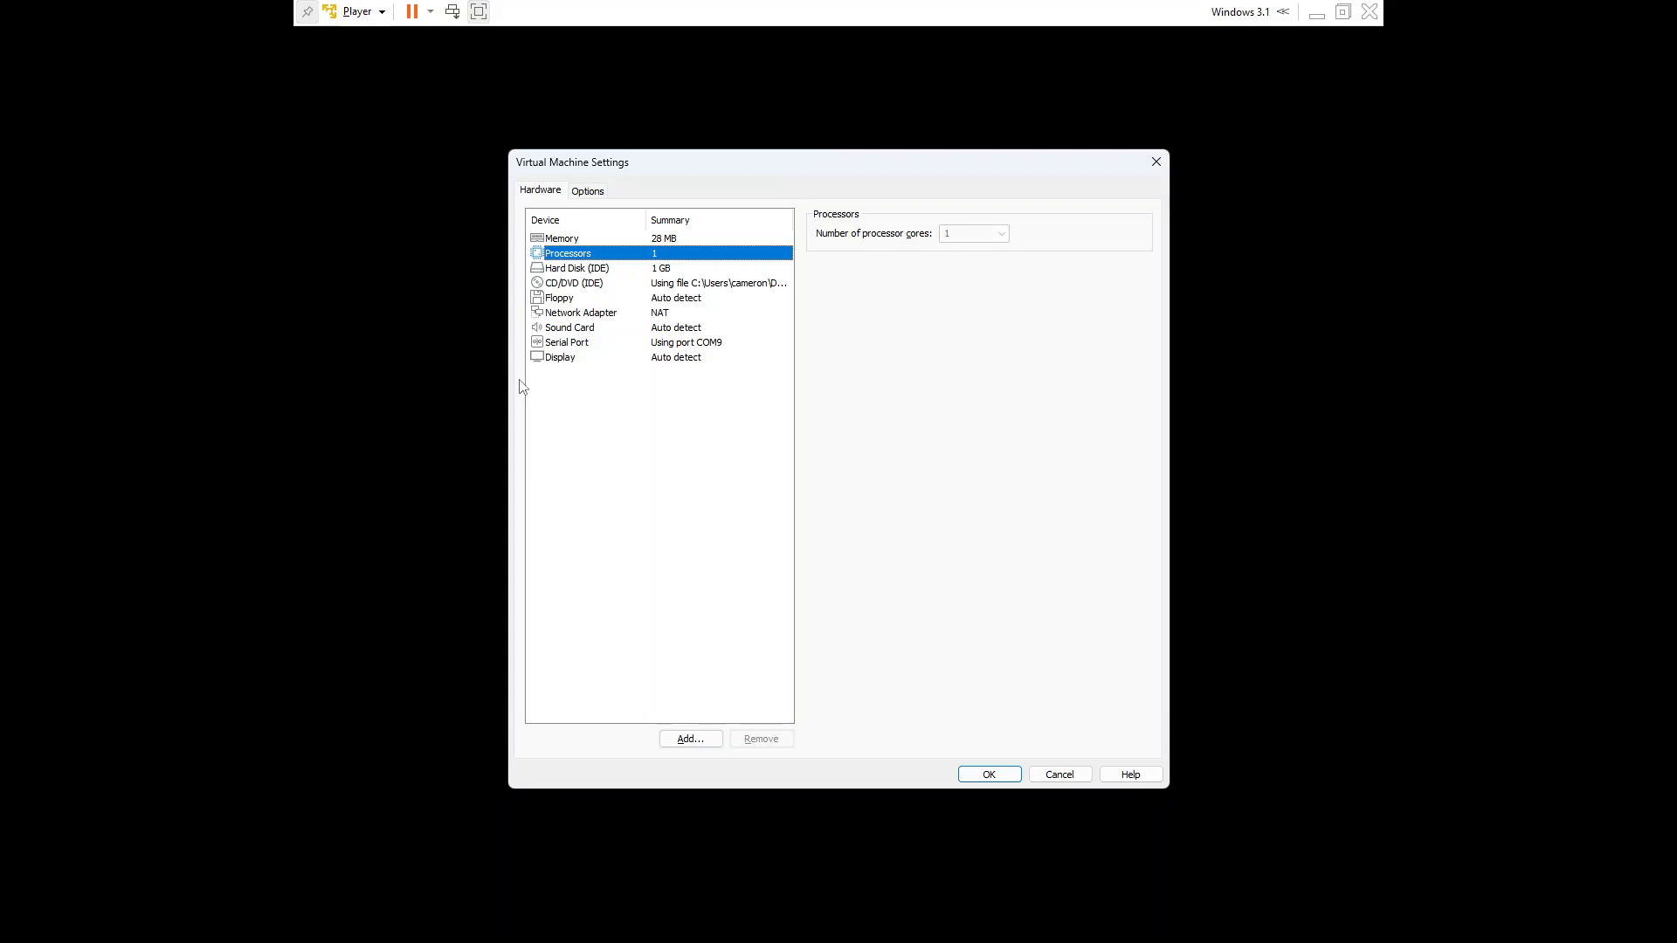
pyautogui.press('Up')
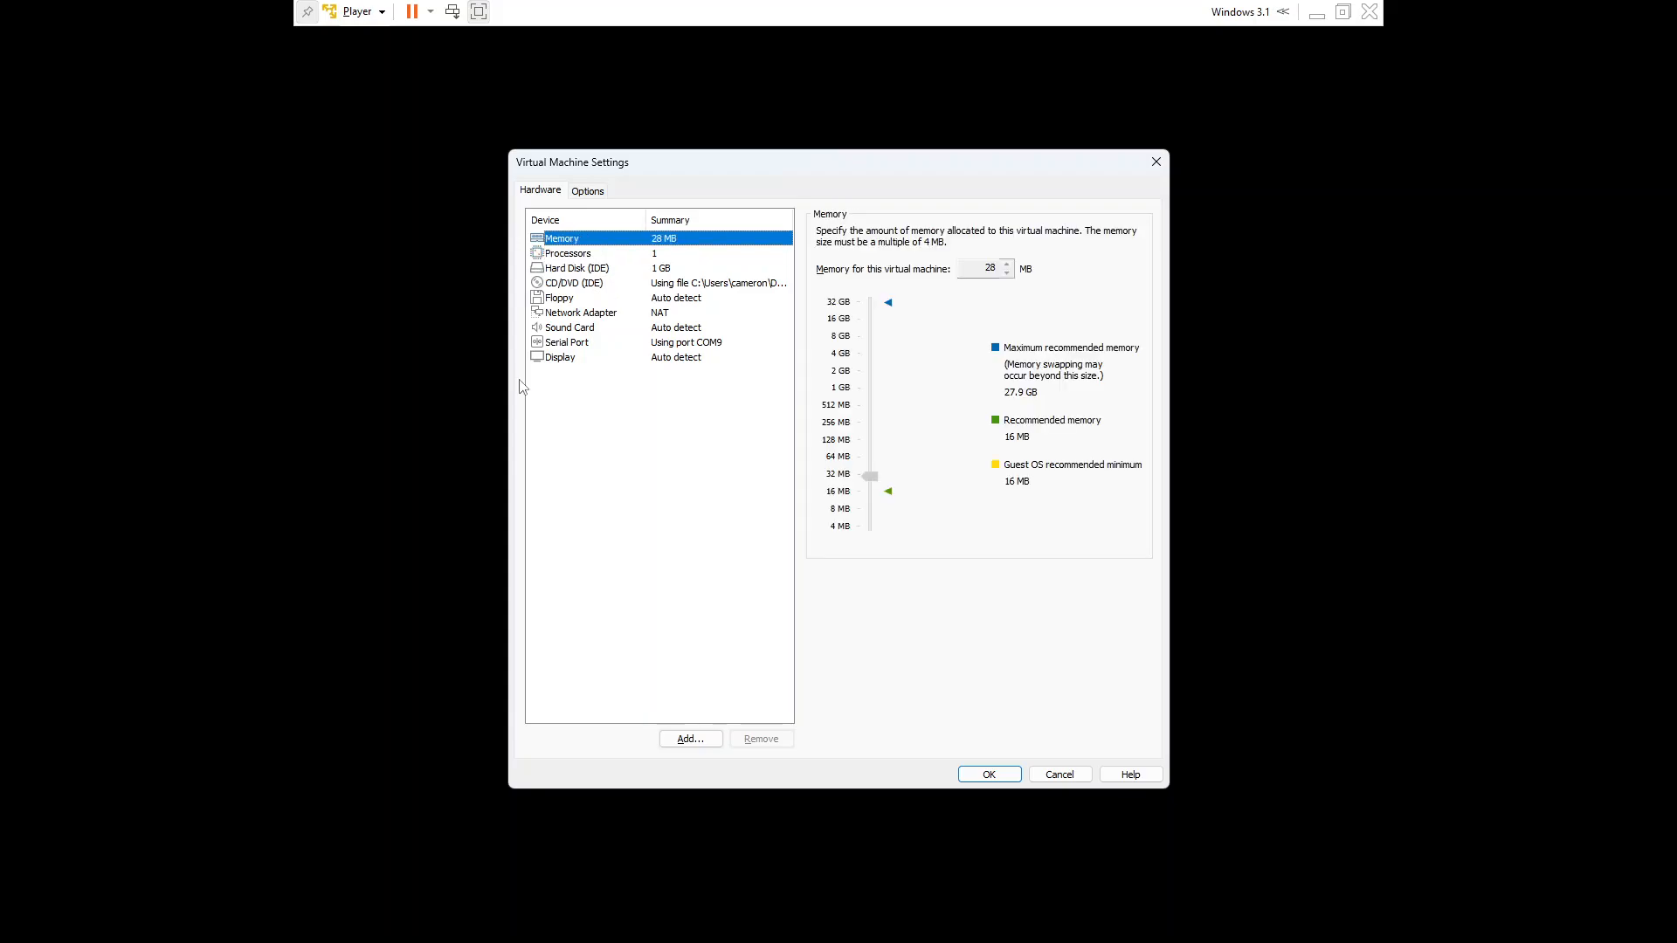
pyautogui.press('Down')
pyautogui.press('Down')
pyautogui.press('Down')
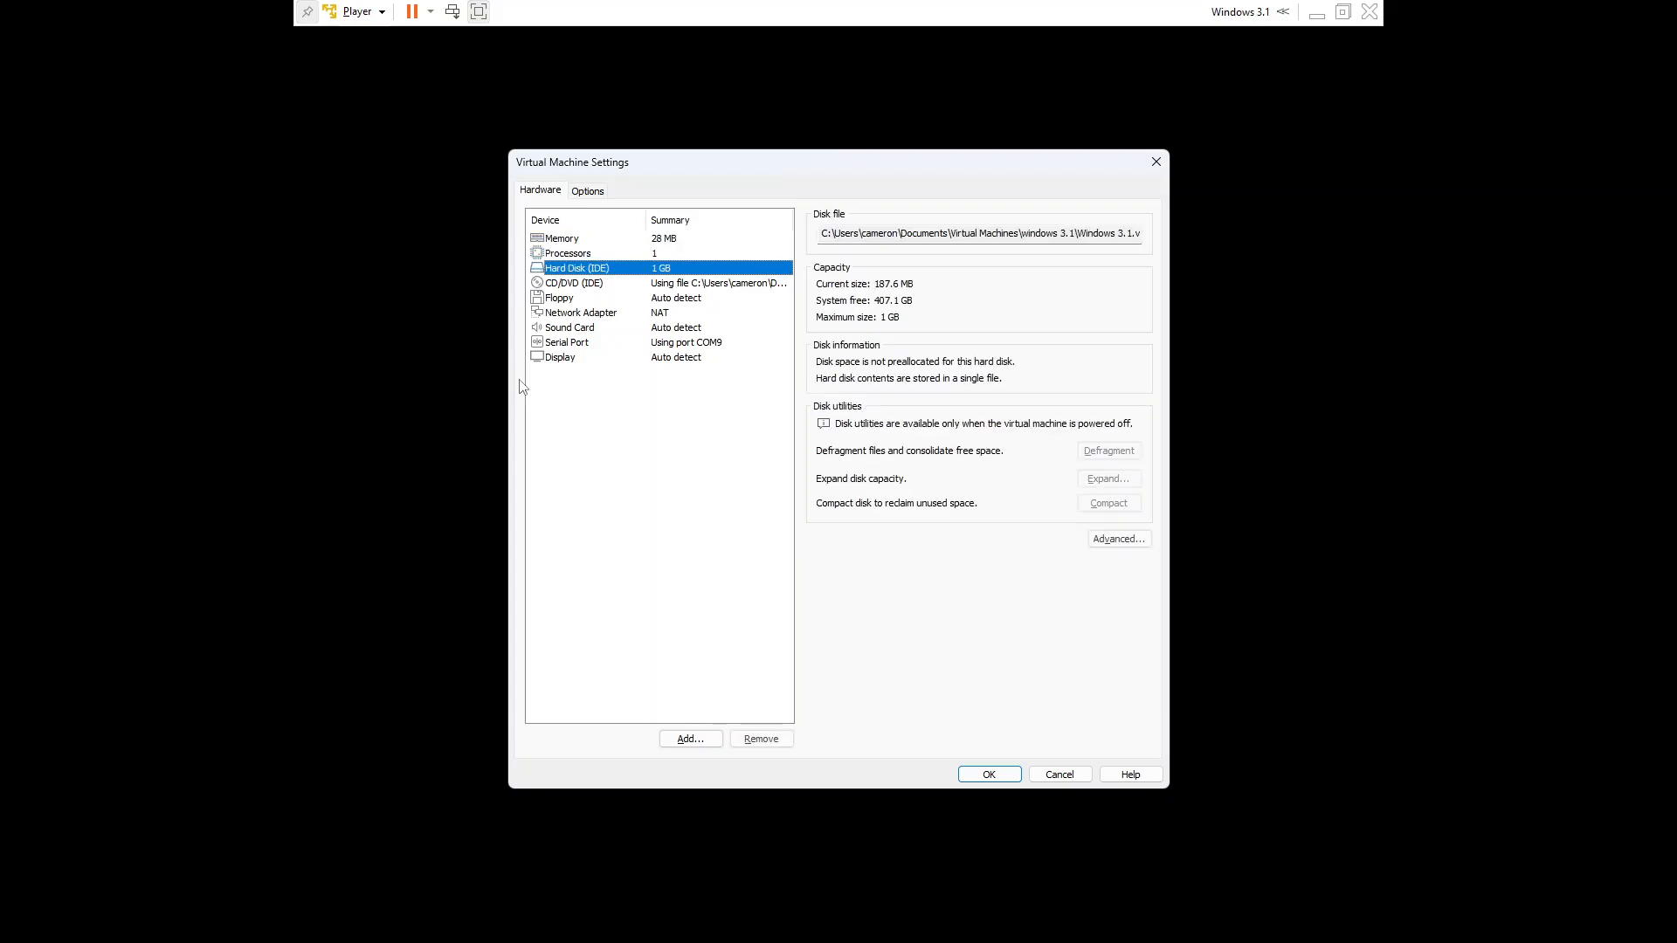
pyautogui.press('Tab')
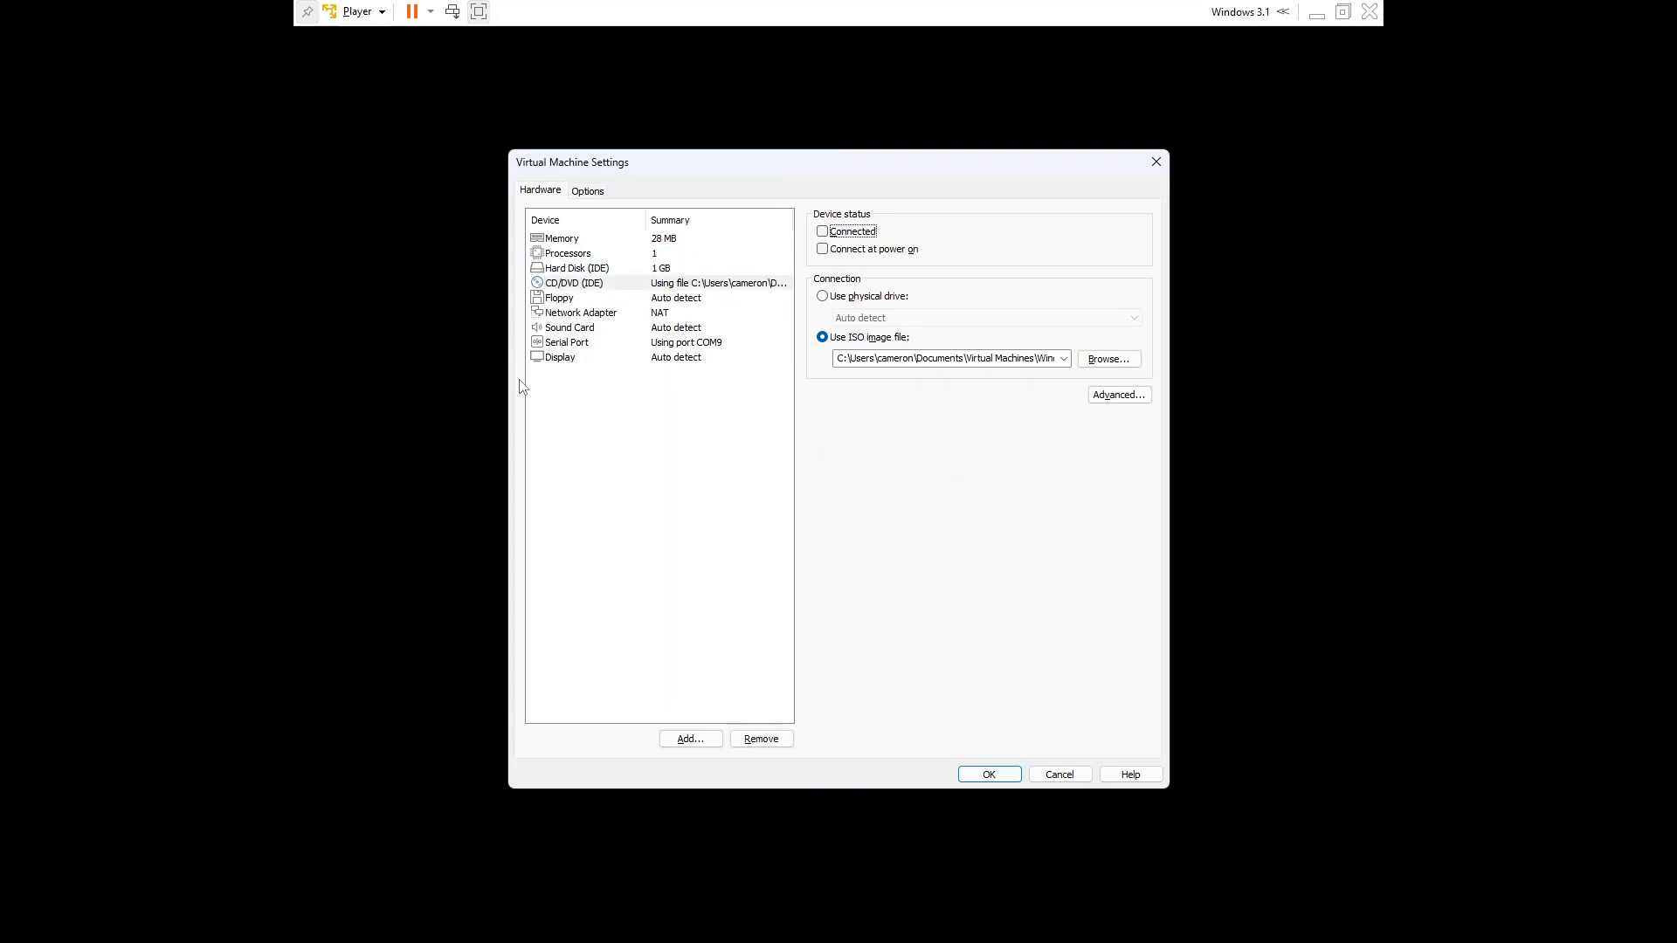
pyautogui.press('Tab')
pyautogui.hotkey('shift', 'Tab')
pyautogui.press('space')
# - Browse for the CD/DVD drive's ISO image in the windows 3.1 folder under Documents > Virtual Machines
pyautogui.press('Tab')
pyautogui.press('Tab')
pyautogui.press('Tab')
pyautogui.press('Tab')
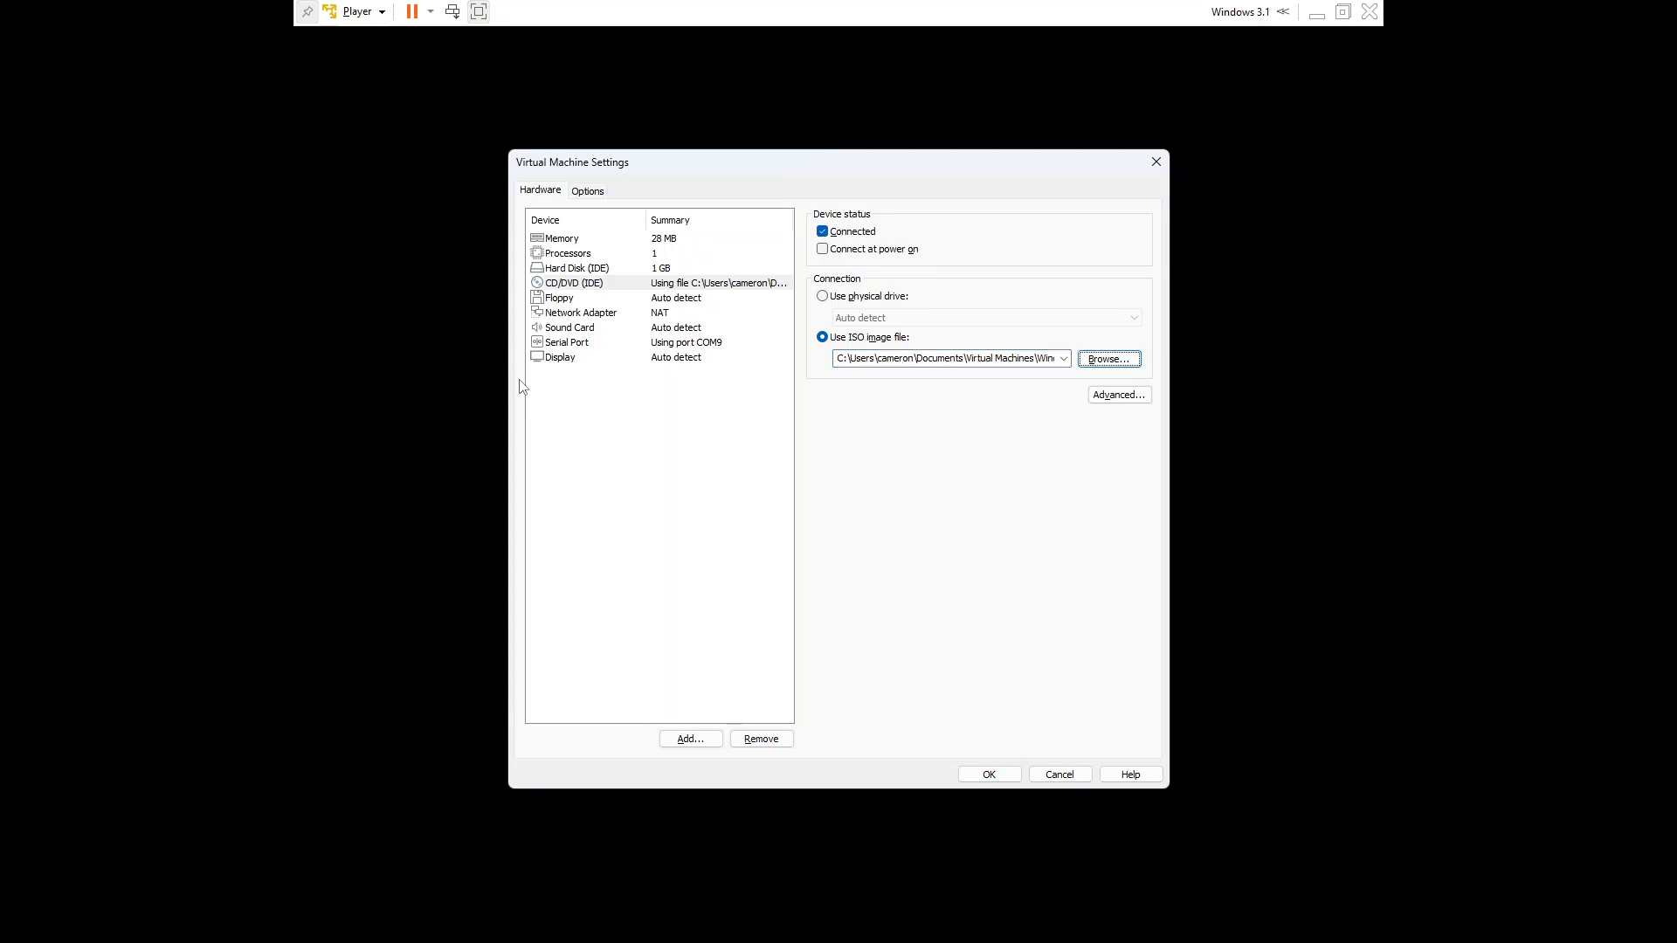
pyautogui.press('space')
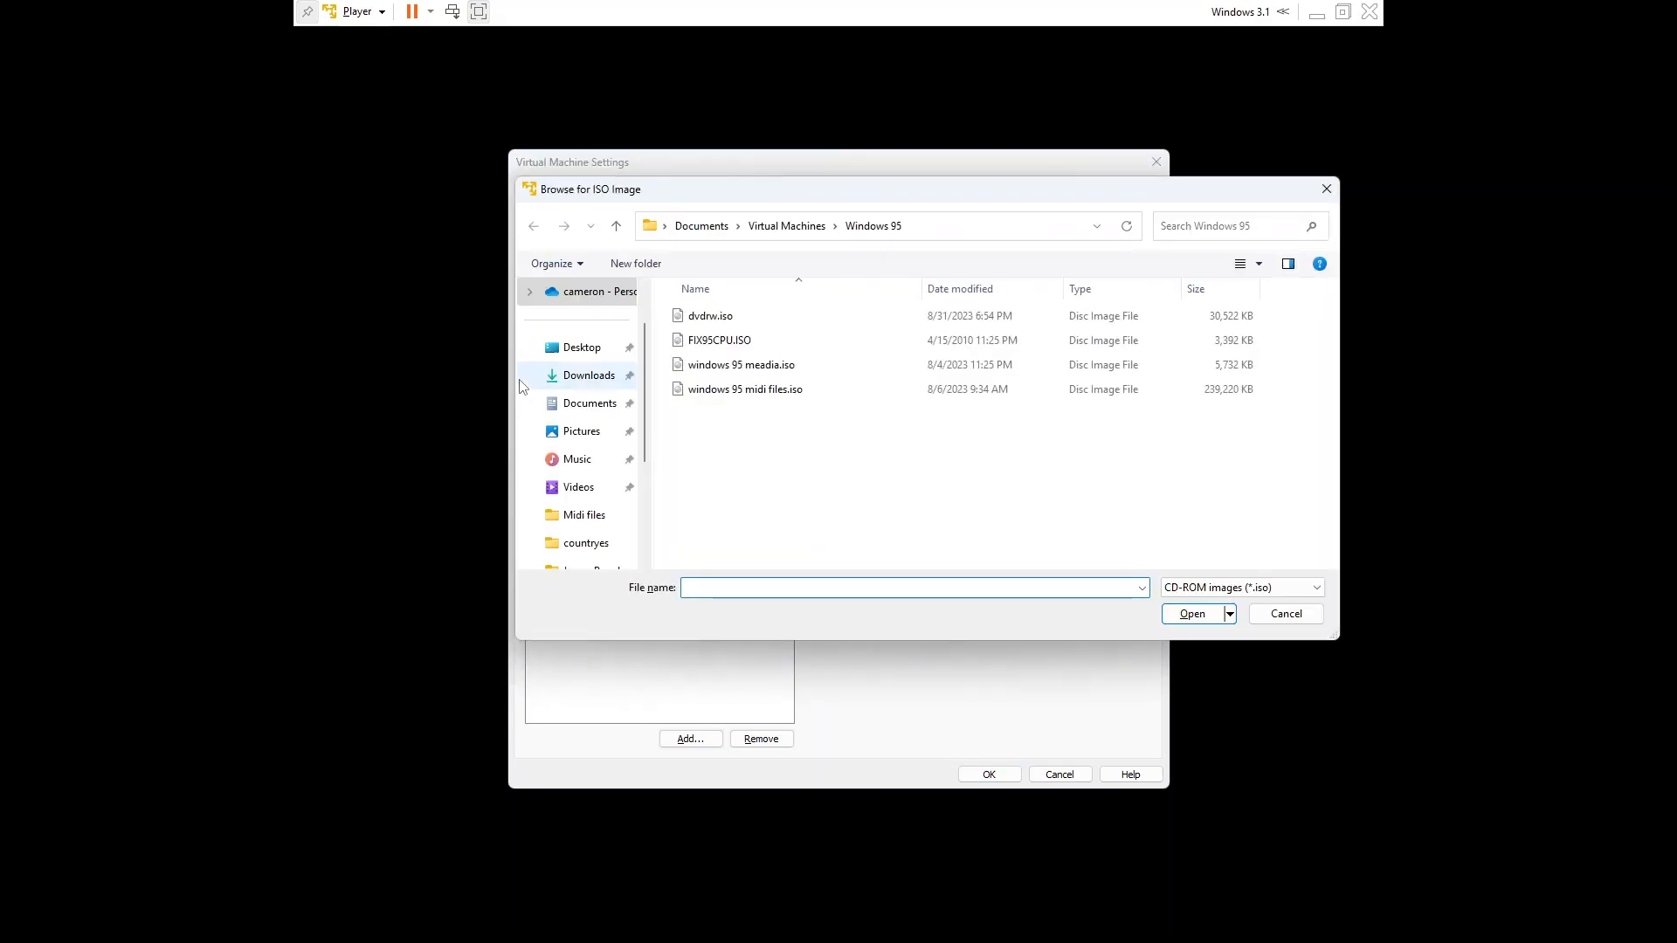
pyautogui.hotkey('shift', 'Tab')
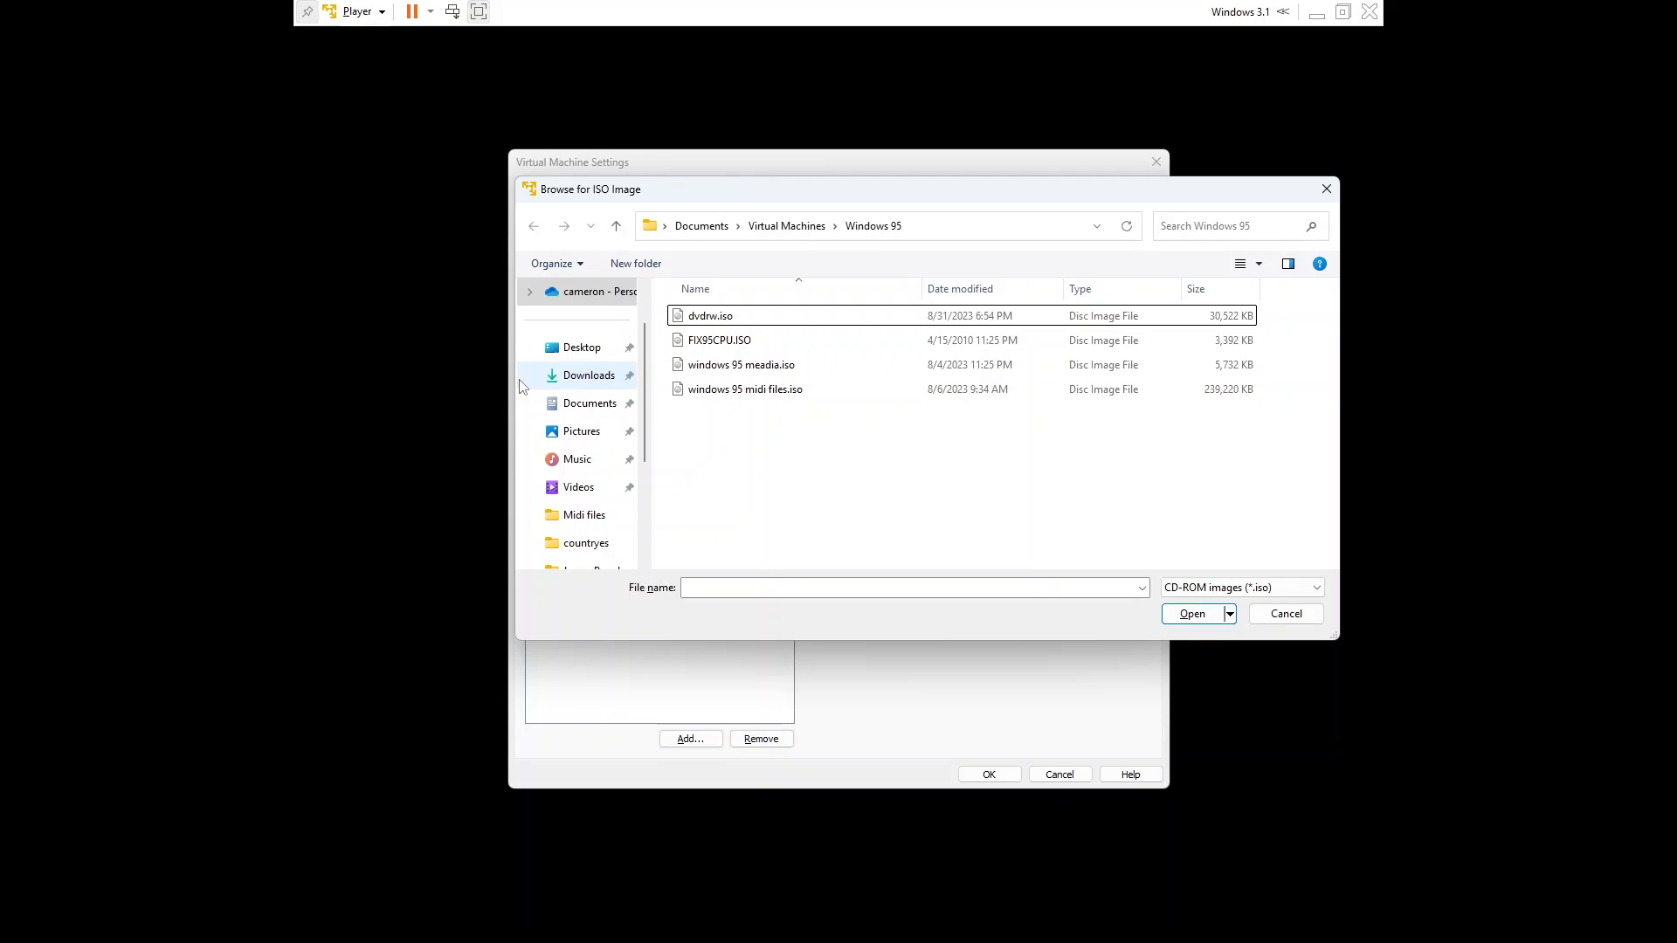
pyautogui.press('BackSpace')
pyautogui.press('Up')
pyautogui.press('Up')
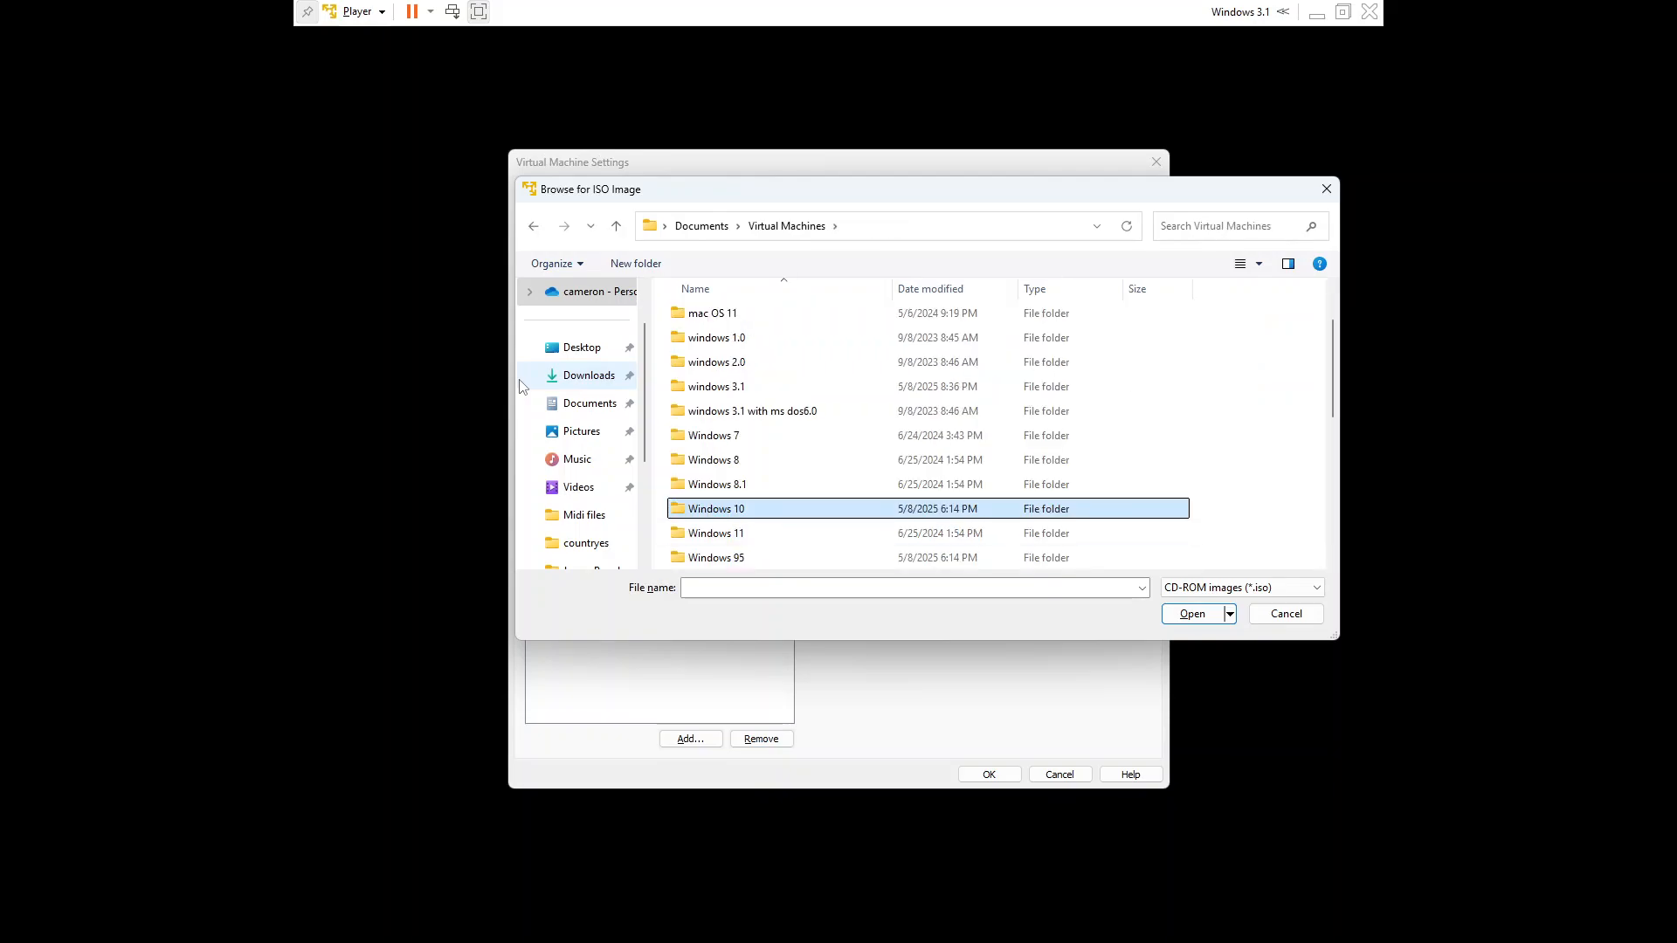
pyautogui.press('Up')
pyautogui.press('Up')
pyautogui.press('Up')
pyautogui.press('Up')
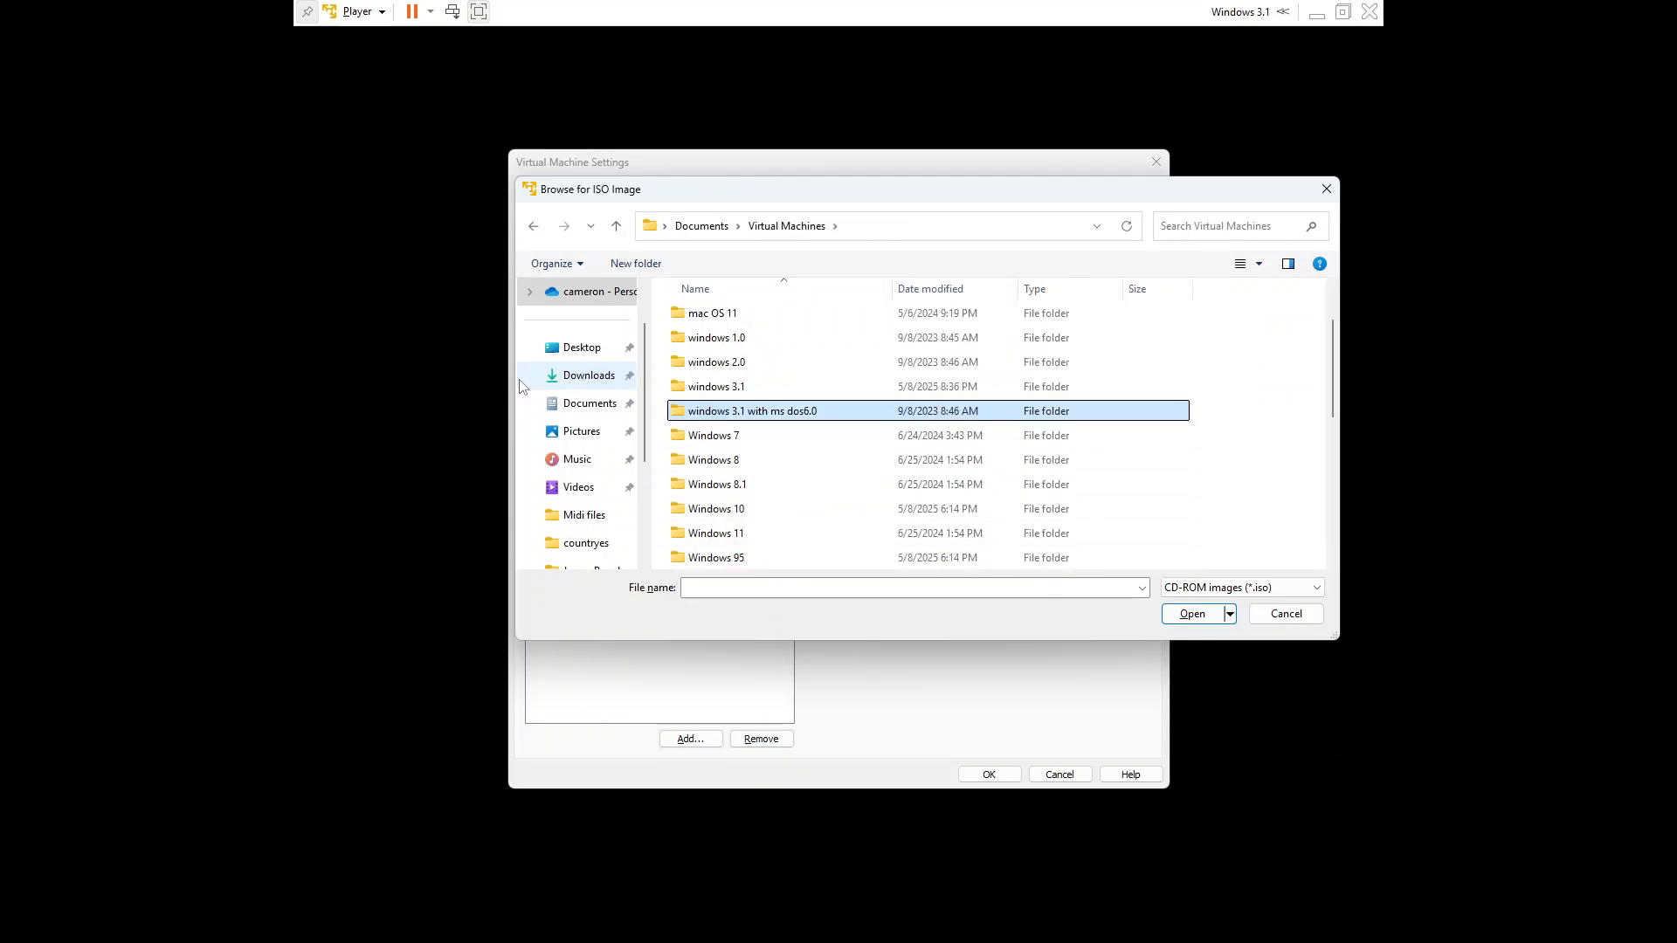
pyautogui.press('Up')
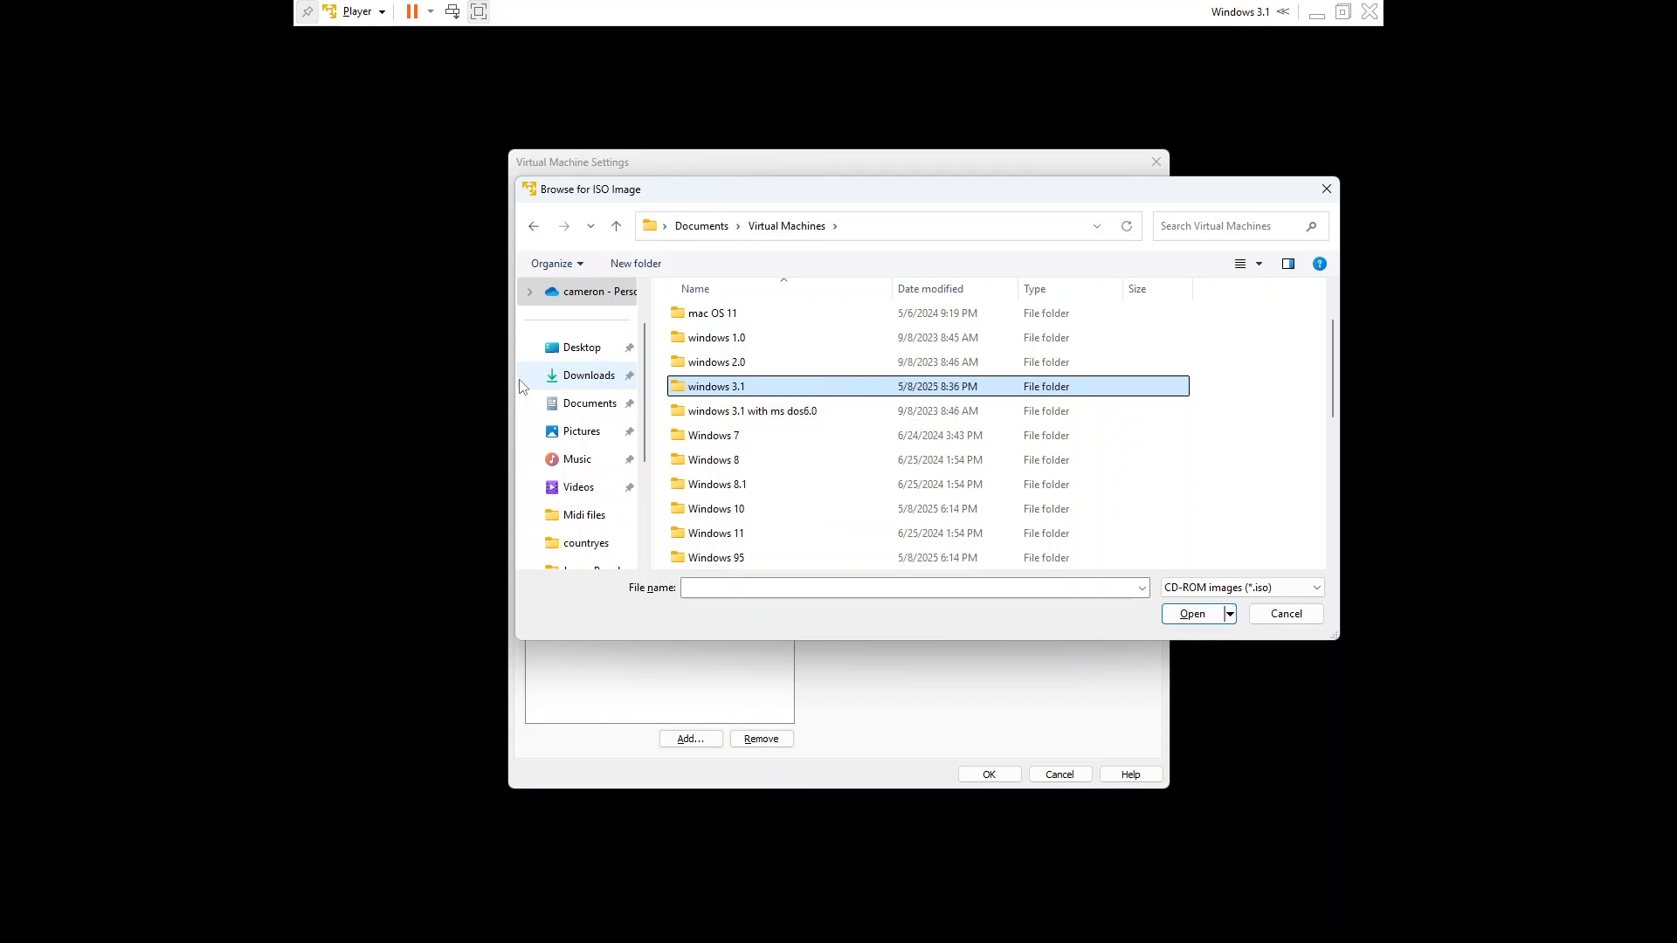
pyautogui.press('Return')
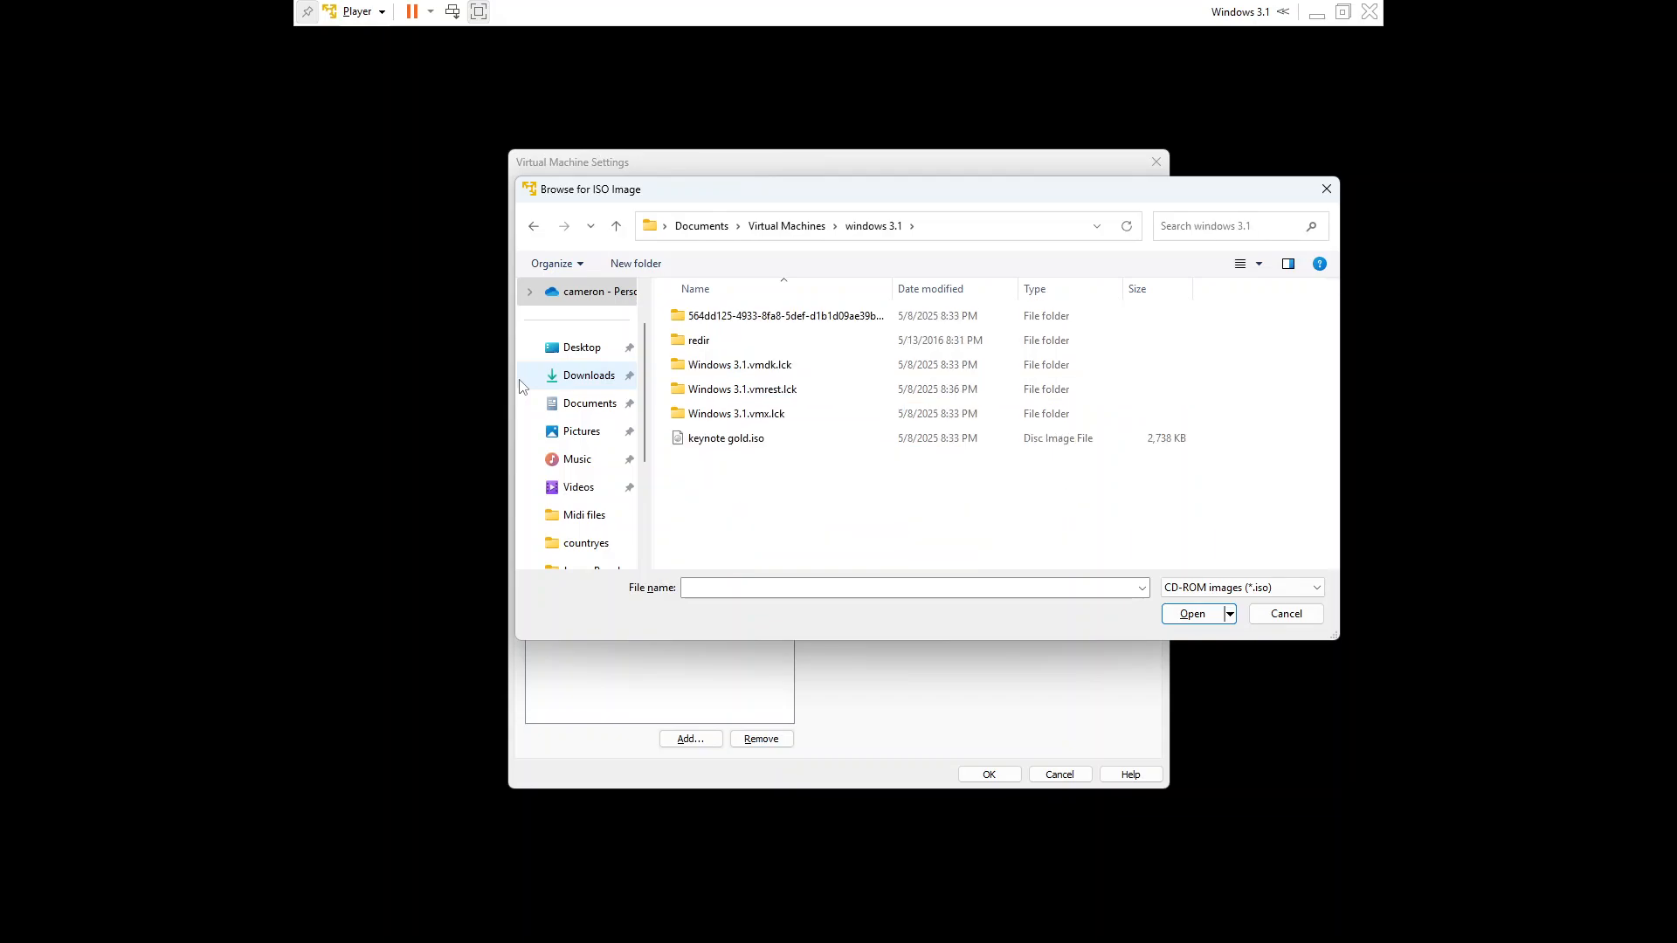
# - Choose keynote gold.iso as the CD/DVD drive's image file and apply the virtual machine settings
pyautogui.press('Down')
pyautogui.press('Up')
pyautogui.press('Down')
pyautogui.press('Down')
pyautogui.press('Down')
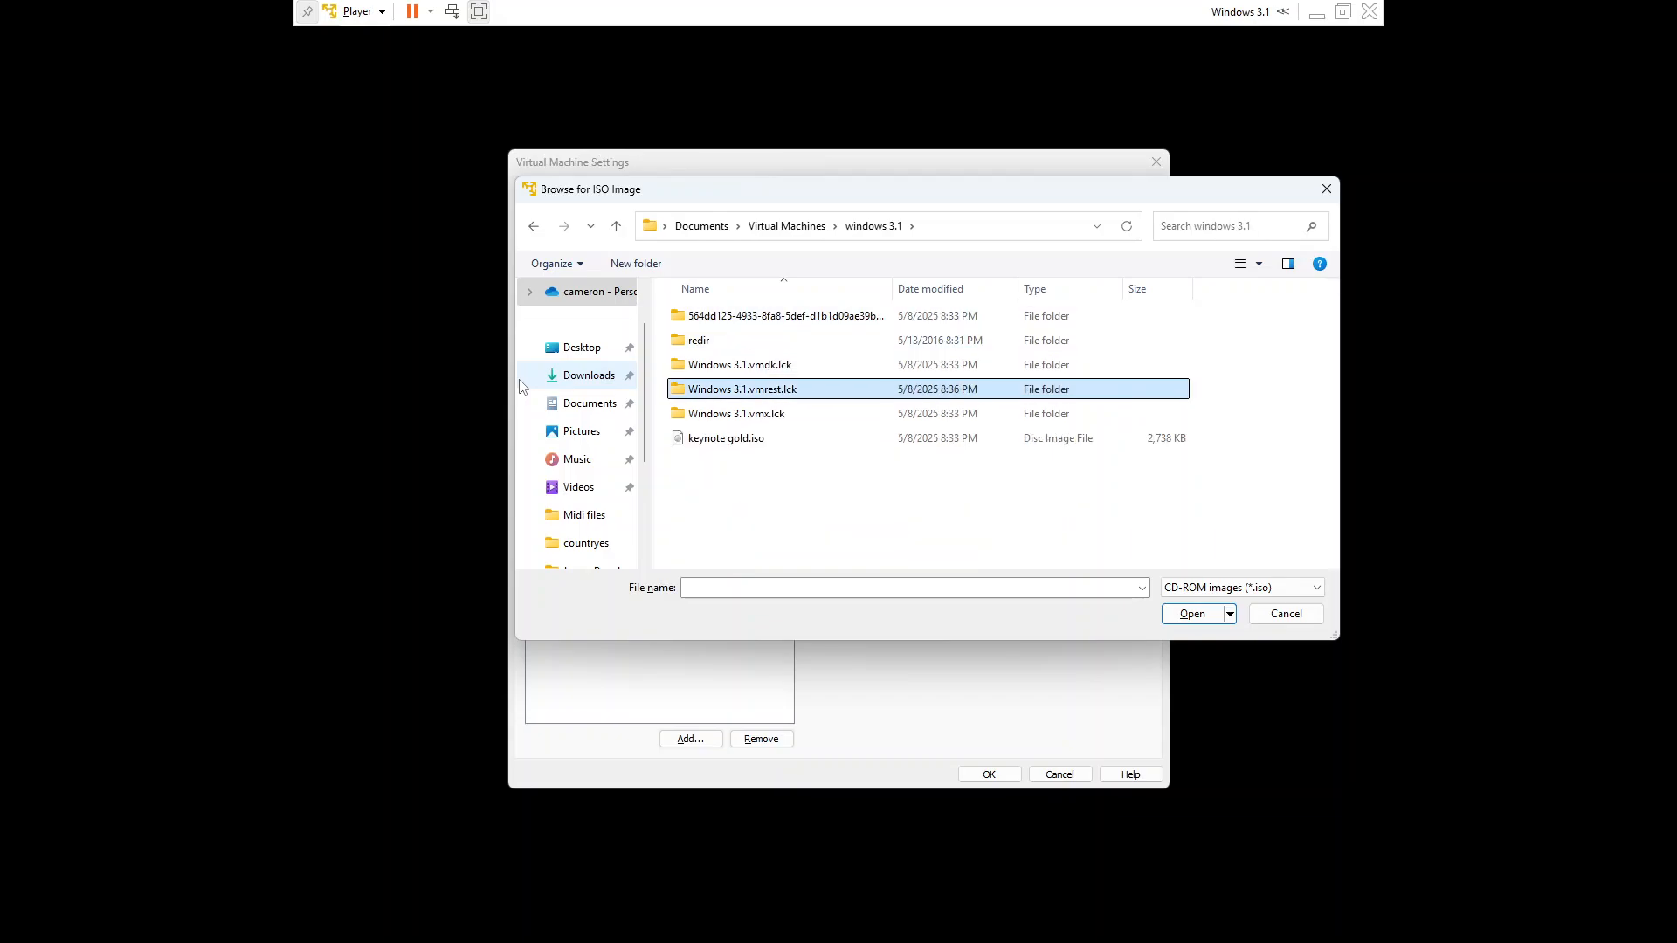
pyautogui.press('Down')
pyautogui.press('Down')
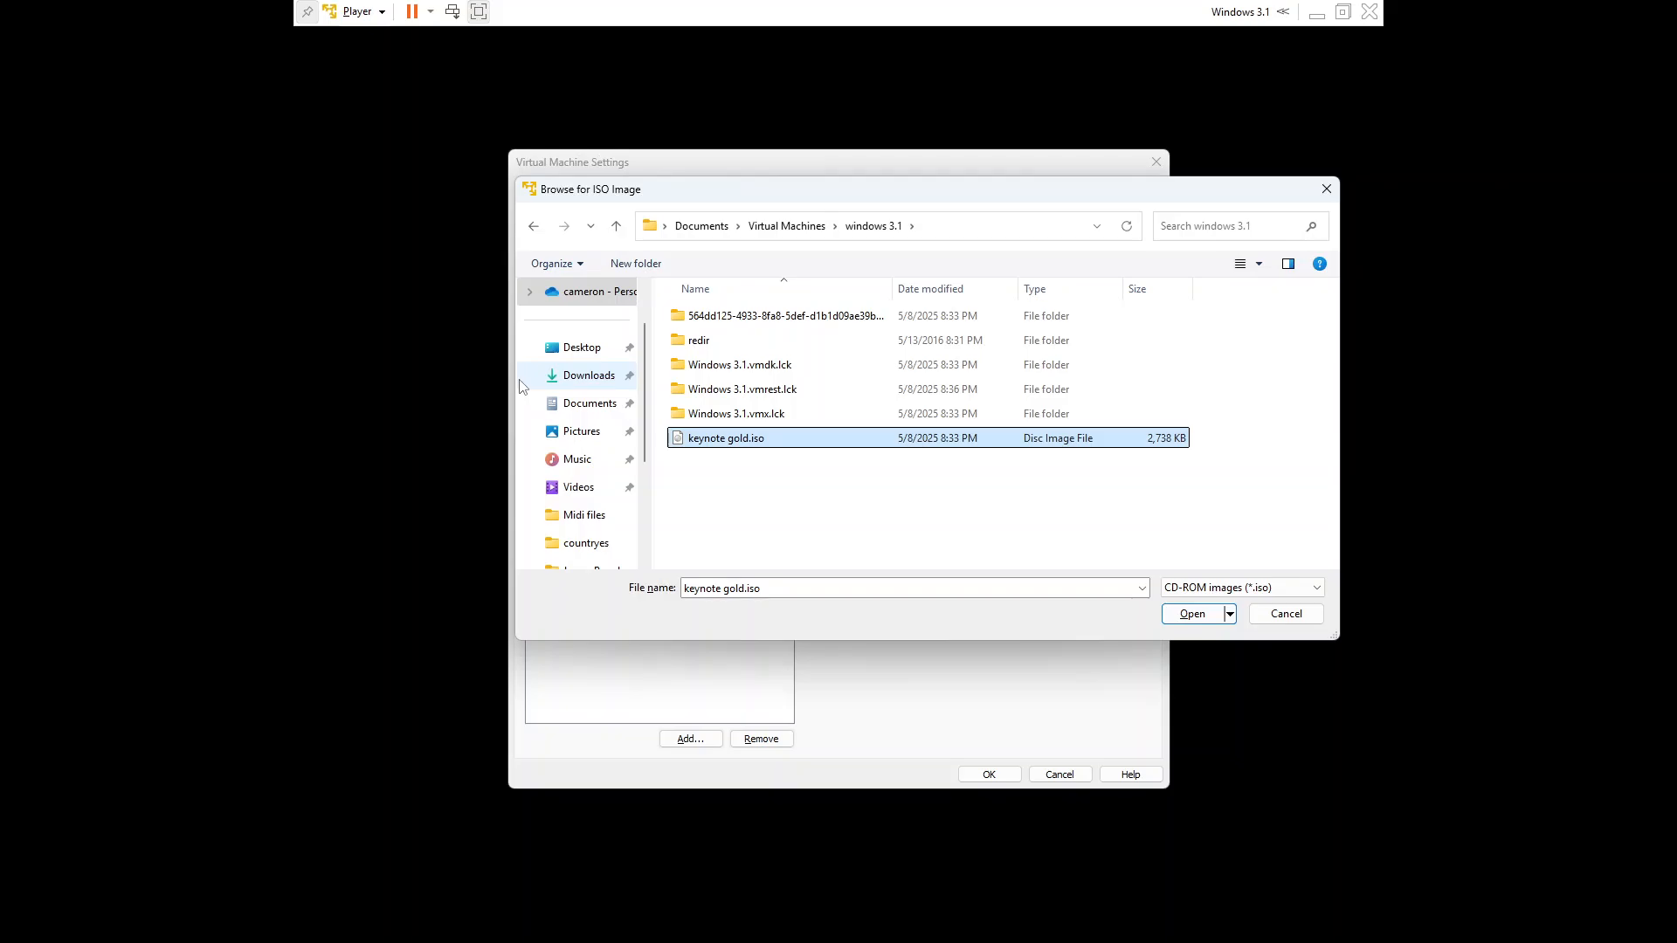
pyautogui.press('Return')
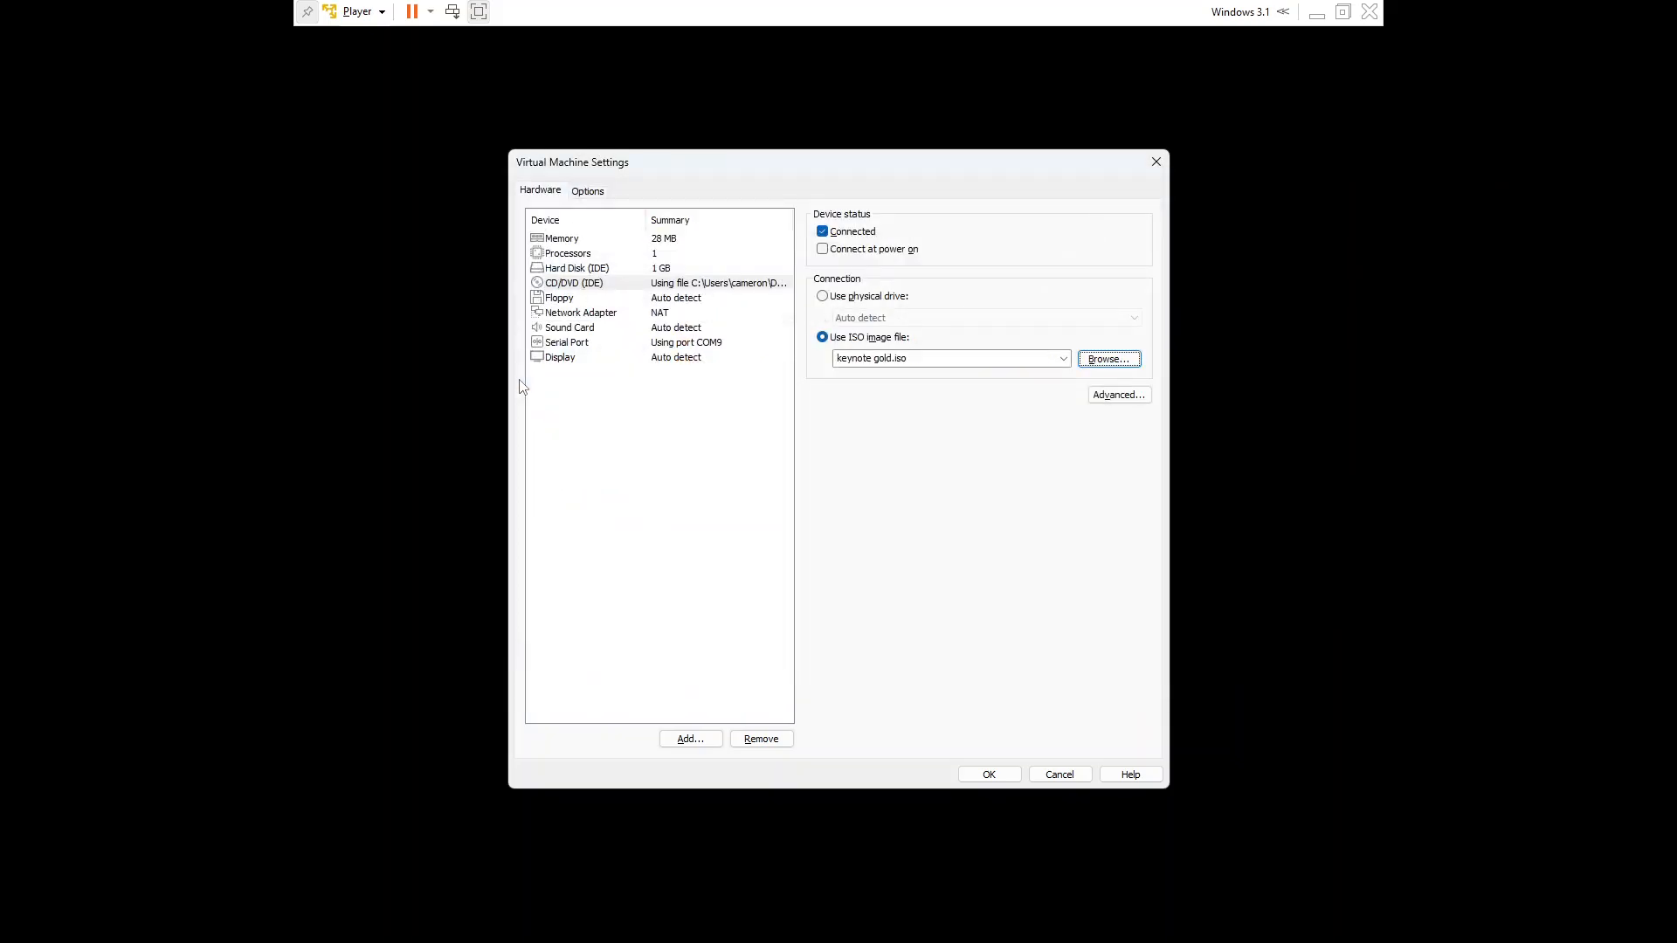
pyautogui.press('Tab')
pyautogui.press('Tab')
pyautogui.press('Tab')
pyautogui.press('Tab')
pyautogui.press('Return')
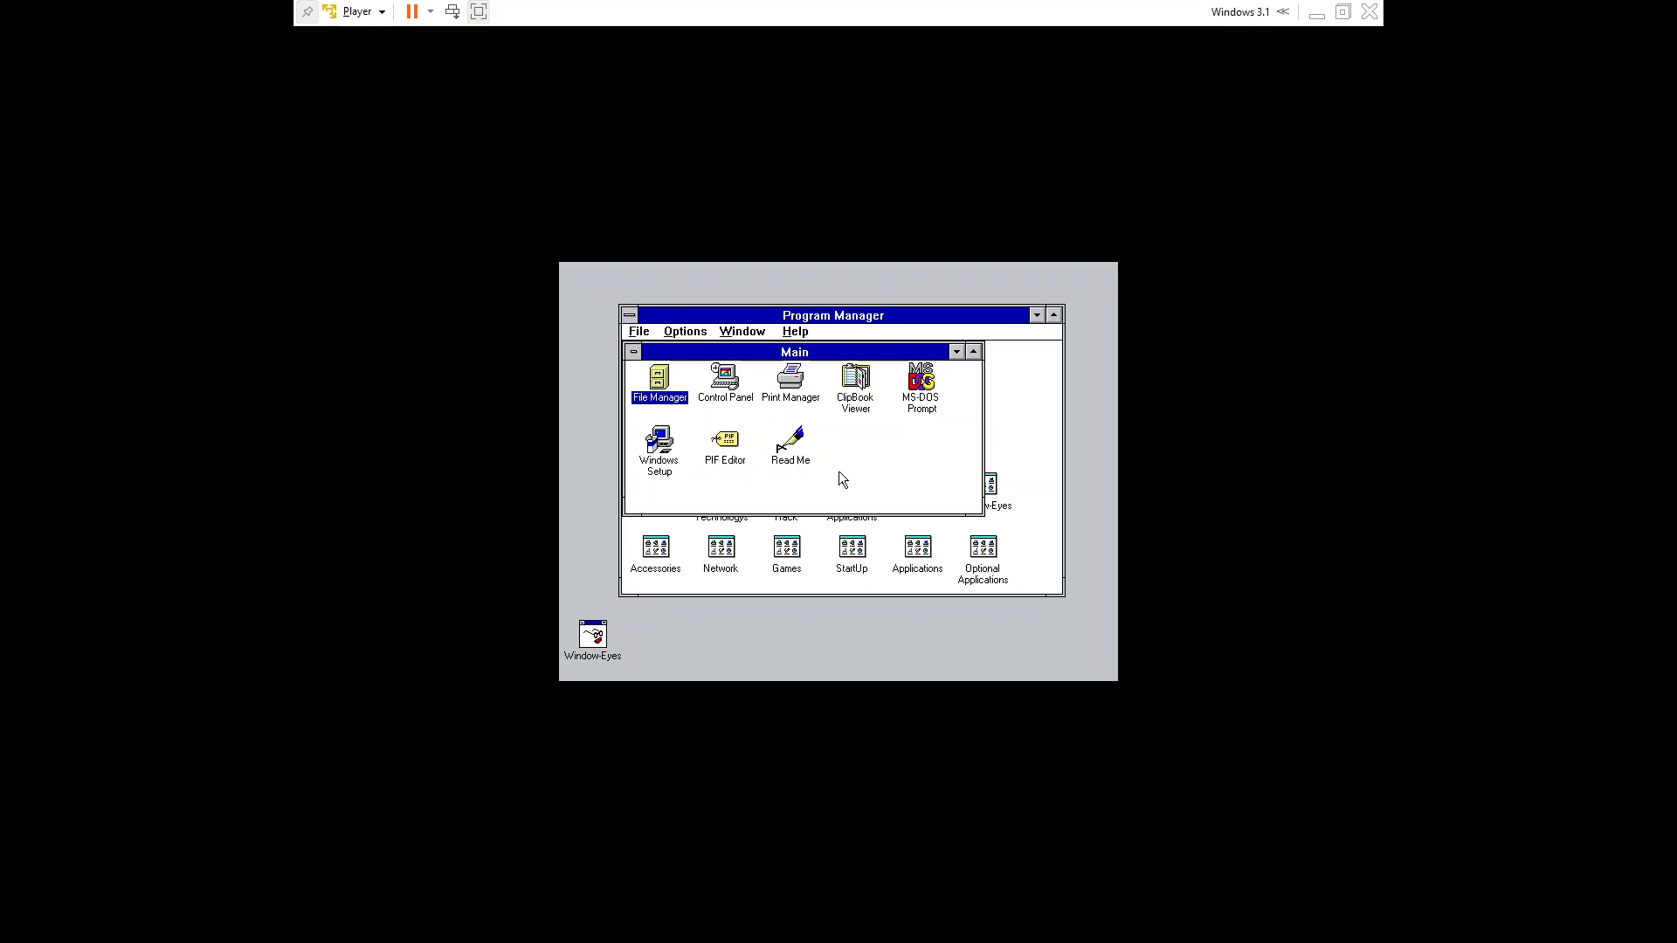
# - Open File Manager and examine the install, jfw3, keynote and wineyes folders on the D: CD-ROM drive
pyautogui.press('Return')
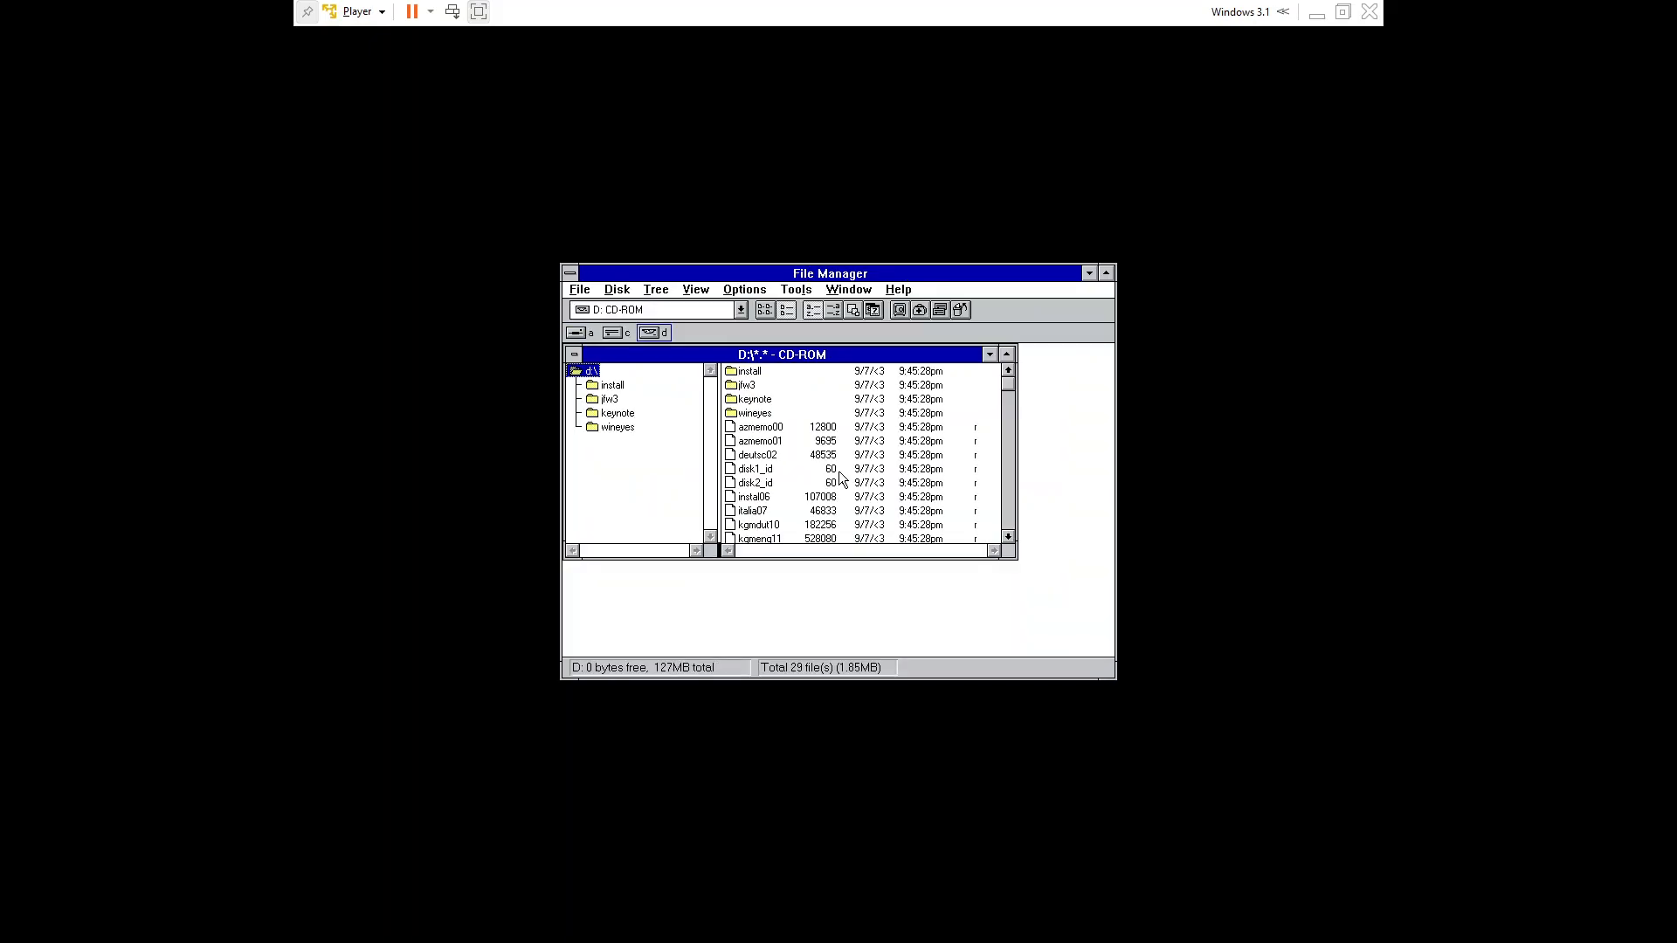
pyautogui.press('Down')
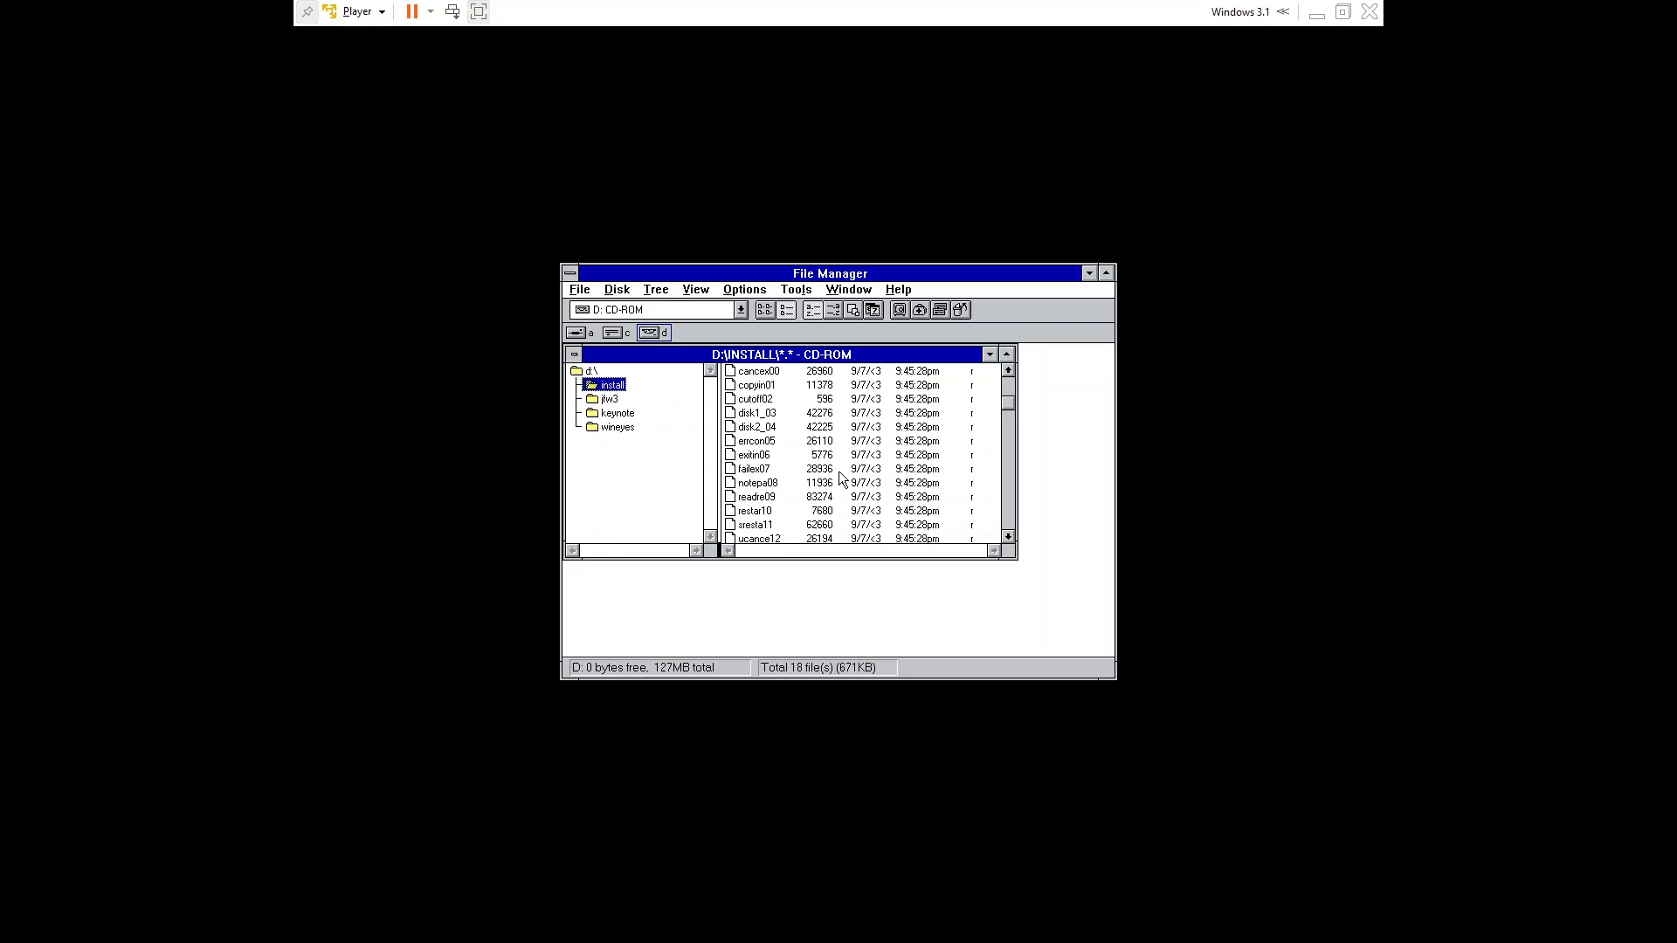
pyautogui.press('Down')
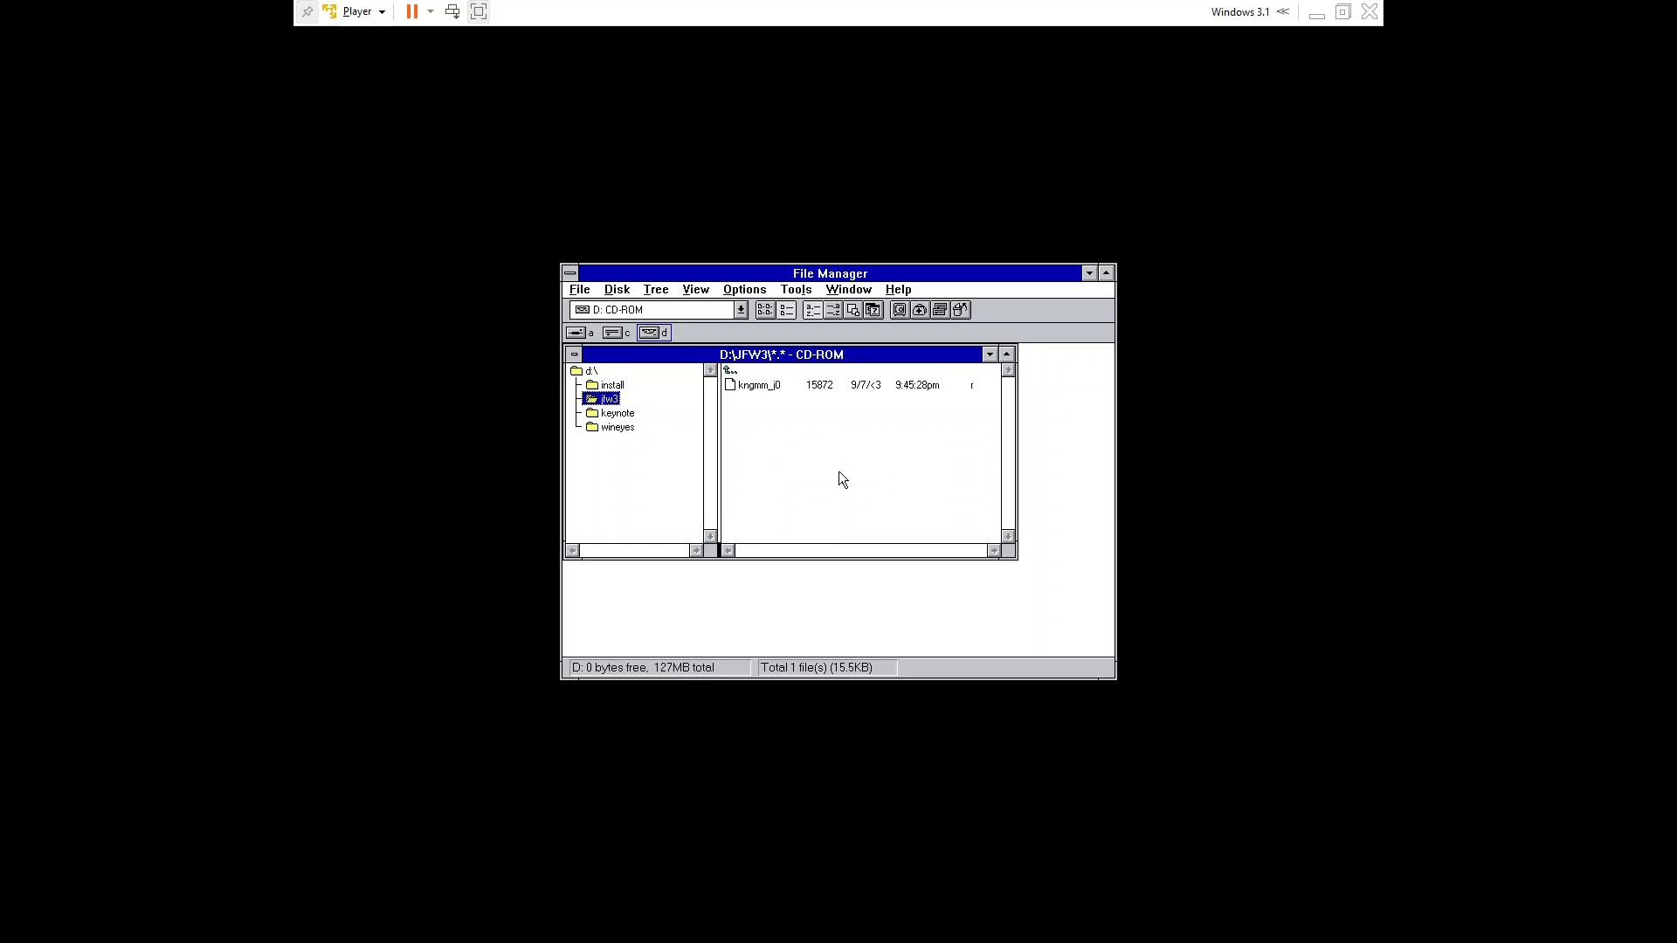
pyautogui.press('Up')
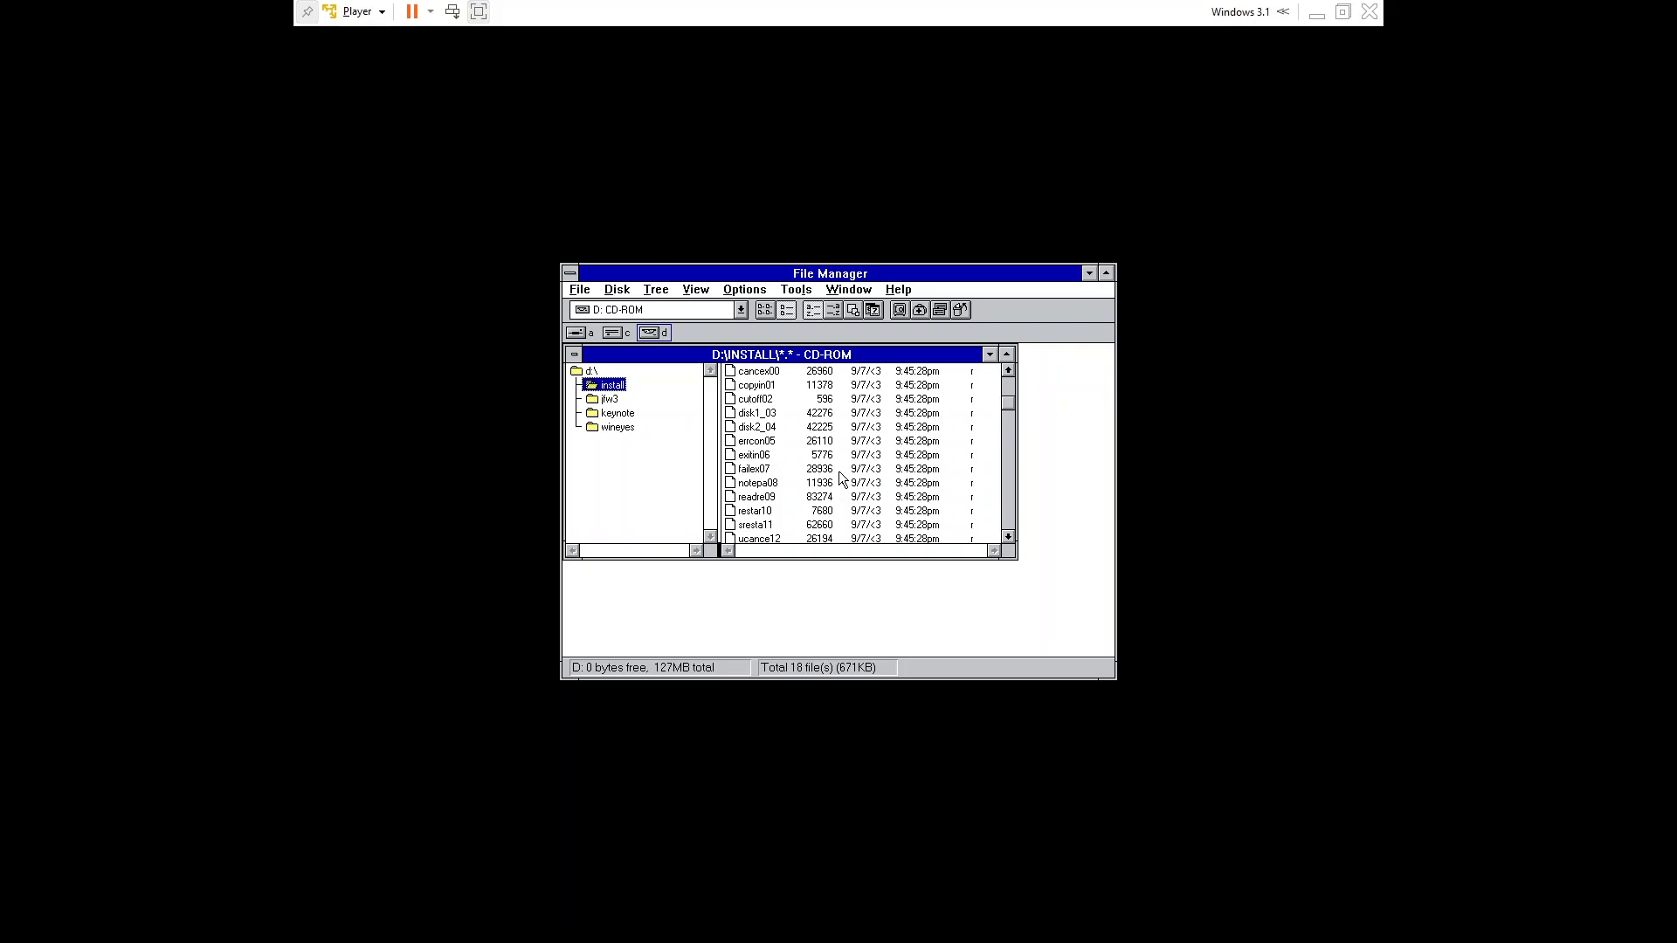
pyautogui.press('Down')
pyautogui.press('Down')
pyautogui.press('Down')
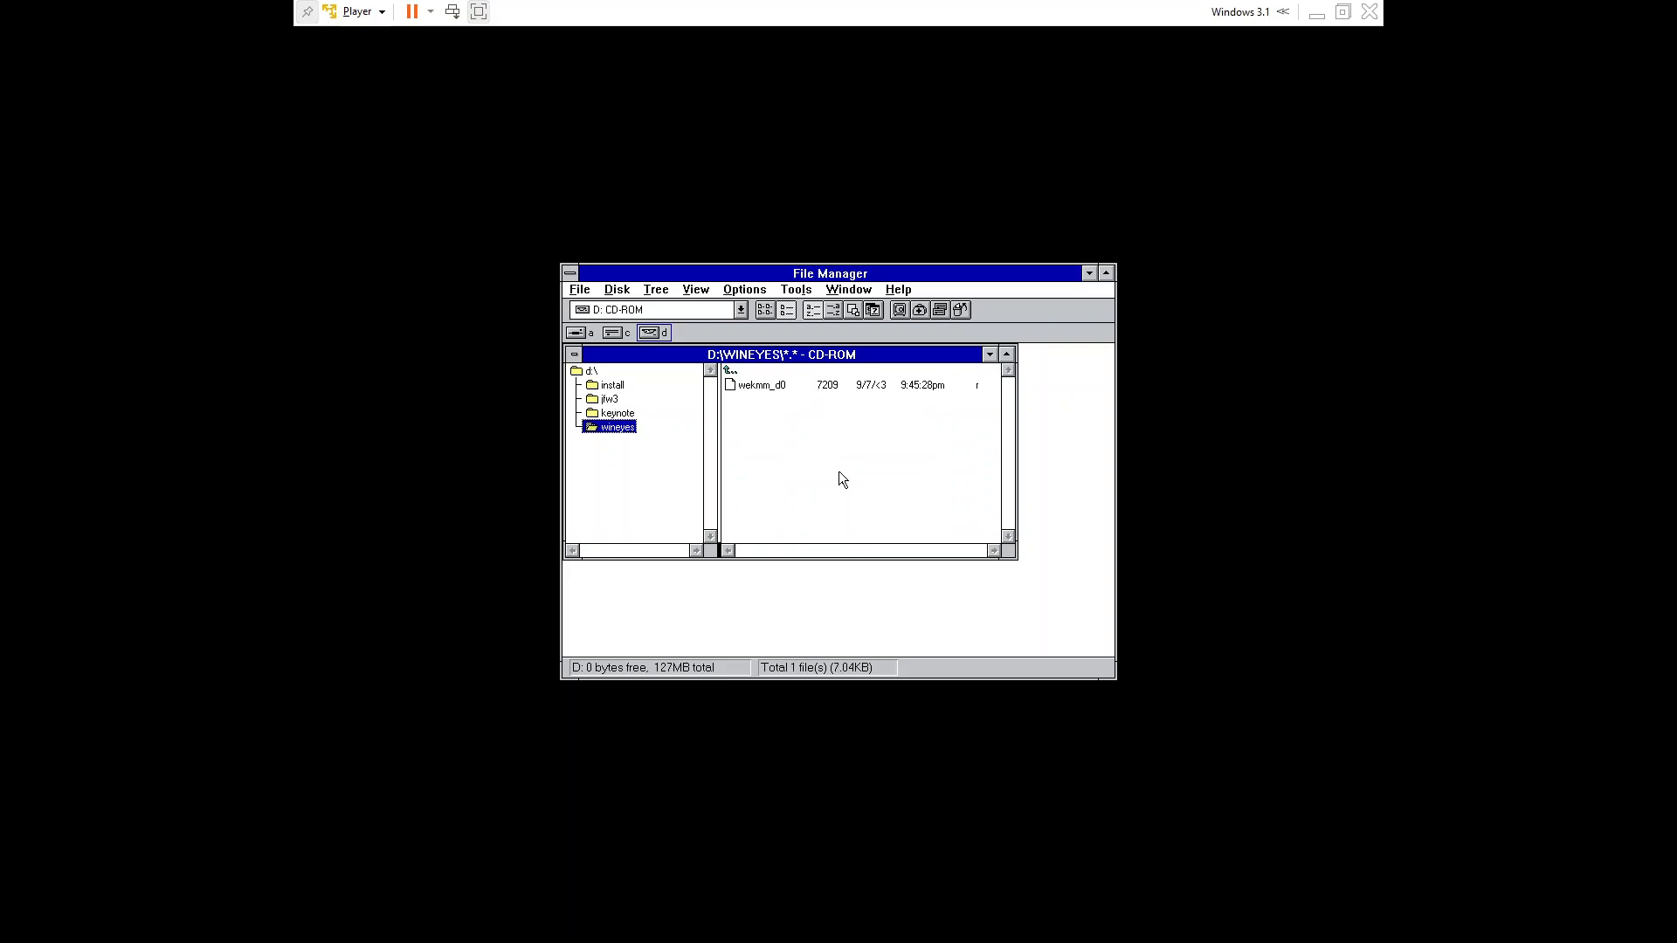
pyautogui.press('Up')
pyautogui.press('Up')
pyautogui.press('Up')
pyautogui.press('Up')
pyautogui.press('Down')
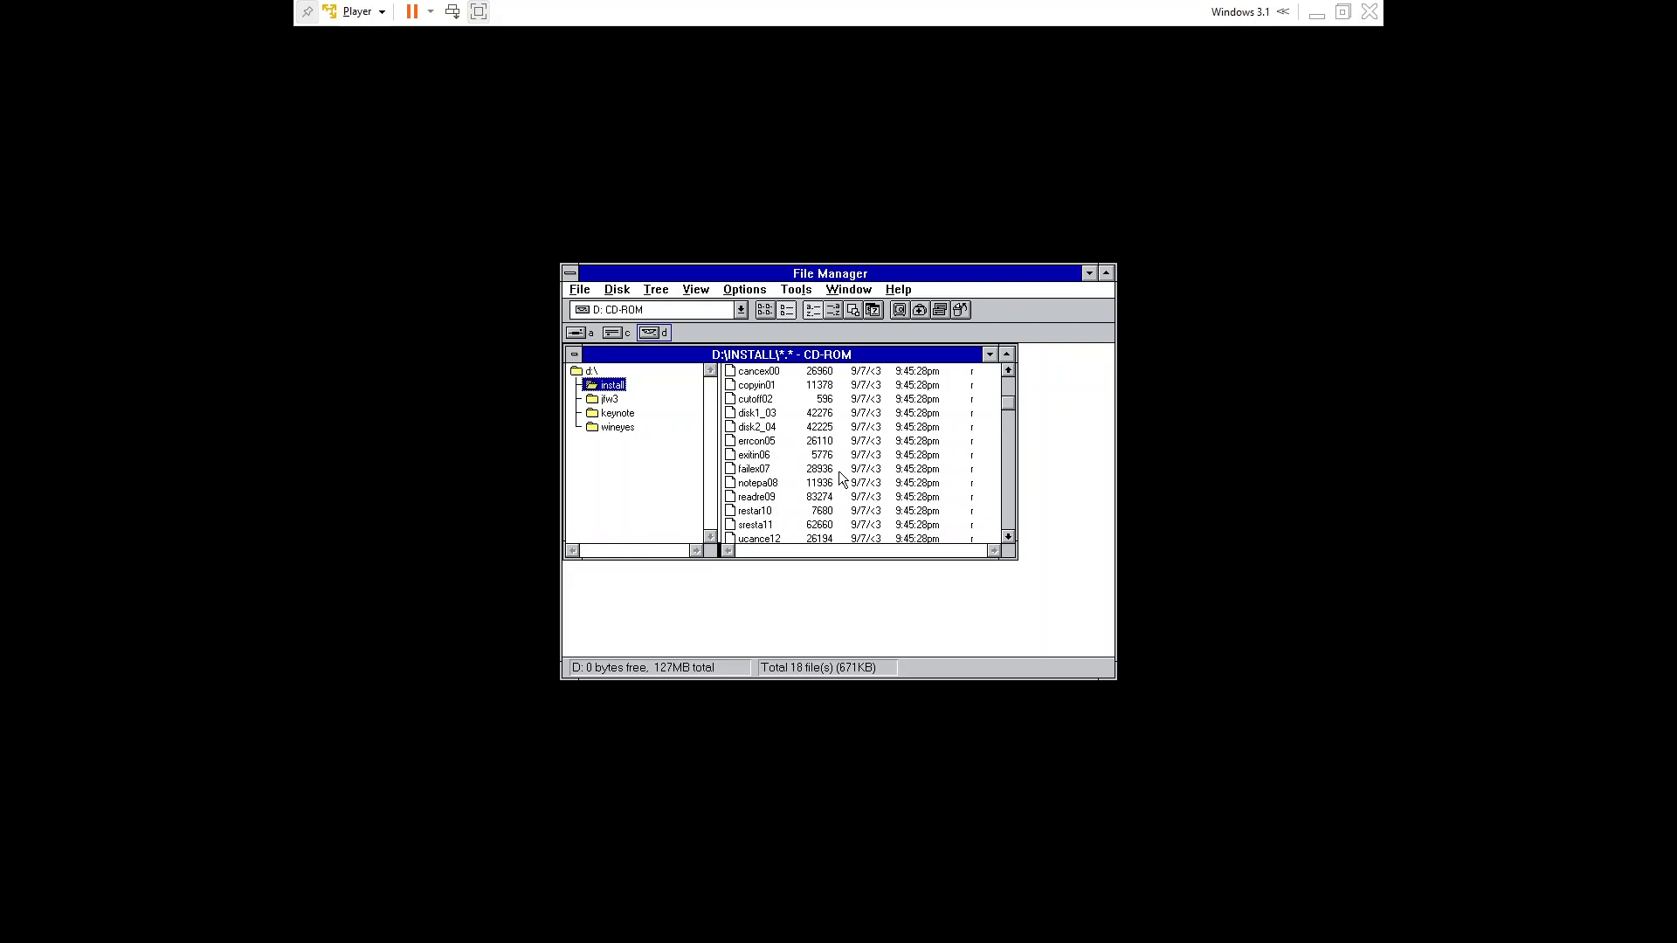
# - Check the contents of the D: drive's root and its folders once more and close File Manager
pyautogui.press('Up')
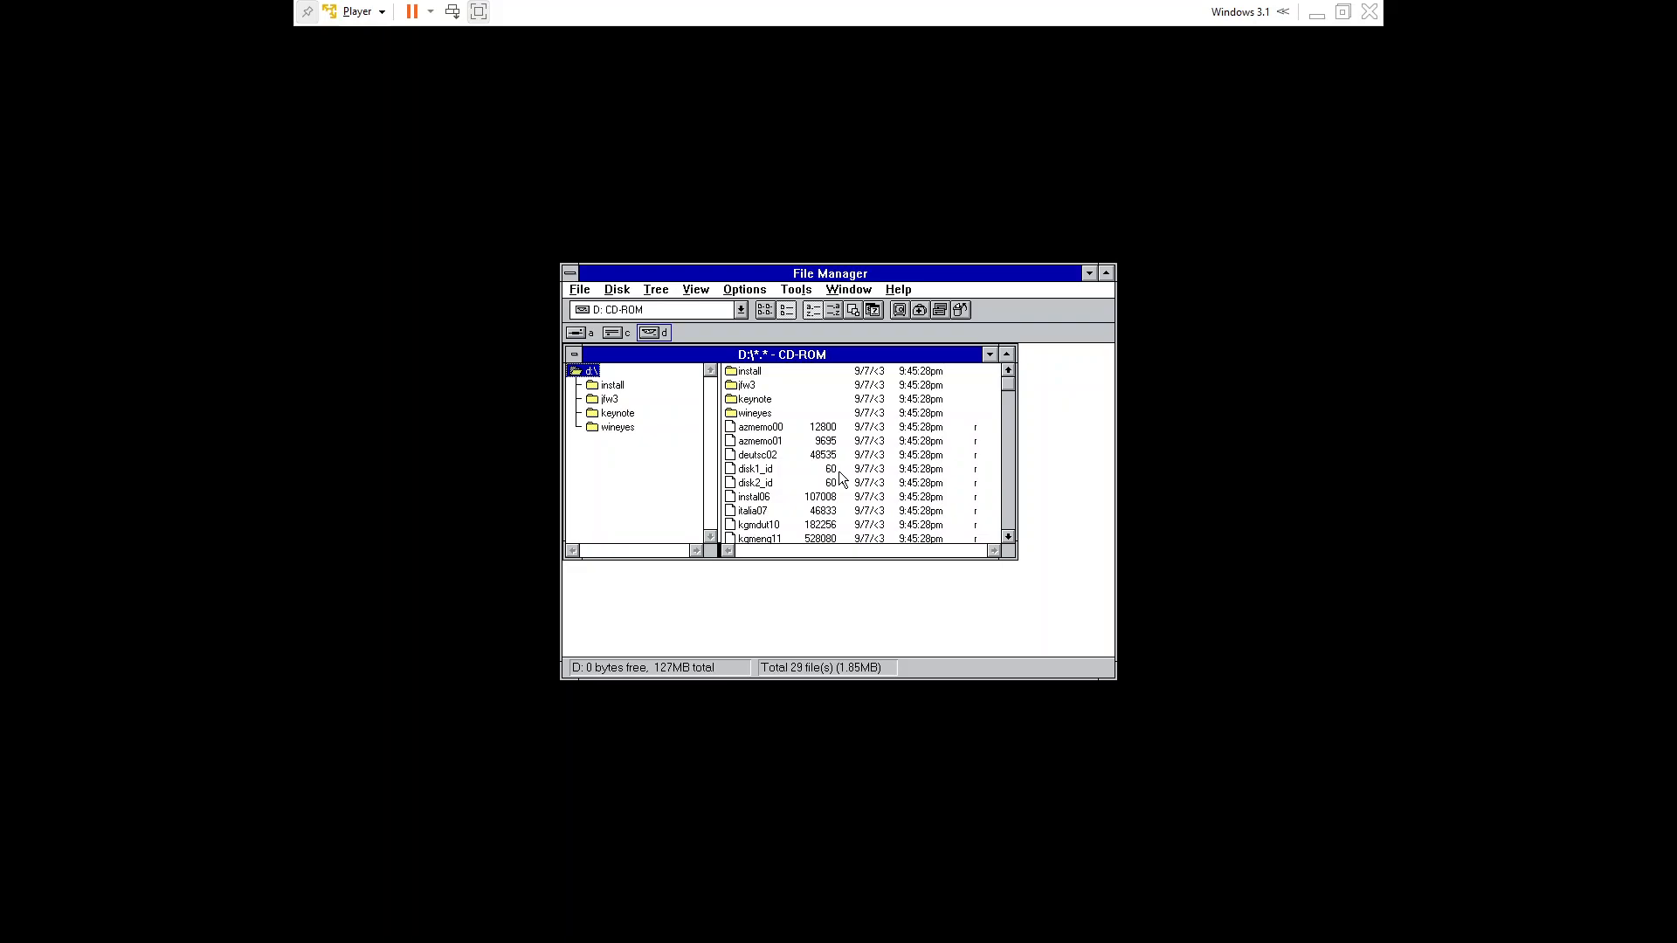
pyautogui.press('Down')
pyautogui.press('Down')
pyautogui.press('Down')
pyautogui.press('Down')
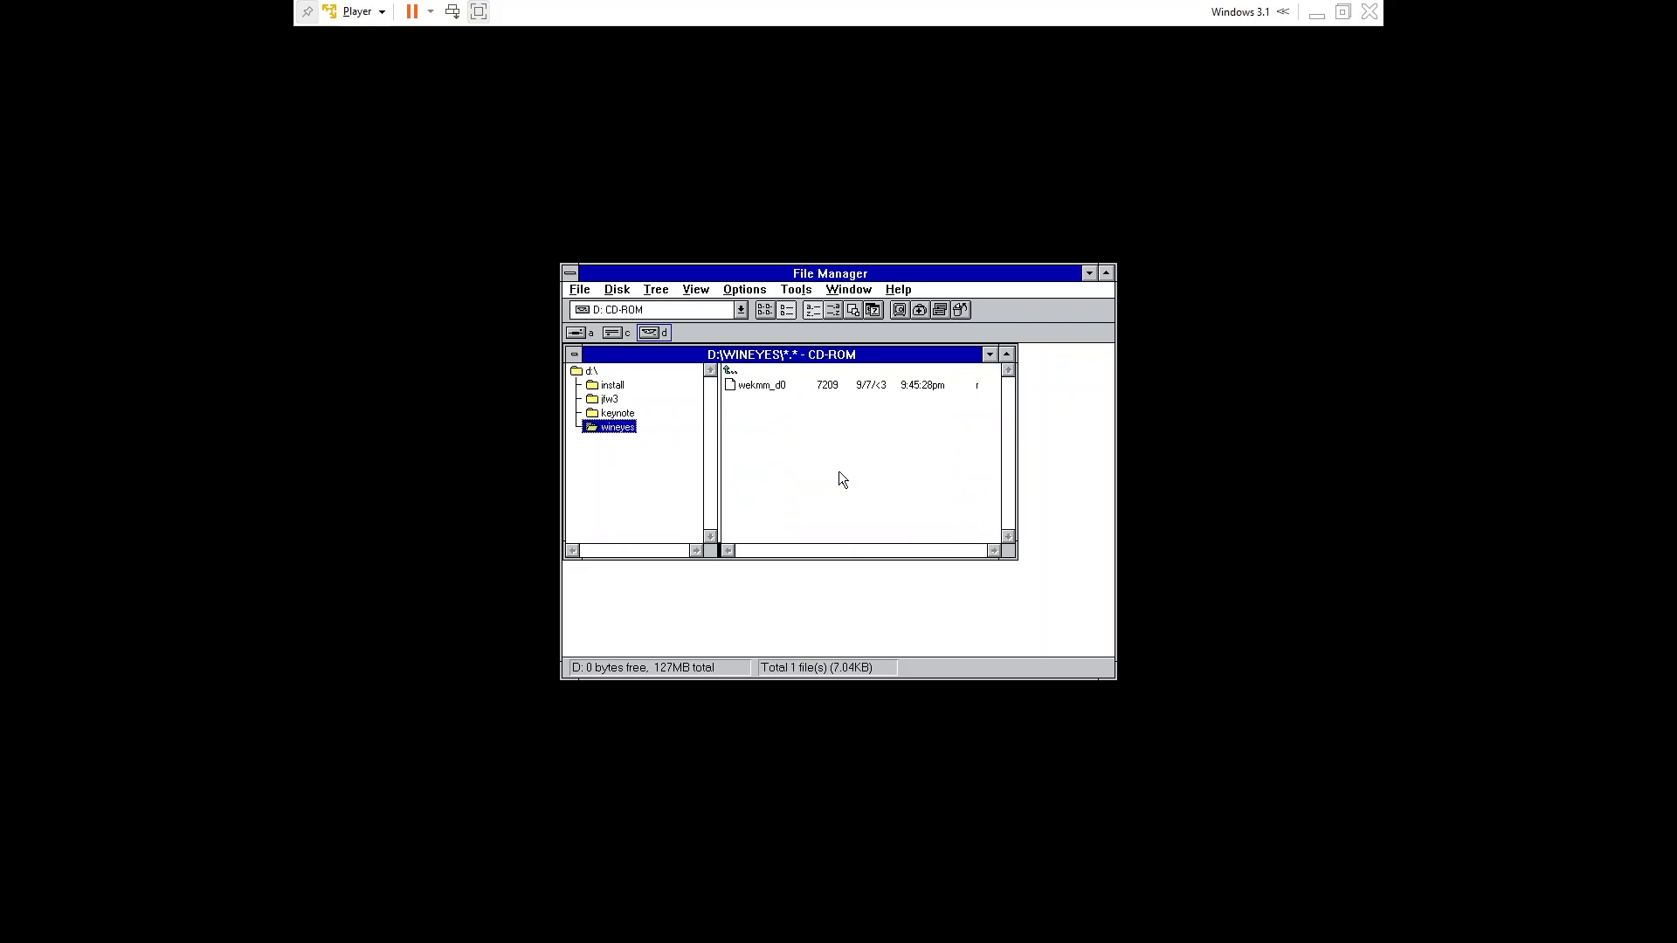
pyautogui.press('Up')
pyautogui.press('Down')
pyautogui.press('Up')
pyautogui.press('Up')
pyautogui.press('Up')
pyautogui.press('Up')
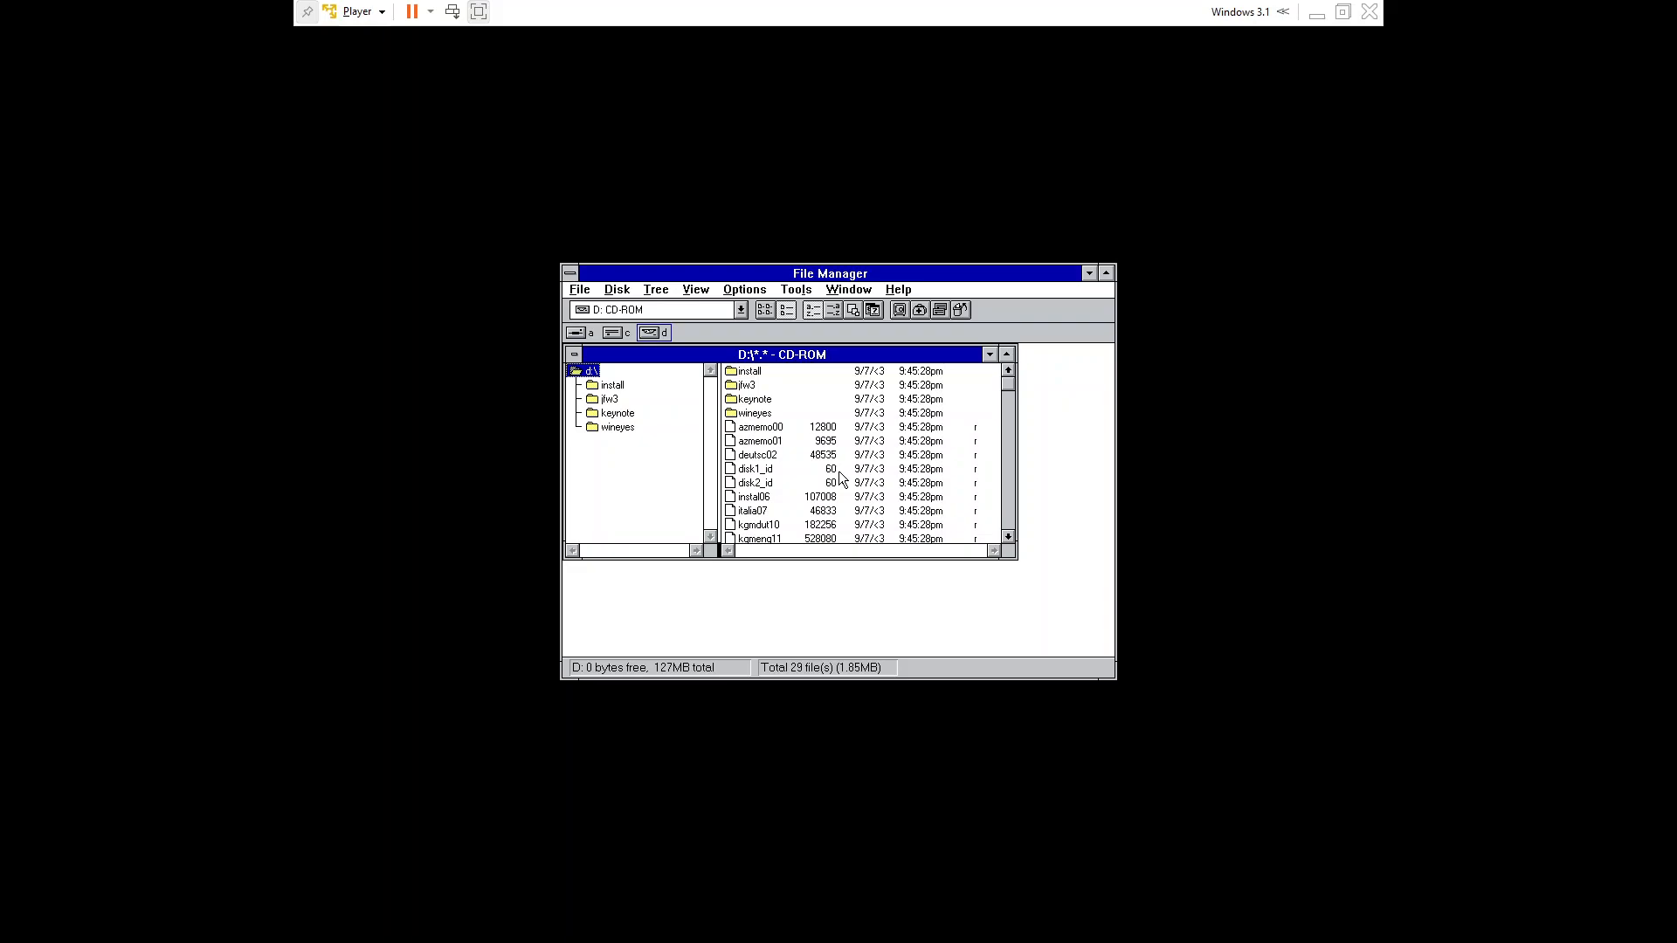
pyautogui.hotkey('alt', 'F4')
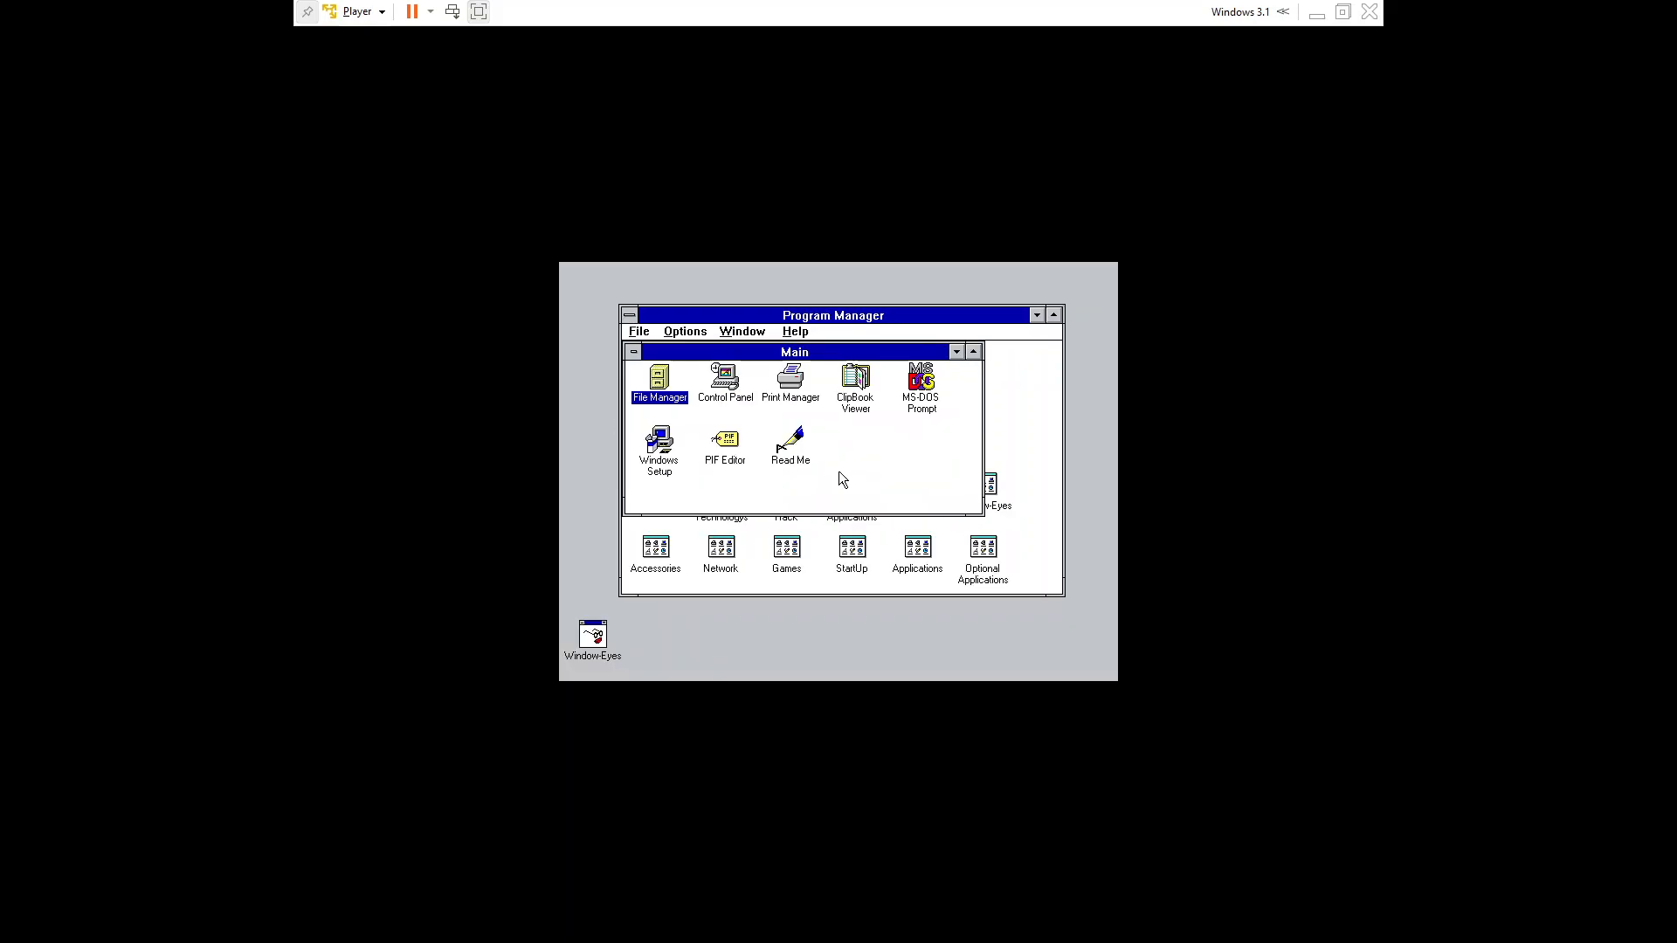
# - Try to run d:\install.exe from Program Manager's Run command
pyautogui.hotkey('alt', 'f')
pyautogui.press('r')
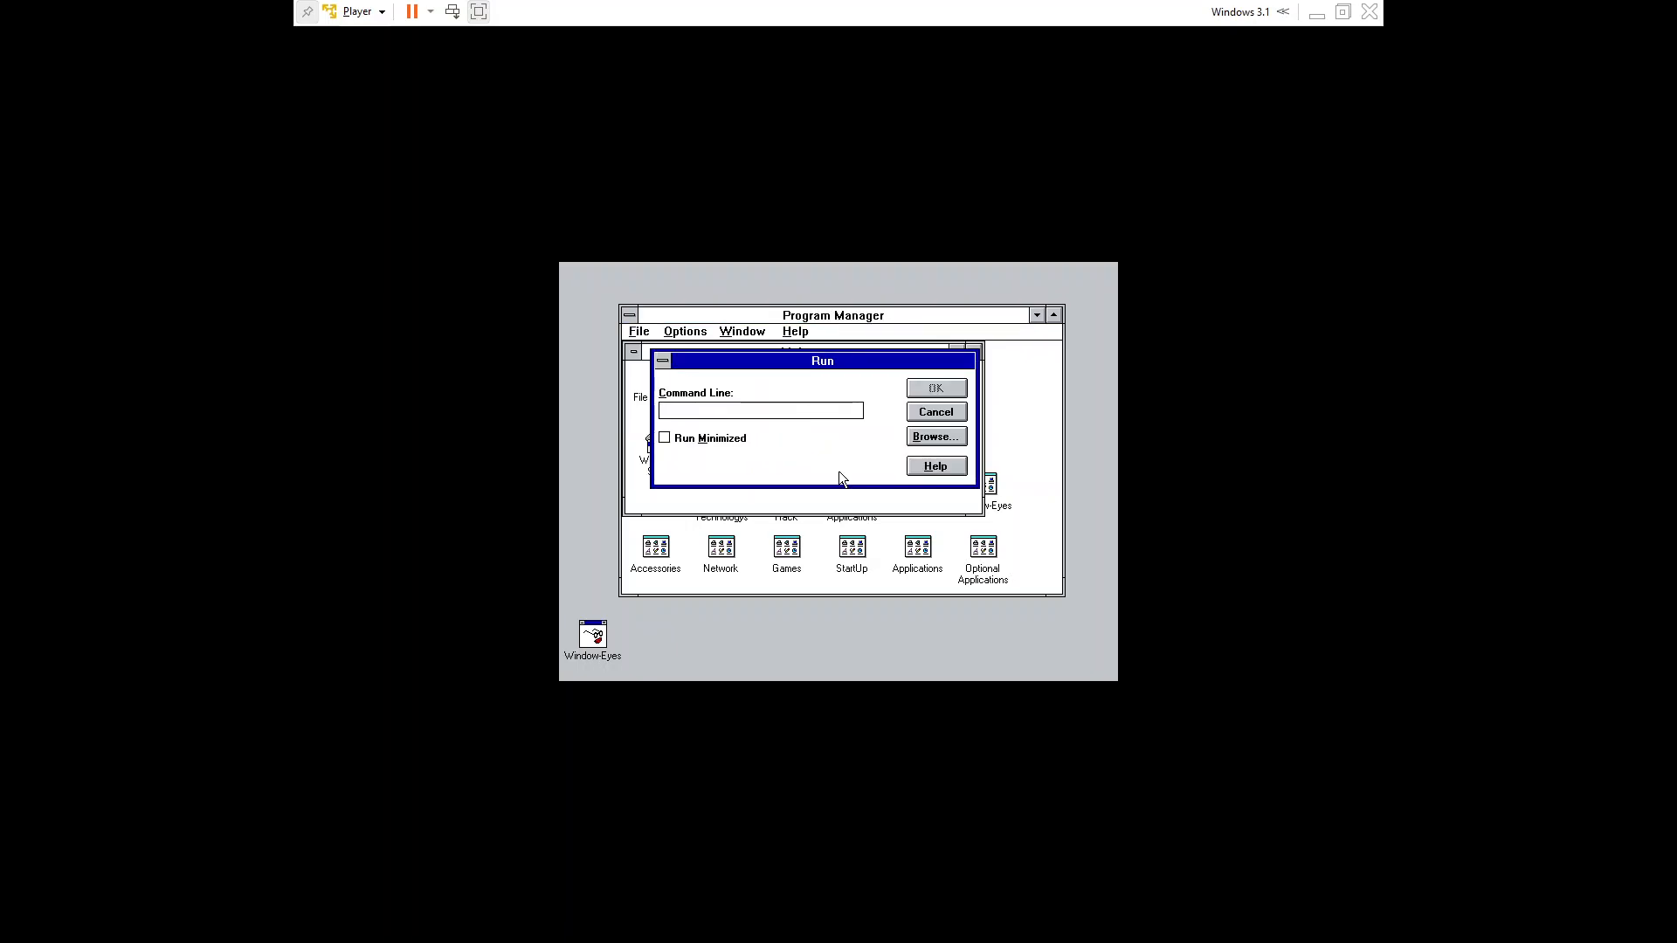
pyautogui.write('d:\\install.exe')
pyautogui.press('Return')
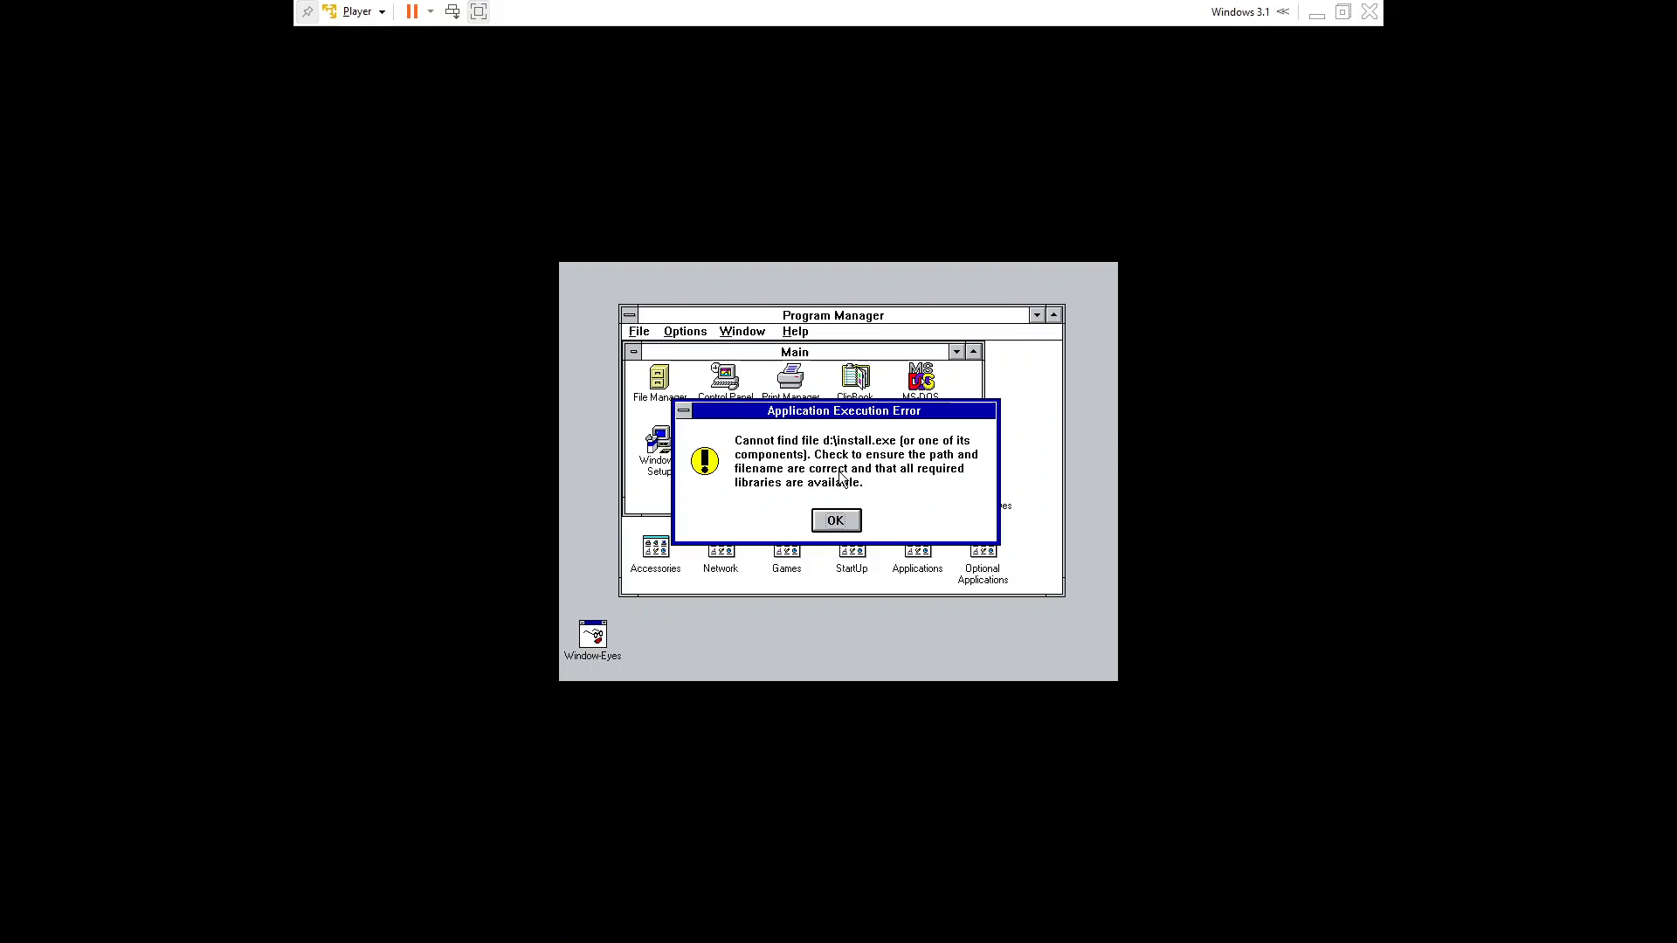
pyautogui.press('Return')
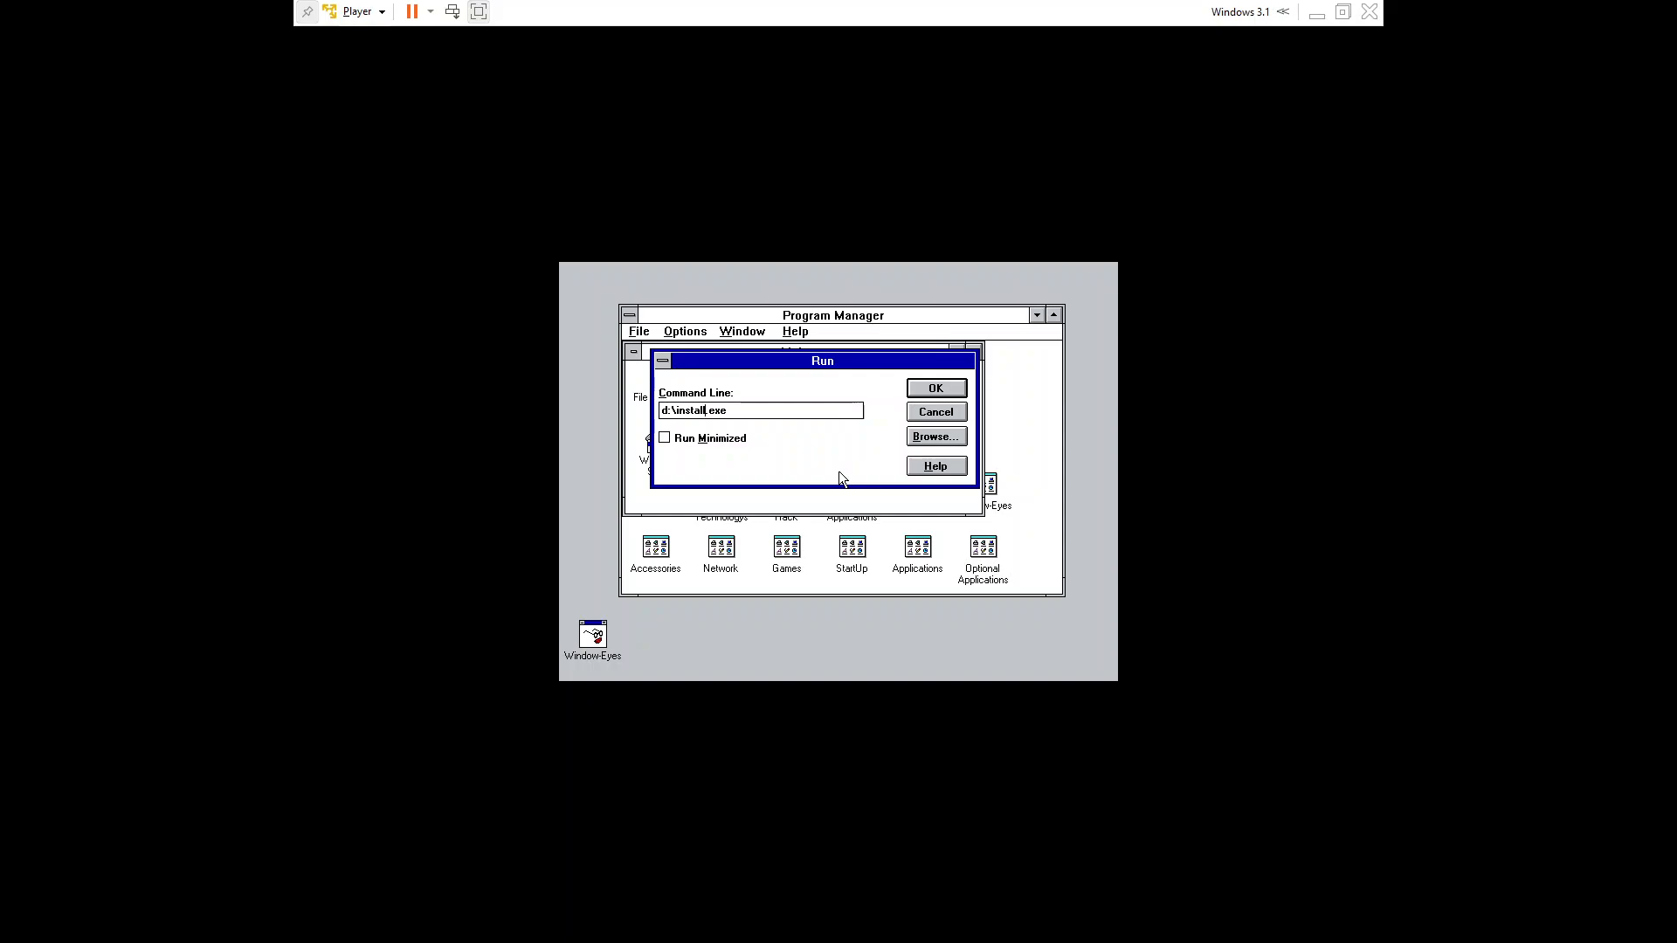
# - Try the shortened command line d:\instal.exe and close the Run dialog
pyautogui.press('BackSpace')
pyautogui.press('Return')
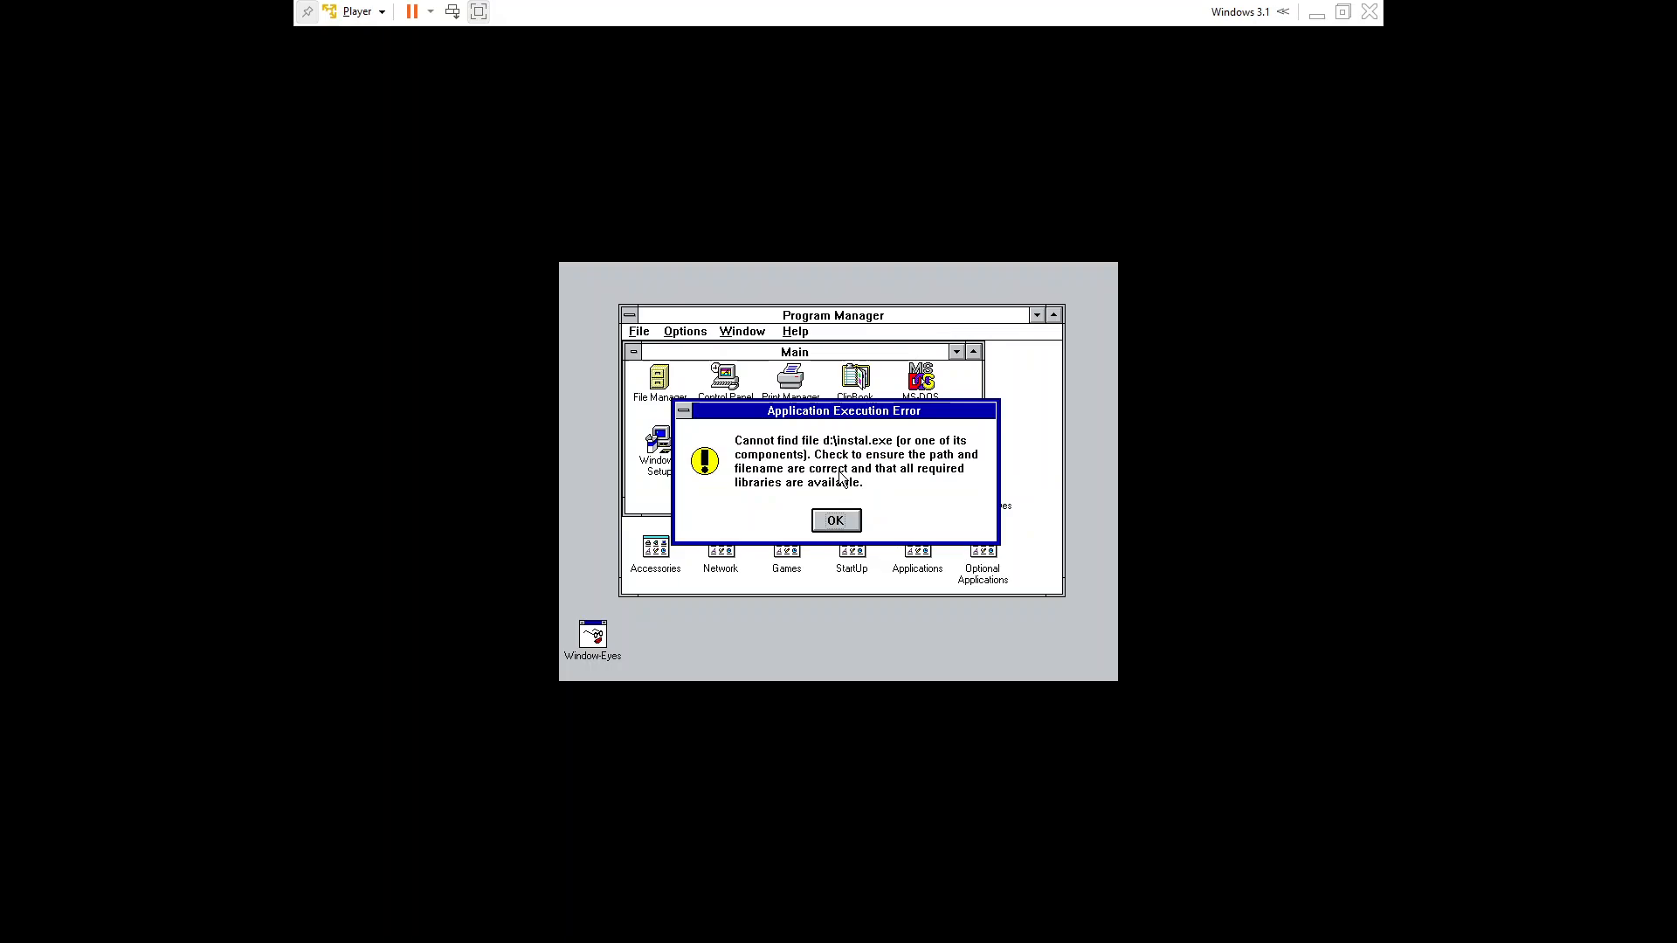
pyautogui.press('Return')
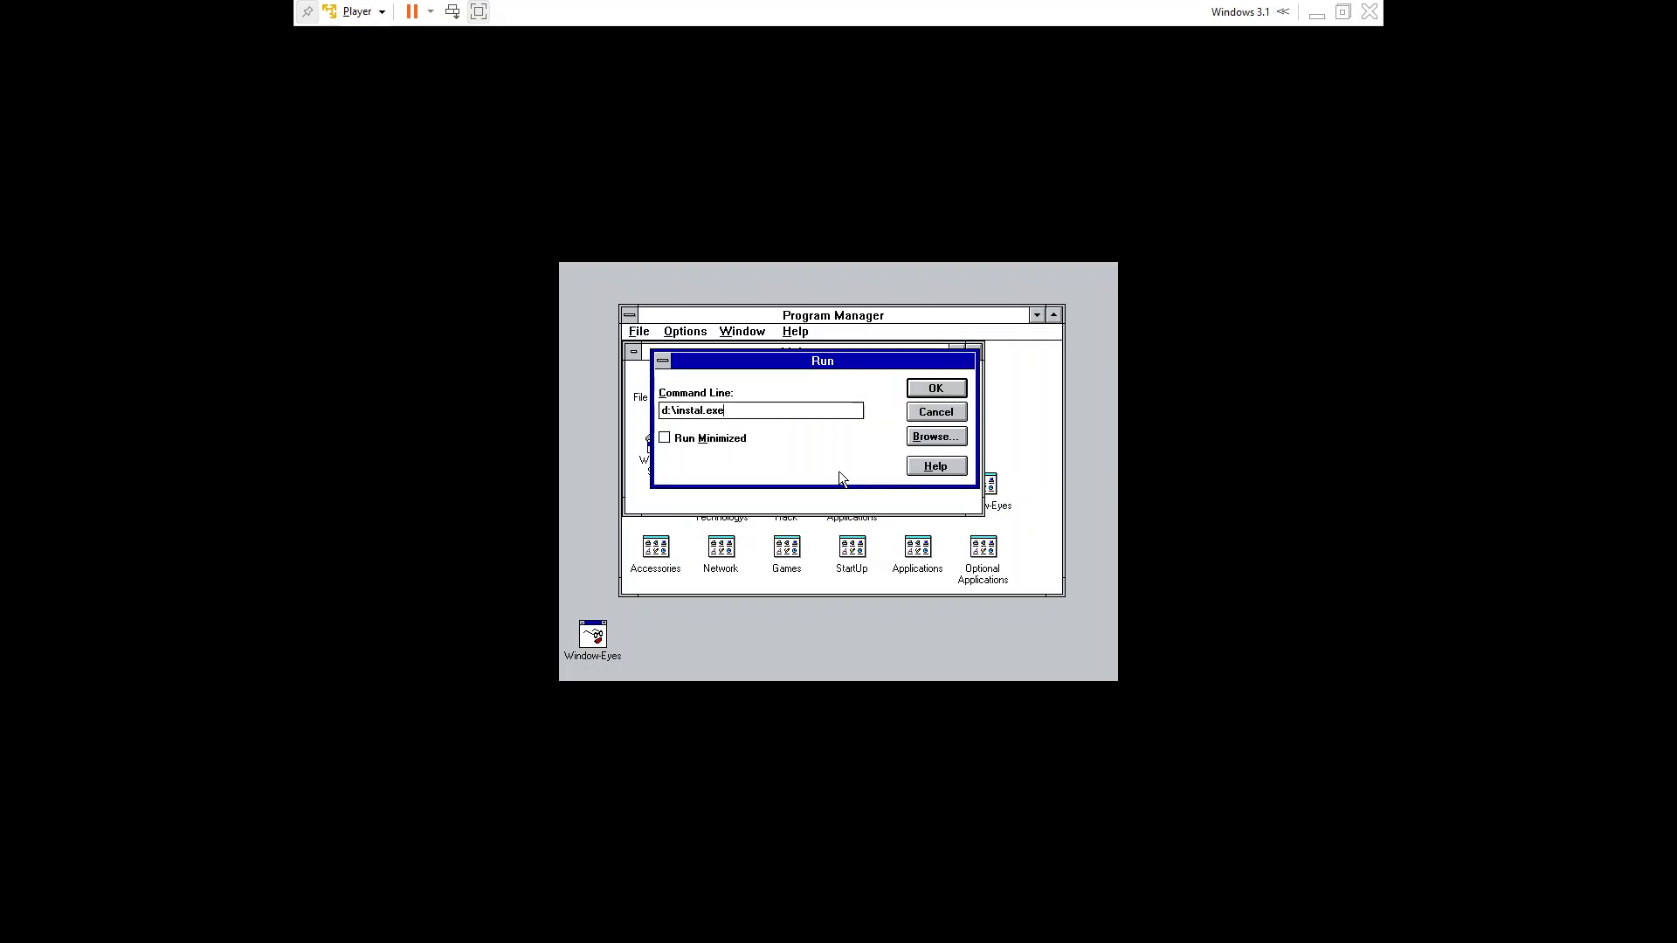
pyautogui.press('Escape')
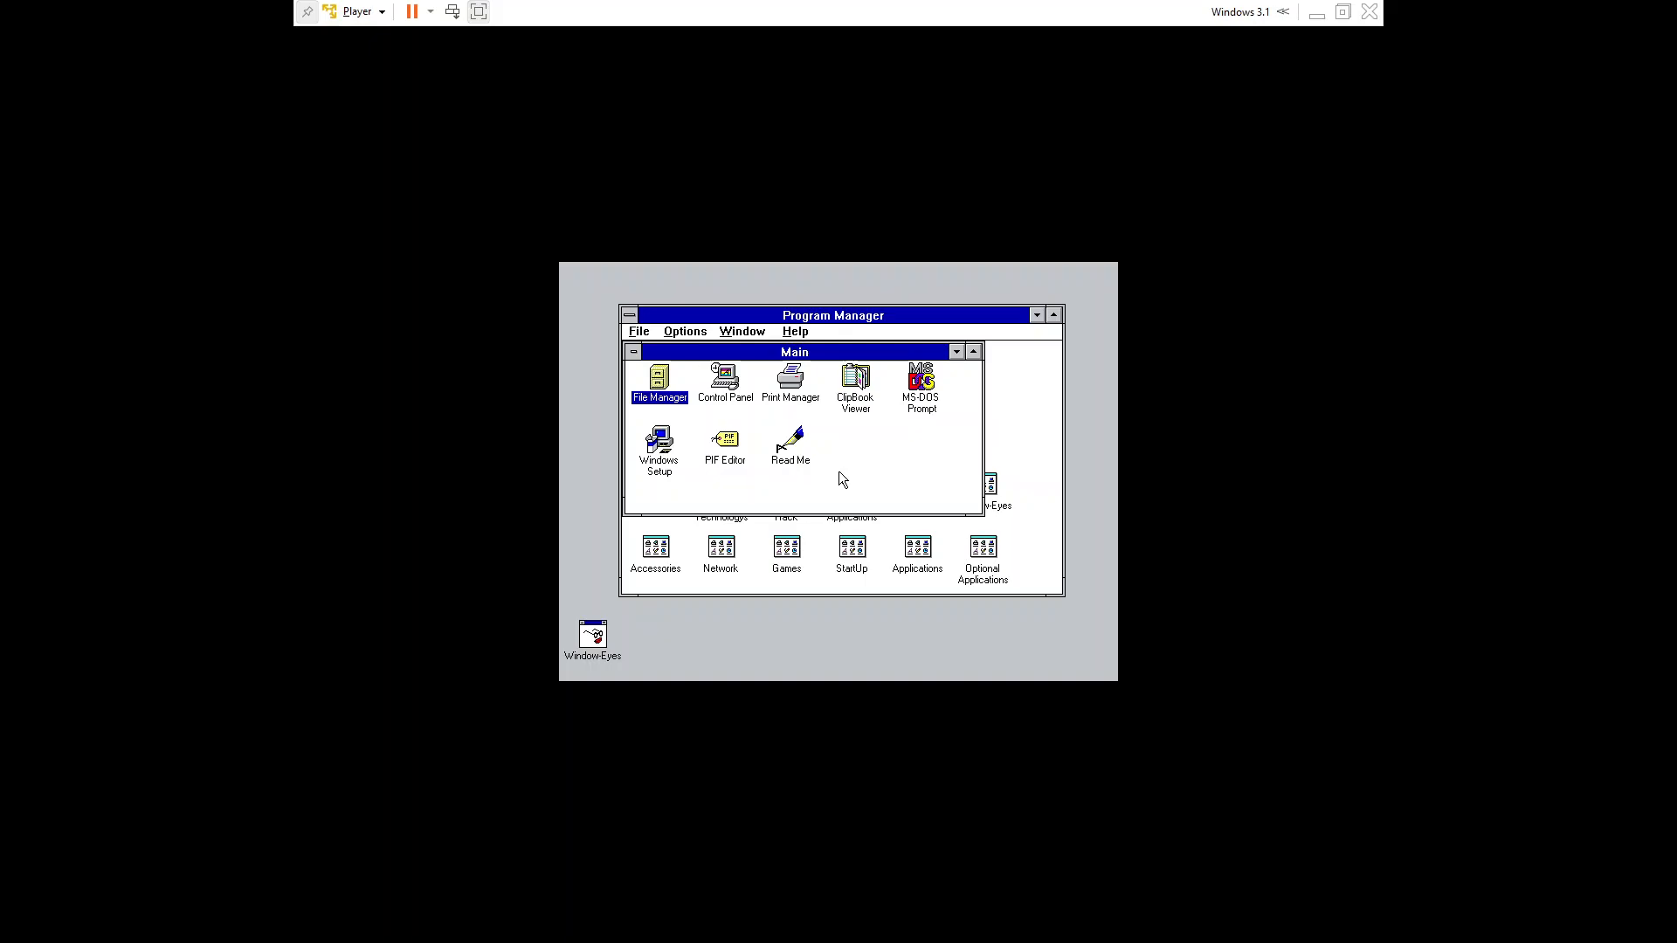
# - Reopen File Manager and look for the installer's actual file name in the root of the D: drive
pyautogui.press('Return')
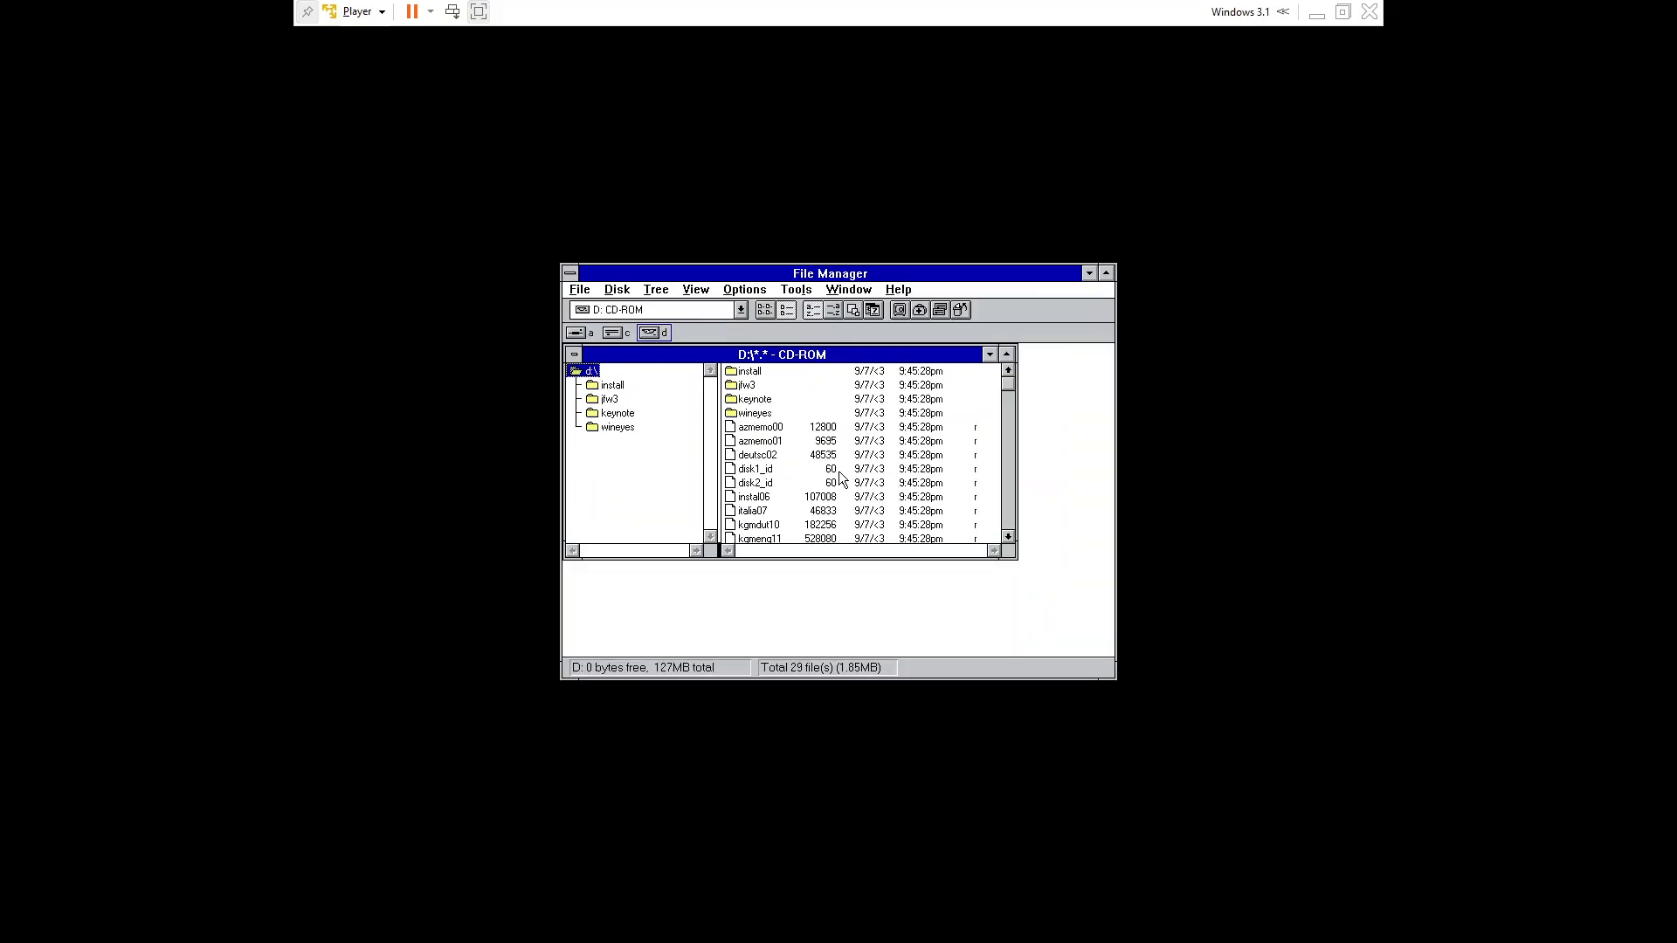
pyautogui.hotkey('shift', 'Tab')
pyautogui.press('Tab')
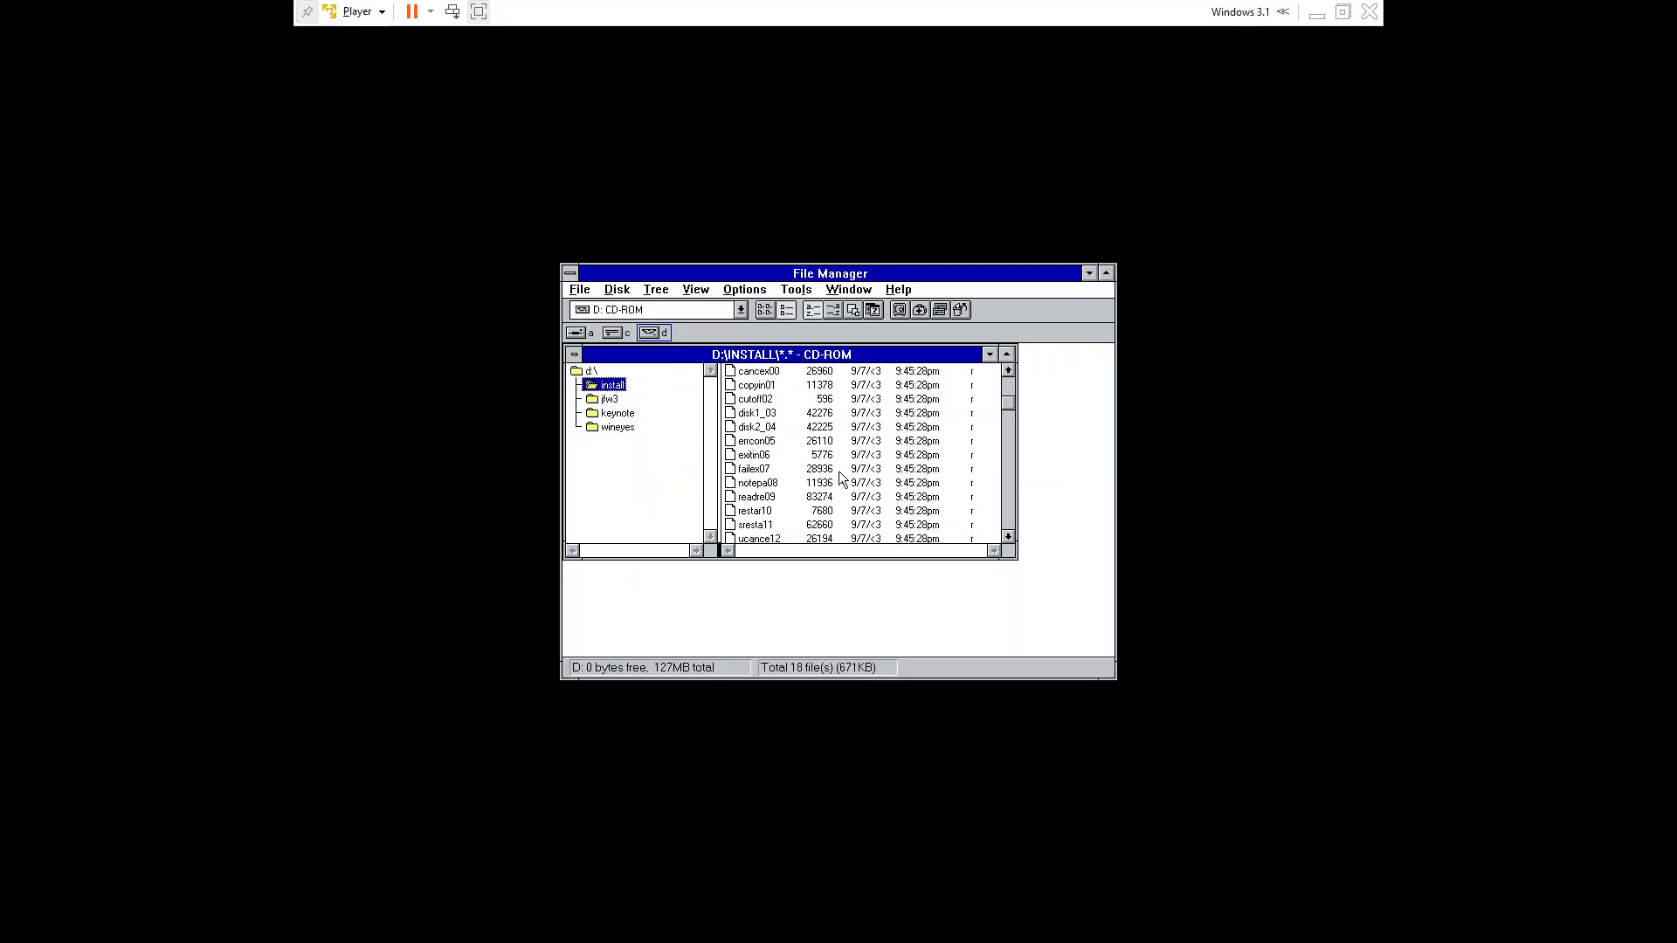
pyautogui.press('Up')
pyautogui.press('Tab')
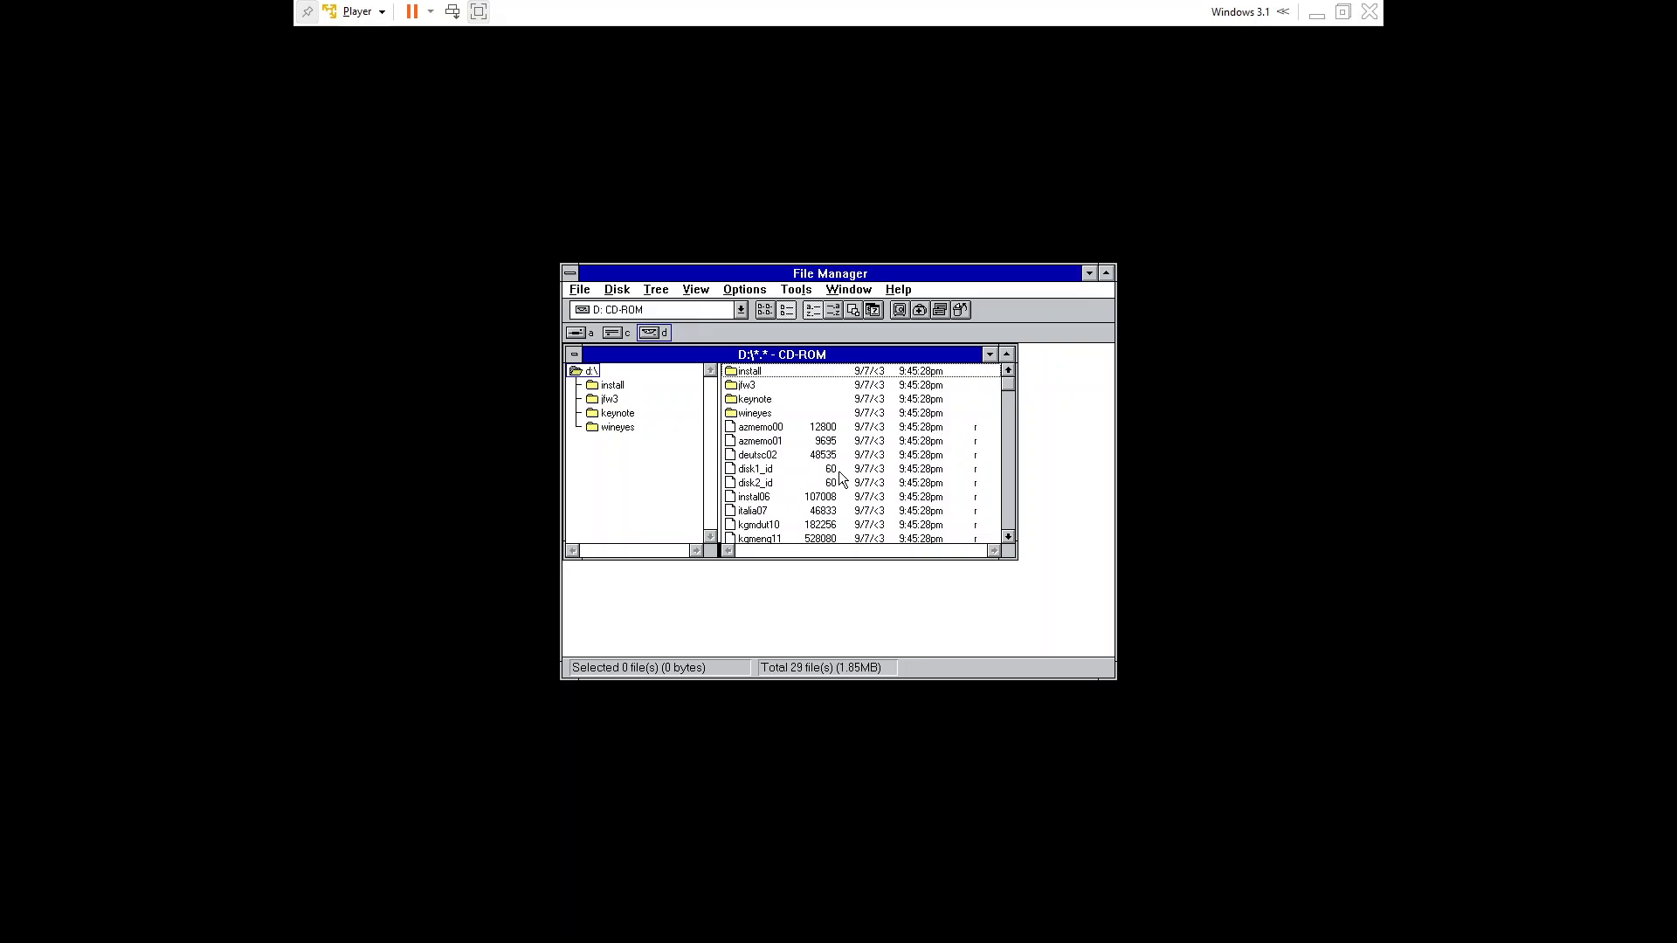
pyautogui.press('Down')
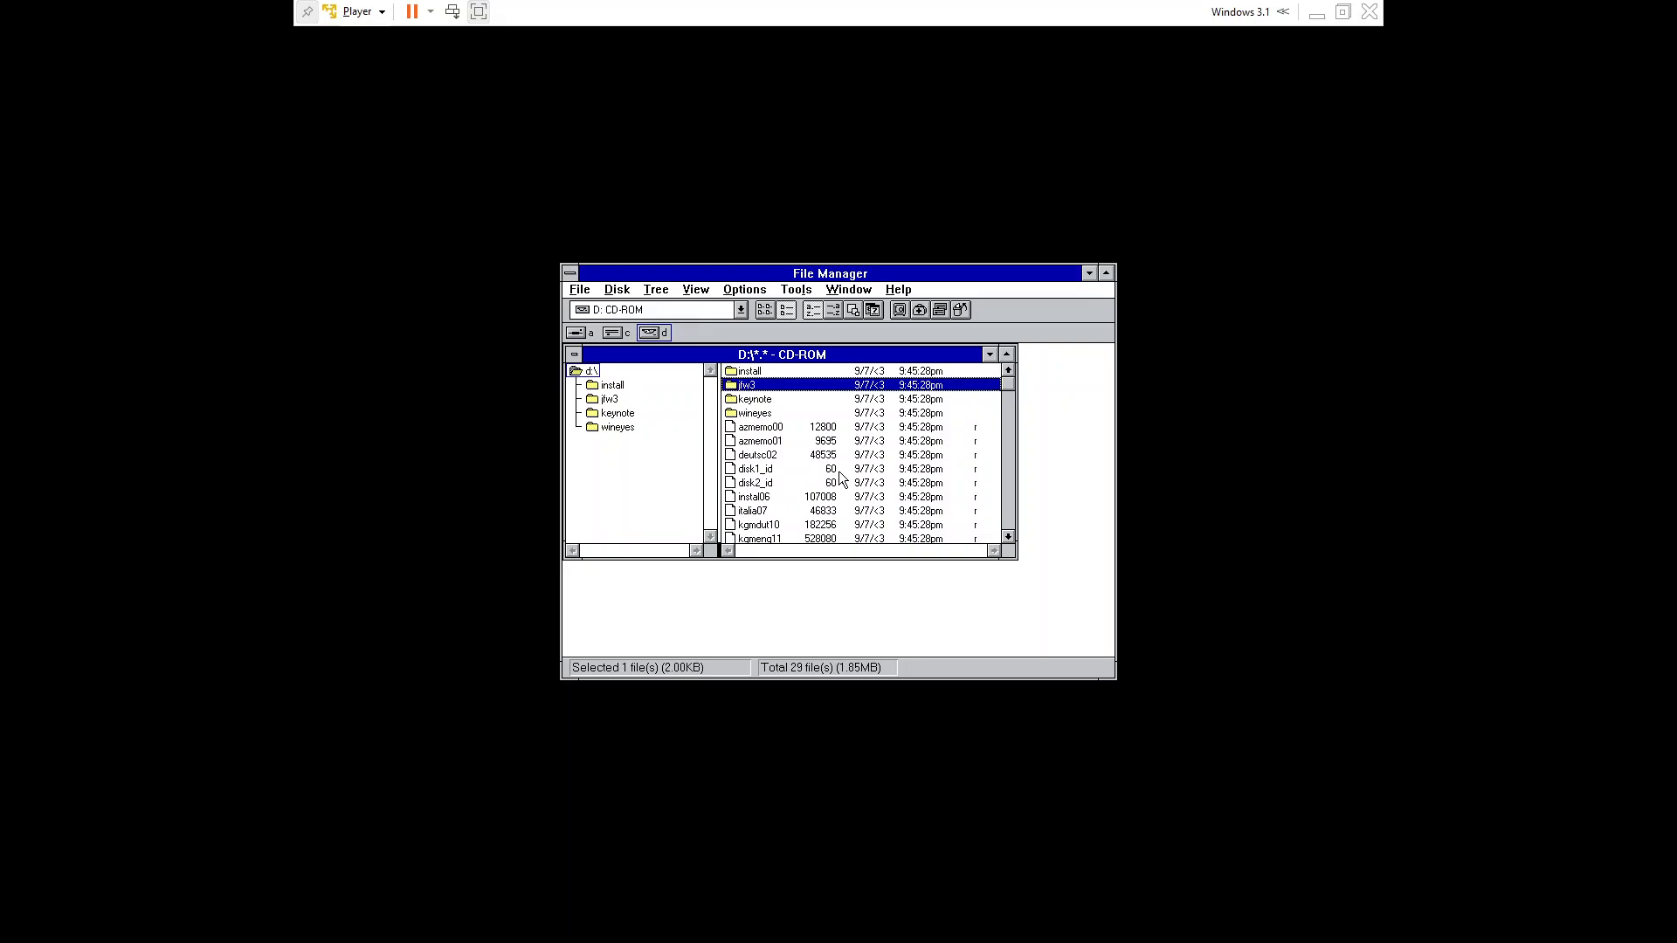
pyautogui.press('Up')
pyautogui.press('Down')
pyautogui.press('Down')
pyautogui.press('Down')
pyautogui.press('Down')
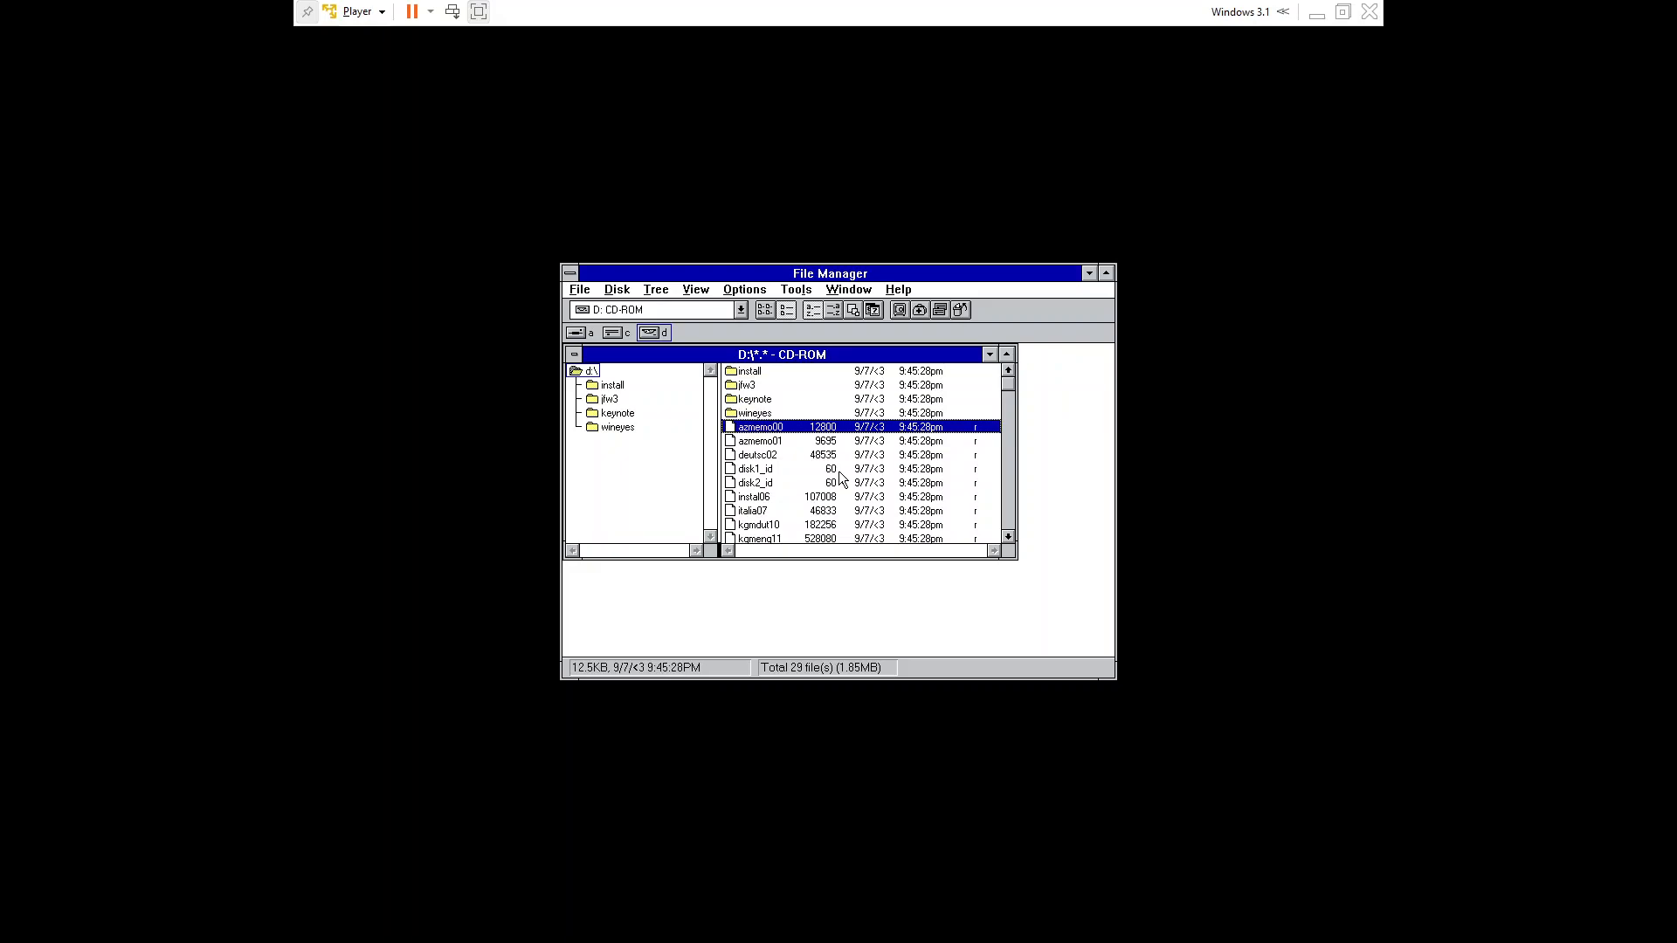
pyautogui.press('Down')
pyautogui.press('Down')
pyautogui.press('Down')
pyautogui.press('Down')
pyautogui.press('Down')
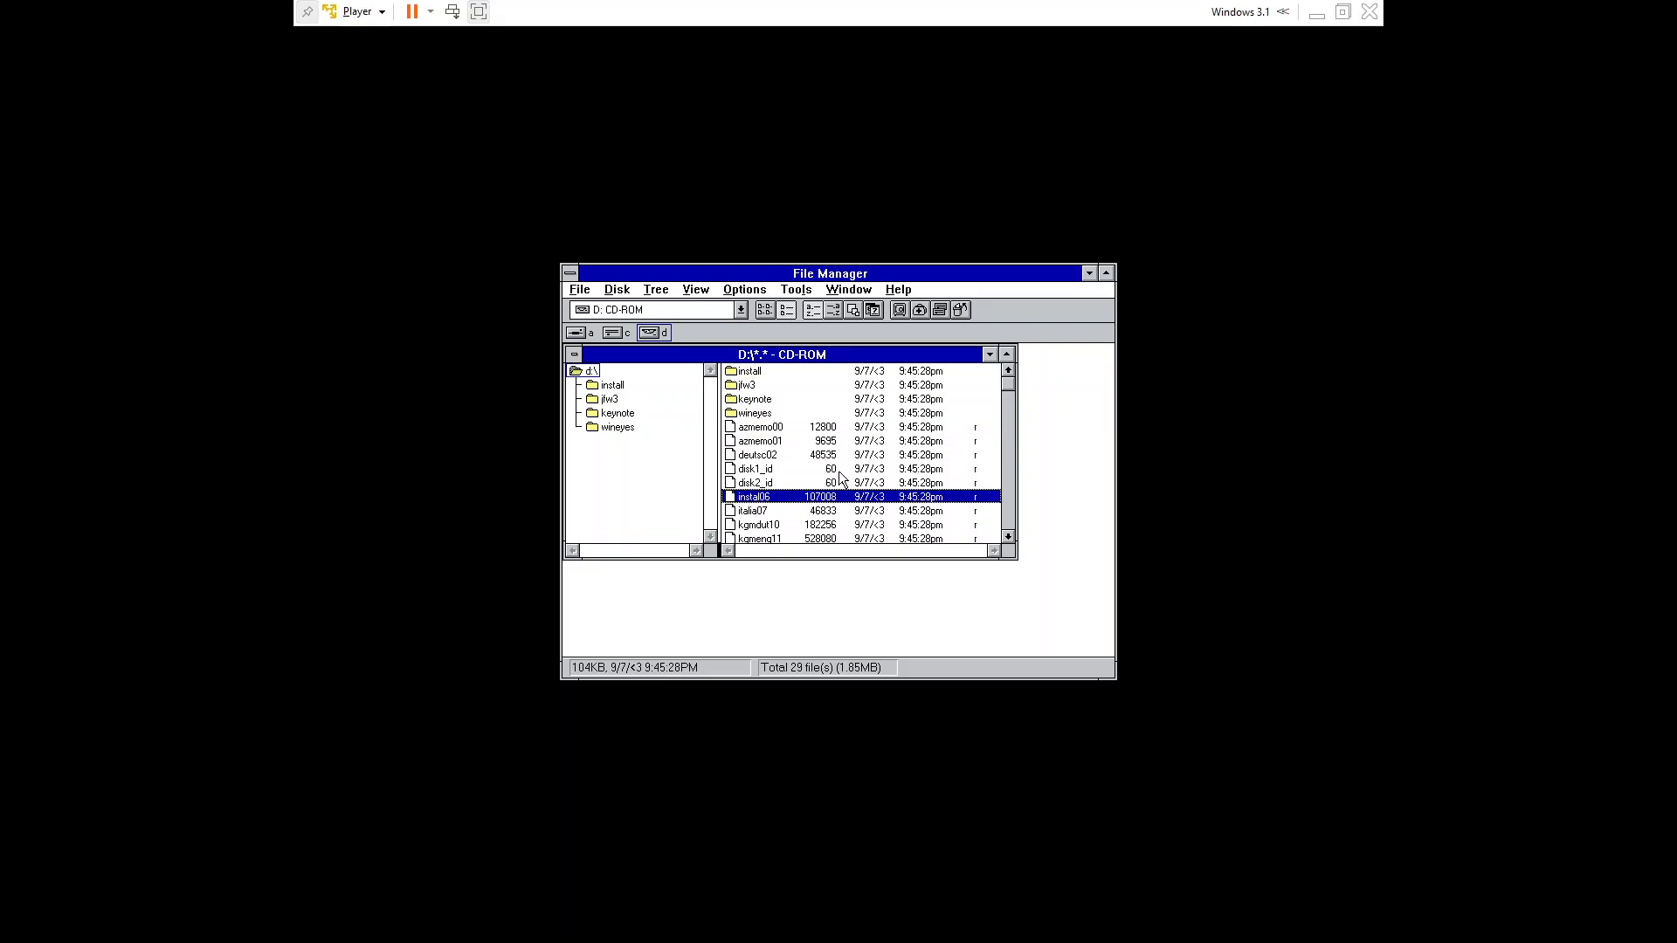
pyautogui.press('Down')
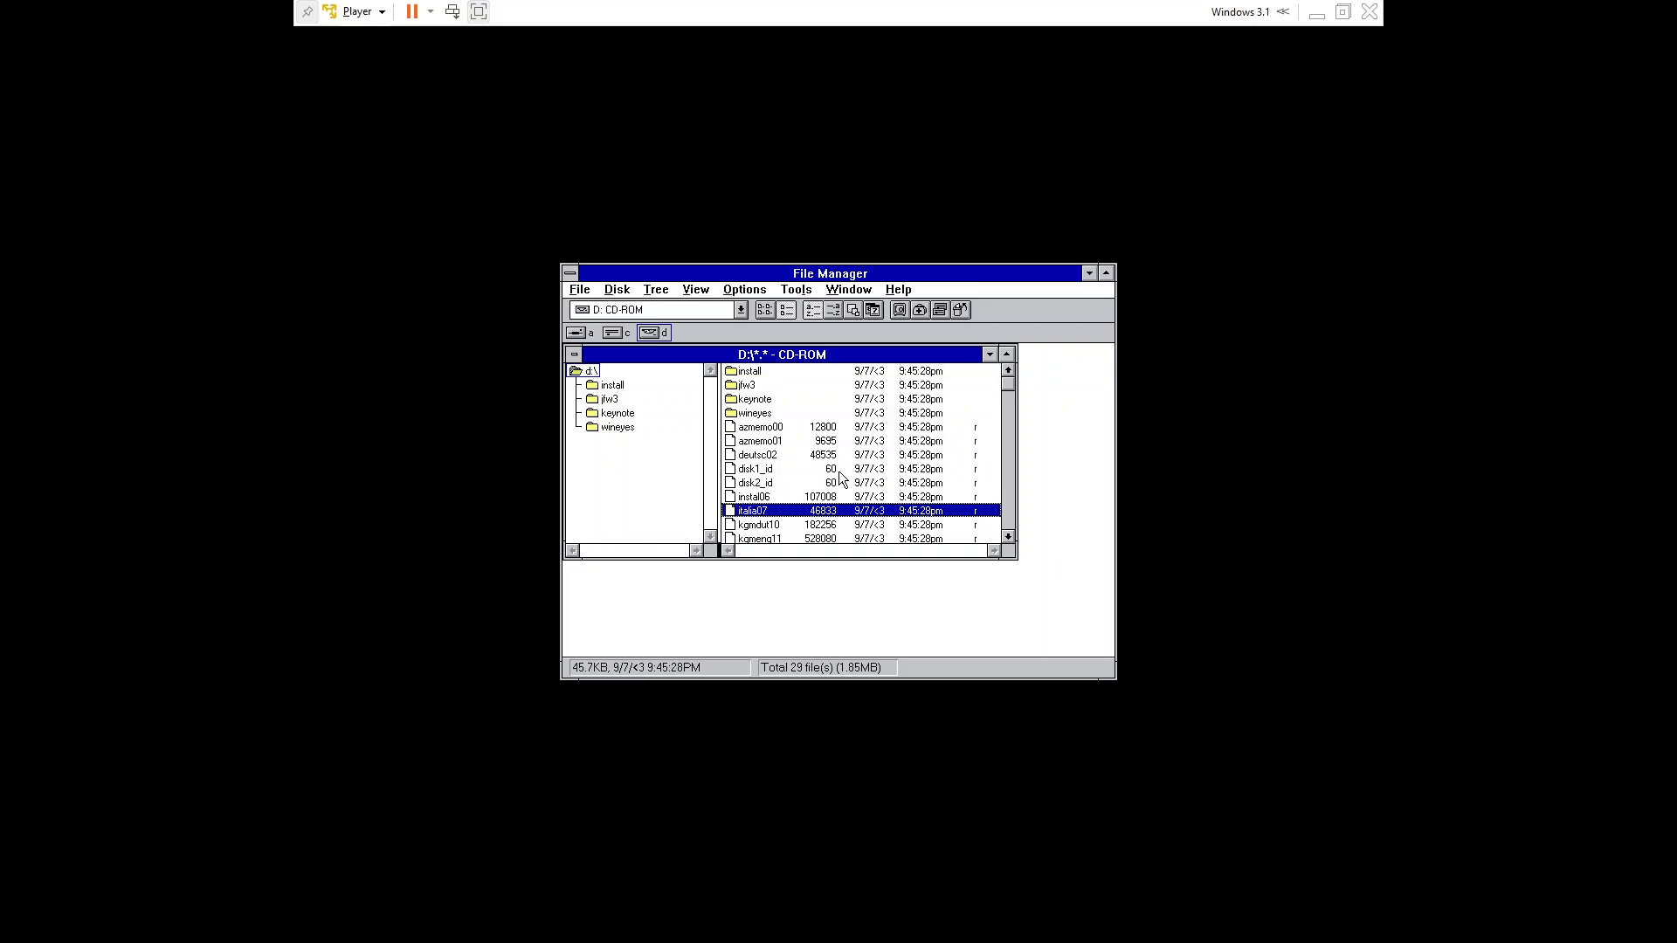
pyautogui.press('Home')
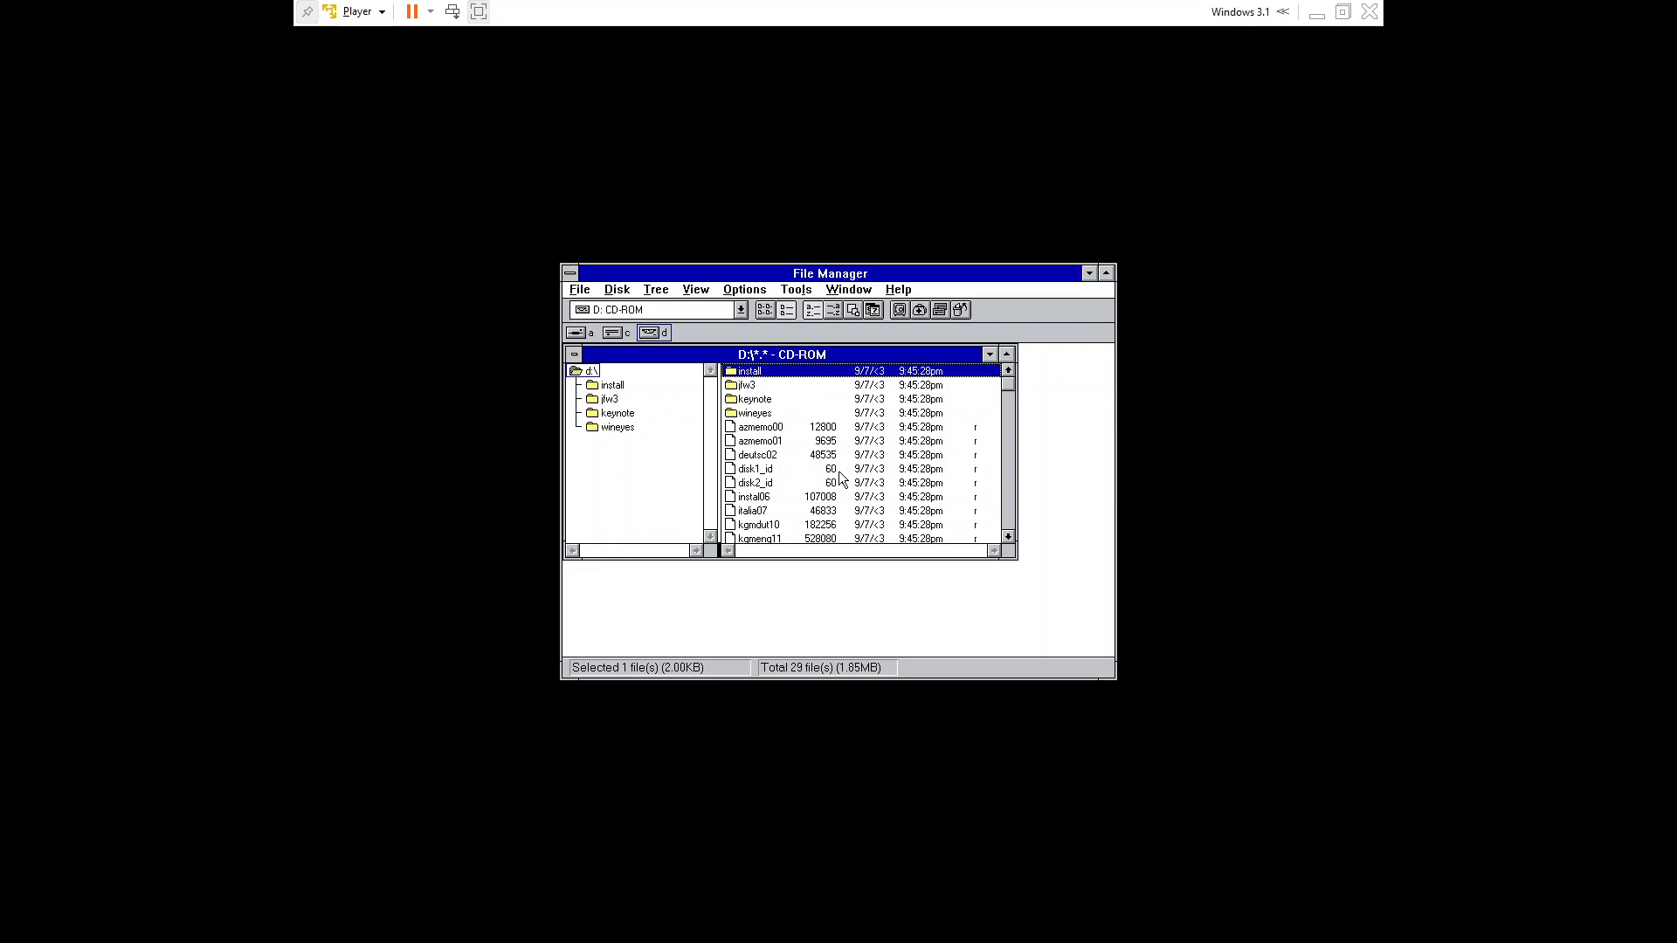
pyautogui.press('i')
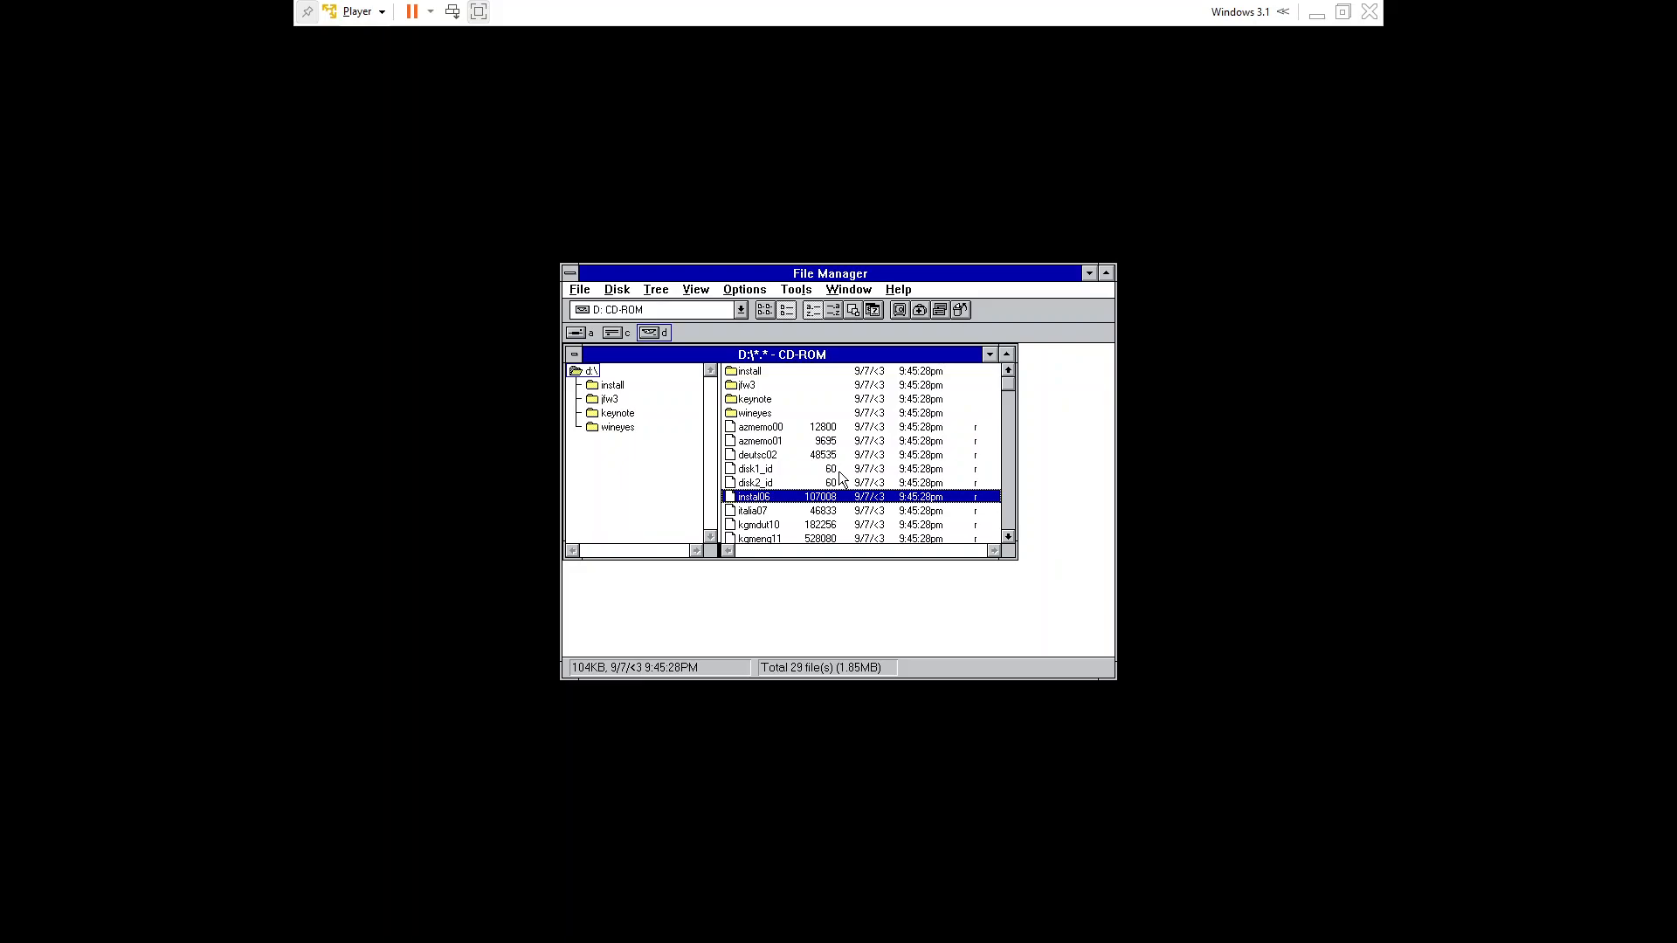
pyautogui.press('Down')
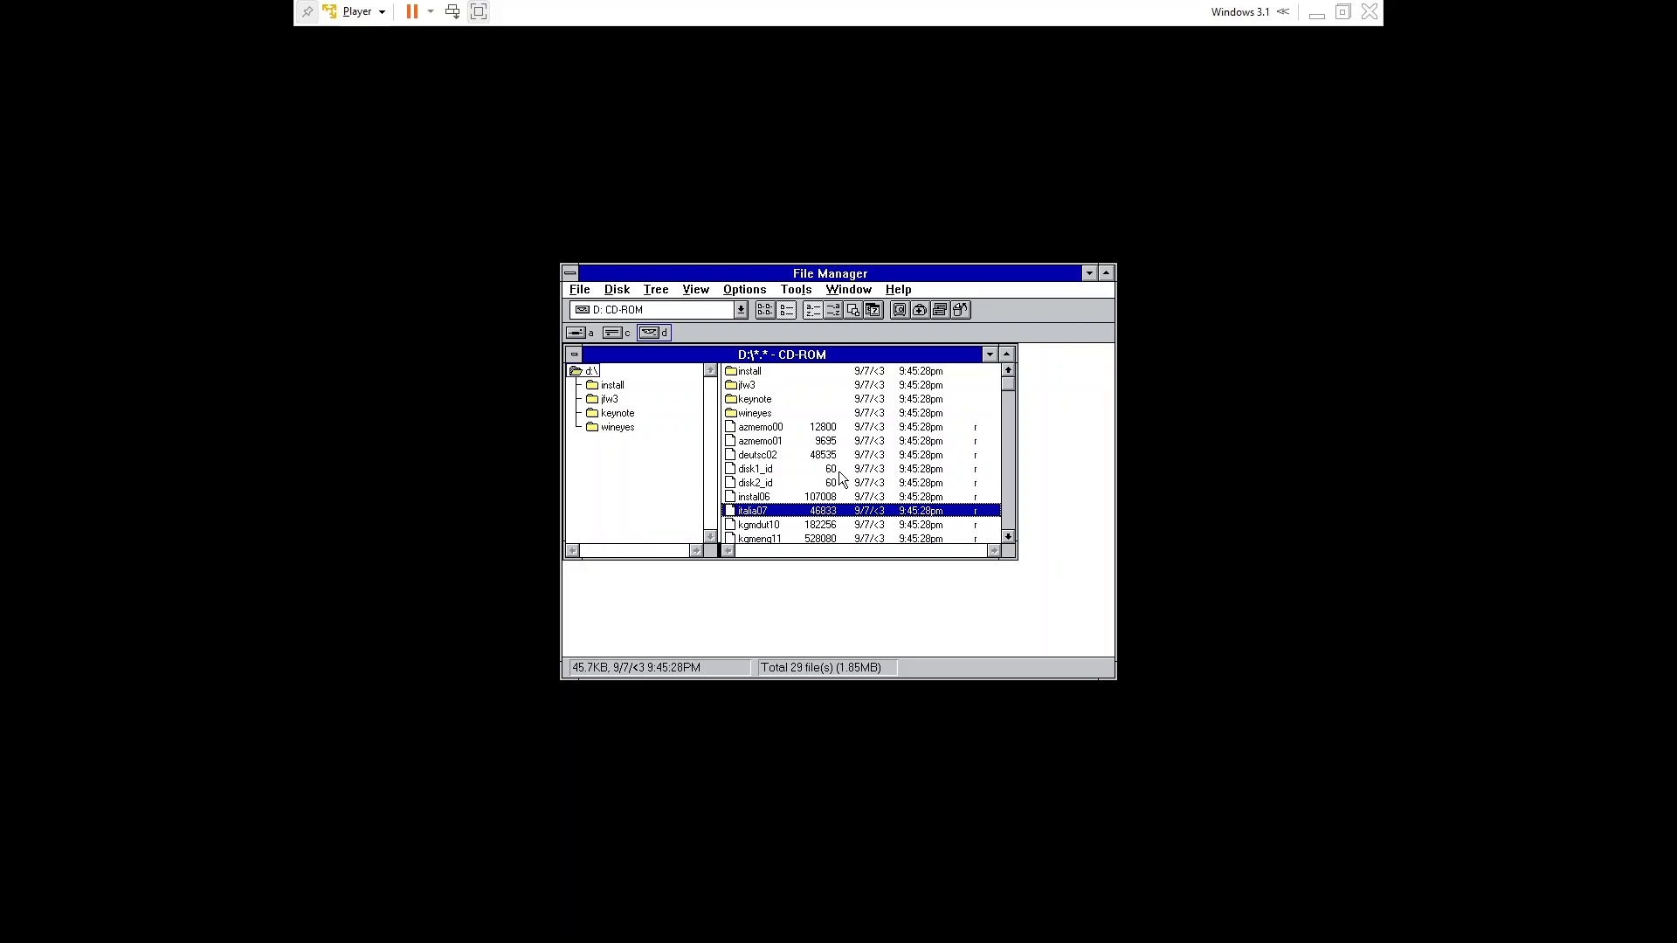
# - Read through the complete root listing of the D: drive, from the install folder down to vkngmm27 and back
pyautogui.press('Up')
pyautogui.press('Up')
pyautogui.press('Up')
pyautogui.press('Up')
pyautogui.press('Up')
pyautogui.press('Up')
pyautogui.press('Up')
pyautogui.press('Up')
pyautogui.press('Up')
pyautogui.press('Up')
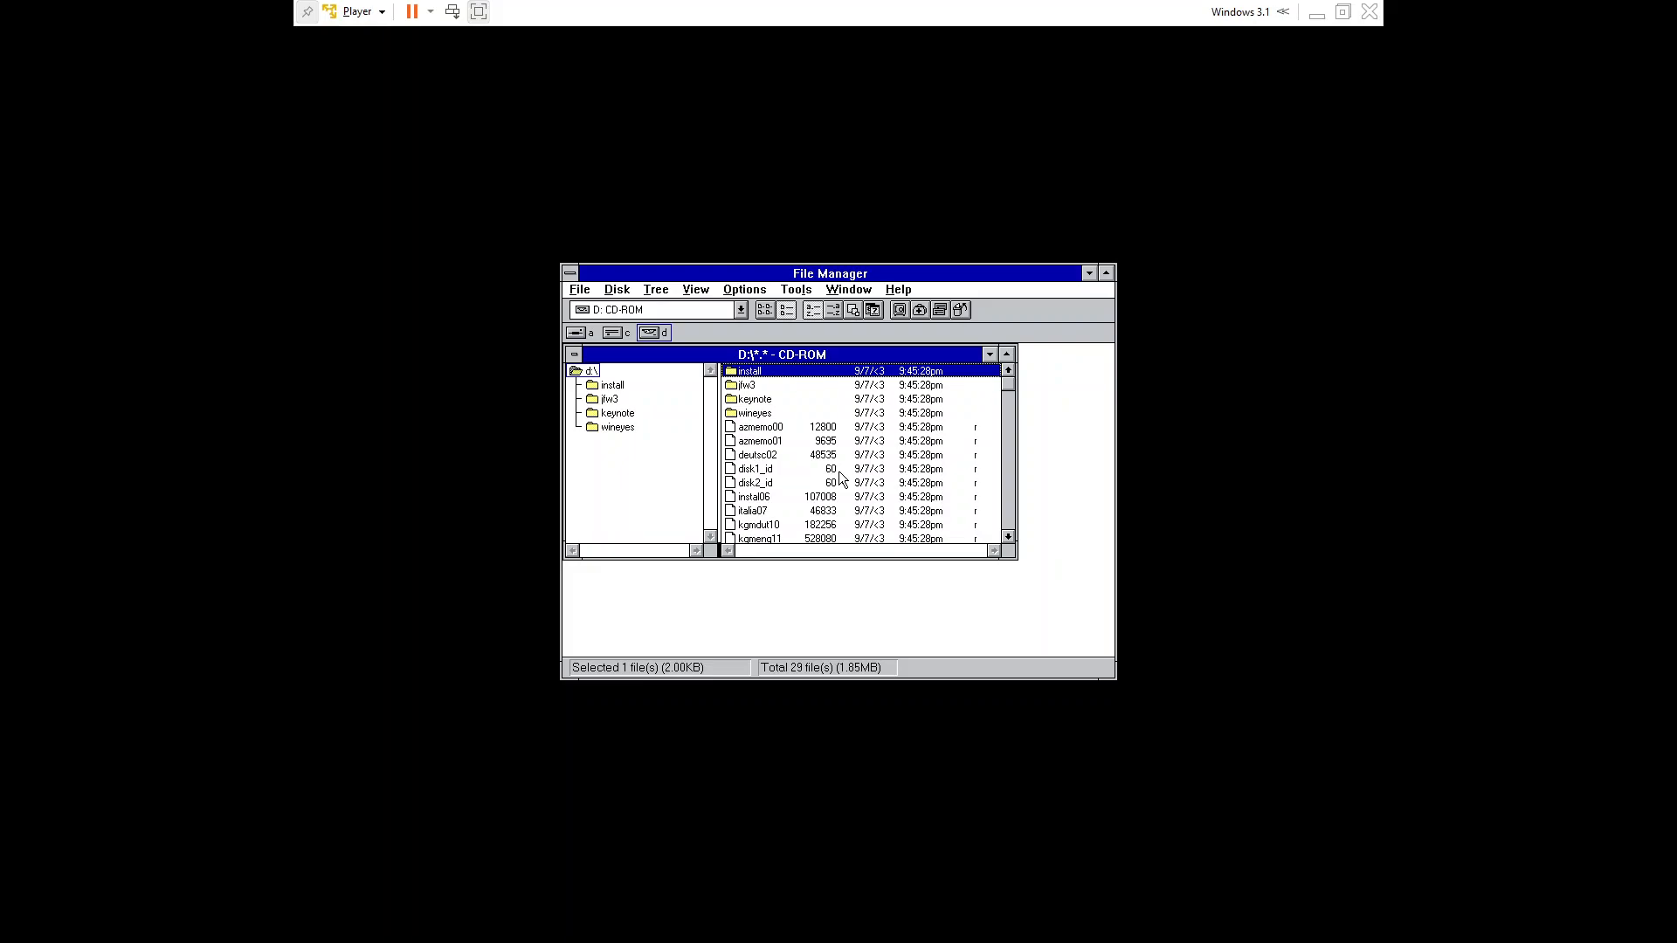
pyautogui.press('Down')
pyautogui.press('Down')
pyautogui.press('Down')
pyautogui.press('Down')
pyautogui.press('Down')
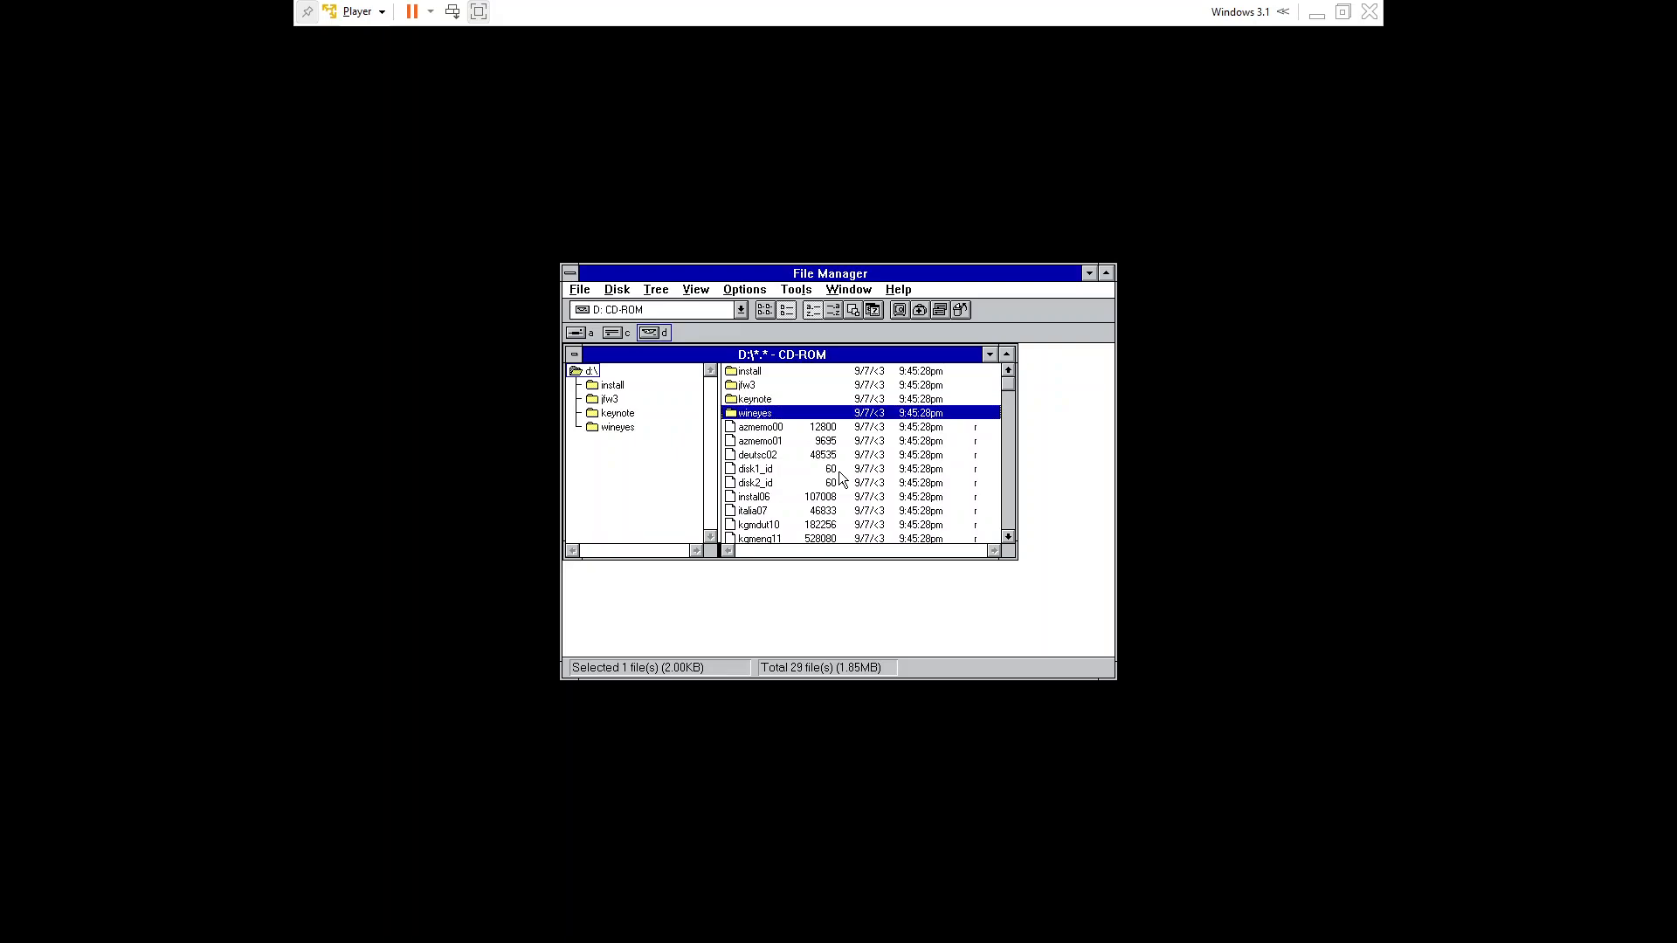
pyautogui.press('Down')
pyautogui.press('Down')
pyautogui.press('Down')
pyautogui.press('Down')
pyautogui.press('Down')
pyautogui.press('Down')
pyautogui.press('Down')
pyautogui.press('Down')
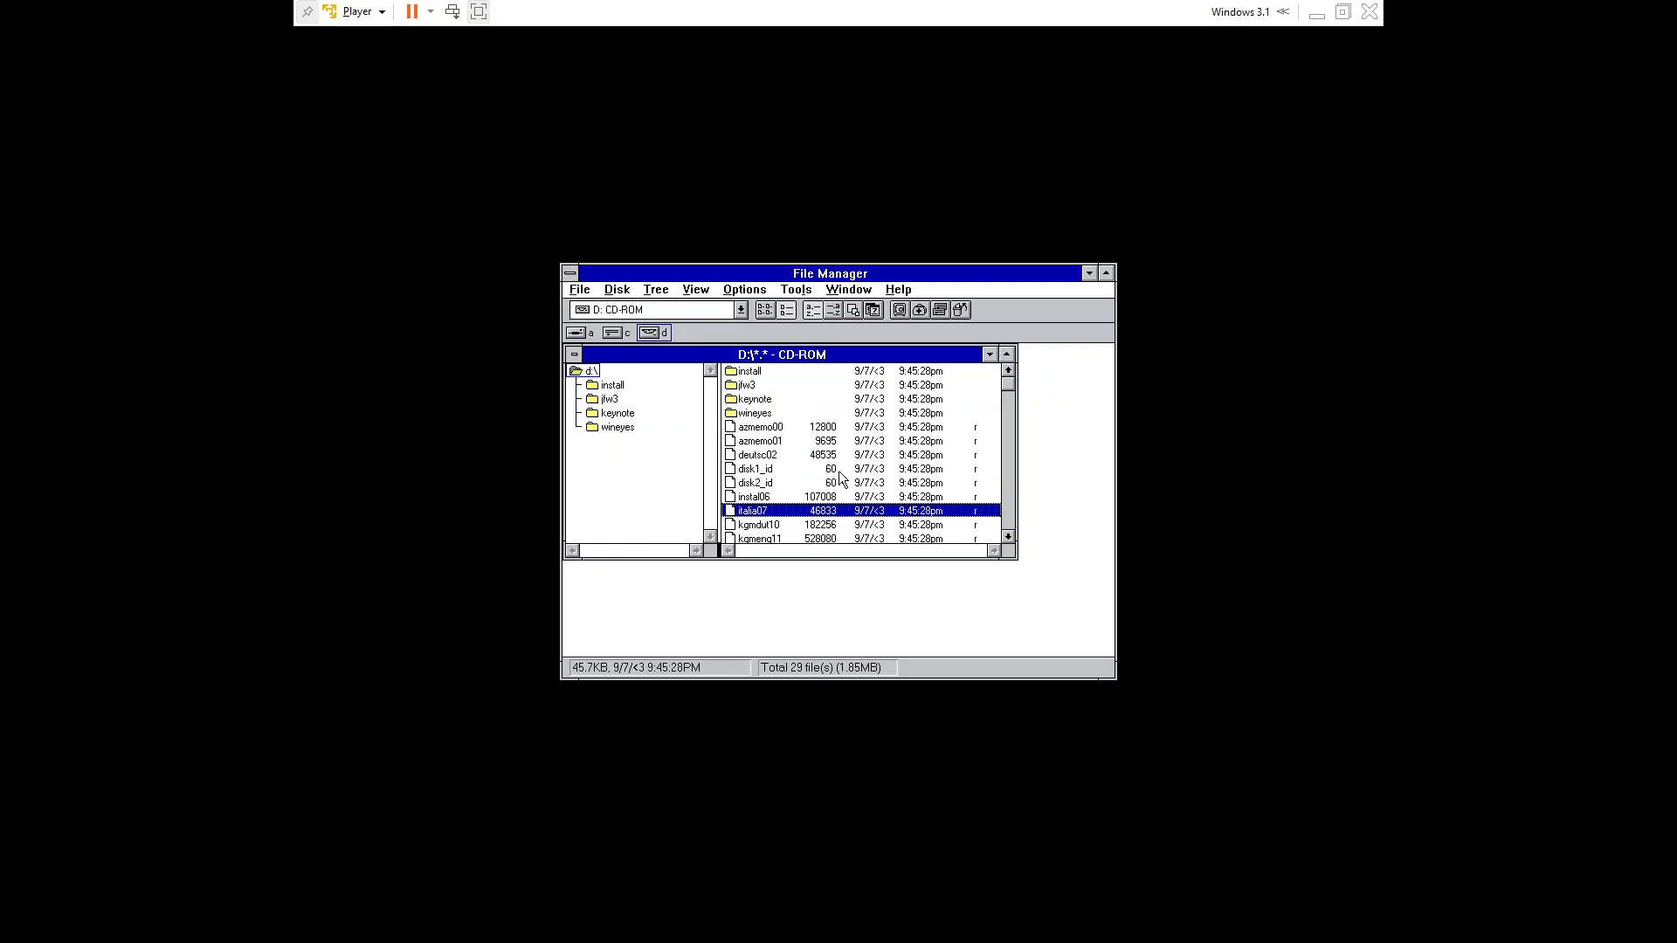
pyautogui.press('Down')
pyautogui.press('Down')
pyautogui.press('Down')
pyautogui.press('Down')
pyautogui.press('Down')
pyautogui.press('Down')
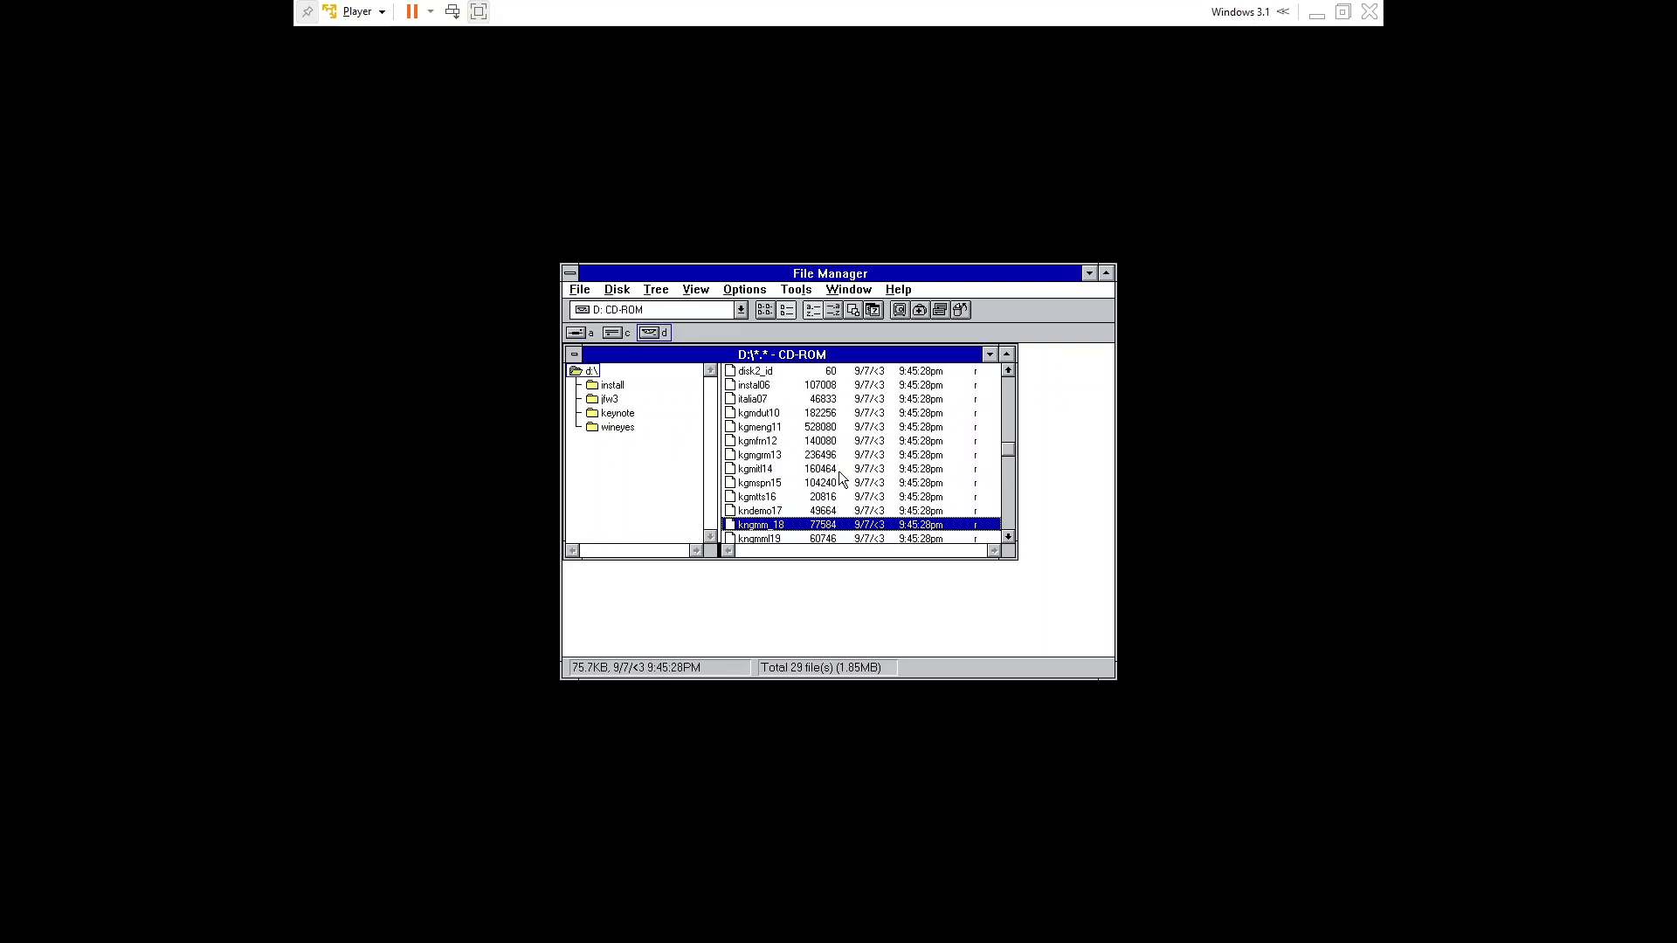
pyautogui.press('Down')
pyautogui.press('Down')
pyautogui.press('Down')
pyautogui.press('Down')
pyautogui.press('Down')
pyautogui.press('Down')
pyautogui.press('Down')
pyautogui.press('Down')
pyautogui.press('Down')
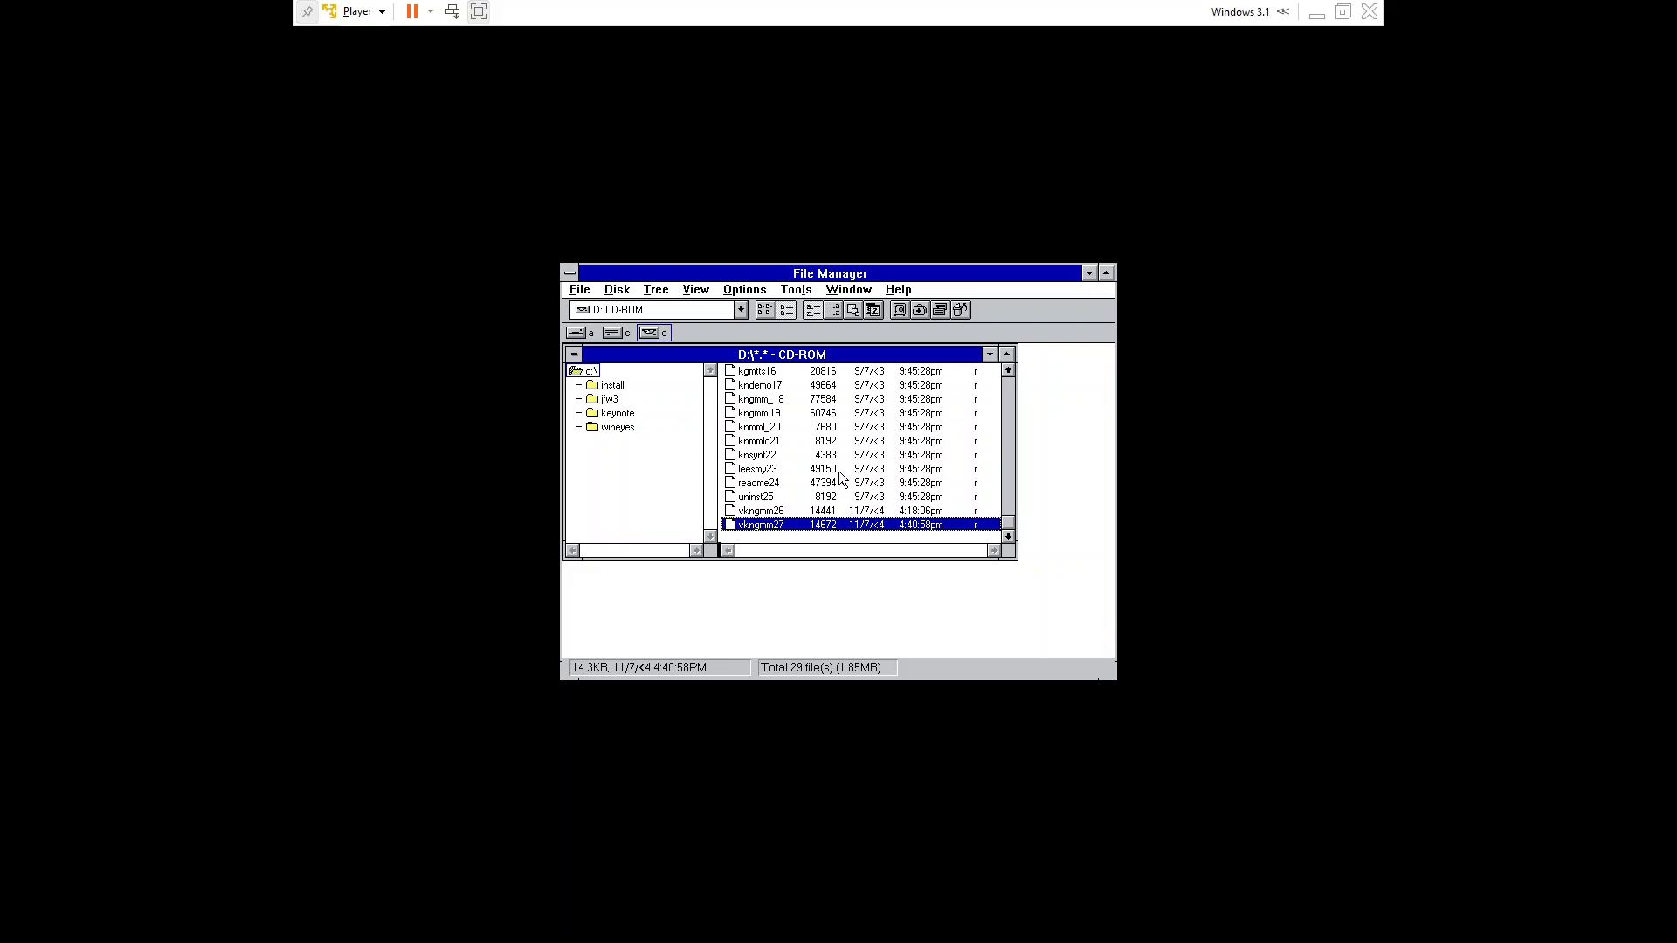
pyautogui.press('Up')
pyautogui.press('Up')
pyautogui.press('Up')
pyautogui.press('Up')
pyautogui.press('Up')
pyautogui.press('Up')
pyautogui.press('Up')
pyautogui.press('Up')
pyautogui.press('Up')
pyautogui.press('Up')
pyautogui.press('Up')
pyautogui.press('Up')
pyautogui.press('Up')
pyautogui.press('Up')
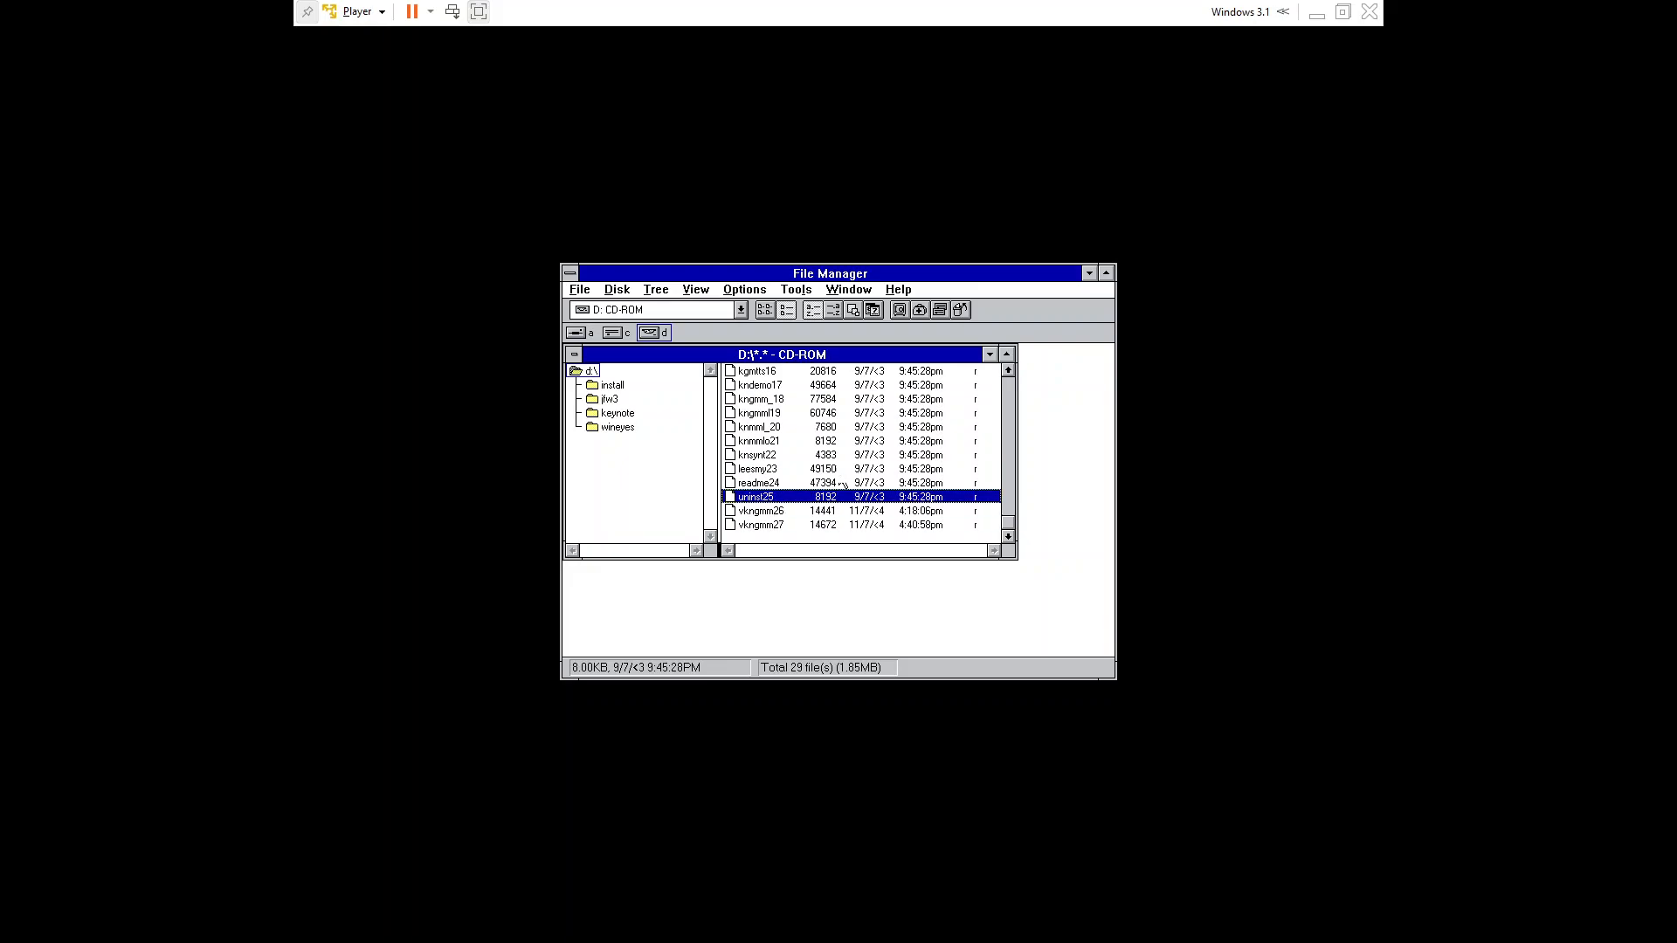
pyautogui.press('Up')
pyautogui.press('Up')
pyautogui.press('Up')
pyautogui.press('Up')
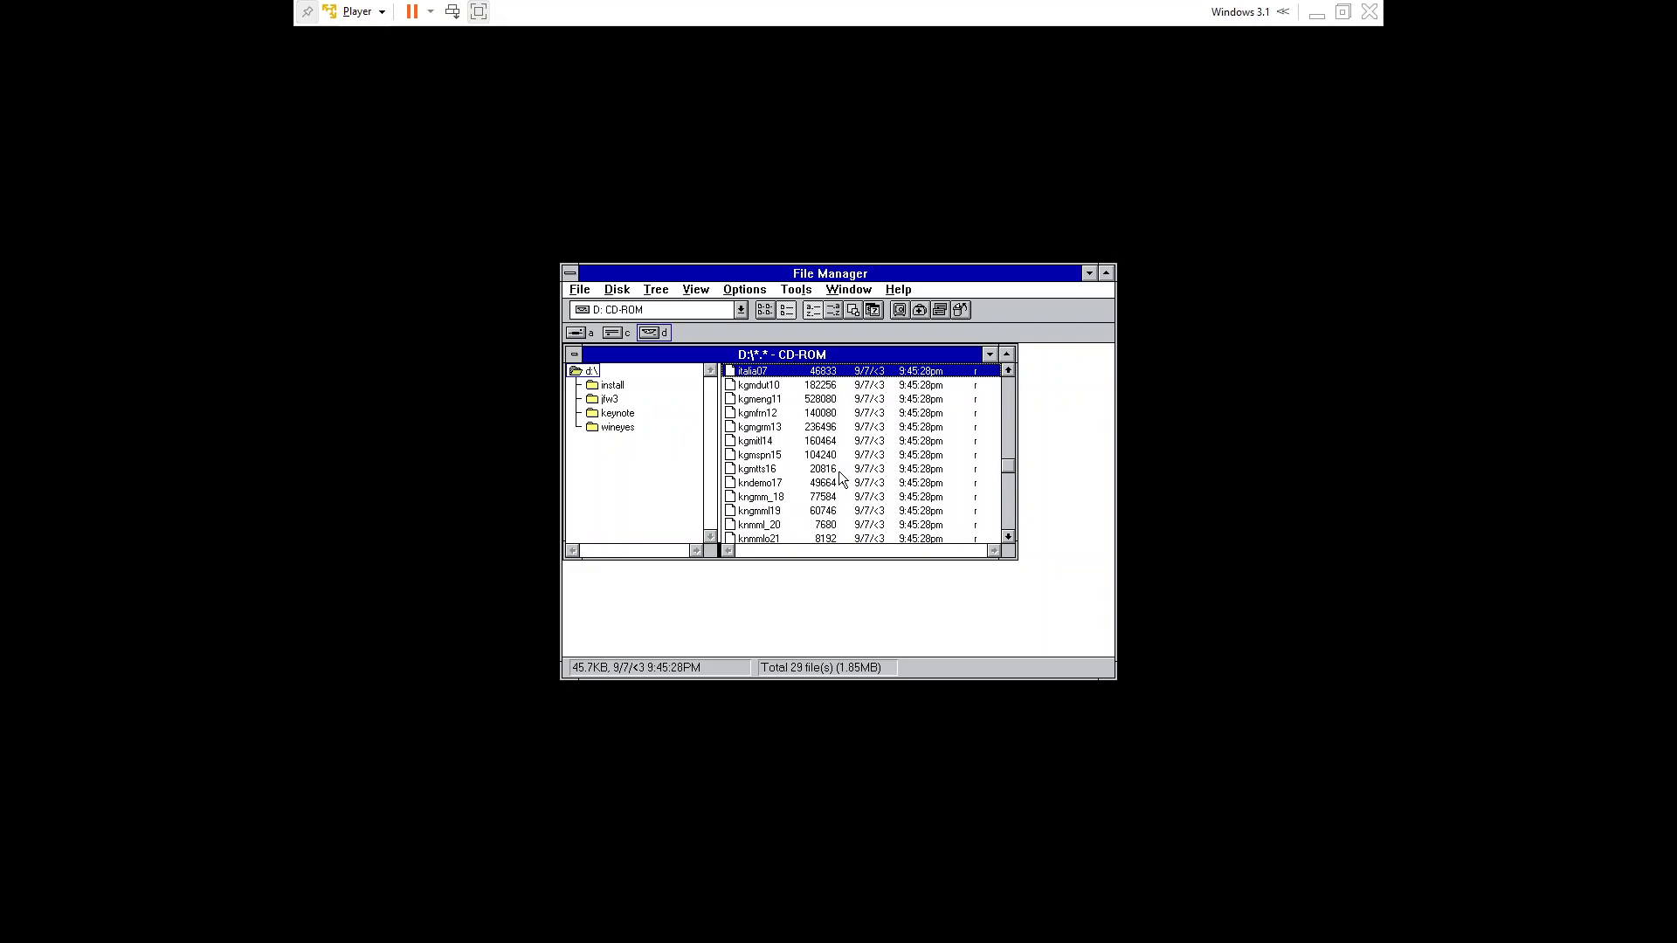
pyautogui.press('Up')
pyautogui.press('Up')
pyautogui.press('Up')
pyautogui.press('Up')
pyautogui.press('Up')
pyautogui.press('Up')
pyautogui.press('Up')
pyautogui.press('Up')
pyautogui.press('Up')
pyautogui.press('Up')
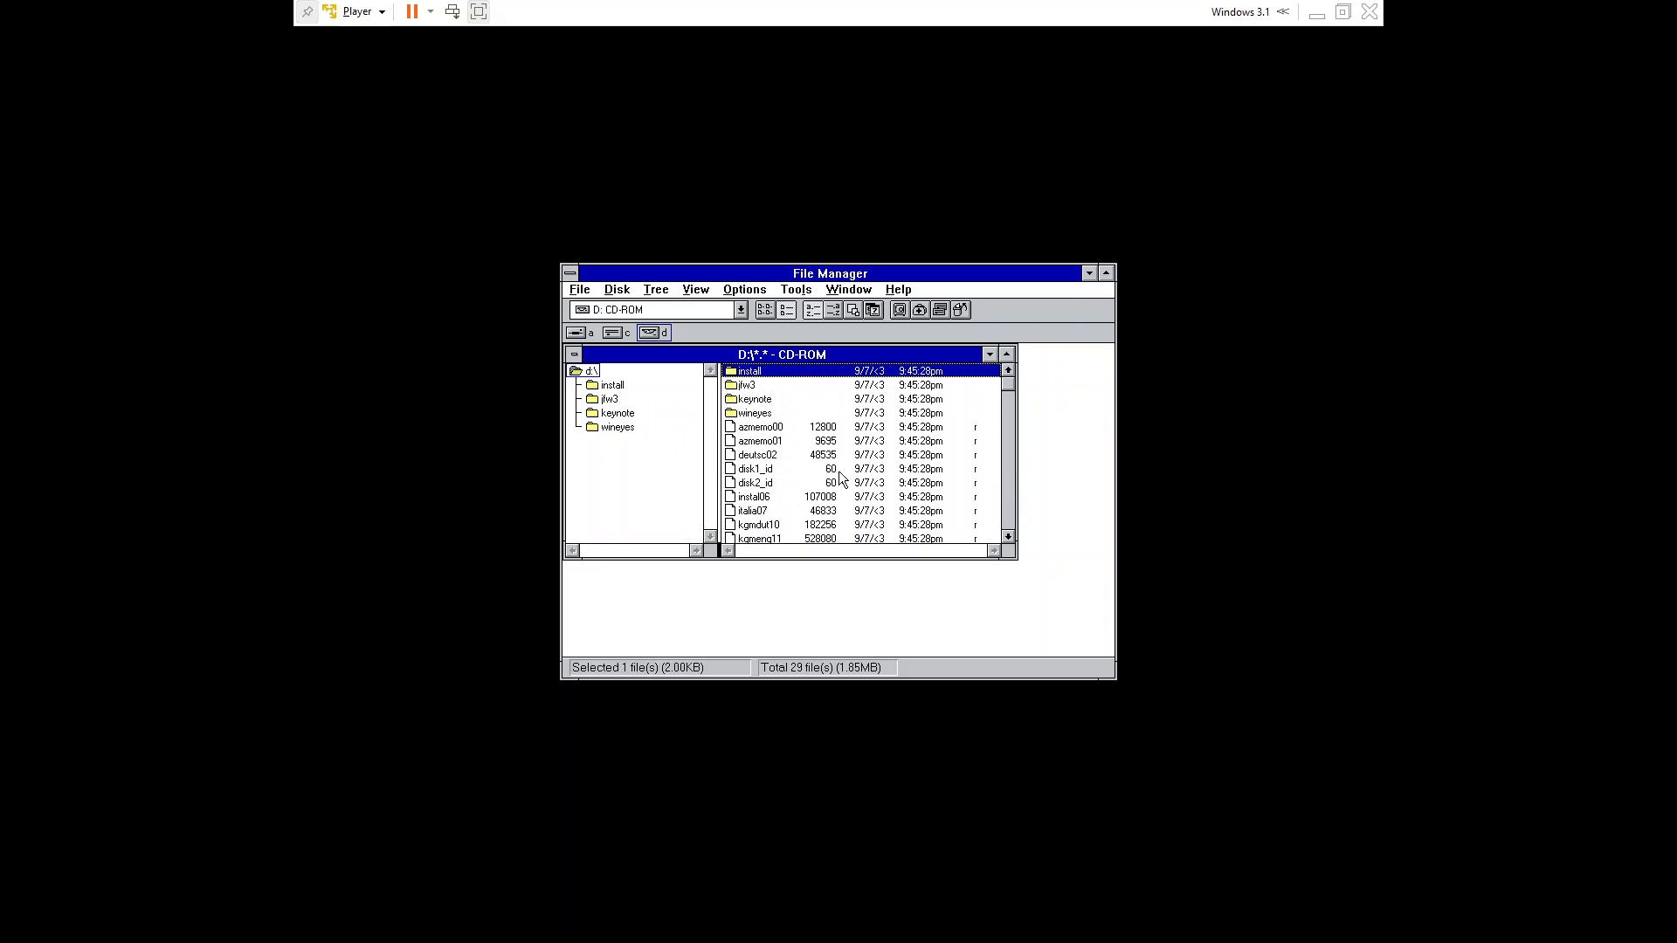
# - Open the install folder on the D: drive and examine its file list down to welcom17
pyautogui.hotkey('shift', 'Tab')
pyautogui.press('Tab')
pyautogui.press('Down')
pyautogui.press('Up')
pyautogui.press('Return')
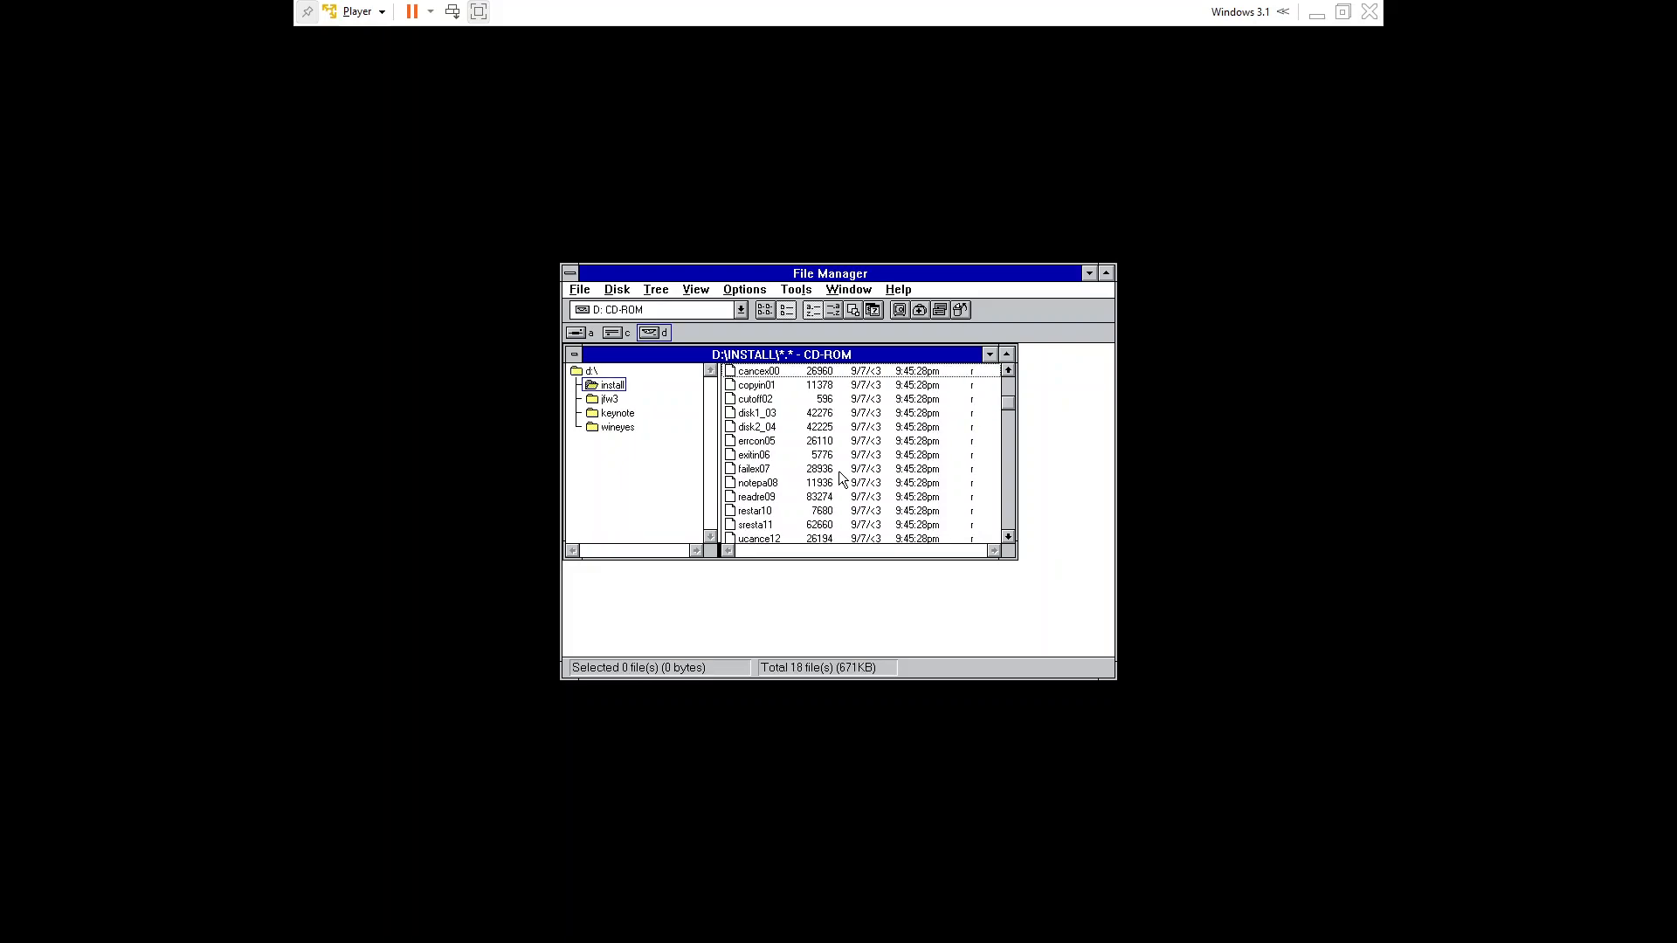
pyautogui.press('Down')
pyautogui.press('Down')
pyautogui.press('Down')
pyautogui.press('Down')
pyautogui.press('Down')
pyautogui.press('Down')
pyautogui.press('Down')
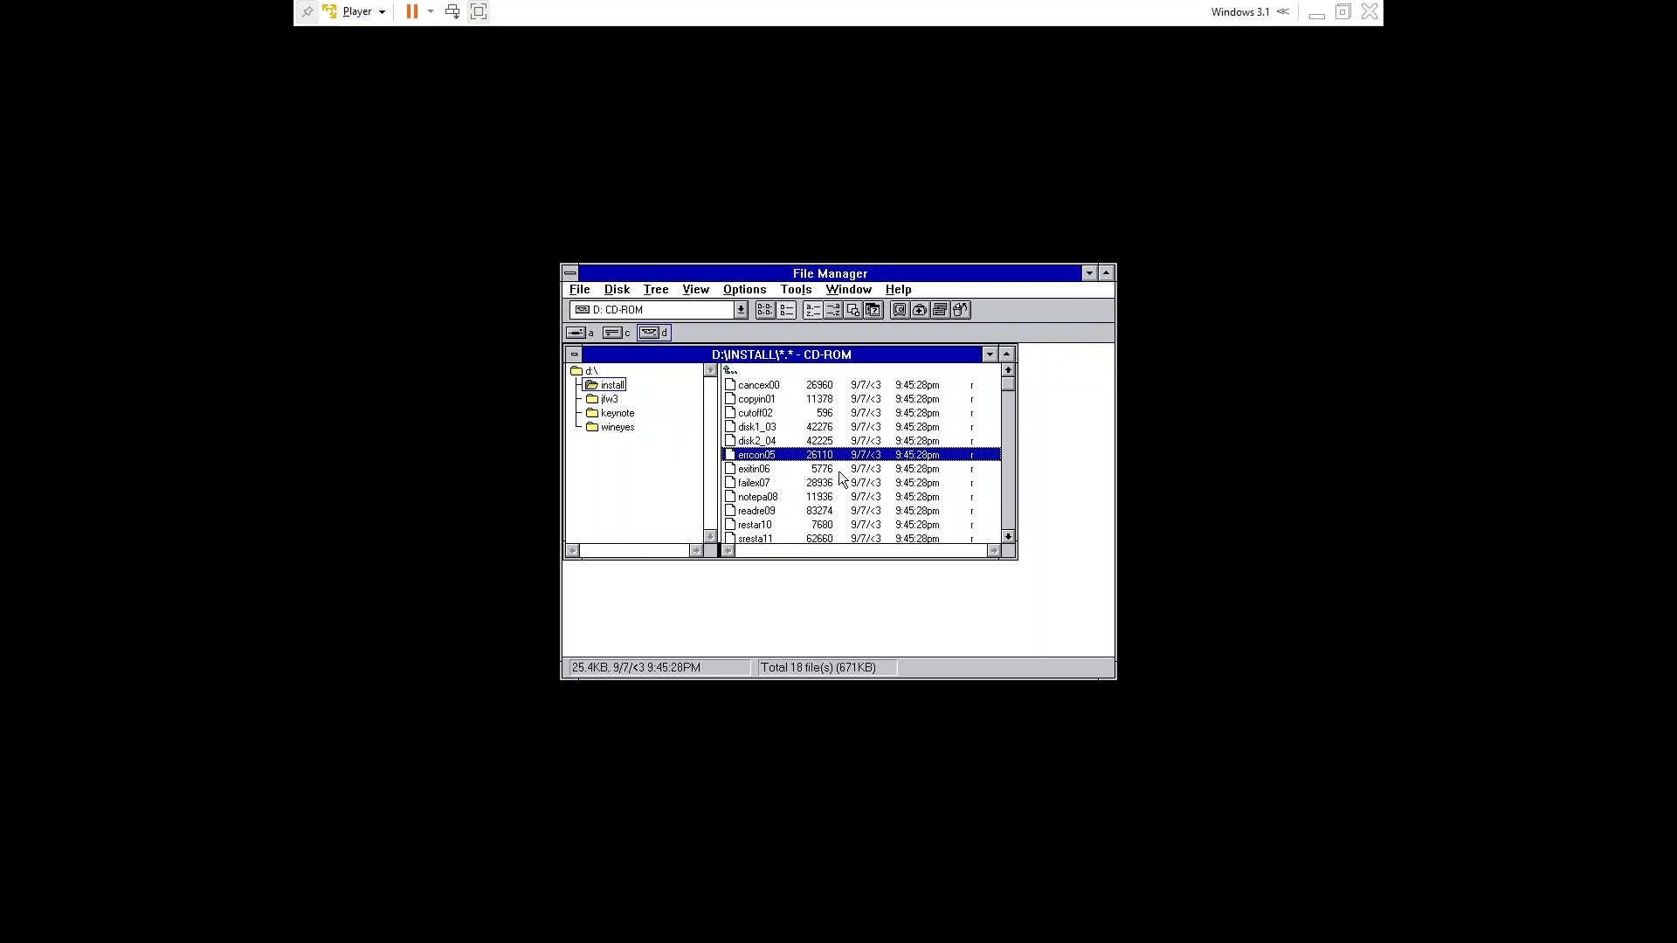
pyautogui.press('Down')
pyautogui.press('Down')
pyautogui.press('Down')
pyautogui.press('Down')
pyautogui.press('Down')
pyautogui.press('Down')
pyautogui.press('Down')
pyautogui.press('Down')
pyautogui.press('Down')
pyautogui.press('Down')
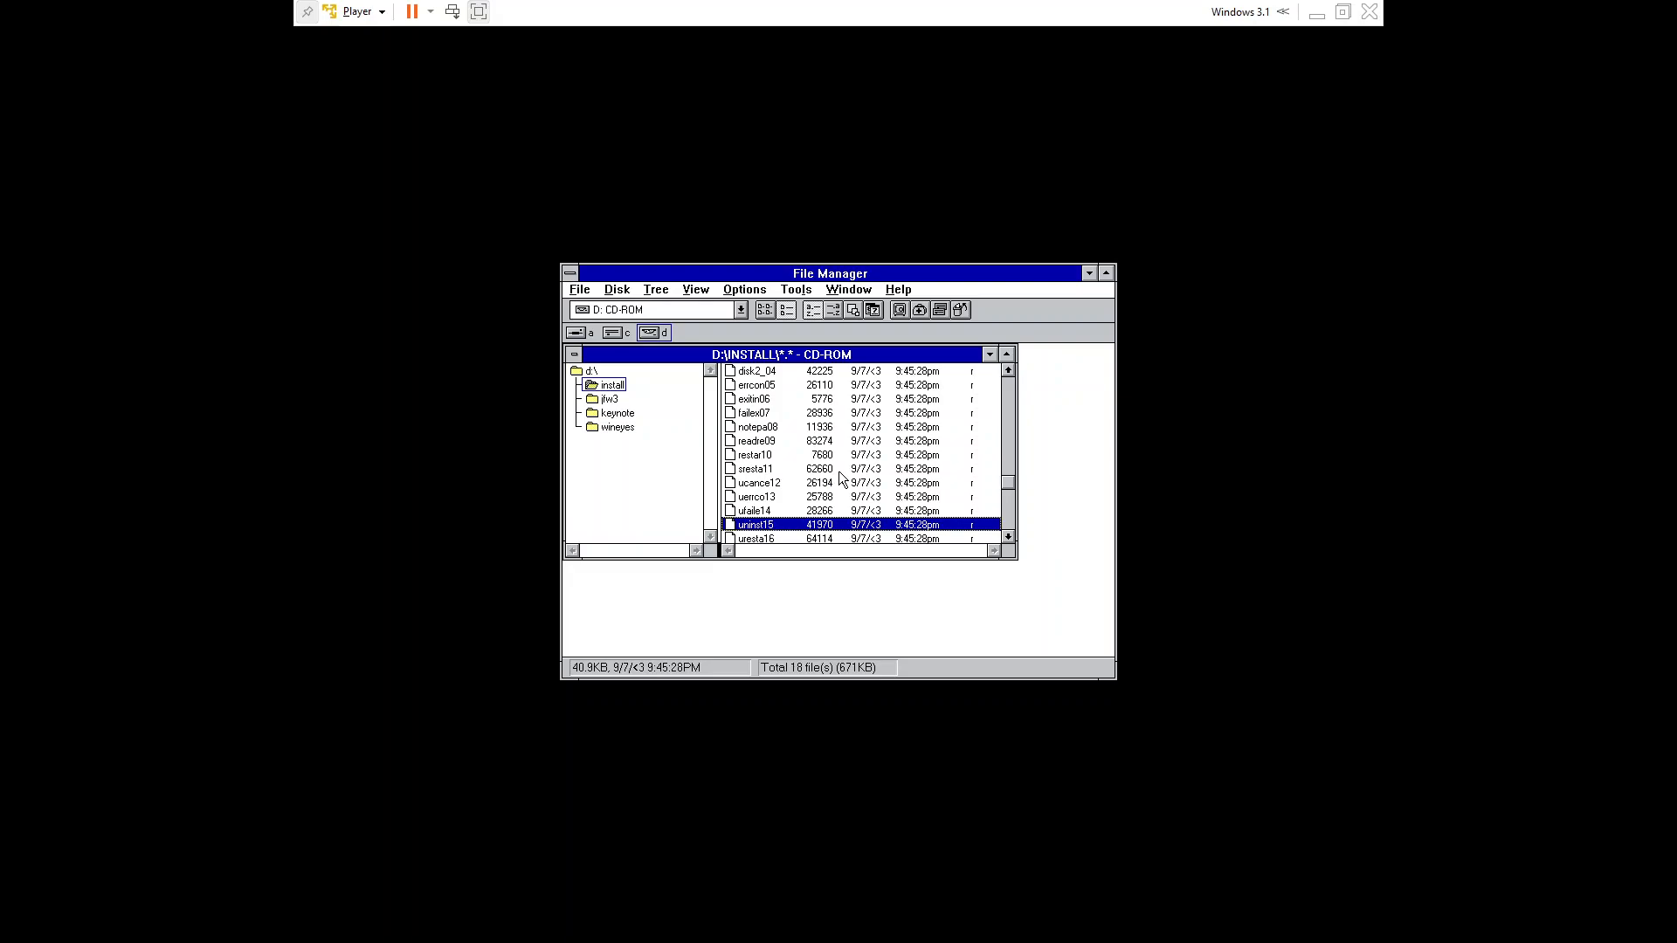
pyautogui.press('Down')
pyautogui.press('Down')
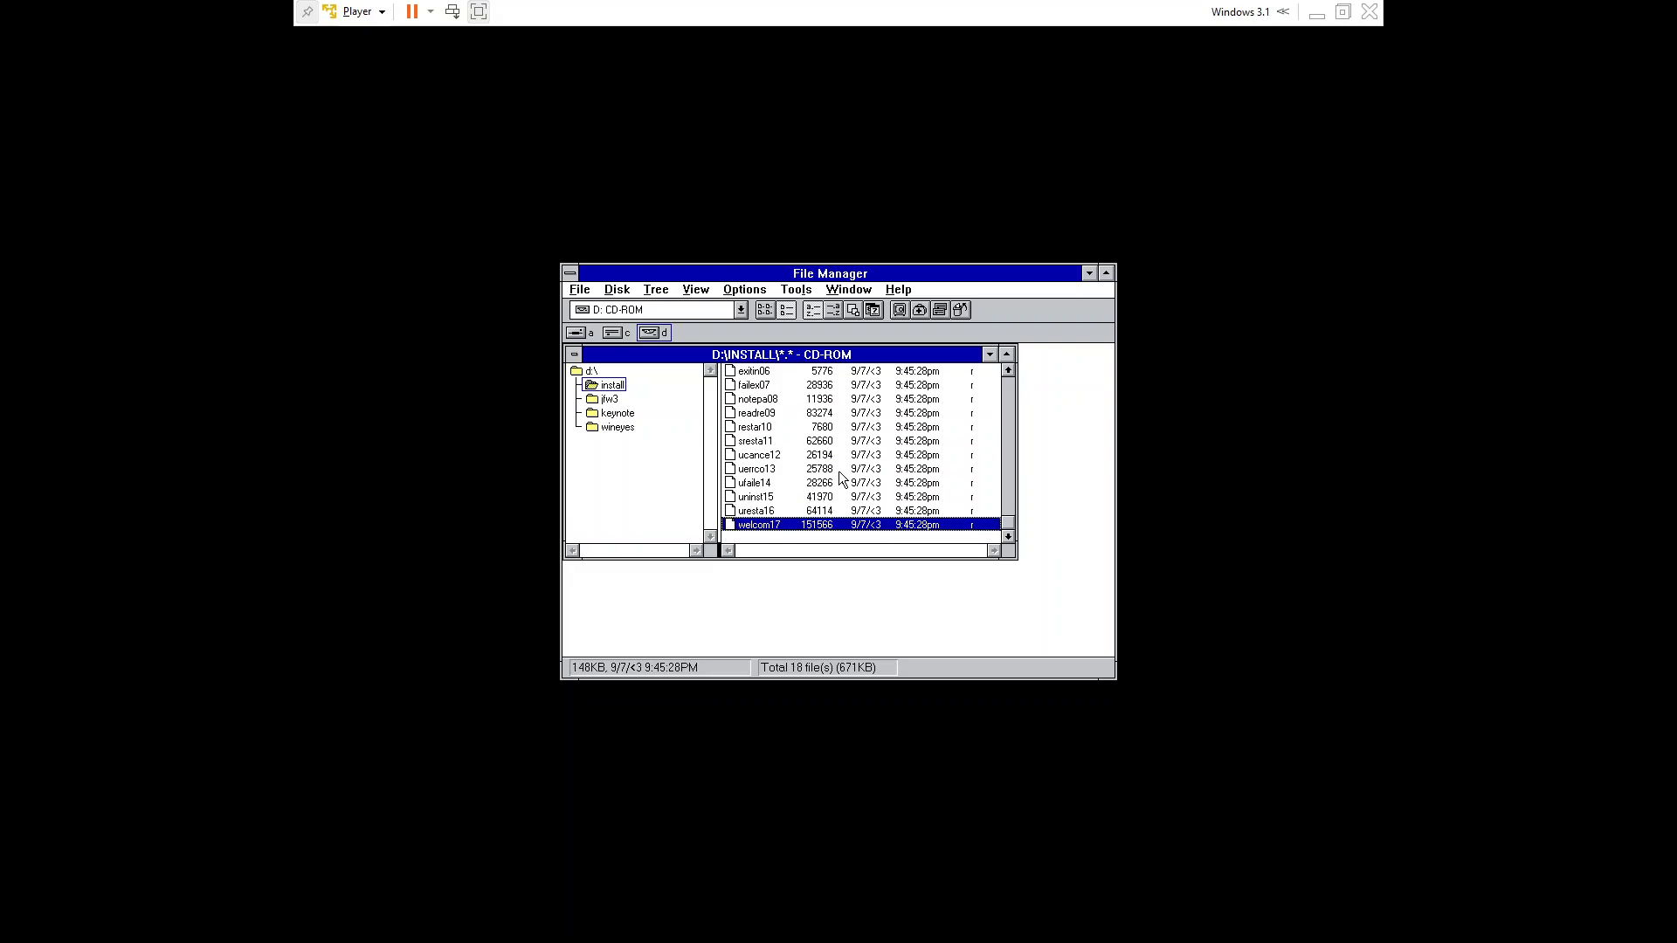
pyautogui.press('Home')
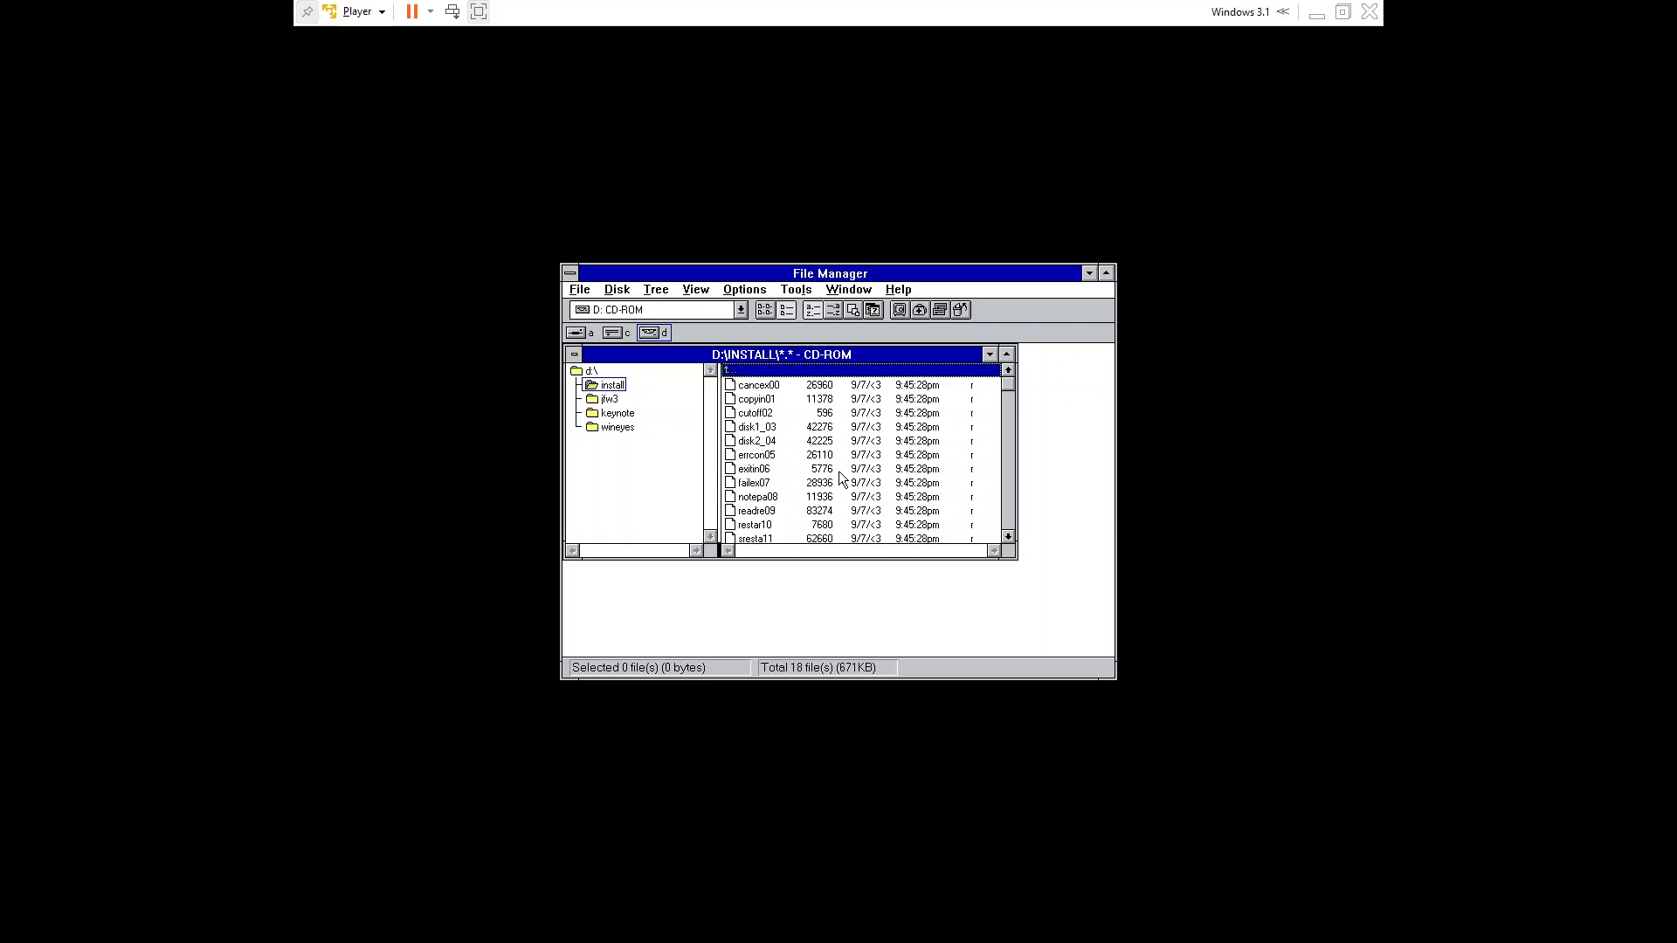
pyautogui.press('Tab')
pyautogui.press('Up')
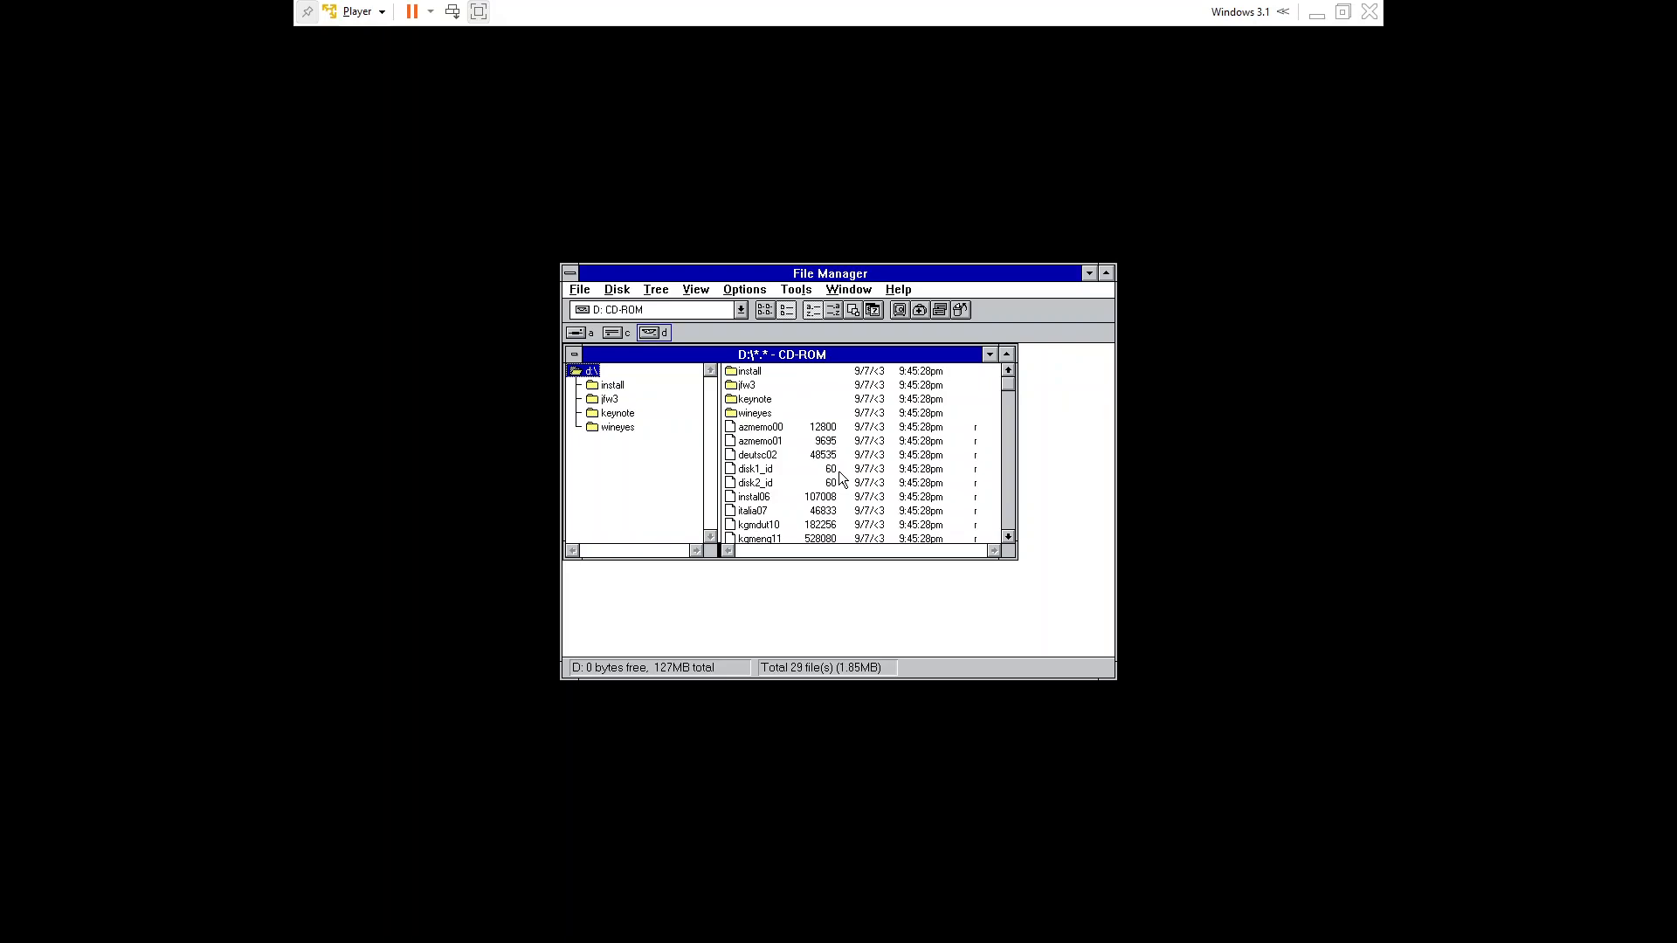
pyautogui.press('Down')
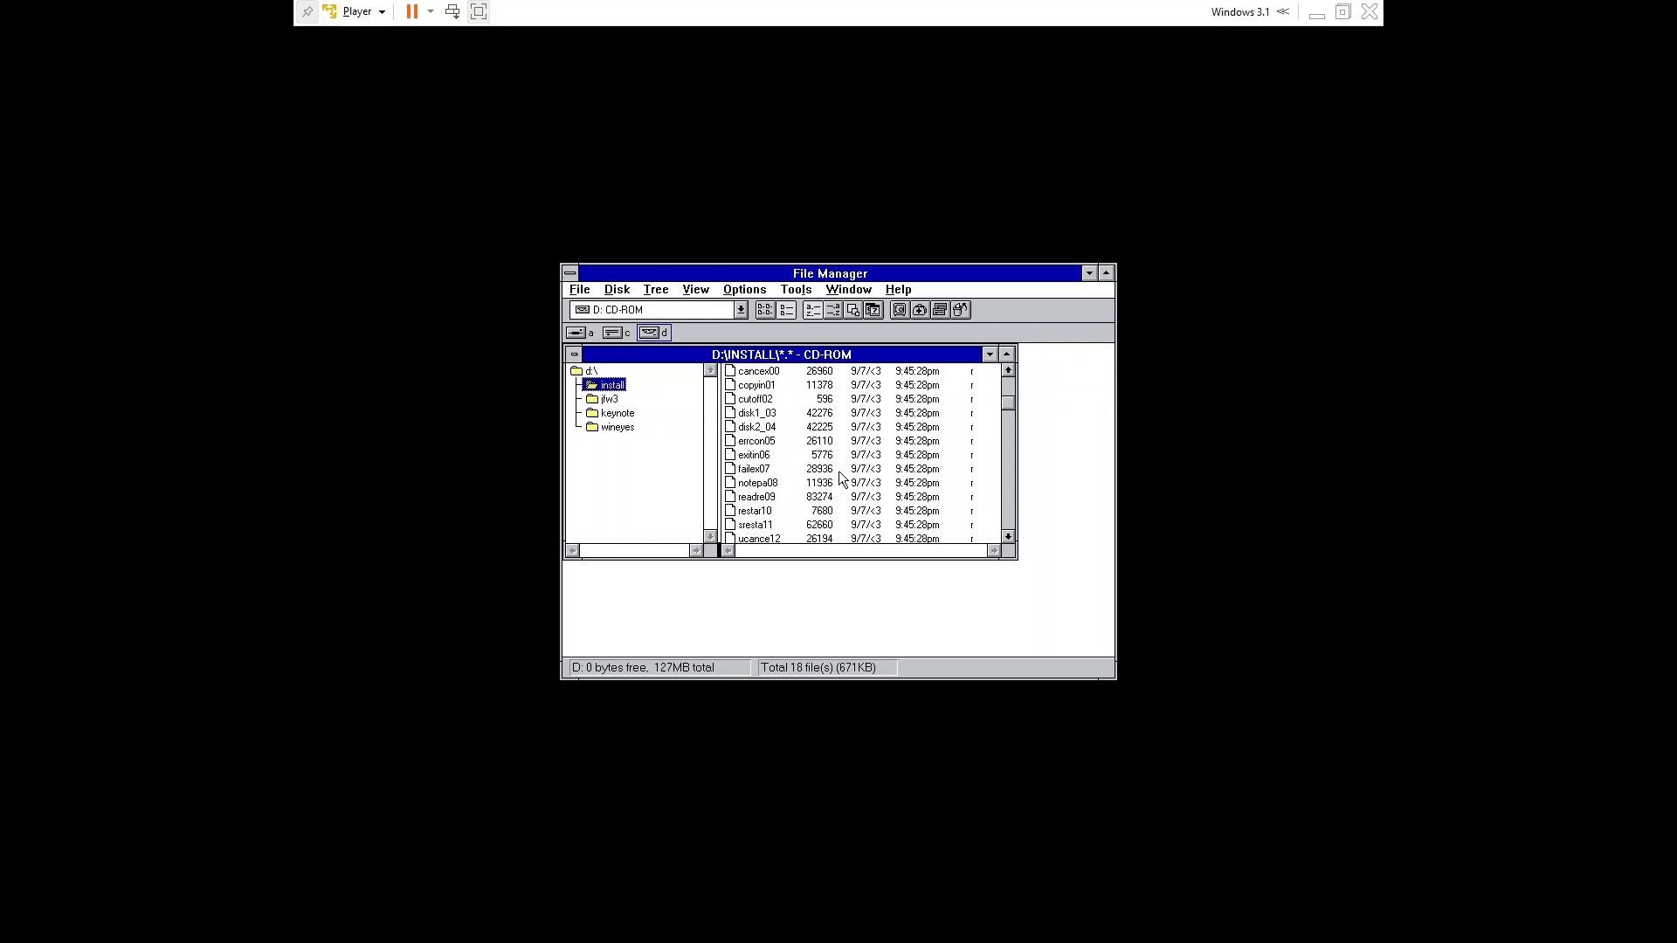
# - Return to the root of the D: drive, collapse its folder tree and read through the file list down to knsynt22
pyautogui.press('Up')
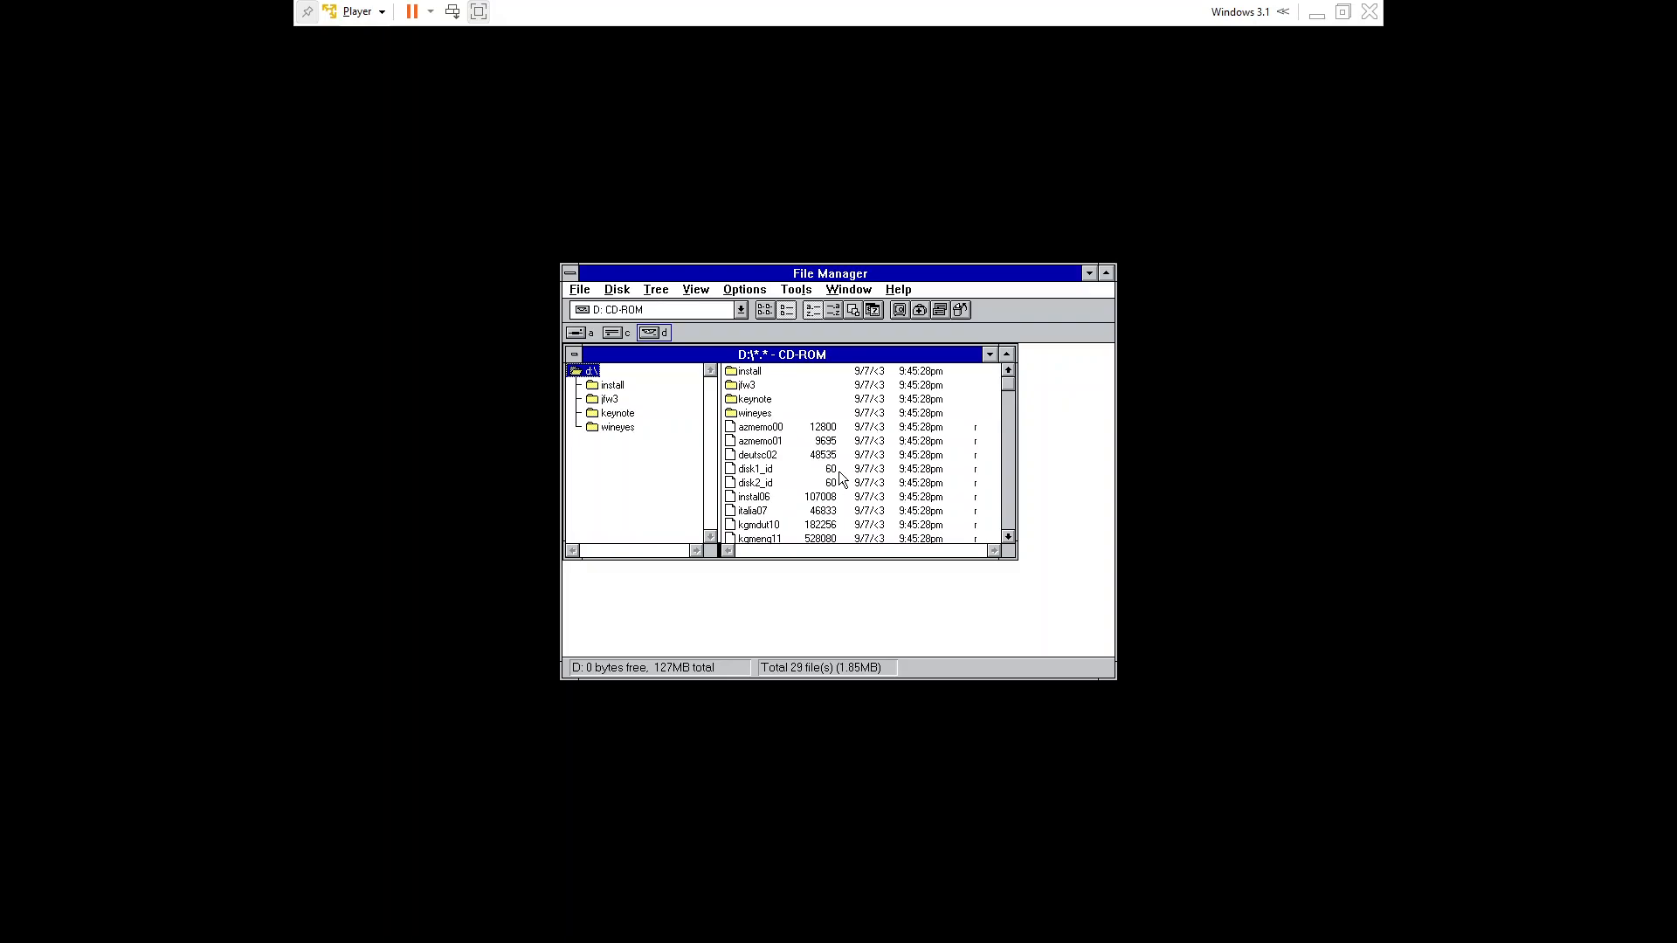
pyautogui.press('-')
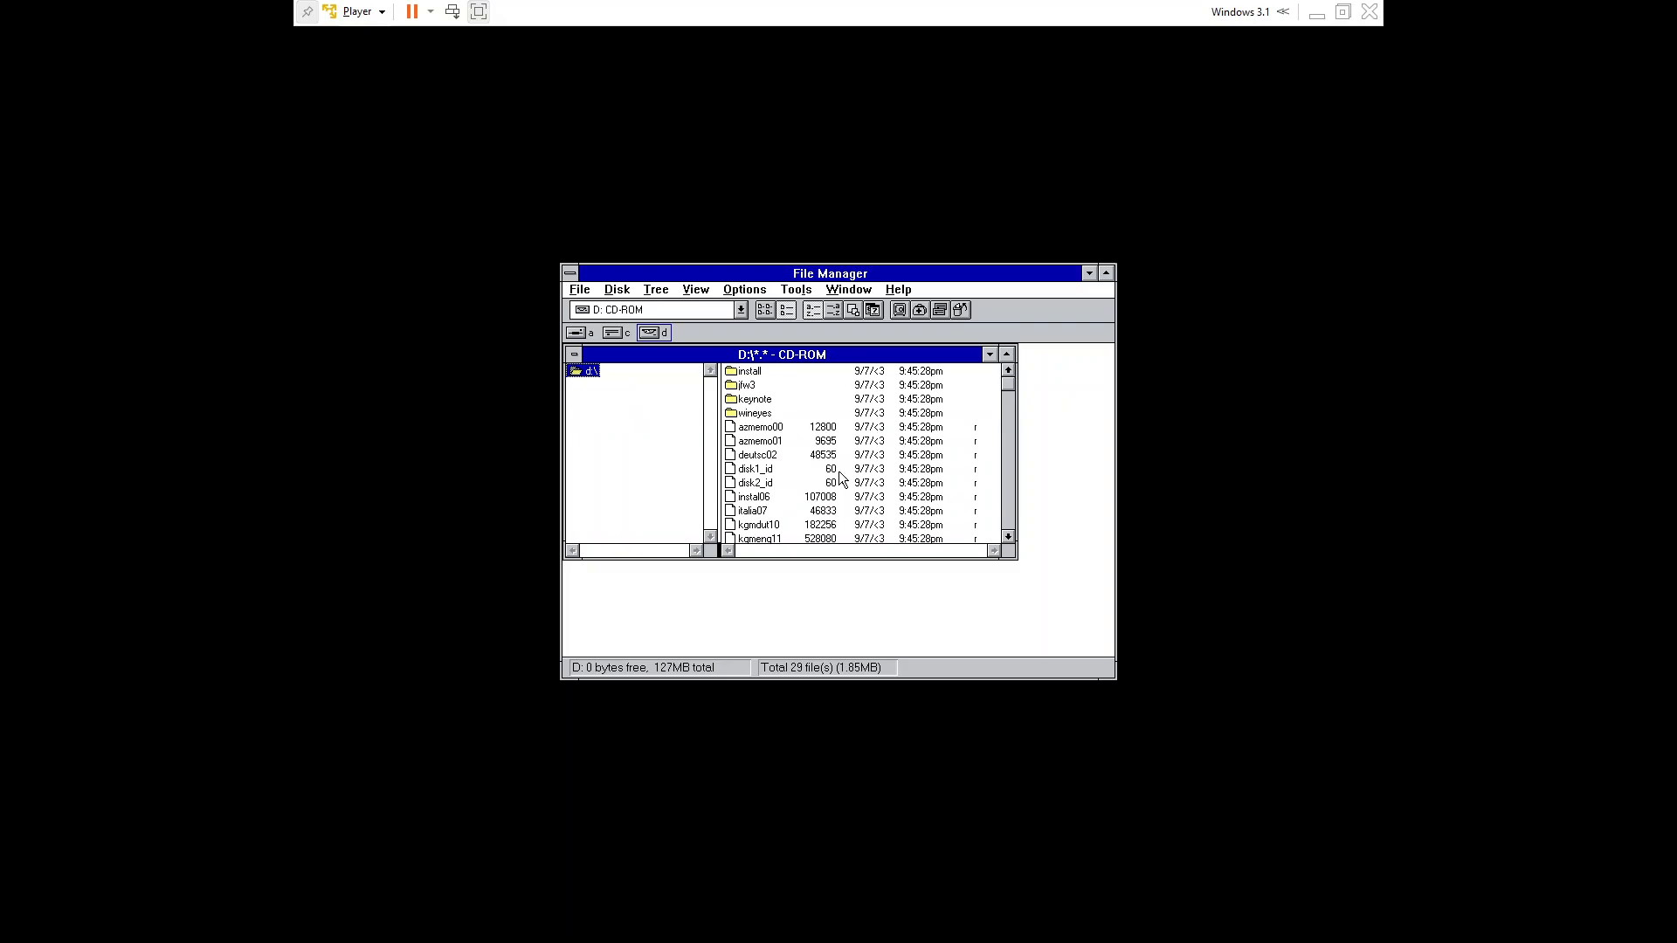
pyautogui.press('Tab')
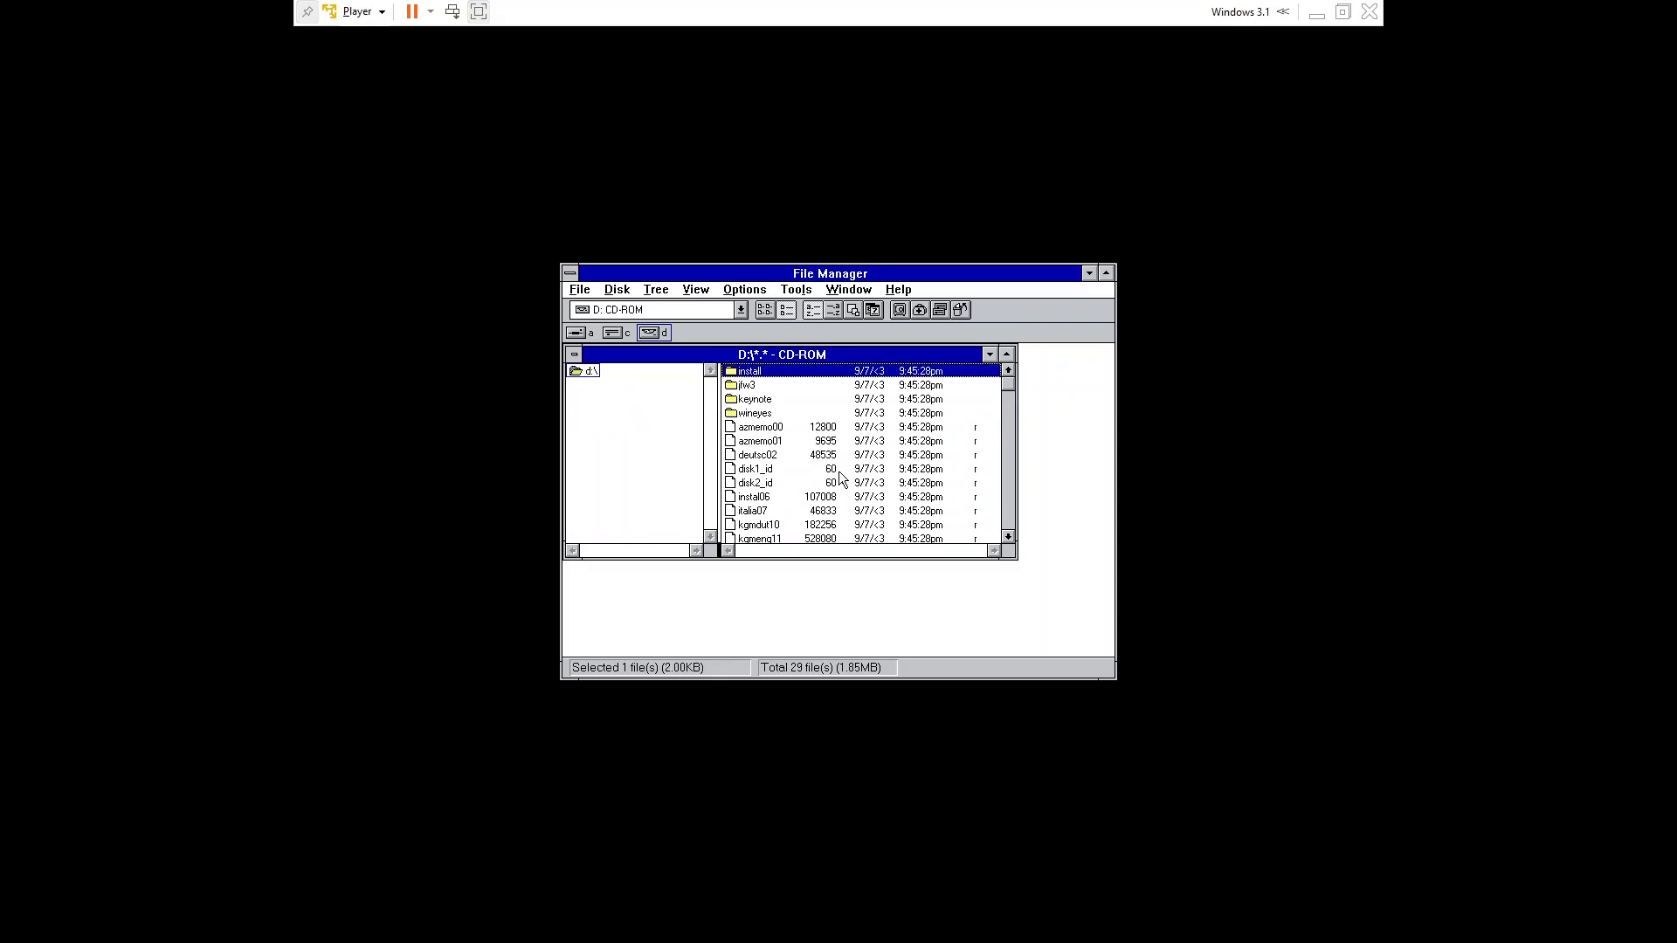
pyautogui.press('Down')
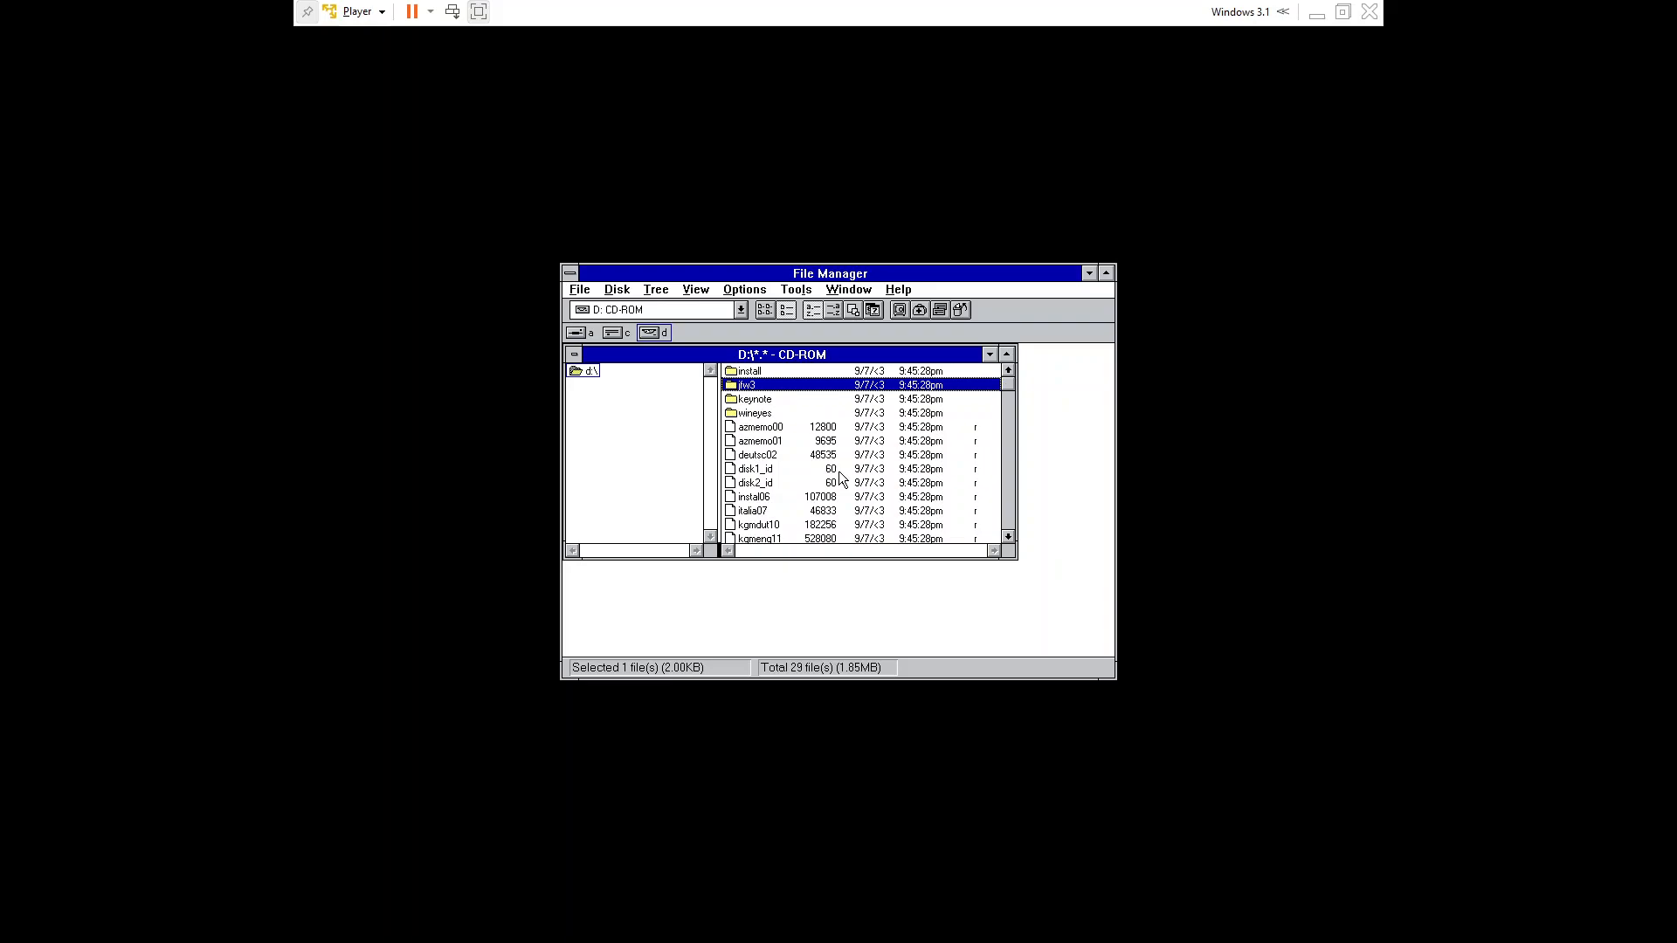
pyautogui.press('Down')
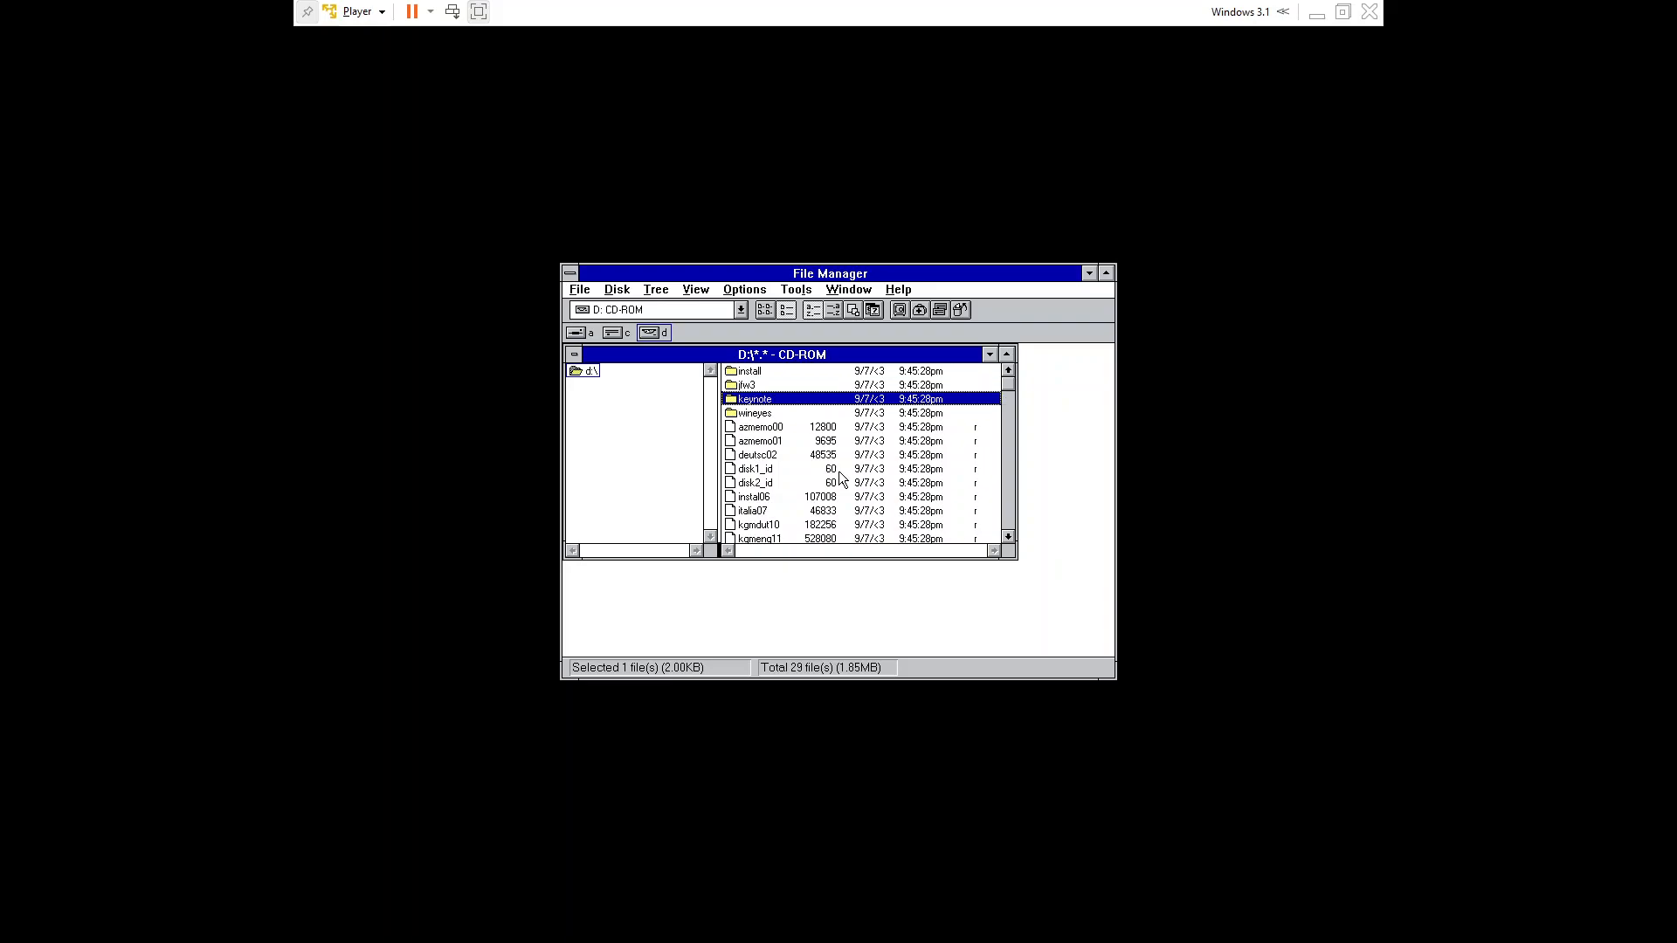
pyautogui.press('Down')
pyautogui.press('Down')
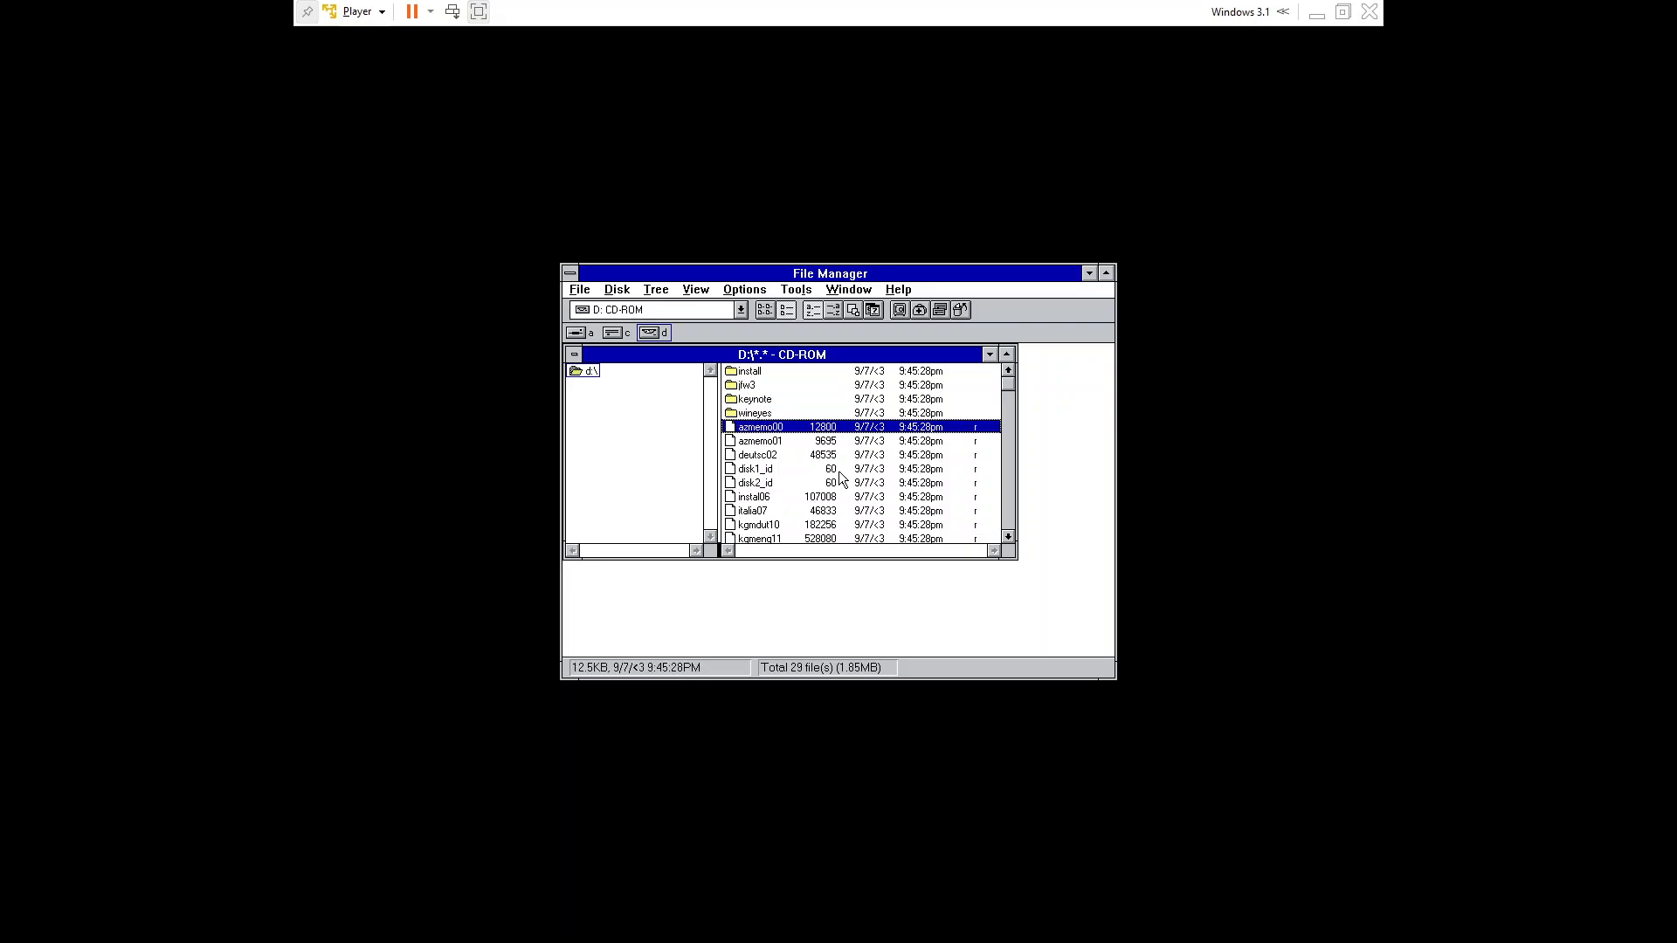
pyautogui.press('Down')
pyautogui.press('Down')
pyautogui.press('Down')
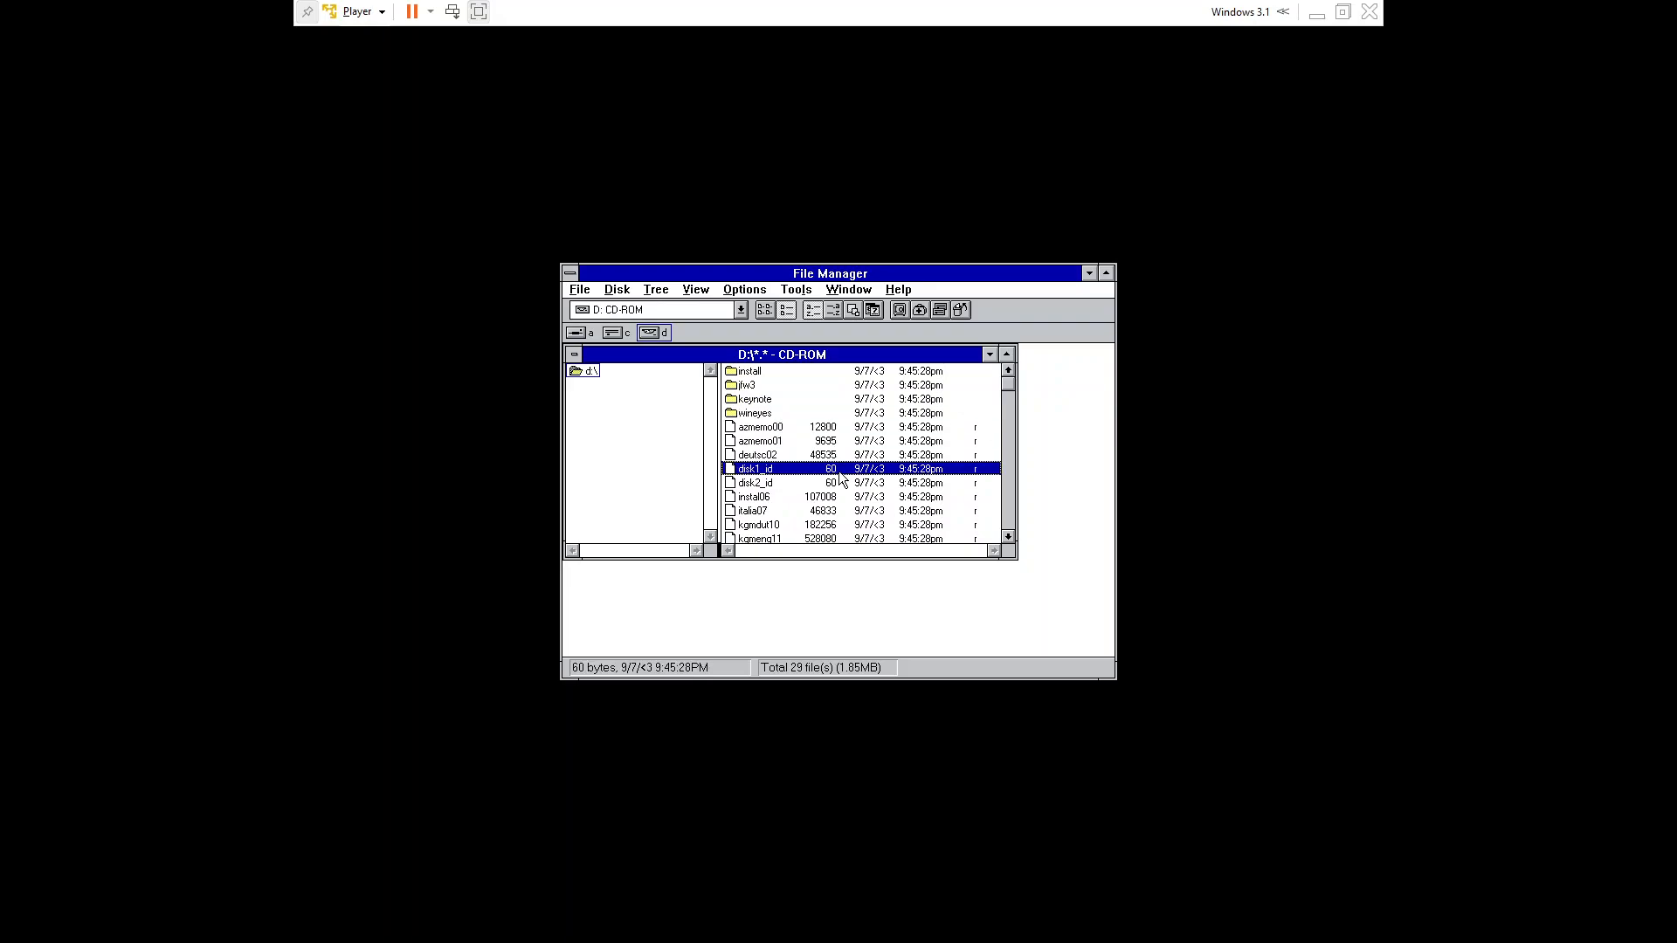
pyautogui.press('Down')
pyautogui.press('Down')
pyautogui.press('Down')
pyautogui.press('Down')
pyautogui.press('Down')
pyautogui.press('Down')
pyautogui.press('Down')
pyautogui.press('Down')
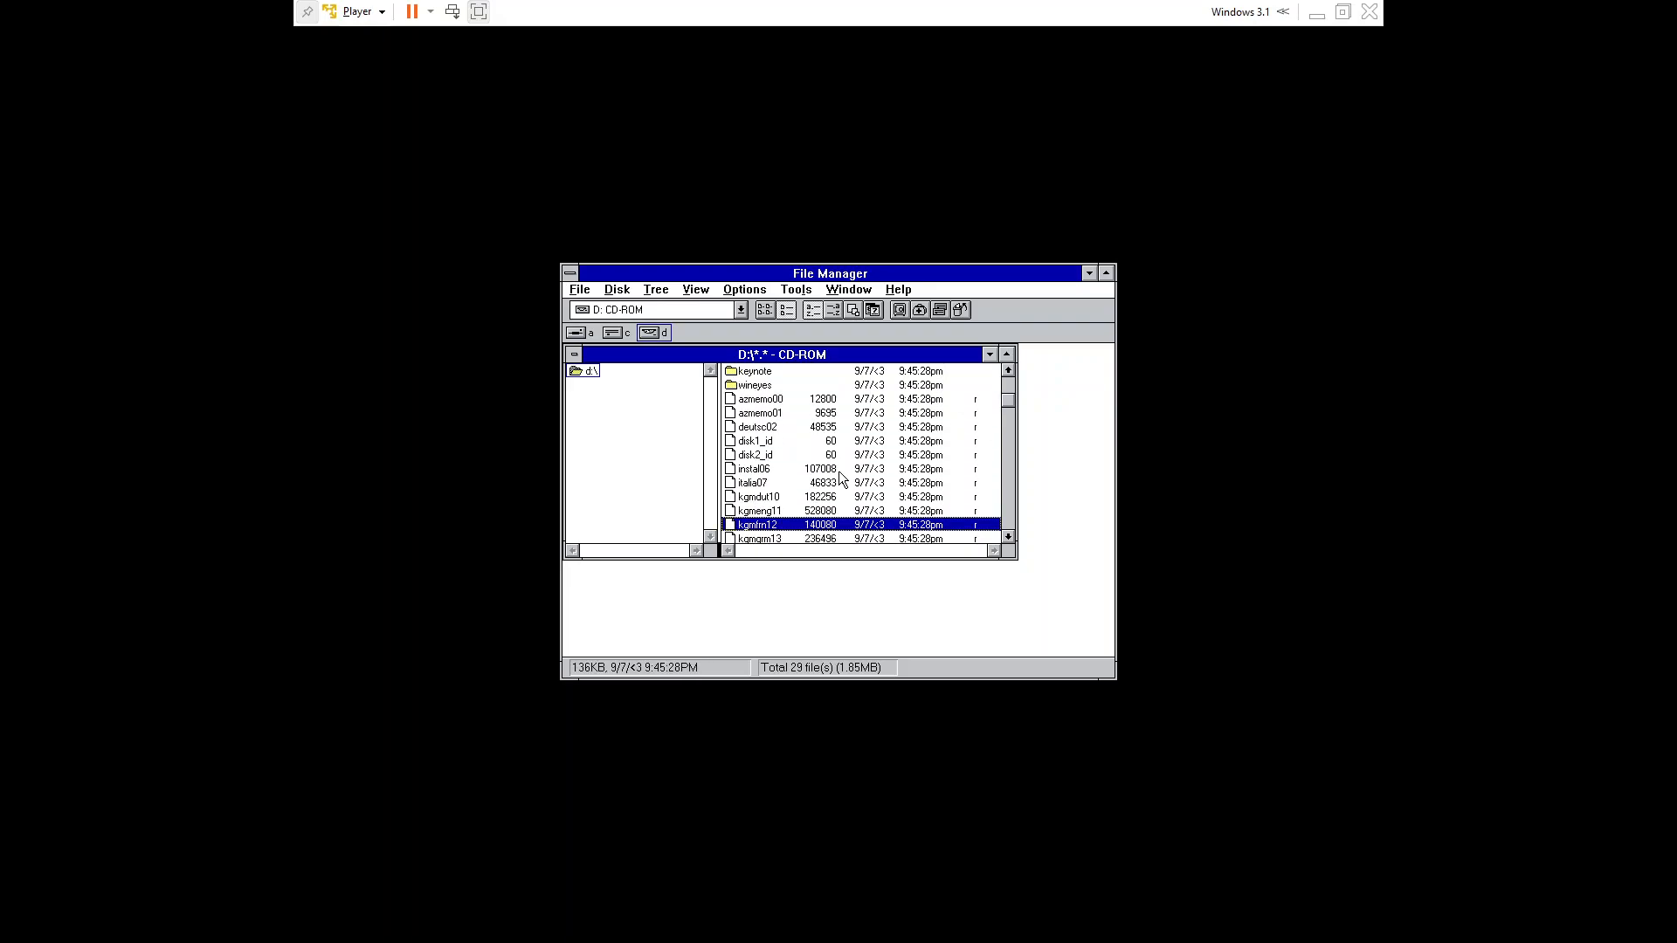
pyautogui.press('Down')
pyautogui.press('Down')
pyautogui.press('Down')
pyautogui.press('Down')
pyautogui.press('Down')
pyautogui.press('Down')
pyautogui.press('Down')
pyautogui.press('Down')
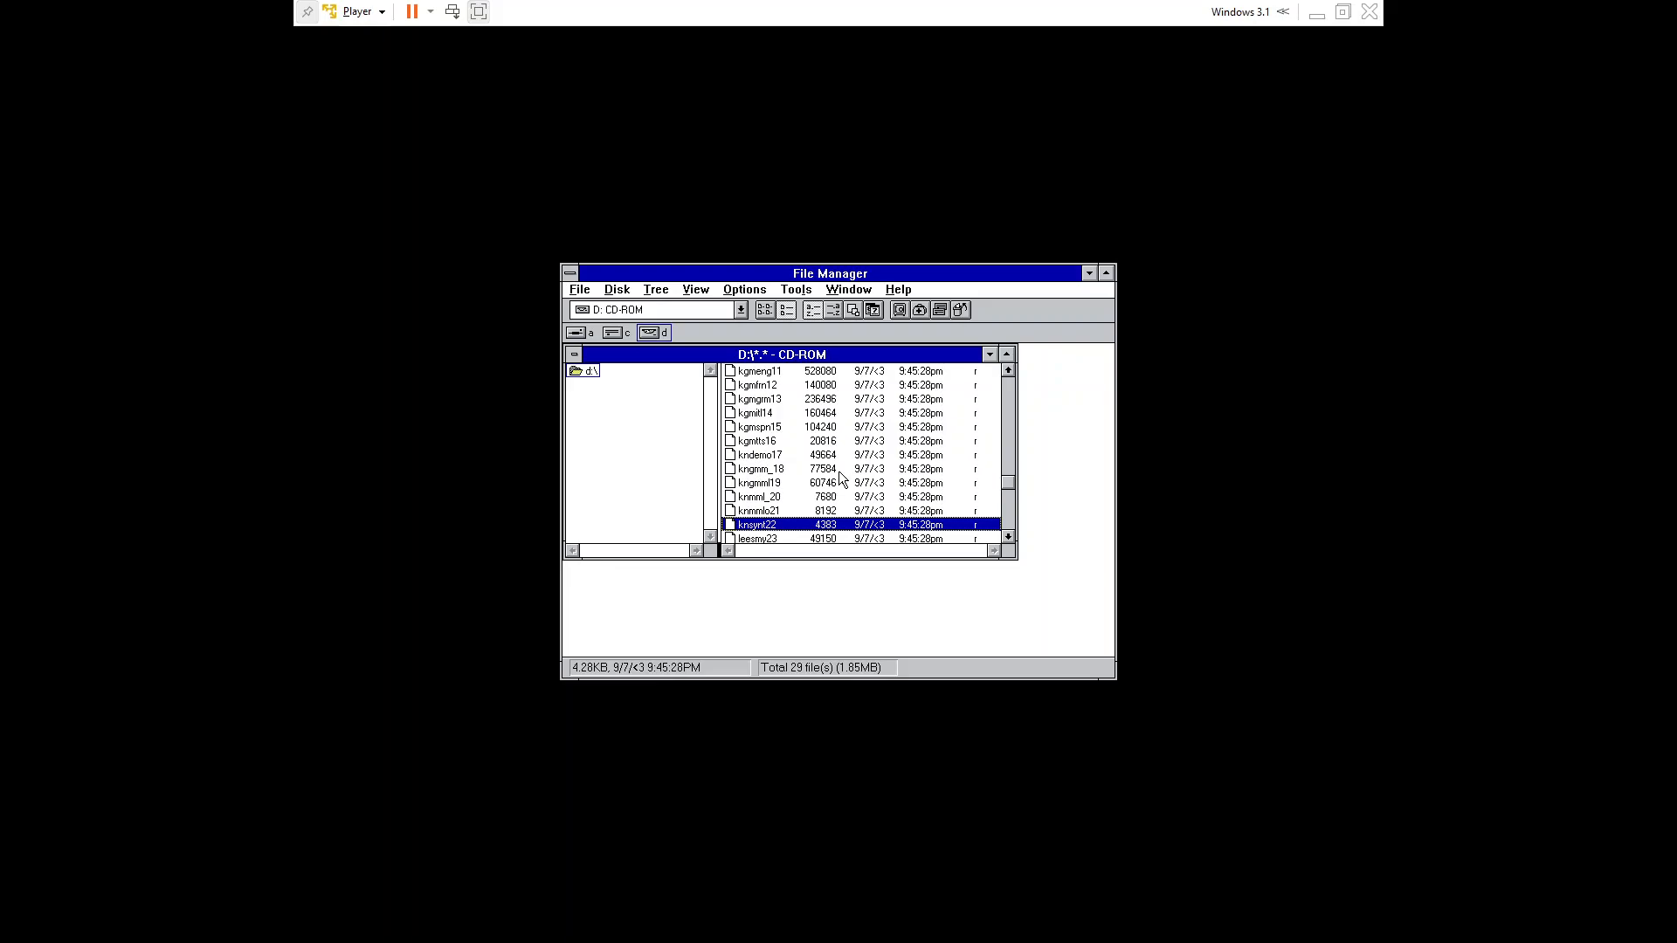
pyautogui.press('Home')
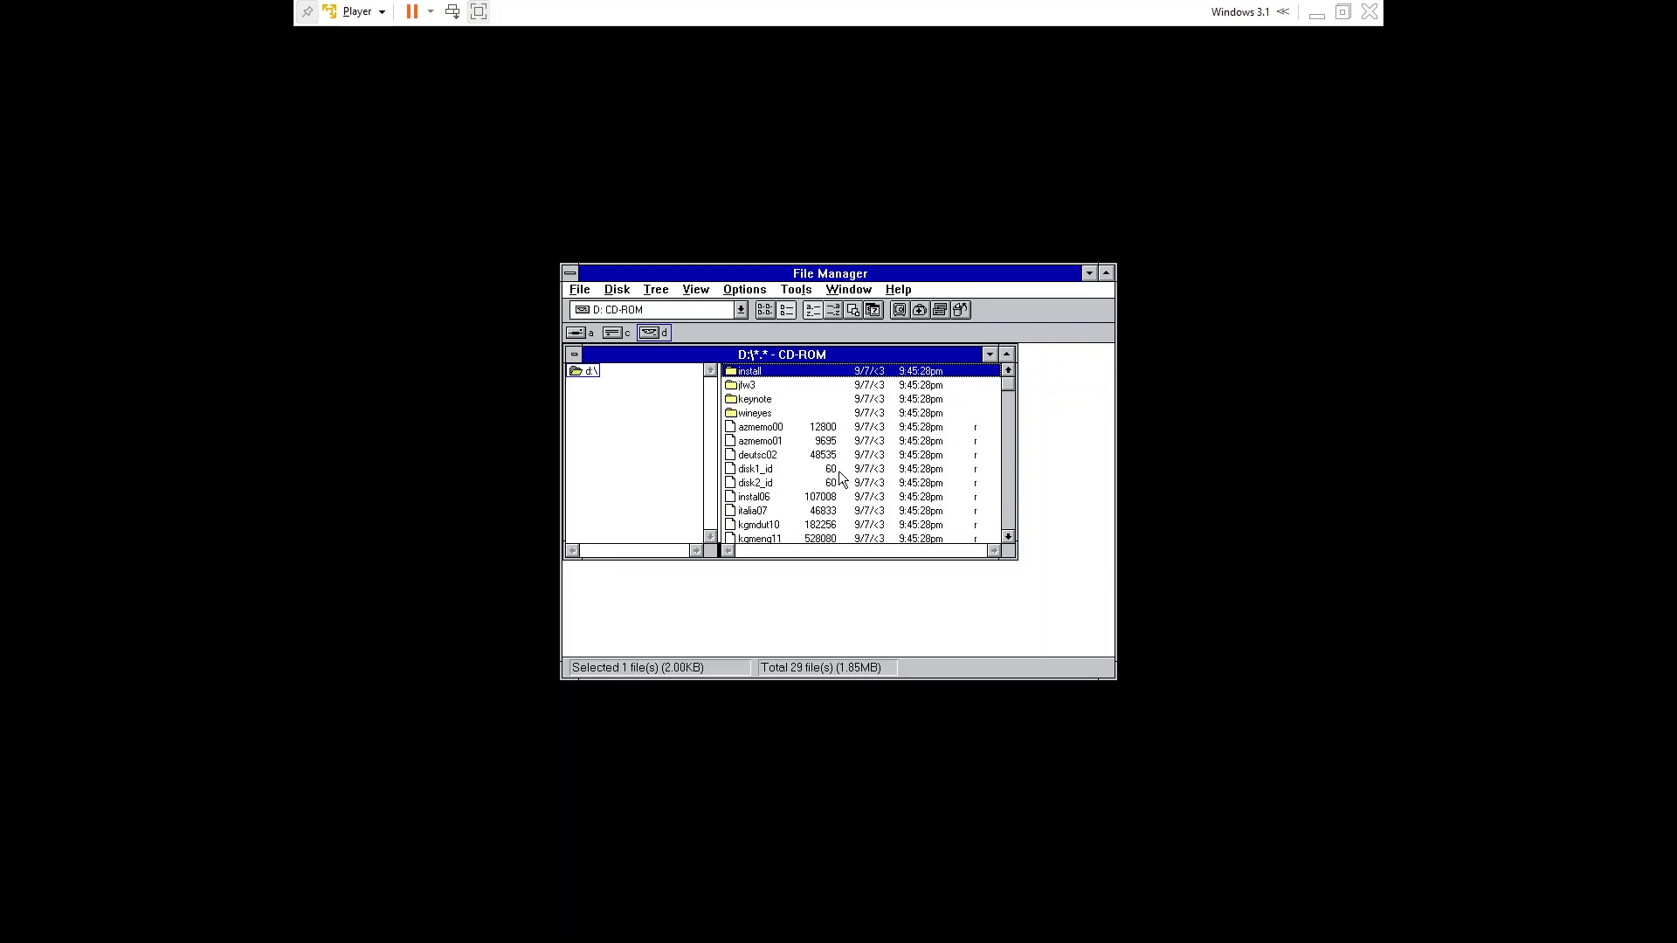
# - Check the instal06 entry in the D: root listing, go back up to the install folder and close File Manager
pyautogui.press('i')
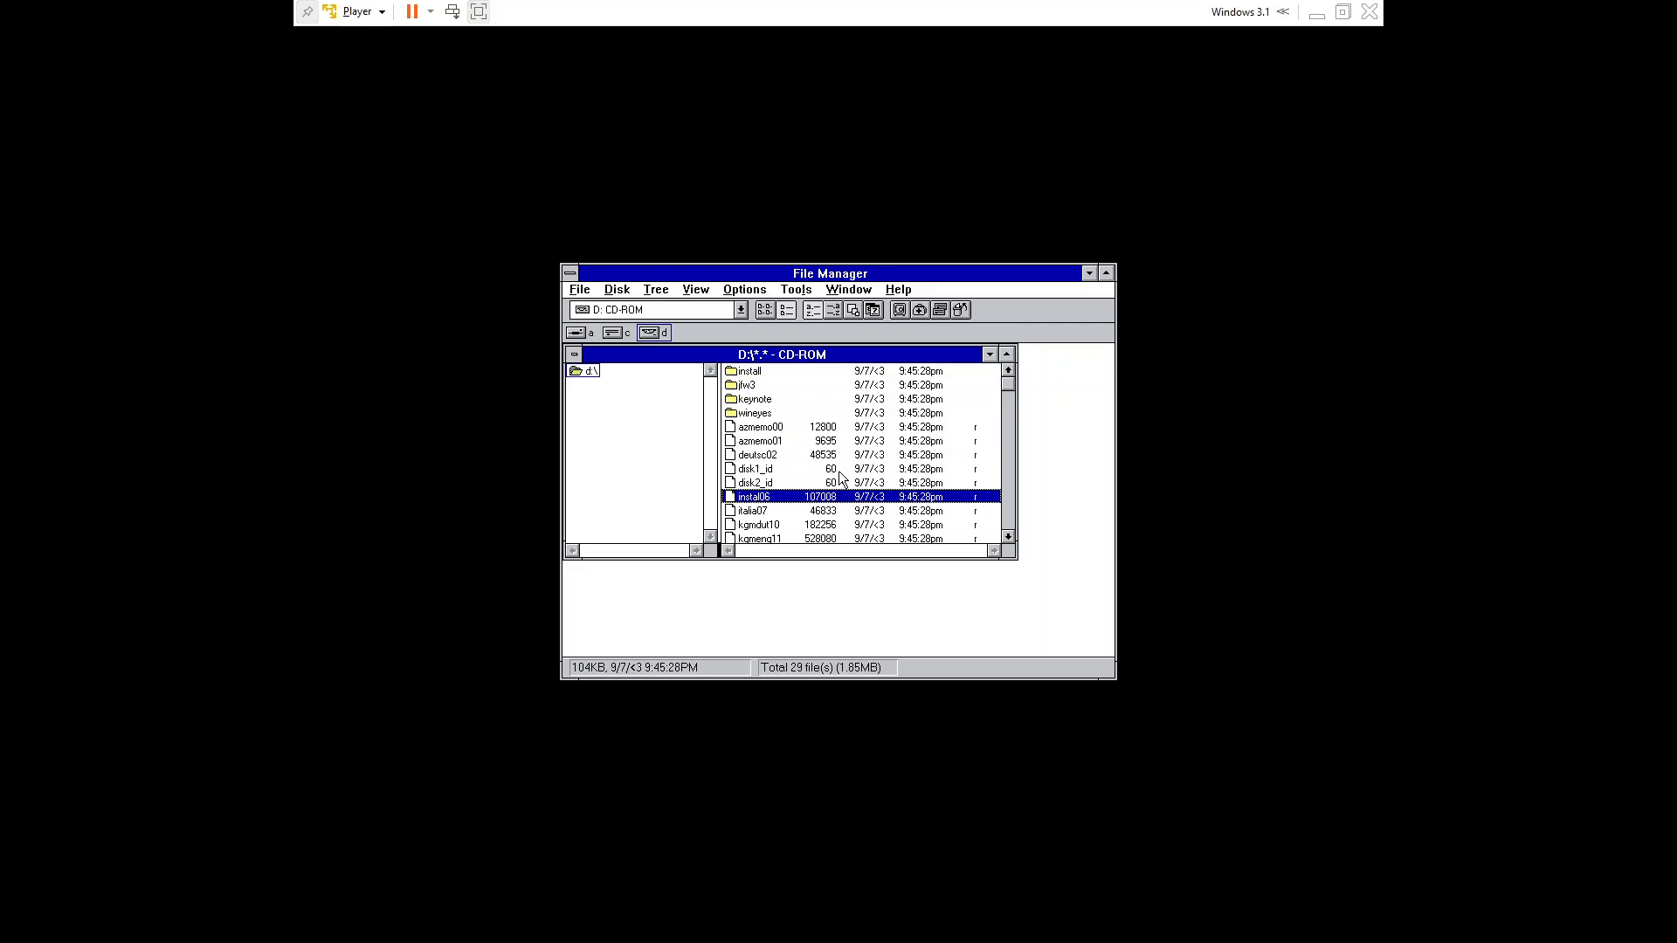
pyautogui.press('Up')
pyautogui.press('Up')
pyautogui.press('Up')
pyautogui.press('Up')
pyautogui.press('Up')
pyautogui.press('Up')
pyautogui.press('Up')
pyautogui.press('Up')
pyautogui.press('Up')
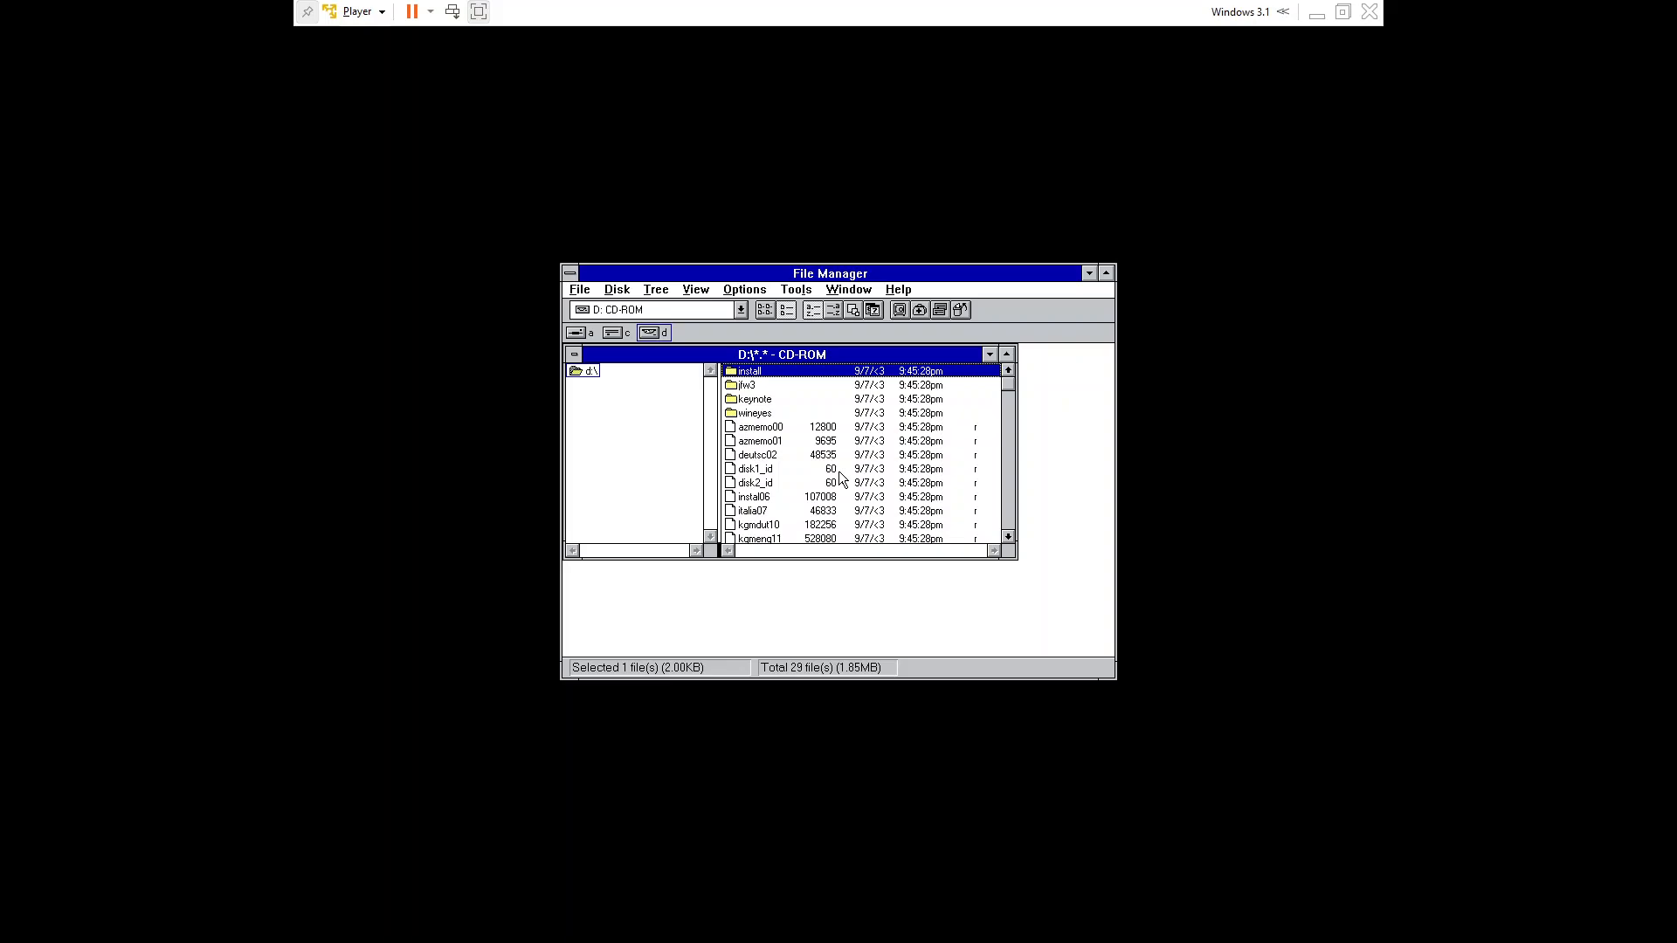
pyautogui.hotkey('alt', 'F4')
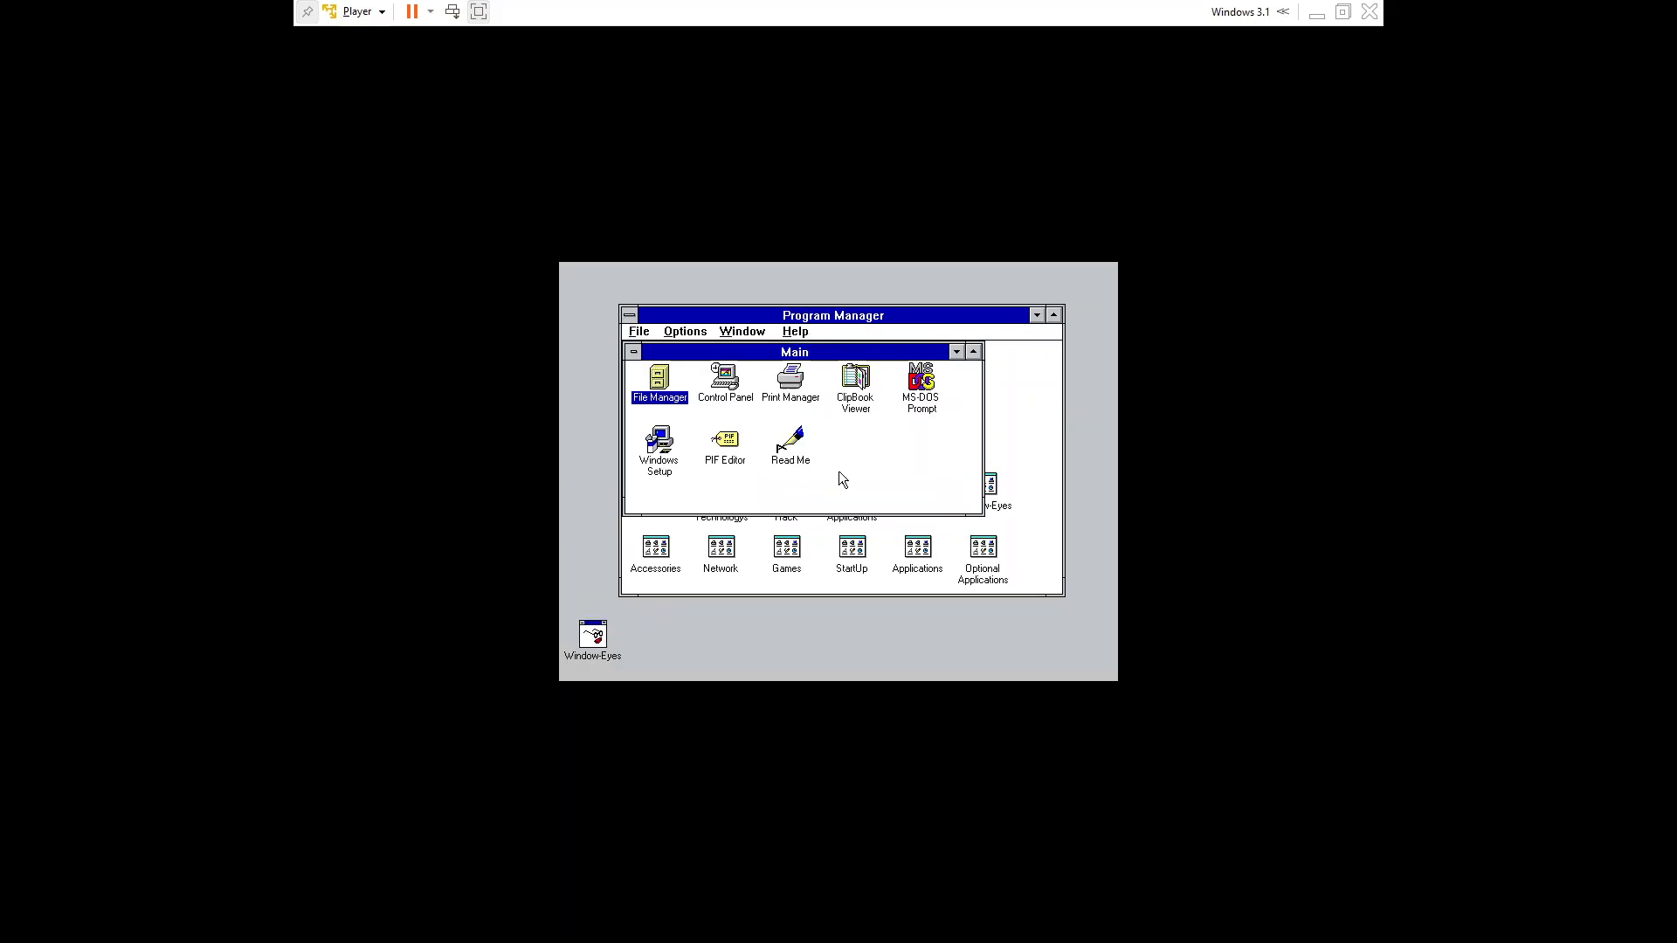
# - Try to run D:\Instal.exe from Program Manager, clear the command line and cancel the Run dialog
pyautogui.hotkey('alt', 'f')
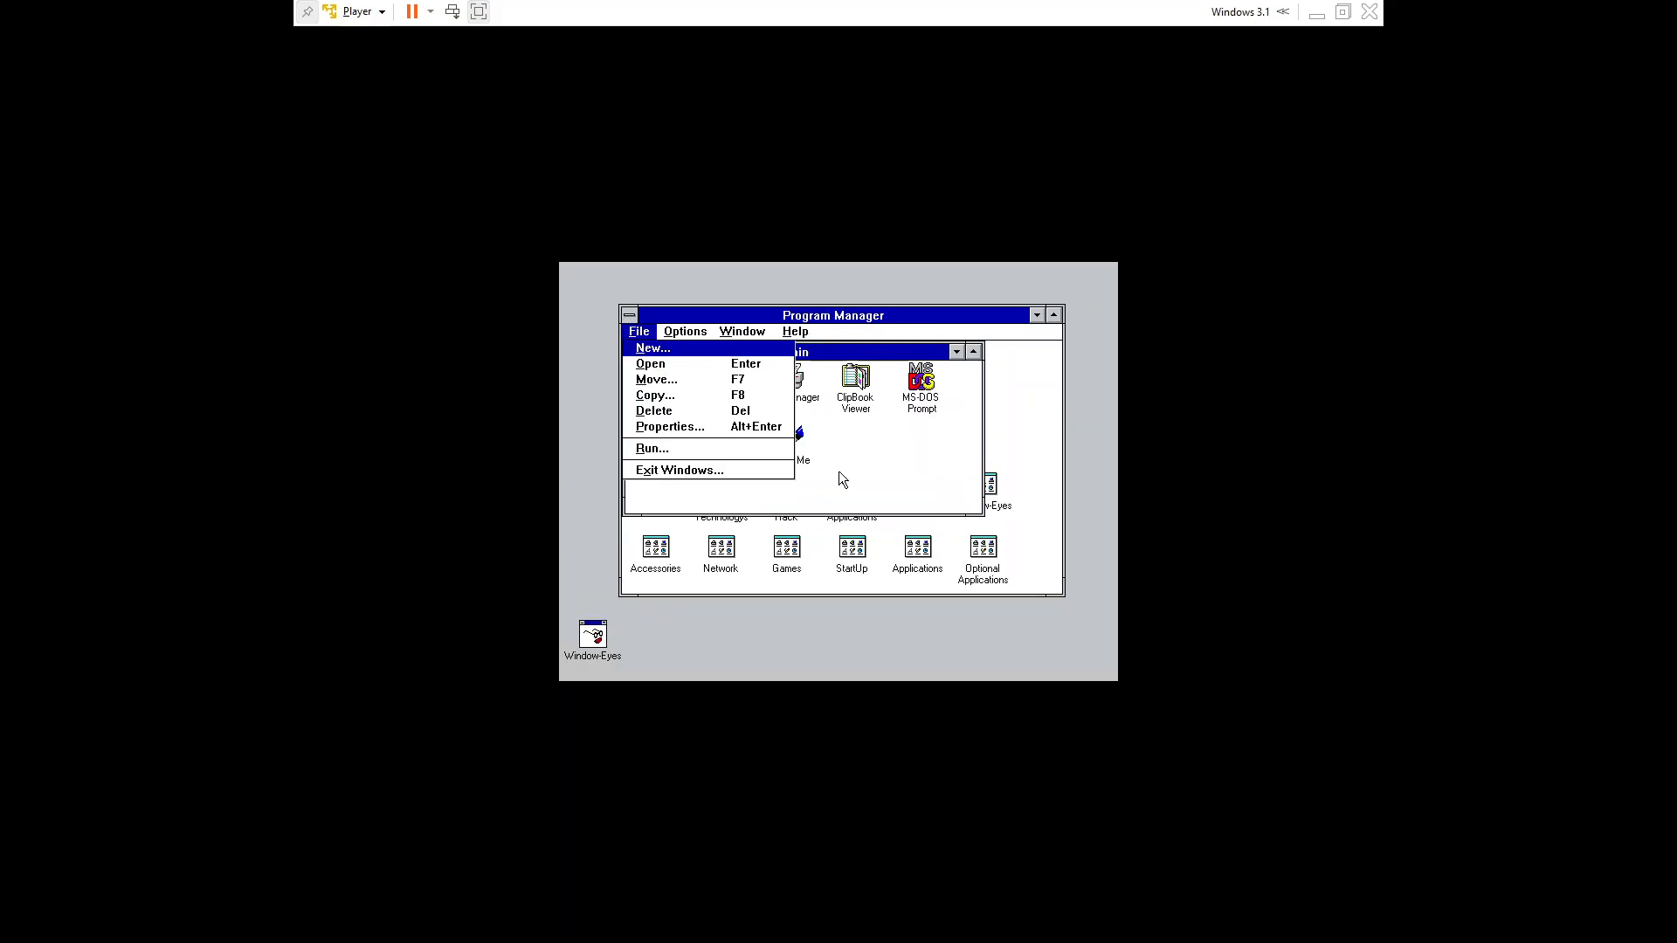
pyautogui.press('r')
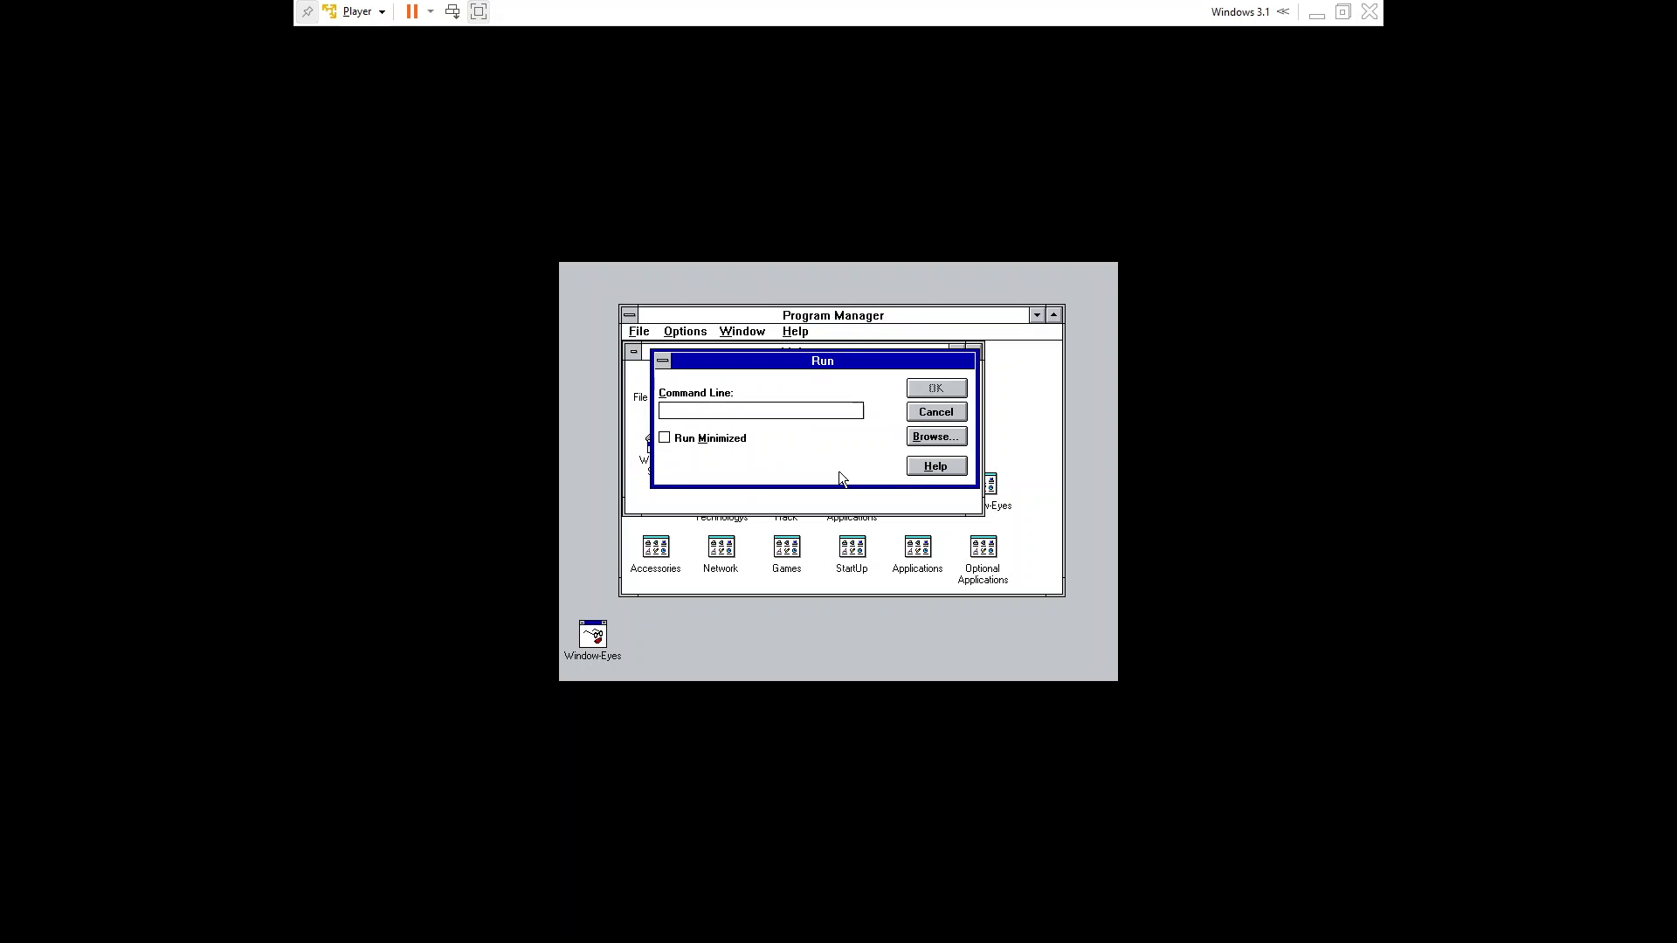
pyautogui.write('D:\\Instal.exe')
pyautogui.press('Return')
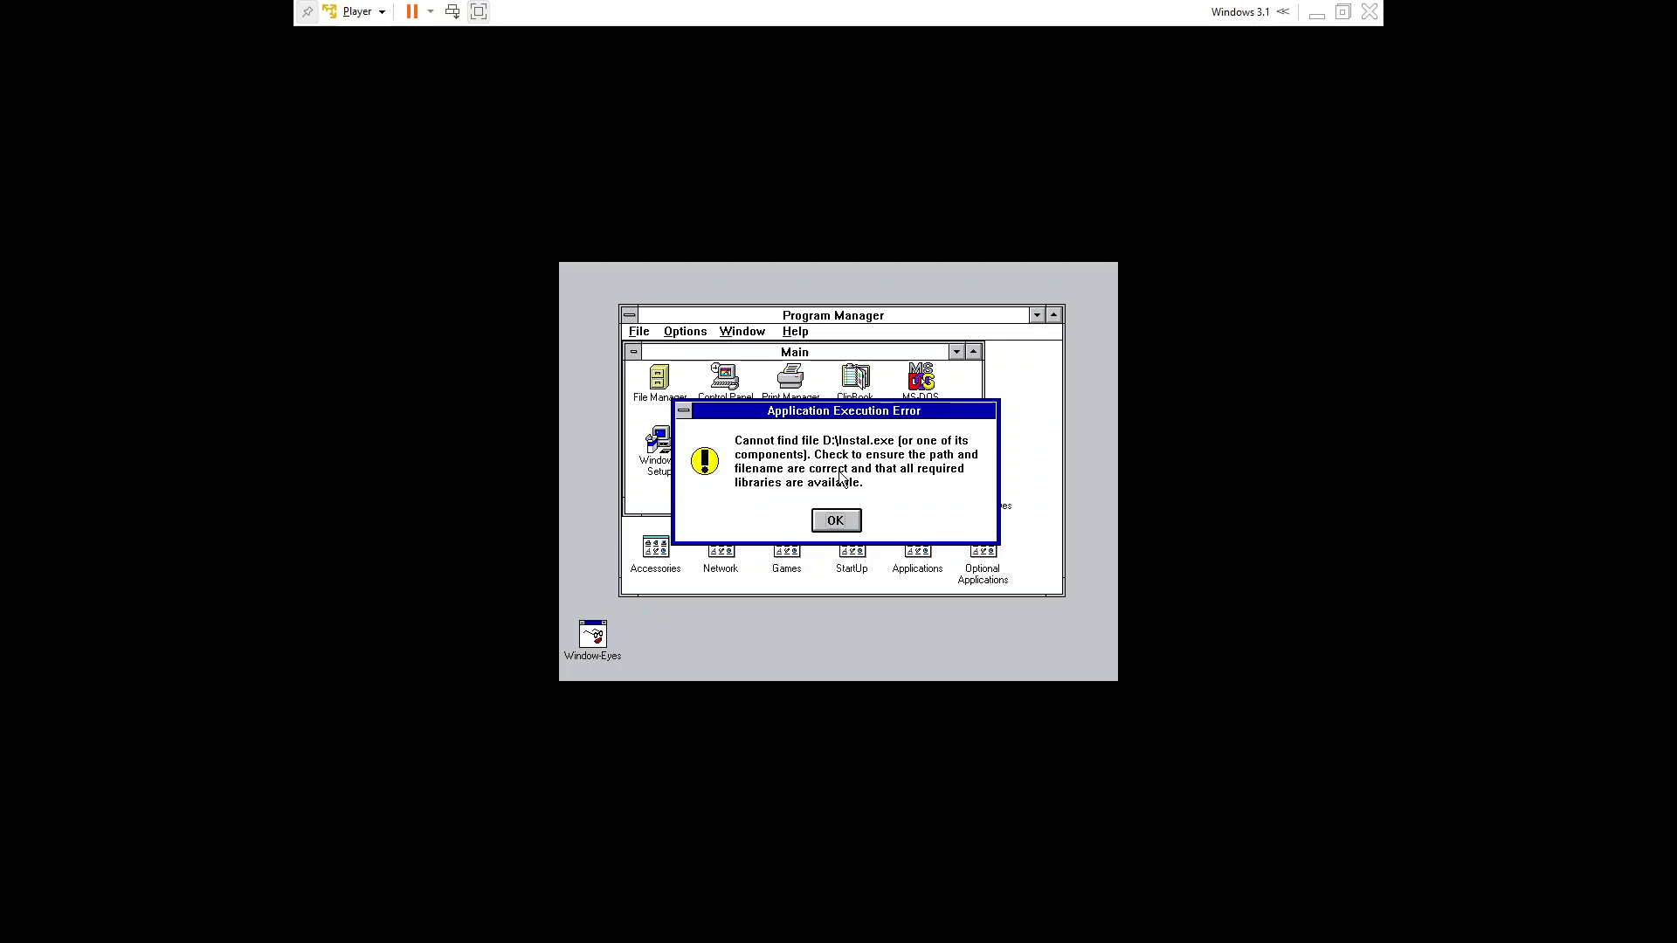
pyautogui.press('Return')
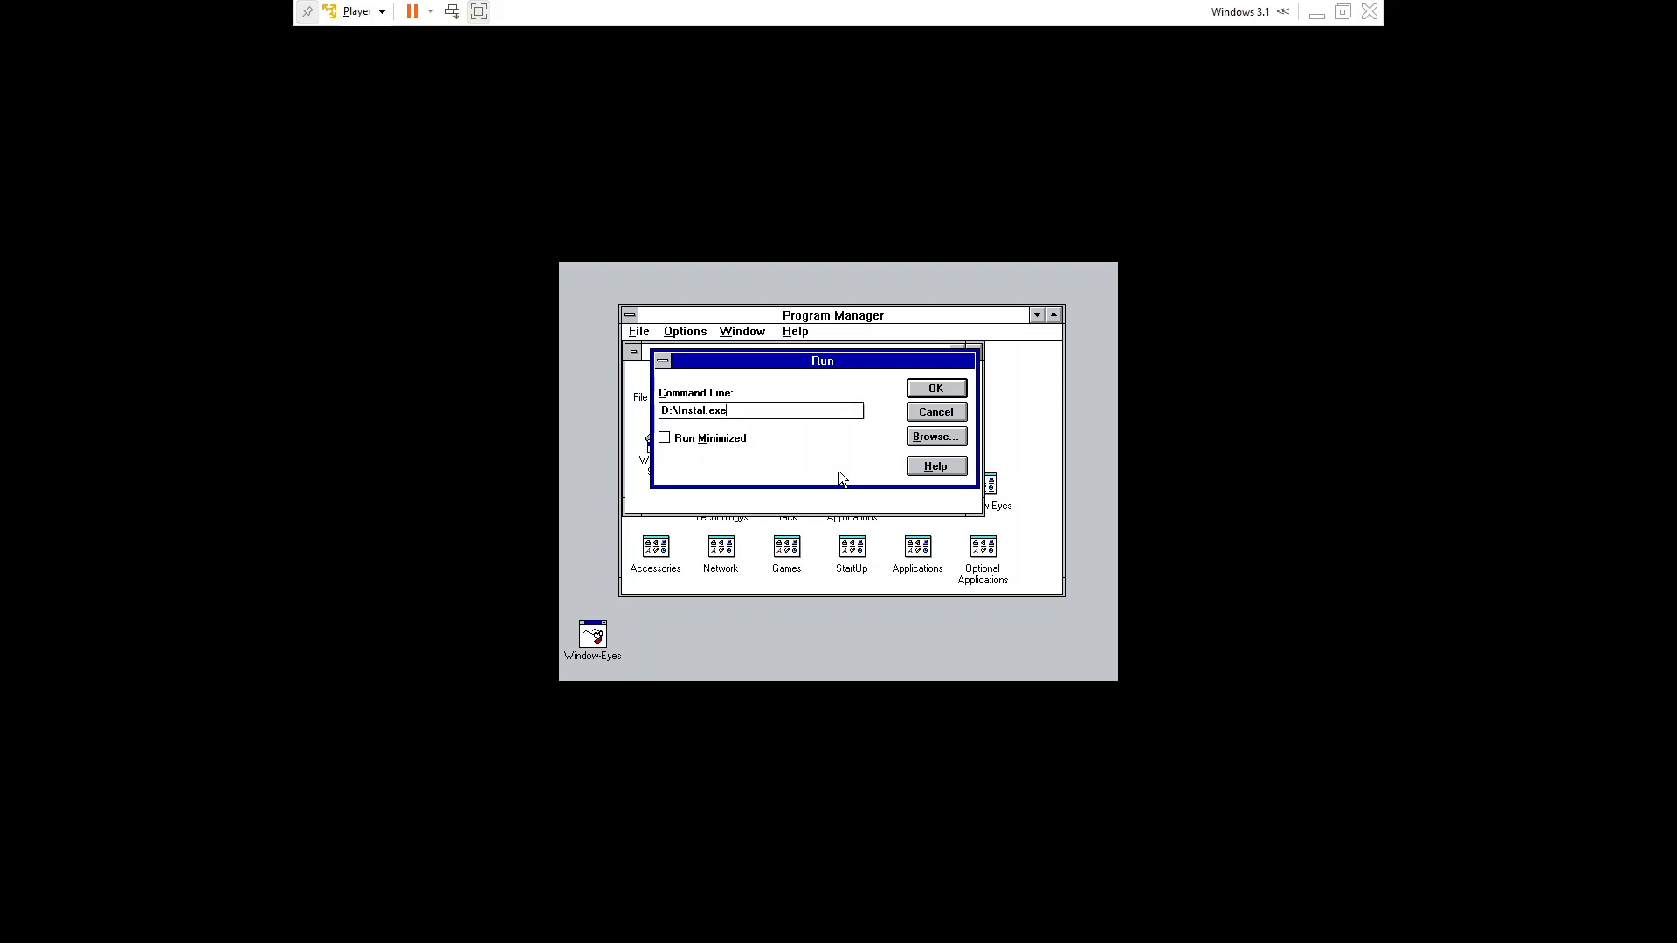
pyautogui.press('BackSpace')
pyautogui.press('BackSpace')
pyautogui.press('BackSpace')
pyautogui.press('BackSpace')
pyautogui.press('BackSpace')
pyautogui.press('BackSpace')
pyautogui.press('BackSpace')
pyautogui.press('BackSpace')
pyautogui.press('BackSpace')
pyautogui.press('BackSpace')
pyautogui.press('BackSpace')
pyautogui.press('BackSpace')
pyautogui.press('Escape')
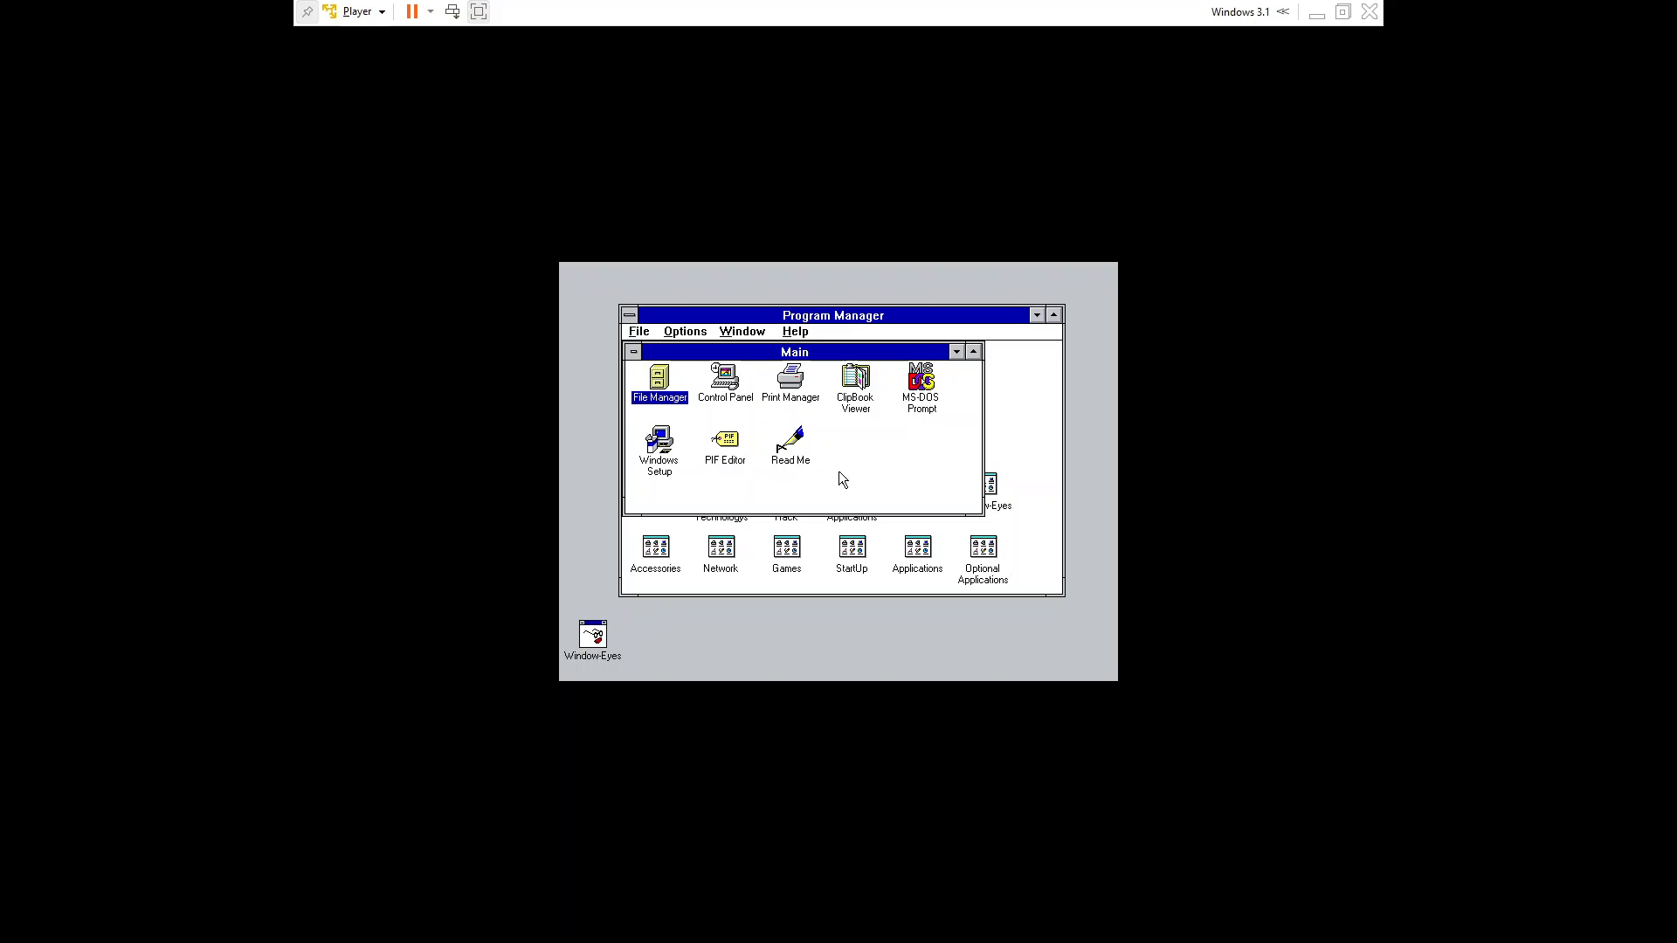
pyautogui.hotkey('alt', 'Tab')
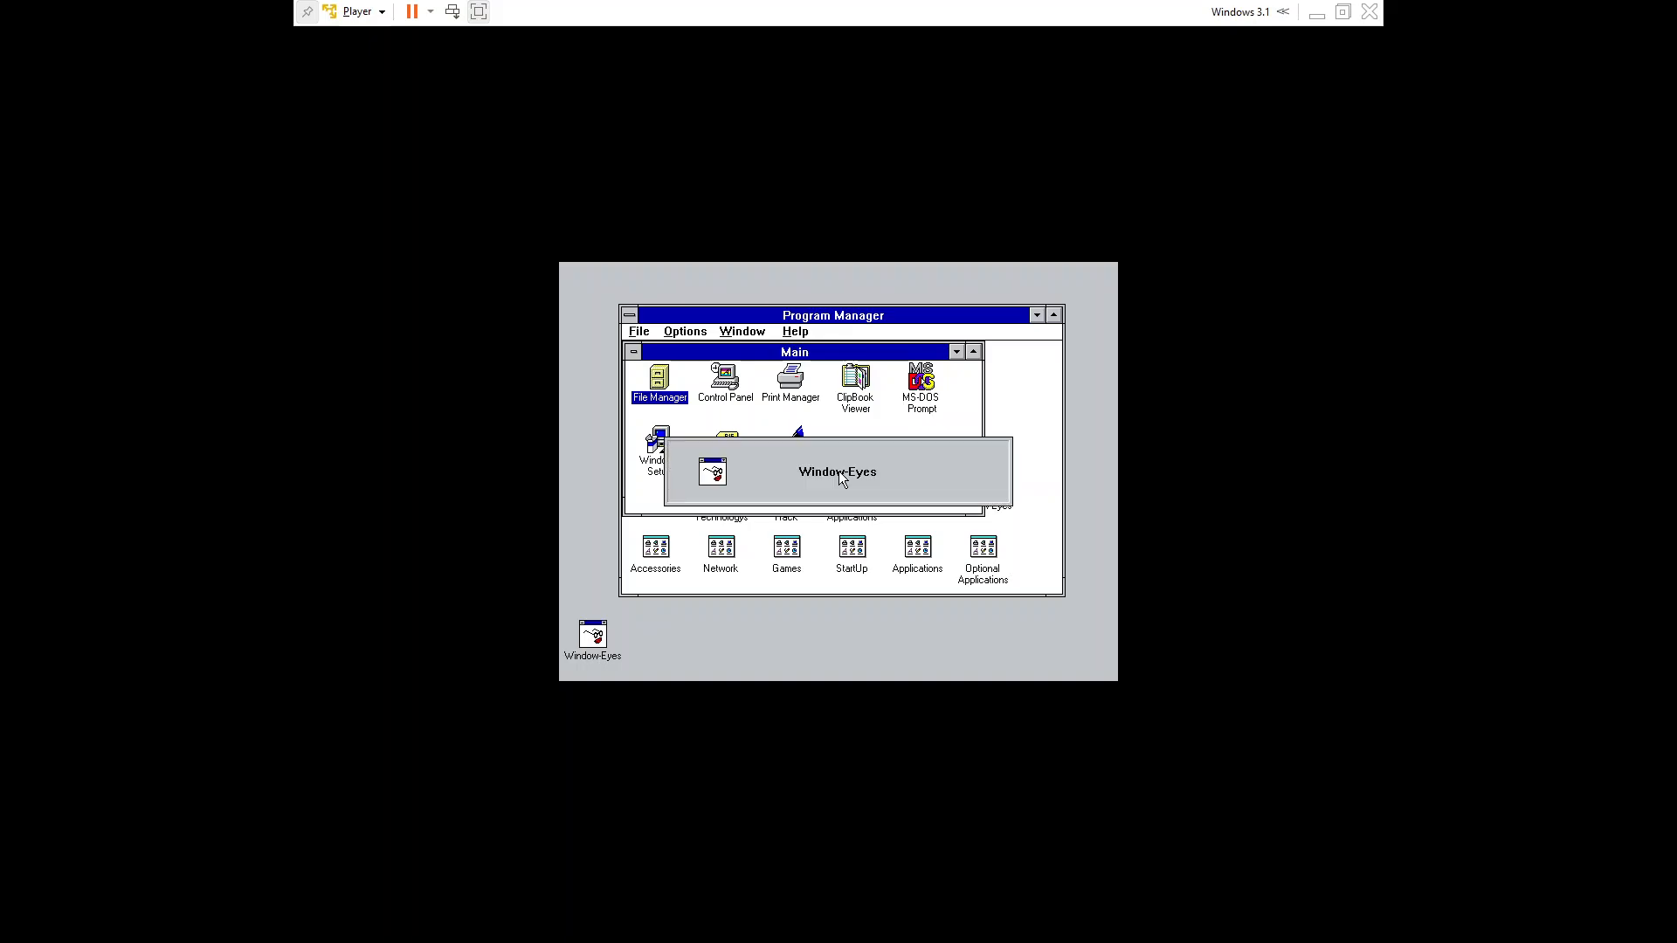
pyautogui.hotkey('alt', 'Tab')
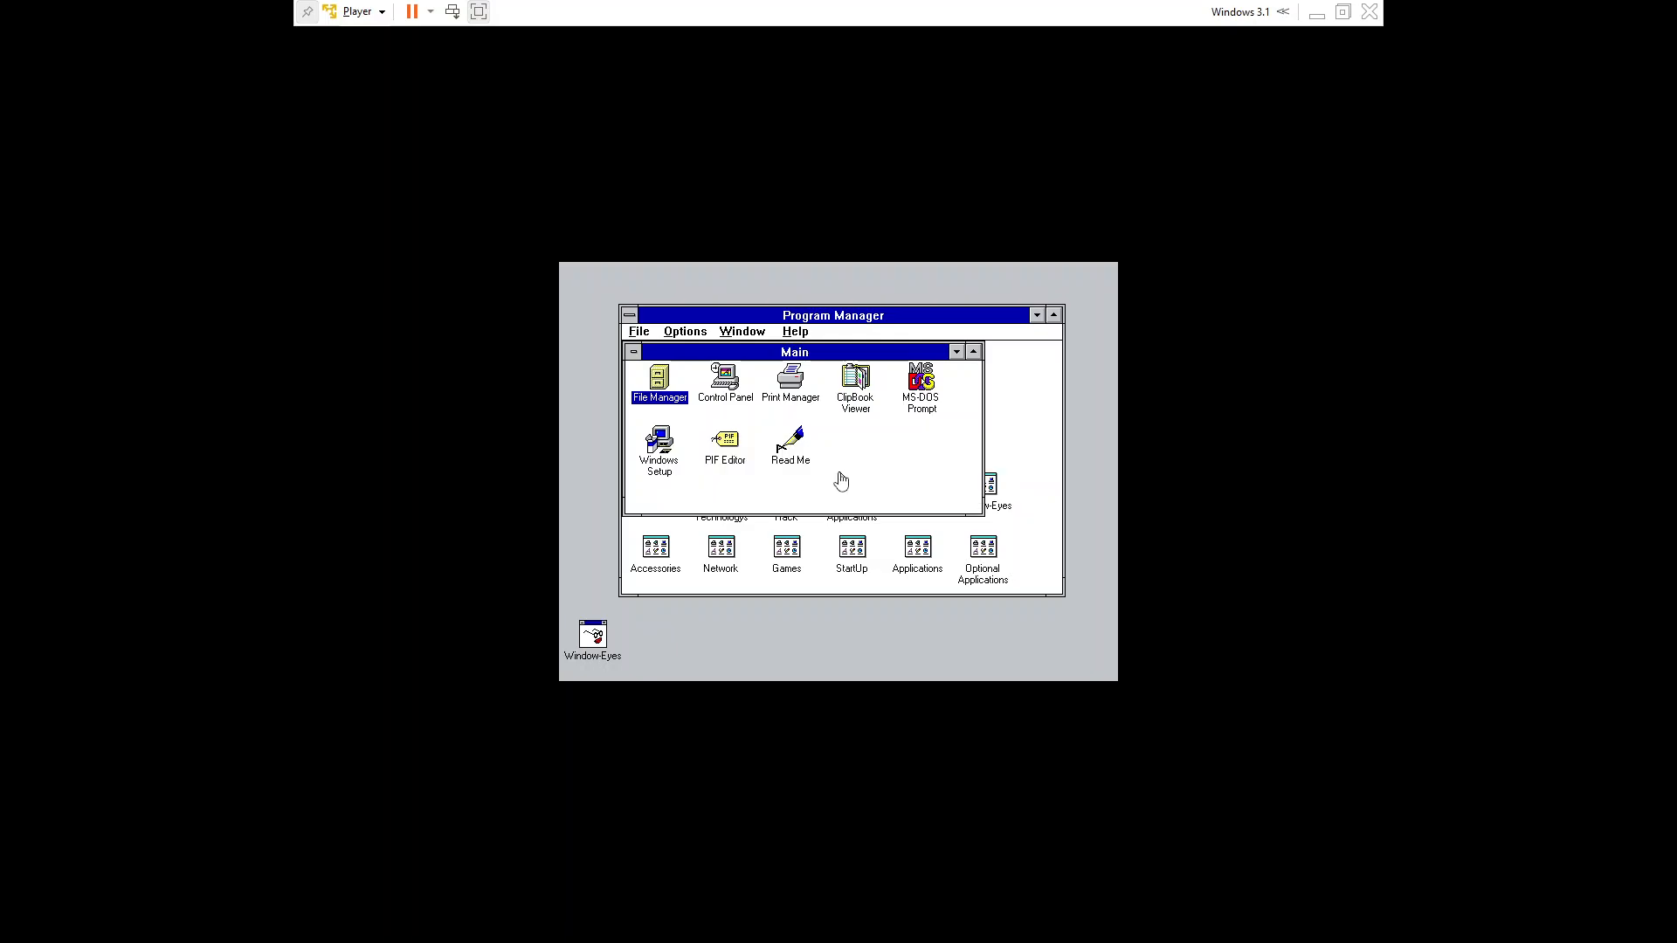
pyautogui.hotkey('alt', 'Tab')
pyautogui.hotkey('alt', 'Tab')
pyautogui.hotkey('alt', 'Tab')
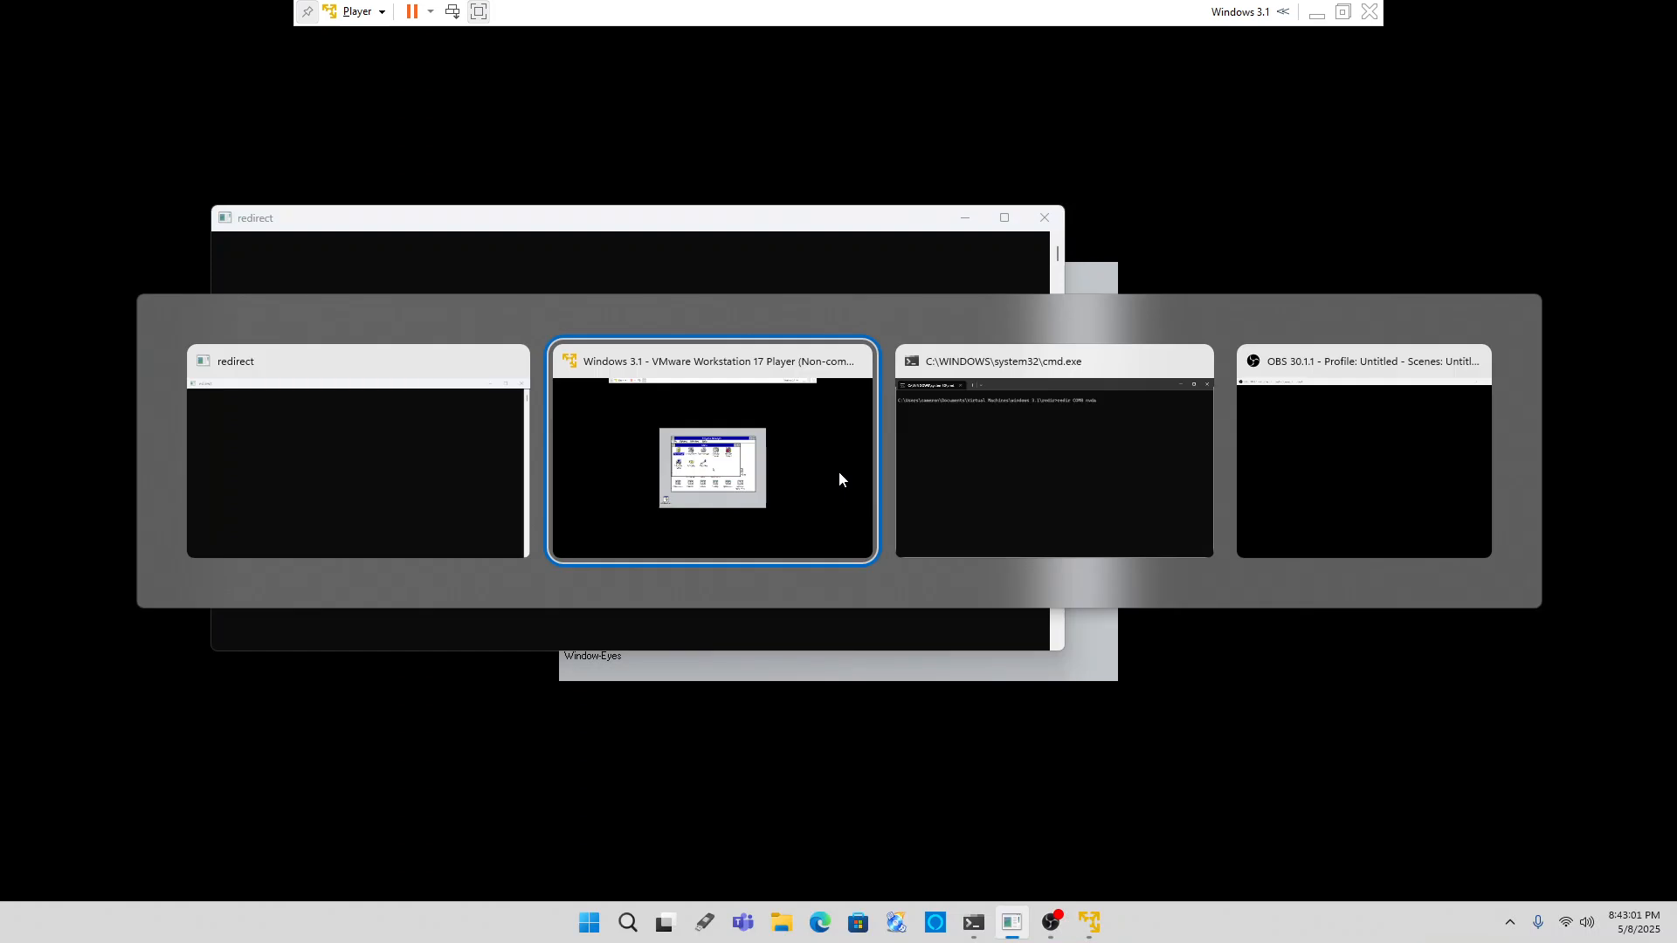
pyautogui.hotkey('alt', 'Tab')
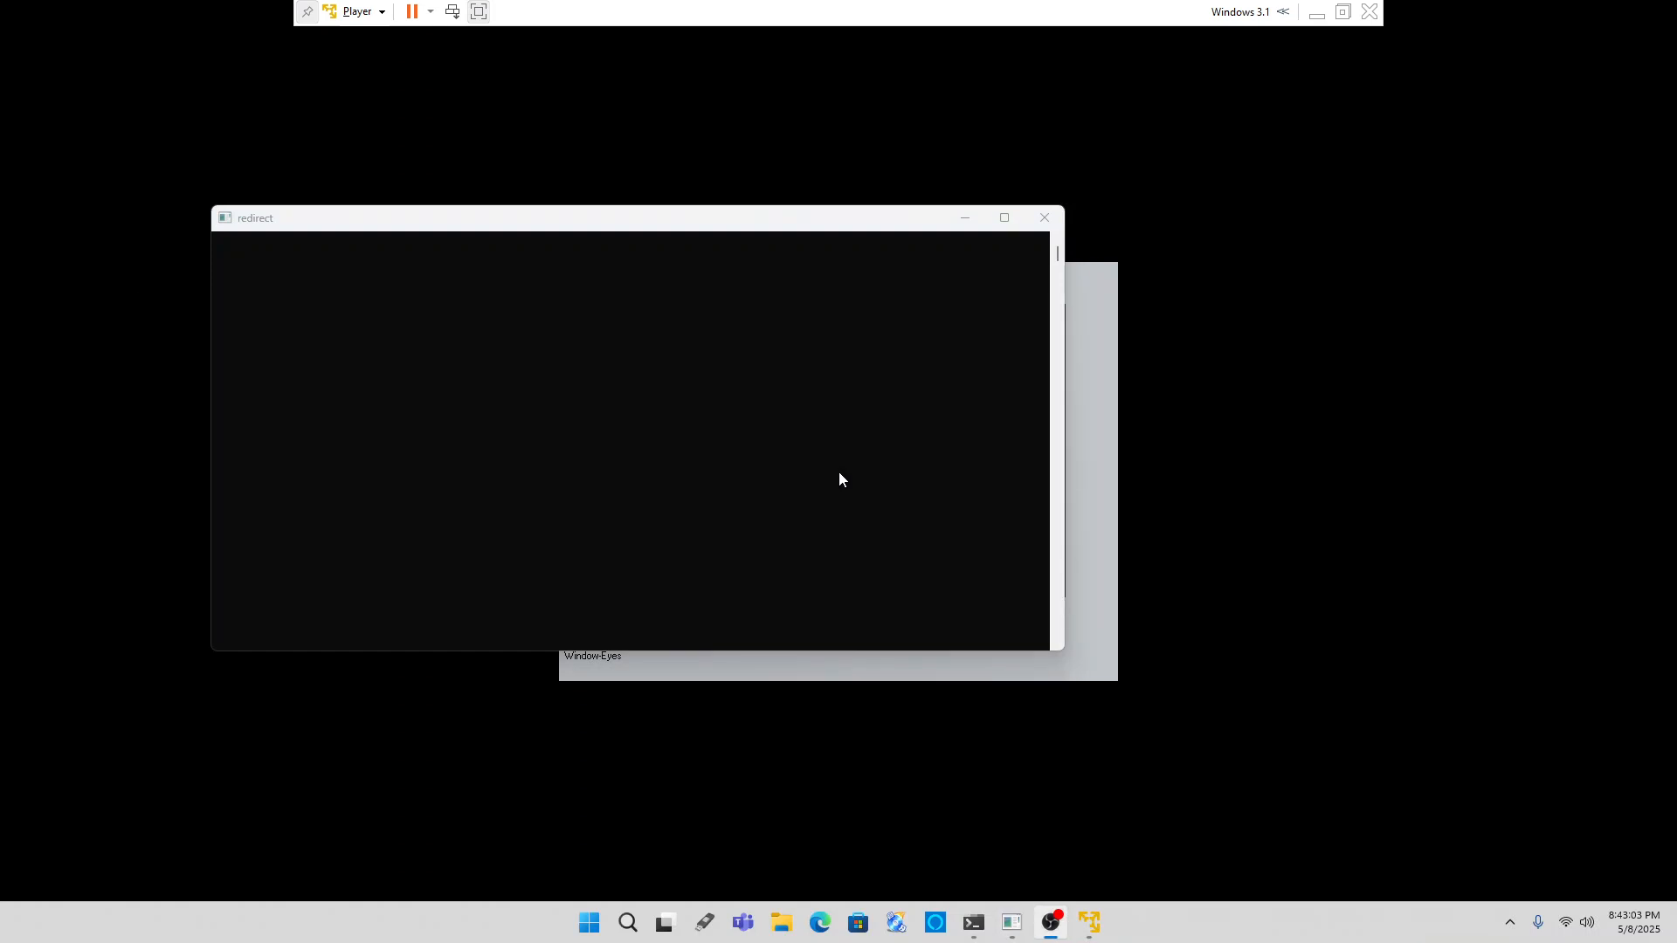
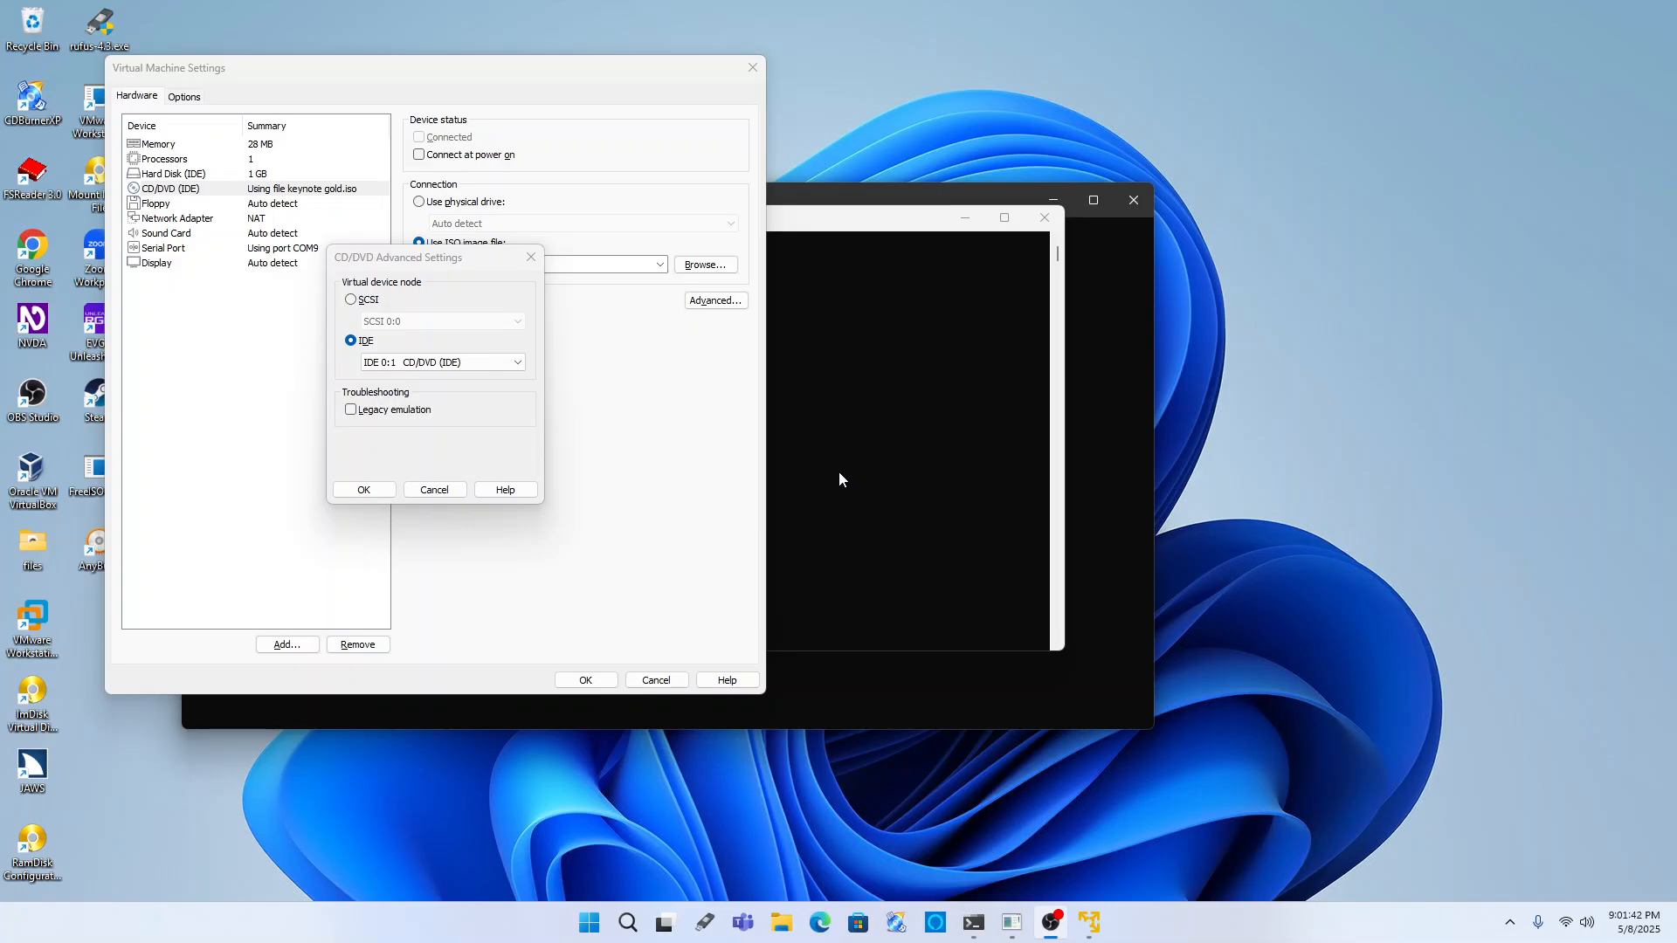
# - Switch to the virtual machine settings and enable Legacy emulation in the CD/DVD drive's advanced settings
pyautogui.hotkey('alt', 'Tab')
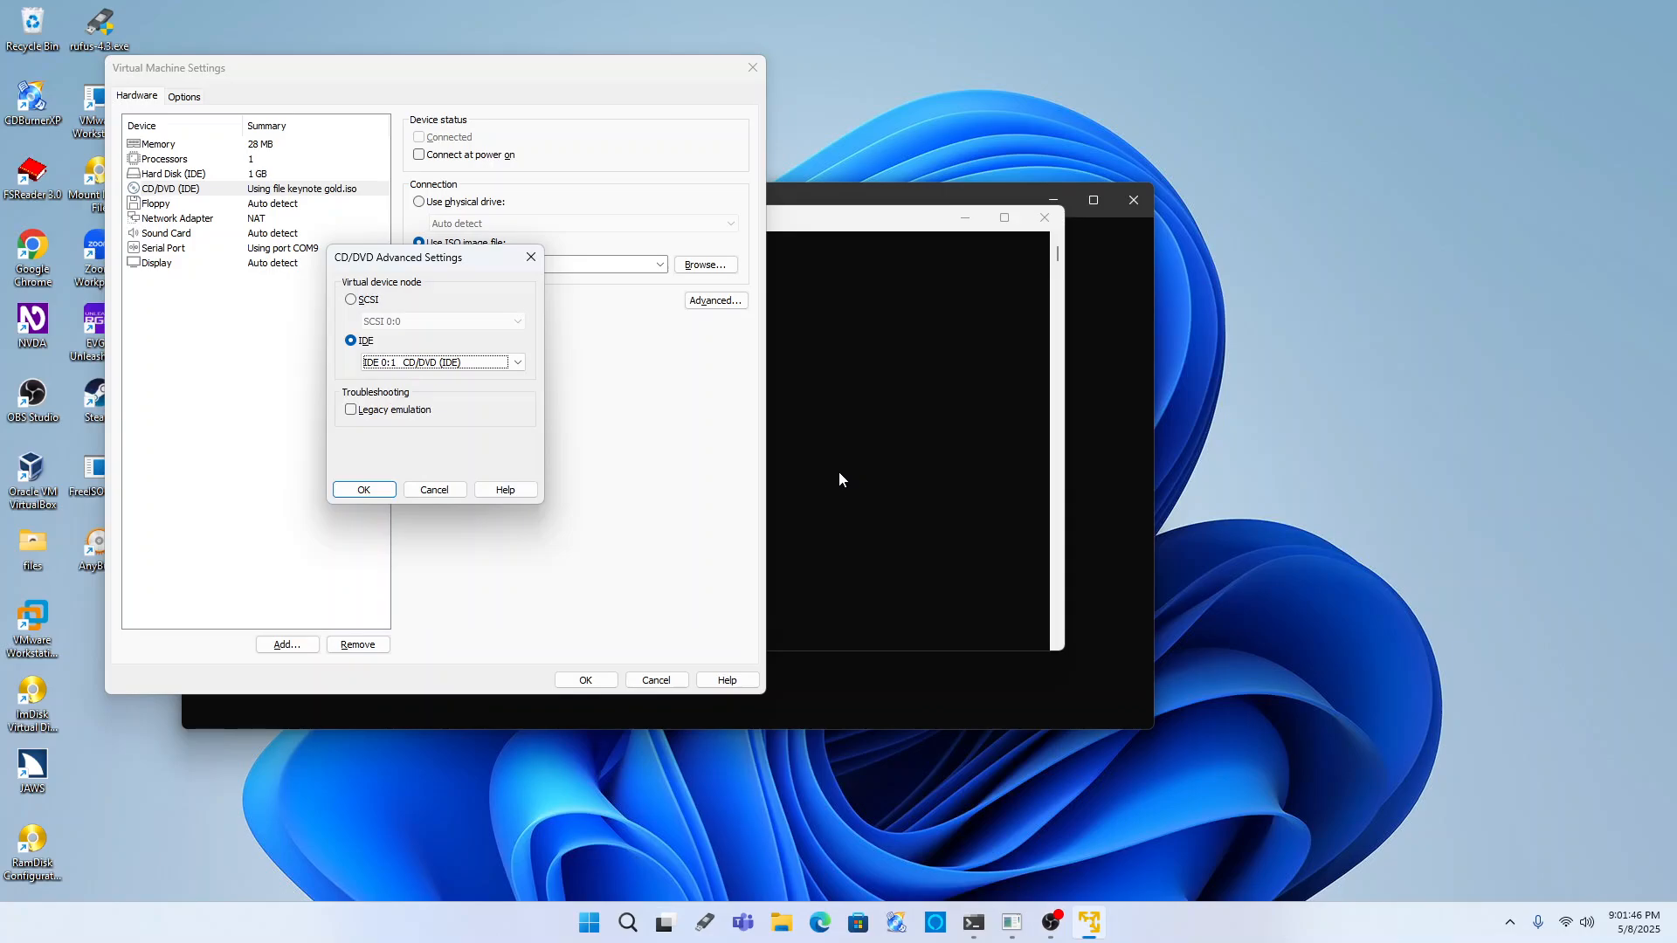
pyautogui.hotkey('shift', 'Tab')
pyautogui.press('Tab')
pyautogui.press('Tab')
pyautogui.hotkey('shift', 'Tab')
pyautogui.press('Tab')
pyautogui.press('space')
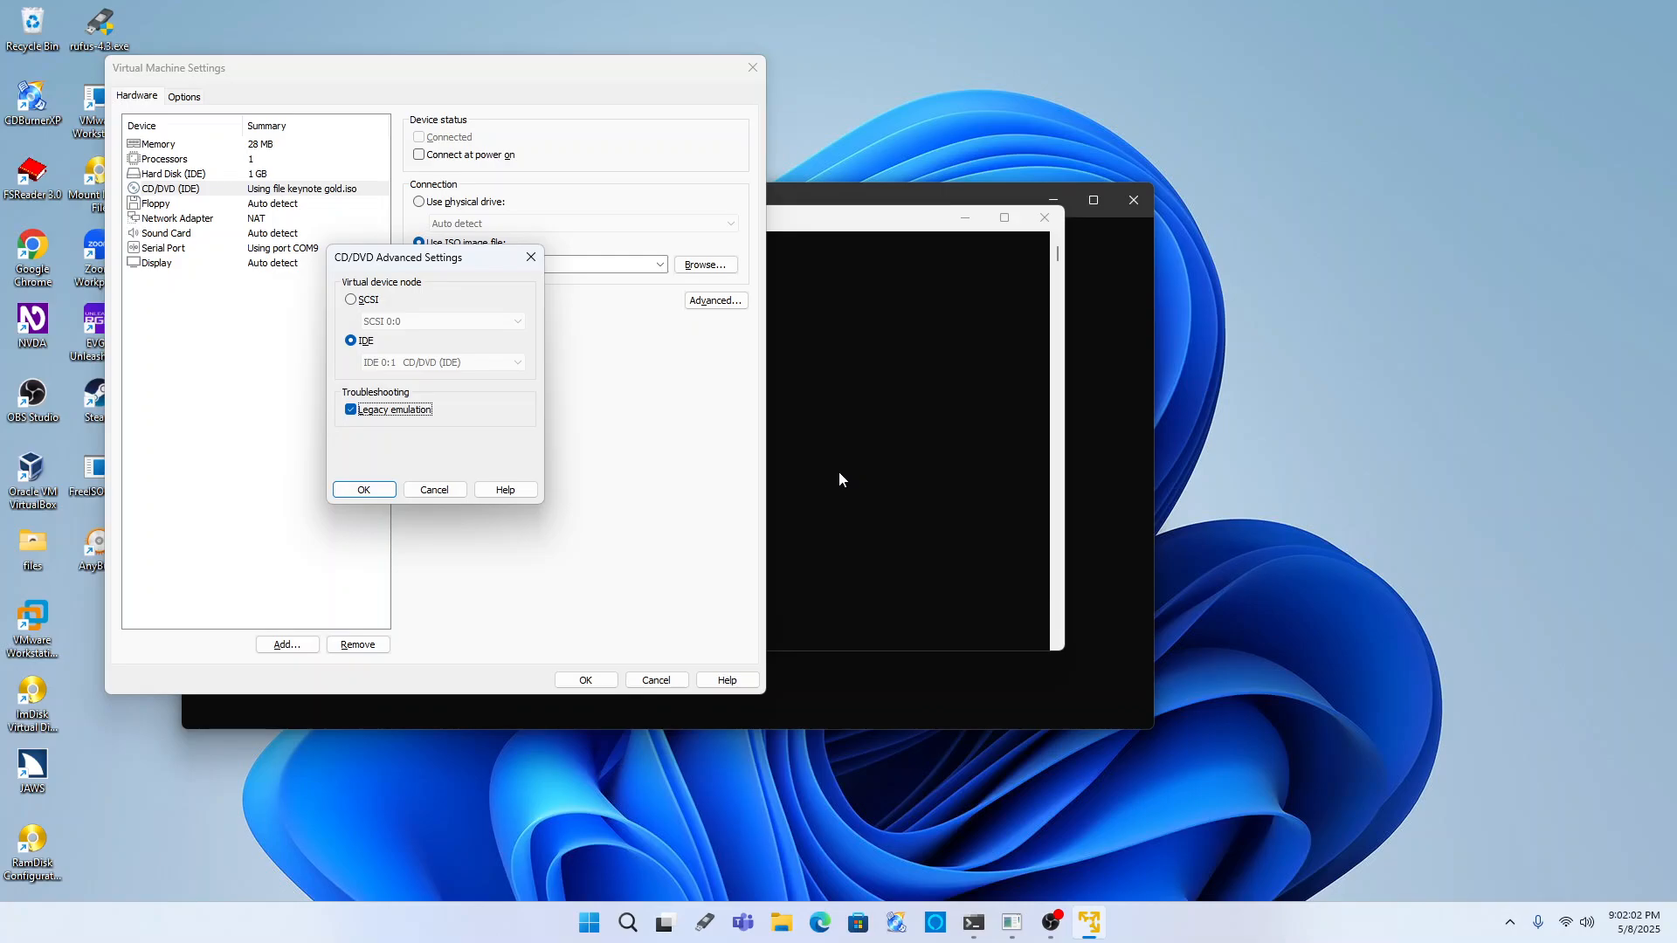
pyautogui.press('Tab')
pyautogui.press('Tab')
pyautogui.press('Tab')
pyautogui.hotkey('shift', 'Tab')
pyautogui.hotkey('shift', 'Tab')
pyautogui.press('space')
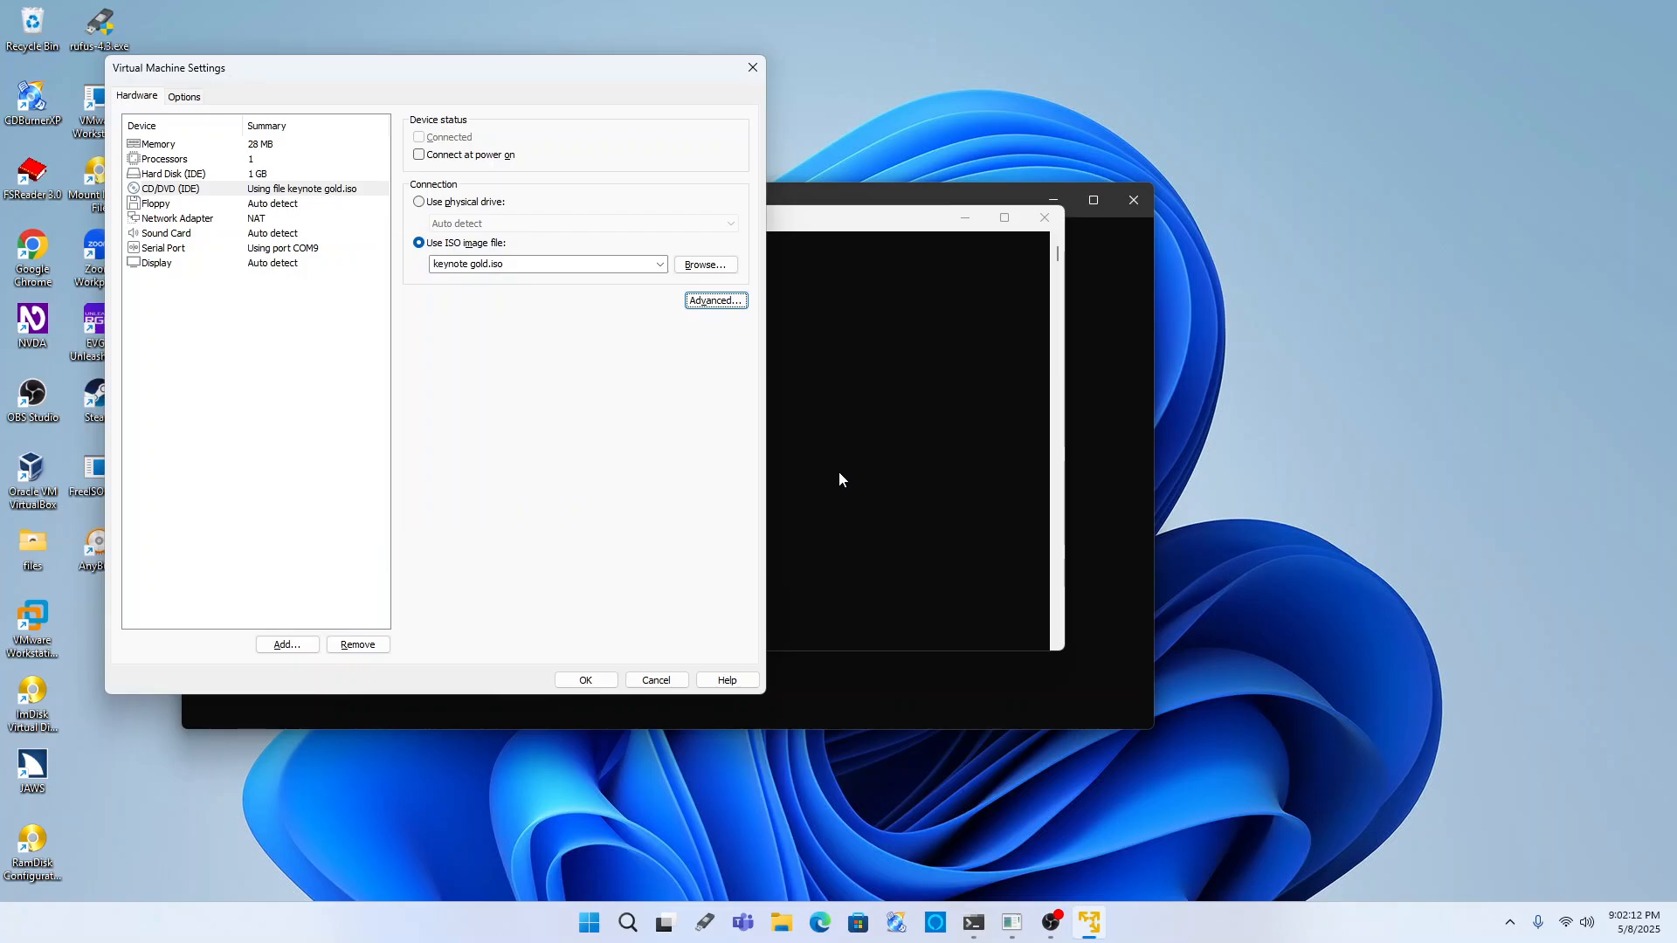
# - Set the CD/DVD drive with keynote gold.iso to connect at power on and save the virtual machine settings
pyautogui.hotkey('shift', 'Tab')
pyautogui.hotkey('shift', 'Tab')
pyautogui.hotkey('shift', 'Tab')
pyautogui.hotkey('shift', 'Tab')
pyautogui.hotkey('shift', 'Tab')
pyautogui.hotkey('shift', 'Tab')
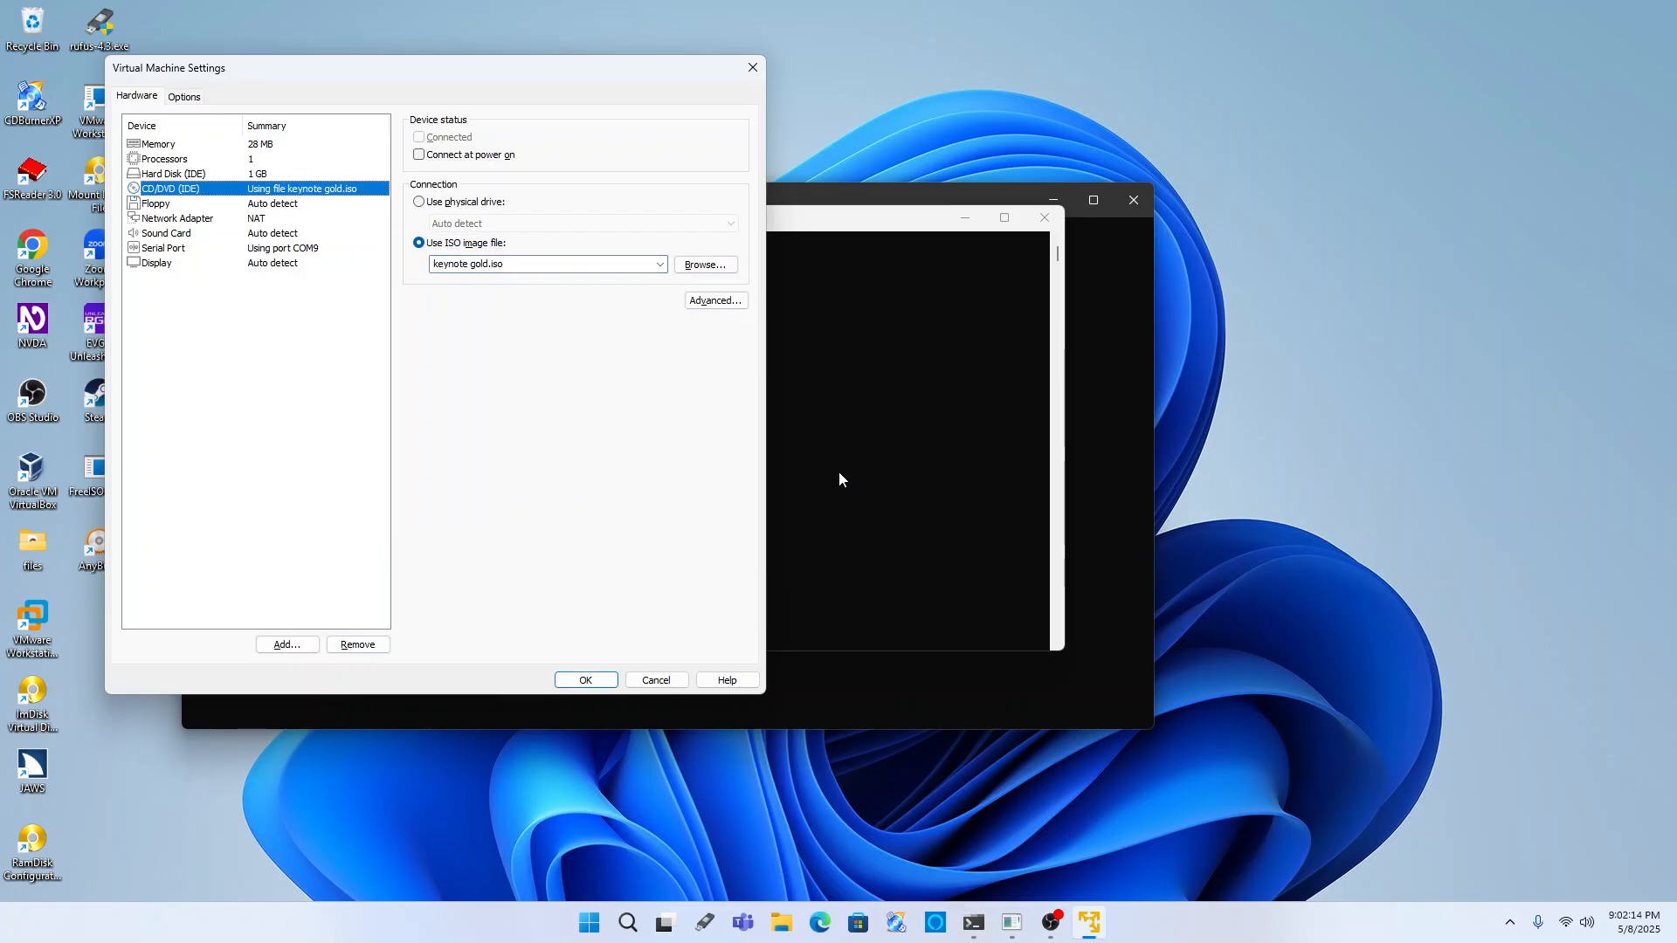
pyautogui.hotkey('shift', 'Tab')
pyautogui.hotkey('shift', 'Tab')
pyautogui.hotkey('shift', 'Tab')
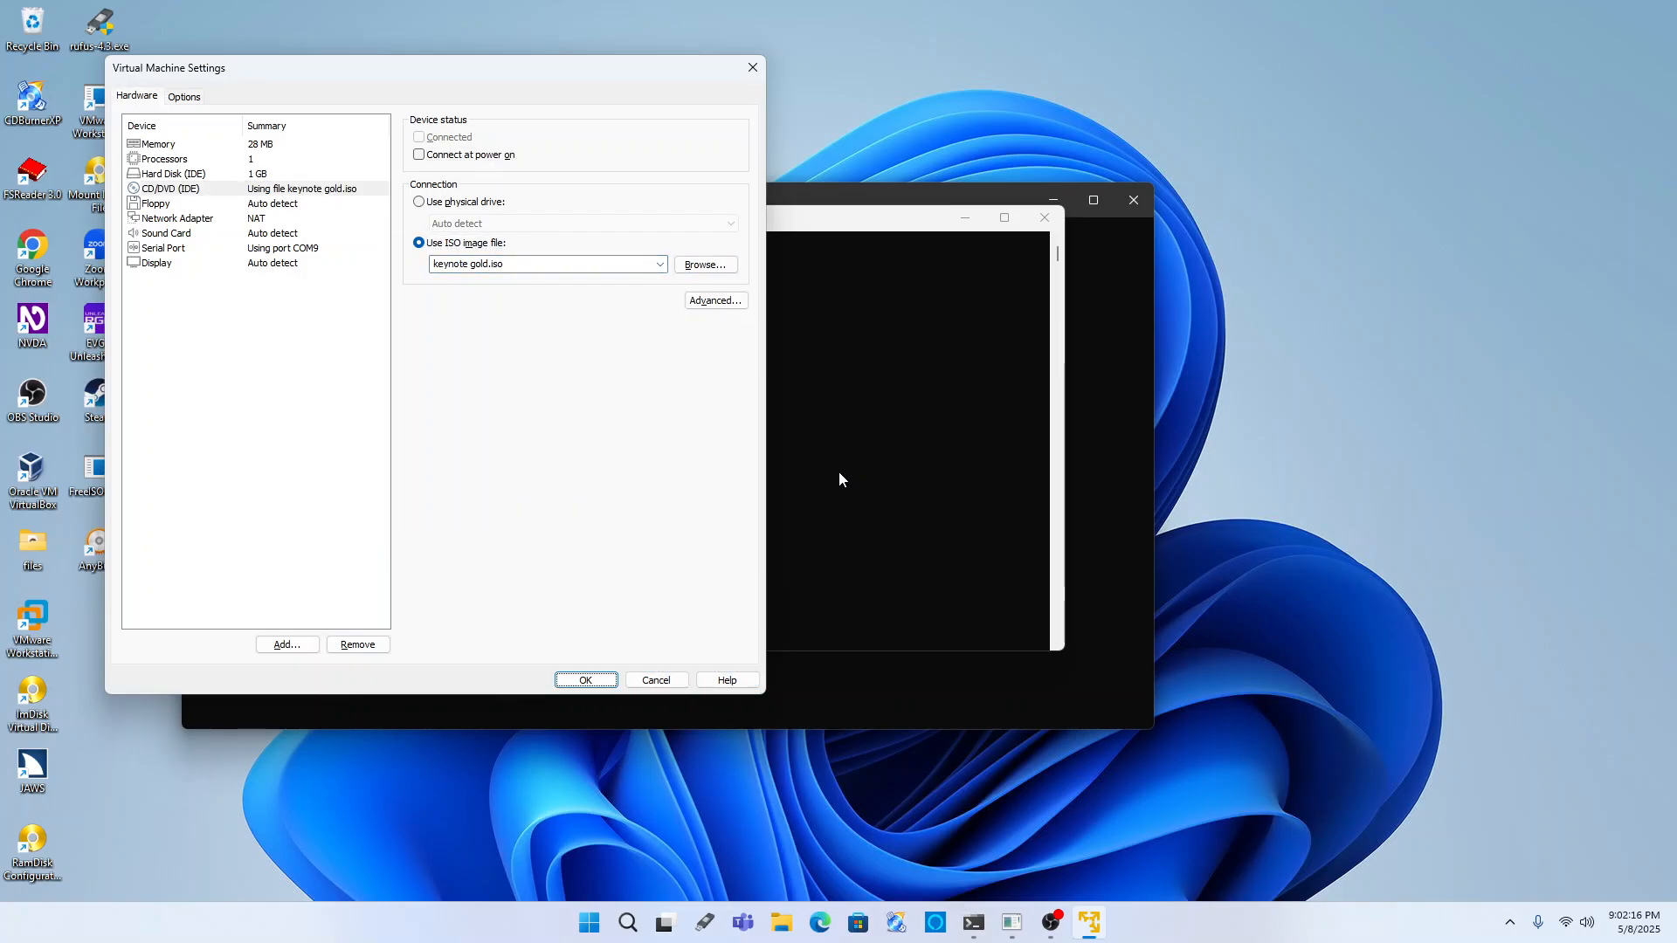
pyautogui.press('Tab')
pyautogui.press('Tab')
pyautogui.press('Tab')
pyautogui.press('Tab')
pyautogui.press('Tab')
pyautogui.press('Tab')
pyautogui.hotkey('shift', 'Tab')
pyautogui.press('space')
pyautogui.hotkey('shift', 'Tab')
pyautogui.hotkey('shift', 'Tab')
pyautogui.hotkey('shift', 'Tab')
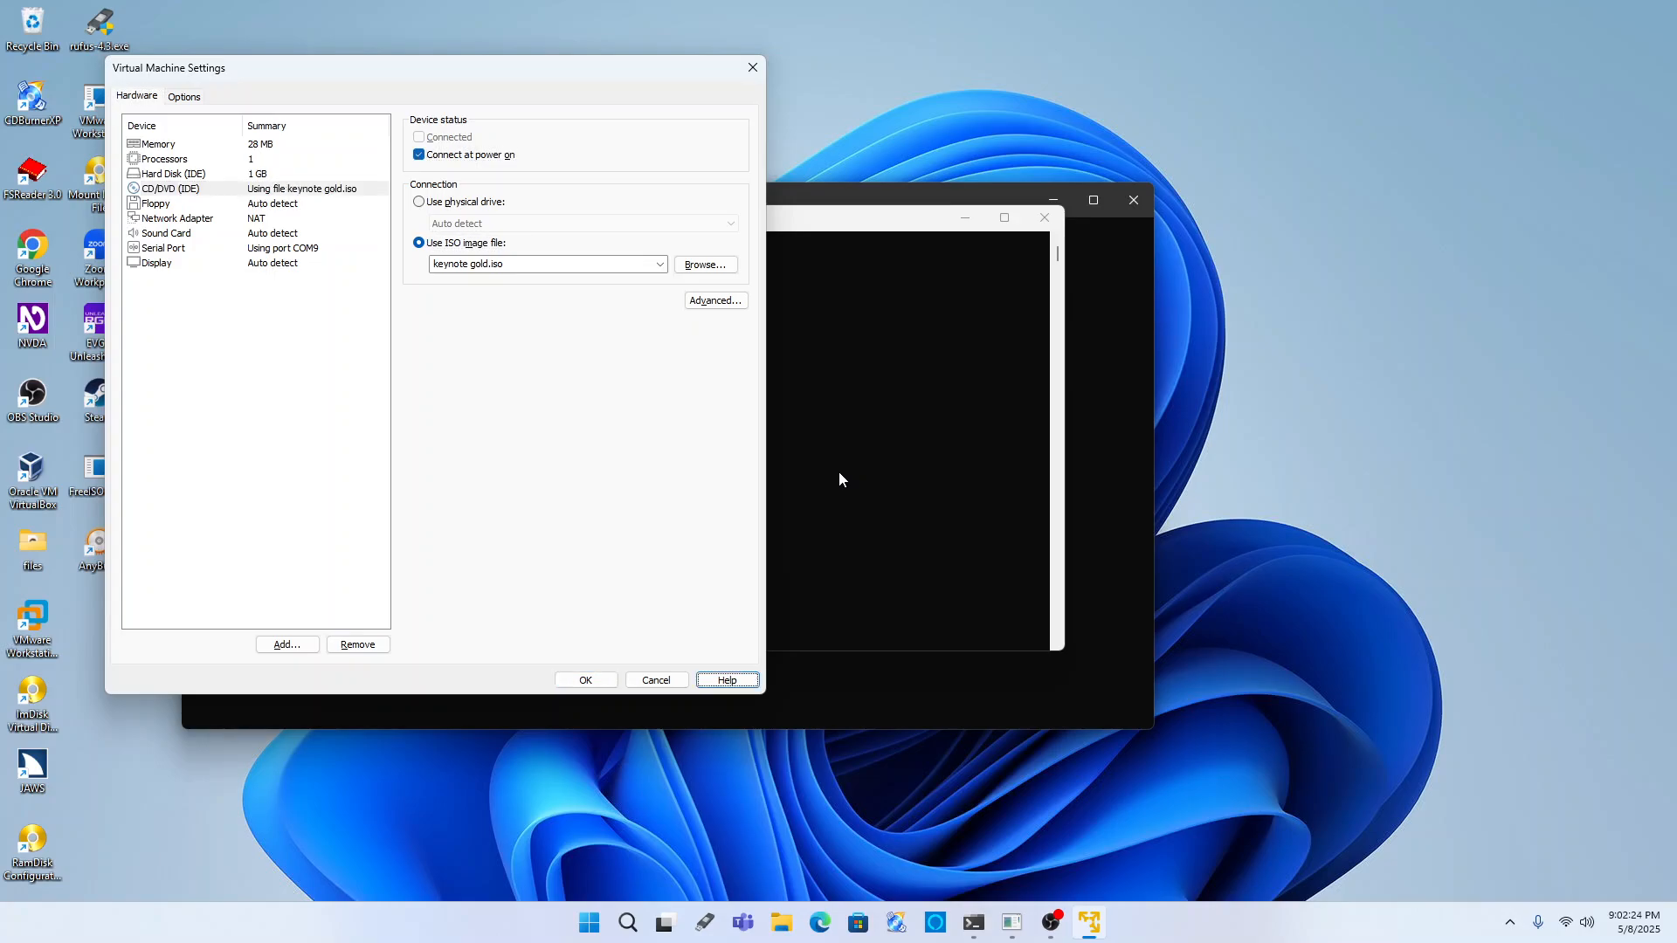
pyautogui.hotkey('shift', 'Tab')
pyautogui.hotkey('shift', 'Tab')
pyautogui.press('space')
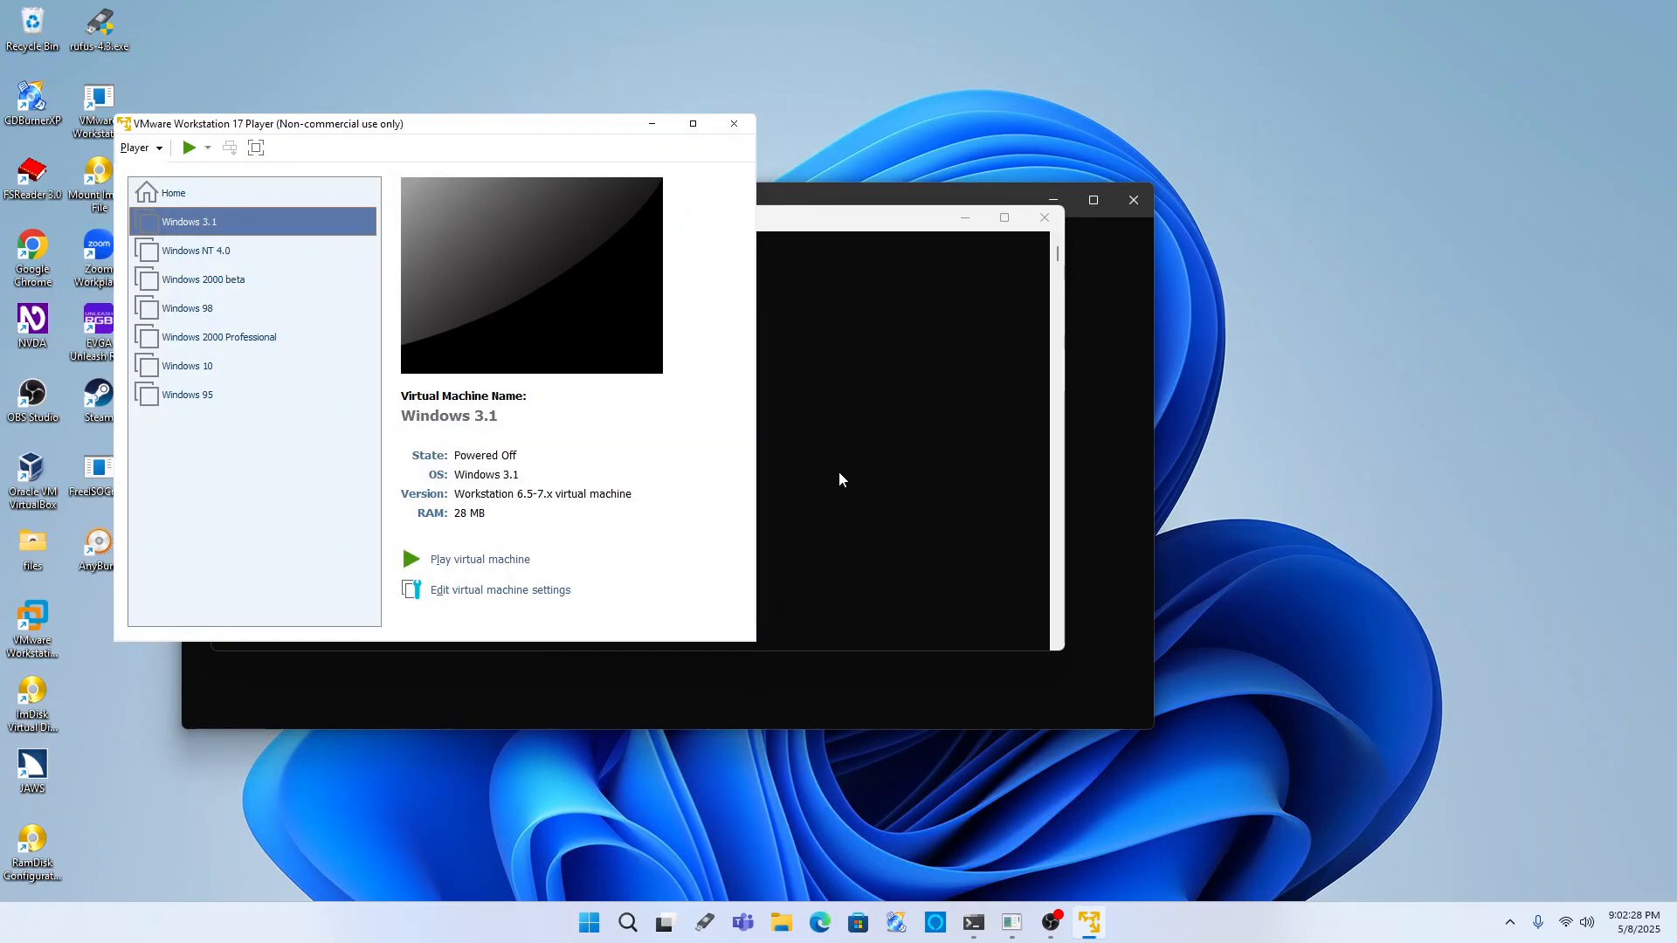
# - Power on the Windows 3.1 virtual machine, show it full screen and start Windows from the DOS prompt
pyautogui.press('Return')
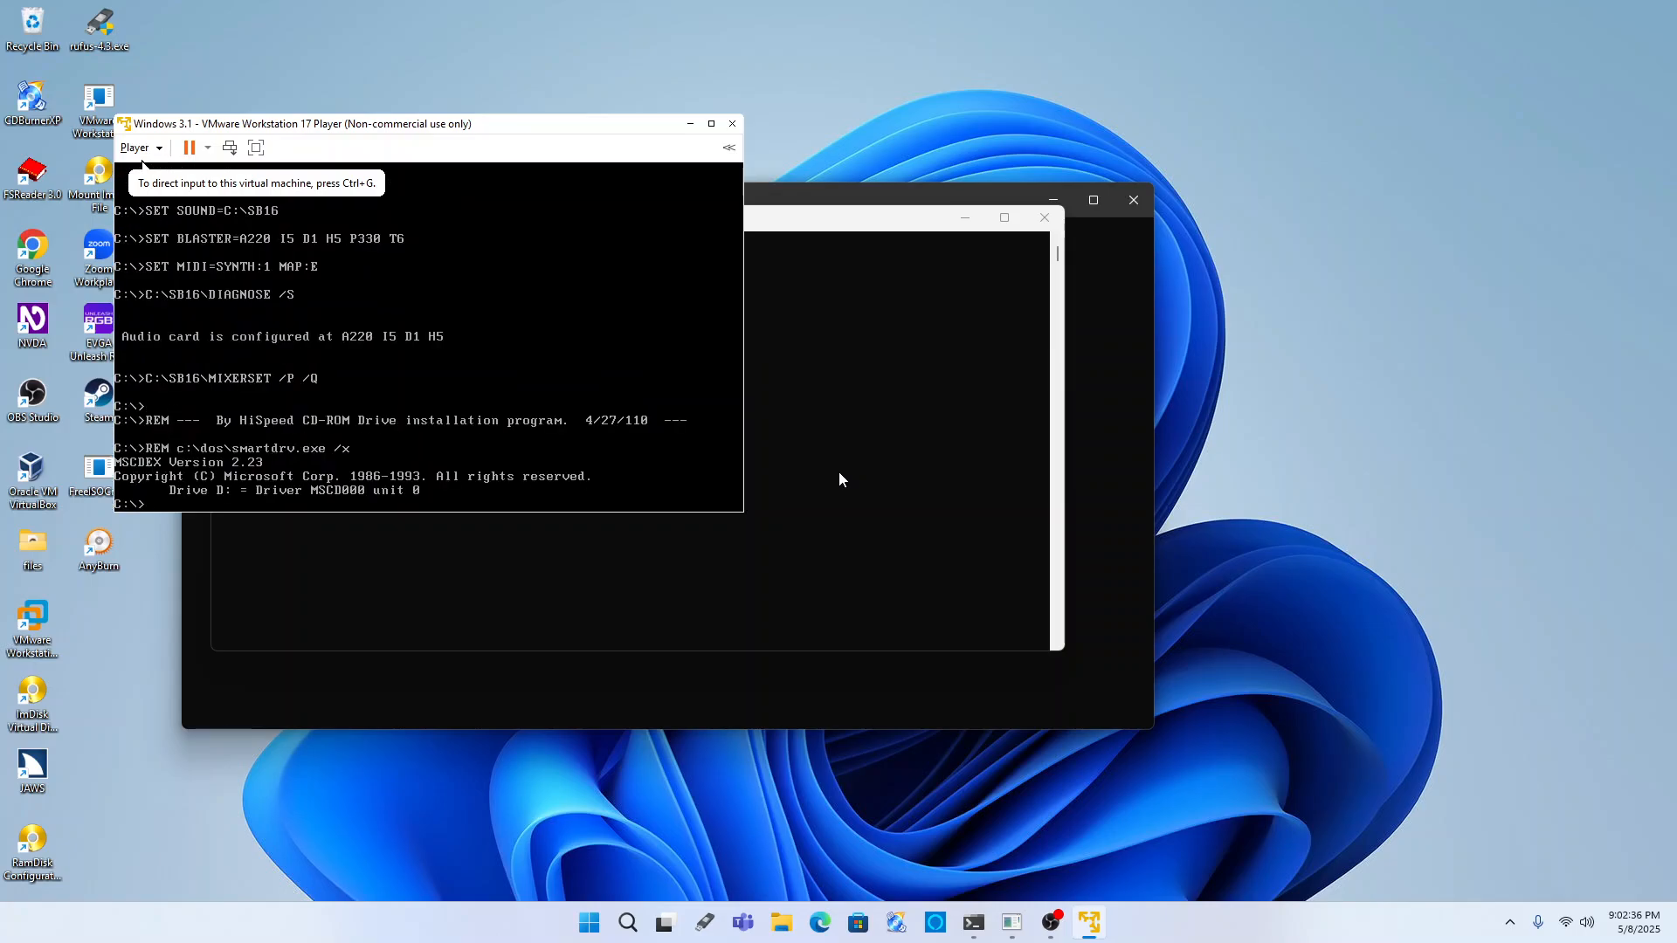
pyautogui.hotkey('ctrl', 'alt', 'Return')
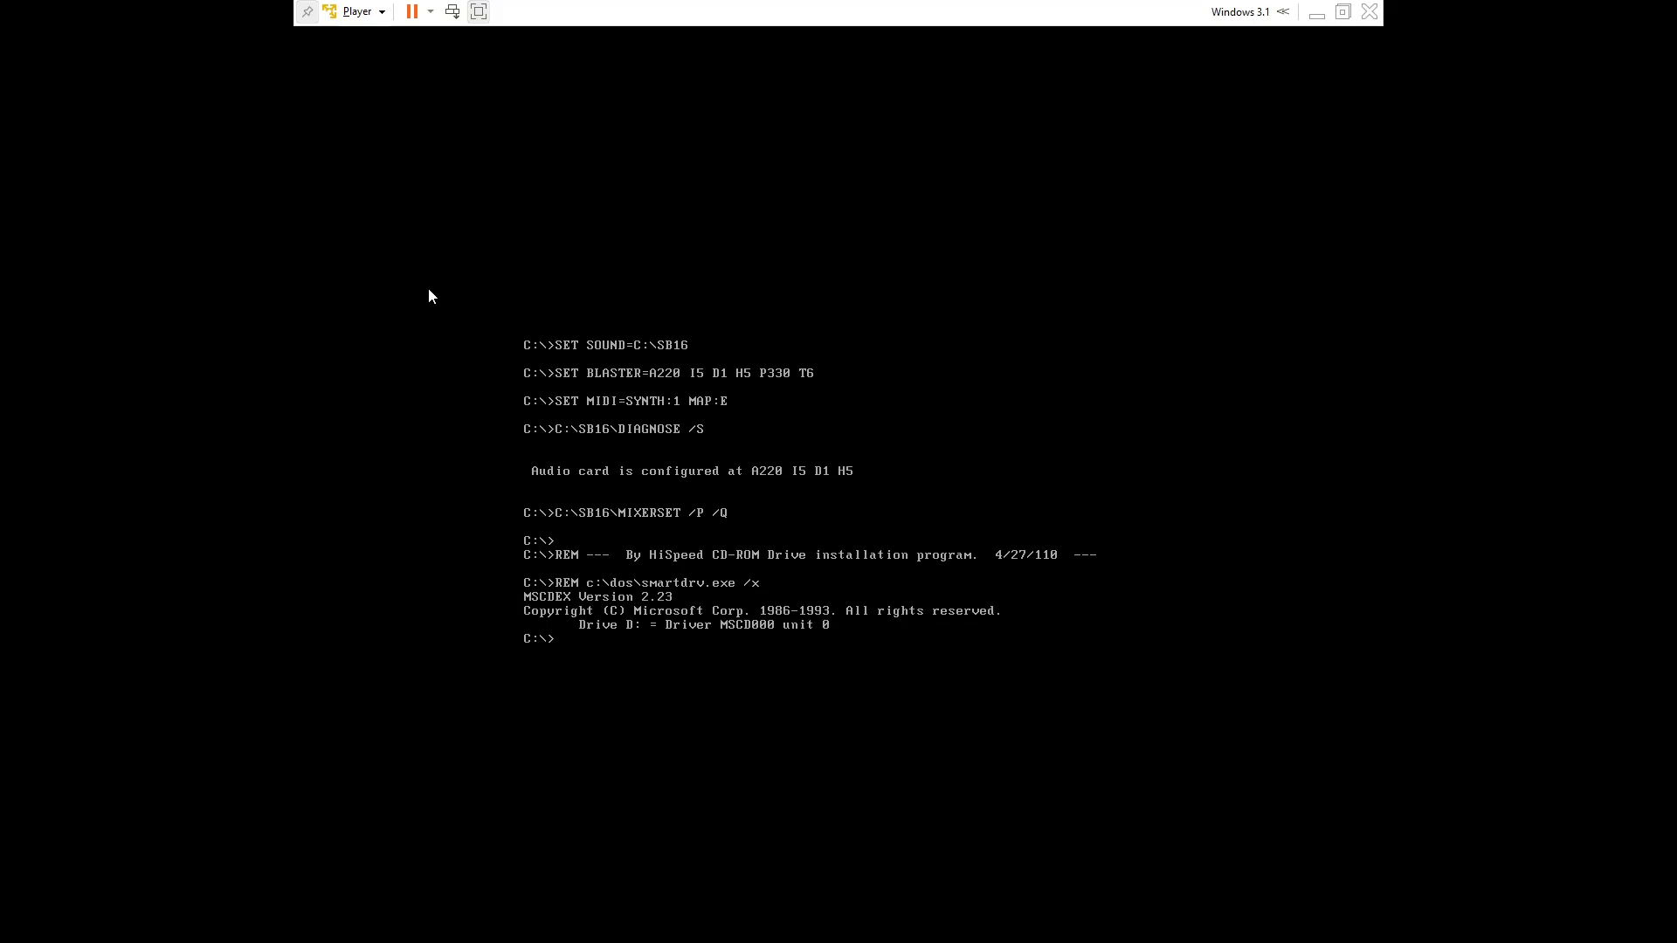
pyautogui.press('Return')
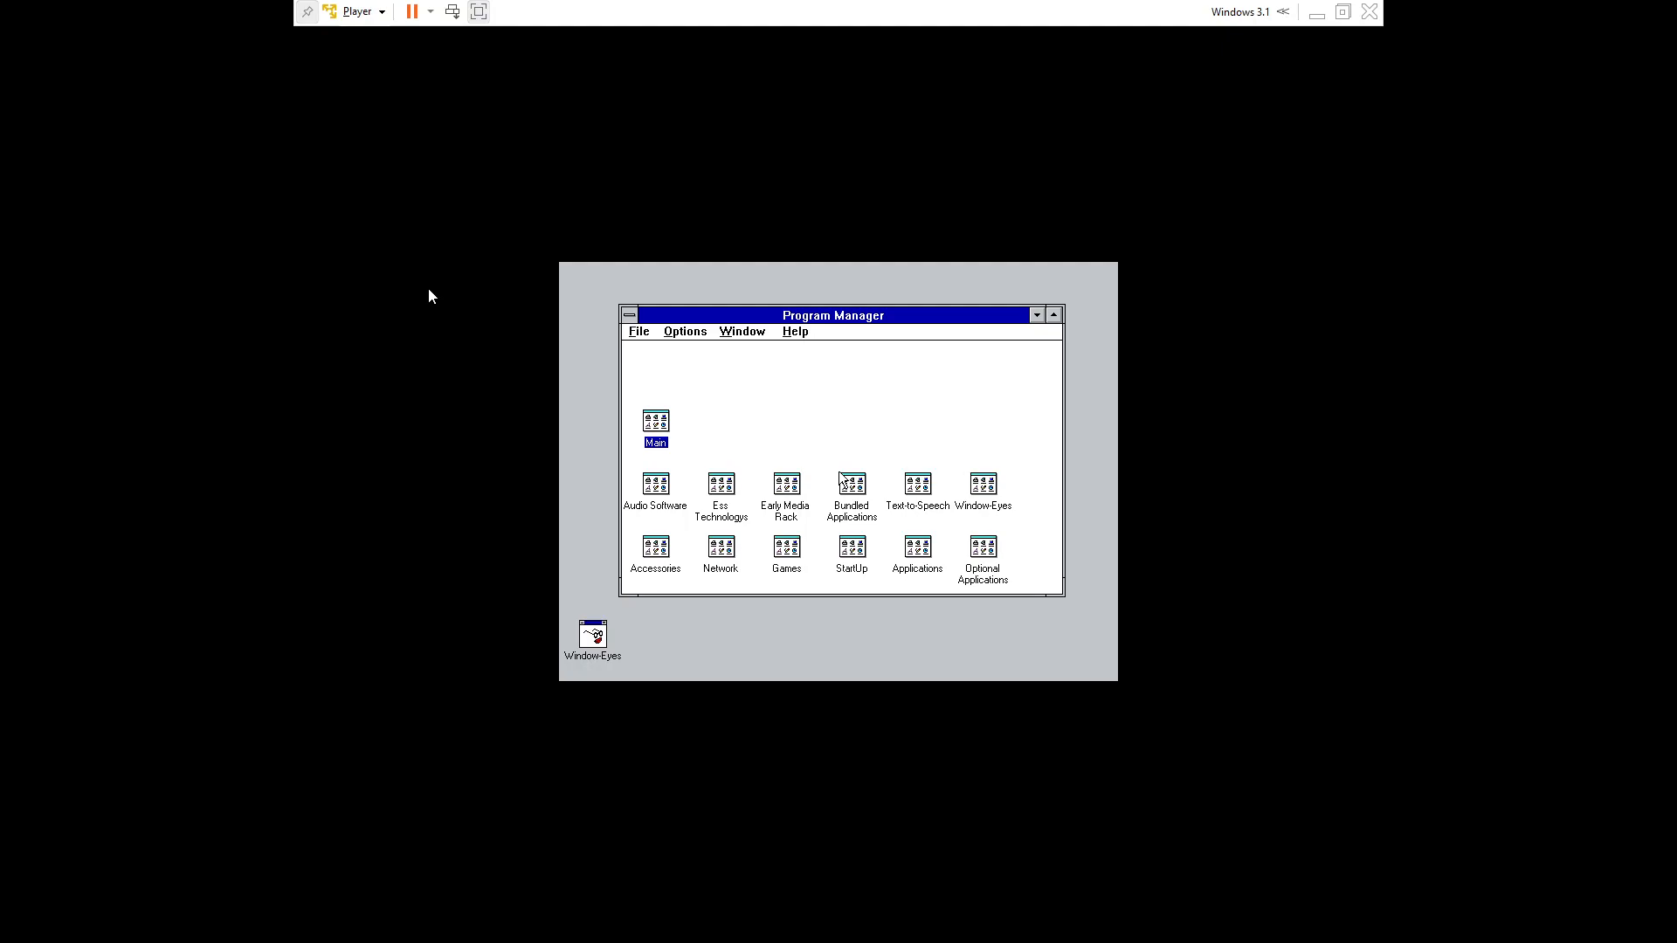
# - Open File Manager from the Main group and look through all the folders and files on the D: CD-ROM
pyautogui.press('Return')
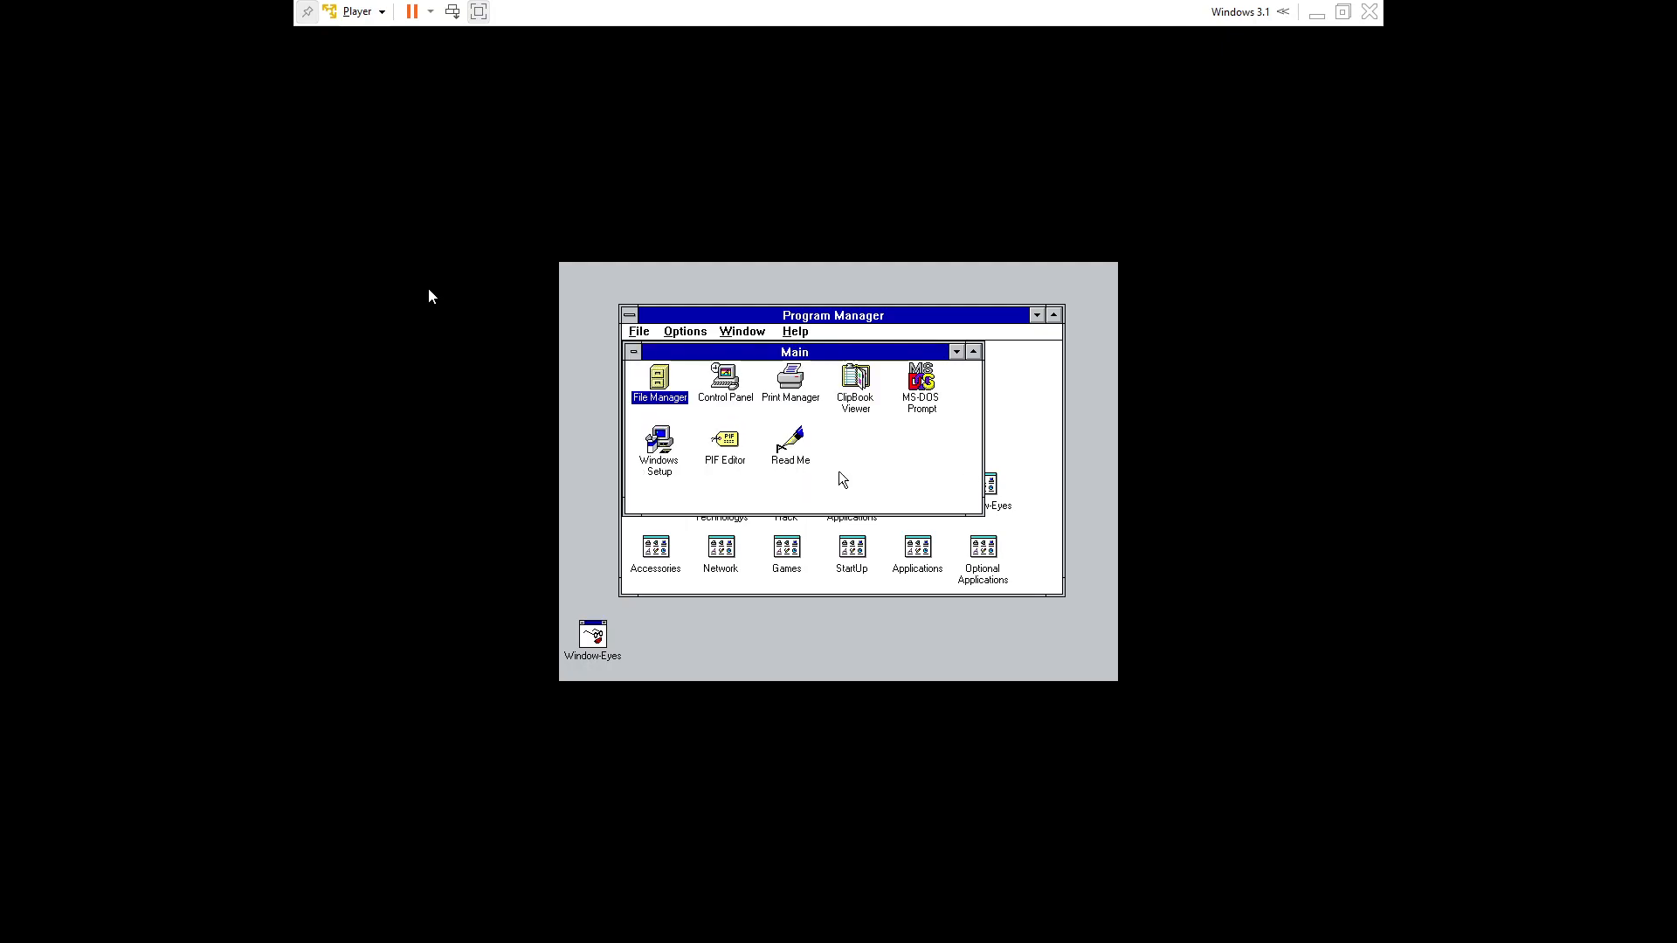
pyautogui.press('Return')
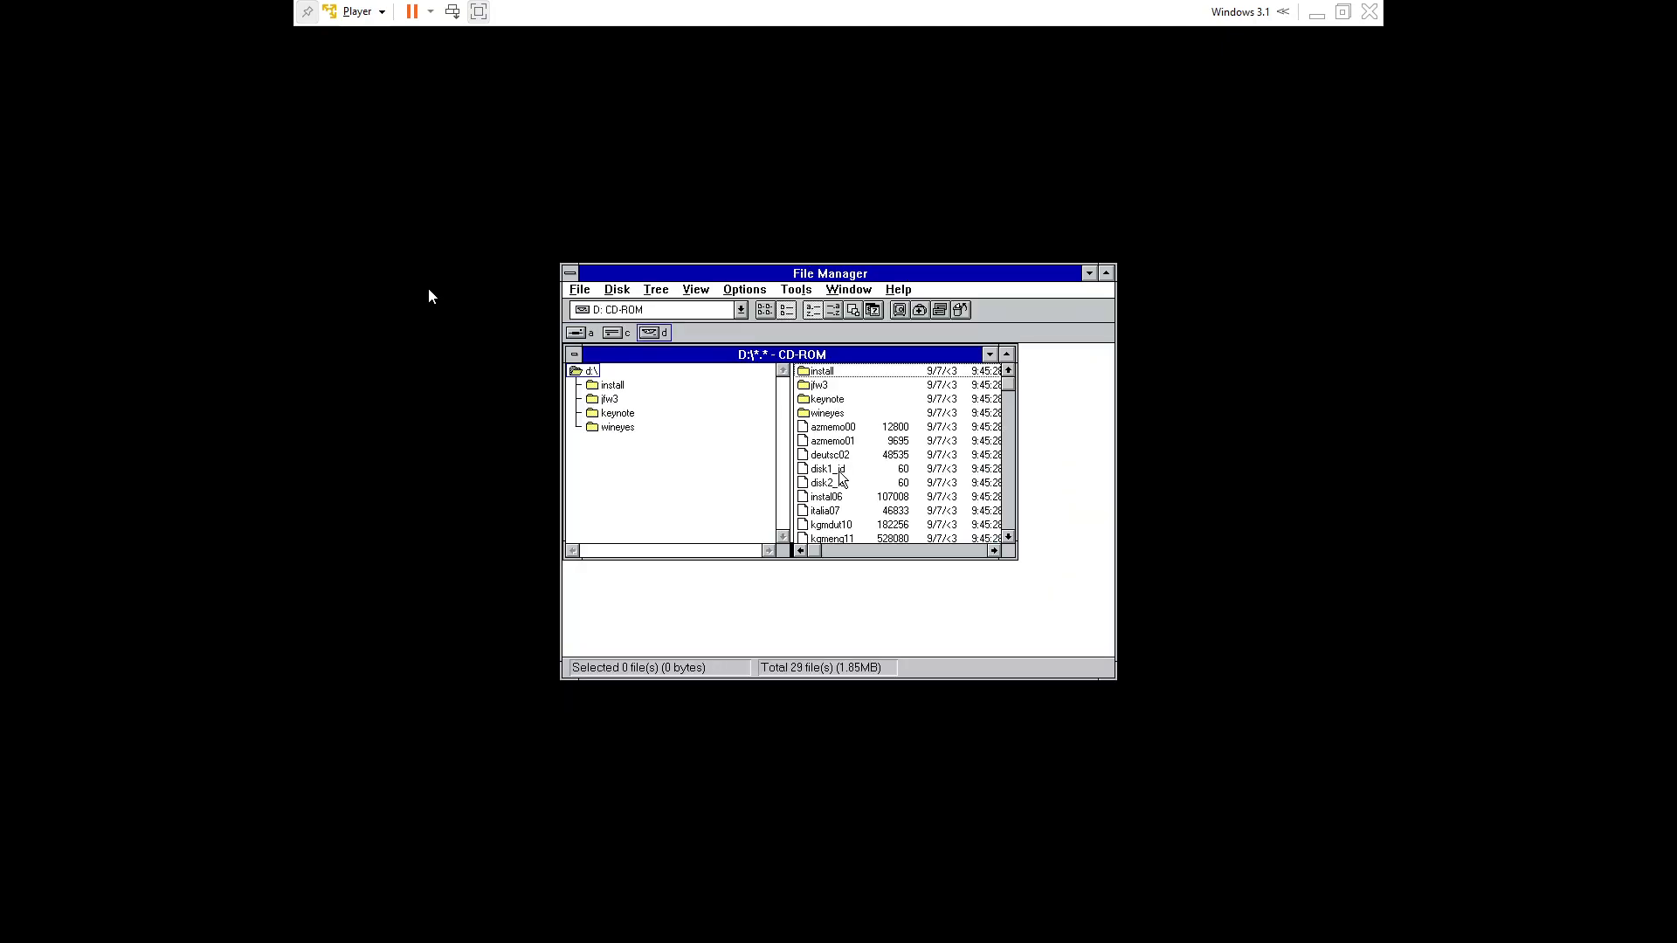
pyautogui.press('Tab')
pyautogui.press('Down')
pyautogui.press('Down')
pyautogui.press('Down')
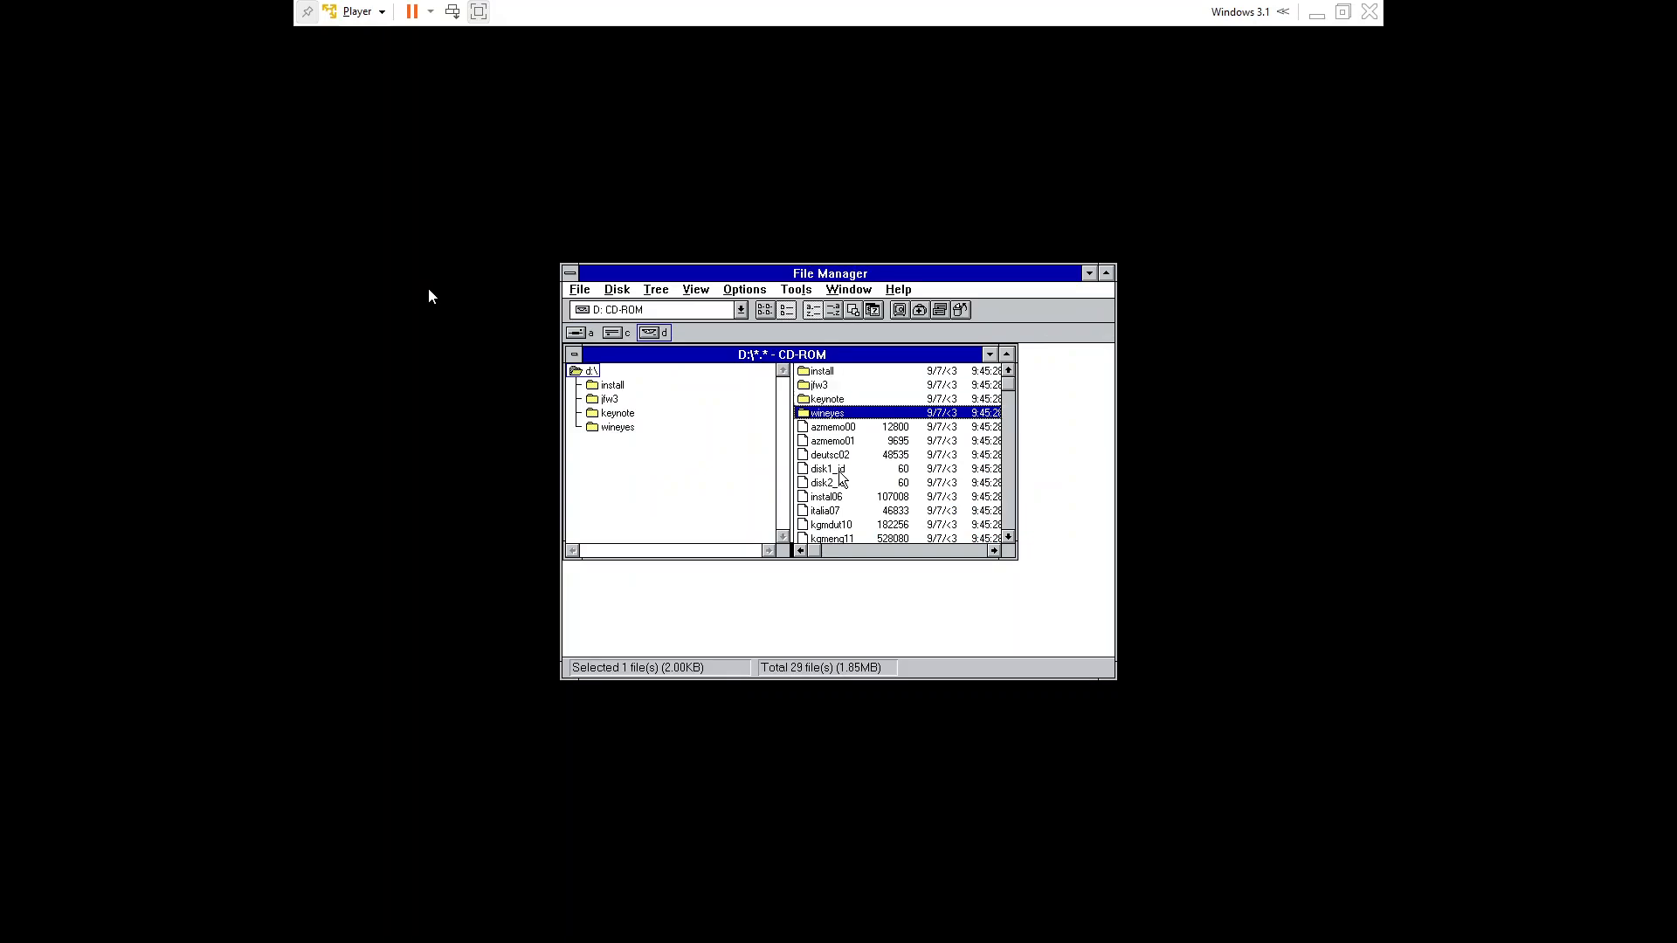
pyautogui.press('Down')
pyautogui.press('Down')
pyautogui.press('Down')
pyautogui.press('Down')
pyautogui.press('Down')
pyautogui.press('Down')
pyautogui.press('Down')
pyautogui.press('Down')
pyautogui.press('Down')
pyautogui.press('Down')
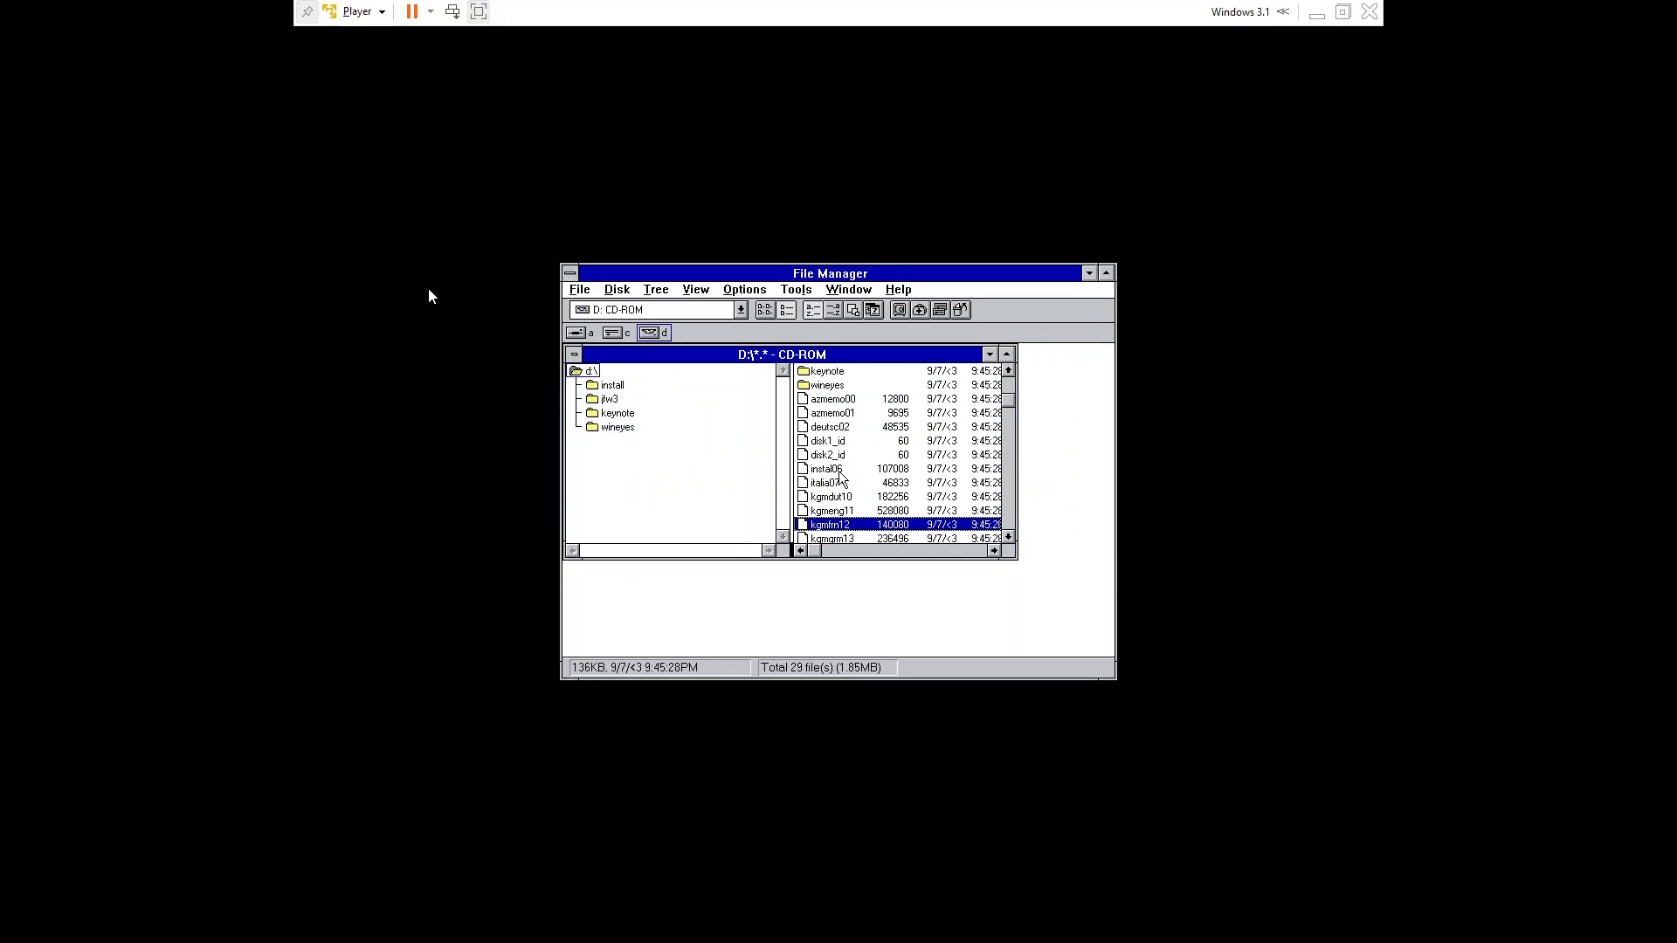
pyautogui.press('Down')
pyautogui.press('Down')
pyautogui.press('Down')
pyautogui.press('Down')
pyautogui.press('Down')
pyautogui.press('Down')
pyautogui.press('Down')
pyautogui.press('Down')
pyautogui.press('Down')
pyautogui.press('Down')
pyautogui.press('Down')
pyautogui.press('Down')
pyautogui.press('Down')
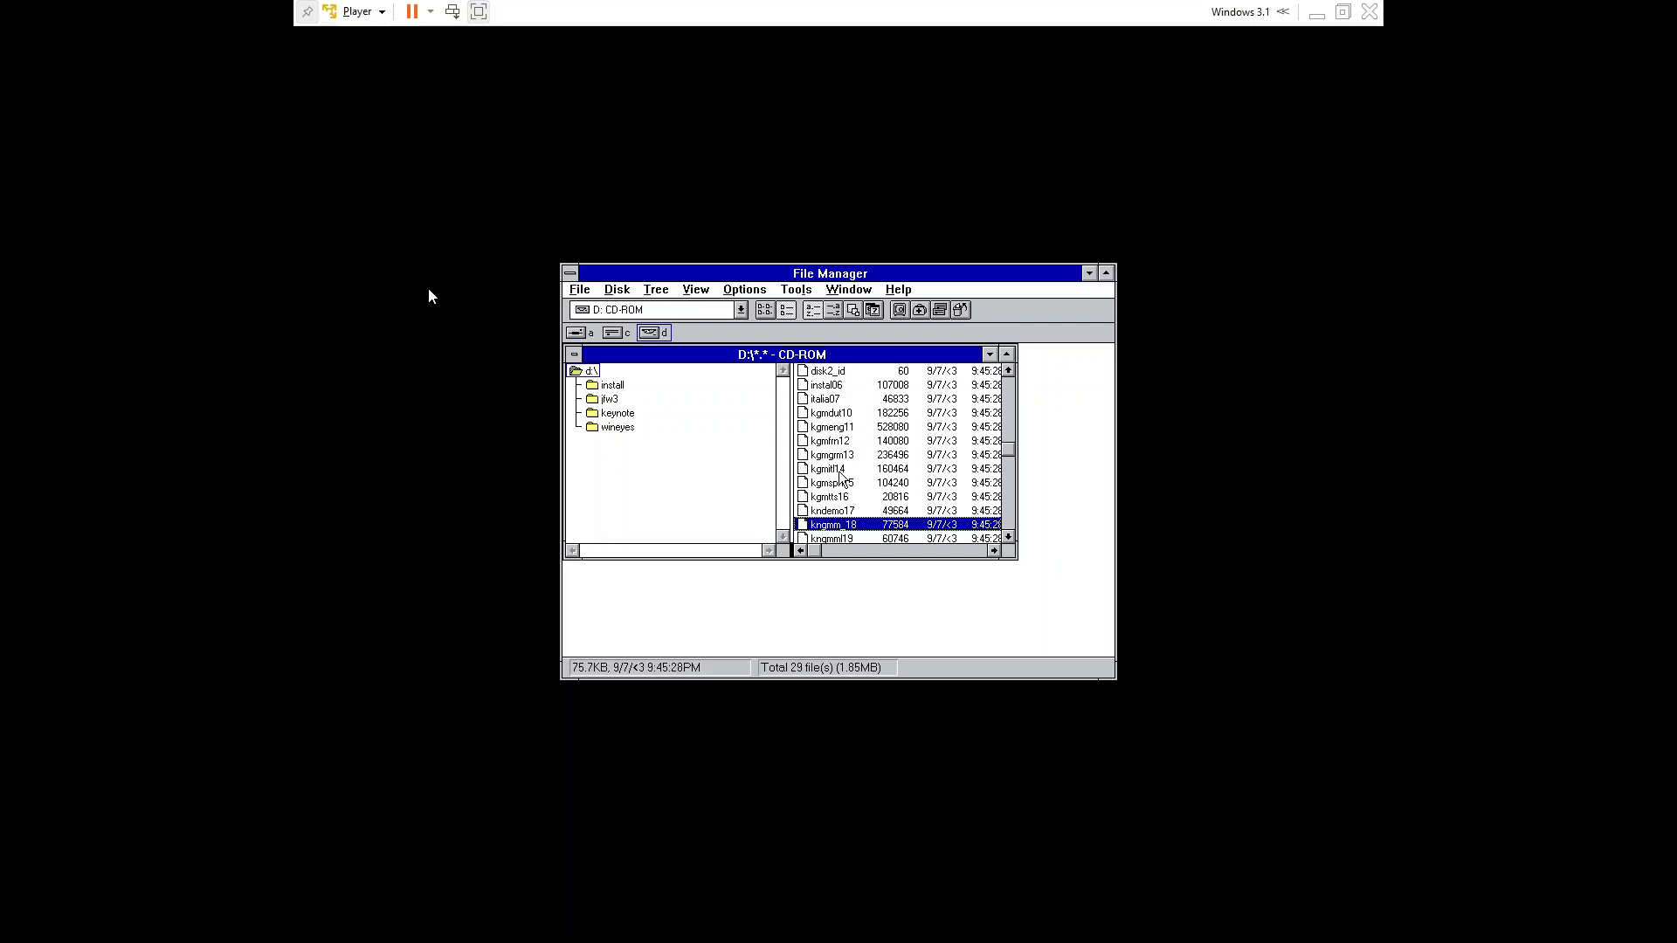
pyautogui.press('Down')
pyautogui.press('Down')
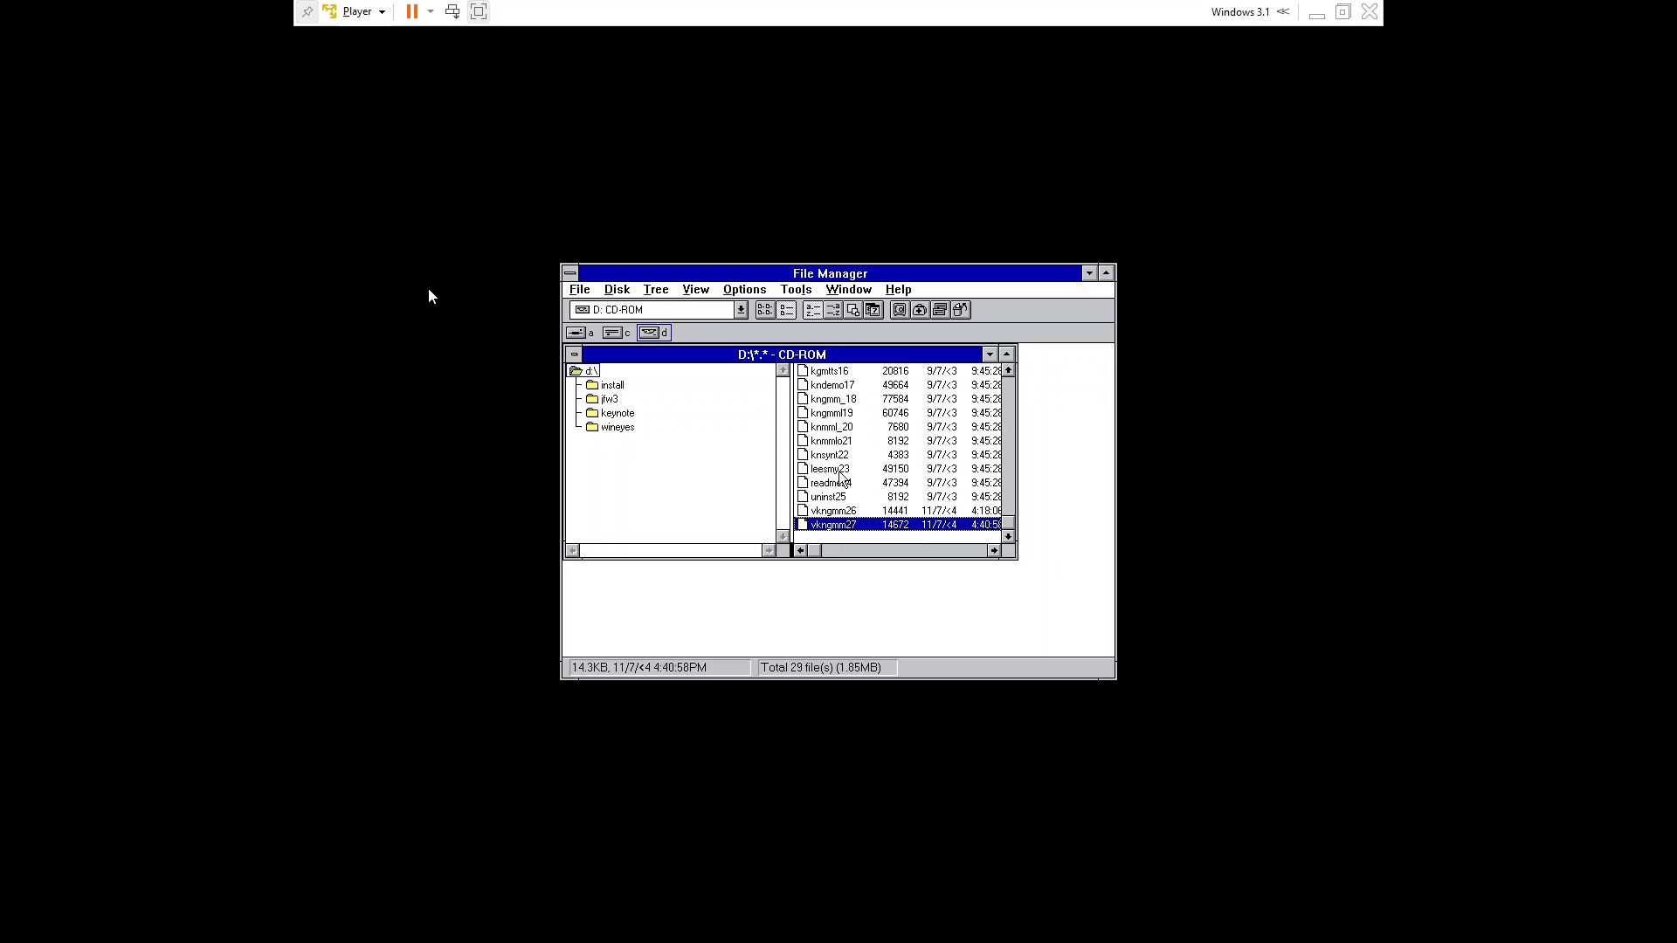
pyautogui.press('Home')
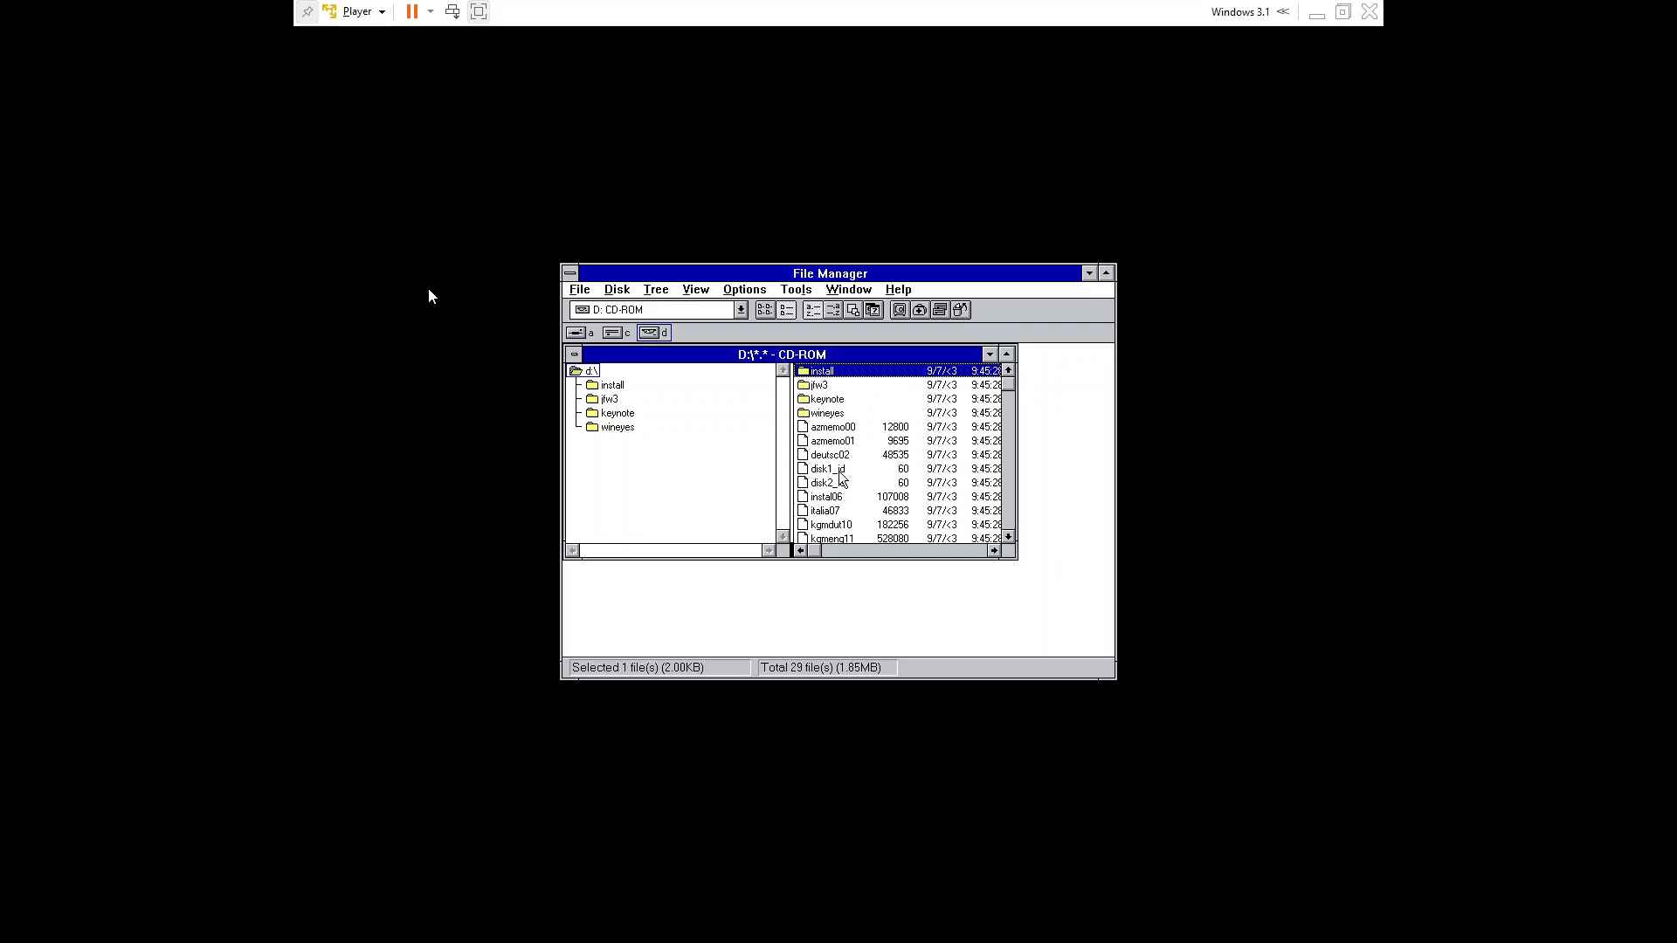
# - Try to run the instal06 file from the D: drive, dismiss the message and close File Manager
pyautogui.press('i')
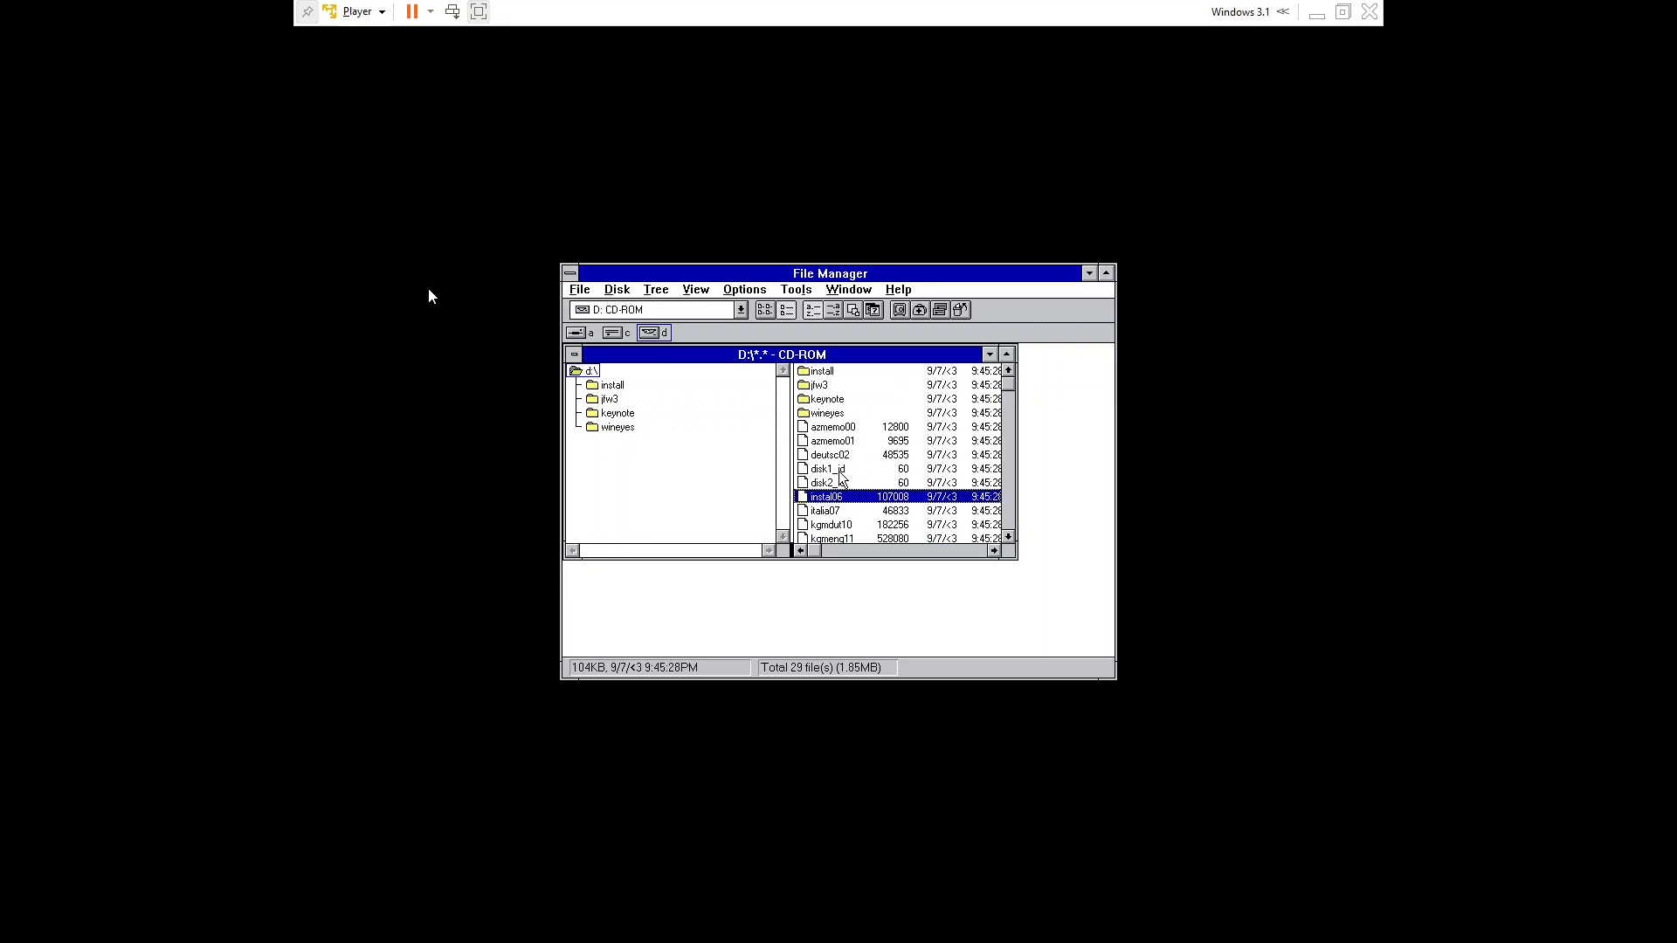
pyautogui.press('Return')
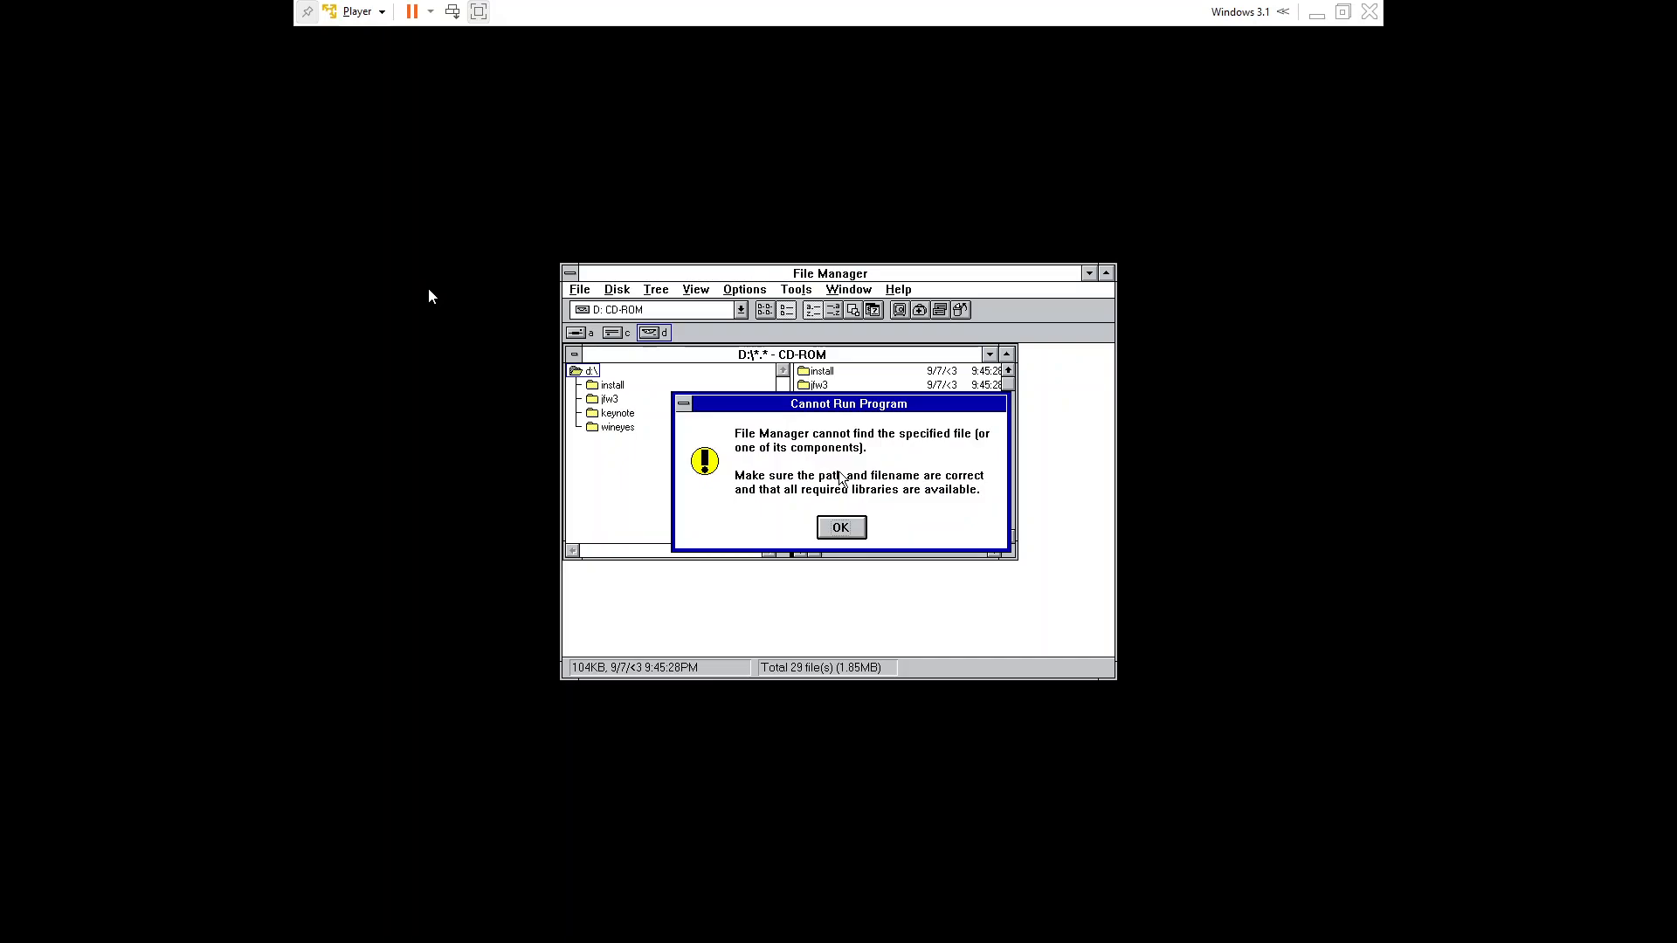
pyautogui.press('Return')
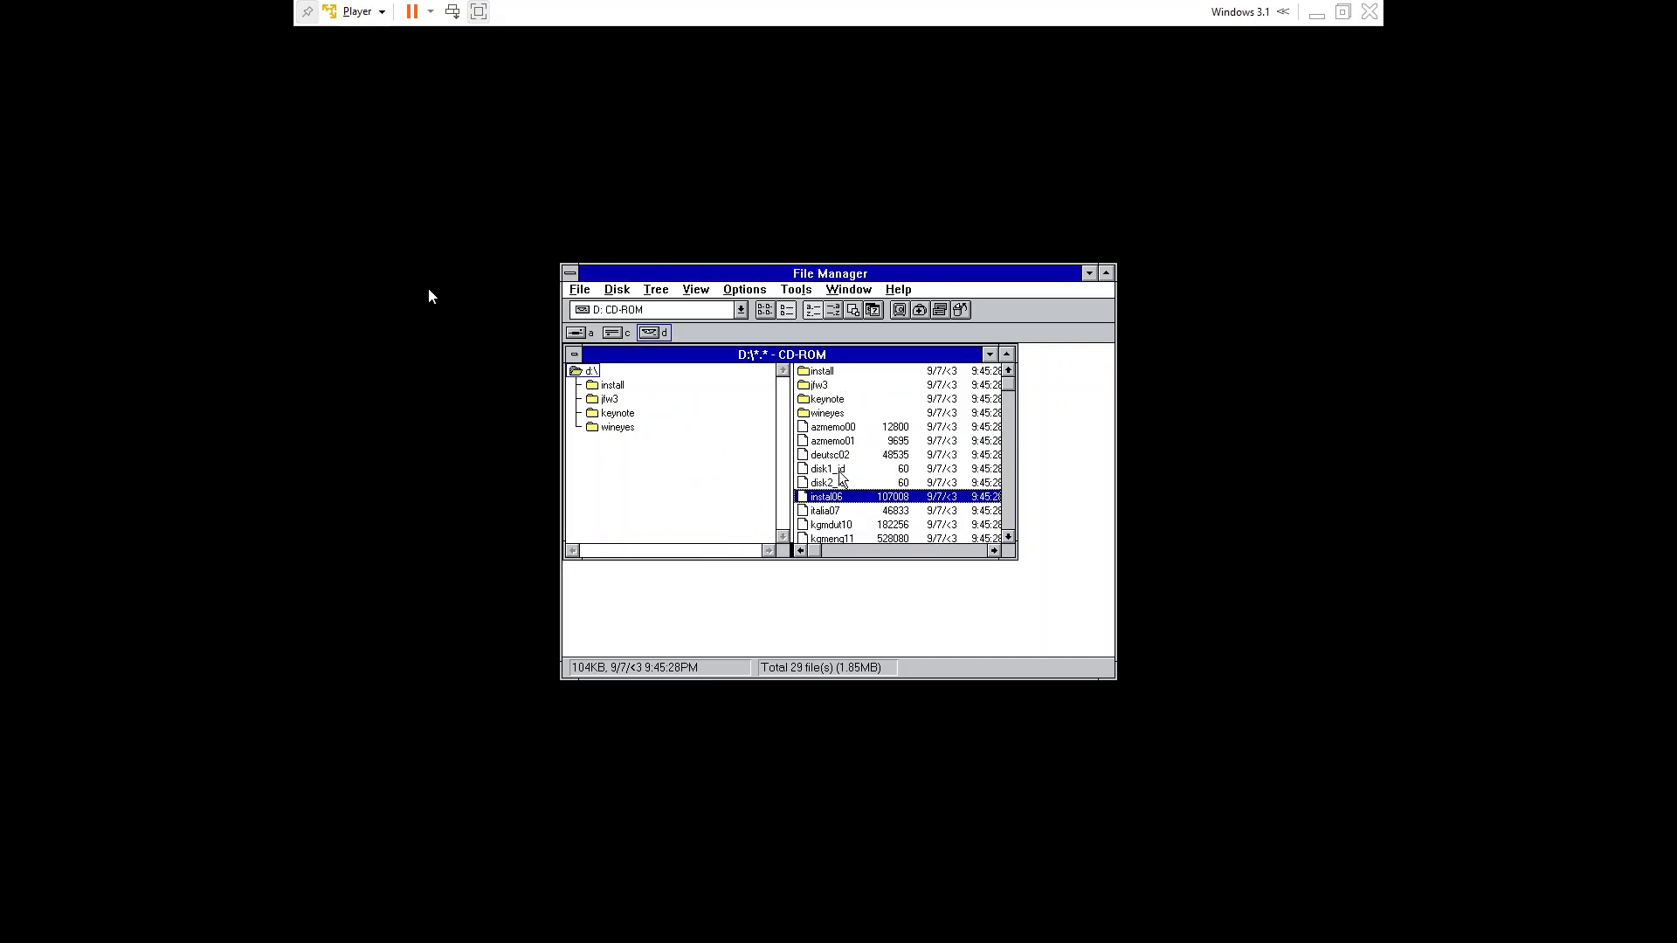
pyautogui.hotkey('alt', 'F4')
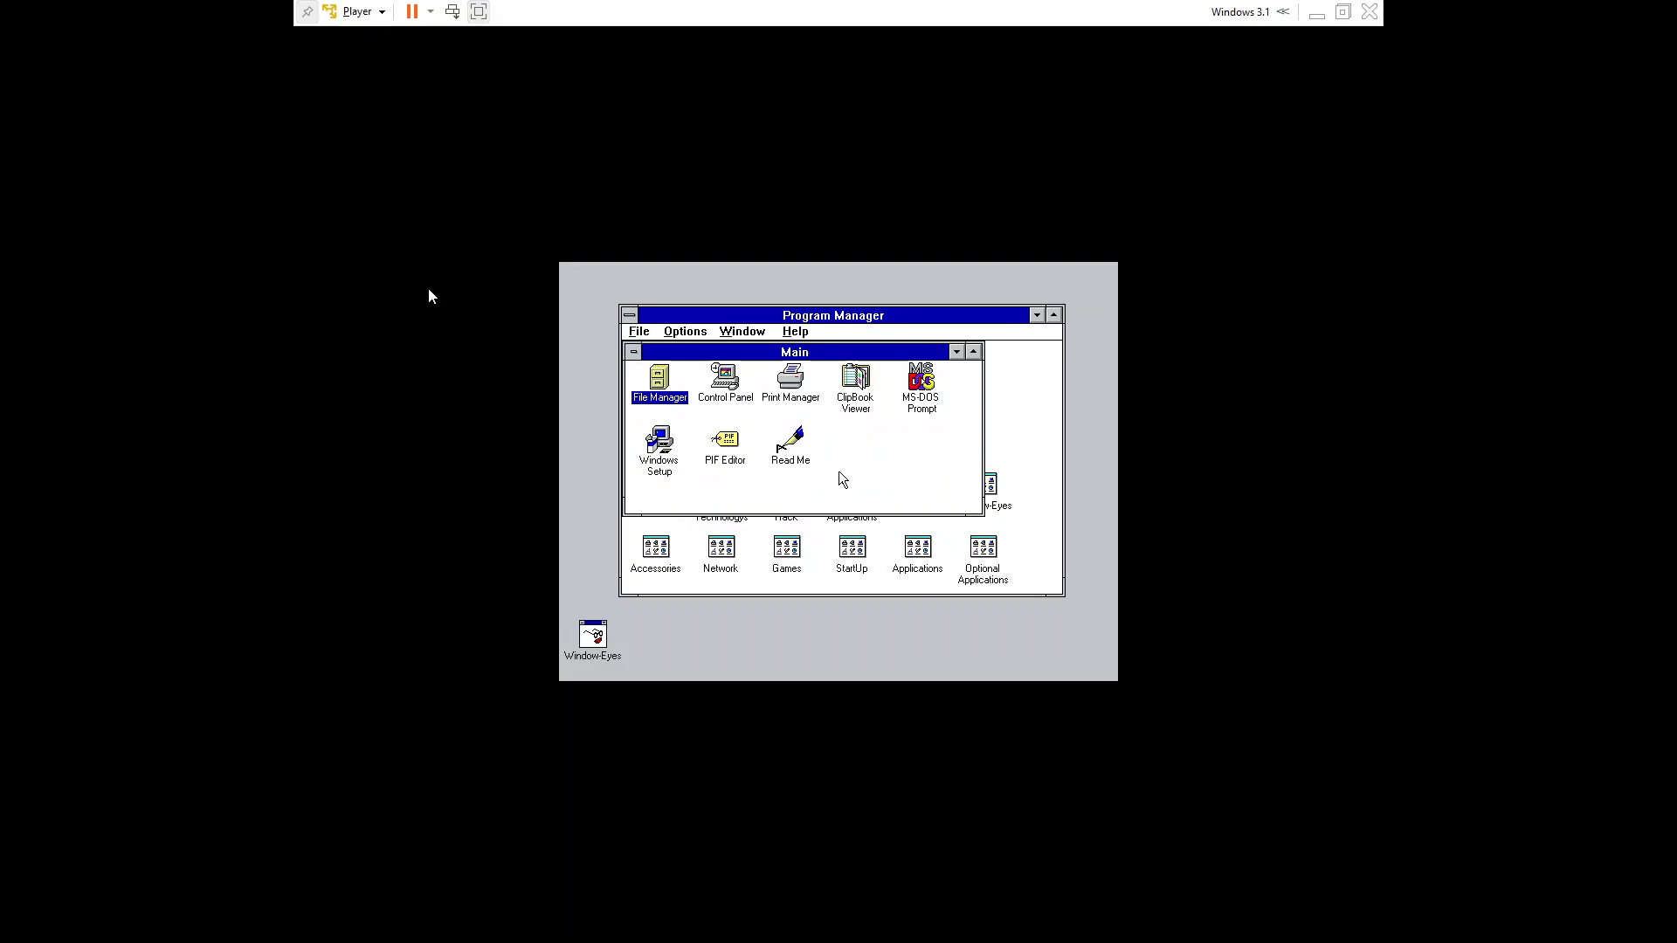
# - Exit Windows 3.1 to the DOS prompt and shut down the guest virtual machine
pyautogui.hotkey('alt', 'F4')
pyautogui.press('Escape')
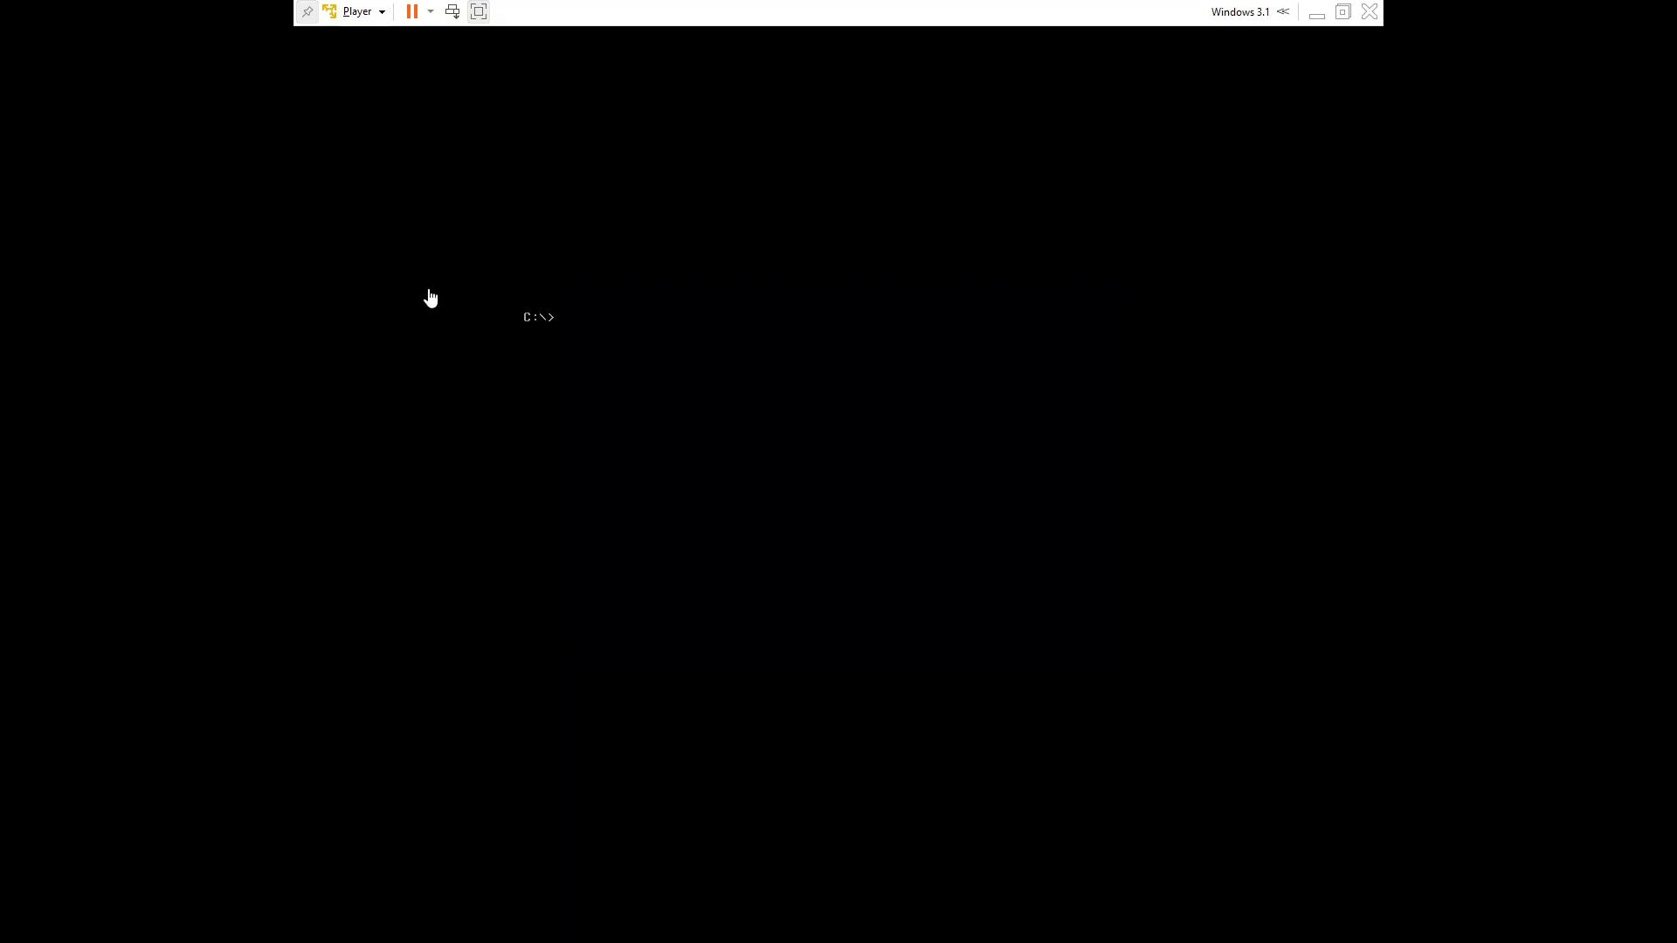
pyautogui.press('alt')
pyautogui.press('Down')
pyautogui.press('Down')
pyautogui.press('Right')
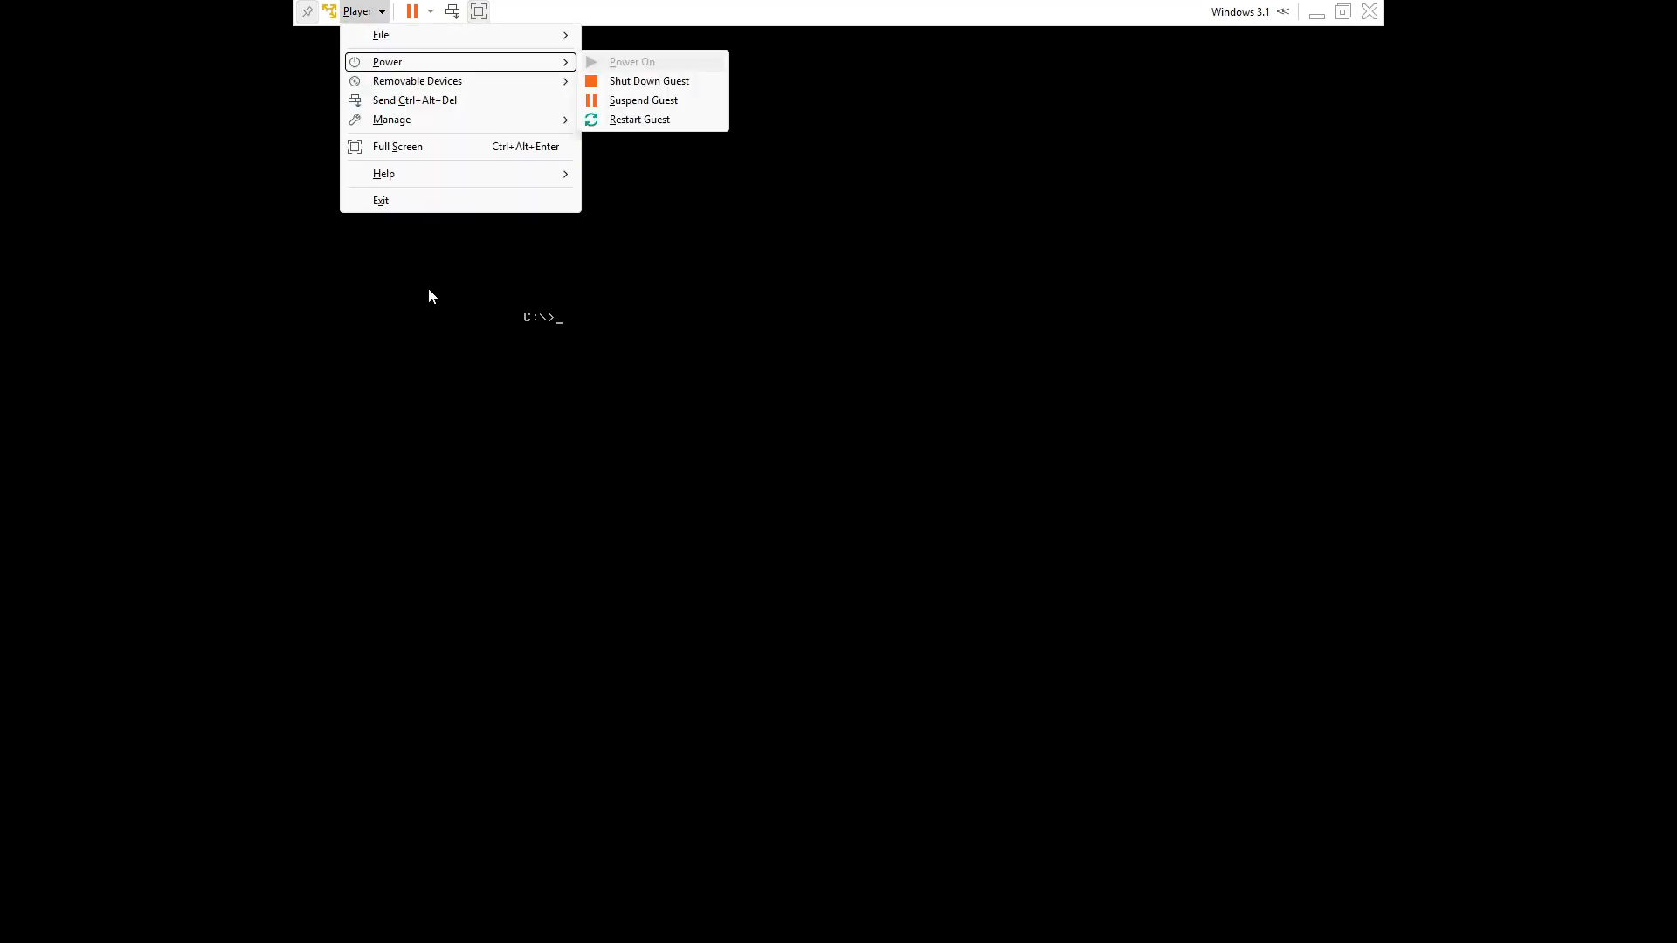
pyautogui.press('Down')
pyautogui.press('Return')
pyautogui.press('Return')
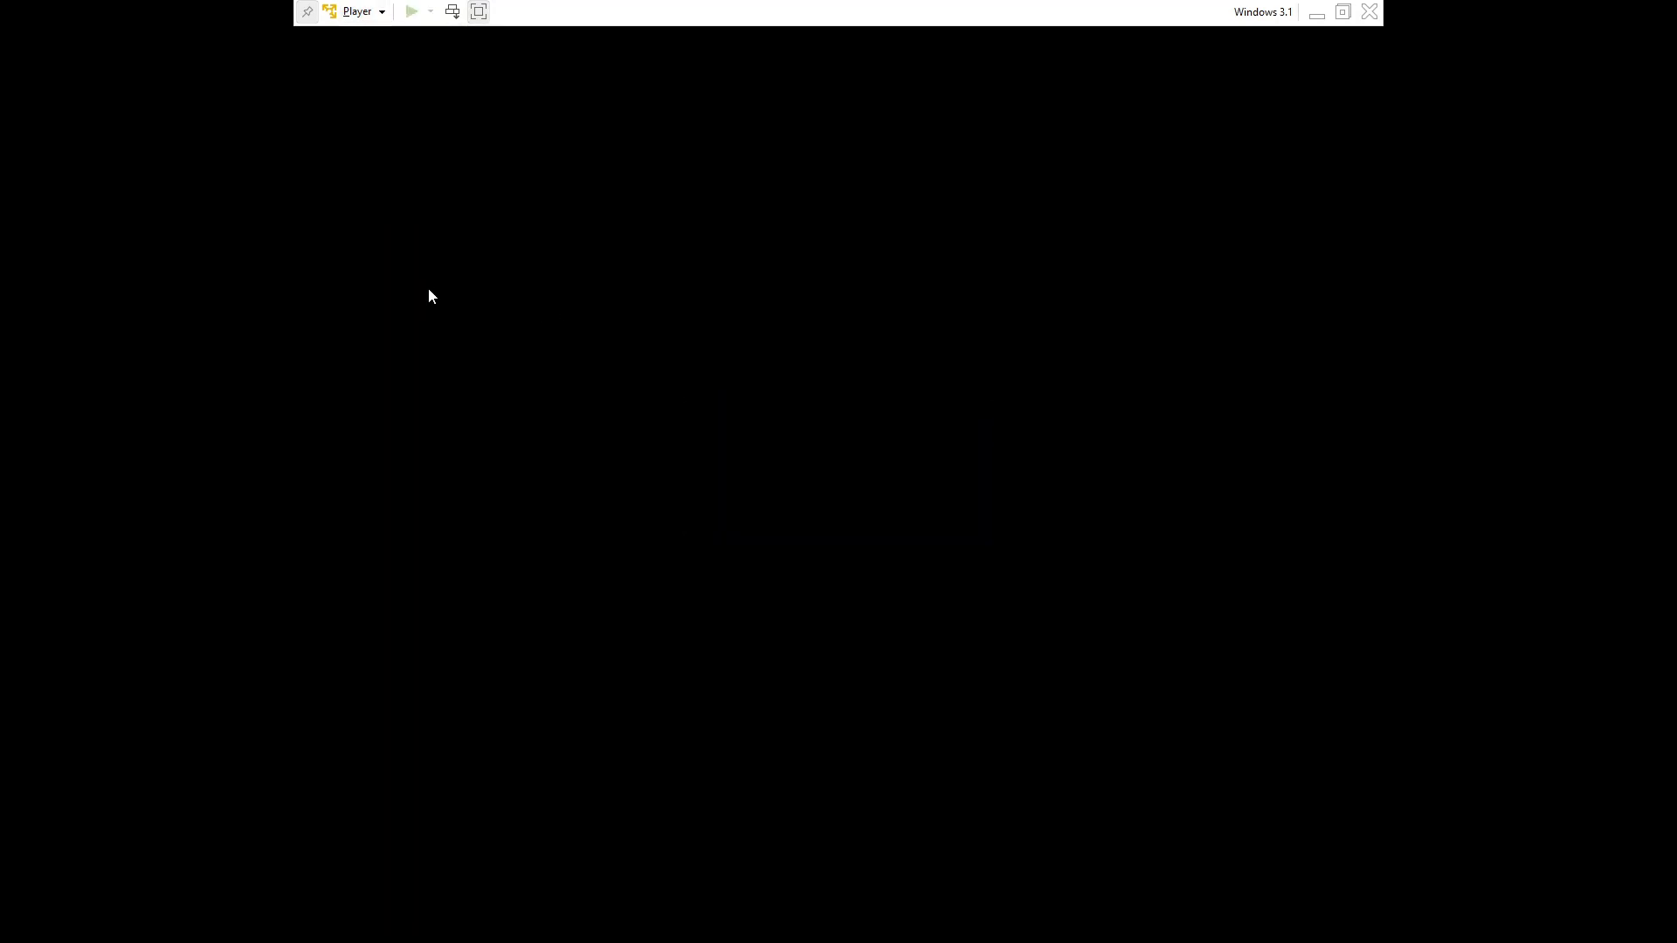
# - Reopen VMware Workstation Player from the host and open the settings of the Windows 3.1 virtual machine
pyautogui.press('super')
pyautogui.write('v')
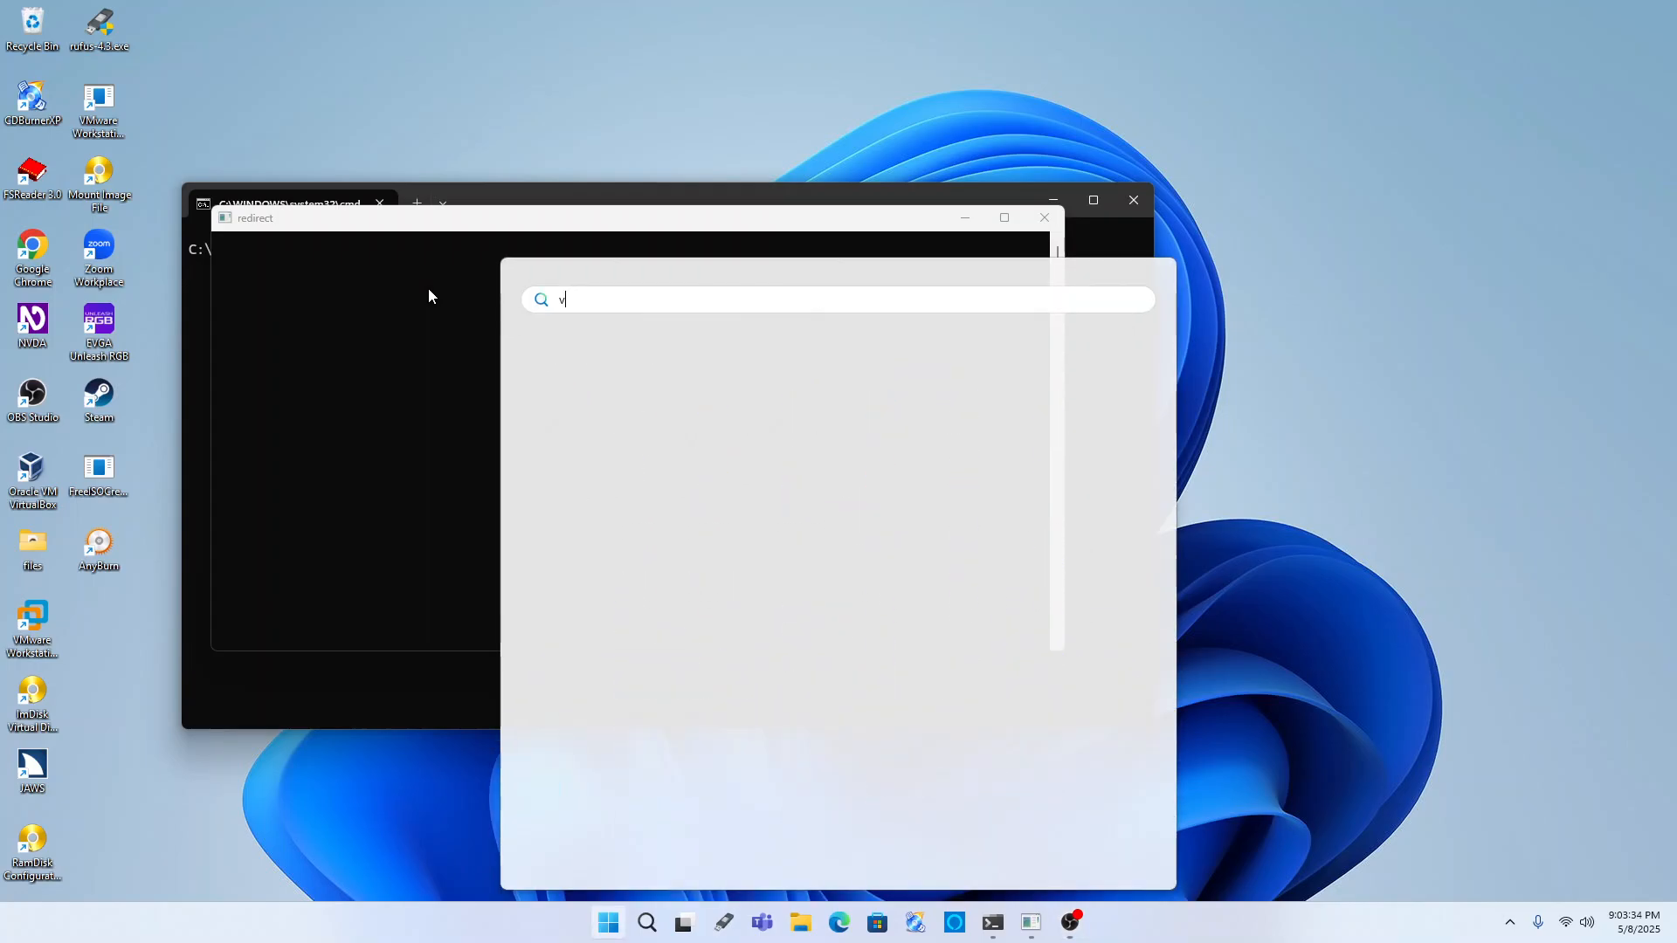
pyautogui.press('Return')
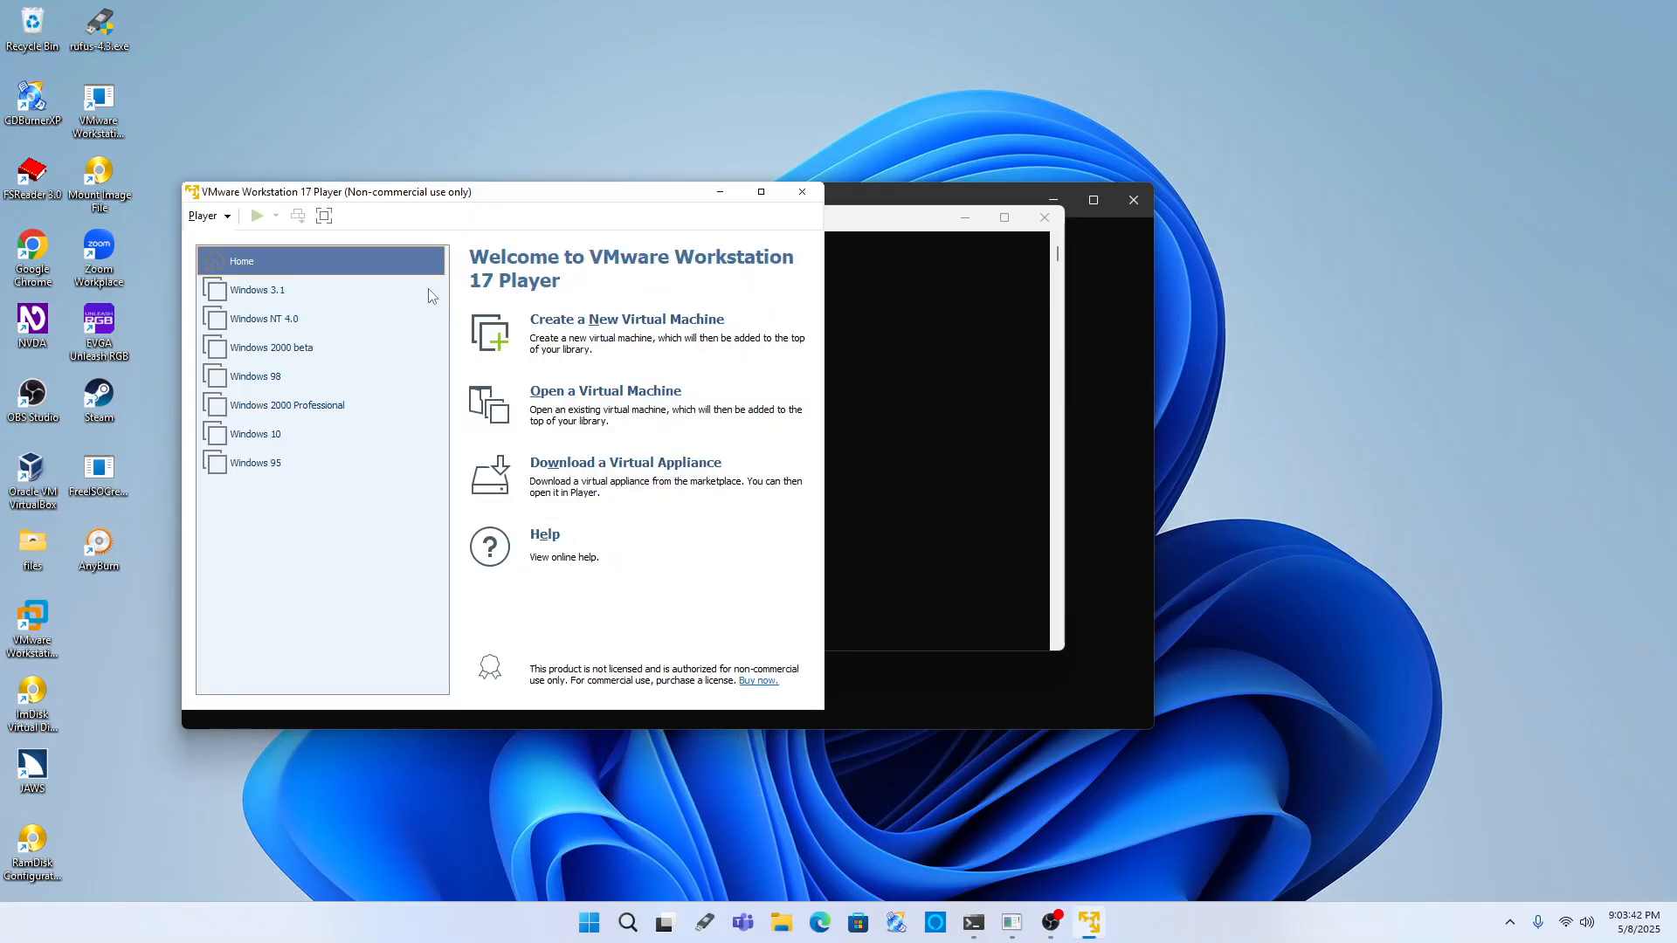
pyautogui.click(428, 295)
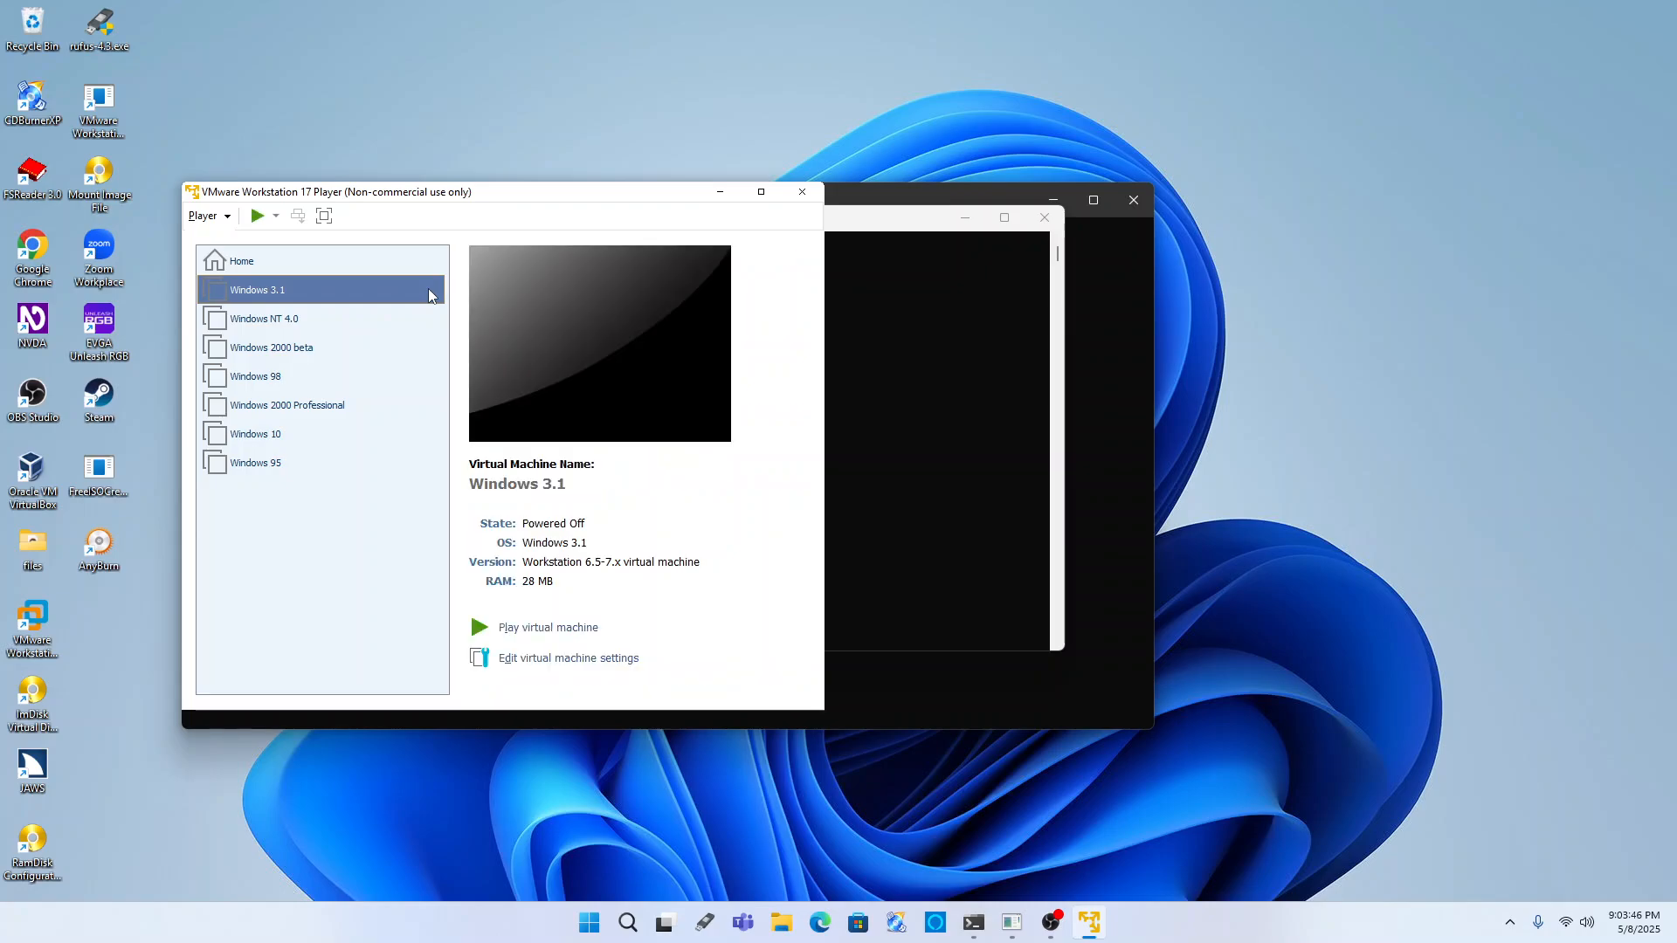
pyautogui.hotkey('ctrl', 'd')
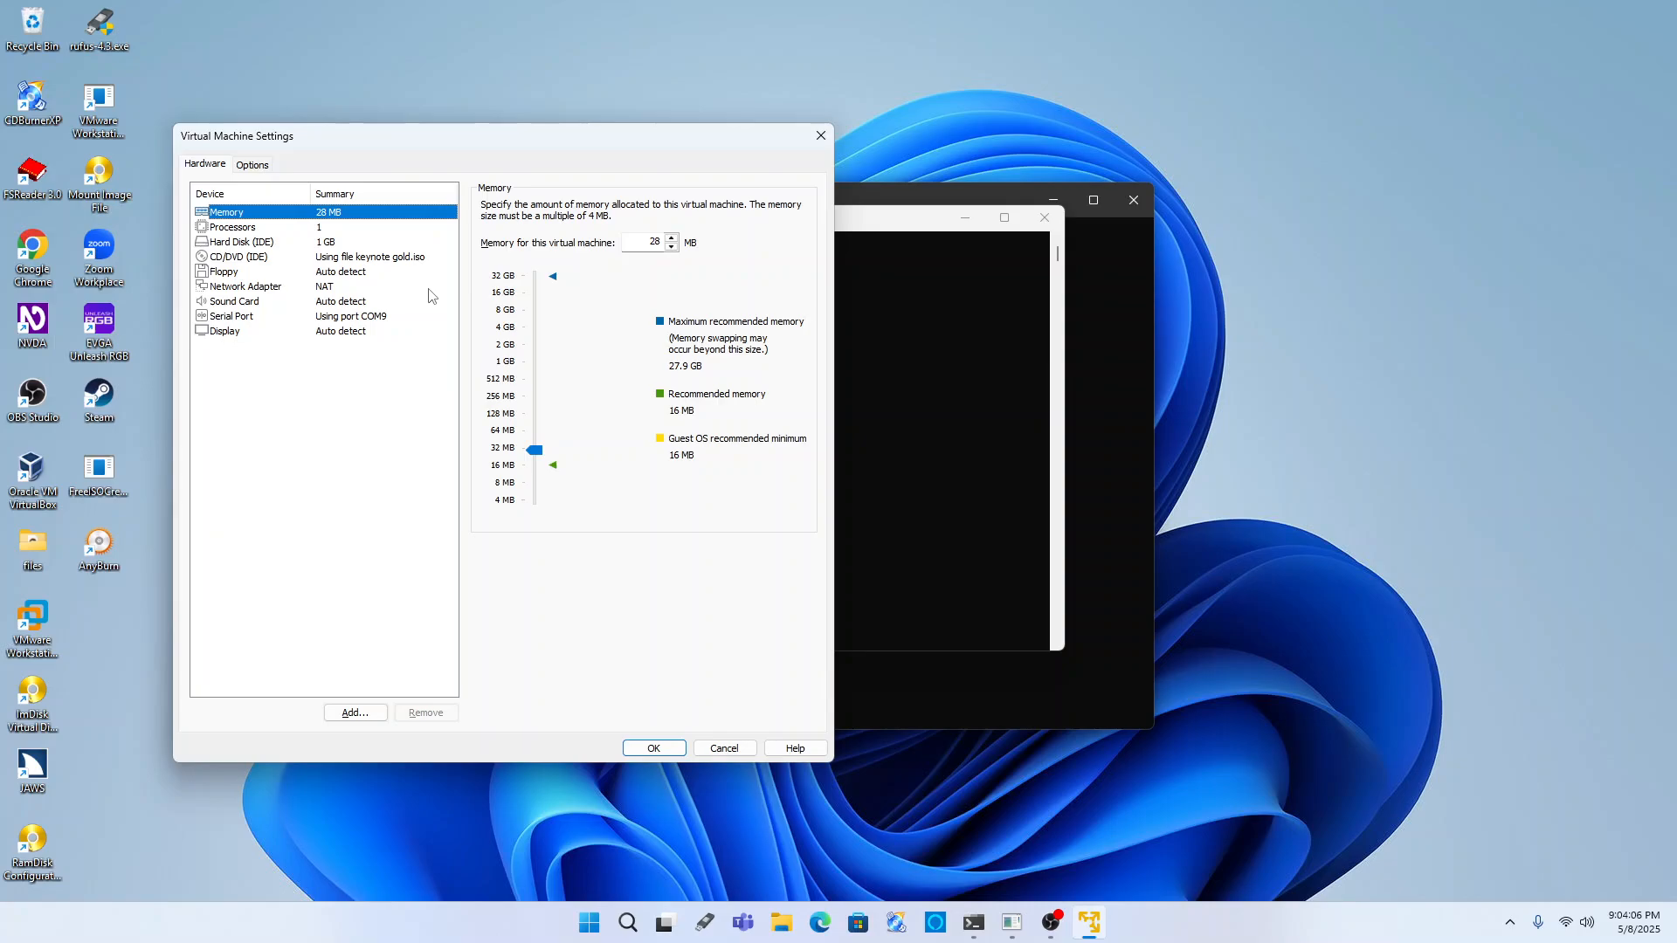
# - Open the advanced settings of the CD/DVD (IDE) drive that uses keynote gold.iso
pyautogui.press('Down')
pyautogui.press('Down')
pyautogui.press('Down')
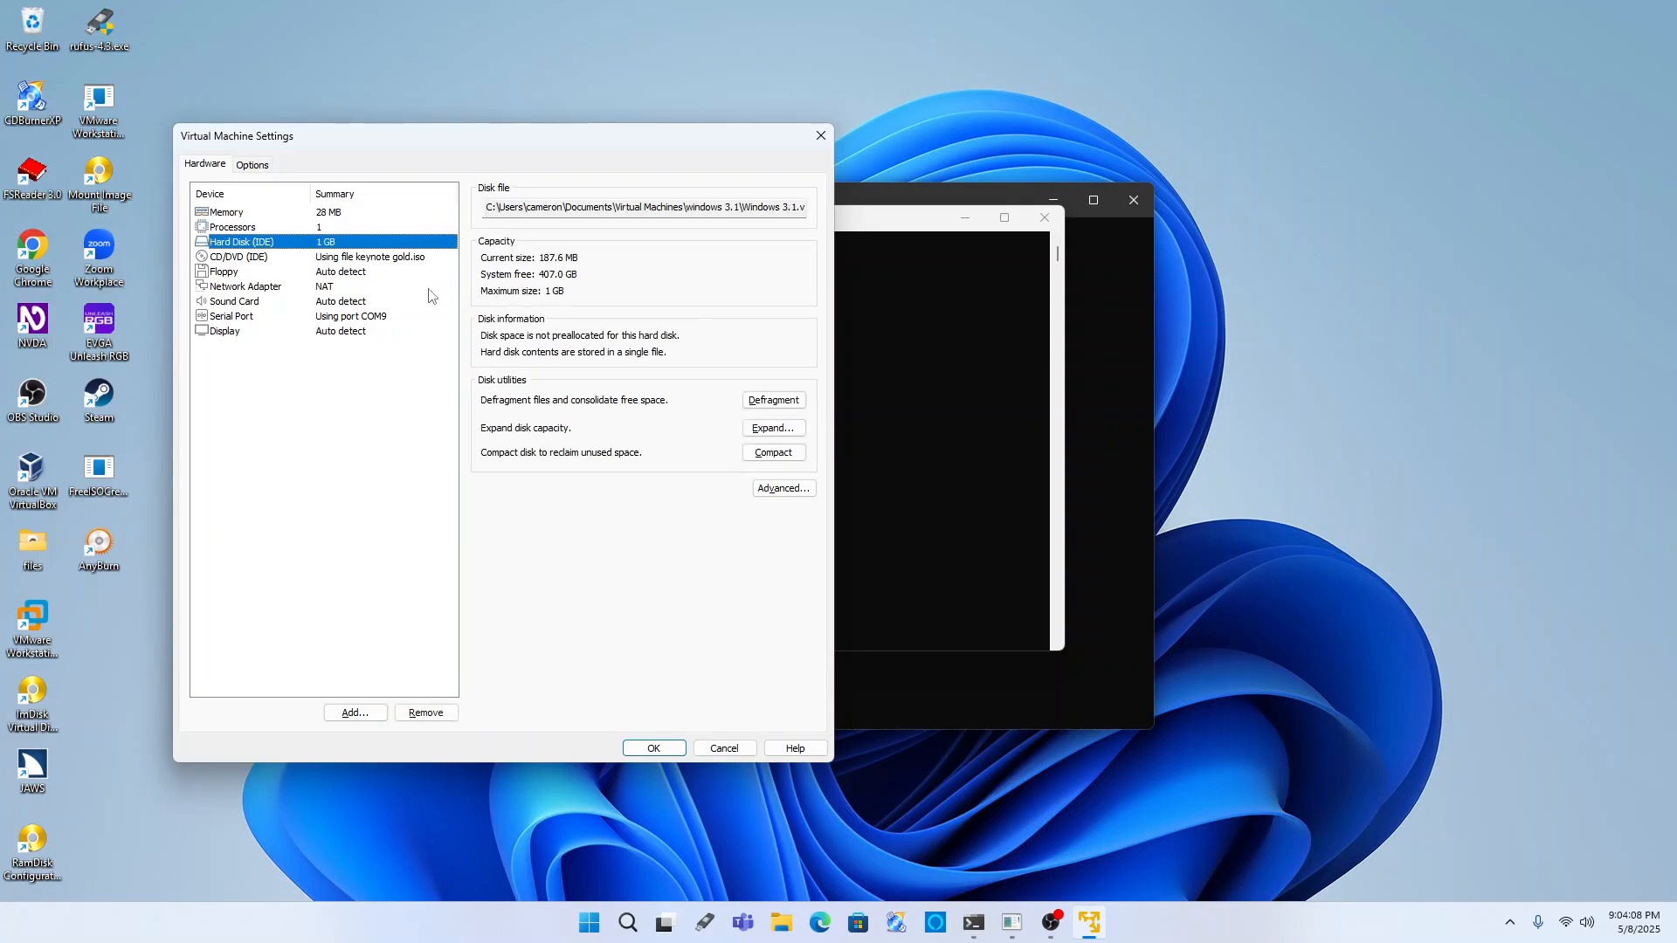
pyautogui.press('Tab')
pyautogui.press('Tab')
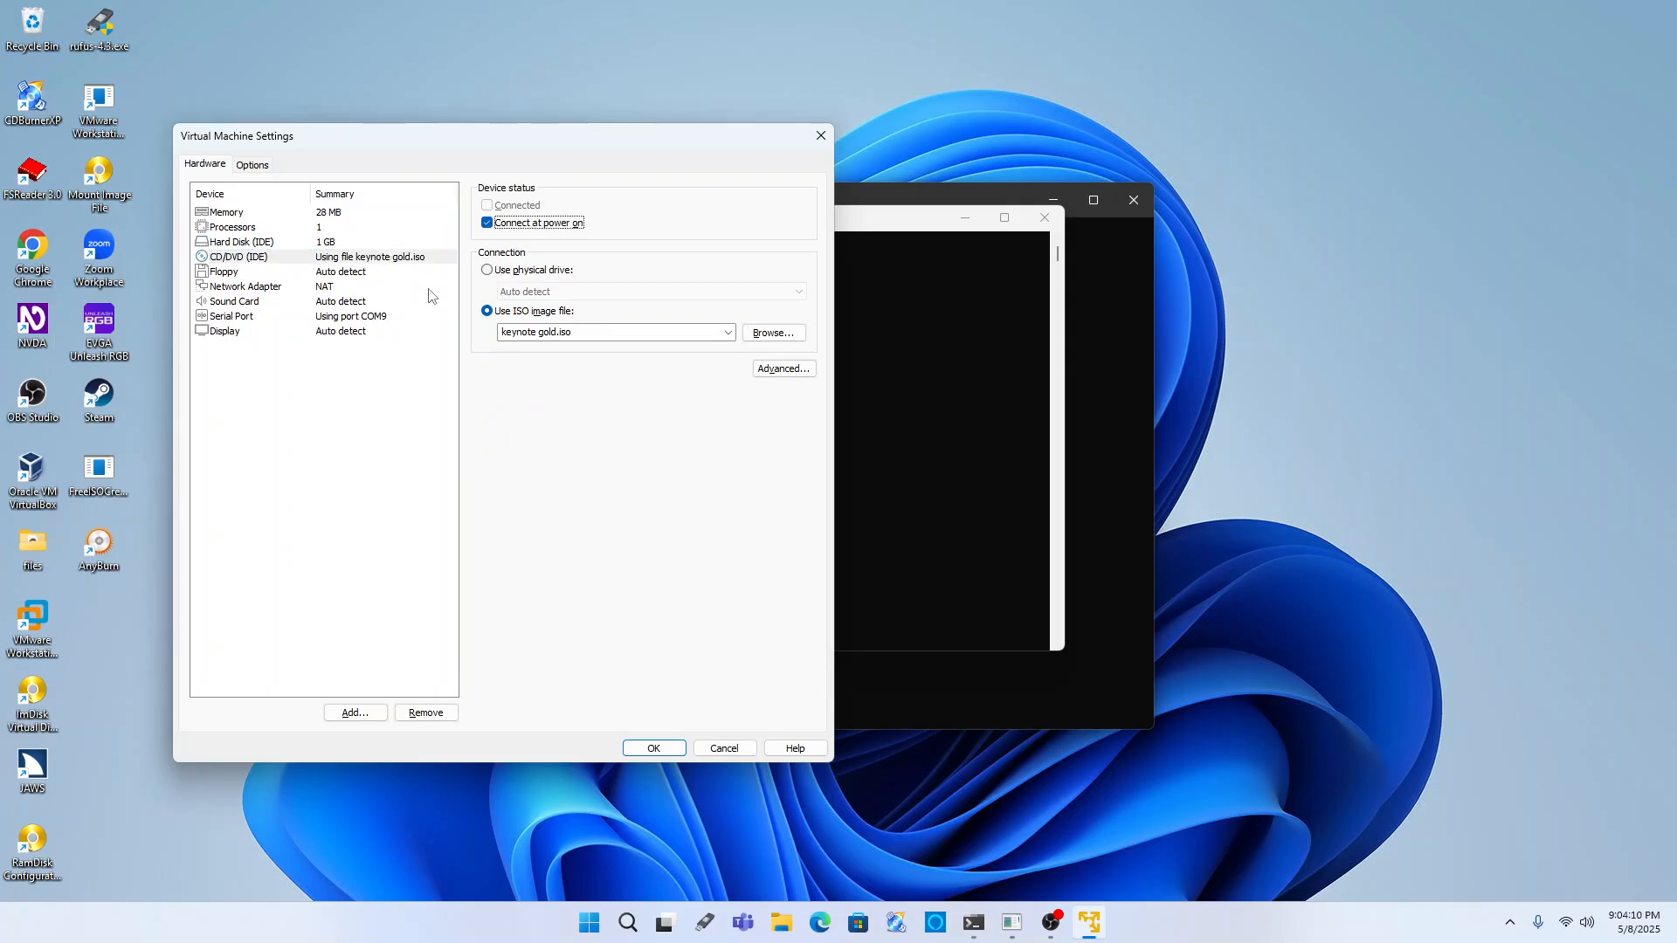
pyautogui.press('Tab')
pyautogui.press('Tab')
pyautogui.press('Tab')
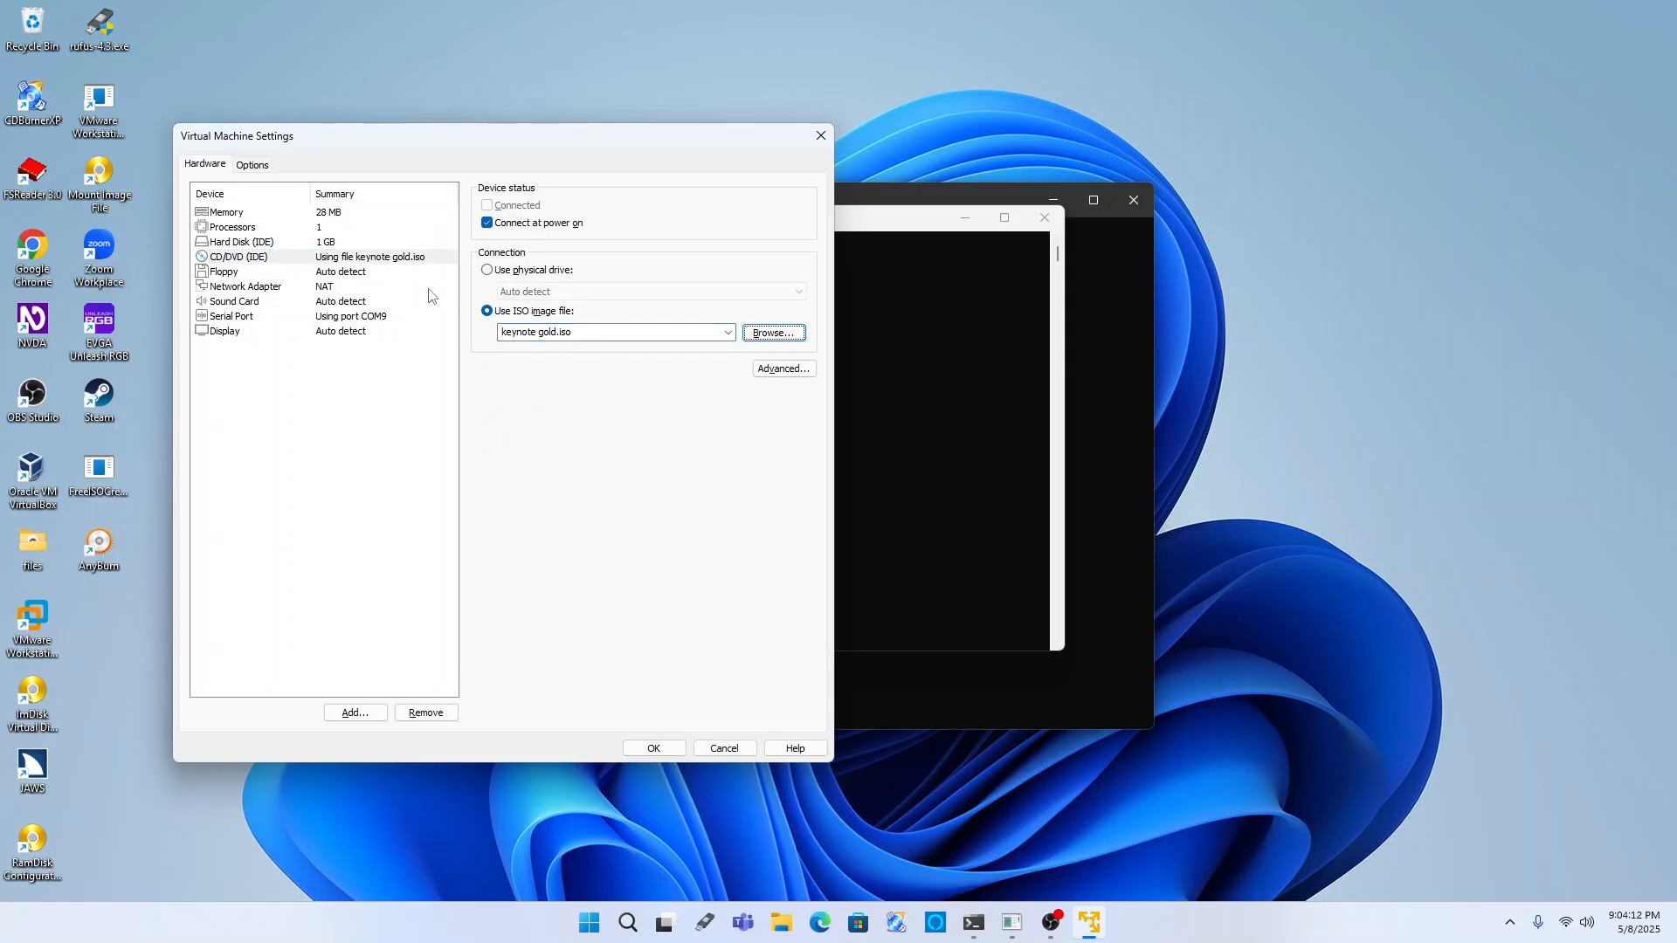
pyautogui.press('Return')
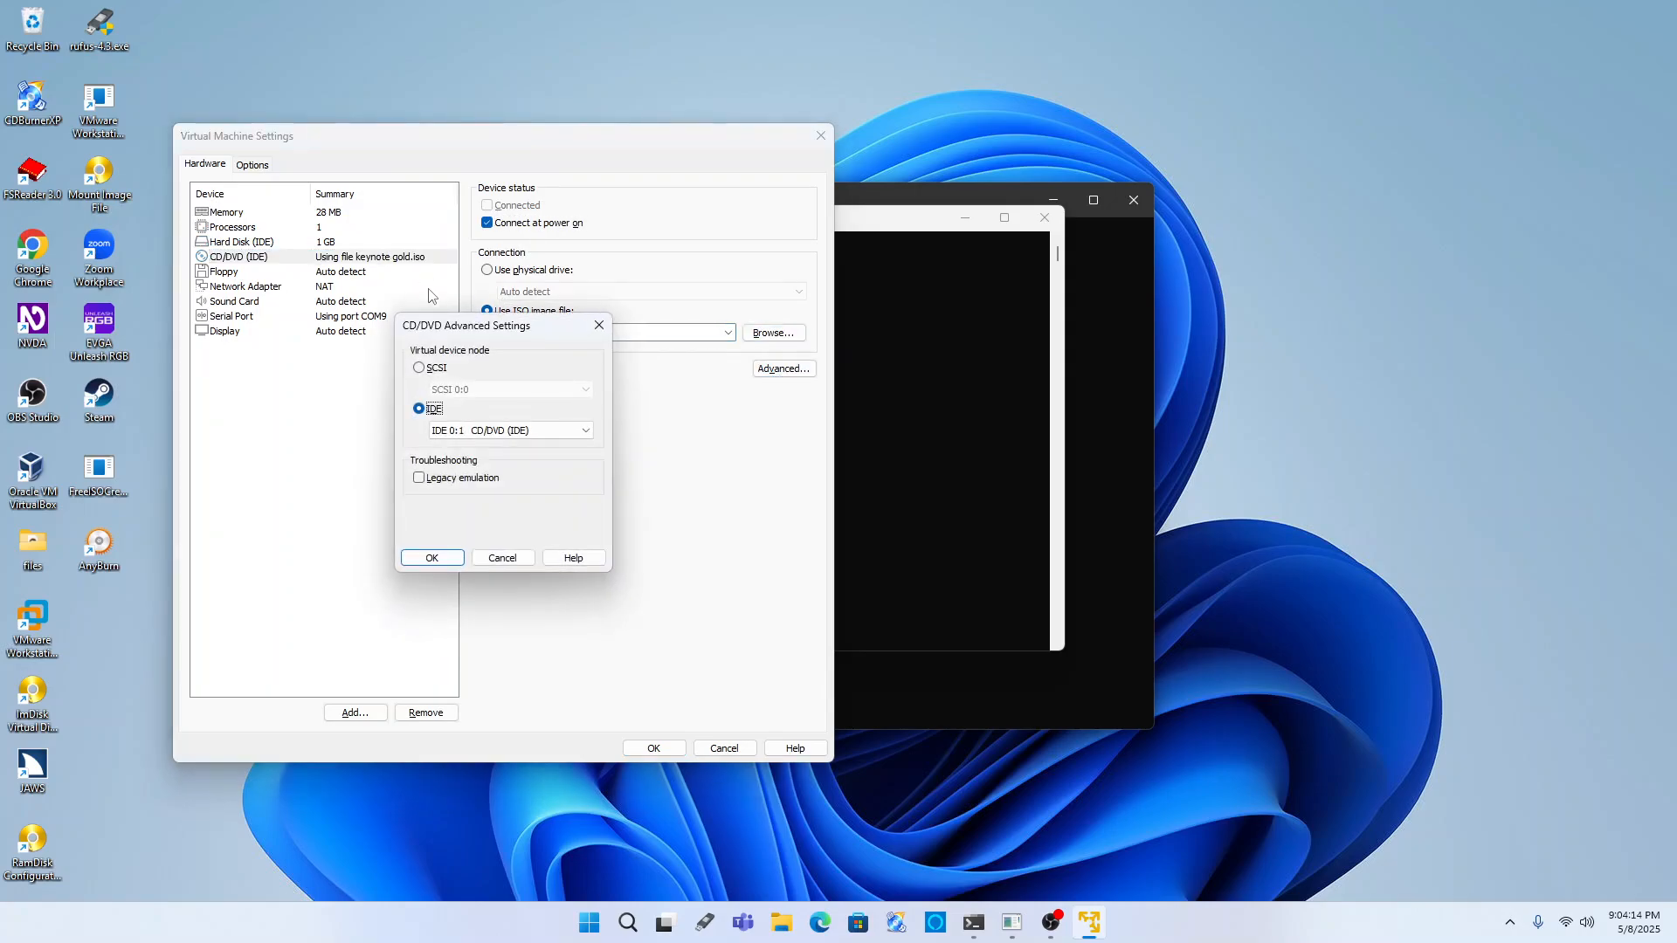
# - Try the SCSI, IDE 0:0 and IDE 1:0 device nodes for the CD/DVD drive and return to IDE 0:1
pyautogui.hotkey('shift', 'Tab')
pyautogui.press('Up')
pyautogui.press('Down')
pyautogui.press('Up')
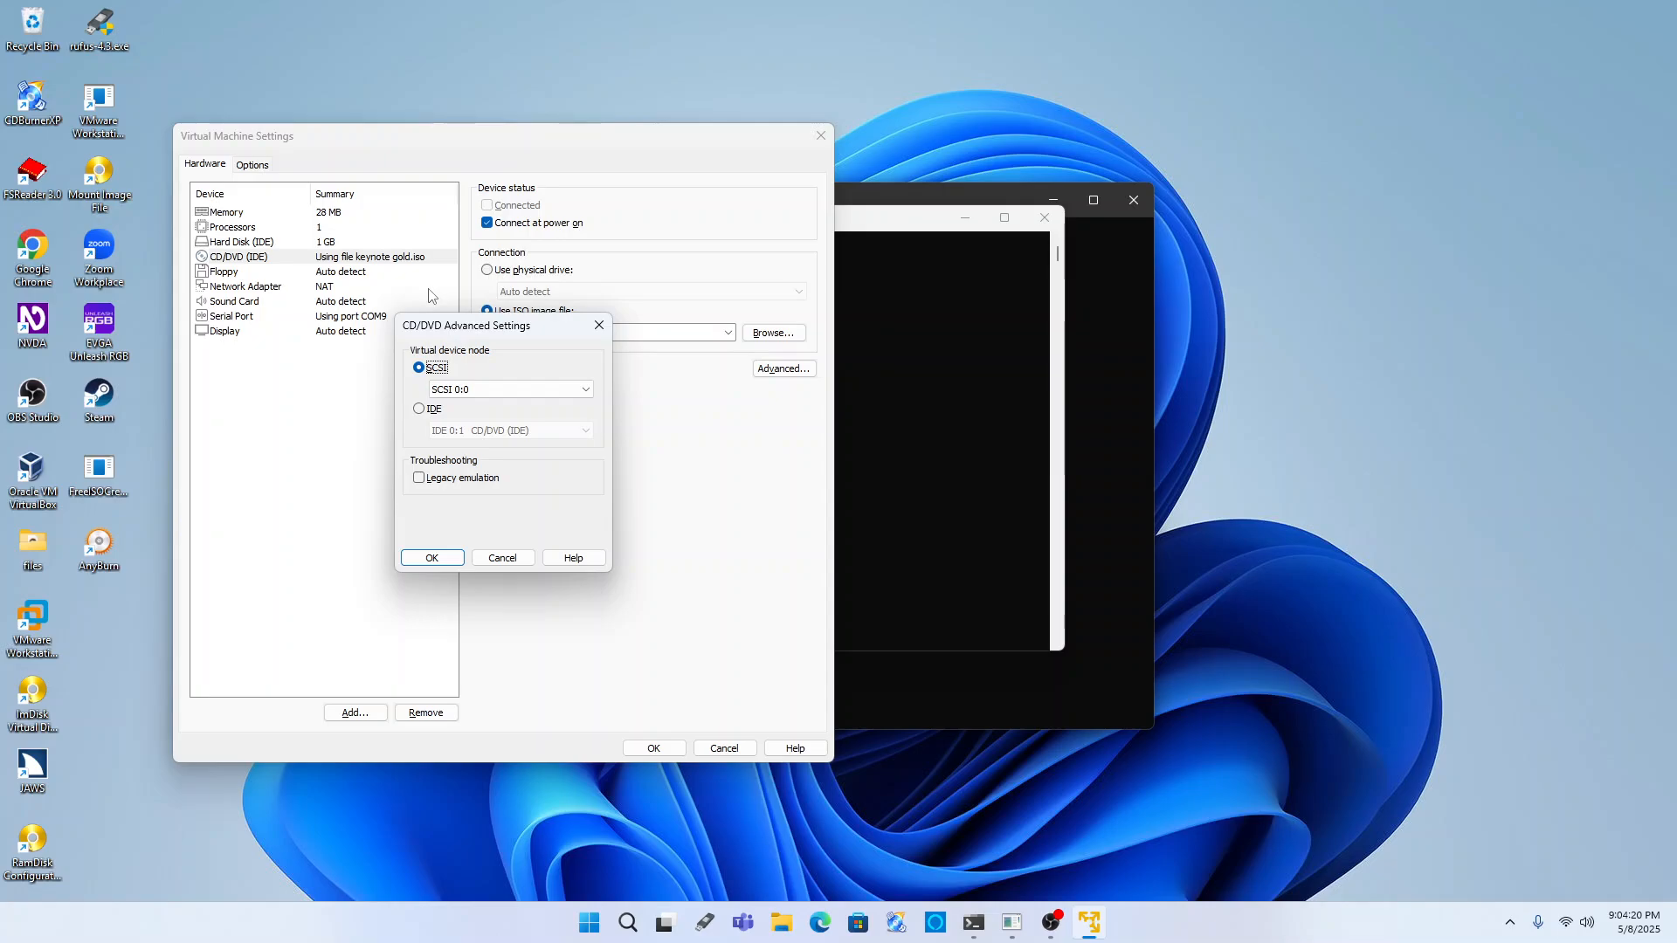
pyautogui.press('Down')
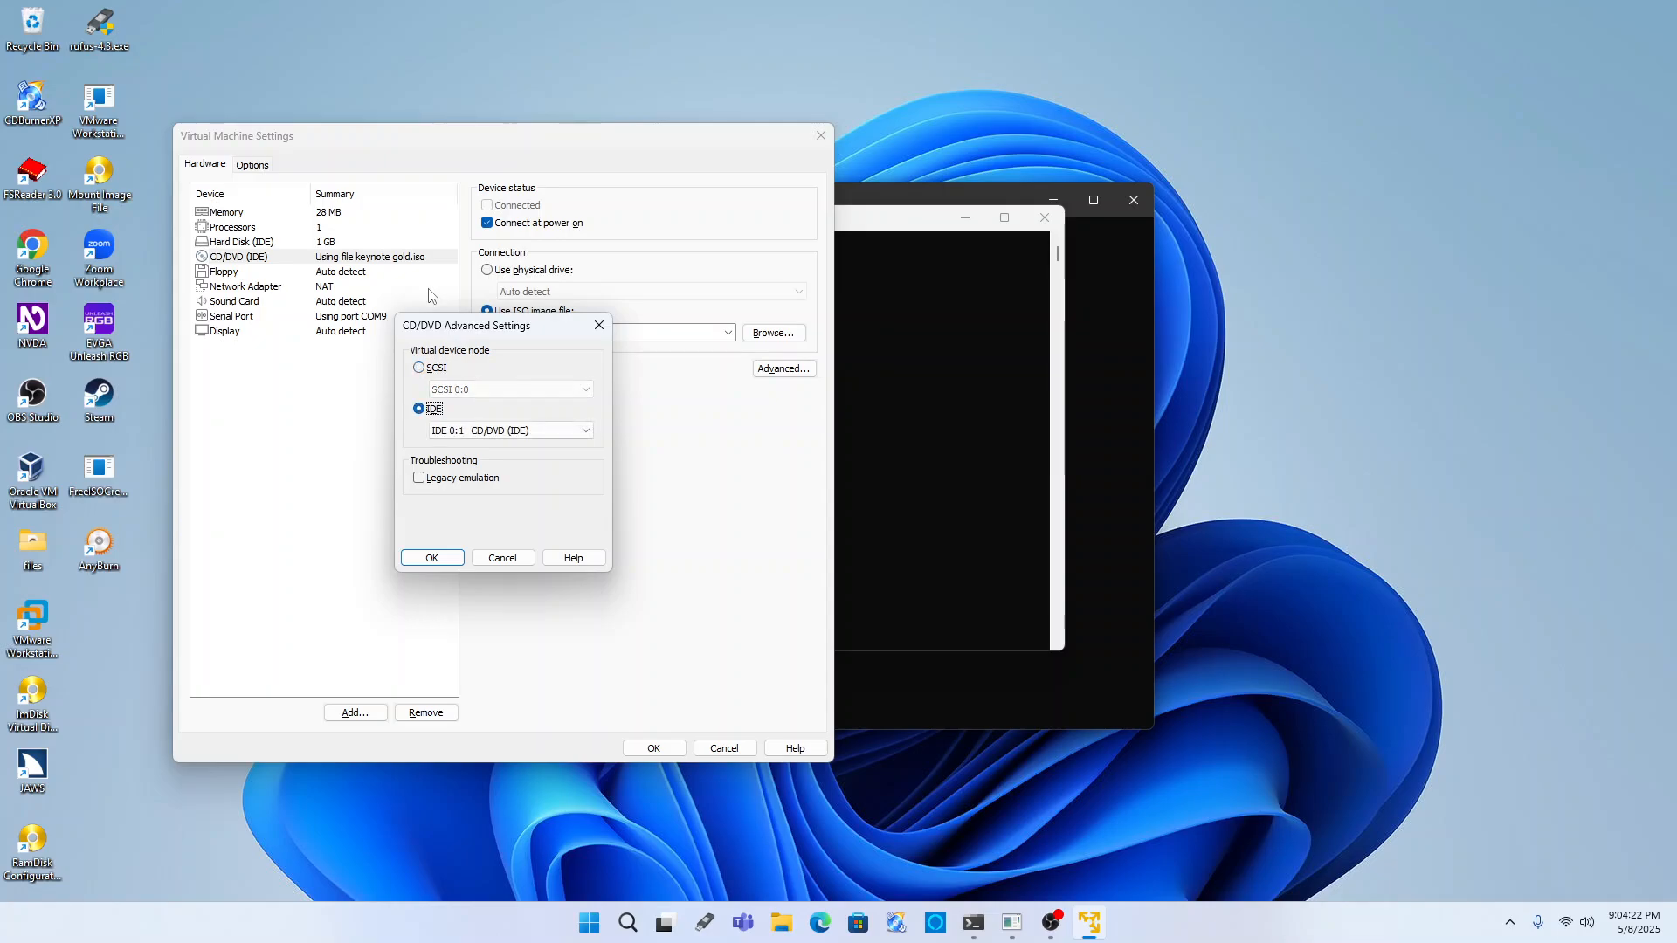
pyautogui.press('Tab')
pyautogui.press('Up')
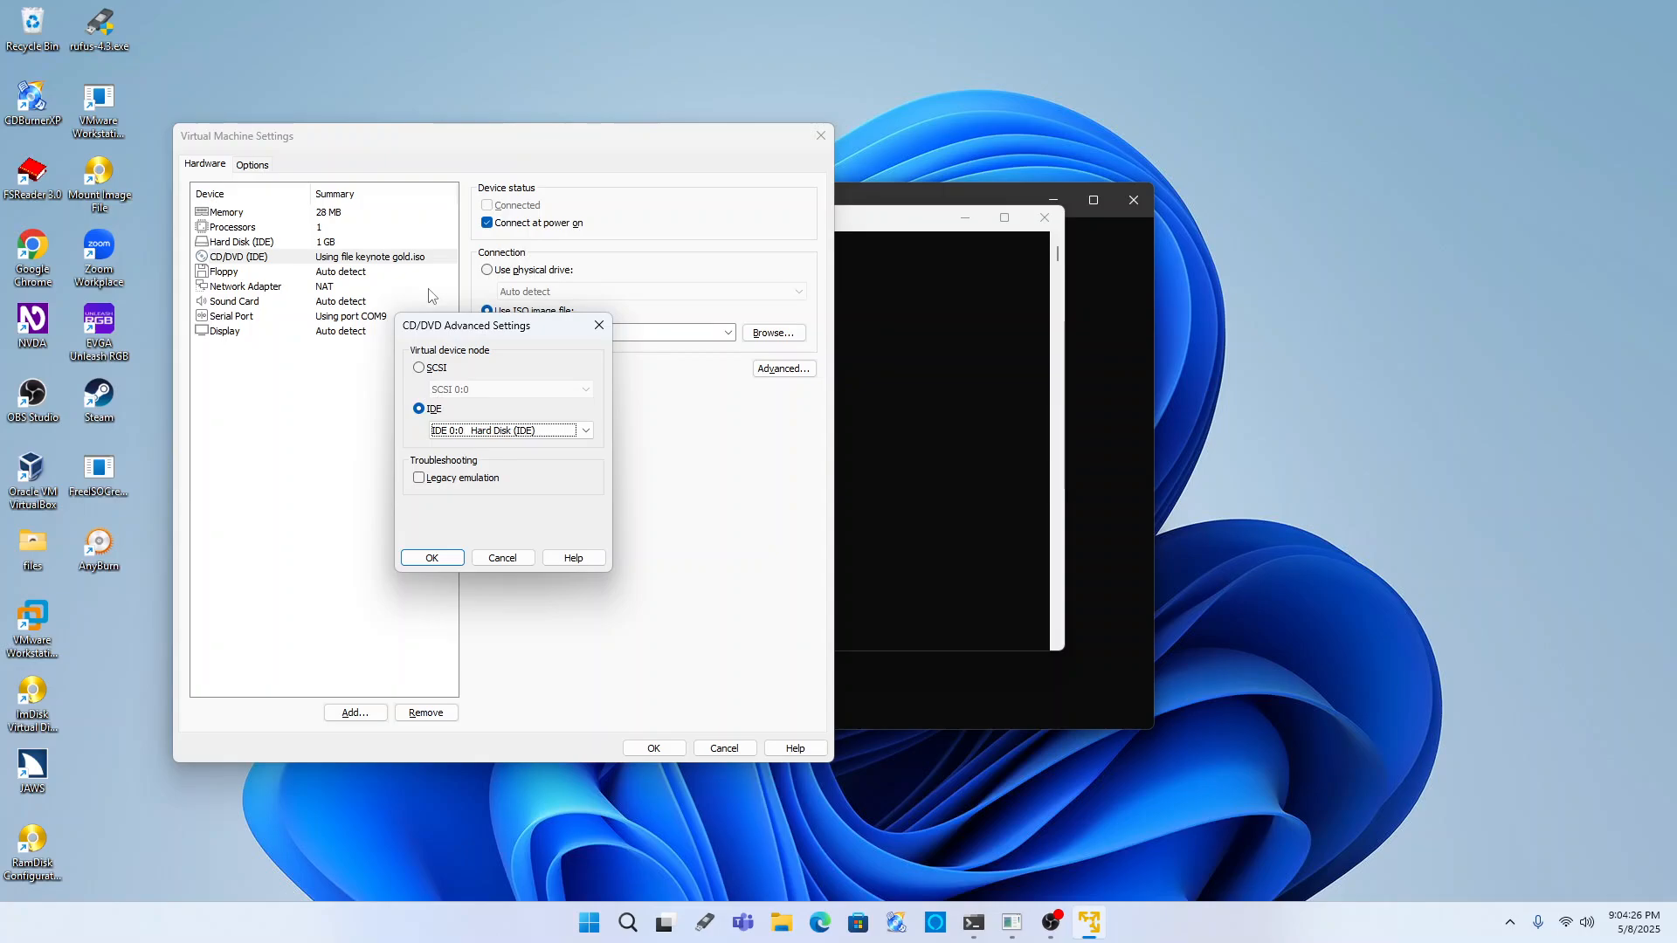
pyautogui.press('Down')
pyautogui.press('Down')
pyautogui.press('Tab')
pyautogui.press('Tab')
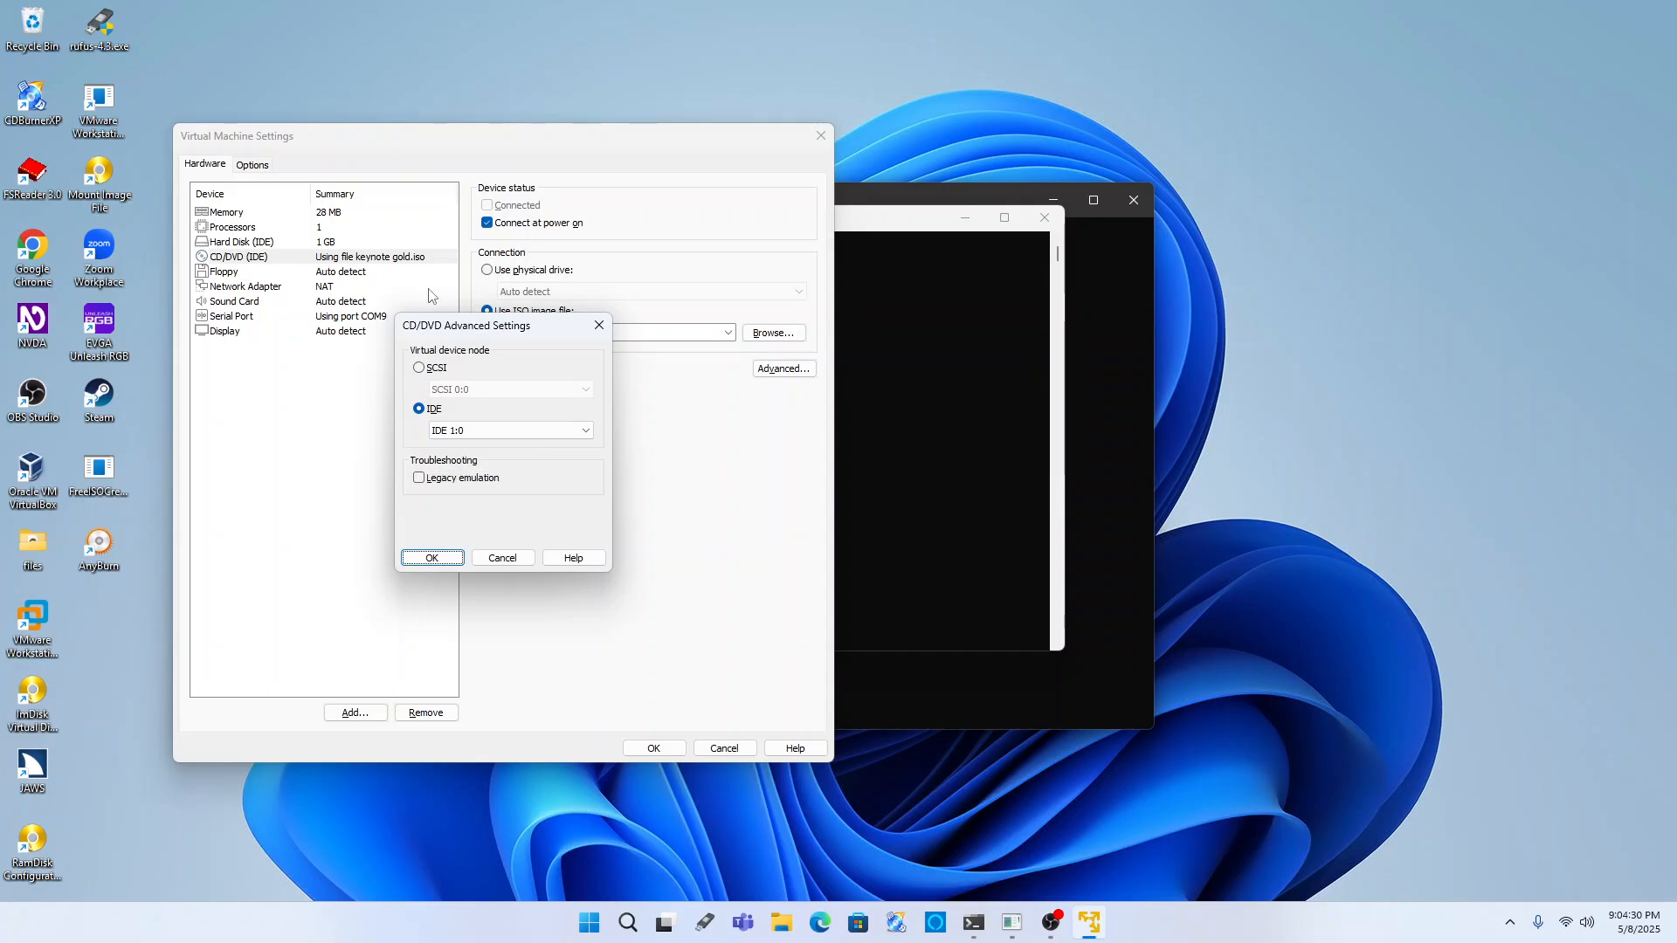
pyautogui.hotkey('shift', 'Tab')
pyautogui.hotkey('shift', 'Tab')
pyautogui.press('Up')
pyautogui.press('Tab')
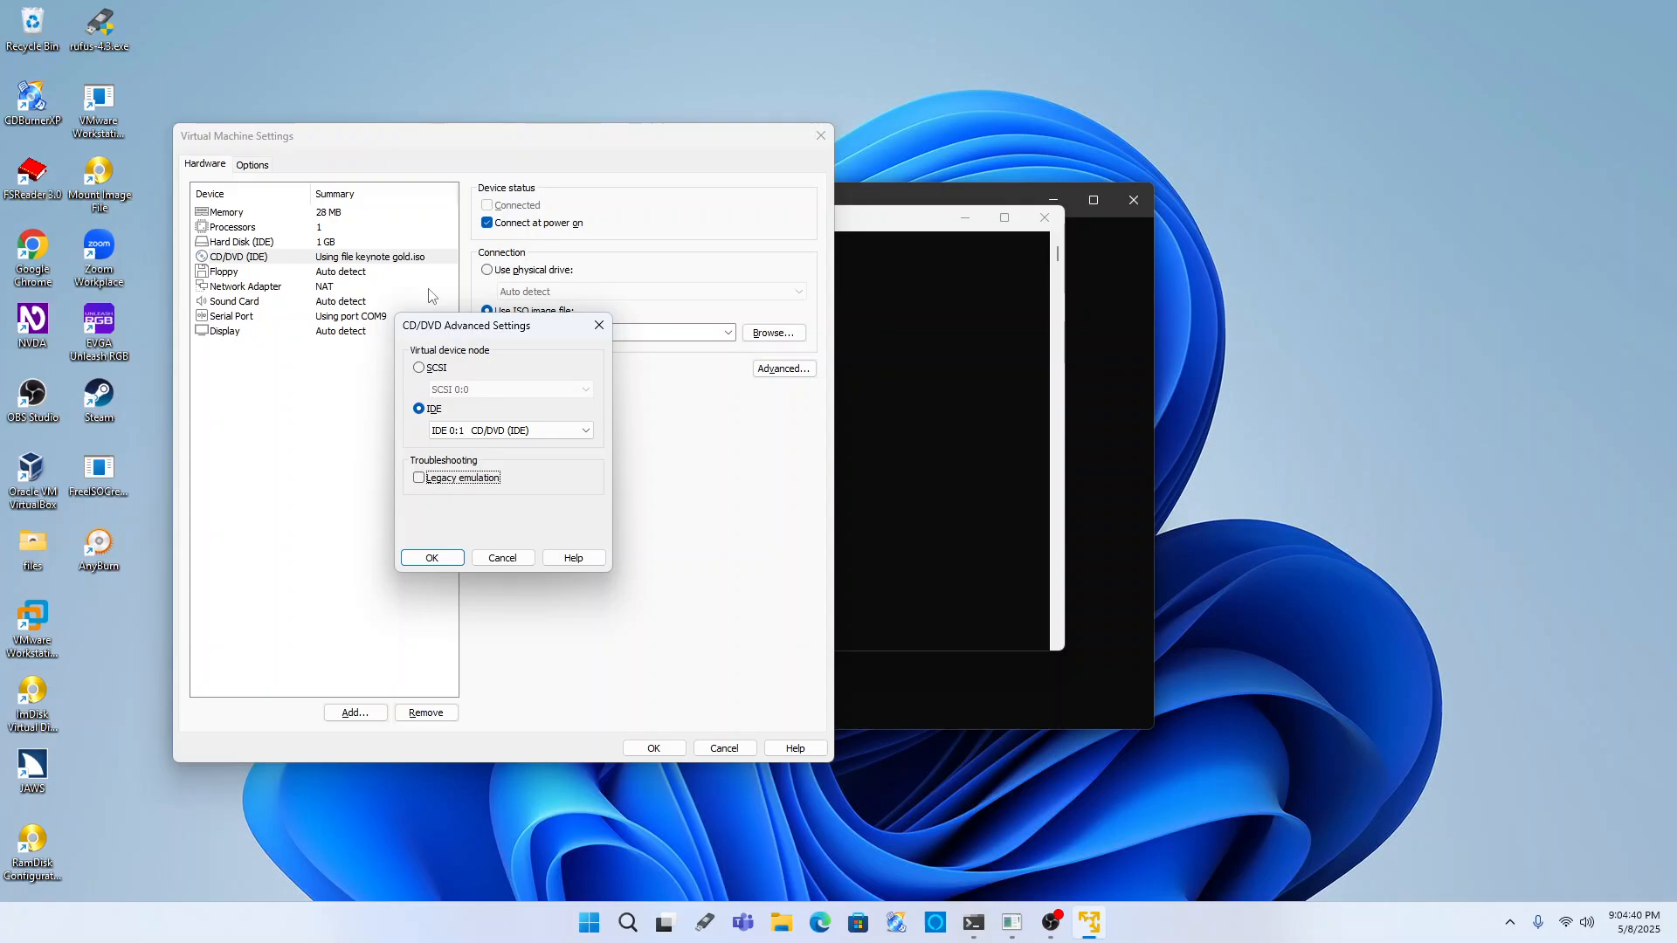
# - Enable Legacy emulation for the CD/DVD drive on IDE 0:1 and confirm the advanced settings
pyautogui.press('space')
pyautogui.press('Tab')
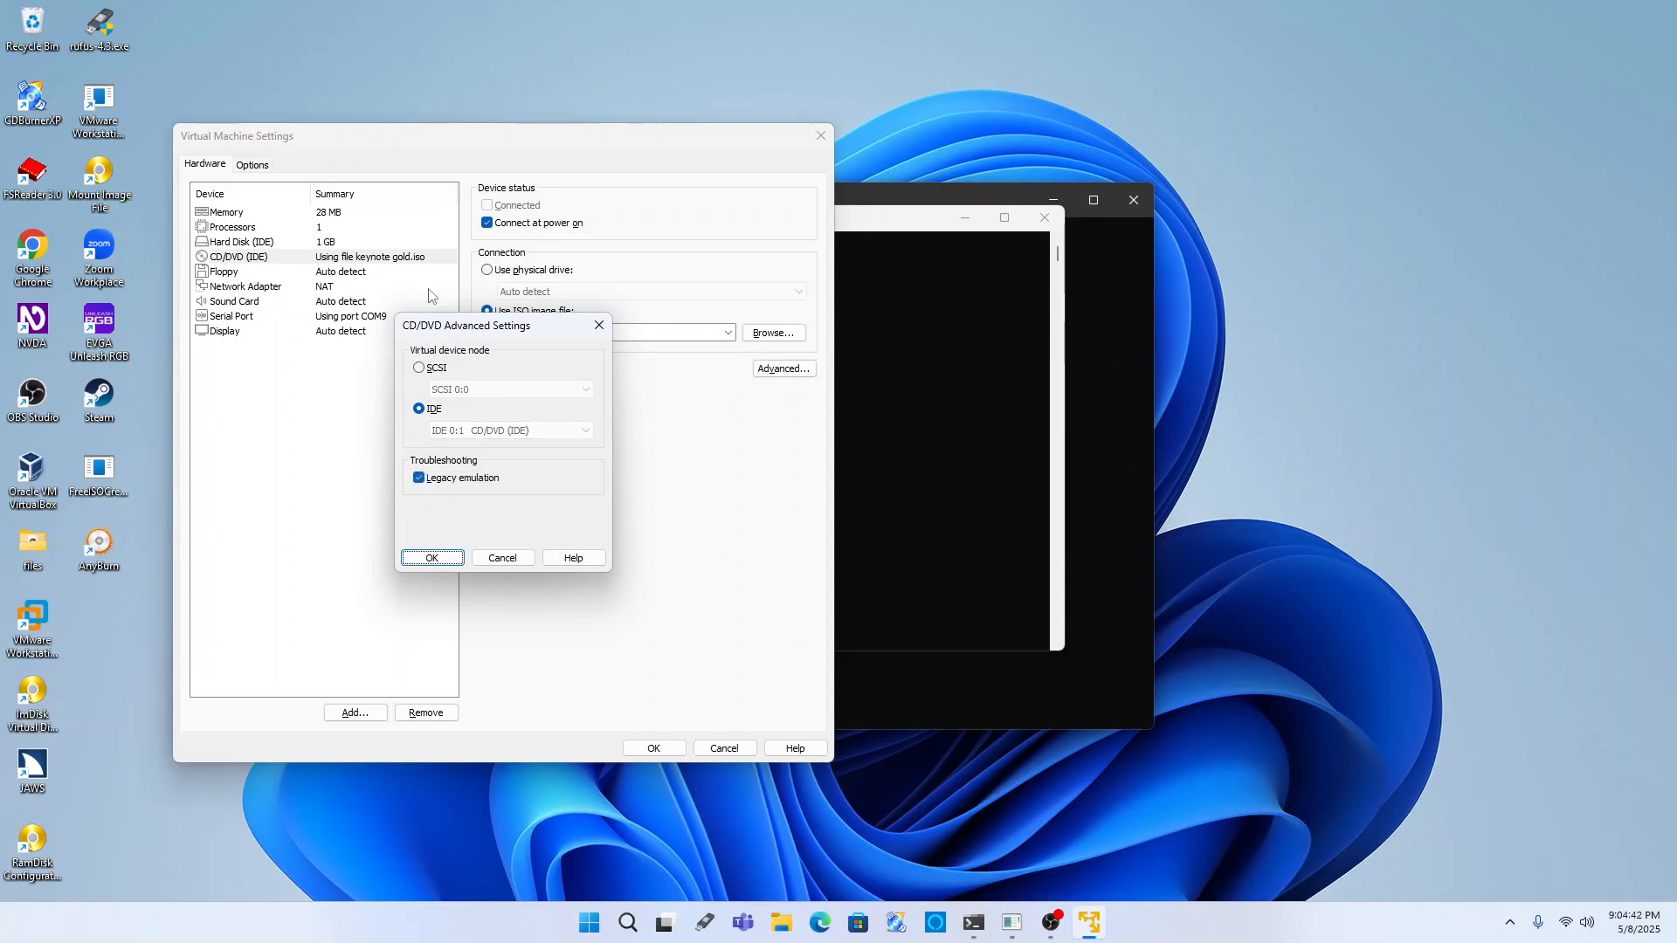
pyautogui.press('Tab')
pyautogui.press('Tab')
pyautogui.hotkey('shift', 'Tab')
pyautogui.hotkey('shift', 'Tab')
pyautogui.press('Return')
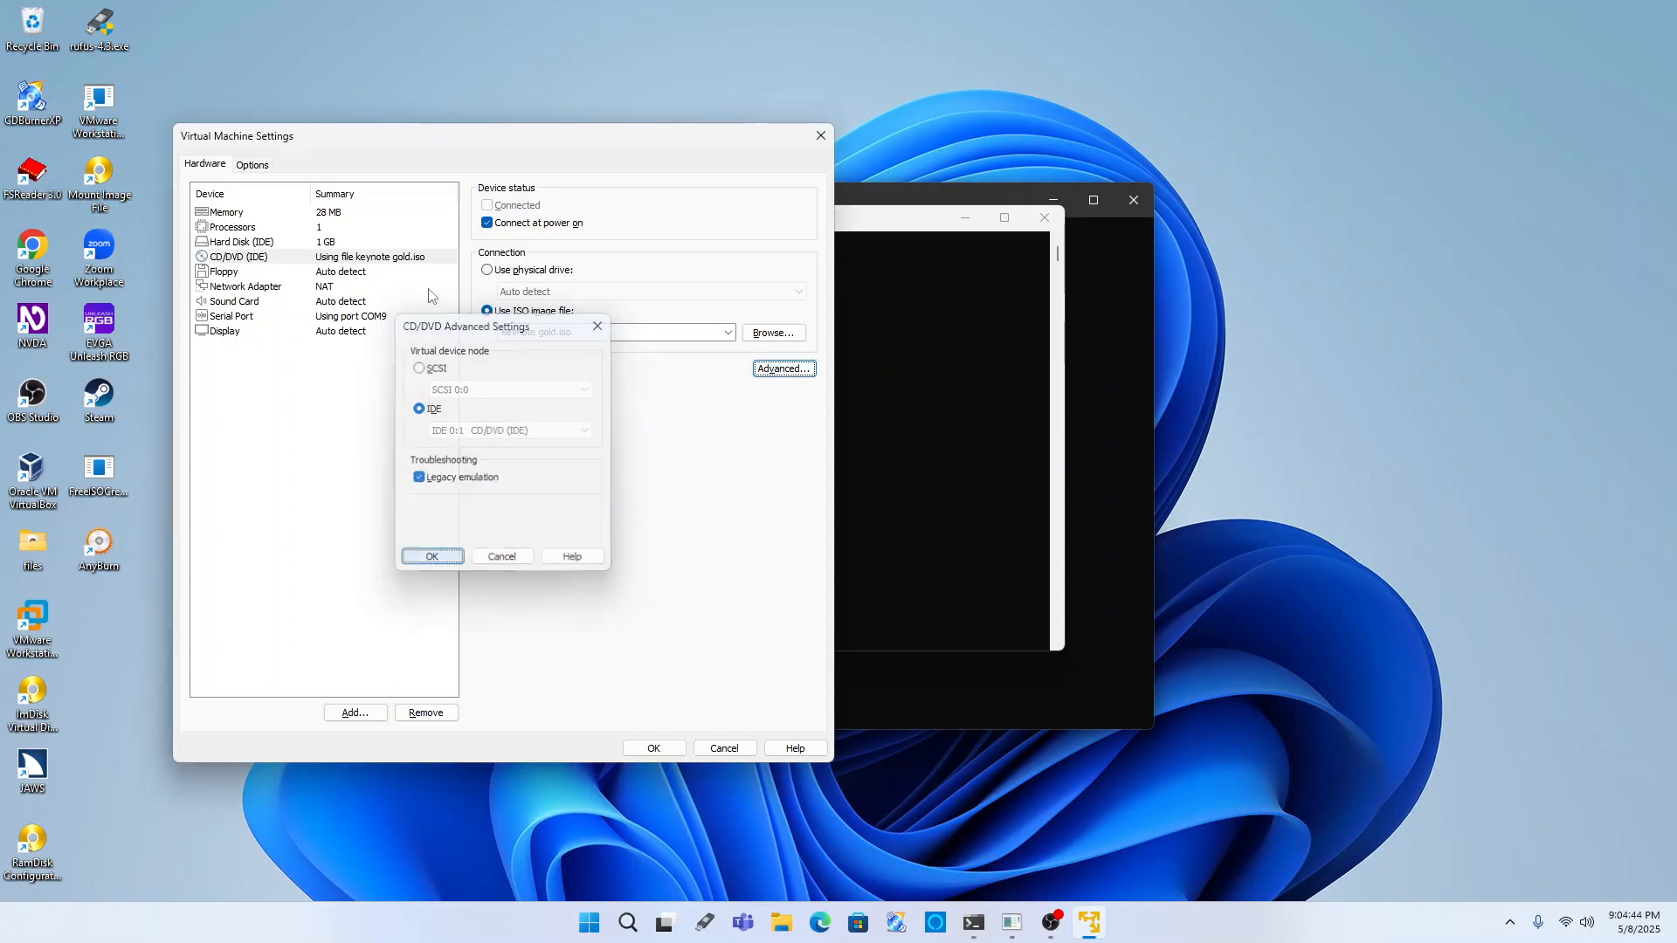
# - Reopen the CD/DVD advanced settings and check the Legacy emulation and IDE device node options
pyautogui.press('Tab')
pyautogui.hotkey('shift', 'Tab')
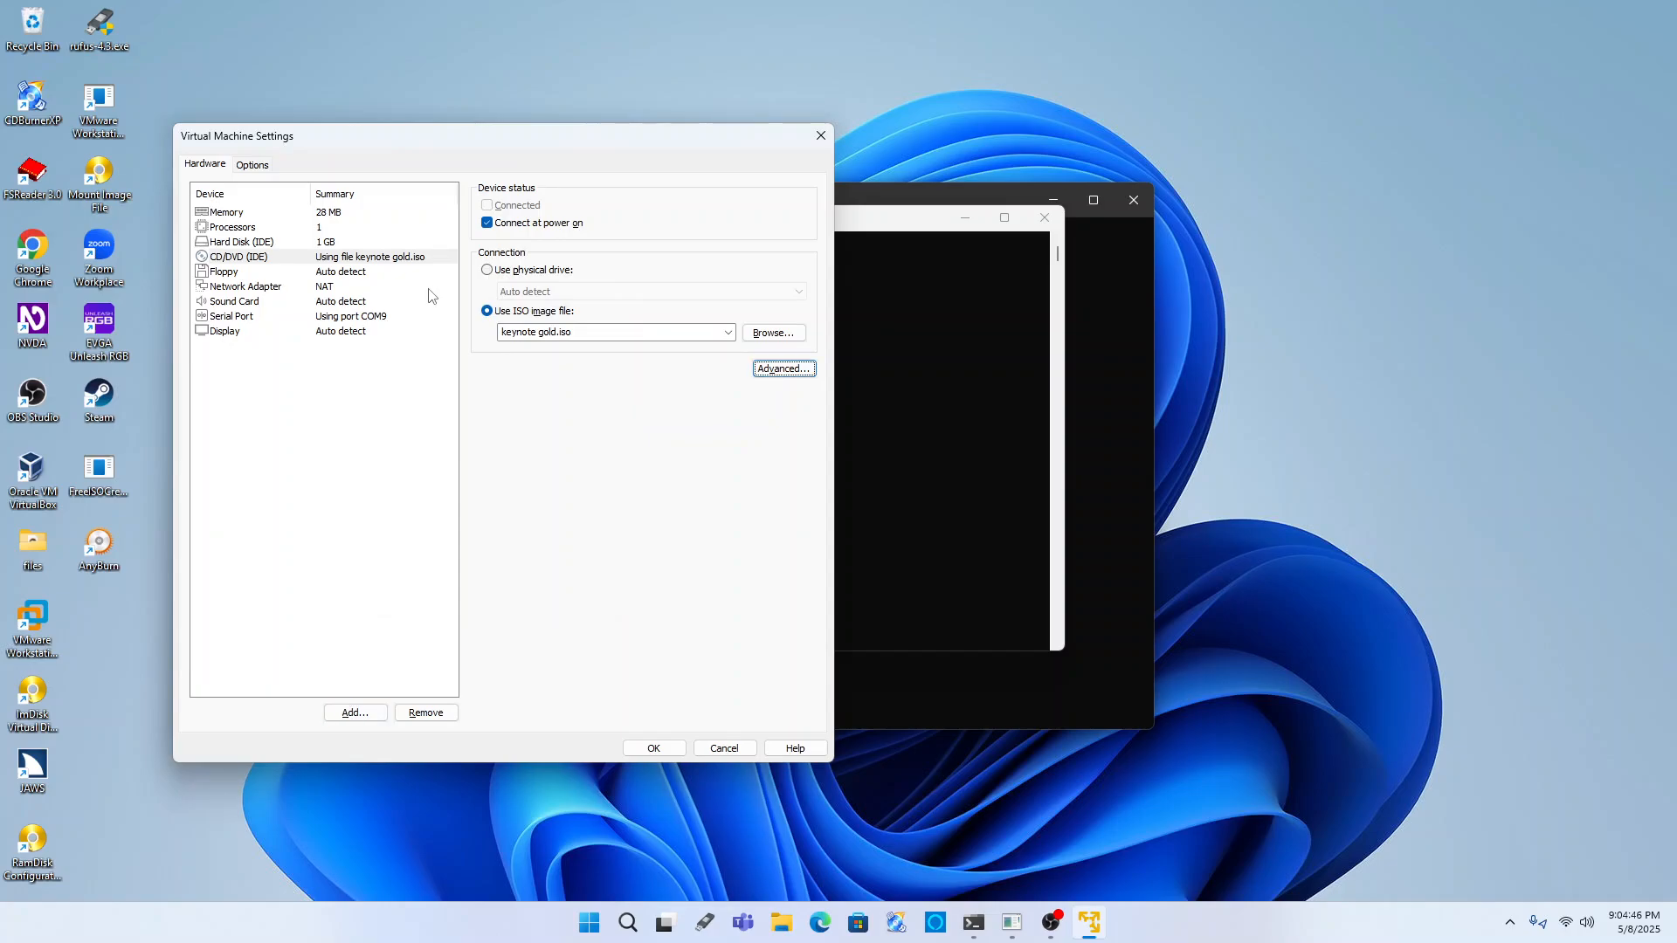
pyautogui.press('Return')
pyautogui.hotkey('shift', 'Tab')
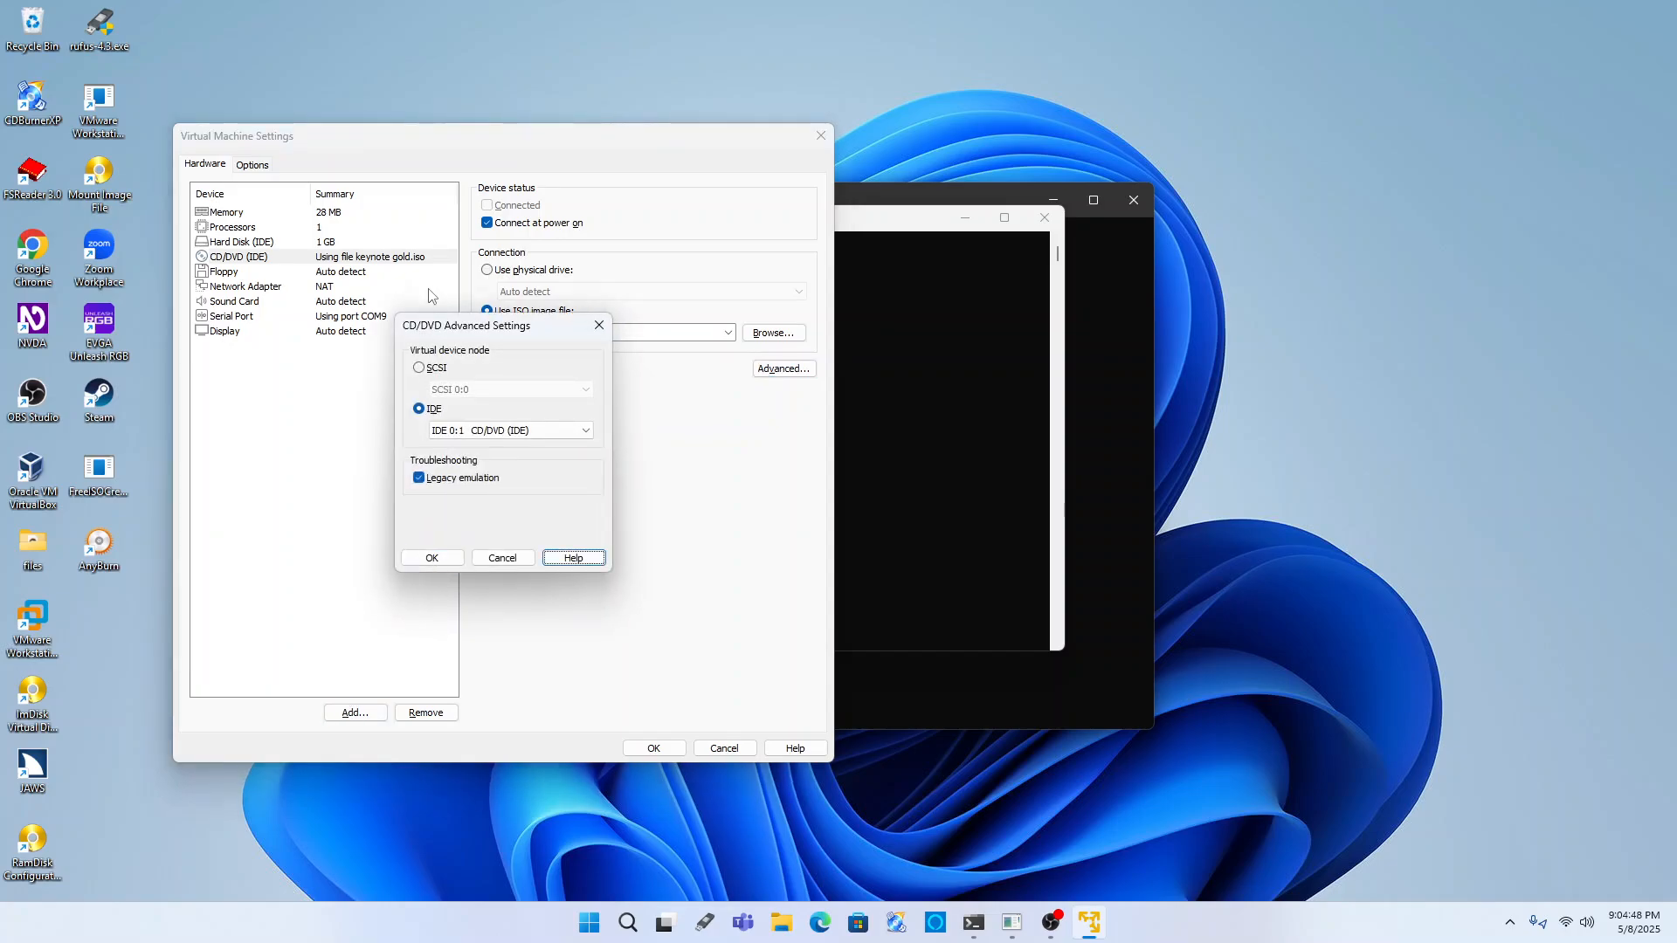
pyautogui.press('Tab')
pyautogui.press('Tab')
pyautogui.press('Tab')
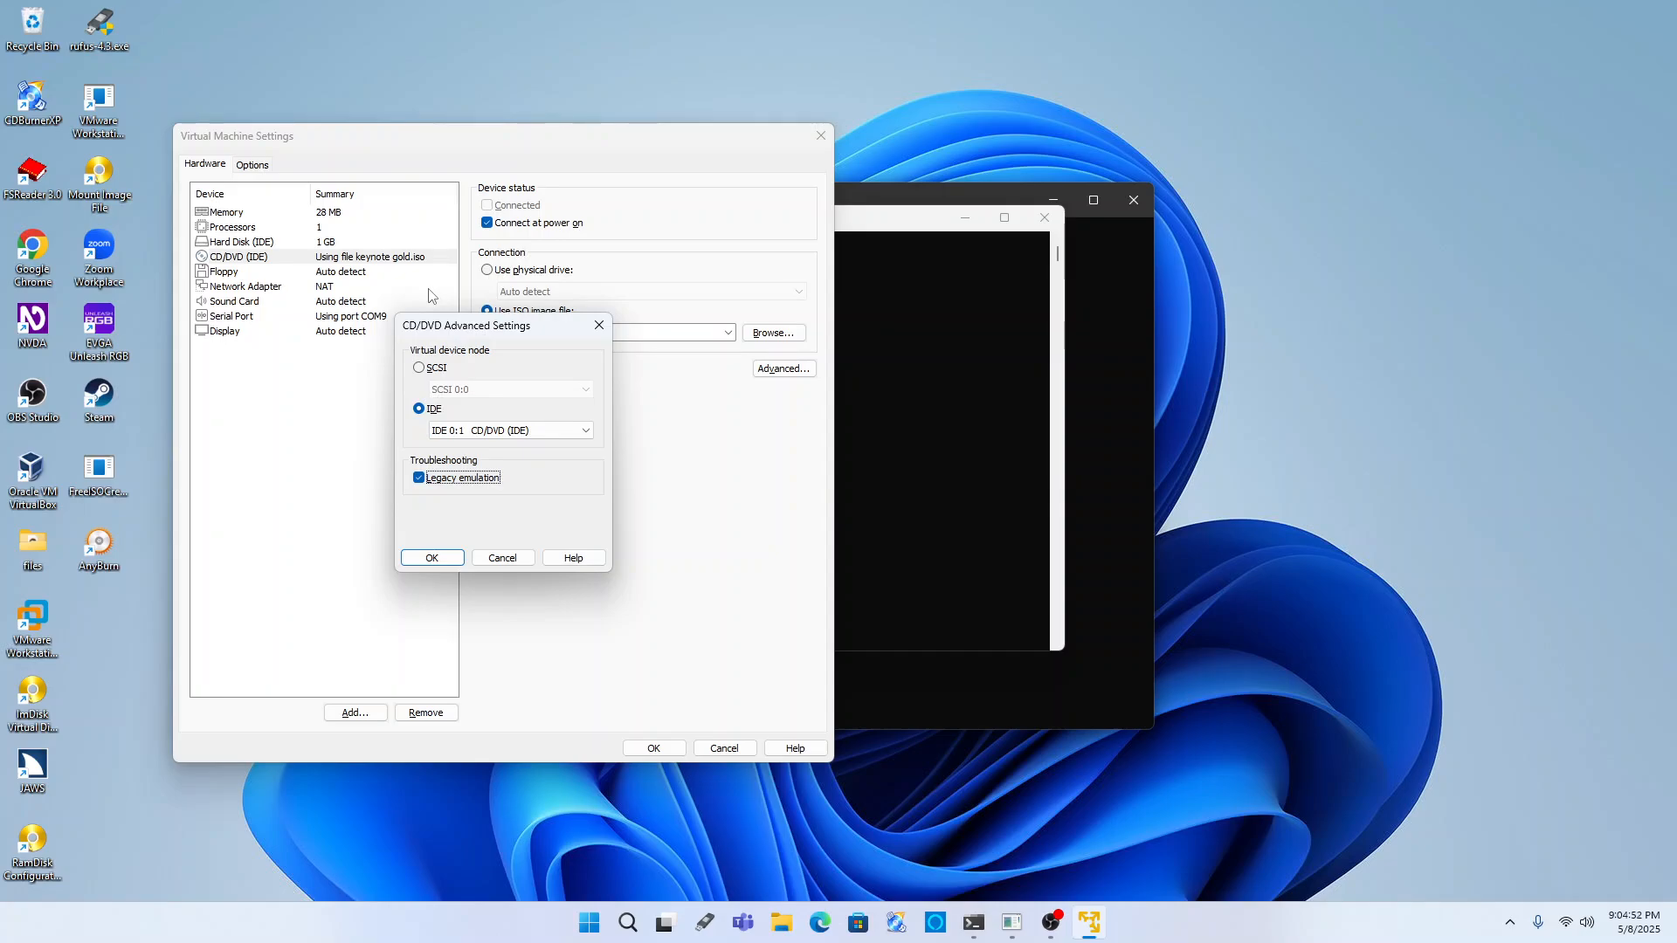
pyautogui.hotkey('shift', 'Tab')
pyautogui.press('Down')
pyautogui.press('Tab')
pyautogui.hotkey('shift', 'Tab')
pyautogui.press('Up')
pyautogui.press('Tab')
pyautogui.press('Tab')
pyautogui.press('Tab')
pyautogui.hotkey('shift', 'Tab')
pyautogui.press('Return')
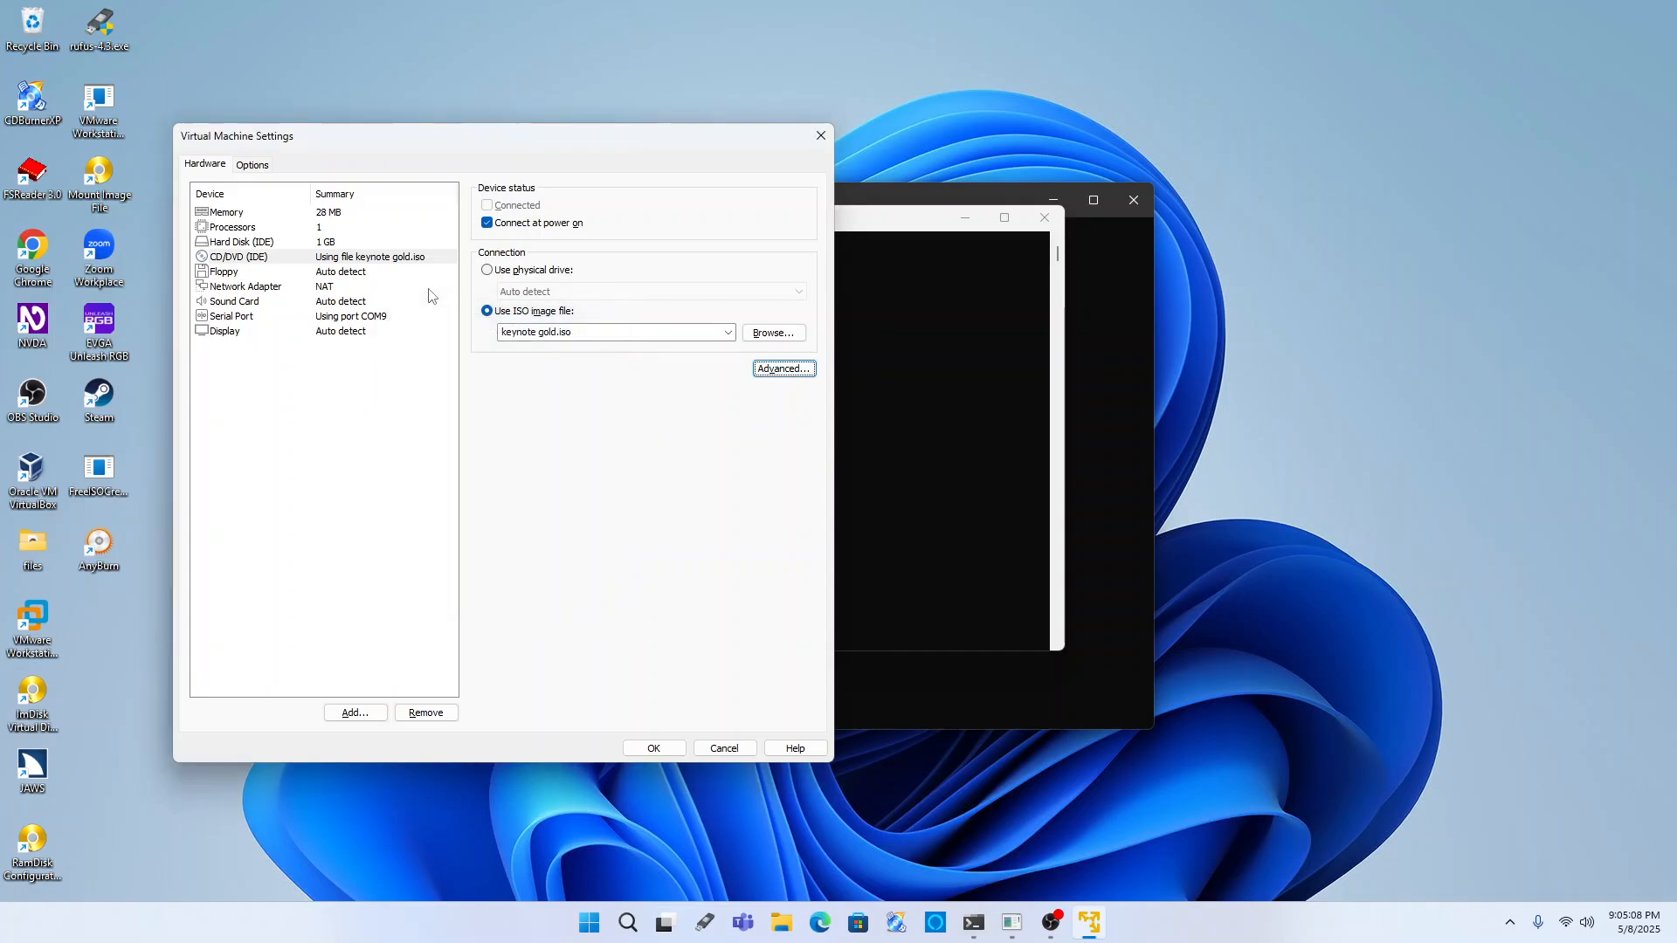
# - Save the Windows 3.1 virtual machine settings and return to the virtual machine library
pyautogui.hotkey('shift', 'Tab')
pyautogui.hotkey('shift', 'Tab')
pyautogui.hotkey('shift', 'Tab')
pyautogui.hotkey('shift', 'Tab')
pyautogui.hotkey('shift', 'Tab')
pyautogui.hotkey('shift', 'Tab')
pyautogui.hotkey('shift', 'Tab')
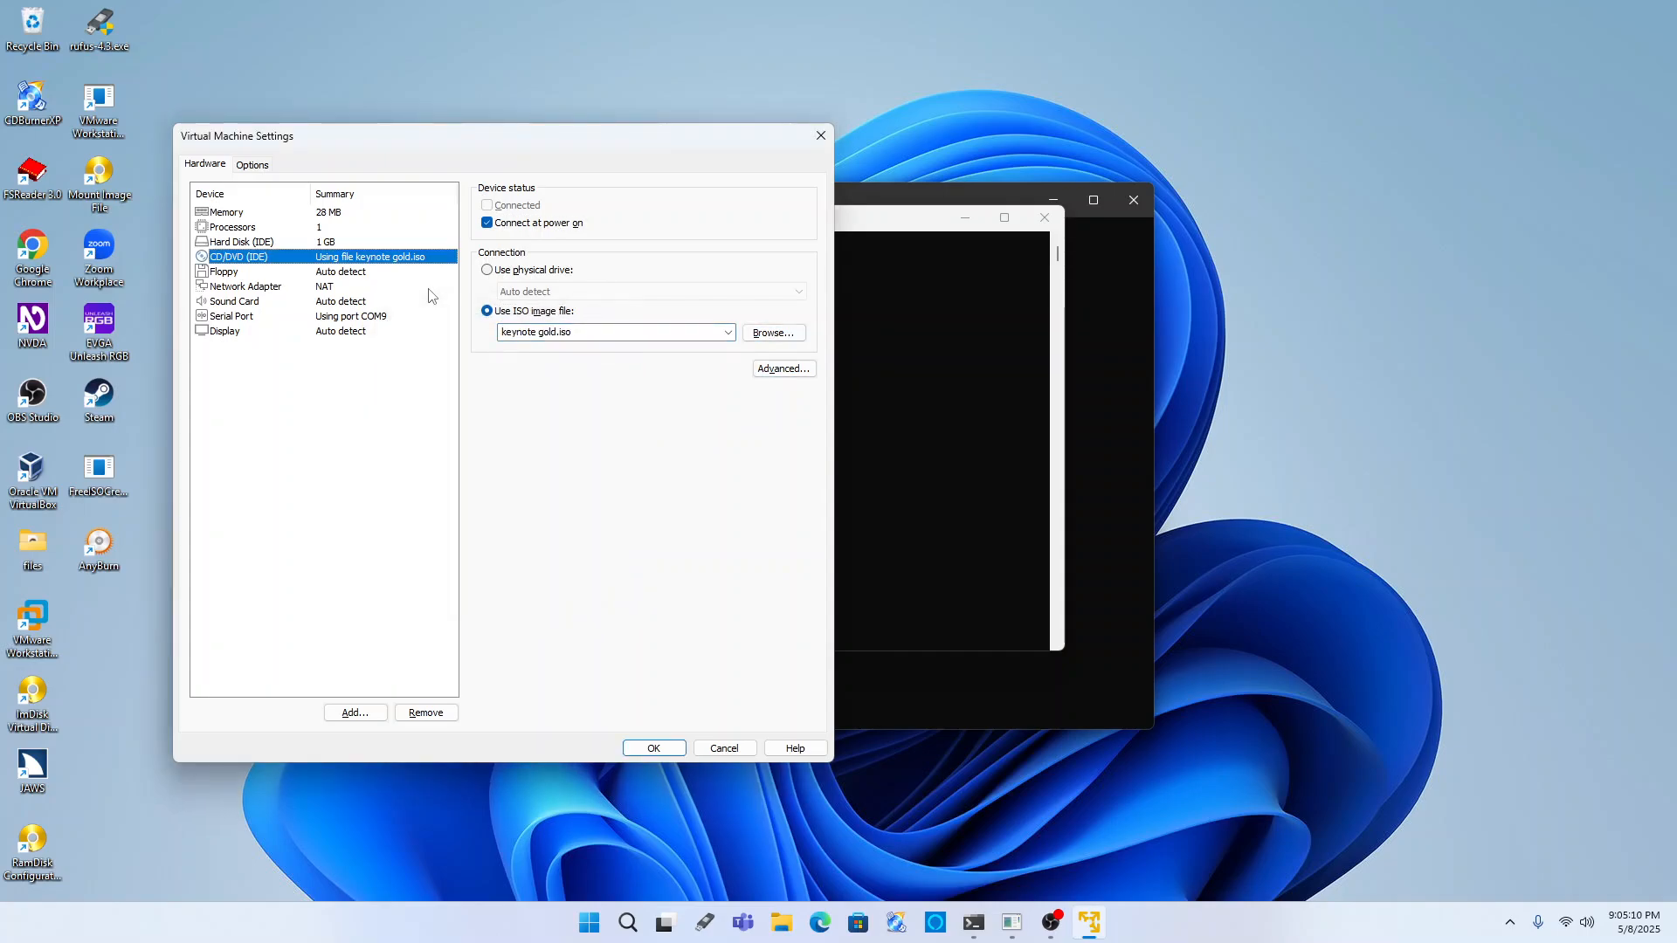
pyautogui.hotkey('shift', 'Tab')
pyautogui.hotkey('shift', 'Tab')
pyautogui.press('Return')
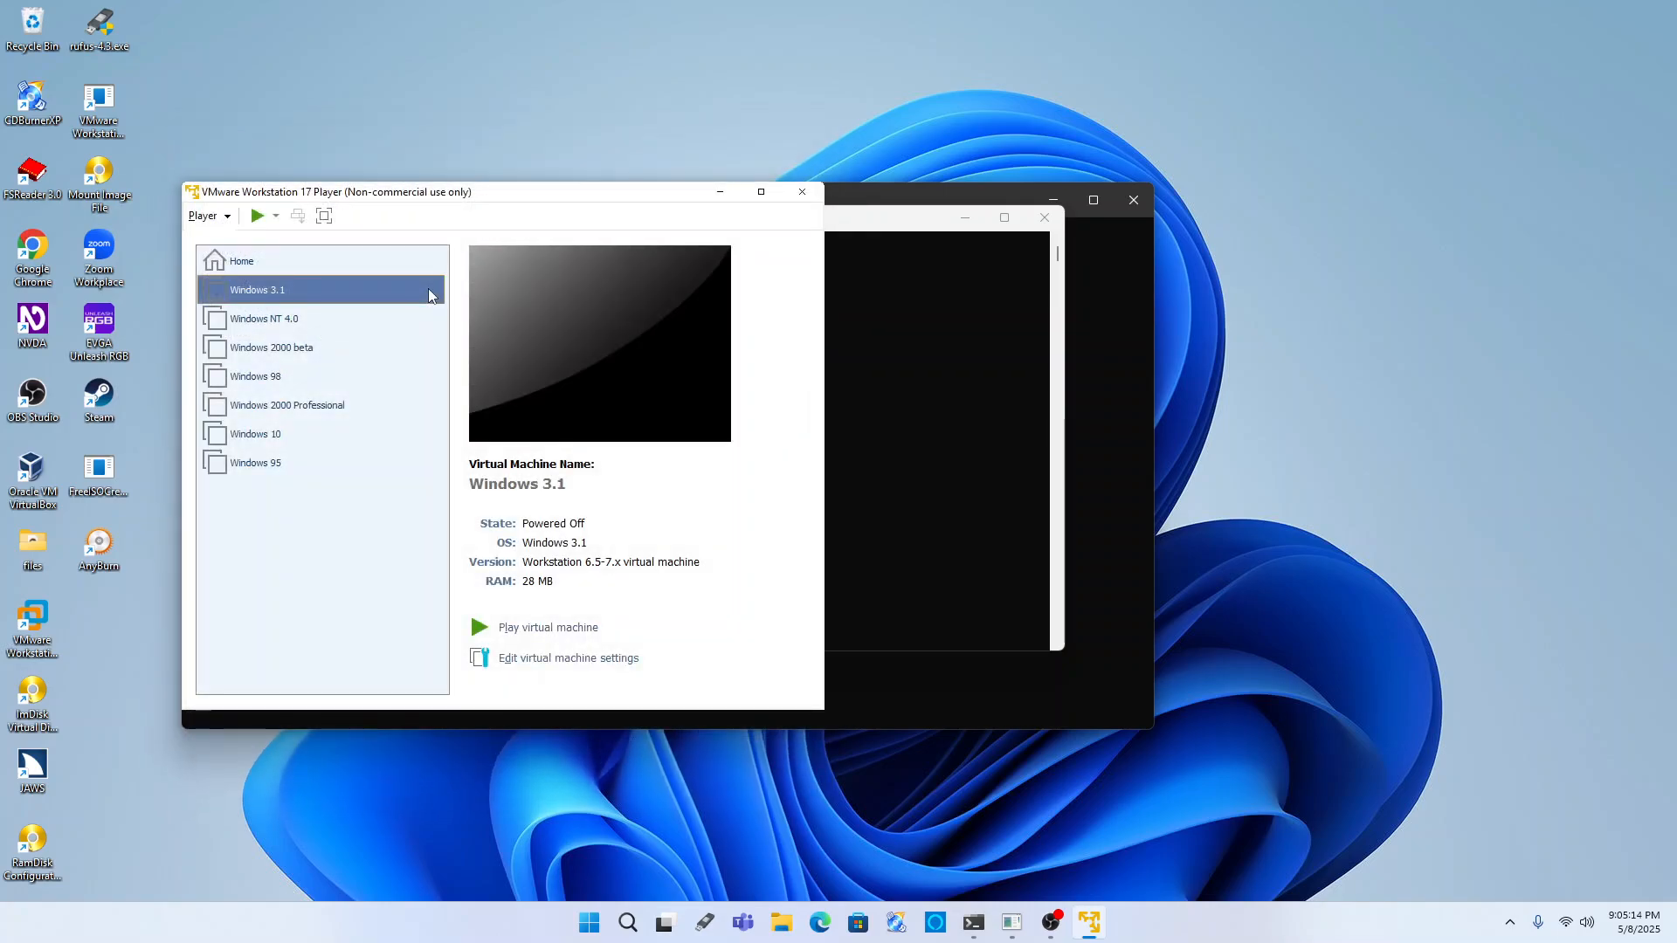
# - Power on the Windows 3.1 virtual machine in full screen and start Windows from the DOS prompt with win
pyautogui.press('Return')
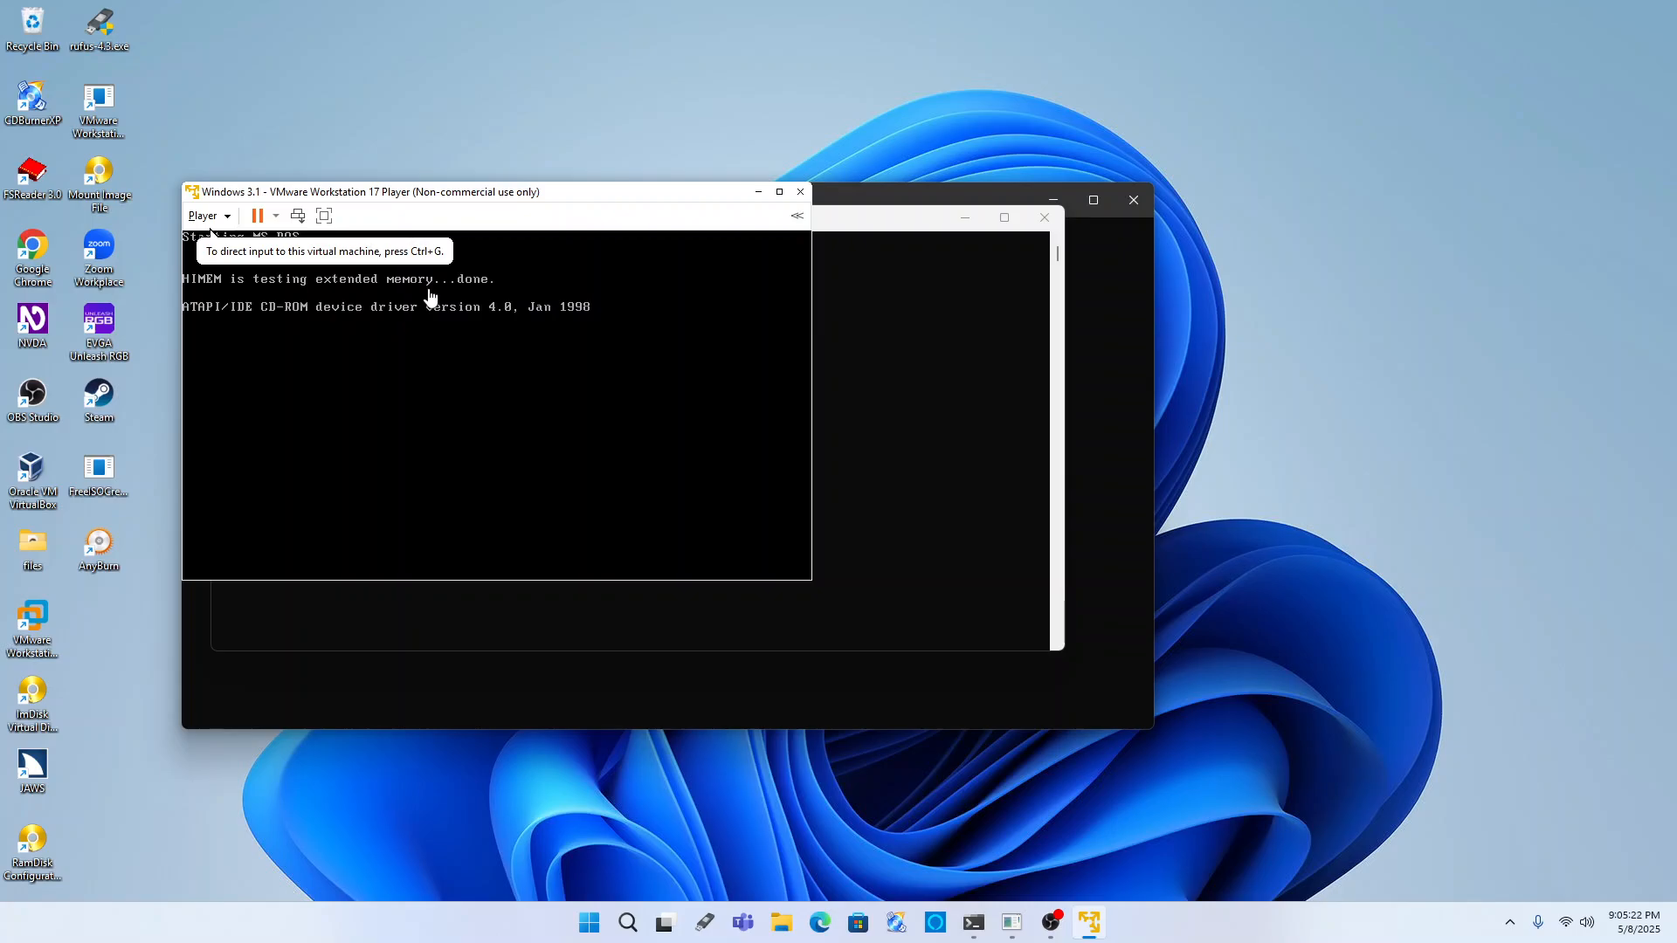
pyautogui.hotkey('ctrl', 'alt', 'Return')
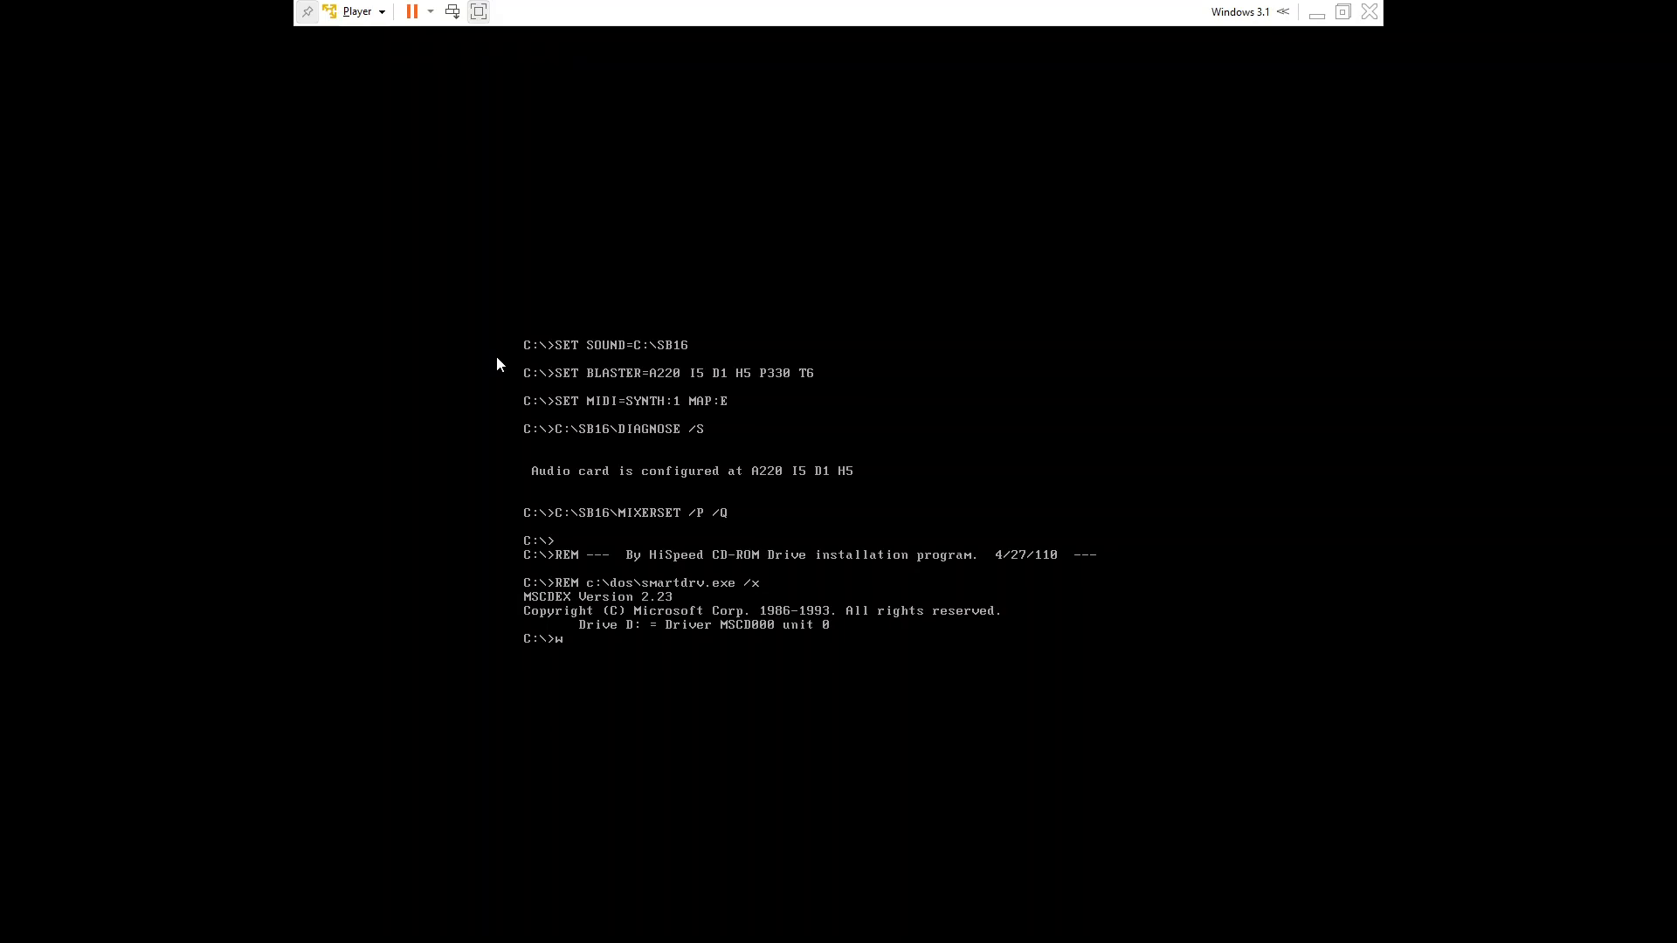
pyautogui.write('in')
pyautogui.press('Return')
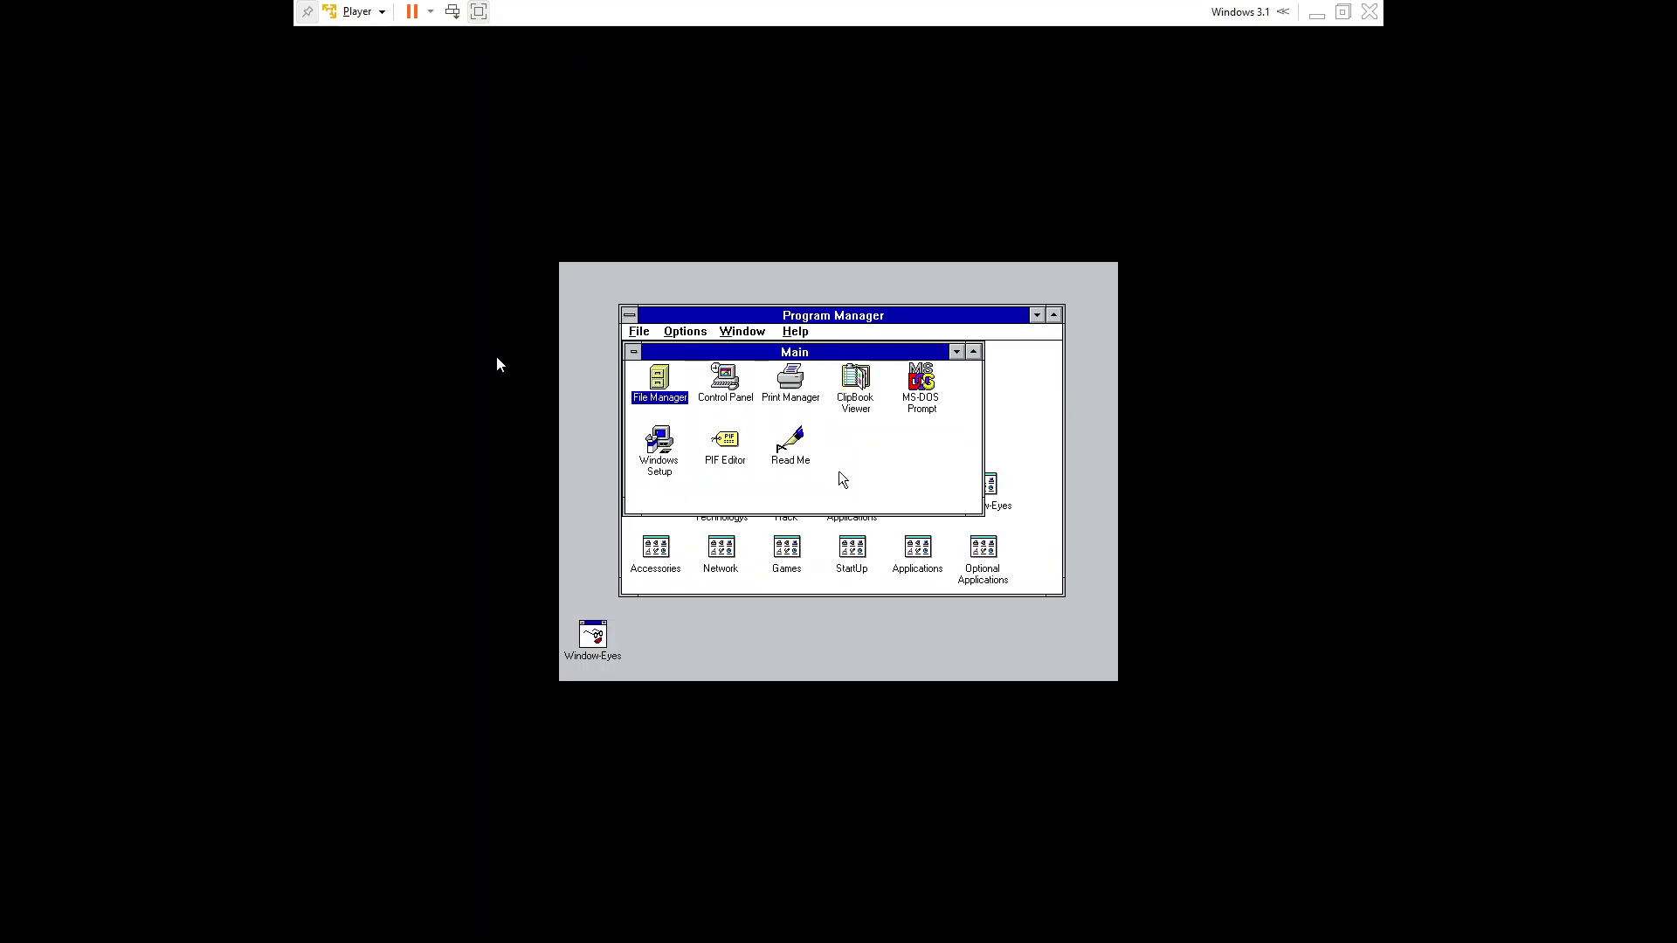
# - Open File Manager and check the install, jfw3, keynote and wineyes folders on the D: CD-ROM drive
pyautogui.press('Return')
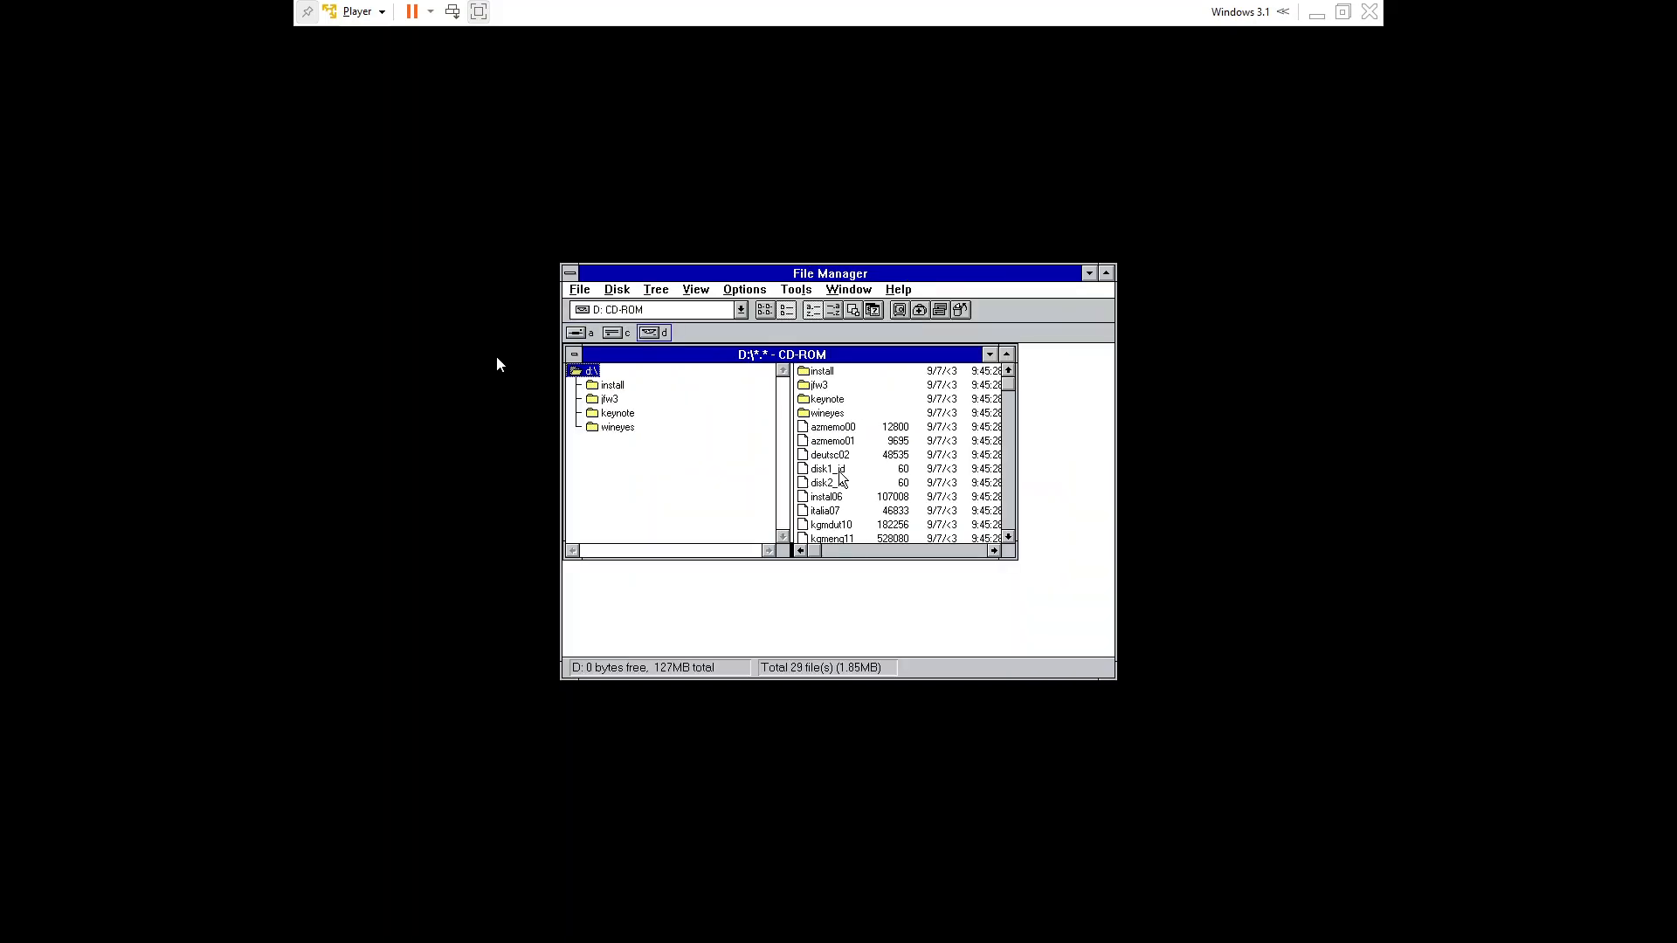
pyautogui.press('Down')
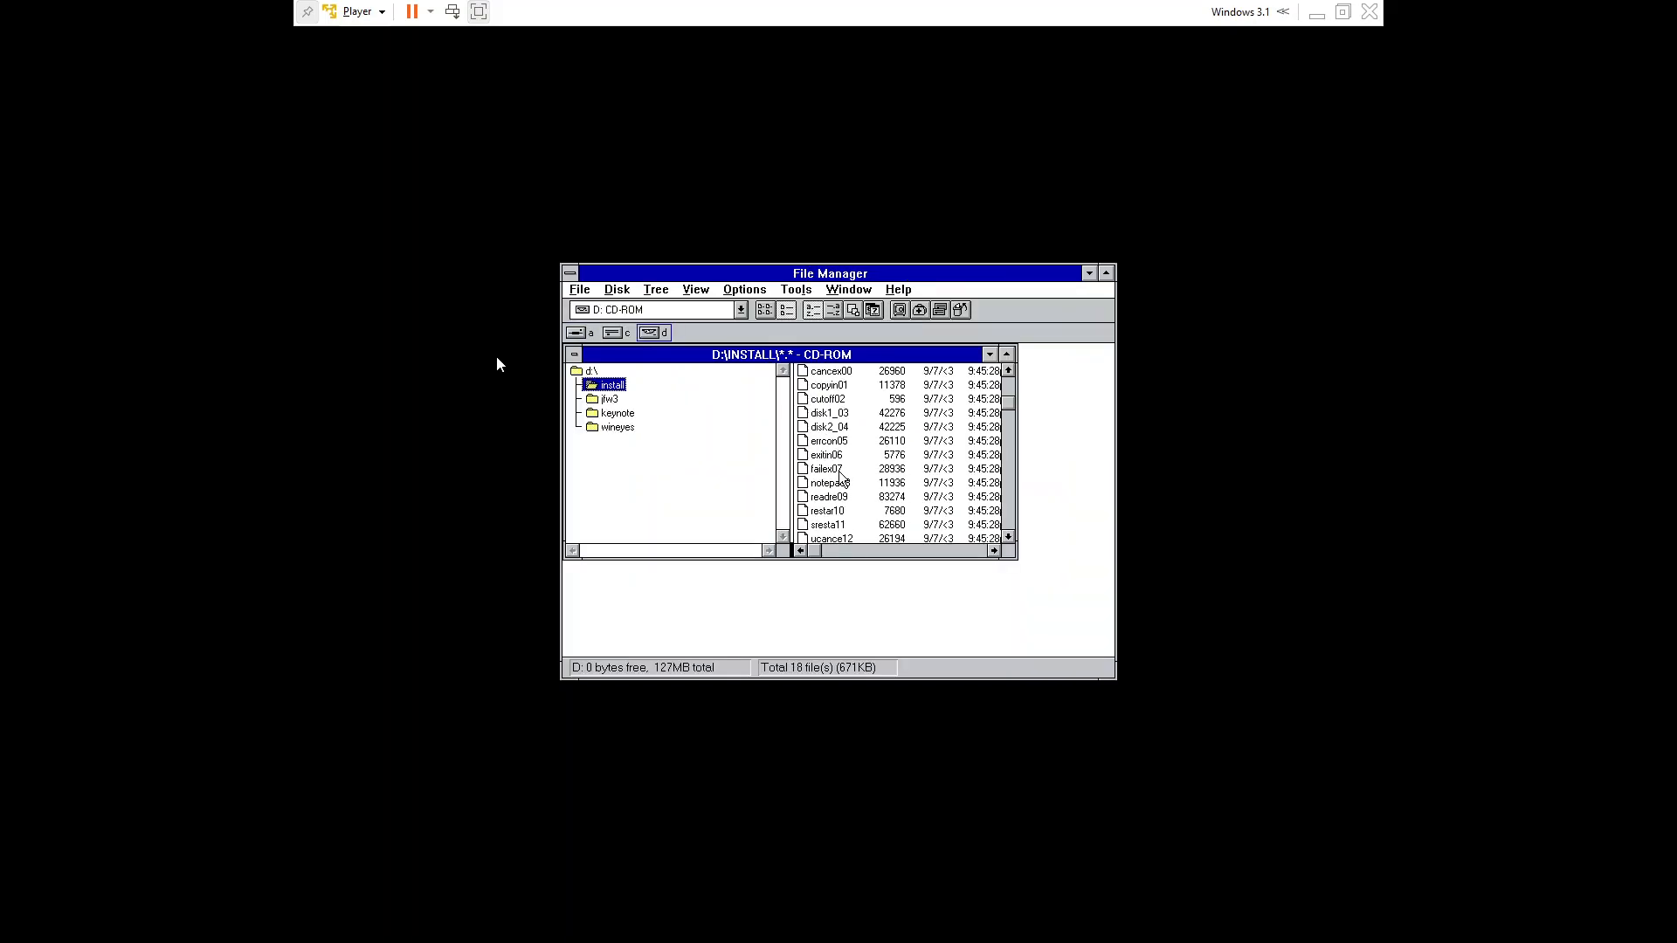
pyautogui.press('Down')
pyautogui.press('Down')
pyautogui.press('Down')
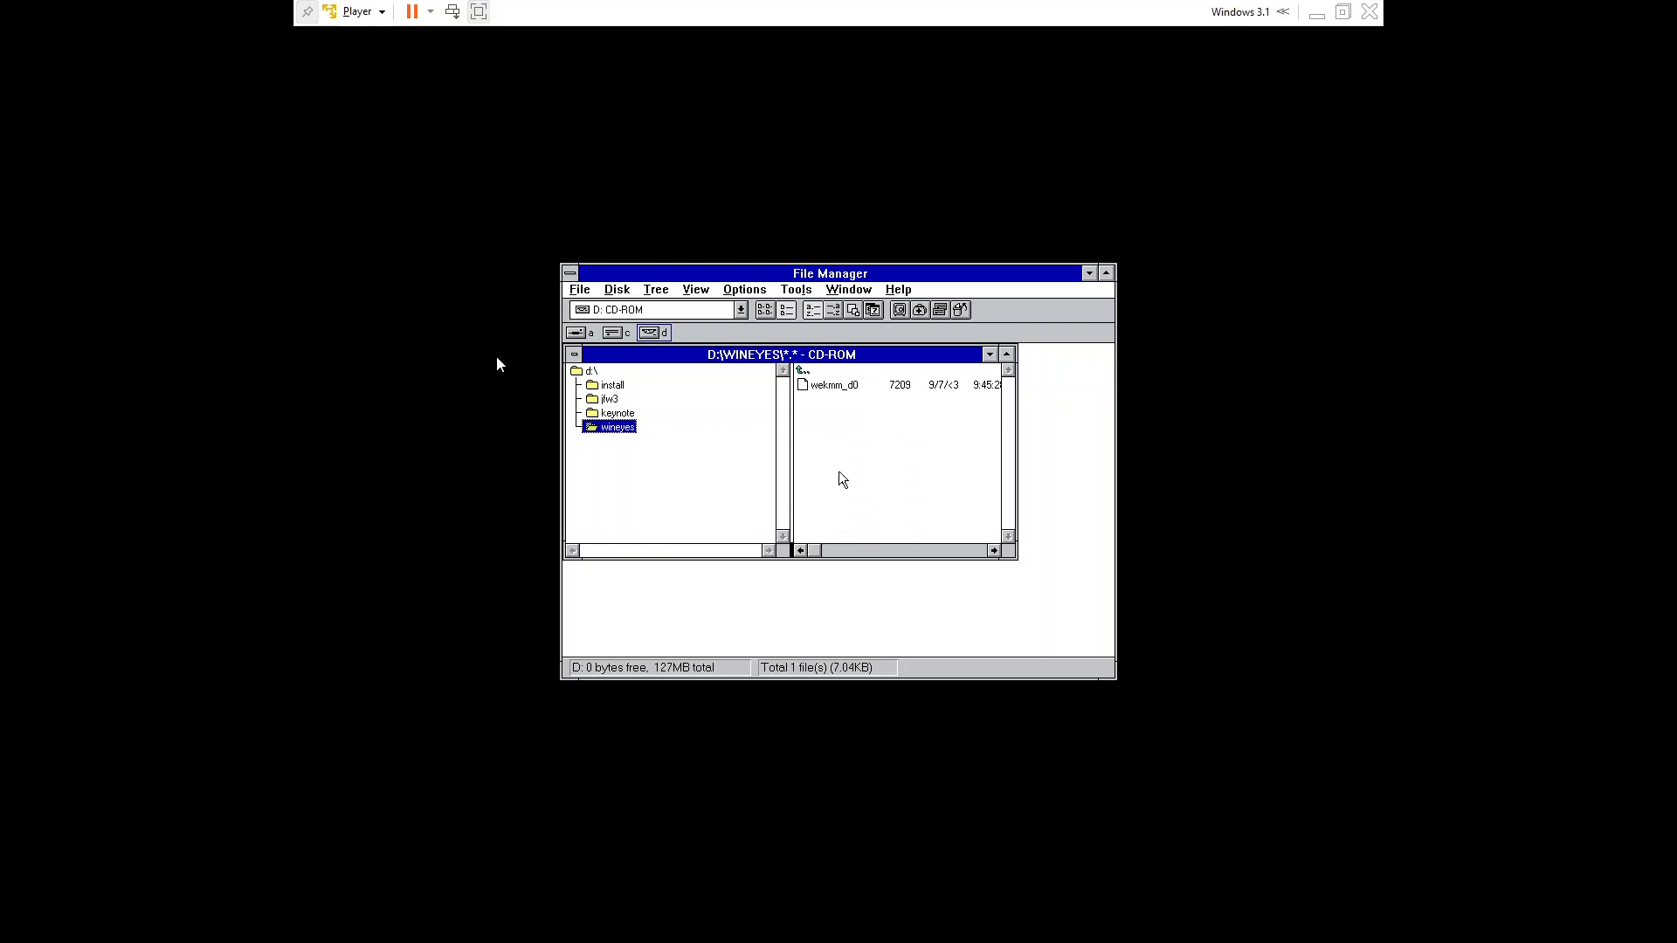
# - Examine the names of all folders and files in the root of the D: CD-ROM drive
pyautogui.press('Up')
pyautogui.press('Home')
pyautogui.press('Tab')
pyautogui.press('Down')
pyautogui.press('Down')
pyautogui.press('Down')
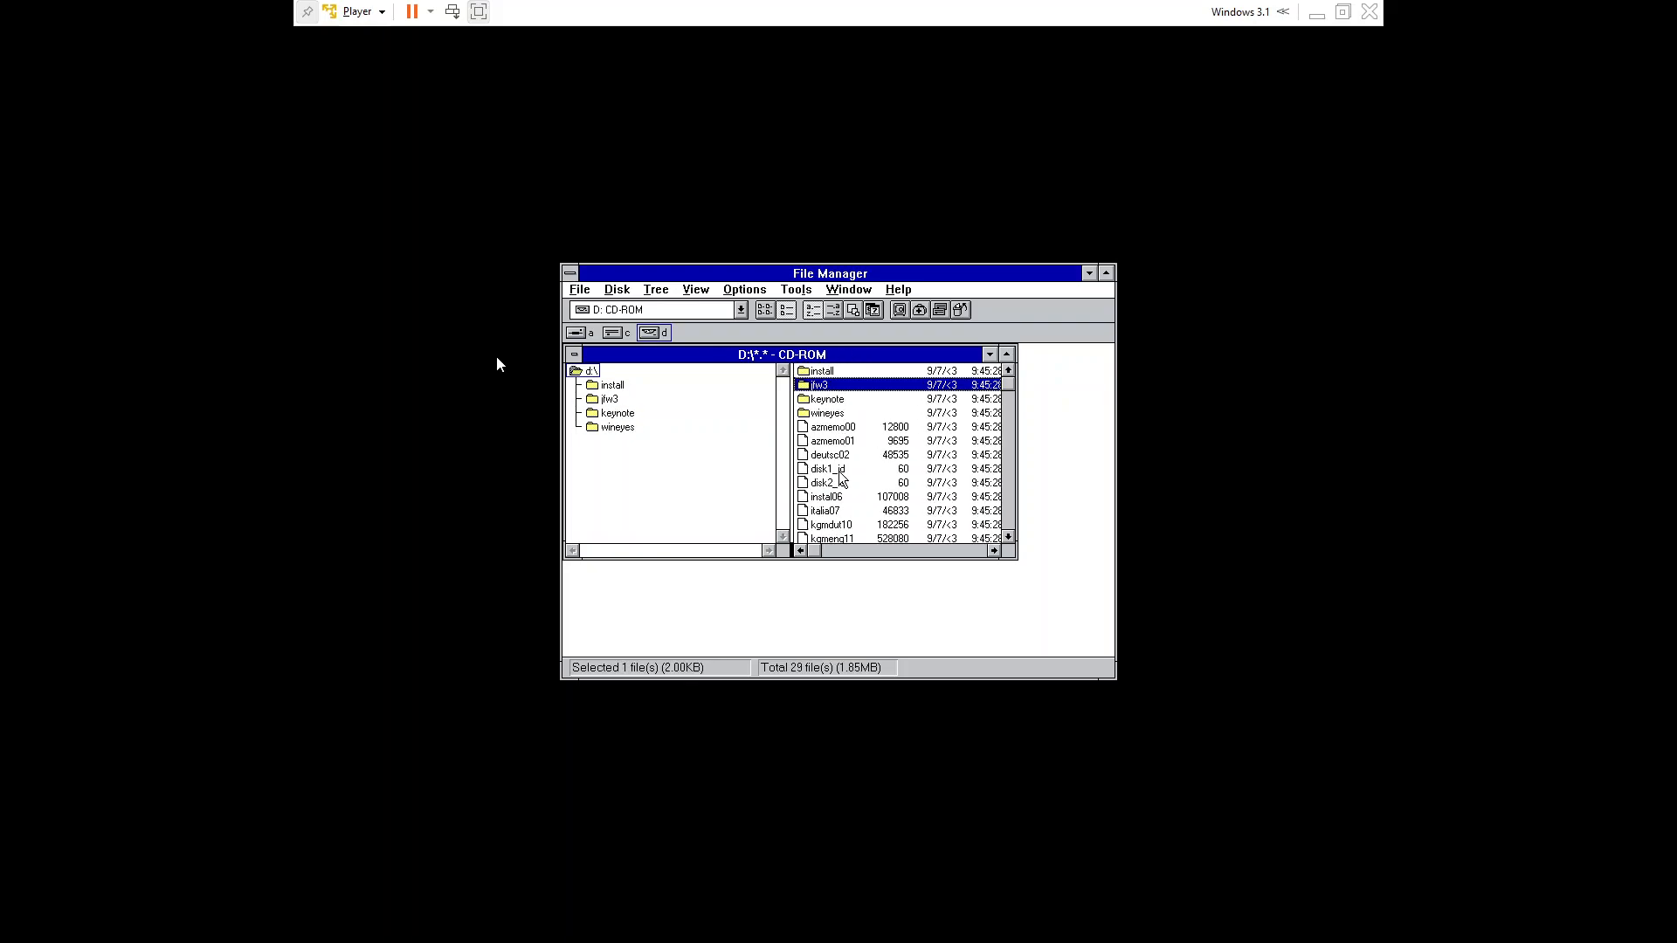
pyautogui.press('Down')
pyautogui.press('Down')
pyautogui.press('Down')
pyautogui.press('Down')
pyautogui.press('Down')
pyautogui.press('Down')
pyautogui.press('Down')
pyautogui.press('Down')
pyautogui.press('Down')
pyautogui.press('Down')
pyautogui.press('Down')
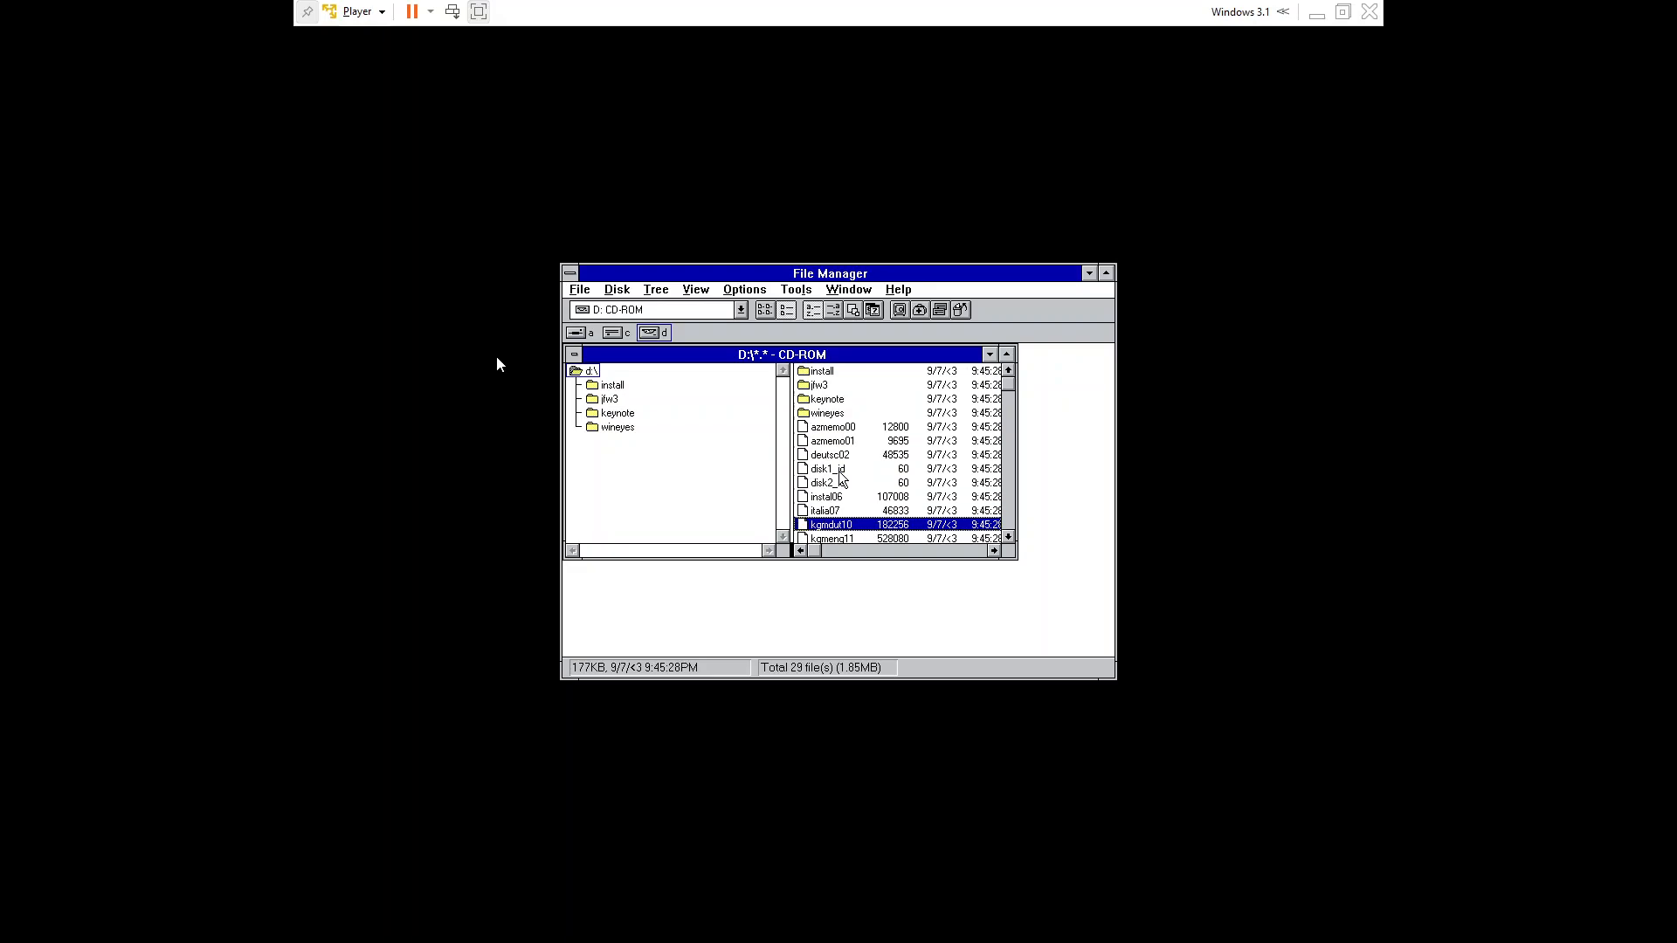
pyautogui.press('Down')
pyautogui.press('Down')
pyautogui.press('Down')
pyautogui.press('Down')
pyautogui.press('Down')
pyautogui.press('Down')
pyautogui.press('Down')
pyautogui.press('Down')
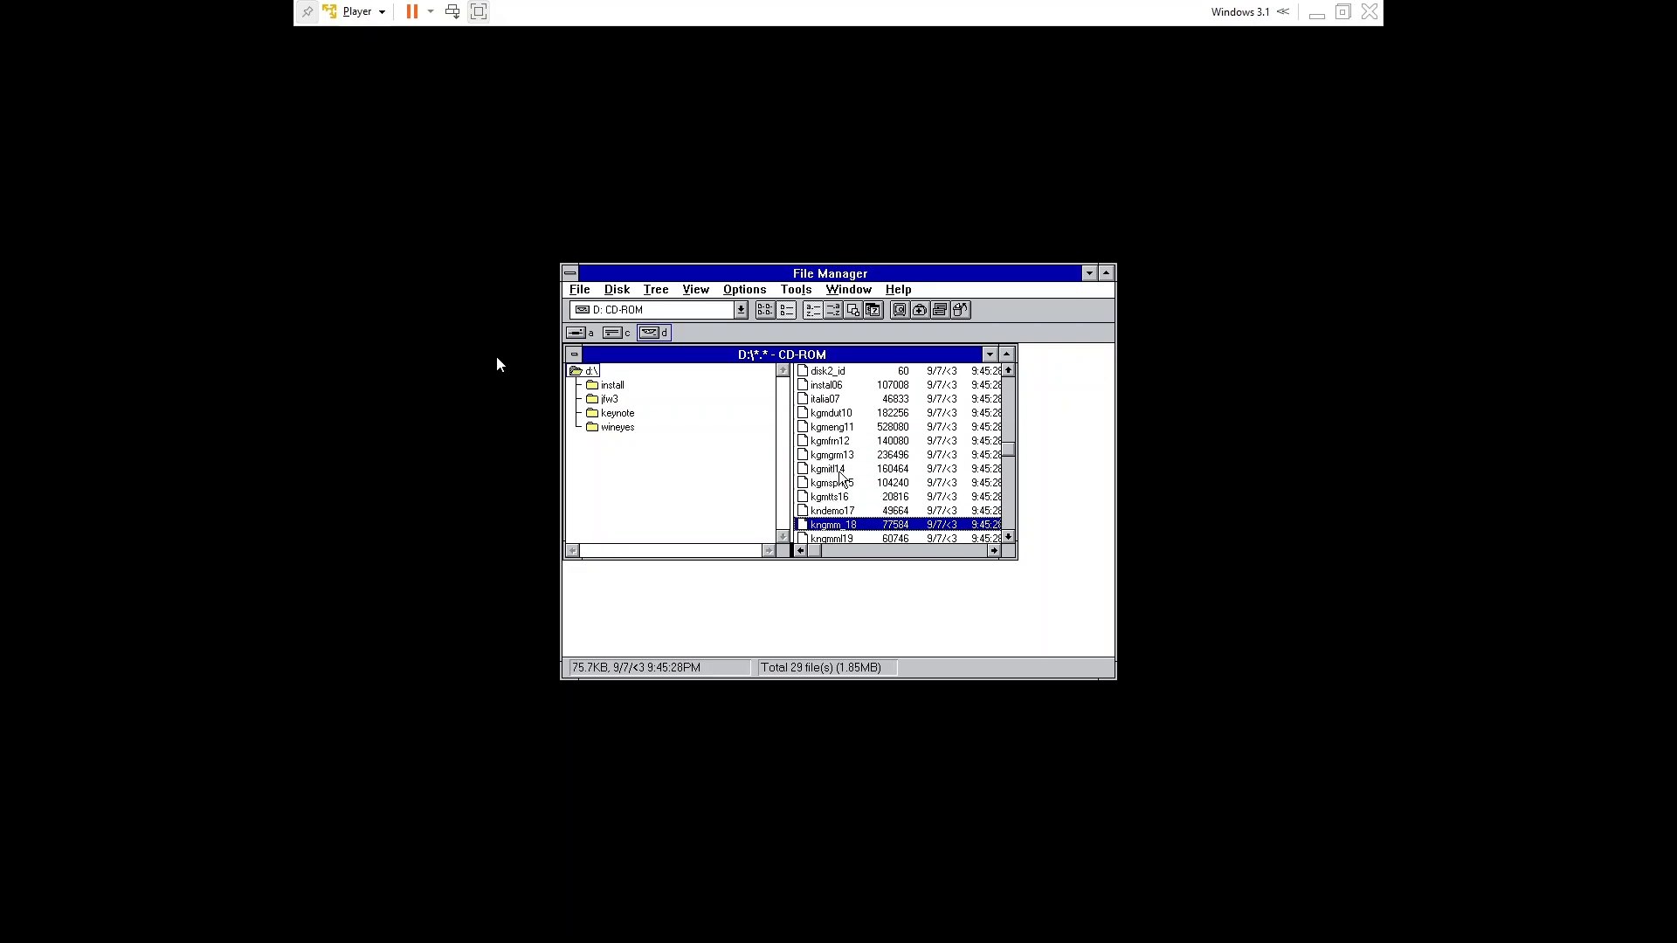
pyautogui.press('Down')
pyautogui.press('Down')
pyautogui.press('Down')
pyautogui.press('Down')
pyautogui.press('Down')
pyautogui.press('Down')
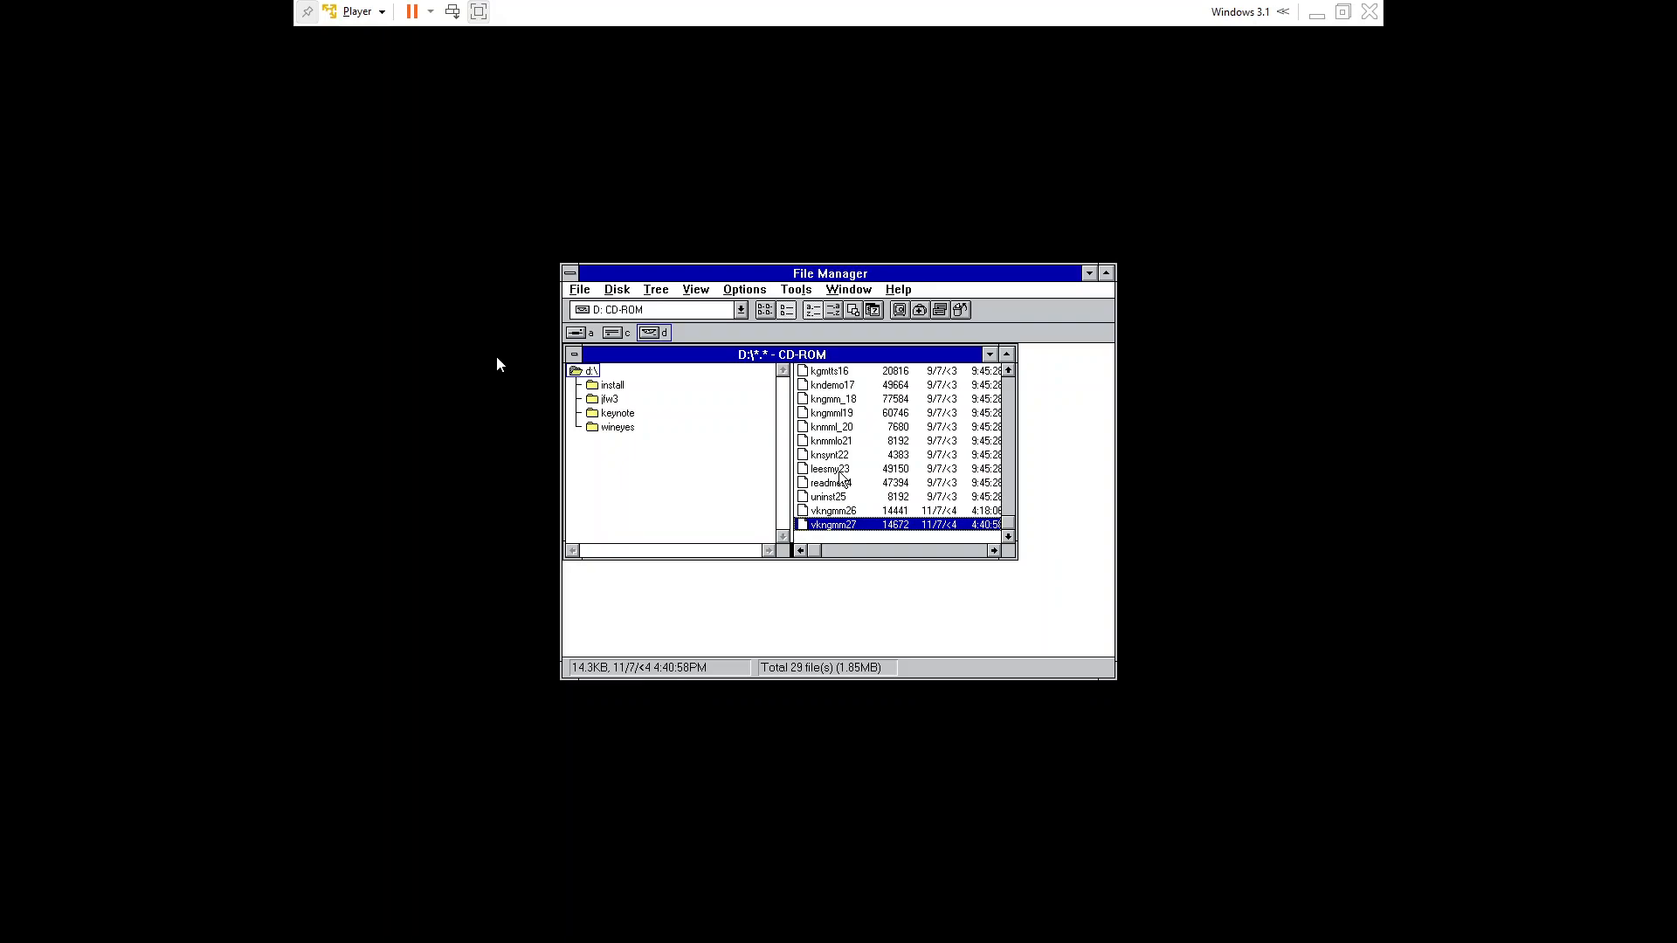
# - Close File Manager and end the Windows session, returning to the DOS prompt
pyautogui.hotkey('alt', 'F4')
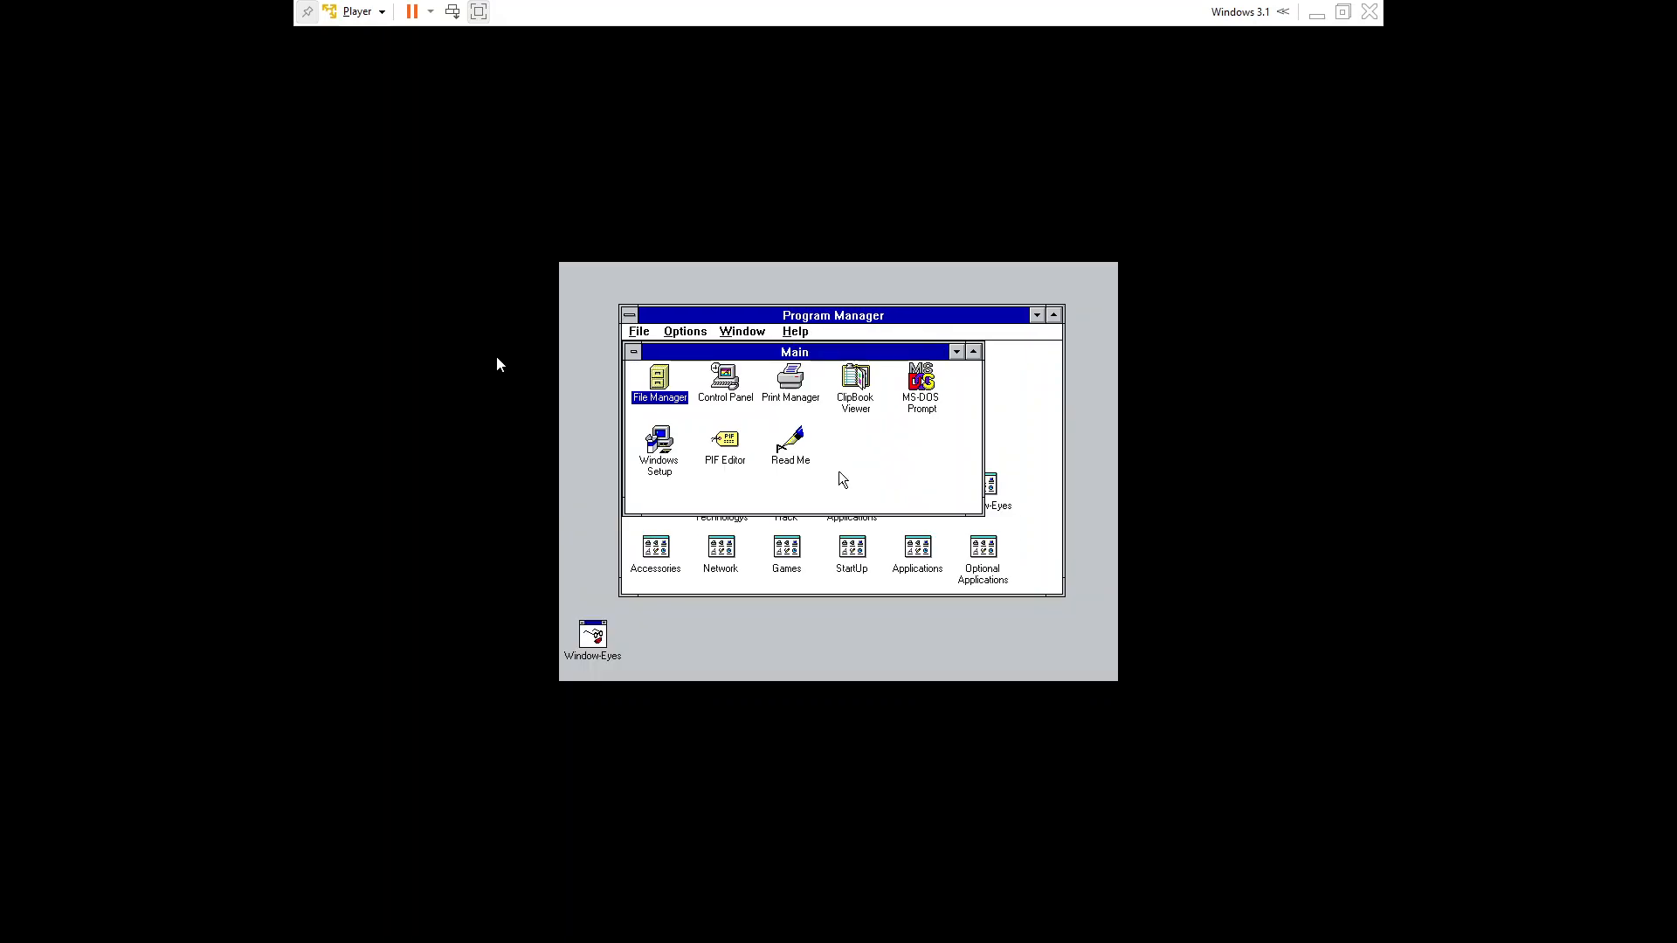
pyautogui.hotkey('alt', 'F4')
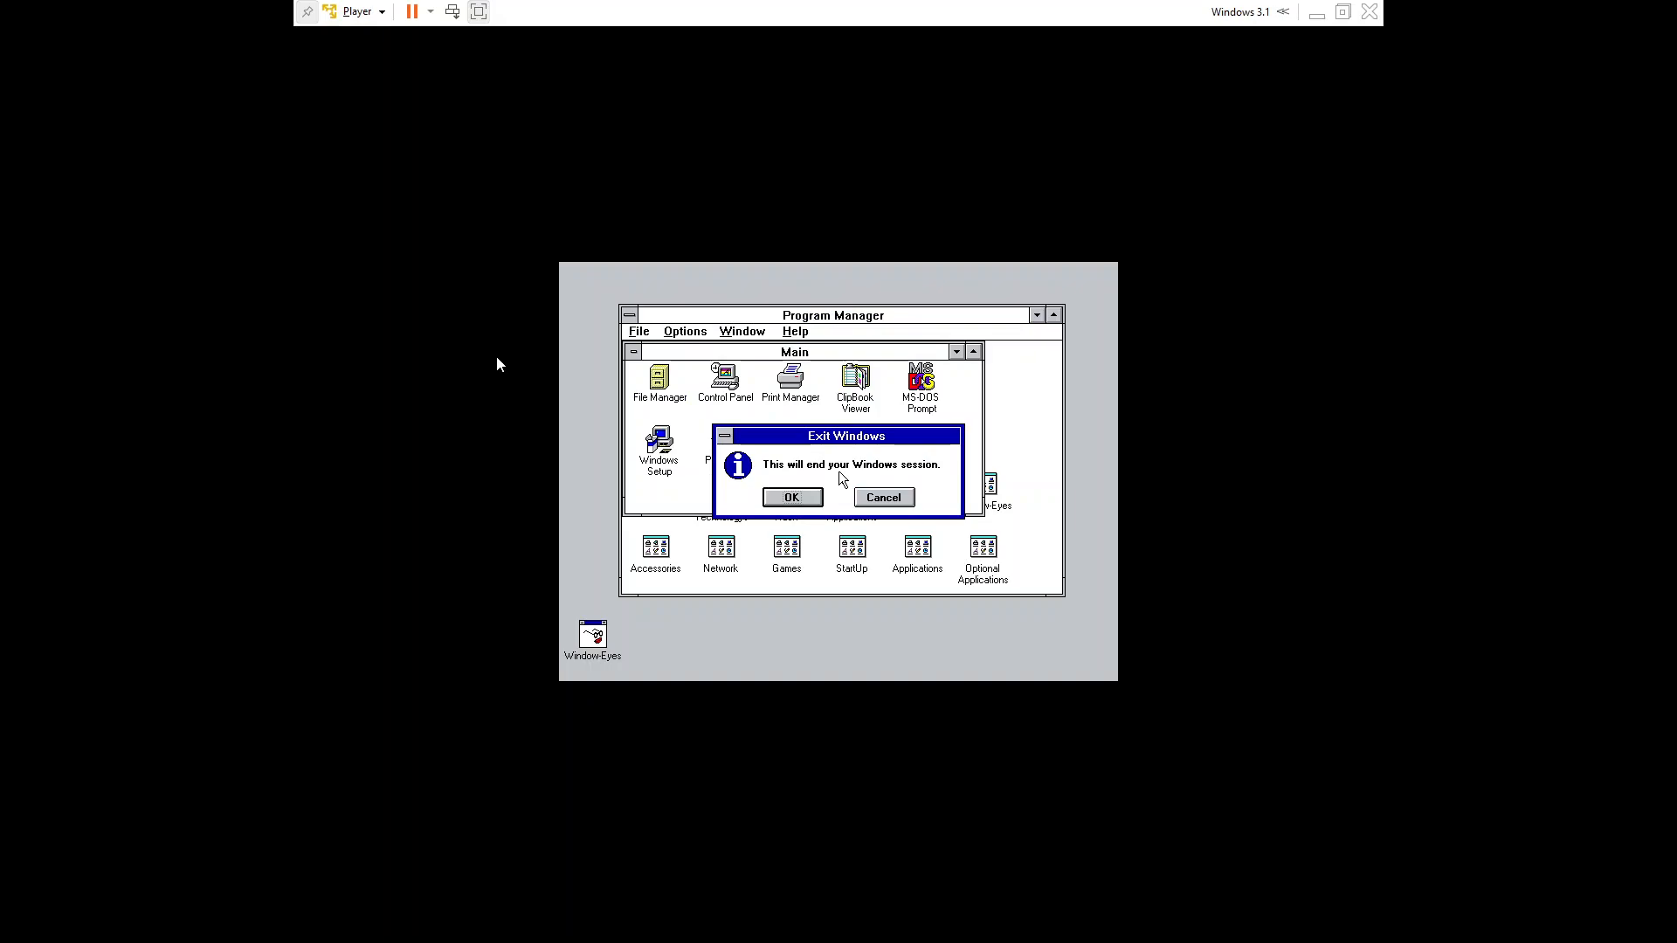
pyautogui.press('Return')
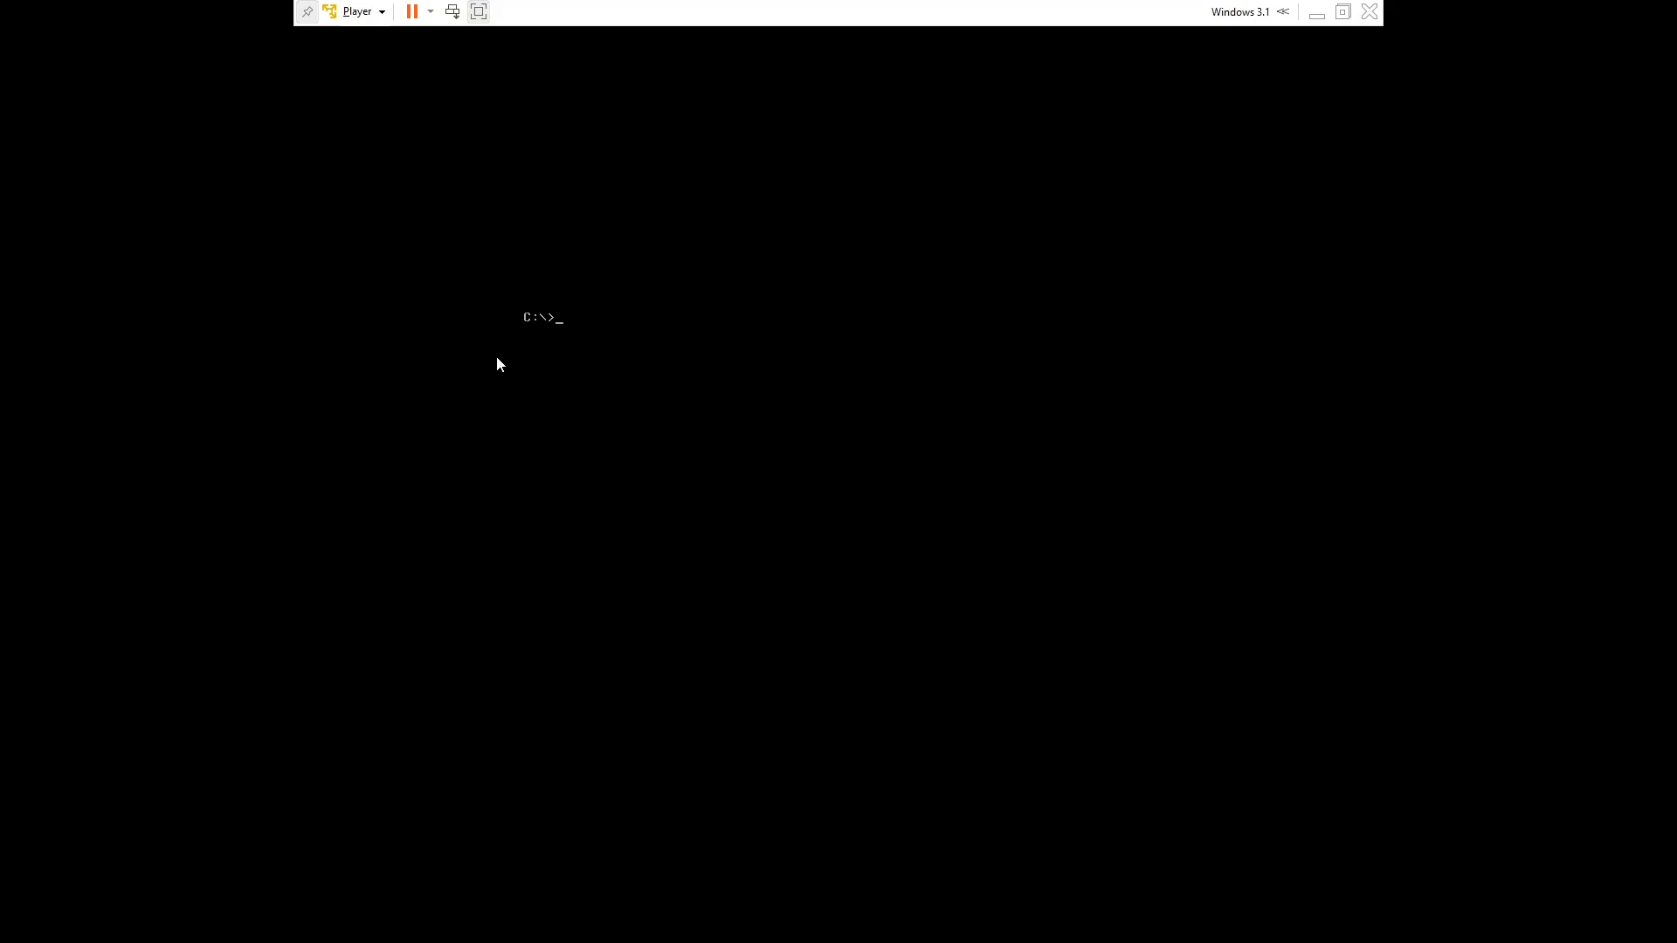
# - Power off the Windows 3.1 virtual machine and confirm the shutdown
pyautogui.press('alt')
pyautogui.press('Down')
pyautogui.press('Down')
pyautogui.press('Down')
pyautogui.press('Right')
pyautogui.press('Down')
pyautogui.press('Return')
pyautogui.press('Return')
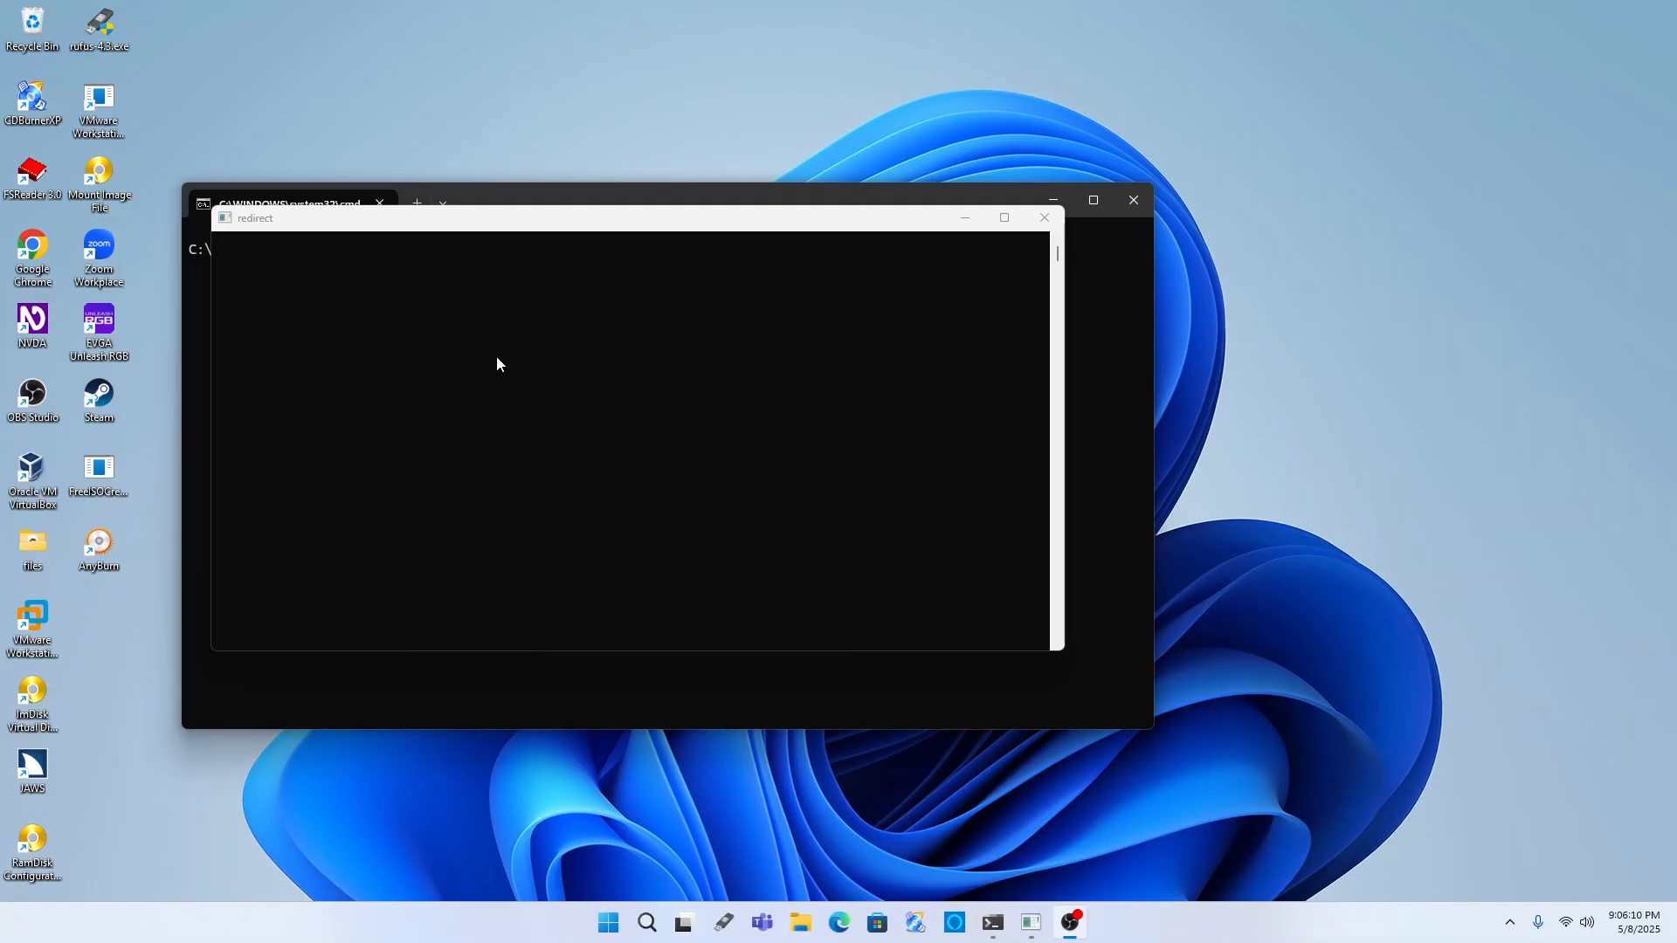
# - Search the host system's apps for v and launch VMware Workstation Pro
pyautogui.press('super')
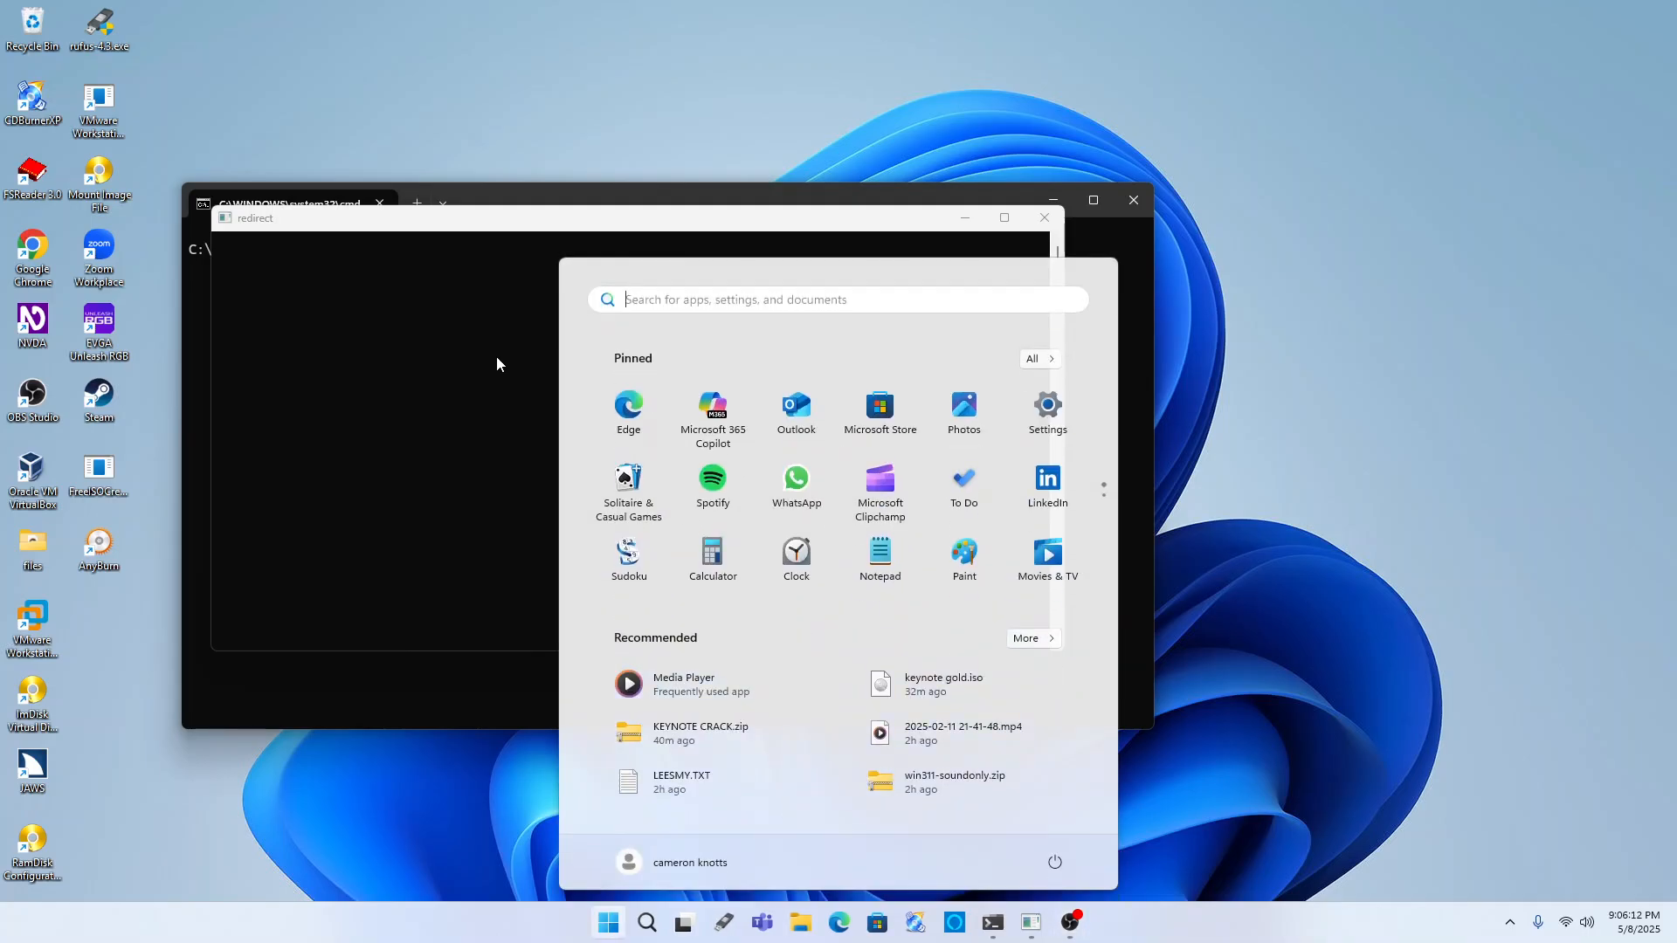
pyautogui.write('v')
pyautogui.press('Down')
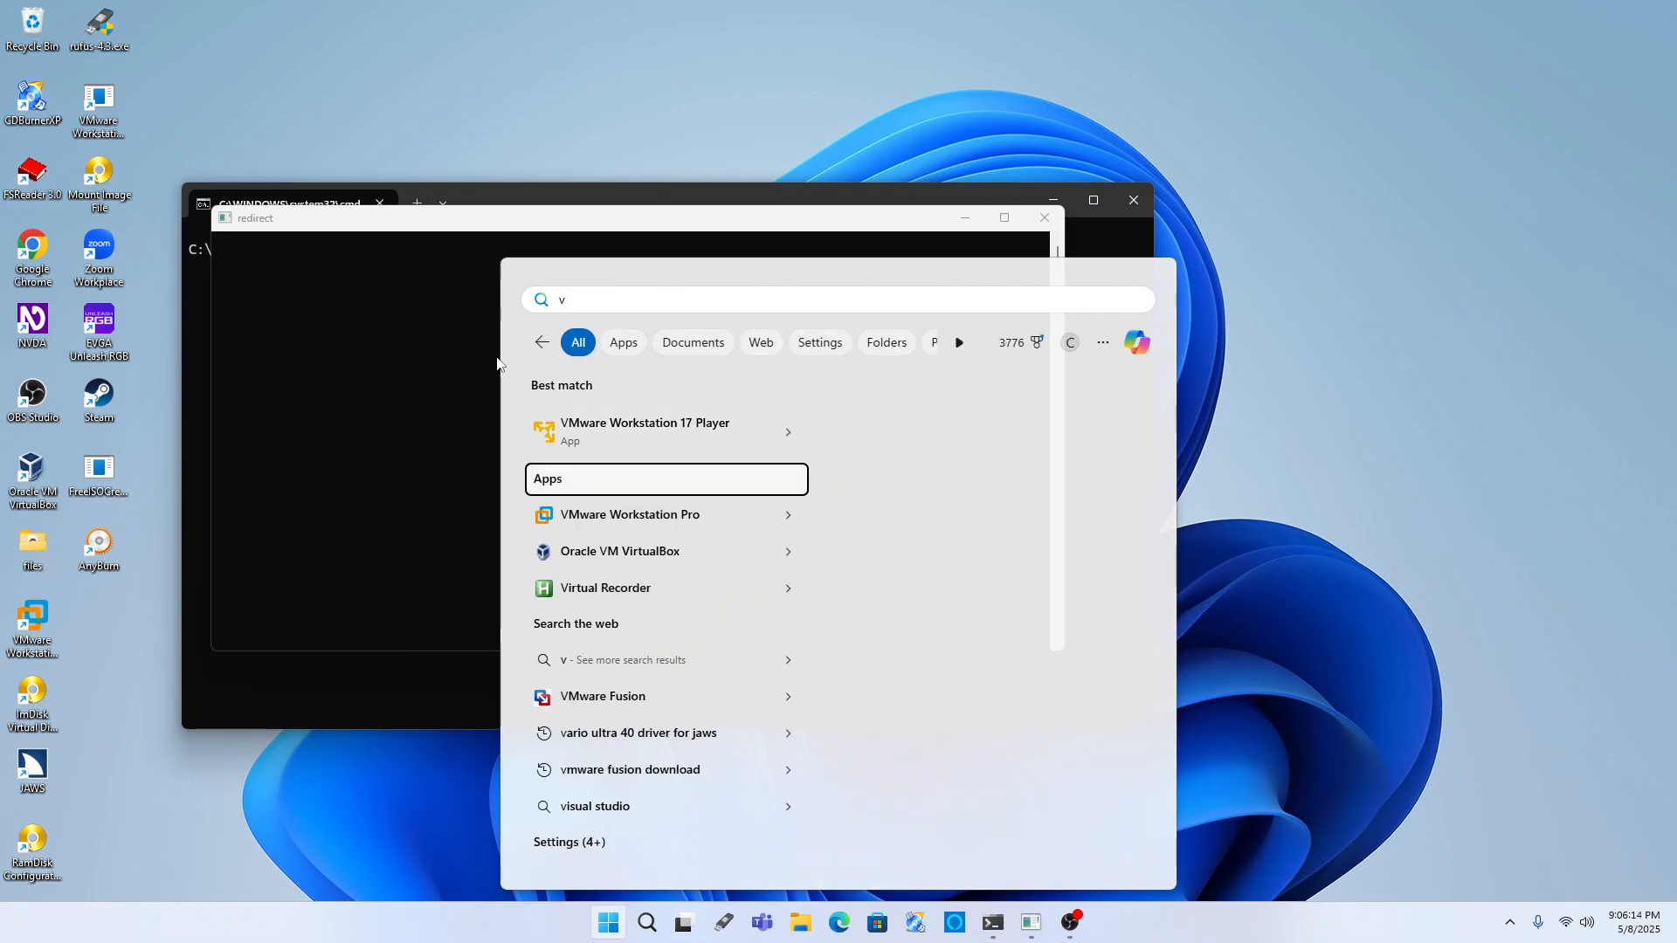
pyautogui.press('Up')
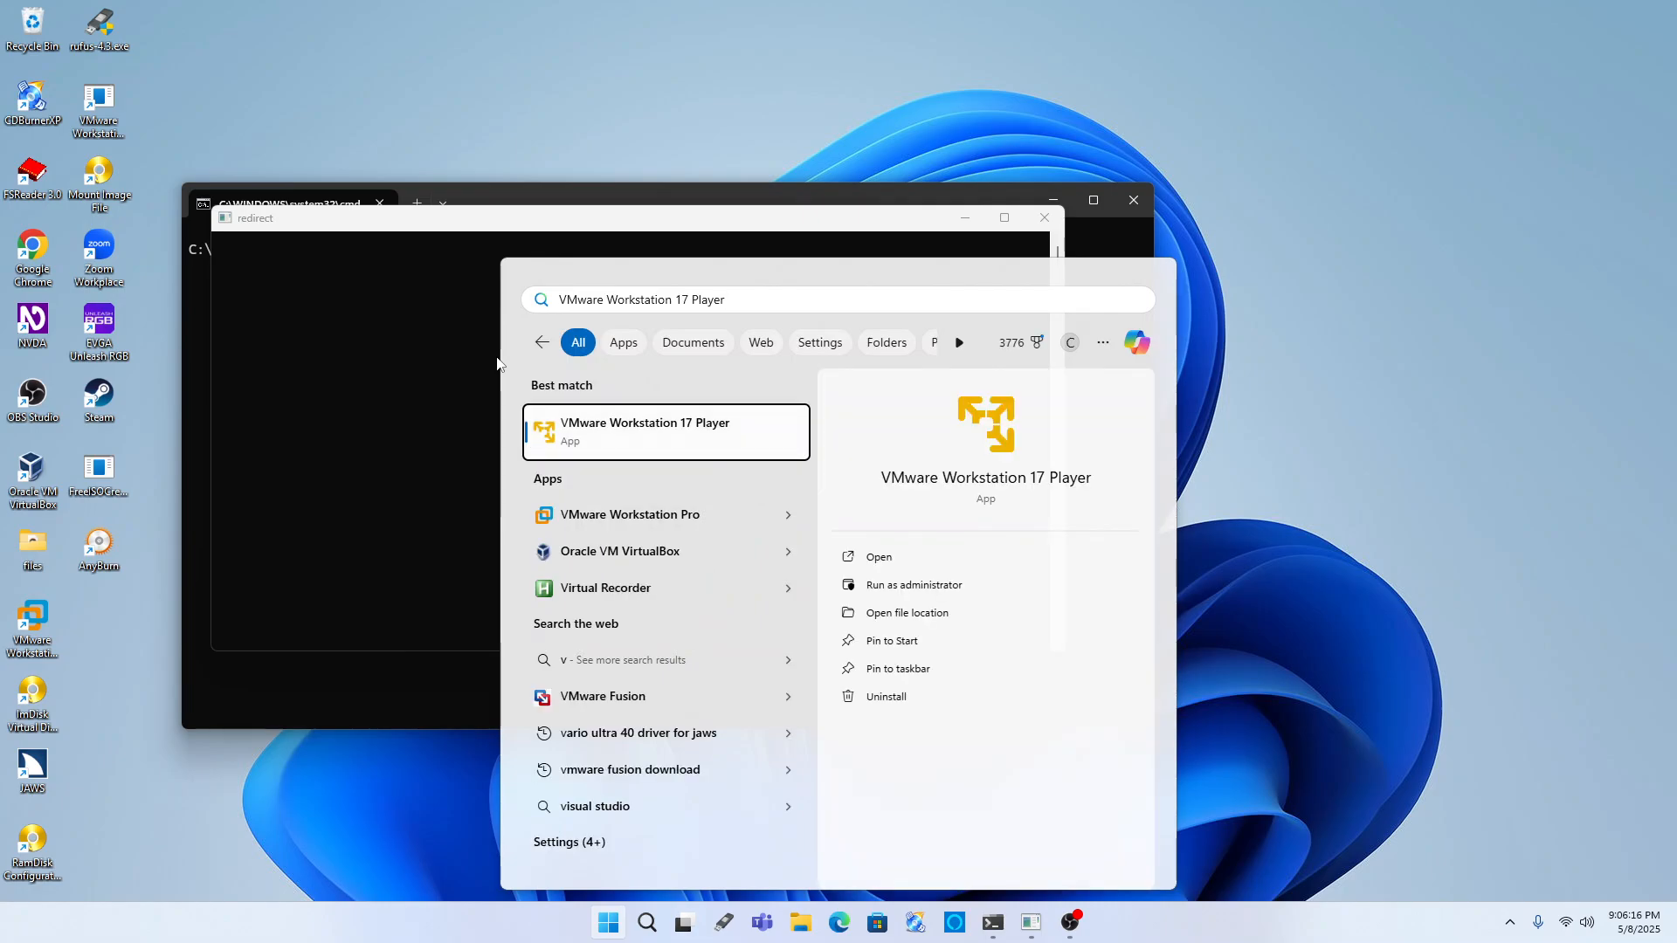
pyautogui.press('Down')
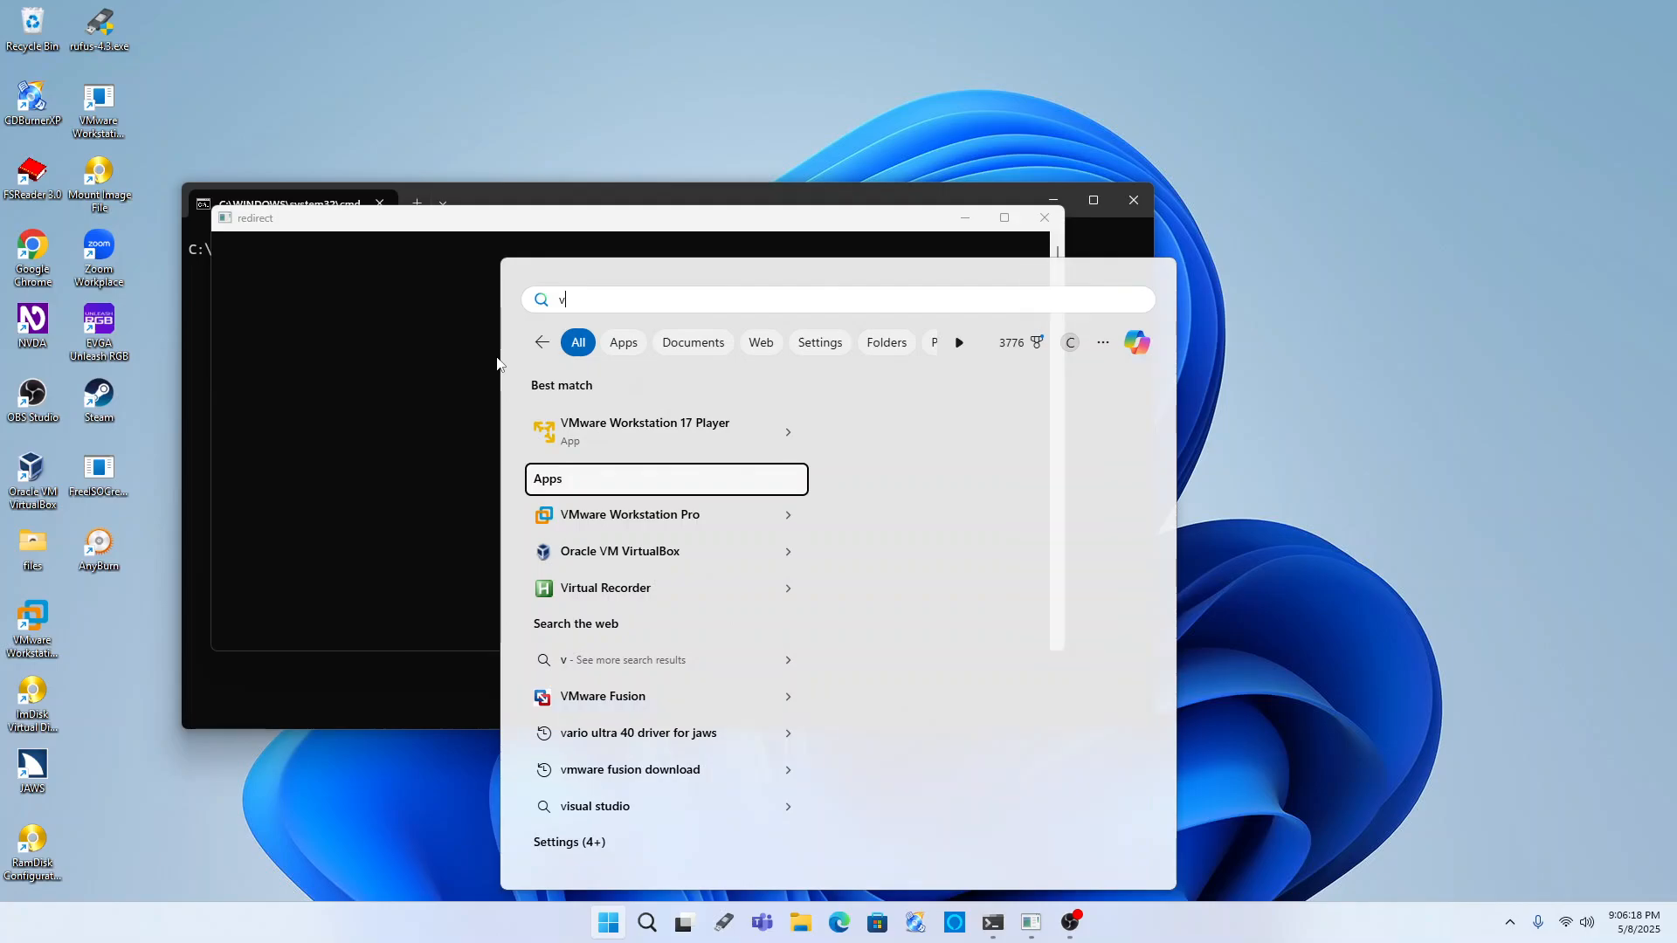
pyautogui.press('Down')
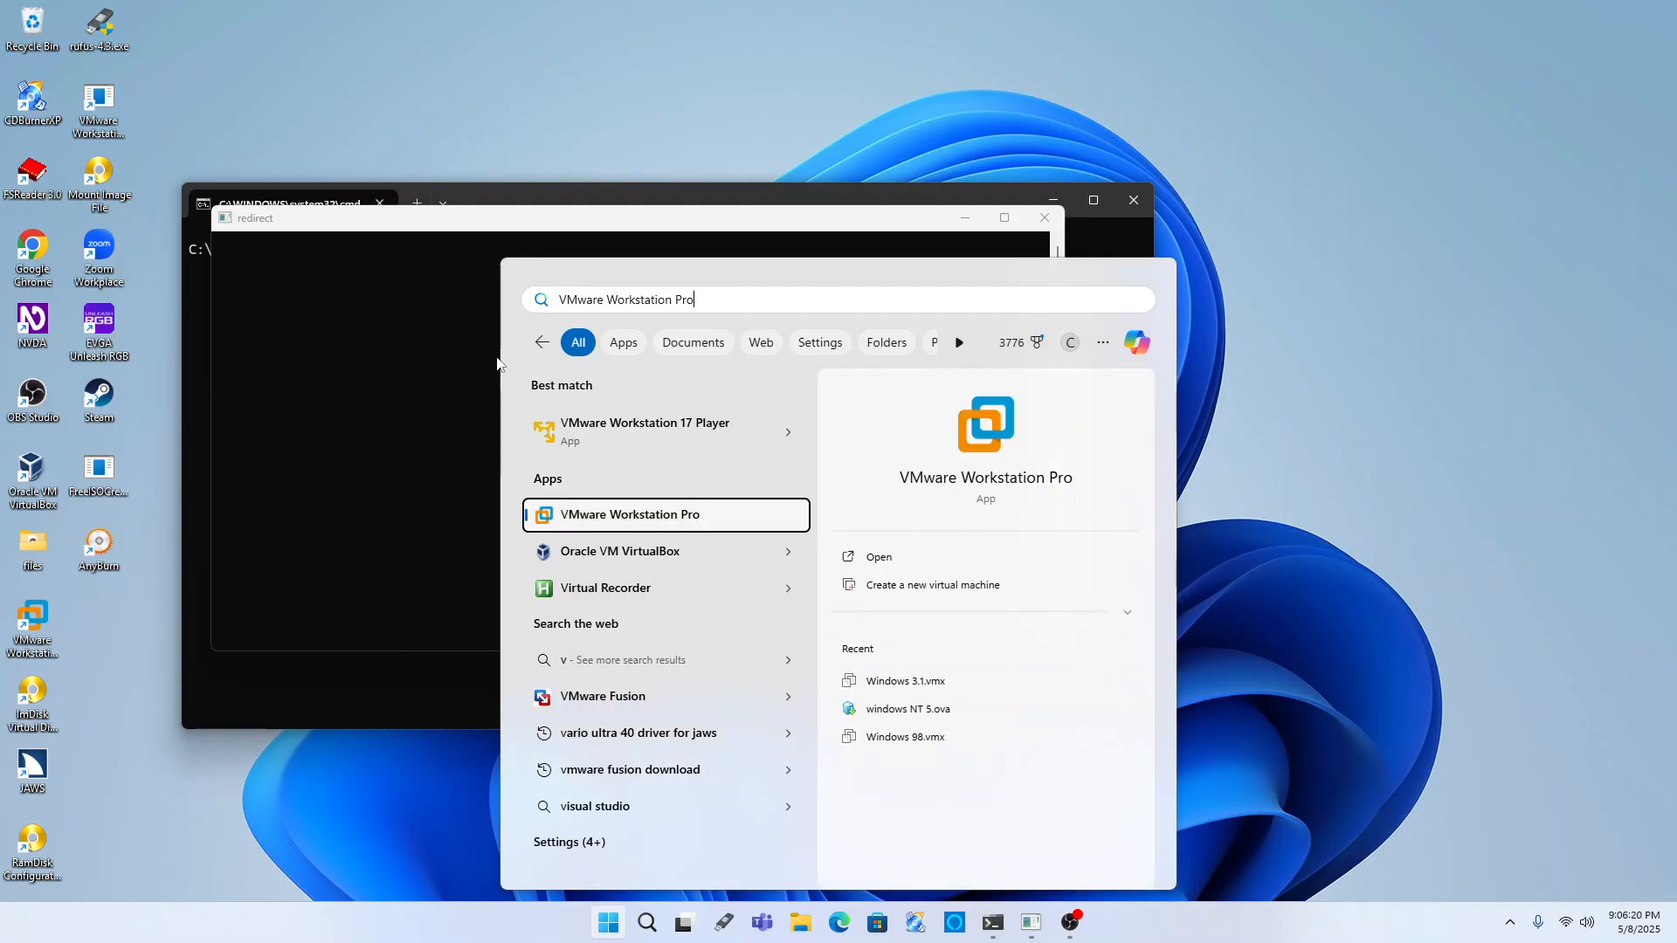
pyautogui.press('Return')
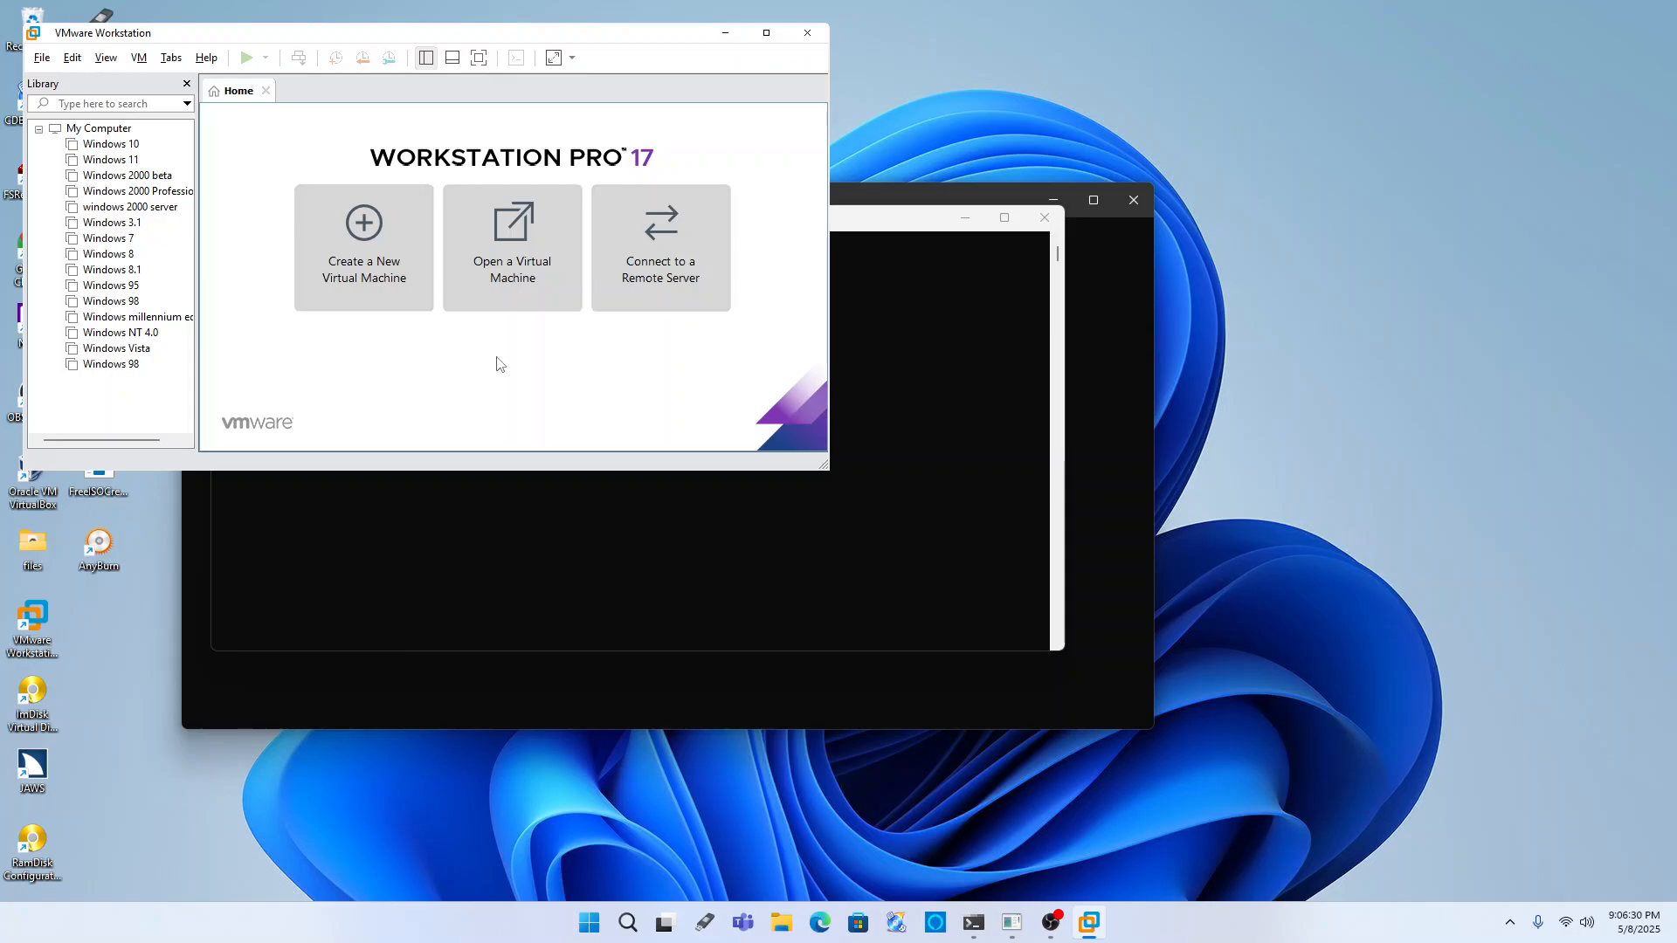
# - Open the Windows 3.1 virtual machine from the VMware Workstation library
pyautogui.press('Tab')
pyautogui.hotkey('shift', 'Tab')
pyautogui.press('Down')
pyautogui.press('Down')
pyautogui.press('Down')
pyautogui.press('Down')
pyautogui.press('Down')
pyautogui.press('Down')
pyautogui.press('space')
pyautogui.press('Return')
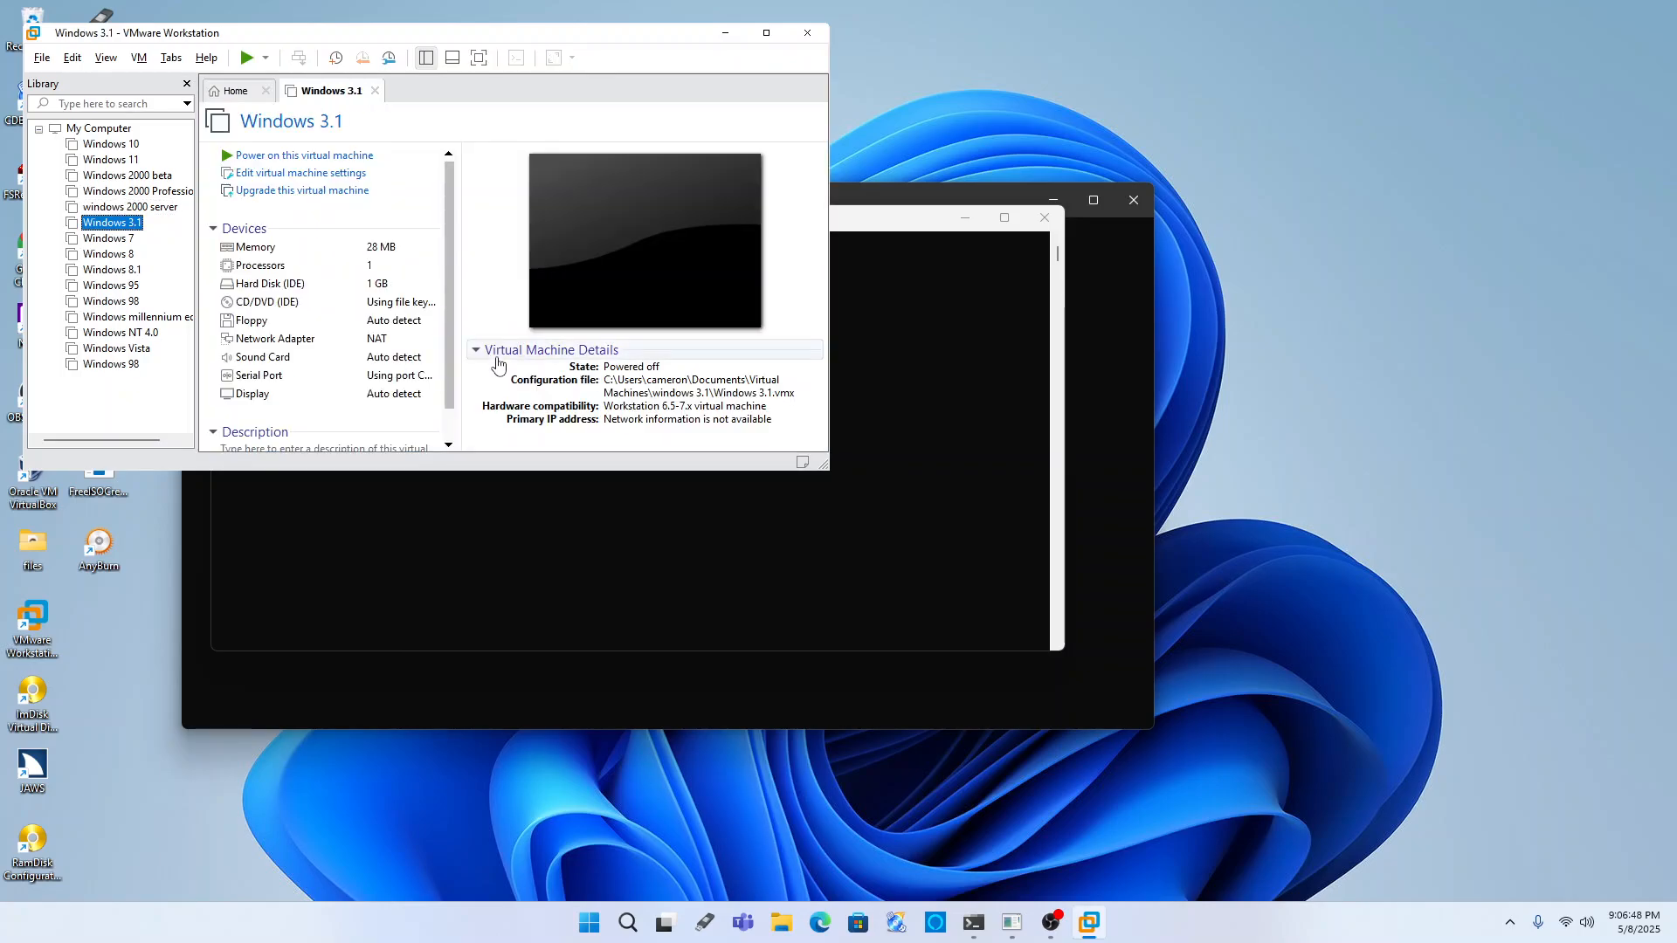
# - Open the Windows 3.1 virtual machine settings and check the CD/DVD (IDE) connection and its keynote gold.iso image
pyautogui.press('Tab')
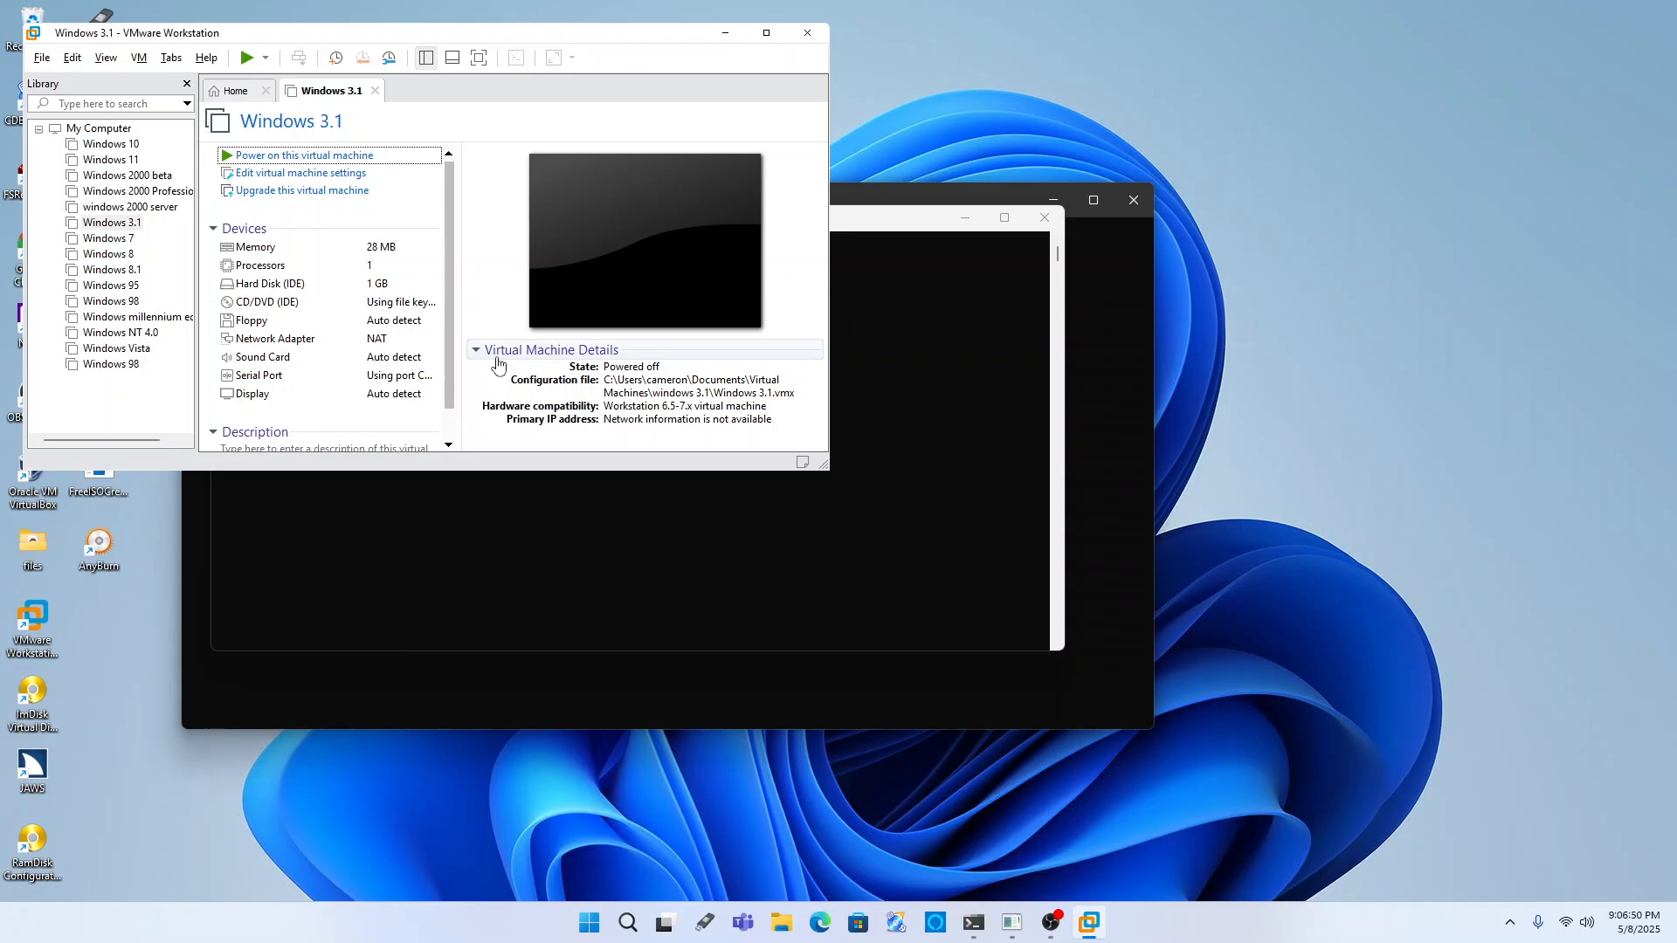
pyautogui.hotkey('shift', 'Tab')
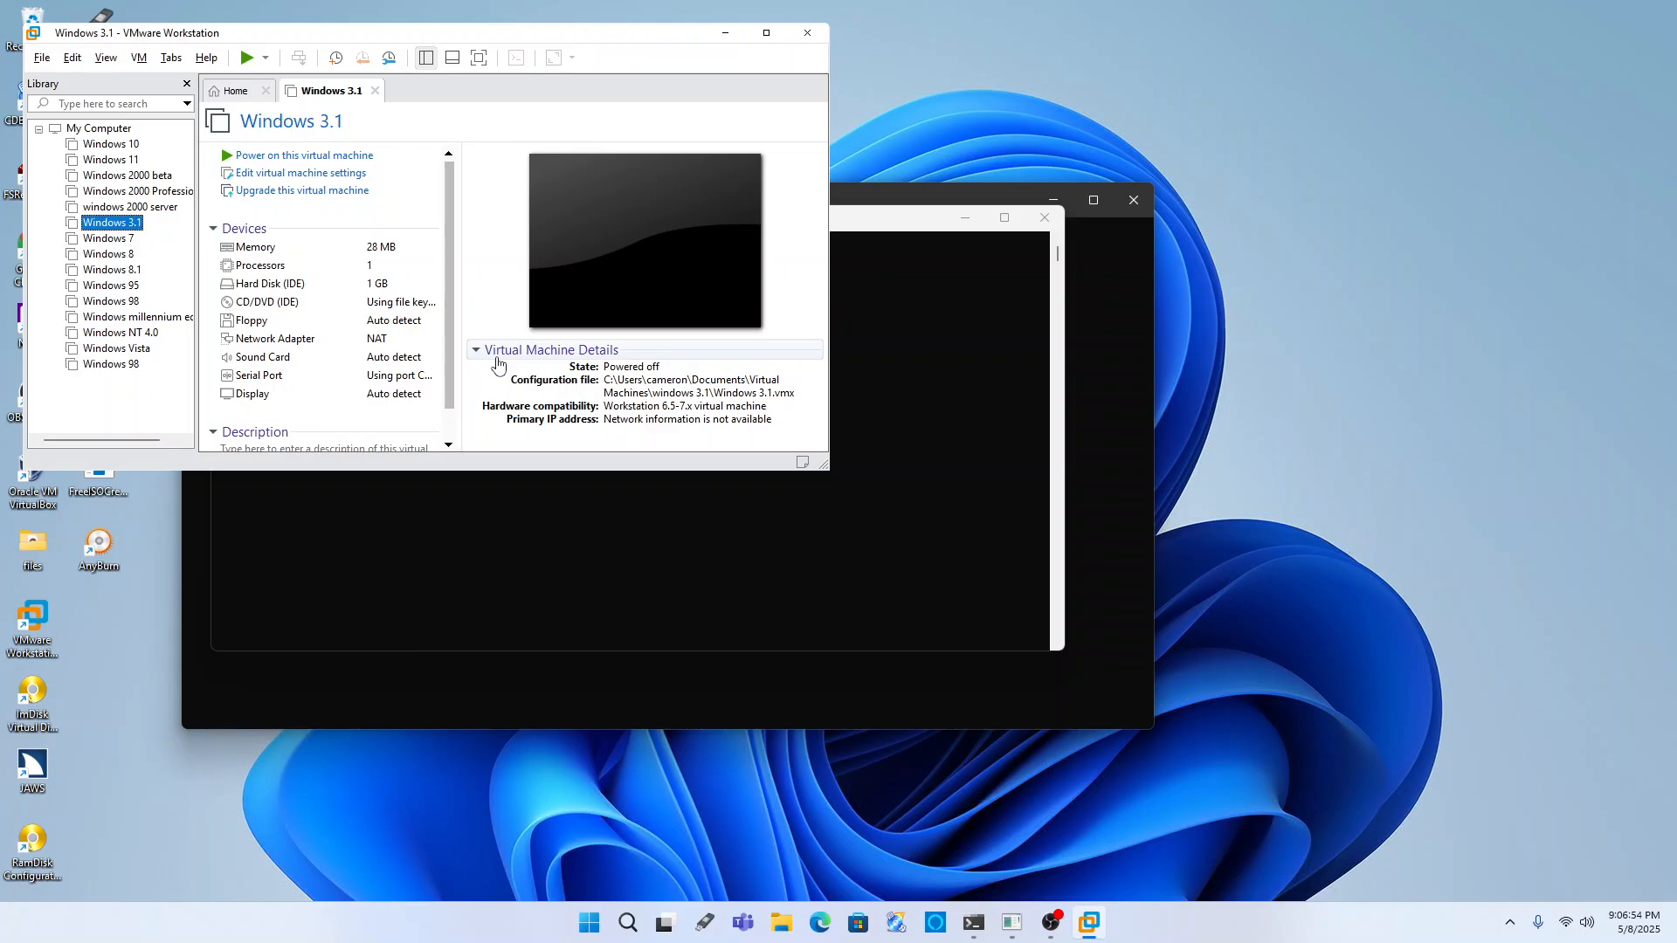
pyautogui.press('Tab')
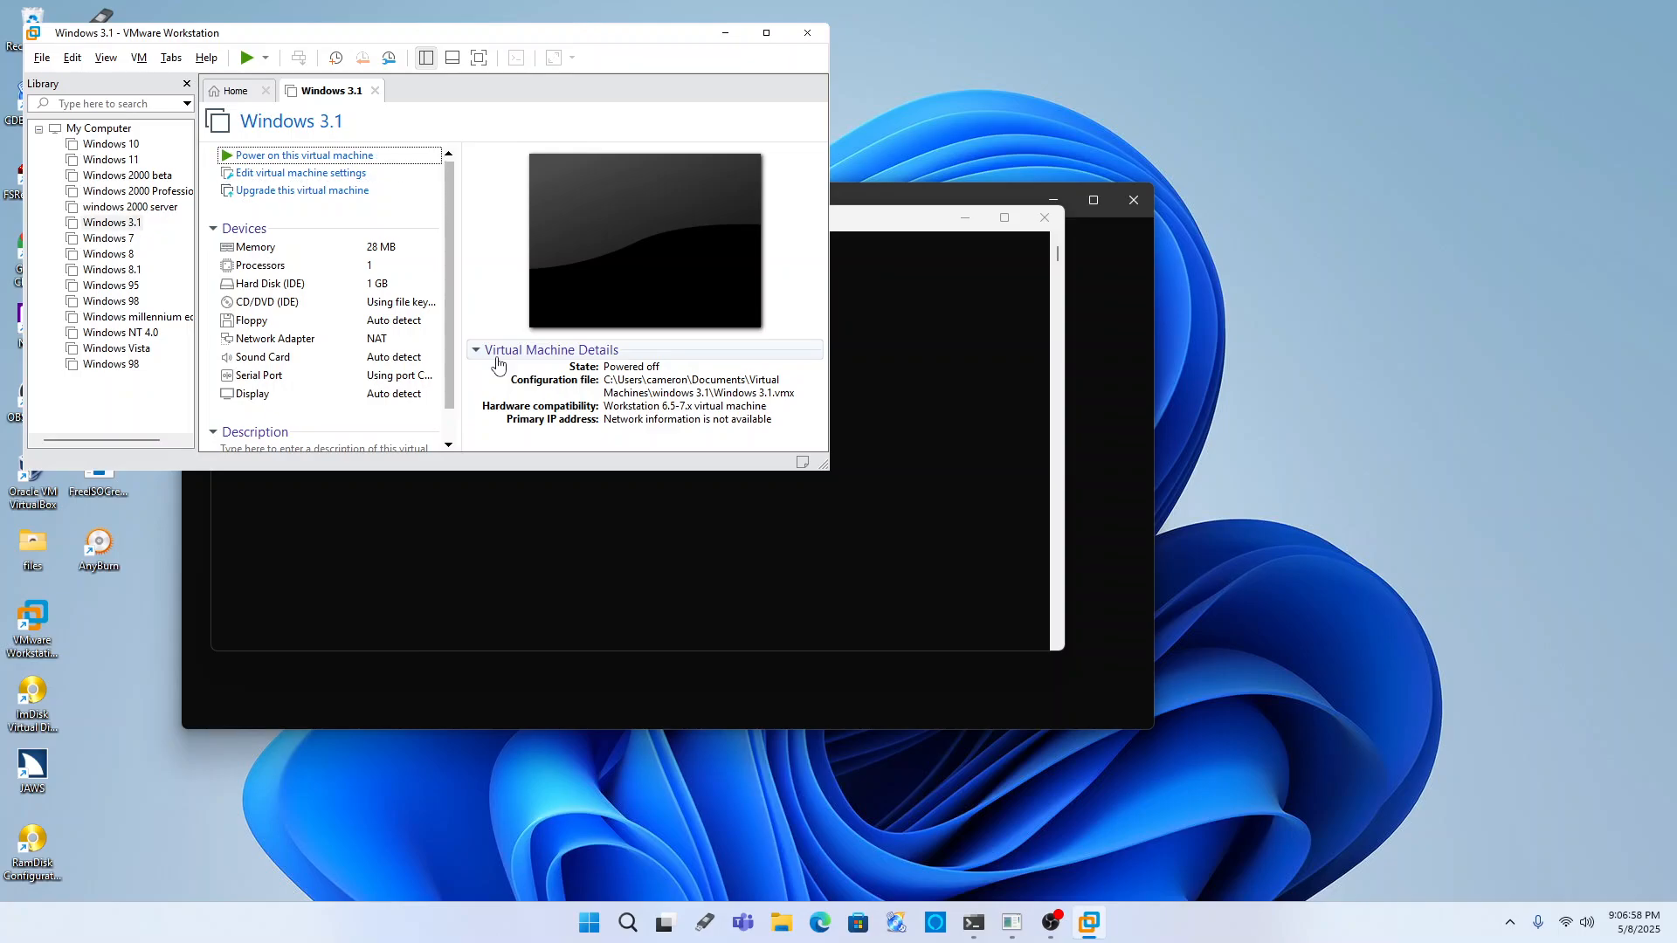
pyautogui.press('Down')
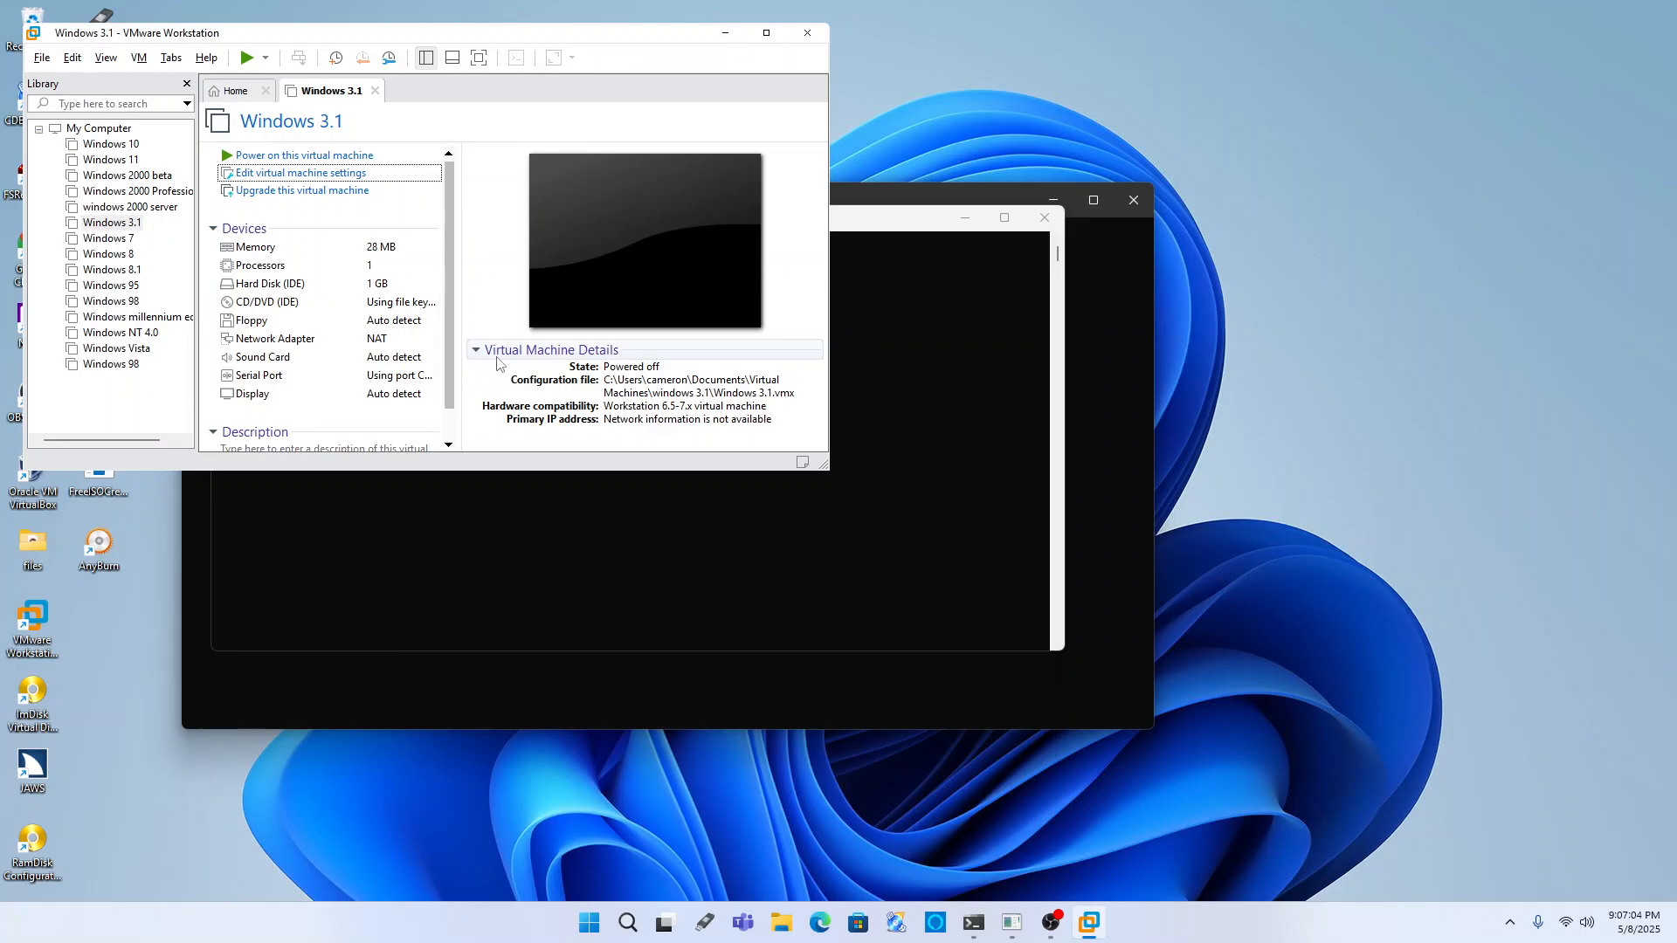
pyautogui.press('Return')
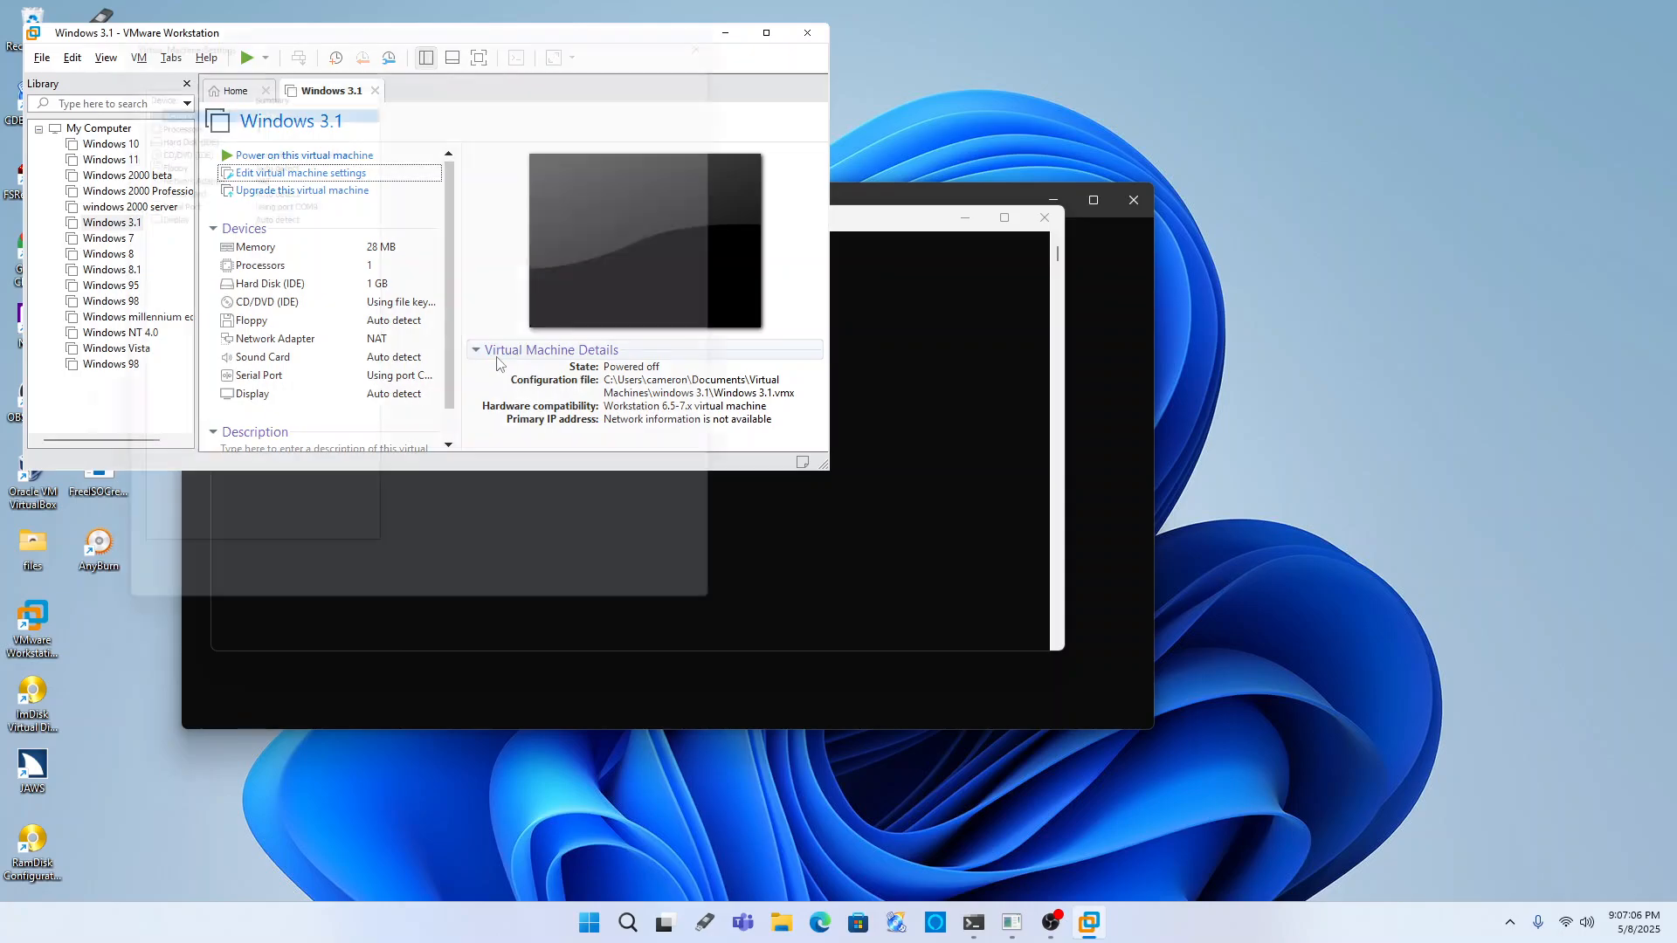
pyautogui.press('Down')
pyautogui.press('Down')
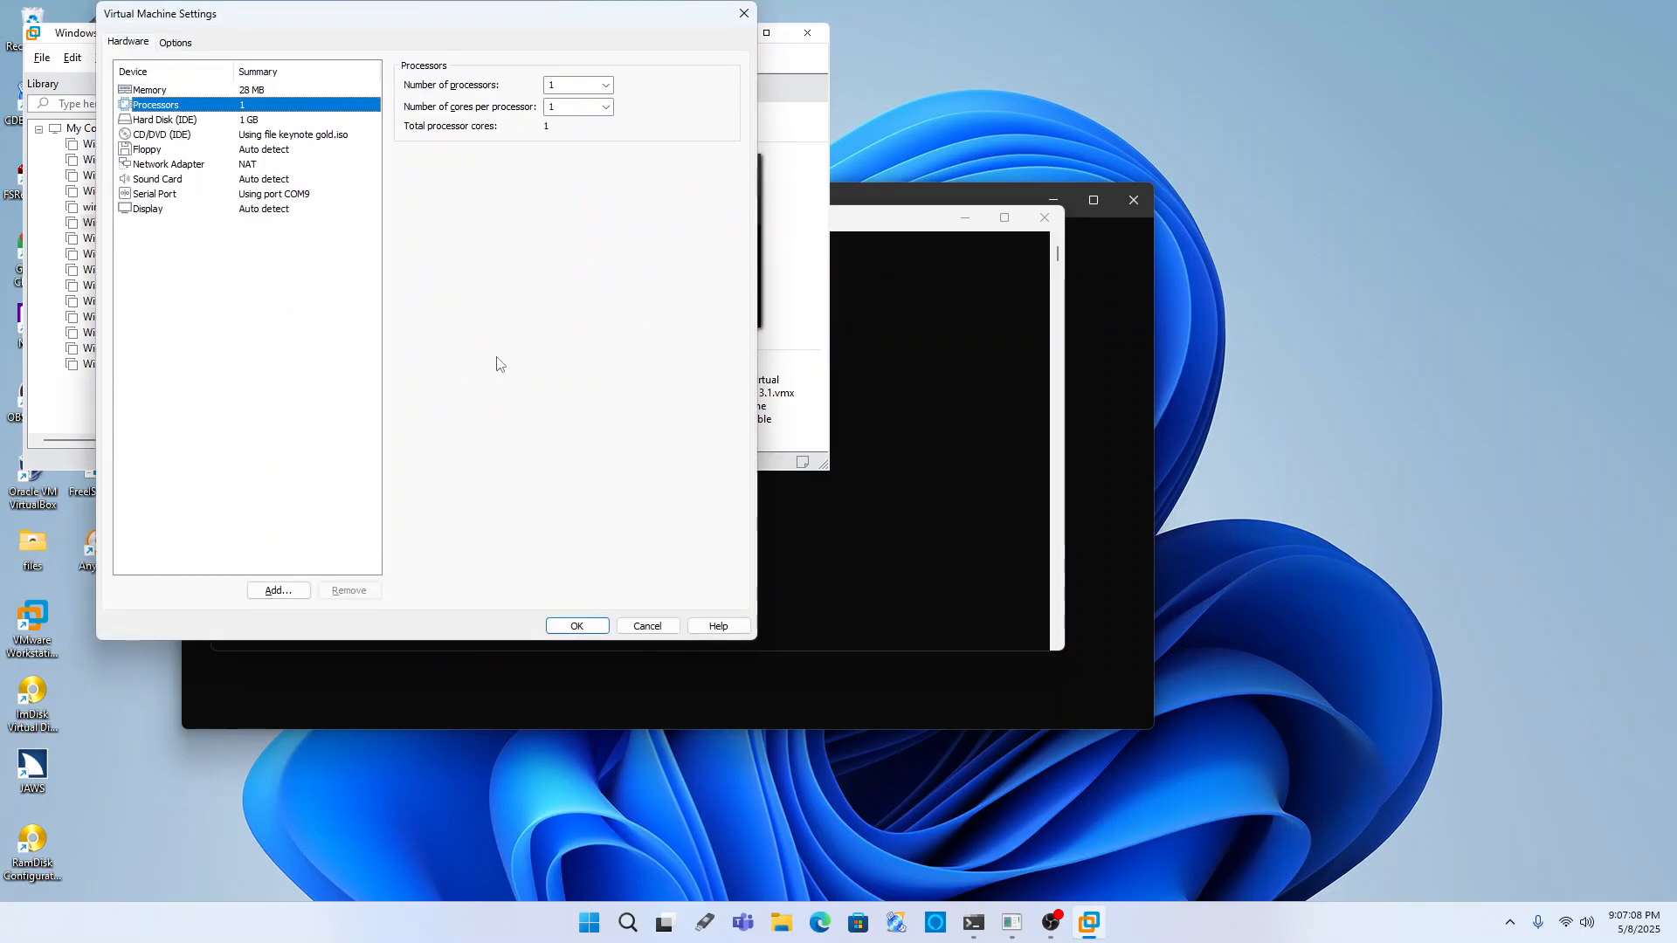
pyautogui.press('Down')
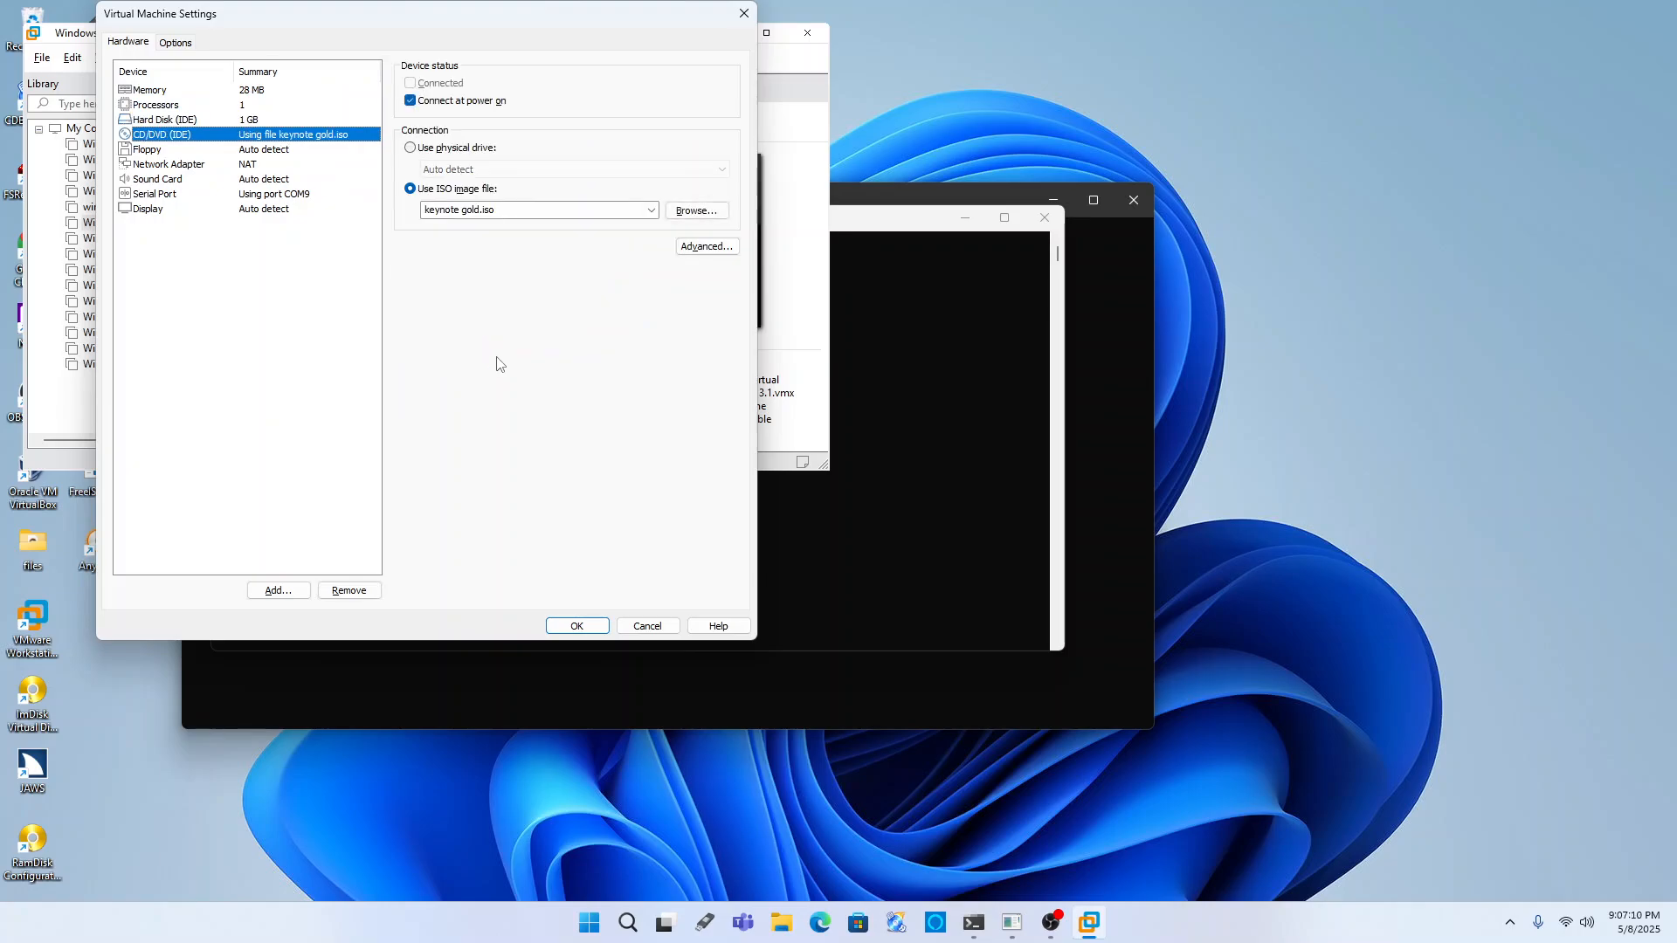
pyautogui.press('Tab')
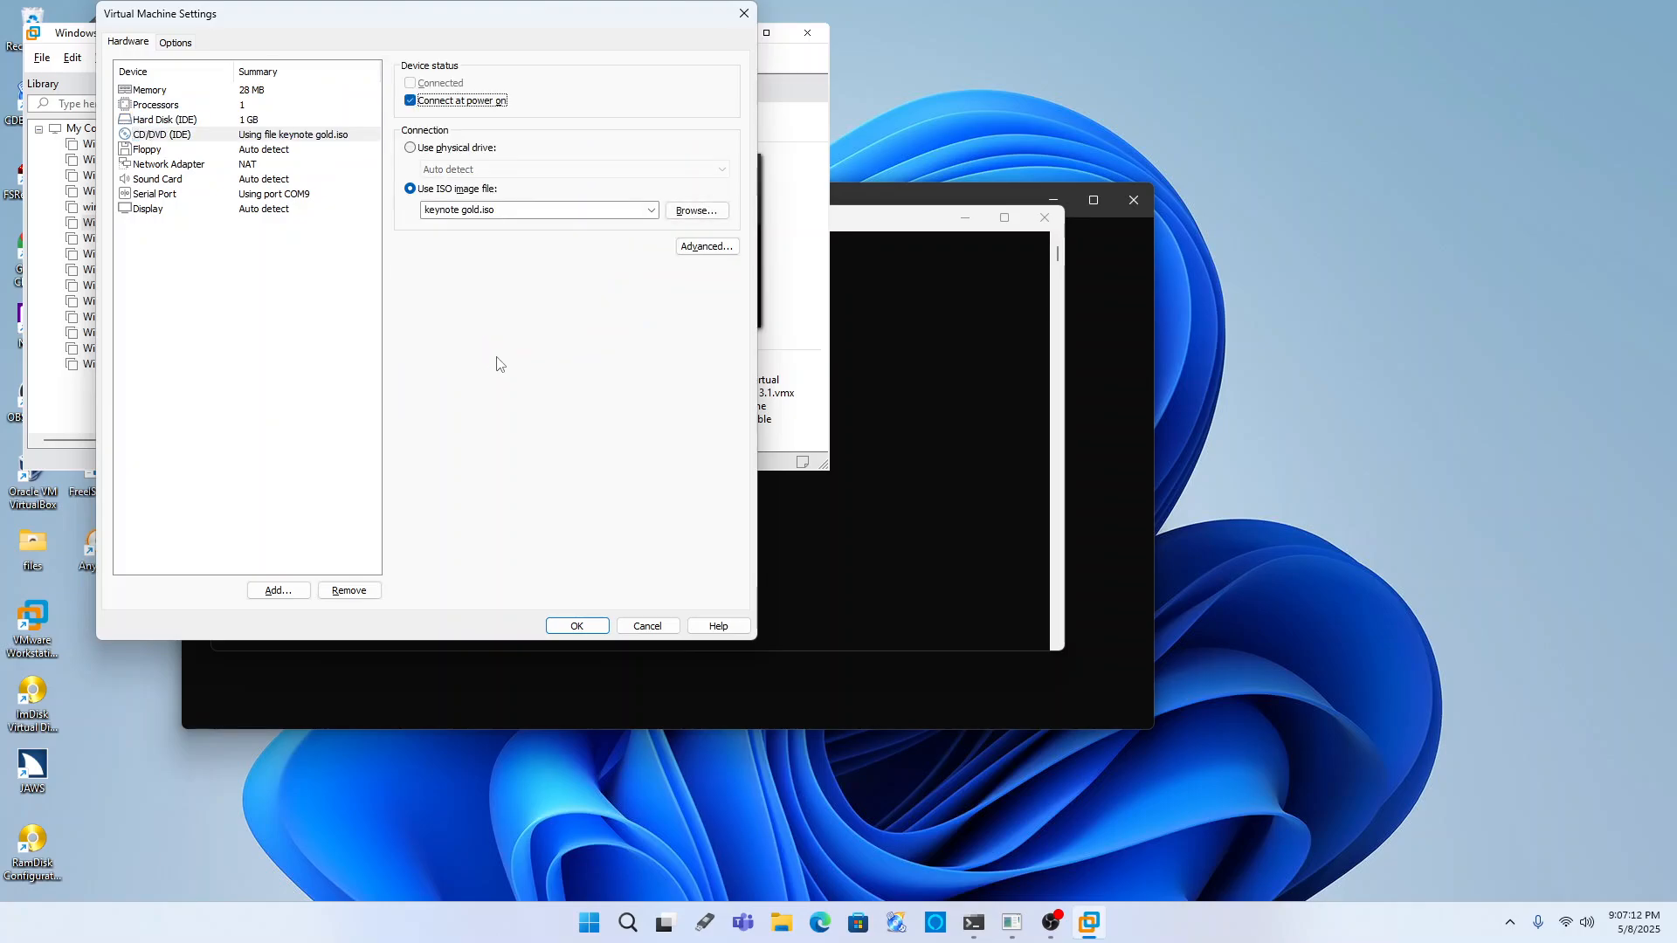
pyautogui.press('Tab')
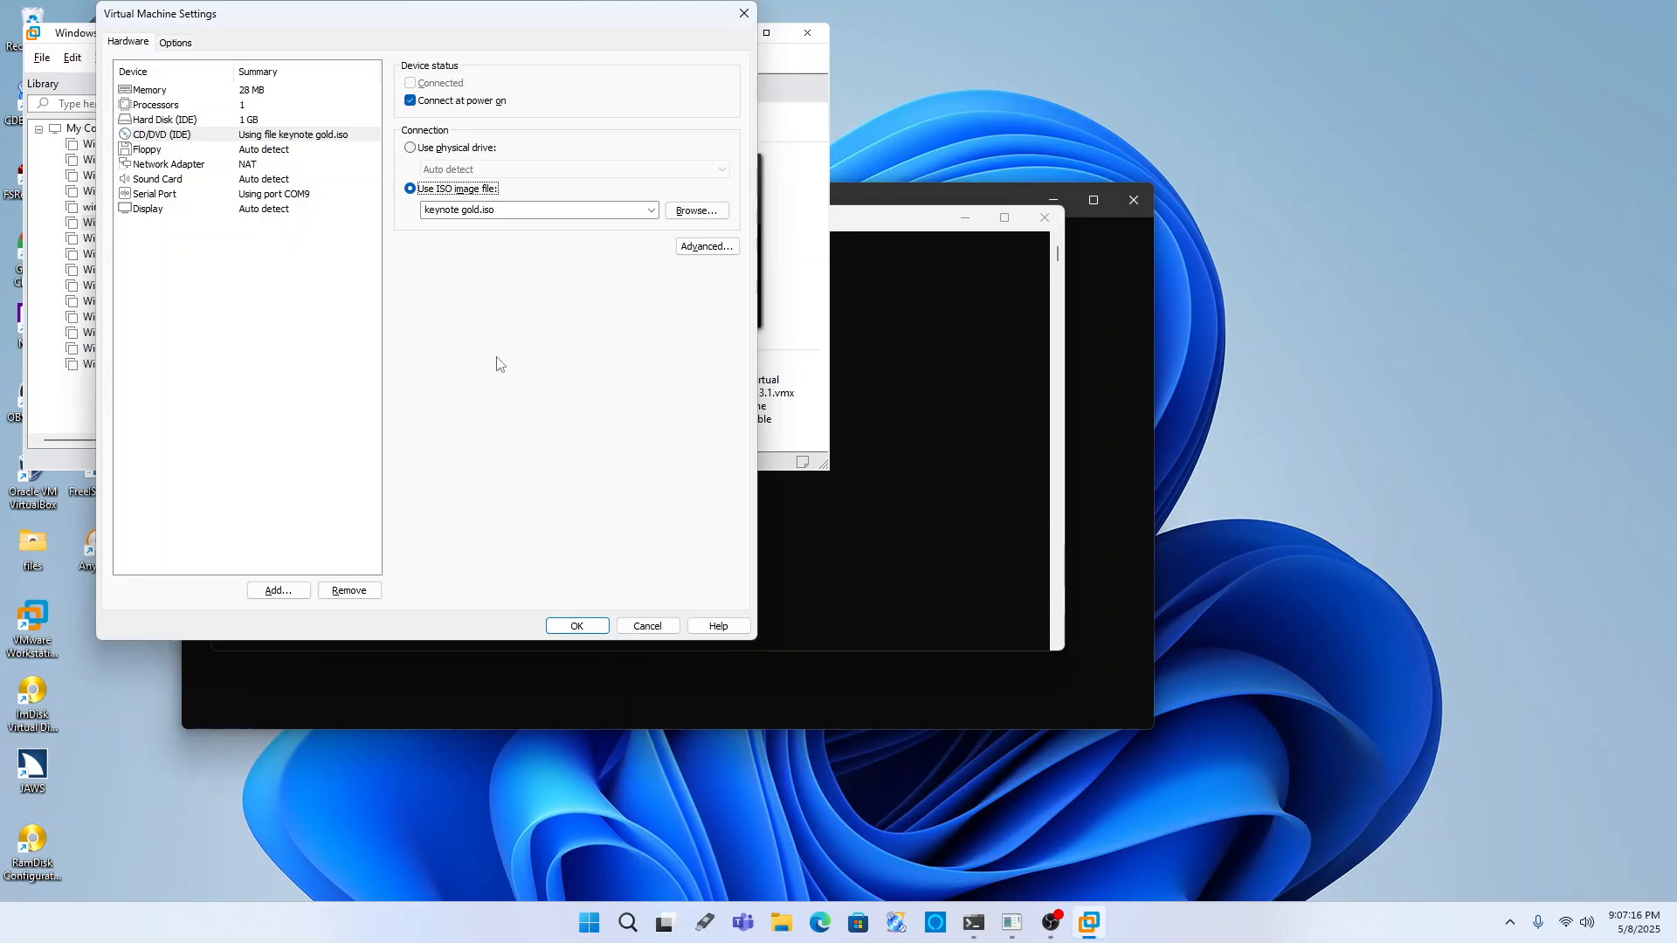
pyautogui.press('Tab')
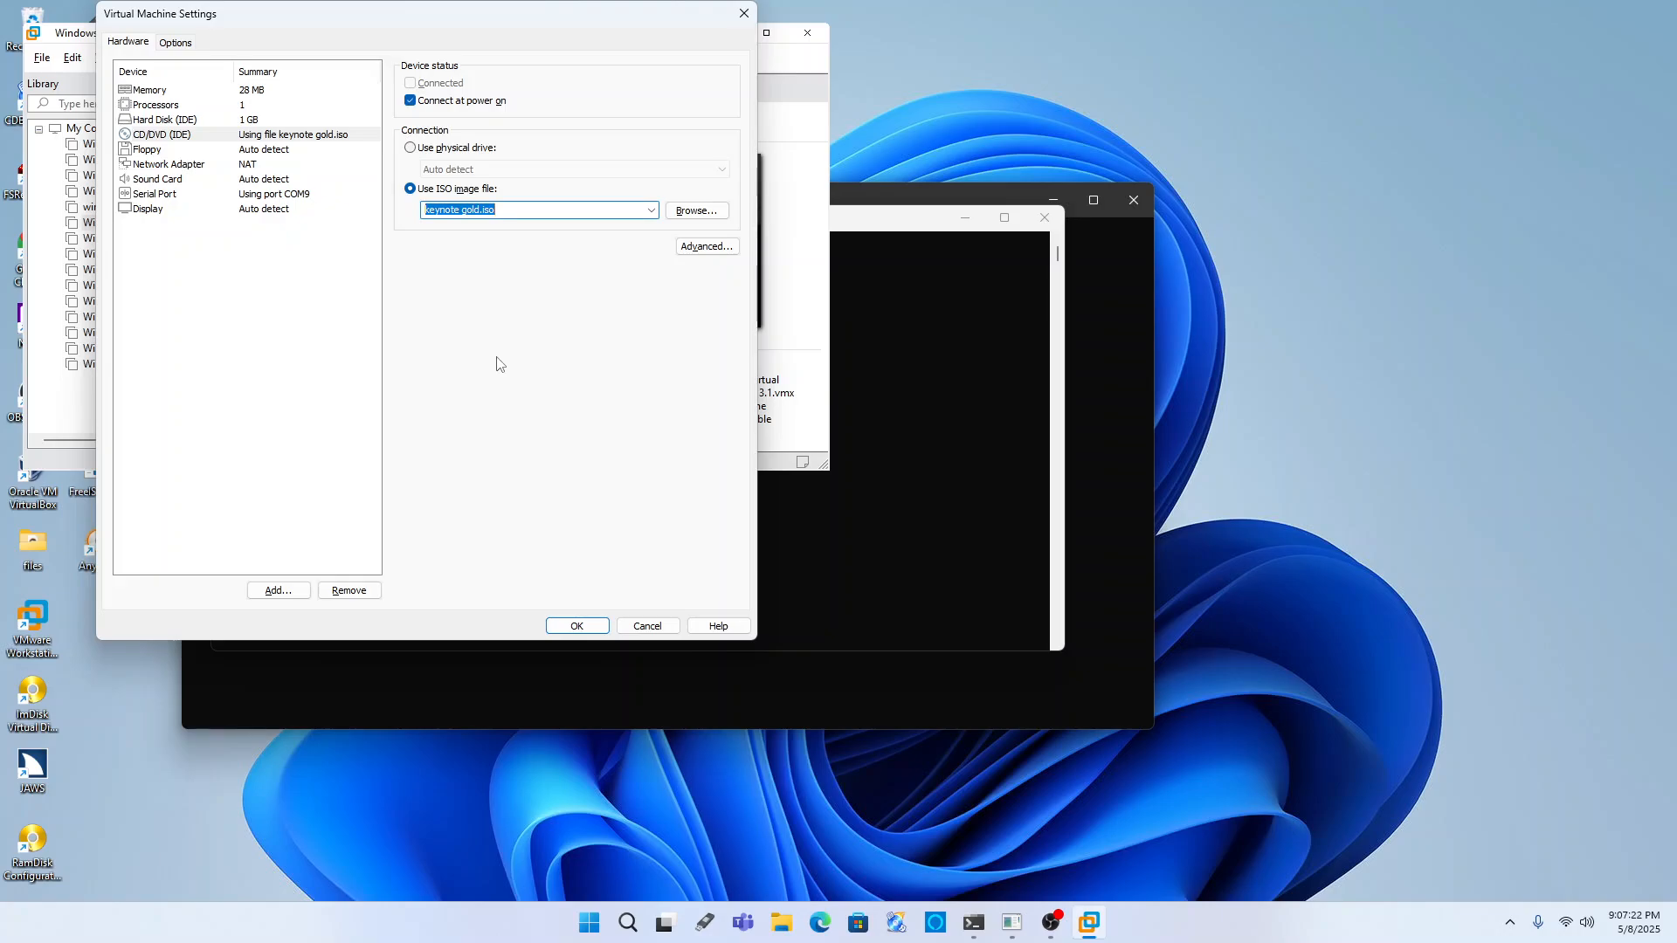
pyautogui.press('Tab')
pyautogui.press('Tab')
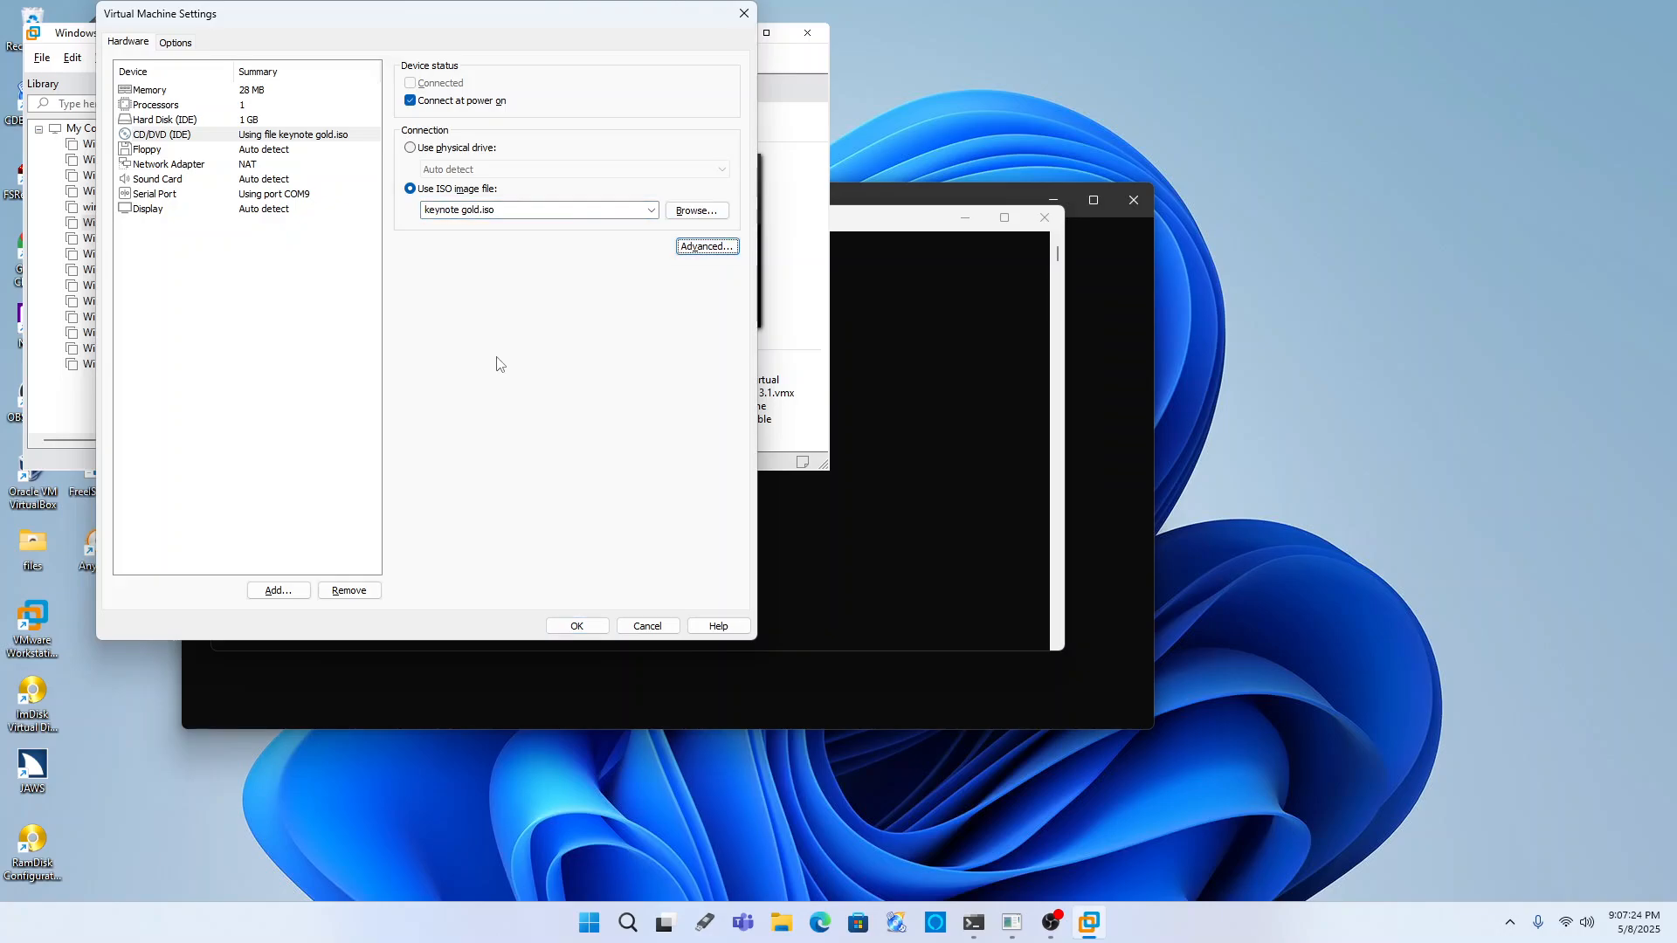
# - Confirm the virtual machine settings and return to the power-on option of the Windows 3.1 machine
pyautogui.press('Tab')
pyautogui.press('Tab')
pyautogui.press('Tab')
pyautogui.press('Tab')
pyautogui.press('Tab')
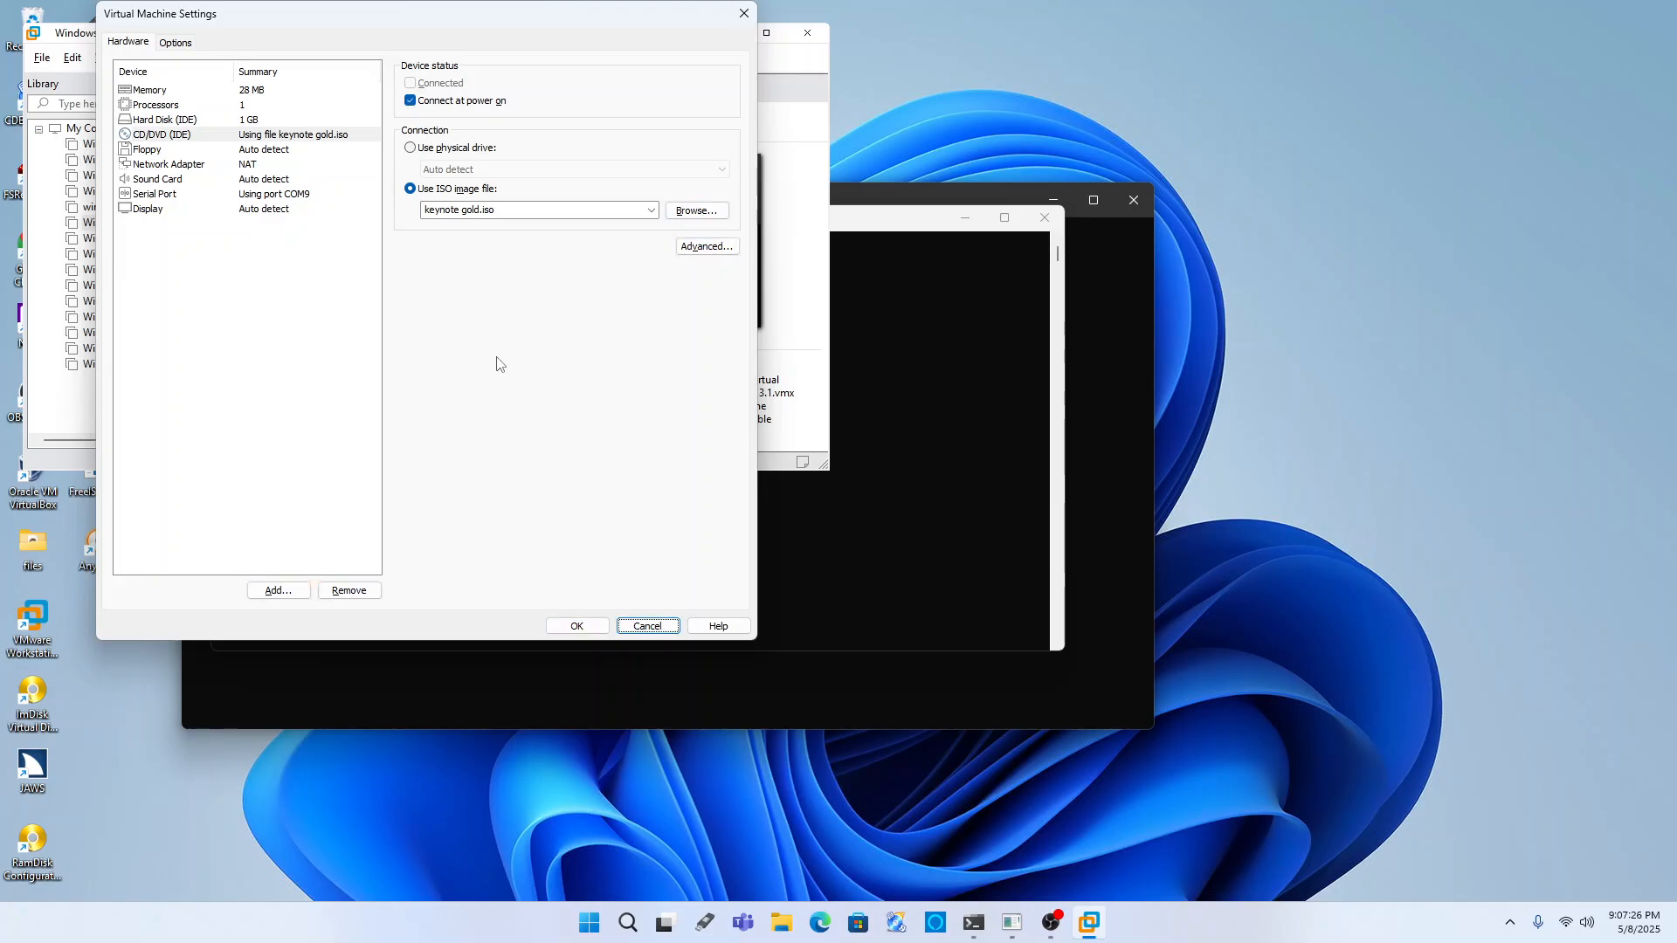
pyautogui.press('Tab')
pyautogui.hotkey('shift', 'Tab')
pyautogui.hotkey('shift', 'Tab')
pyautogui.press('Return')
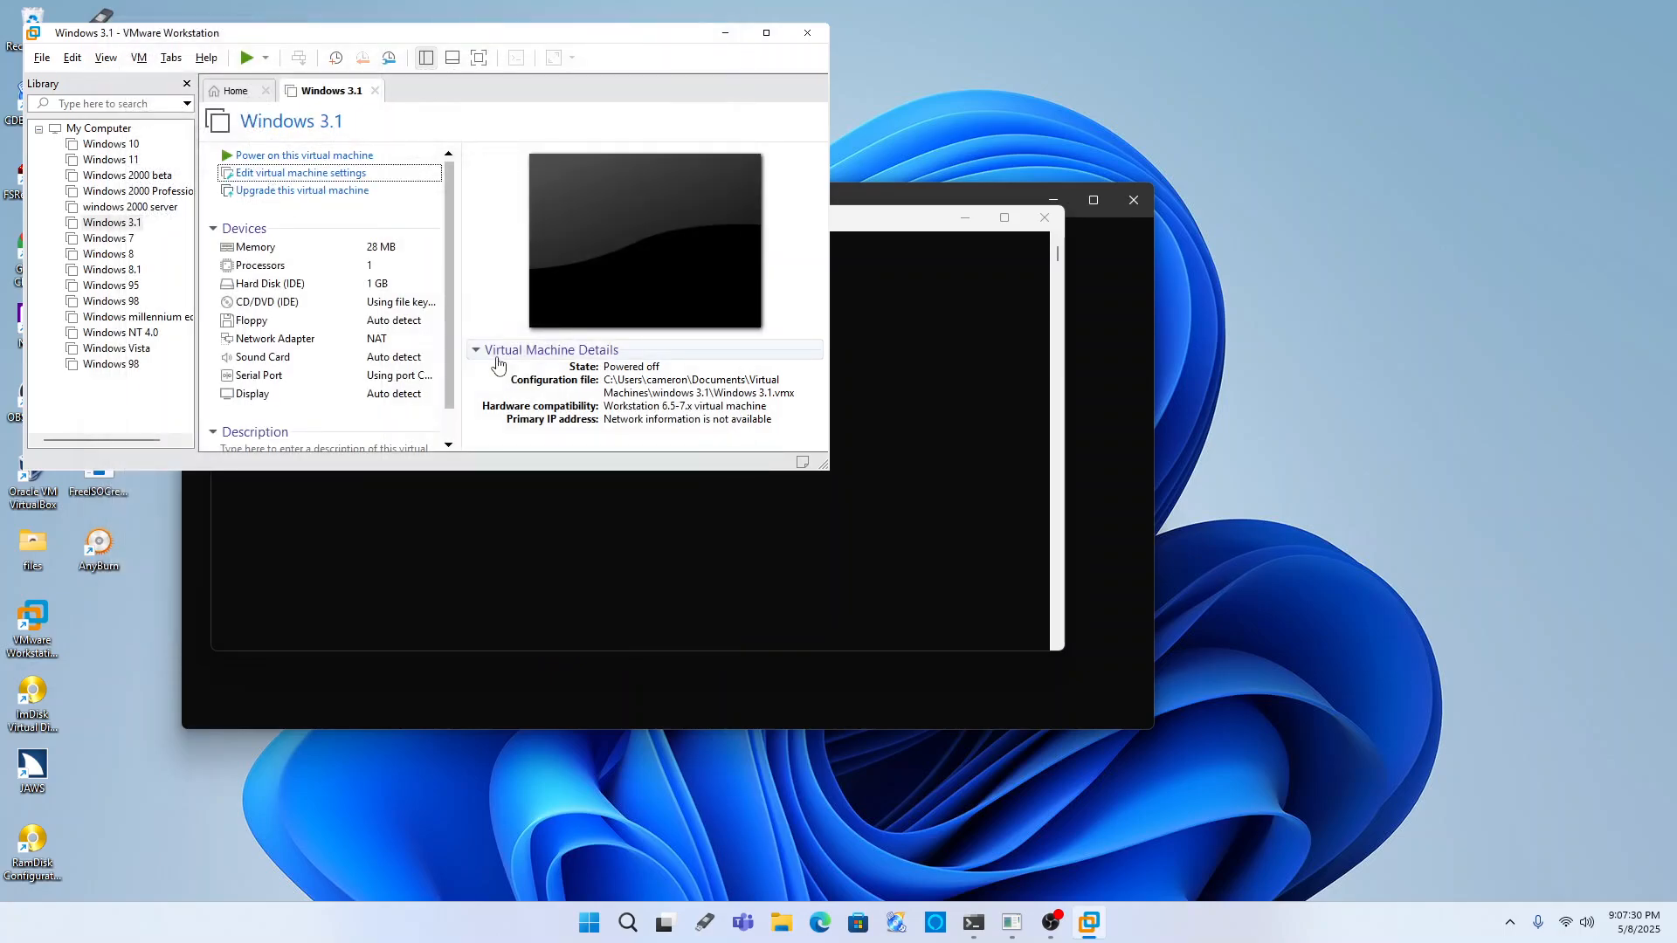
pyautogui.hotkey('shift', 'Tab')
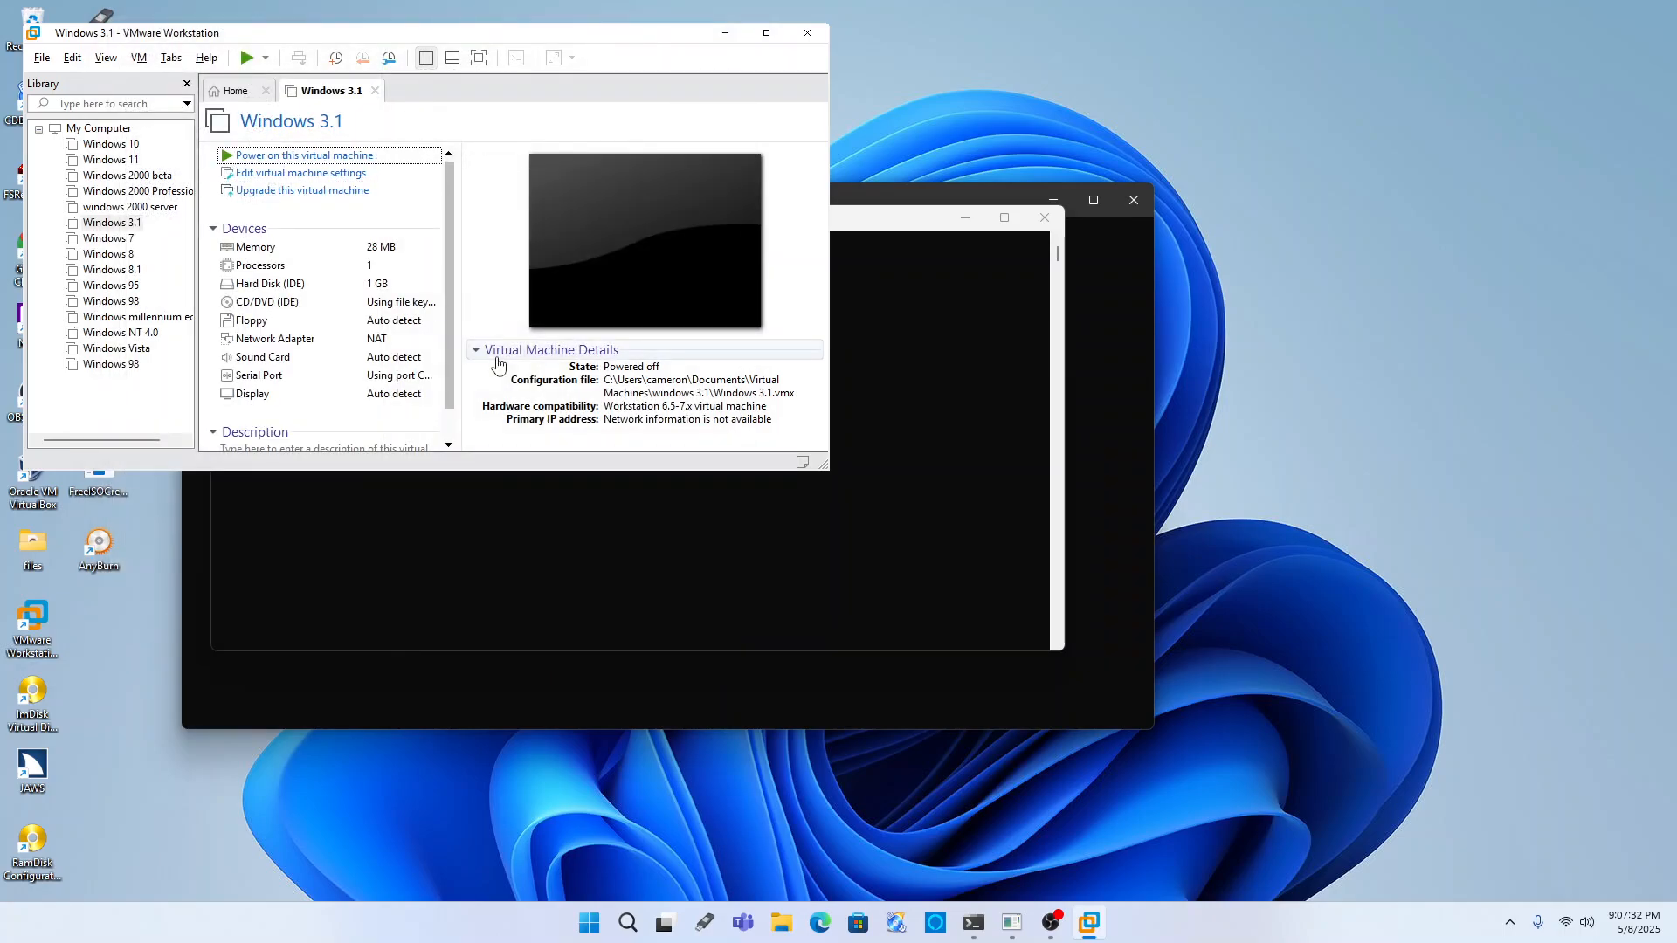
# - Power on the Windows 3.1 virtual machine, show it full screen, and start Windows with the win command
pyautogui.press('Return')
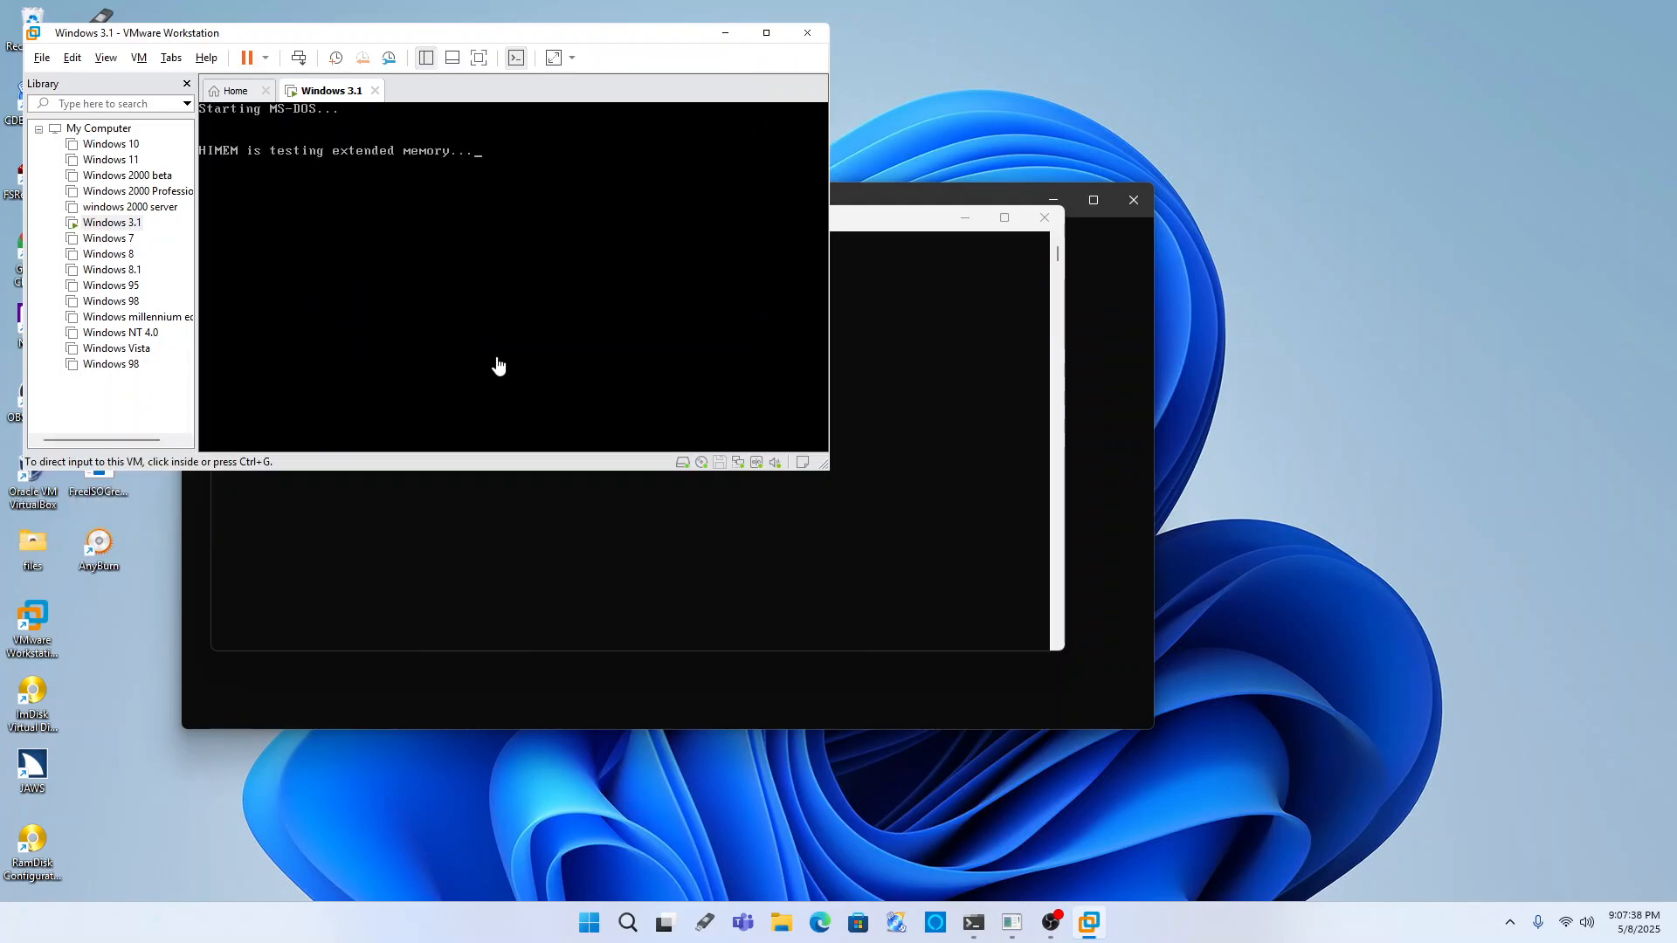
pyautogui.hotkey('ctrl', 'alt', 'Return')
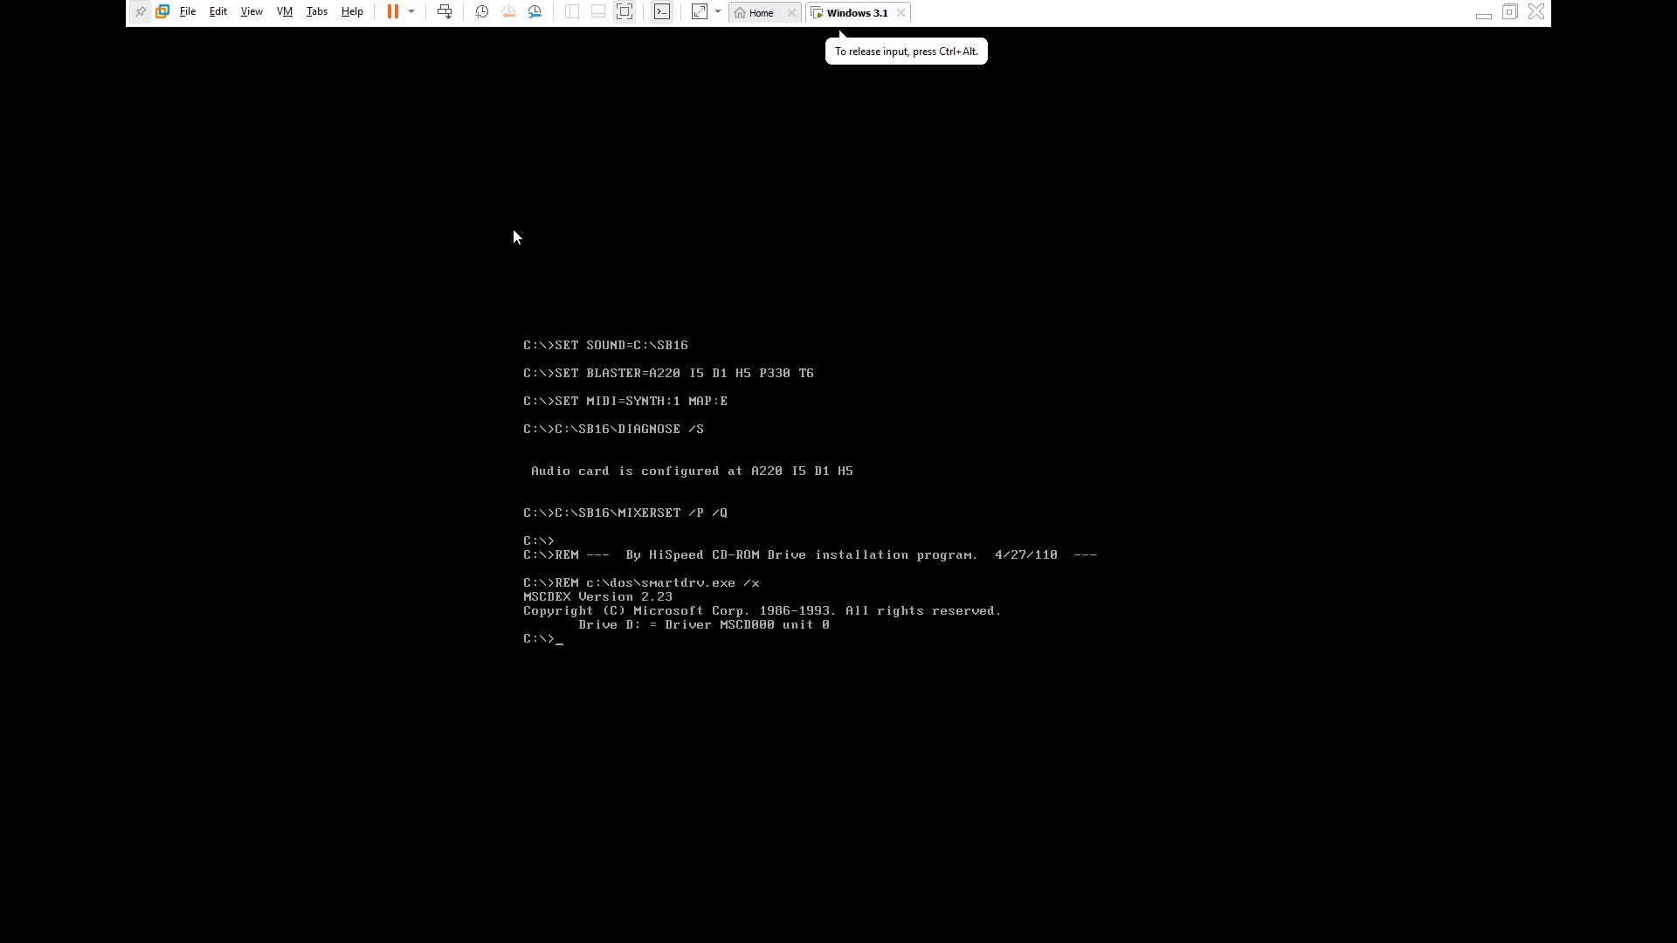
pyautogui.write('win')
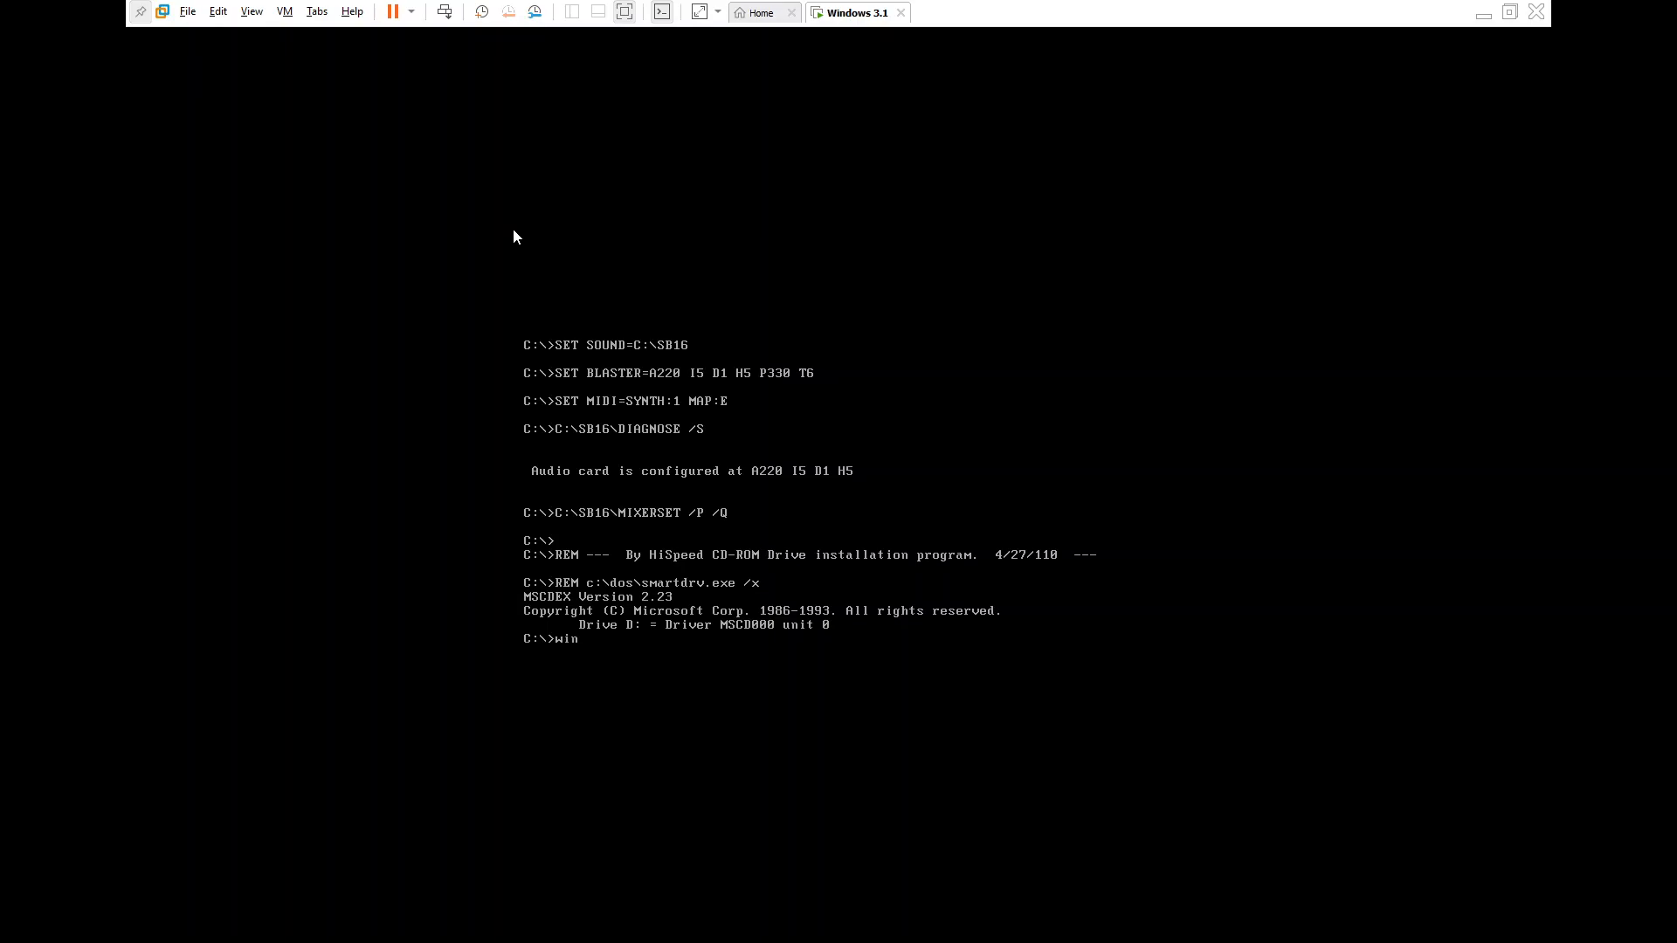
pyautogui.press('Return')
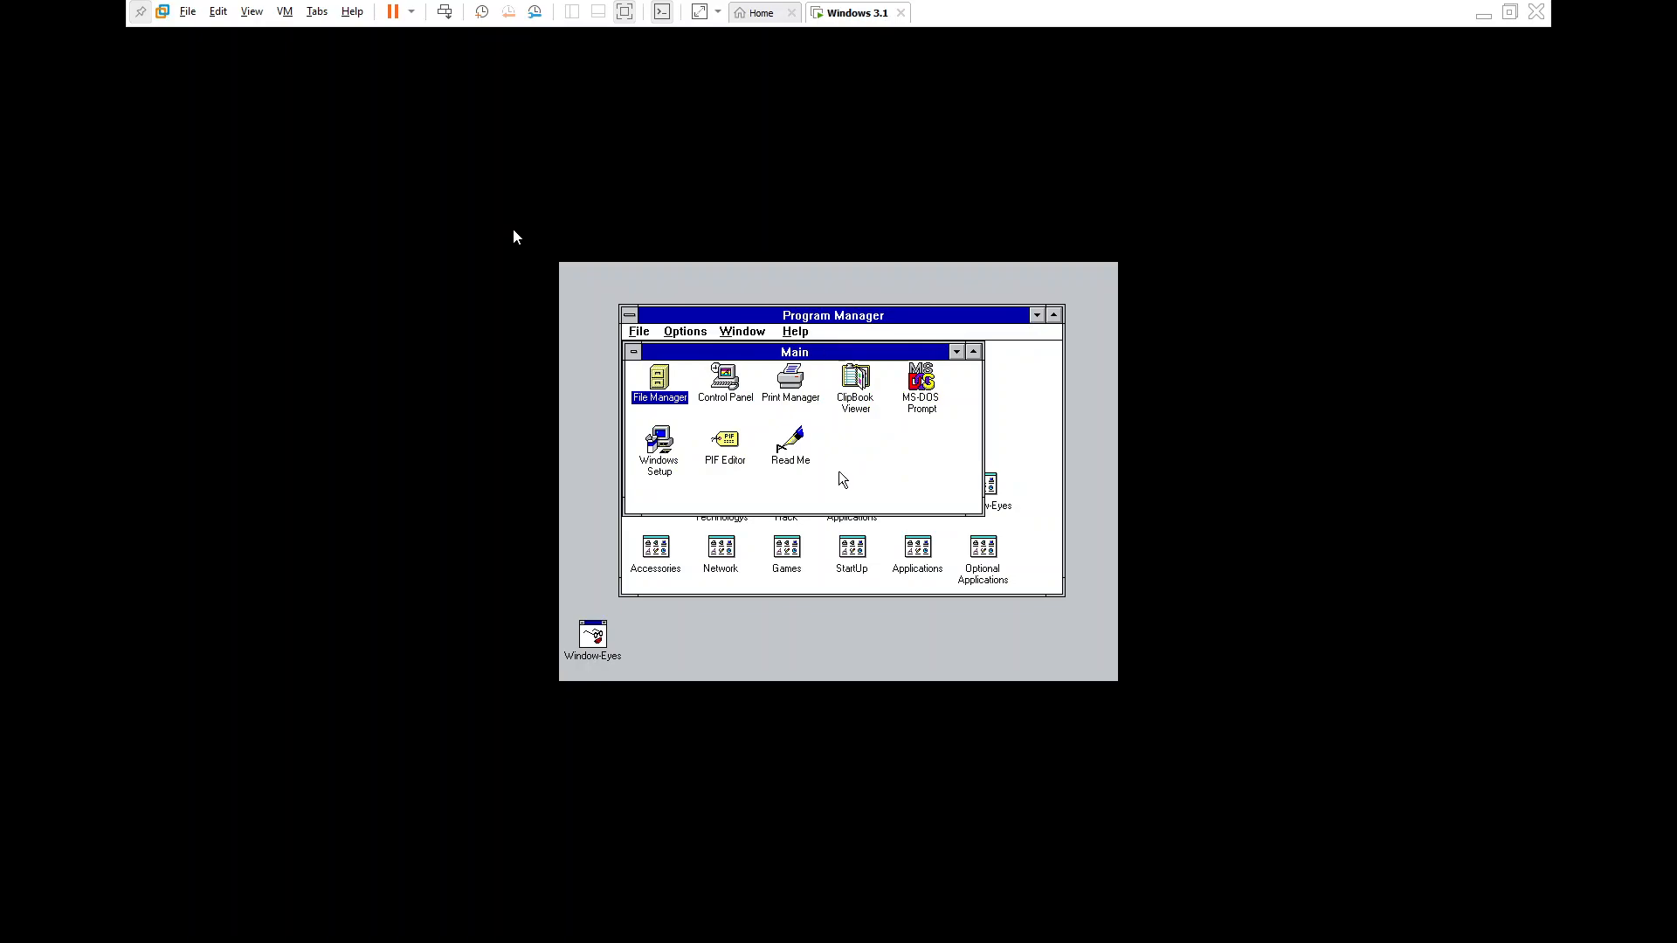
# - Open File Manager and examine the install, jfw3, keynote and wineyes folders on the D: CD-ROM drive
pyautogui.press('Return')
pyautogui.press('Down')
pyautogui.press('Down')
pyautogui.press('Down')
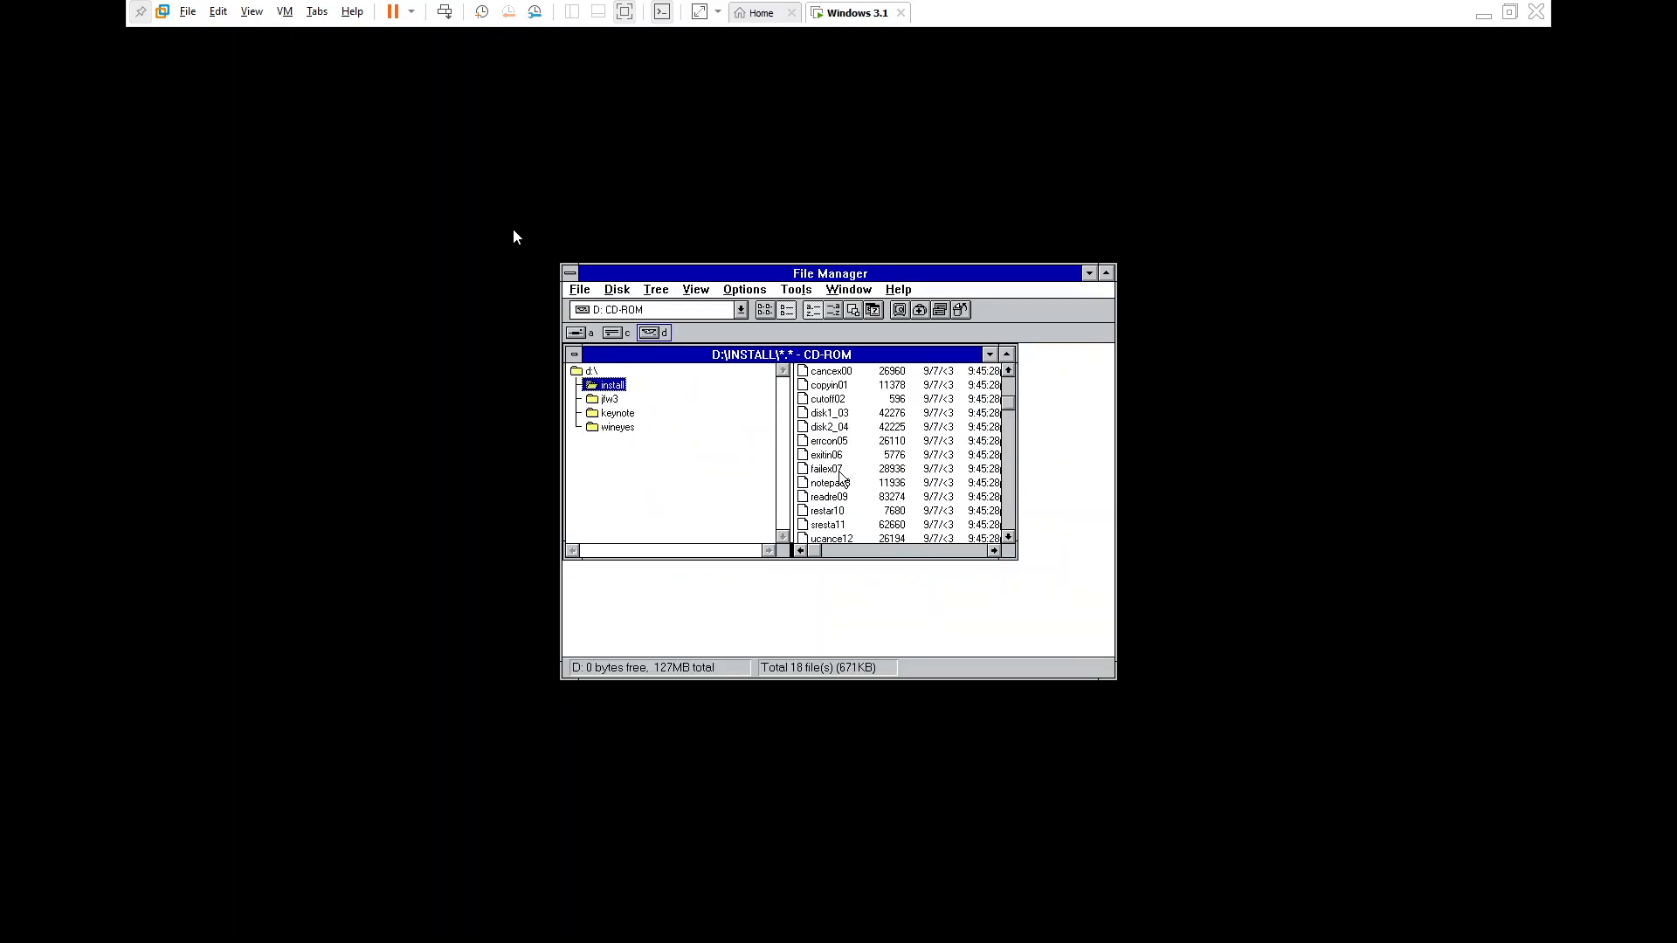
pyautogui.press('Down')
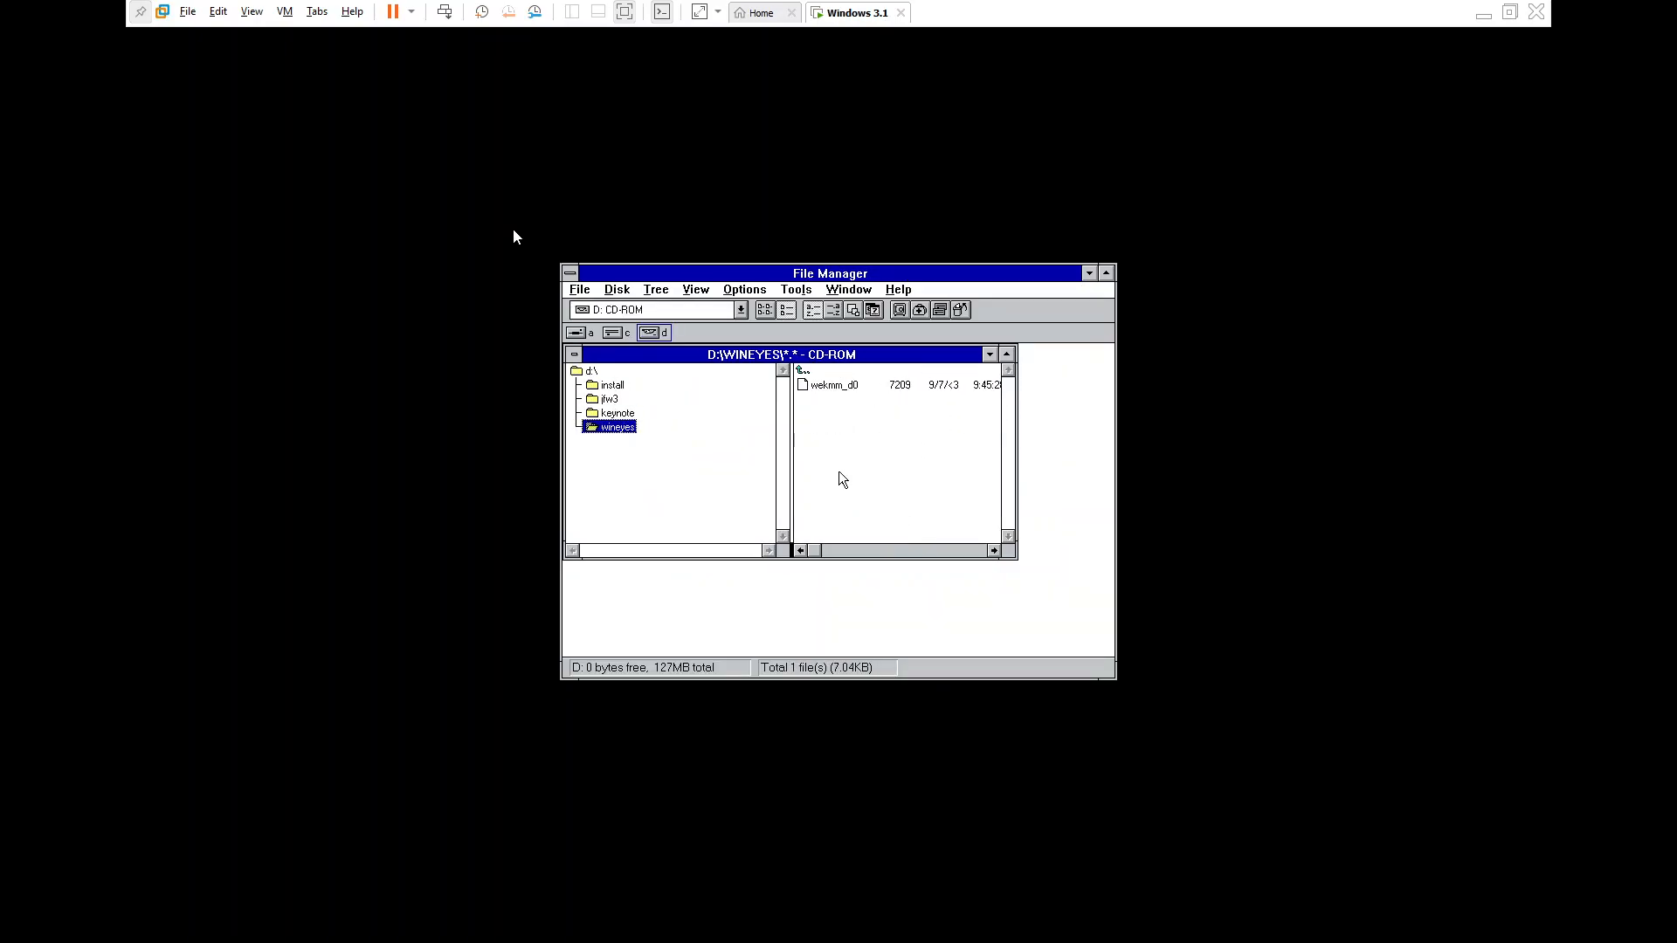
# - Examine the names of the files in the root folder of the D: CD-ROM drive
pyautogui.press('Home')
pyautogui.press('Tab')
pyautogui.press('Down')
pyautogui.press('Up')
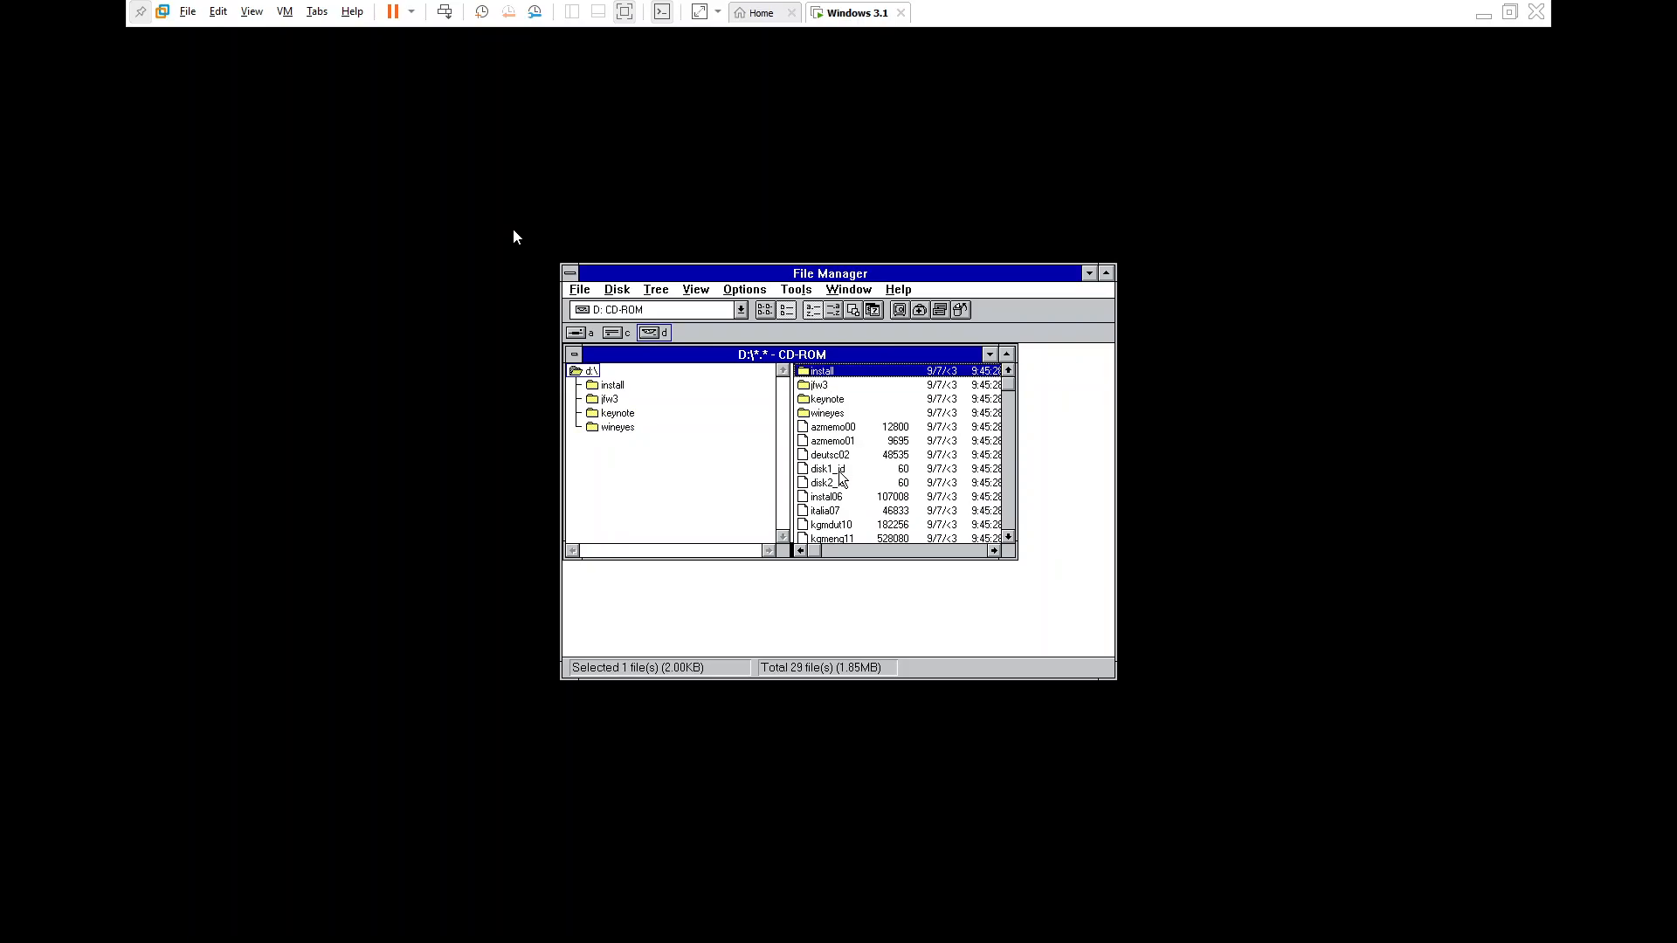
pyautogui.press('i')
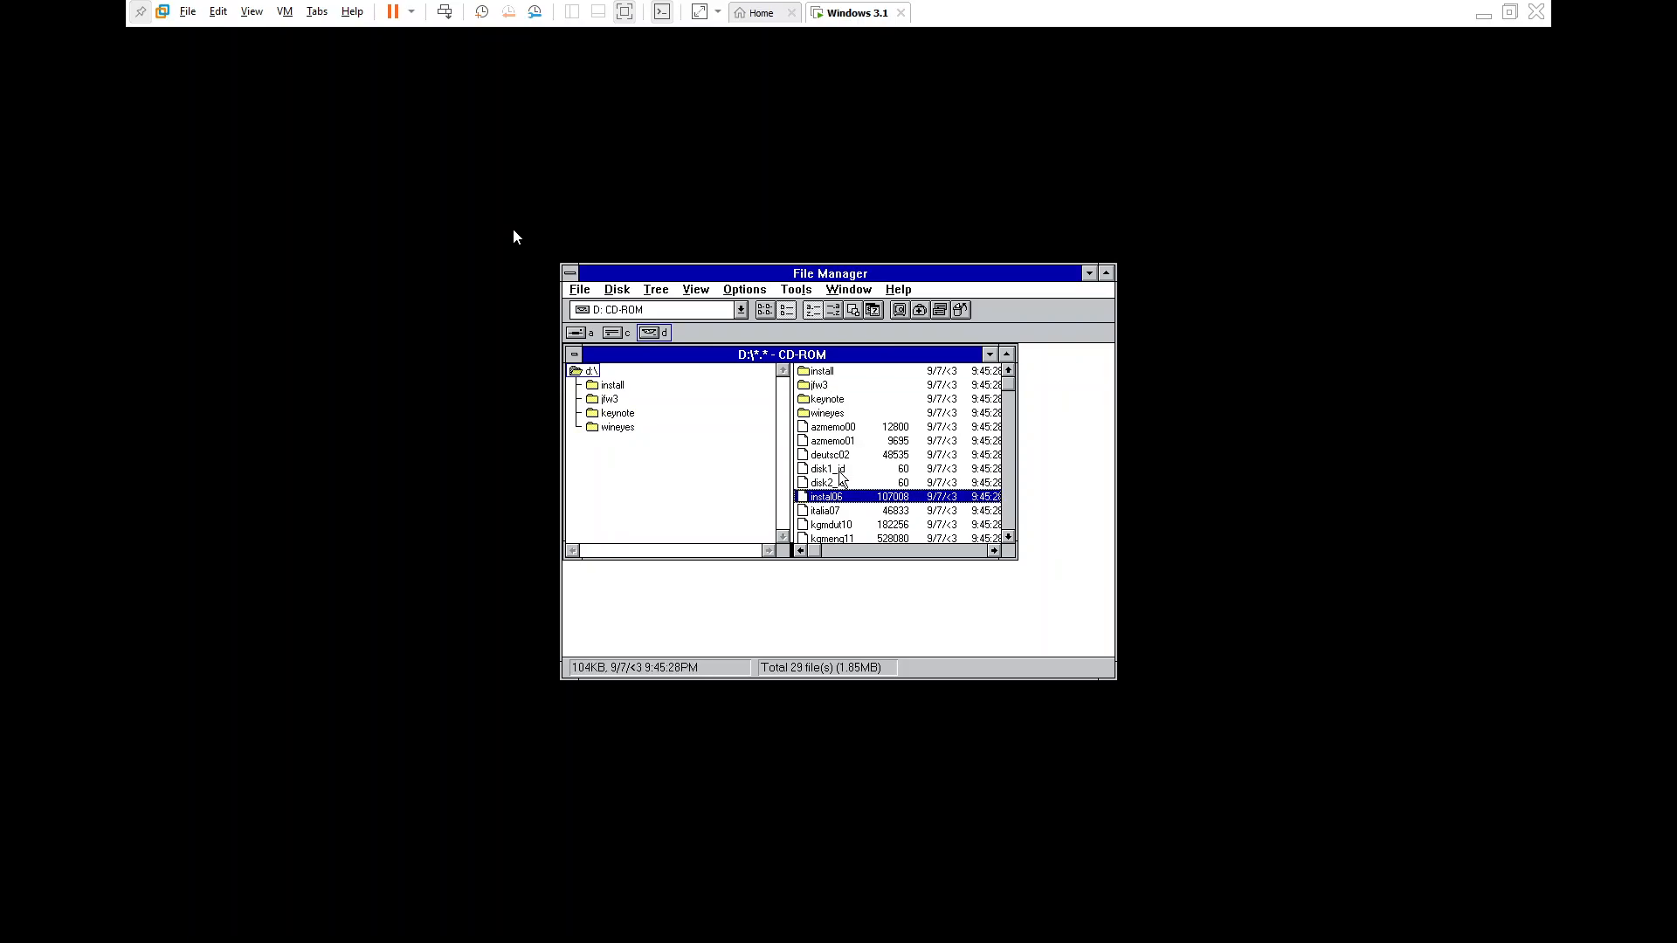
pyautogui.press('Down')
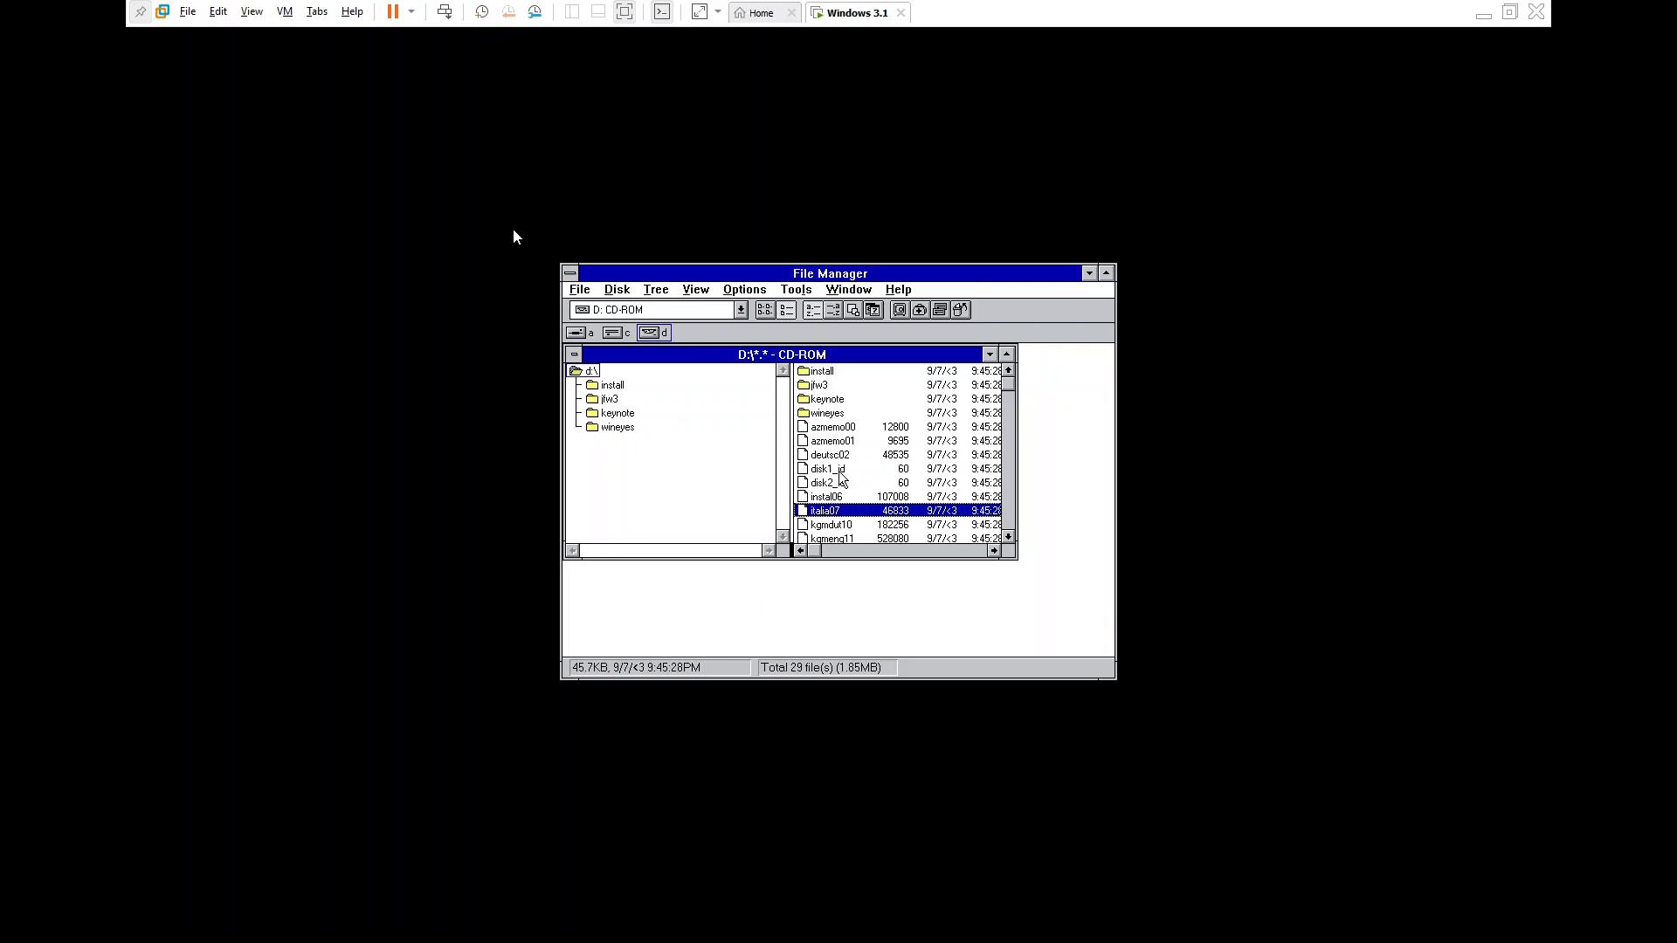
pyautogui.press('Home')
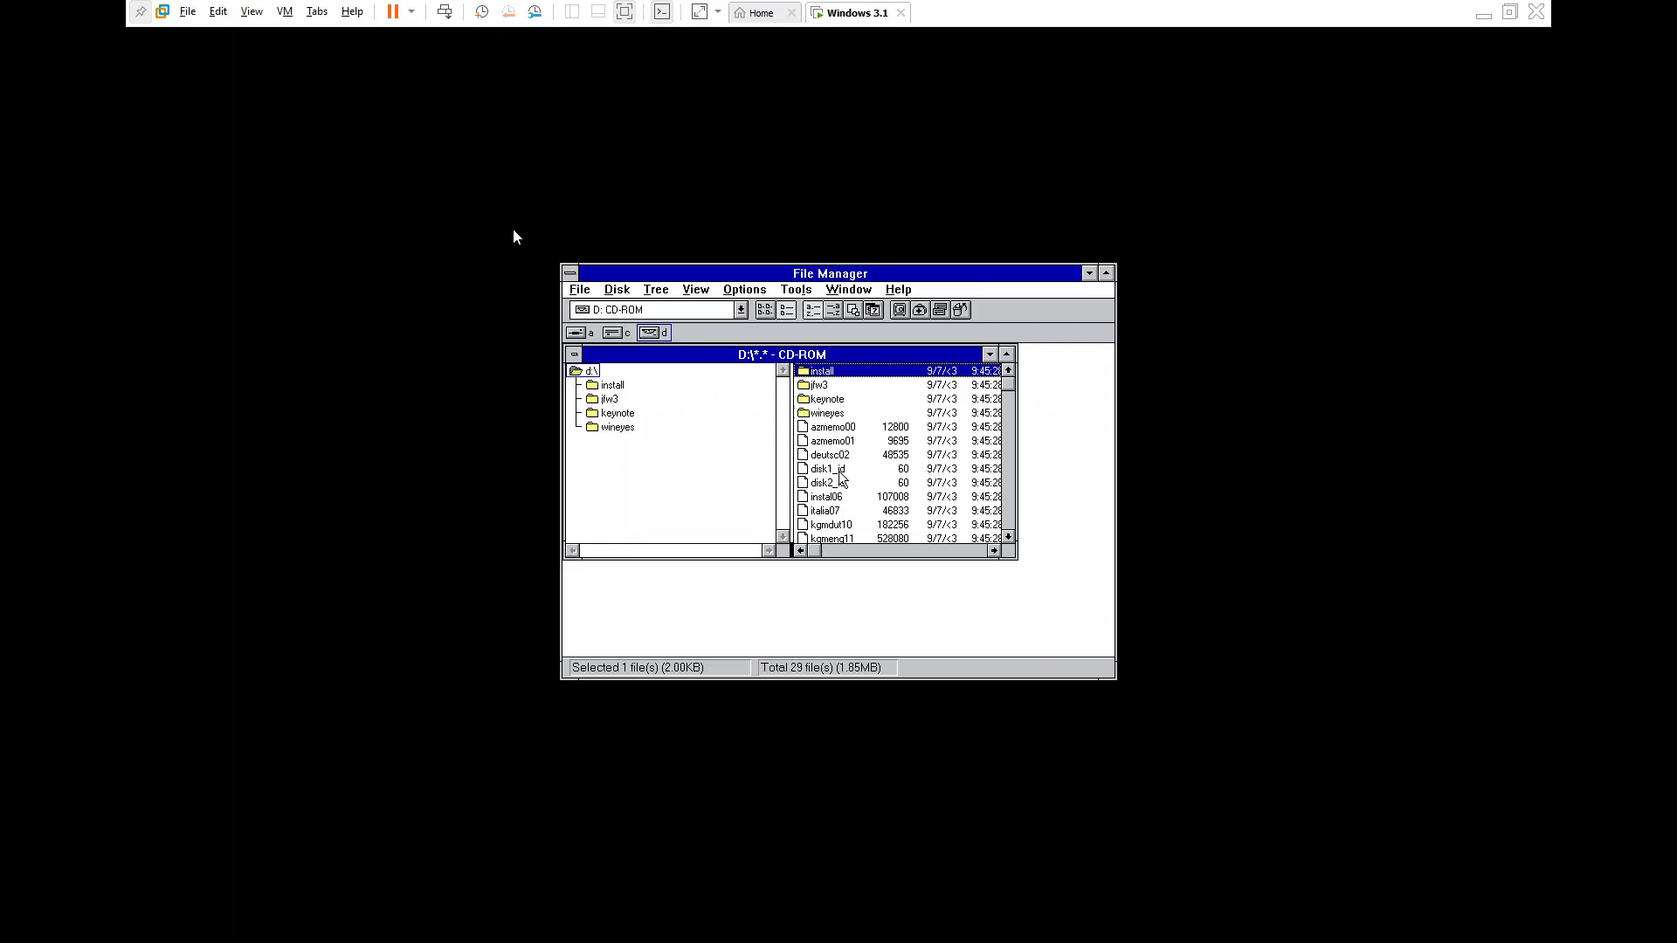
# - Close File Manager and end the Windows session to return to the DOS prompt
pyautogui.hotkey('alt', 'F4')
pyautogui.hotkey('alt', 'F4')
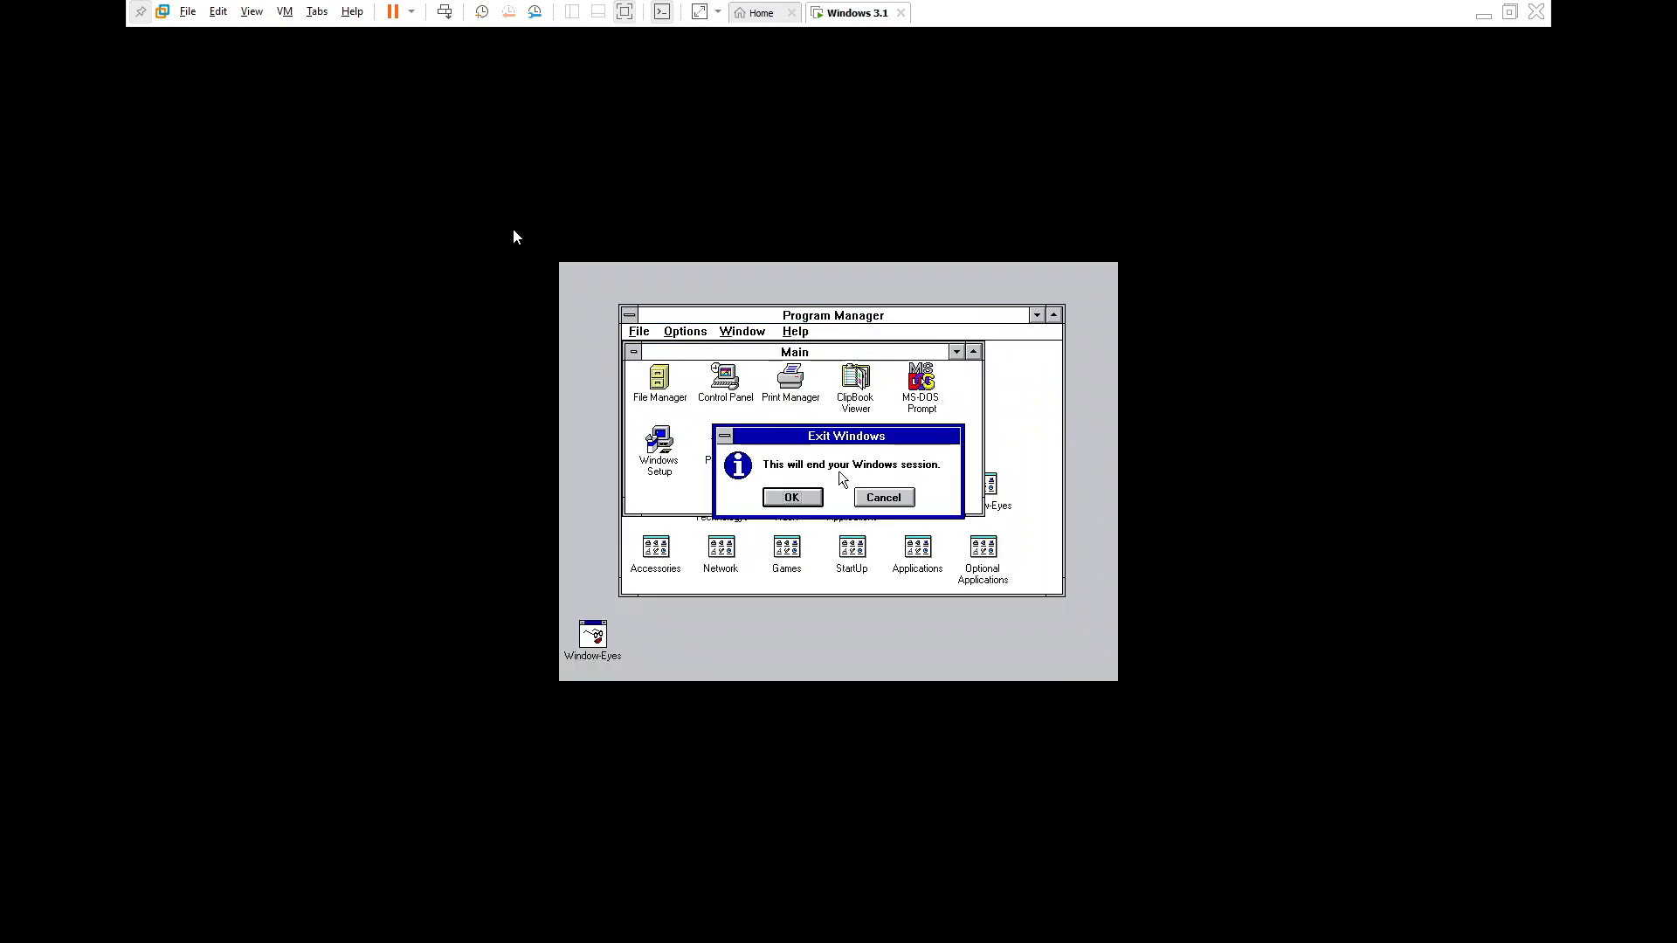
pyautogui.press('Escape')
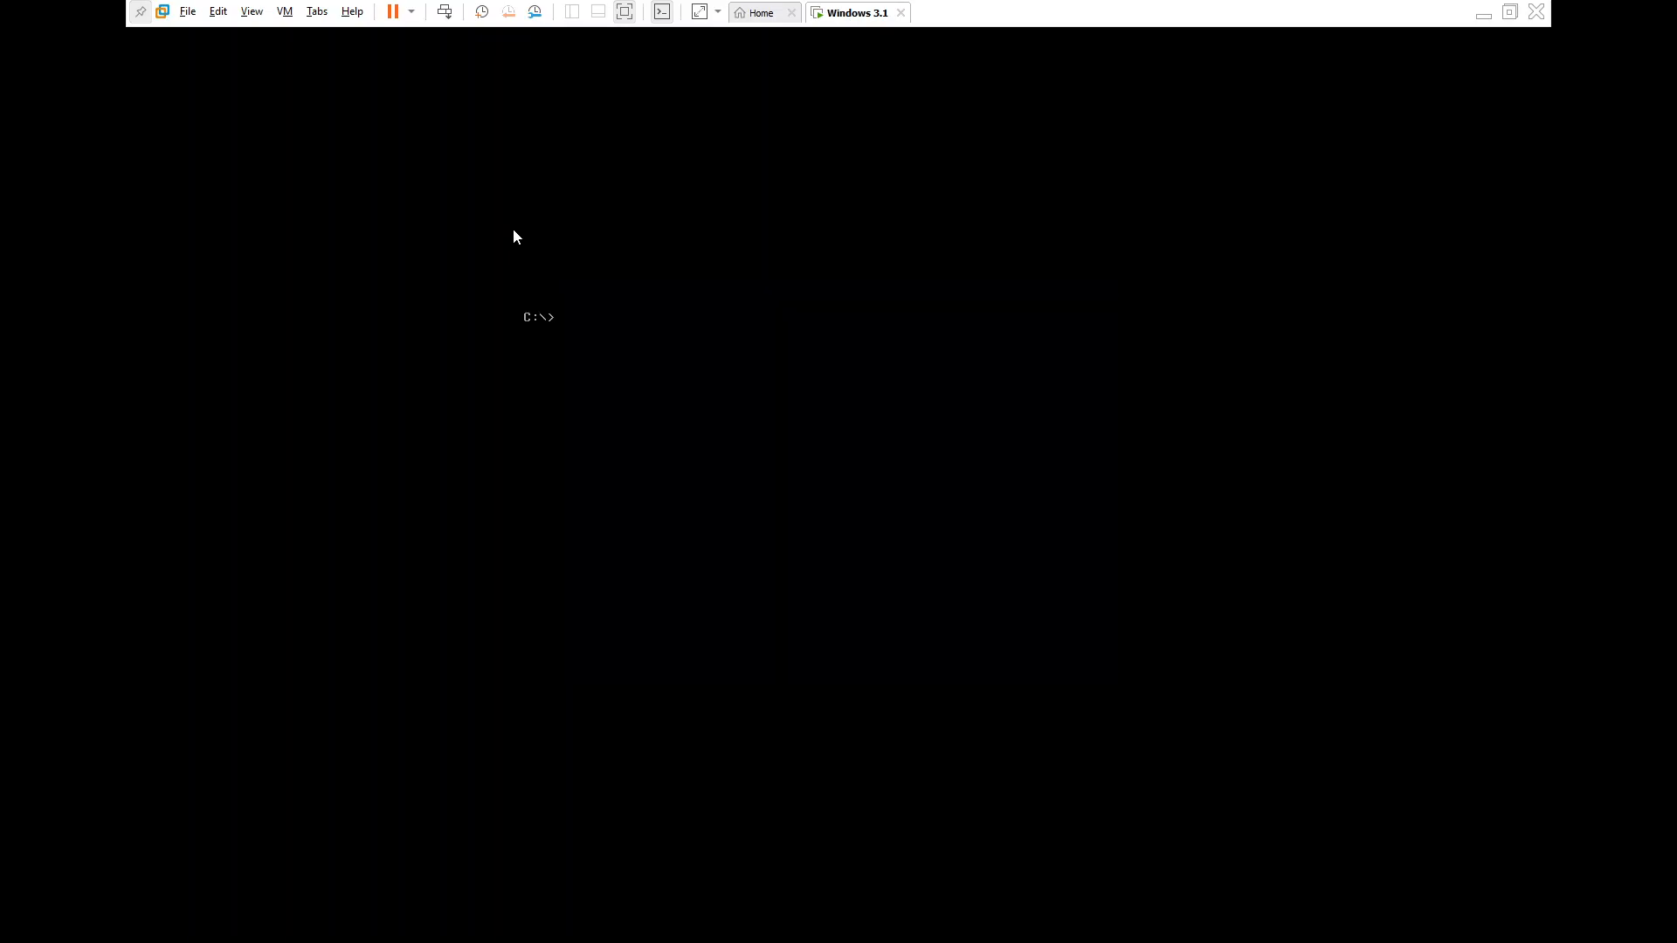
pyautogui.press('alt')
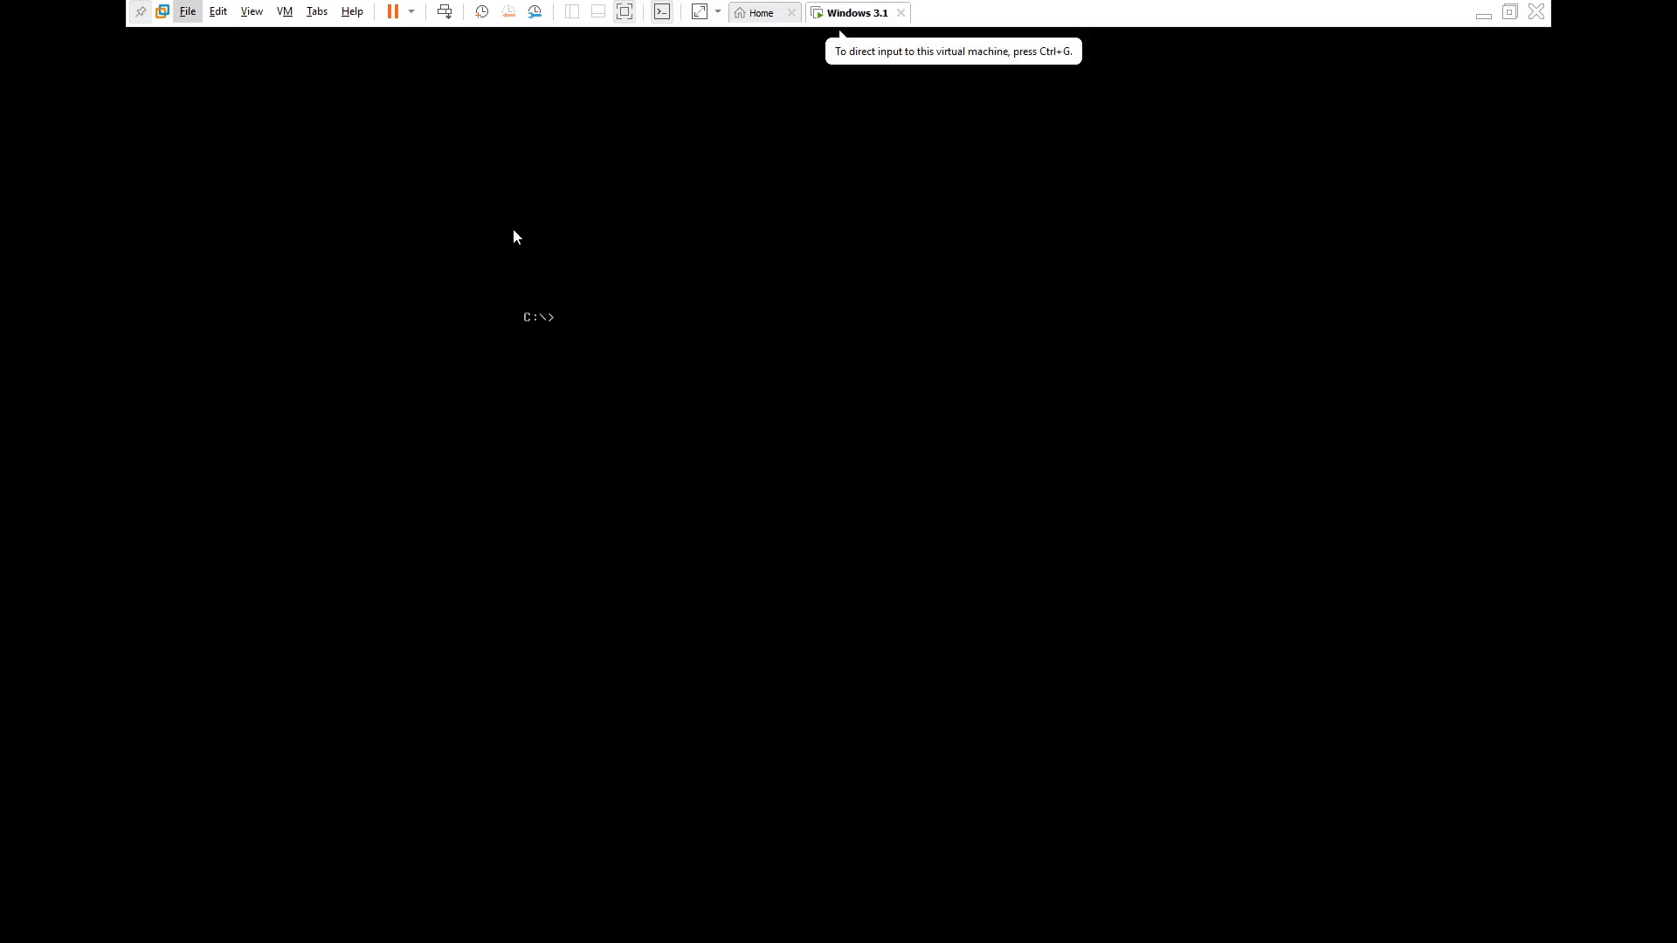
pyautogui.press('Down')
pyautogui.press('Down')
pyautogui.press('Down')
pyautogui.press('Down')
pyautogui.press('Down')
pyautogui.press('Down')
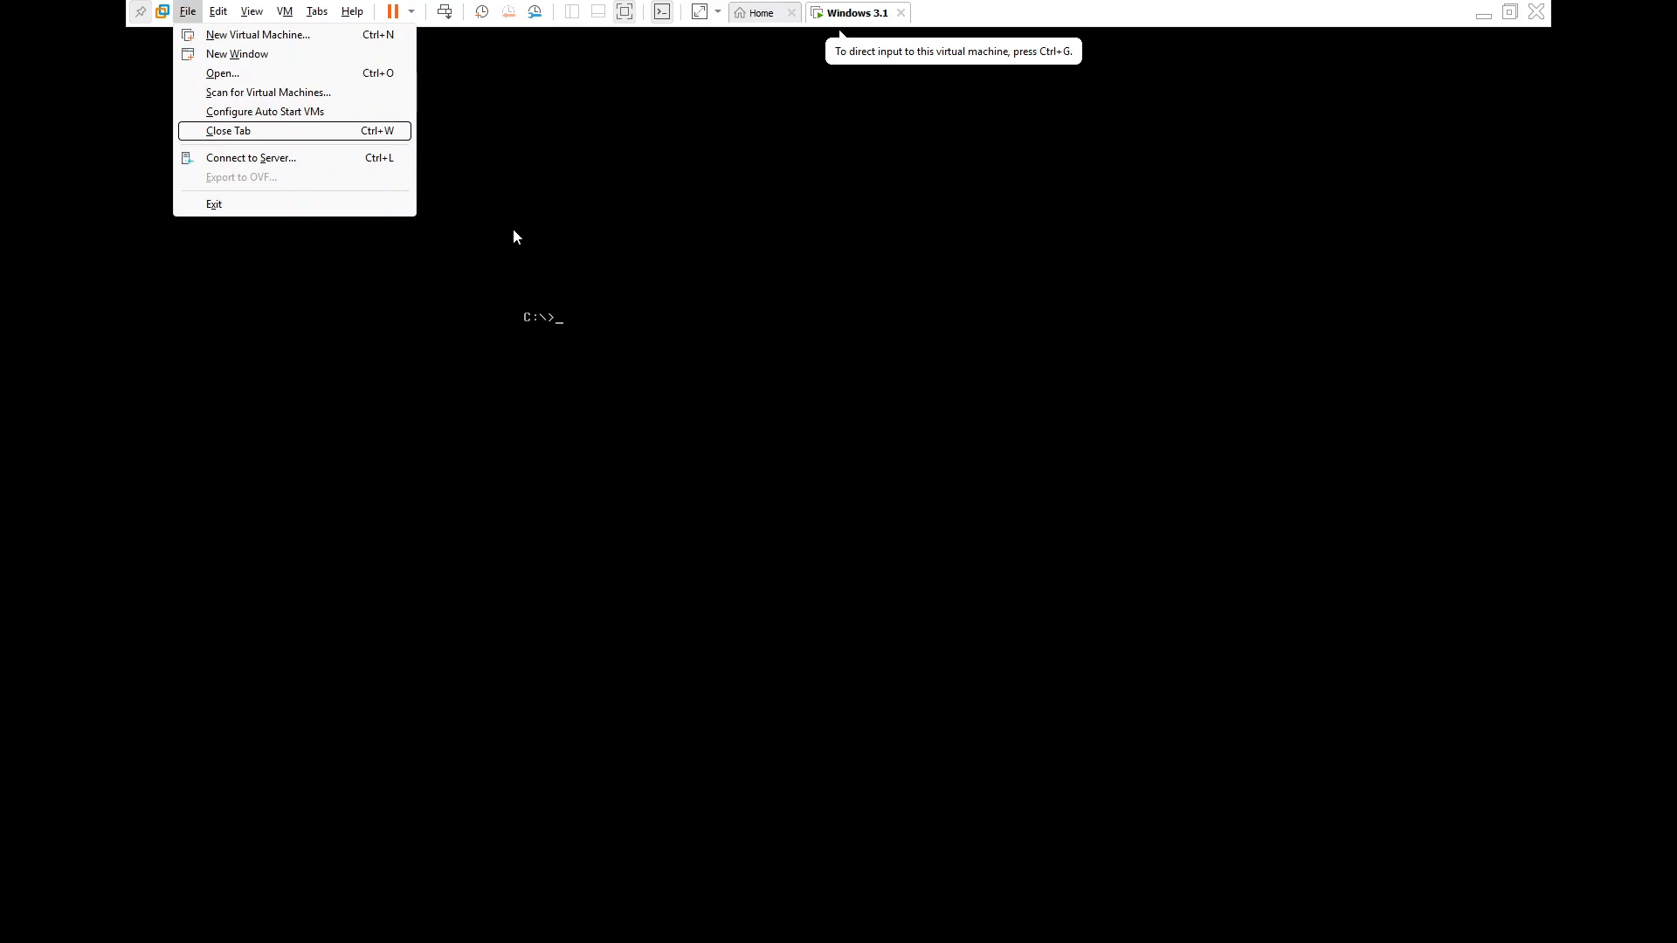
pyautogui.press('Up')
pyautogui.press('Up')
pyautogui.press('Up')
pyautogui.press('Up')
pyautogui.press('Up')
pyautogui.press('Up')
pyautogui.press('Up')
pyautogui.press('Up')
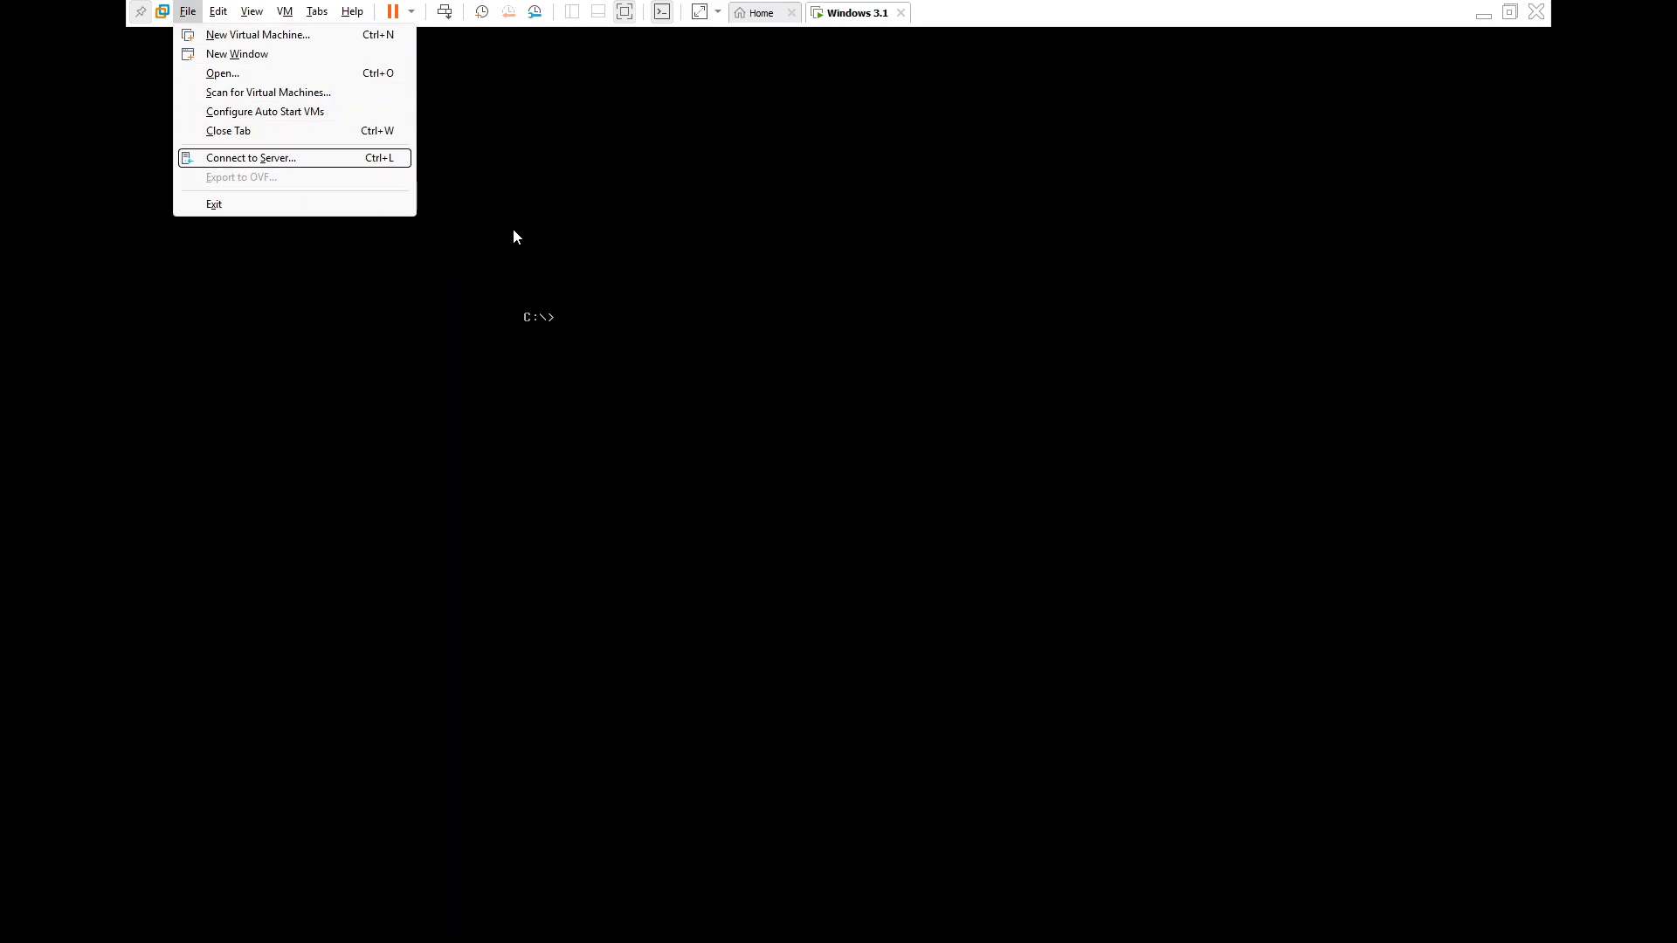
pyautogui.press('Down')
pyautogui.press('Up')
pyautogui.press('Up')
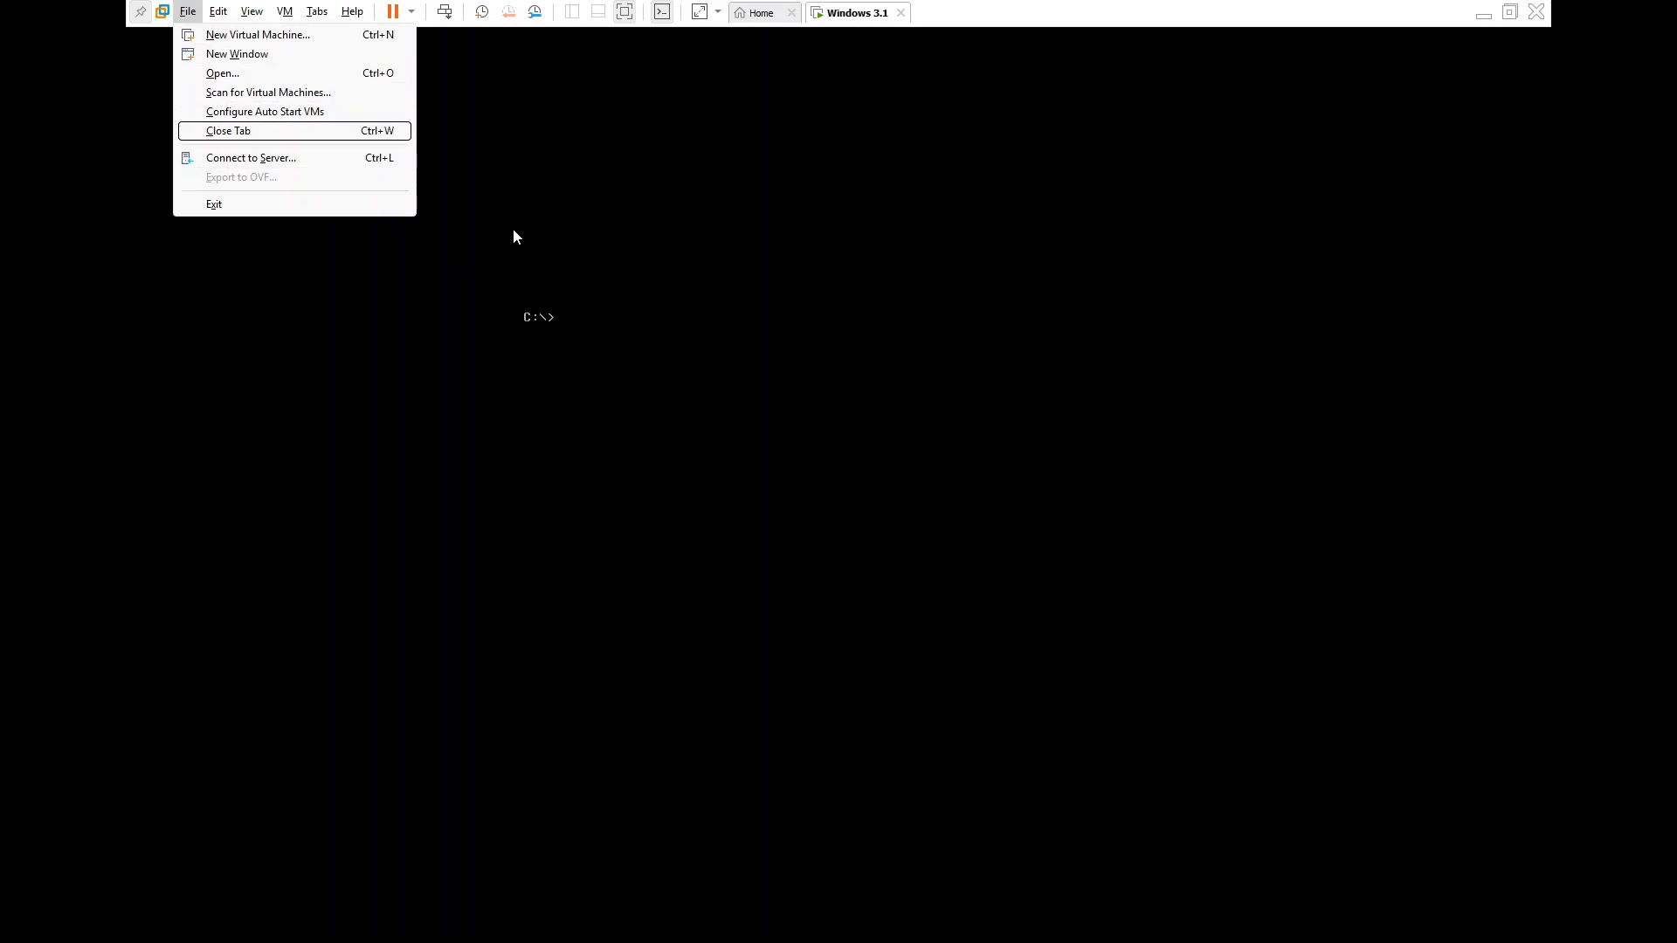
pyautogui.press('Right')
pyautogui.press('Down')
pyautogui.press('Up')
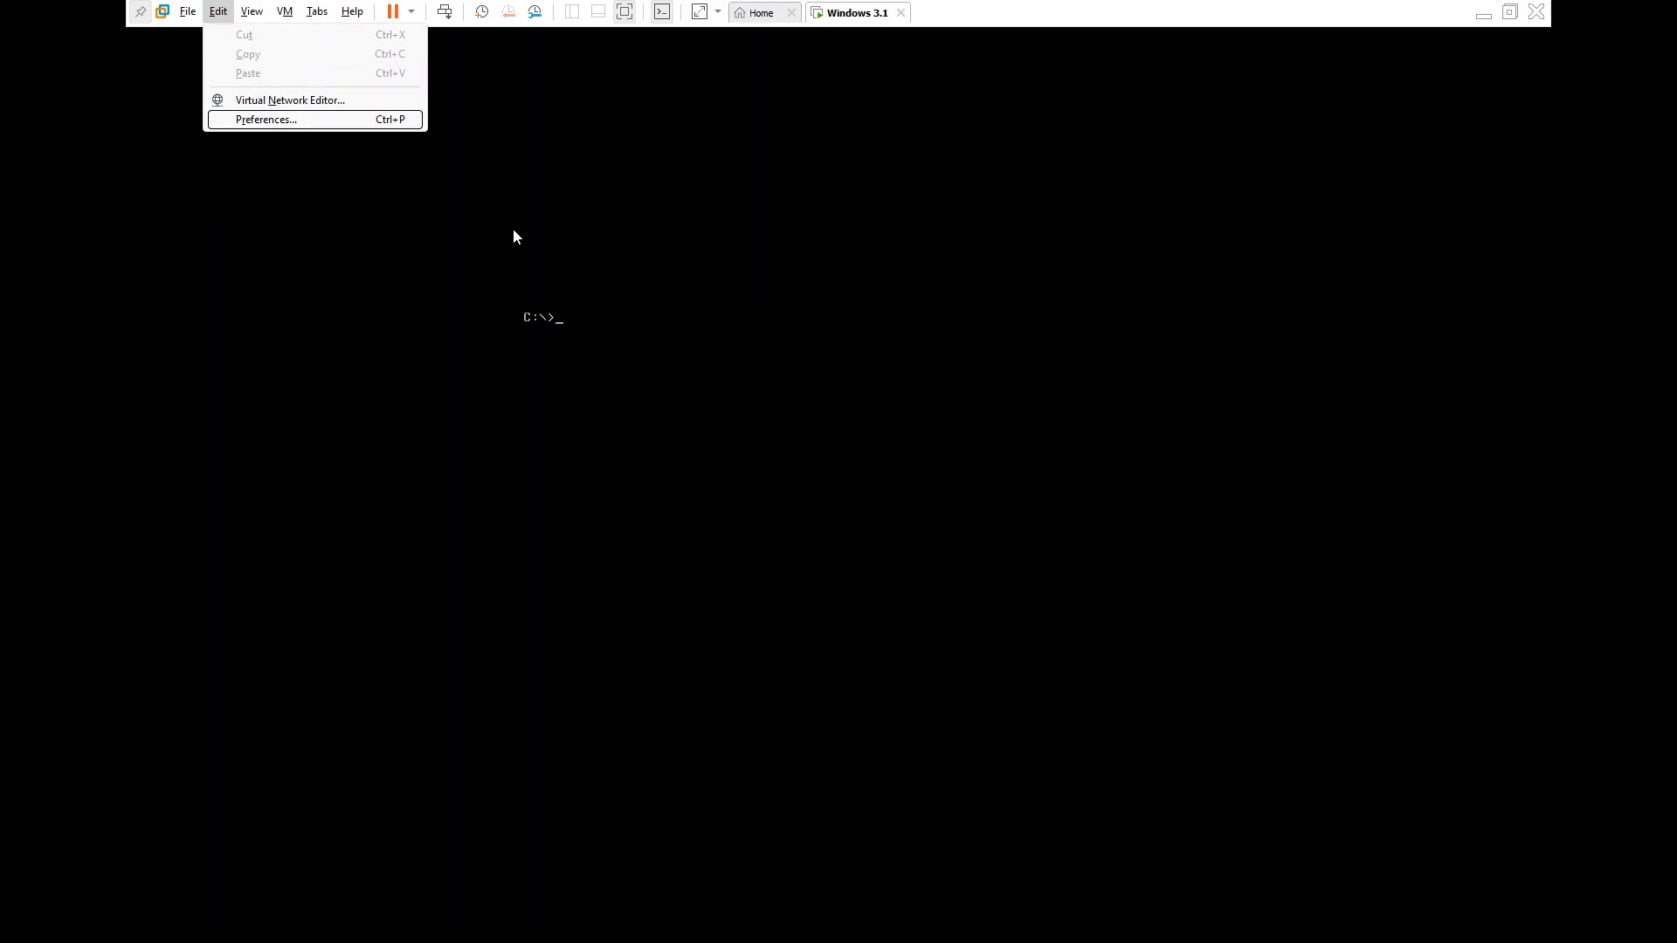
pyautogui.press('Right')
pyautogui.press('Down')
pyautogui.press('Up')
pyautogui.press('Escape')
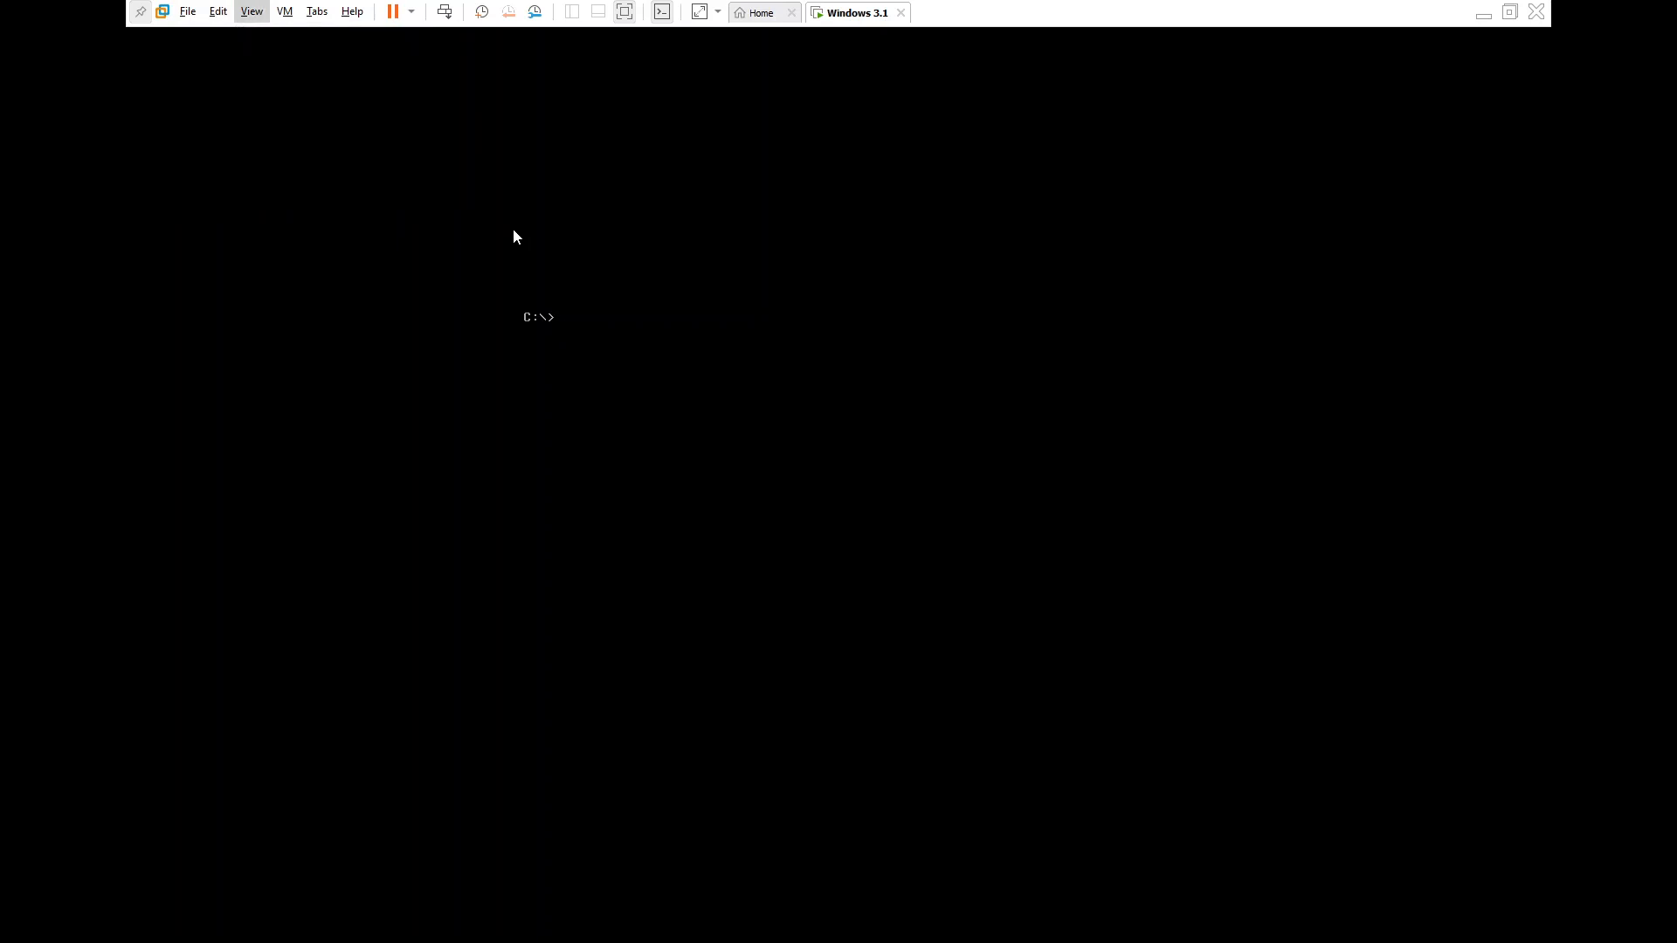
pyautogui.press('Escape')
# - Power off the Windows 3.1 virtual machine and confirm the shutdown
pyautogui.press('alt')
pyautogui.press('Right')
pyautogui.press('Right')
pyautogui.press('Right')
pyautogui.press('Right')
pyautogui.press('Left')
pyautogui.press('Right')
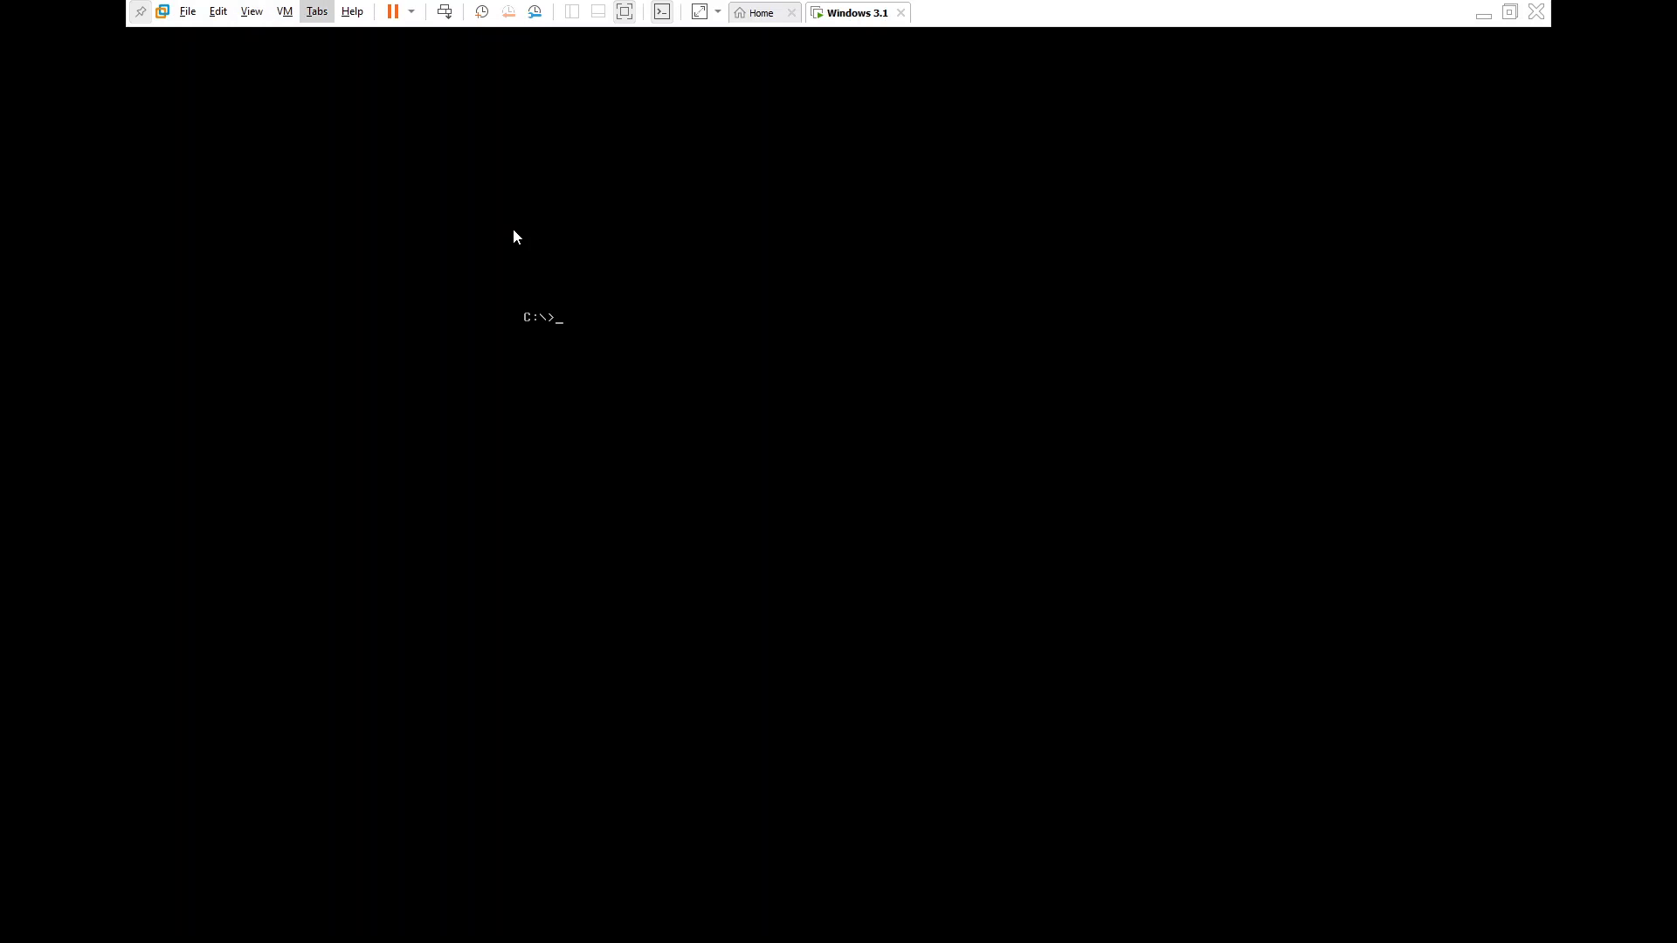
pyautogui.press('Right')
pyautogui.press('Left')
pyautogui.press('Left')
pyautogui.press('Down')
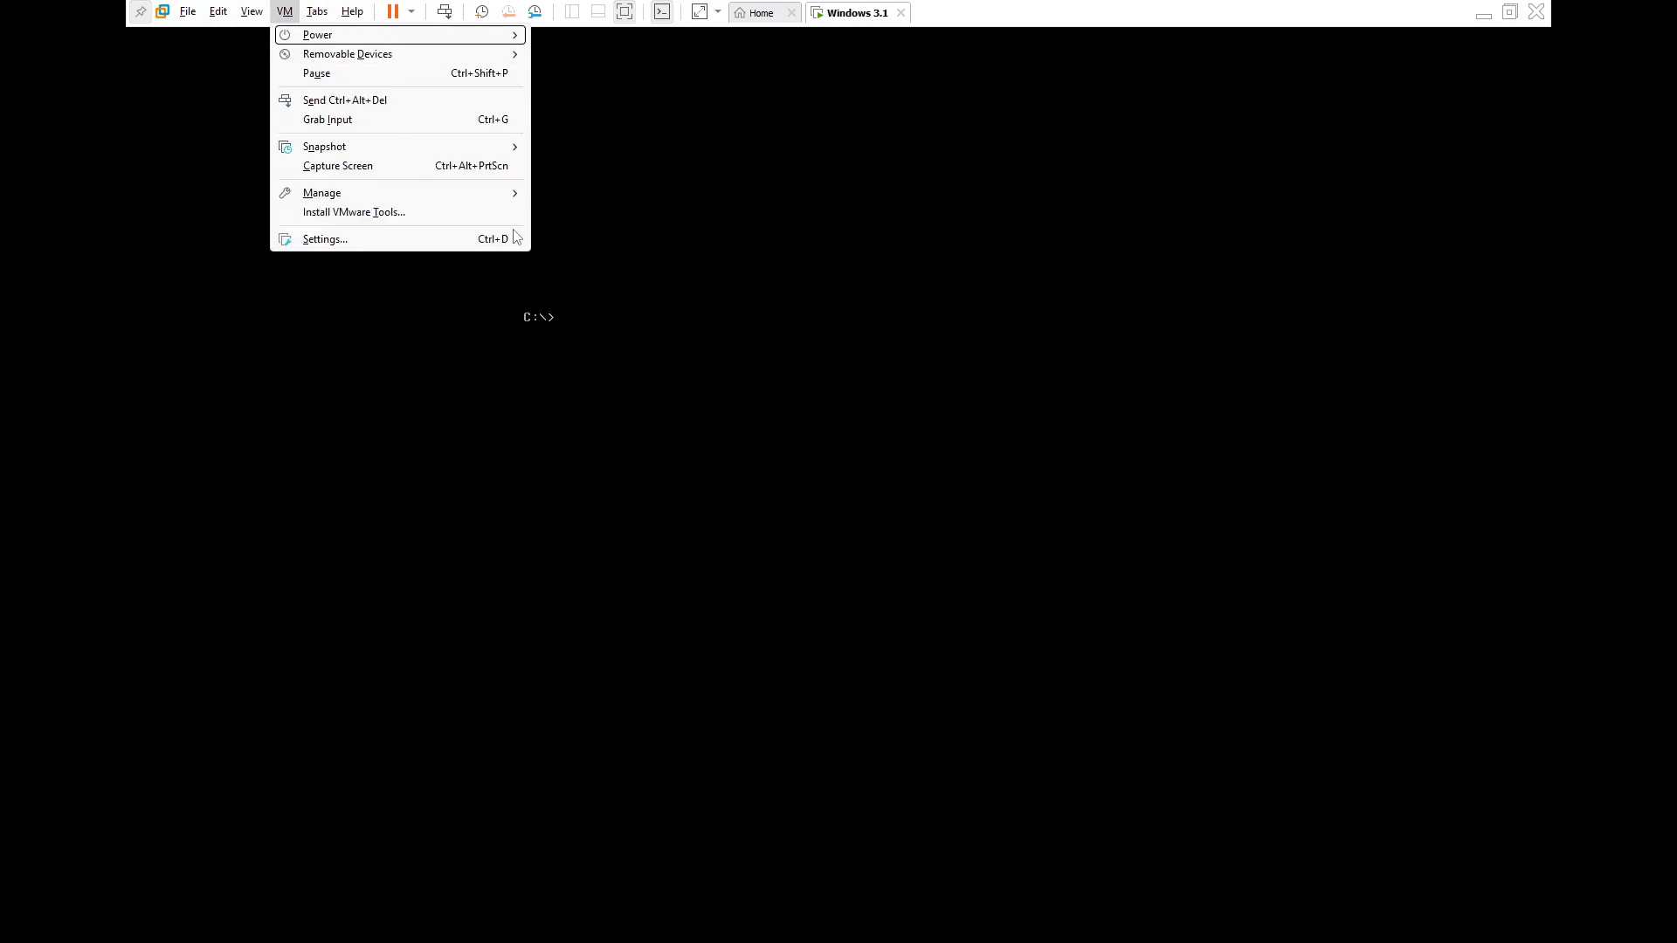
pyautogui.press('Right')
pyautogui.press('Down')
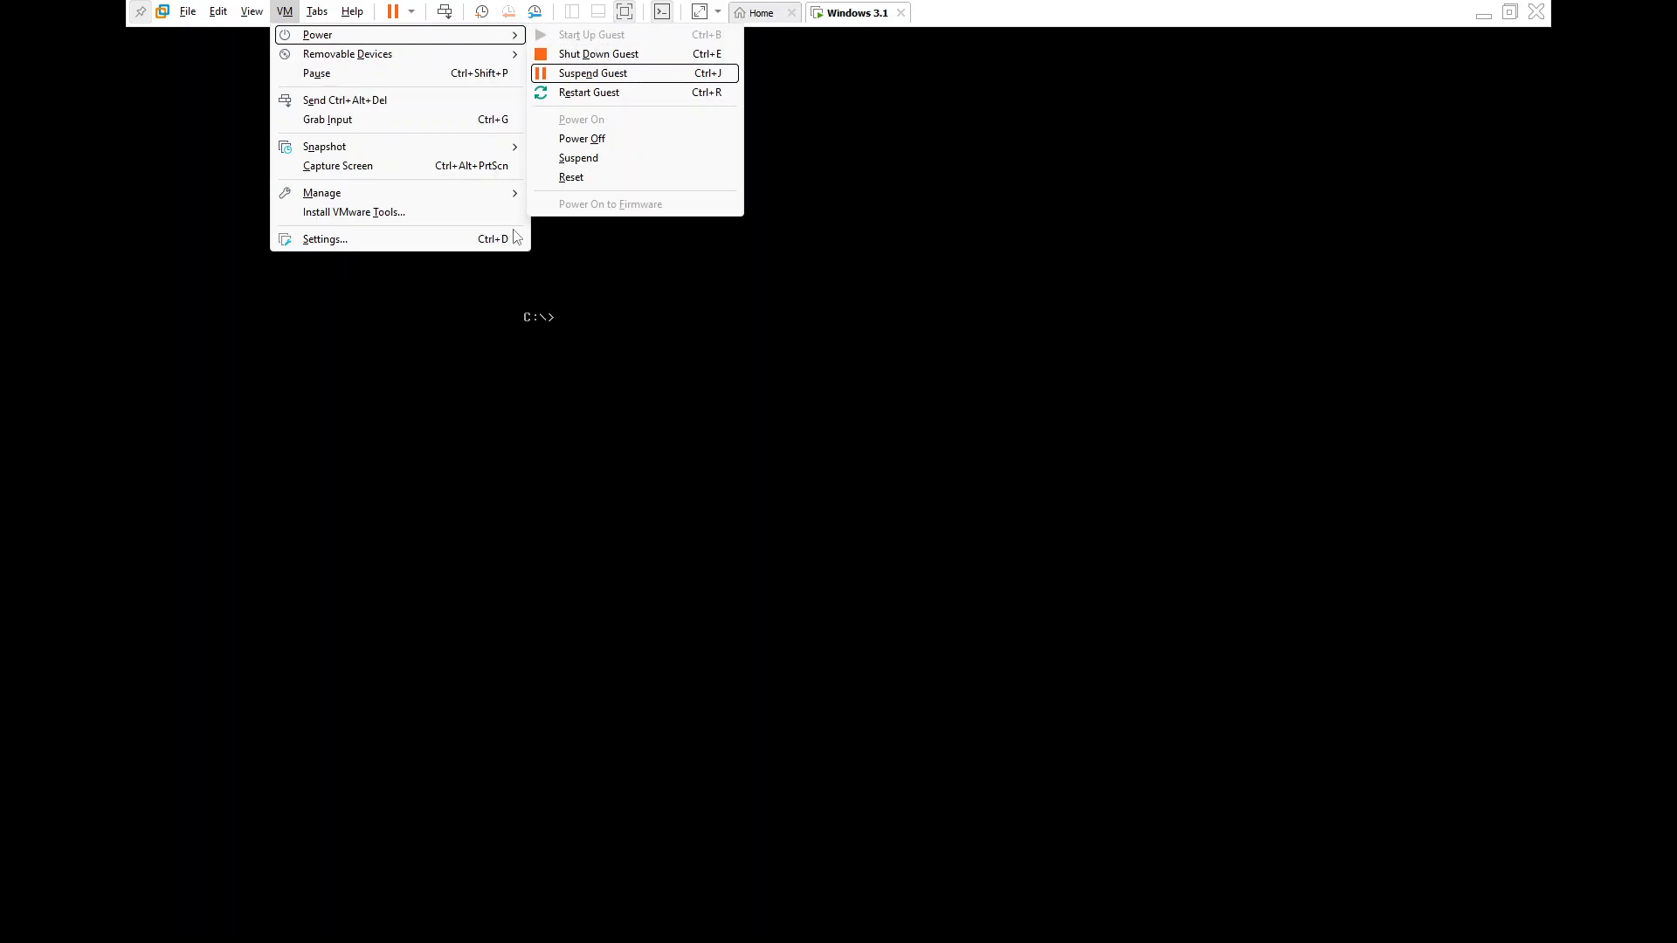
pyautogui.press('Down')
pyautogui.press('Down')
pyautogui.press('Down')
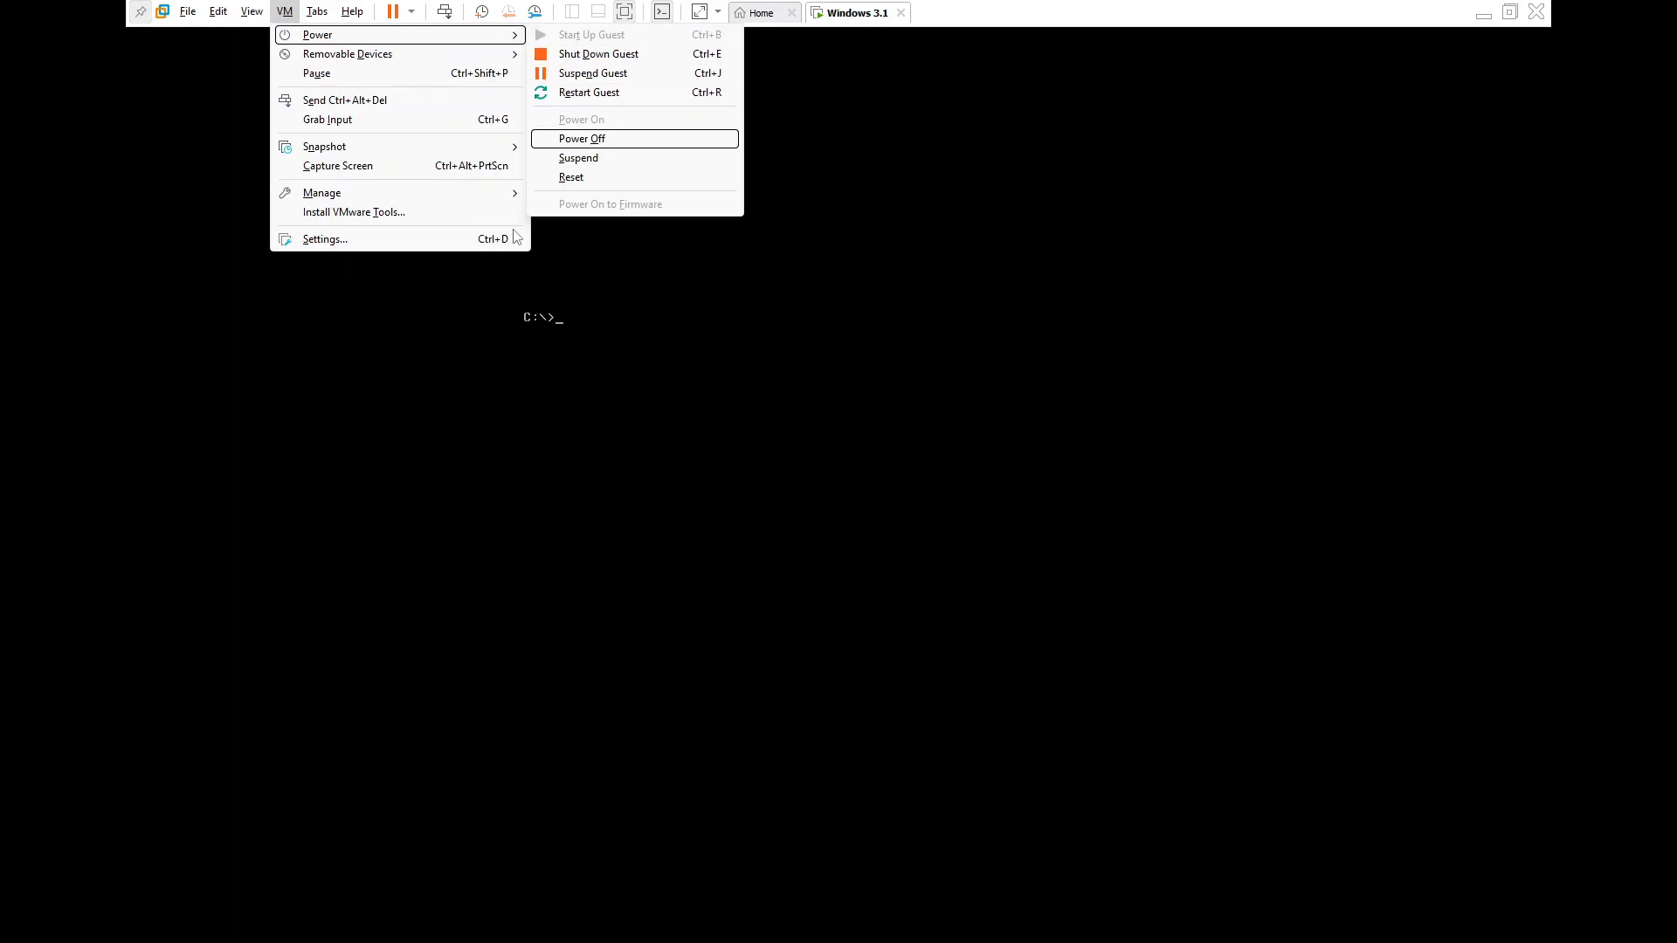
pyautogui.press('Return')
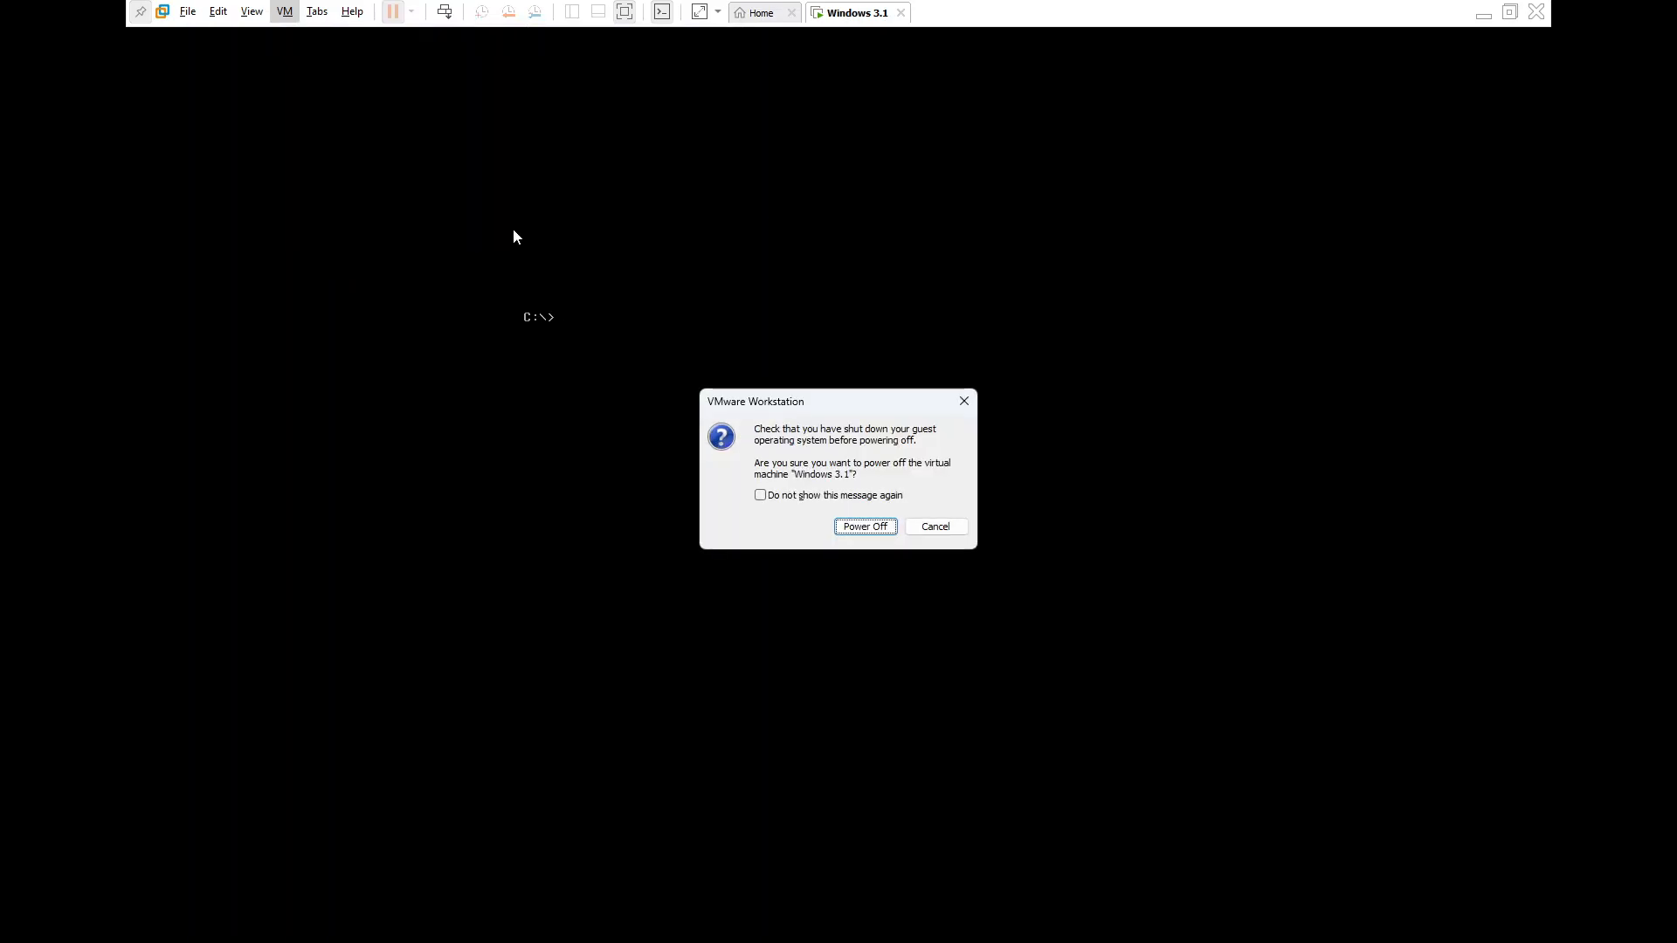
pyautogui.press('Return')
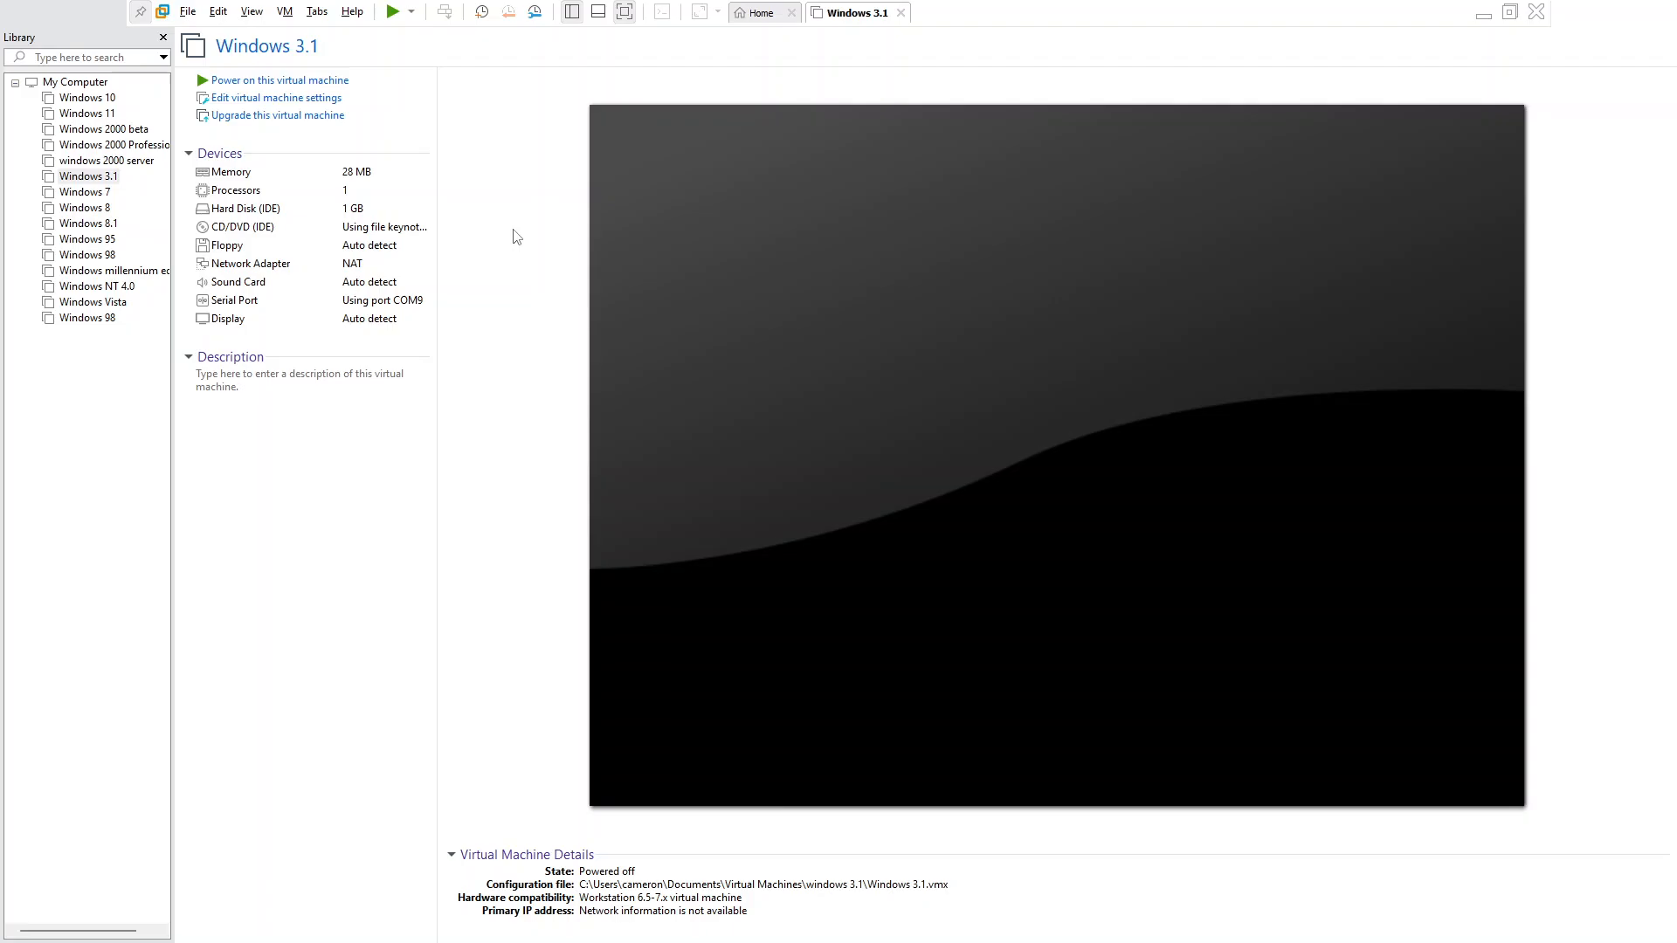
# - Close and reopen the Windows 3.1 virtual machine, and bring up the CD/DVD (IDE) device in its settings
pyautogui.hotkey('ctrl', 'w')
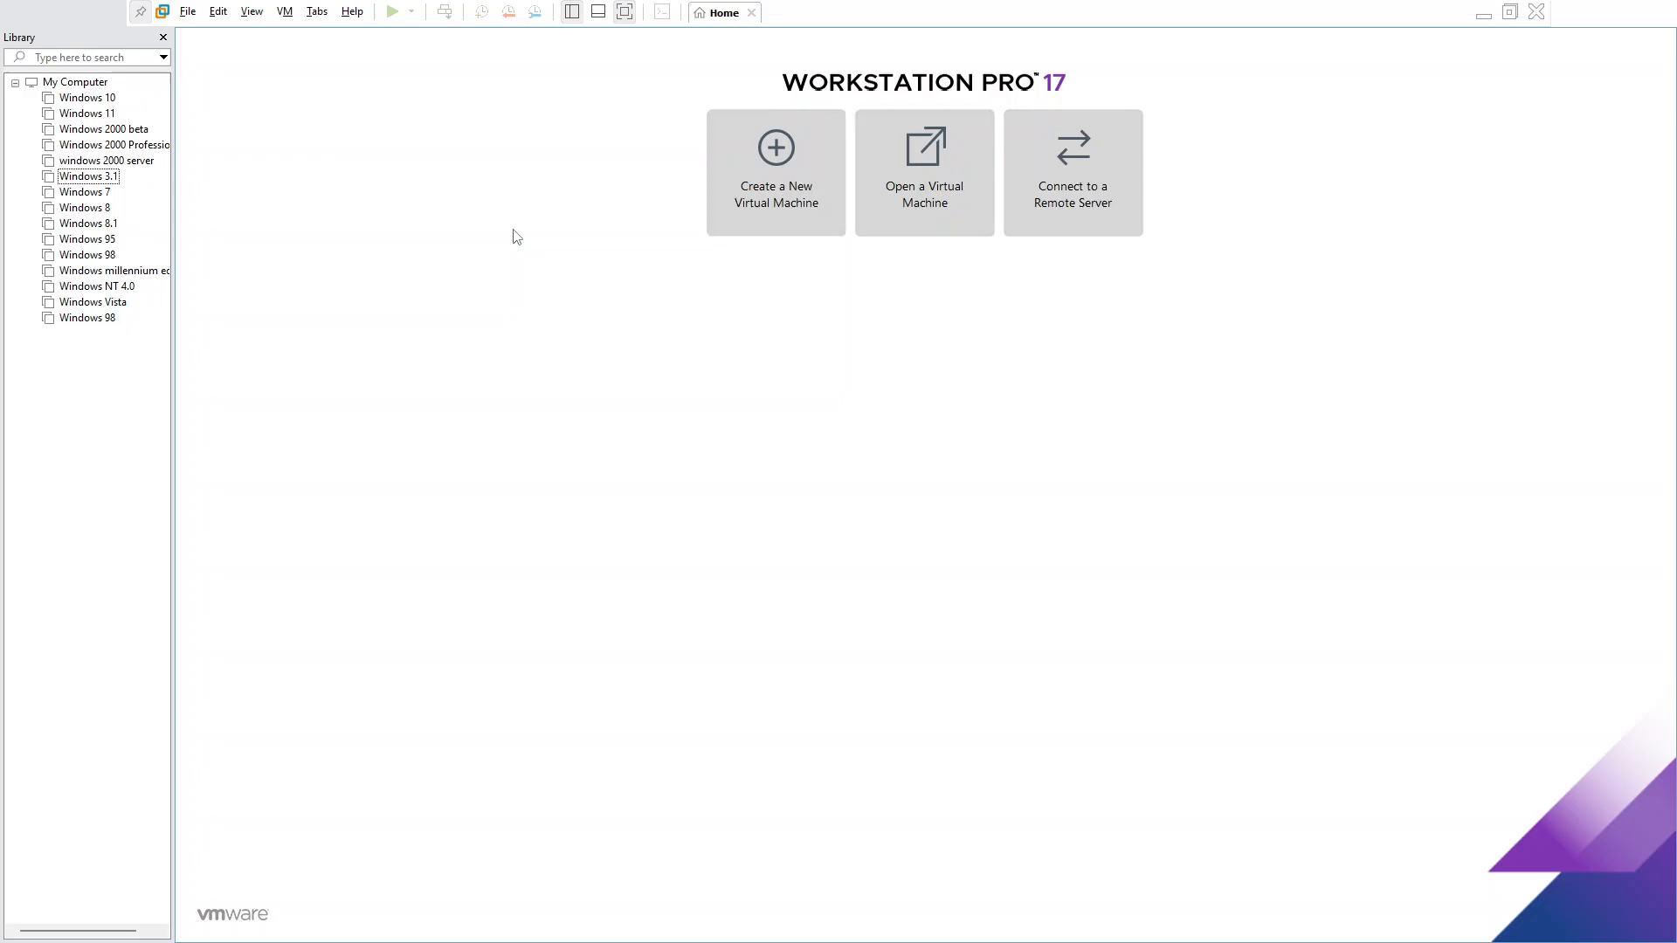
pyautogui.press('space')
pyautogui.press('Return')
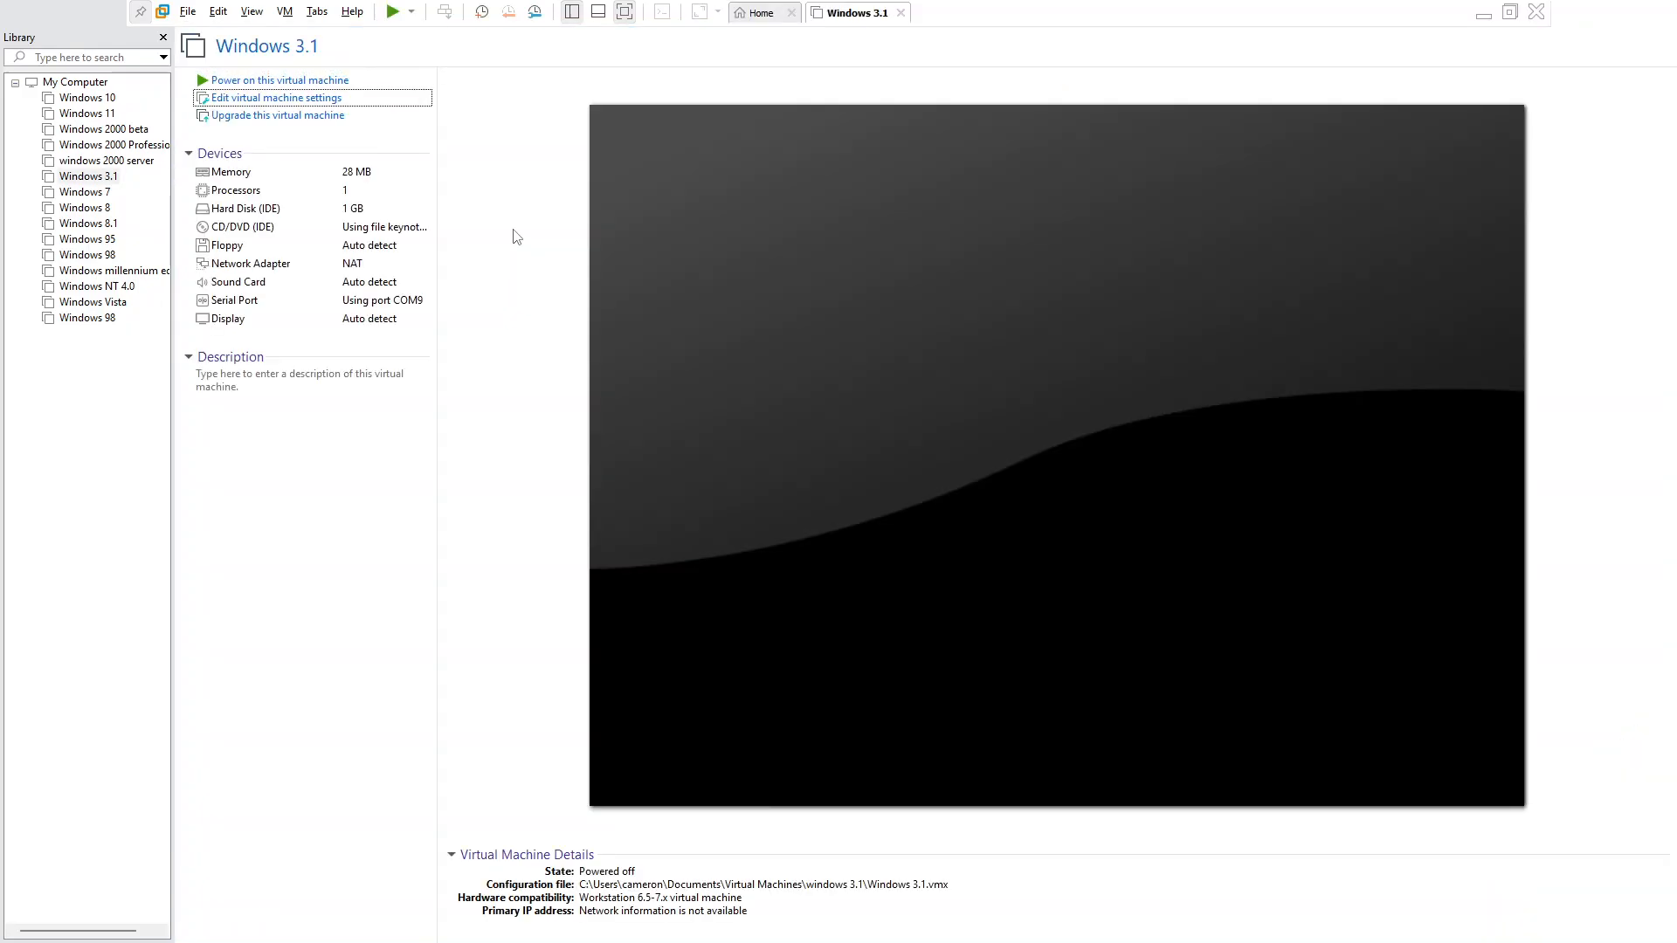
pyautogui.press('Return')
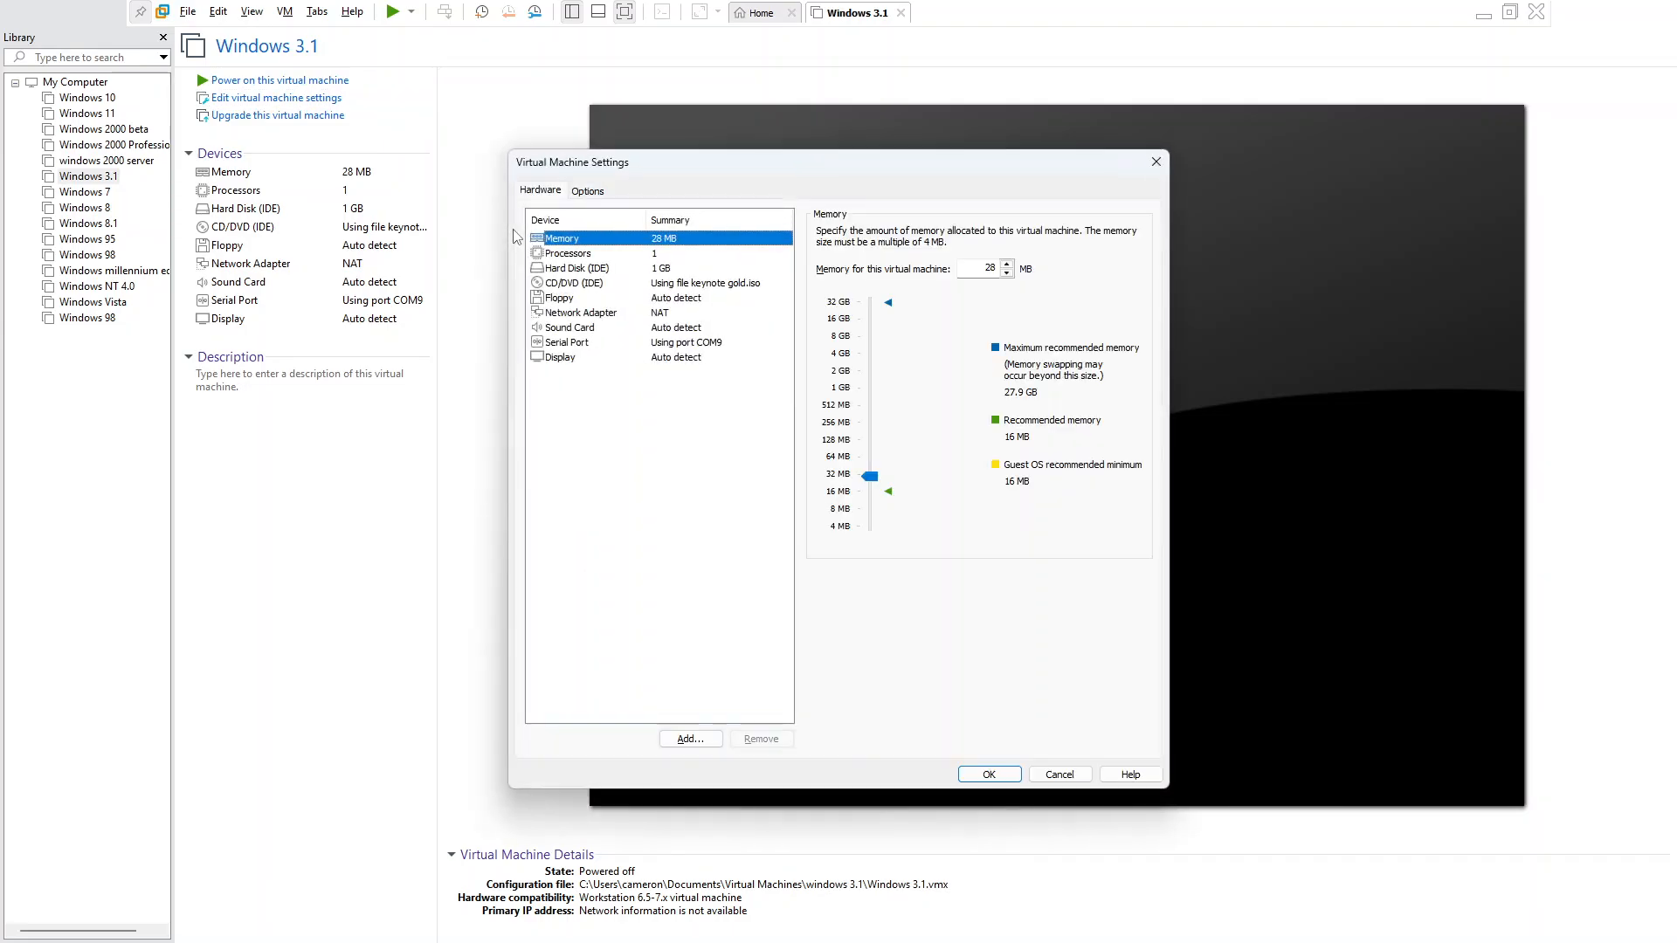
pyautogui.press('Down')
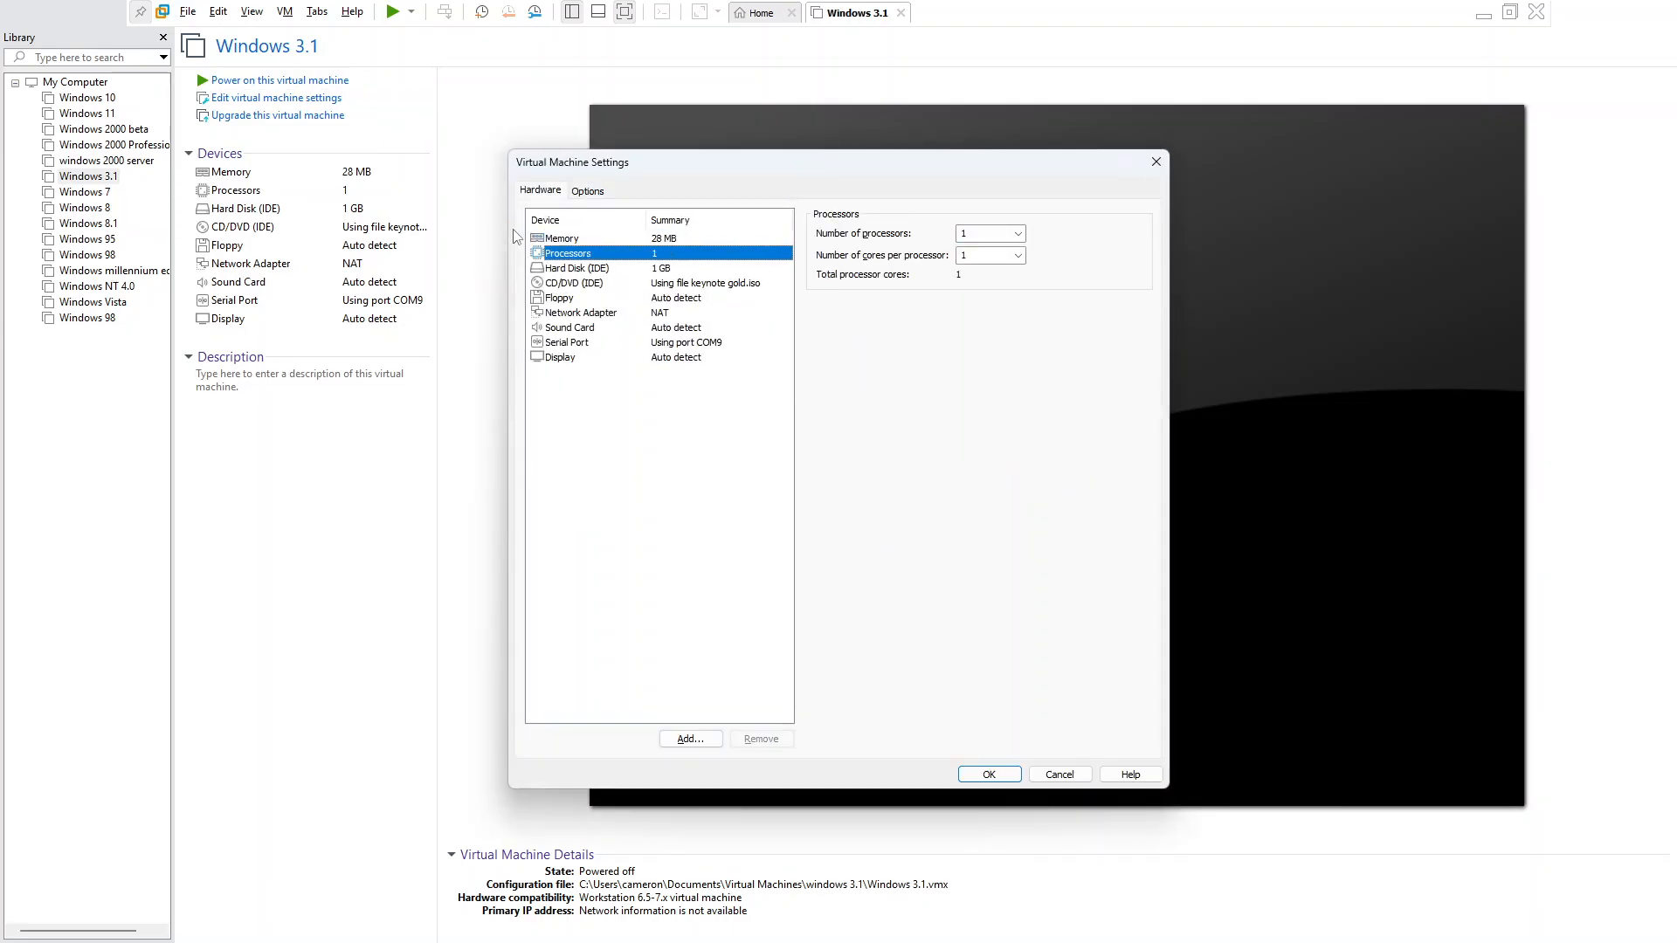
pyautogui.press('Down')
pyautogui.press('Down')
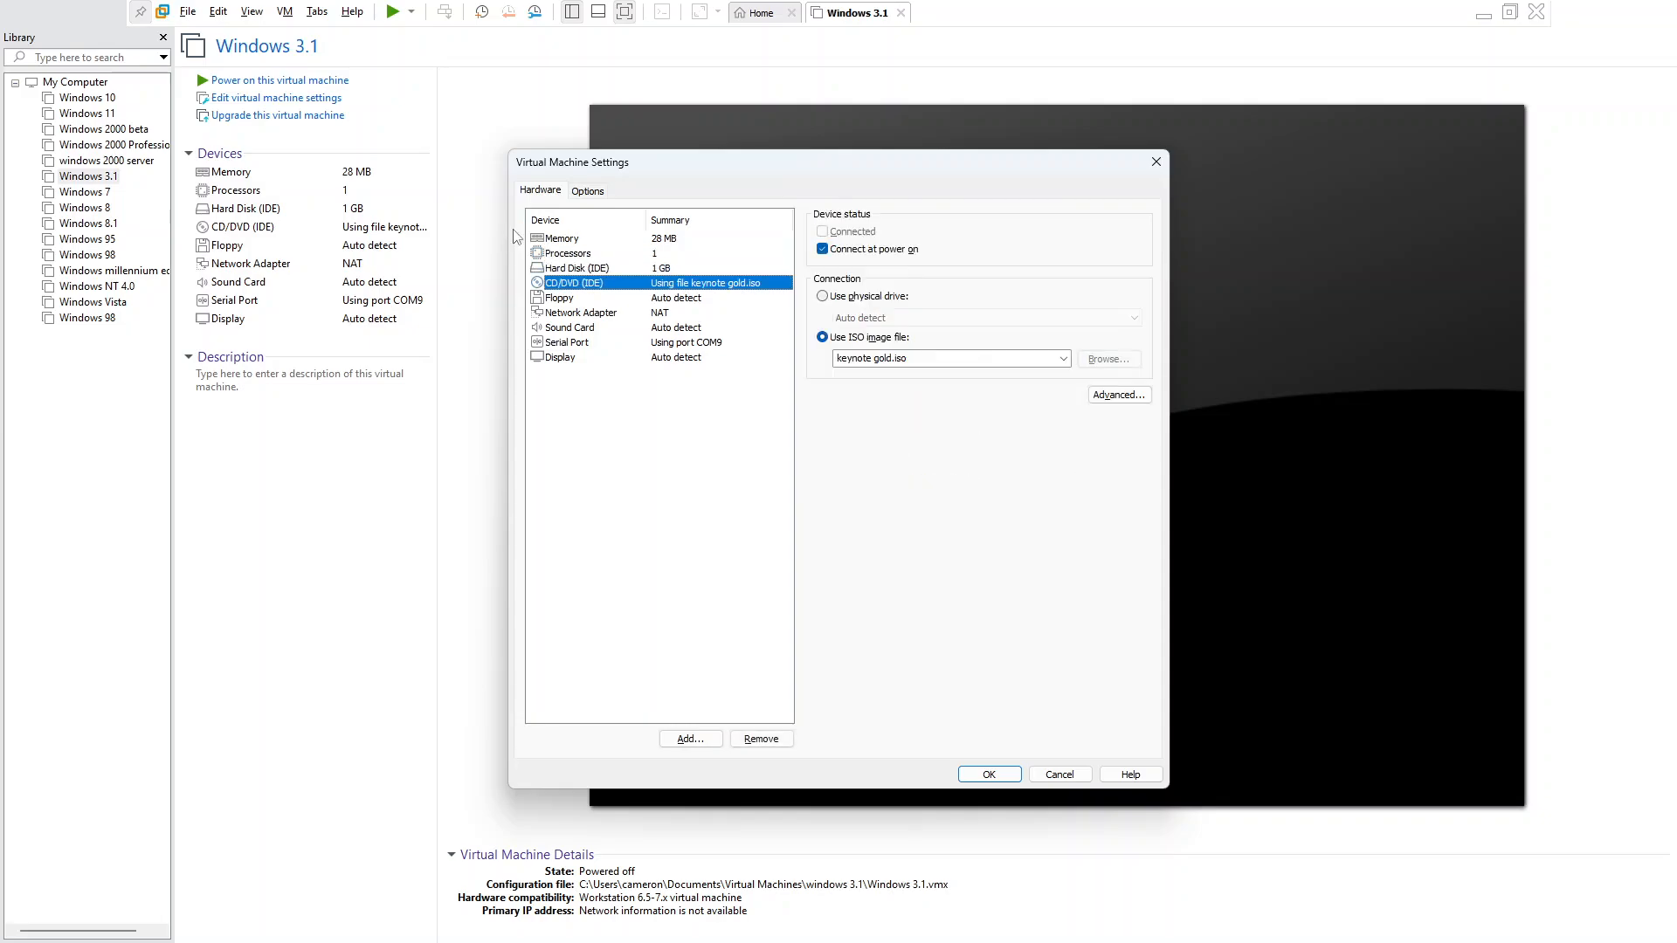
# - Open the advanced settings of the CD/DVD (IDE) device
pyautogui.press('Tab')
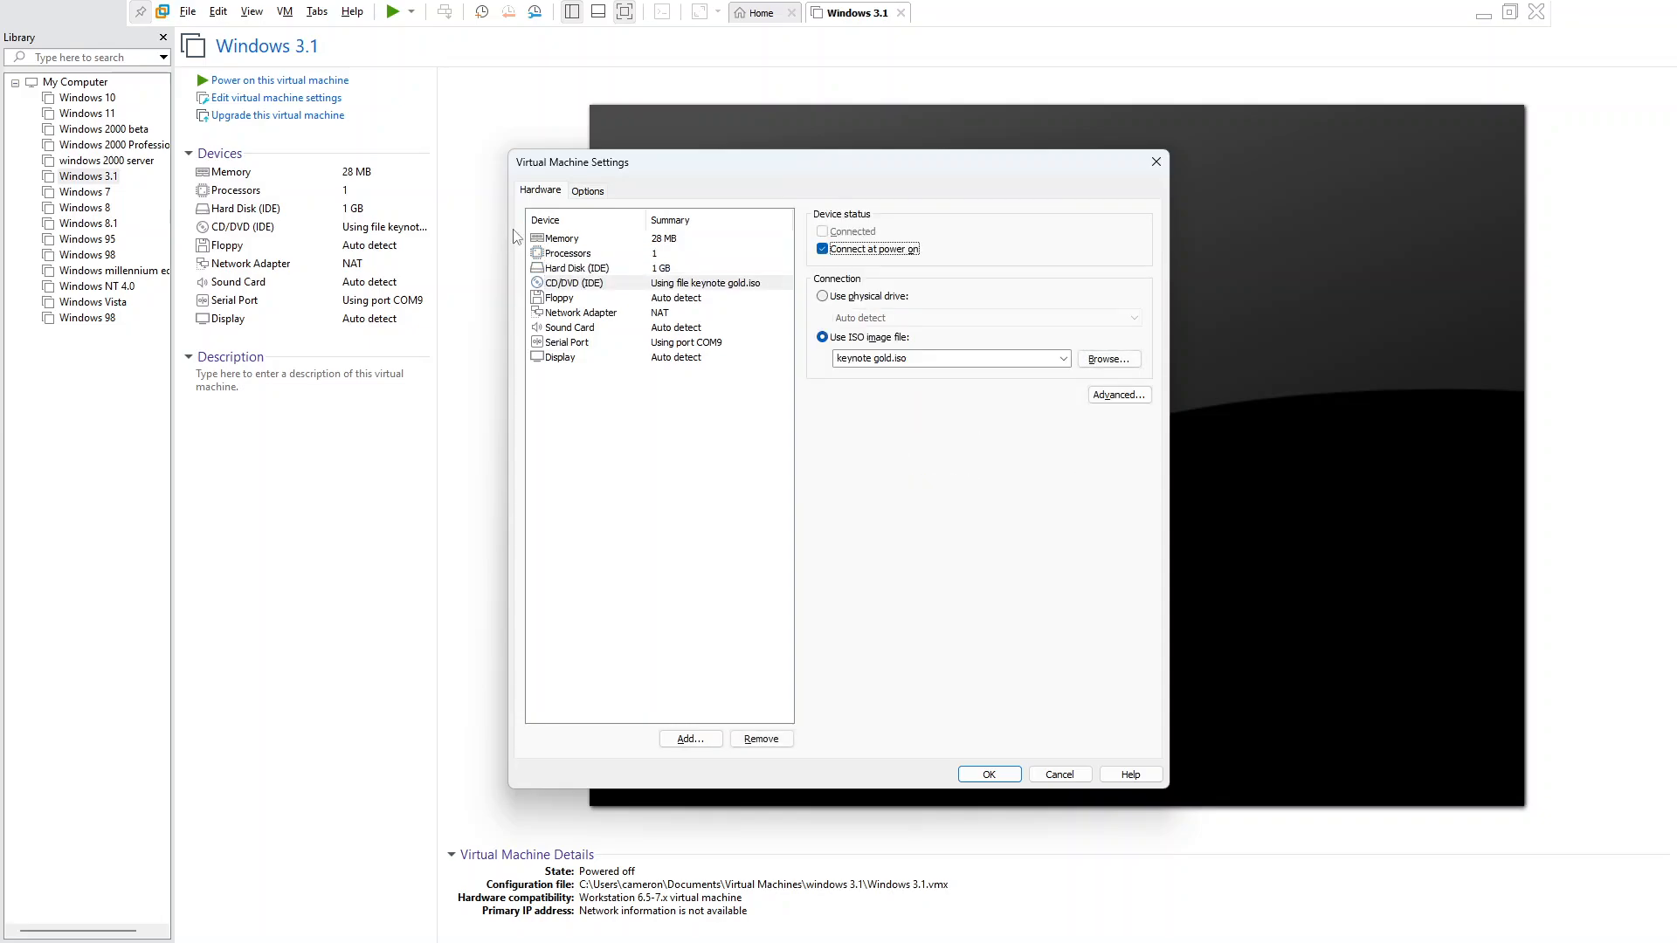
pyautogui.press('Tab')
pyautogui.press('Tab')
pyautogui.press('Tab')
pyautogui.press('Tab')
pyautogui.press('Return')
pyautogui.press('Tab')
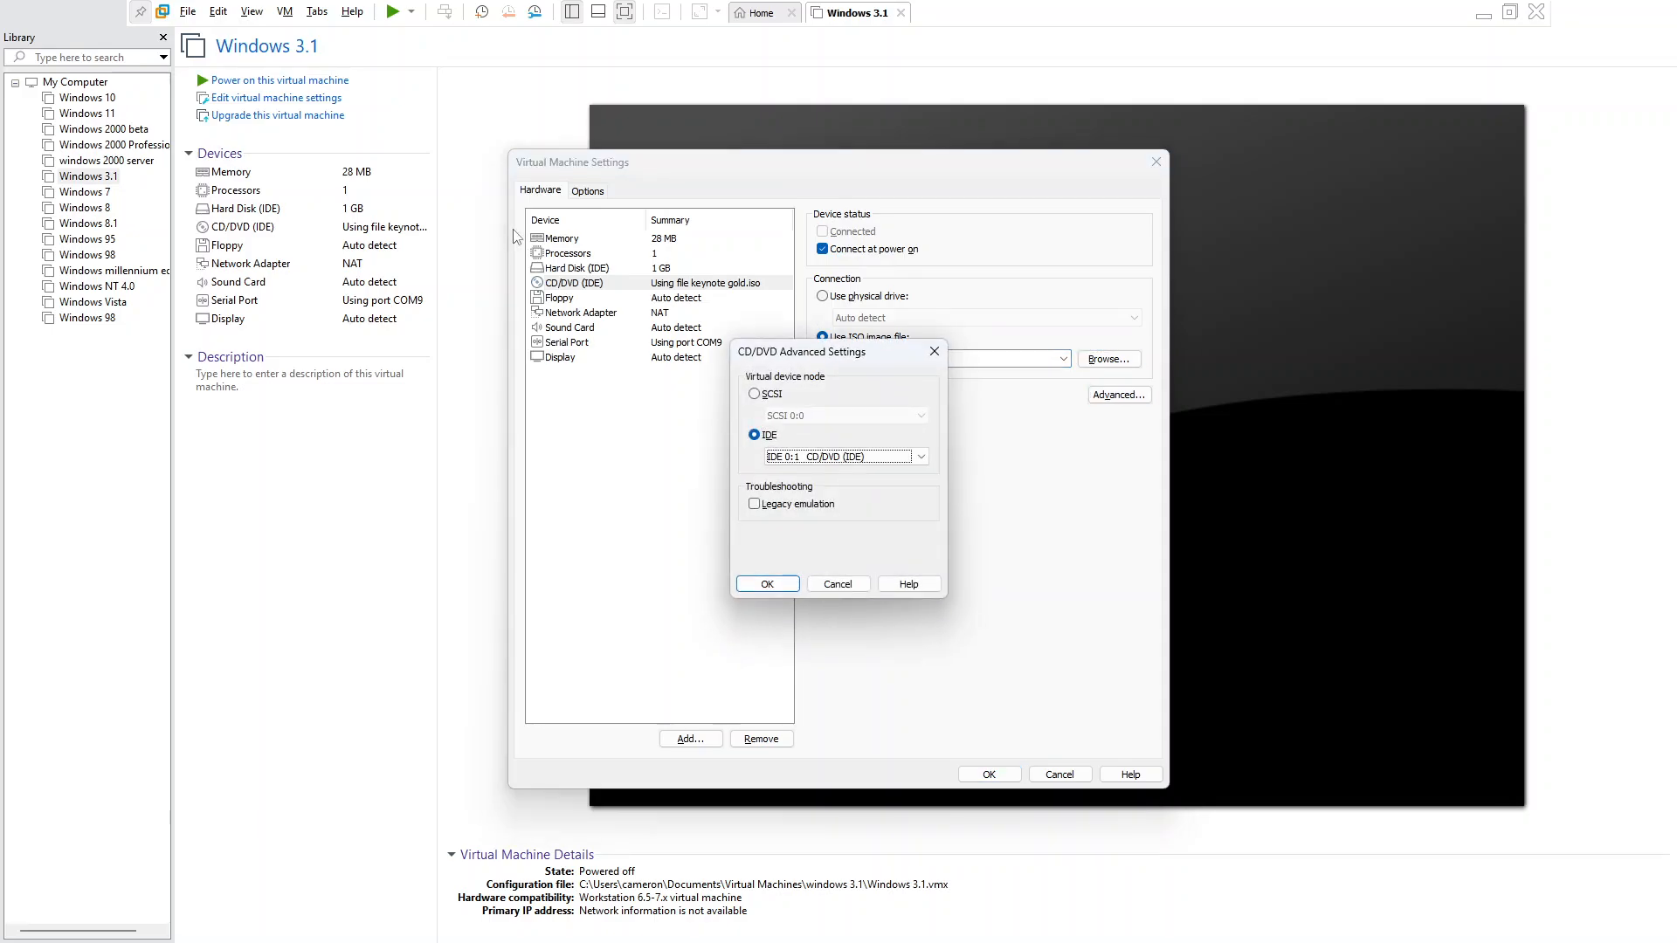
pyautogui.hotkey('shift', 'Tab')
pyautogui.press('Up')
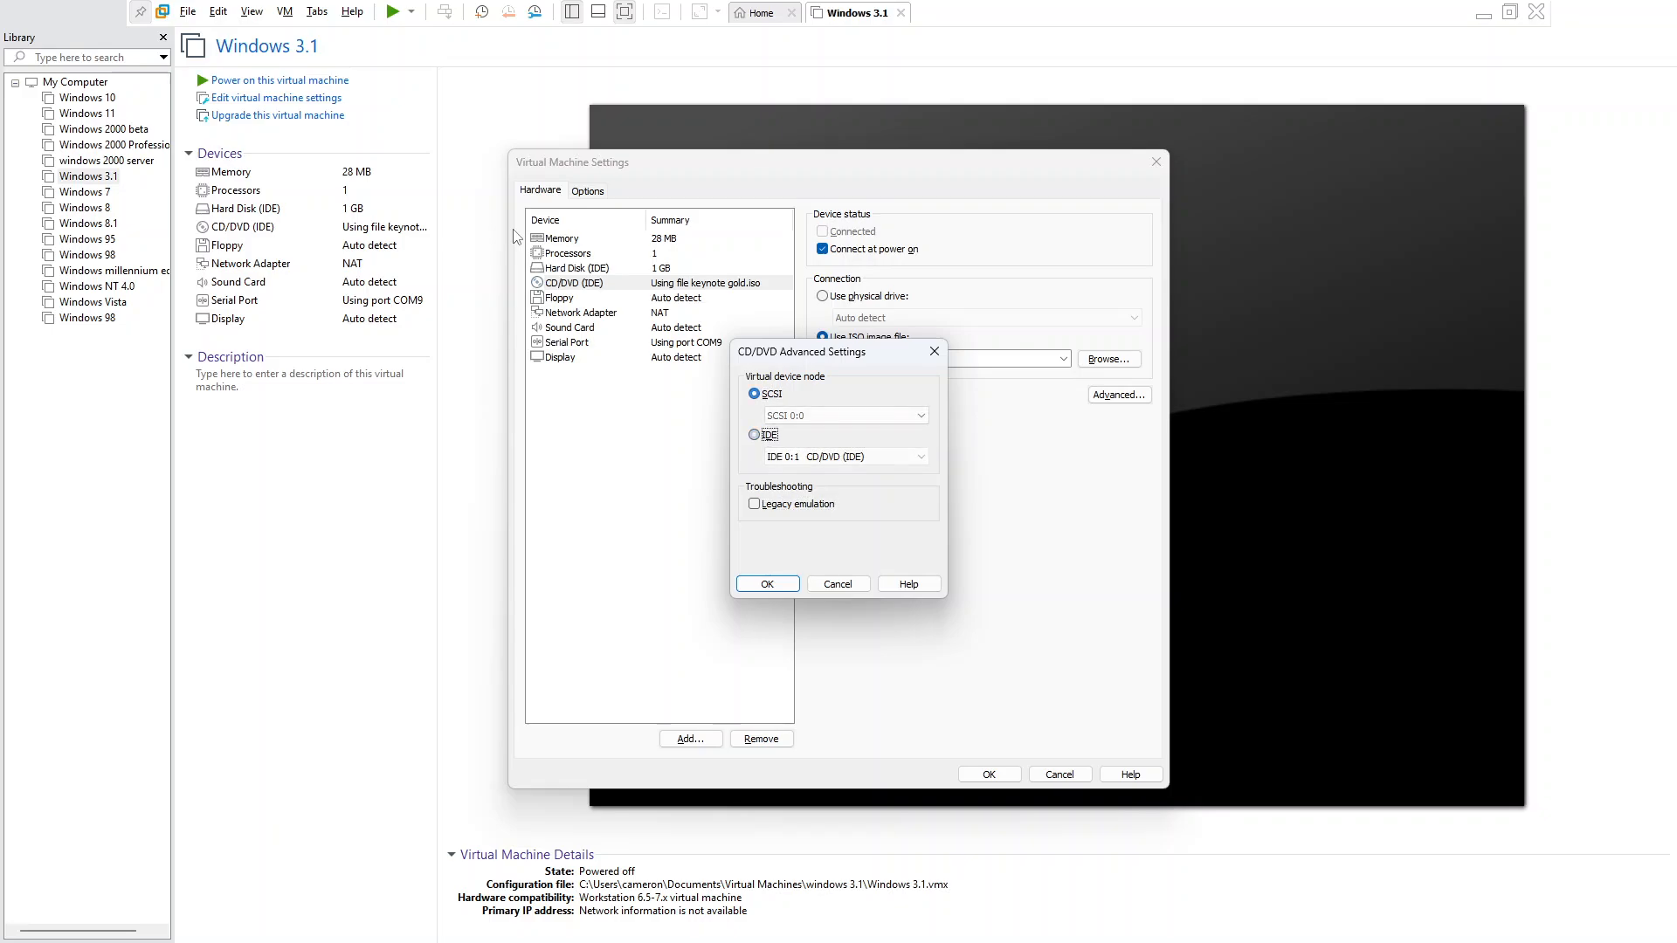
pyautogui.press('Down')
# - Enable legacy emulation for the CD/DVD drive
pyautogui.press('Tab')
pyautogui.press('Tab')
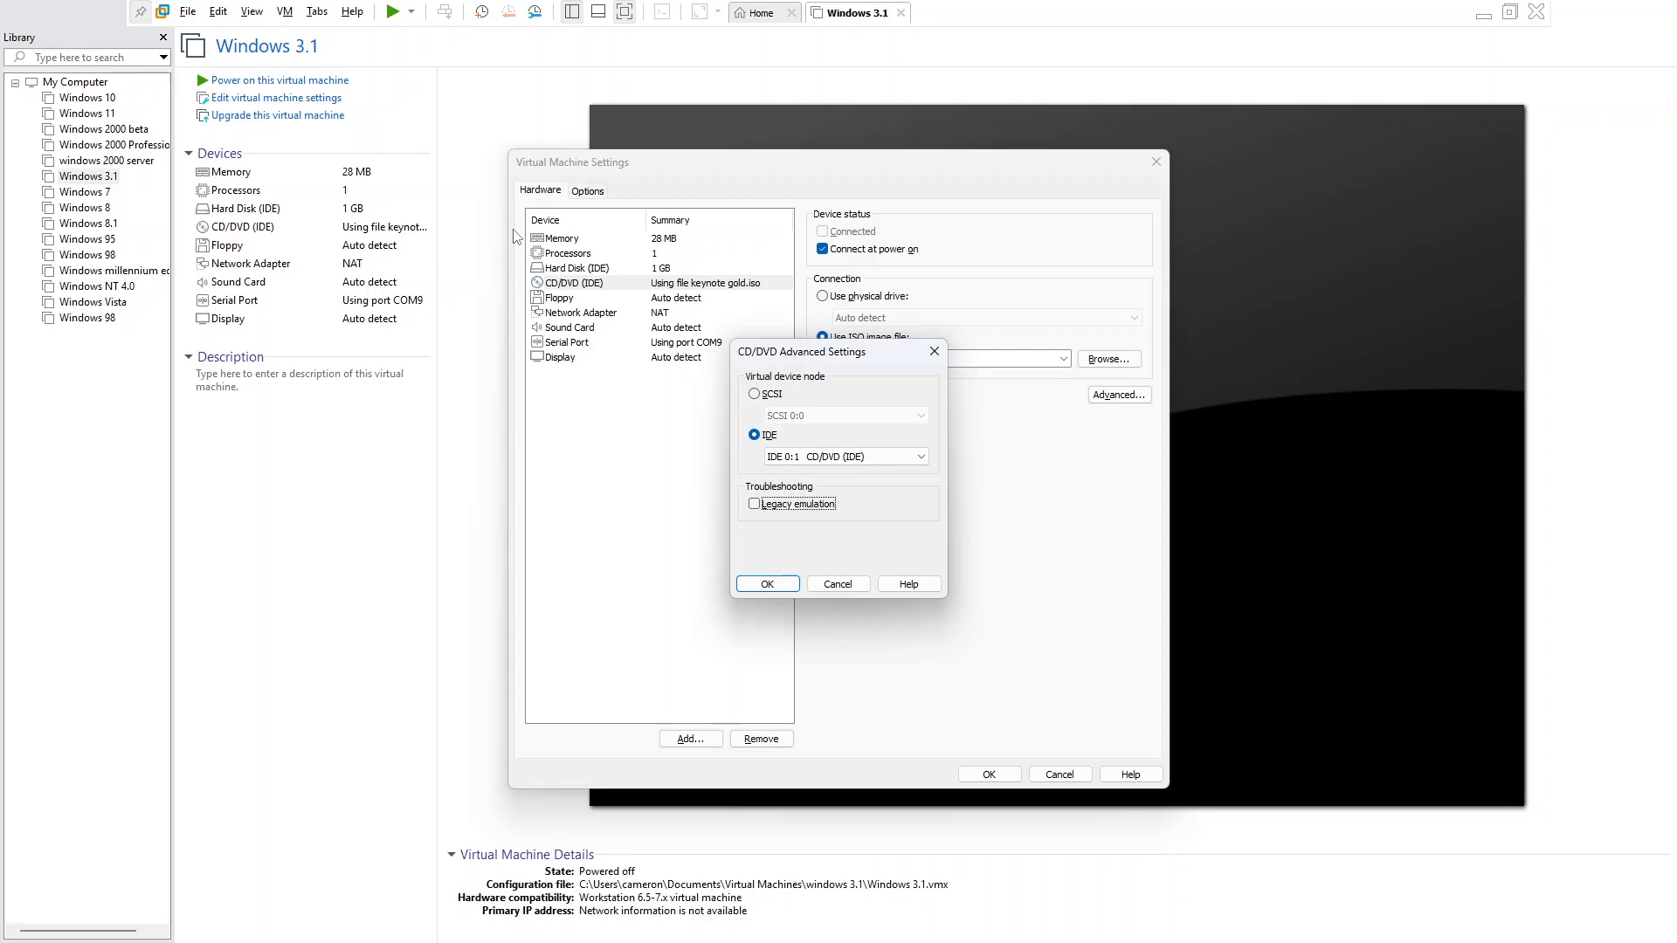
pyautogui.press('space')
pyautogui.hotkey('shift', 'Tab')
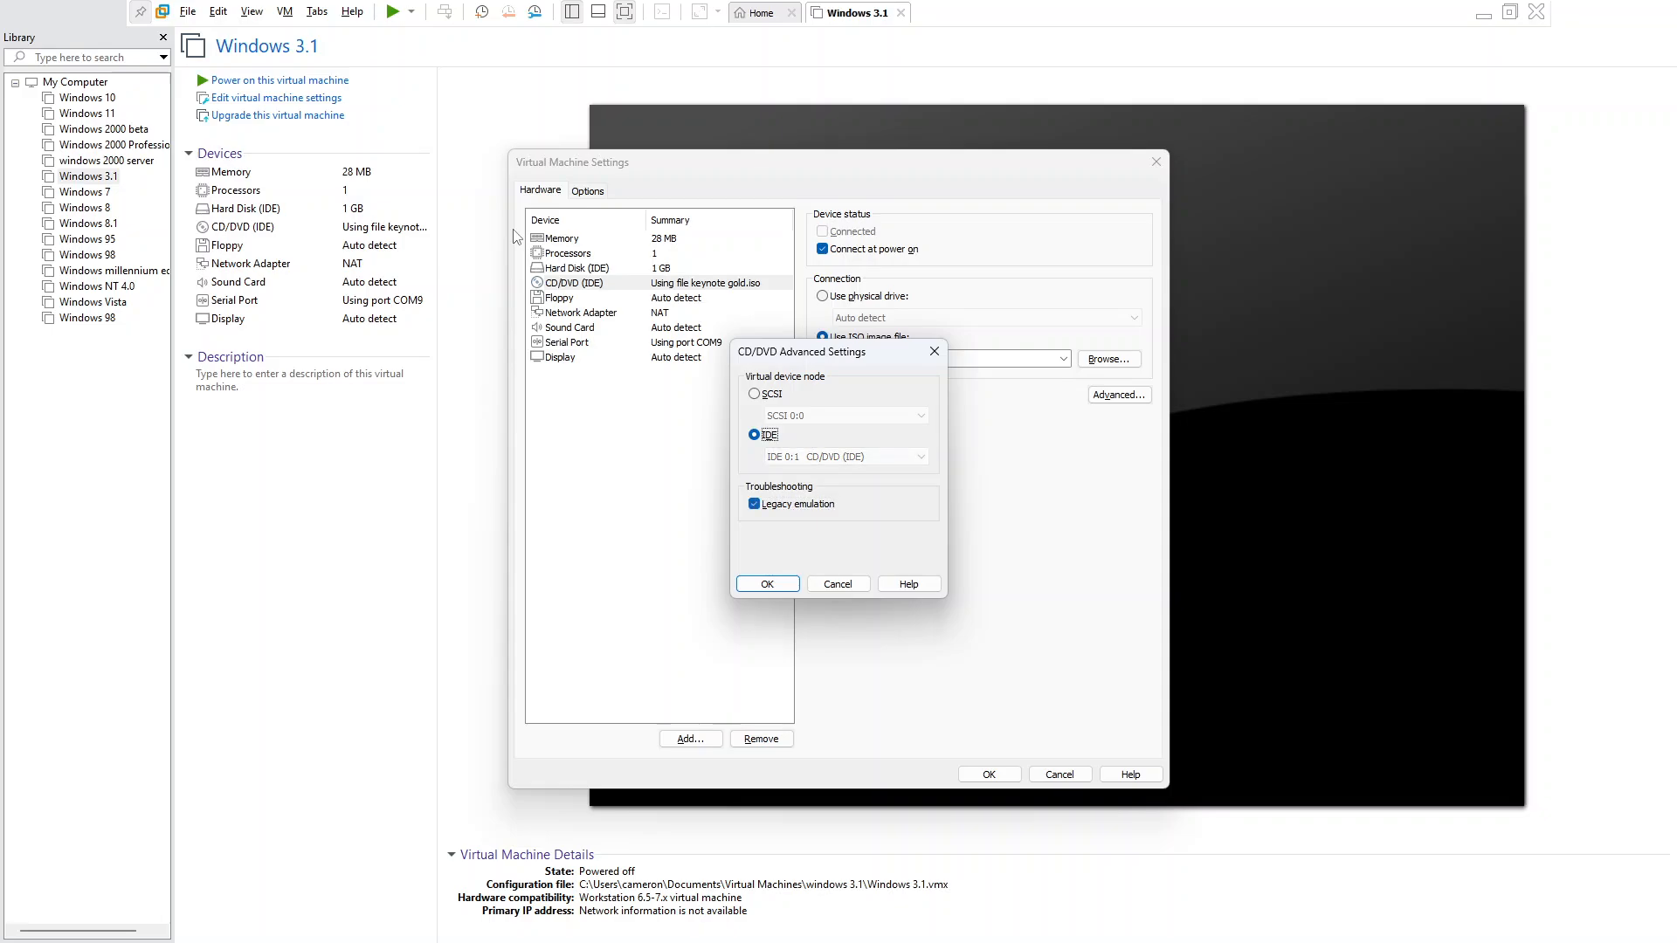
pyautogui.press('Up')
pyautogui.press('Down')
pyautogui.press('Up')
pyautogui.press('Down')
pyautogui.press('Up')
pyautogui.press('Down')
pyautogui.press('Tab')
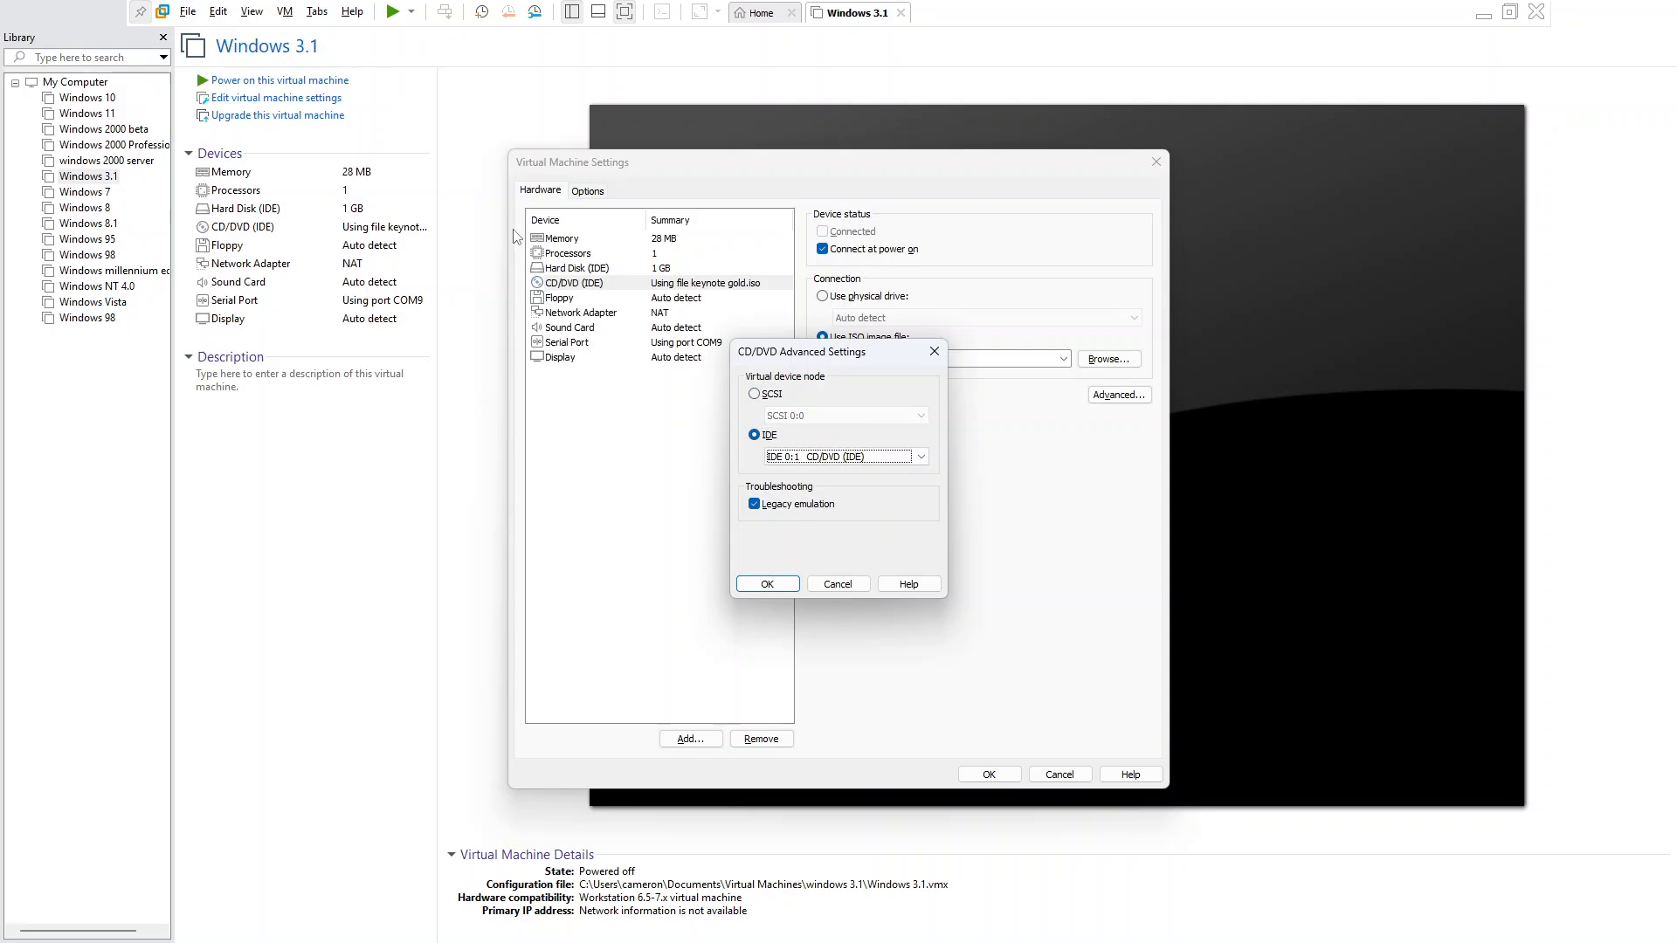
# - Try to assign the CD/DVD drive to virtual device node IDE 0:0
pyautogui.press('Up')
pyautogui.press('Tab')
pyautogui.press('Tab')
pyautogui.press('Tab')
pyautogui.press('Tab')
pyautogui.press('Tab')
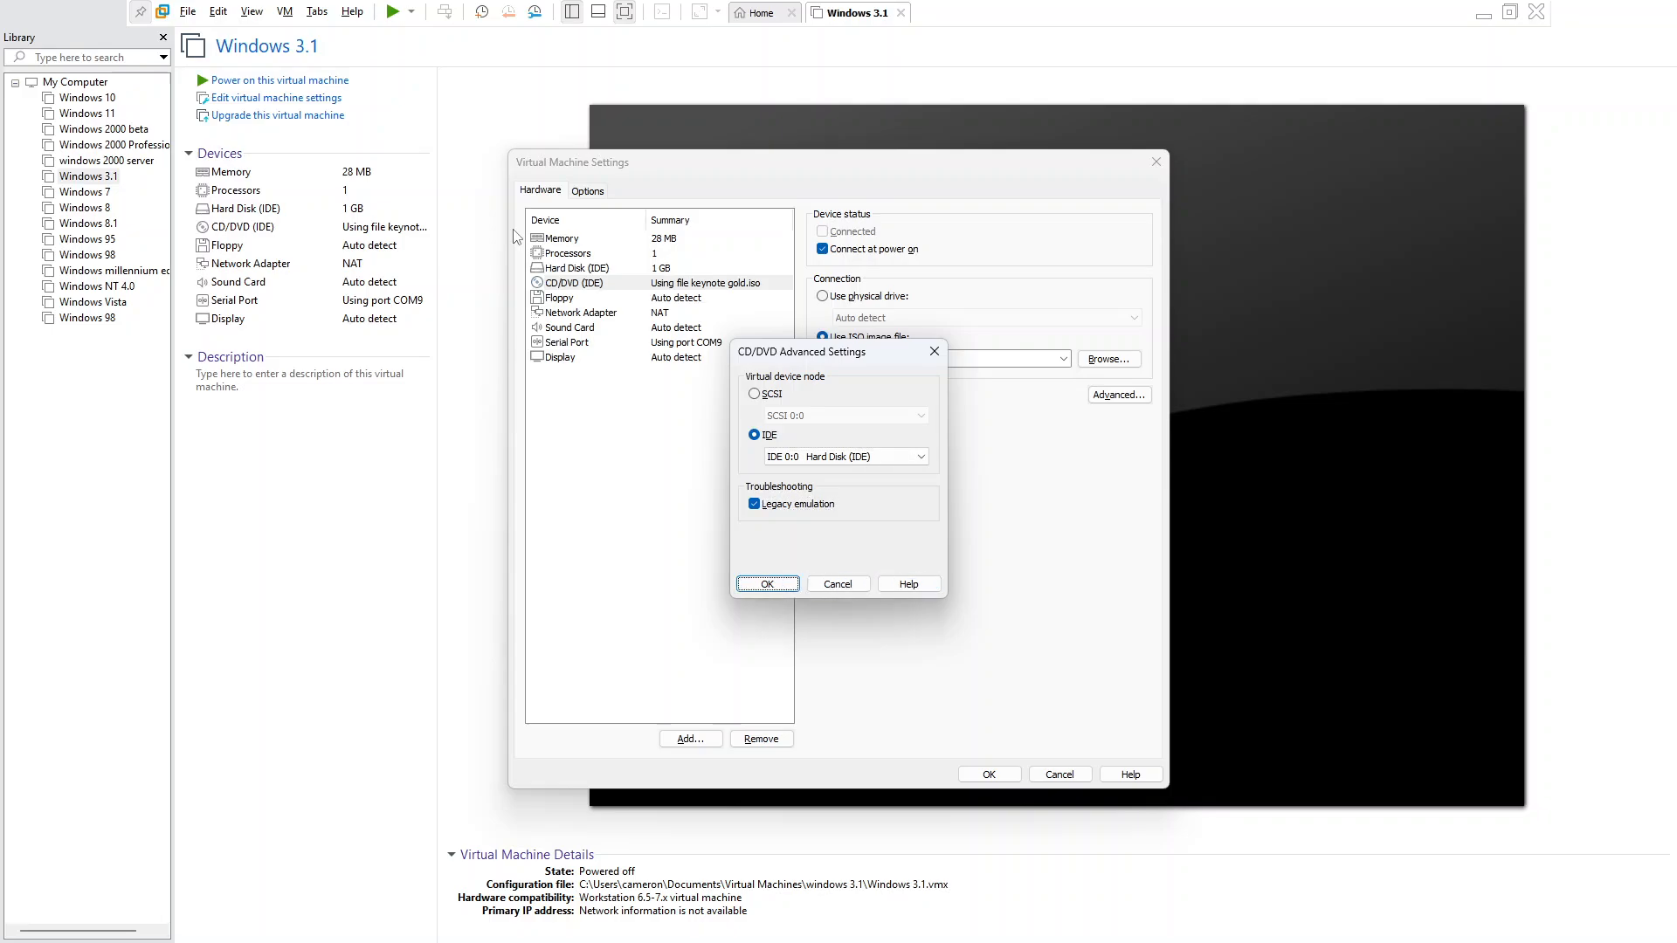
pyautogui.press('Return')
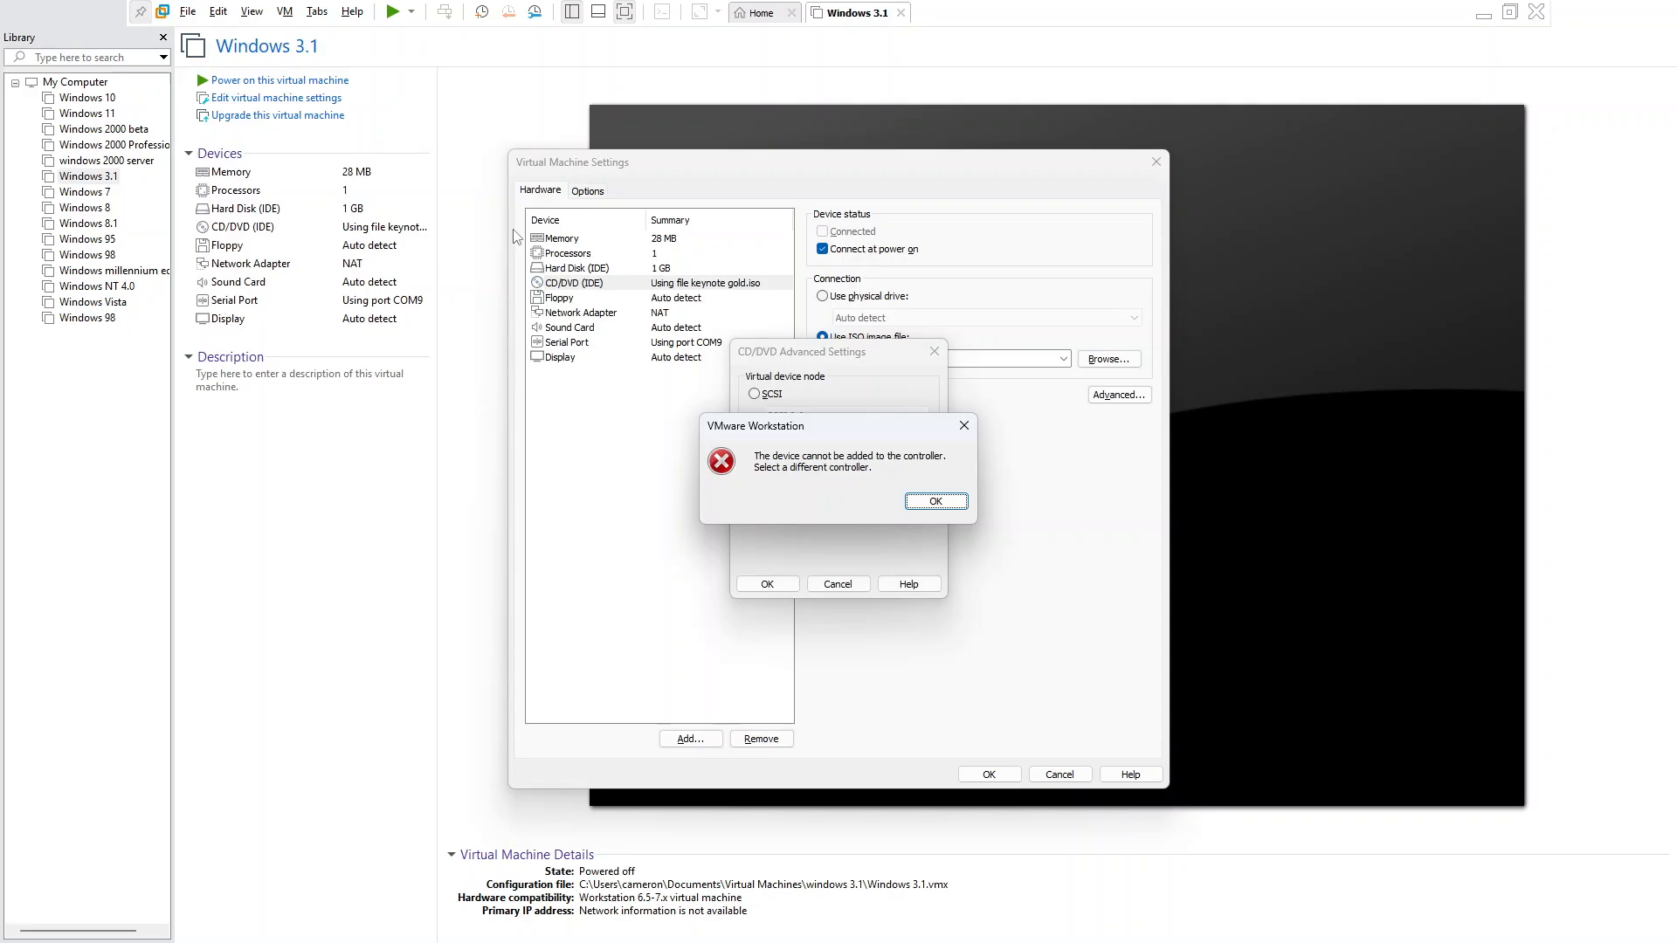
pyautogui.hotkey('alt', 'Tab')
pyautogui.hotkey('alt', 'shift', 'Tab')
pyautogui.press('Return')
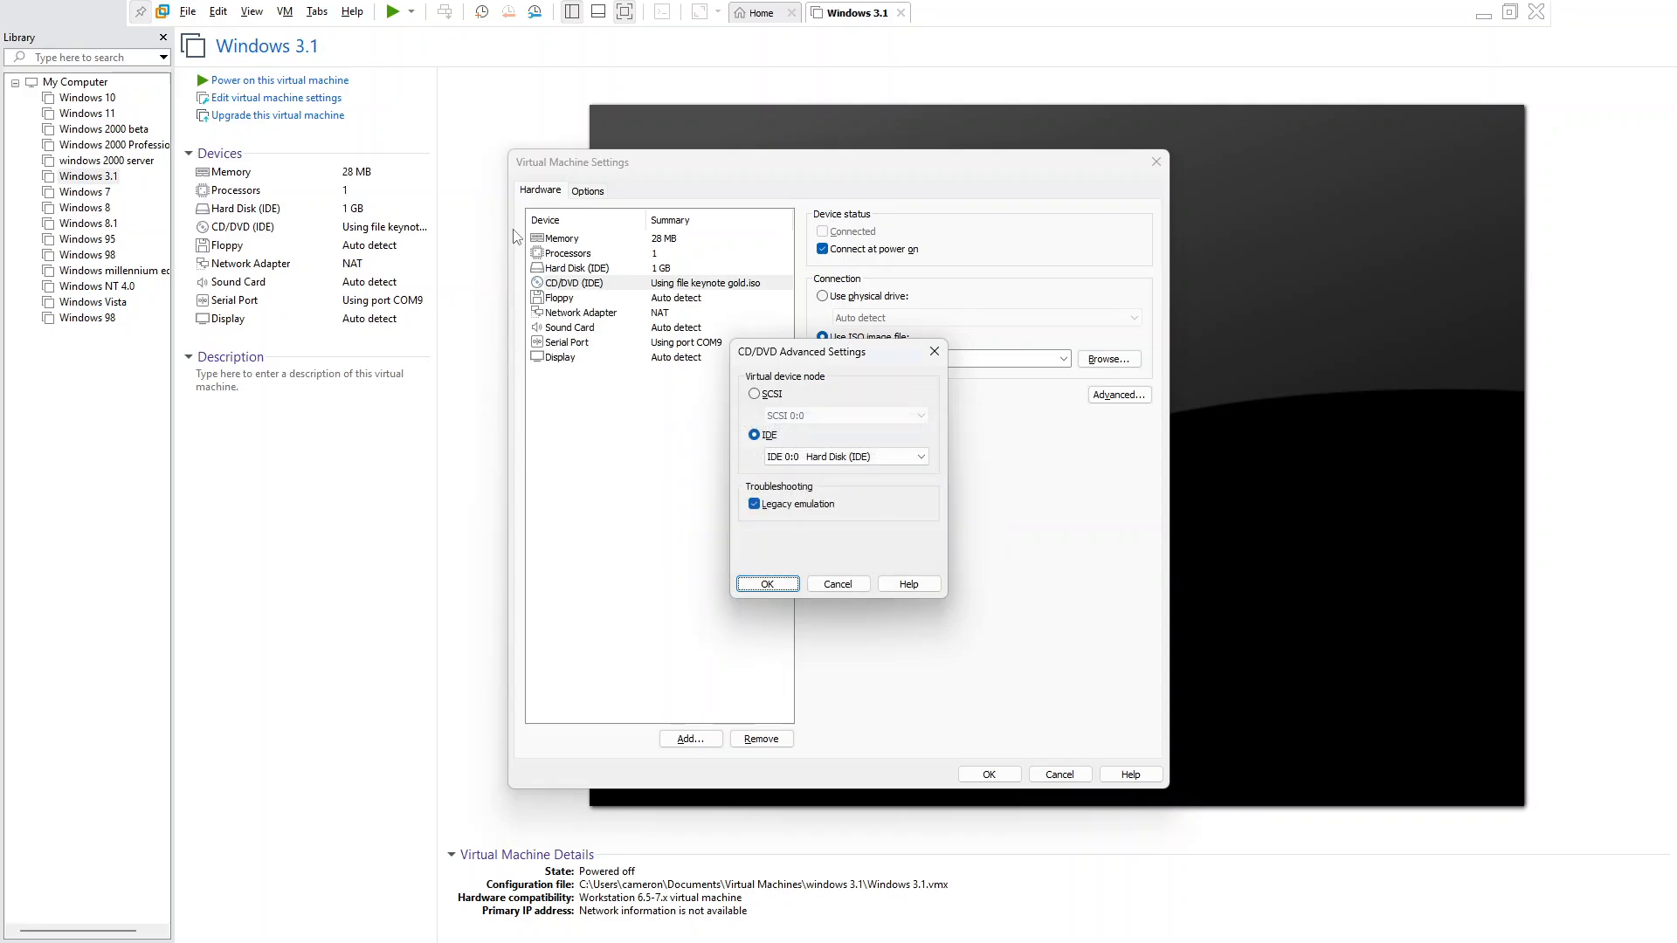
# - Set the CD/DVD drive's virtual device node to IDE 1:0 and accept the advanced settings
pyautogui.press('Tab')
pyautogui.press('Tab')
pyautogui.press('Tab')
pyautogui.press('Tab')
pyautogui.hotkey('shift', 'Tab')
pyautogui.press('Tab')
pyautogui.press('Down')
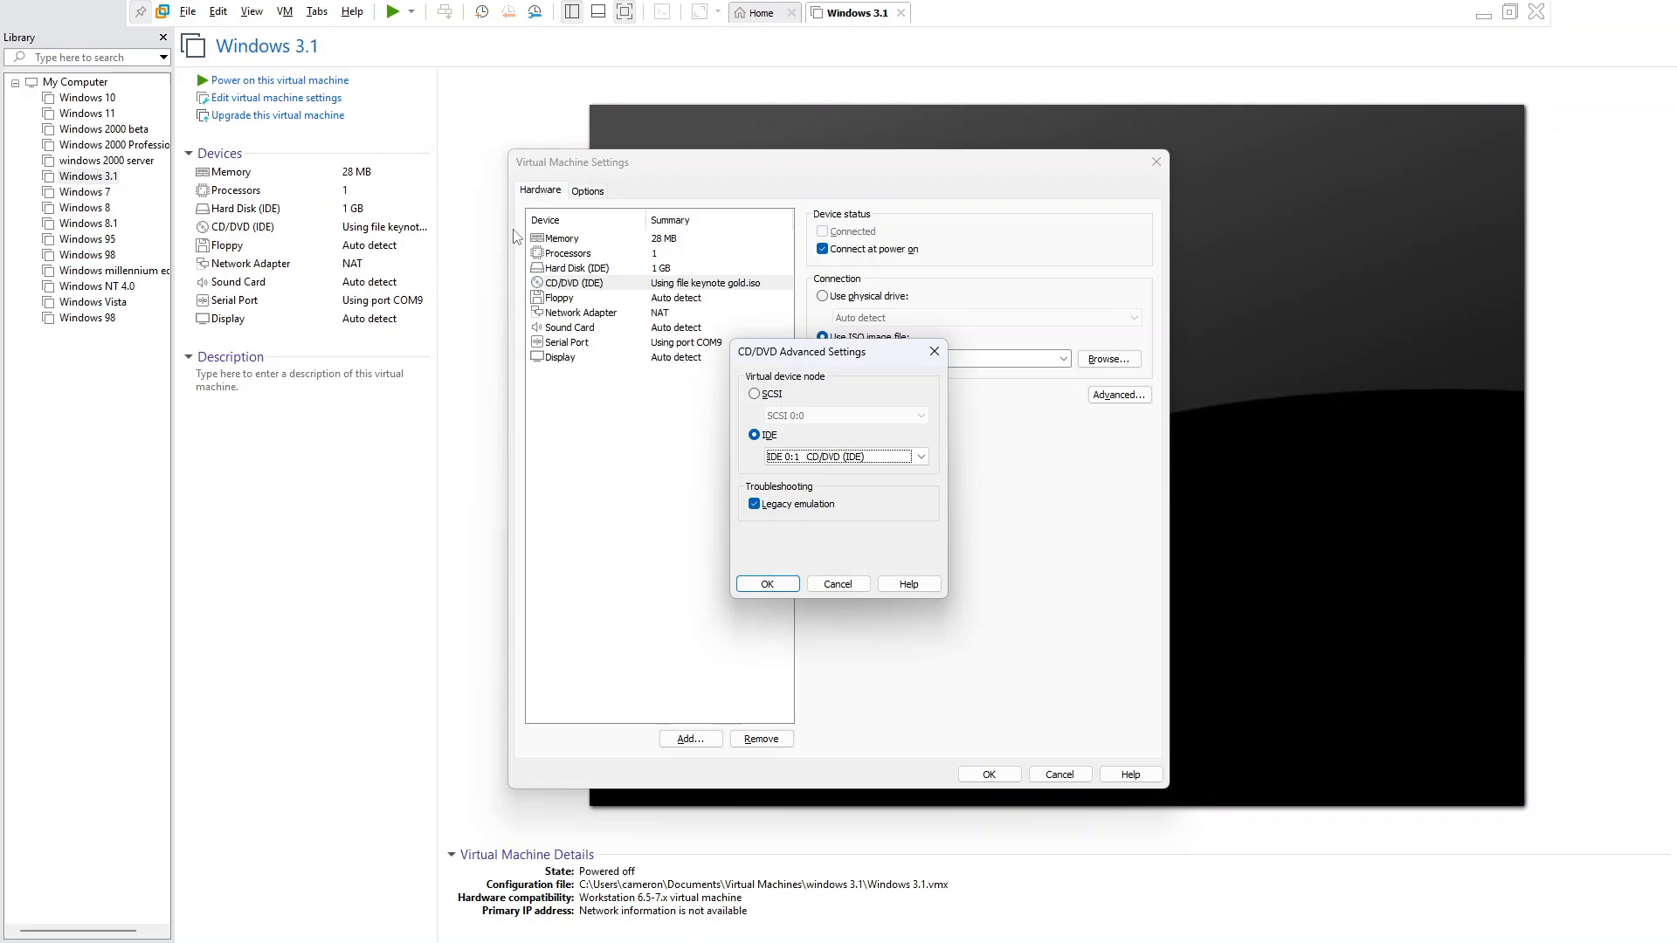
pyautogui.press('Down')
pyautogui.hotkey('shift', 'Tab')
pyautogui.hotkey('shift', 'Tab')
pyautogui.hotkey('shift', 'Tab')
pyautogui.hotkey('shift', 'Tab')
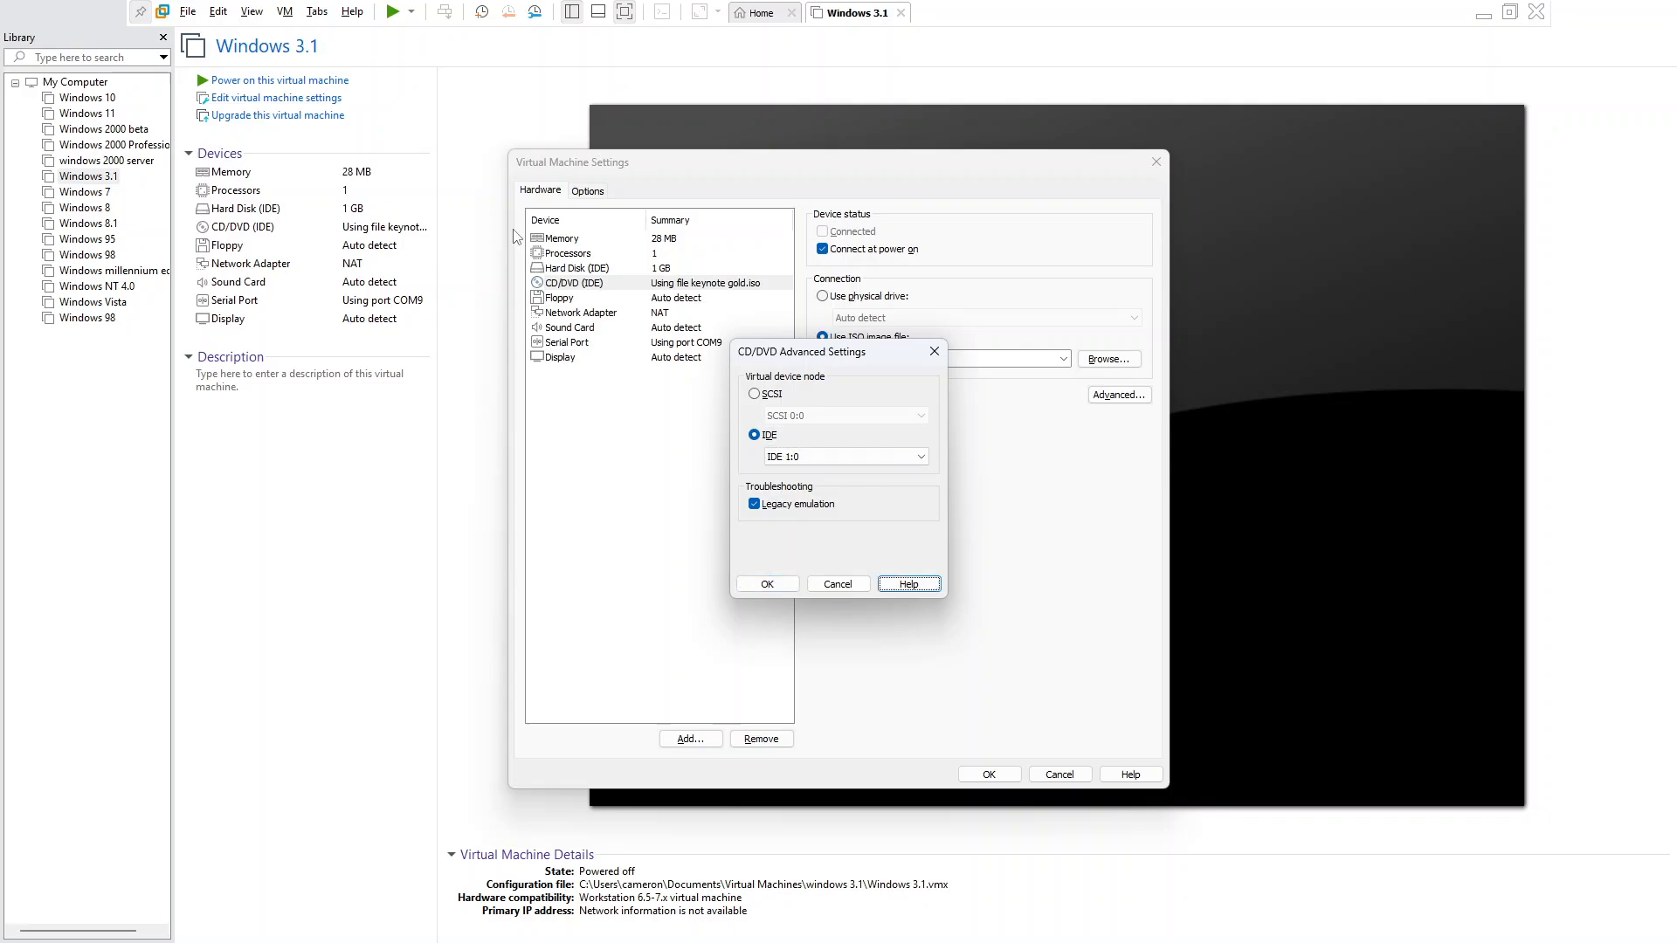
pyautogui.press('Return')
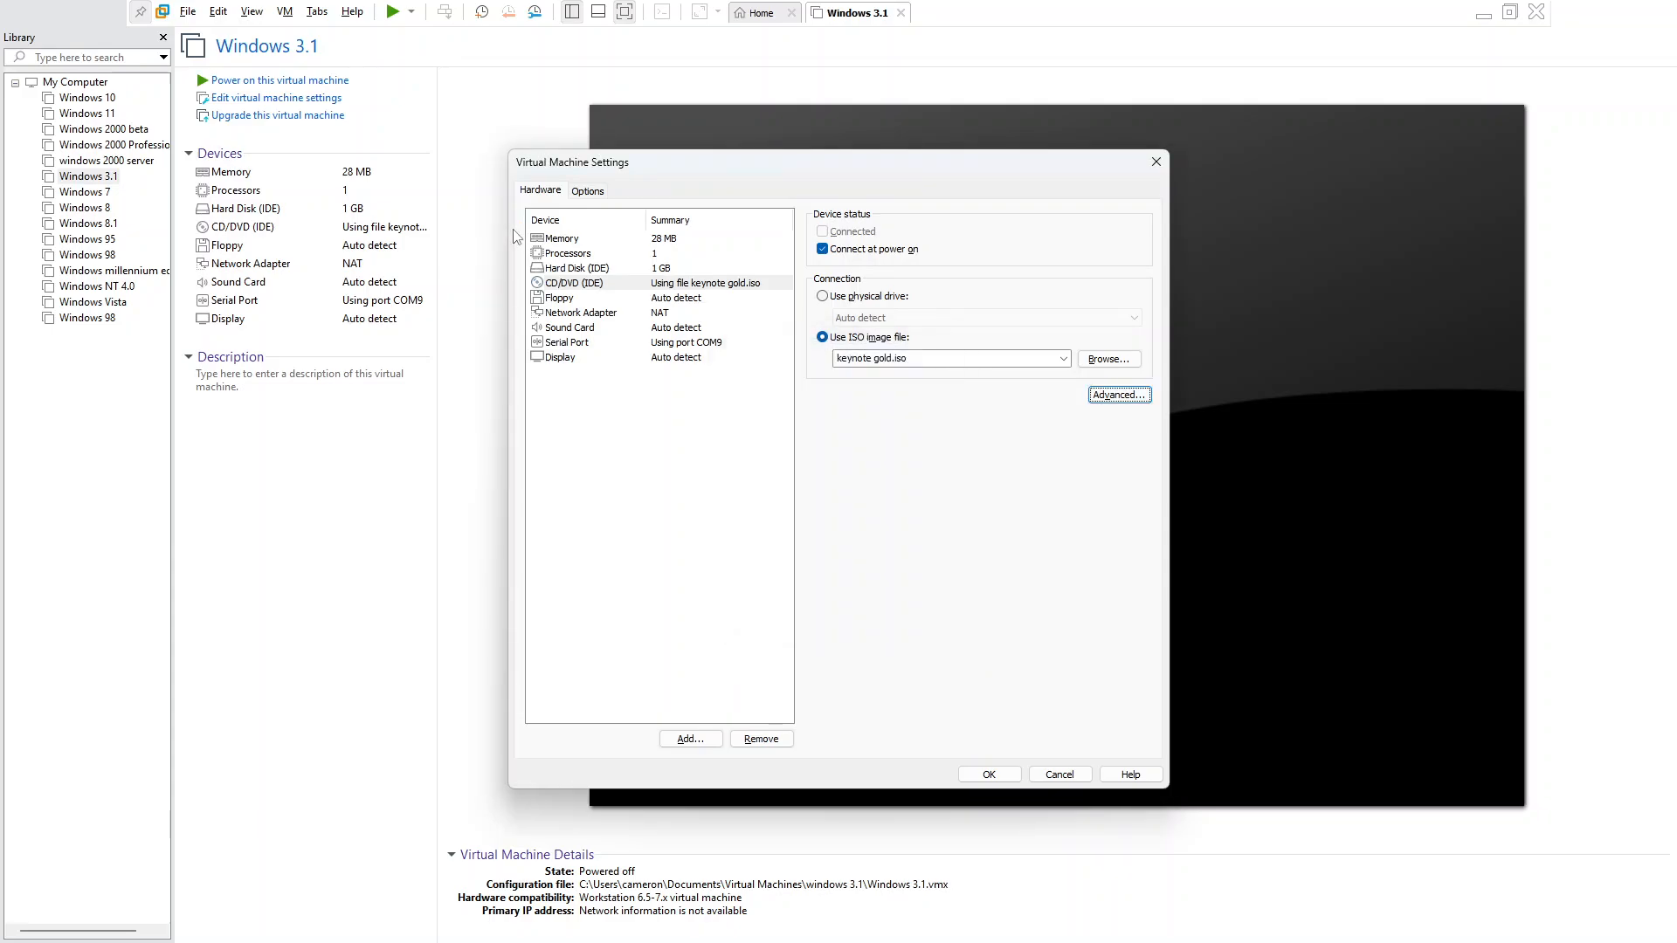
# - Save the virtual machine settings with keynote gold.iso kept as the CD/DVD image
pyautogui.press('Tab')
pyautogui.hotkey('shift', 'Tab')
pyautogui.hotkey('shift', 'Tab')
pyautogui.hotkey('shift', 'Tab')
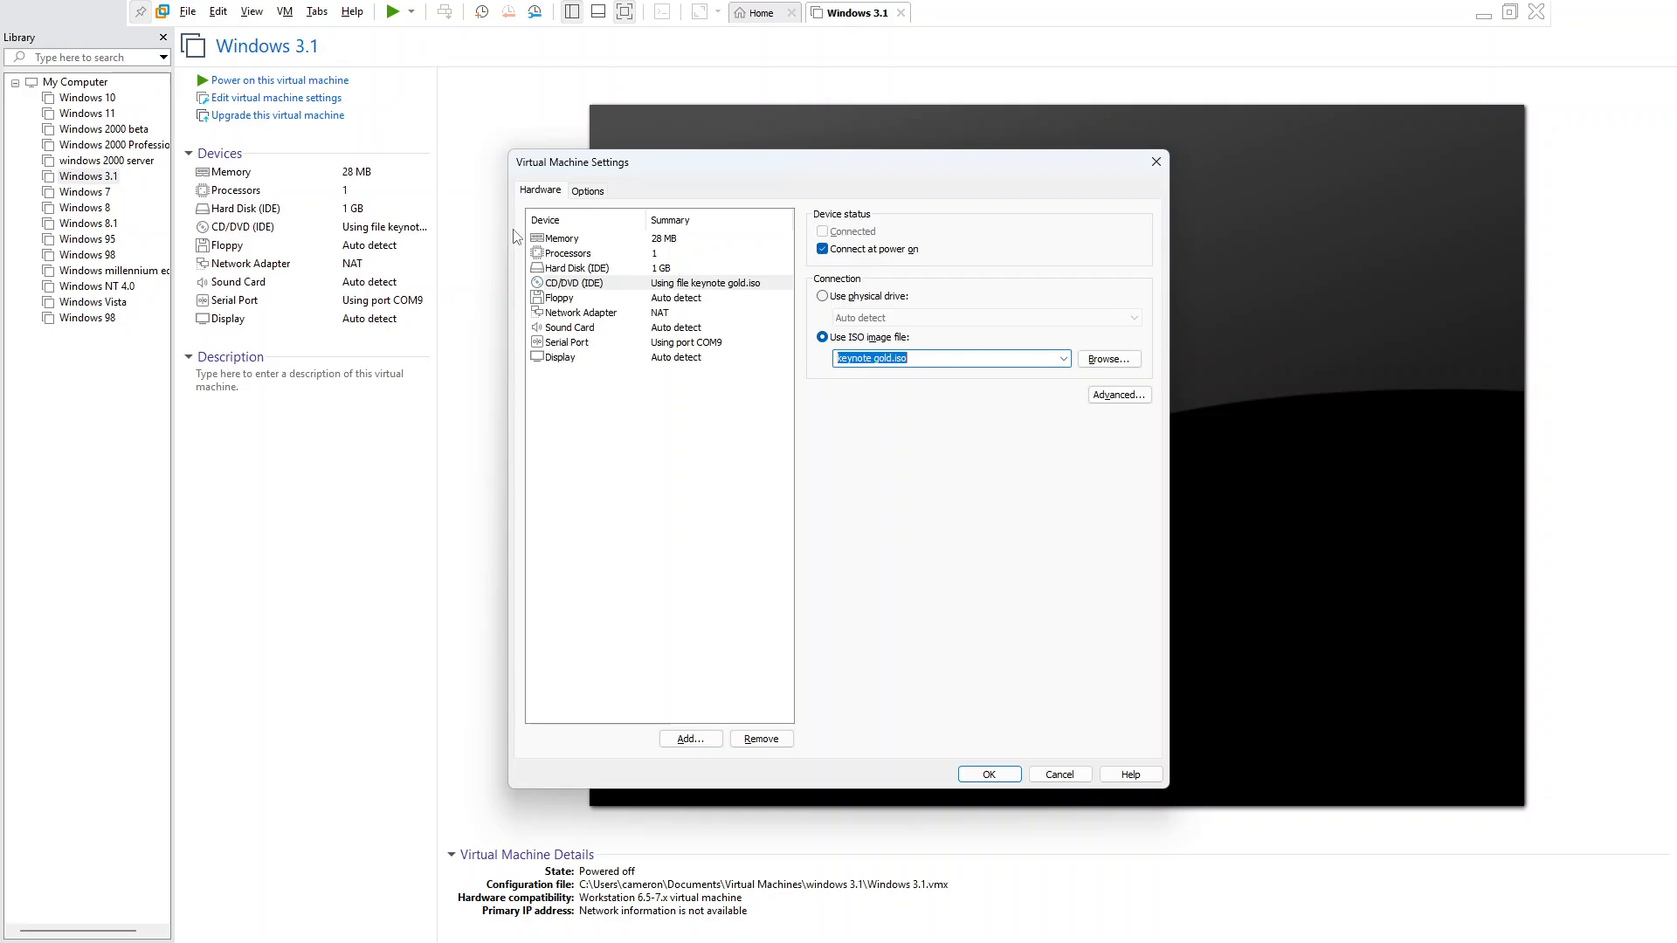
pyautogui.hotkey('shift', 'Tab')
pyautogui.hotkey('shift', 'Tab')
pyautogui.hotkey('shift', 'Tab')
pyautogui.hotkey('shift', 'Tab')
pyautogui.hotkey('shift', 'Tab')
pyautogui.hotkey('shift', 'Tab')
pyautogui.hotkey('shift', 'Tab')
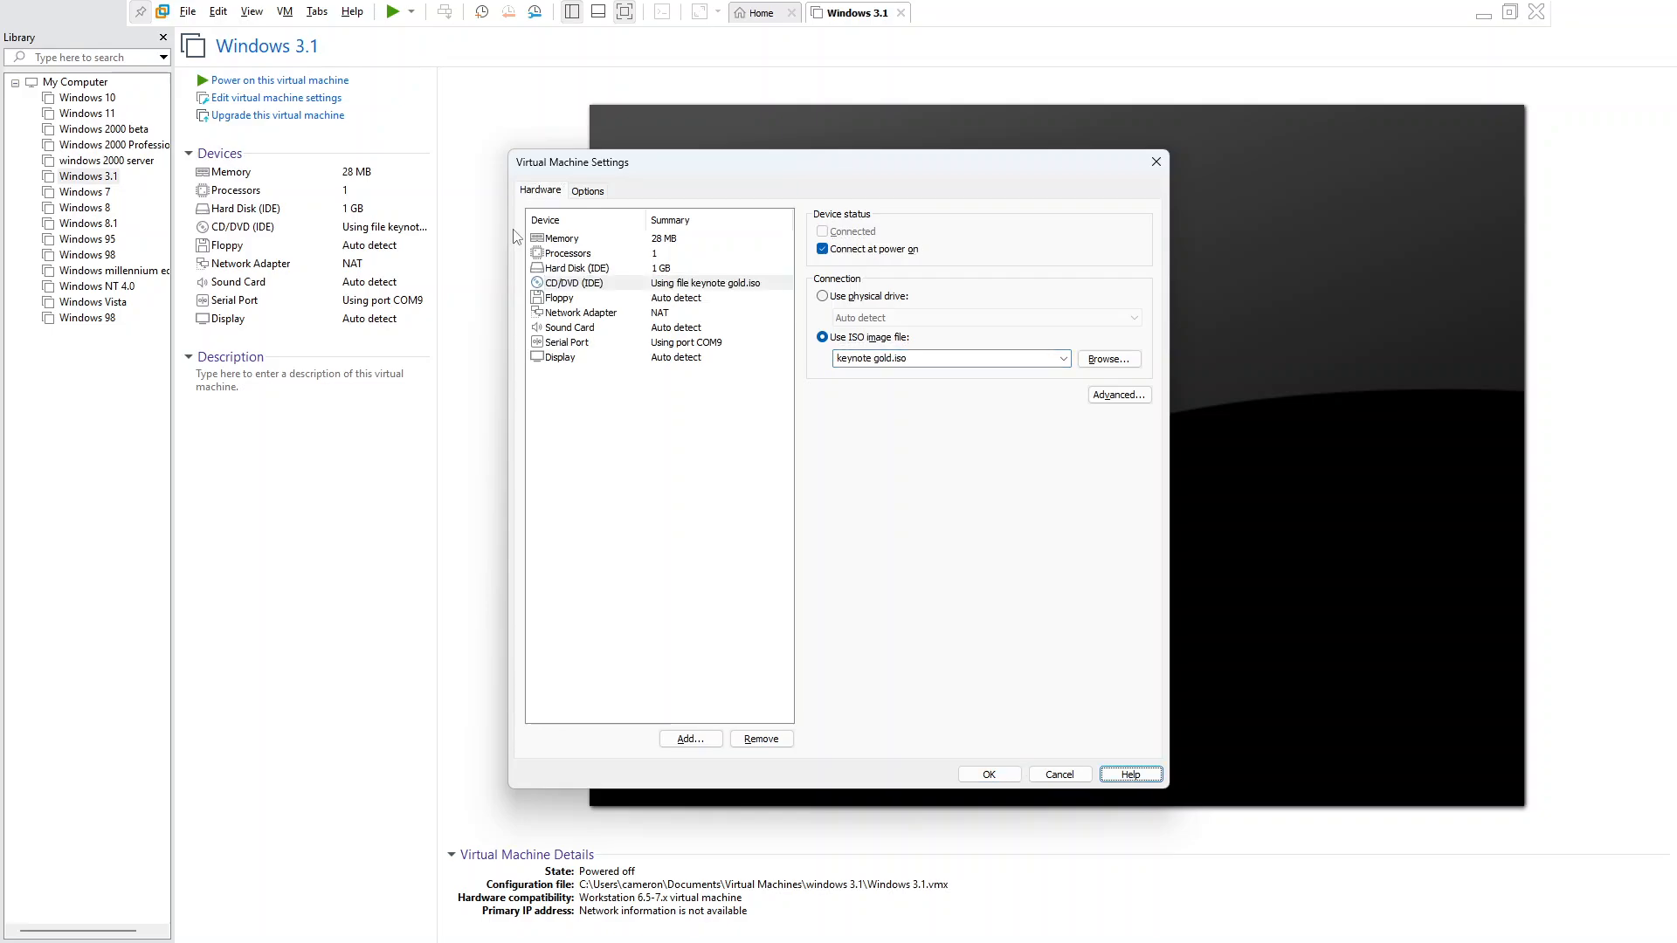
pyautogui.press('space')
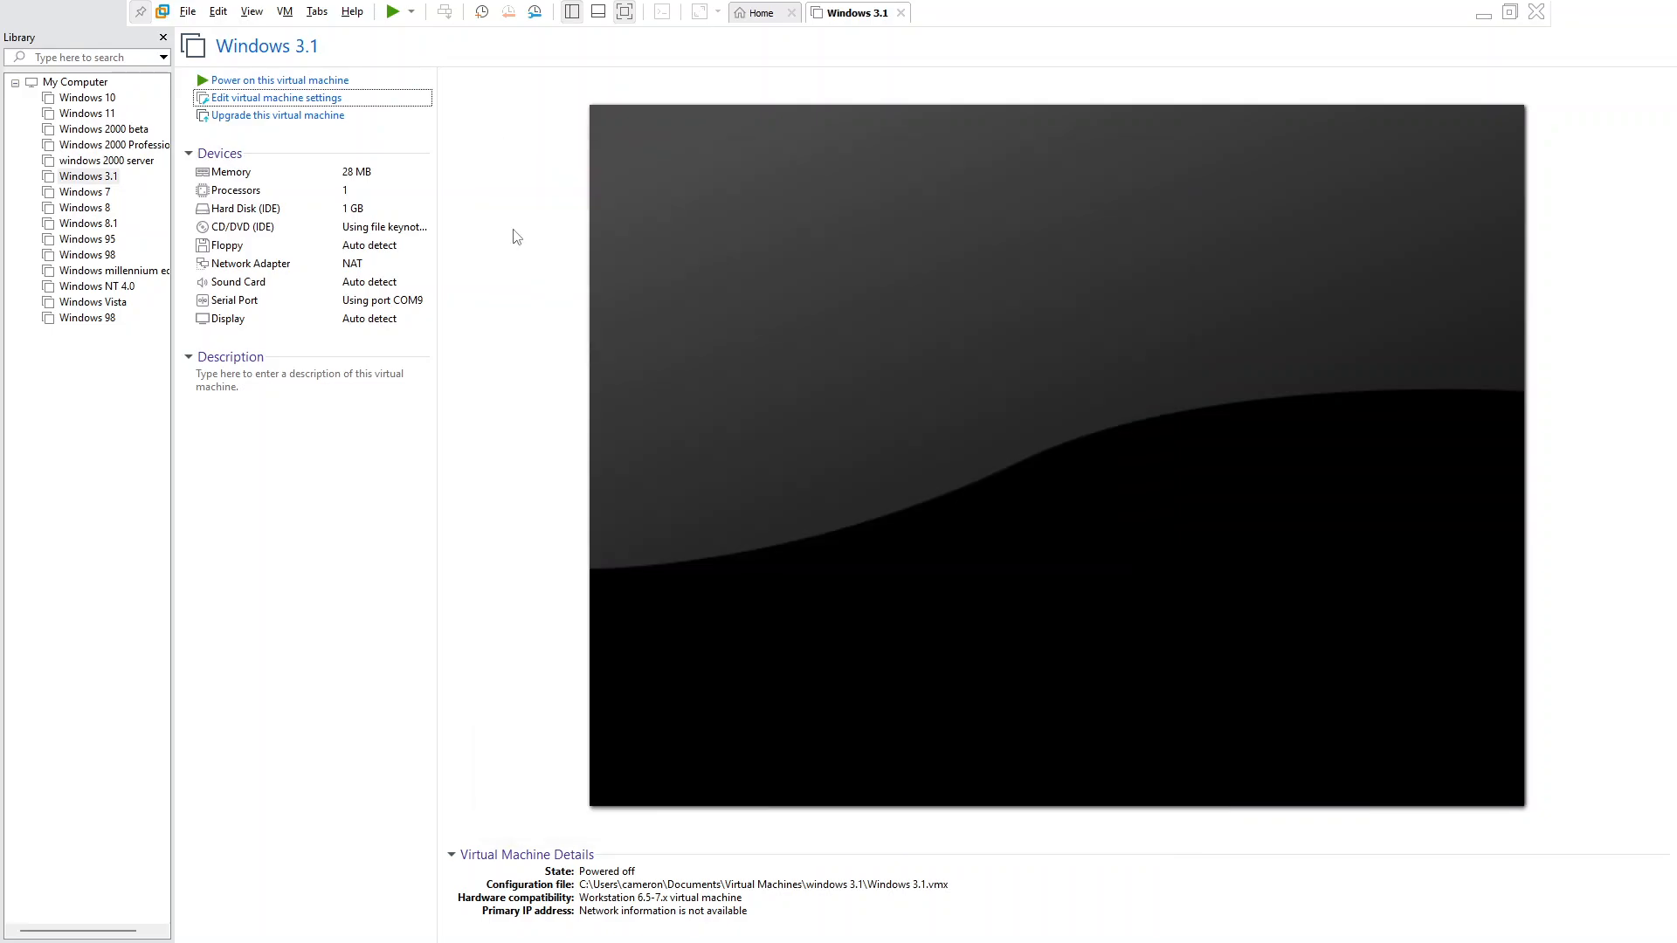
# - Power on the Windows 3.1 virtual machine and start Windows from the DOS prompt with win
pyautogui.hotkey('shift', 'Tab')
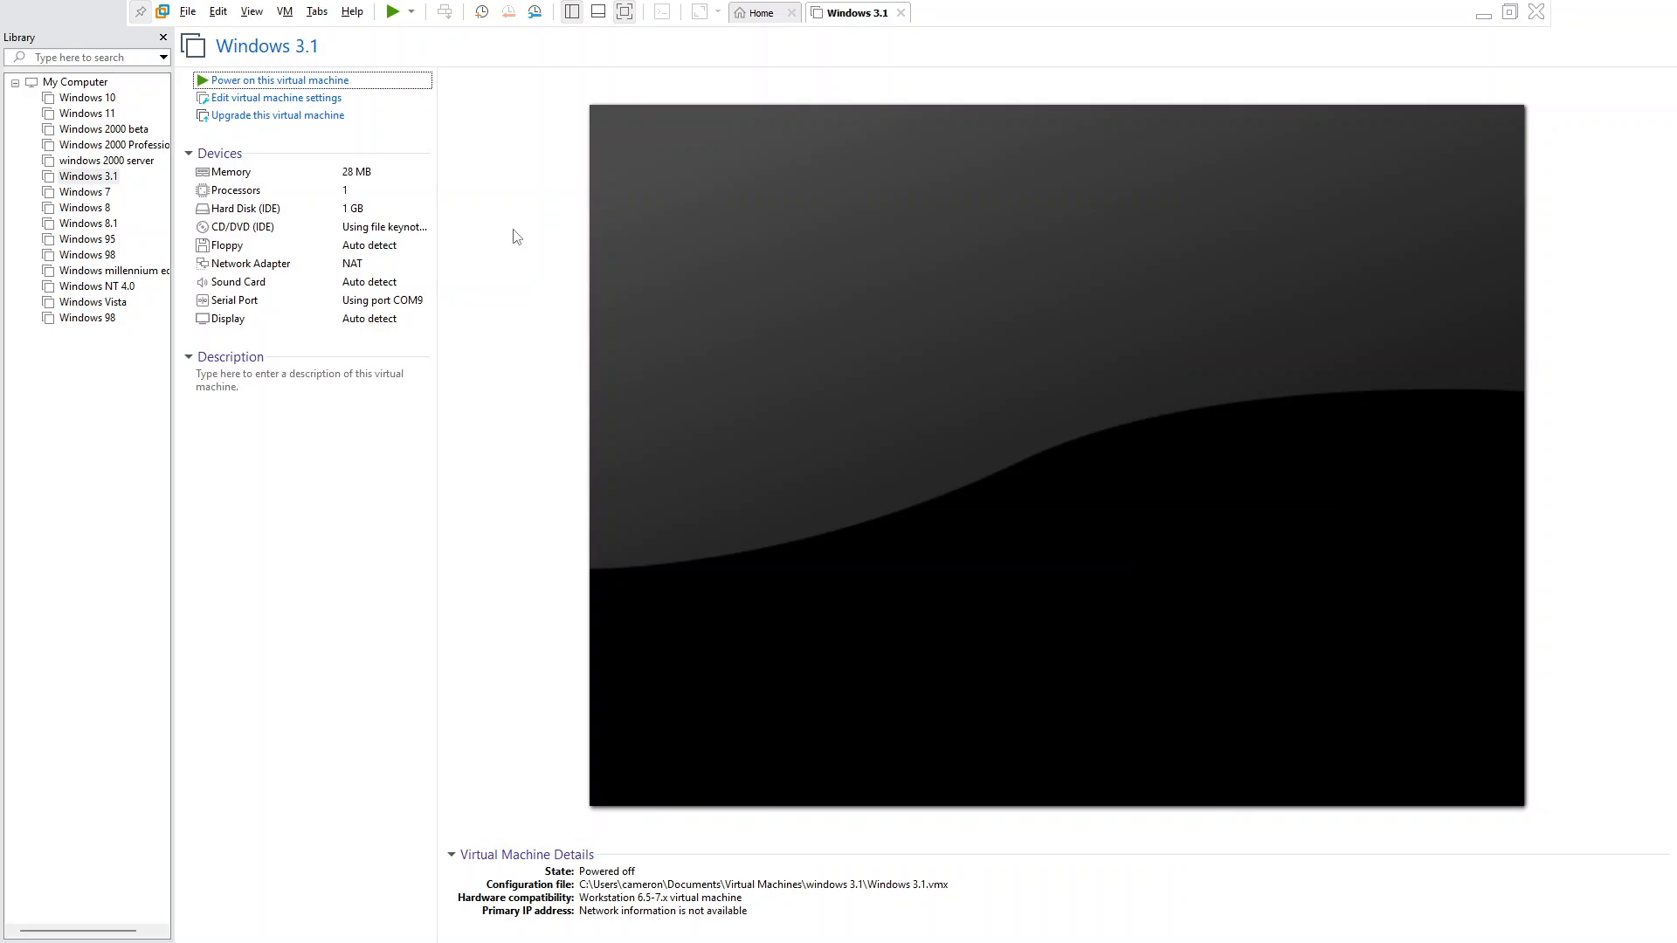
pyautogui.press('Return')
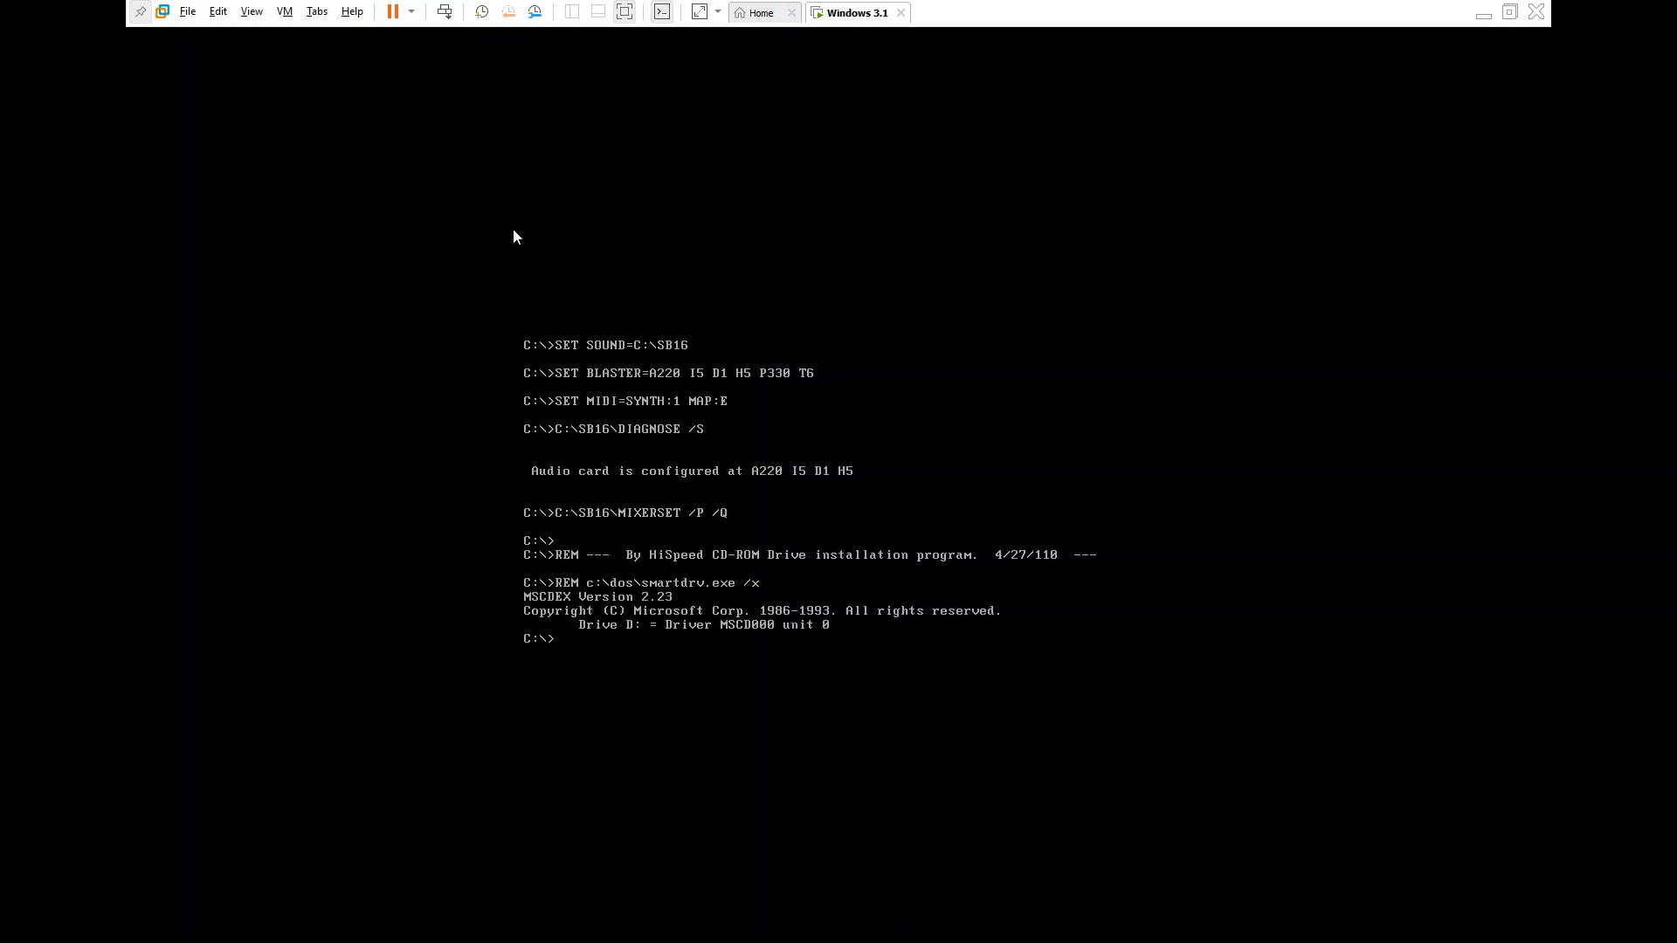
pyautogui.hotkey('ctrl', 'alt', 'Return')
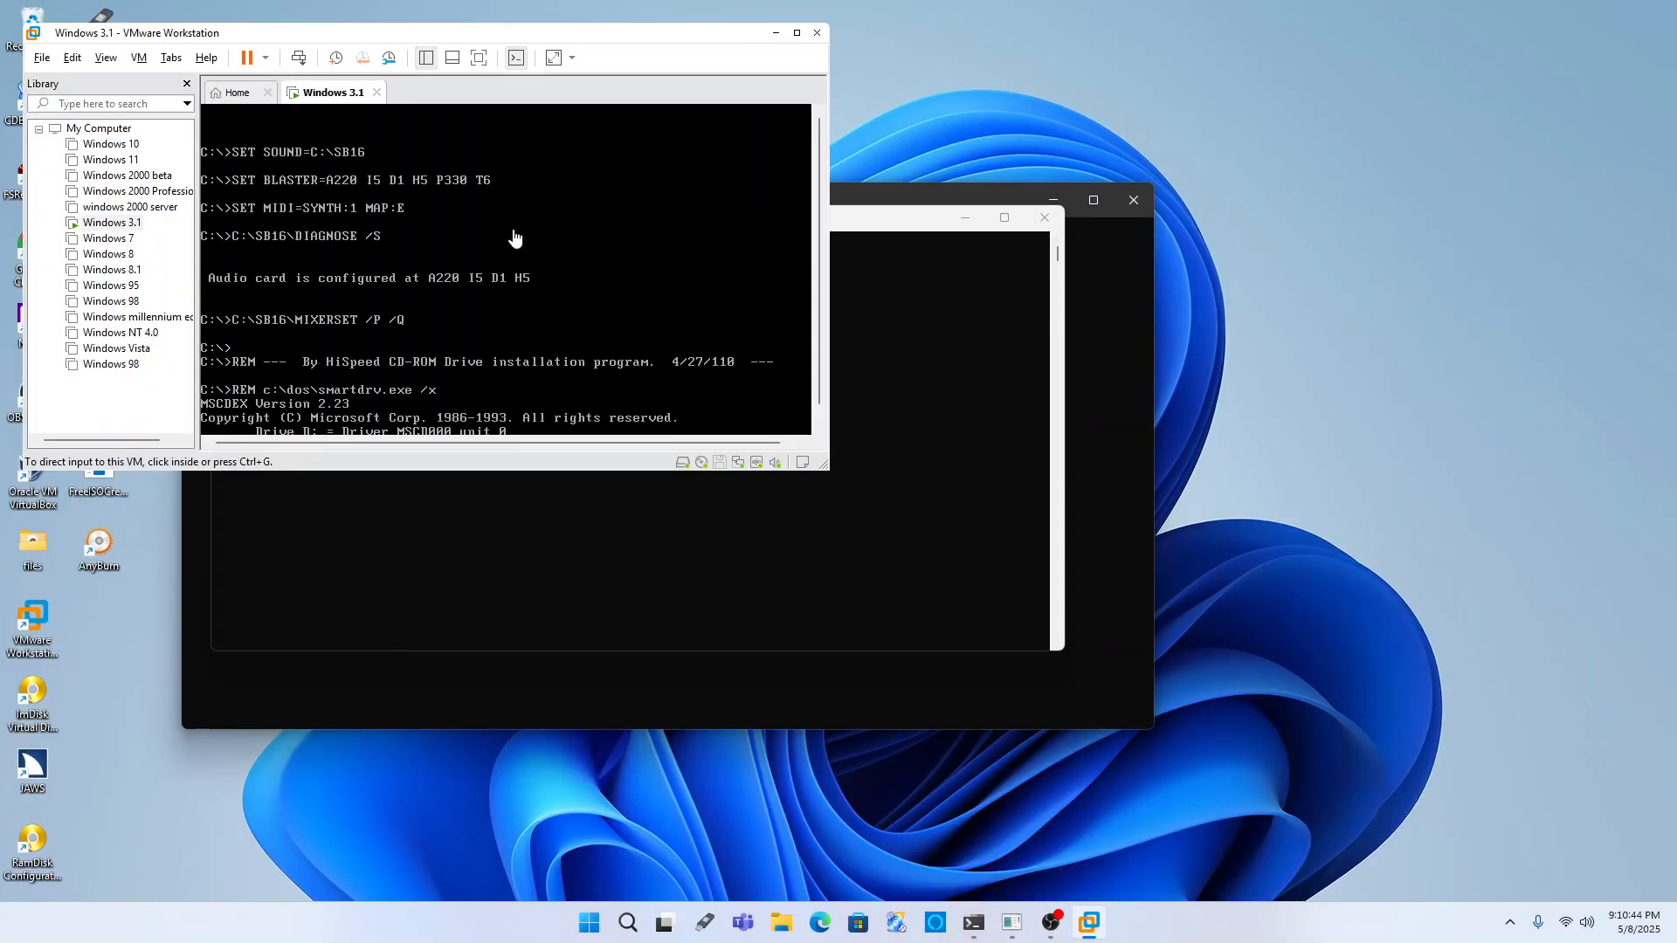
pyautogui.hotkey('ctrl', 'alt', 'Return')
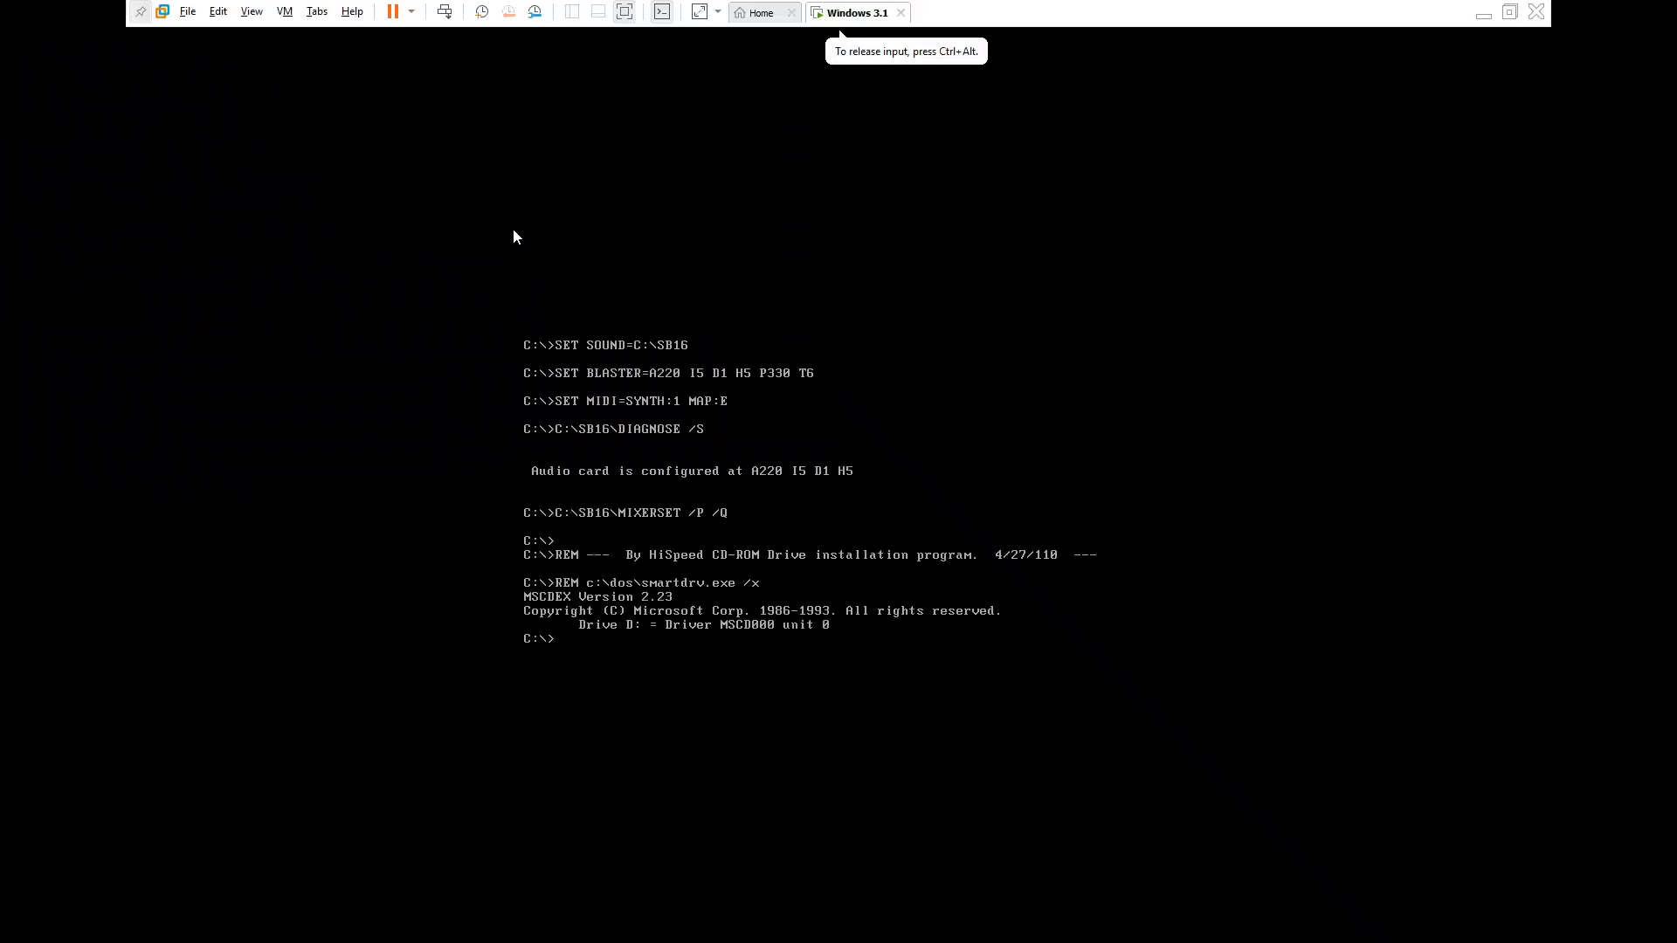
pyautogui.write('win')
pyautogui.press('Return')
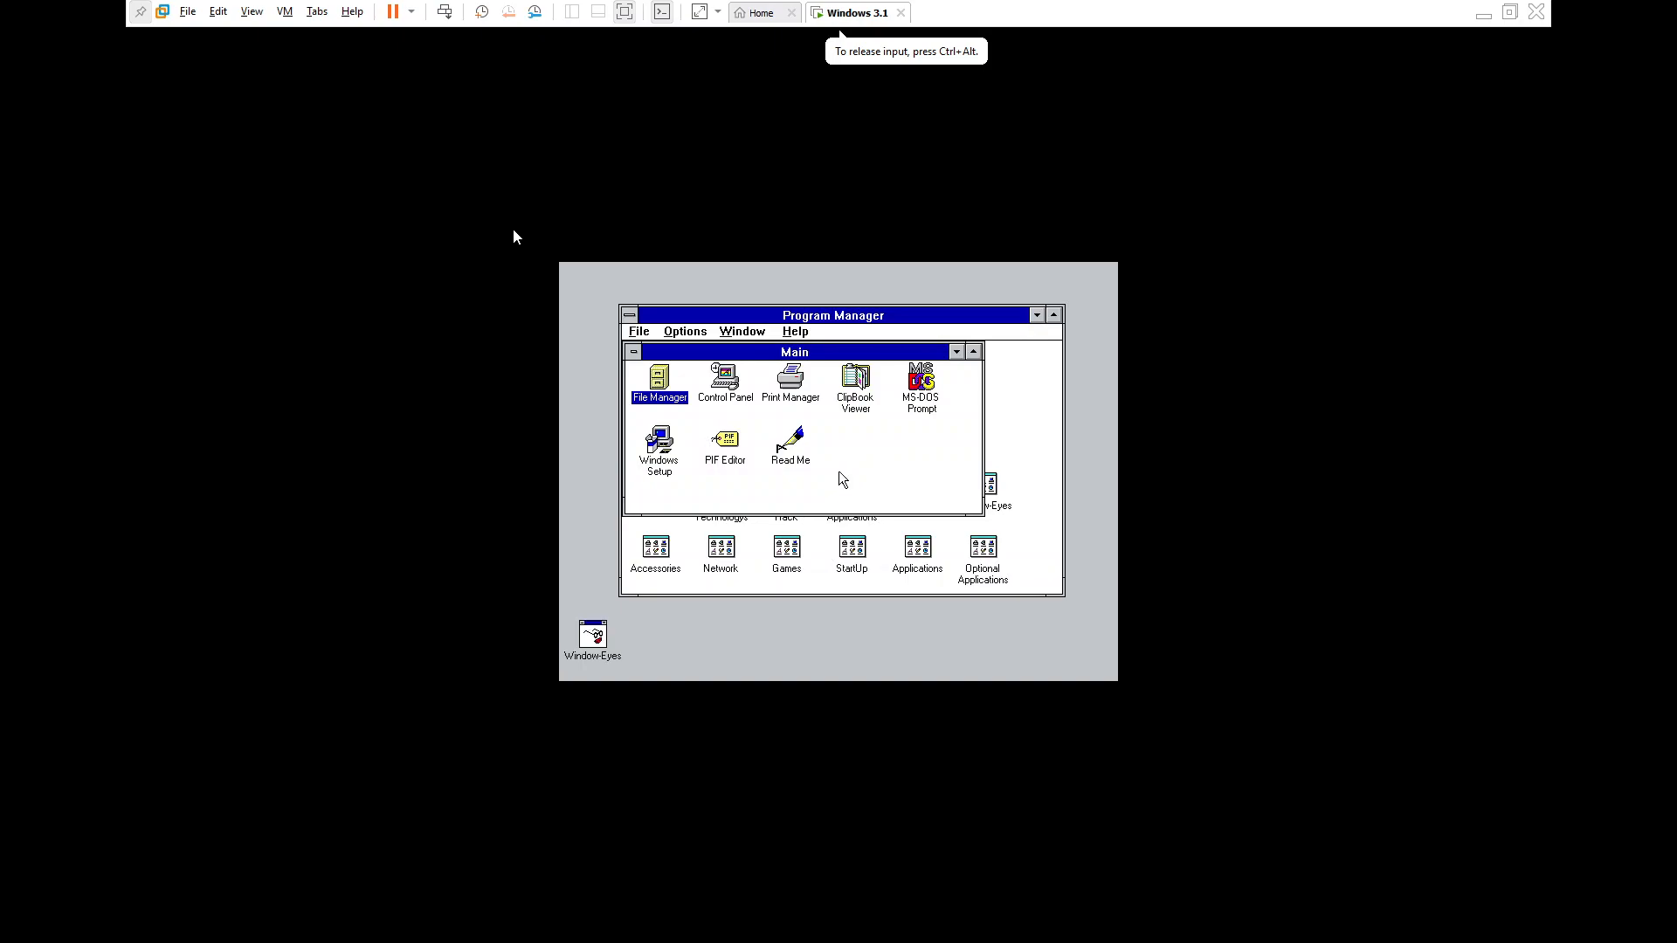
# - Open File Manager and examine the file names in the root of CD-ROM drive D through to the last file
pyautogui.press('Return')
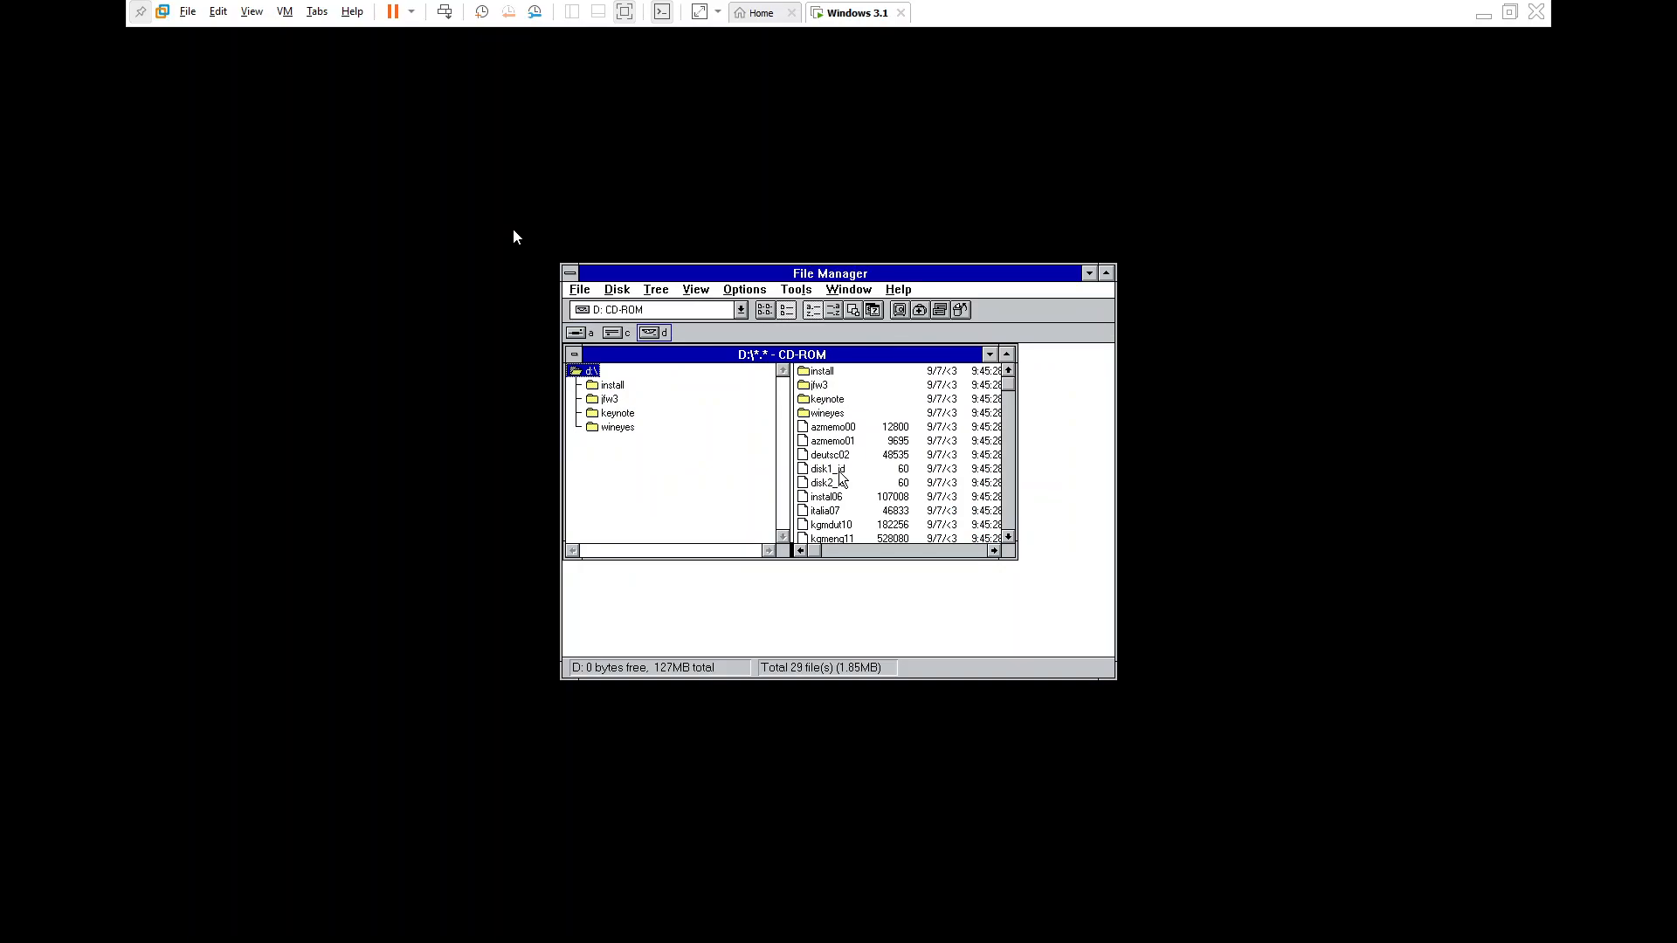
pyautogui.press('Tab')
pyautogui.press('i')
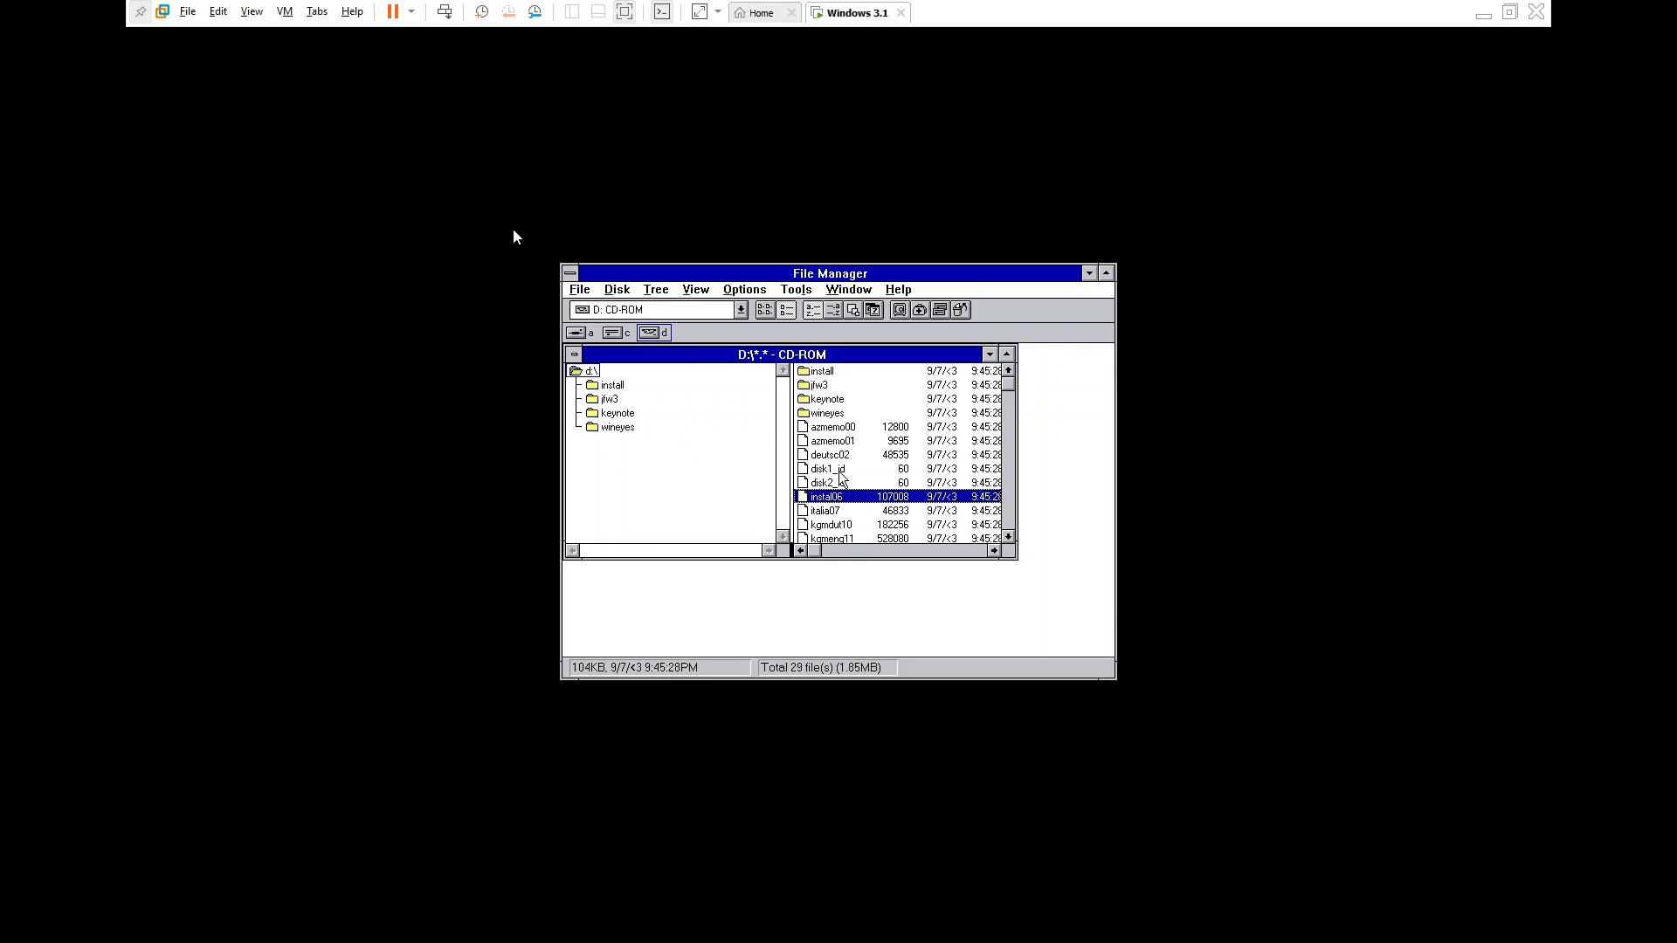
pyautogui.press('i')
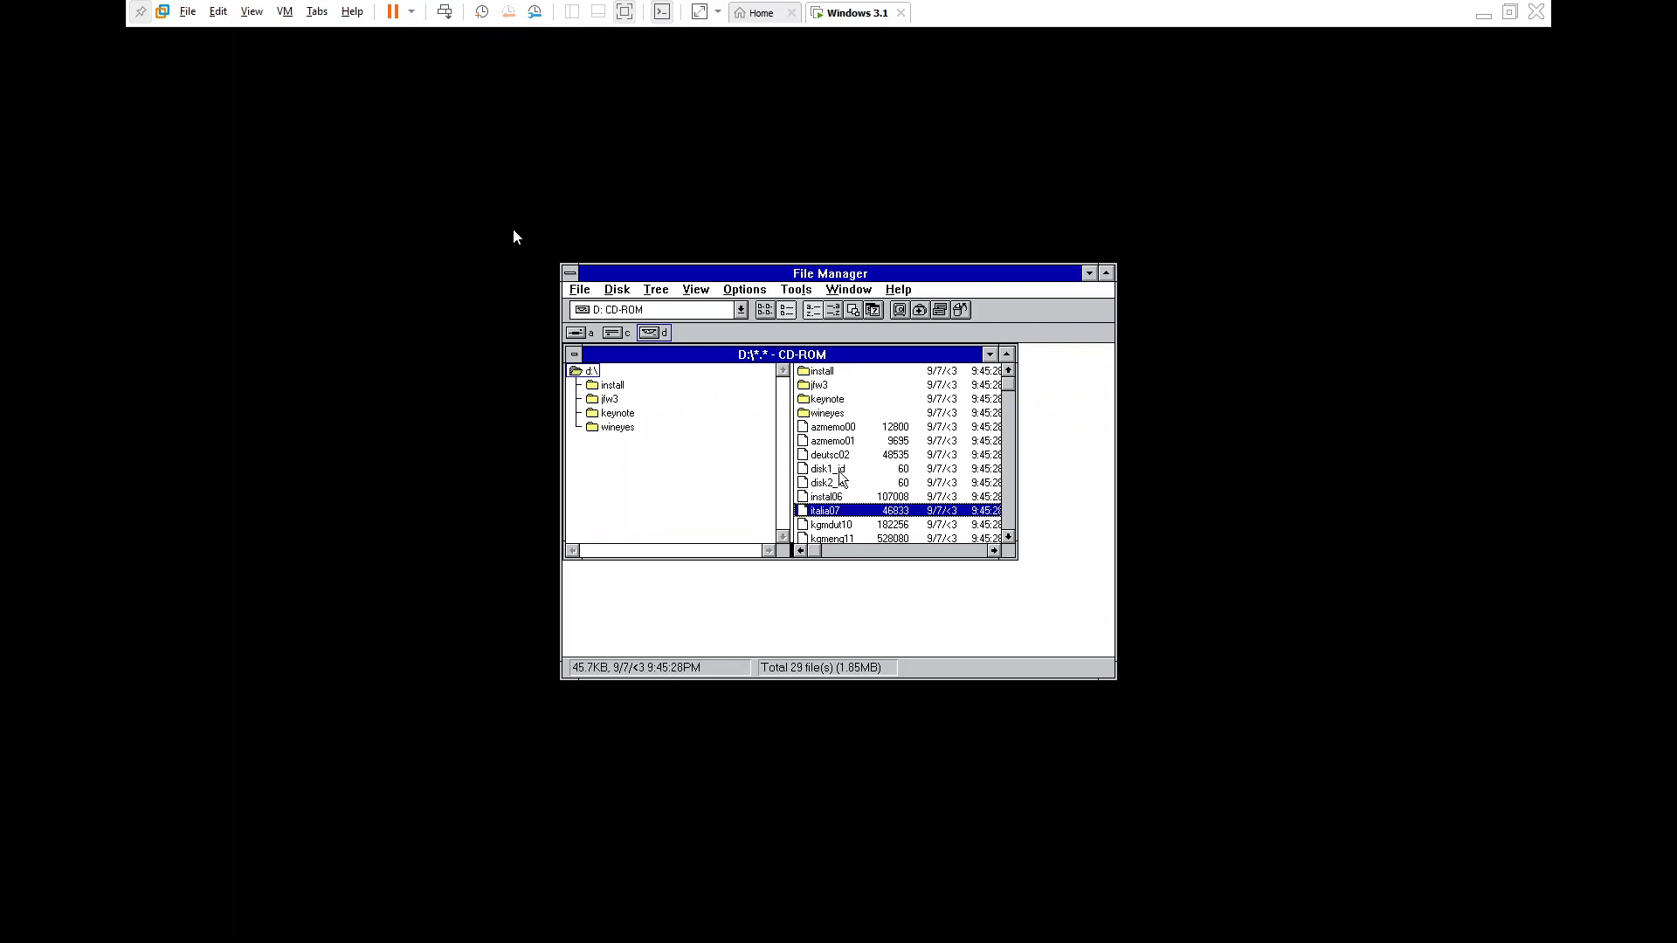
pyautogui.press('Down')
pyautogui.press('Down')
pyautogui.press('Down')
pyautogui.press('Down')
pyautogui.press('Down')
pyautogui.press('Down')
pyautogui.press('Down')
pyautogui.press('Down')
pyautogui.press('Down')
pyautogui.press('Down')
pyautogui.press('Down')
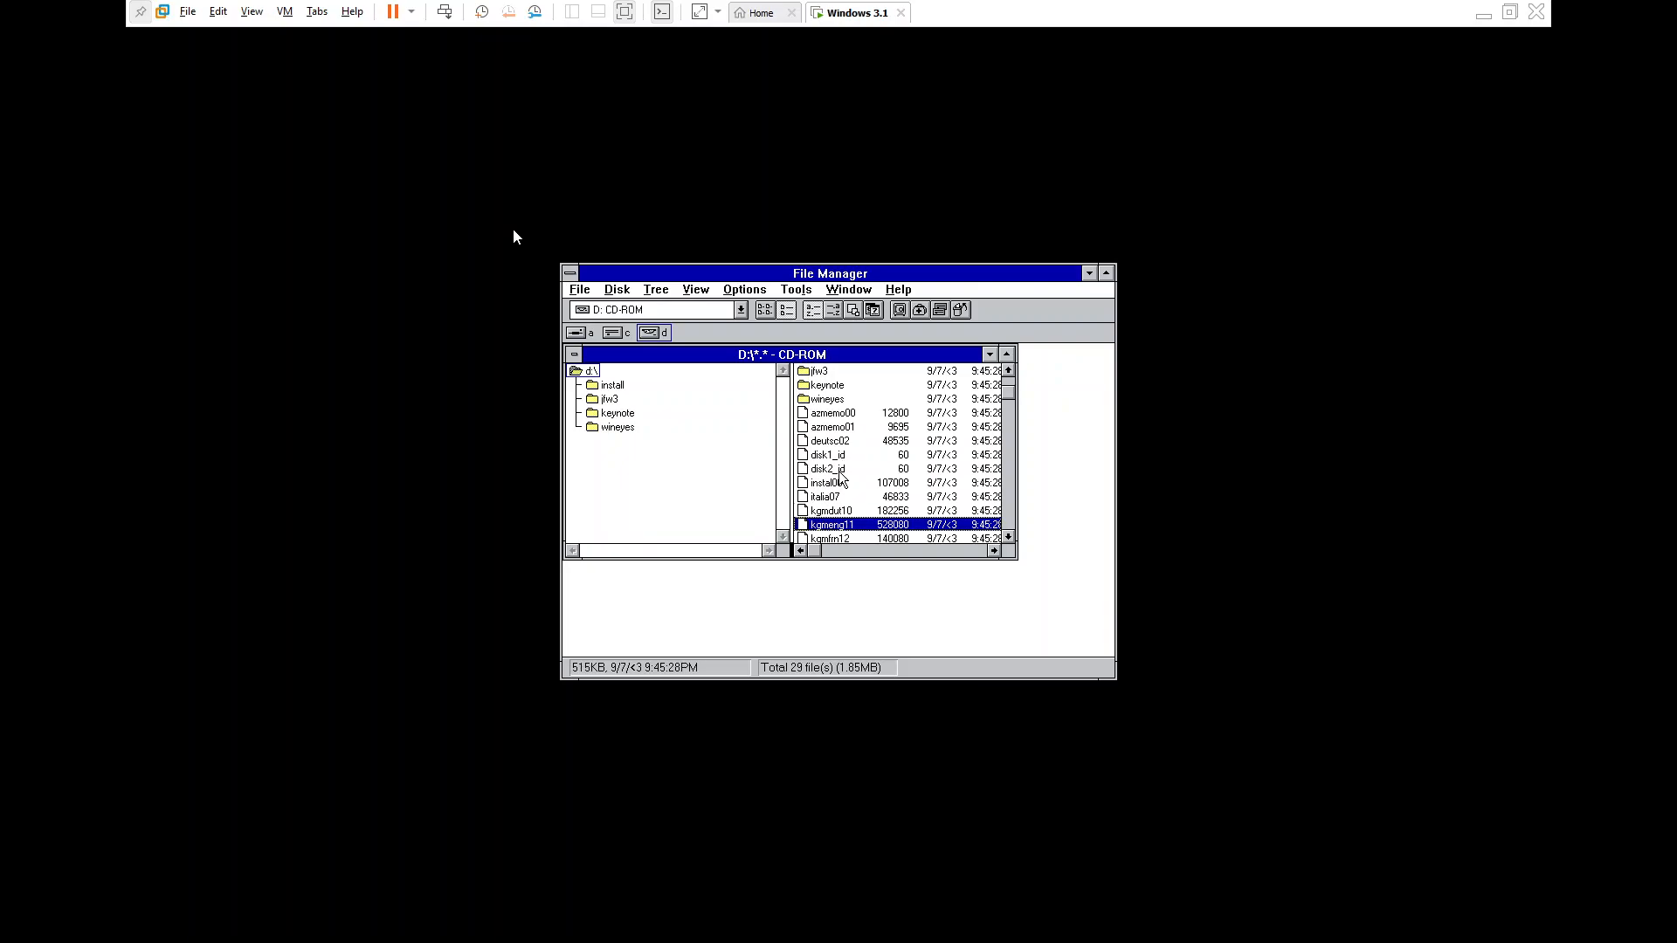
pyautogui.press('Down')
pyautogui.press('Down')
pyautogui.press('Down')
pyautogui.press('Down')
pyautogui.press('Down')
pyautogui.press('Down')
pyautogui.press('Down')
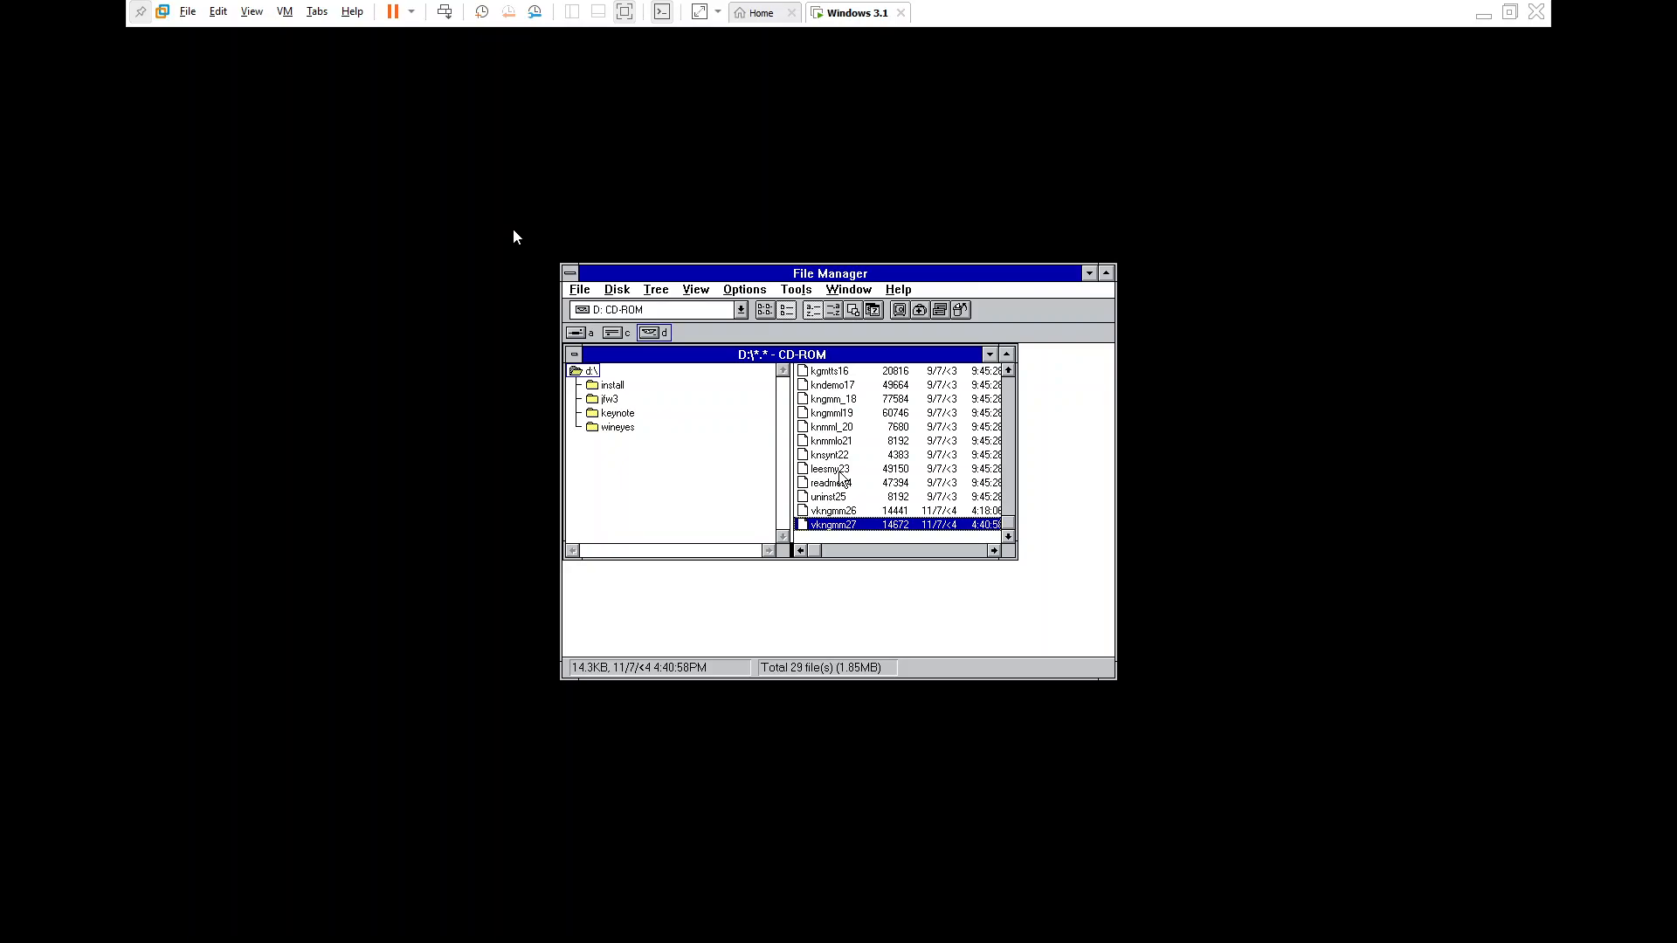
# - Review drive D's file list back up to the install folder, and close File Manager
pyautogui.press('Up')
pyautogui.press('Up')
pyautogui.press('Up')
pyautogui.press('Up')
pyautogui.press('Up')
pyautogui.press('Up')
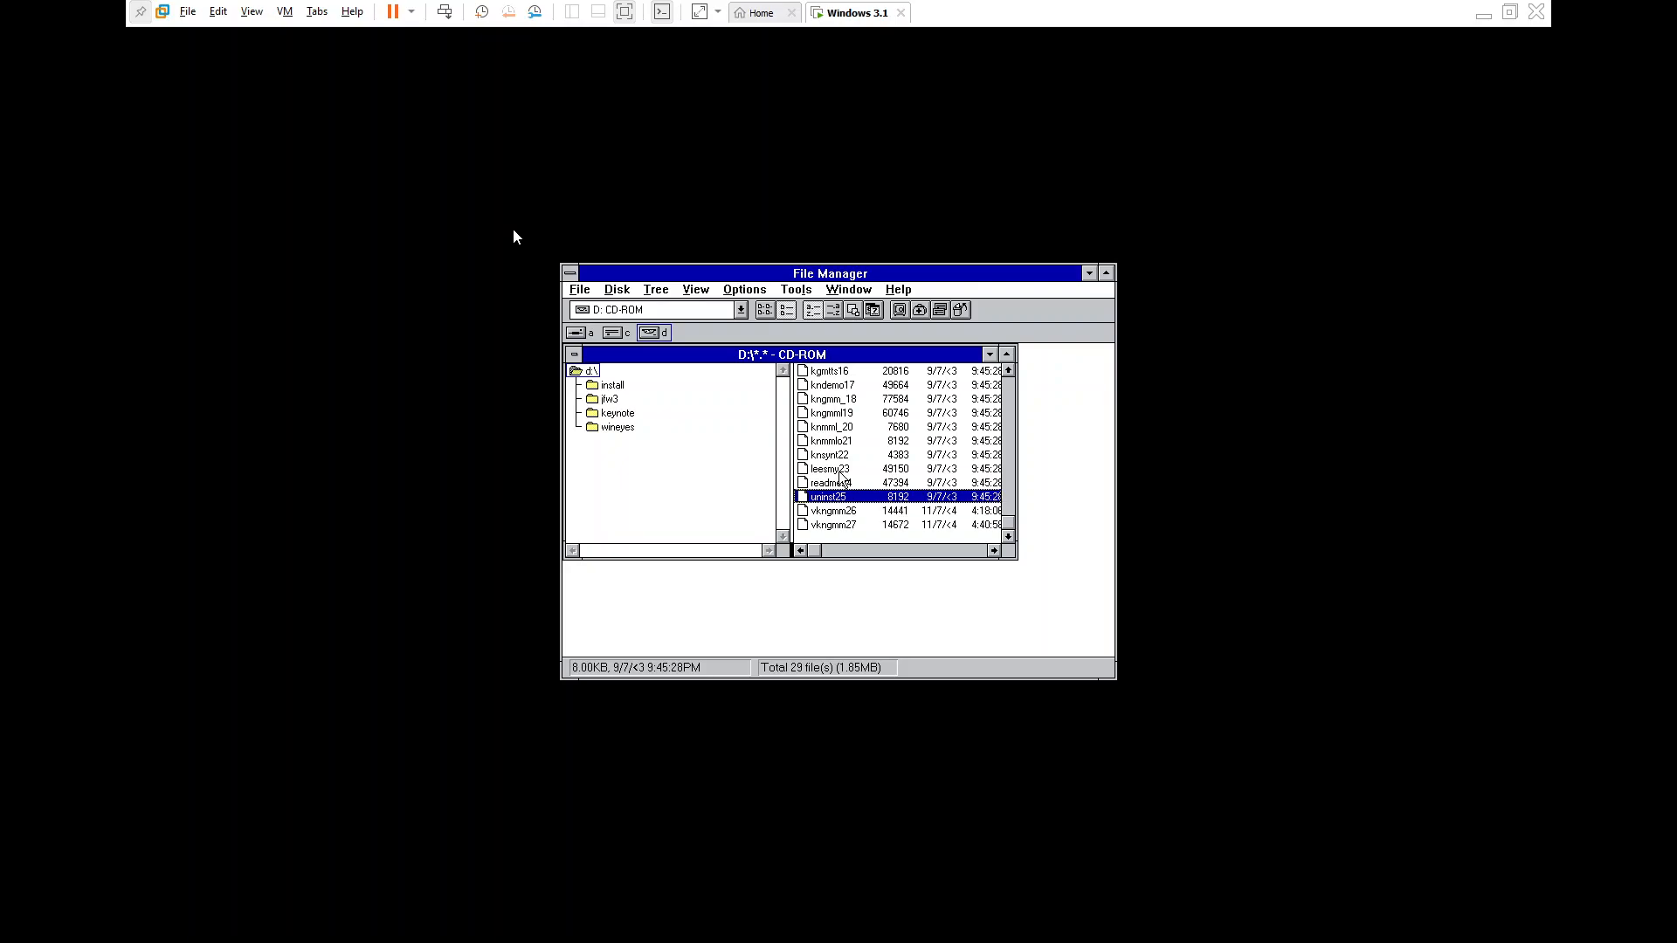
pyautogui.press('Up')
pyautogui.press('Up')
pyautogui.press('Up')
pyautogui.press('Up')
pyautogui.press('Up')
pyautogui.press('Up')
pyautogui.press('Up')
pyautogui.press('Up')
pyautogui.press('Up')
pyautogui.press('Up')
pyautogui.press('Up')
pyautogui.press('Up')
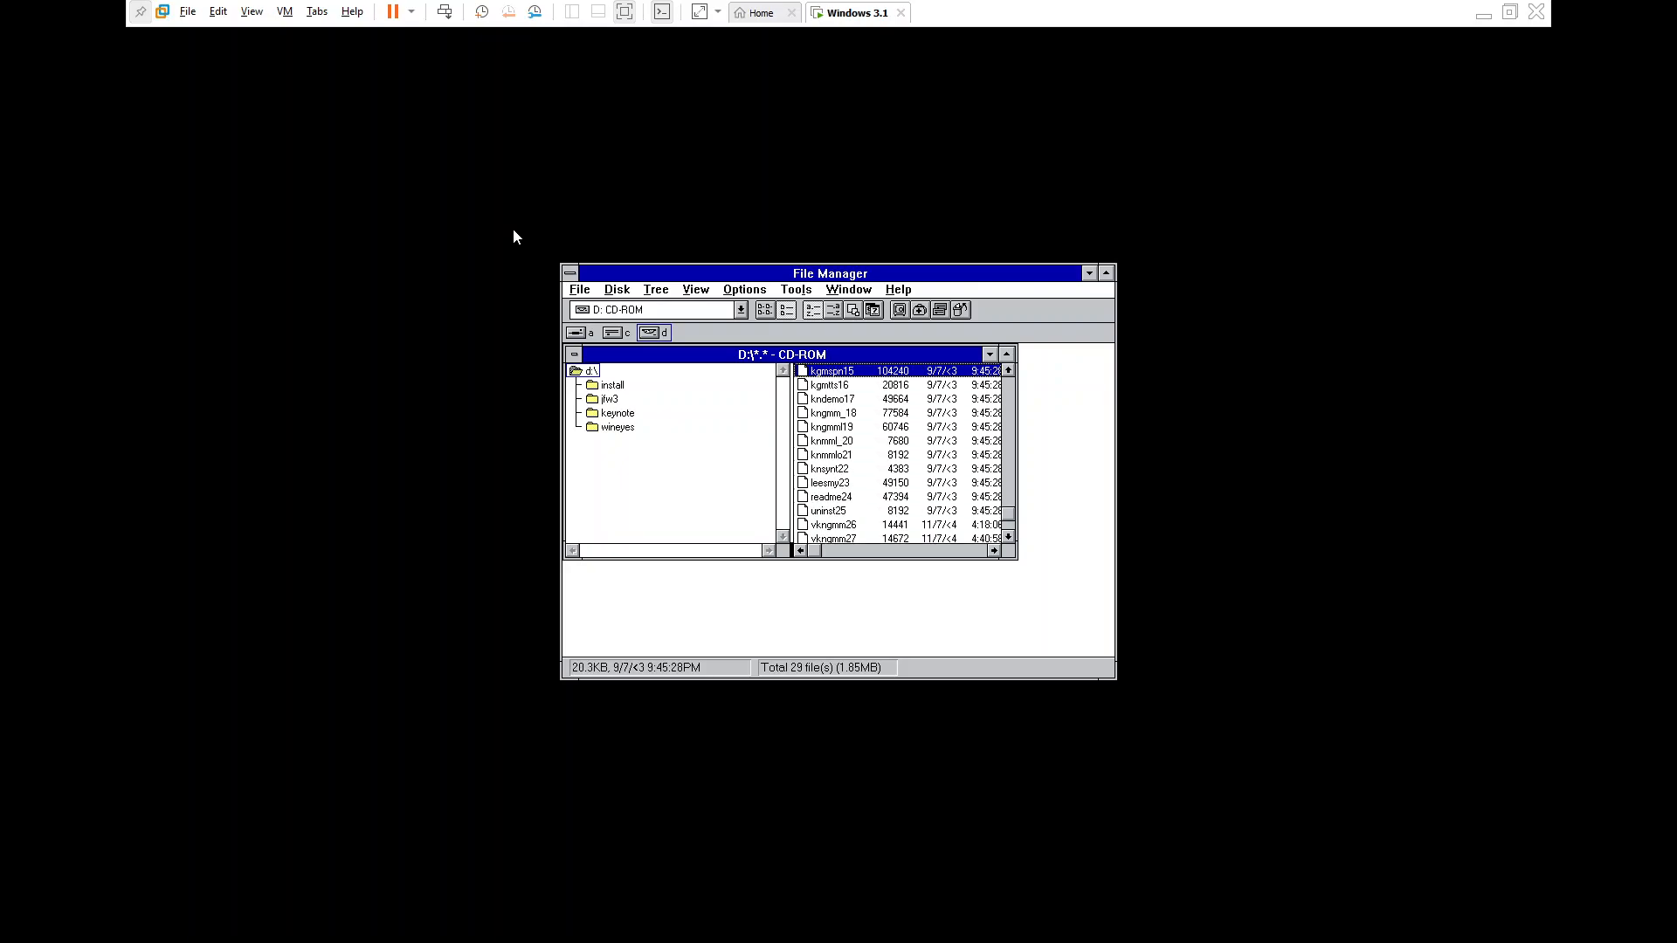
pyautogui.press('Up')
pyautogui.press('Up')
pyautogui.press('Up')
pyautogui.press('Up')
pyautogui.press('Up')
pyautogui.press('Up')
pyautogui.press('Up')
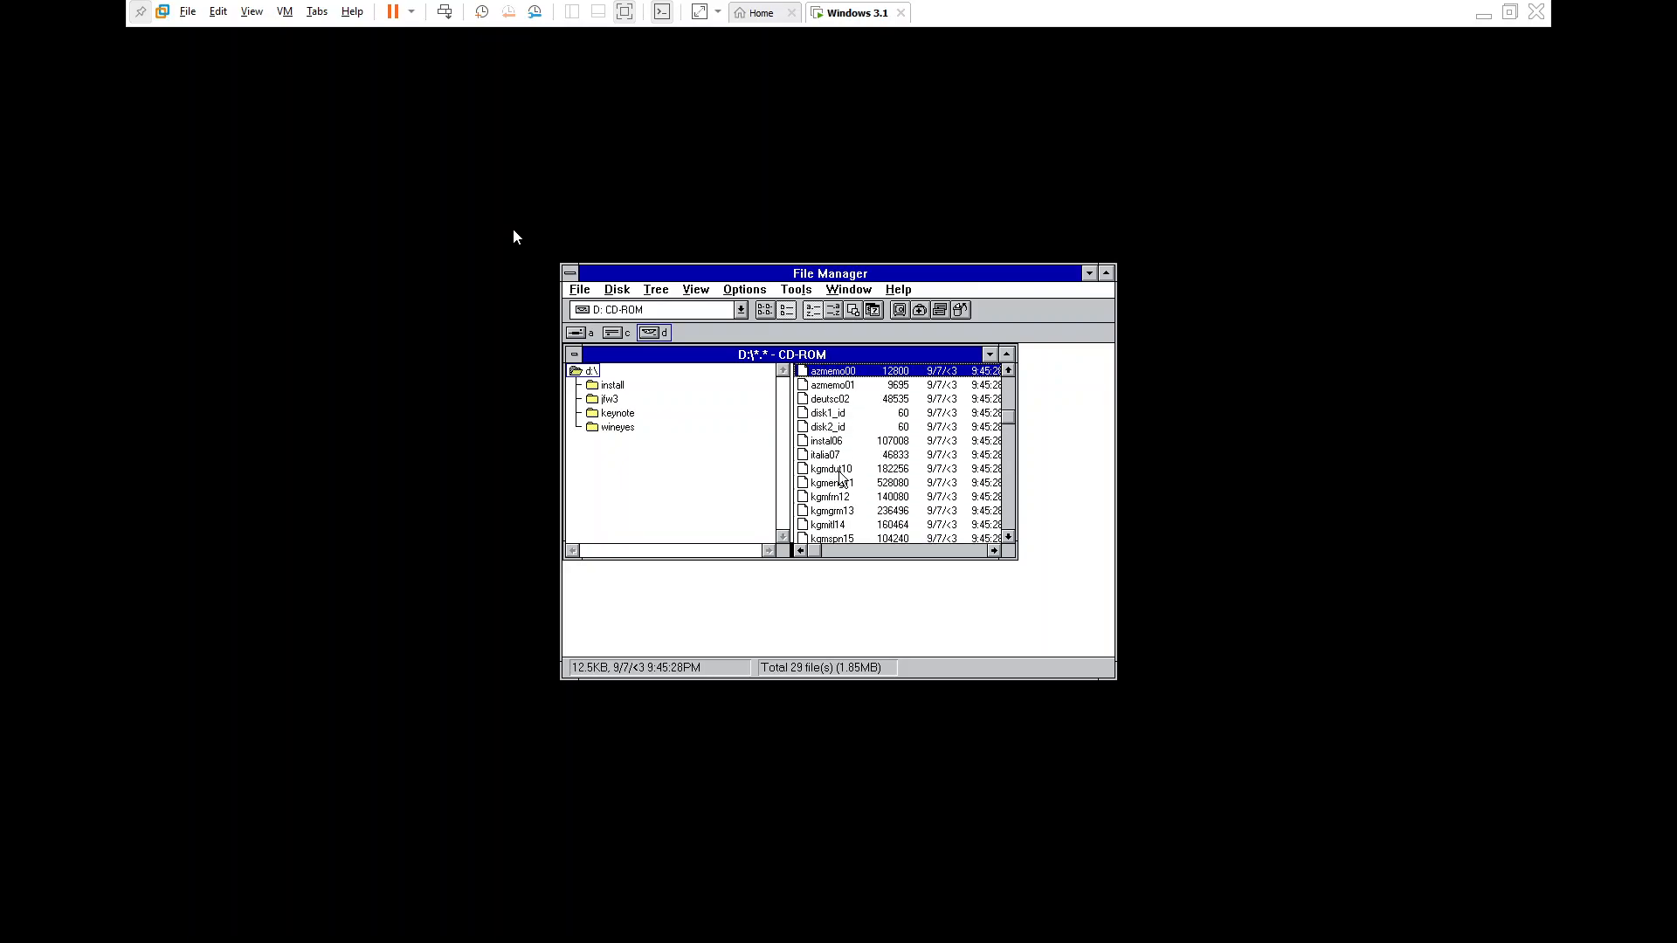
pyautogui.press('Up')
pyautogui.press('Up')
pyautogui.press('Up')
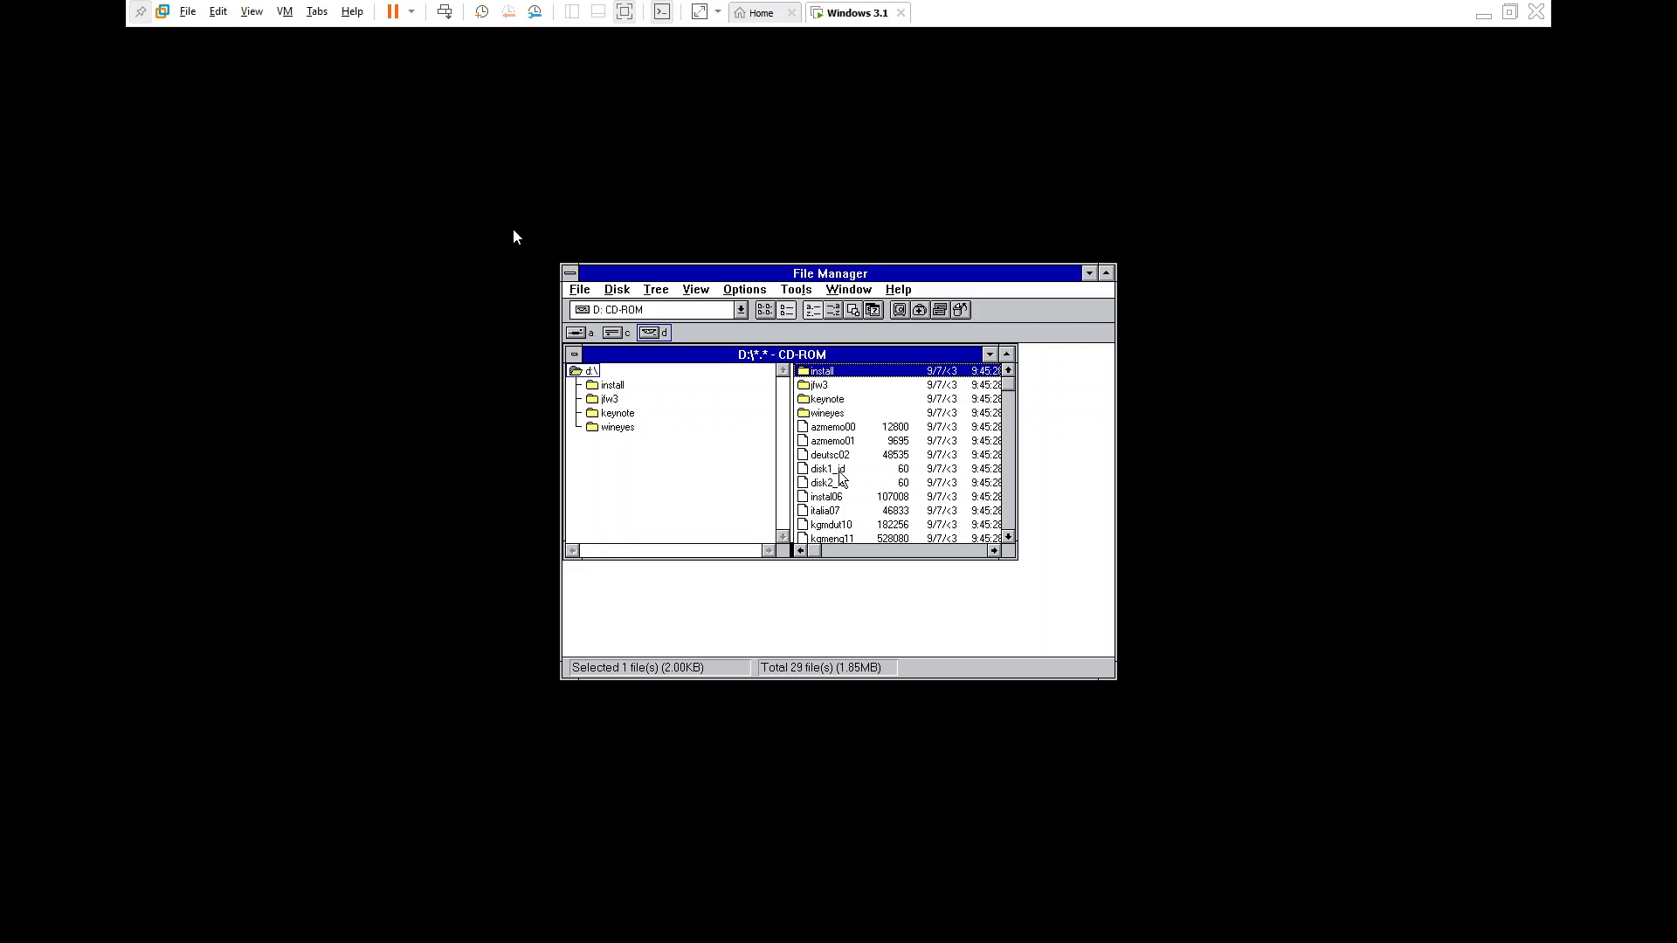
pyautogui.hotkey('alt', 'F4')
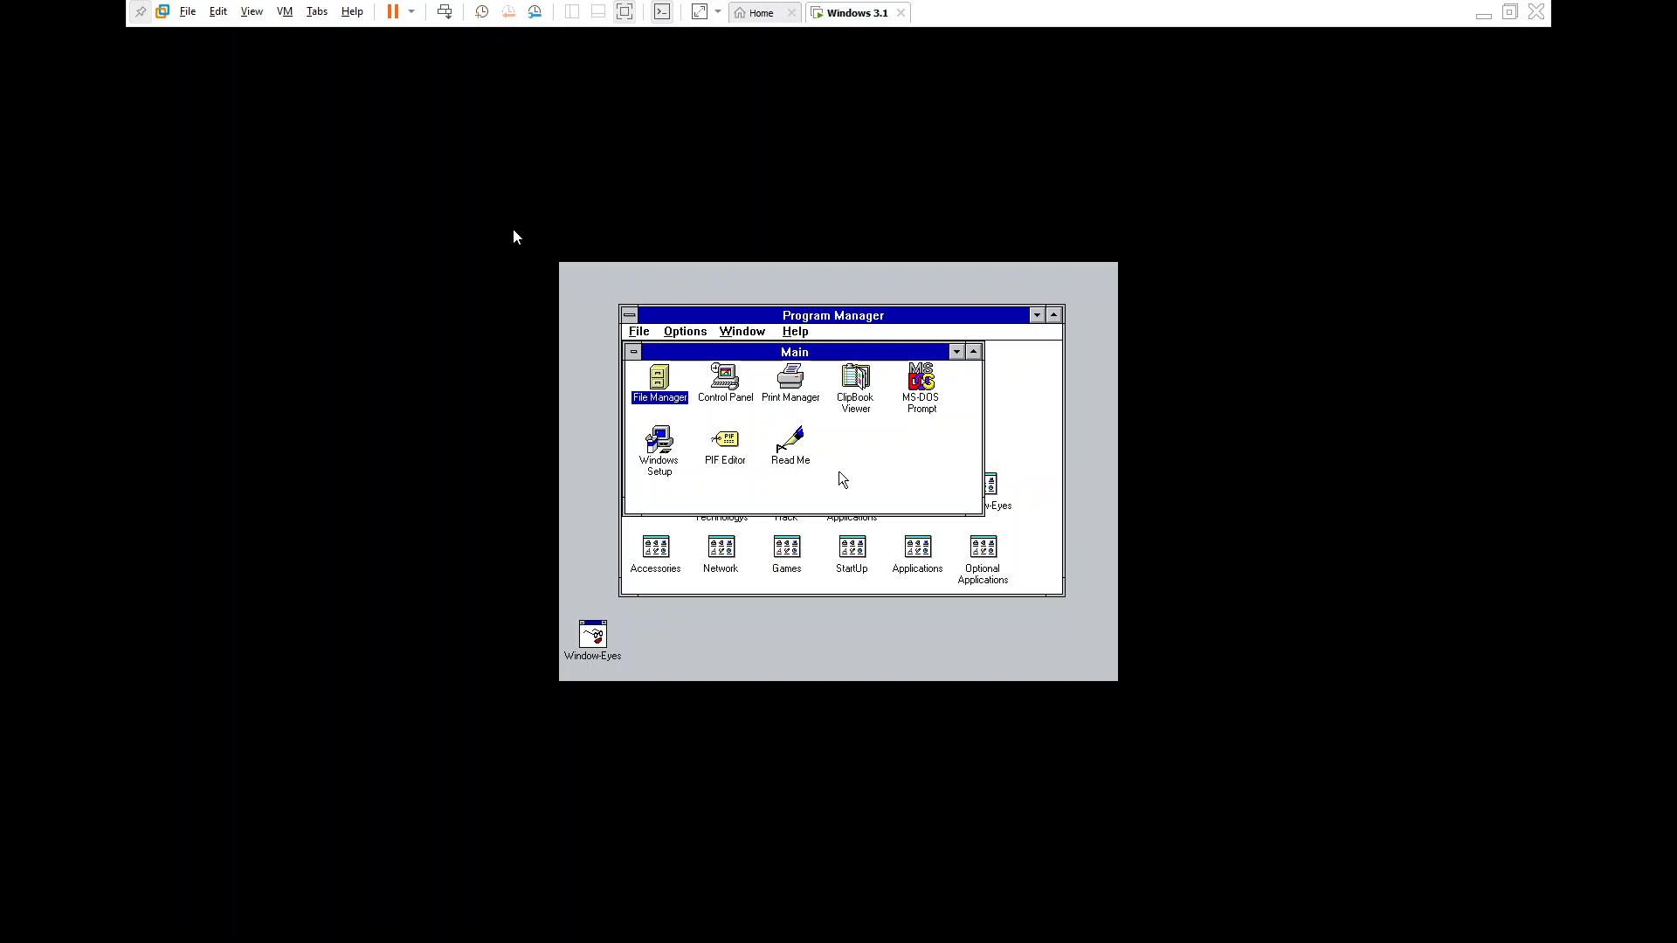
pyautogui.hotkey('alt', 'Tab')
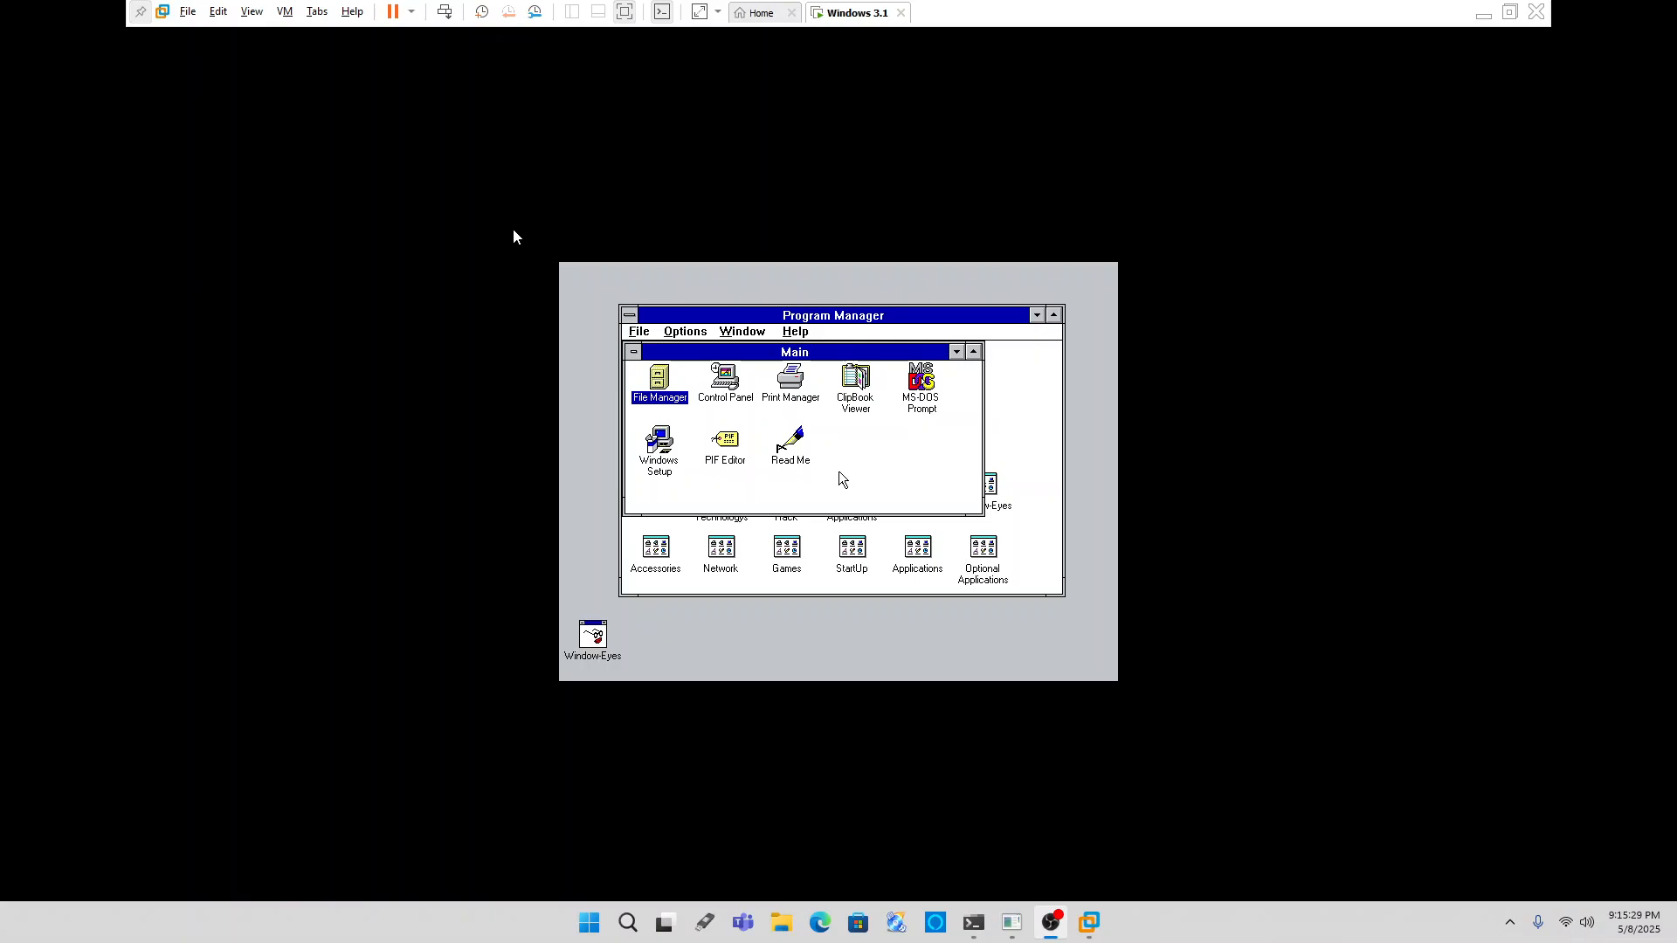
pyautogui.hotkey('alt', 'Tab')
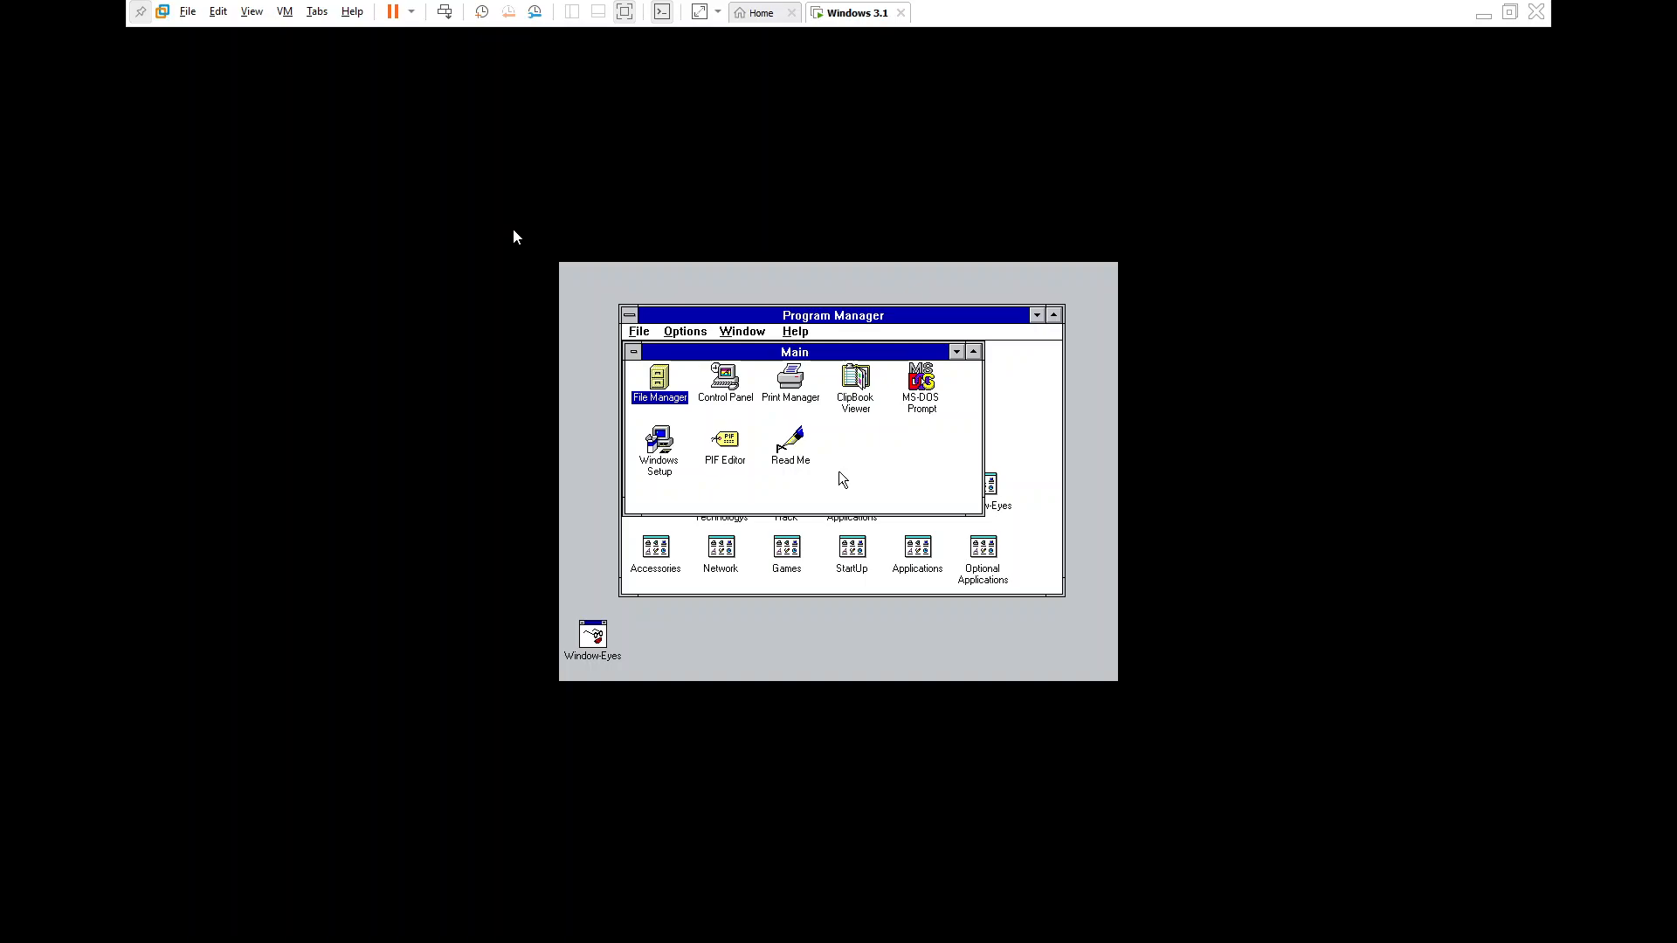
# - Exit Windows 3.1 to the DOS prompt and confirm ending the session
pyautogui.click(513, 231)
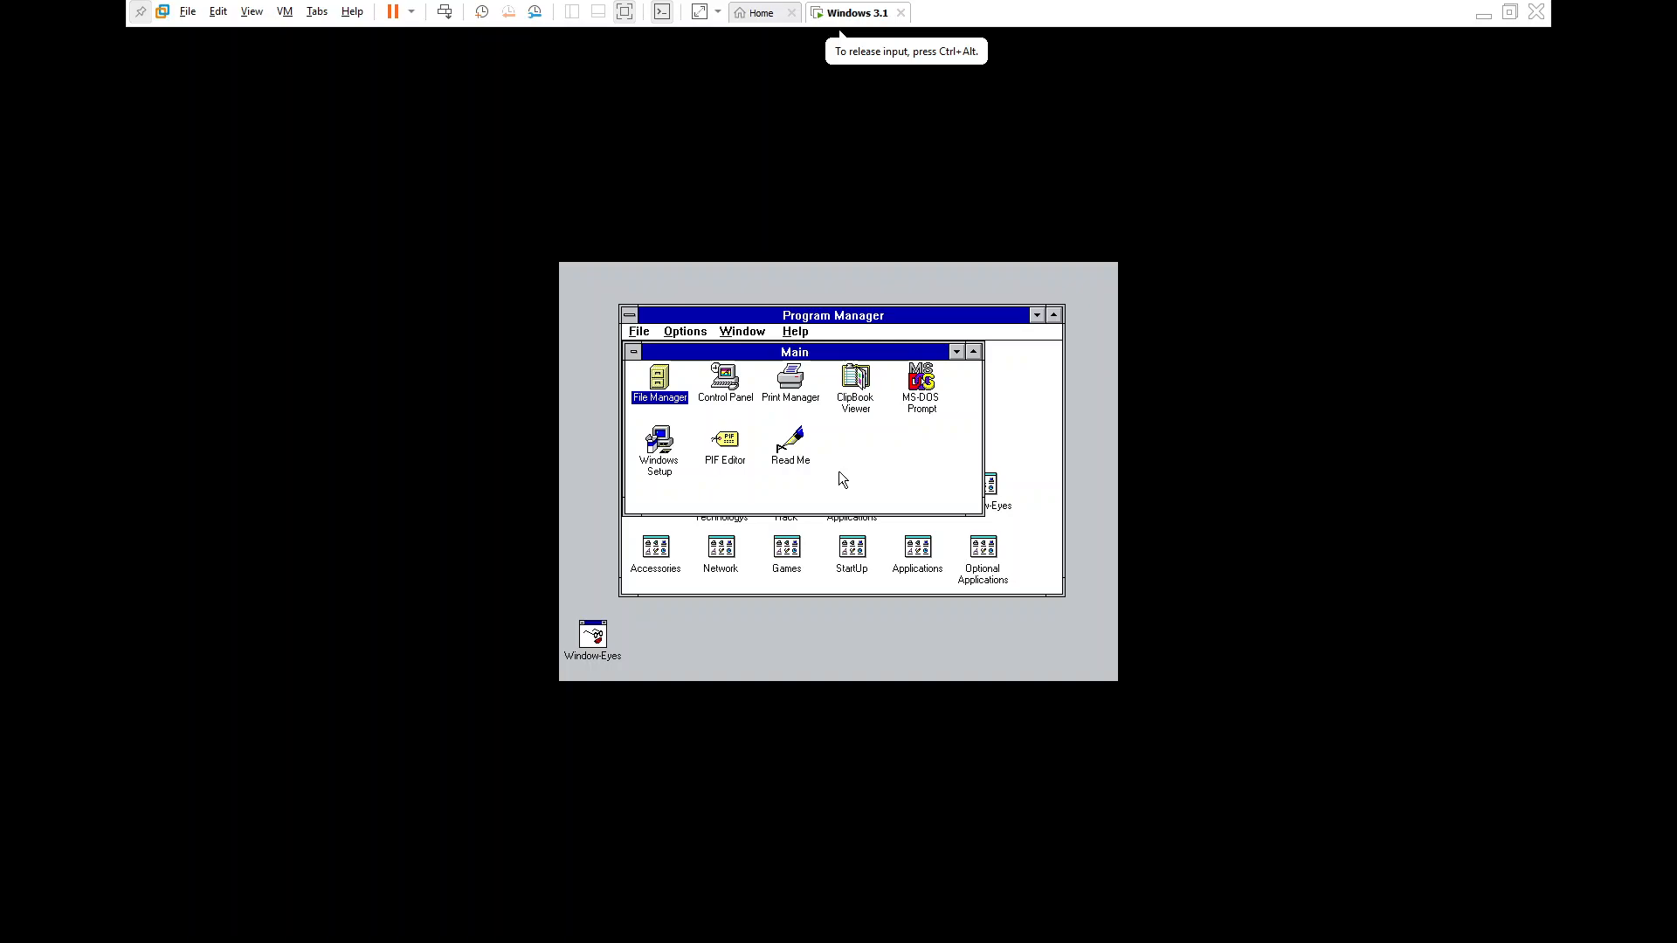
pyautogui.hotkey('alt', 'F4')
pyautogui.press('Return')
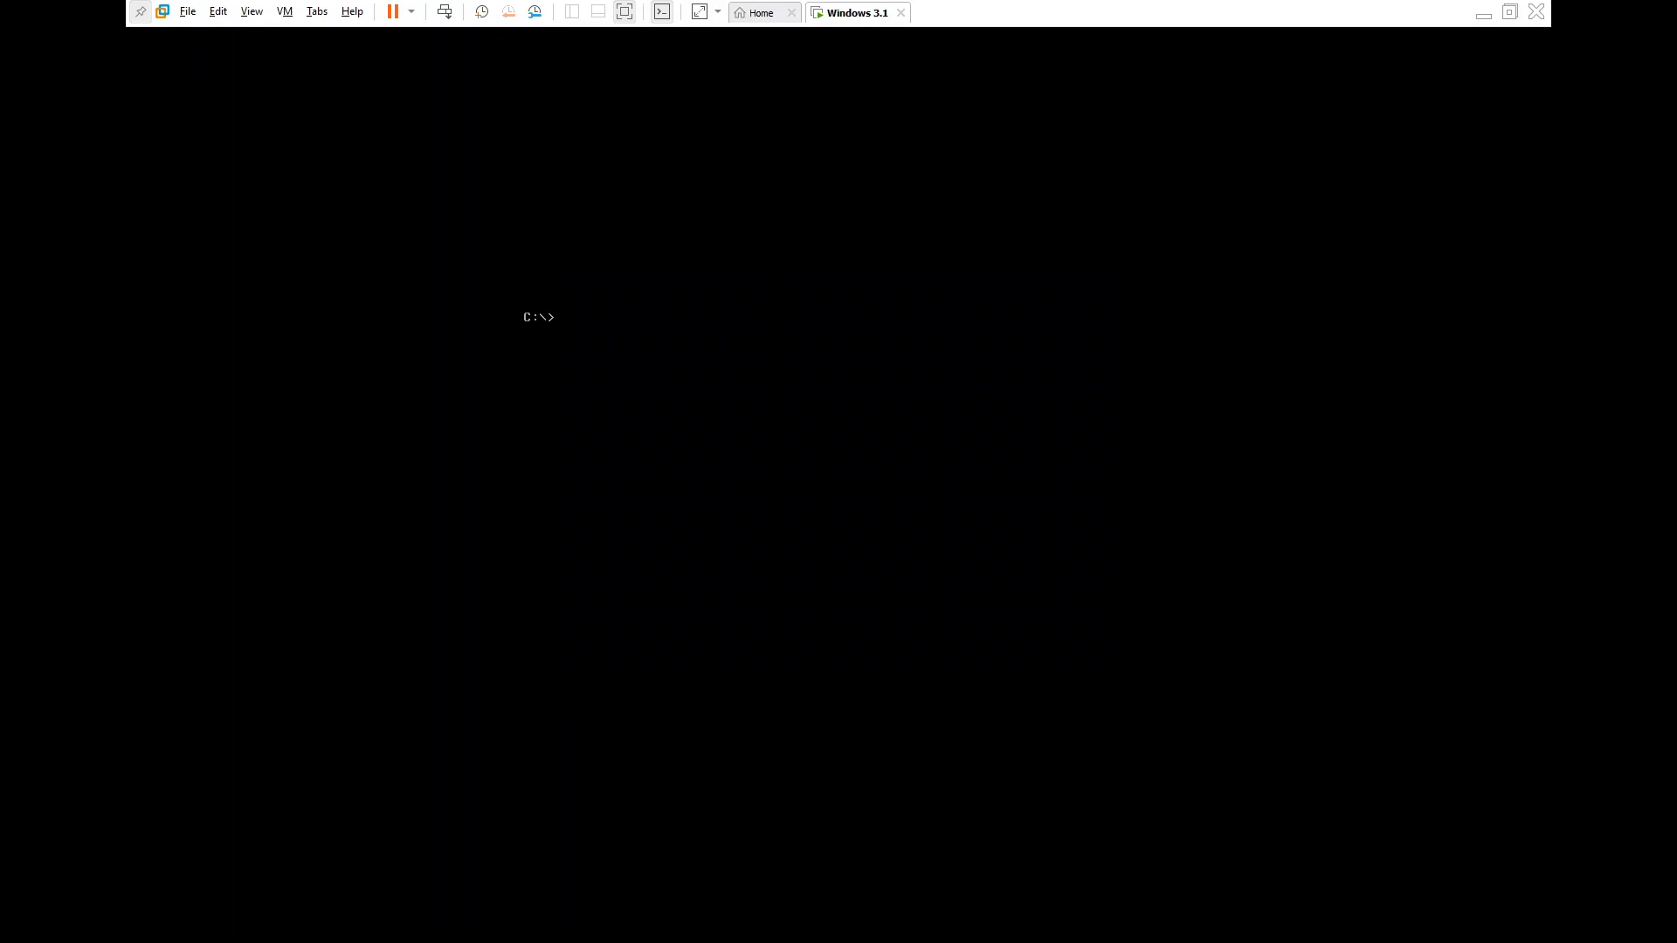
# - Release input from the guest, power off the Windows 3.1 virtual machine and confirm it
pyautogui.hotkey('ctrl', 'alt')
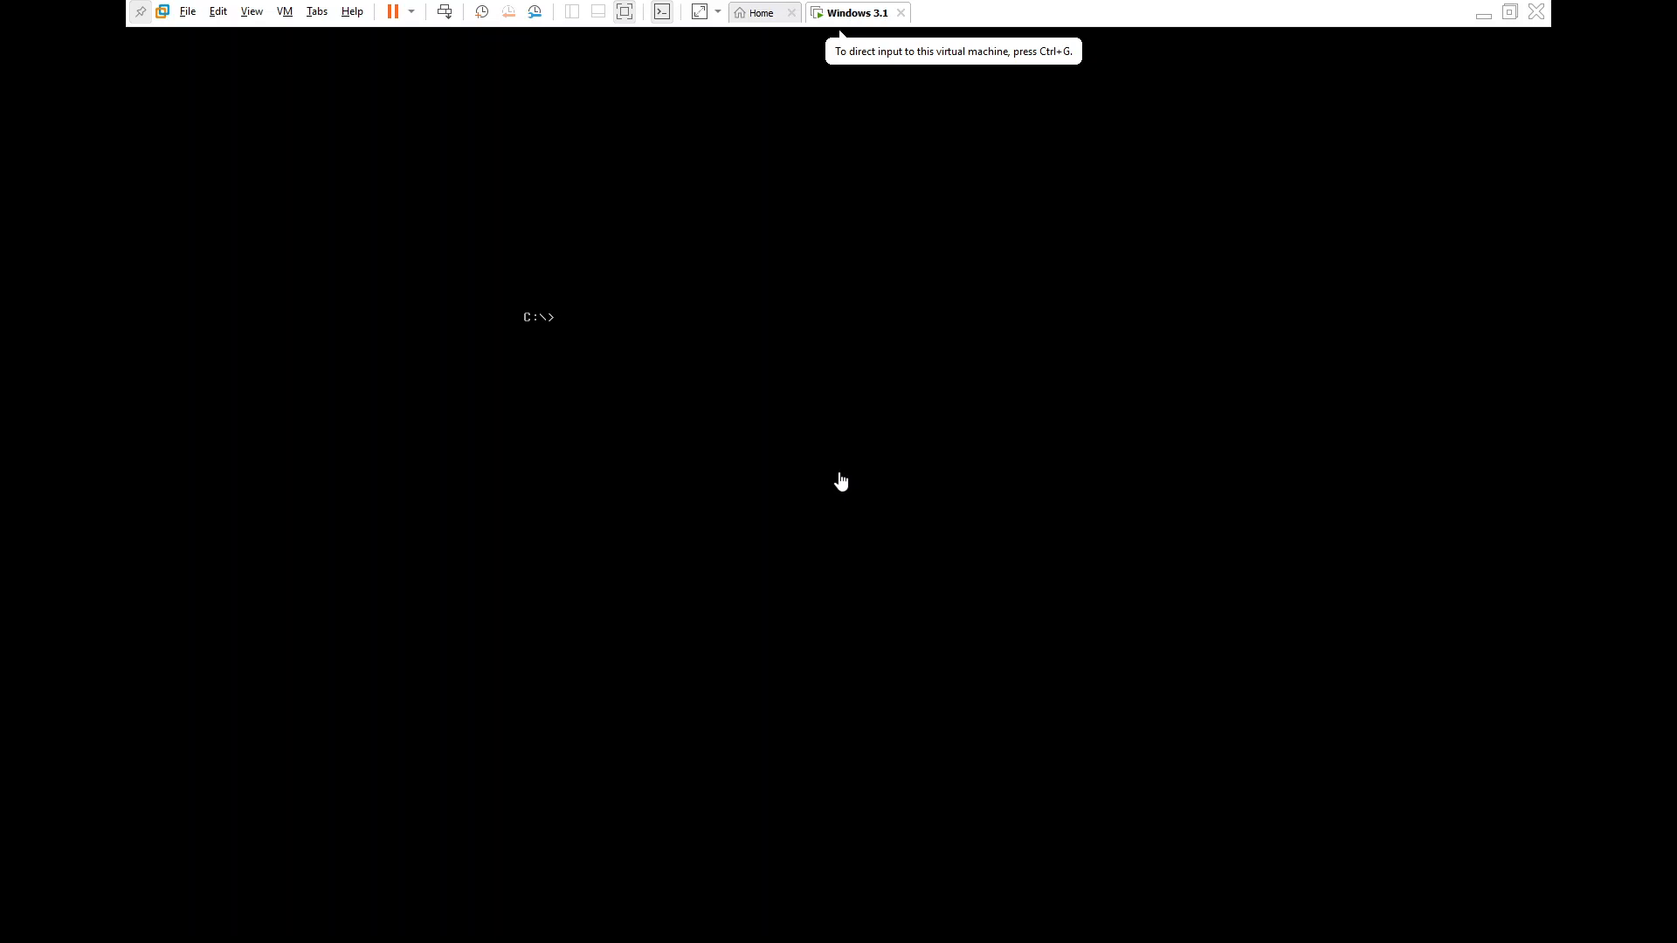
pyautogui.press('alt')
pyautogui.press('Right')
pyautogui.press('Right')
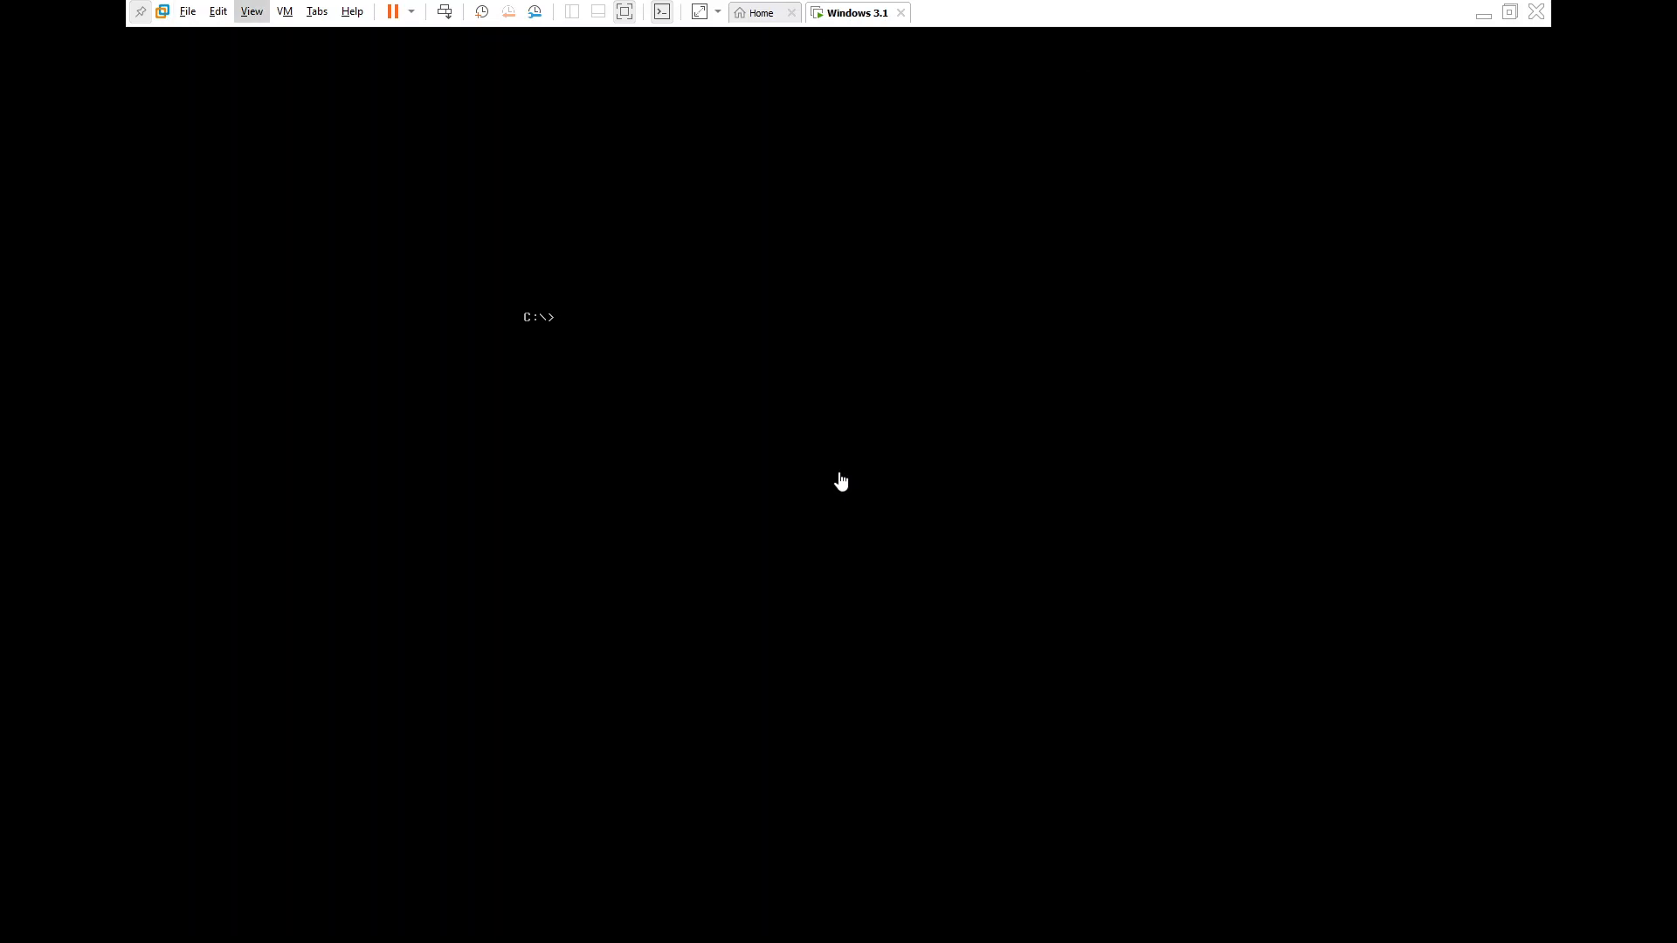
pyautogui.press('Right')
pyautogui.press('Return')
pyautogui.press('Down')
pyautogui.press('Down')
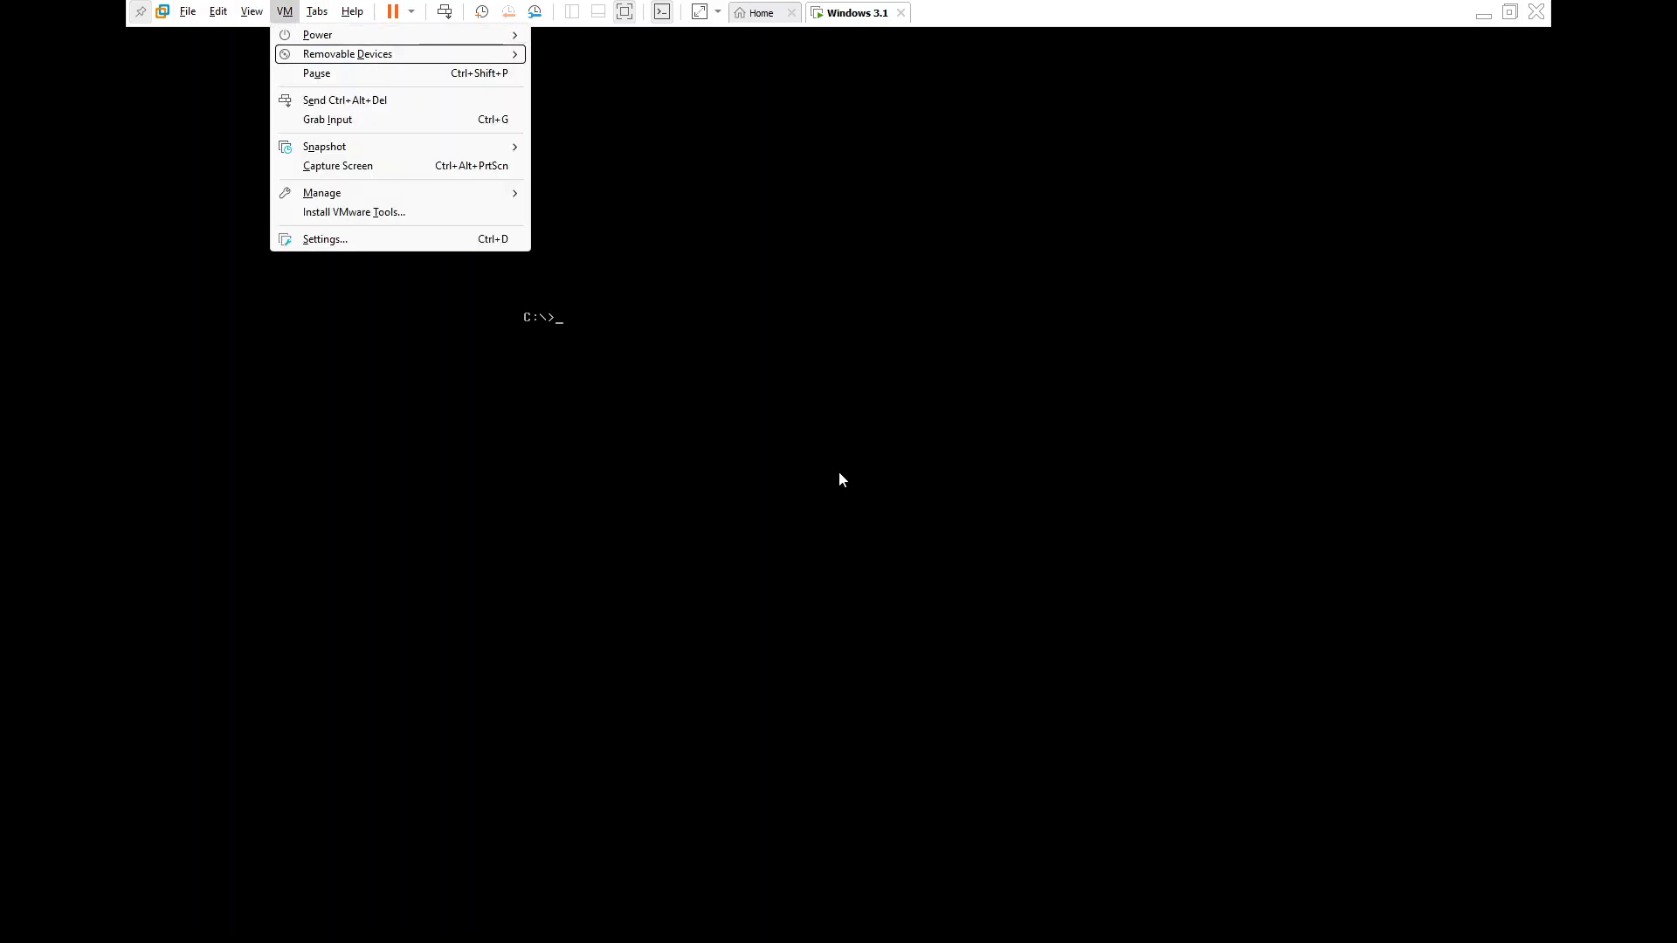
pyautogui.press('Up')
pyautogui.press('Right')
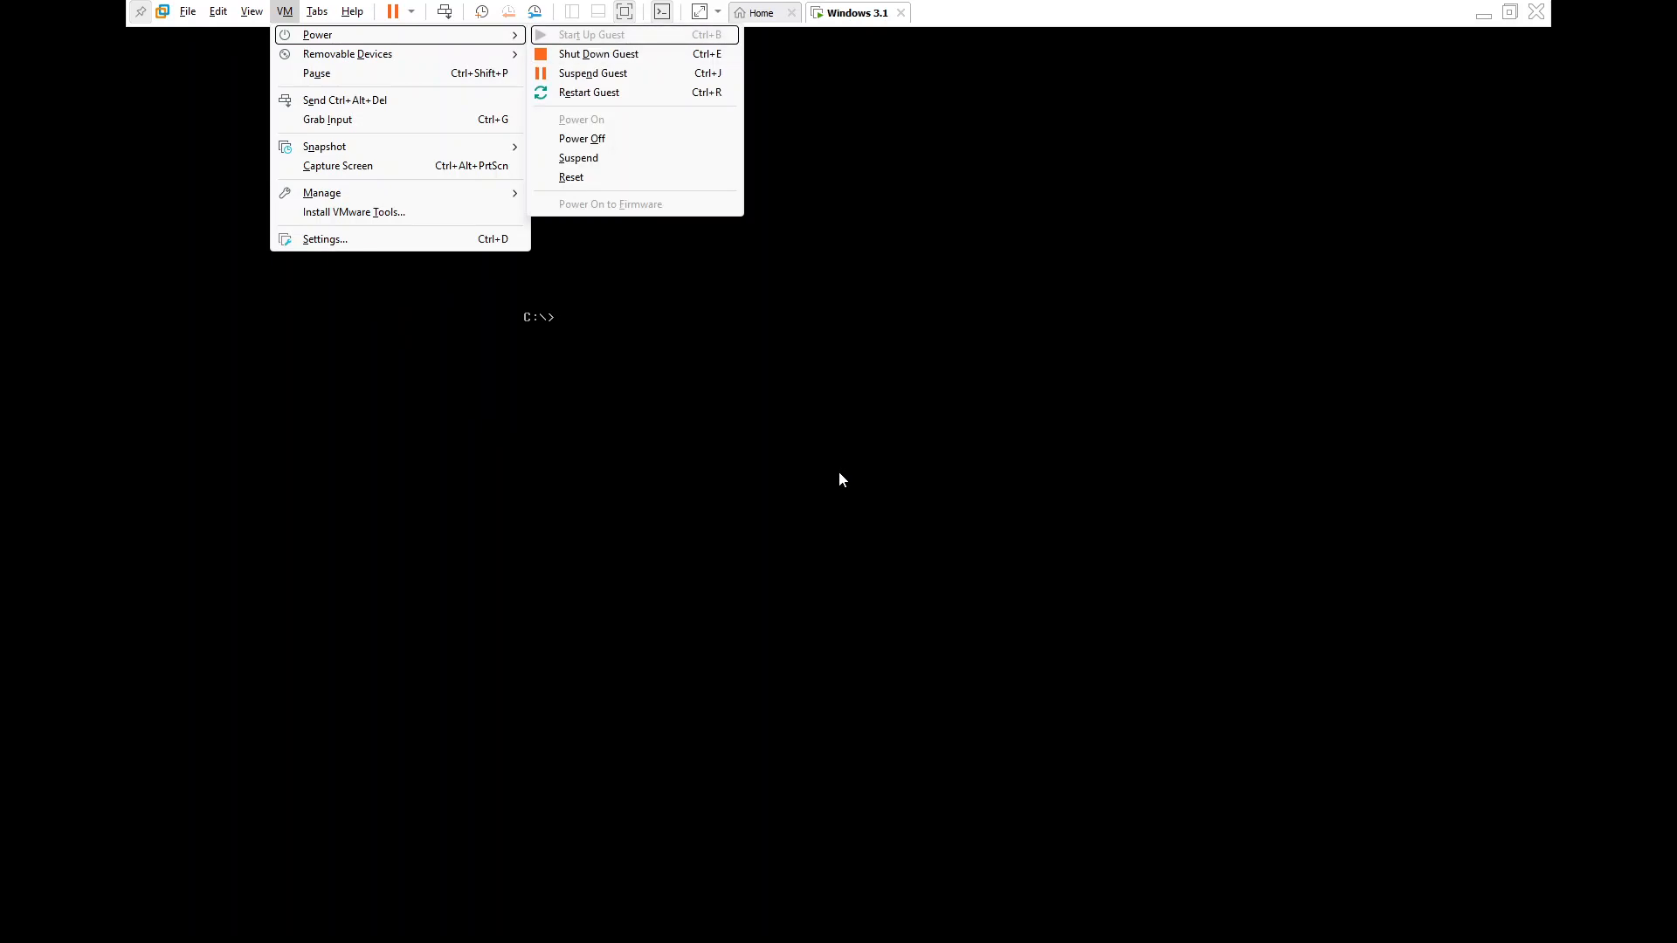
pyautogui.press('Down')
pyautogui.press('Down')
pyautogui.press('Down')
pyautogui.press('Down')
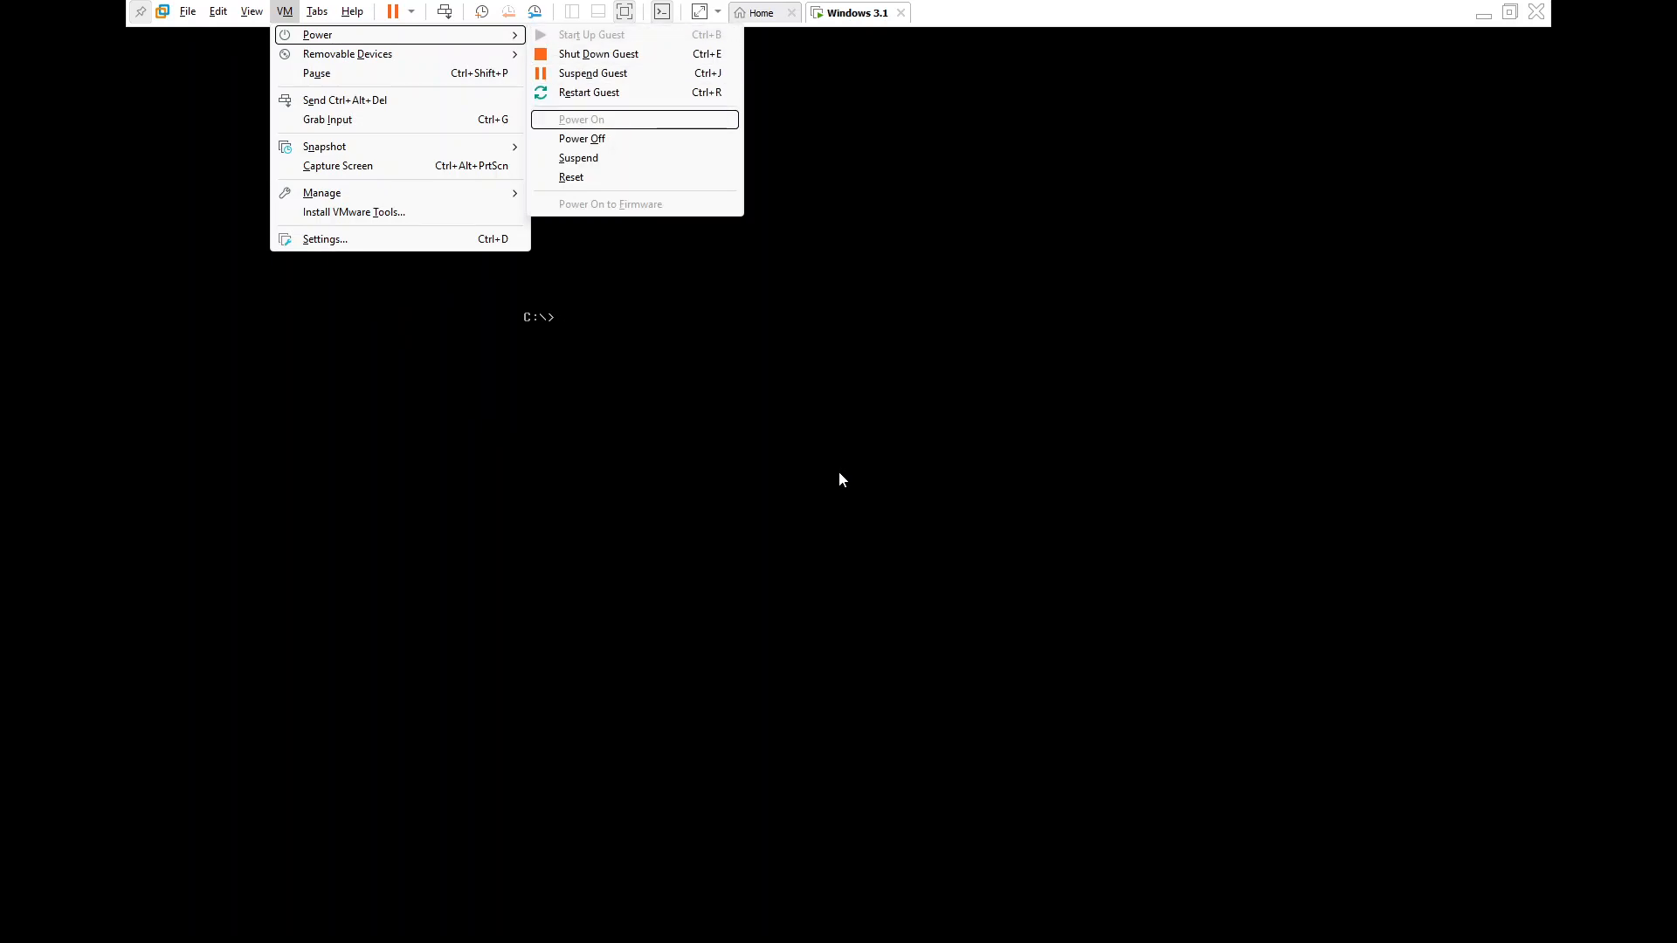
pyautogui.press('Return')
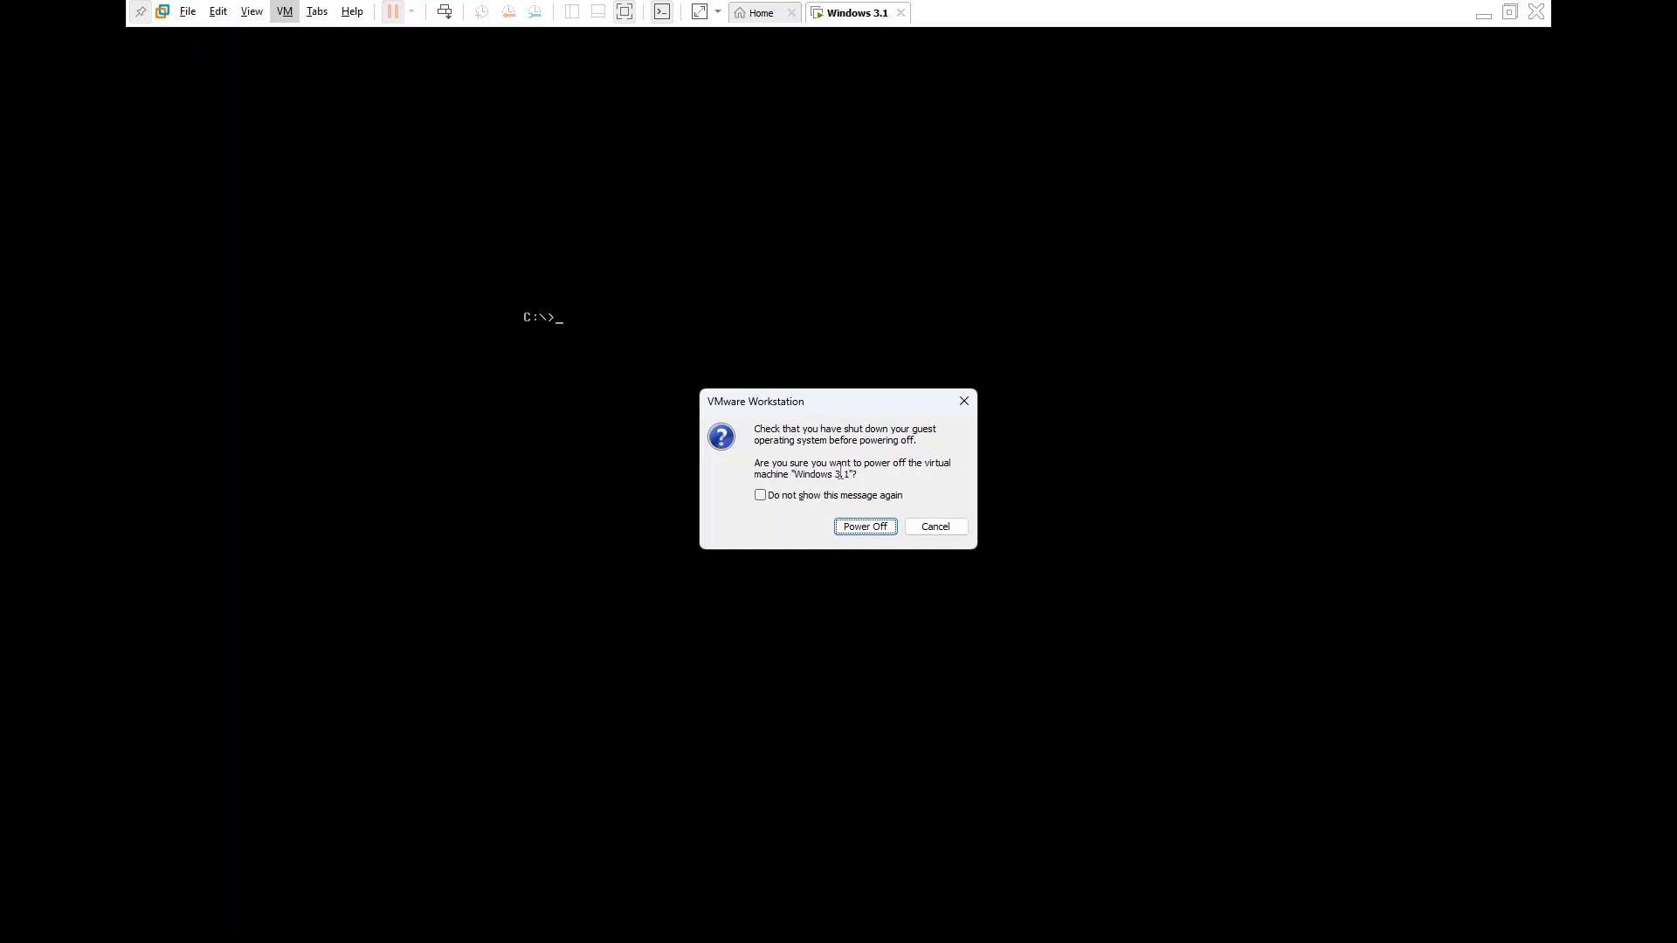
pyautogui.press('Return')
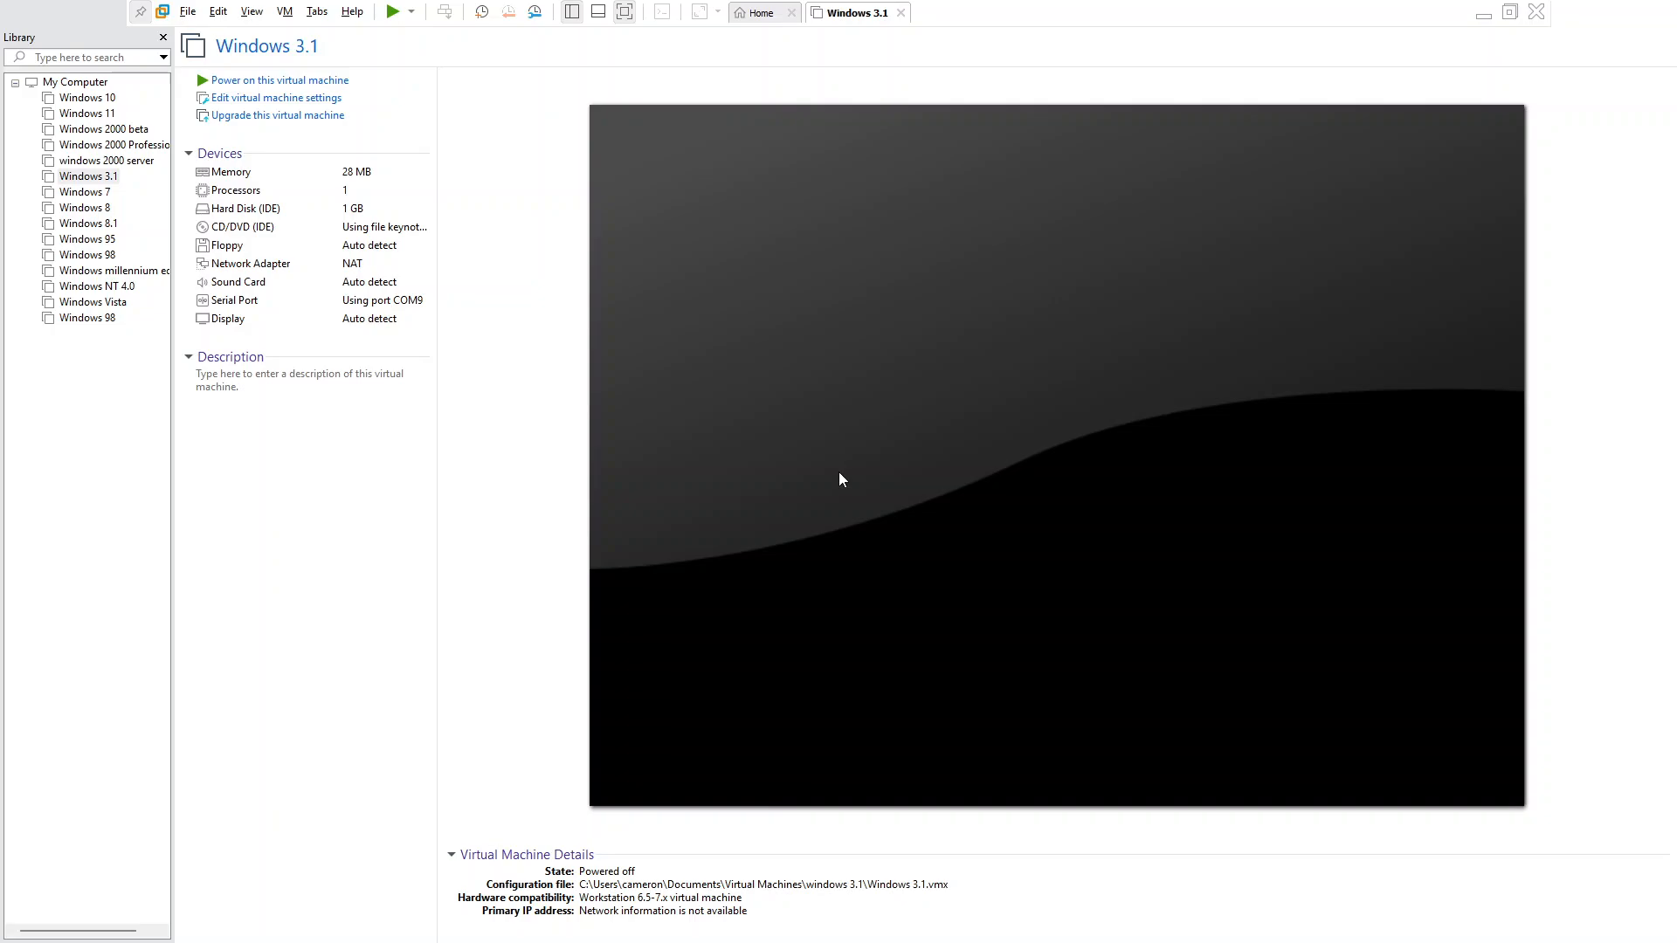
# - Close the Windows 3.1 virtual machine's page and exit VMware Workstation Pro
pyautogui.hotkey('ctrl', 'w')
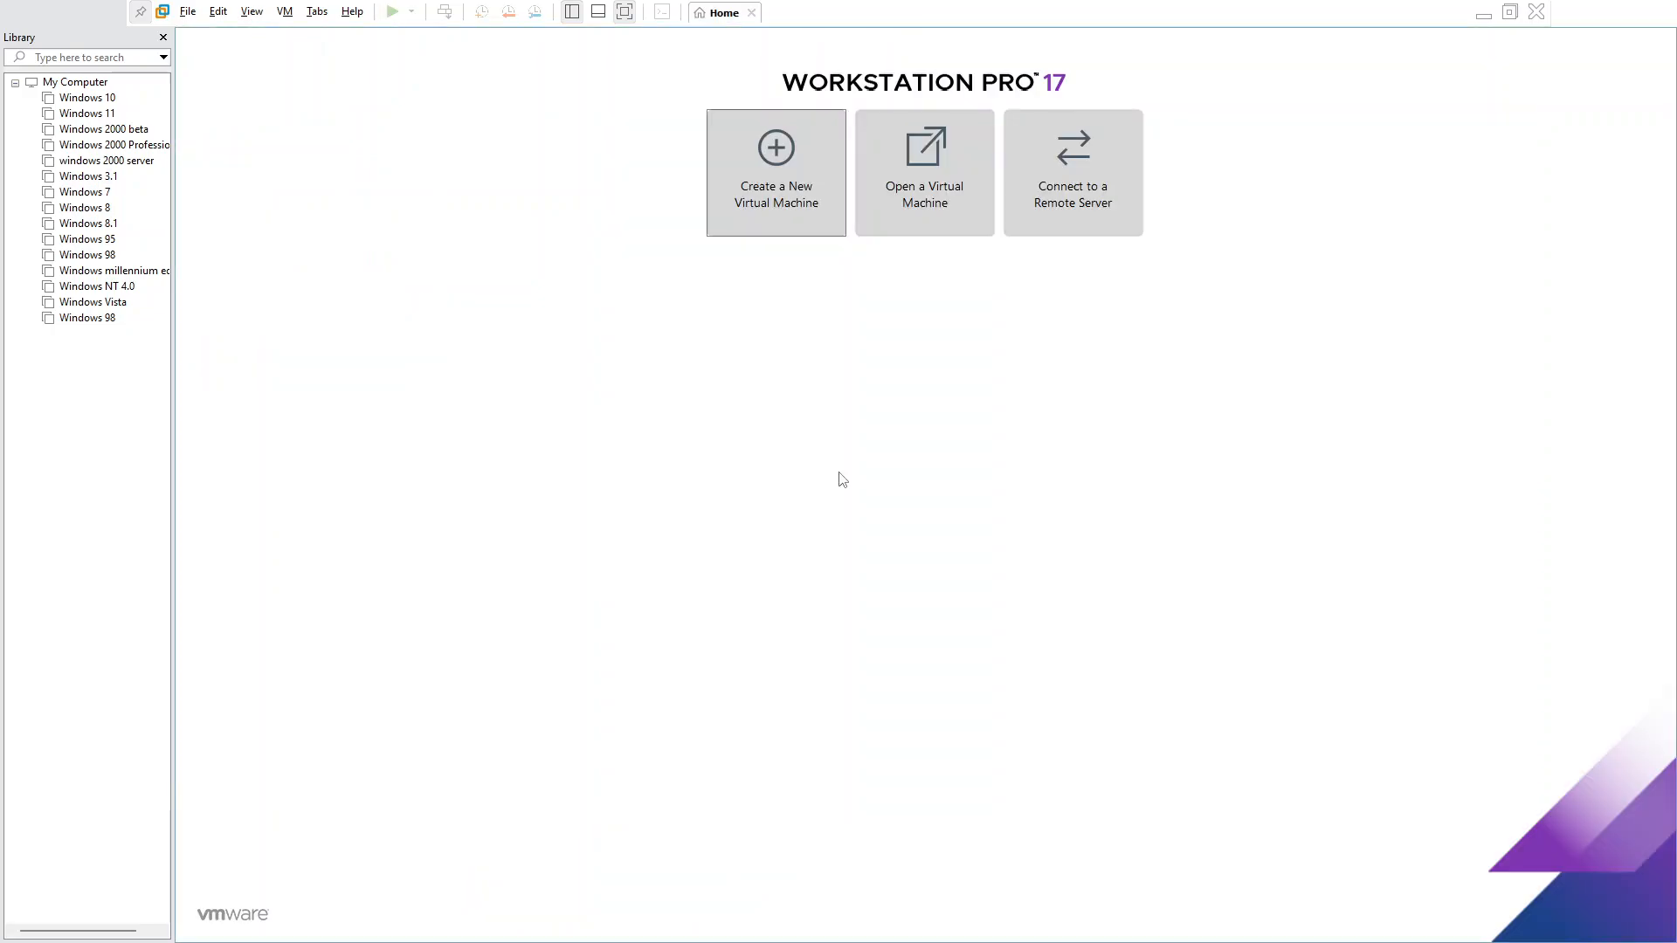
pyautogui.press('Tab')
pyautogui.hotkey('alt', 'F4')
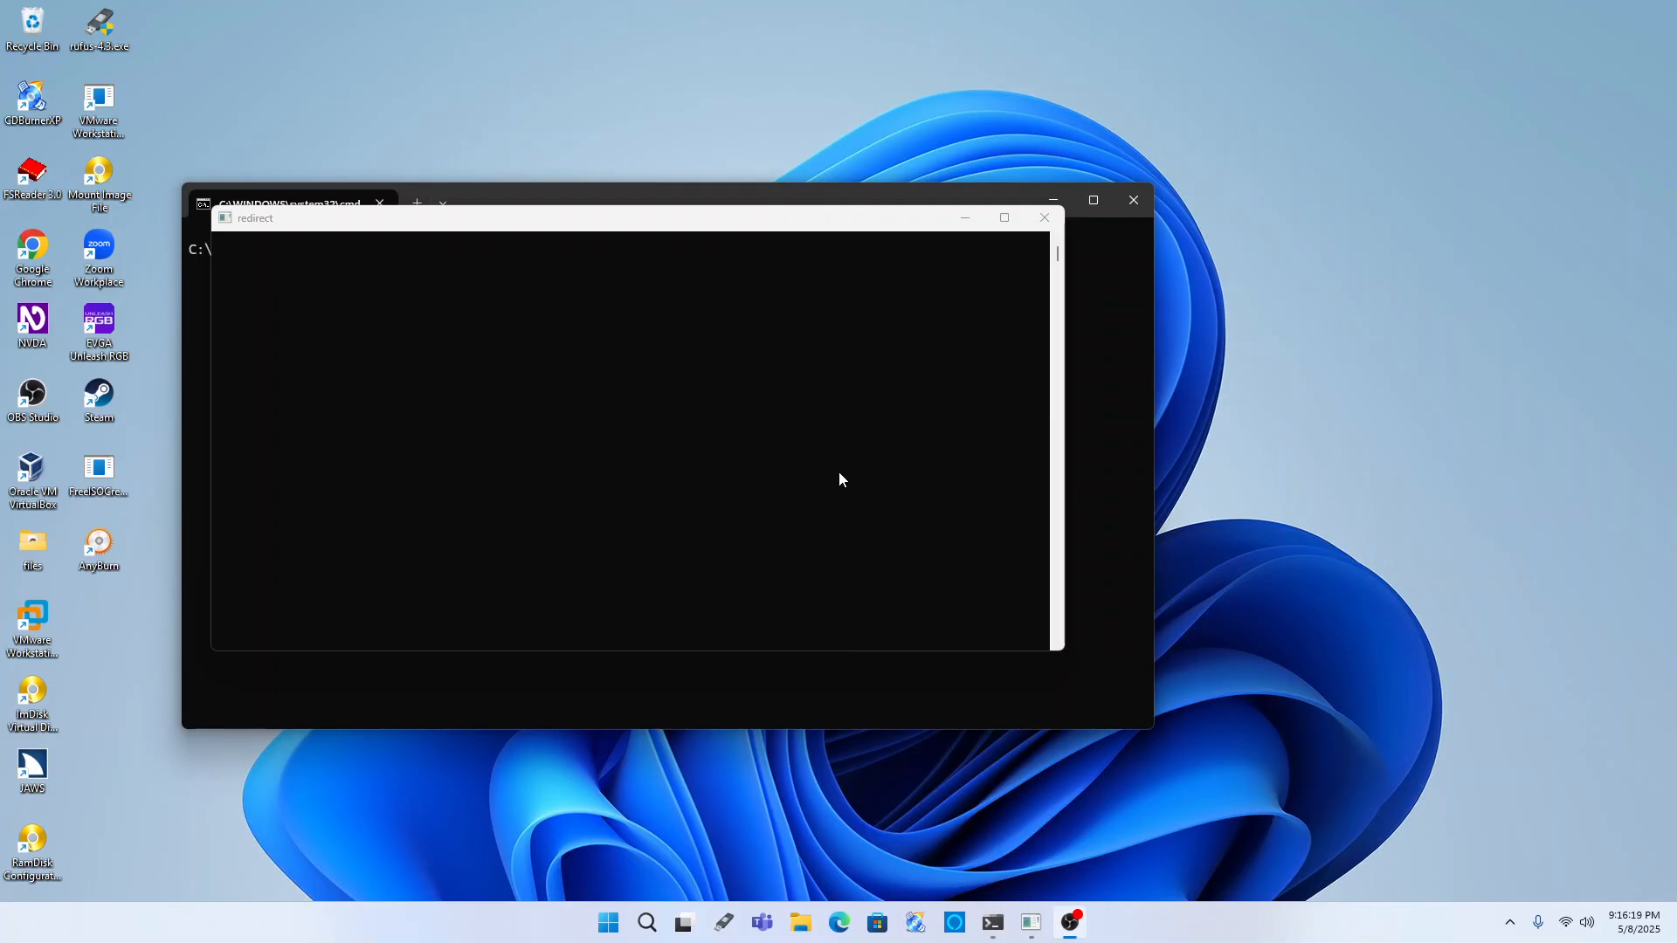
# - Find VMware Workstation 17 Player with a system search and launch it
pyautogui.press('super')
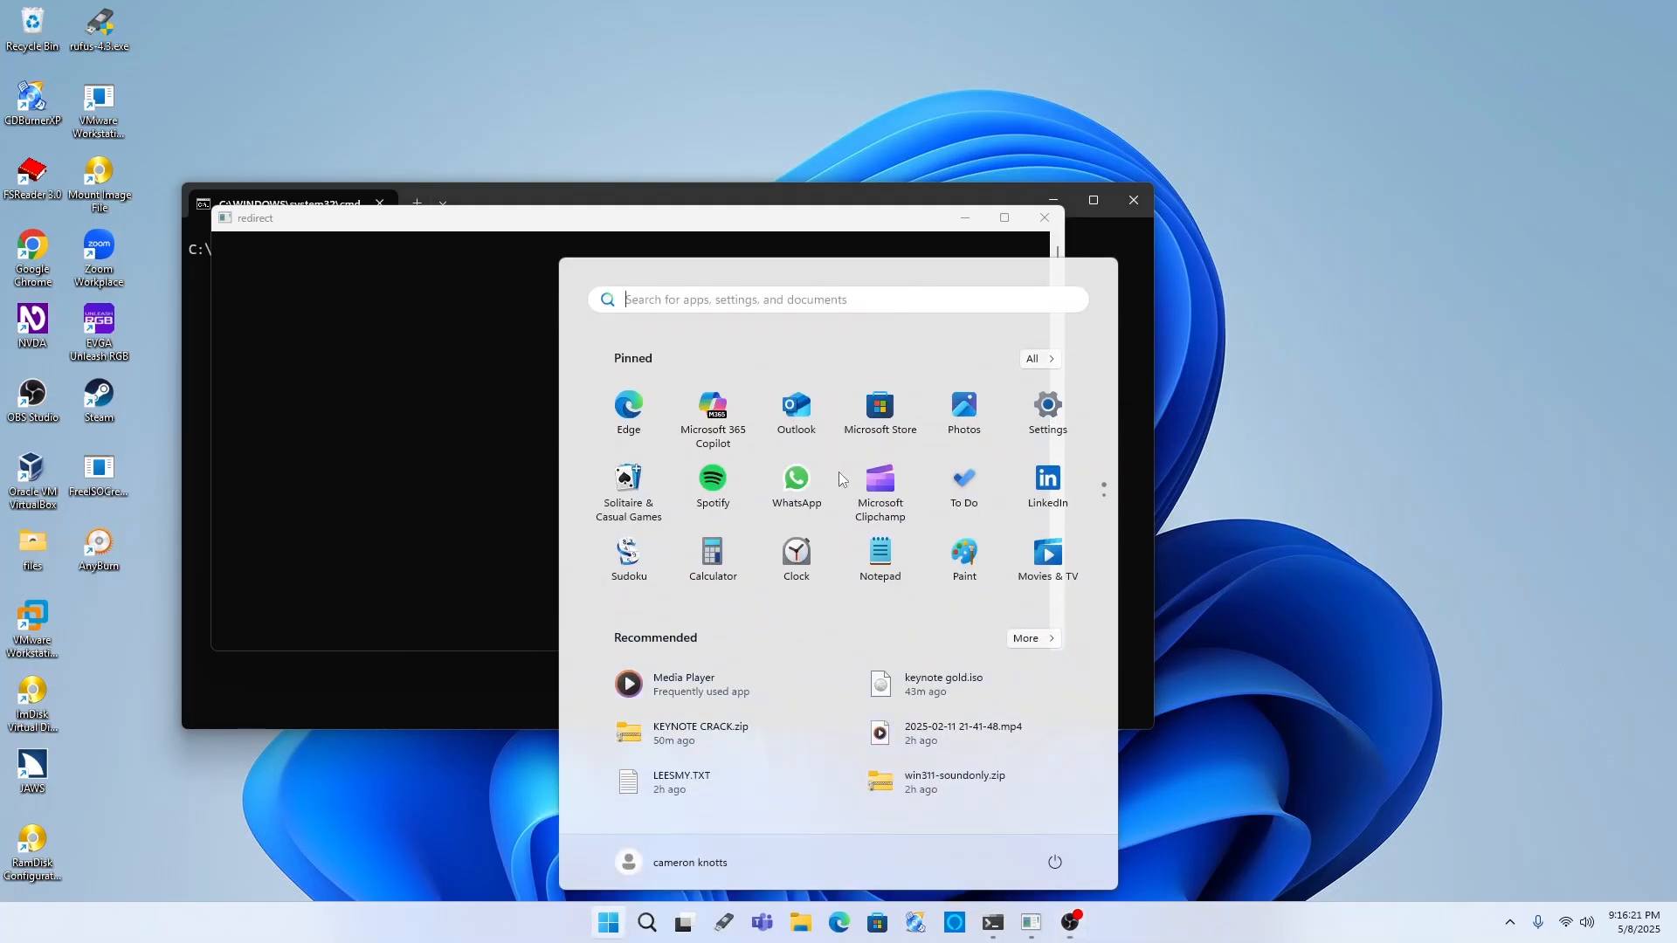
pyautogui.write('v')
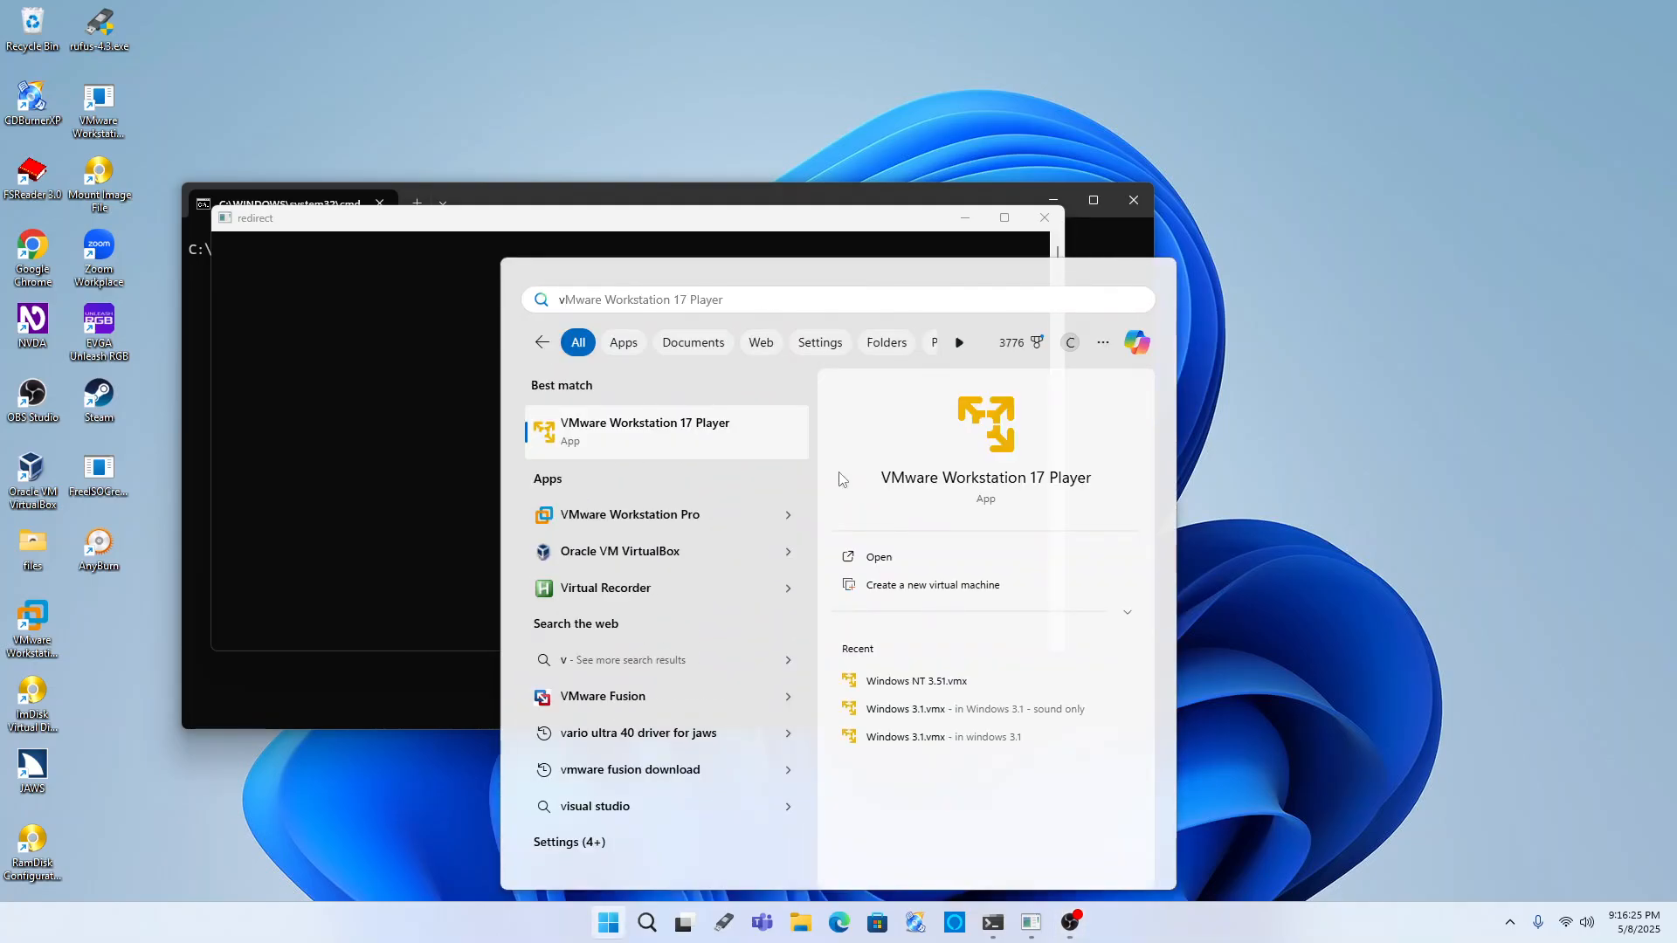
pyautogui.press('Return')
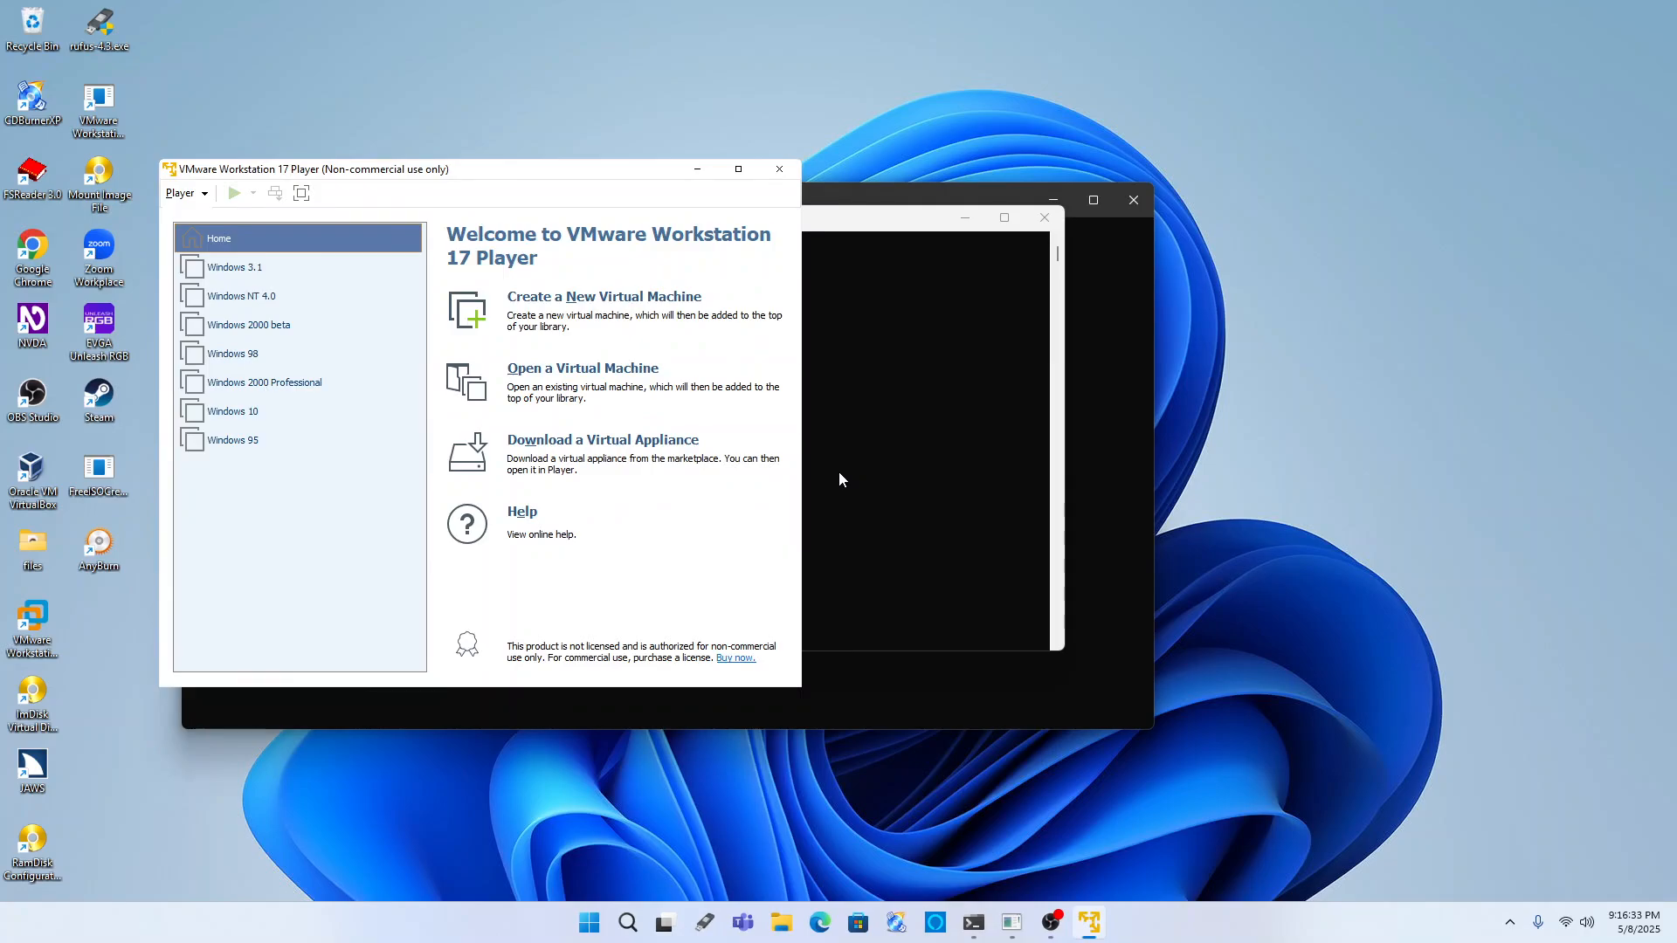
# - Open the settings of the Windows 3.1 virtual machine and display the floppy drive's options
pyautogui.press('Down')
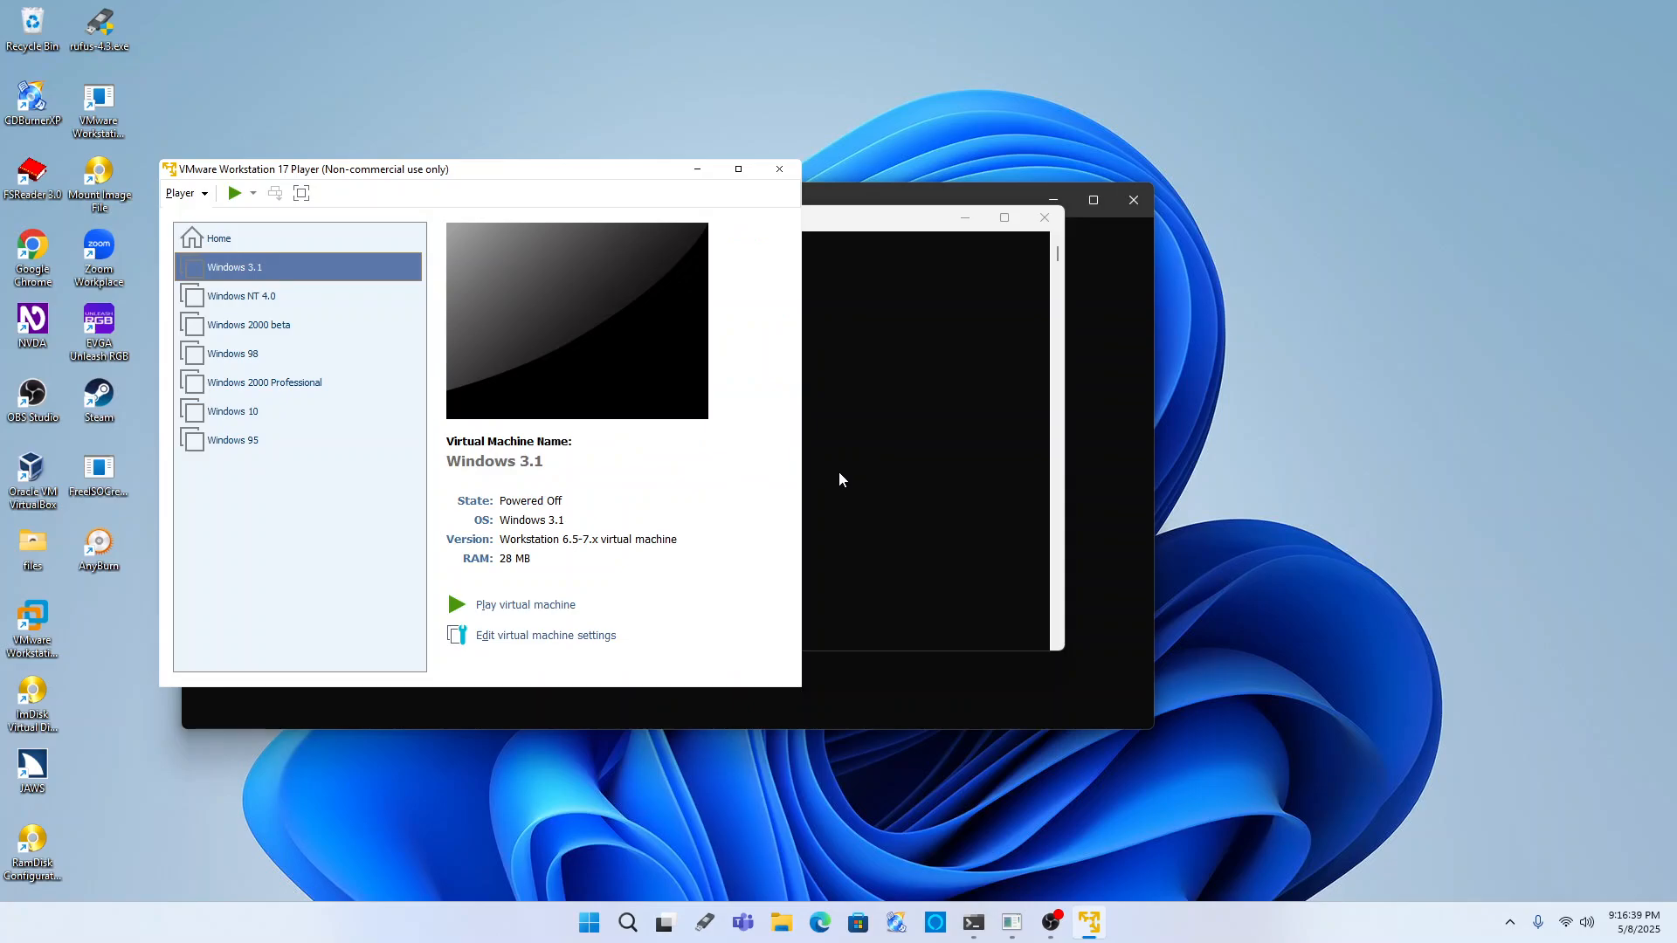
pyautogui.hotkey('ctrl', 'd')
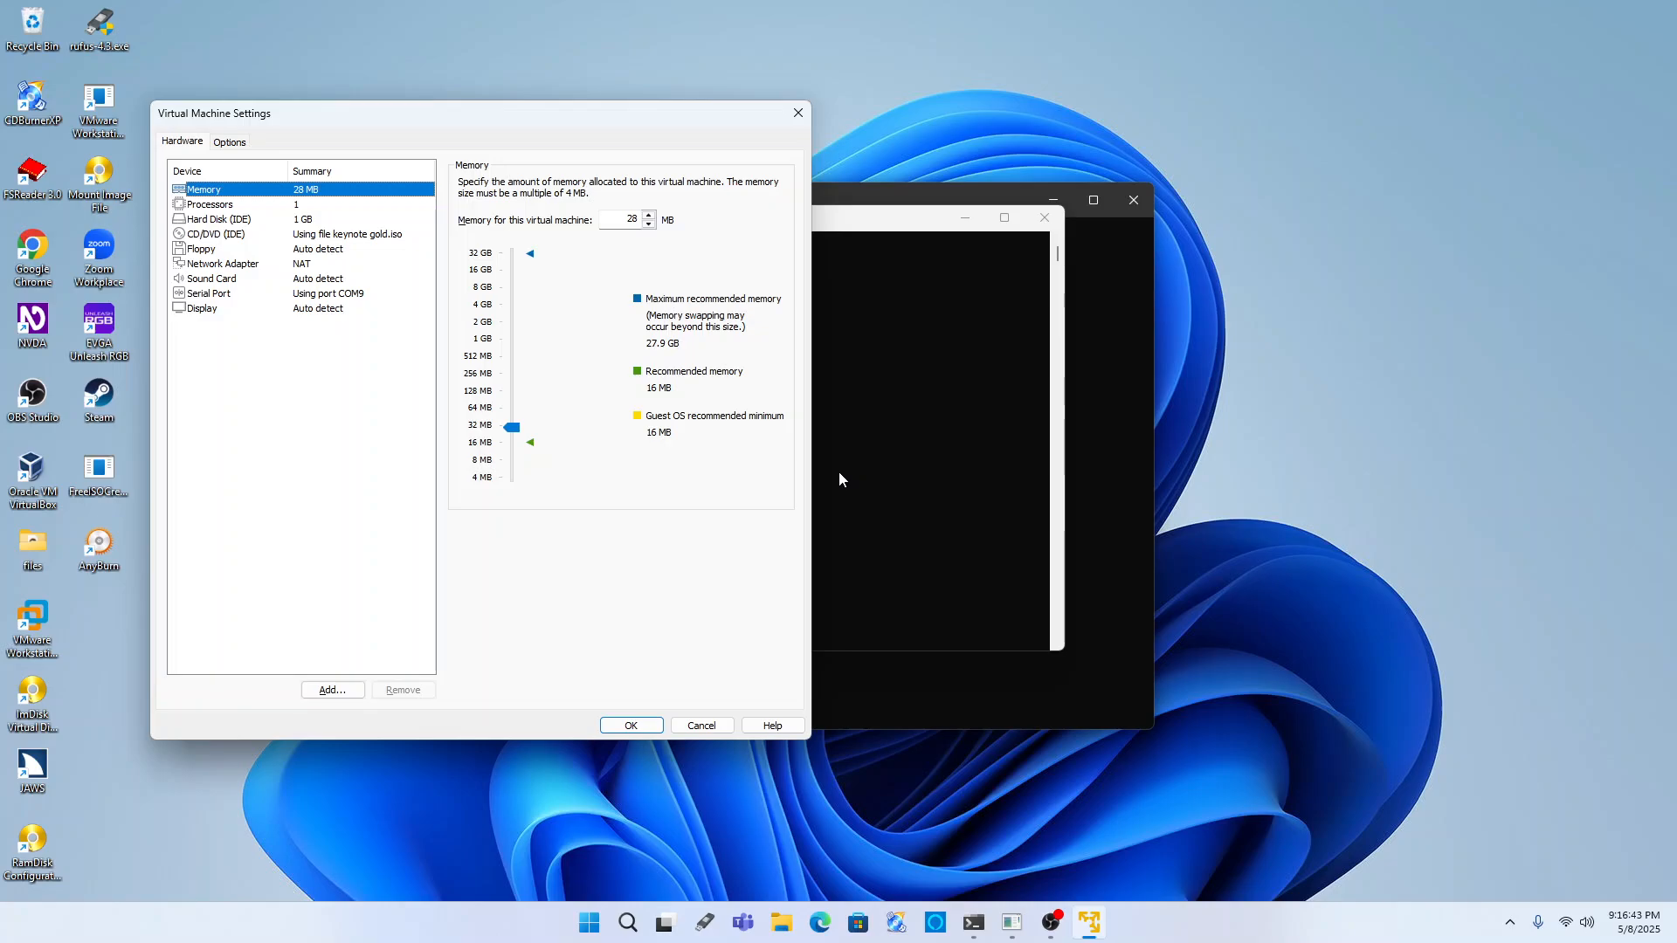
pyautogui.press('Down')
pyautogui.press('Down')
pyautogui.press('Down')
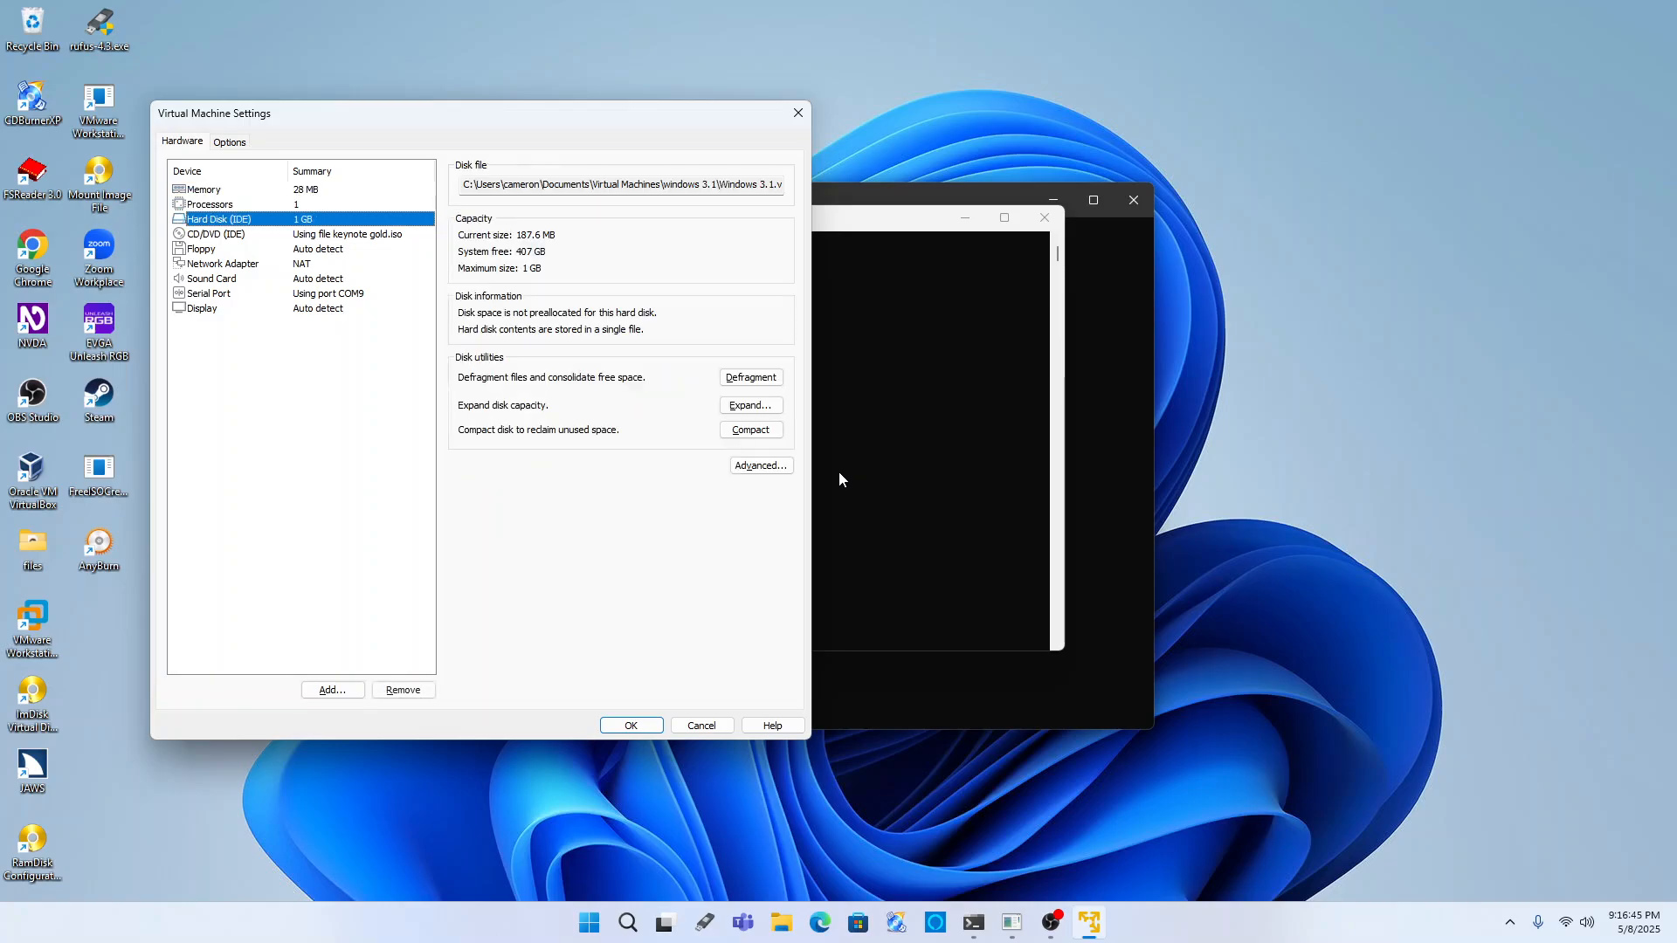
pyautogui.press('Down')
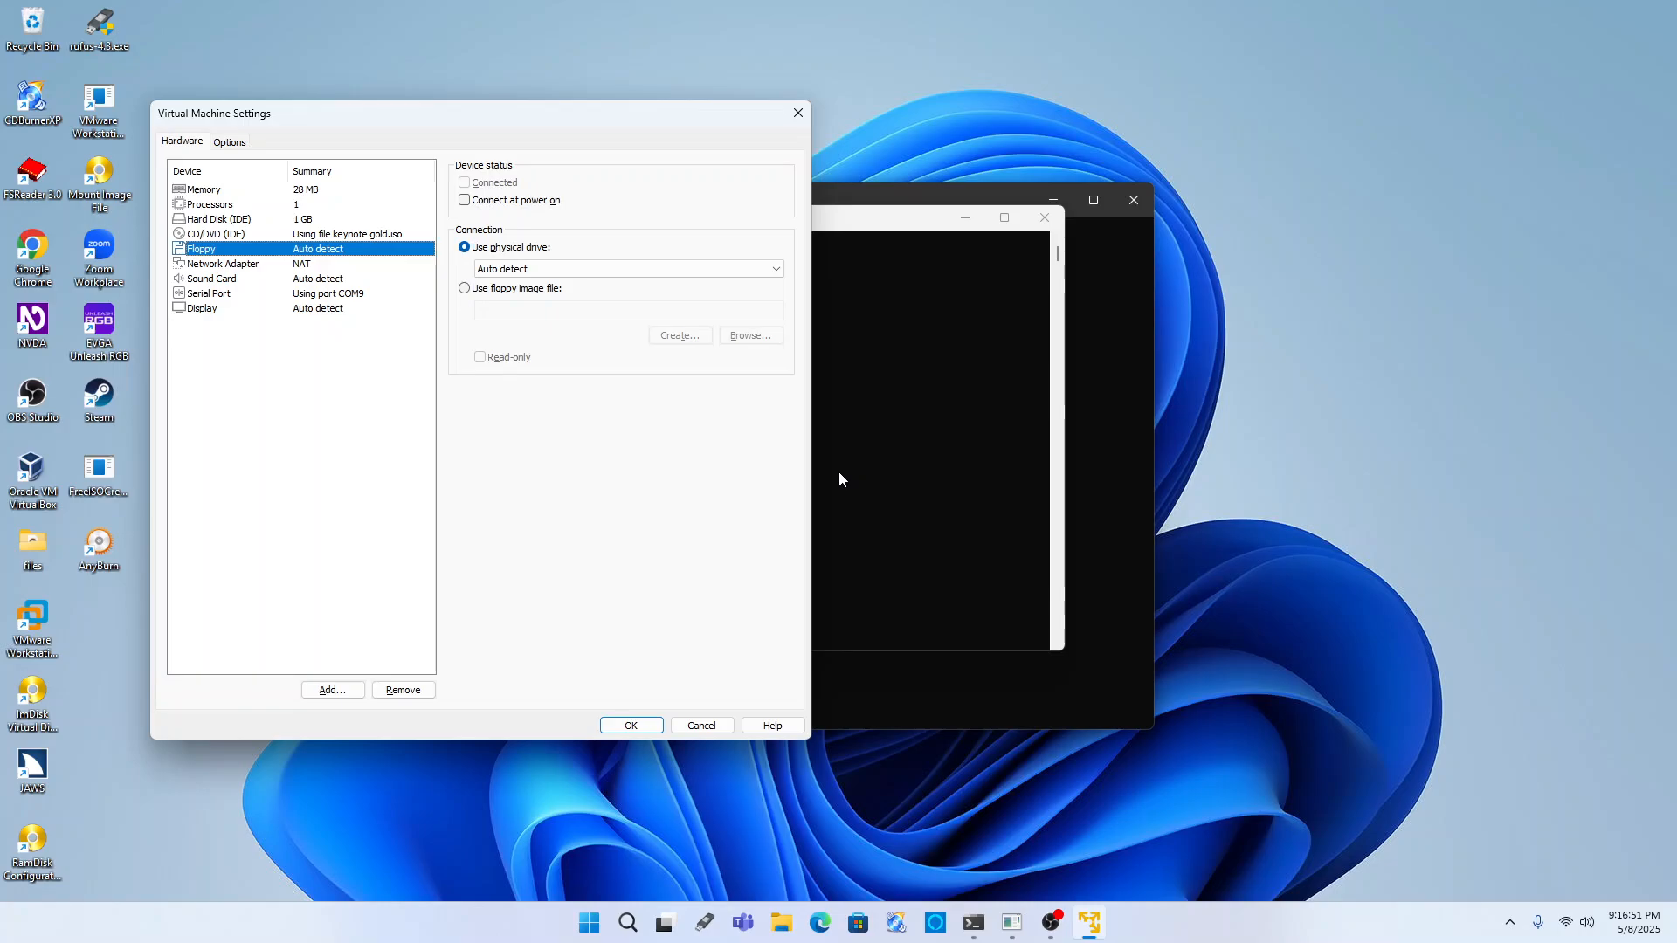
# - Remove the existing Floppy device from the virtual machine's hardware
pyautogui.press('Down')
pyautogui.press('Up')
pyautogui.press('Tab')
pyautogui.press('Tab')
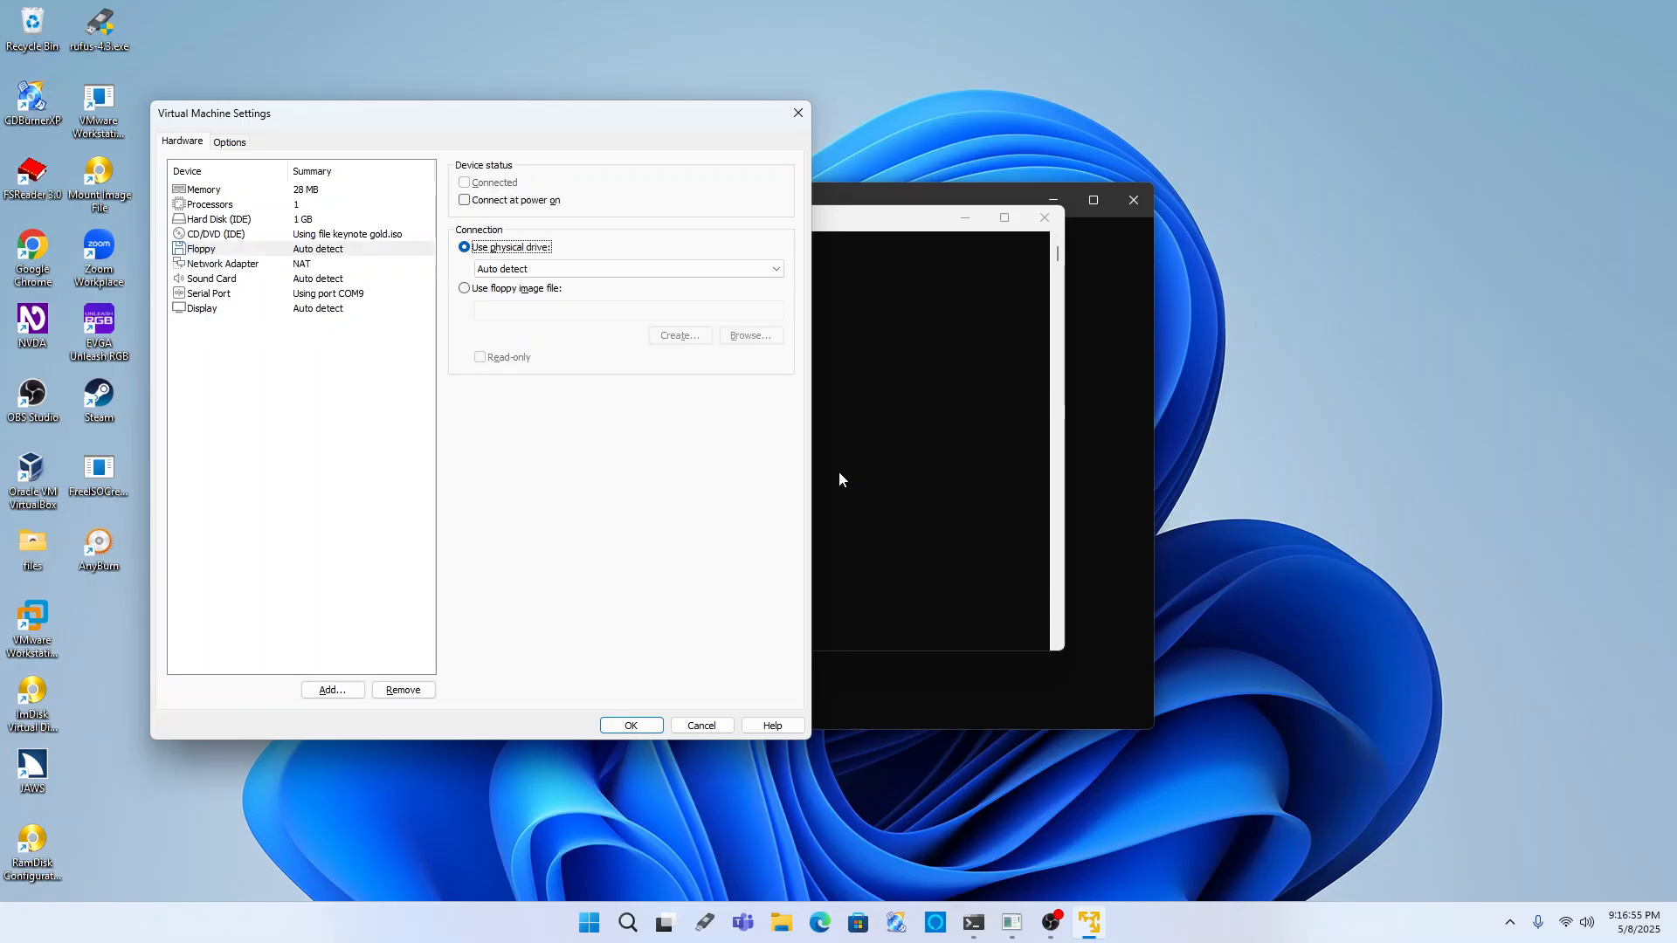
pyautogui.press('Tab')
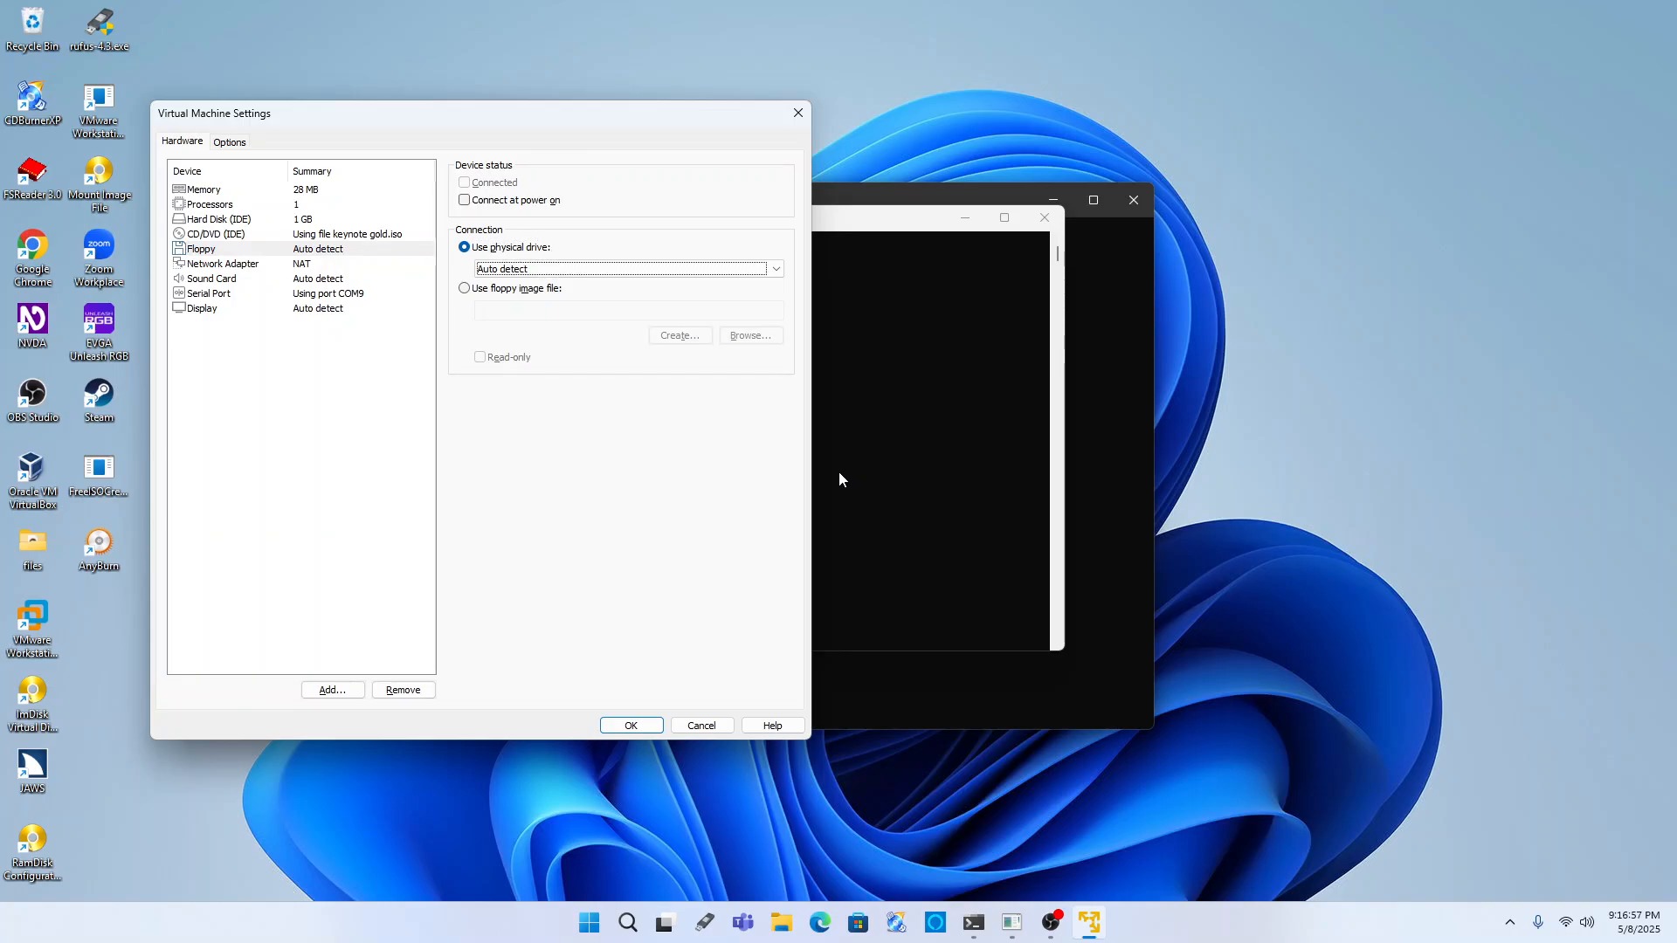
pyautogui.press('Tab')
pyautogui.press('Tab')
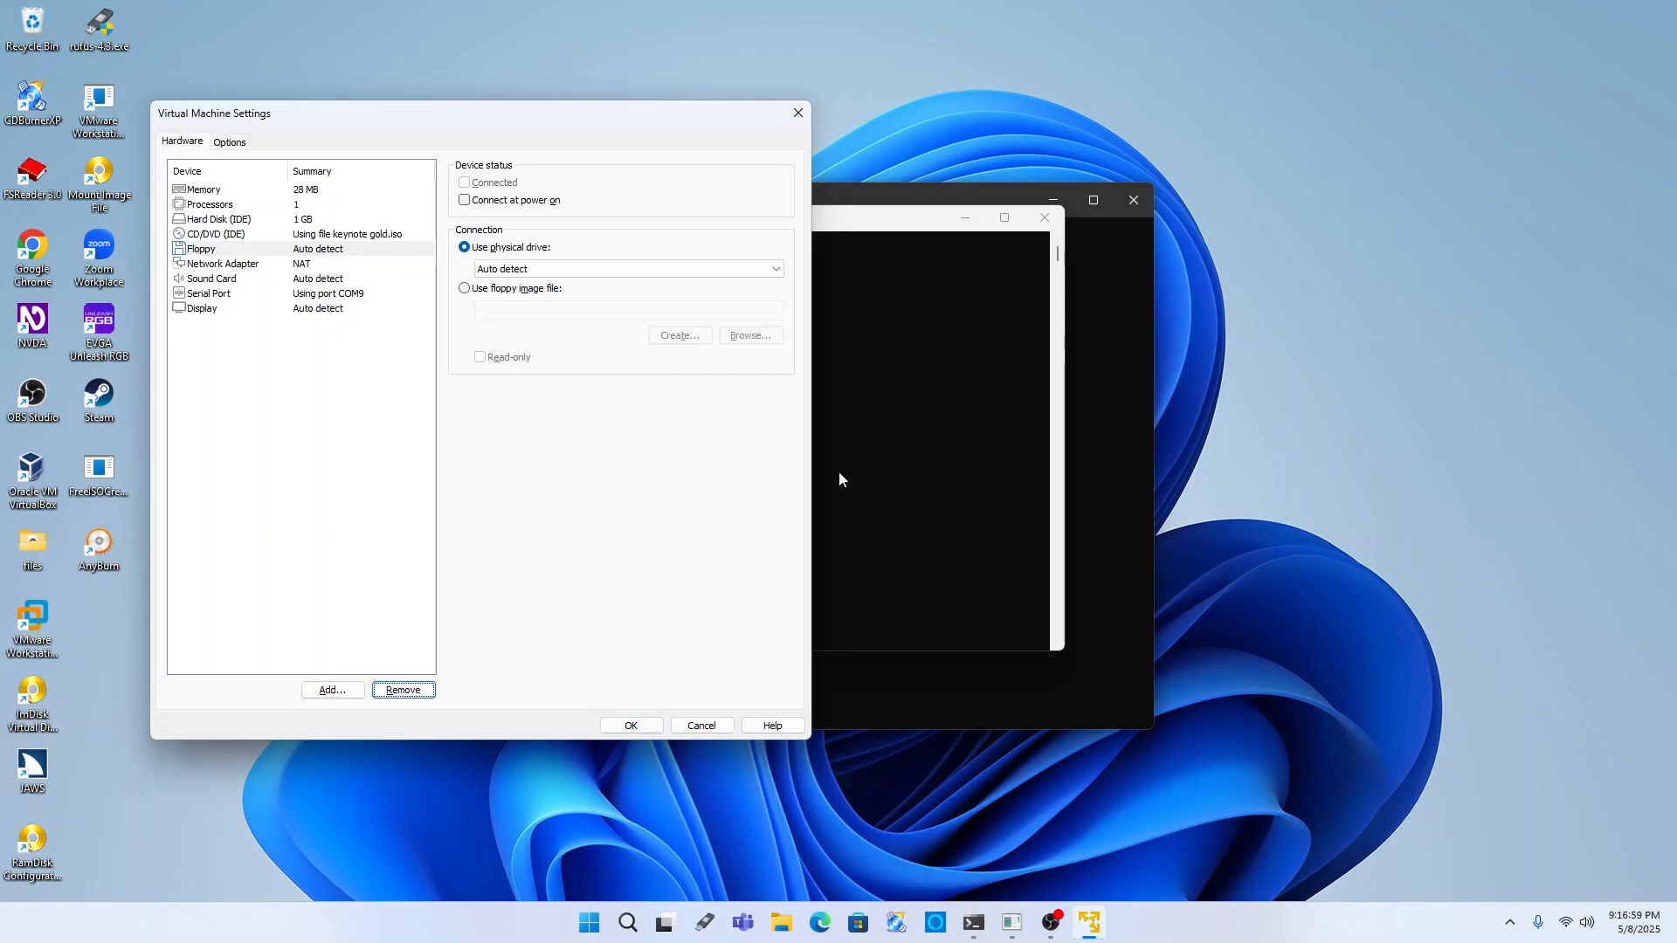
pyautogui.press('Tab')
pyautogui.hotkey('shift', 'Tab')
pyautogui.press('space')
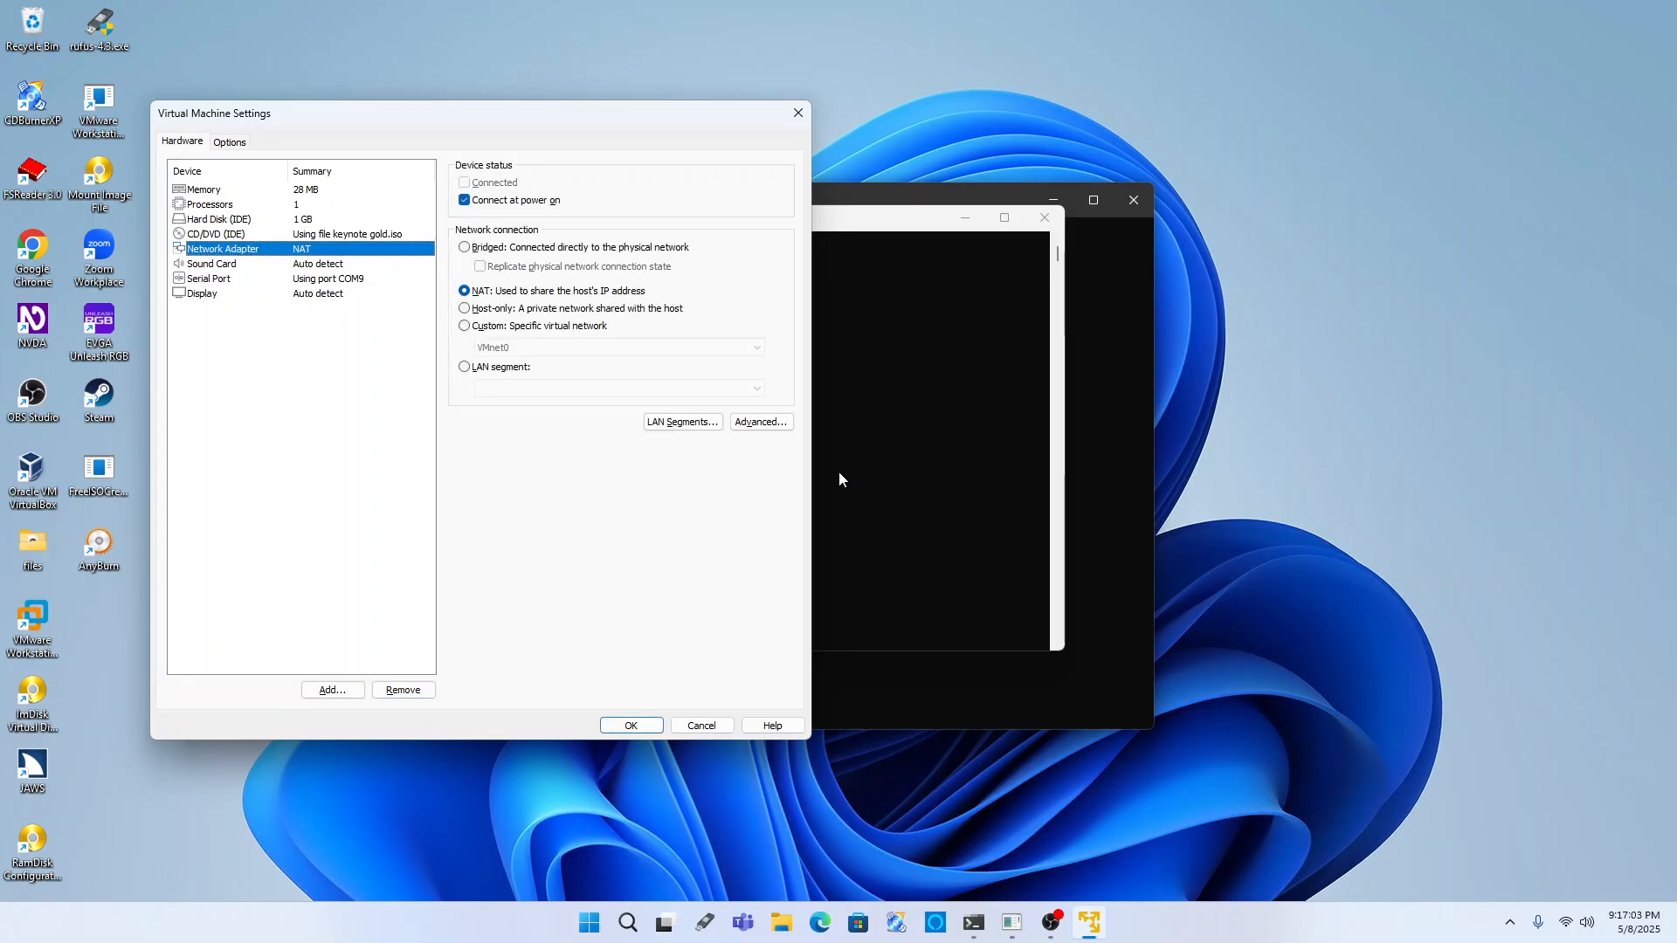
# - Add a new Floppy Drive to the virtual machine's hardware
pyautogui.press('Tab')
pyautogui.press('Tab')
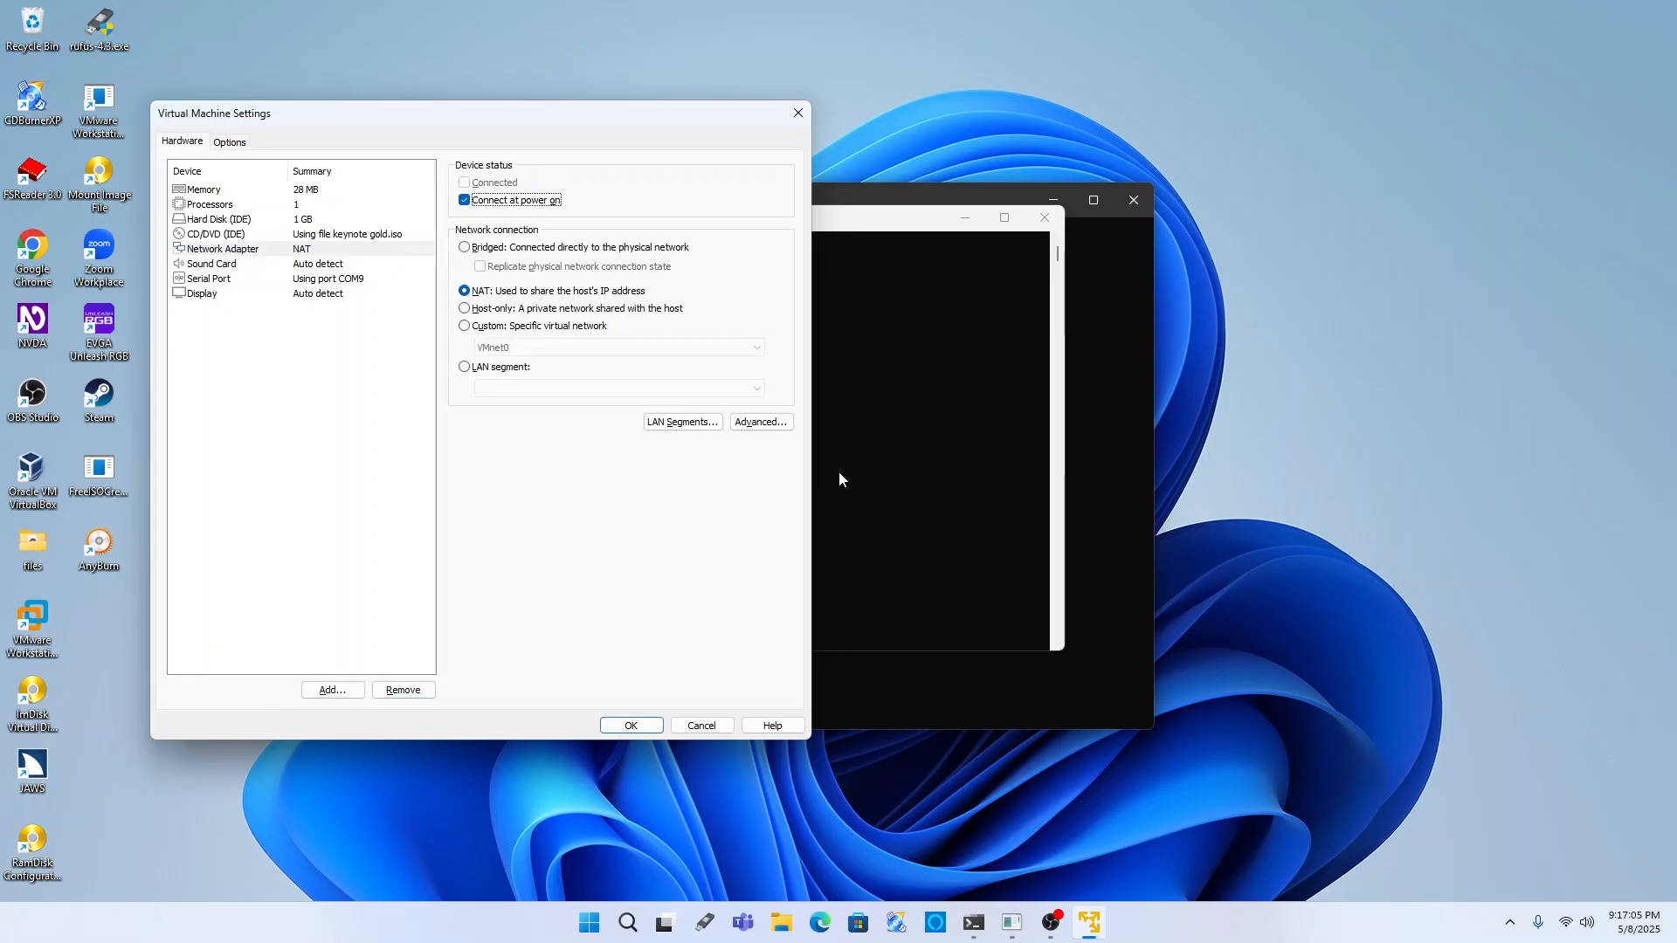
pyautogui.press('Tab')
pyautogui.press('Tab')
pyautogui.press('Tab')
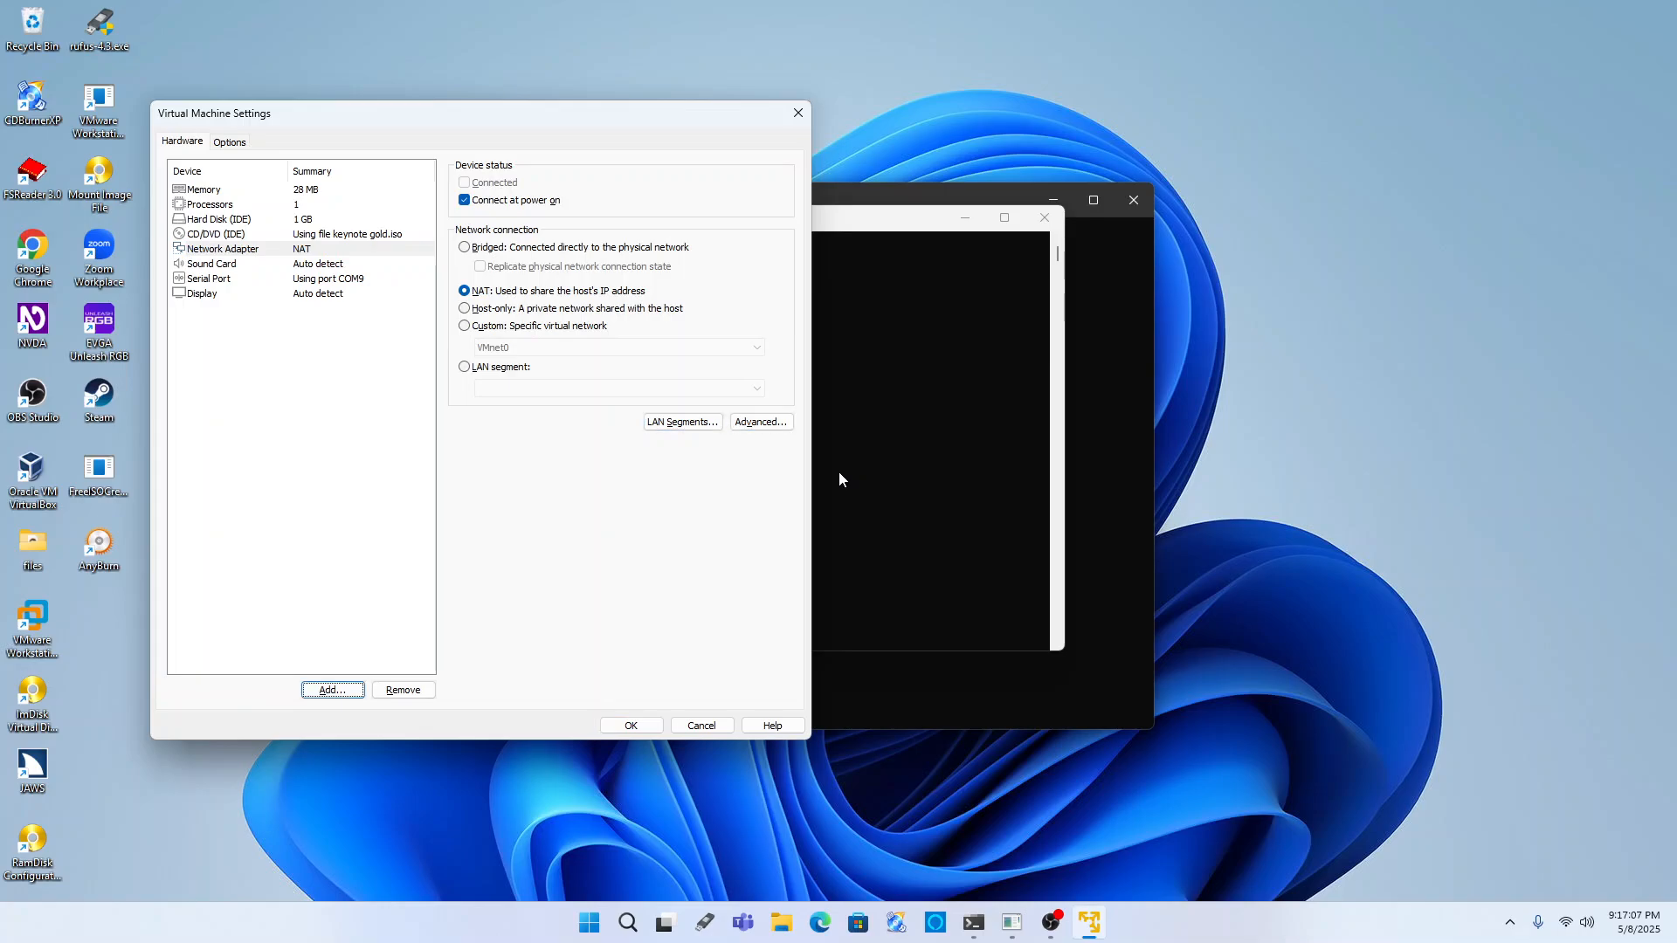
pyautogui.press('space')
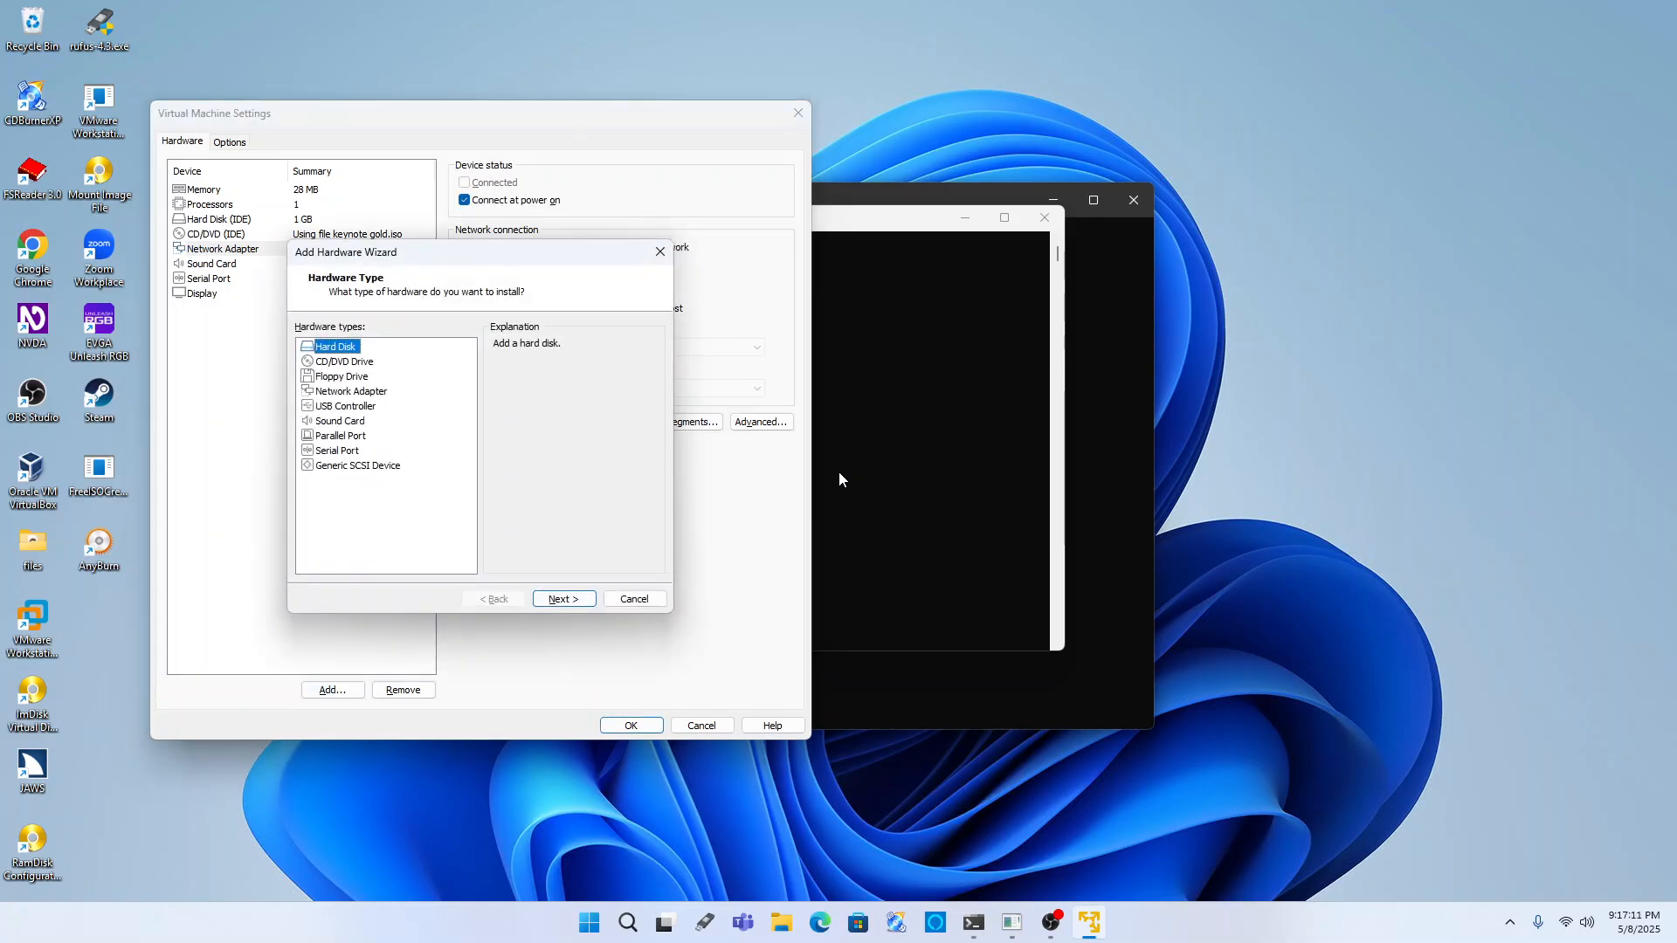
pyautogui.press('Down')
pyautogui.press('Up')
pyautogui.press('Down')
pyautogui.press('Down')
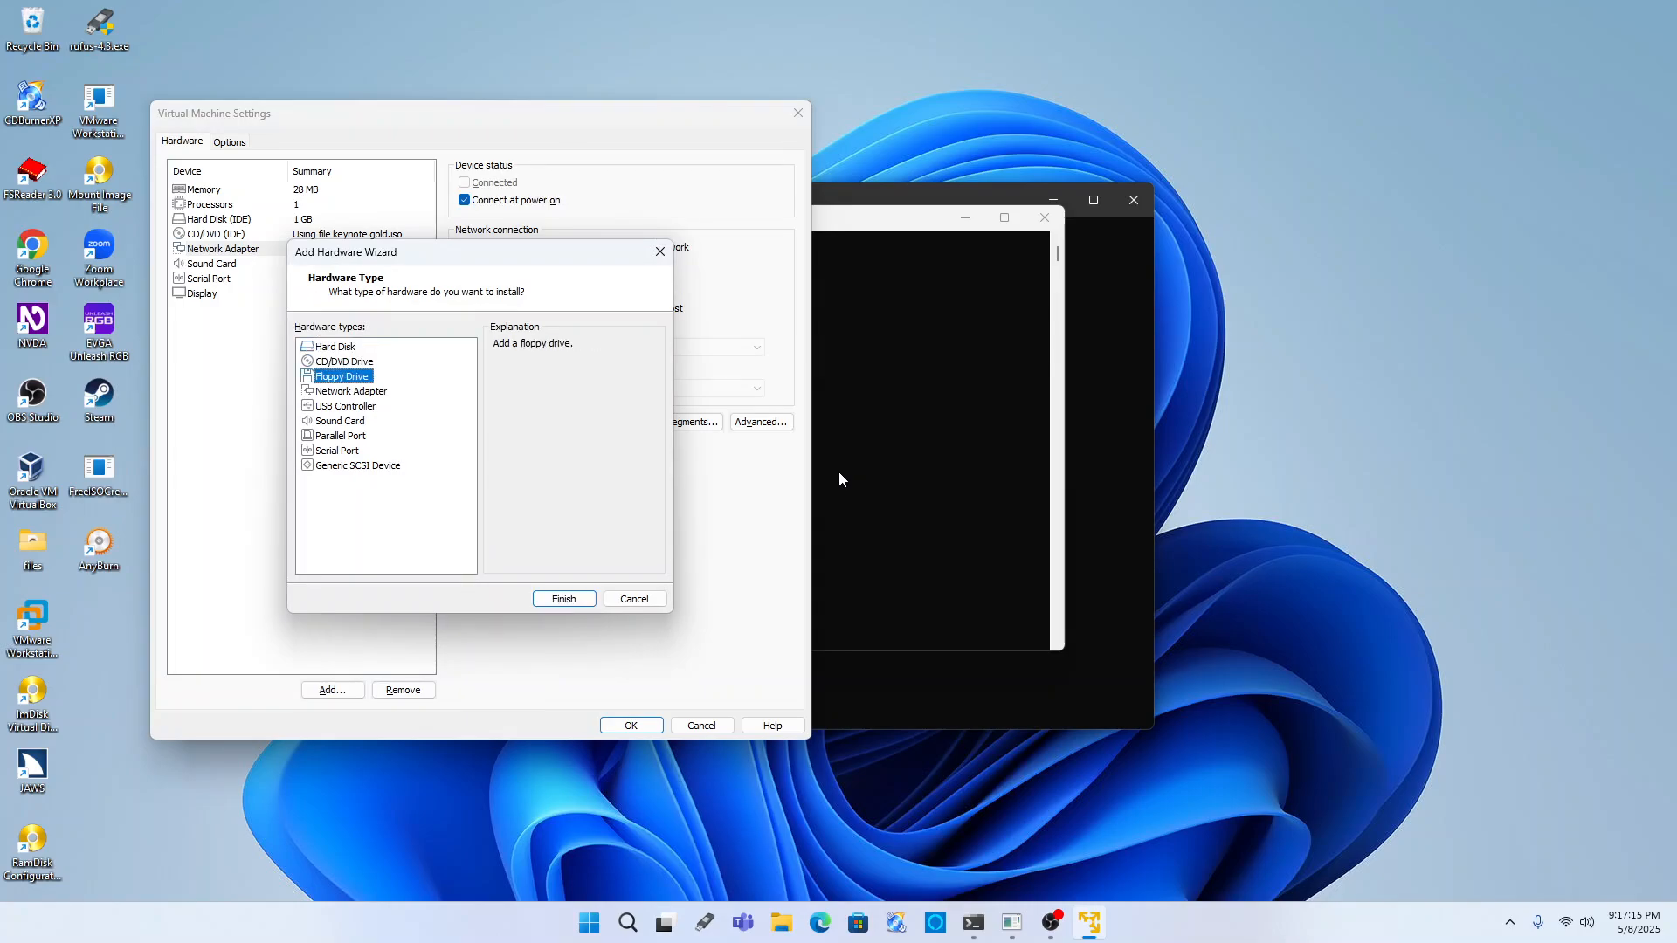
pyautogui.press('Tab')
pyautogui.press('Tab')
pyautogui.press('Tab')
pyautogui.press('Tab')
pyautogui.press('Tab')
pyautogui.press('Tab')
pyautogui.press('Tab')
pyautogui.press('Tab')
pyautogui.press('Tab')
pyautogui.press('Tab')
pyautogui.press('Tab')
pyautogui.press('Tab')
pyautogui.press('Tab')
pyautogui.press('Tab')
pyautogui.press('Tab')
pyautogui.press('Tab')
pyautogui.hotkey('shift', 'Tab')
pyautogui.hotkey('shift', 'Tab')
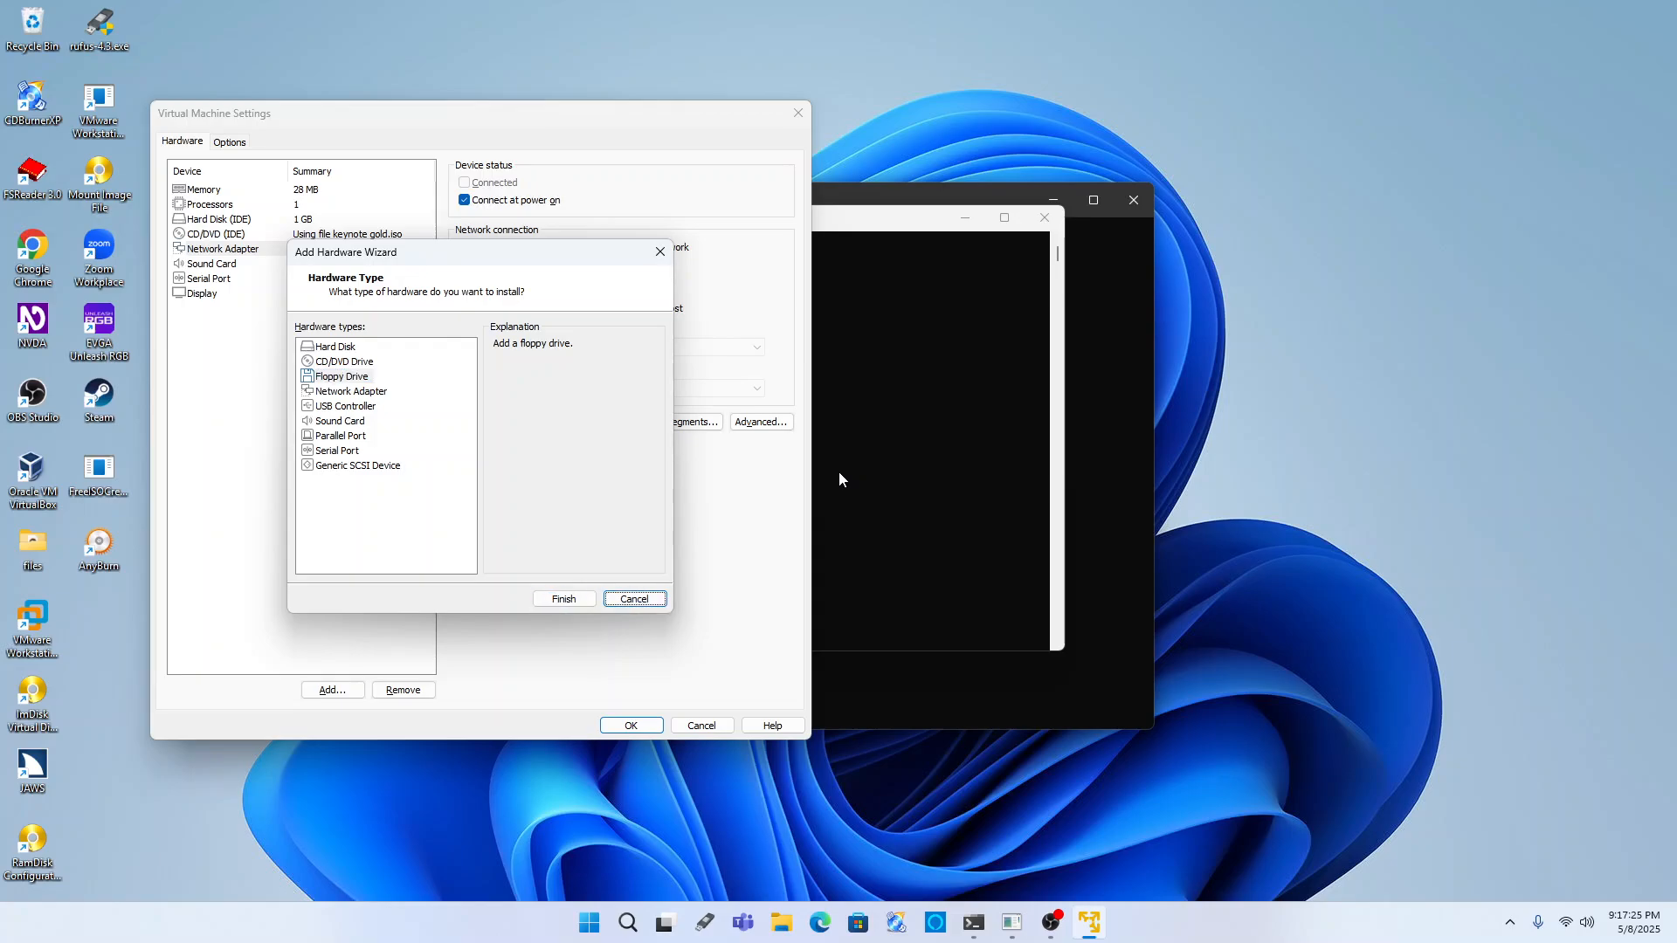
pyautogui.hotkey('shift', 'Tab')
pyautogui.press('Return')
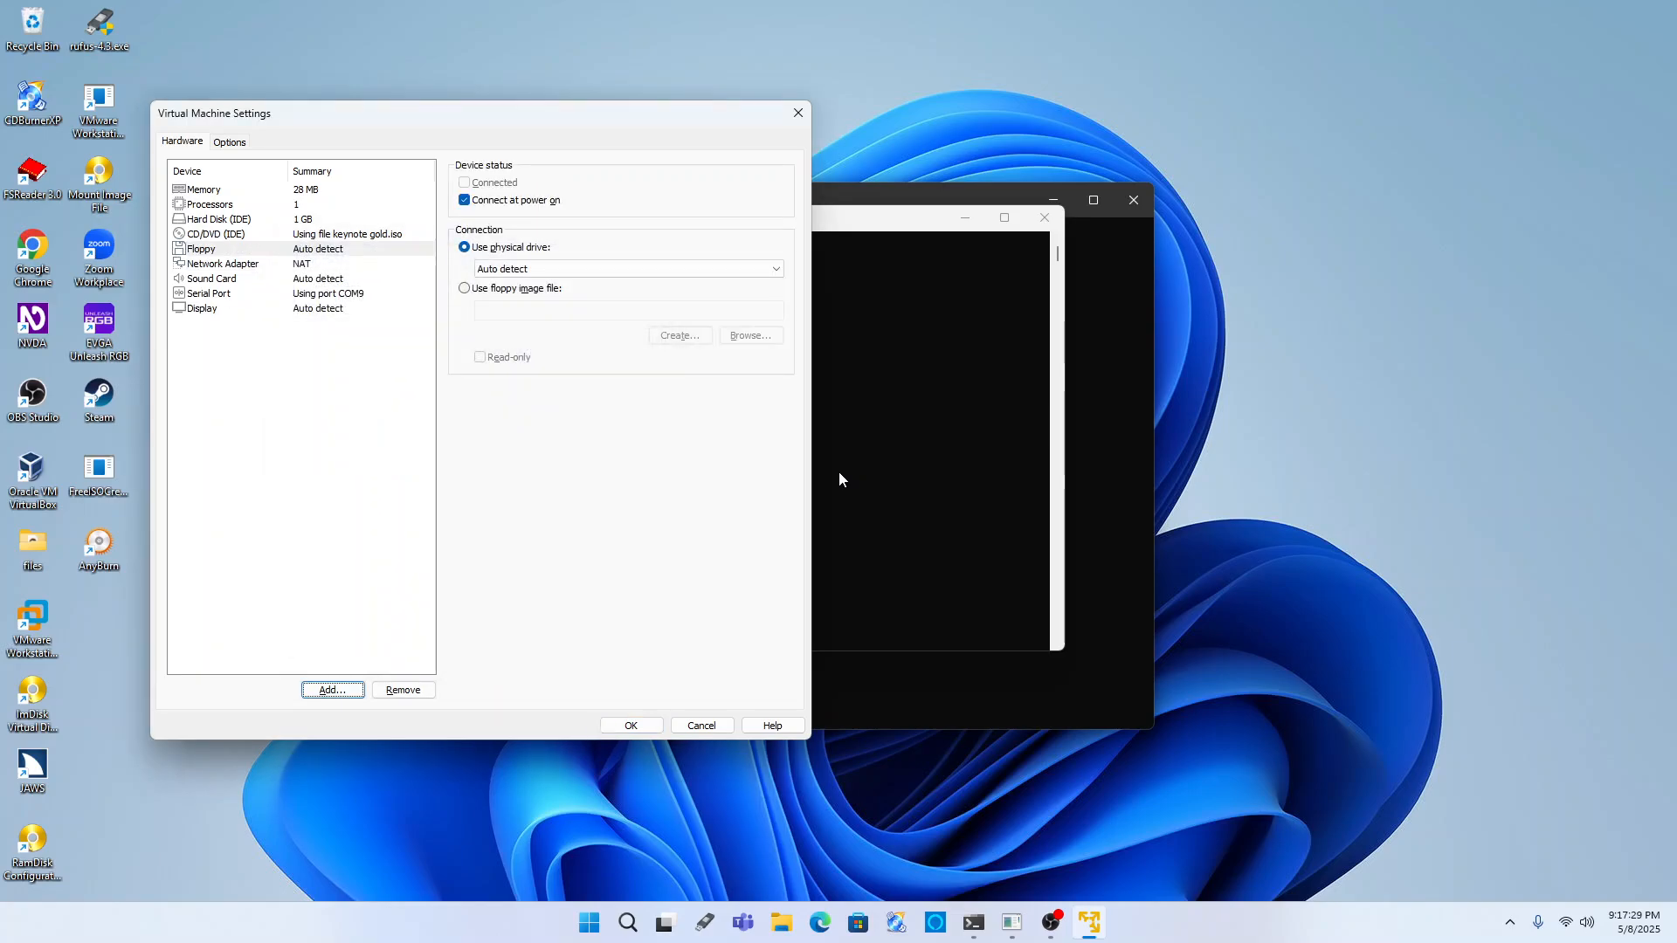
# - Set the new floppy drive's connection to use a floppy image file
pyautogui.press('Tab')
pyautogui.hotkey('shift', 'Tab')
pyautogui.press('Tab')
pyautogui.press('Tab')
pyautogui.hotkey('shift', 'Tab')
pyautogui.hotkey('shift', 'Tab')
pyautogui.hotkey('shift', 'Tab')
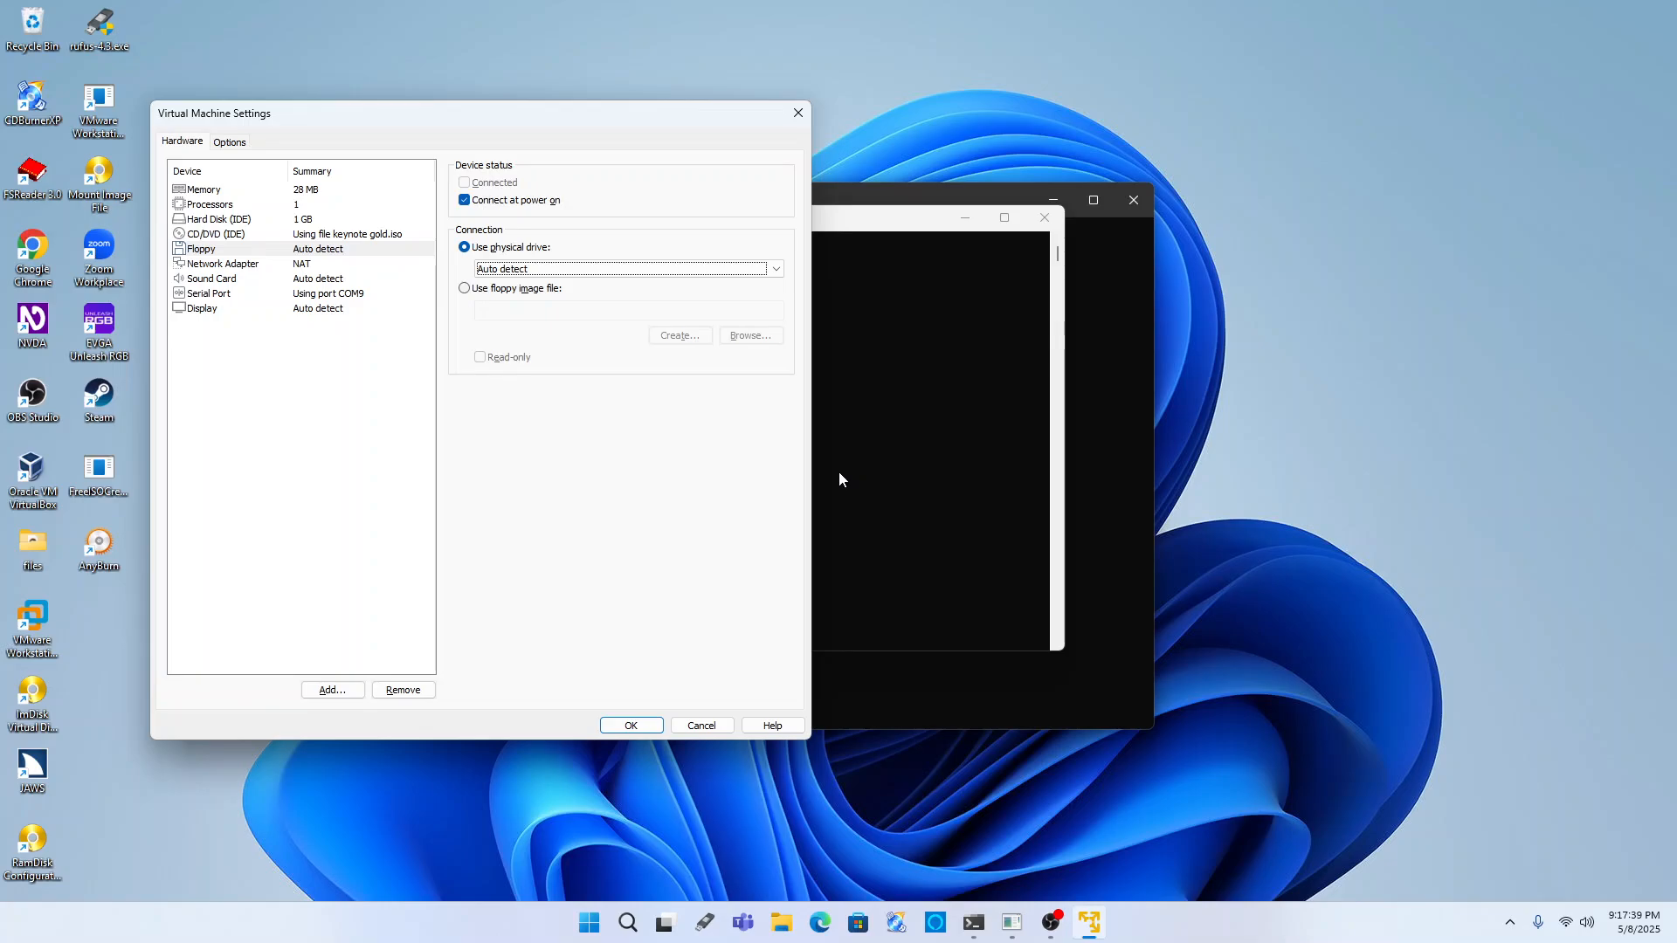
pyautogui.hotkey('shift', 'Tab')
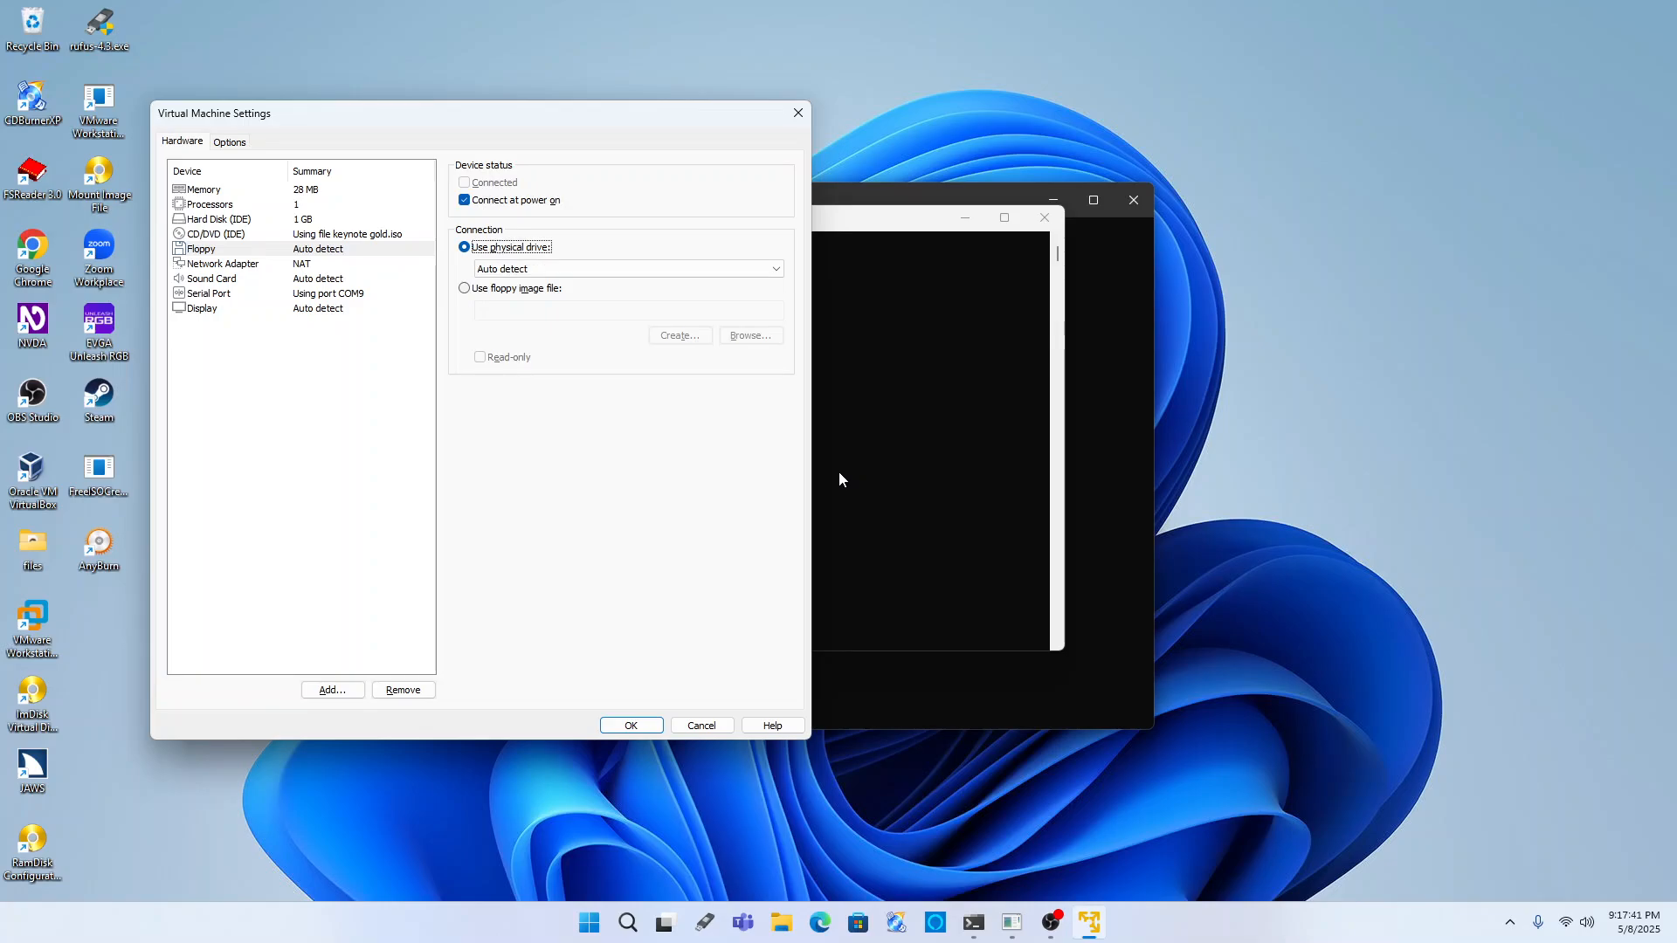
pyautogui.press('Down')
pyautogui.press('Up')
pyautogui.press('Down')
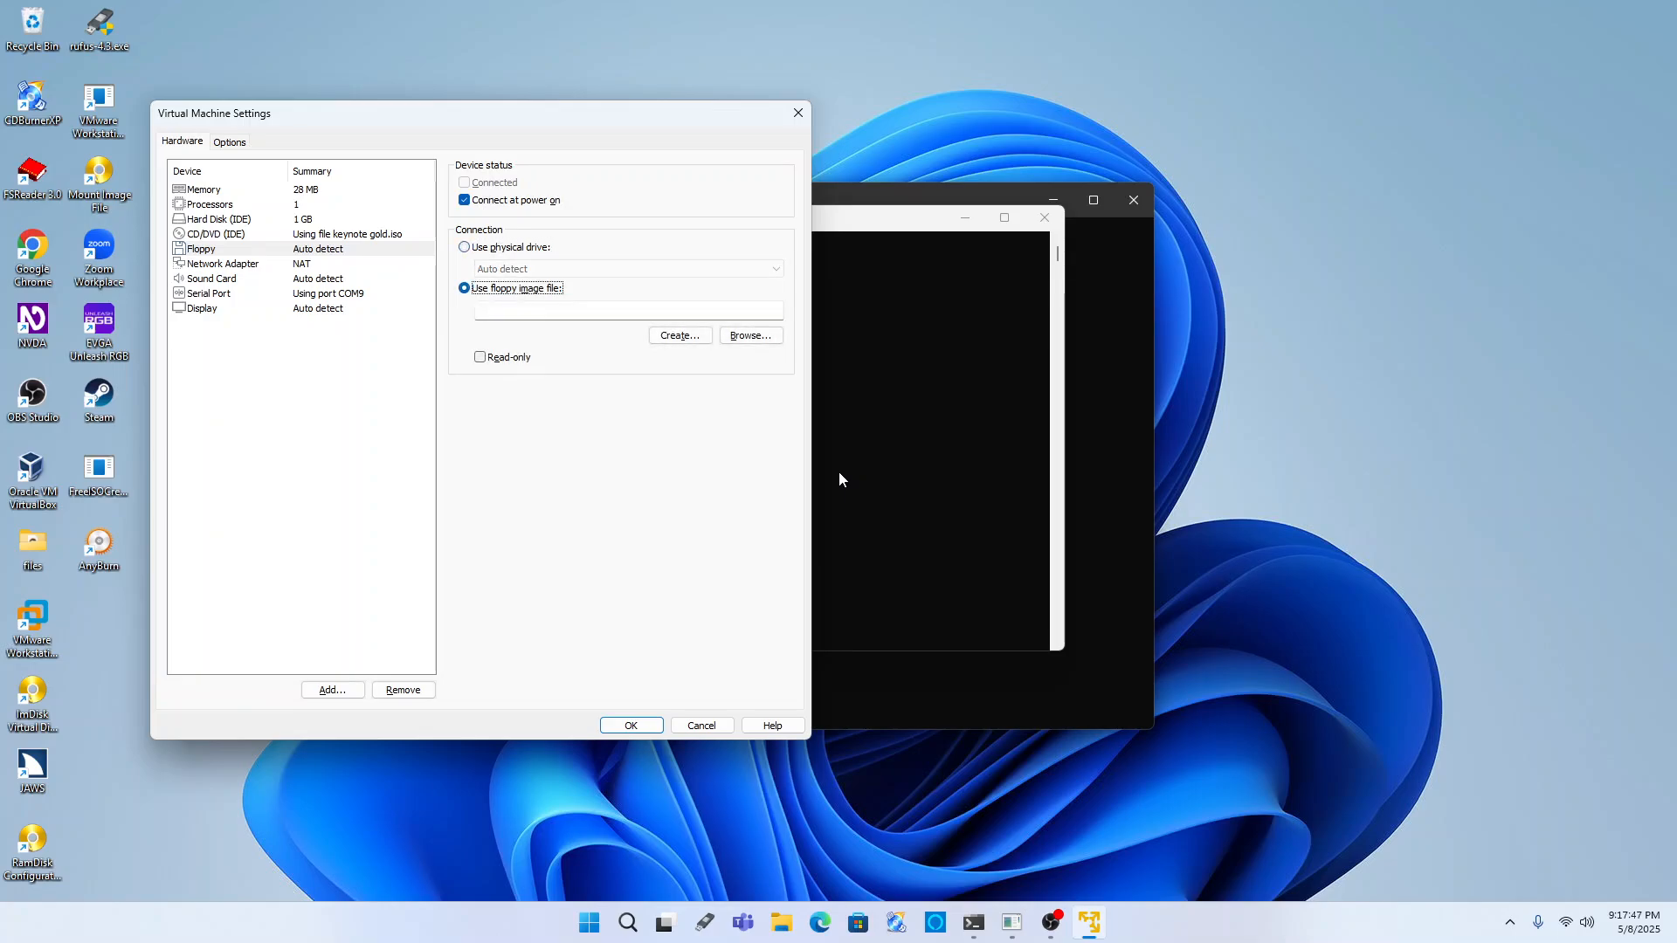
# - Start creating a new floppy image in the windows 3.1 folder and name it "keynote gold"
pyautogui.press('Tab')
pyautogui.press('Tab')
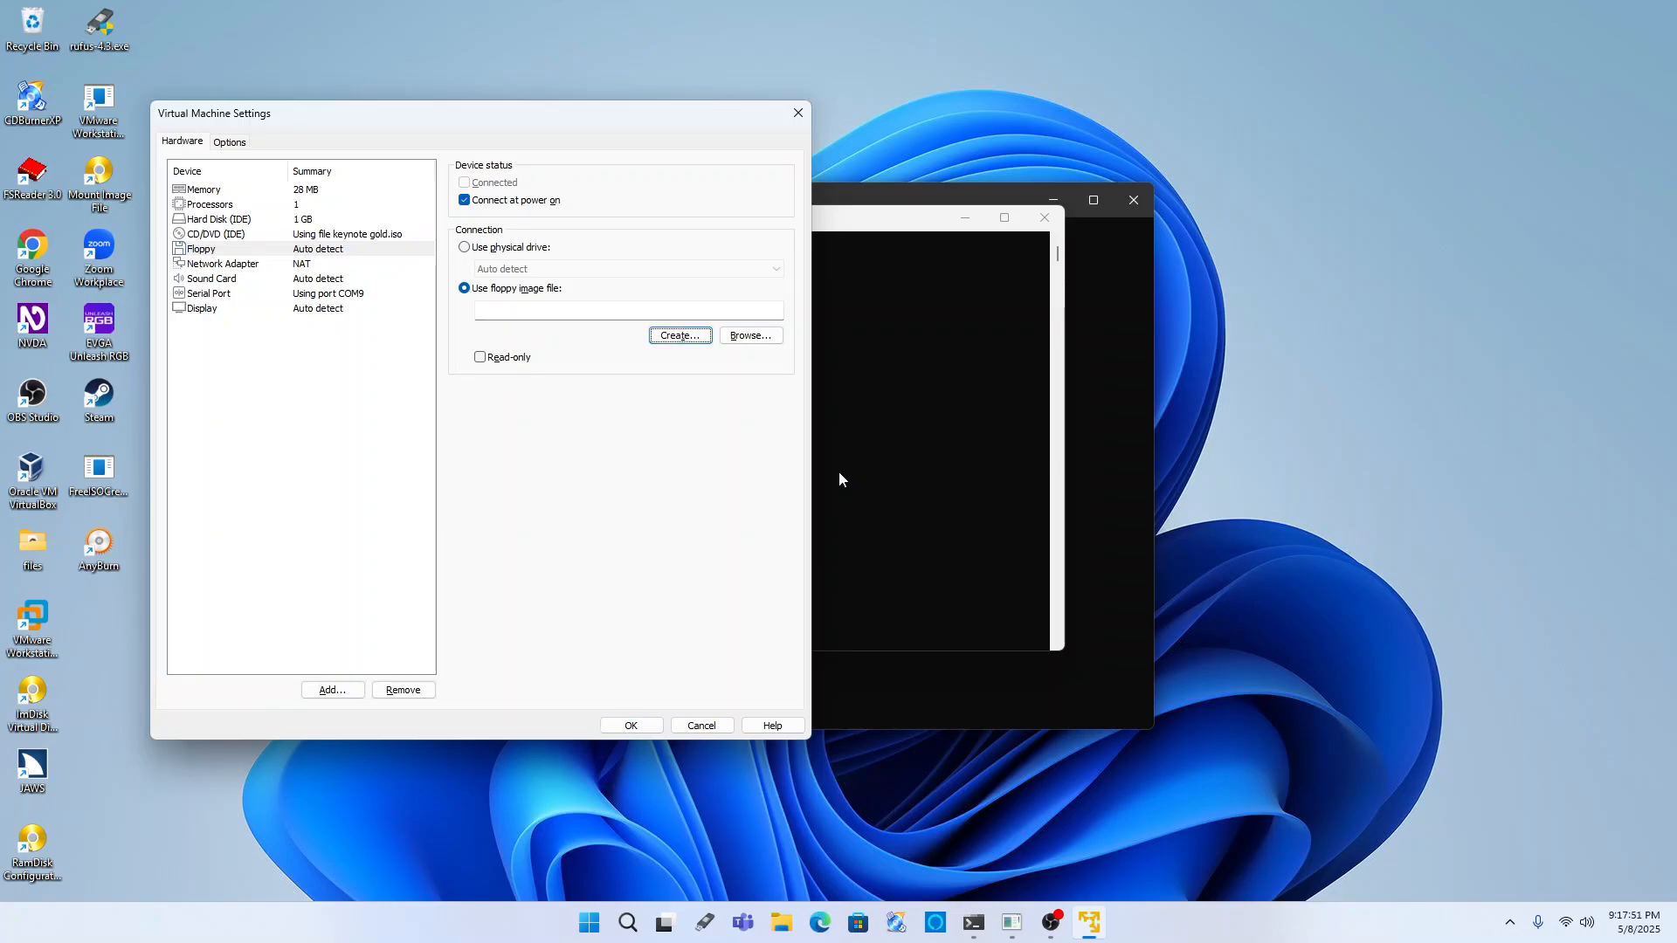
pyautogui.press('space')
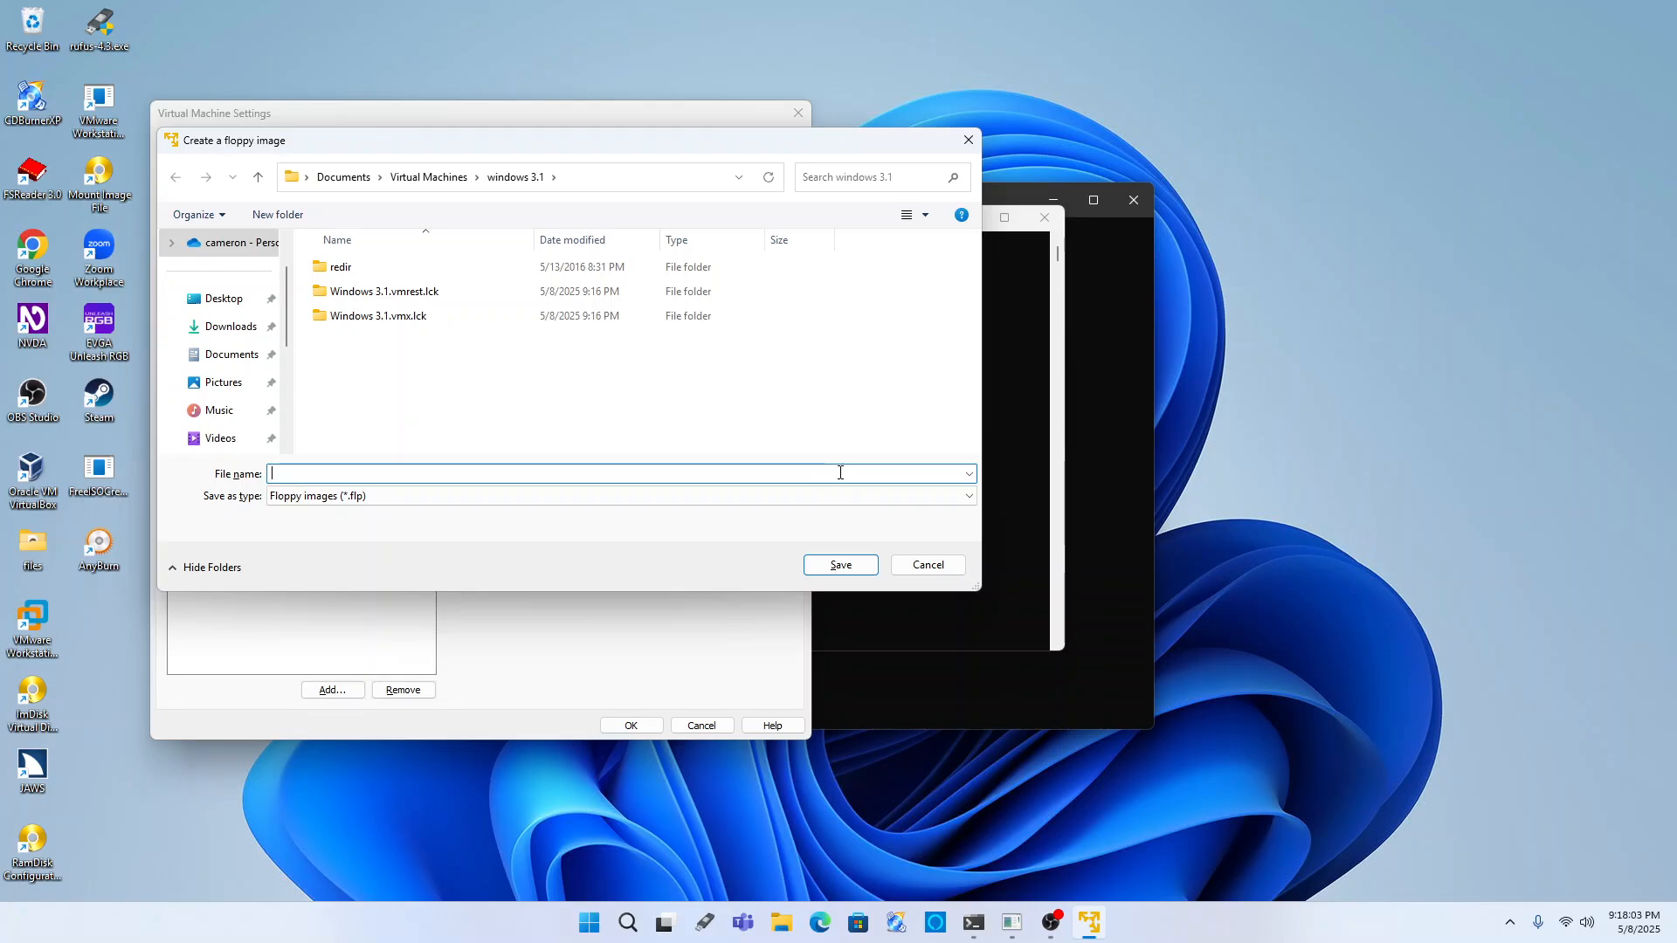
pyautogui.write('keynot')
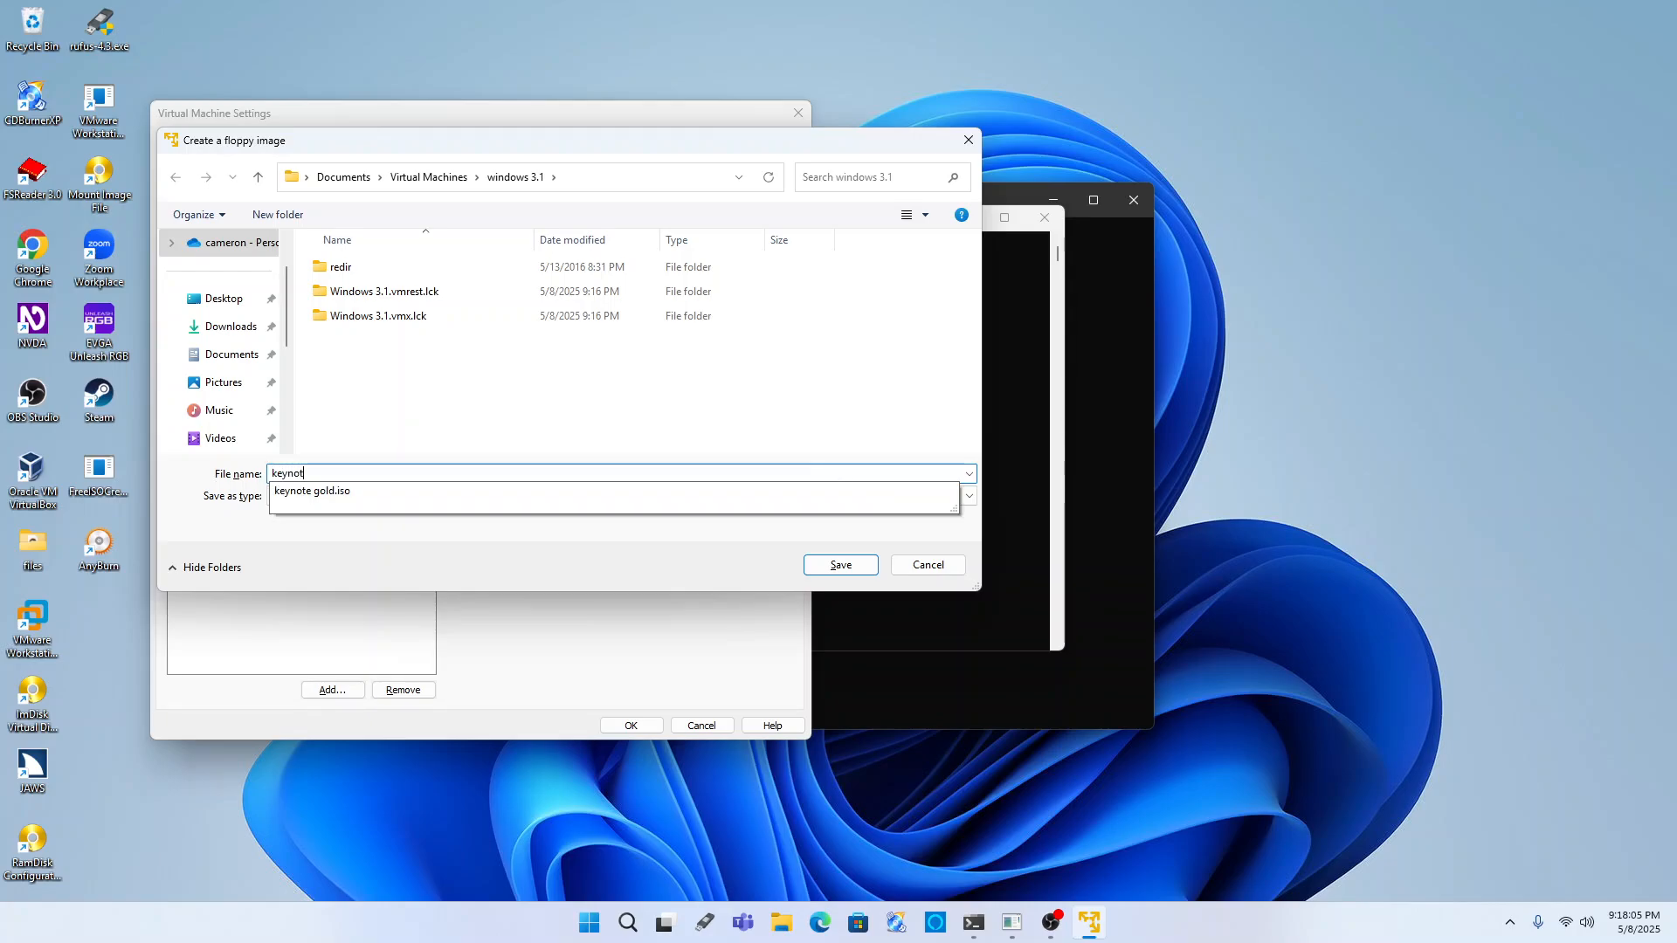
pyautogui.write('egold')
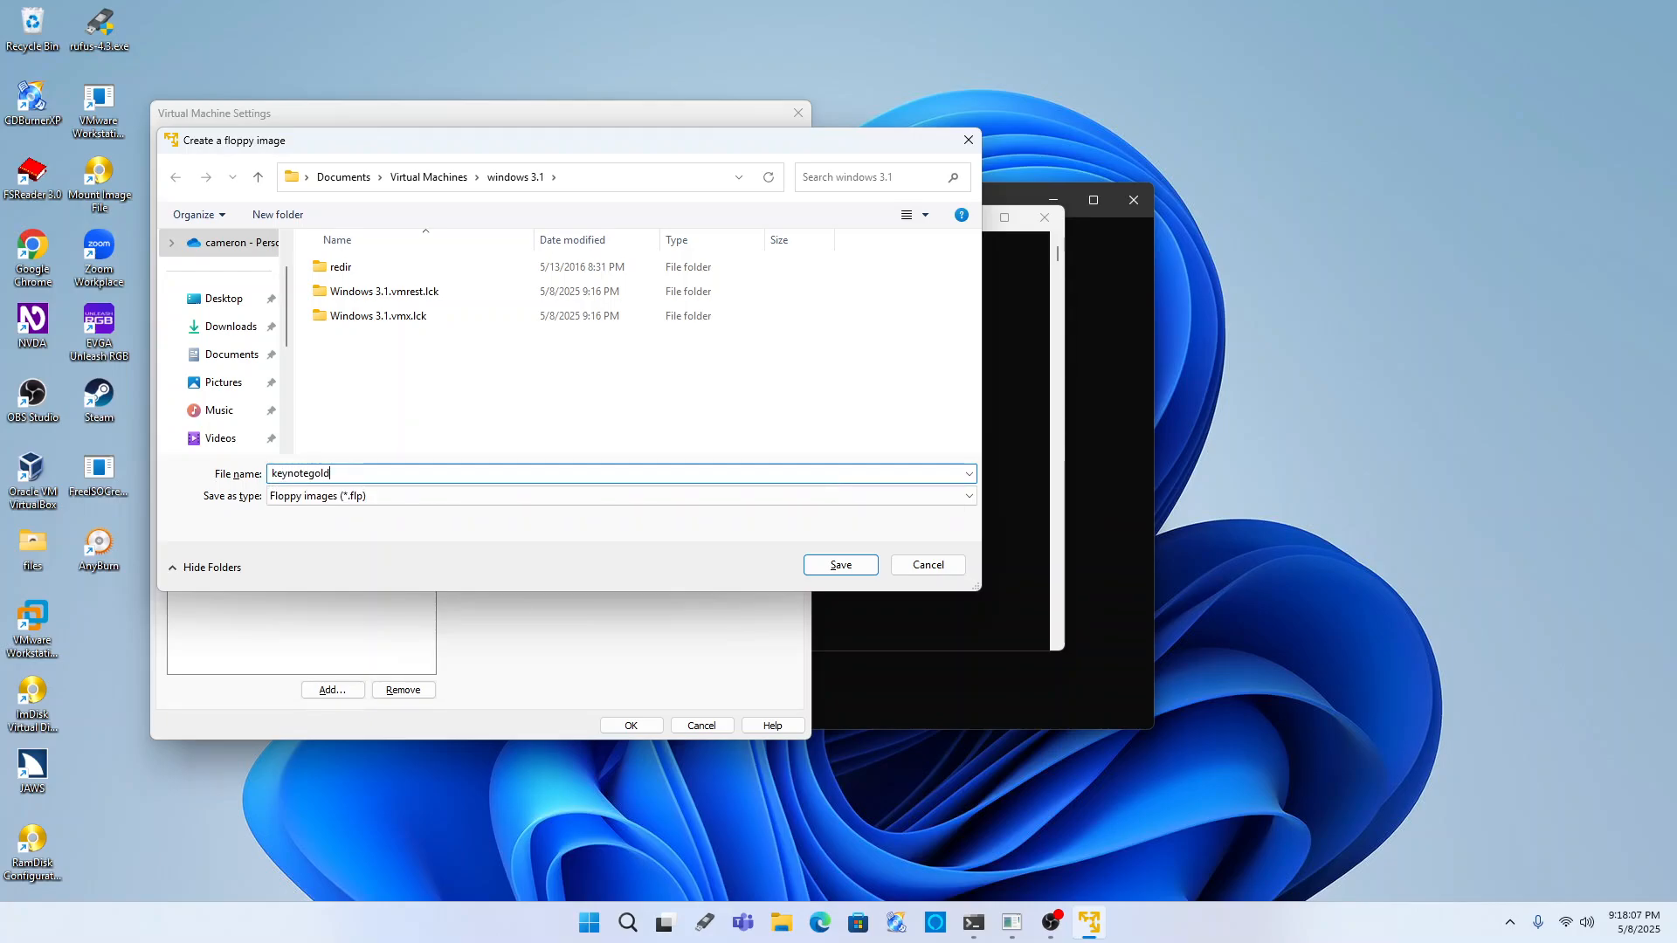
pyautogui.hotkey('ctrl', 'a')
pyautogui.press('Home')
pyautogui.press('Tab')
pyautogui.press('Tab')
pyautogui.press('Tab')
pyautogui.press('Tab')
pyautogui.press('Tab')
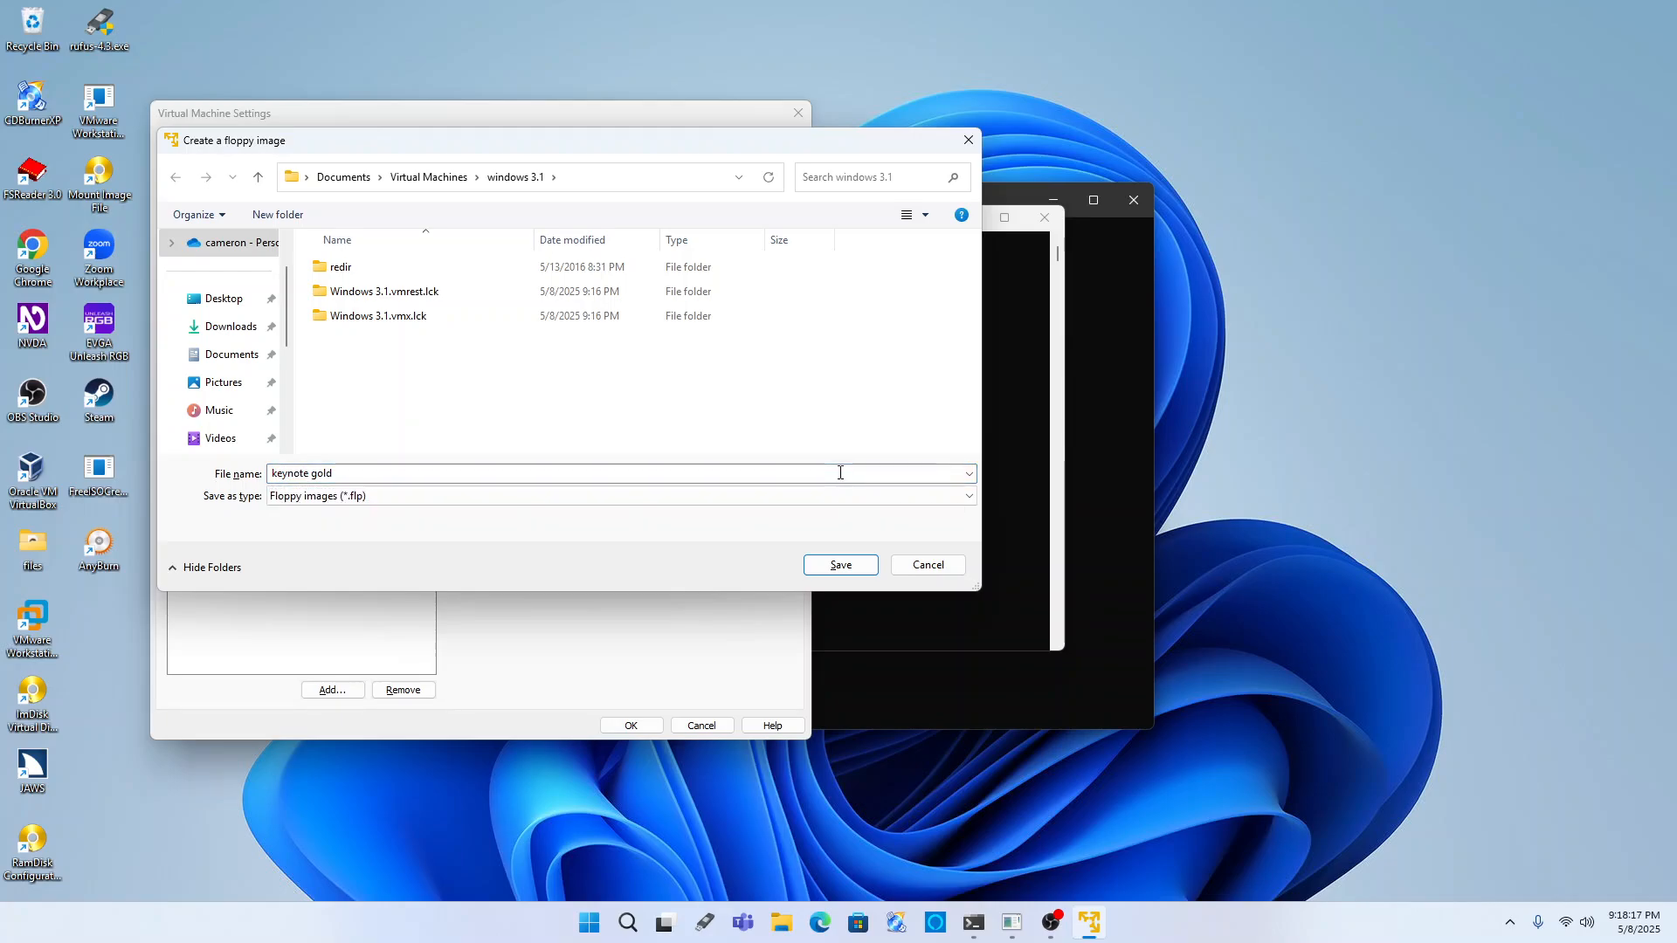
# - Check the available file types and save the image as Floppy images (*.flp)
pyautogui.hotkey('shift', 'Tab')
pyautogui.hotkey('shift', 'Tab')
pyautogui.hotkey('shift', 'Tab')
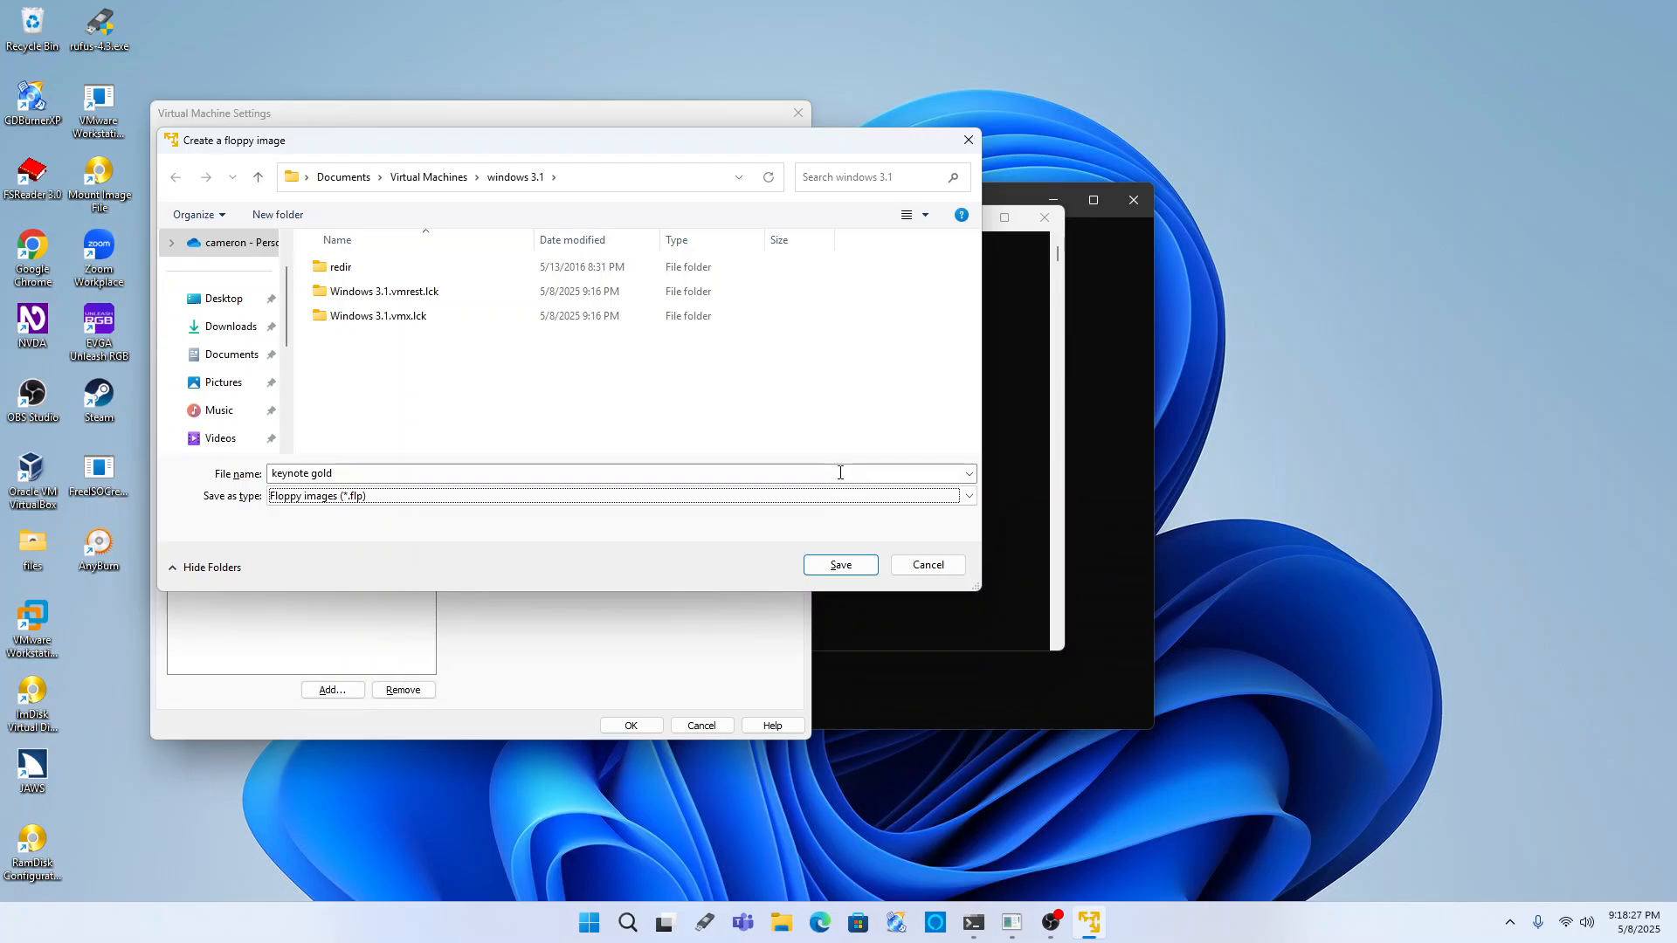
pyautogui.hotkey('alt', 'Down')
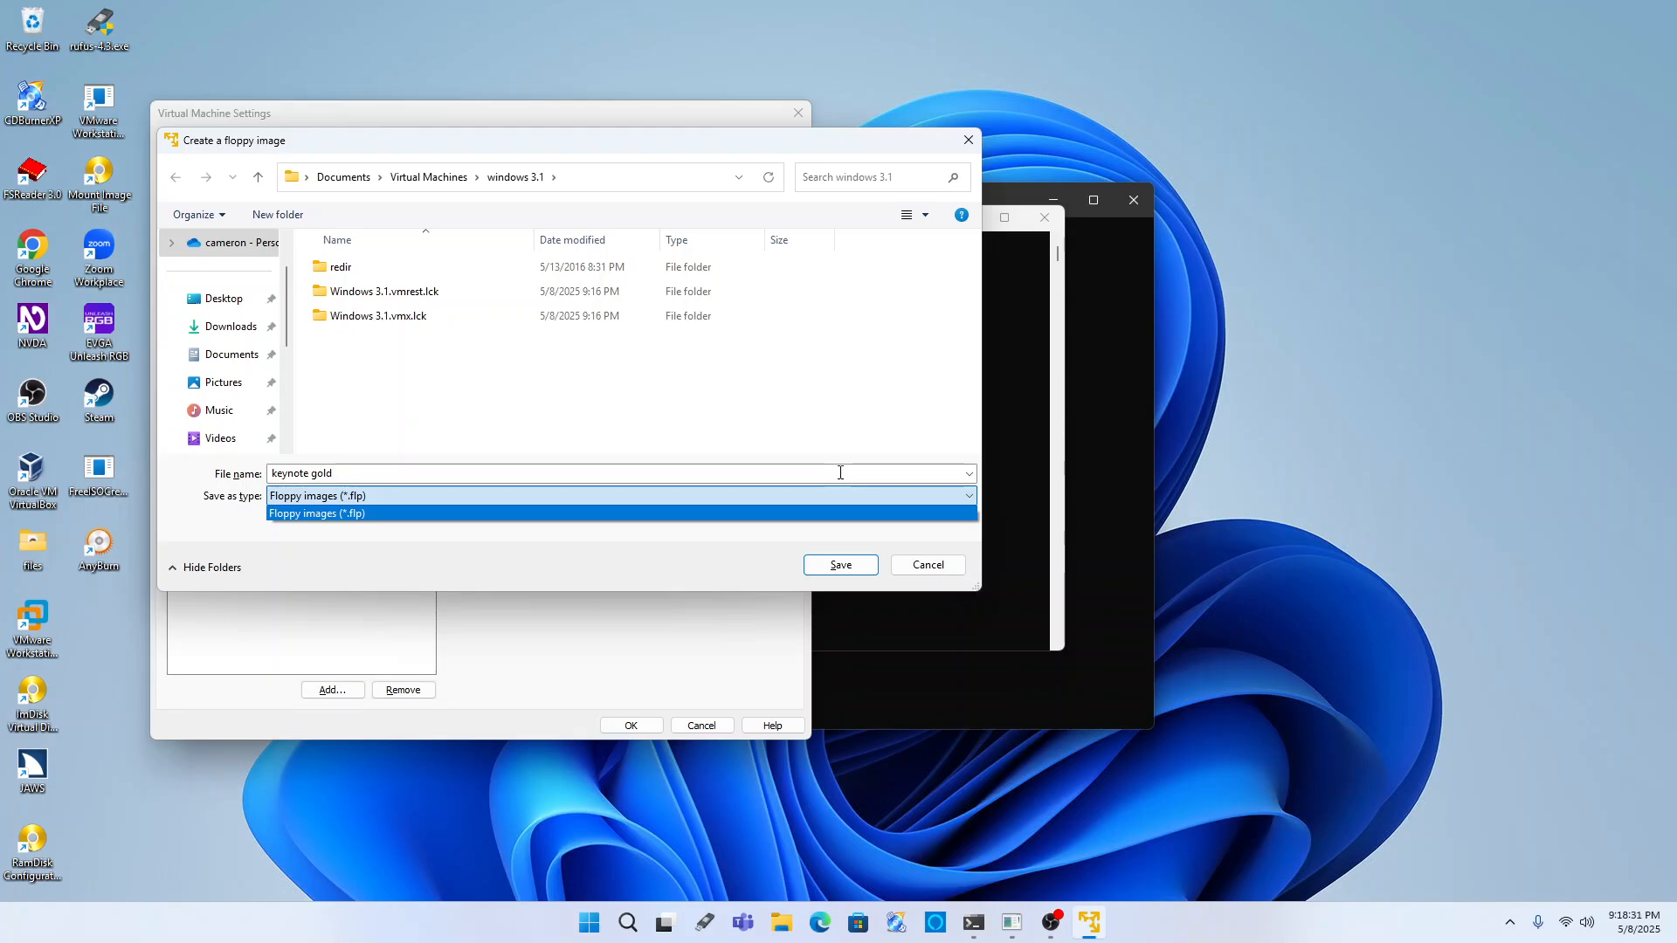
pyautogui.press('Tab')
pyautogui.press('Tab')
pyautogui.press('Tab')
pyautogui.hotkey('shift', 'Tab')
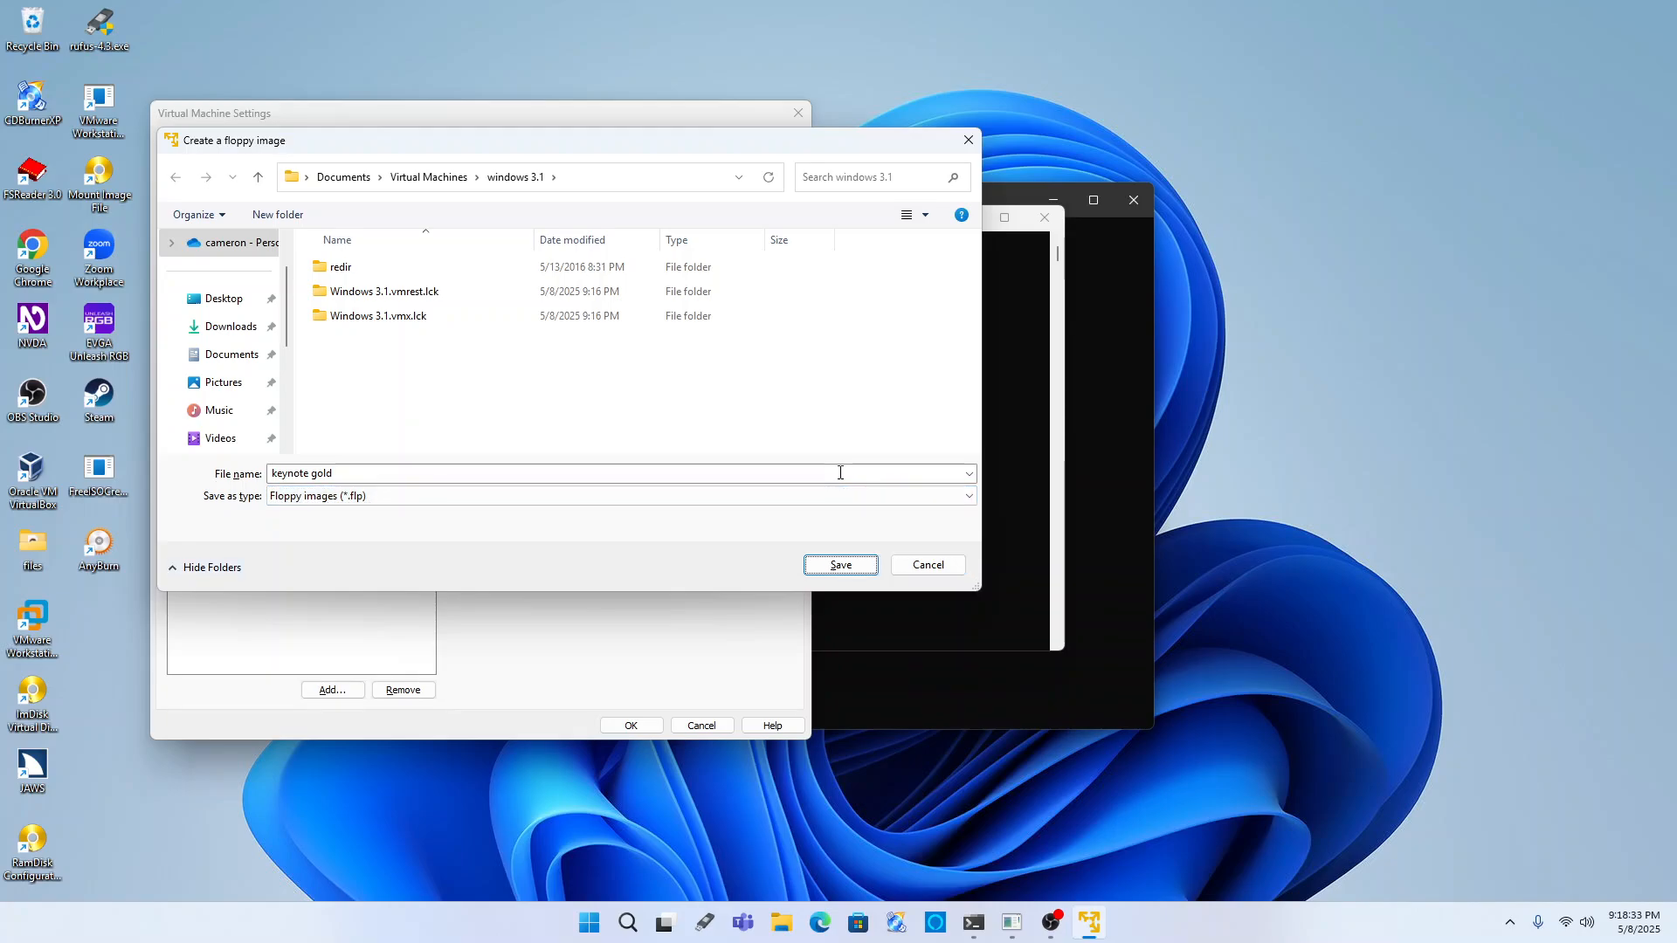
pyautogui.press('Return')
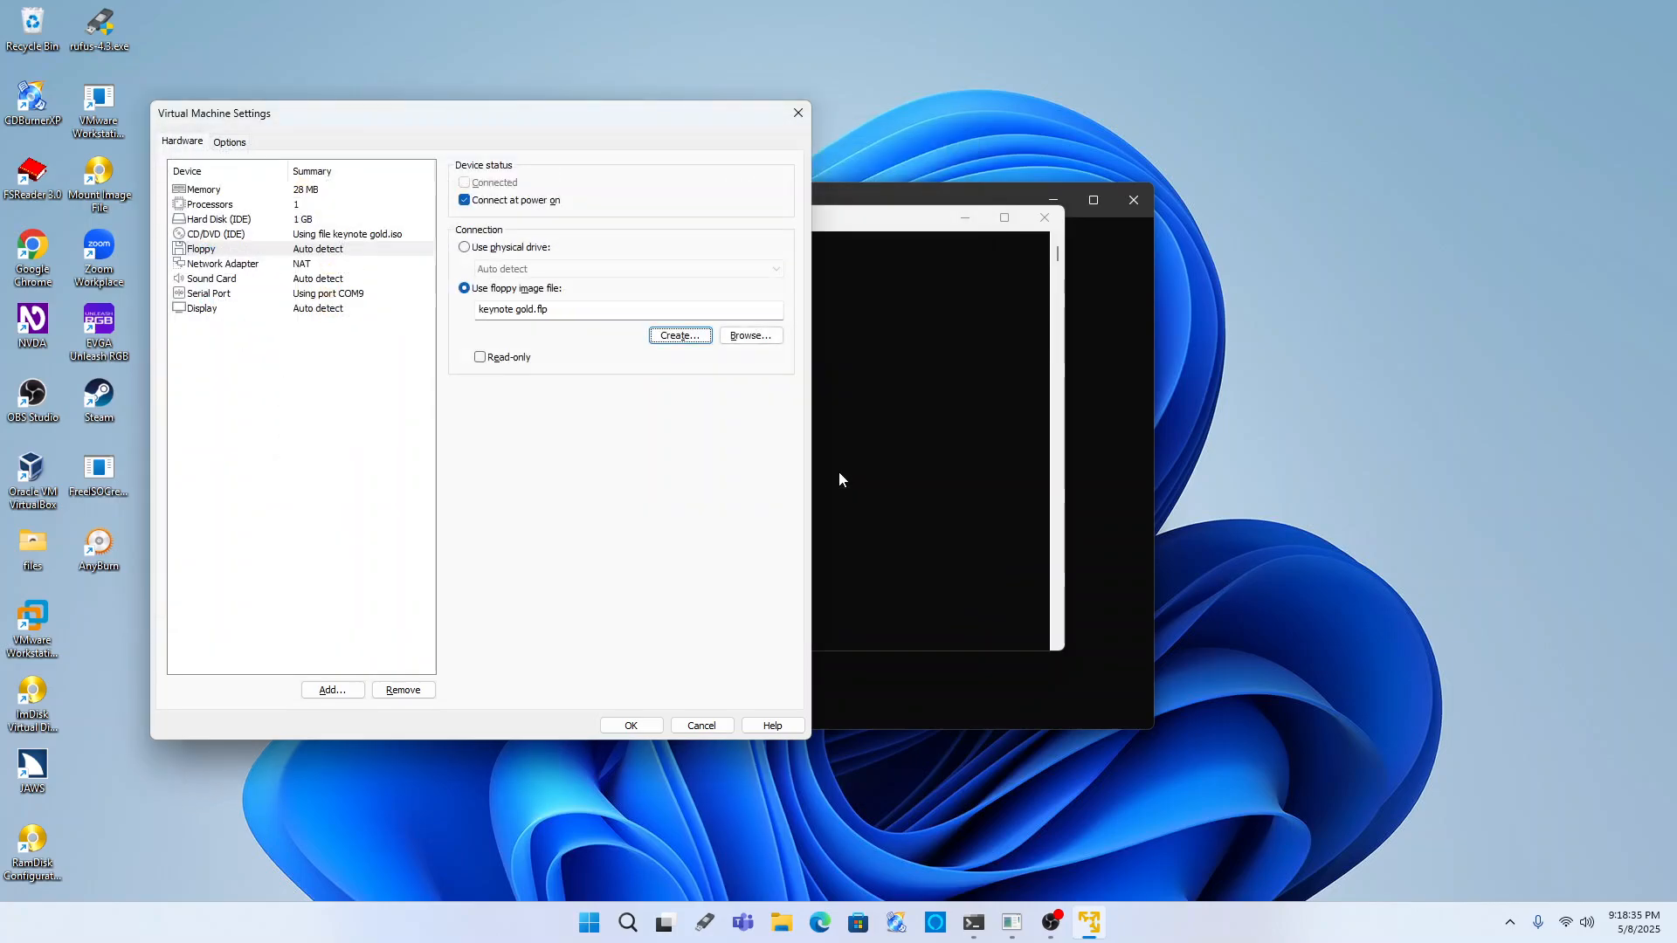
# - Accept the virtual machine settings and close VMware Workstation Player
pyautogui.press('Tab')
pyautogui.hotkey('shift', 'Tab')
pyautogui.press('Tab')
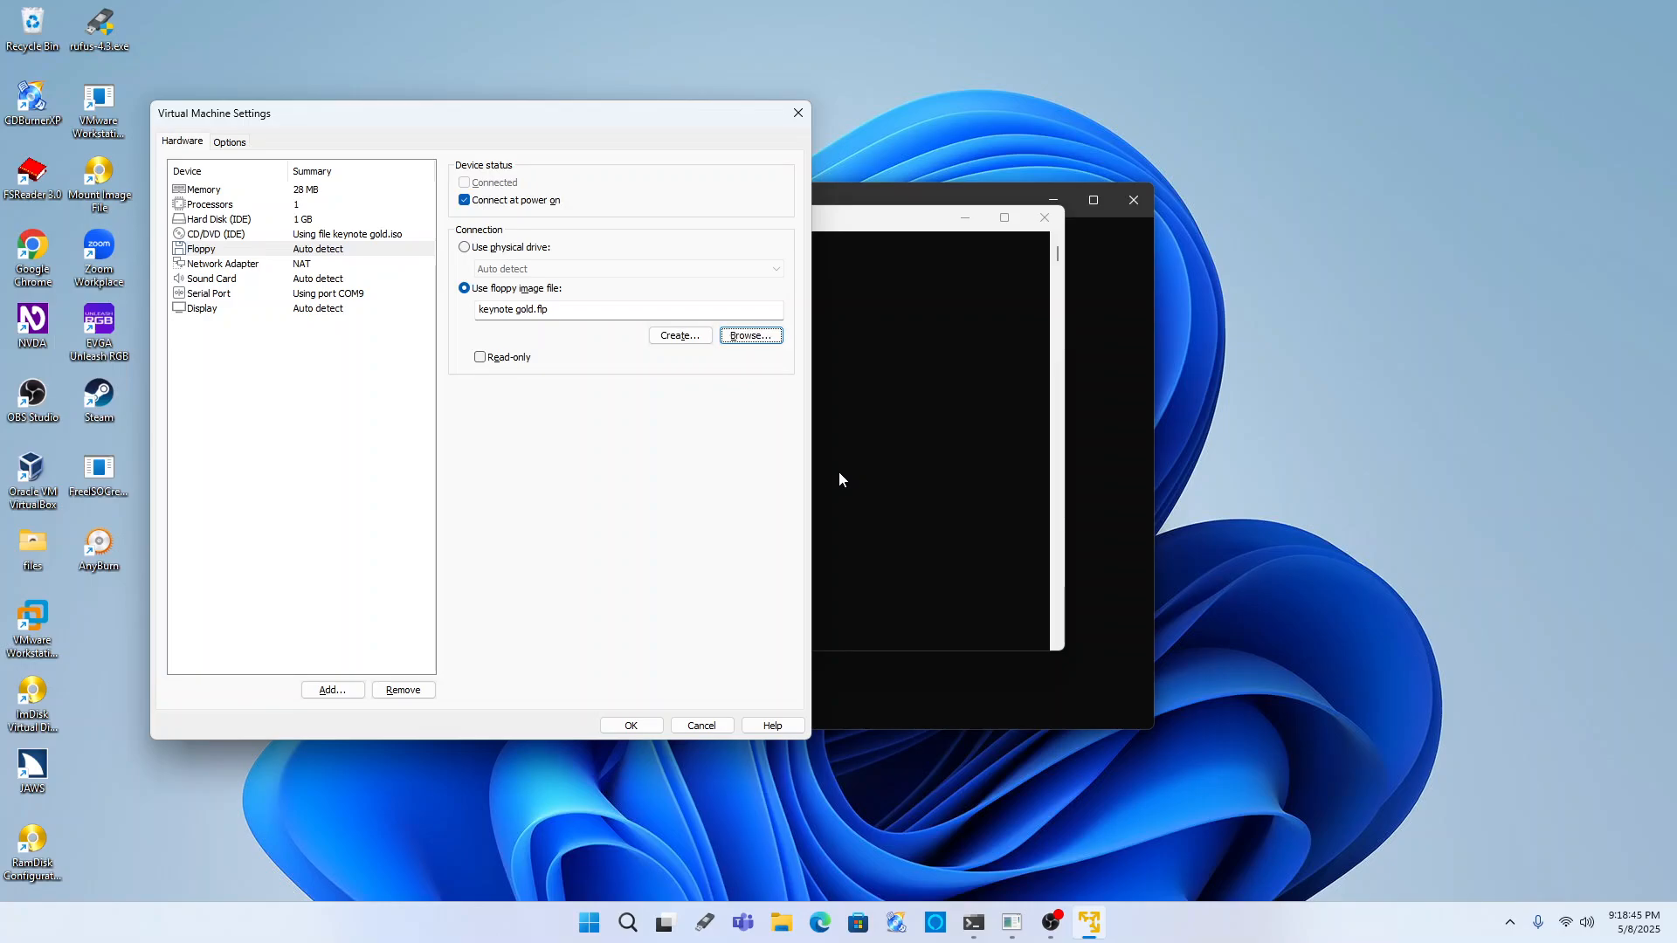
pyautogui.press('Tab')
pyautogui.press('Tab')
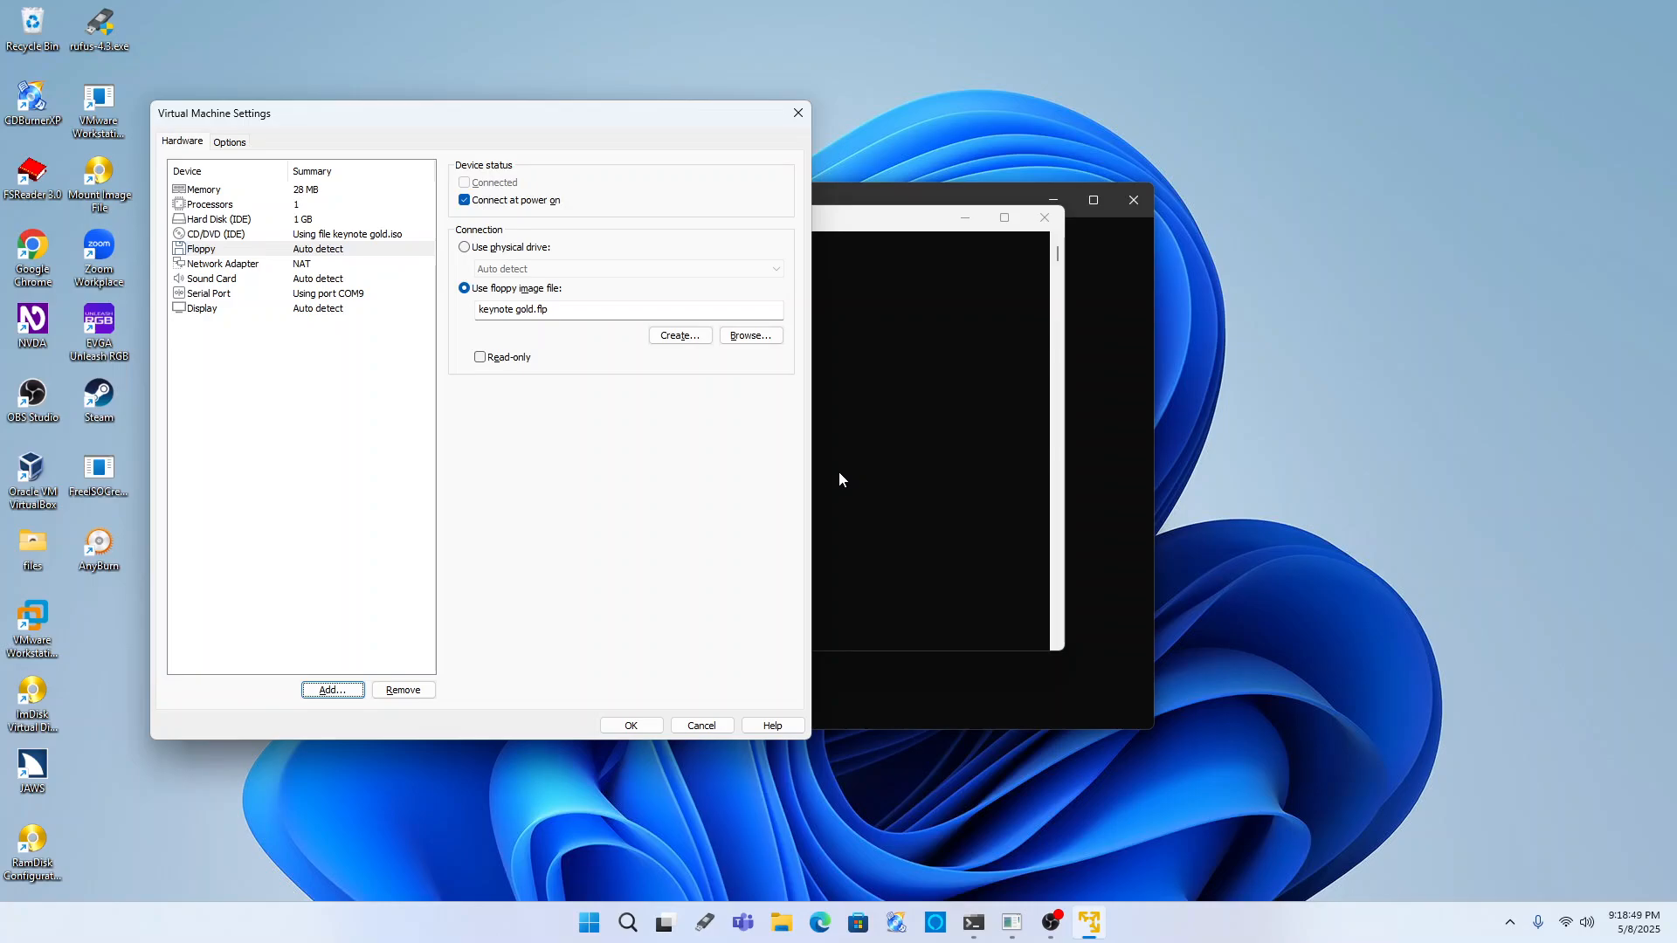
pyautogui.press('Tab')
pyautogui.hotkey('shift', 'Tab')
pyautogui.hotkey('shift', 'Tab')
pyautogui.hotkey('shift', 'Tab')
pyautogui.hotkey('shift', 'Tab')
pyautogui.hotkey('shift', 'Tab')
pyautogui.hotkey('shift', 'Tab')
pyautogui.hotkey('shift', 'Tab')
pyautogui.hotkey('shift', 'Tab')
pyautogui.hotkey('shift', 'Tab')
pyautogui.hotkey('shift', 'Tab')
pyautogui.hotkey('shift', 'Tab')
pyautogui.hotkey('shift', 'Tab')
pyautogui.press('Return')
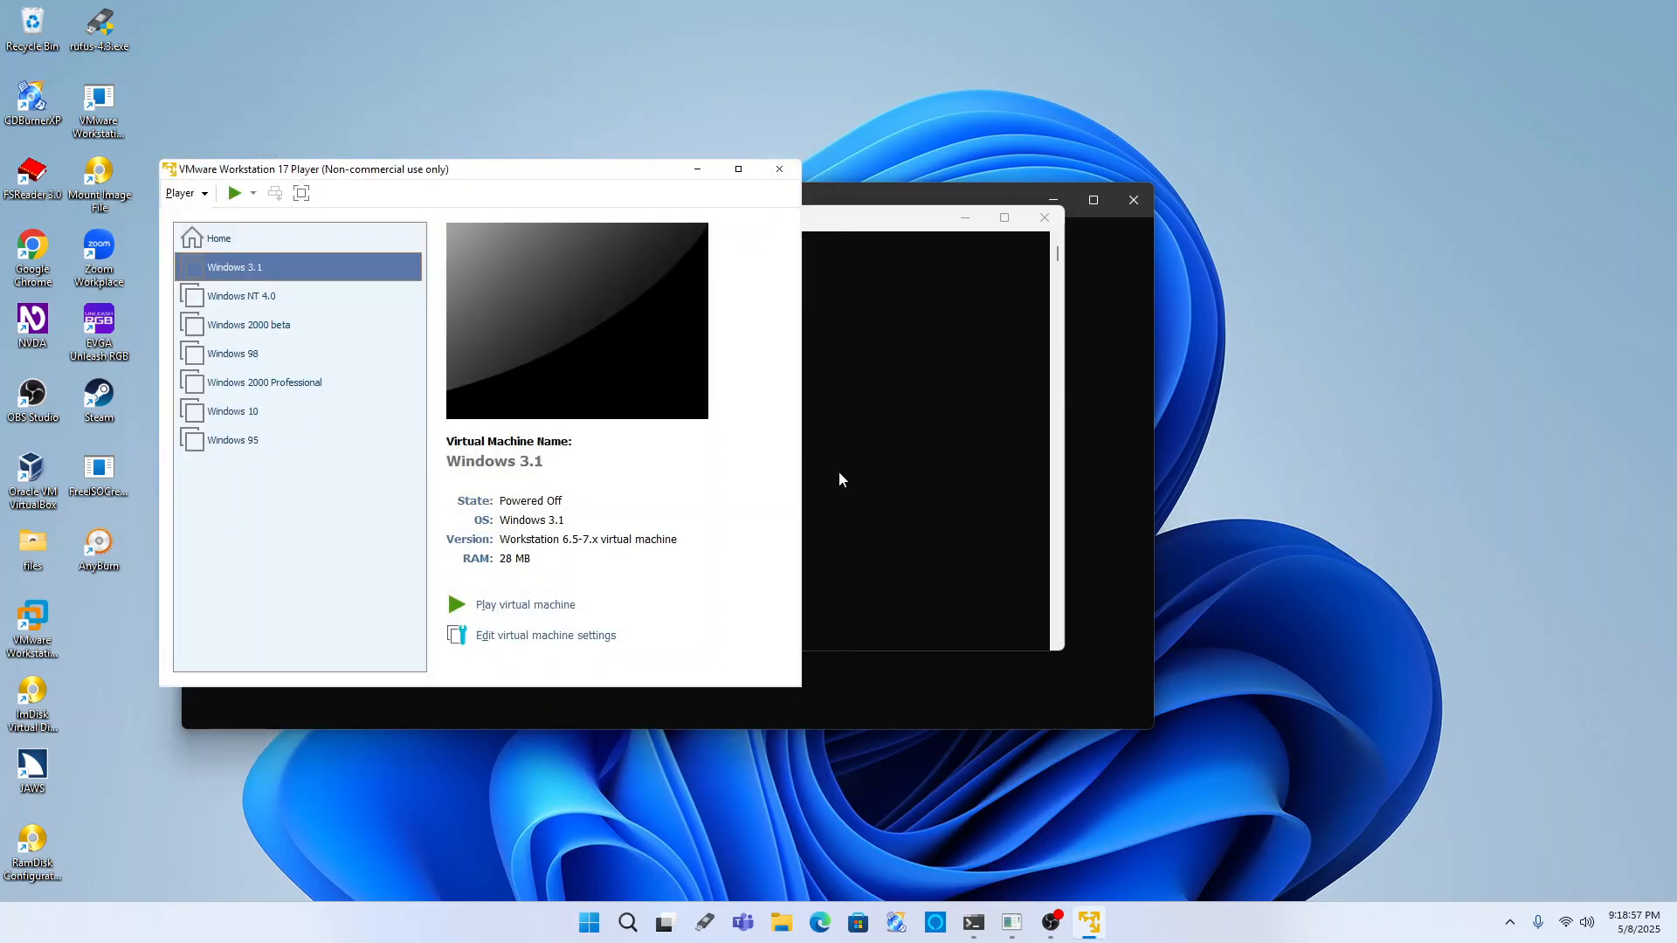
pyautogui.hotkey('alt', 'F4')
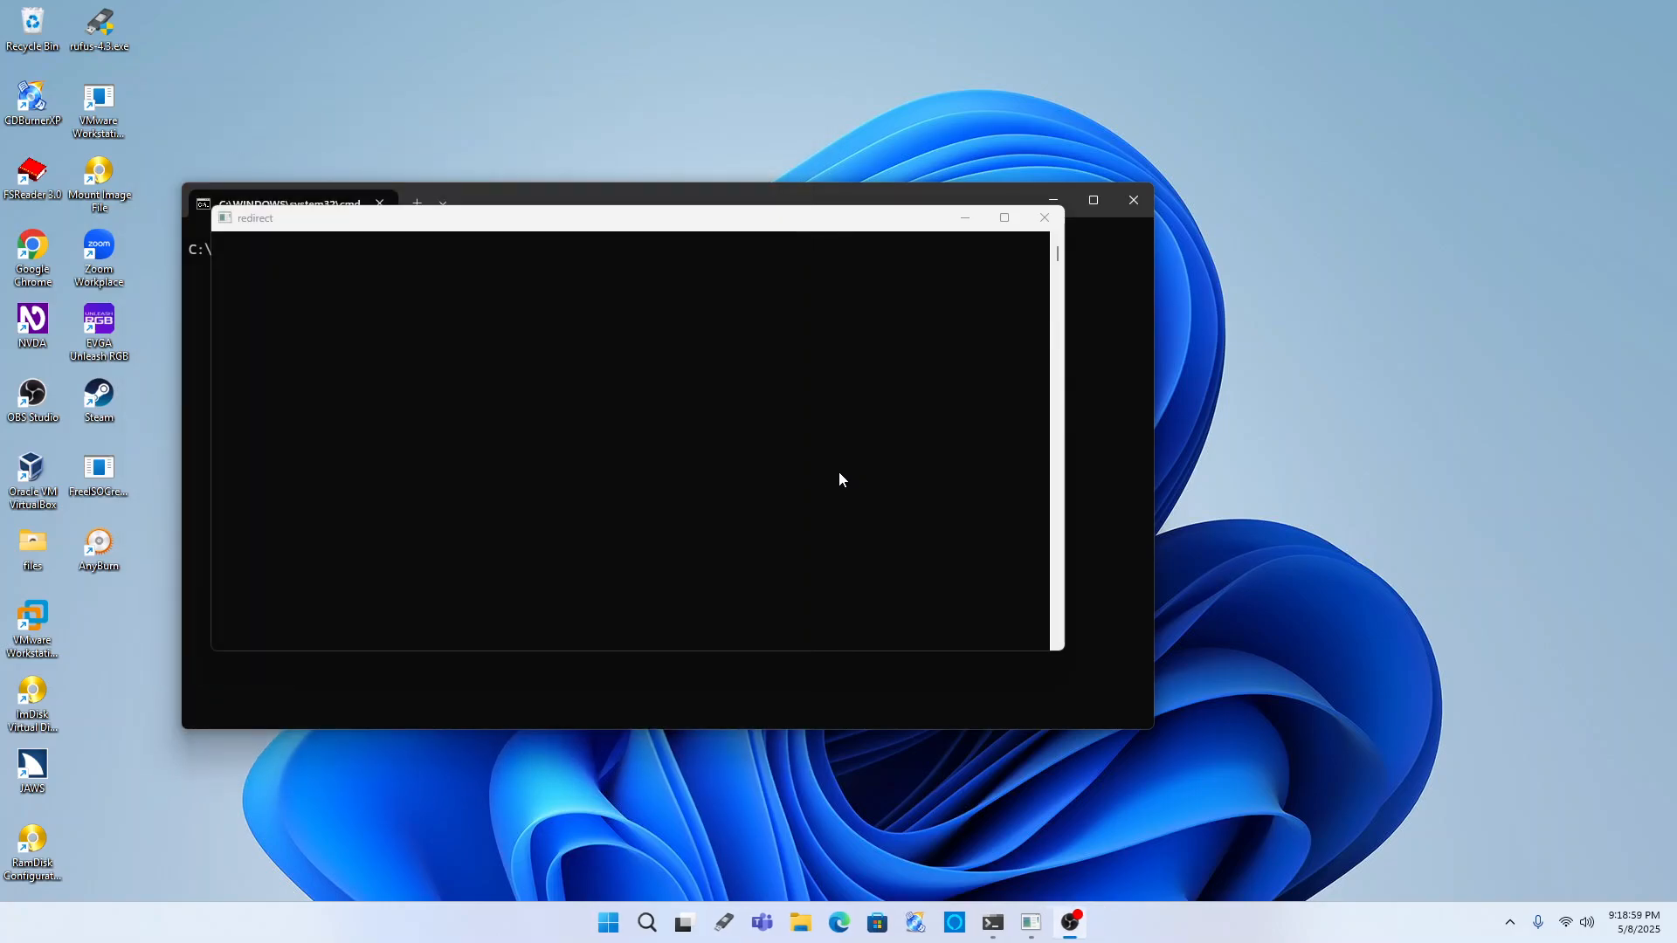
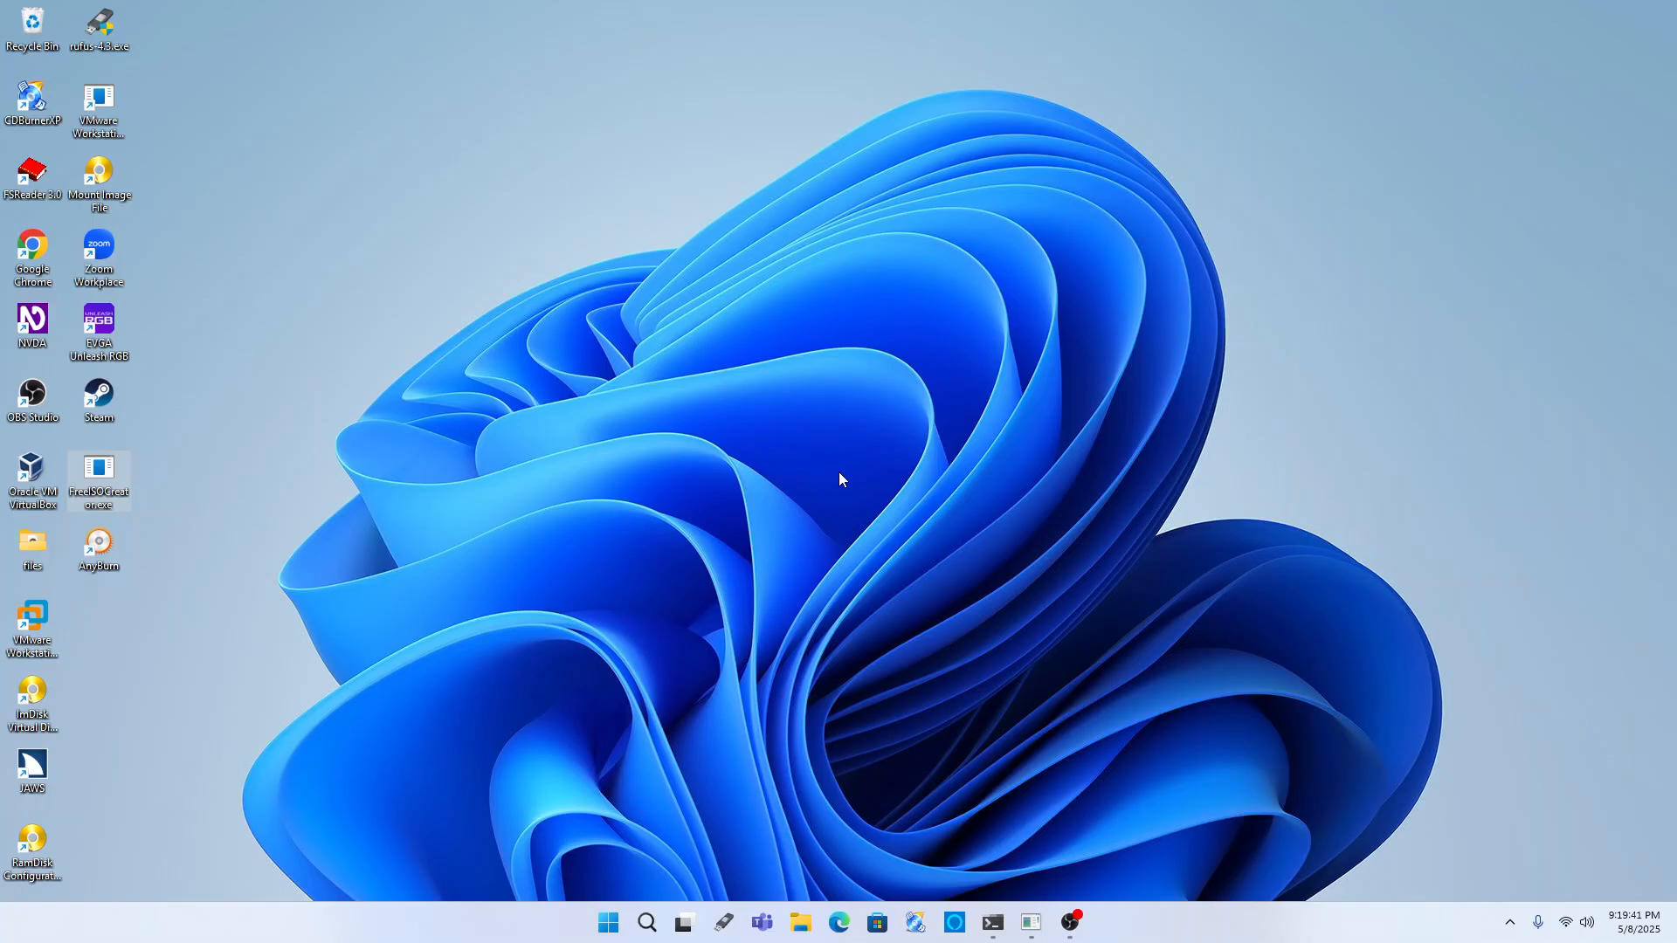
# - Launch Mount Image File from the desktop and open ImDisk's file browser for choosing an image
pyautogui.press('m')
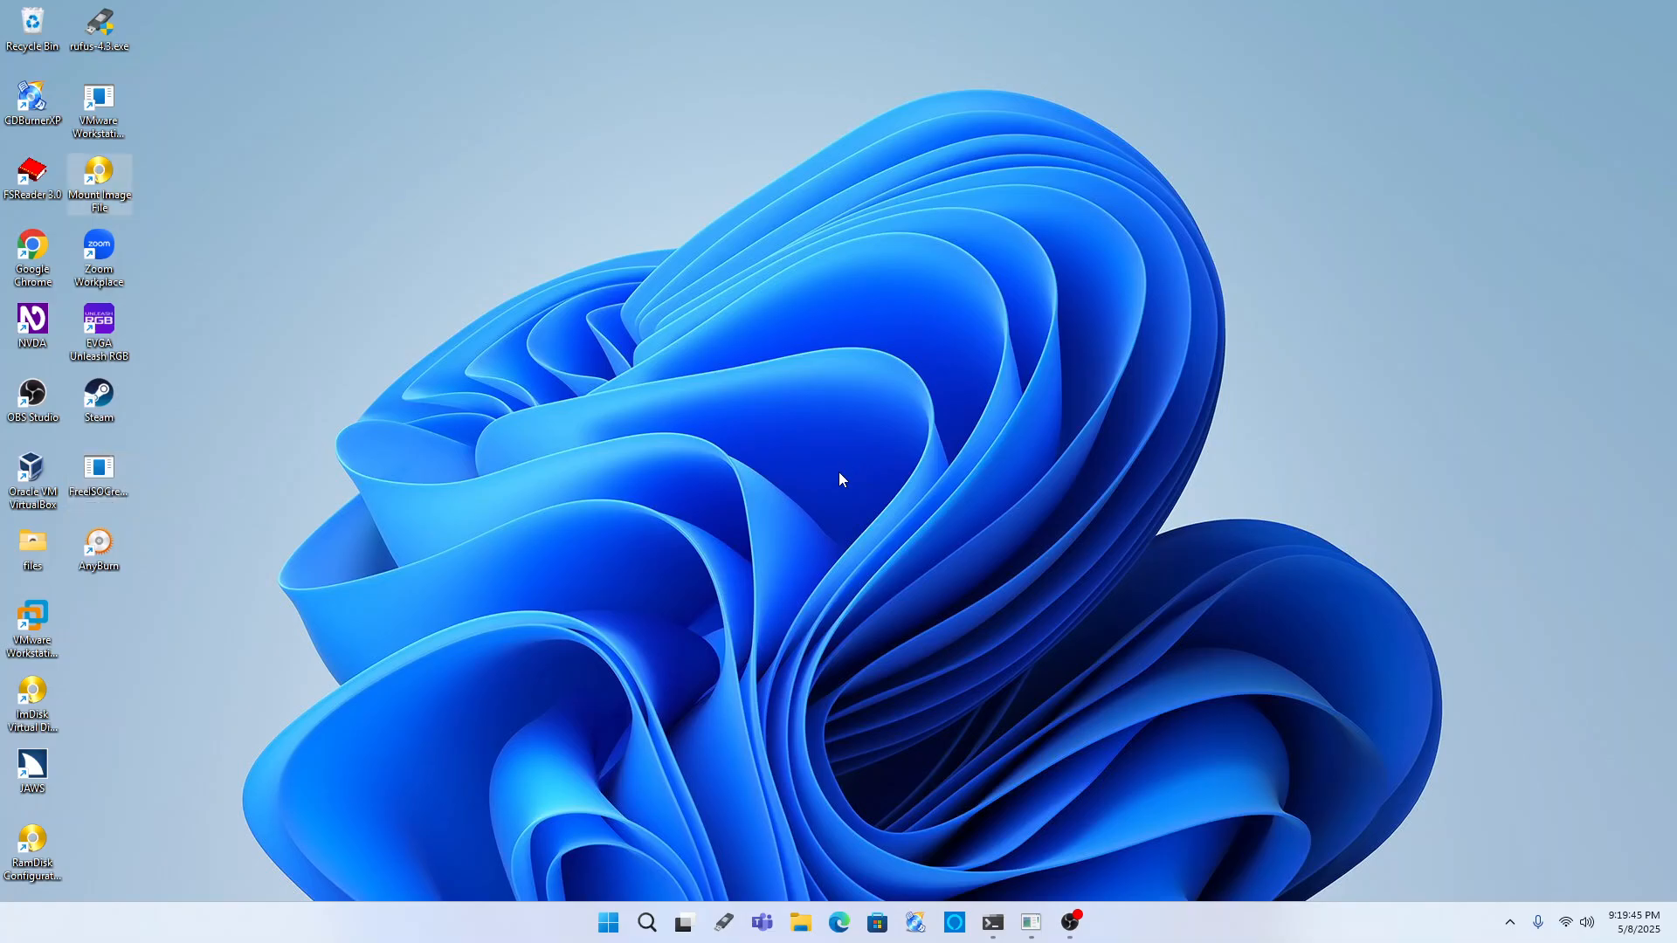
pyautogui.press('Return')
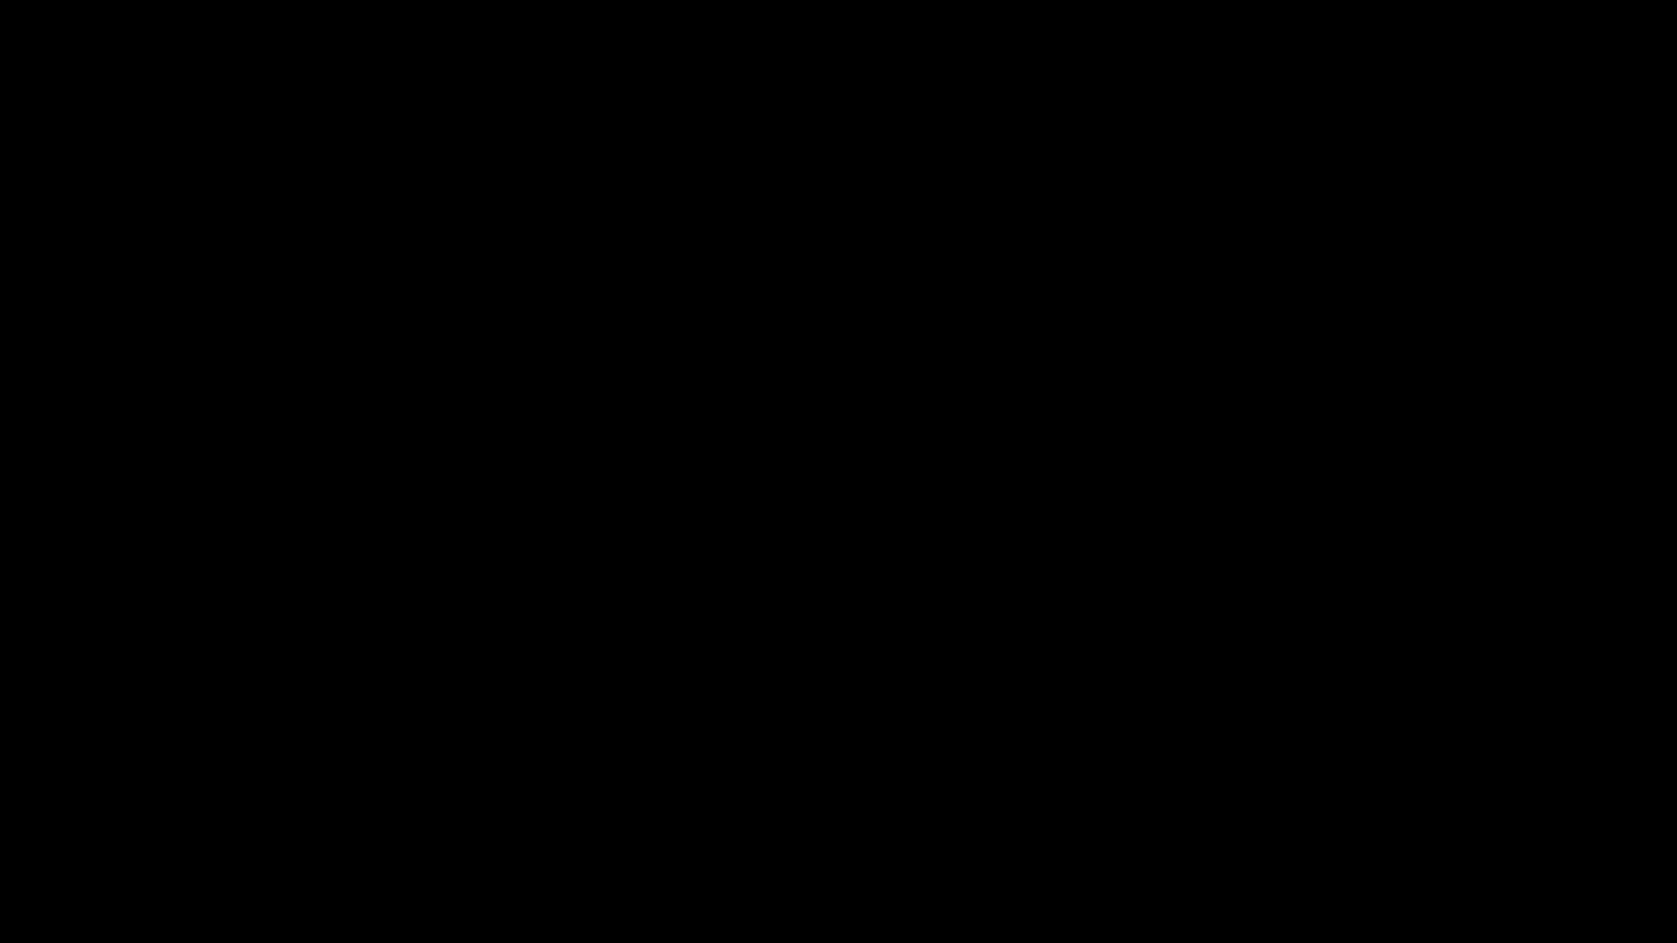
pyautogui.press('Tab')
pyautogui.press('Tab')
pyautogui.hotkey('shift', 'Tab')
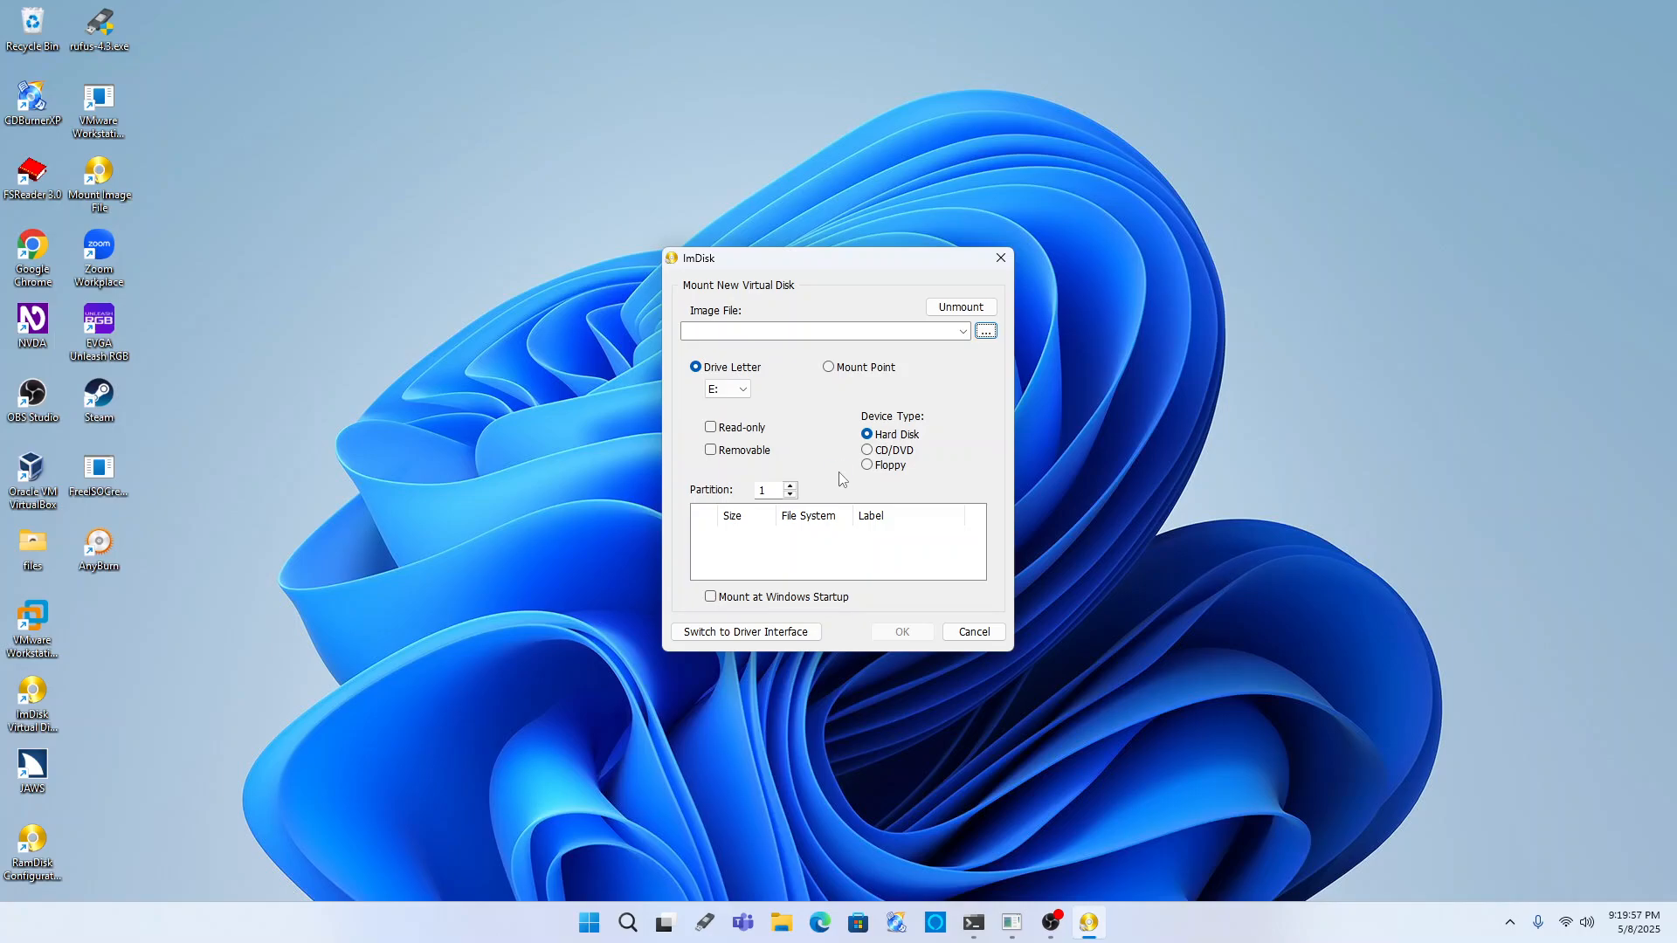
pyautogui.press('Return')
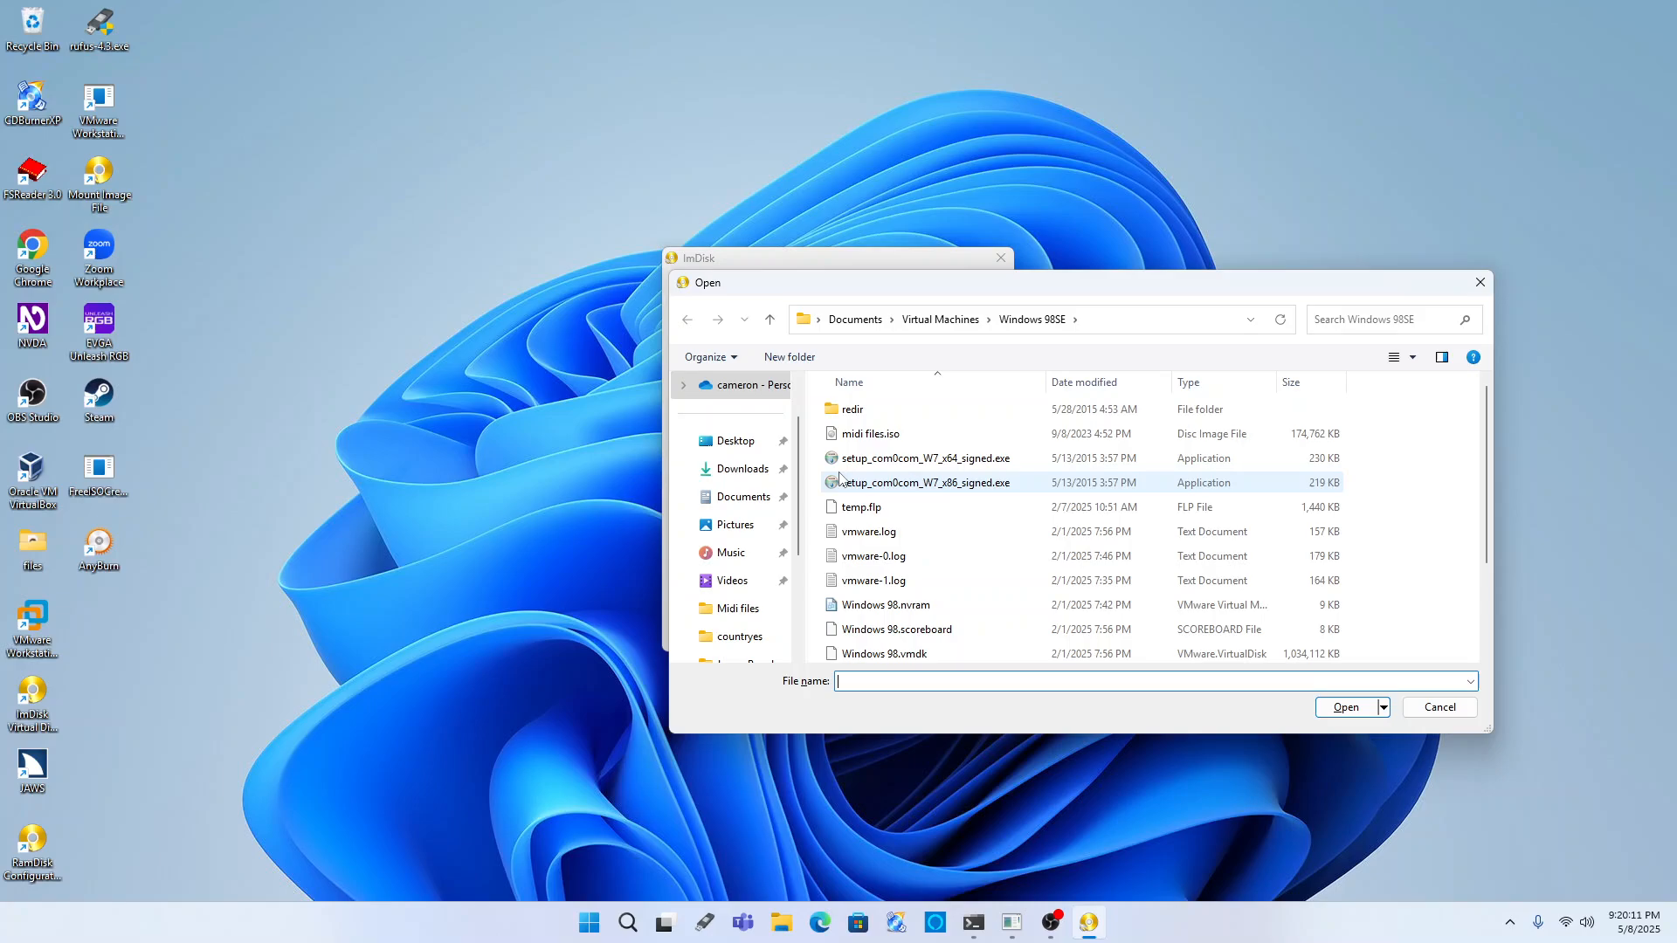
# - Go up from the Windows 98SE folder to Virtual Machines and open the windows 3.1 folder
pyautogui.hotkey('shift', 'Tab')
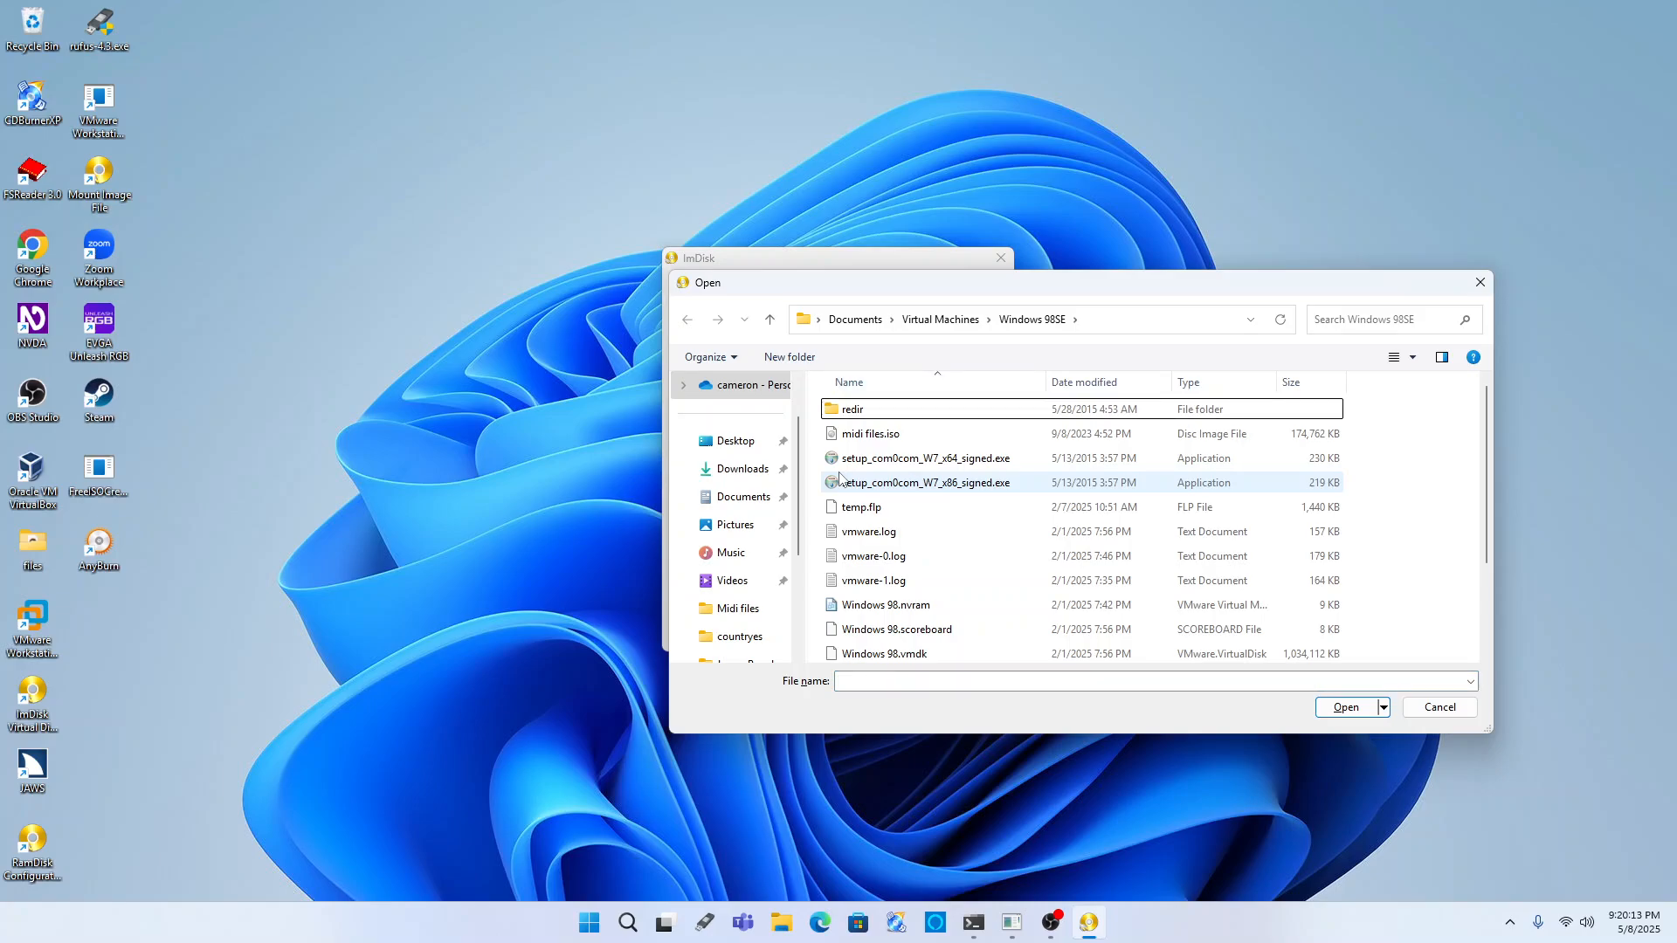
pyautogui.press('Down')
pyautogui.press('BackSpace')
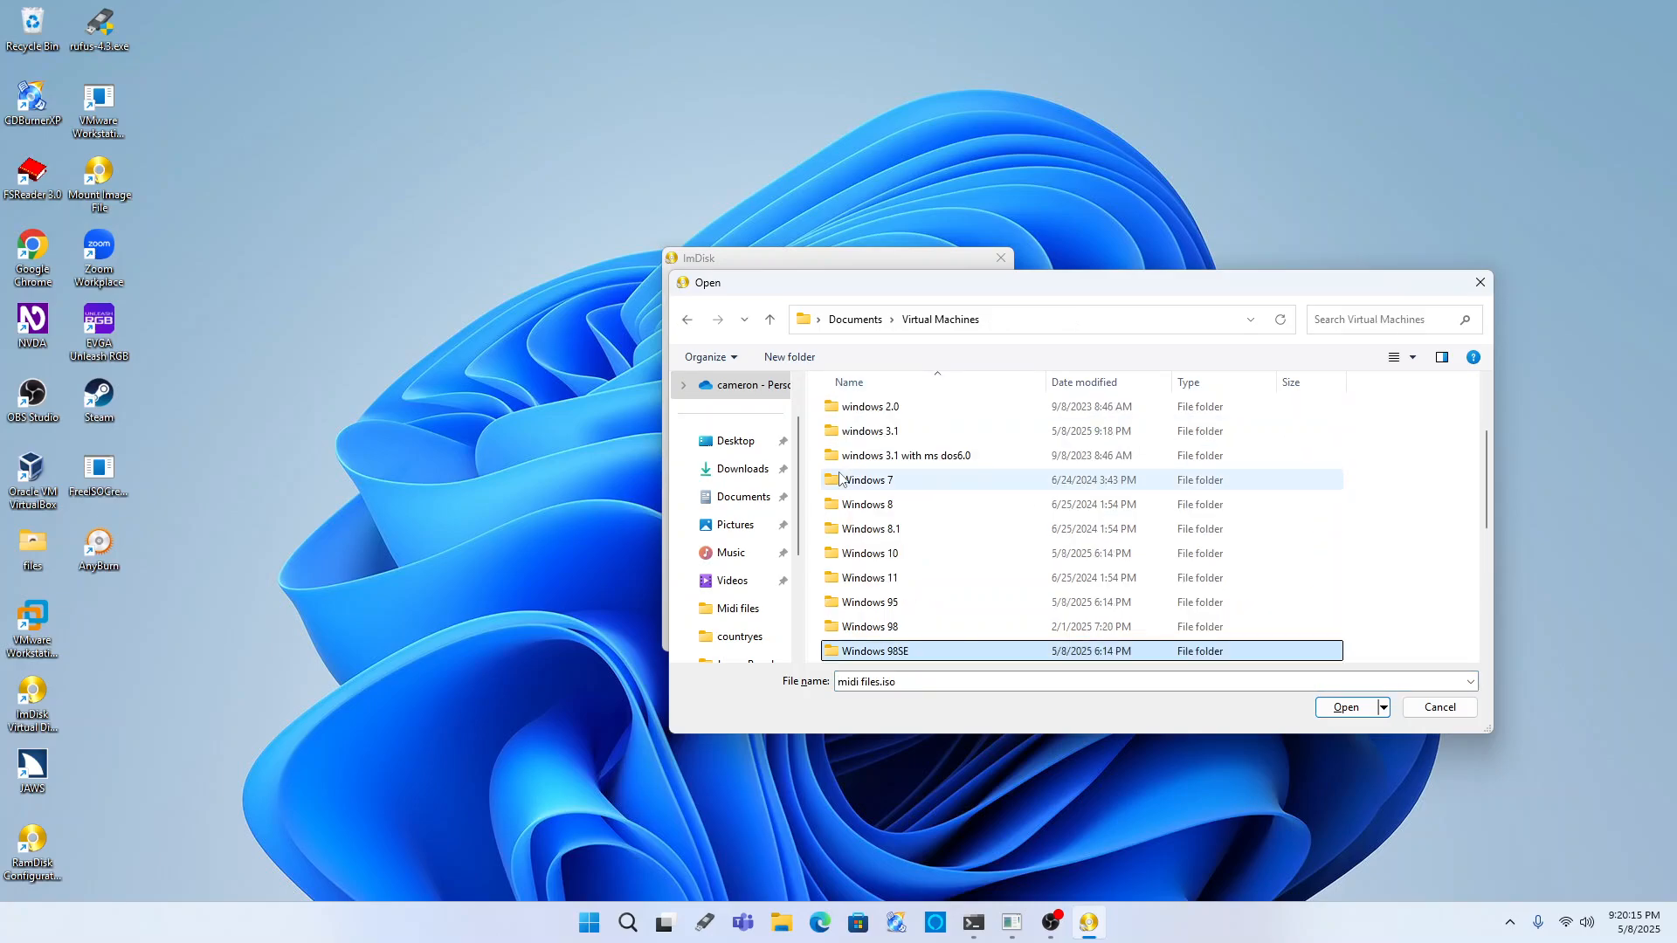
pyautogui.press('Up')
pyautogui.press('Up')
pyautogui.press('Up')
pyautogui.press('Up')
pyautogui.press('Up')
pyautogui.press('Up')
pyautogui.press('Up')
pyautogui.press('Up')
pyautogui.press('Up')
pyautogui.press('Up')
pyautogui.press('Up')
pyautogui.press('Up')
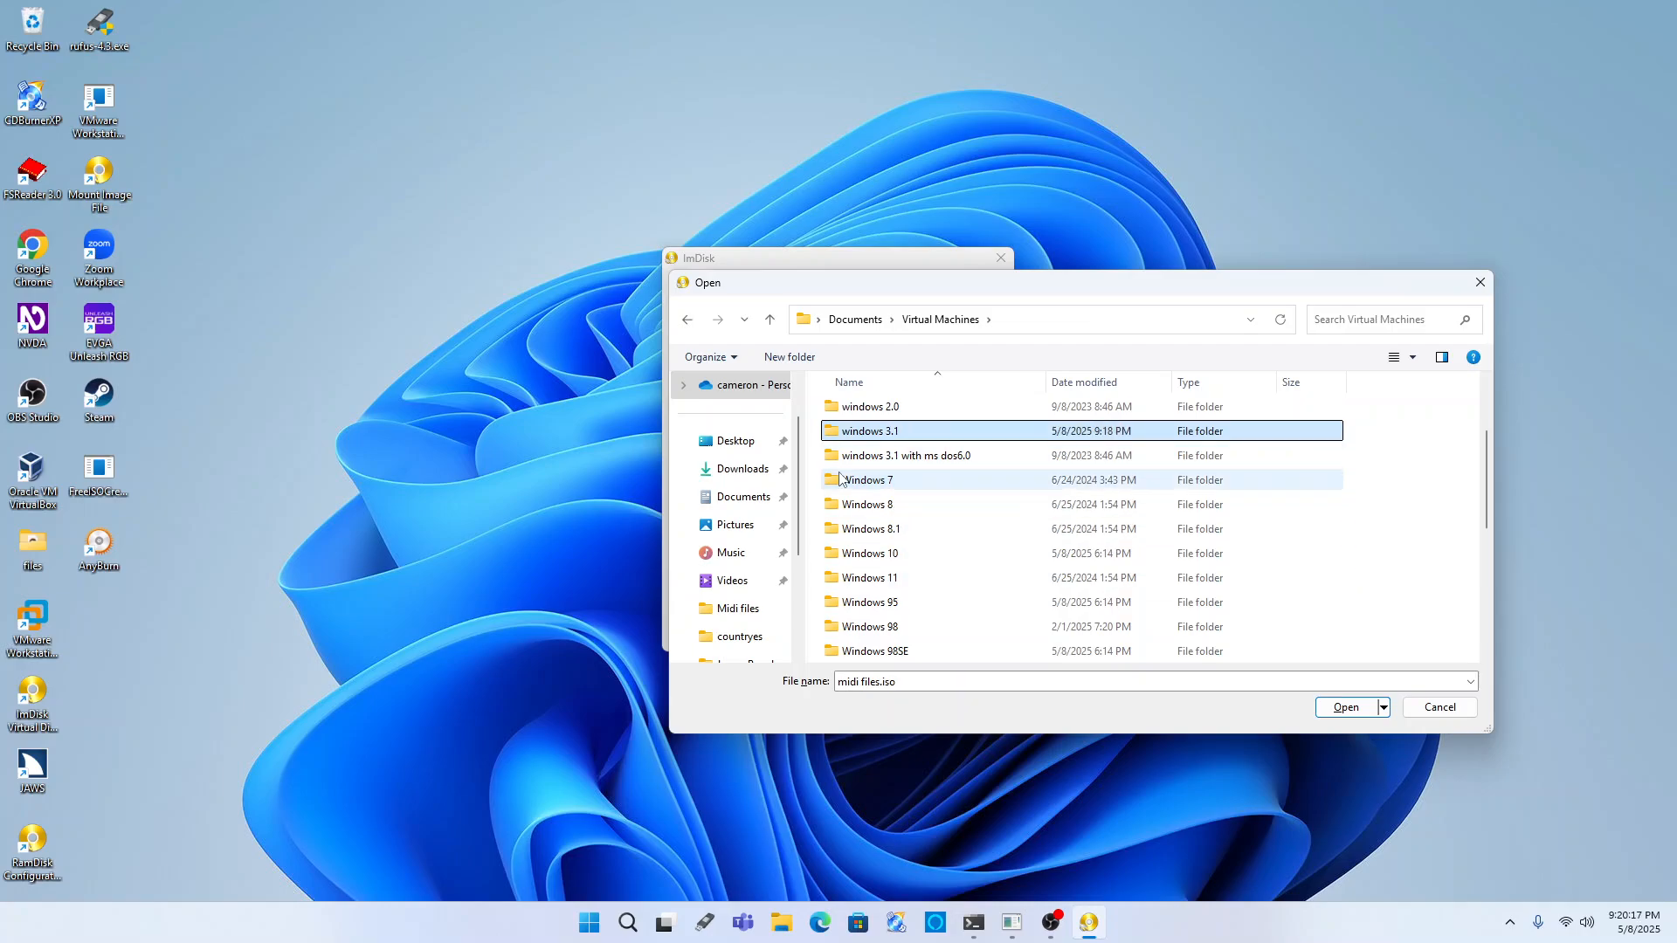
pyautogui.press('Down')
pyautogui.press('Down')
pyautogui.press('Down')
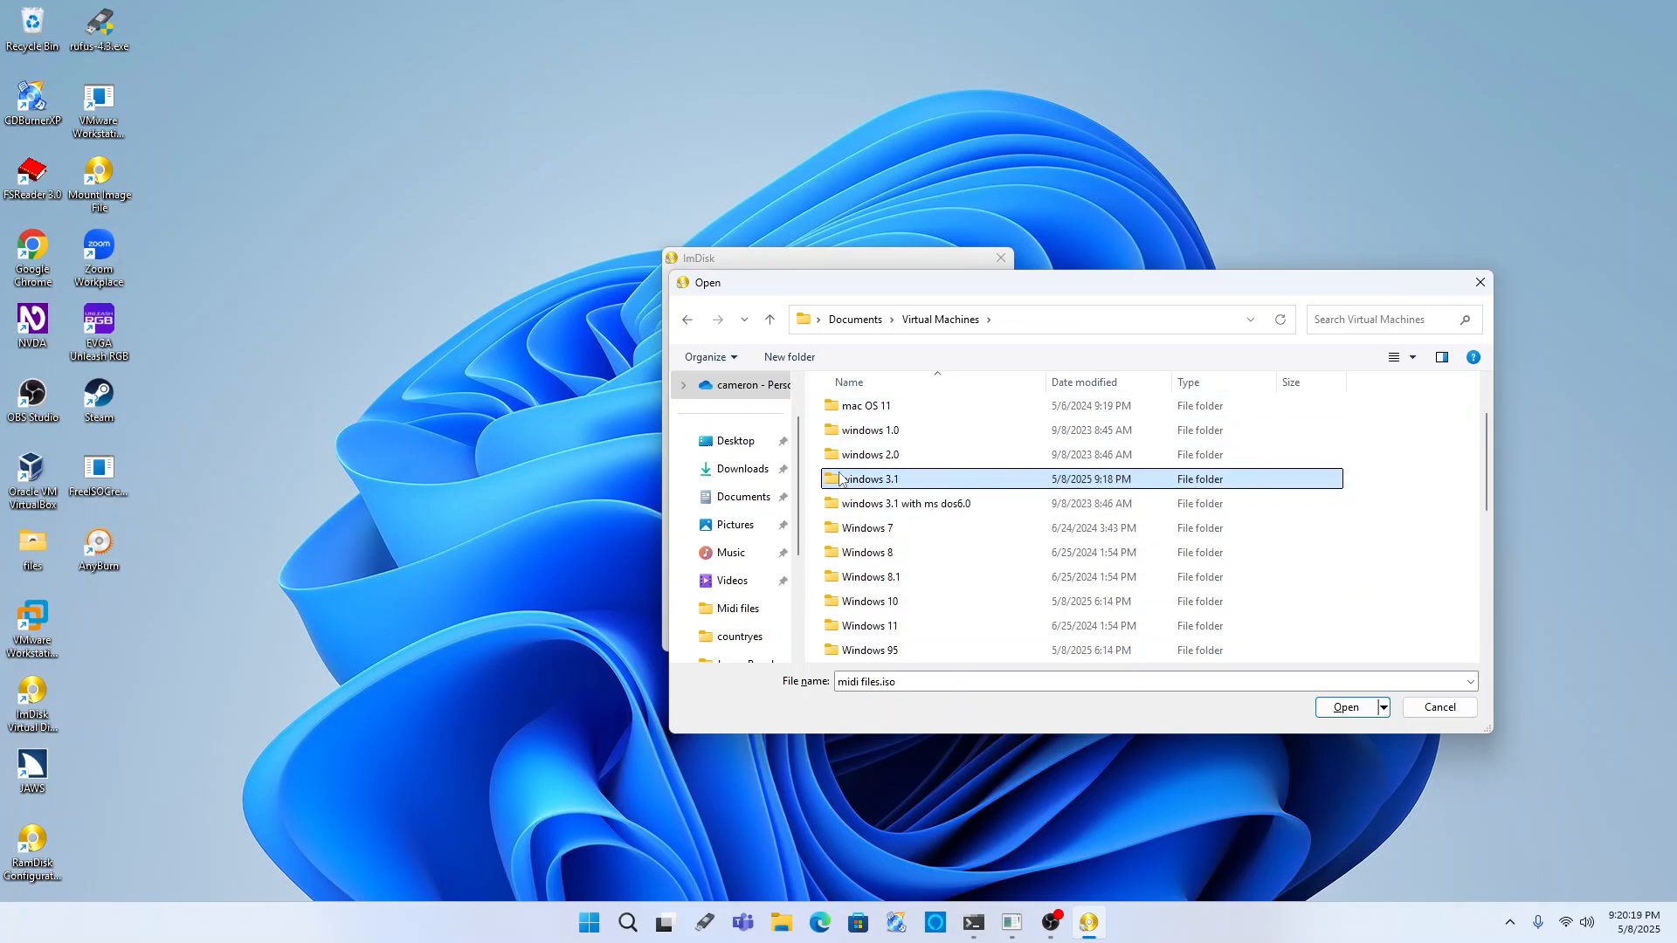
pyautogui.press('Return')
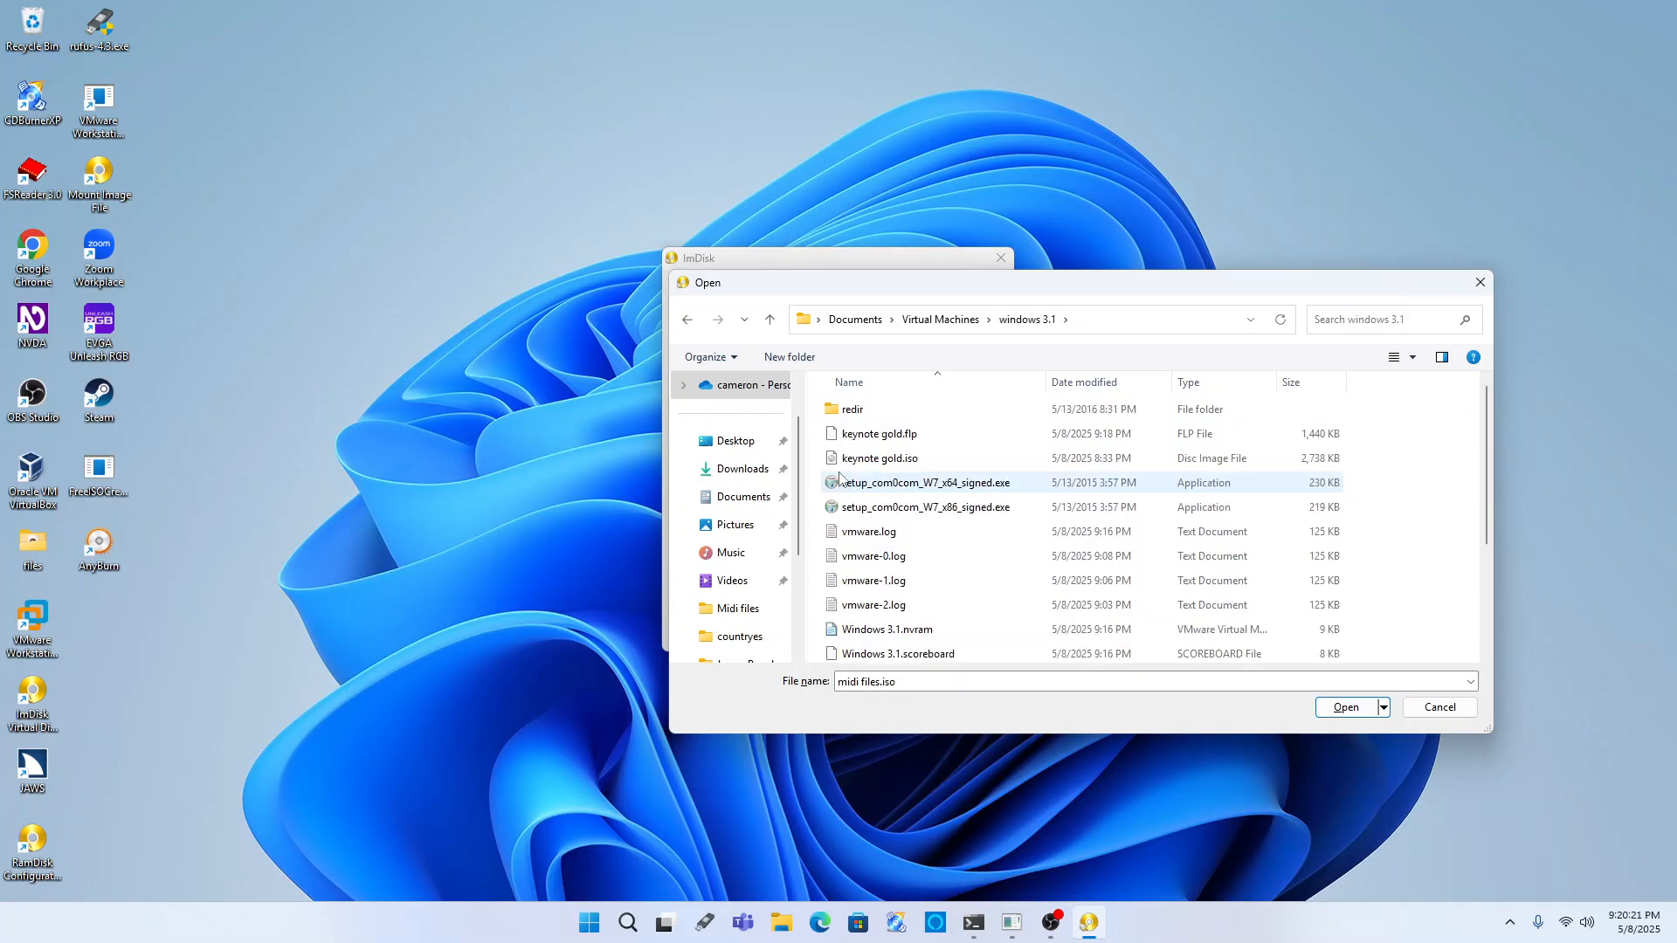
# - Choose keynote gold.flp from the windows 3.1 folder as the image file
pyautogui.press('Down')
pyautogui.press('Up')
pyautogui.press('Down')
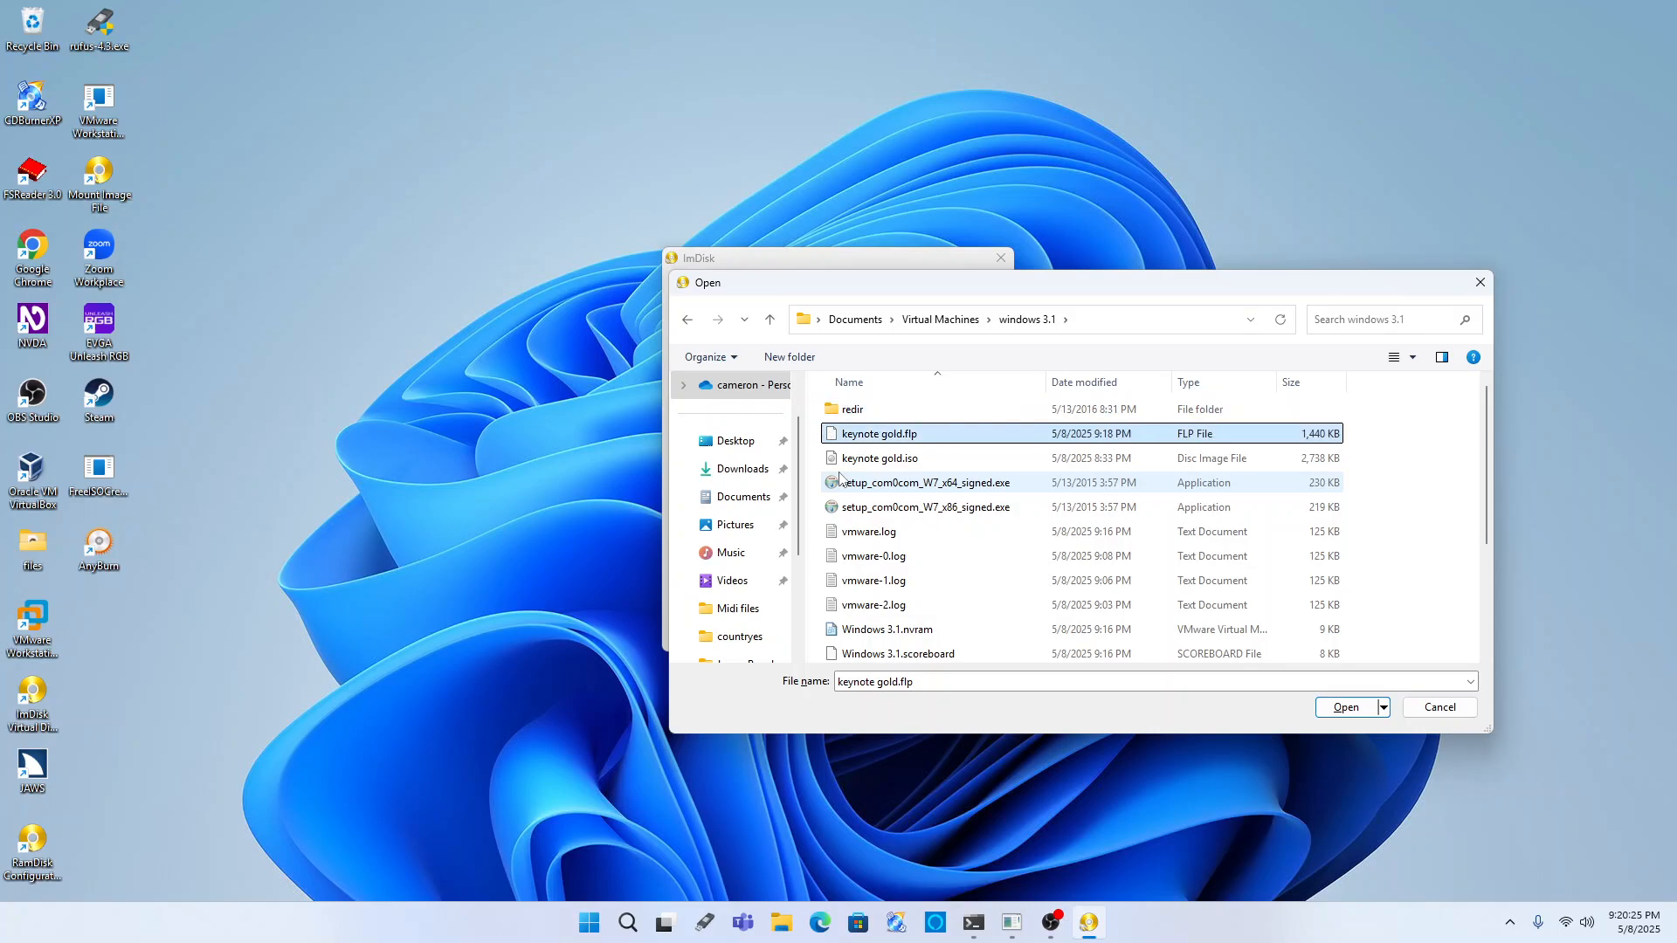
pyautogui.press('Return')
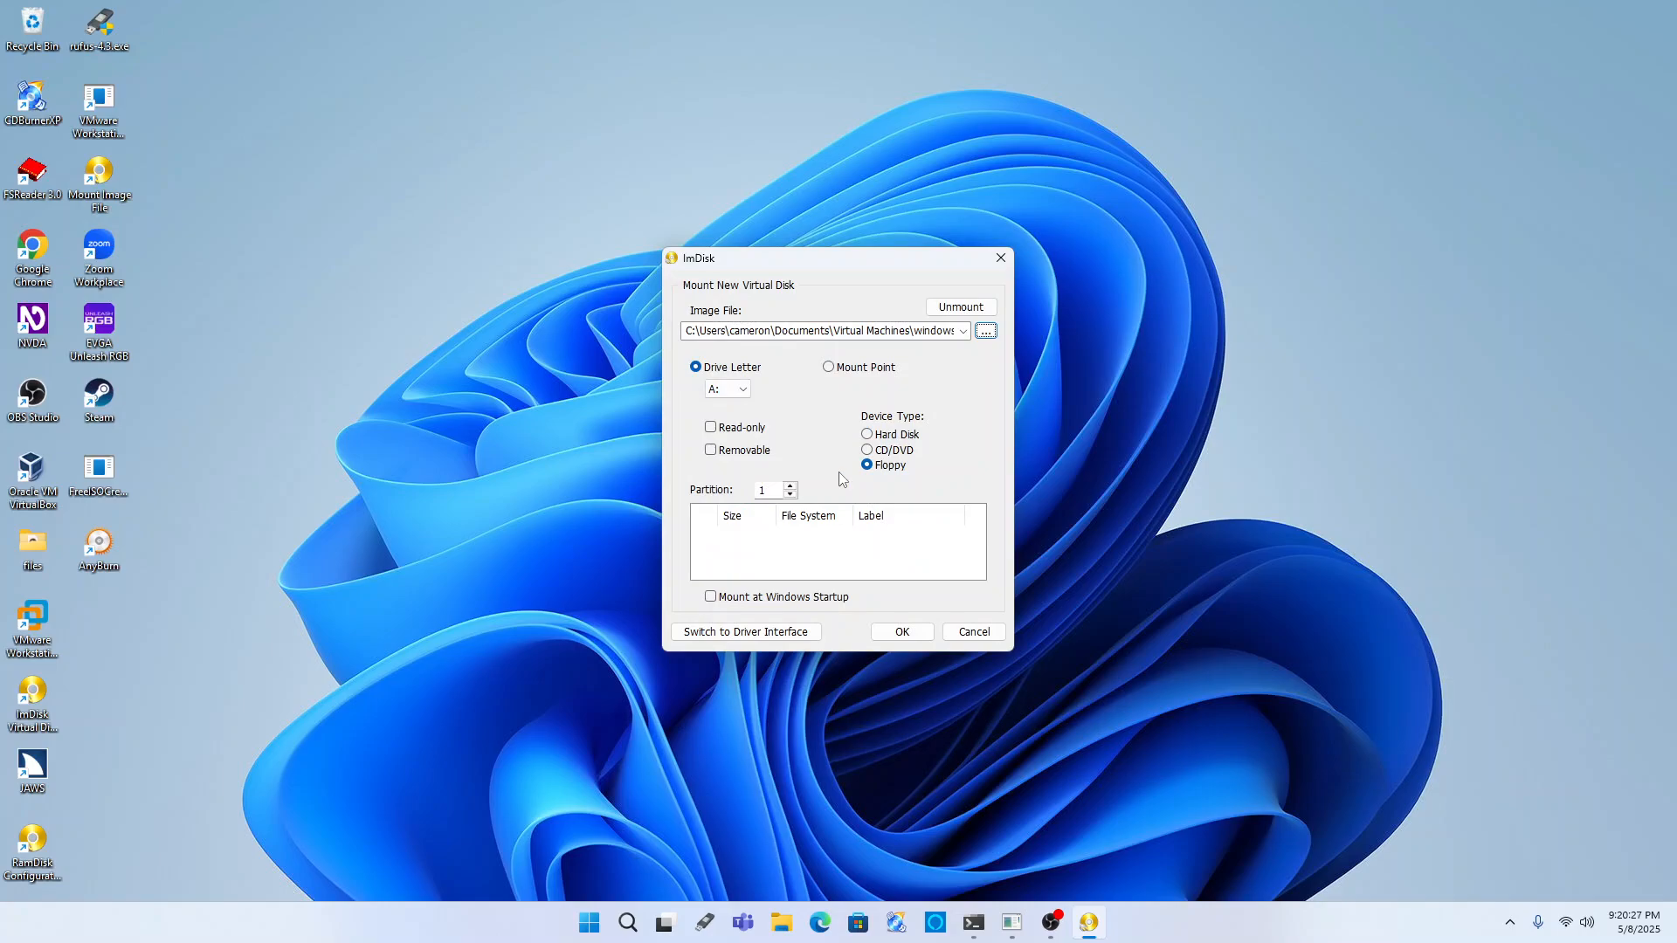
# - Review the mount options and mount the image as a floppy on drive letter A:
pyautogui.press('Tab')
pyautogui.press('Tab')
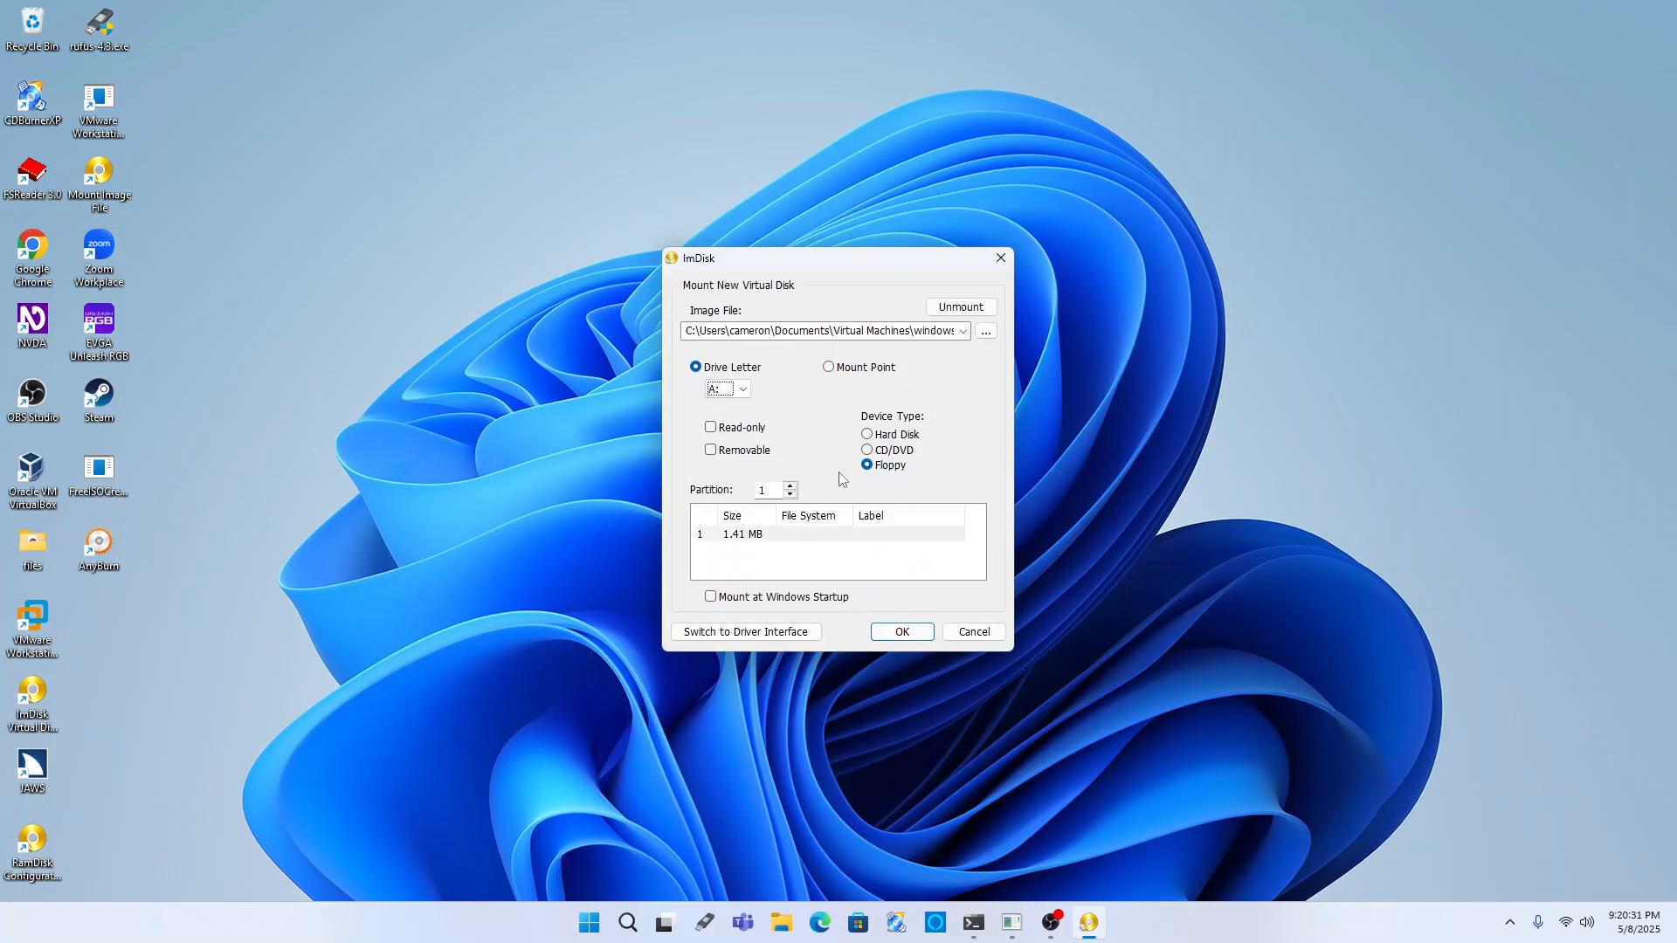
pyautogui.press('Tab')
pyautogui.press('Tab')
pyautogui.press('Tab')
pyautogui.press('Tab')
pyautogui.press('Tab')
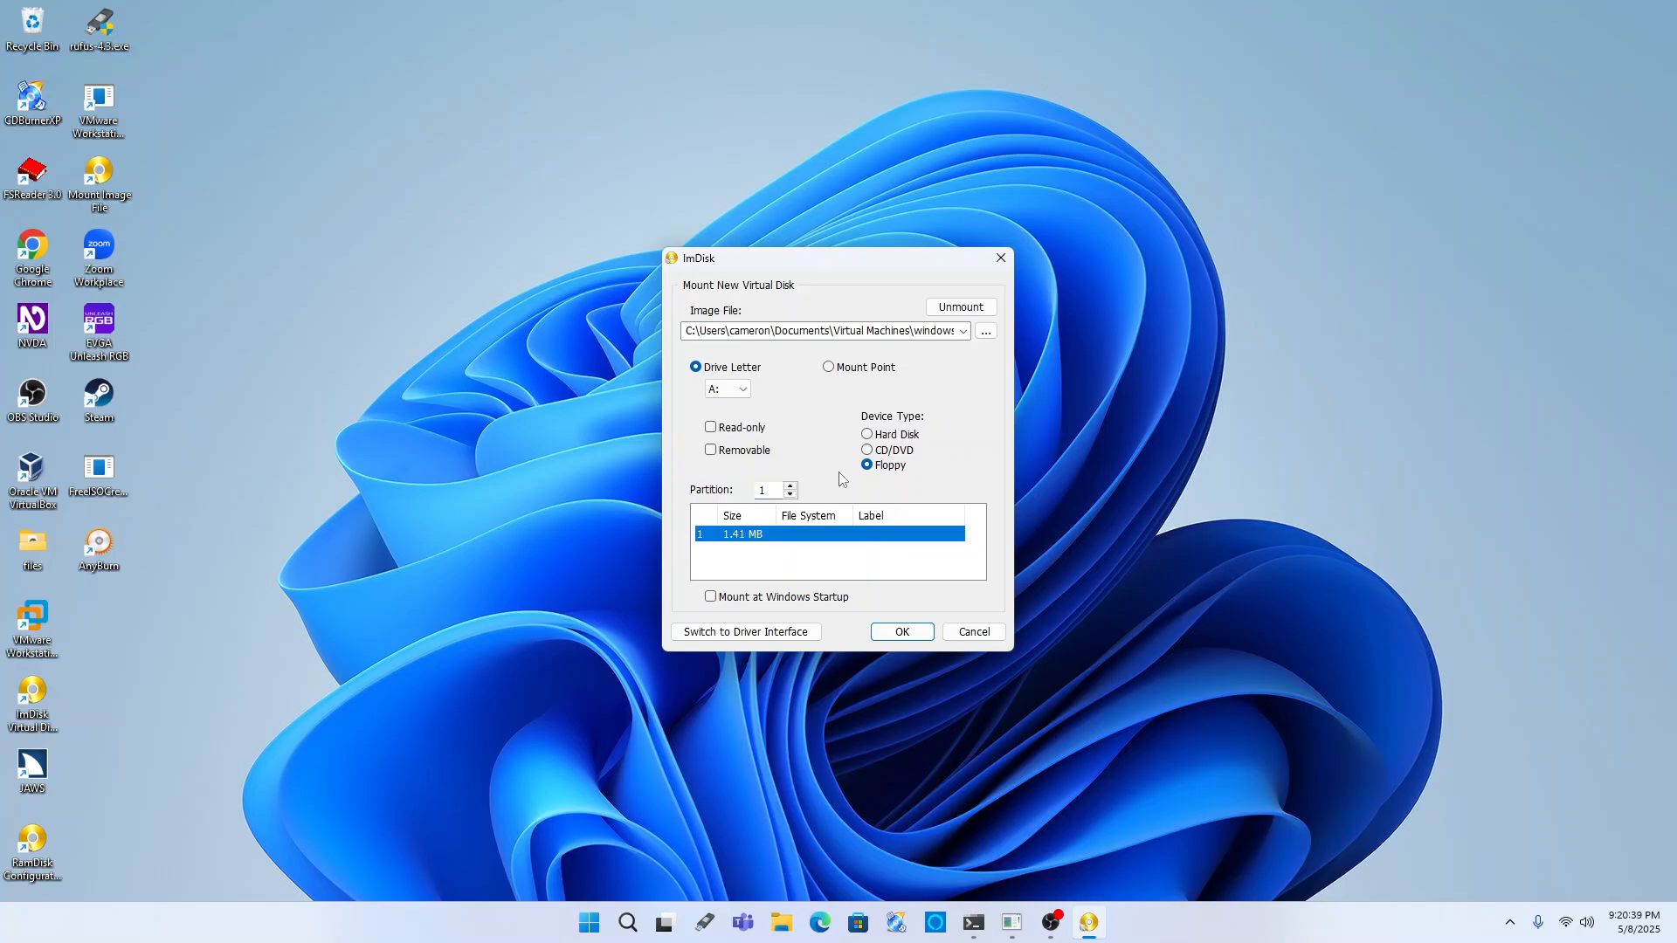
pyautogui.press('Tab')
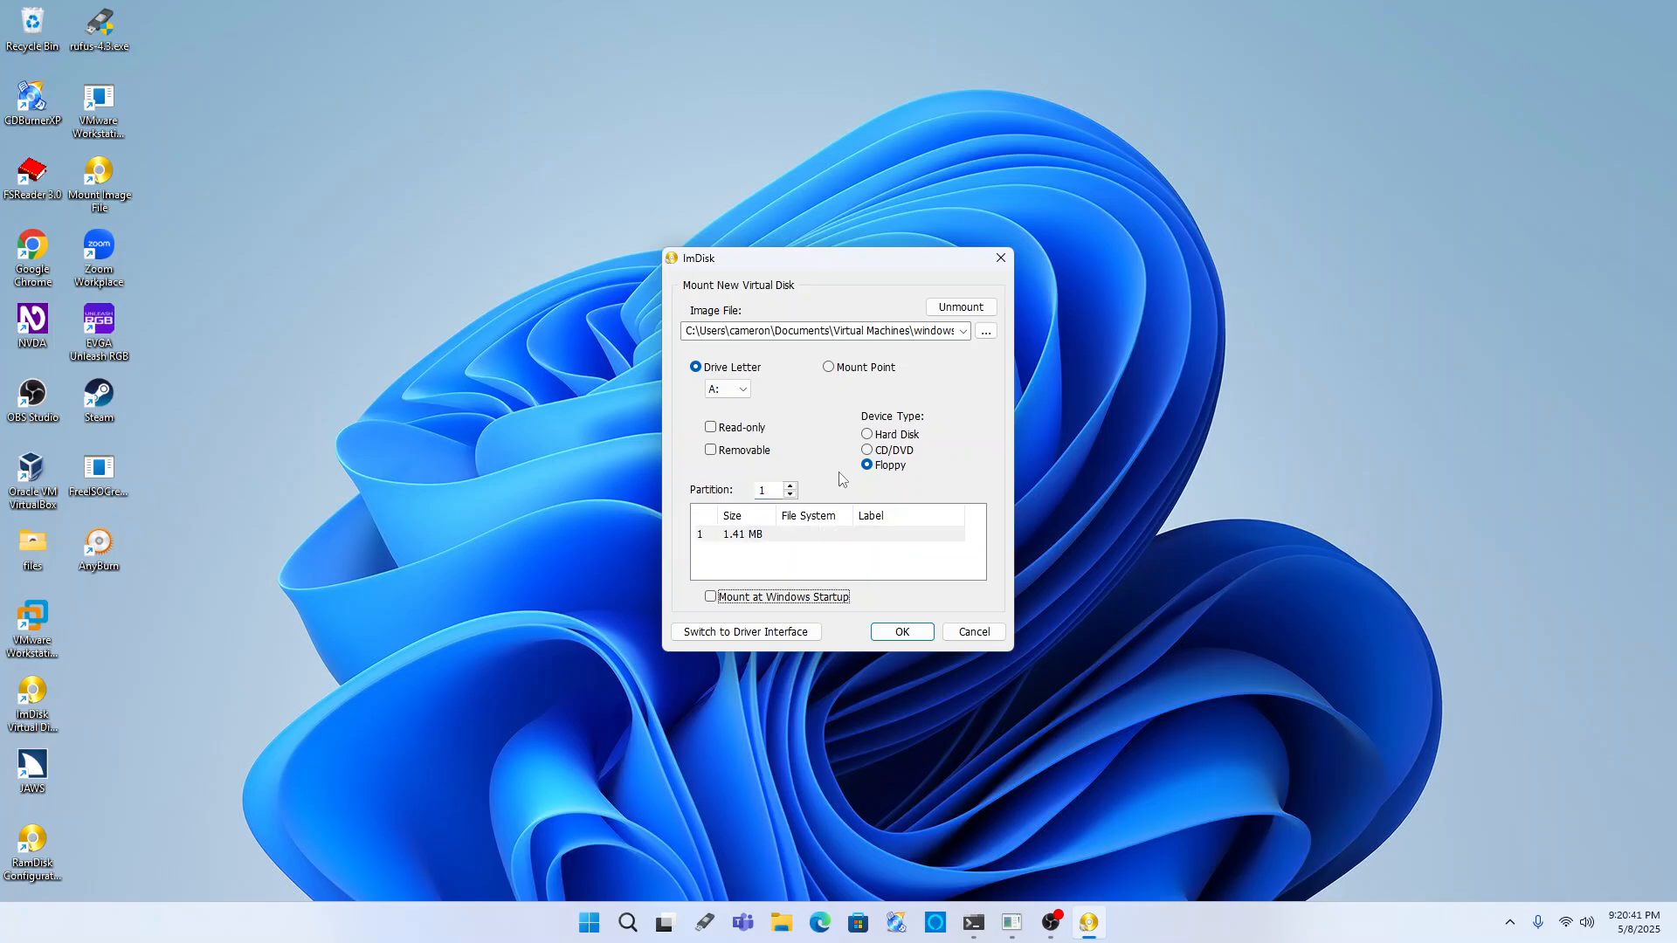
pyautogui.press('Tab')
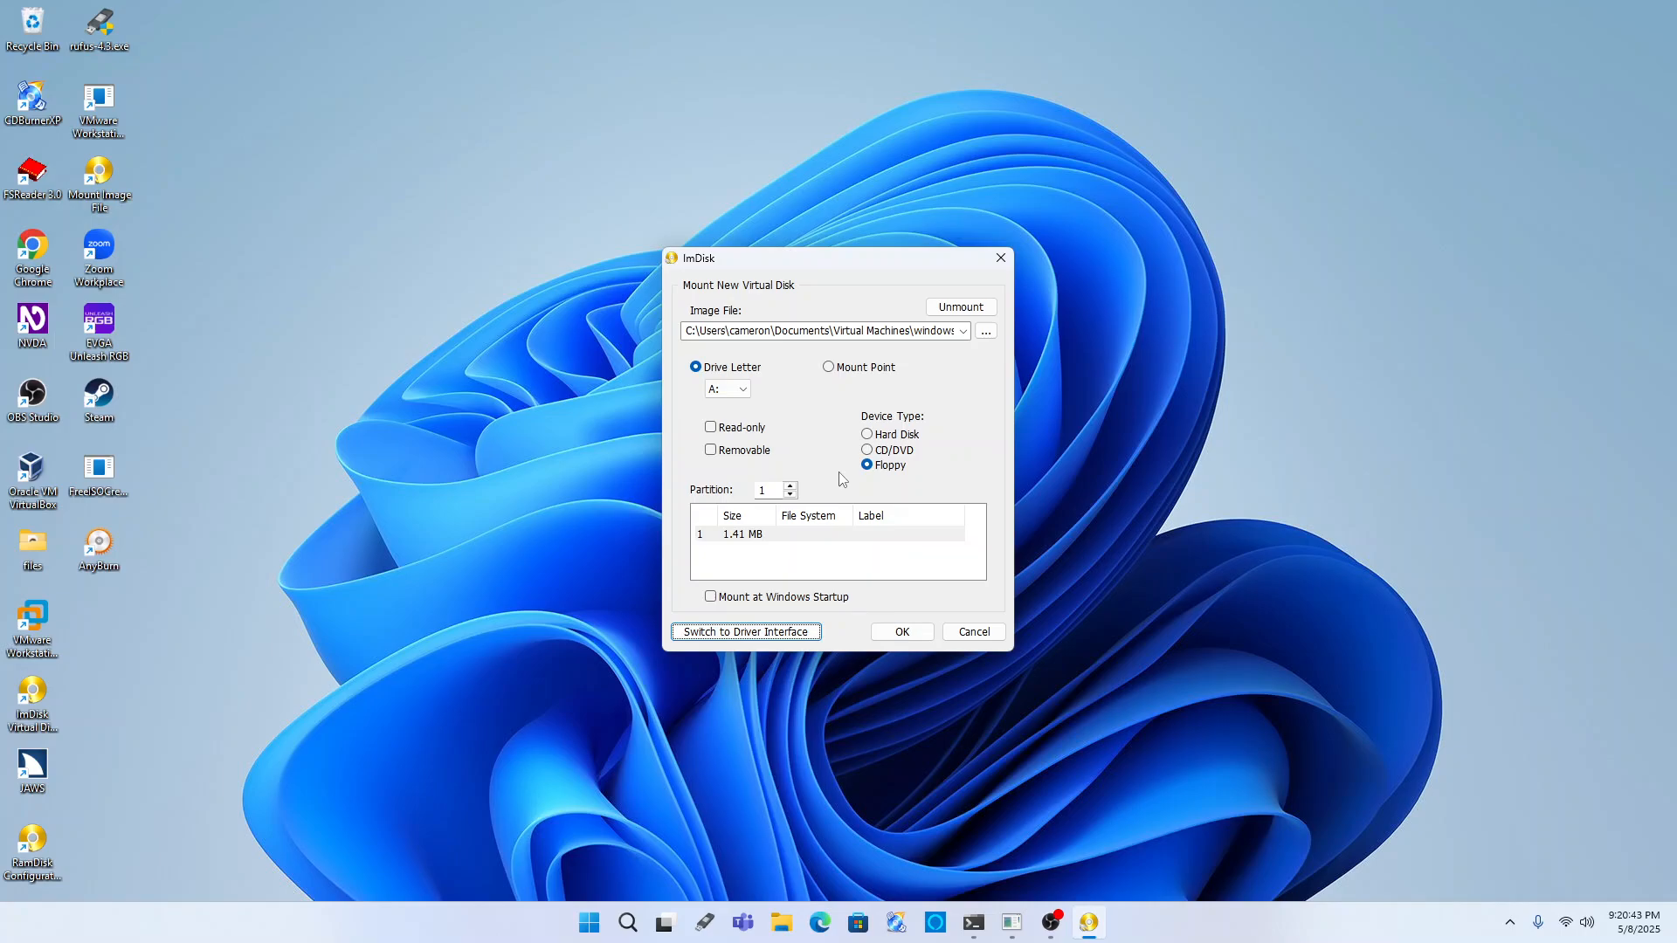
pyautogui.press('Tab')
pyautogui.press('Tab')
pyautogui.press('Tab')
pyautogui.hotkey('shift', 'Tab')
pyautogui.hotkey('shift', 'Tab')
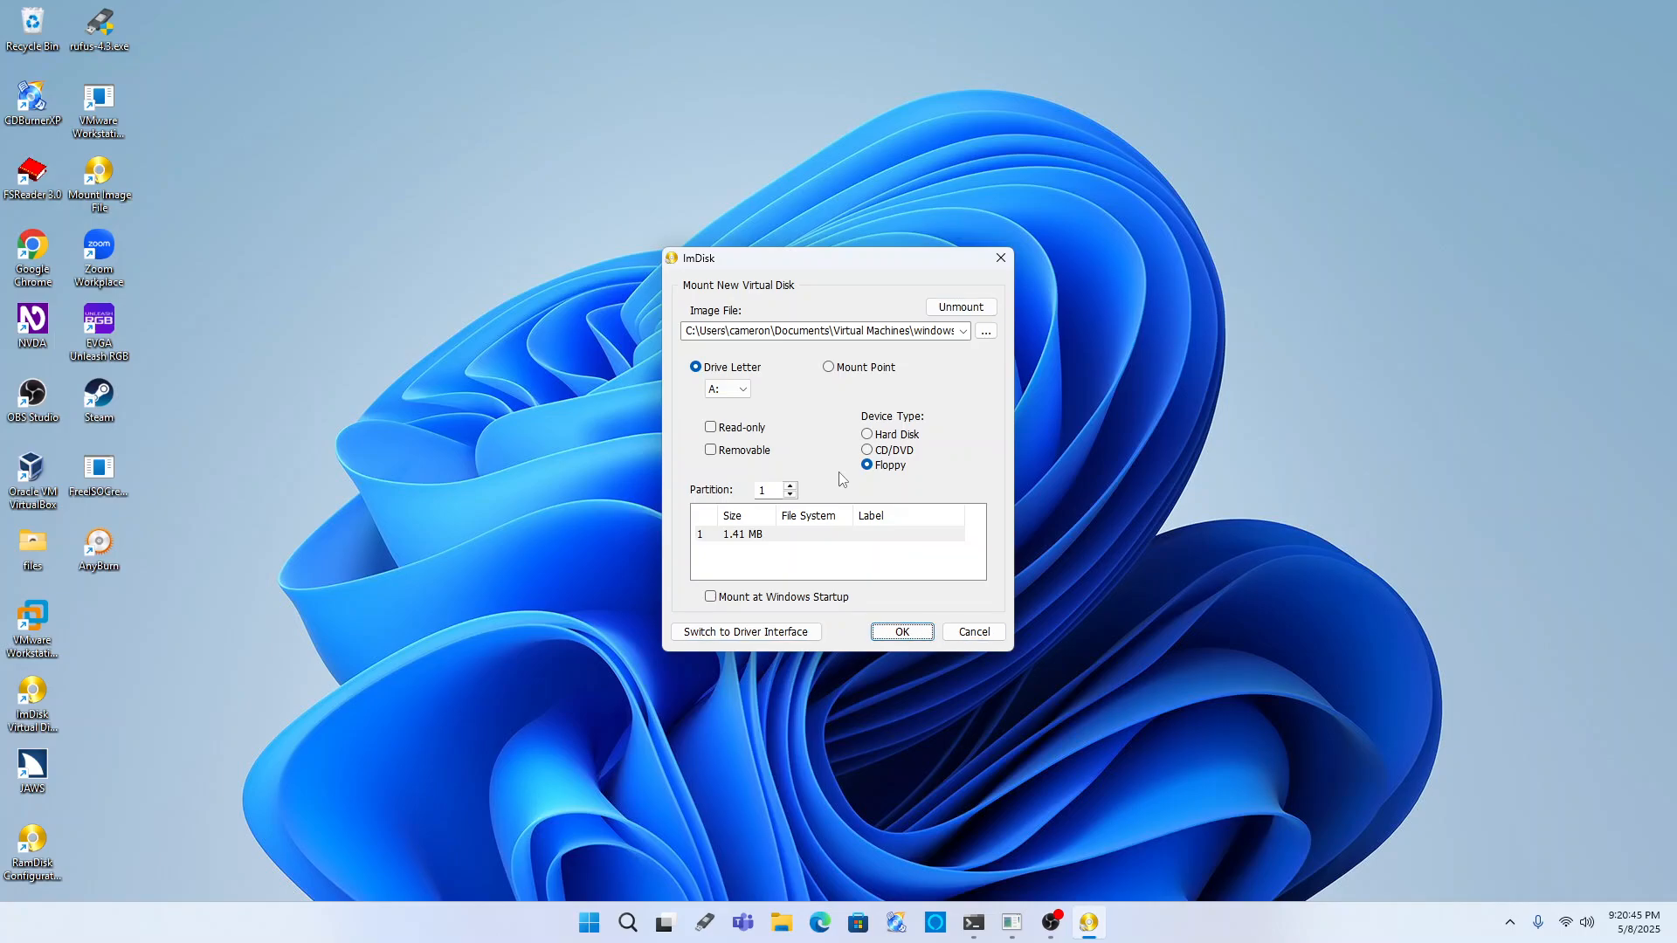
pyautogui.press('Return')
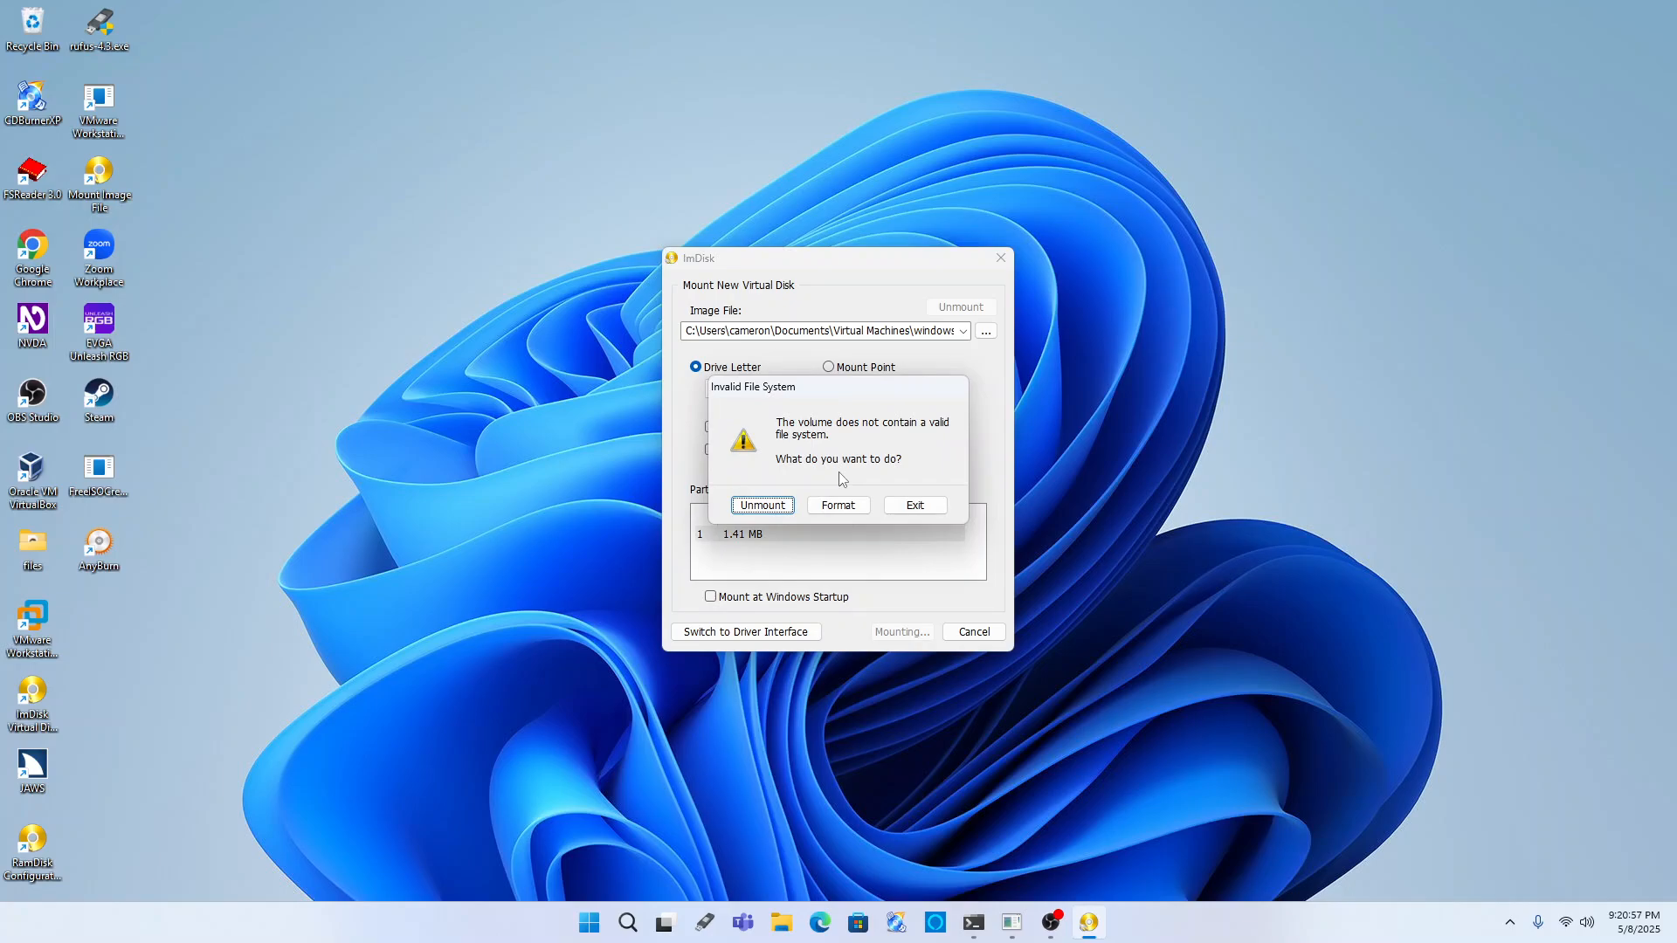
# - Review the choices for the invalid file system and choose to format the mounted volume
pyautogui.press('Tab')
pyautogui.press('Tab')
pyautogui.press('Tab')
pyautogui.press('Tab')
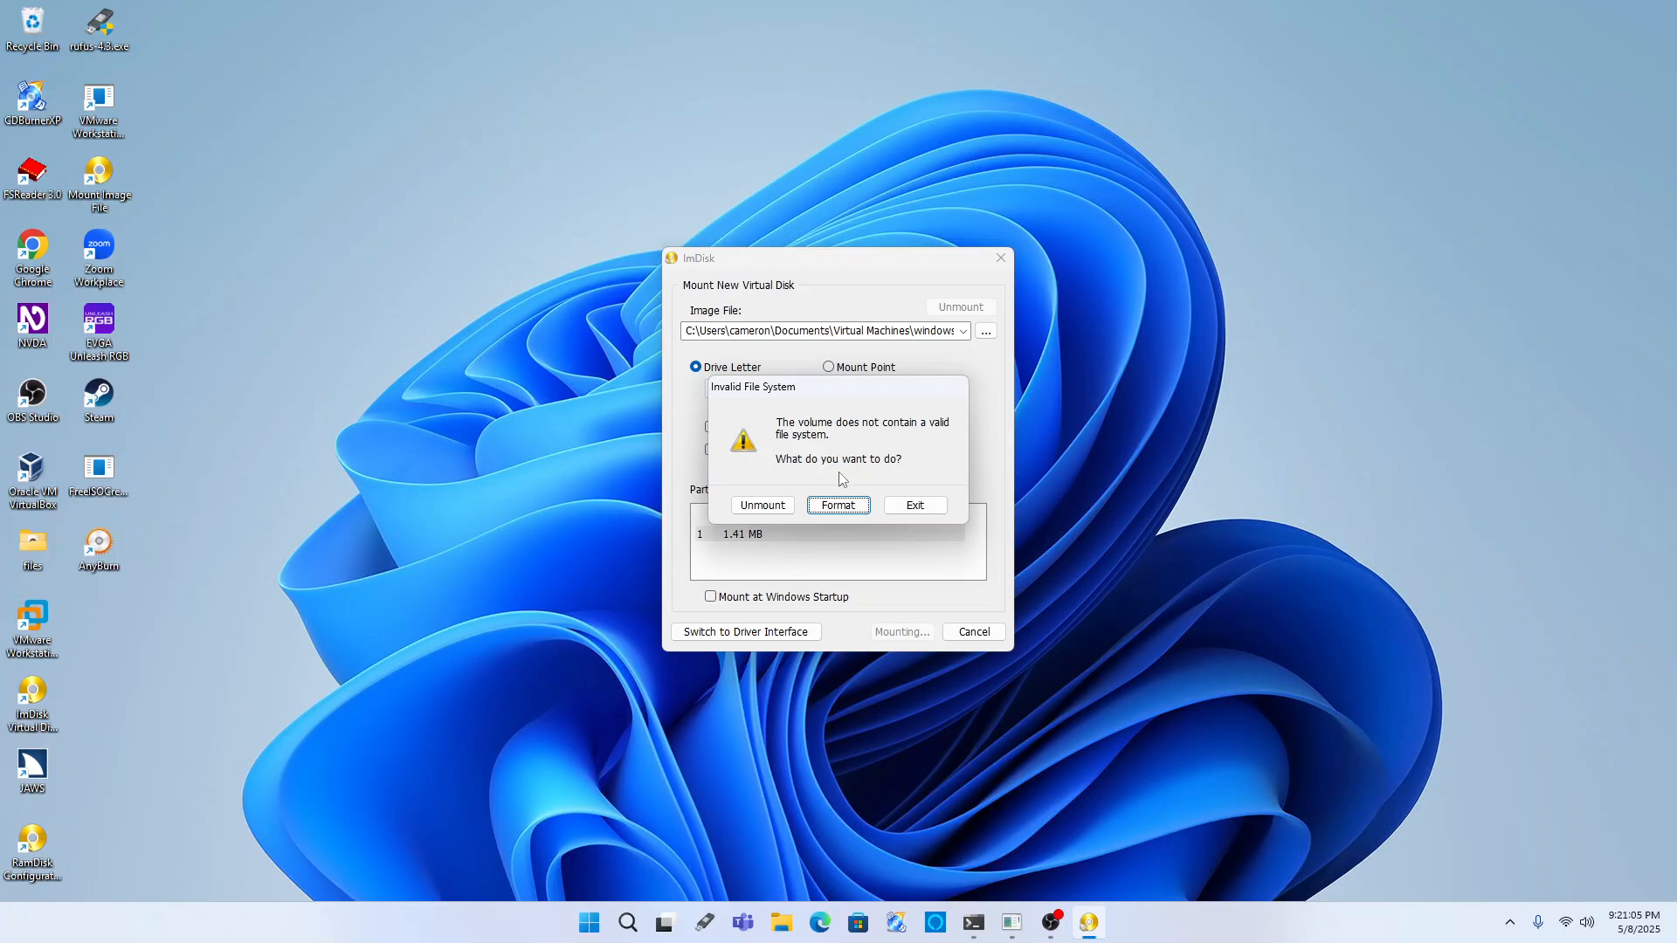
pyautogui.press('Return')
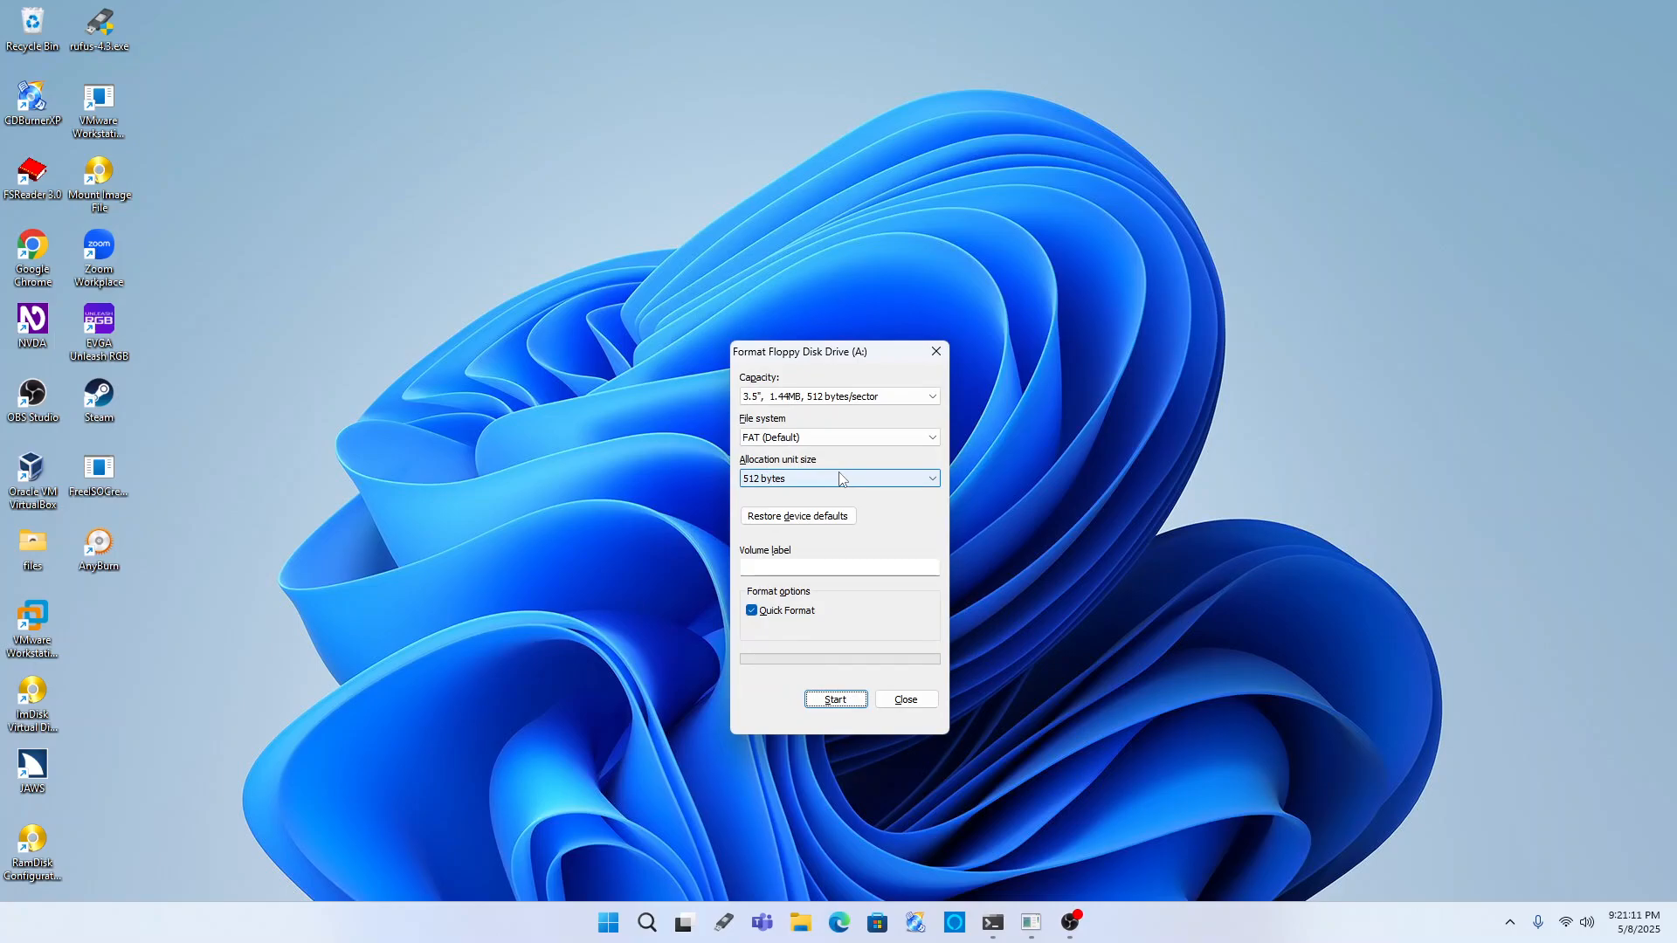
# - Format drive A: as a 3.5", 1.44MB FAT disk with 512-byte allocation units and Quick Format, accepting the data erasure
pyautogui.hotkey('alt', 'q')
pyautogui.press('space')
pyautogui.press('Tab')
pyautogui.press('Tab')
pyautogui.press('Tab')
pyautogui.press('Tab')
pyautogui.press('Tab')
pyautogui.press('Tab')
pyautogui.press('Tab')
pyautogui.press('Tab')
pyautogui.press('Tab')
pyautogui.press('Tab')
pyautogui.hotkey('shift', 'Tab')
pyautogui.press('Return')
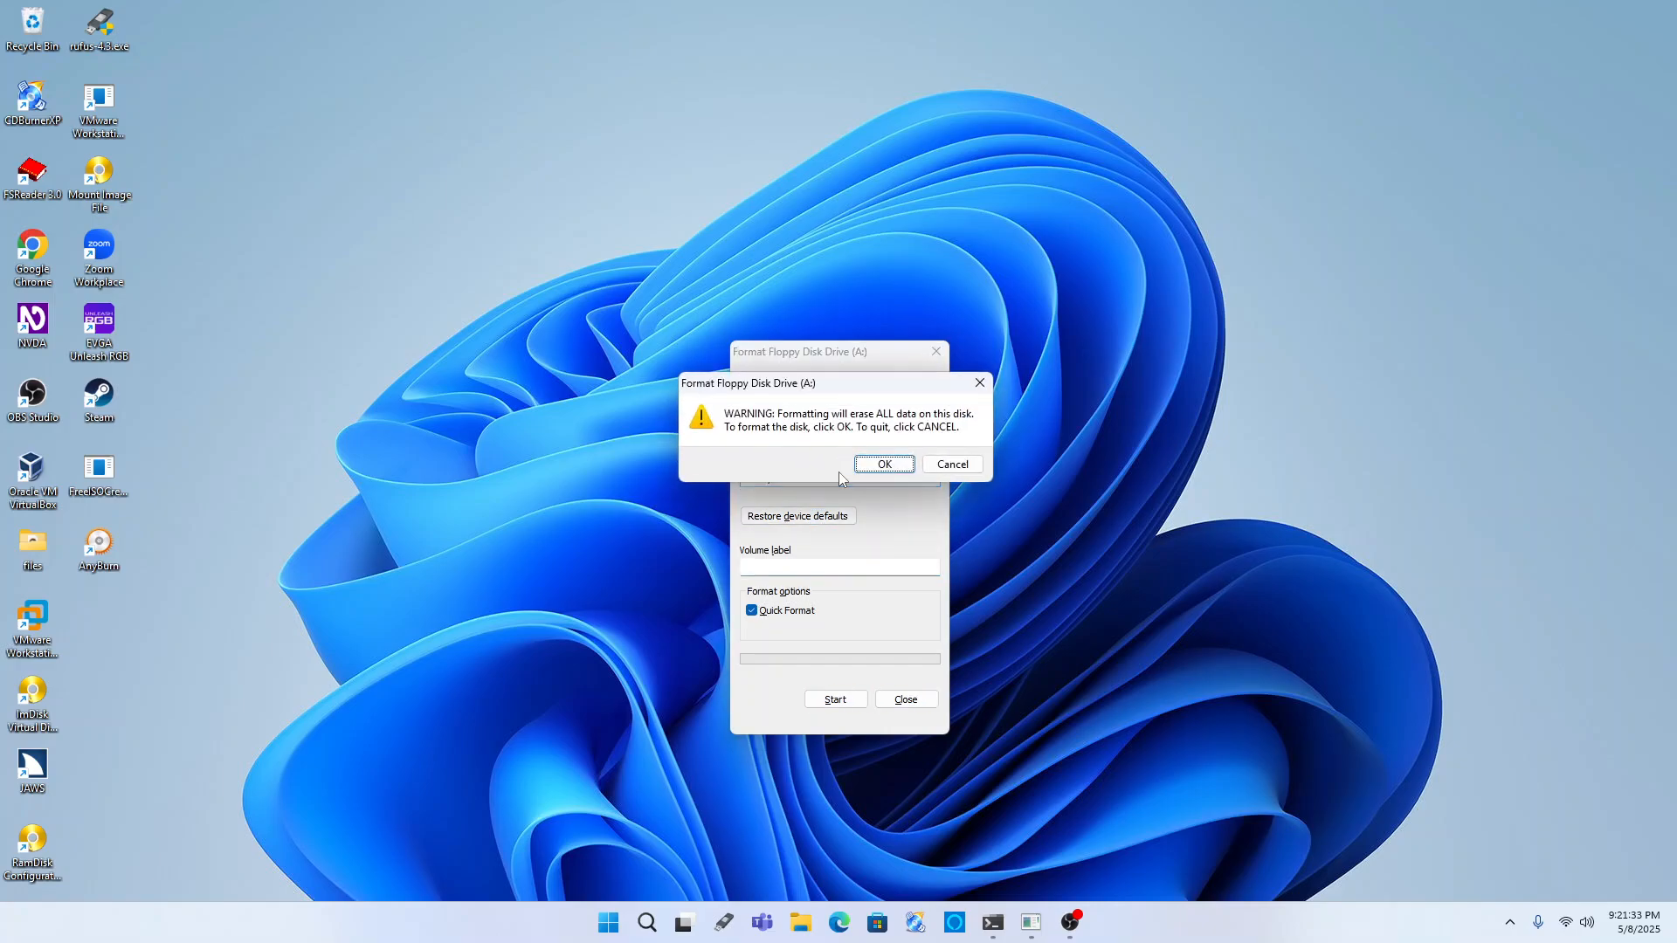
pyautogui.press('Return')
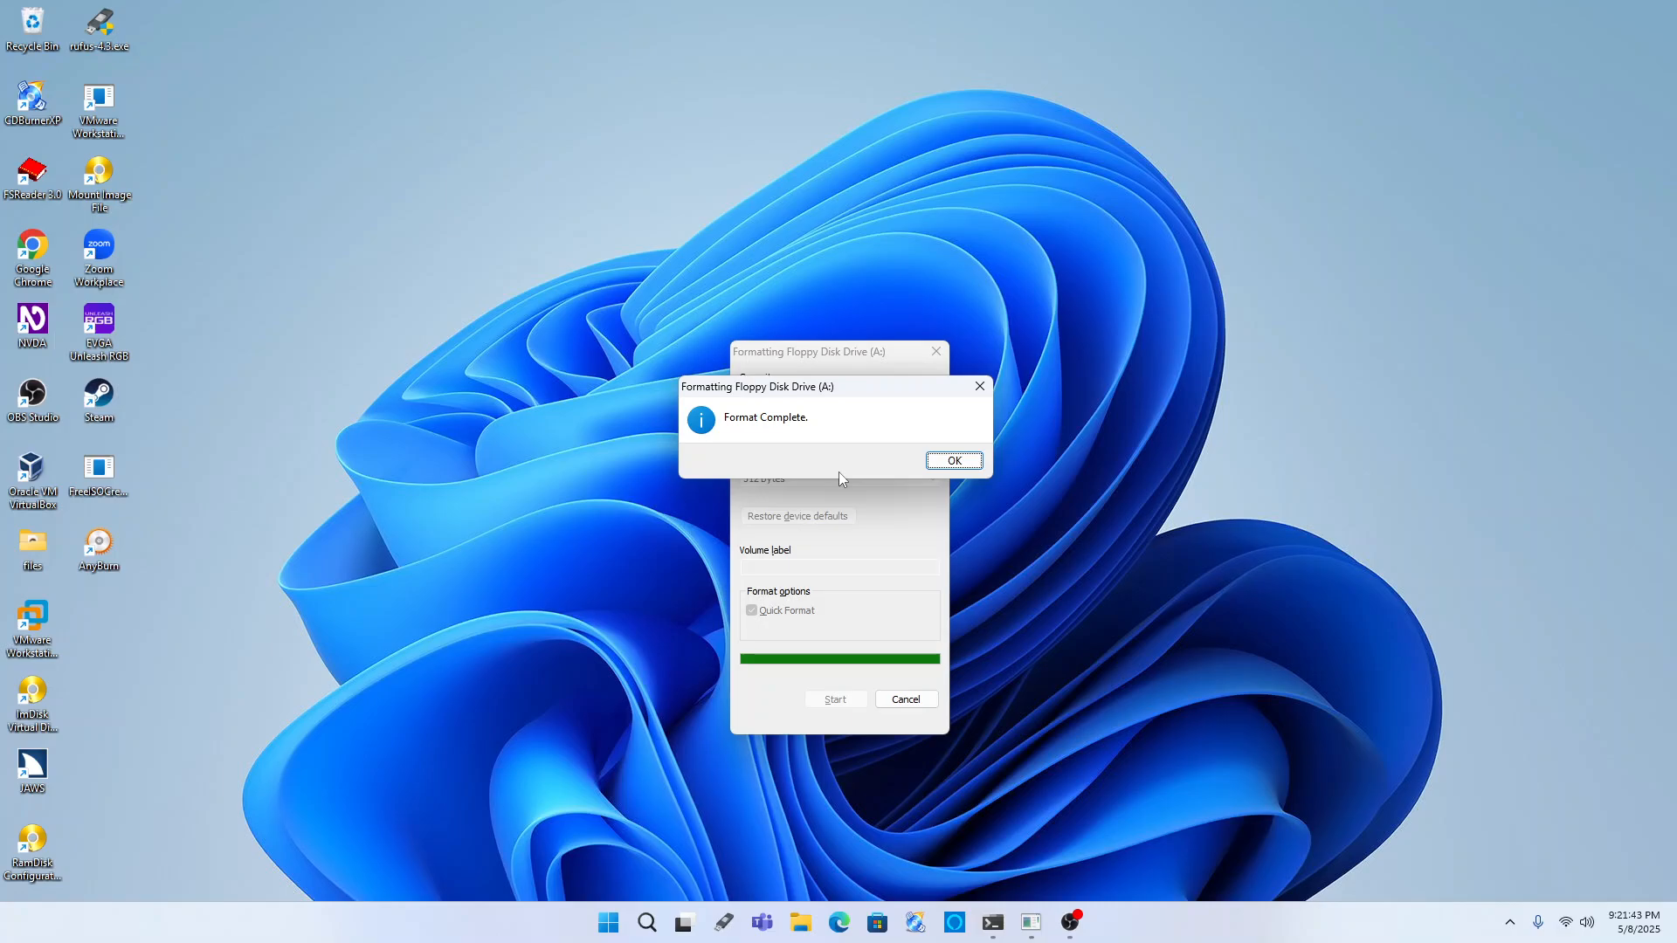
# - Close the format dialogs for drive A: and switch through the other open windows
pyautogui.hotkey('alt', 'Tab')
pyautogui.press('Tab')
pyautogui.press('Tab')
pyautogui.press('Tab')
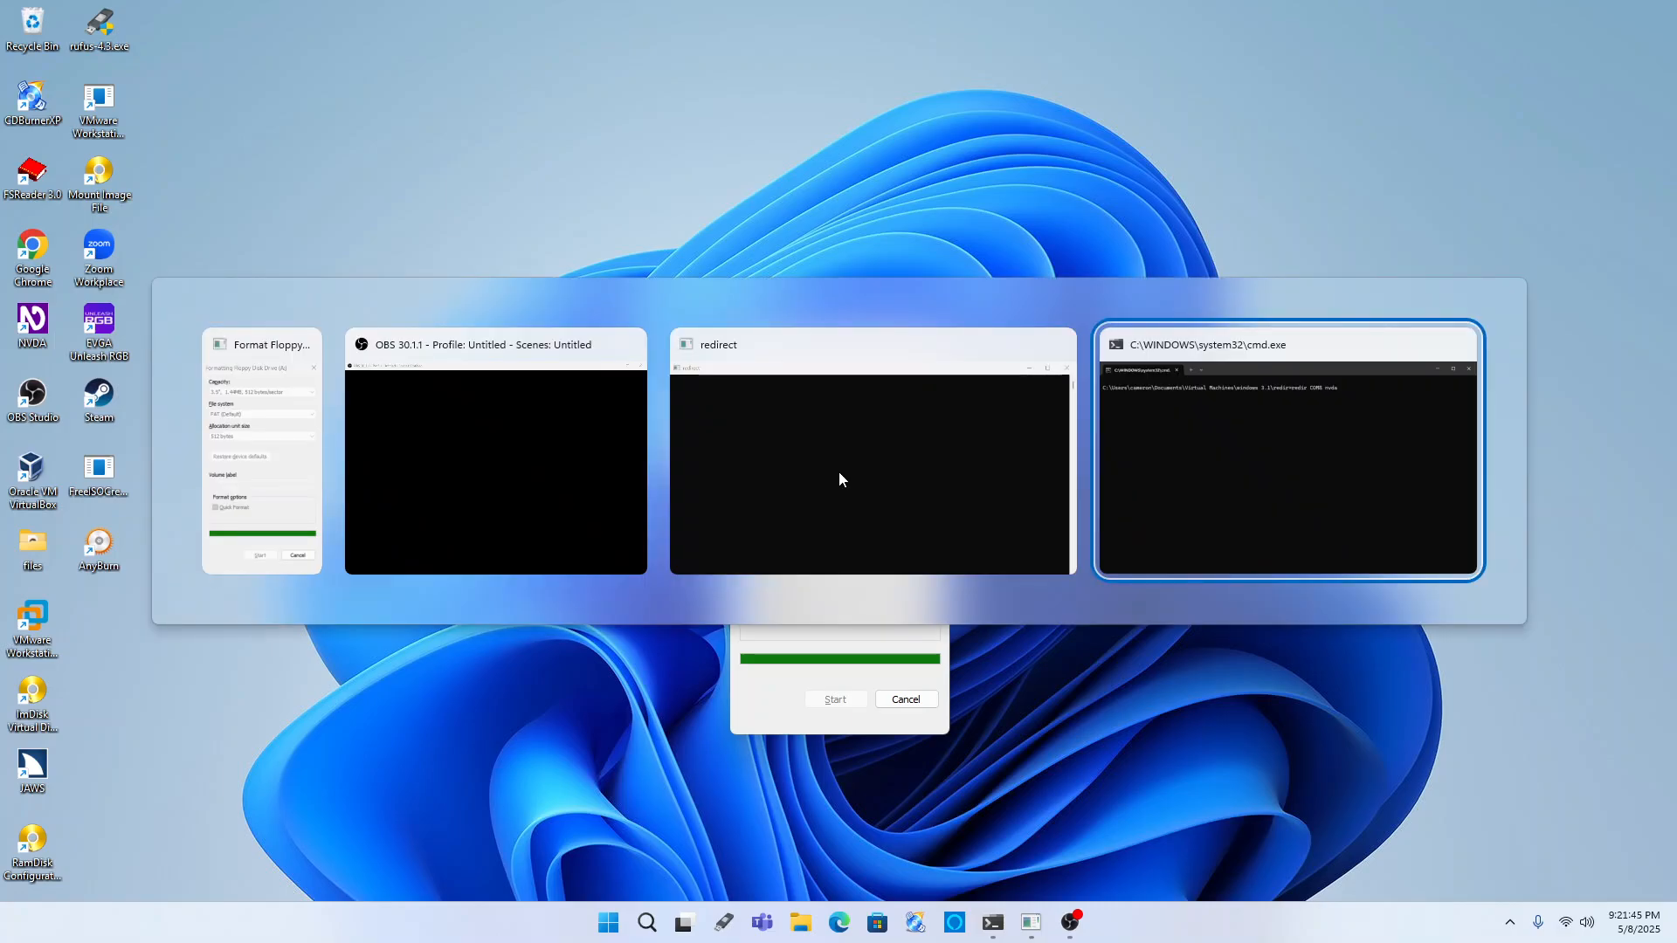
pyautogui.hotkey('alt', 'Tab')
pyautogui.hotkey('alt', 'Tab')
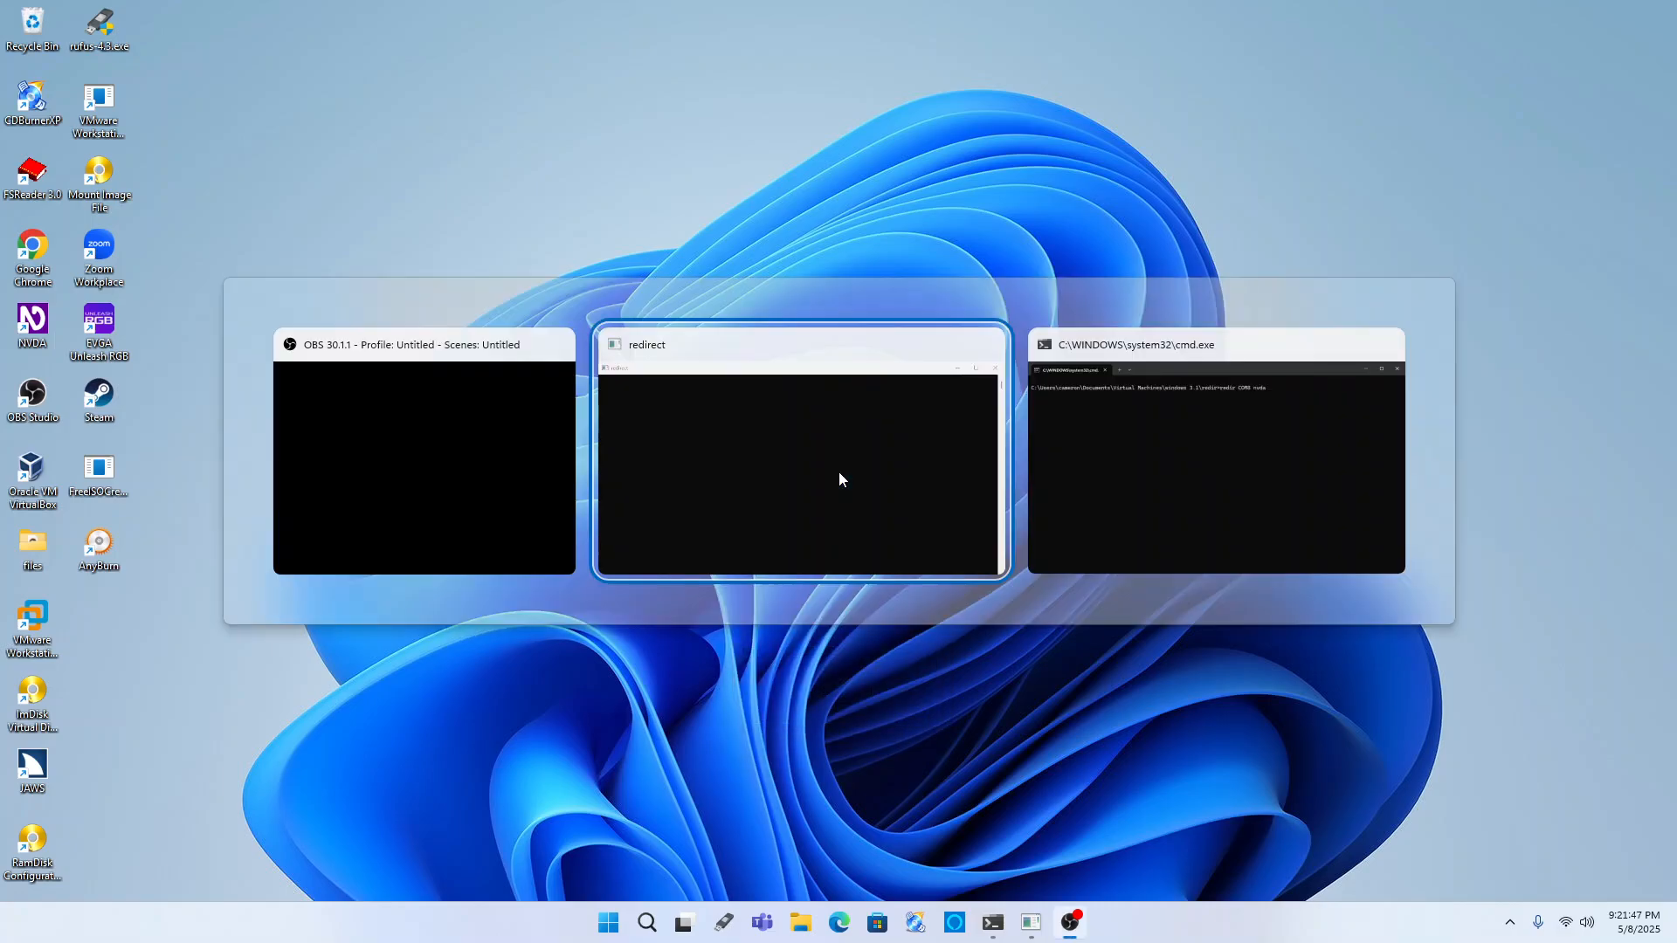
pyautogui.press('Tab')
pyautogui.press('Tab')
pyautogui.press('Tab')
pyautogui.press('Tab')
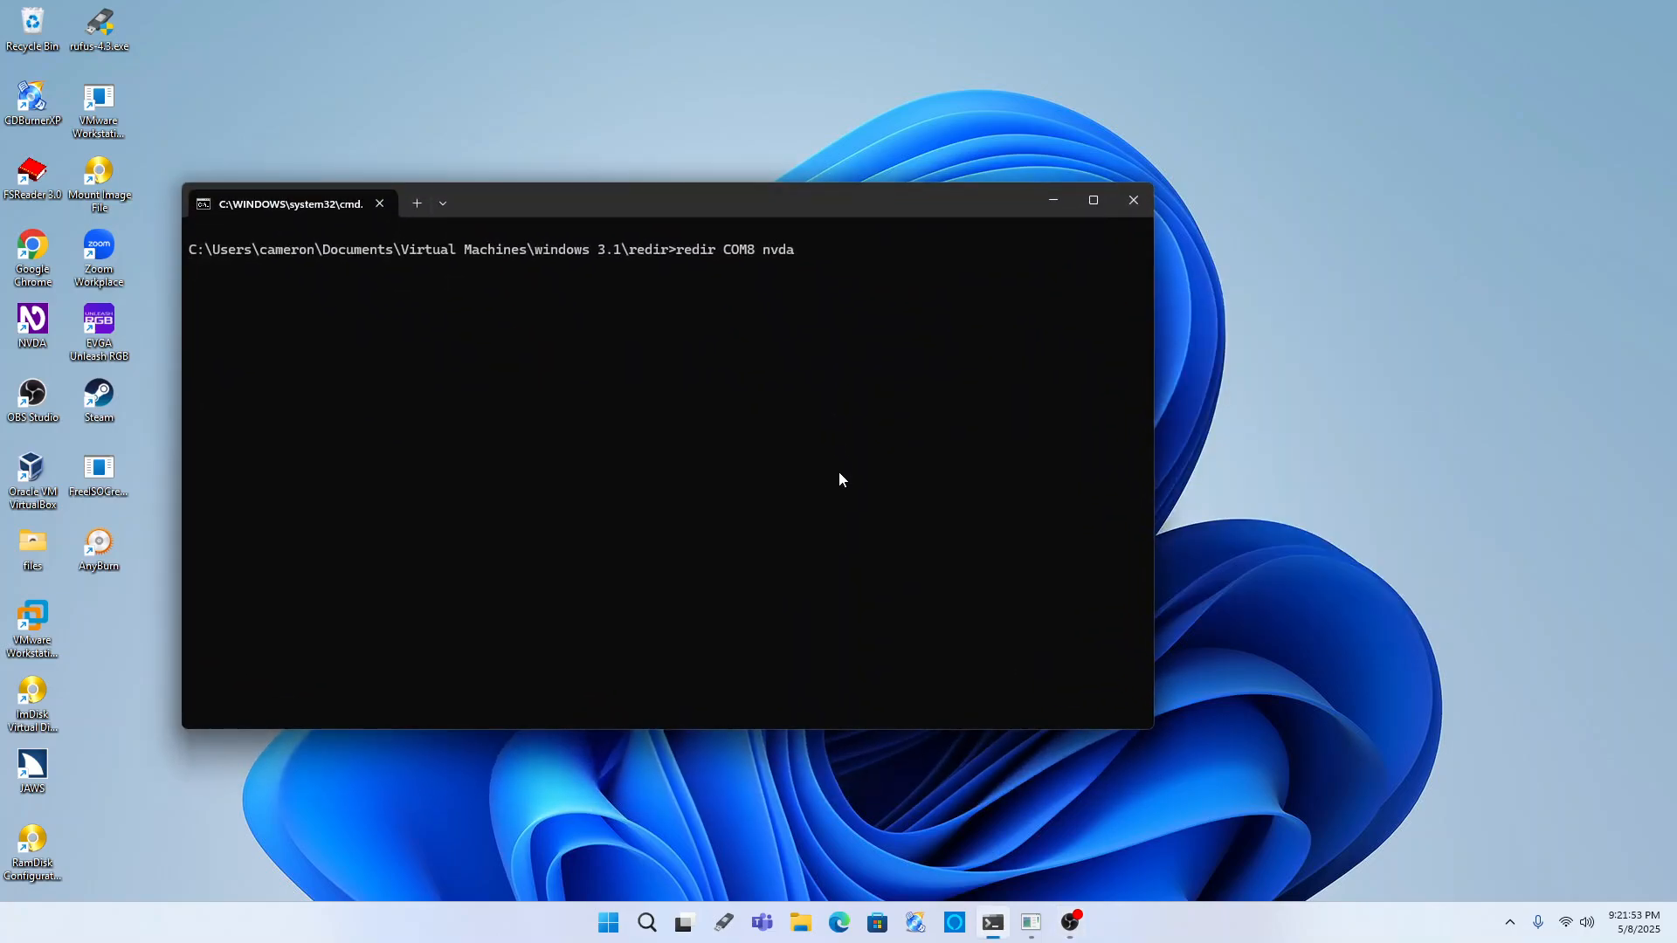
# - Inspect the contents of Floppy Disk Drive (A:) in File Explorer and return to This PC
pyautogui.press('super+e')
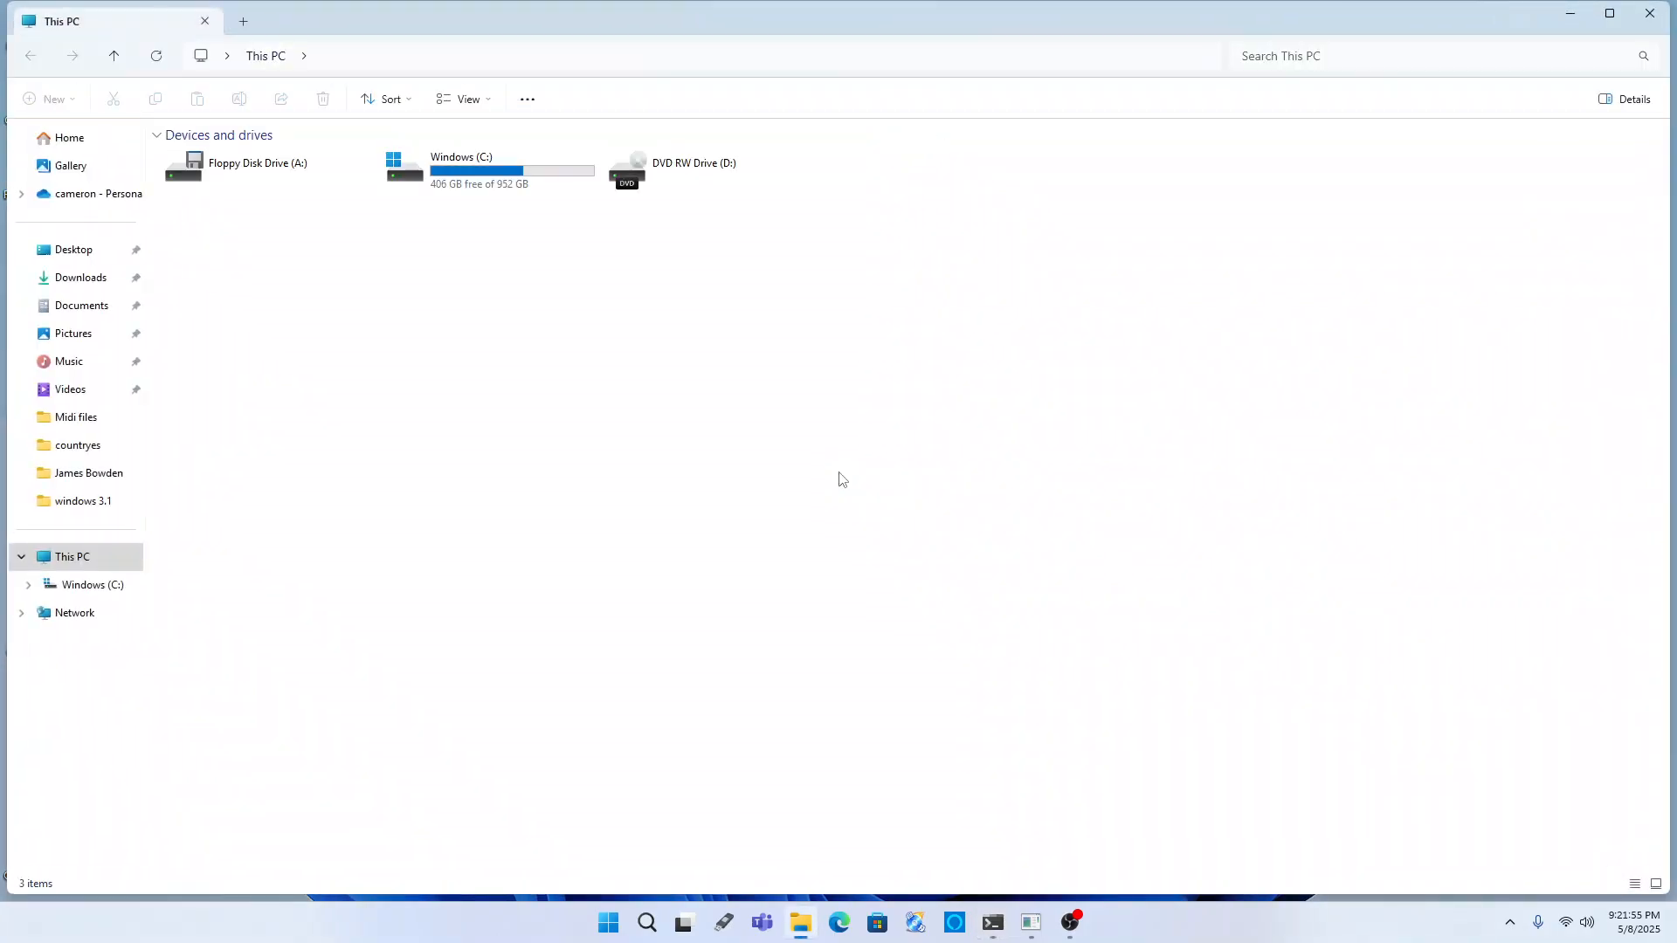
pyautogui.press('Right')
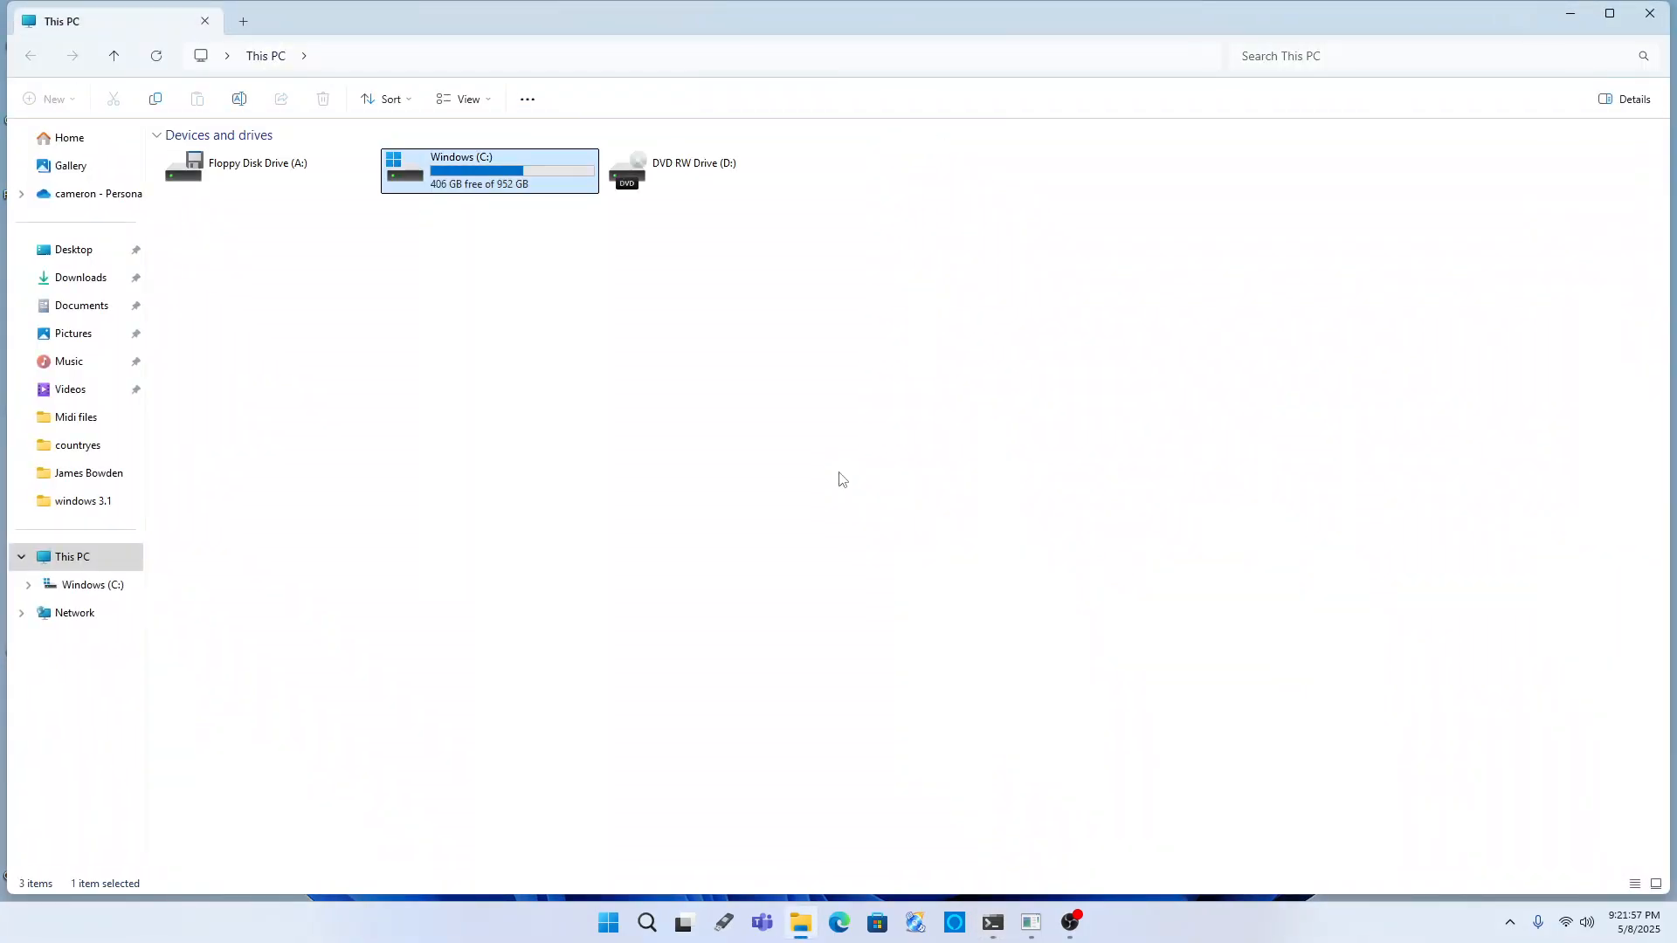
pyautogui.press('Left')
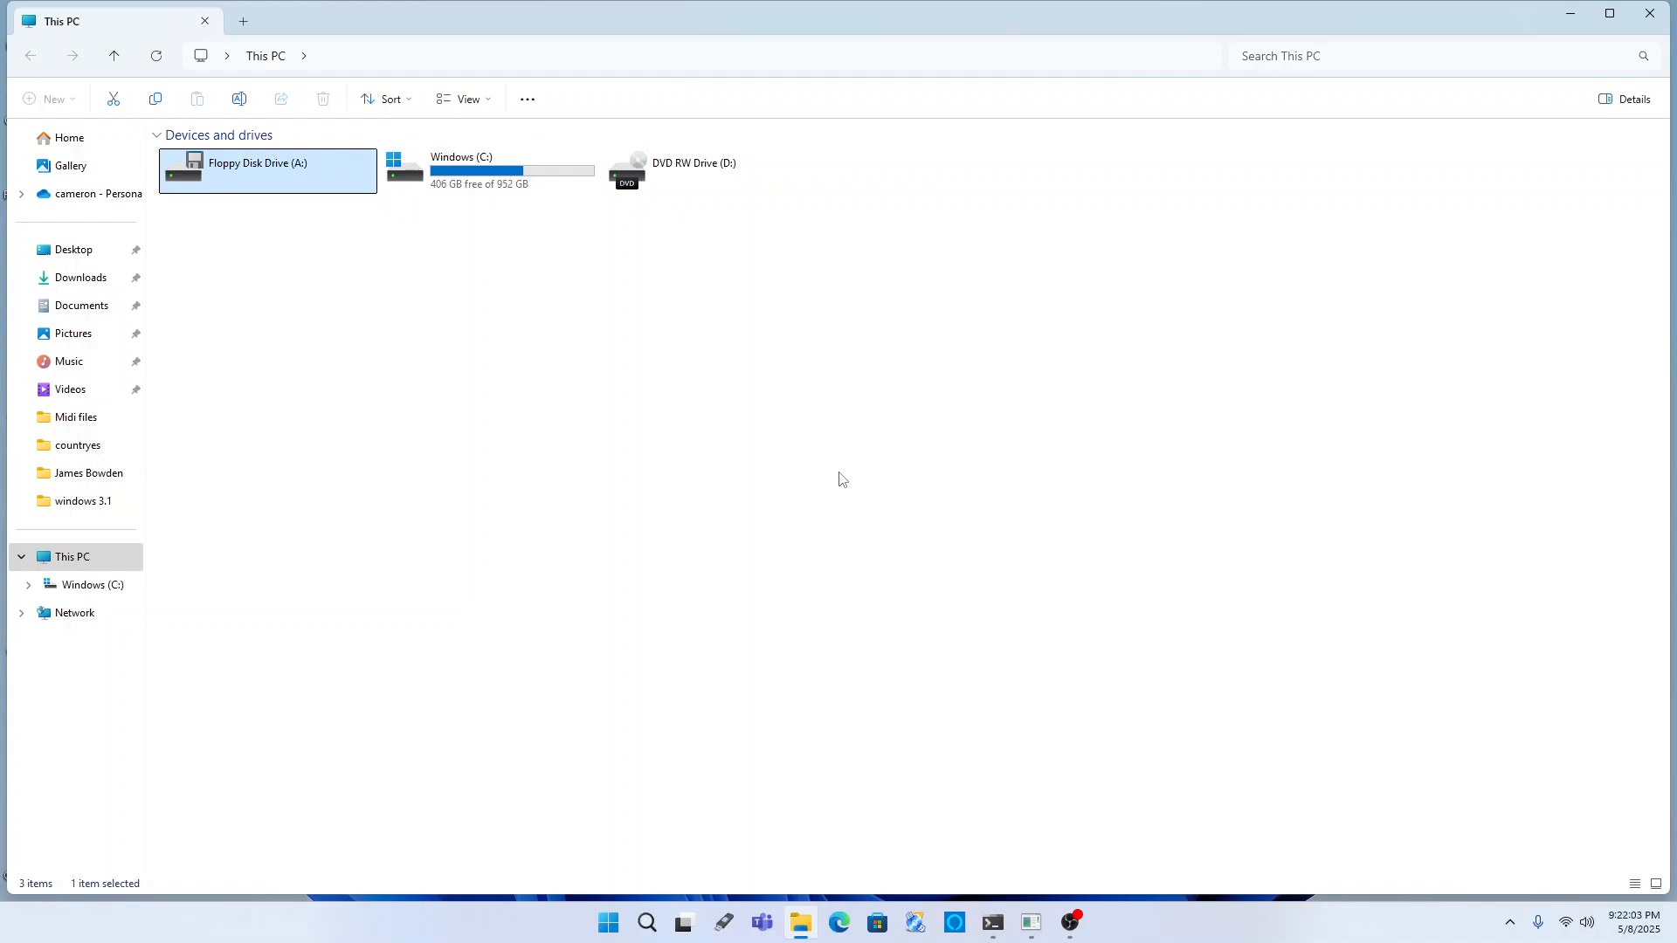
pyautogui.press('Return')
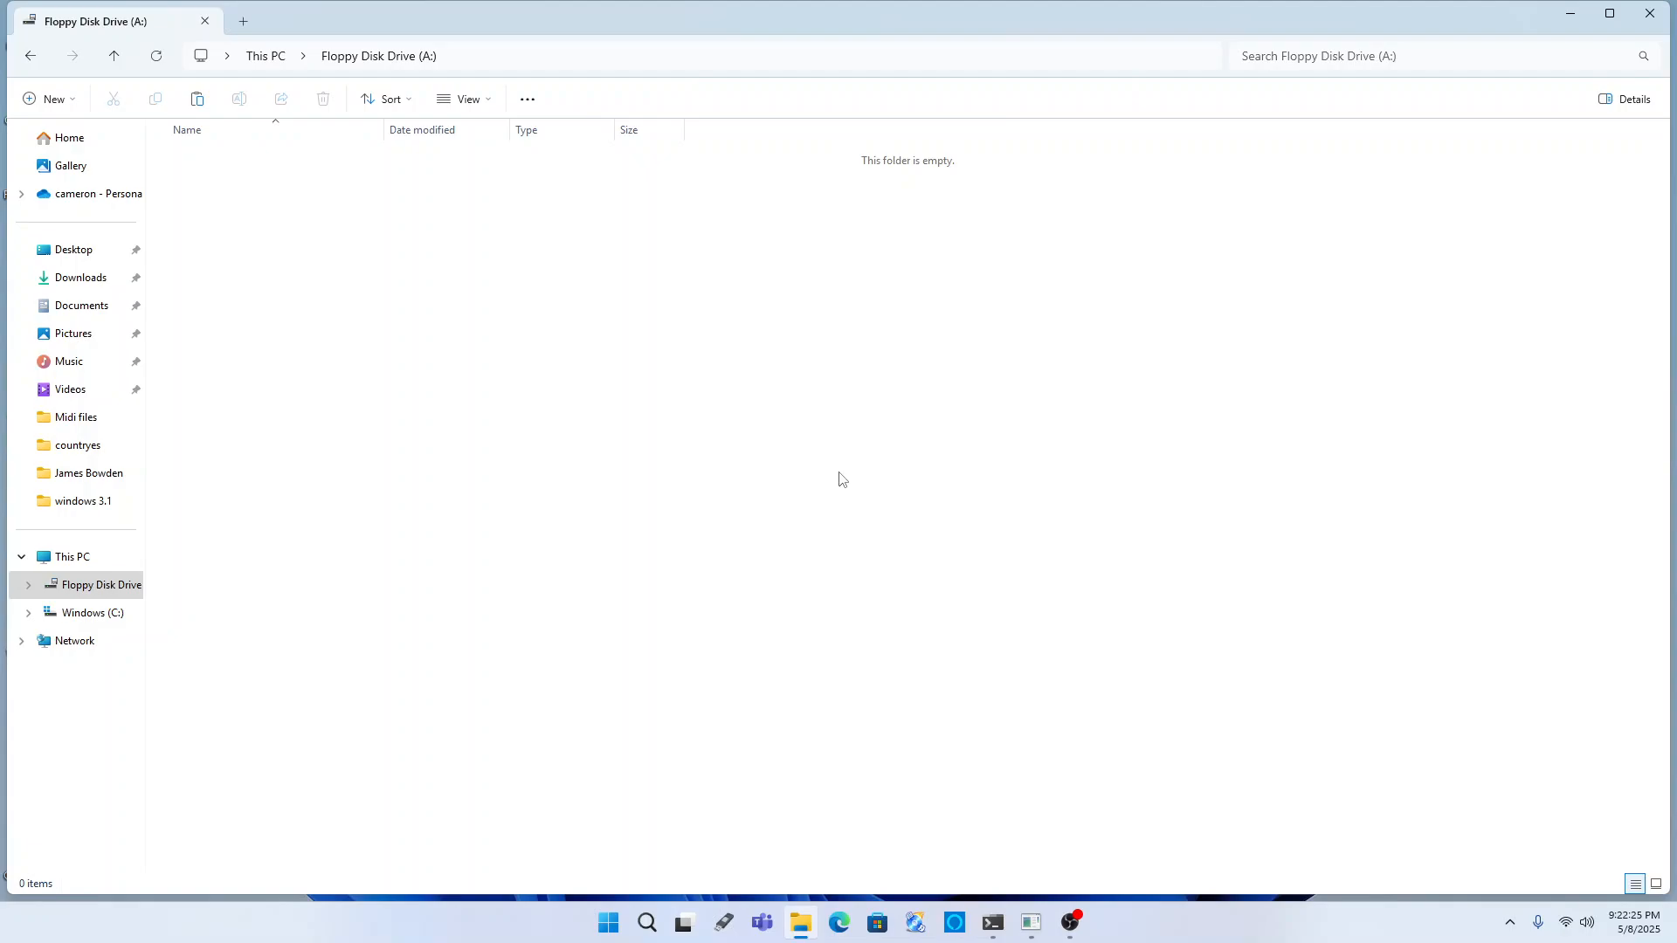
pyautogui.hotkey('alt', 'Left')
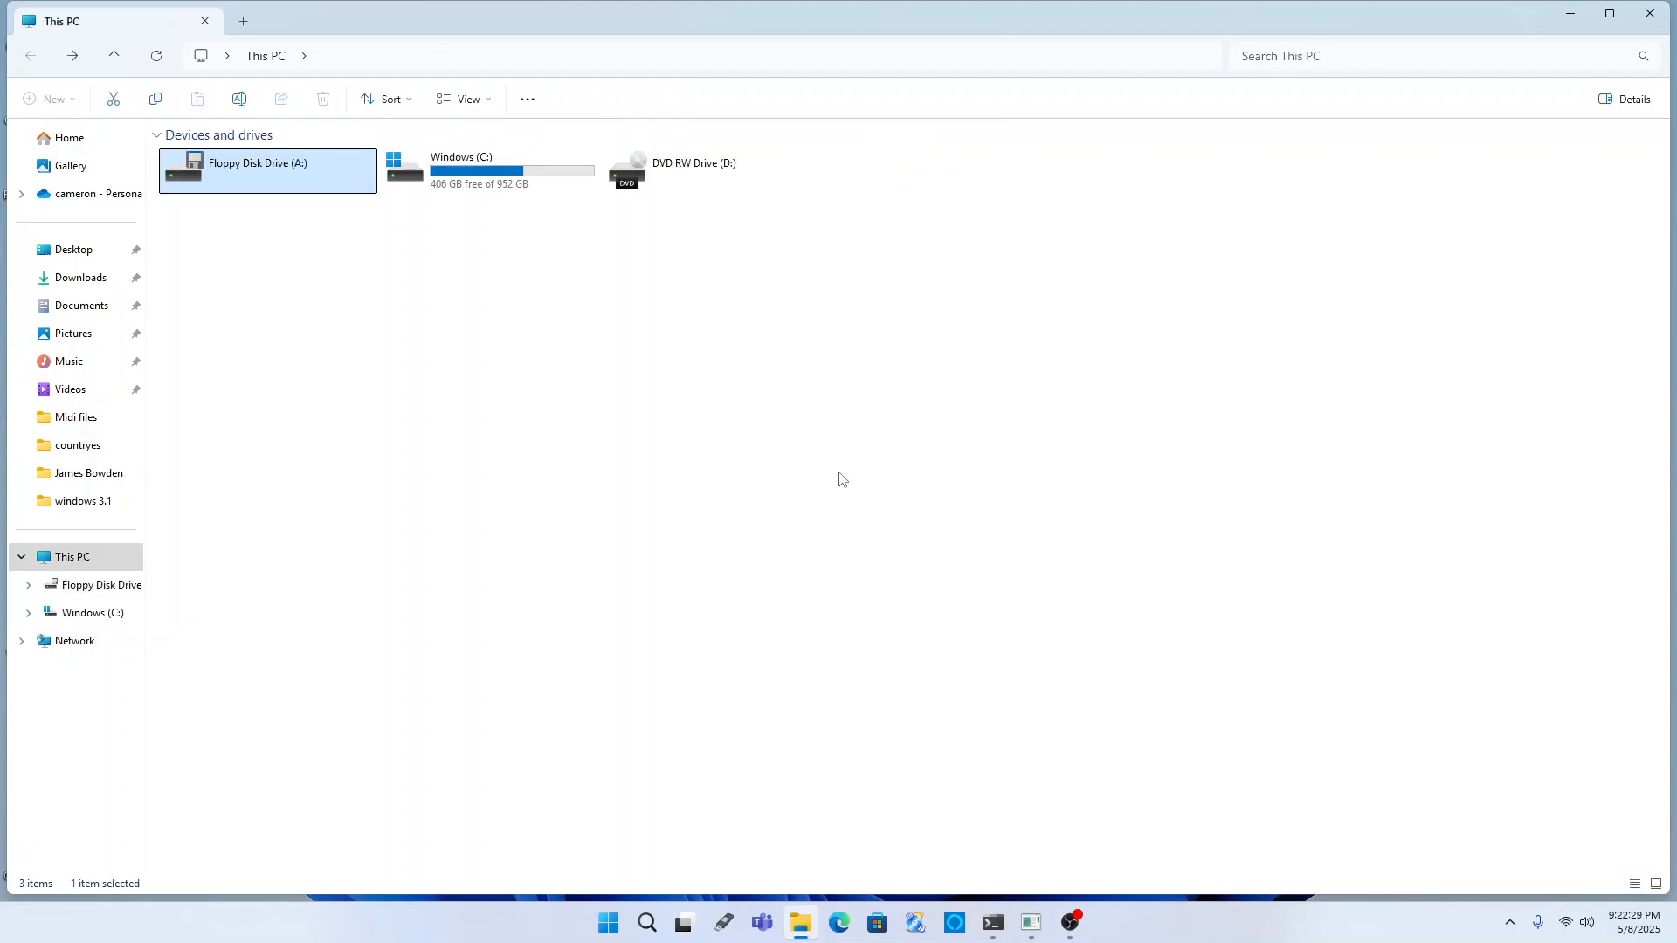
pyautogui.hotkey('ctrl', 'a')
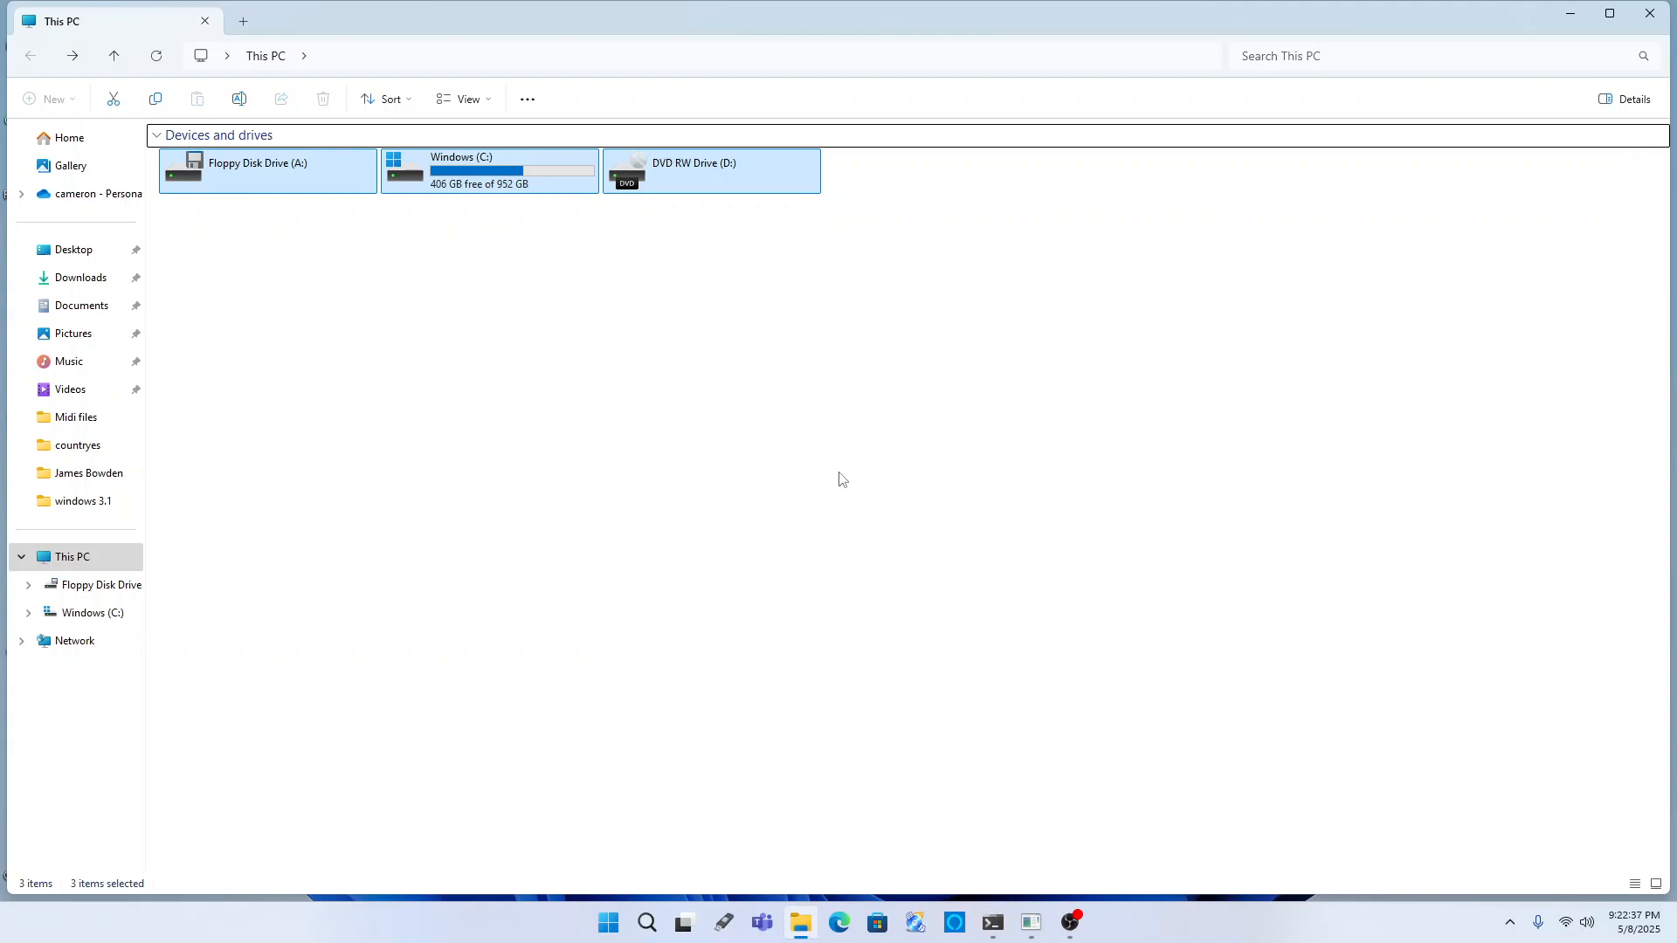
pyautogui.press('Down')
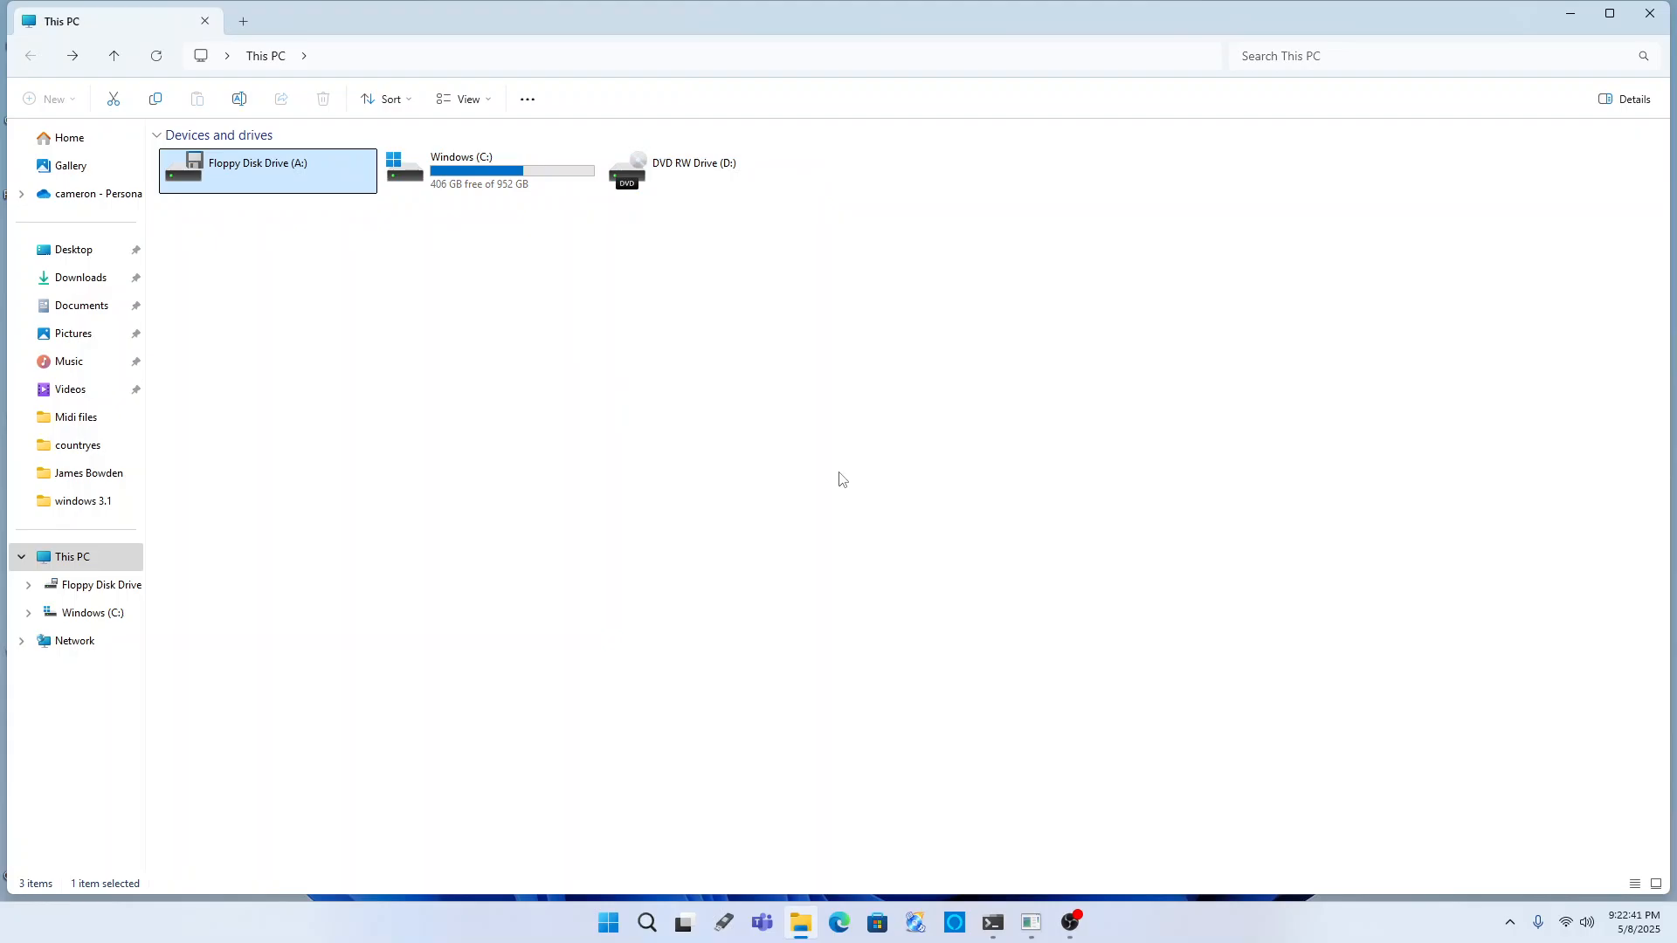
# - Open the Documents folder inside the user's profile folder on Windows (C:)
pyautogui.press('Right')
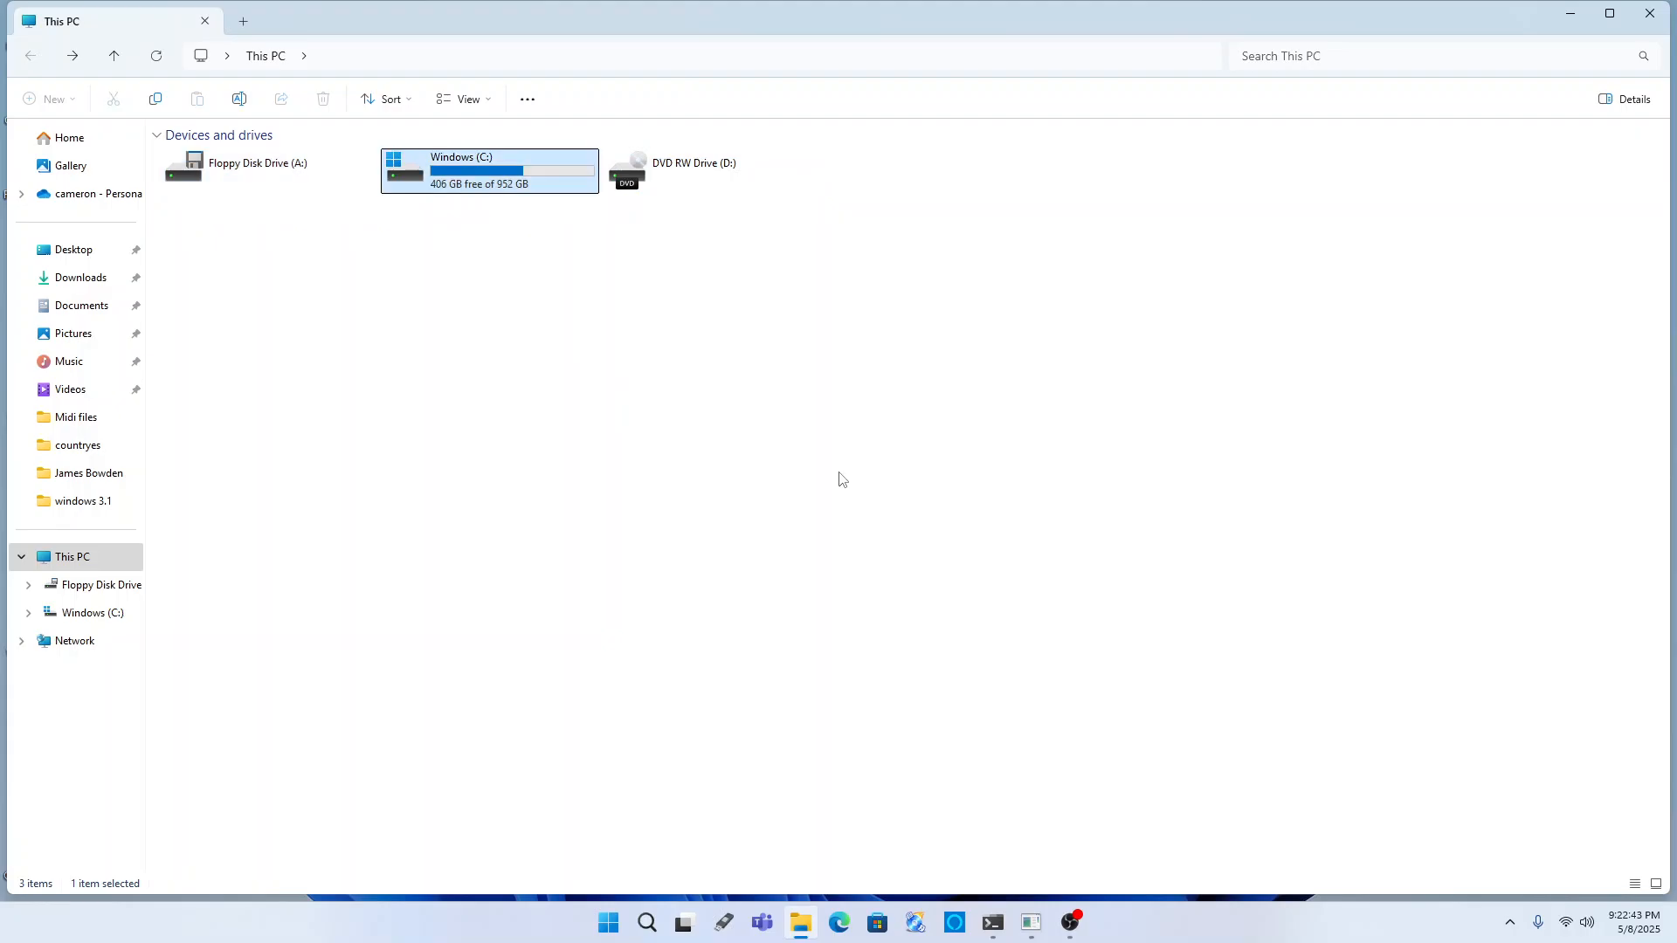
pyautogui.press('Return')
pyautogui.press('u')
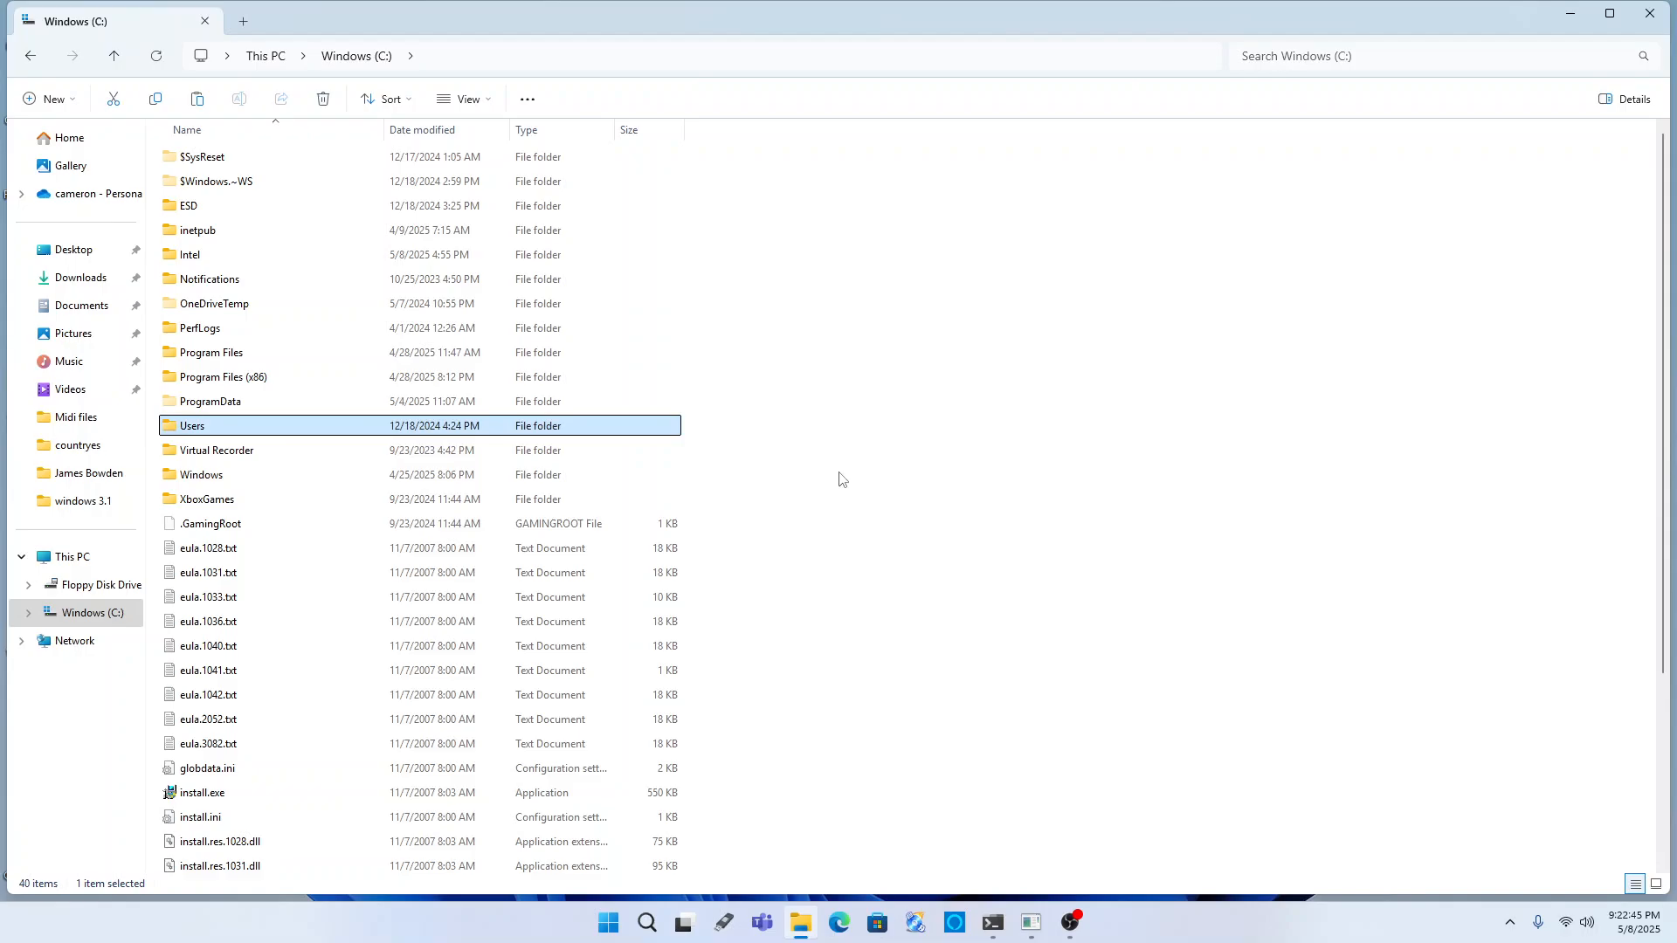
pyautogui.press('Return')
pyautogui.press('Down')
pyautogui.press('Up')
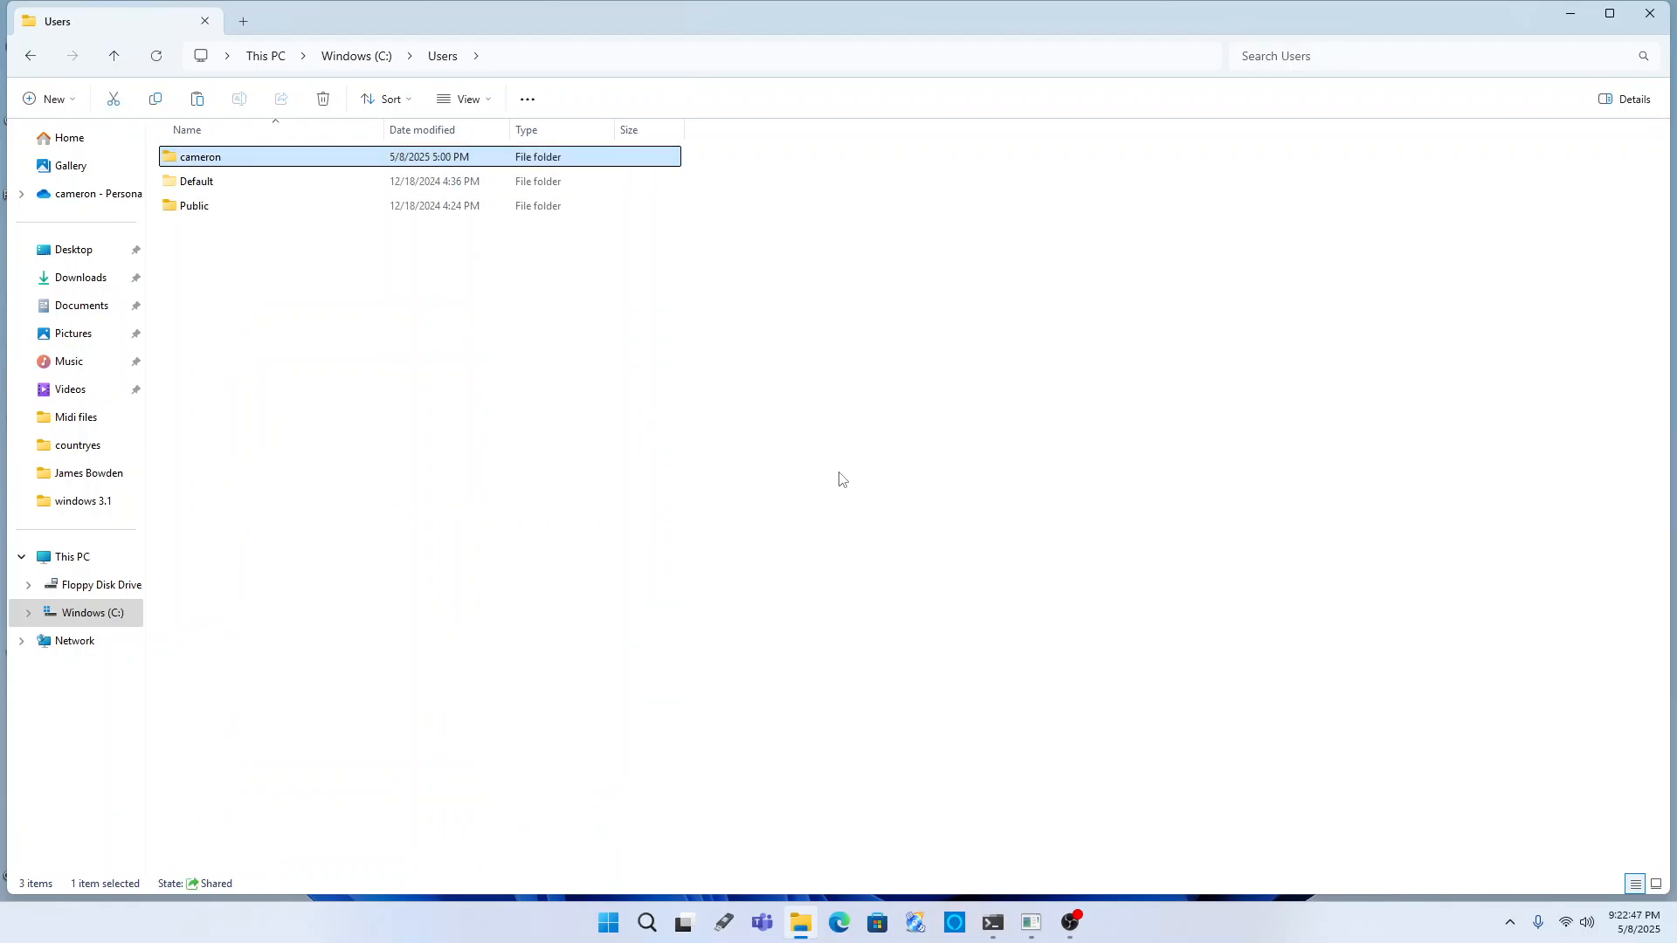
pyautogui.press('Return')
pyautogui.press('Down')
pyautogui.press('Down')
pyautogui.press('Down')
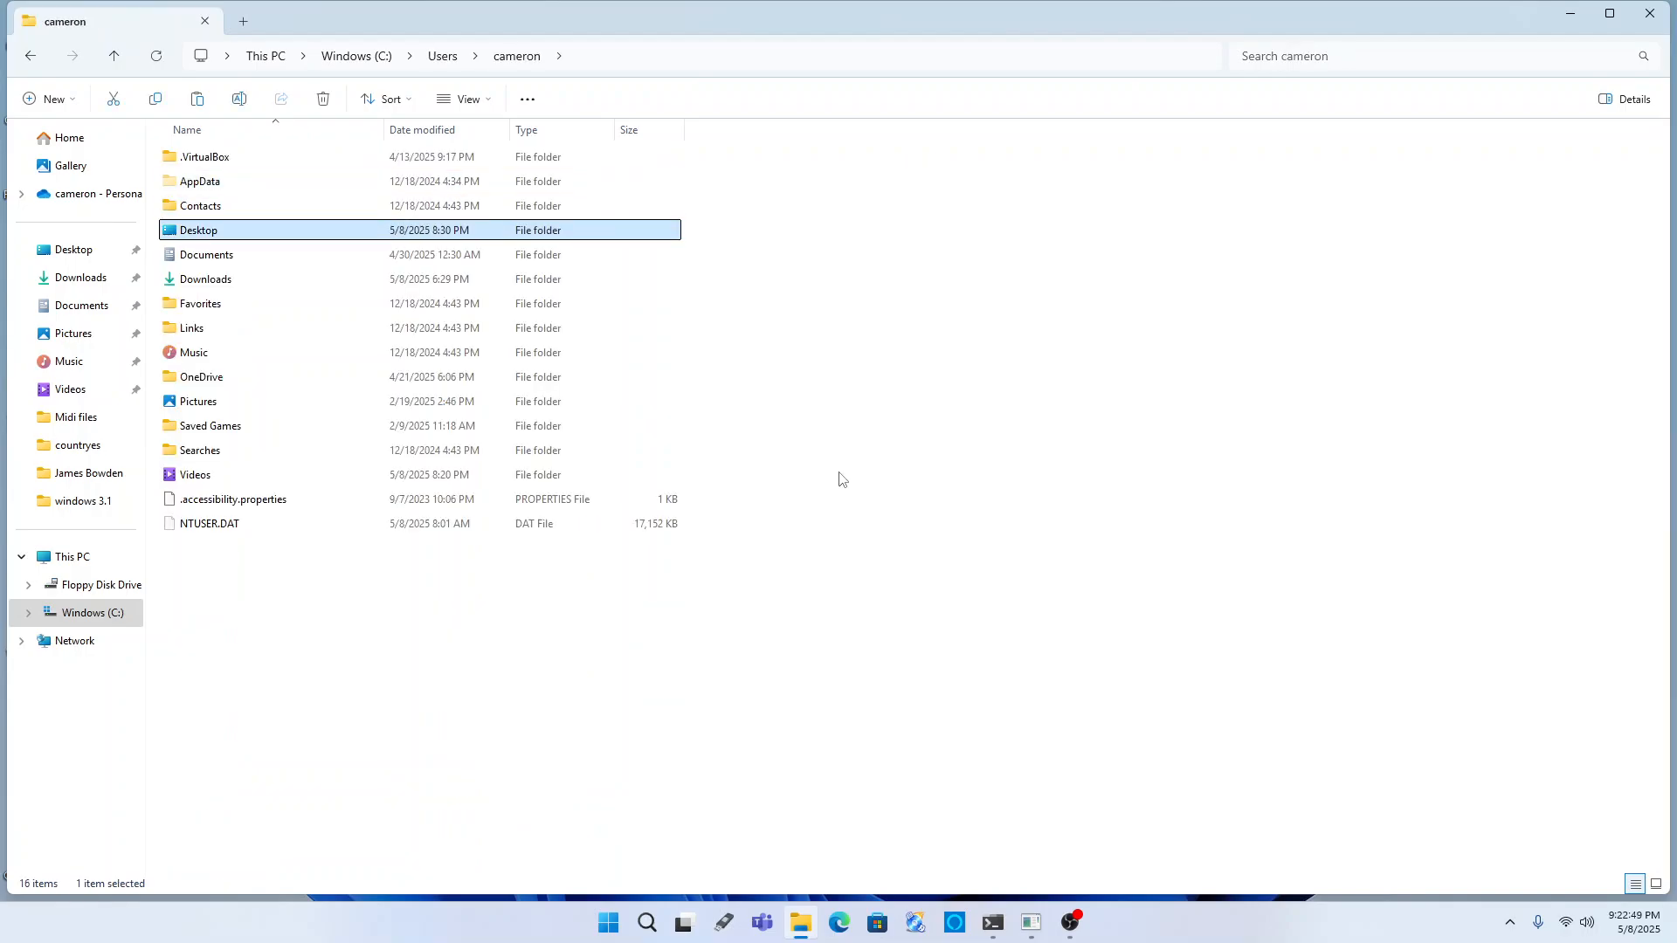
pyautogui.press('Down')
pyautogui.press('Return')
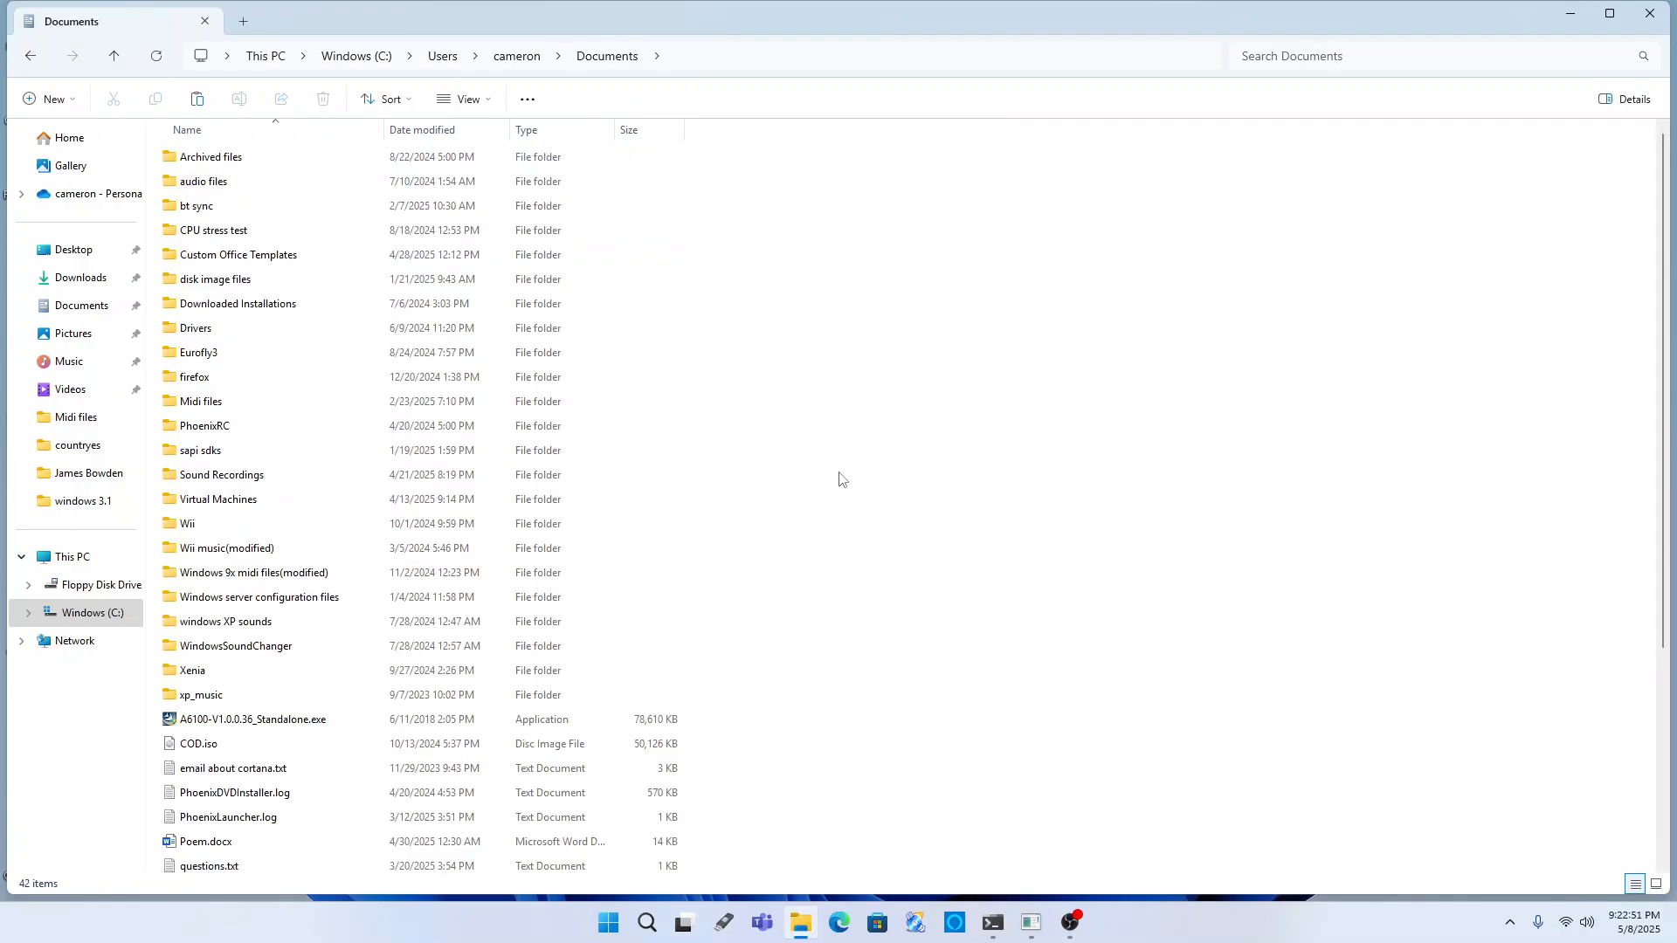
# - Open the bt sync folder in Documents and its tts subfolder
pyautogui.press('b')
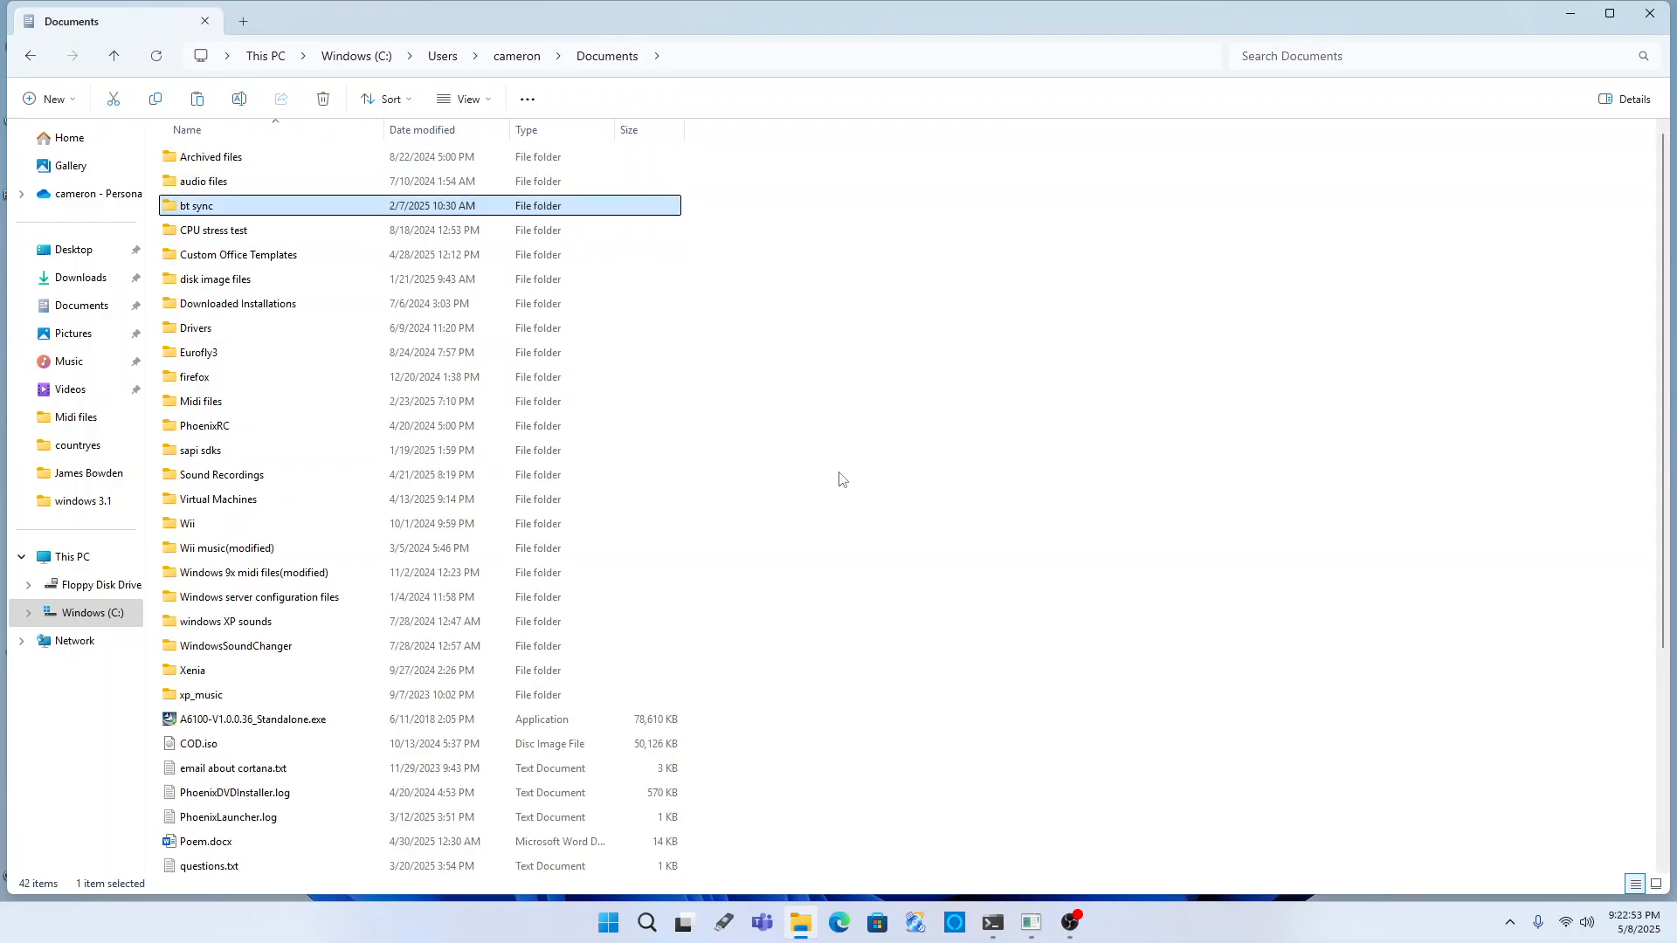
pyautogui.press('Return')
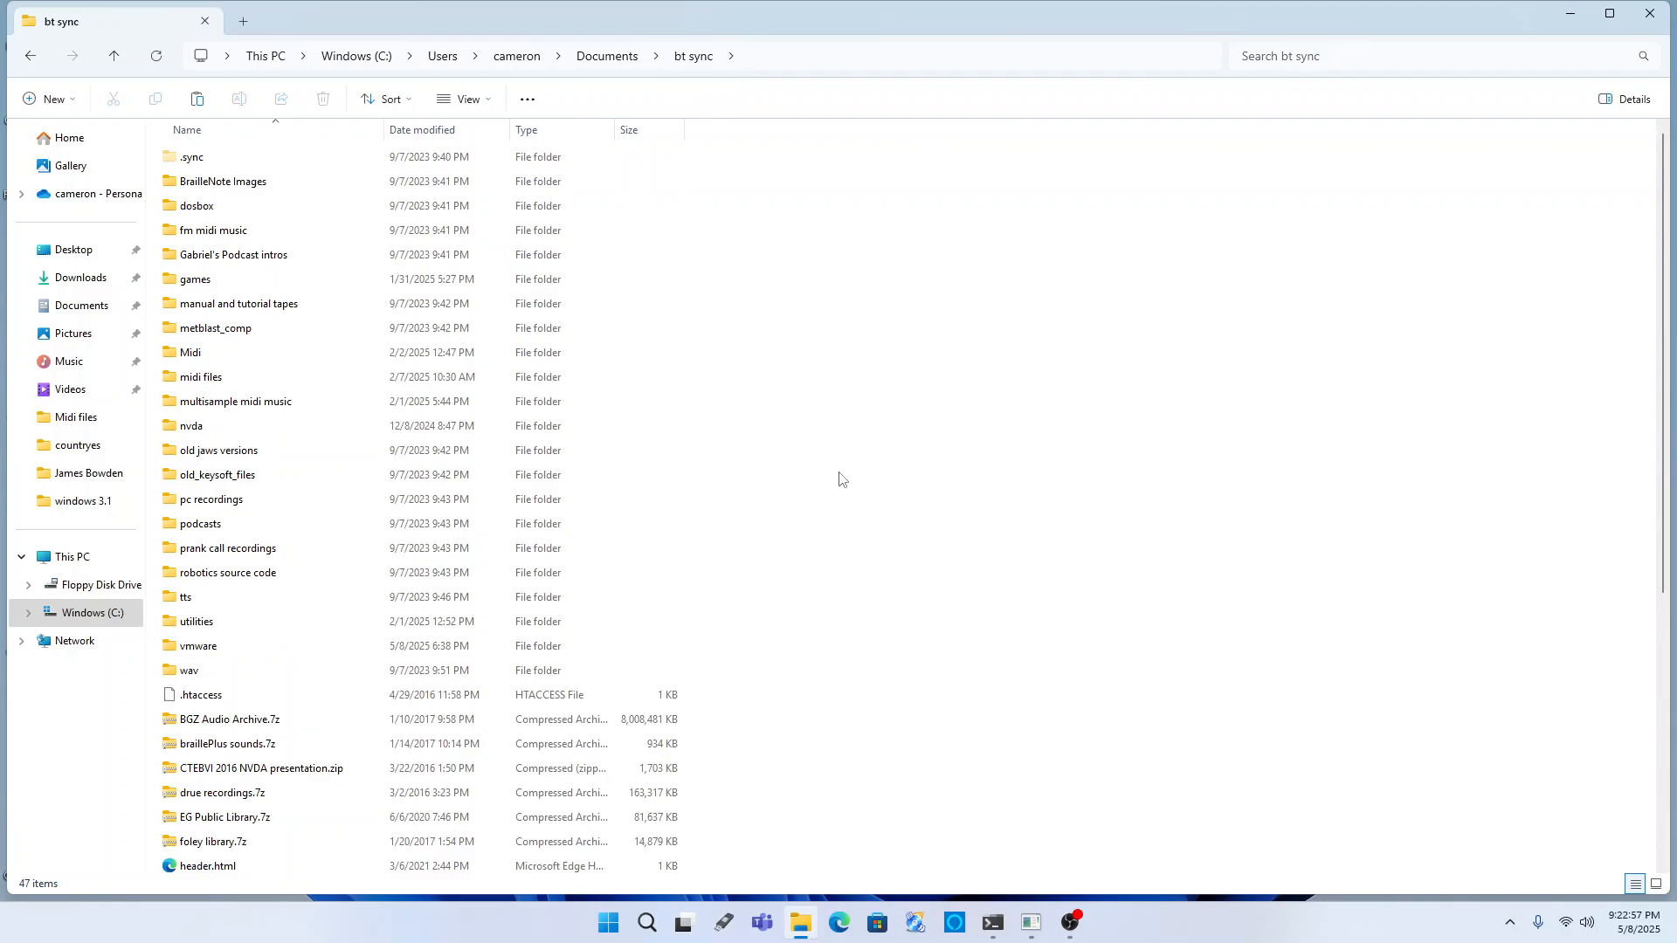
pyautogui.press('t')
pyautogui.press('Return')
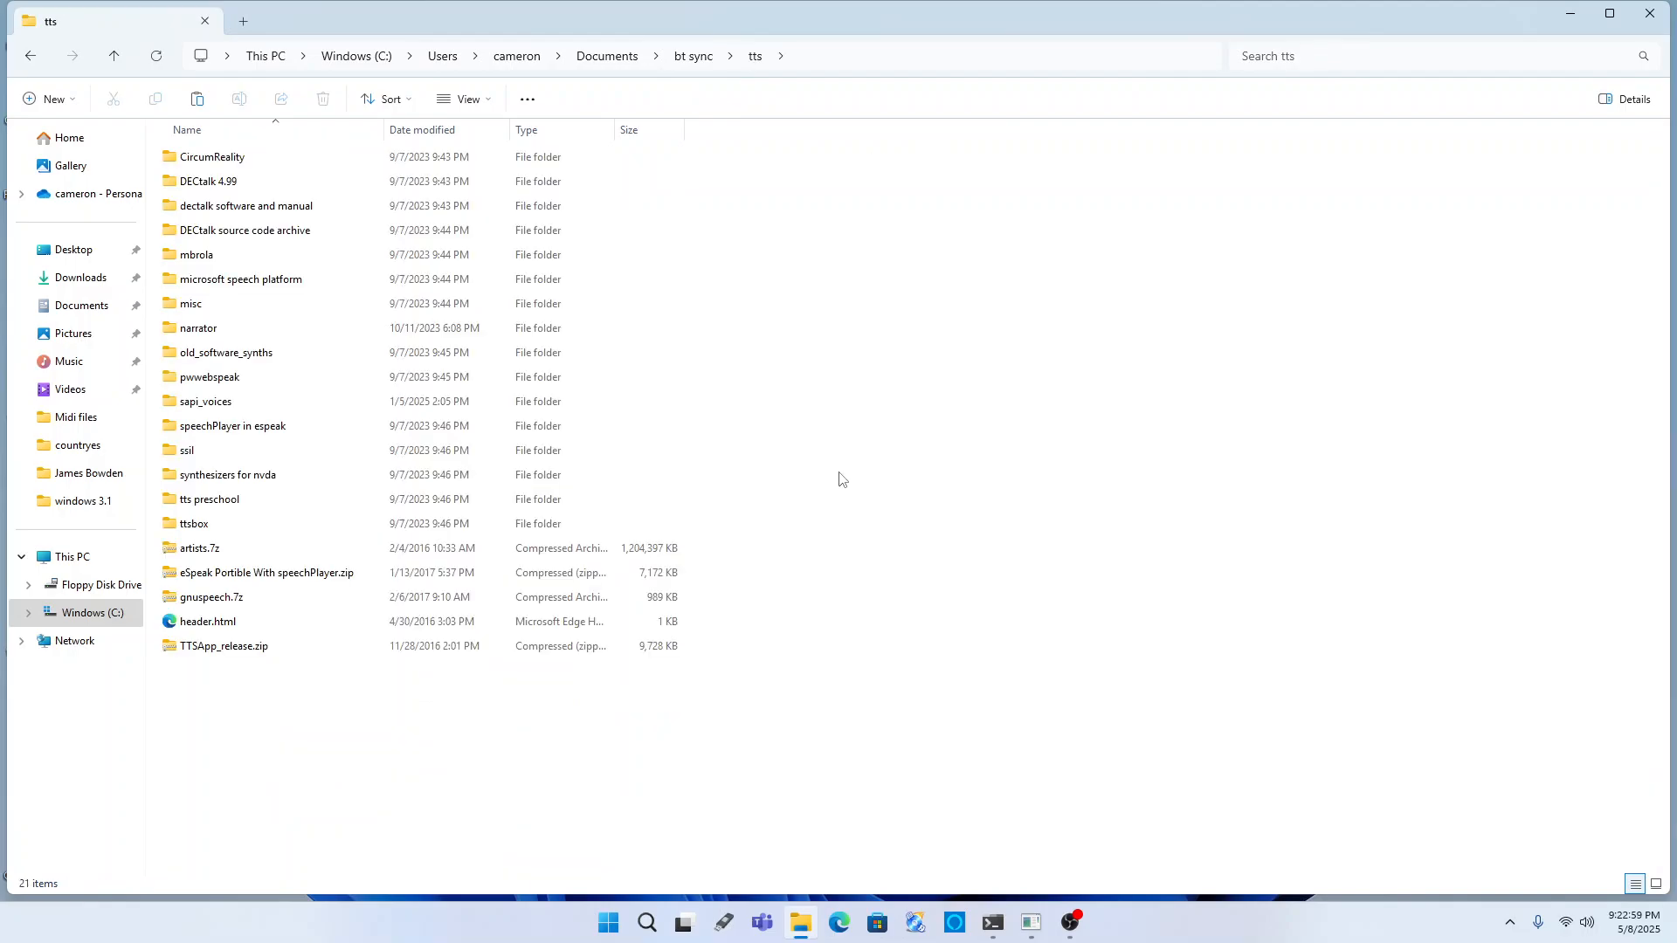
# - Open the old_software_synths folder and its keynote gold subfolder
pyautogui.press('o')
pyautogui.press('Return')
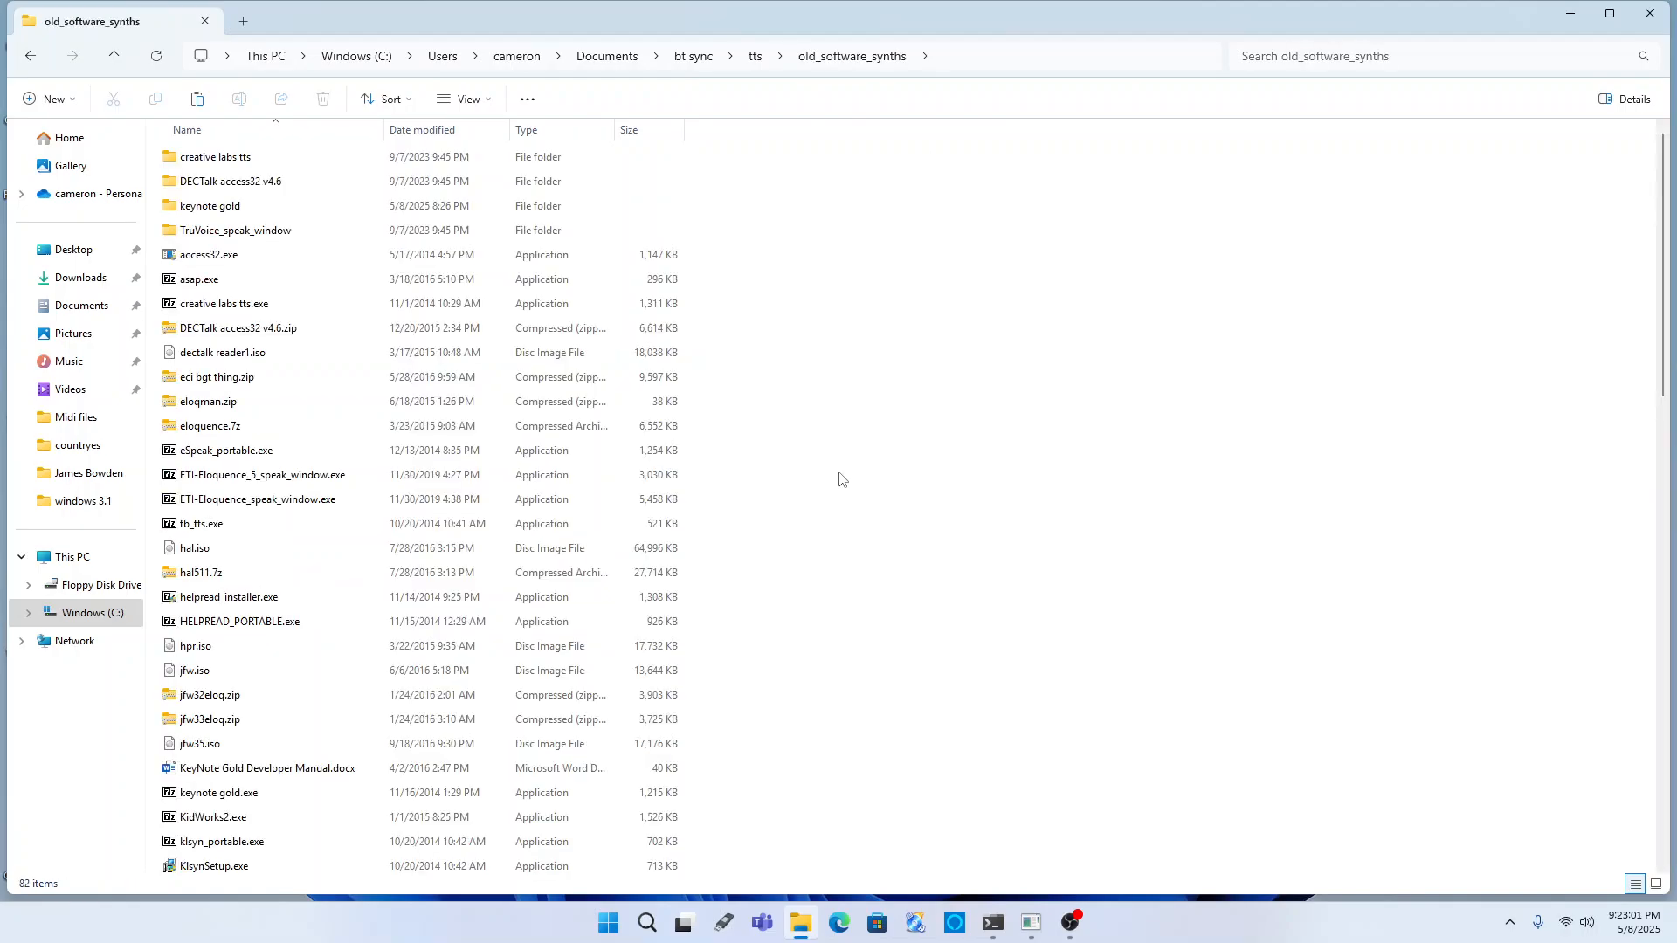
pyautogui.press('d')
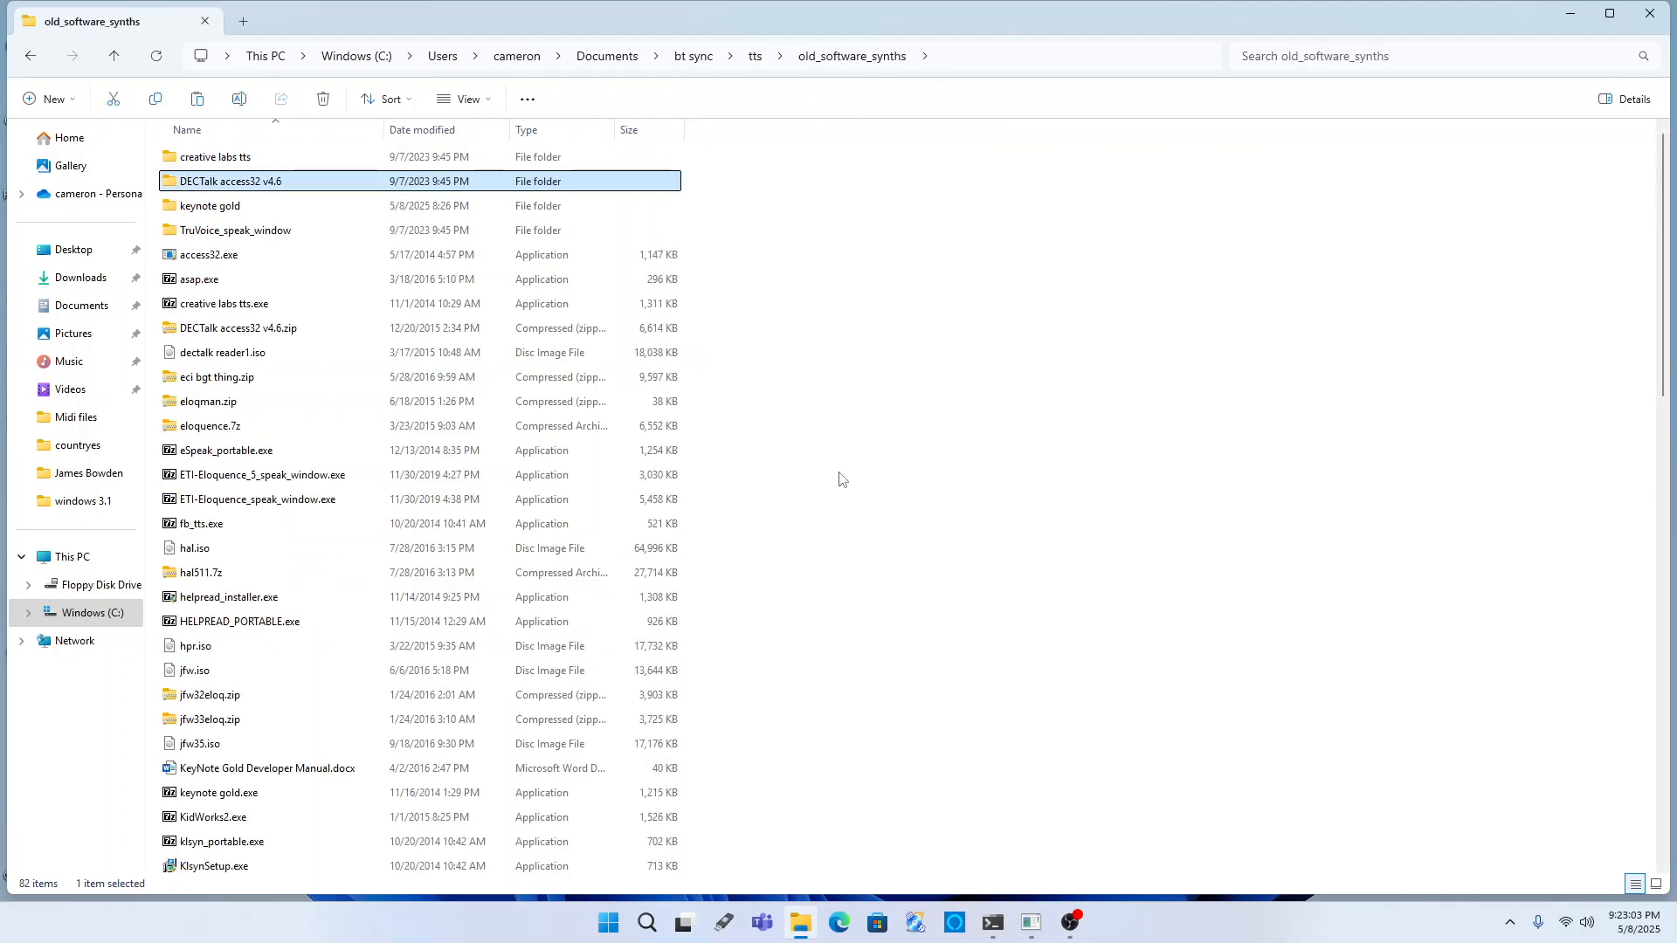
pyautogui.press('k')
pyautogui.press('Return')
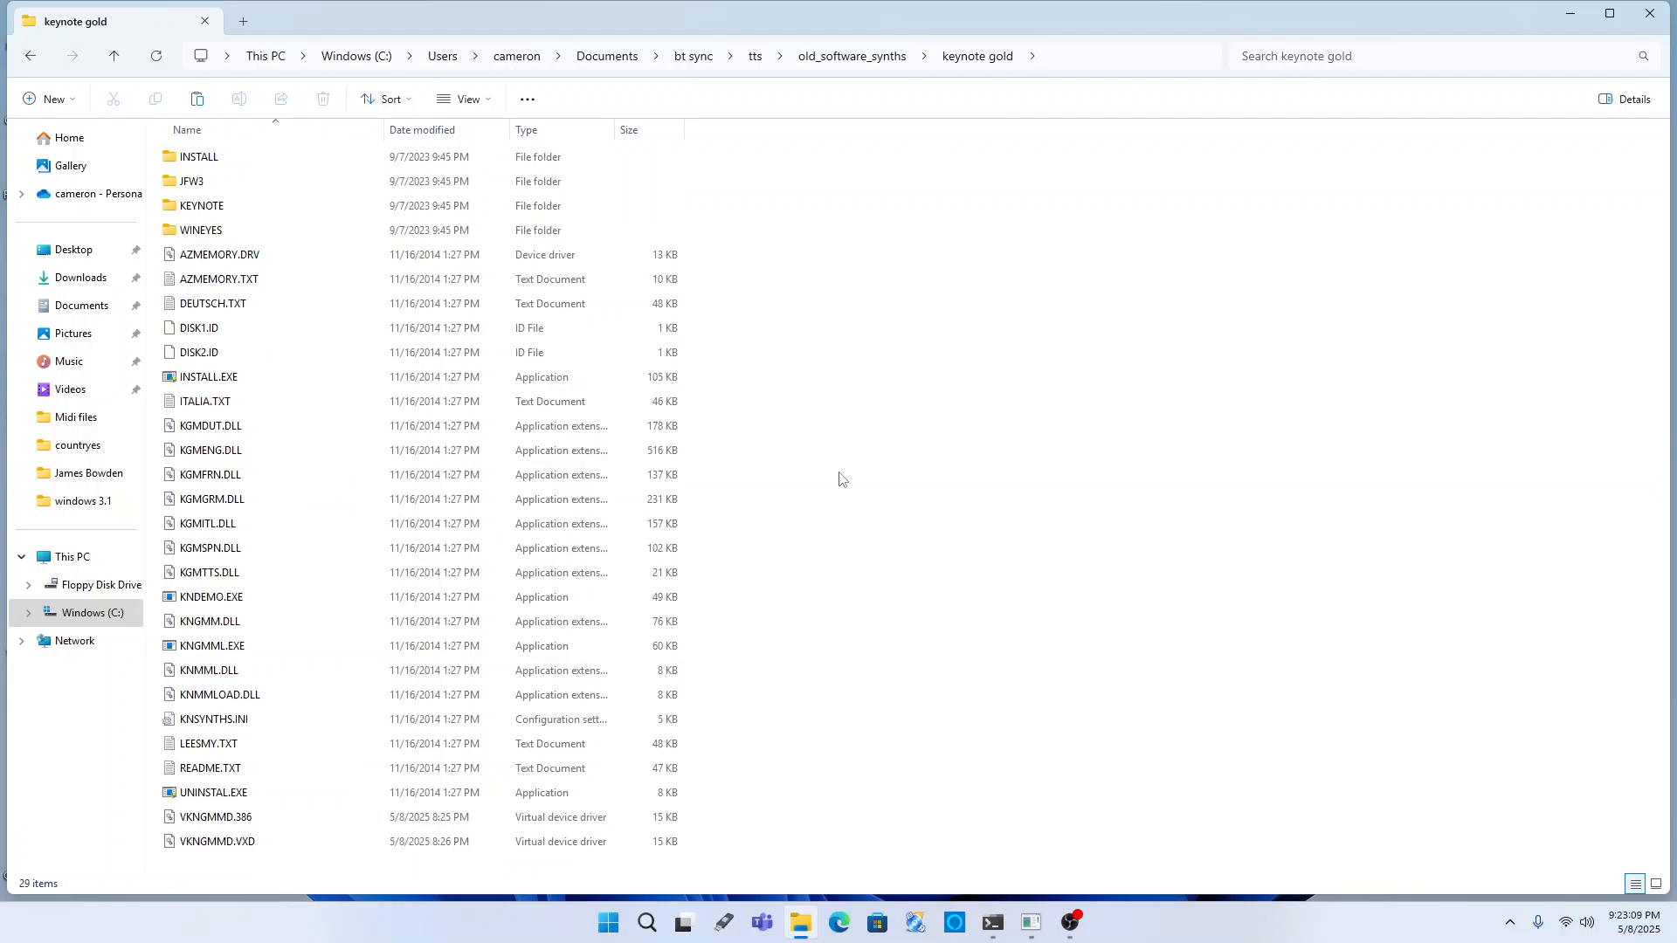
# - Copy everything in the keynote gold folder and try to paste it onto Floppy Disk Drive (A:)
pyautogui.hotkey('ctrl', 'a')
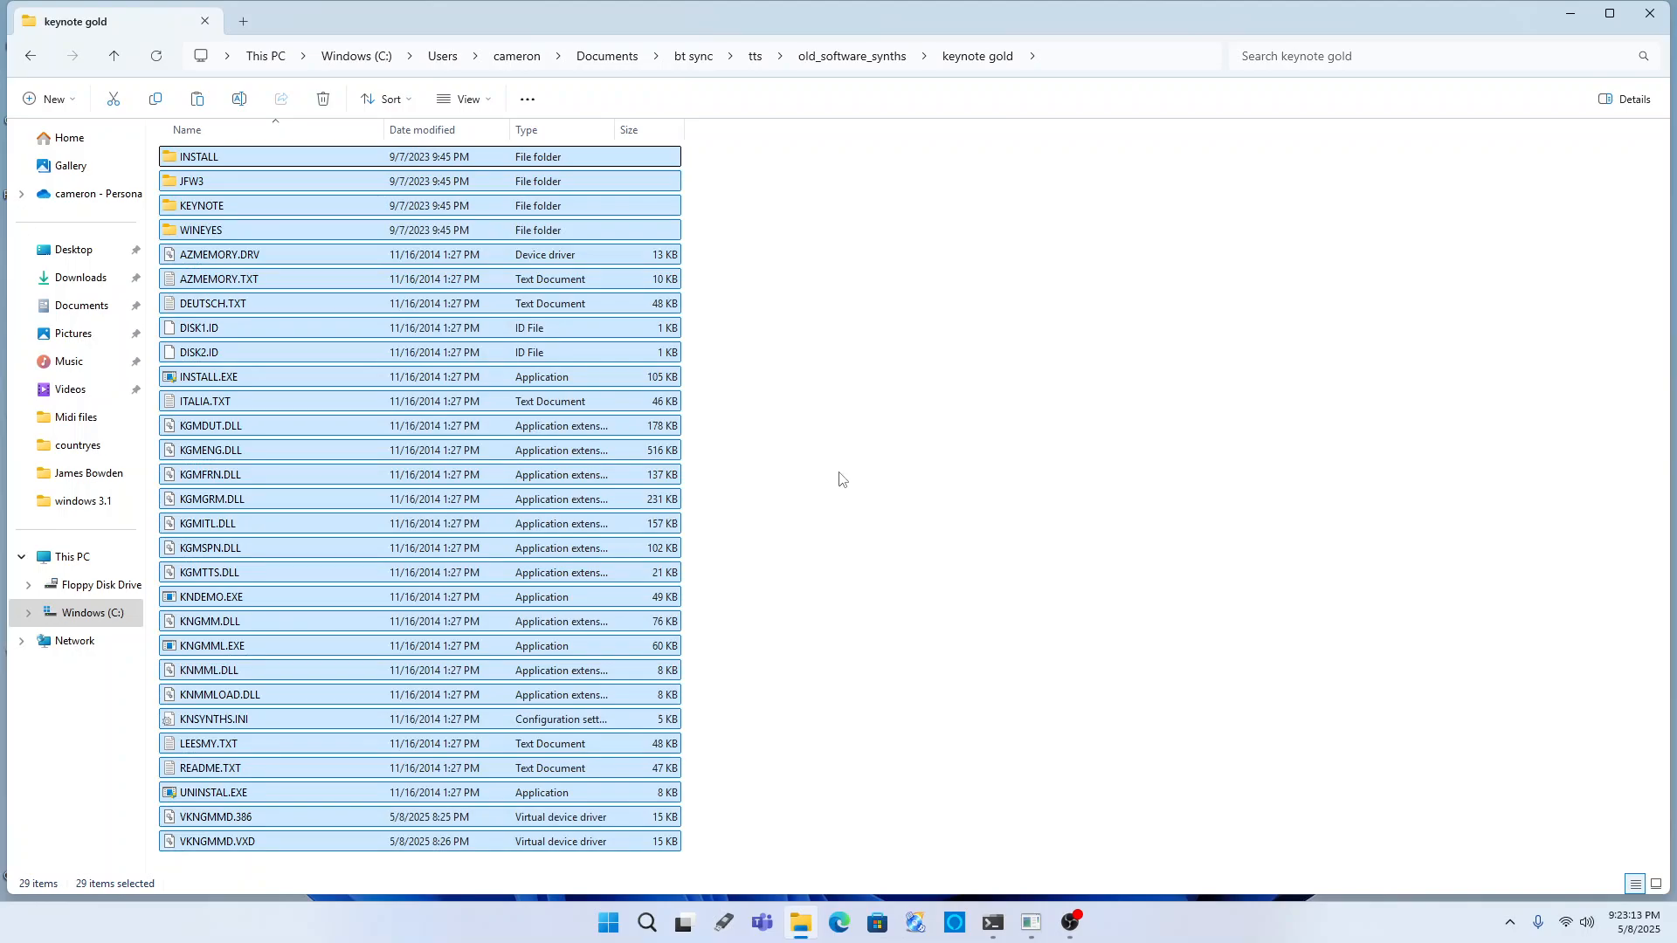
pyautogui.press('Delete')
pyautogui.hotkey('alt', 'Left')
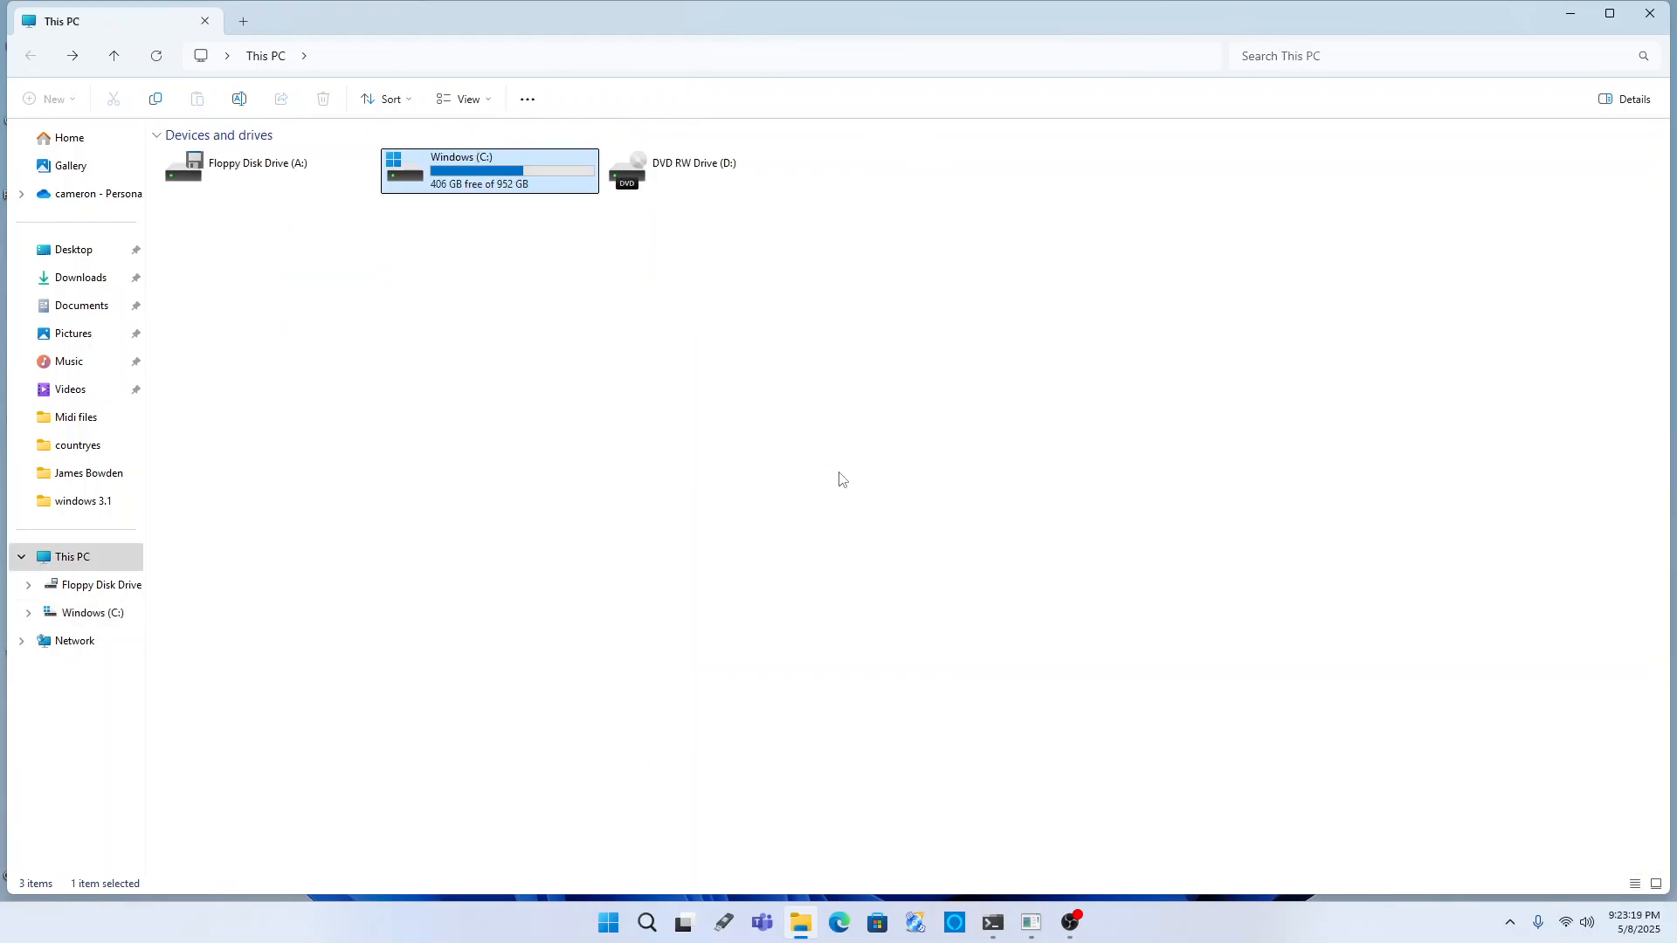
pyautogui.press('Left')
pyautogui.press('Return')
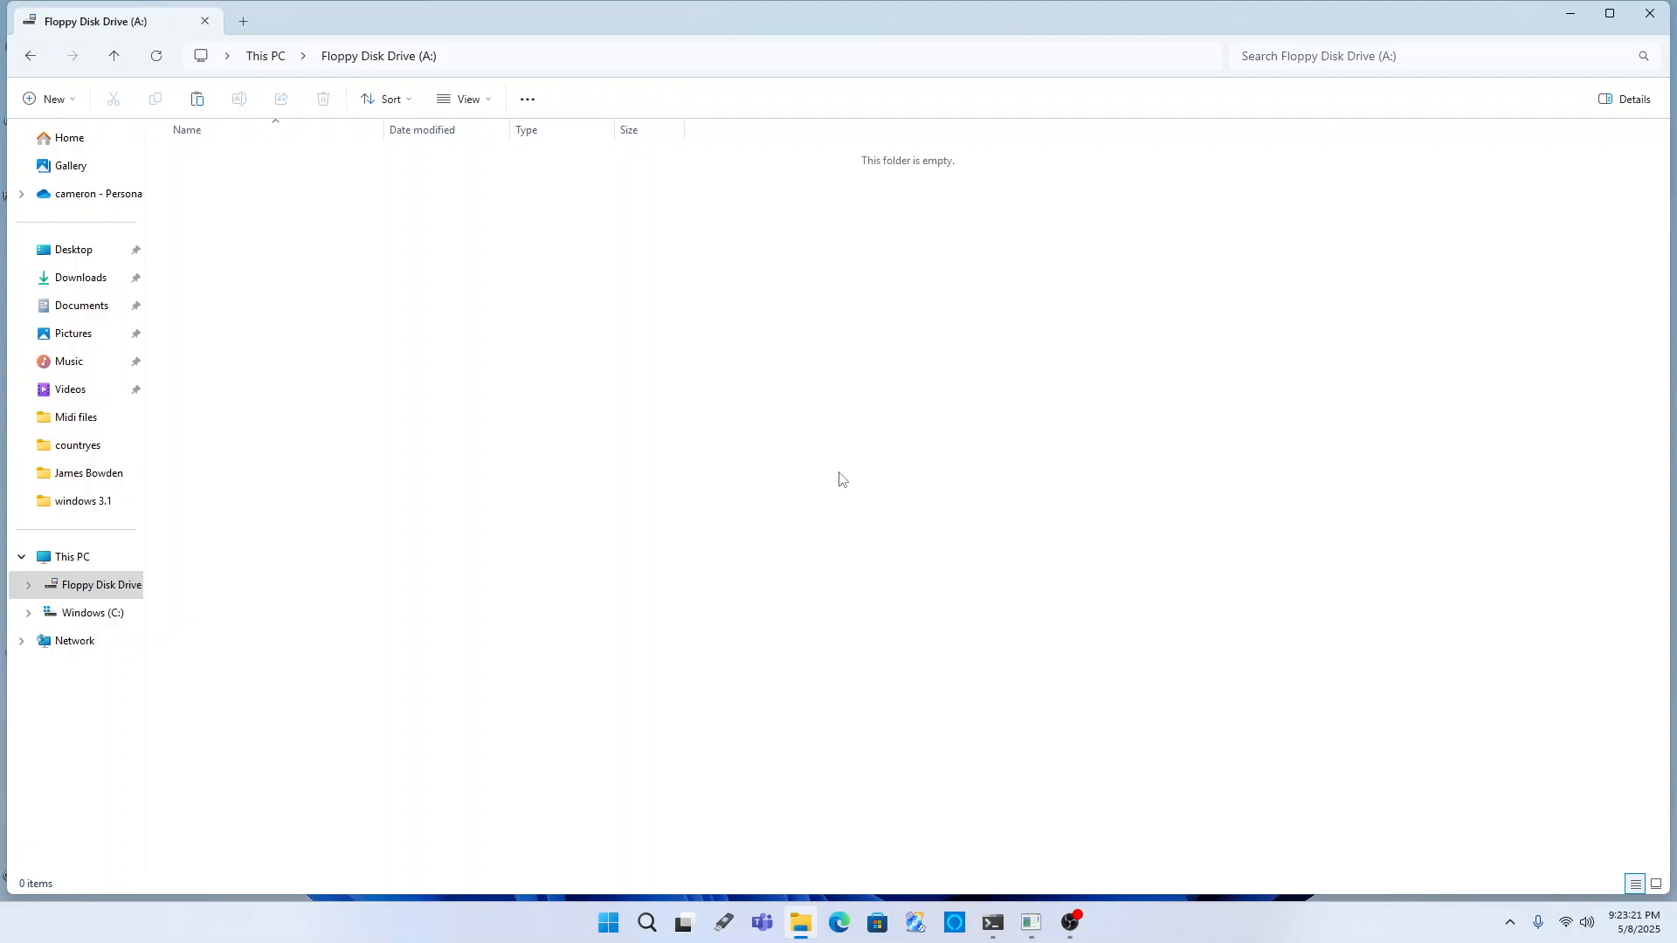
pyautogui.hotkey('ctrl', 'v')
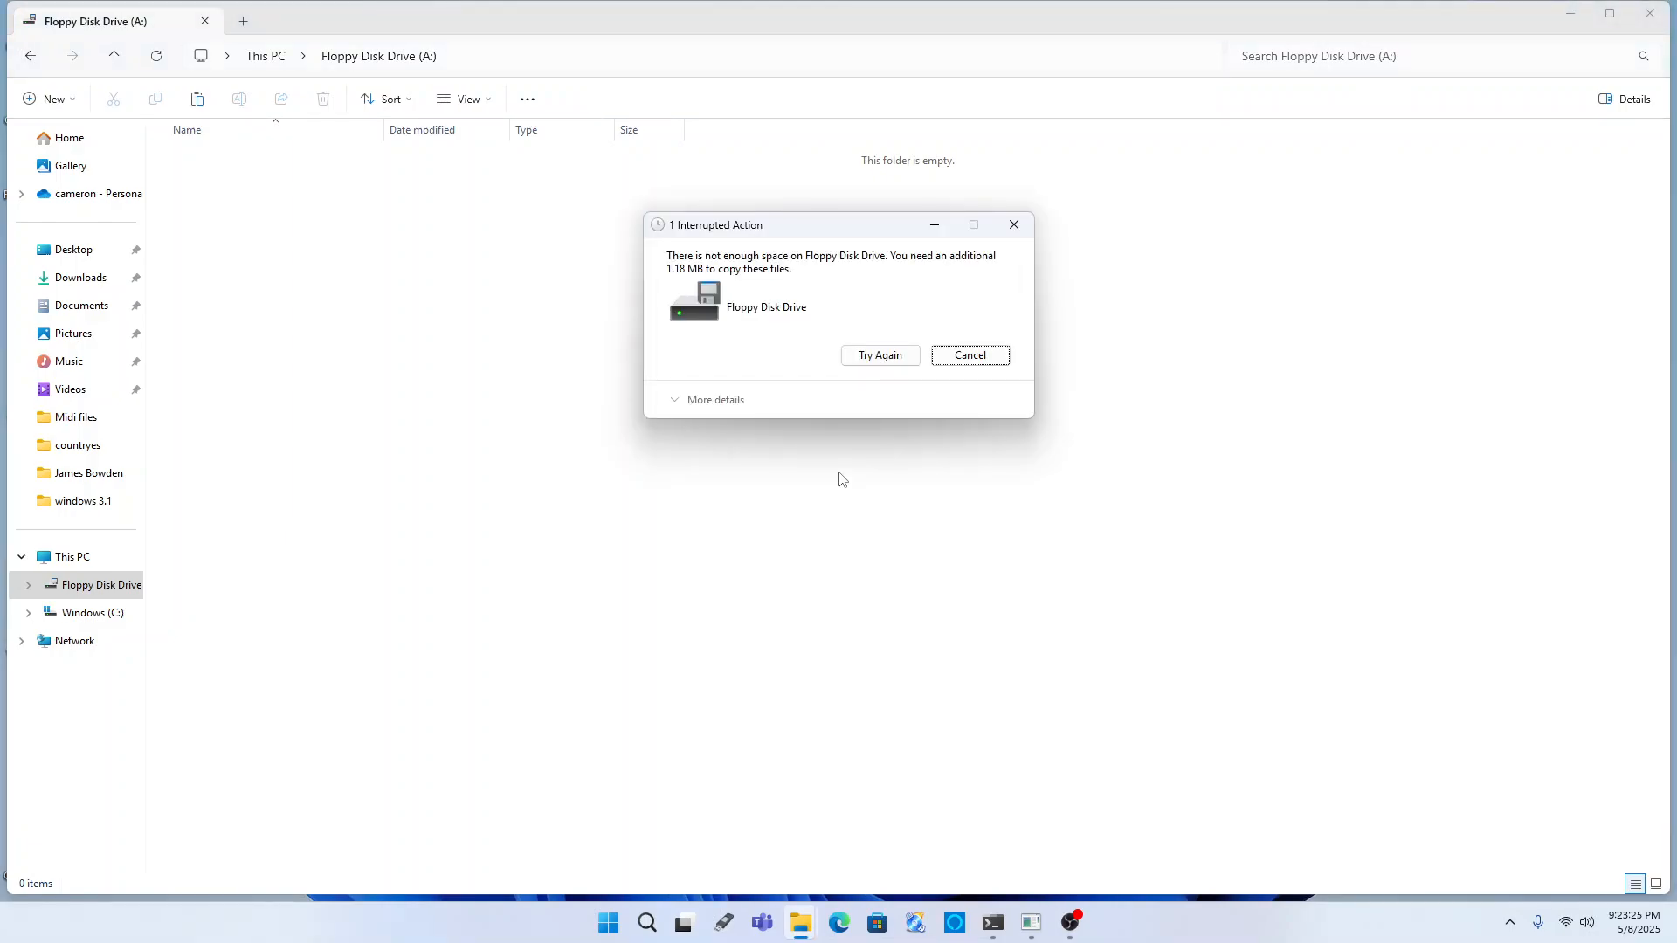
# - Retry the interrupted copy onto Floppy Disk Drive (A:) repeatedly
pyautogui.press('Left')
pyautogui.press('Return')
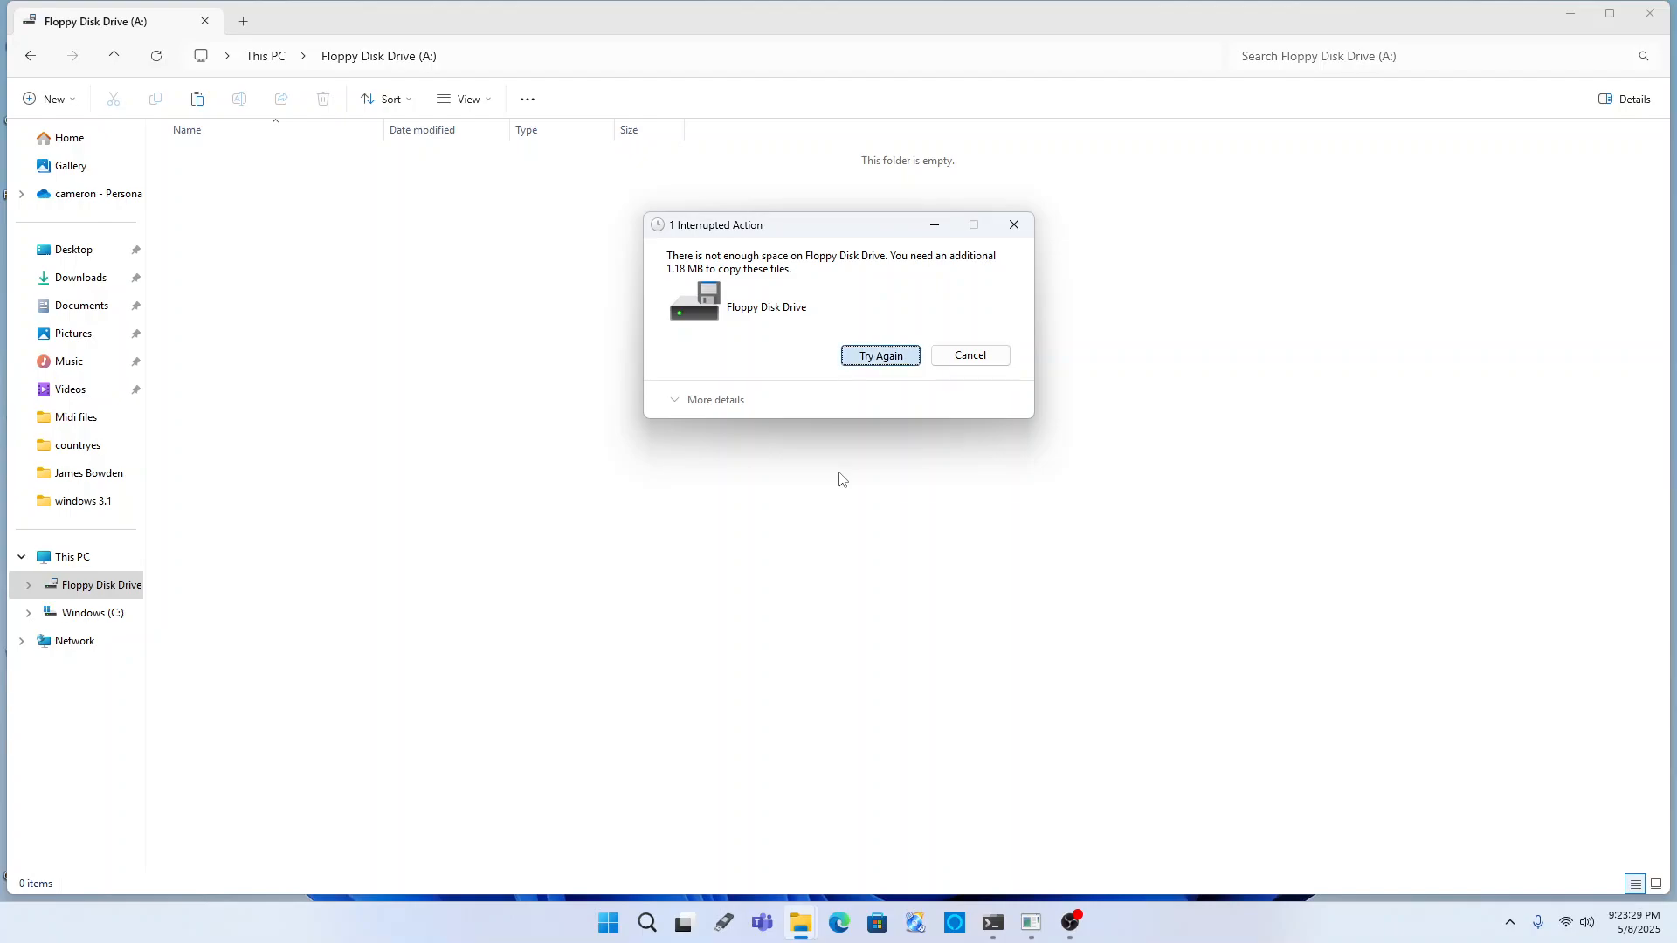
pyautogui.press('Left')
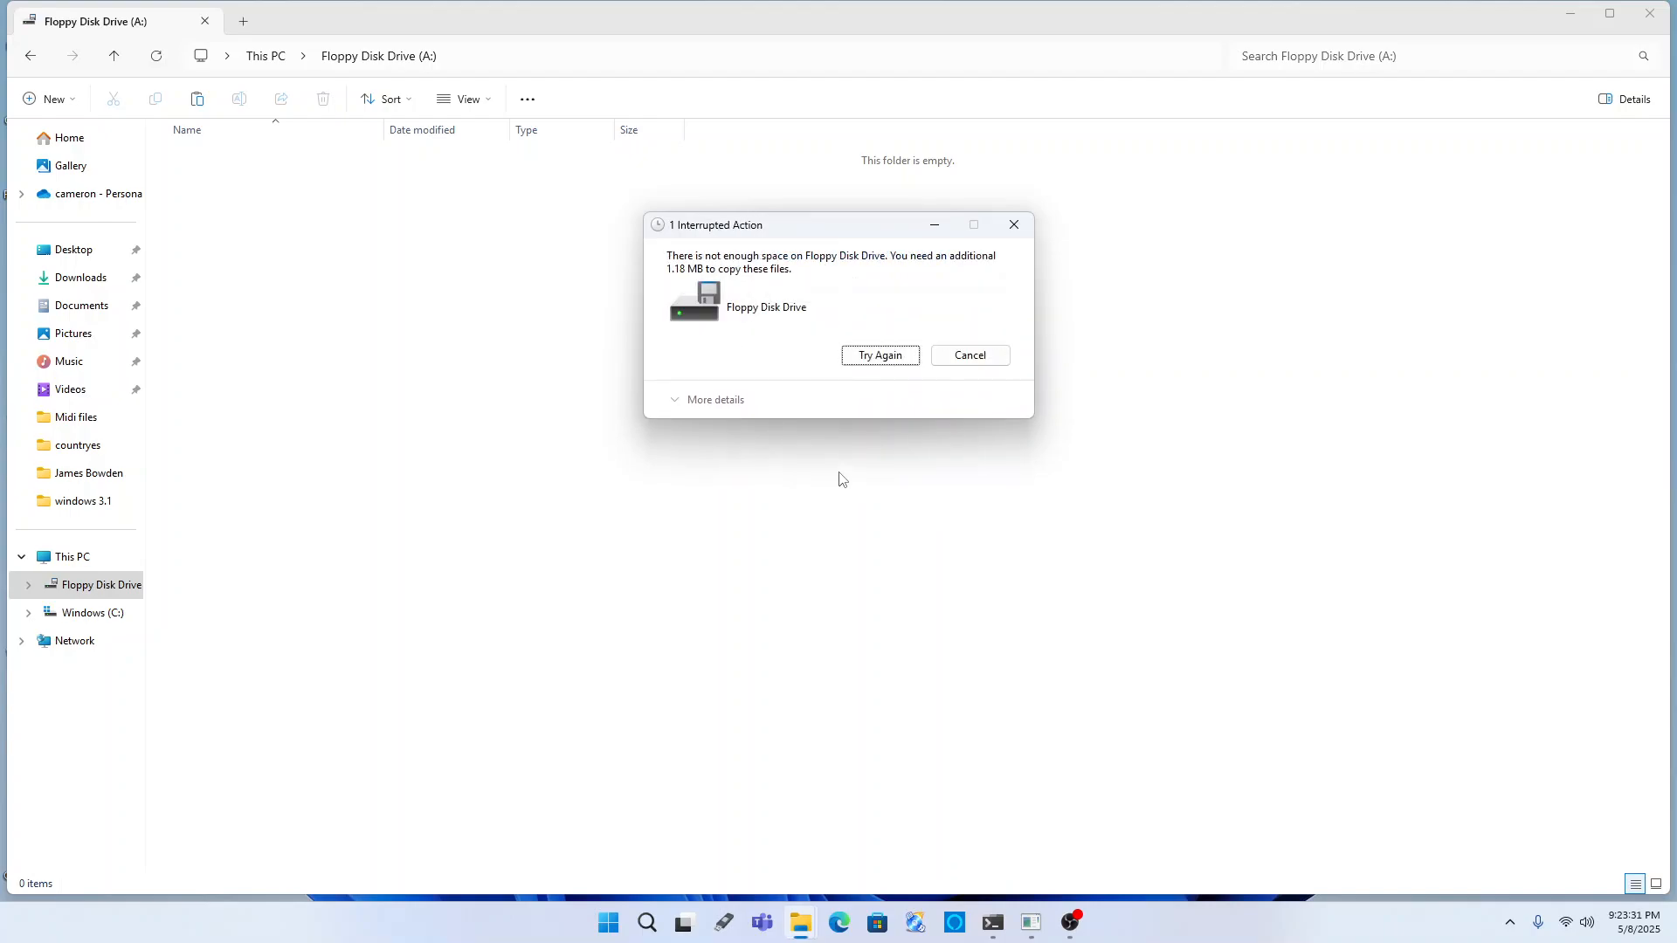
pyautogui.press('Return')
pyautogui.press('Left')
pyautogui.press('Return')
pyautogui.press('Left')
pyautogui.press('Return')
pyautogui.press('Left')
pyautogui.press('Return')
pyautogui.press('Left')
pyautogui.press('Return')
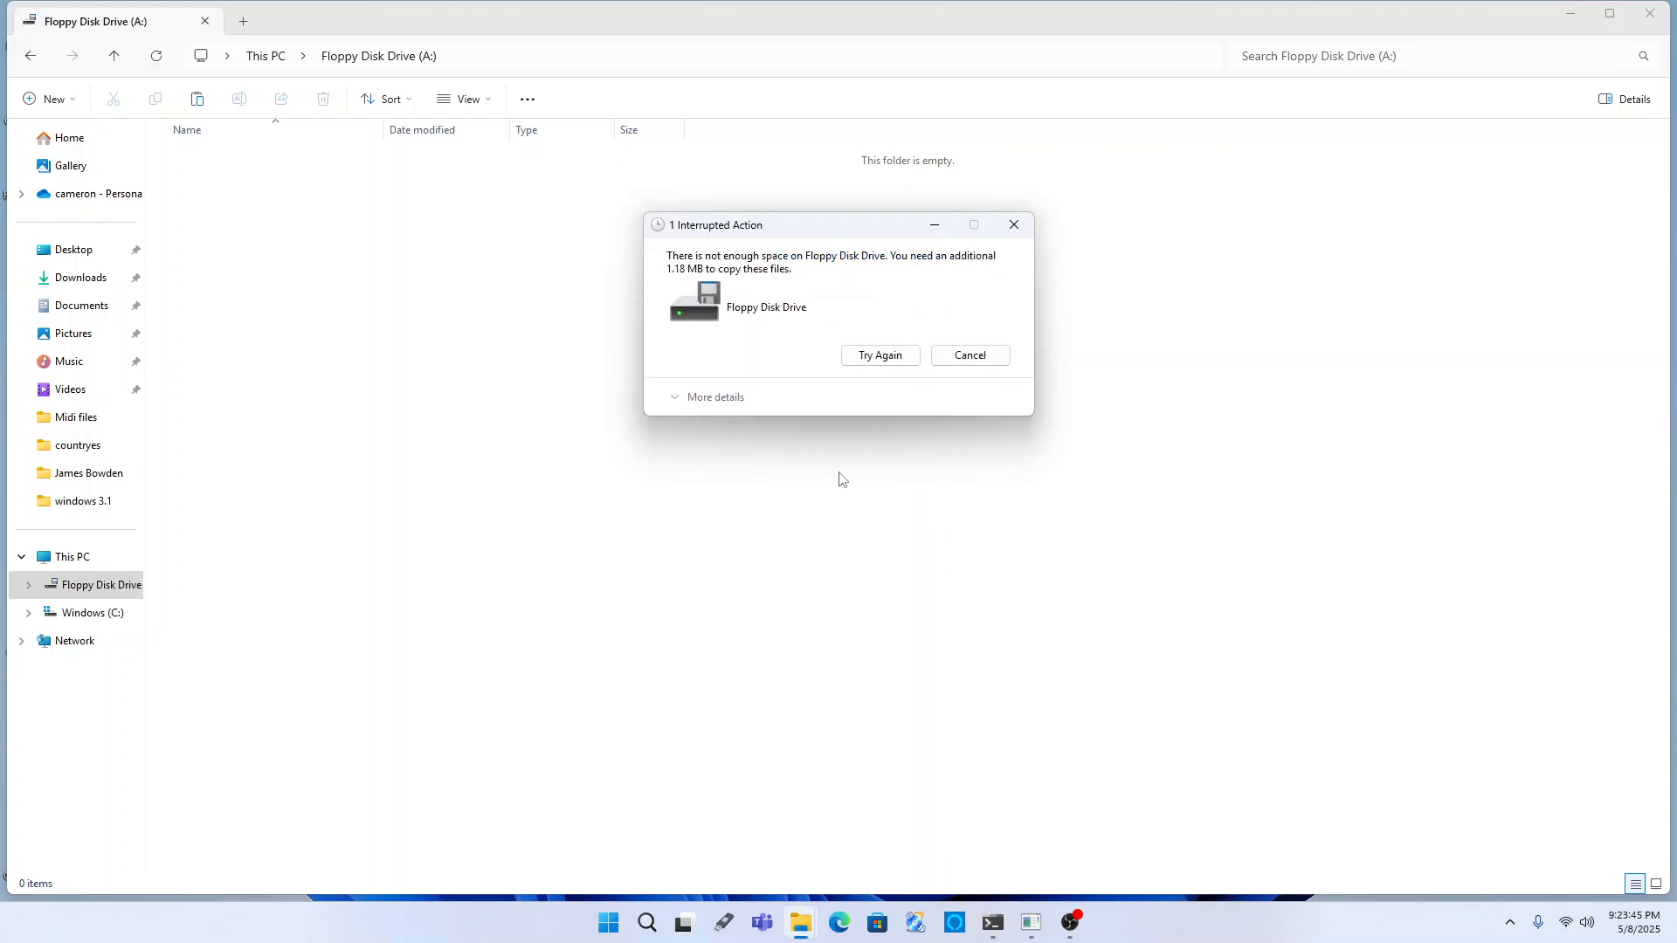
pyautogui.press('Left')
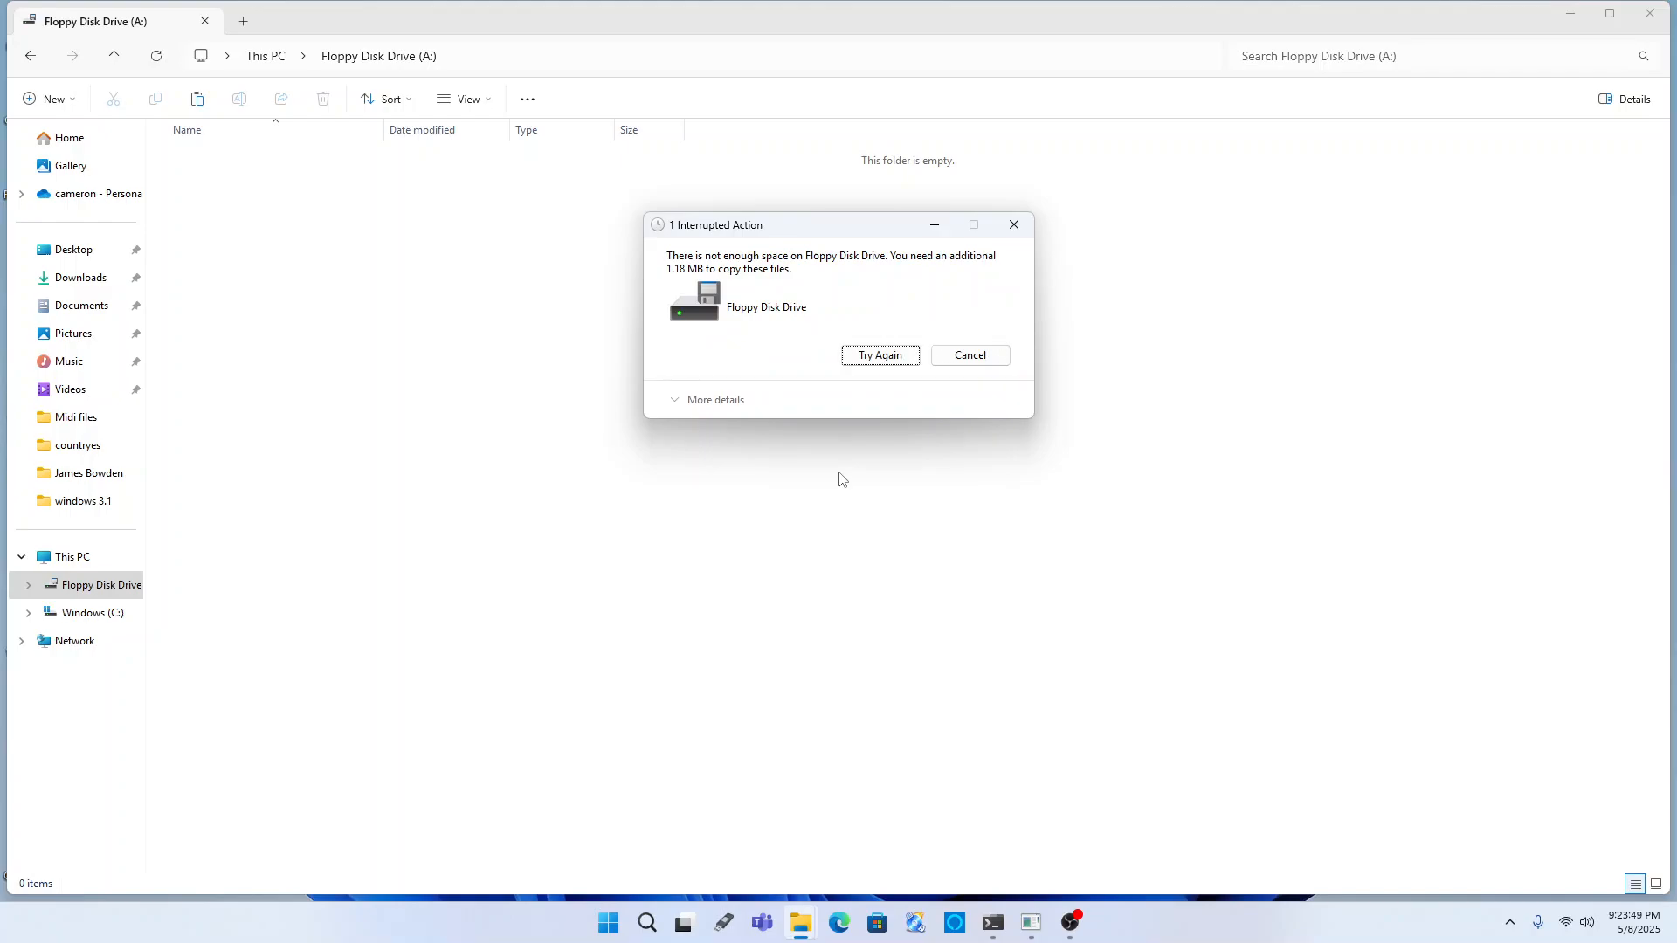
pyautogui.press('Right')
pyautogui.press('Left')
pyautogui.press('Right')
pyautogui.press('Left')
pyautogui.press('Return')
pyautogui.press('Return')
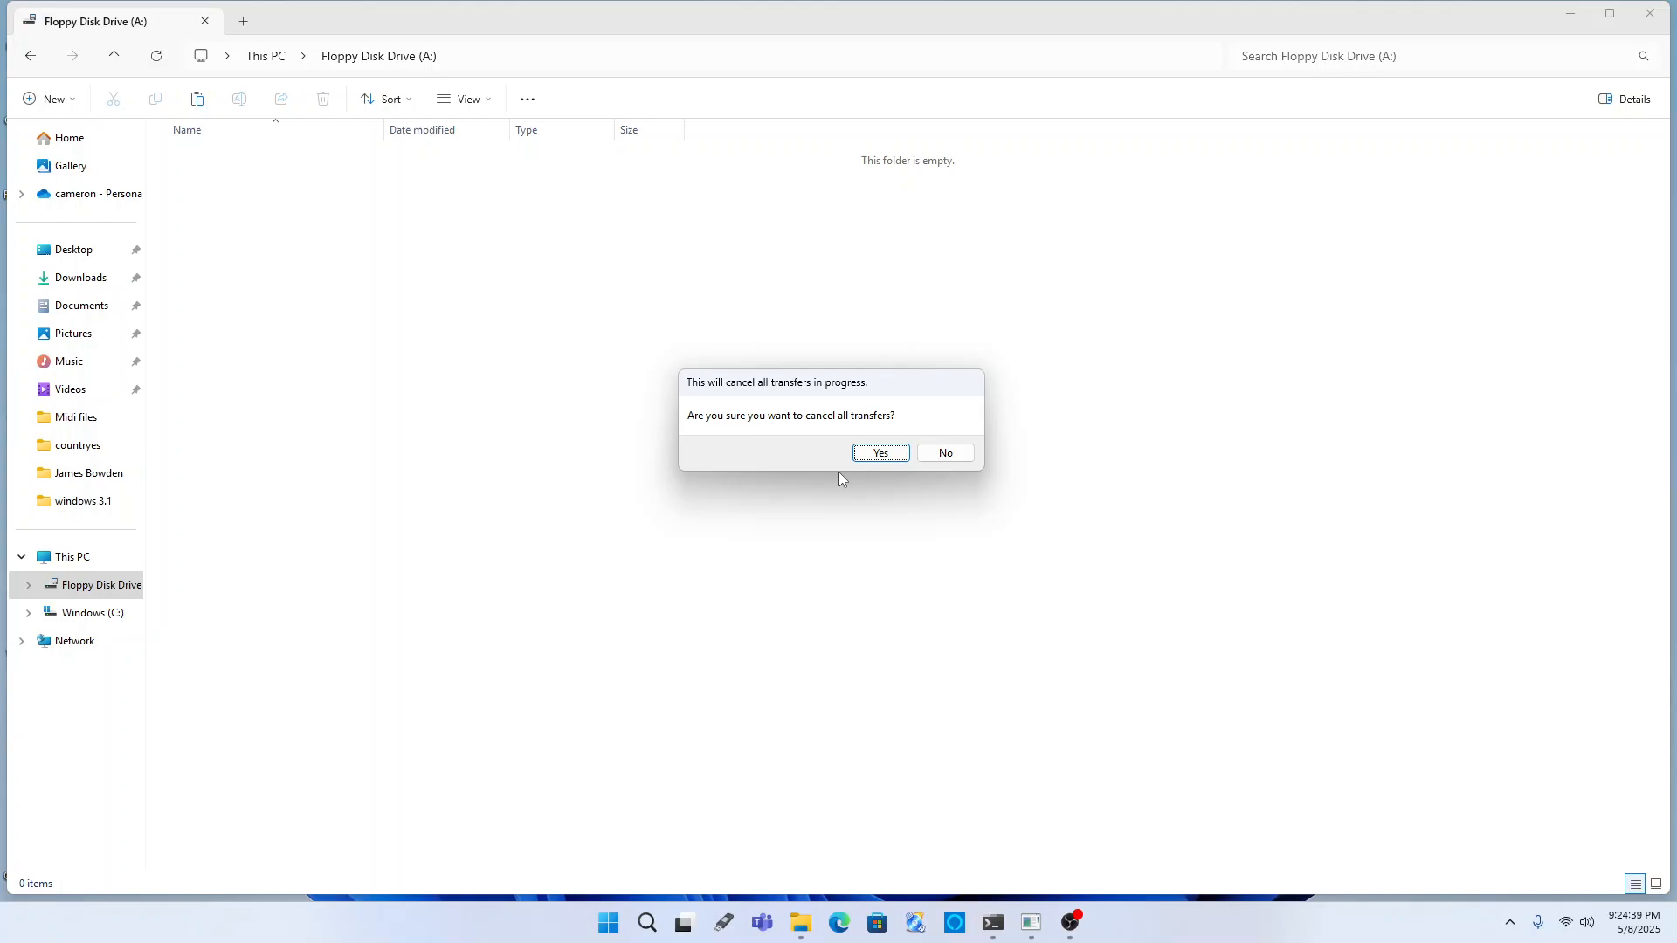
pyautogui.press('Tab')
pyautogui.press('Tab')
pyautogui.press('Tab')
pyautogui.press('Tab')
pyautogui.hotkey('alt', 'Tab')
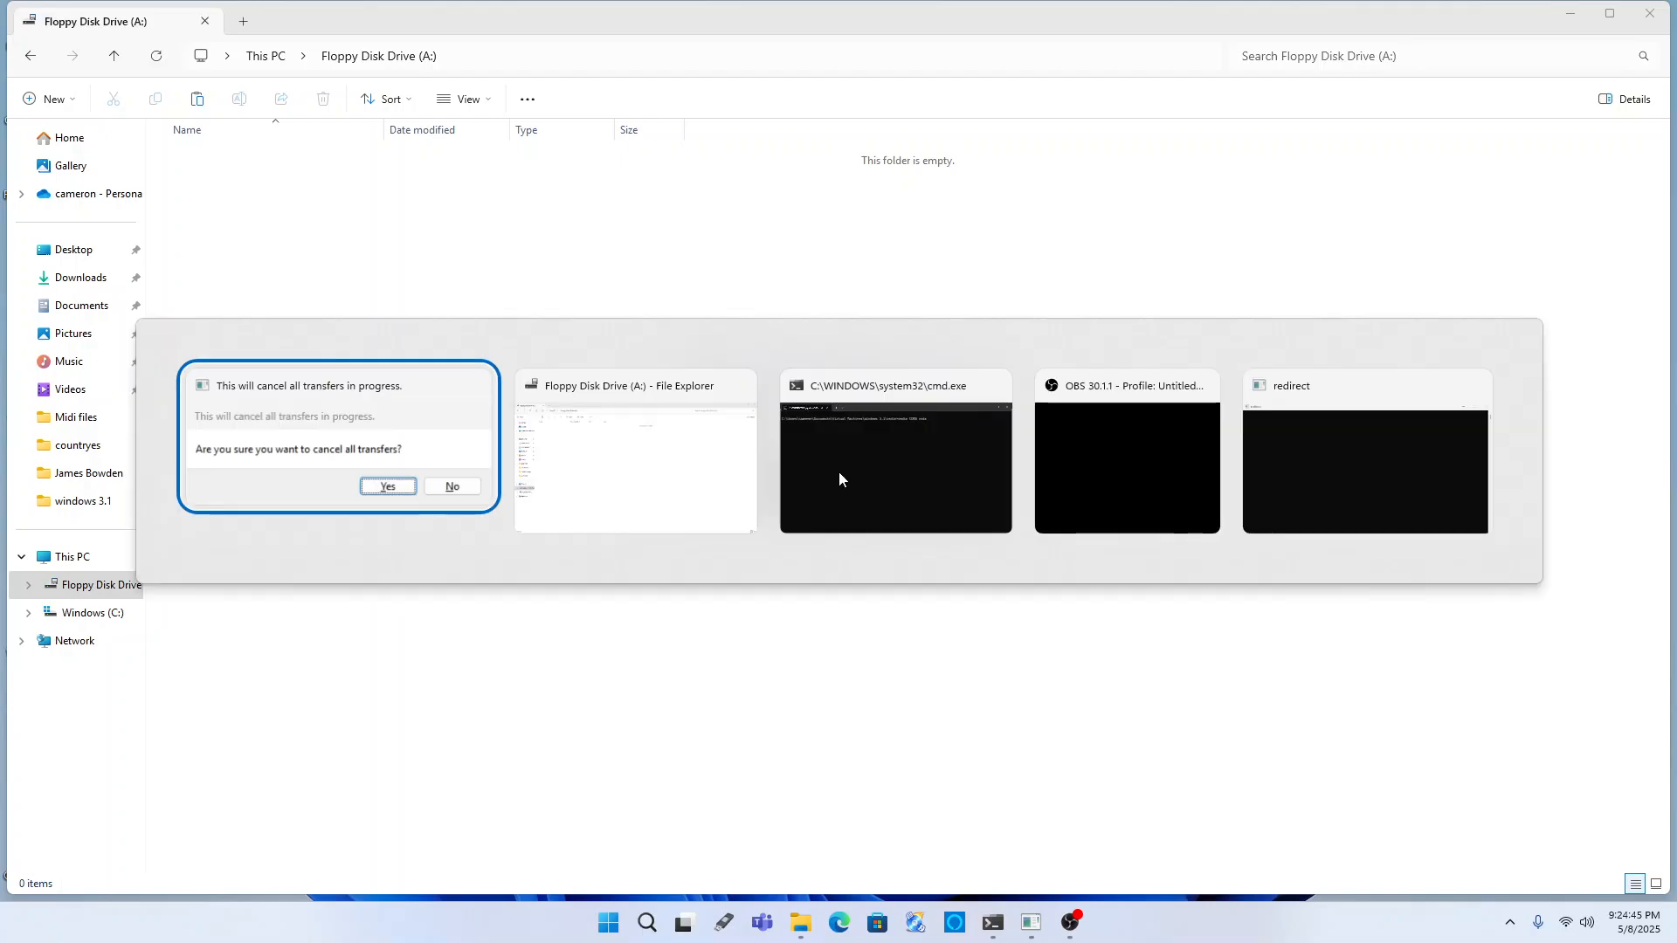
pyautogui.hotkey('alt', 'shift', 'Tab')
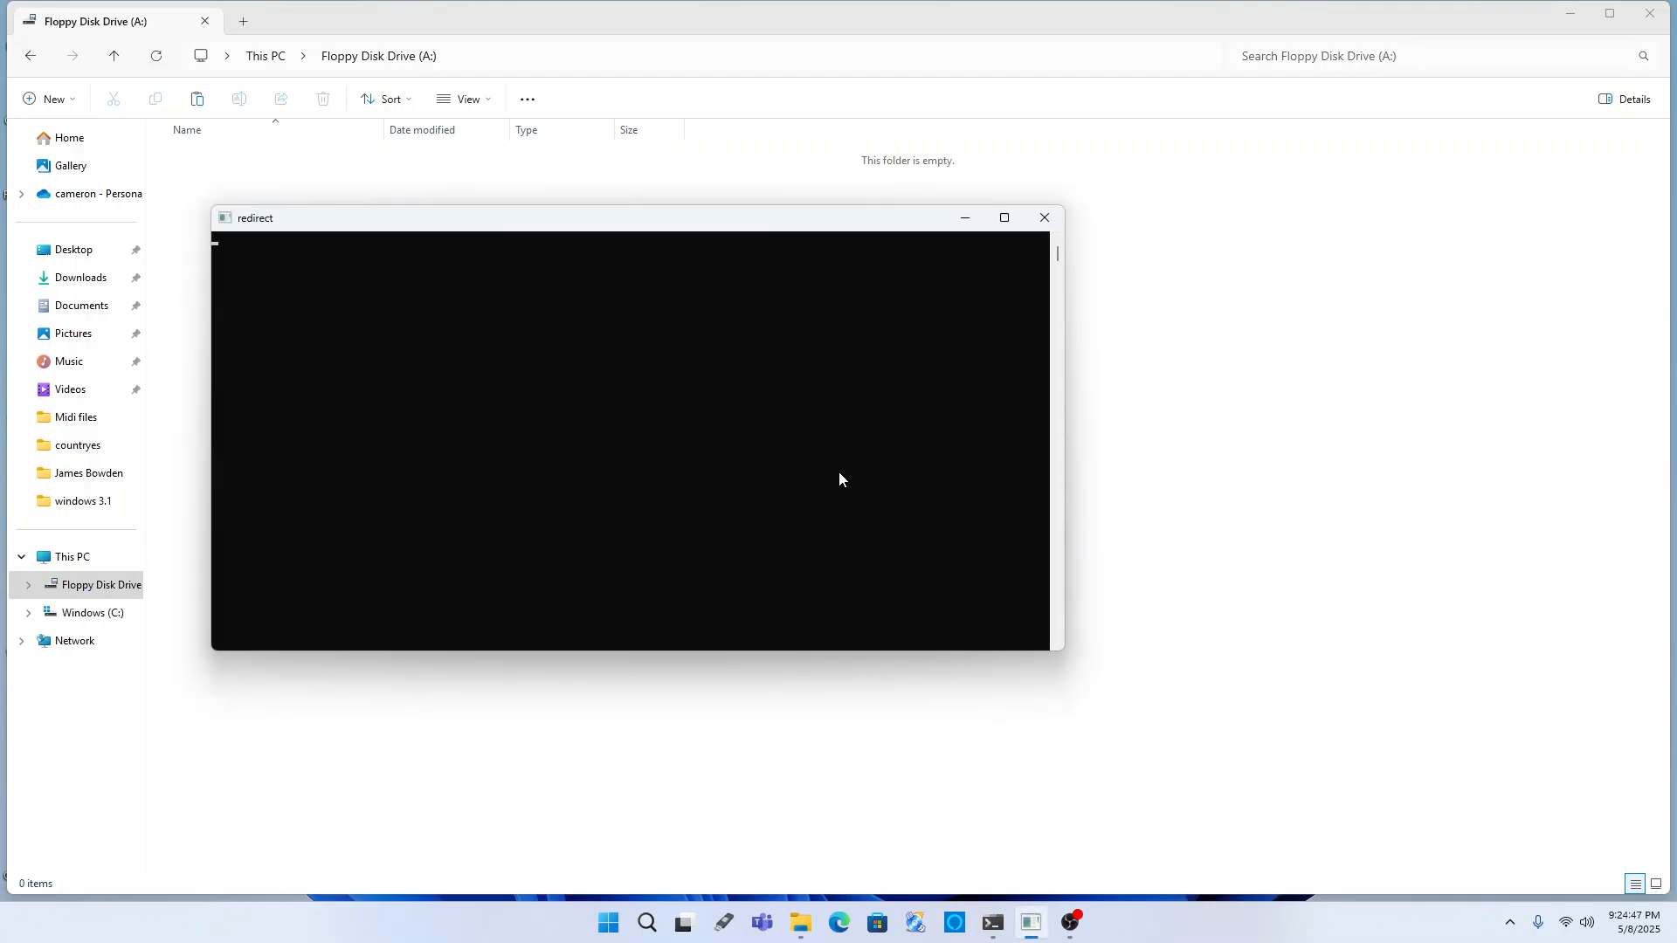
pyautogui.hotkey('alt', 'Tab')
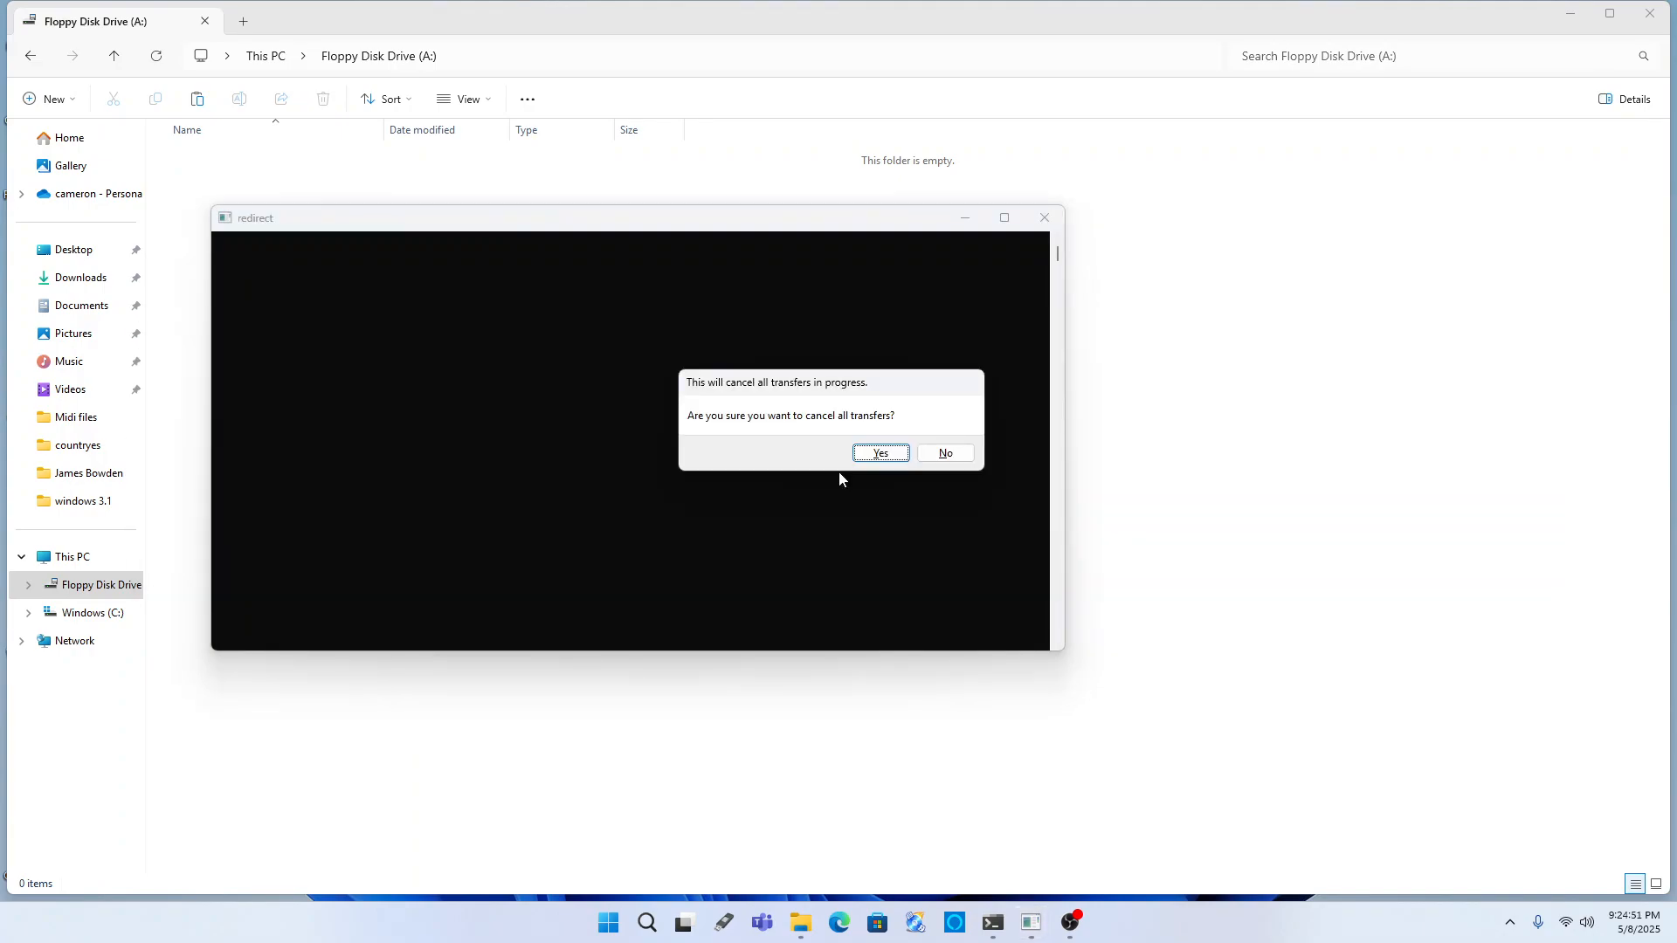
# - Cancel the pending file transfers to Floppy Disk Drive (A:) and dismiss the remaining prompts
pyautogui.press('Right')
pyautogui.press('Left')
pyautogui.press('Return')
pyautogui.press('Right')
pyautogui.press('Return')
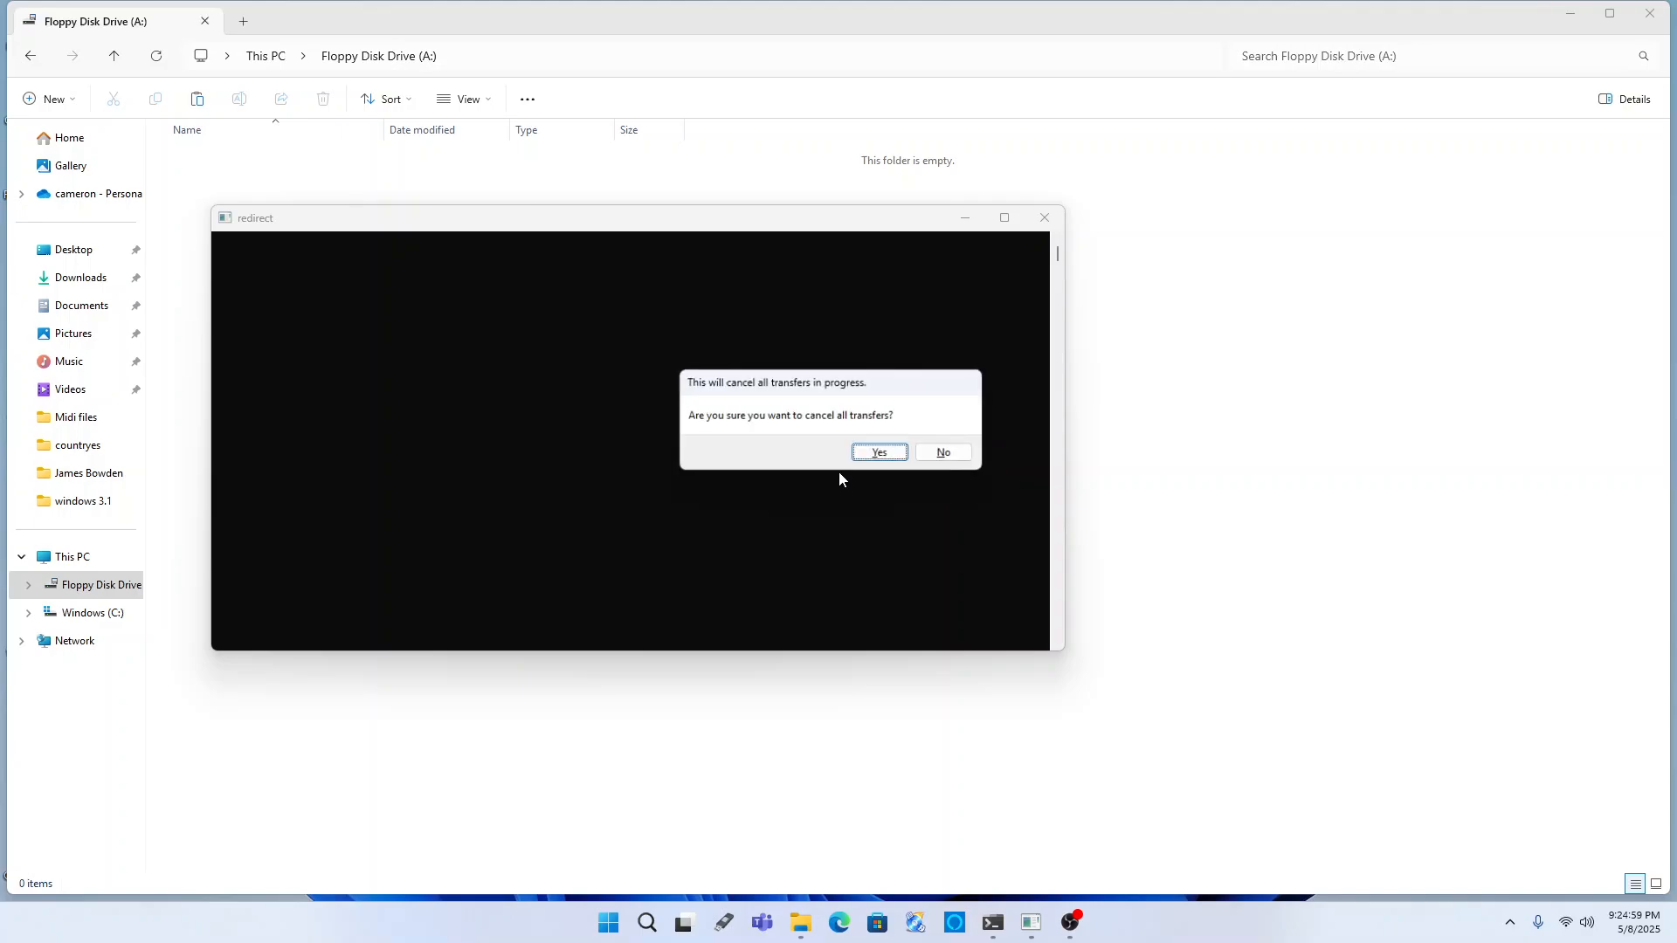
pyautogui.press('Right')
pyautogui.press('Return')
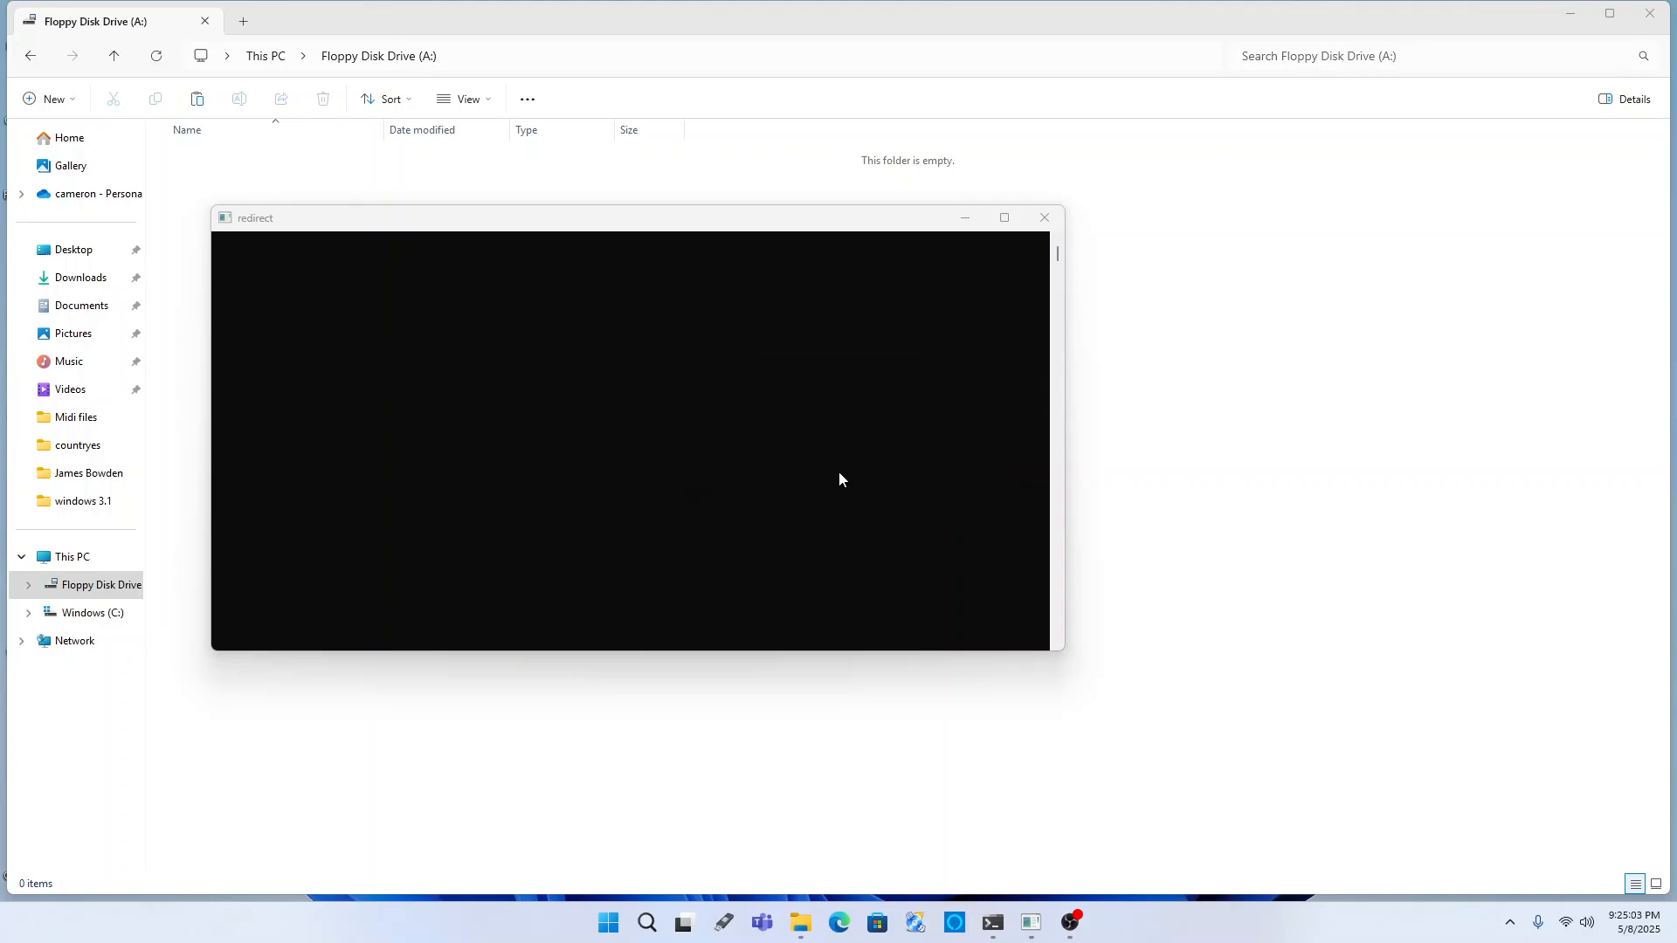
# - Switch back to the Floppy Disk Drive (A:) window, return to This PC and close File Explorer
pyautogui.hotkey('alt', 'Tab')
pyautogui.hotkey('alt', 'shift', 'Tab')
pyautogui.hotkey('alt', 'shift', 'Tab')
pyautogui.hotkey('alt', 'shift', 'Tab')
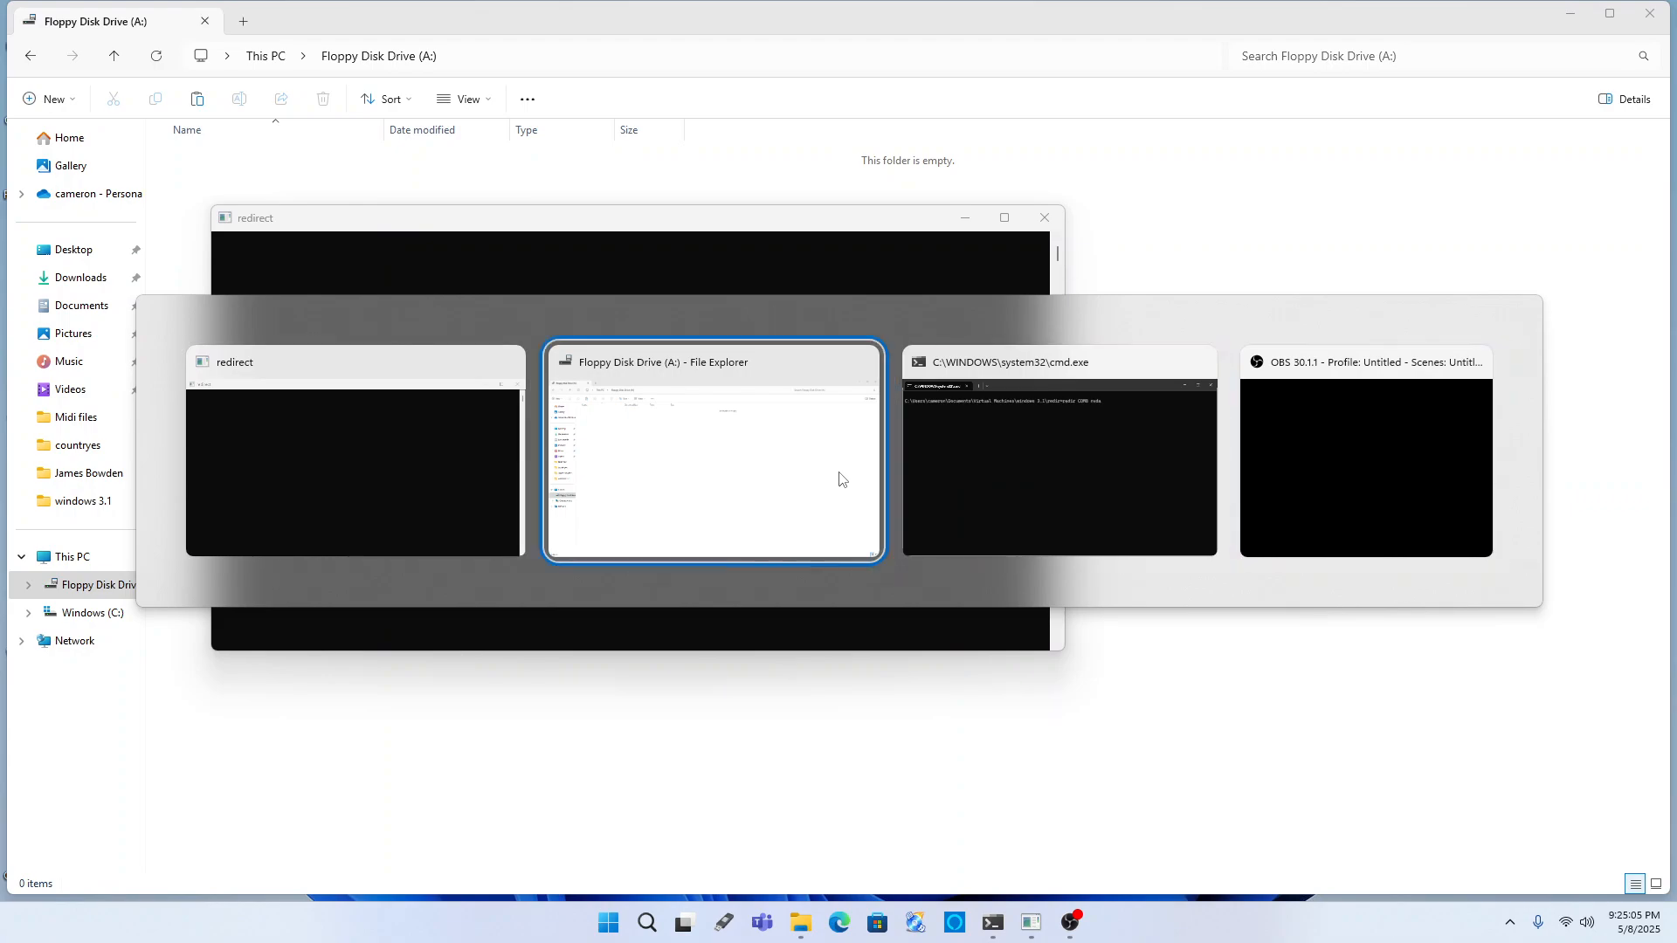
pyautogui.hotkey('alt', 'shift', 'Tab')
pyautogui.hotkey('alt', 'shift', 'Tab')
pyautogui.hotkey('alt', 'shift', 'Tab')
pyautogui.hotkey('alt', 'shift', 'Tab')
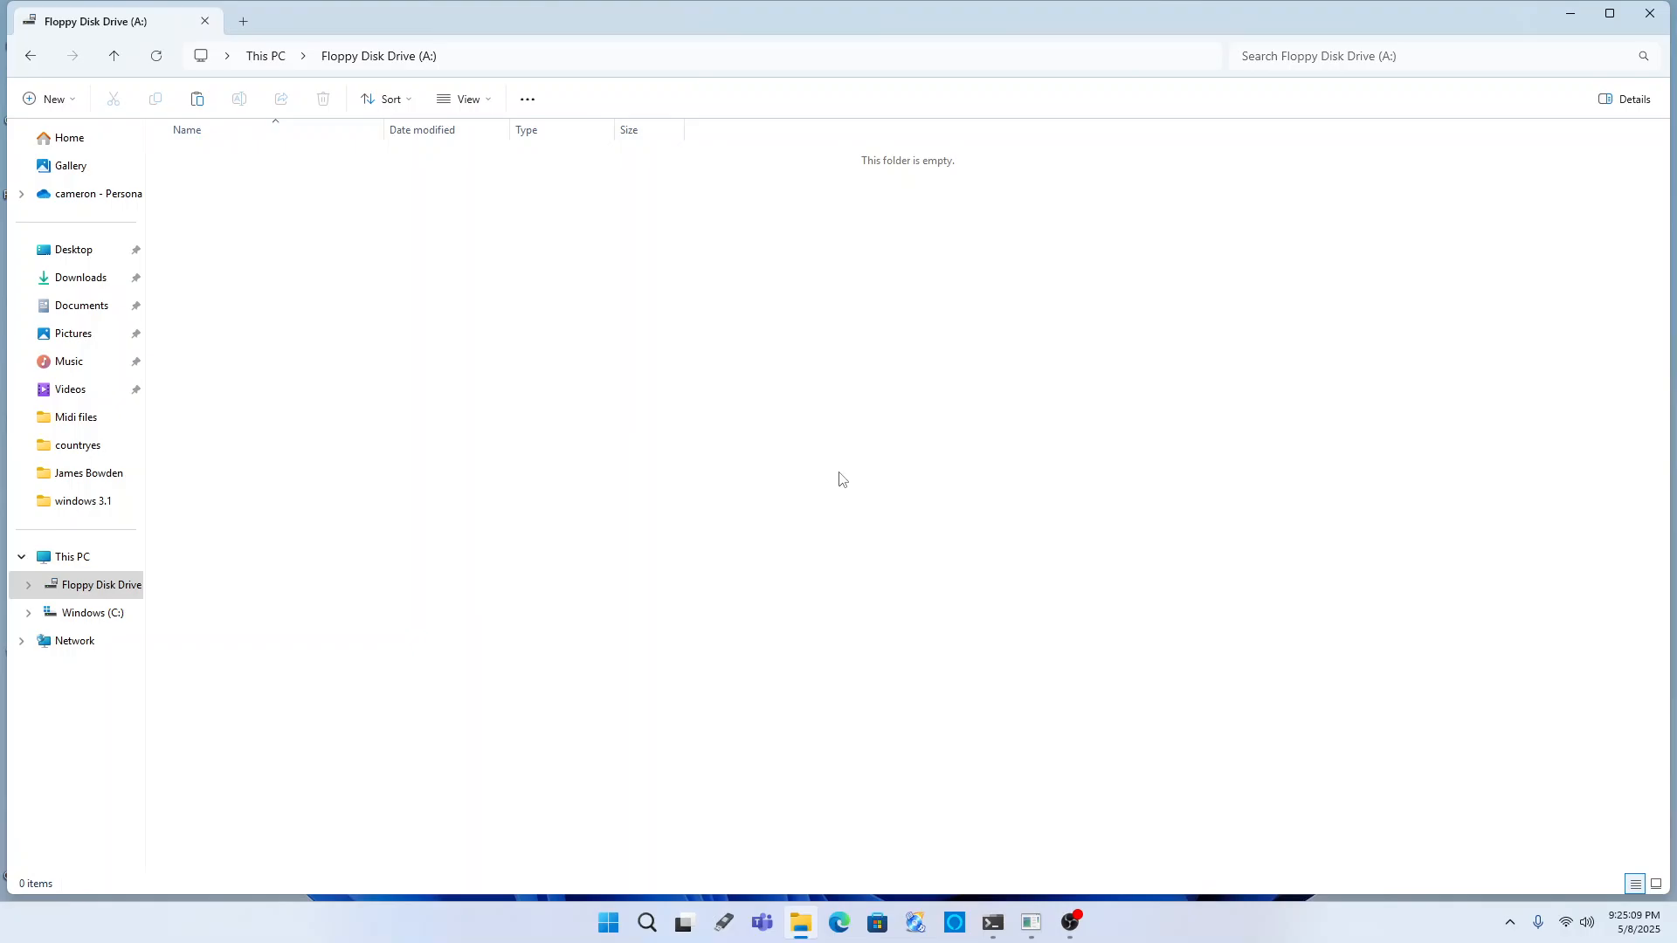
pyautogui.hotkey('alt', 'Left')
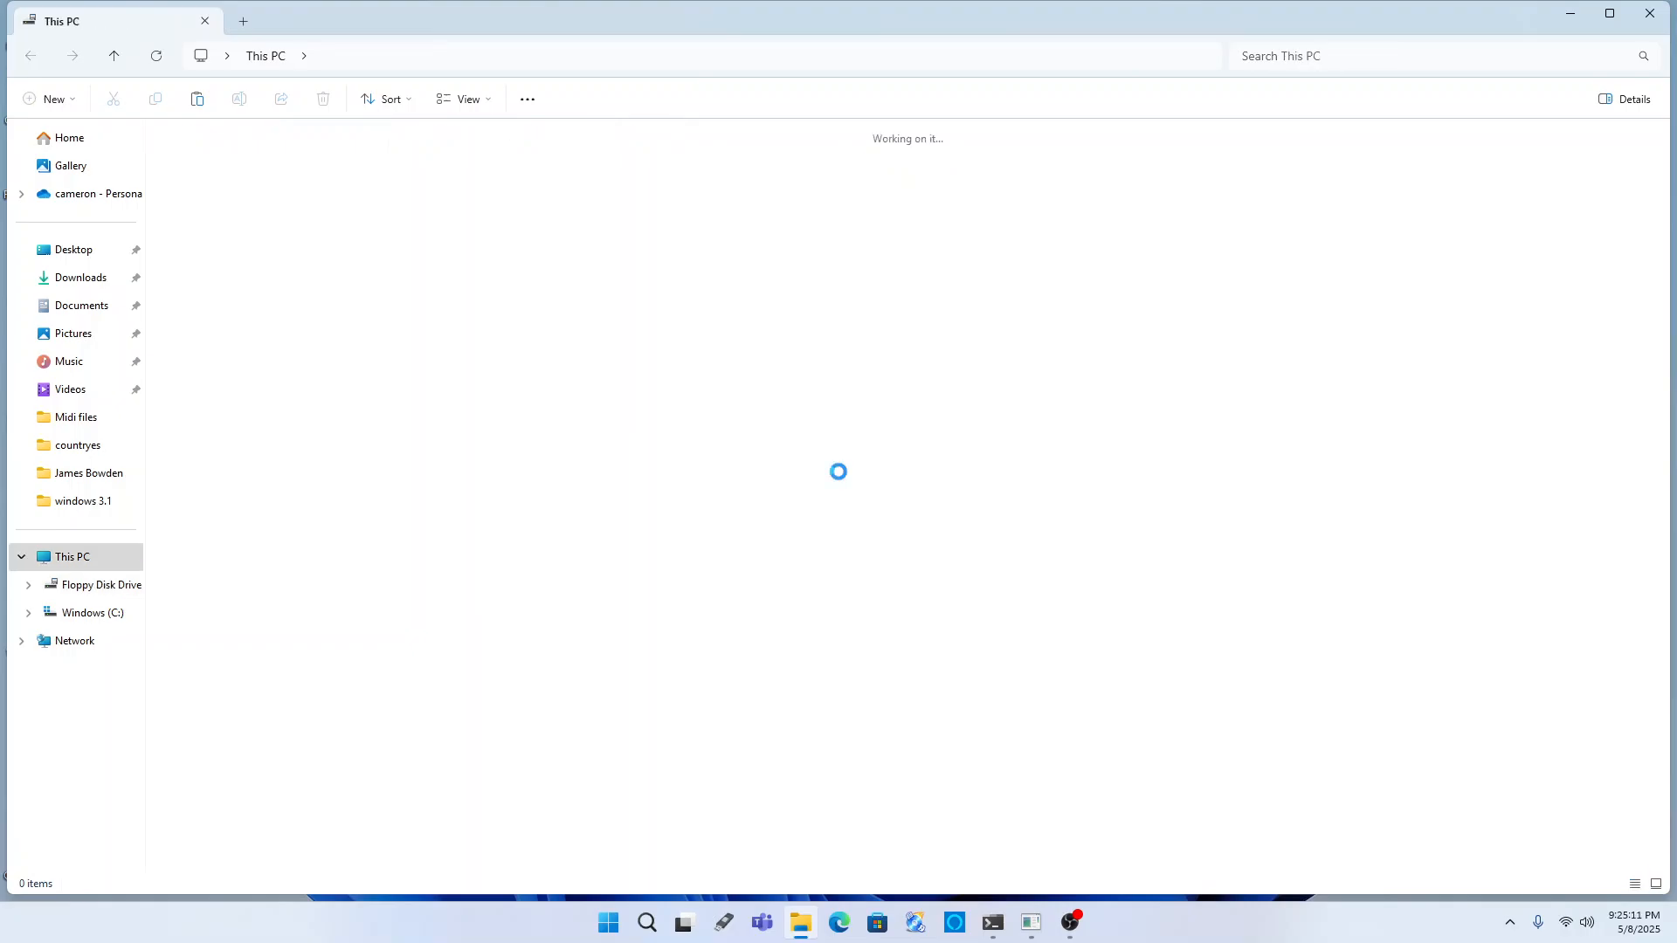
pyautogui.hotkey('alt', 'F4')
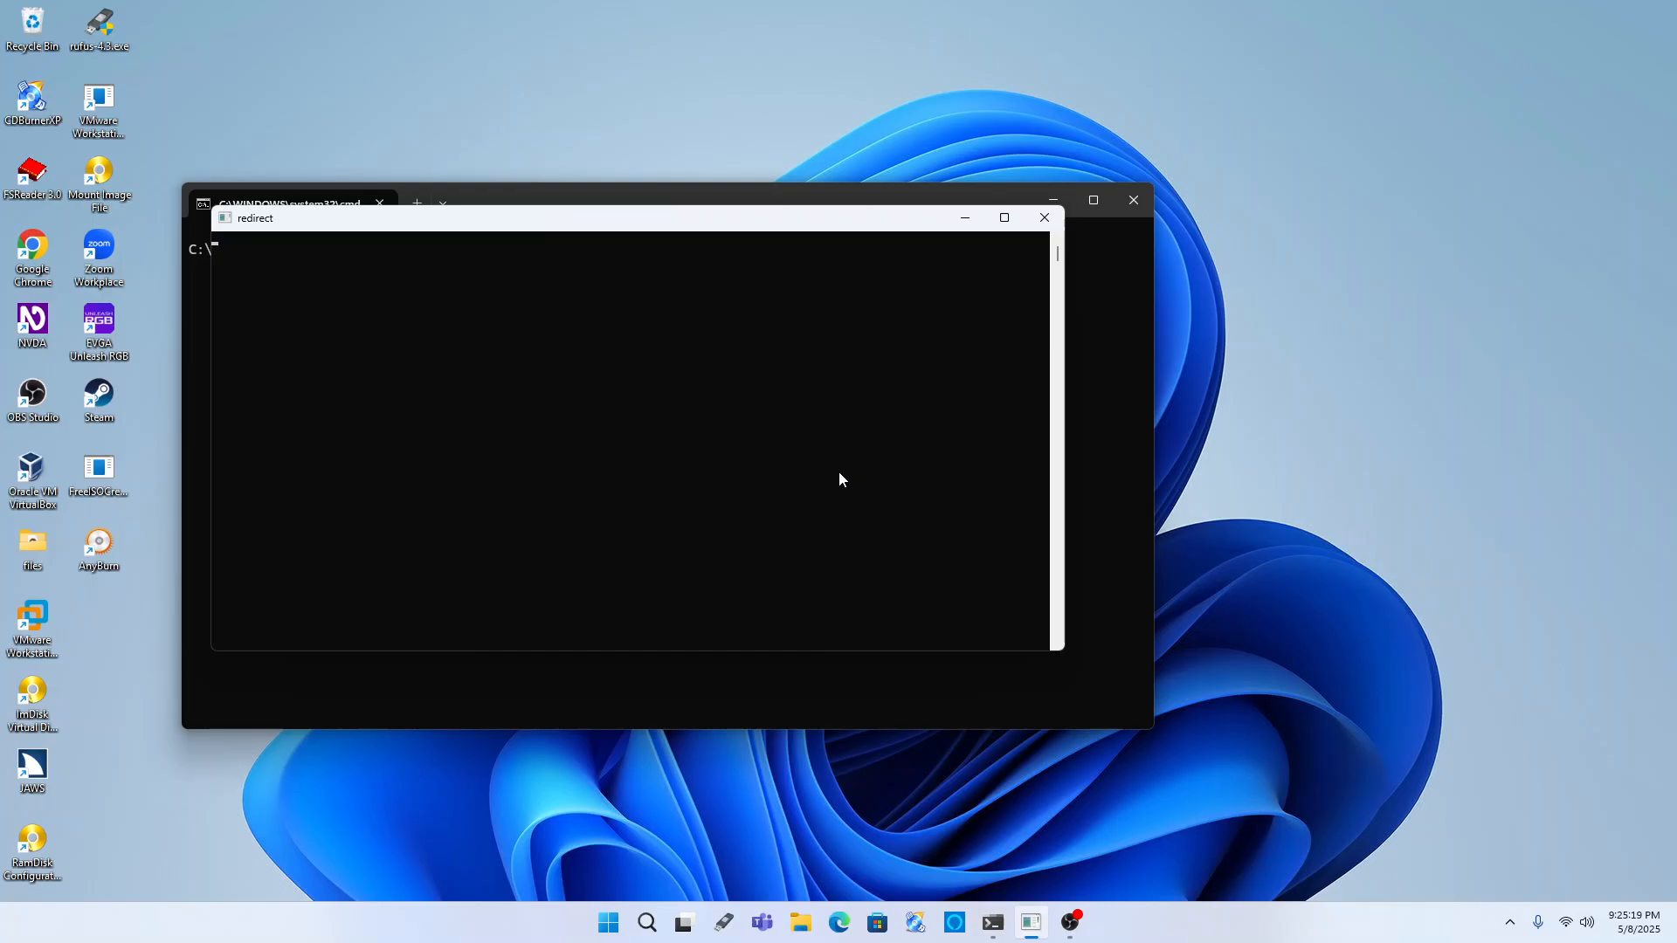
pyautogui.hotkey('alt', 'Tab')
pyautogui.hotkey('alt', 'Tab')
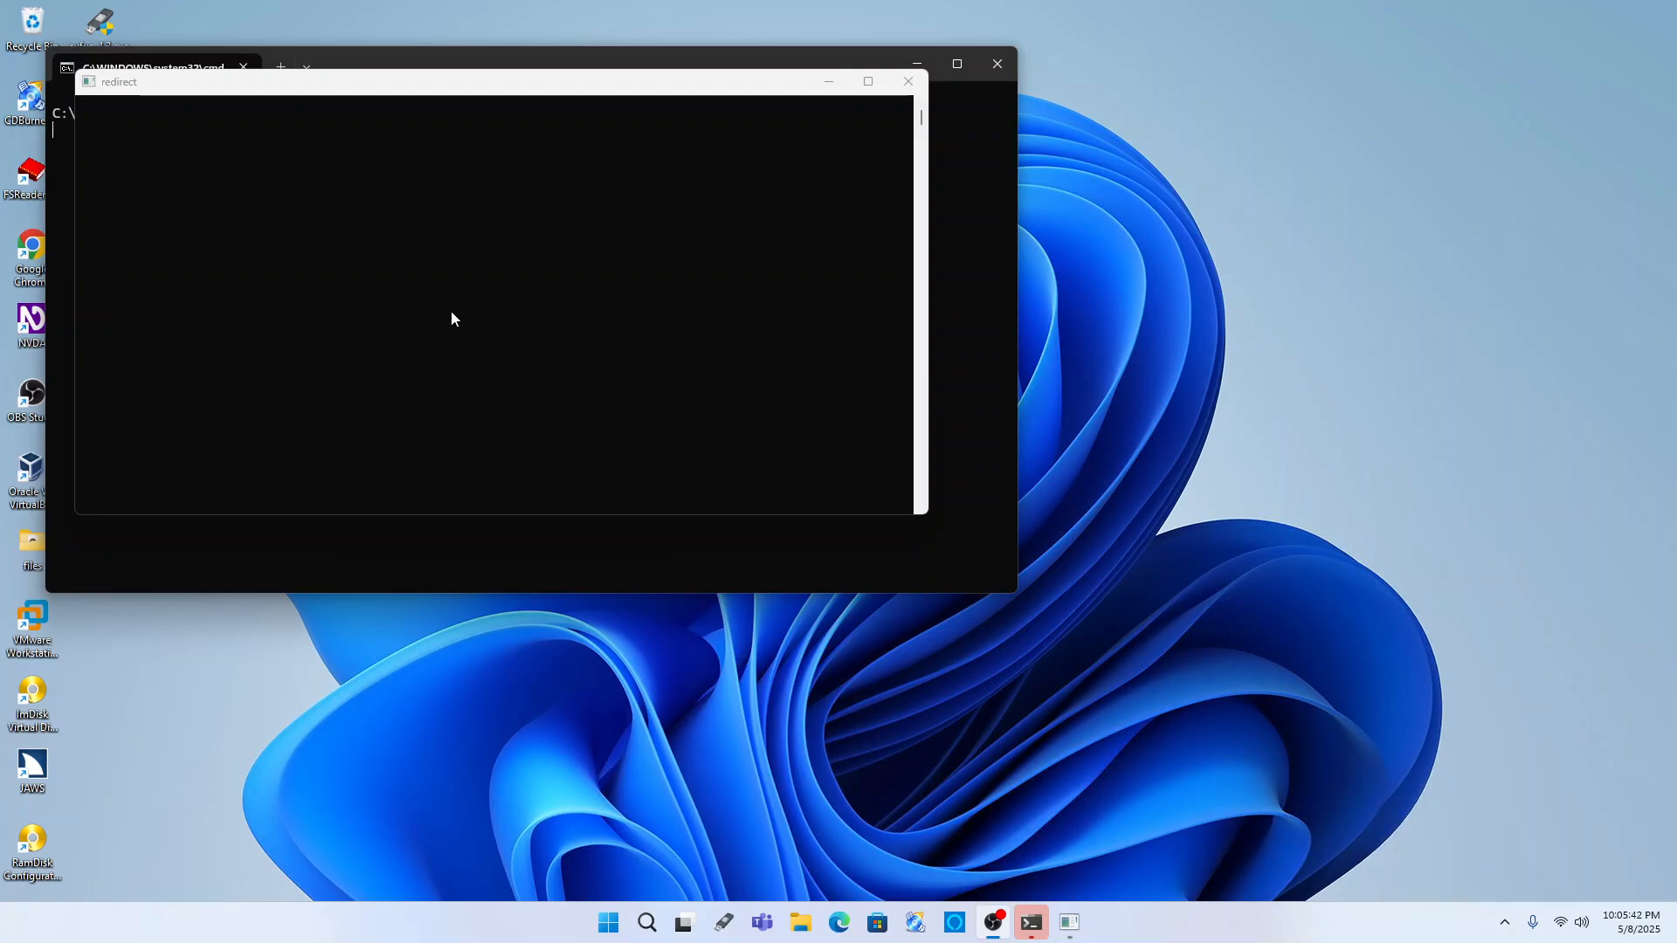
# - Open DVD RW Drive (D:) from This PC and prepare its blank disc with an empty title for use with a CD/DVD player
pyautogui.press('super+e')
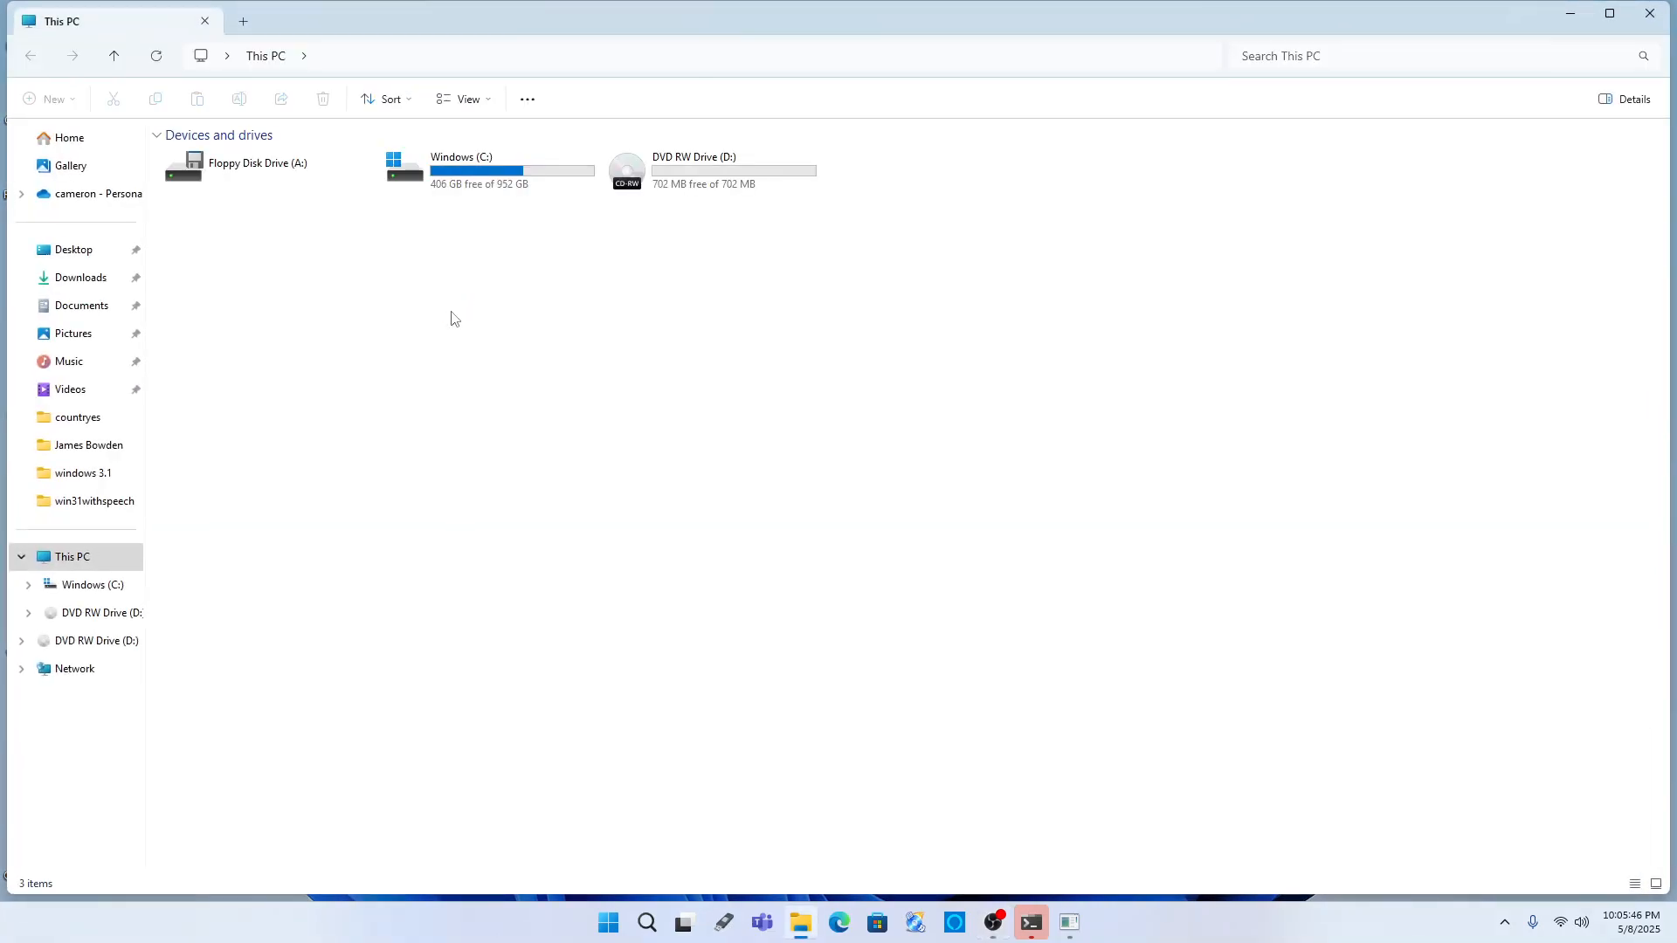
pyautogui.press('Right')
pyautogui.press('Right')
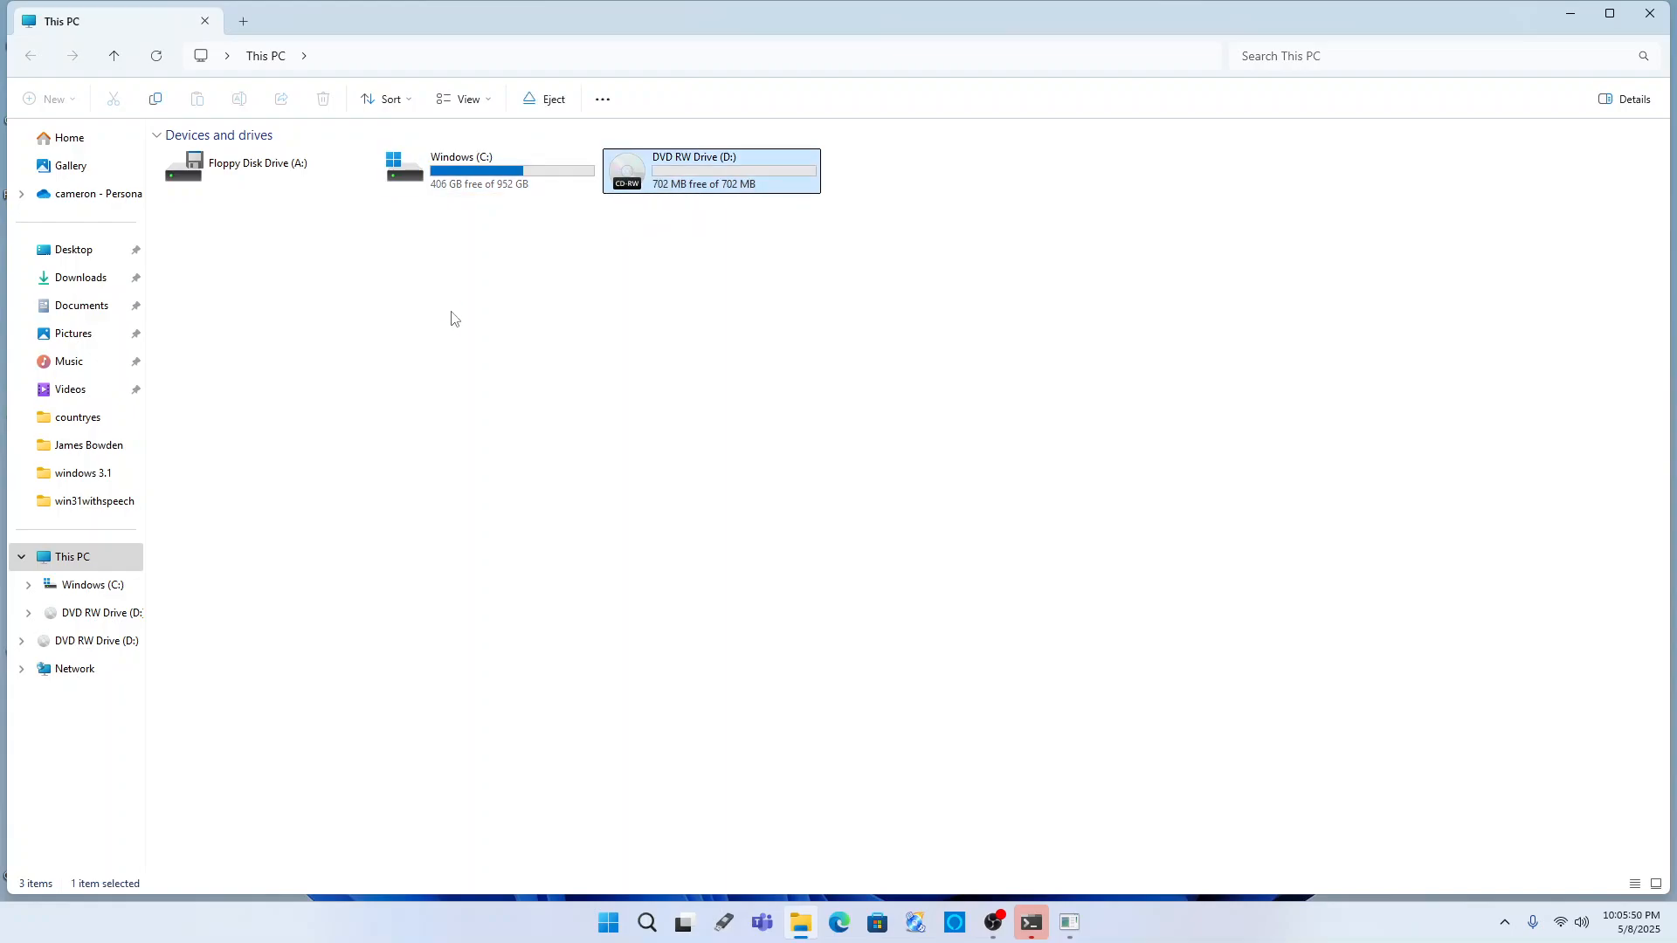
pyautogui.press('Return')
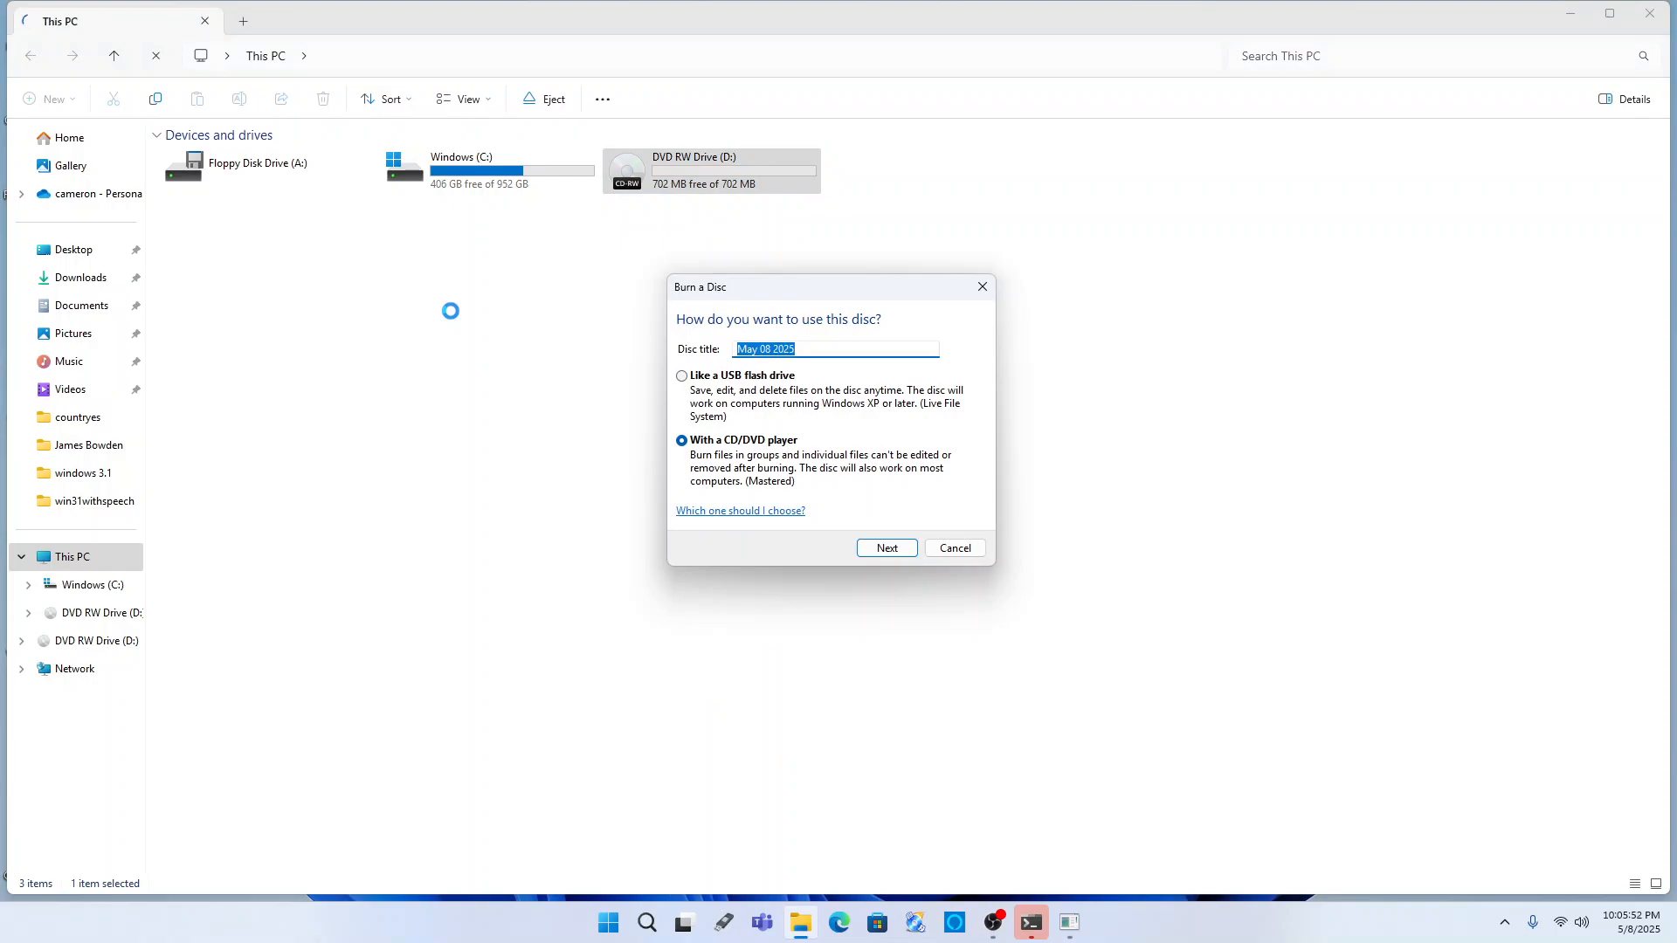
pyautogui.press('BackSpace')
pyautogui.press('Tab')
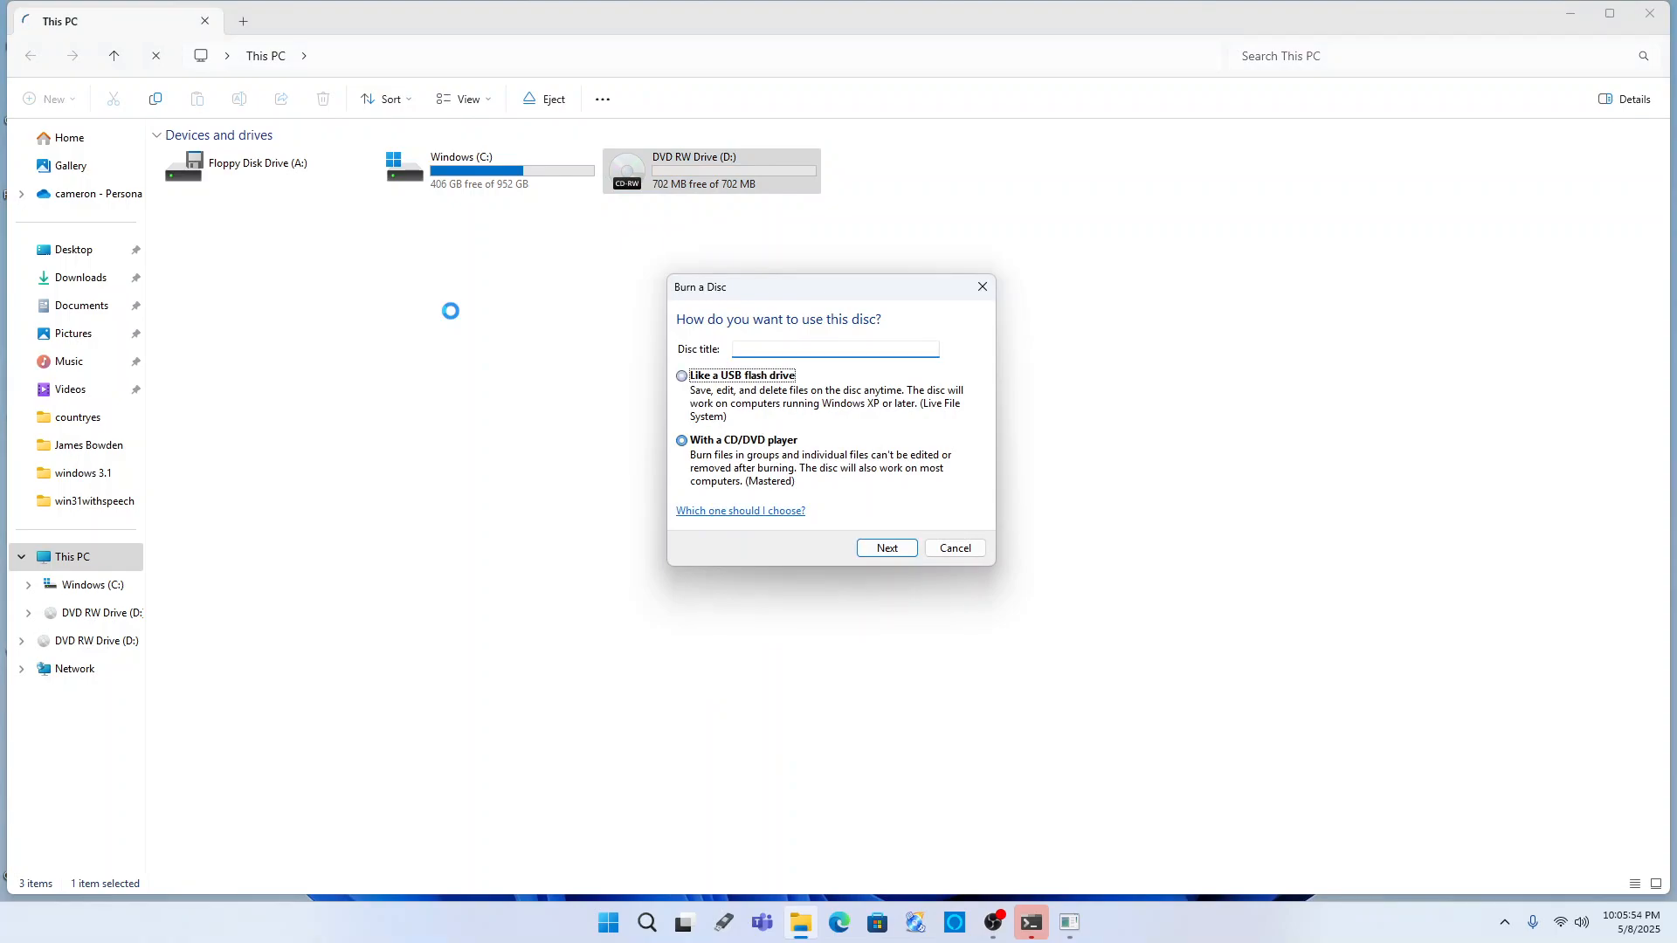
pyautogui.press('Down')
pyautogui.press('Return')
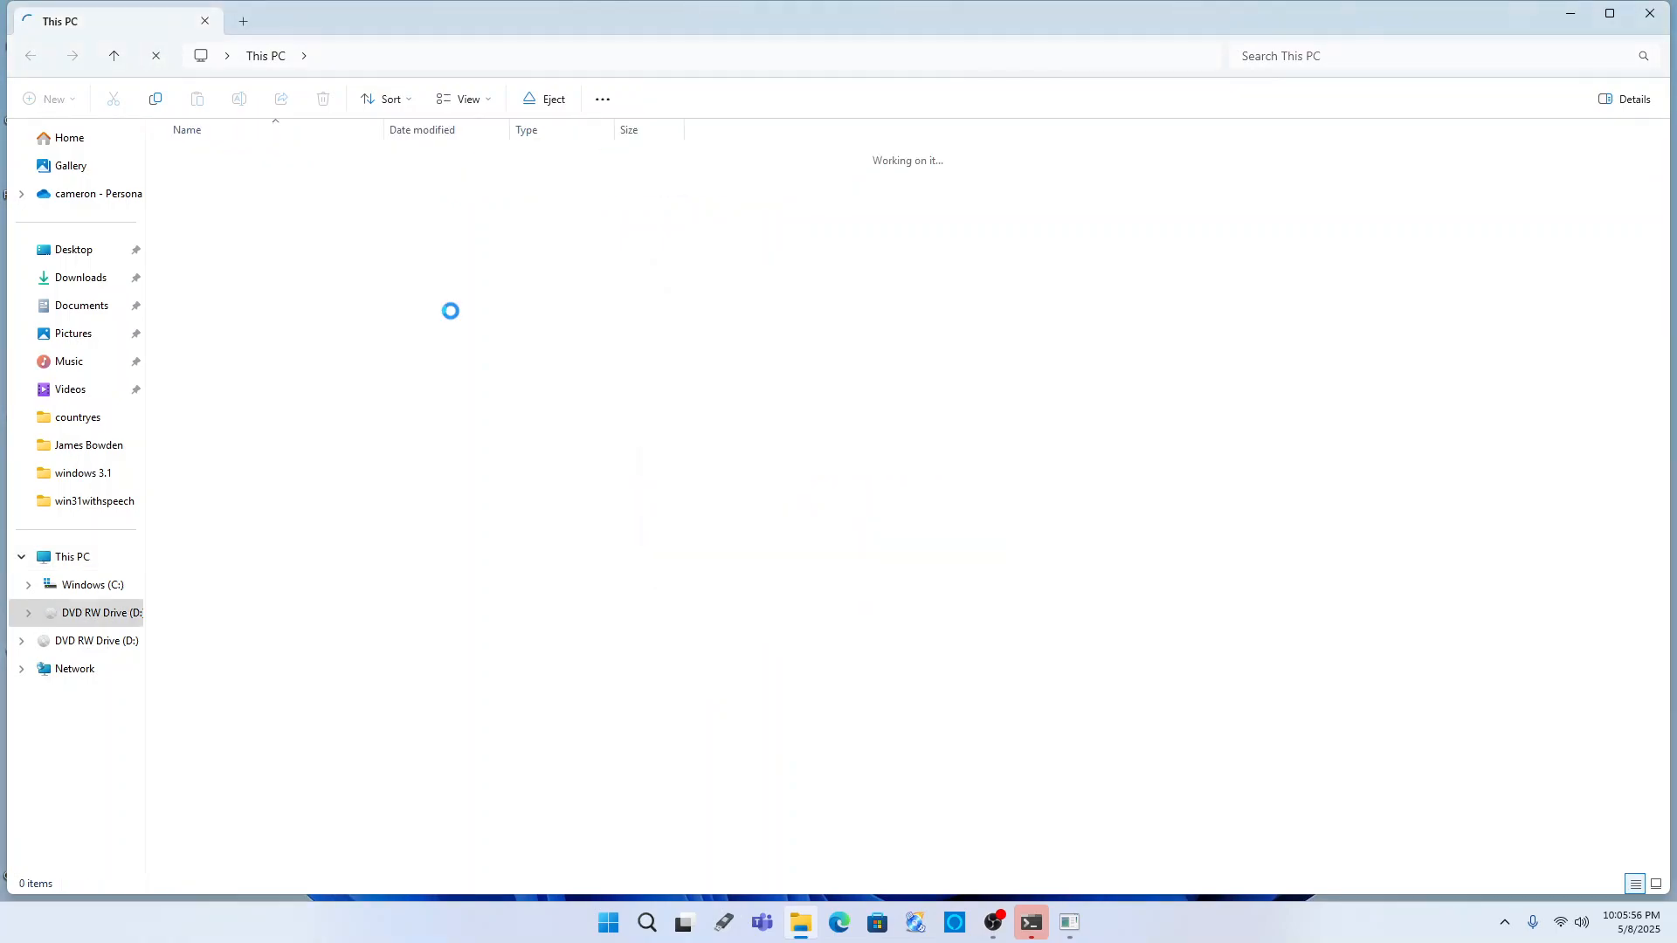
# - Permanently delete desktop.ini from the files ready to be written to the disc in DVD RW Drive (D:)
pyautogui.press('Down')
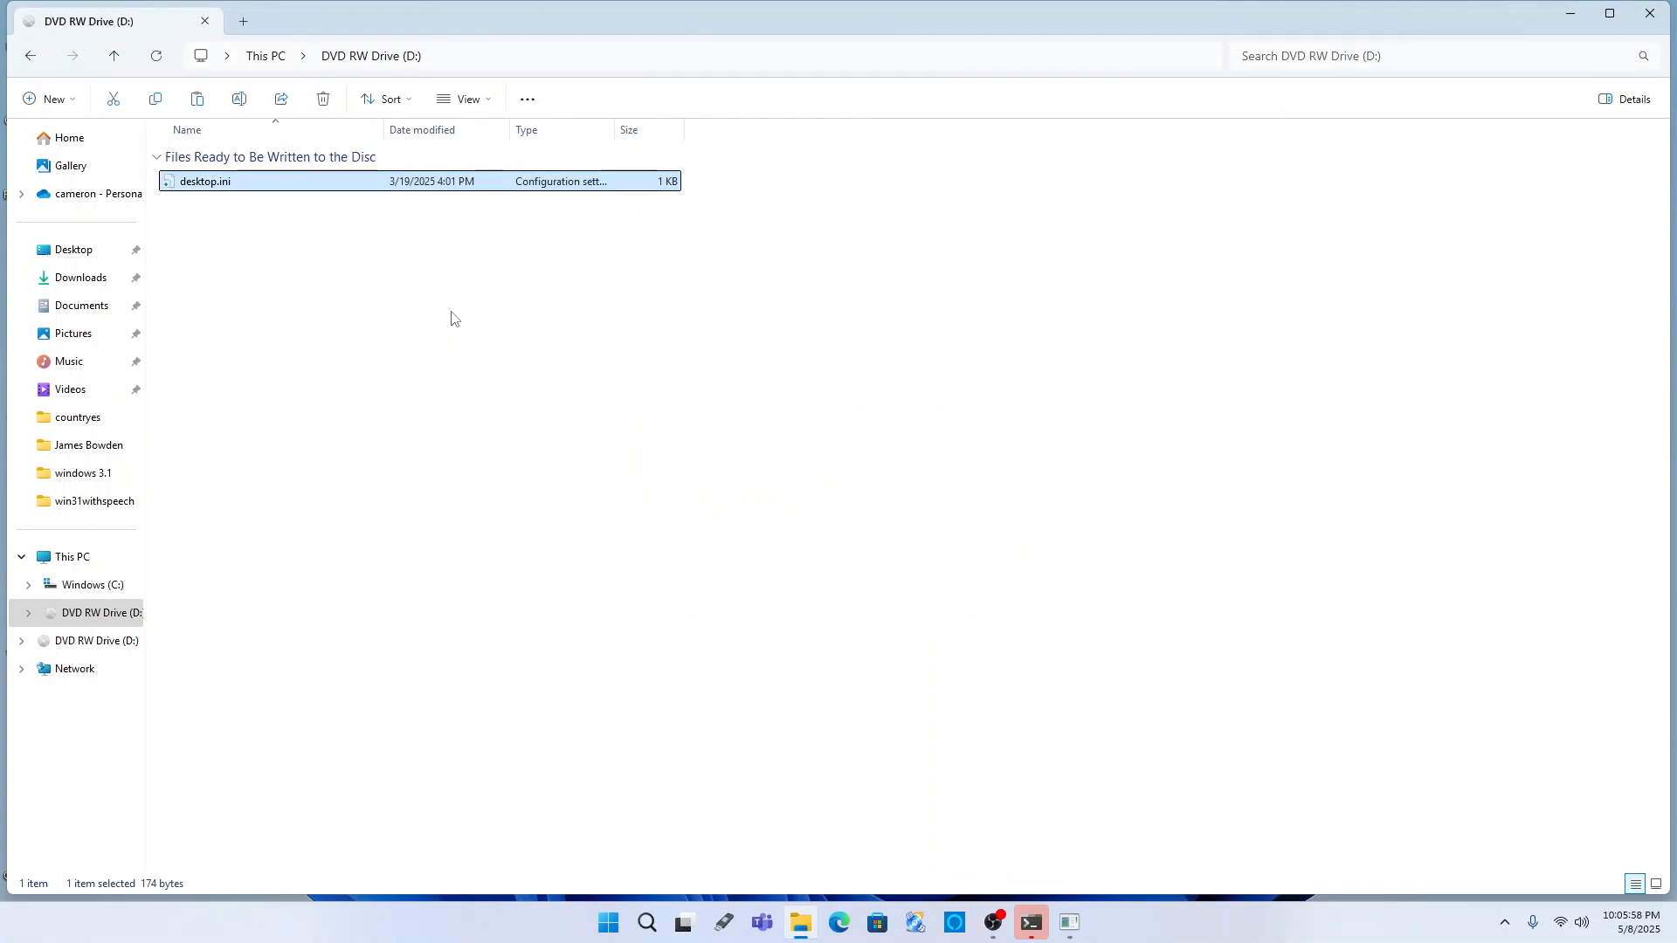
pyautogui.press('Up')
pyautogui.press('Down')
pyautogui.press('Delete')
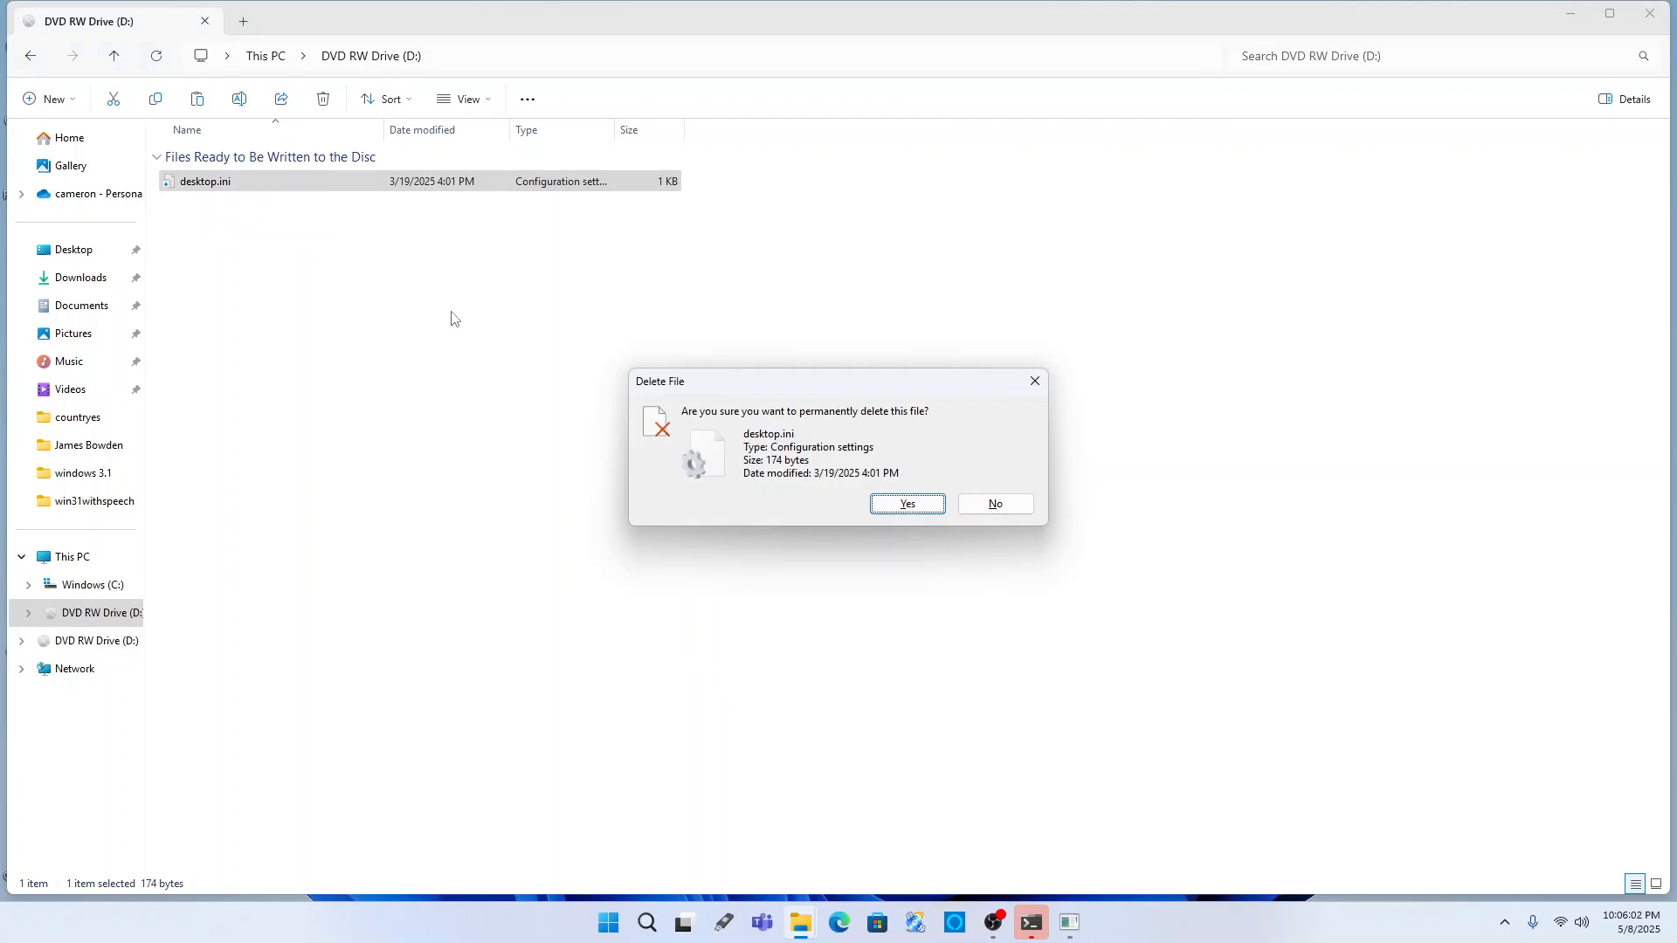
pyautogui.press('Right')
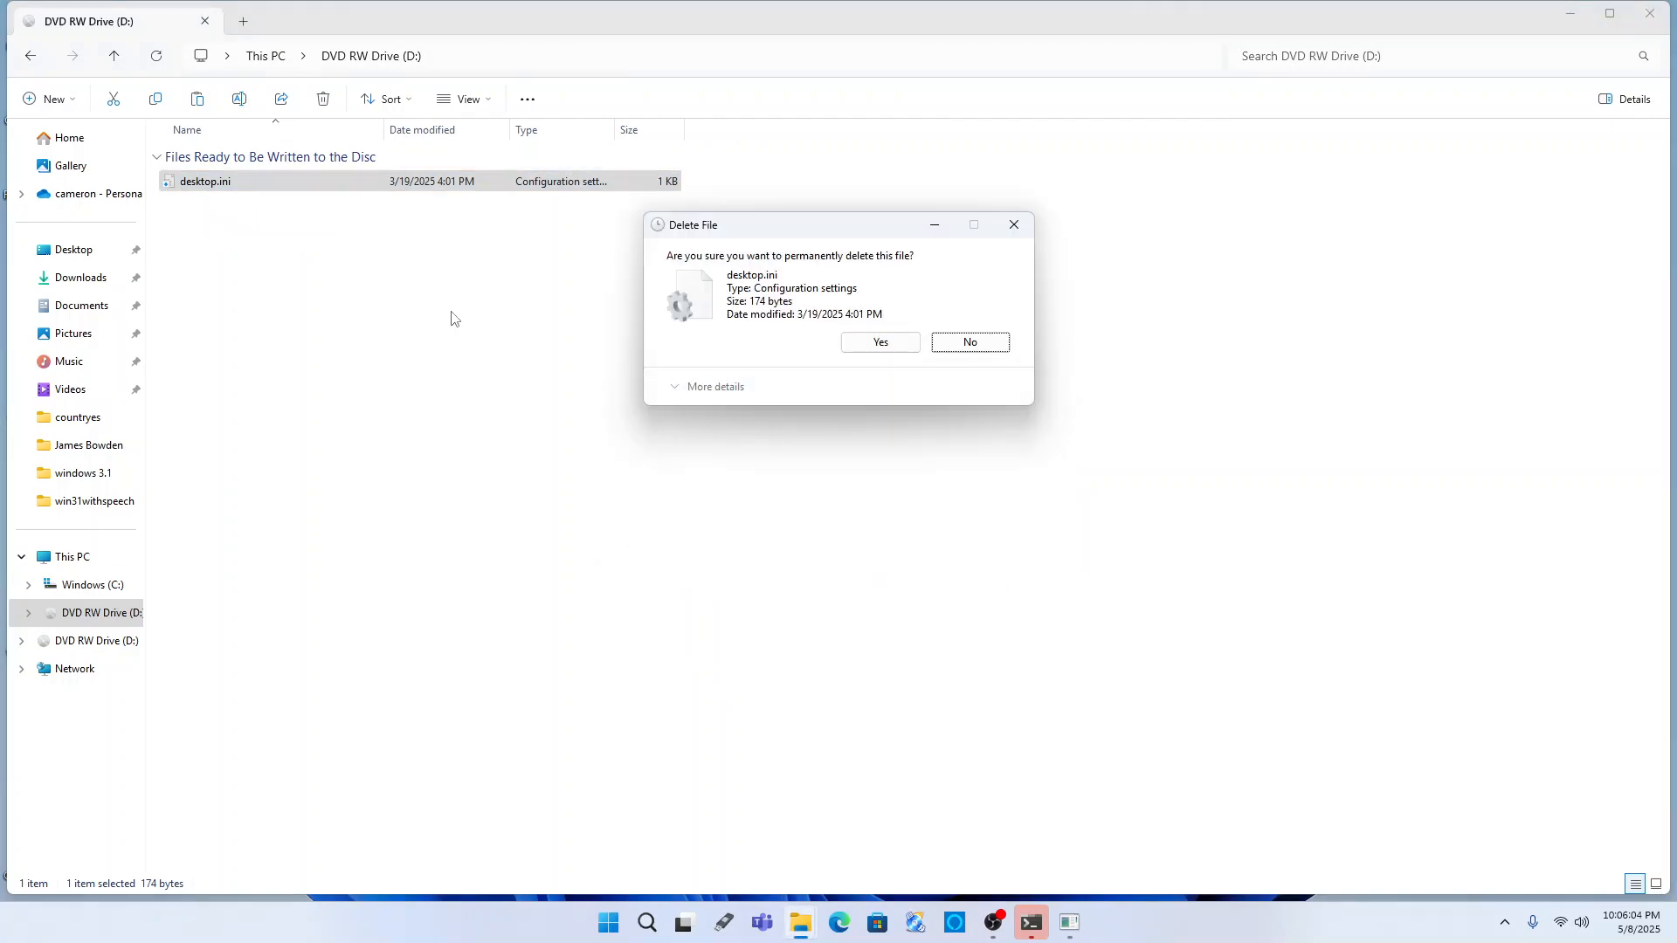
pyautogui.press('Left')
pyautogui.press('Return')
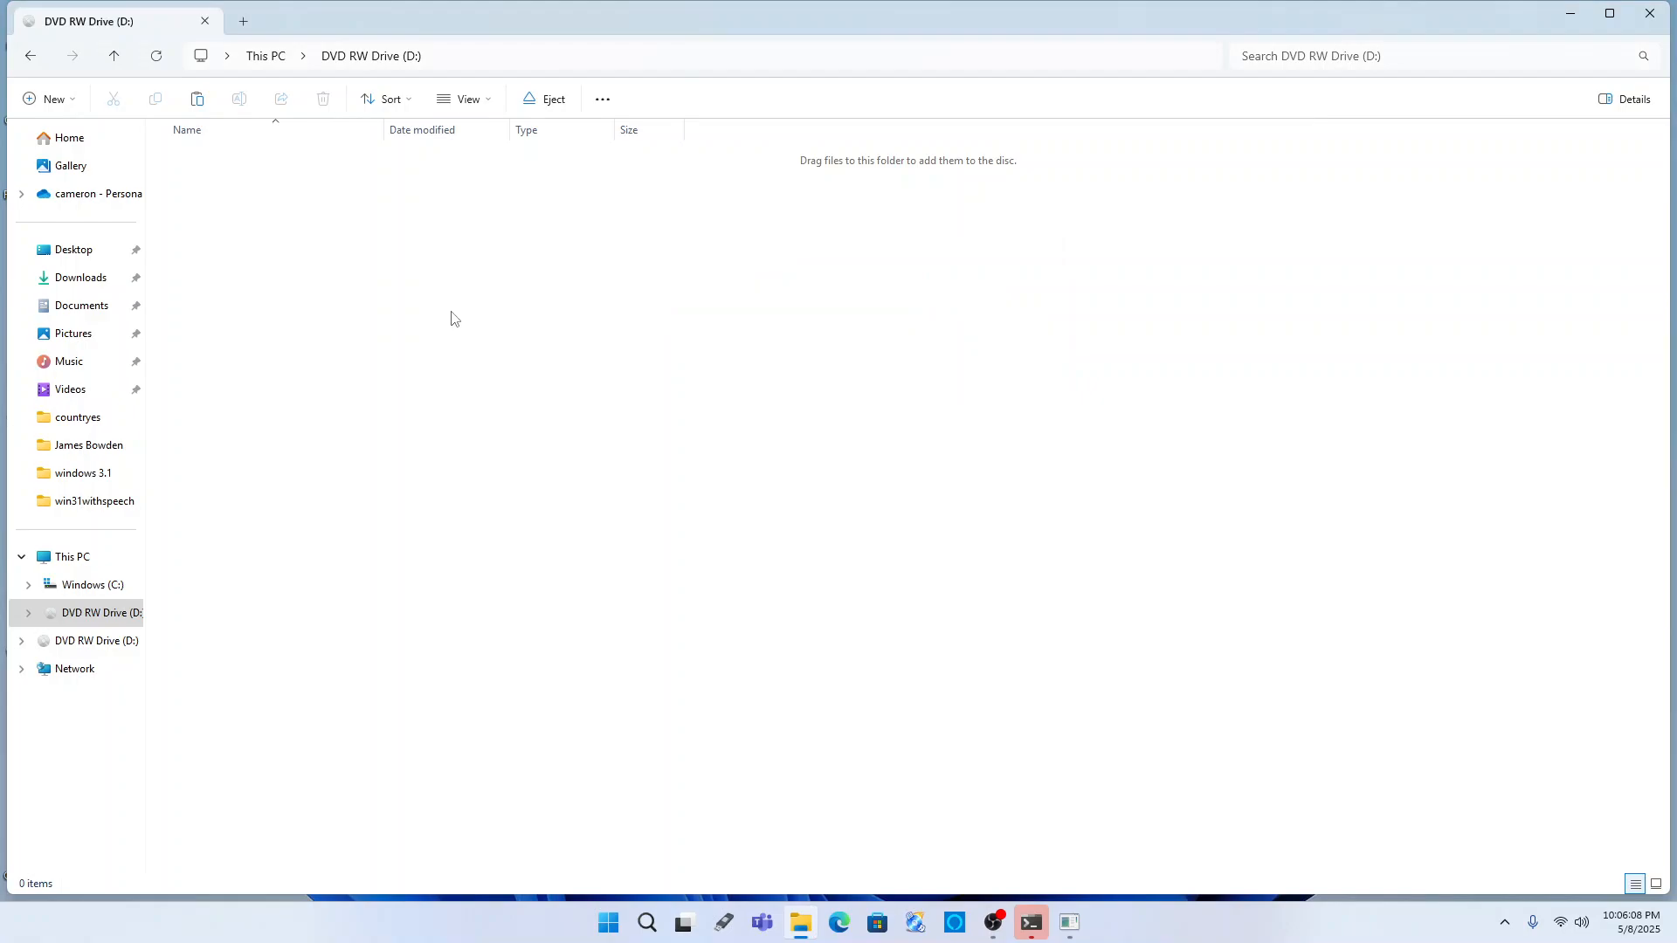
# - Return to This PC and open the user's profile folder inside Users on Windows (C:)
pyautogui.press('BackSpace')
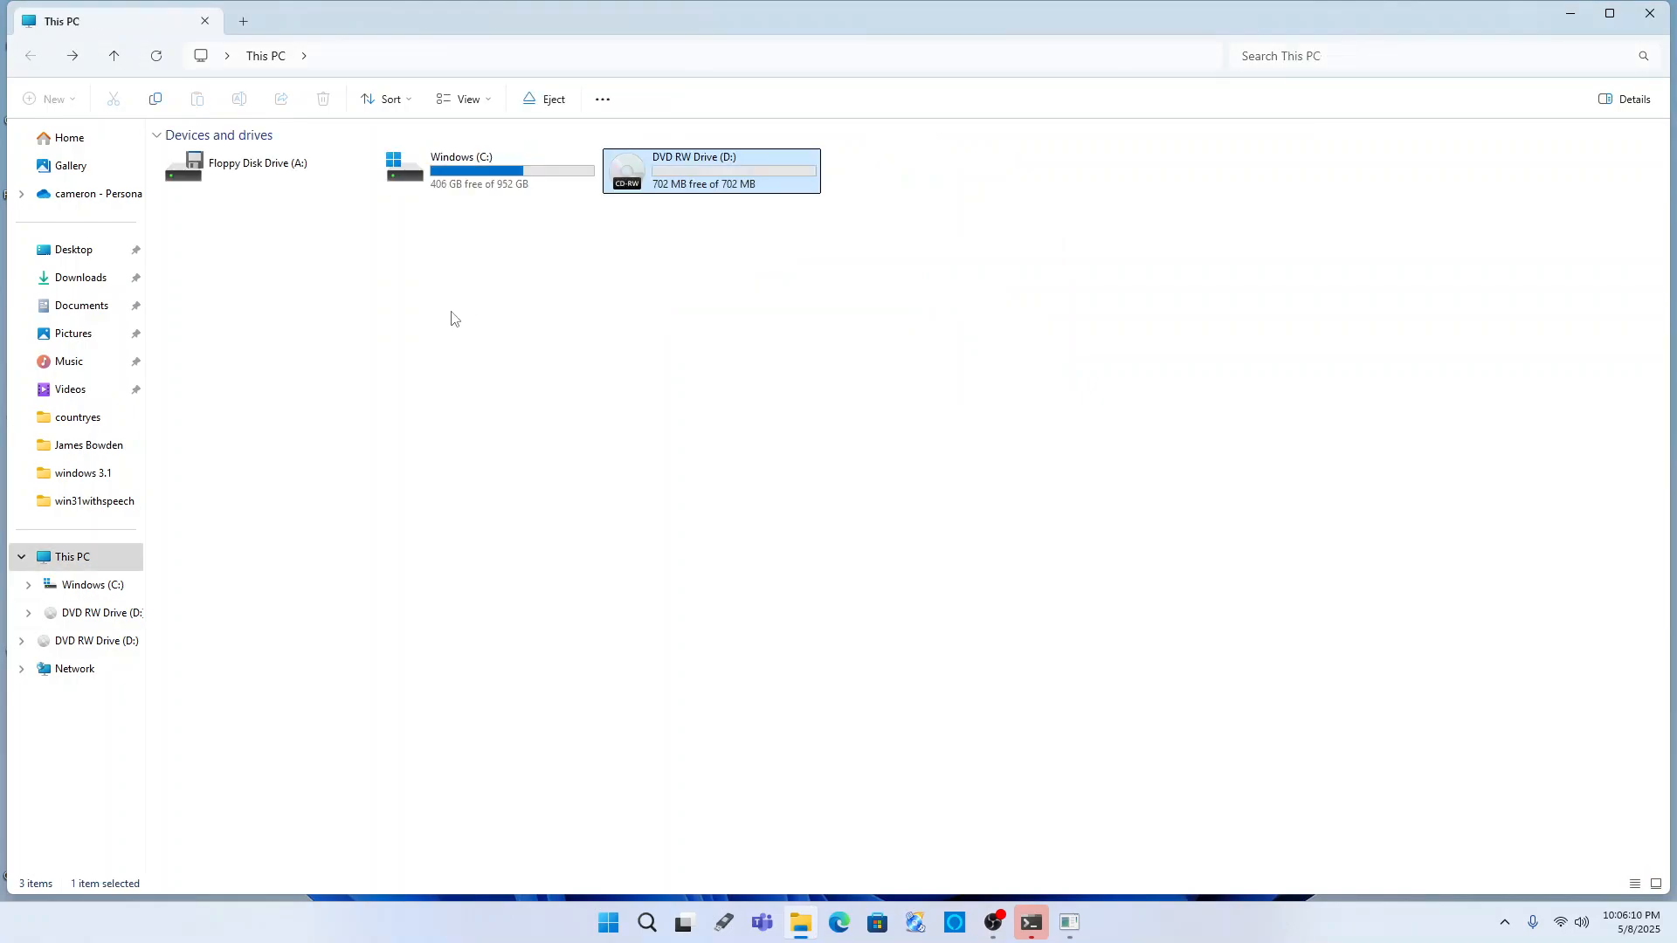
pyautogui.press('Left')
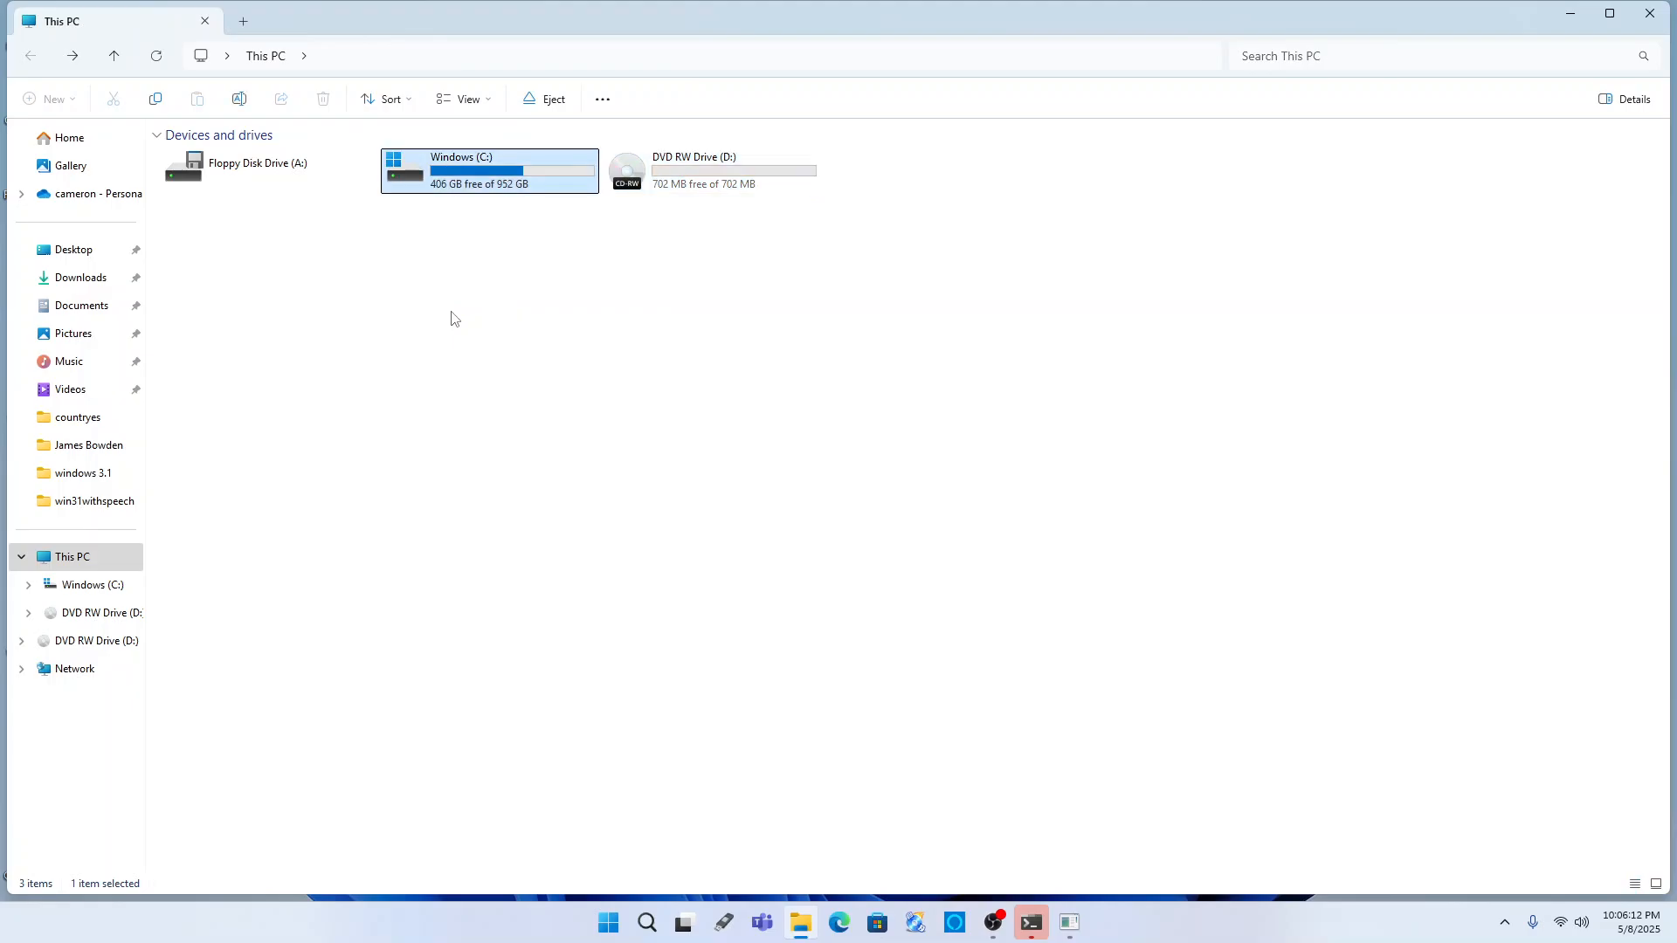
pyautogui.press('Return')
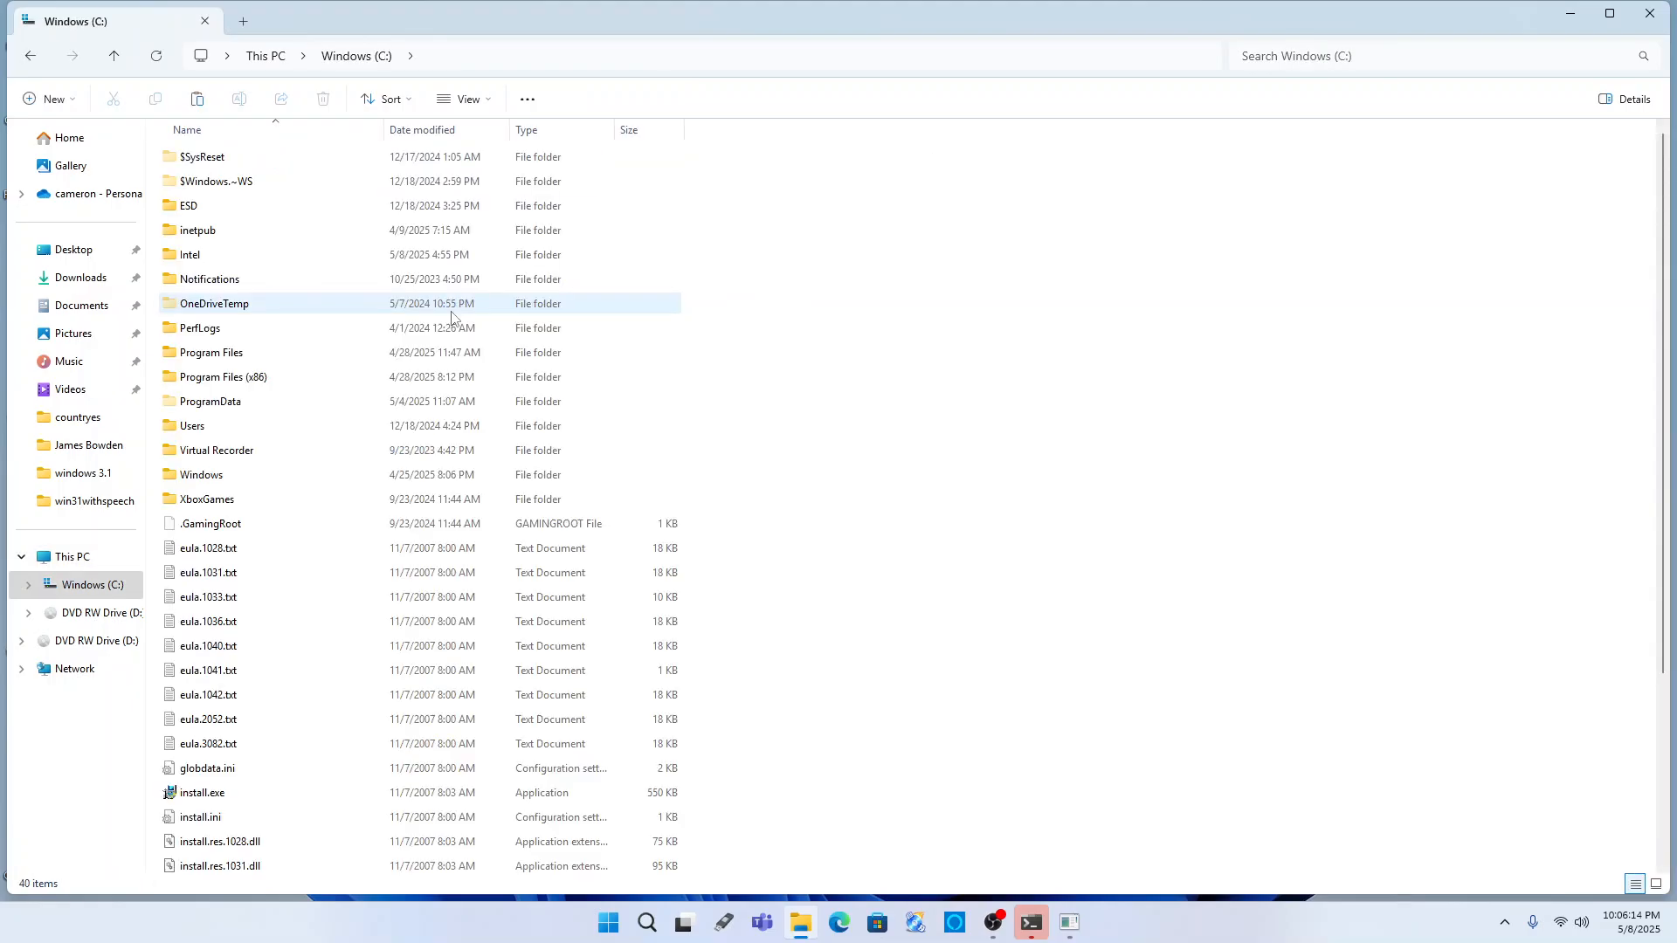
pyautogui.press('u')
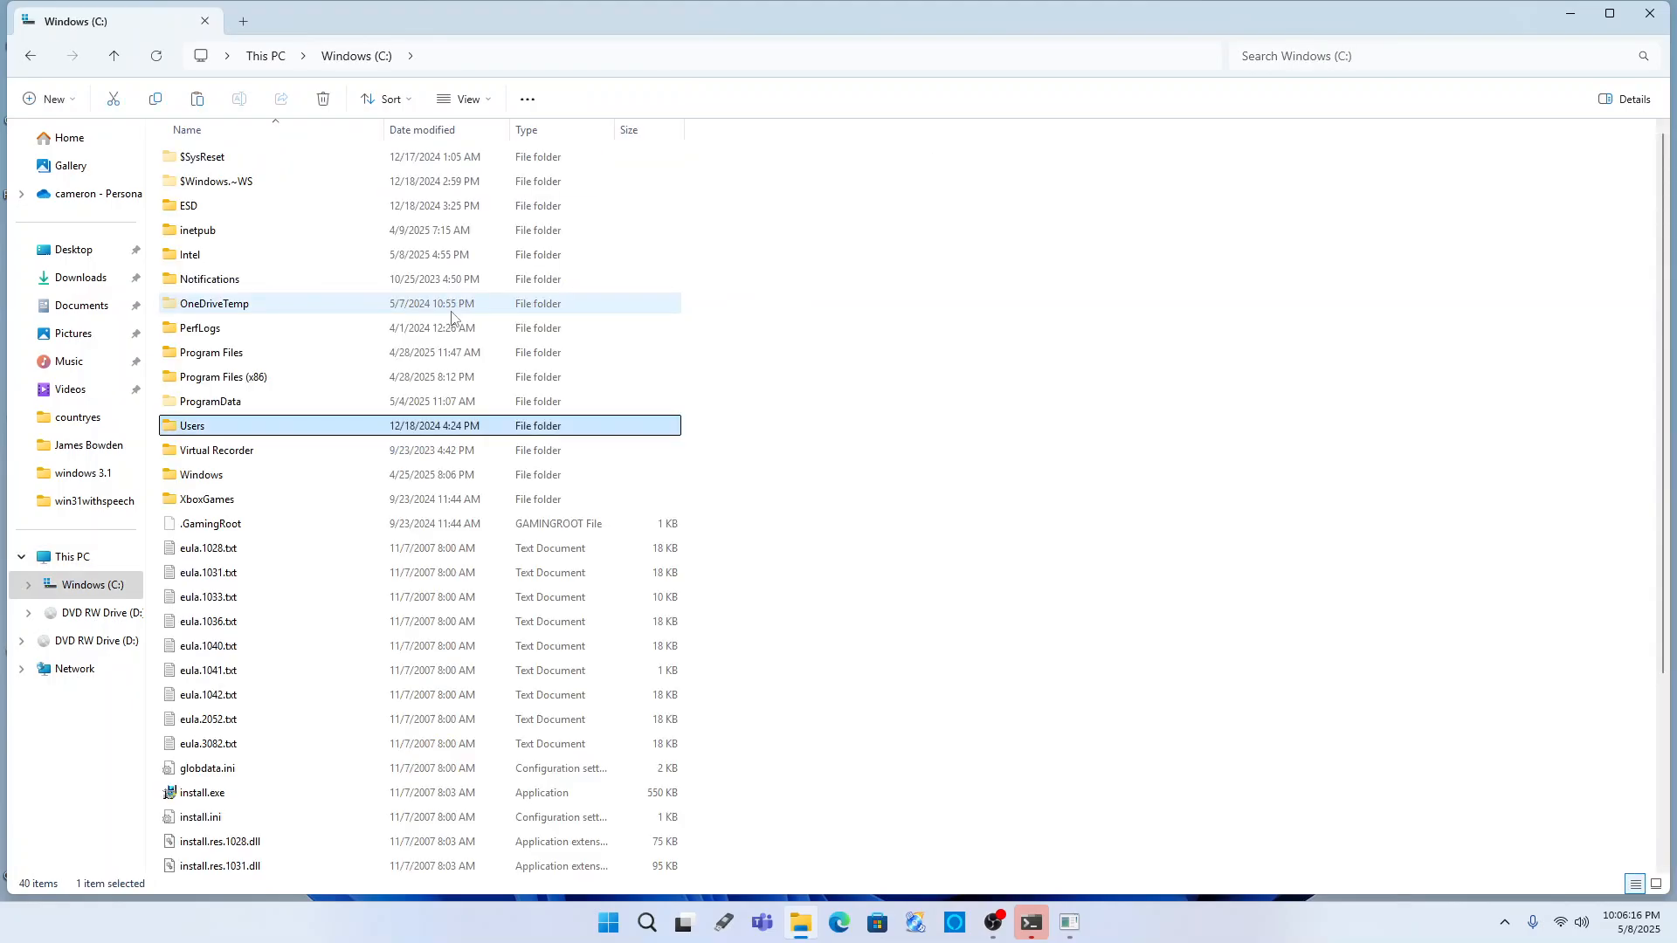
pyautogui.press('Return')
pyautogui.press('Down')
pyautogui.press('Up')
pyautogui.press('Return')
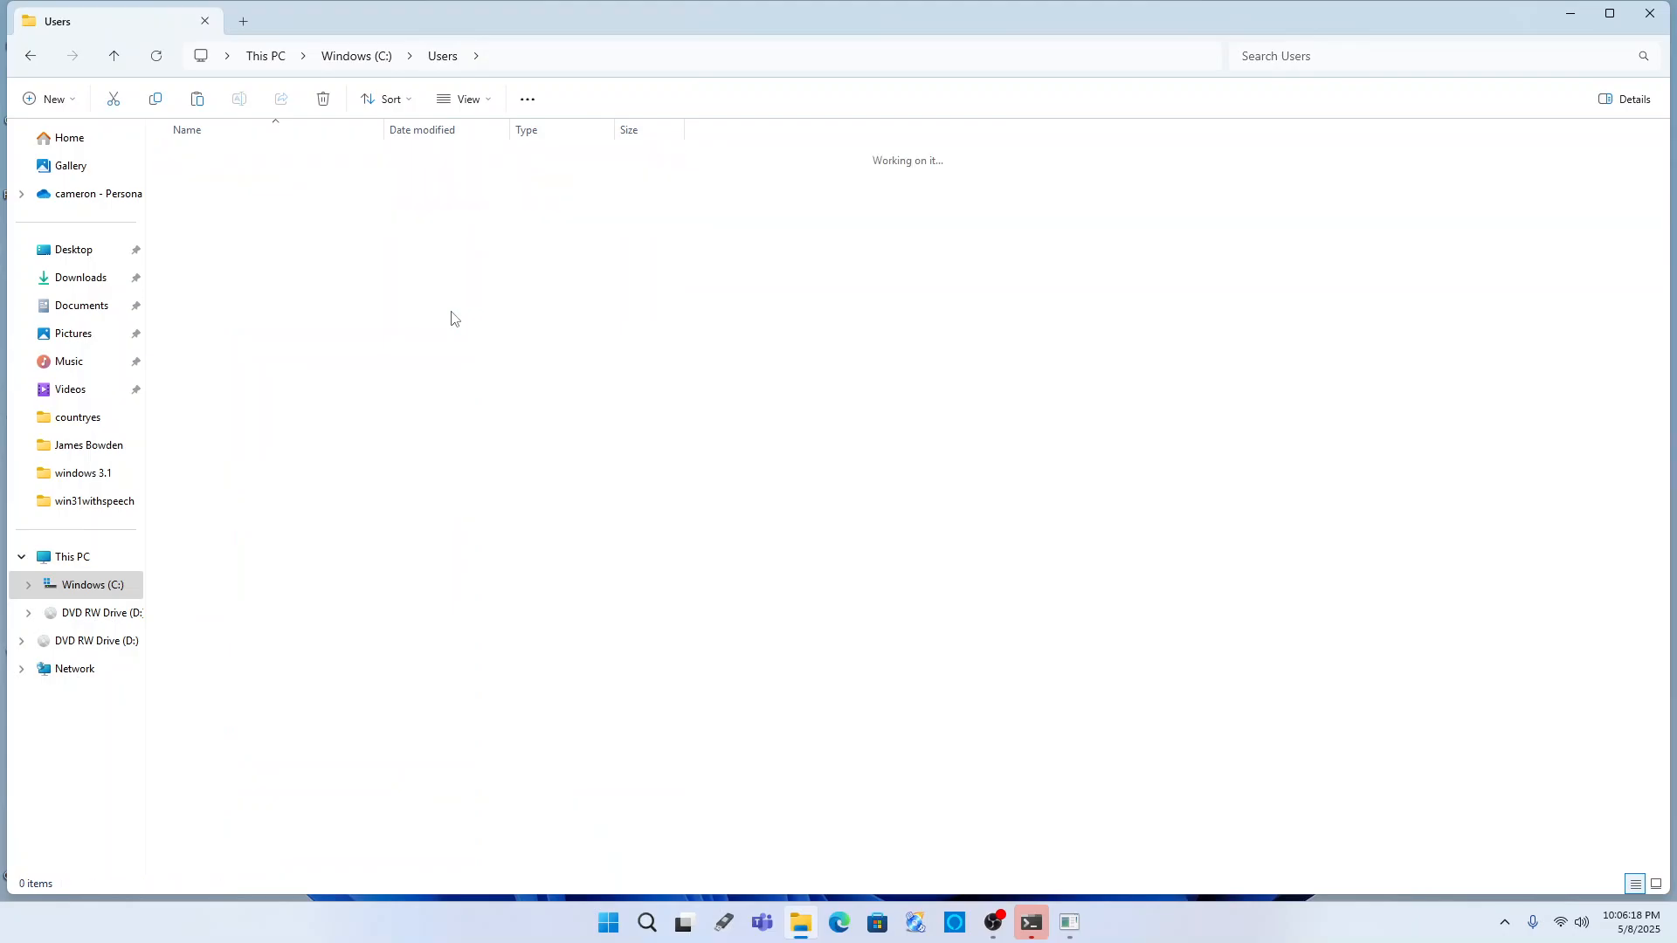
# - Open the Documents folder in the user's profile, and open its bt sync subfolder
pyautogui.press('Down')
pyautogui.press('Down')
pyautogui.press('Down')
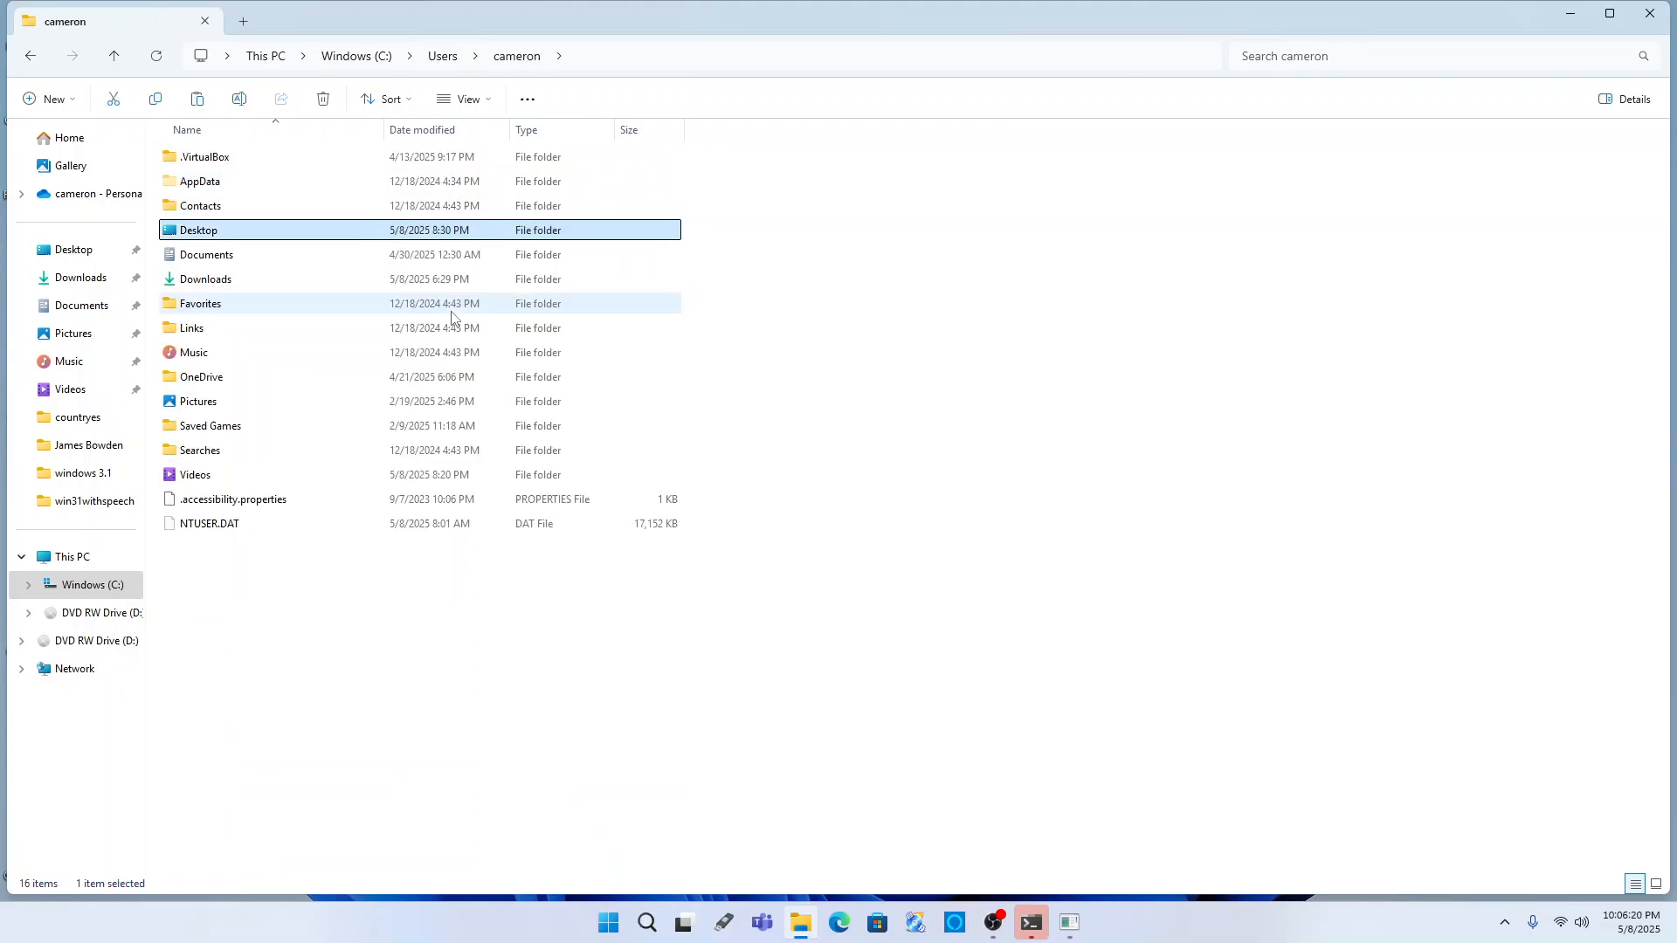
pyautogui.press('Down')
pyautogui.press('Down')
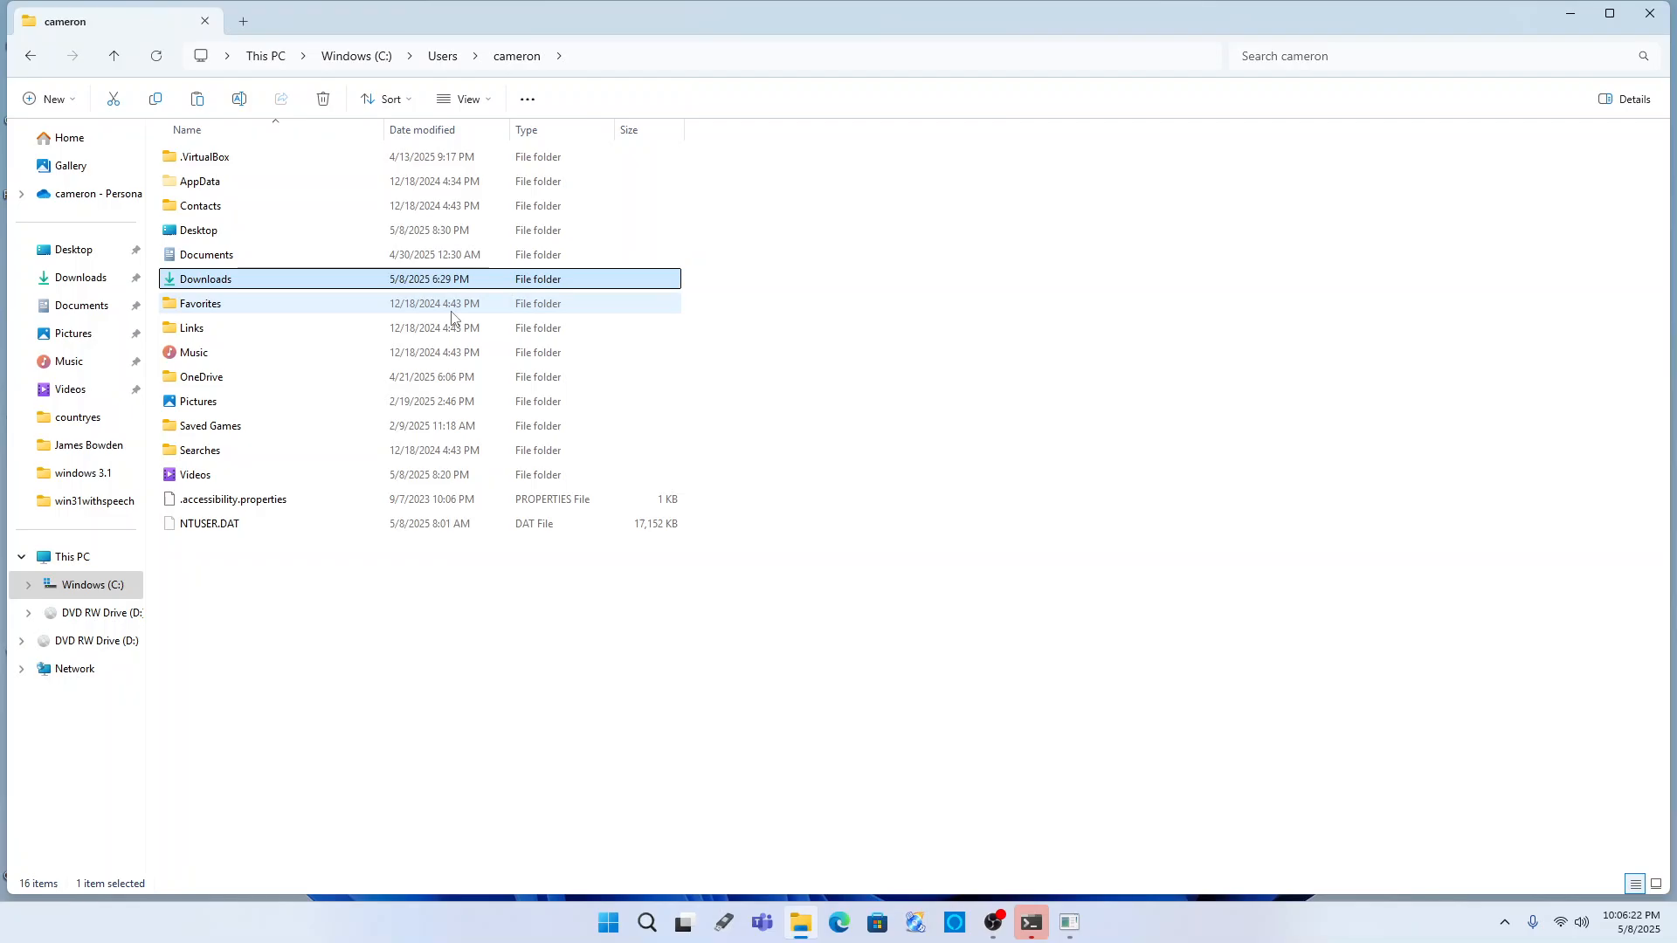
pyautogui.press('Up')
pyautogui.press('Return')
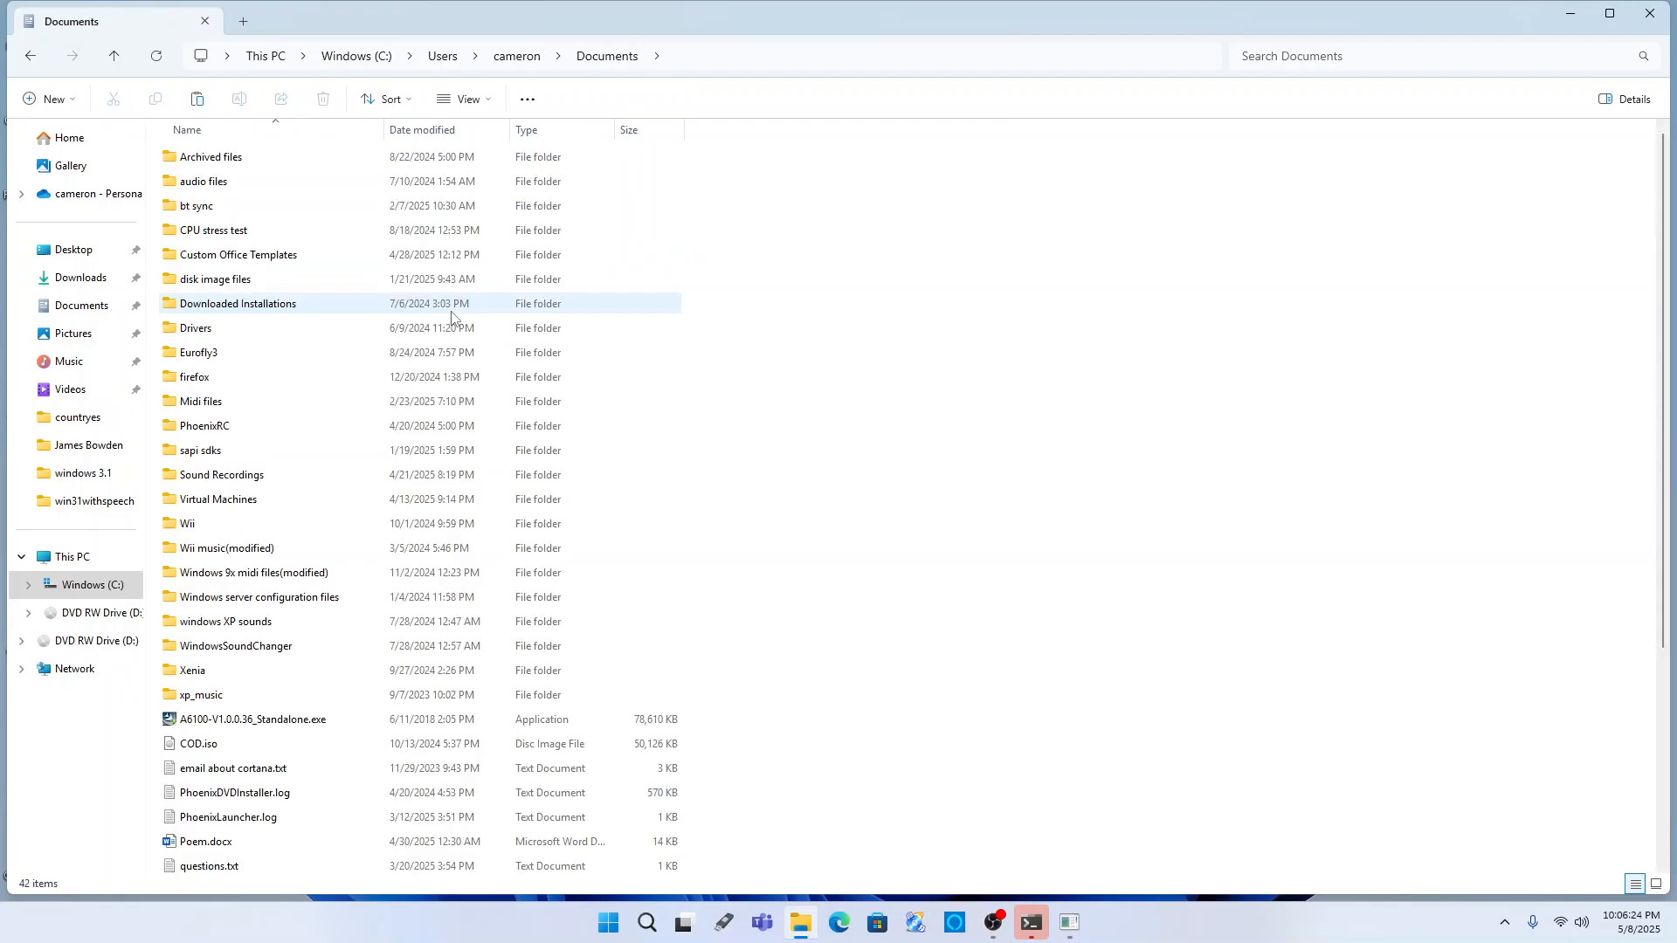
pyautogui.press('b')
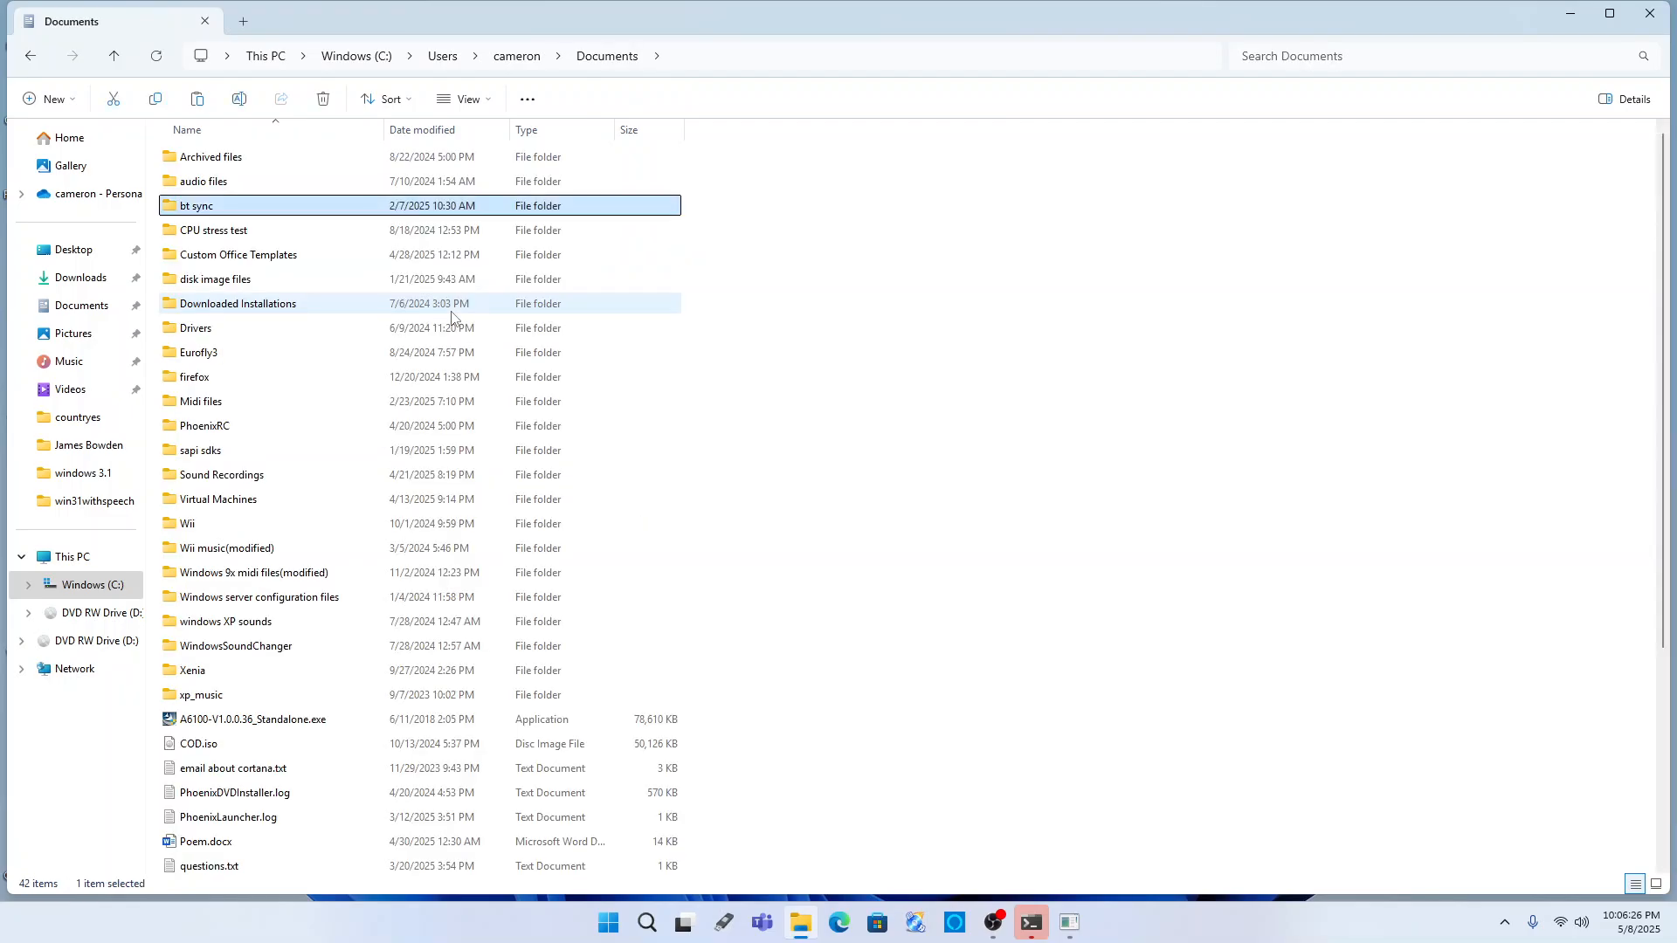
pyautogui.press('Return')
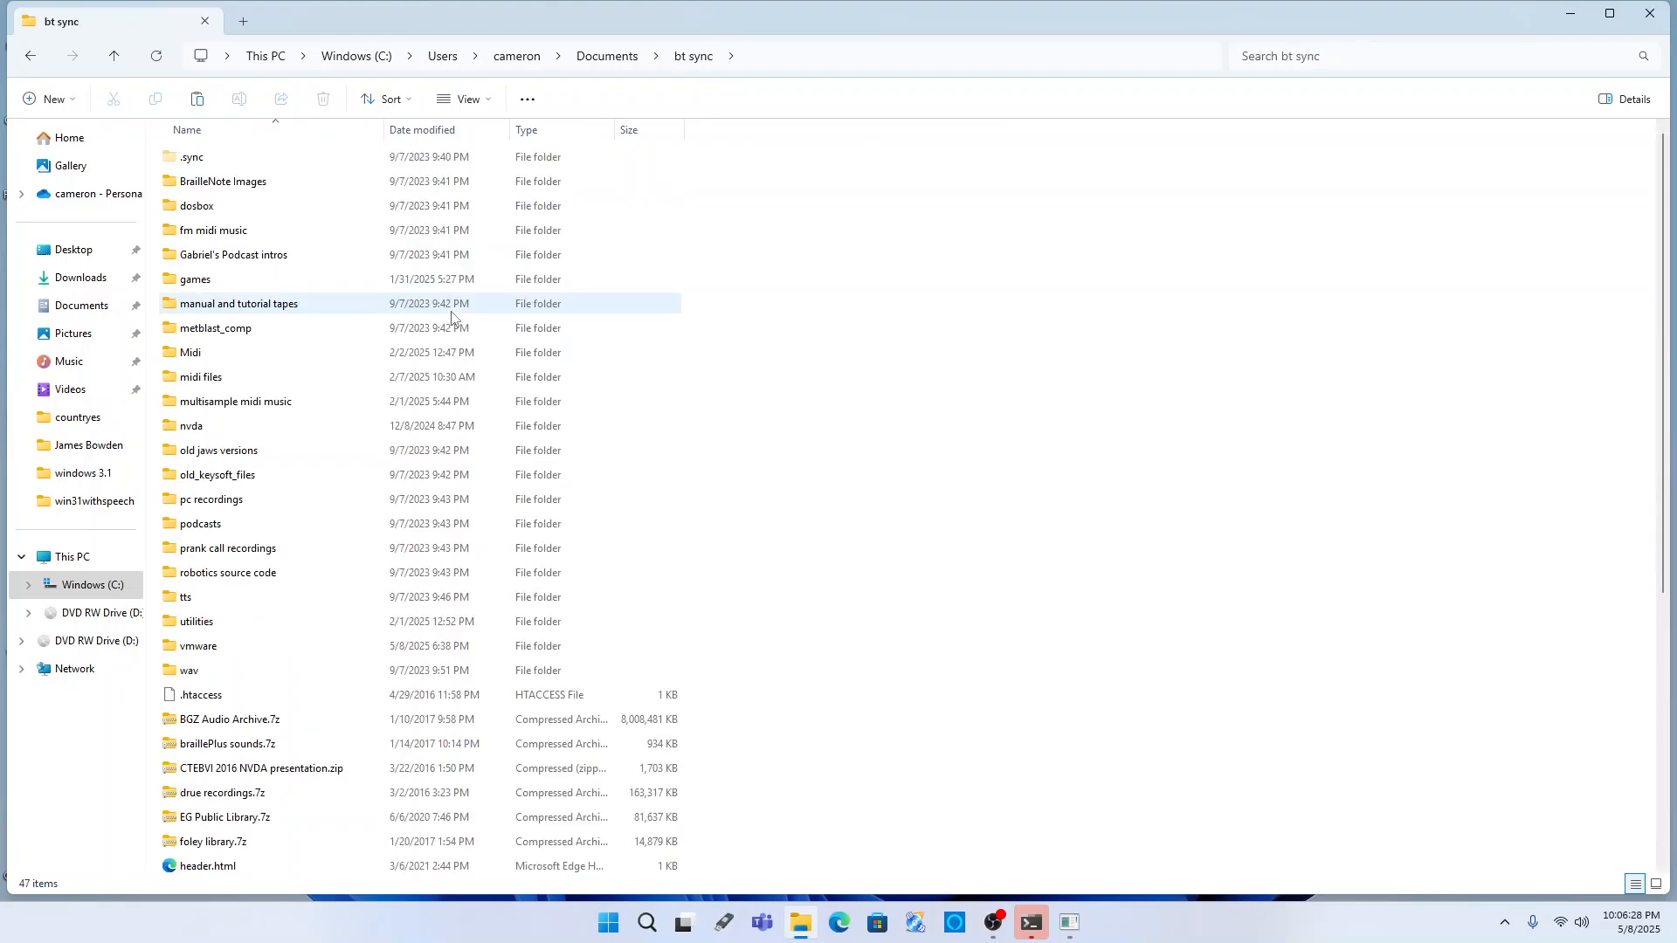
# - Copy the keynote gold folder from old_software_synths in the tts folder
pyautogui.press('t')
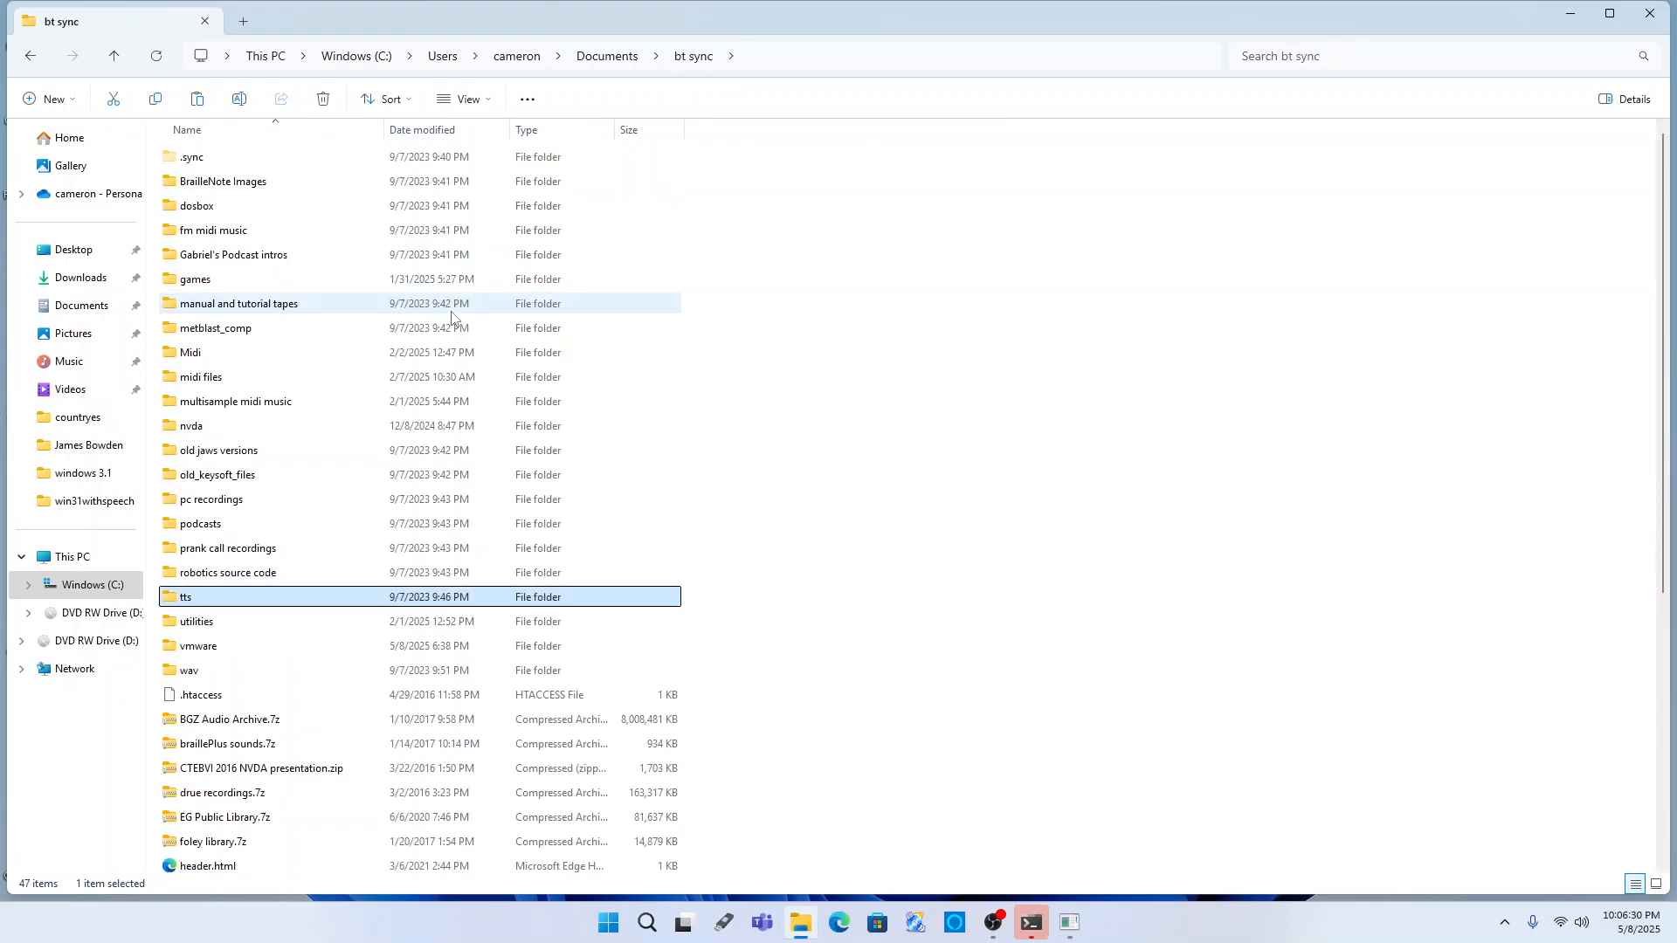
pyautogui.press('Return')
pyautogui.press('o')
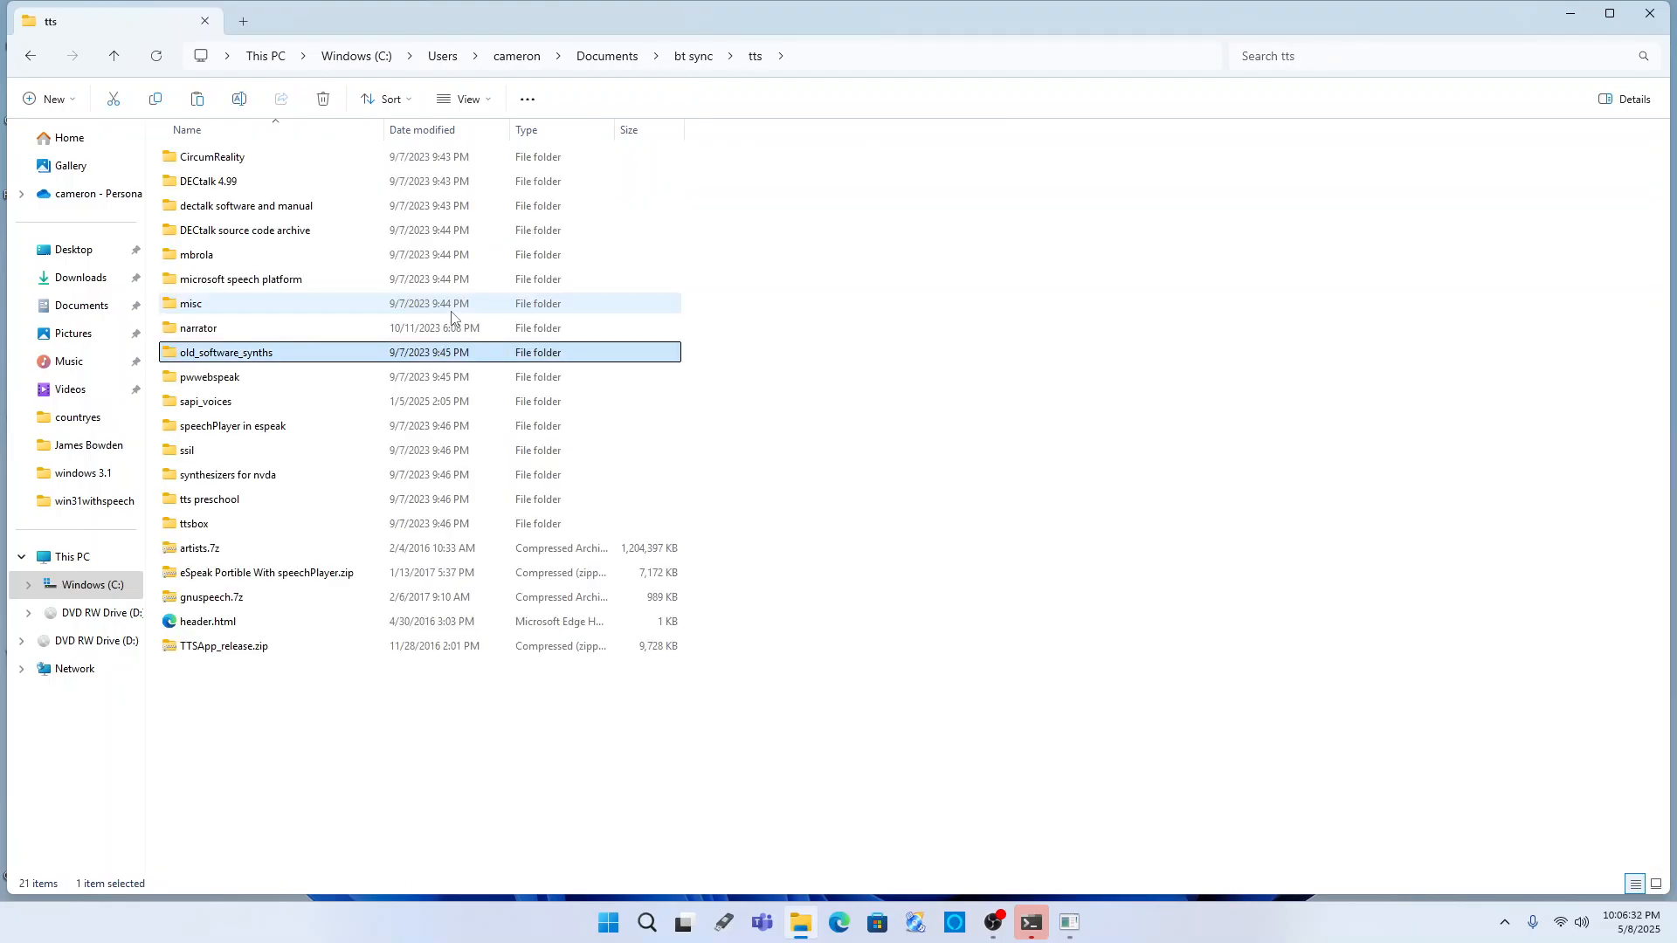
pyautogui.press('Return')
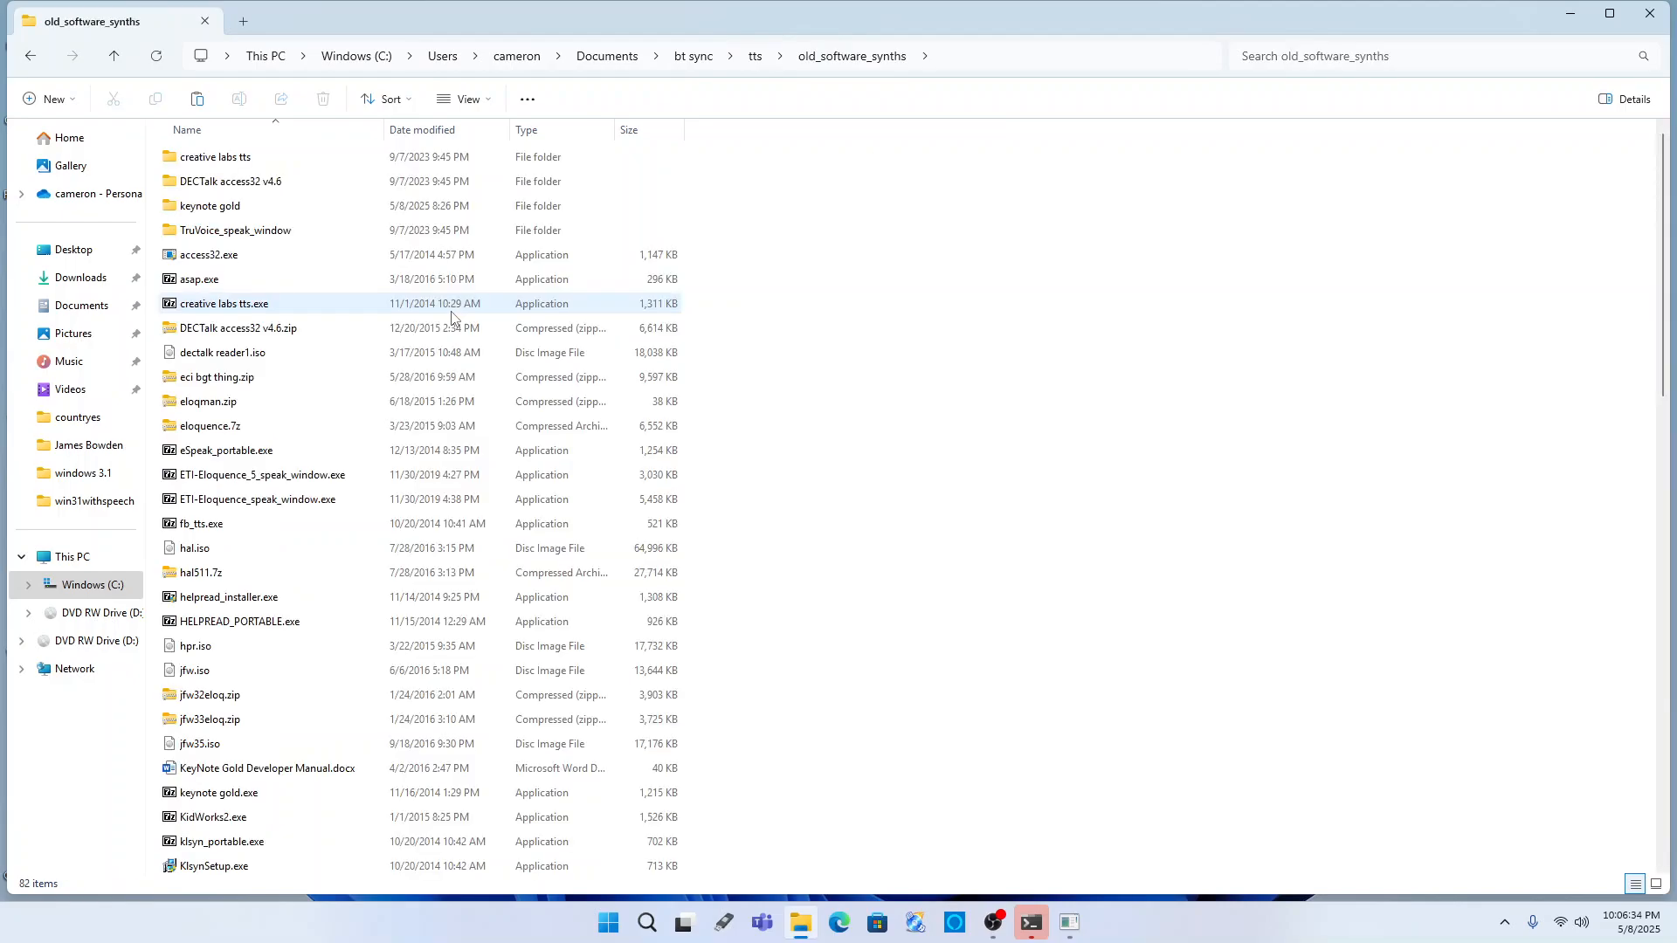
pyautogui.press('k')
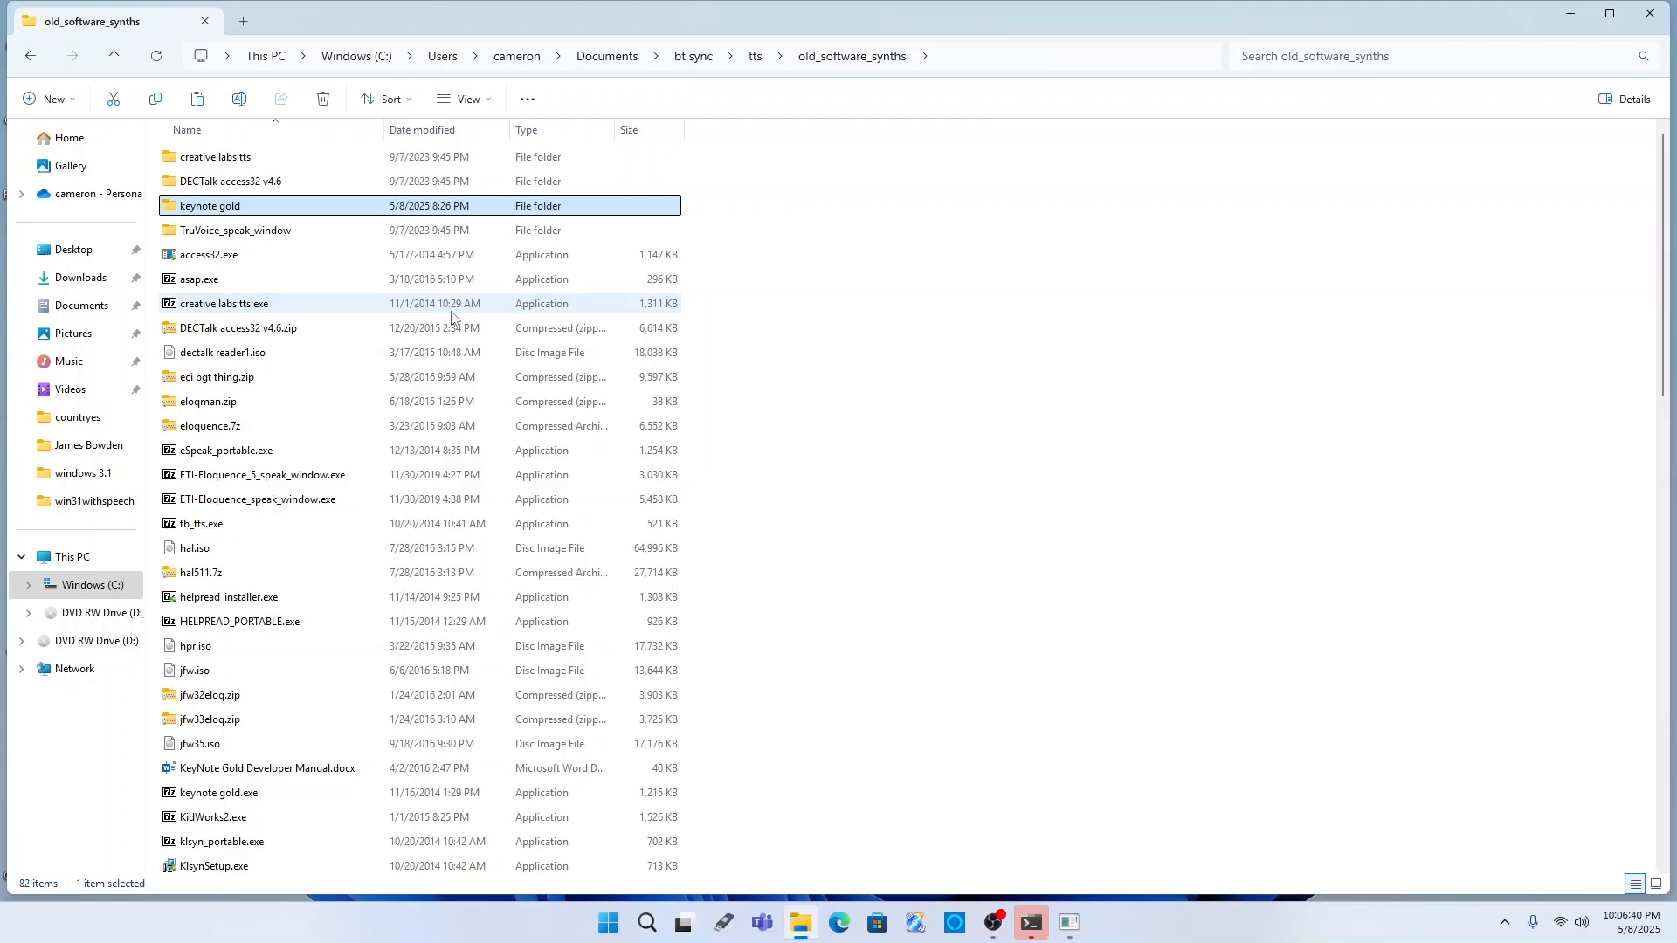
# - Go back to This PC and paste the keynote gold folder into DVD RW Drive (D:)
pyautogui.press('BackSpace')
pyautogui.press('BackSpace')
pyautogui.press('BackSpace')
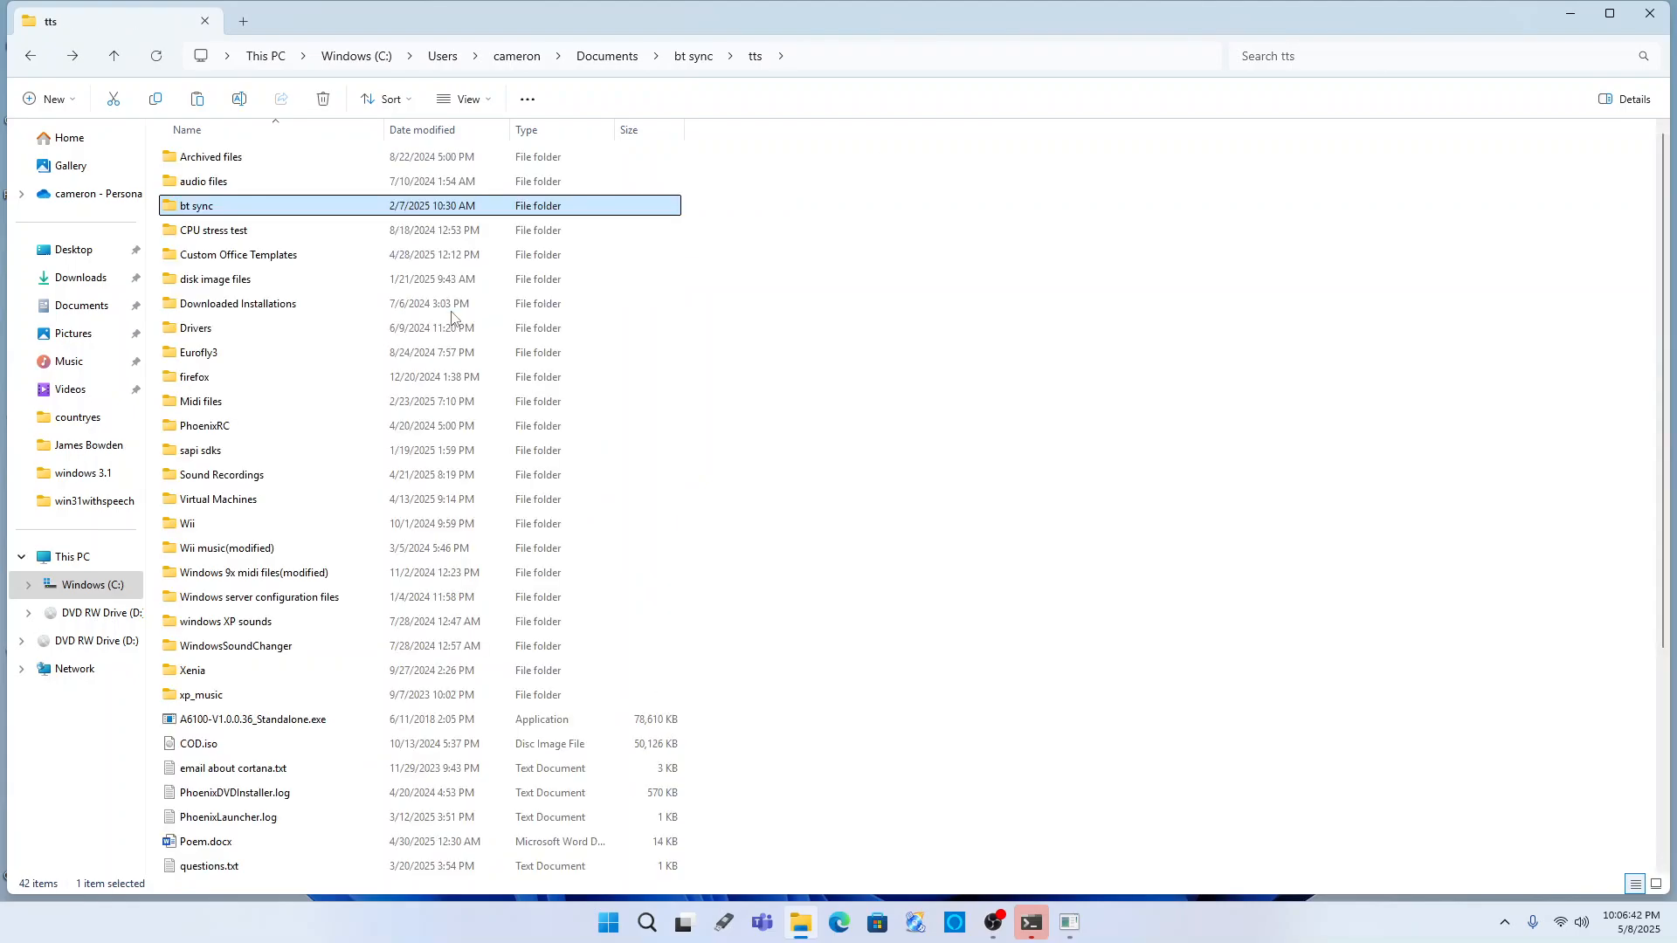
pyautogui.press('BackSpace')
pyautogui.press('BackSpace')
pyautogui.press('BackSpace')
pyautogui.press('BackSpace')
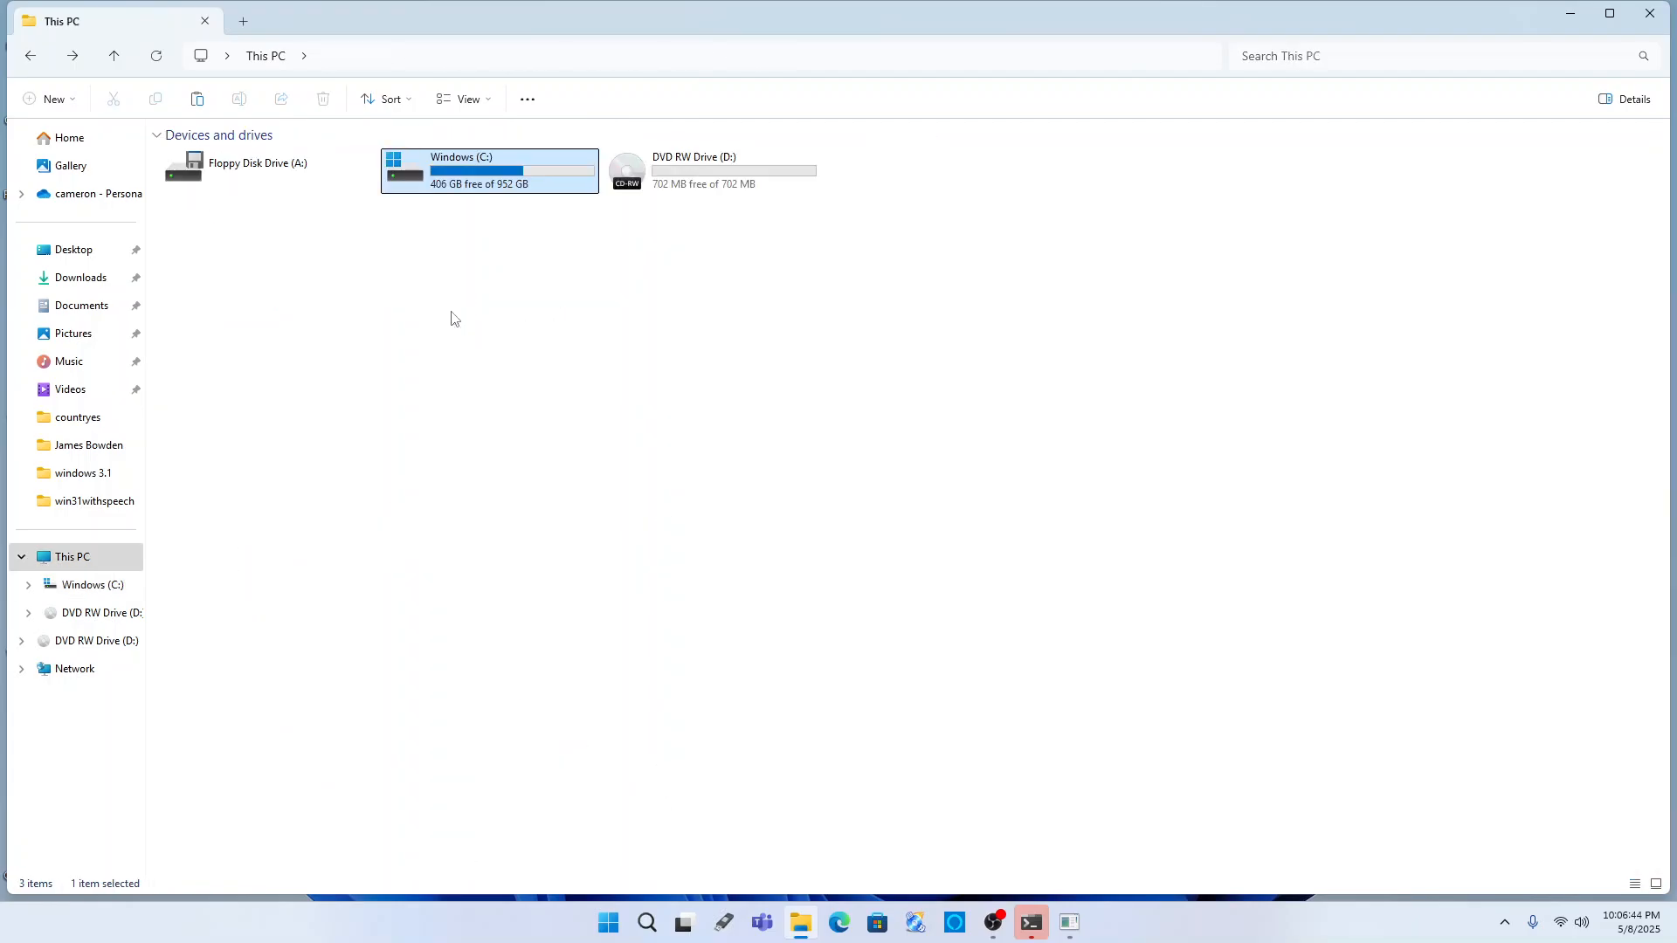
pyautogui.press('Right')
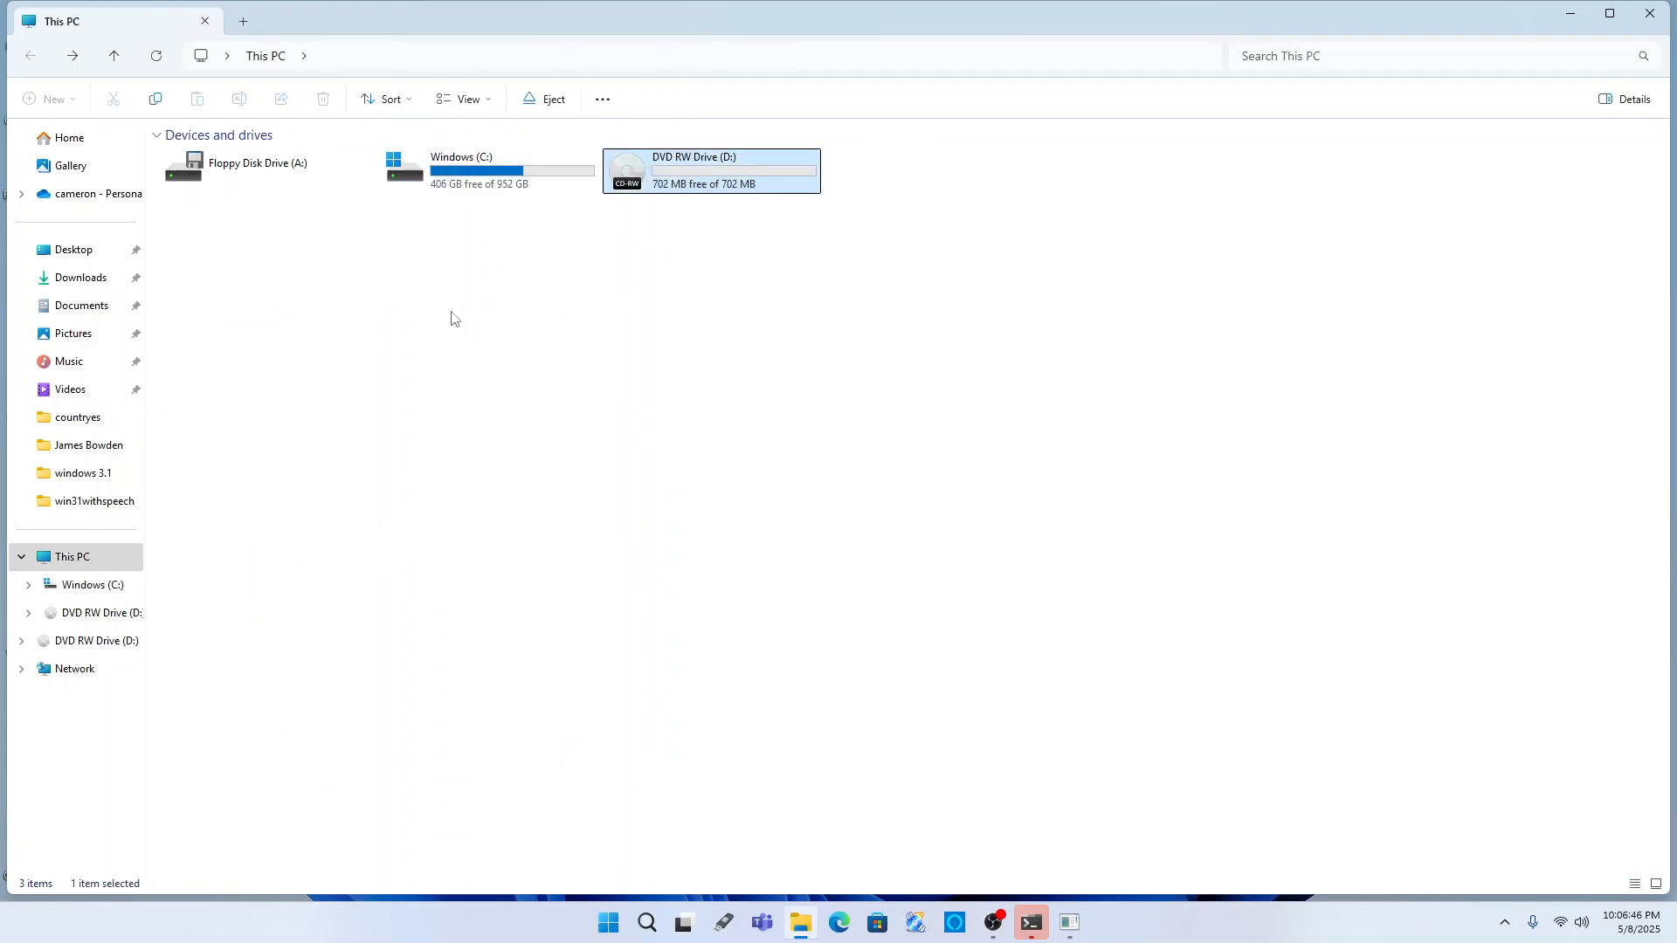
pyautogui.press('Return')
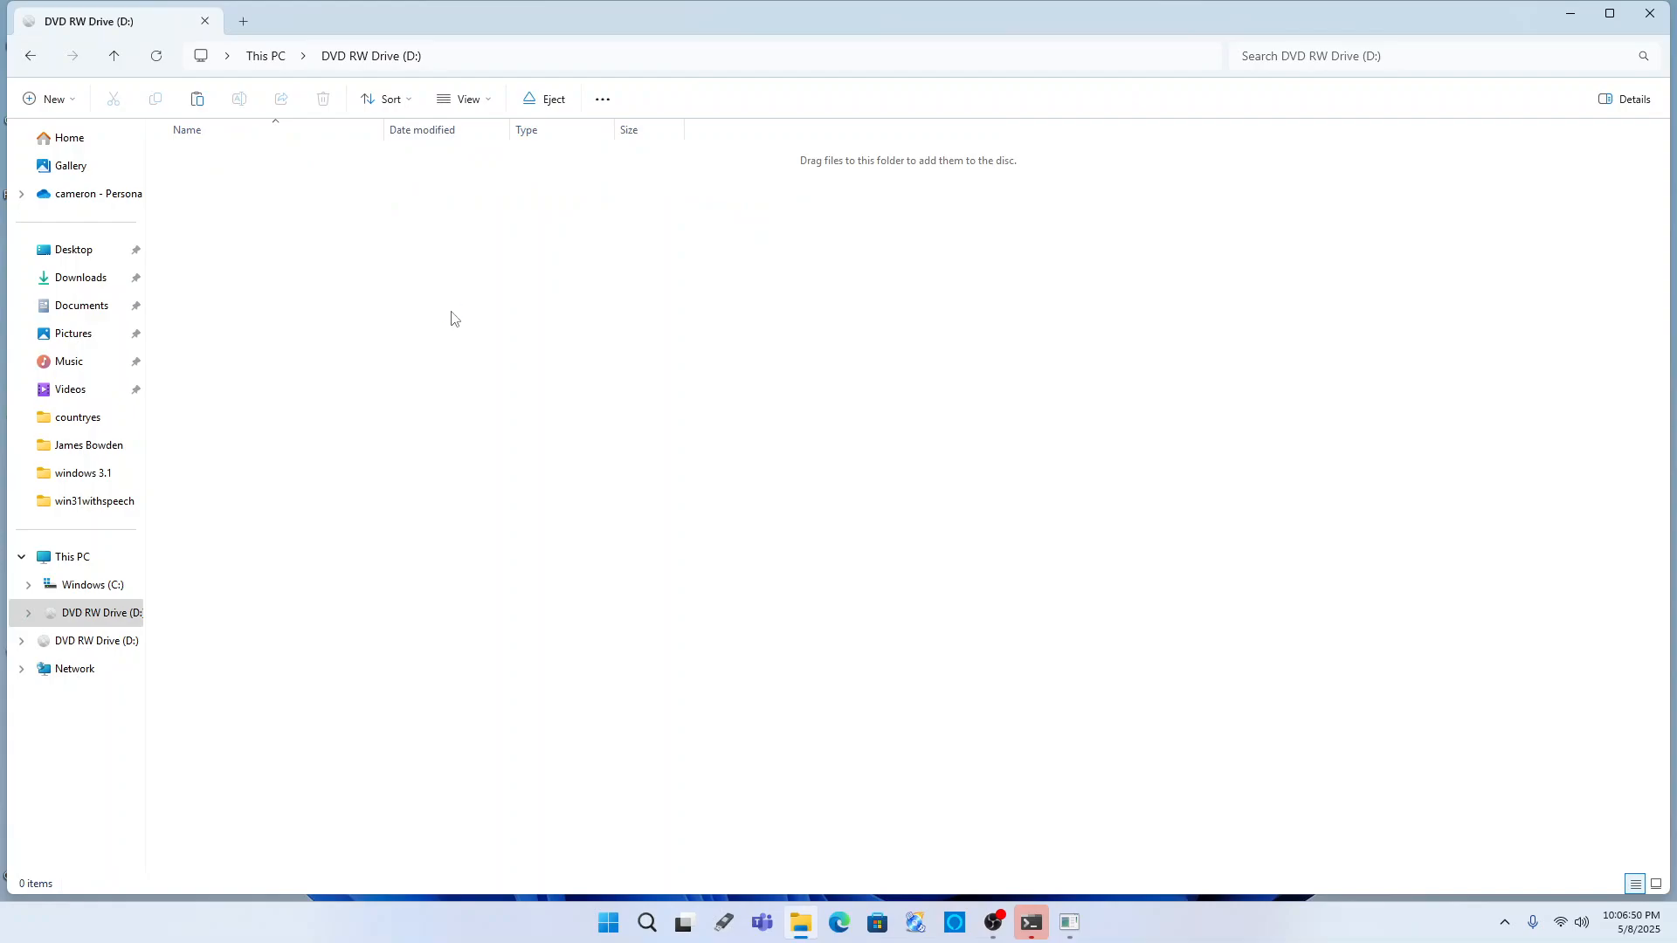
pyautogui.hotkey('ctrl', 'v')
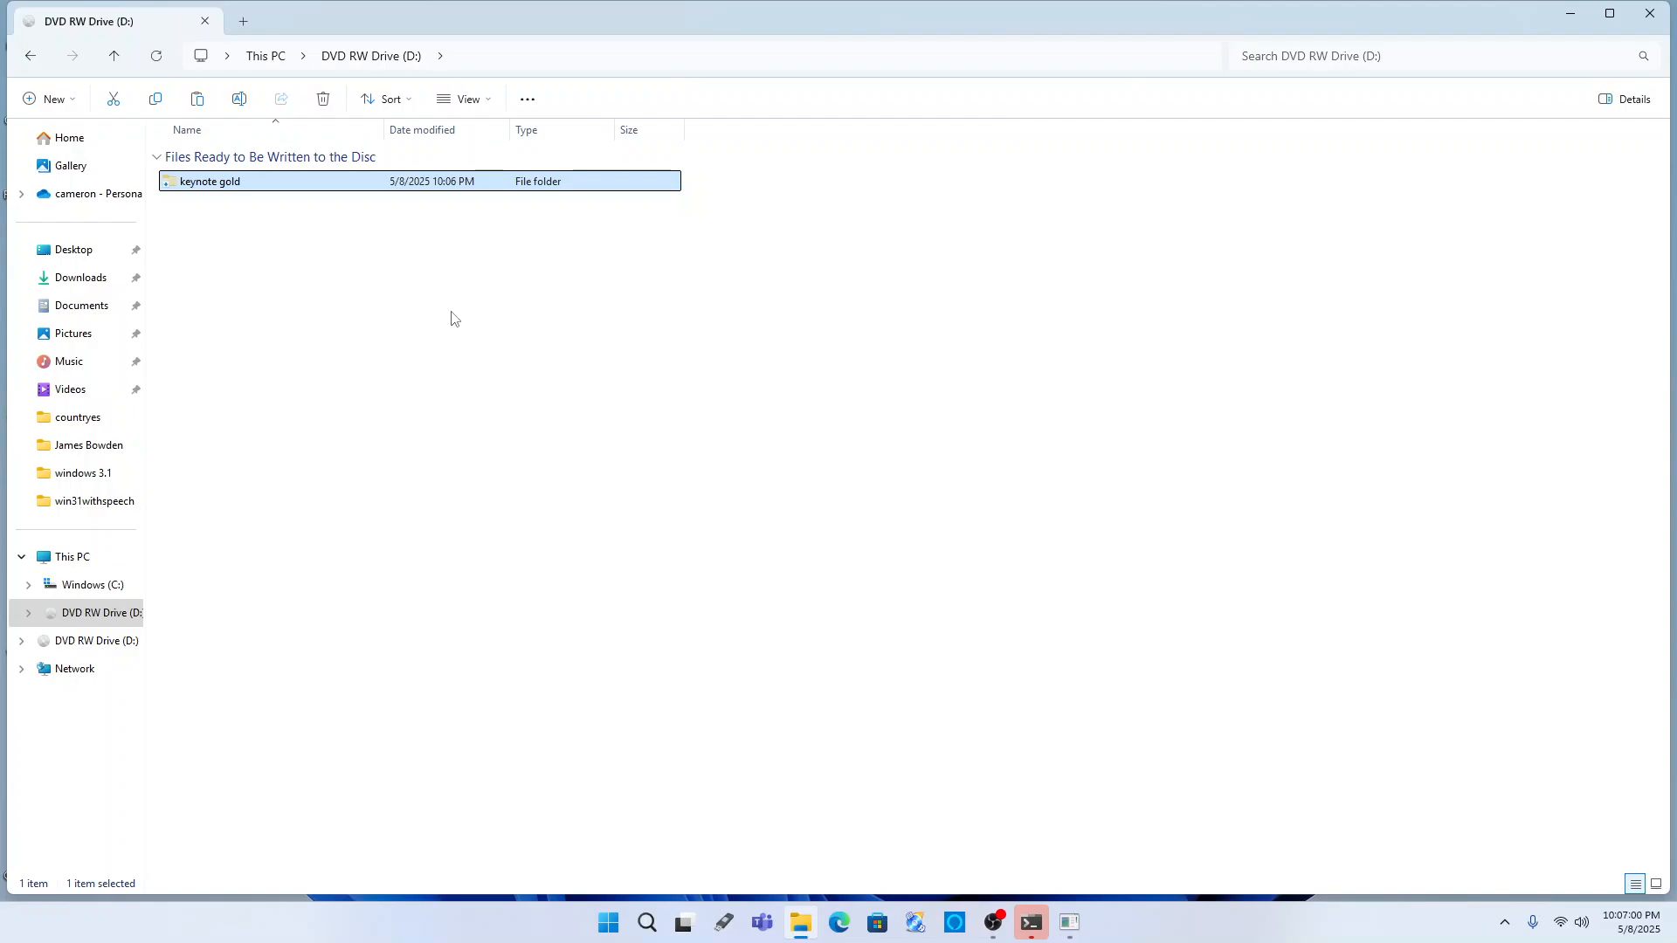
pyautogui.press('Tab')
pyautogui.press('Right')
pyautogui.press('Right')
pyautogui.press('Right')
pyautogui.press('Right')
pyautogui.press('Right')
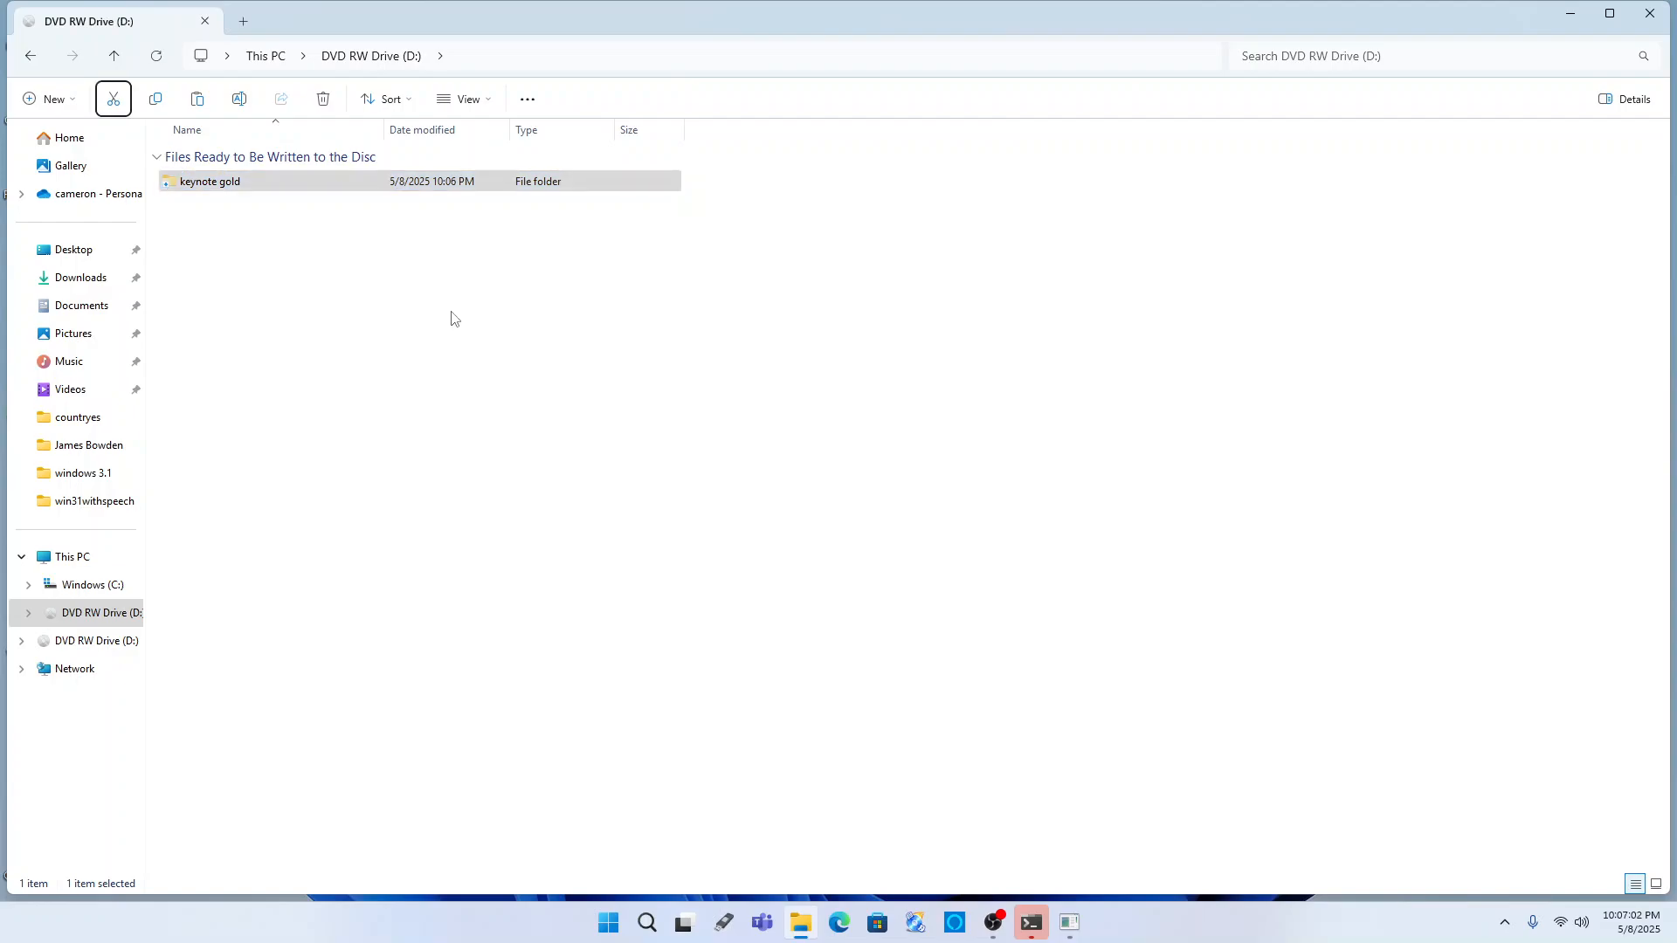
pyautogui.press('Right')
pyautogui.press('Right')
pyautogui.press('Return')
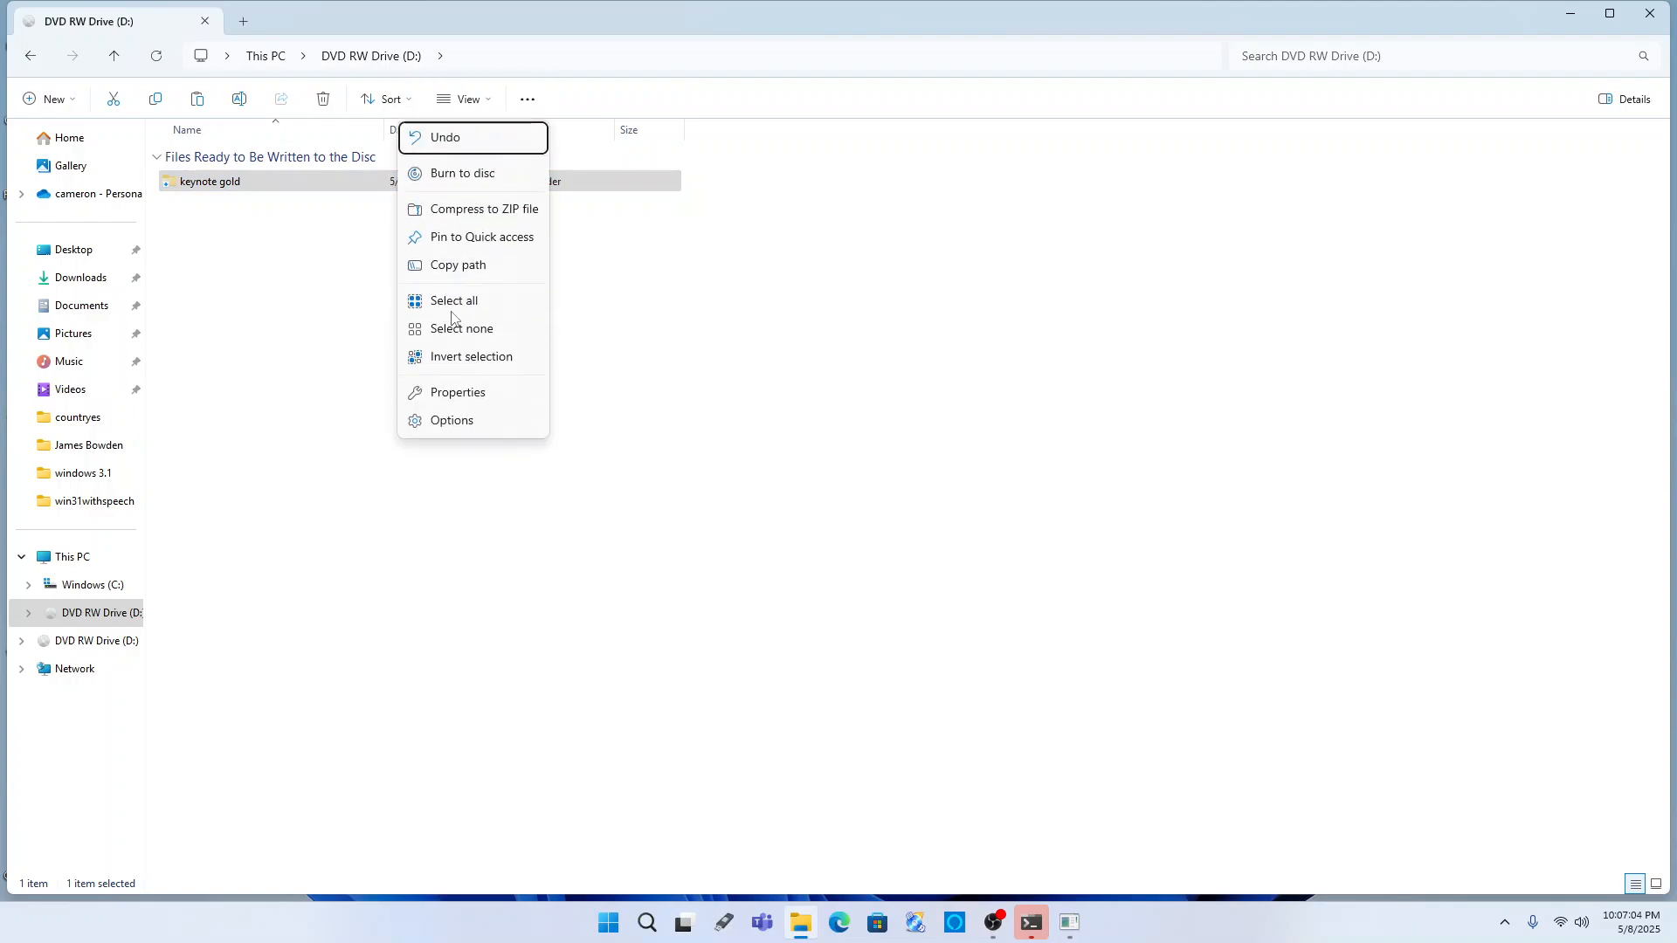
pyautogui.press('Down')
pyautogui.press('Down')
pyautogui.press('Down')
pyautogui.press('Up')
pyautogui.press('Up')
pyautogui.press('Up')
pyautogui.press('Down')
pyautogui.press('Down')
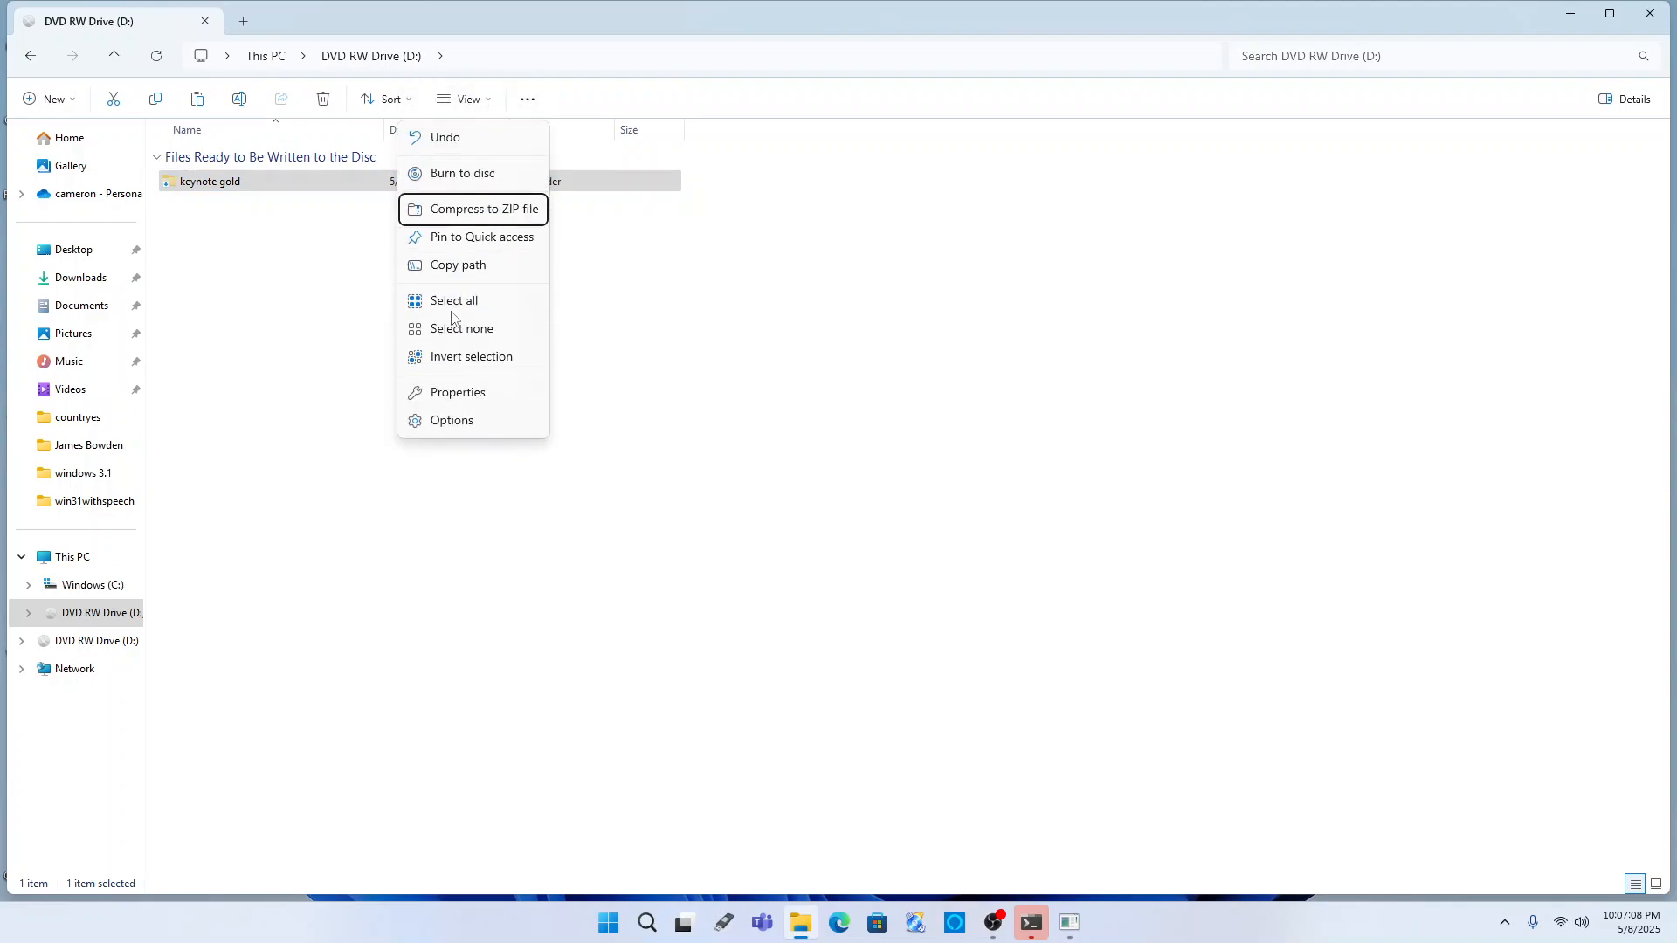
pyautogui.press('Escape')
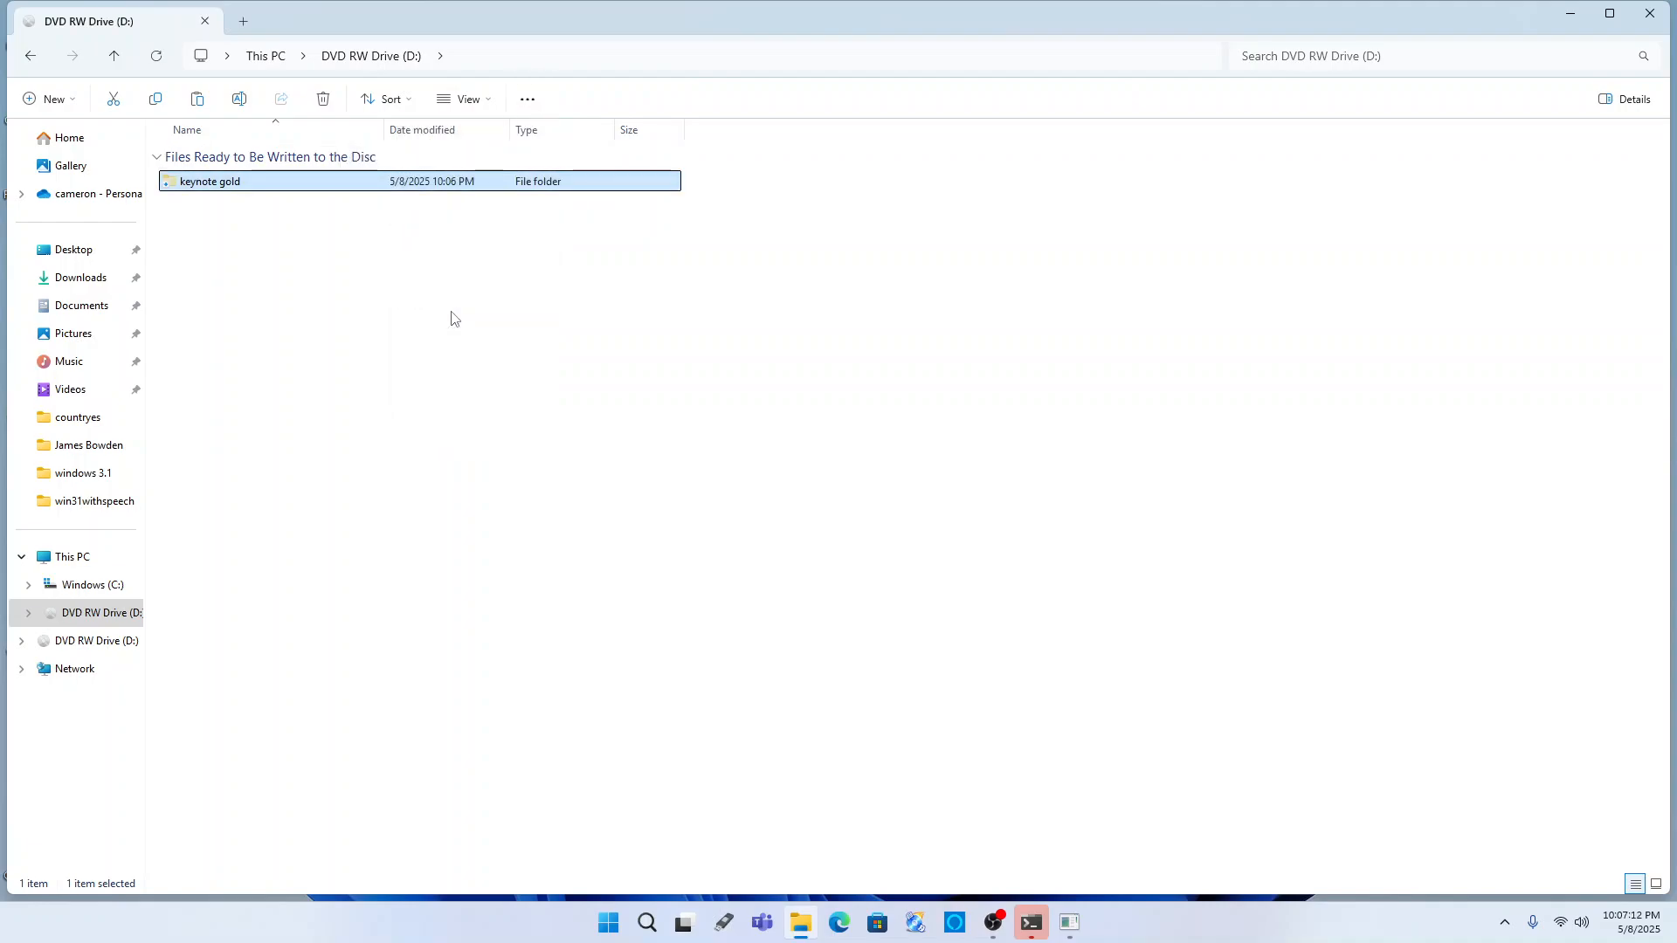
# - Return to This PC and start the Burn to Disc wizard for DVD RW Drive (D:)
pyautogui.press('BackSpace')
pyautogui.press('Left')
pyautogui.press('Right')
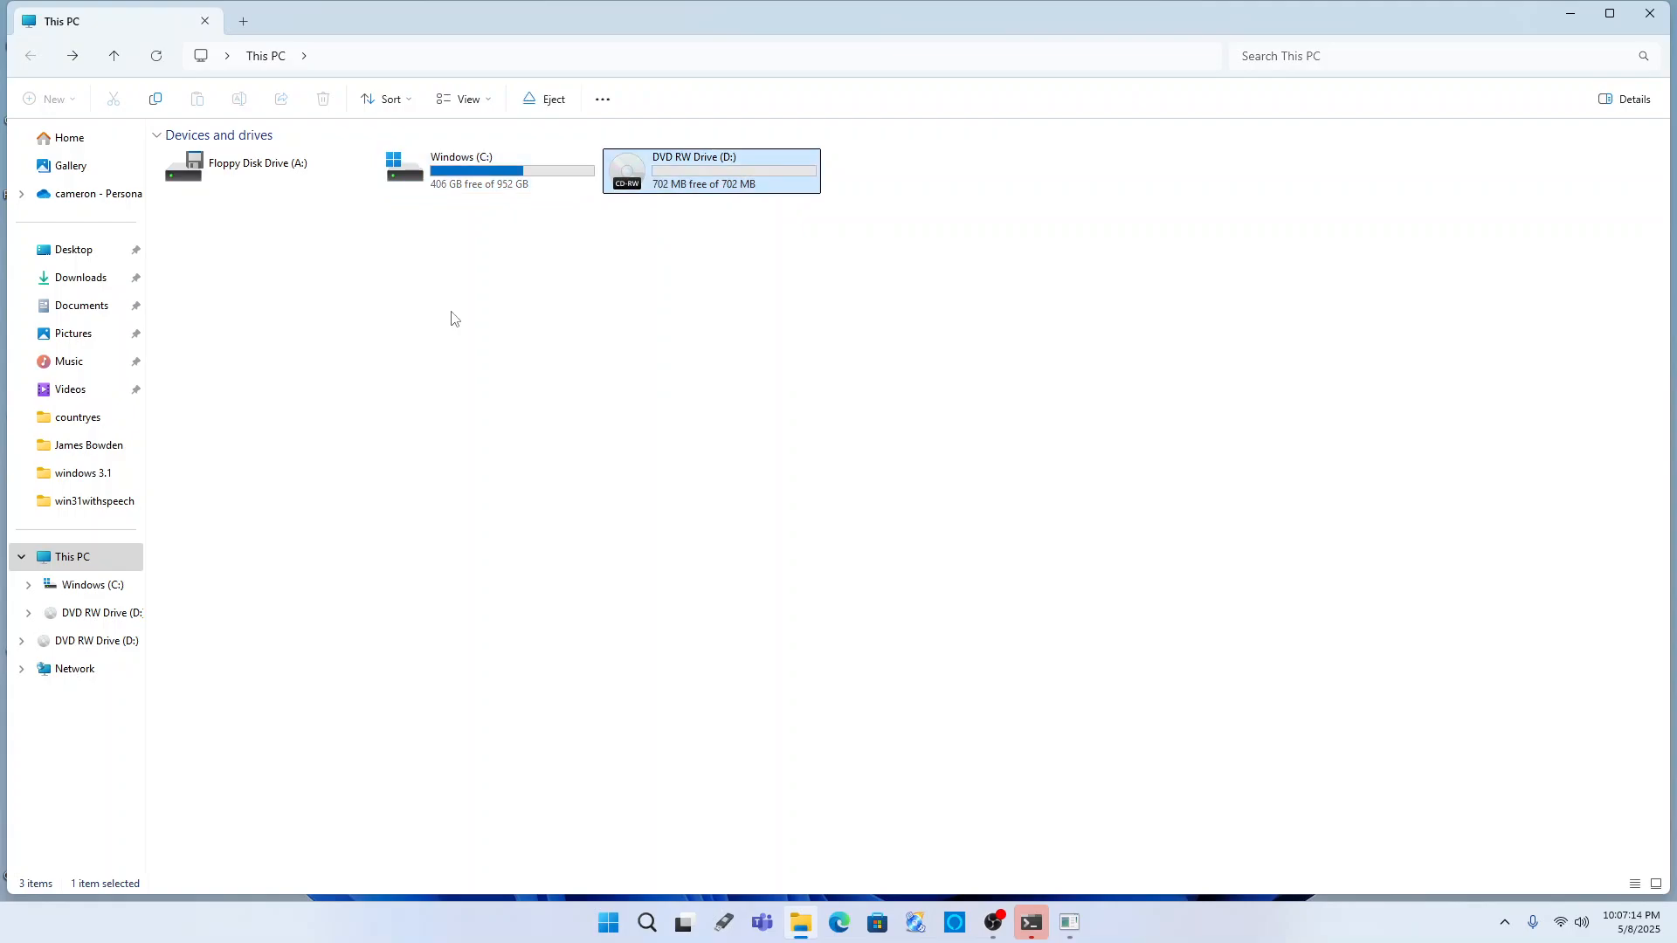
pyautogui.press('Tab')
pyautogui.press('Tab')
pyautogui.press('Tab')
pyautogui.press('Tab')
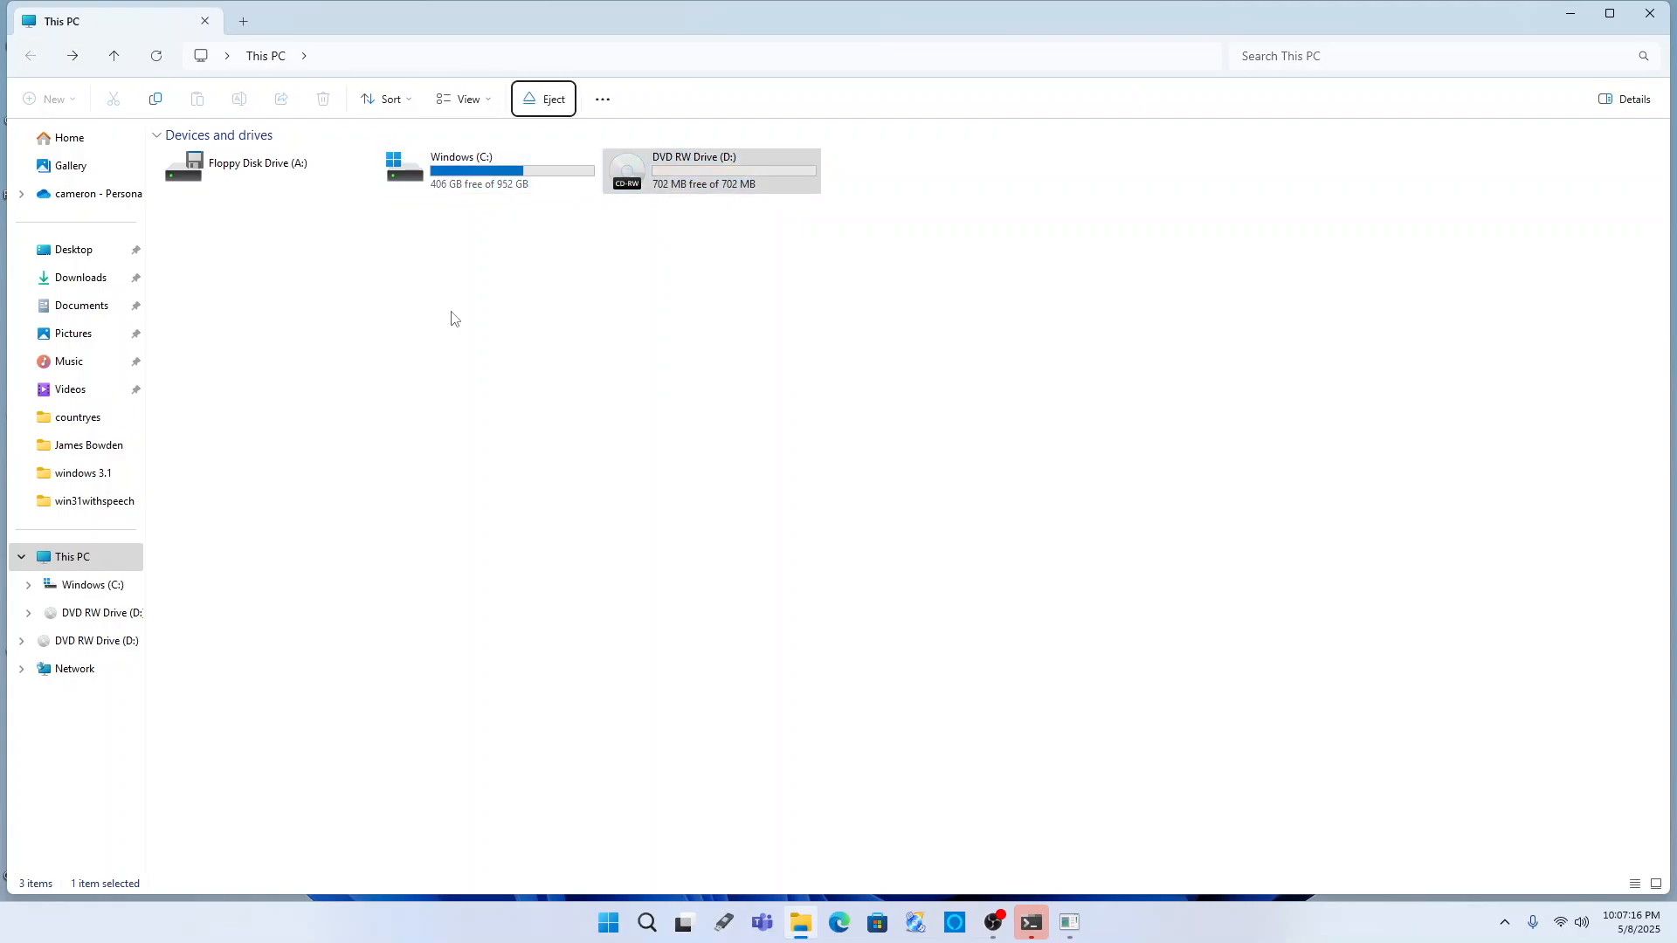
pyautogui.press('Tab')
pyautogui.press('Tab')
pyautogui.hotkey('shift', 'Tab')
pyautogui.press('Return')
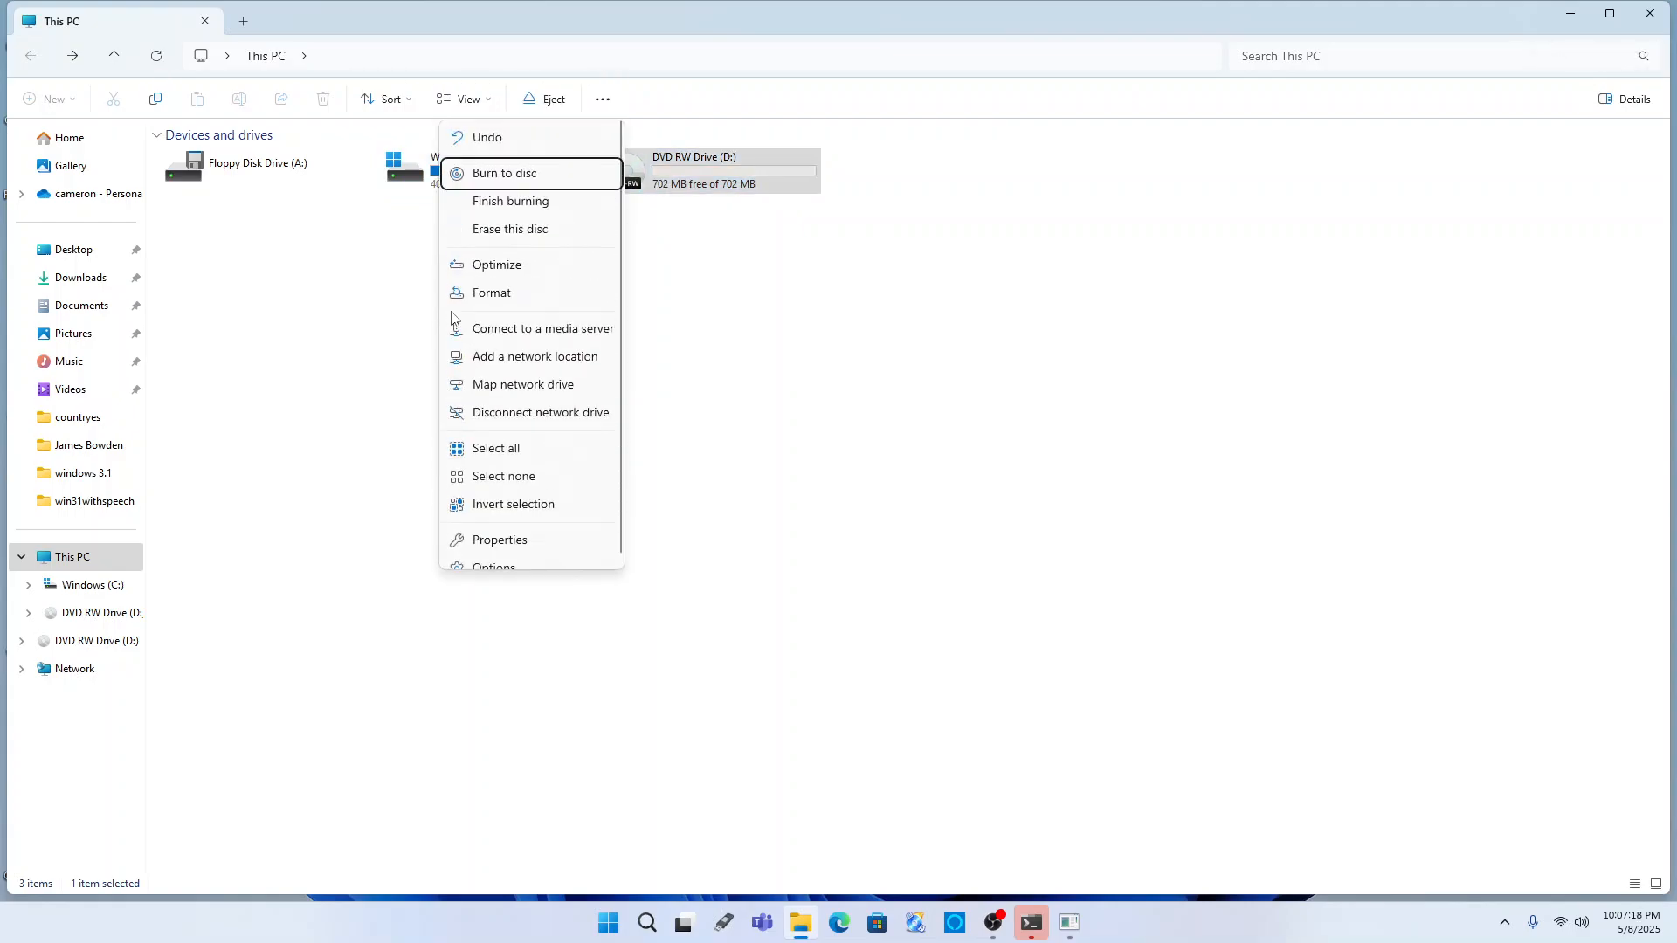
pyautogui.press('Down')
pyautogui.press('Return')
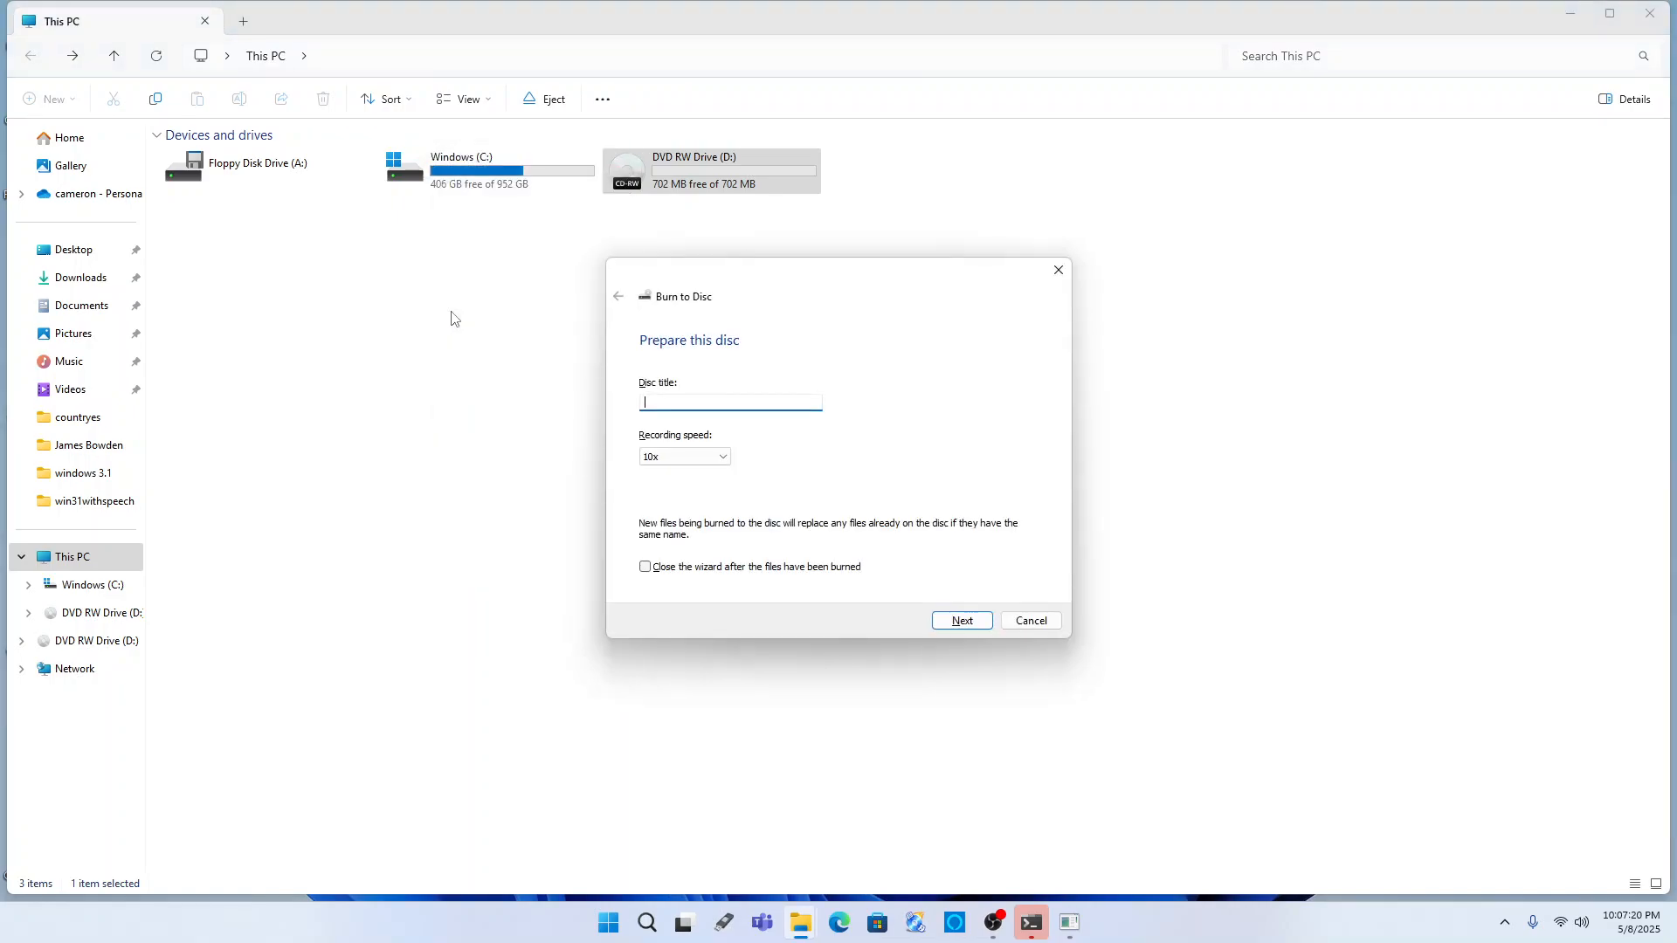
# - Burn the files to the disc with an empty title at 10x recording speed and finish the wizard
pyautogui.press('Tab')
pyautogui.press('Tab')
pyautogui.press('Tab')
pyautogui.press('Return')
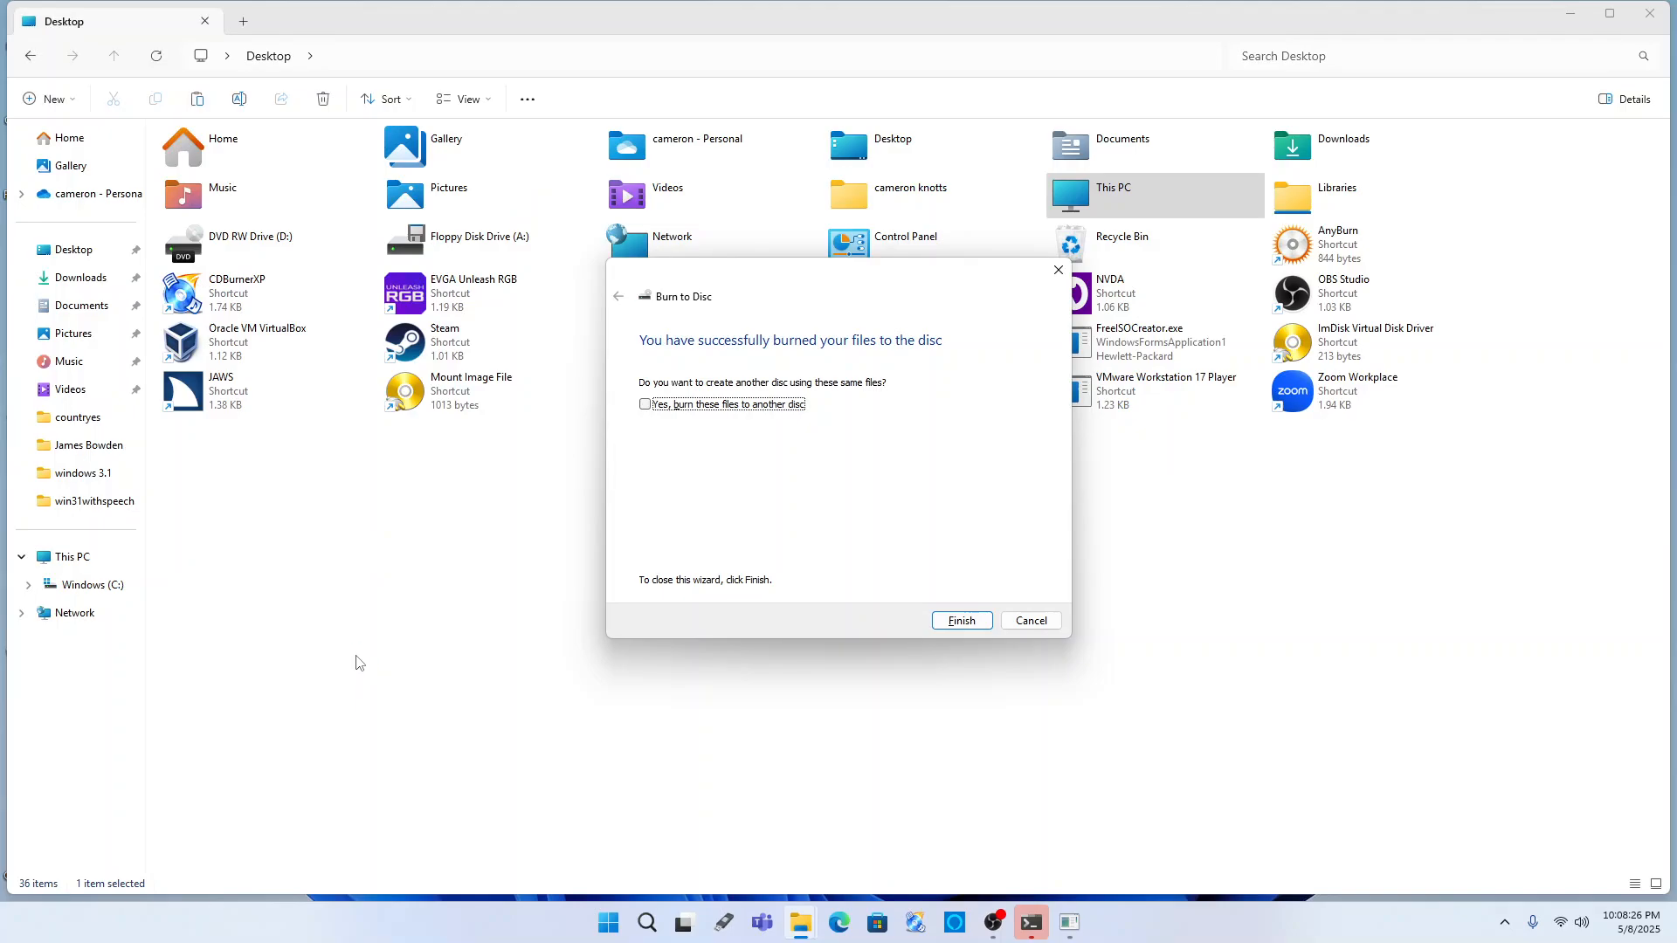
pyautogui.press('Return')
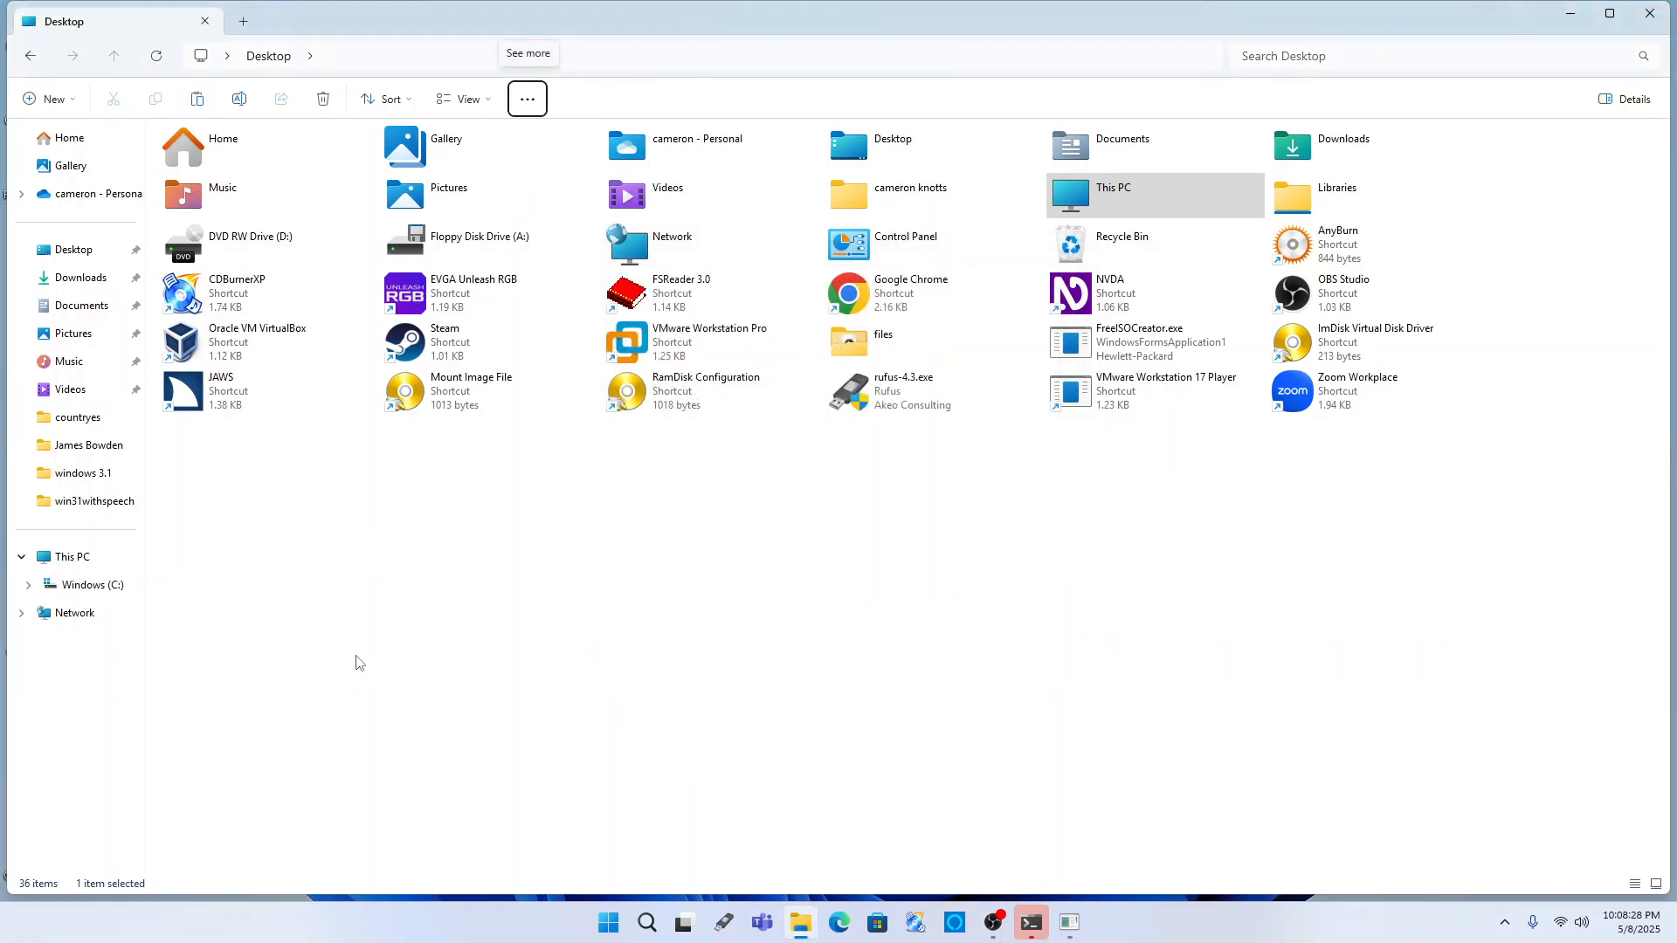
# - Close File Explorer and launch VMware Workstation 17 Player, bringing its window to the front
pyautogui.hotkey('alt', 'F4')
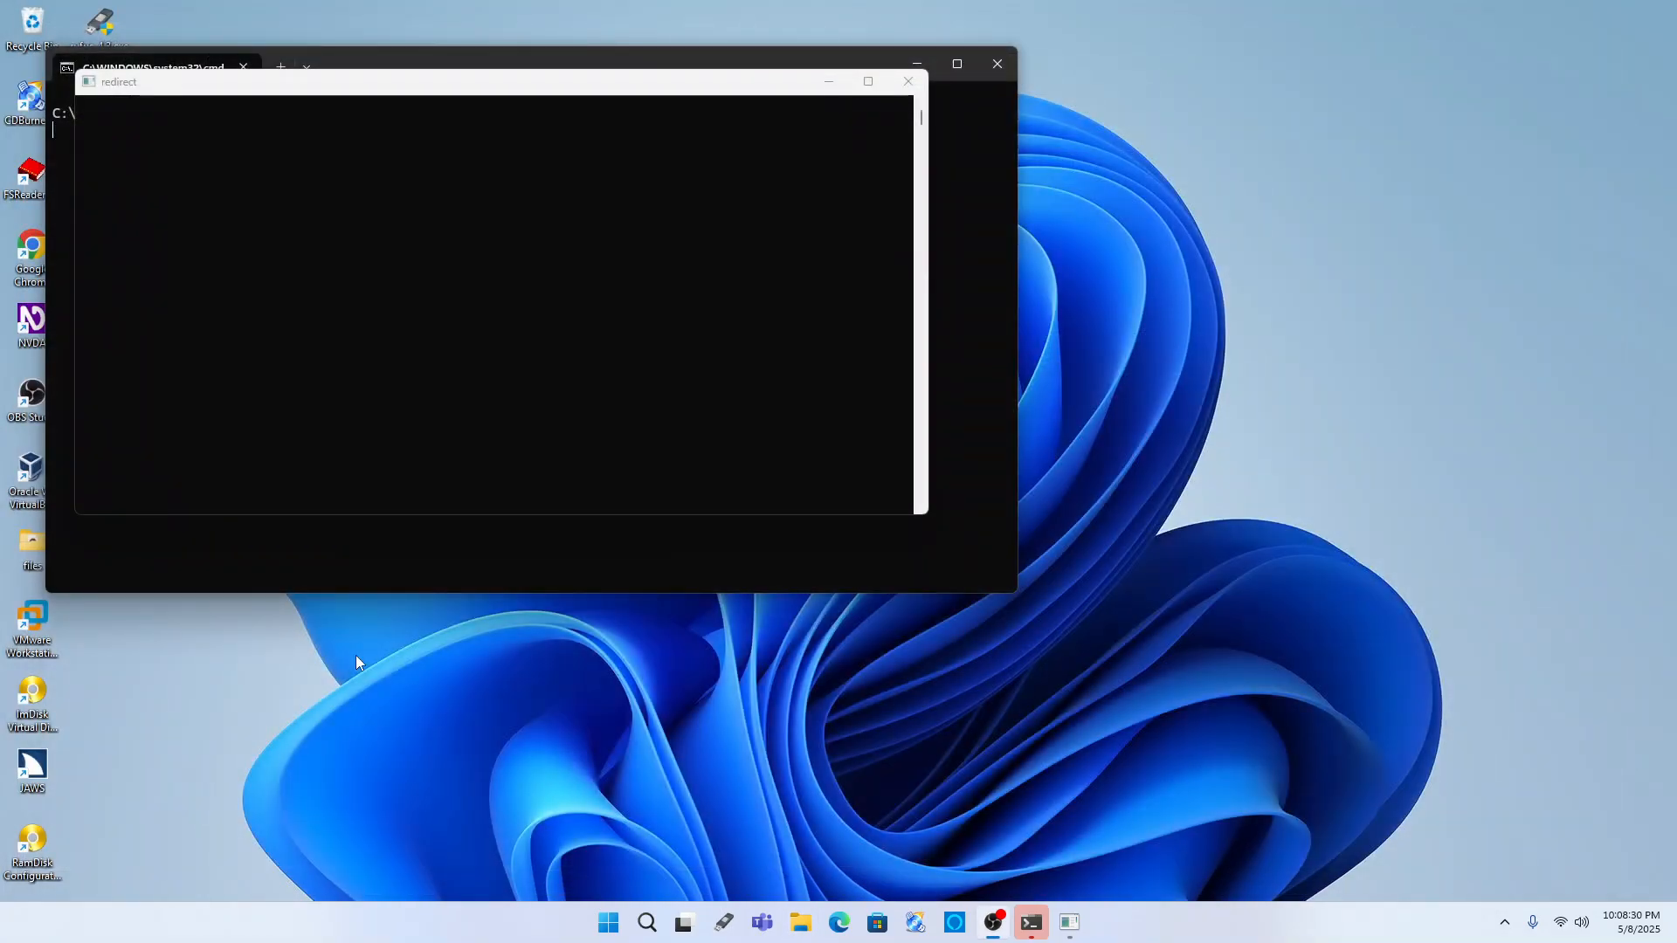
pyautogui.hotkey('alt', 'Tab')
pyautogui.hotkey('alt', 'Tab')
pyautogui.hotkey('alt', 'Tab')
pyautogui.hotkey('alt', 'Tab')
pyautogui.hotkey('alt', 'Tab')
pyautogui.press('super')
pyautogui.write('v')
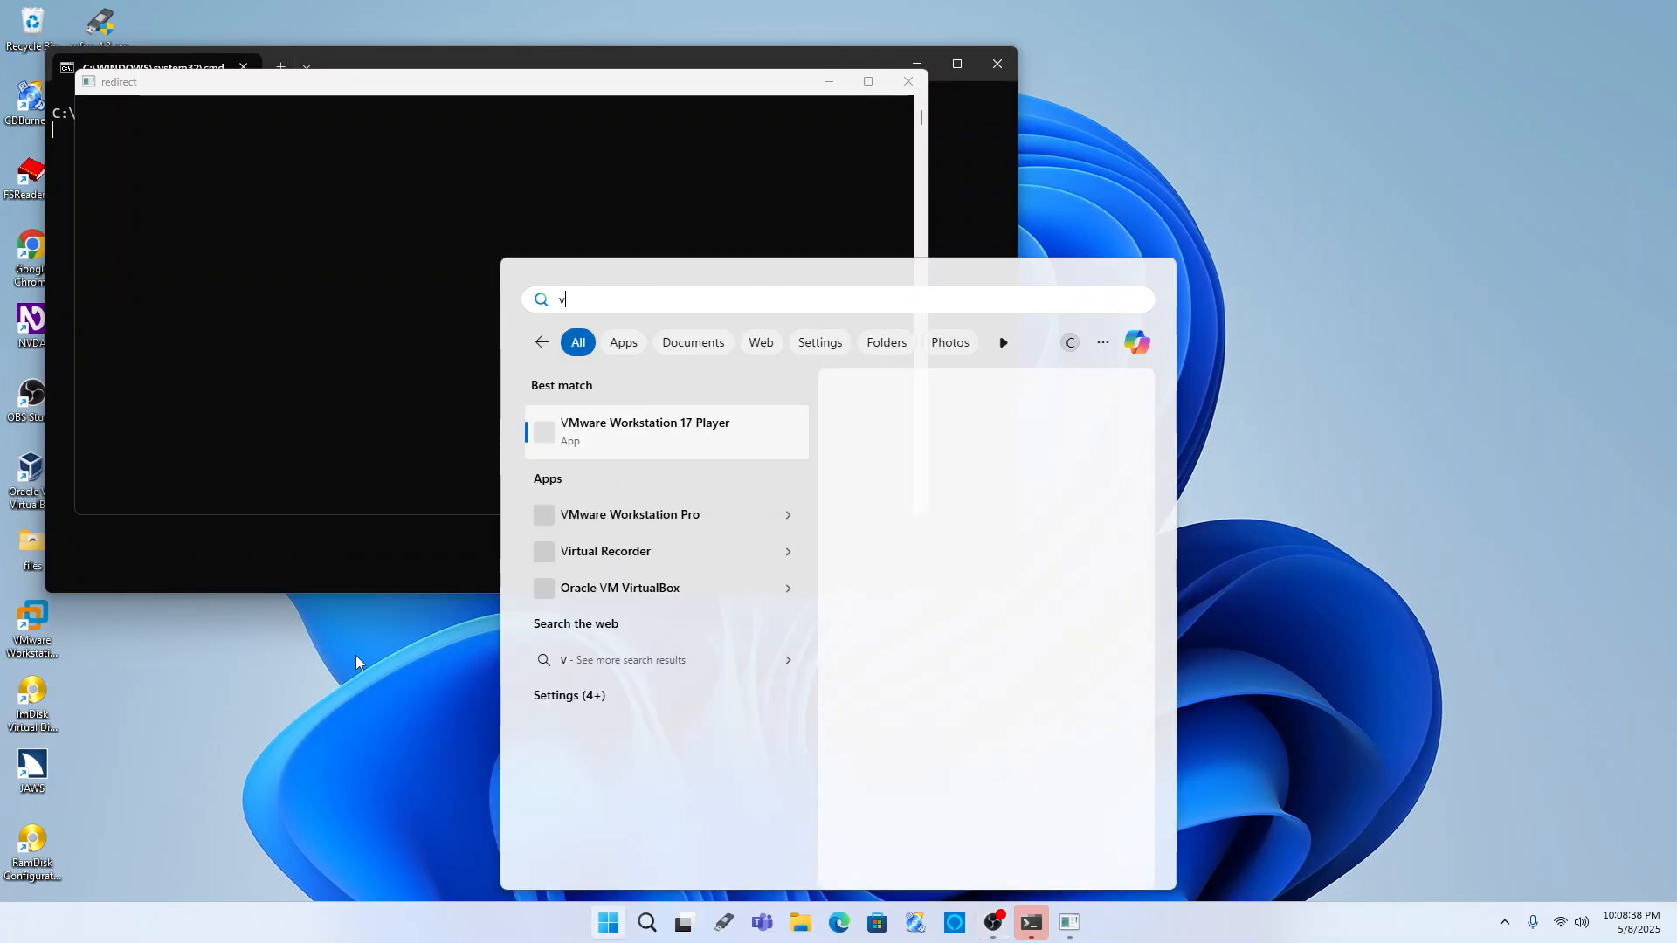
pyautogui.press('Escape')
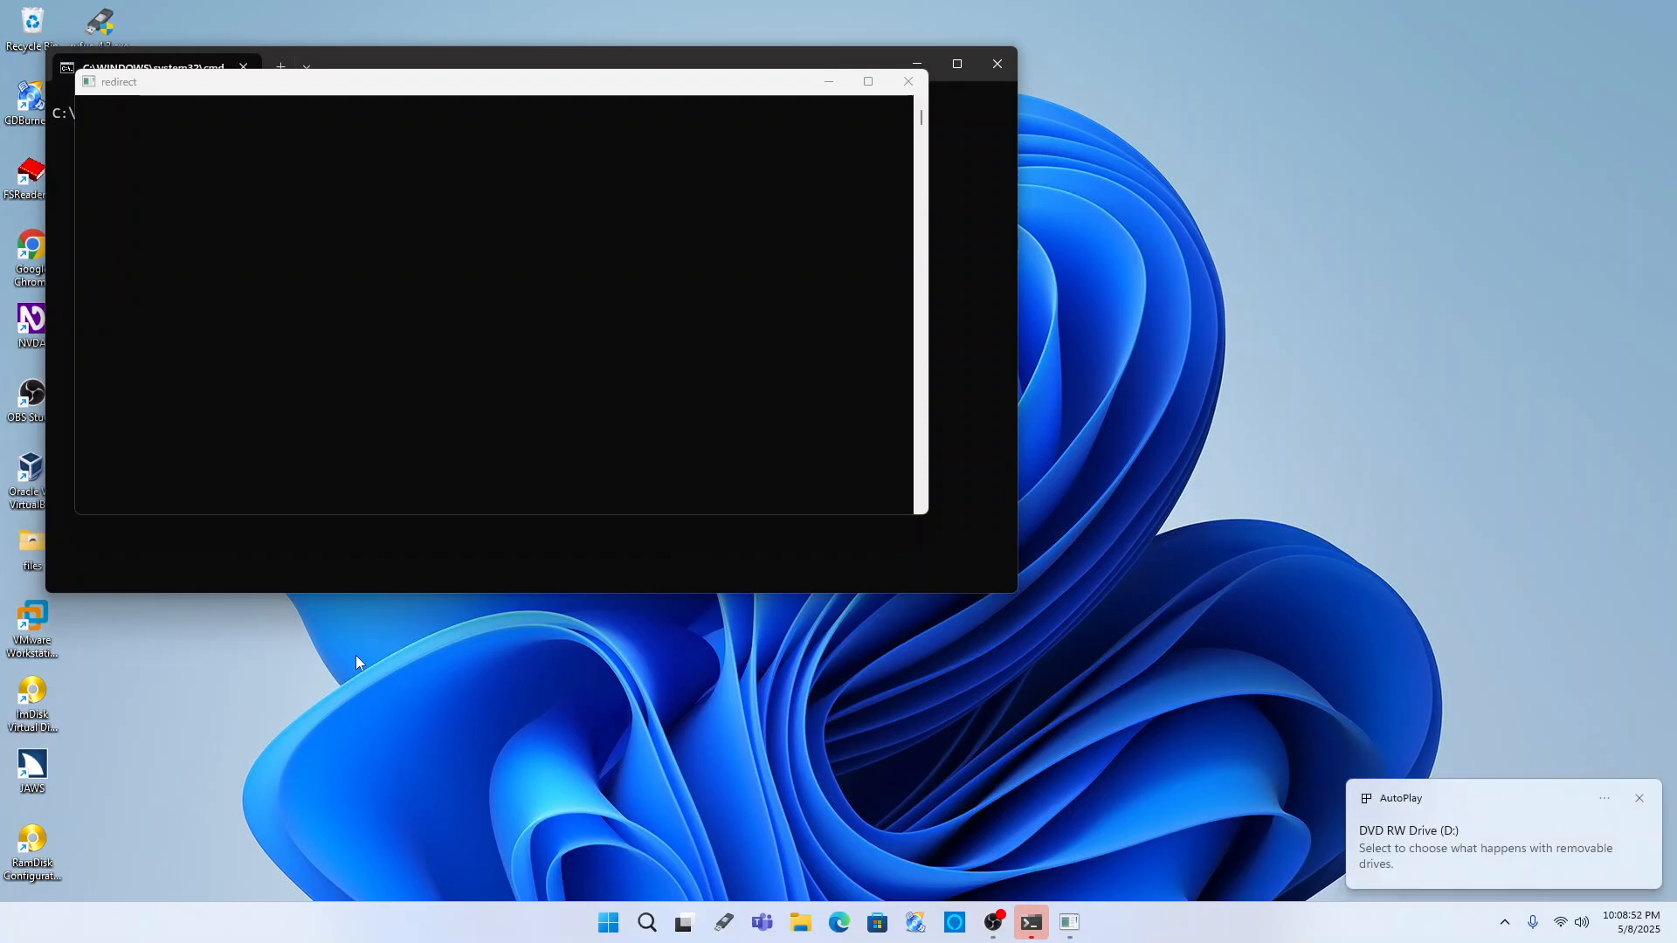
pyautogui.hotkey('alt', 'Tab')
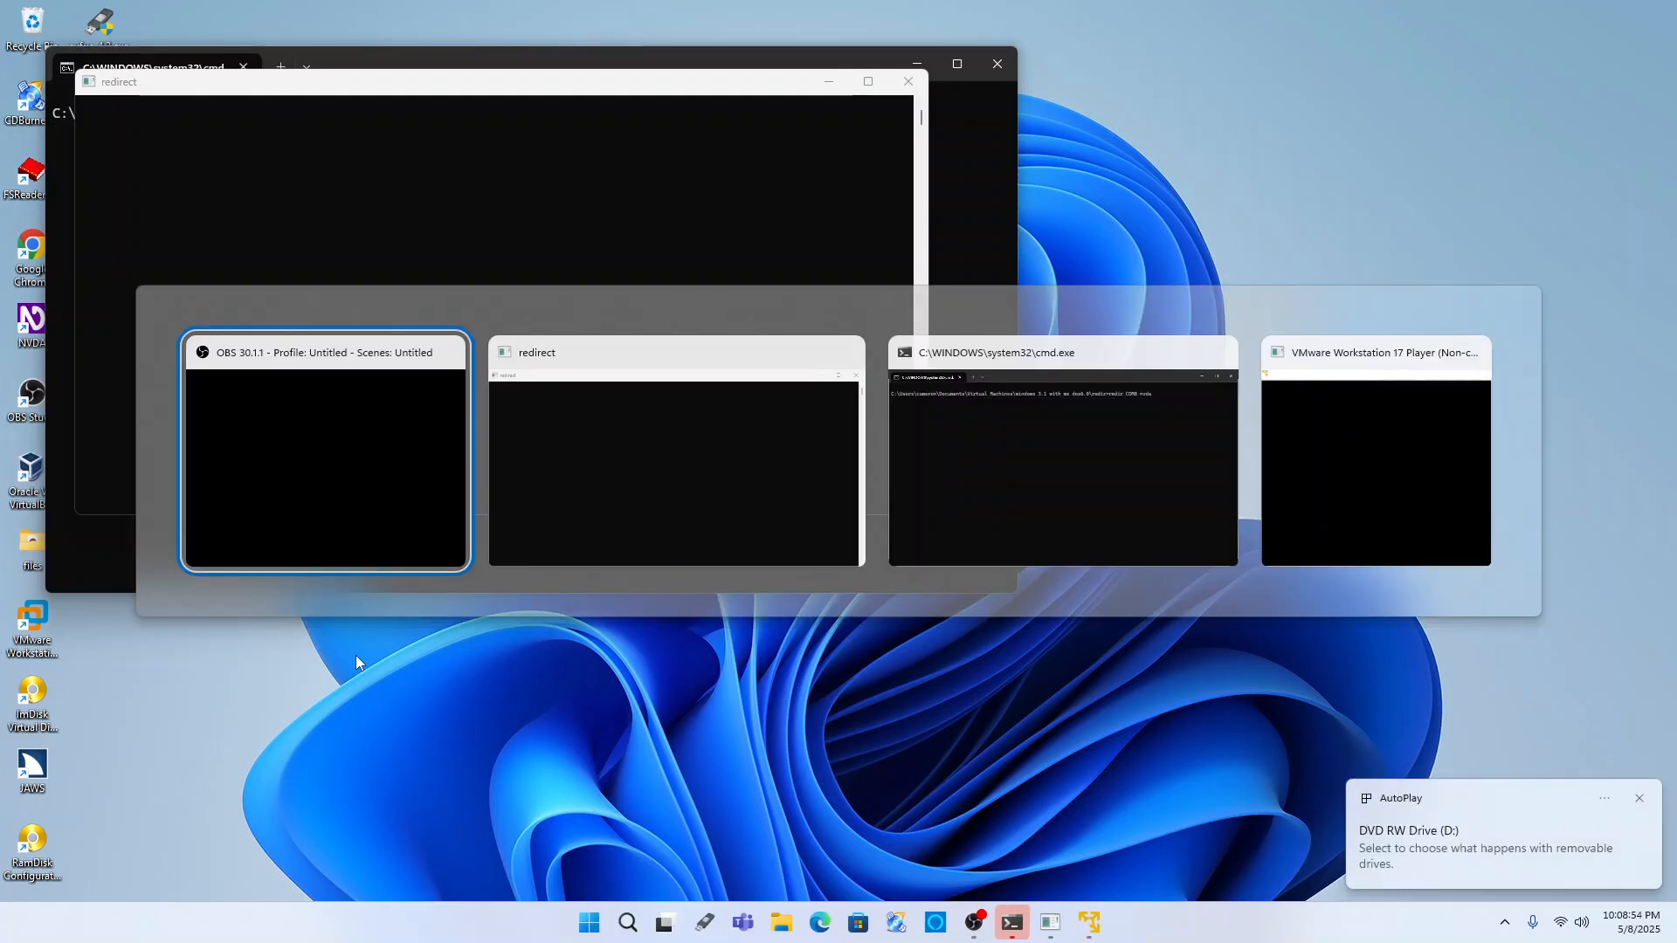
pyautogui.hotkey('alt', 'shift', 'Tab')
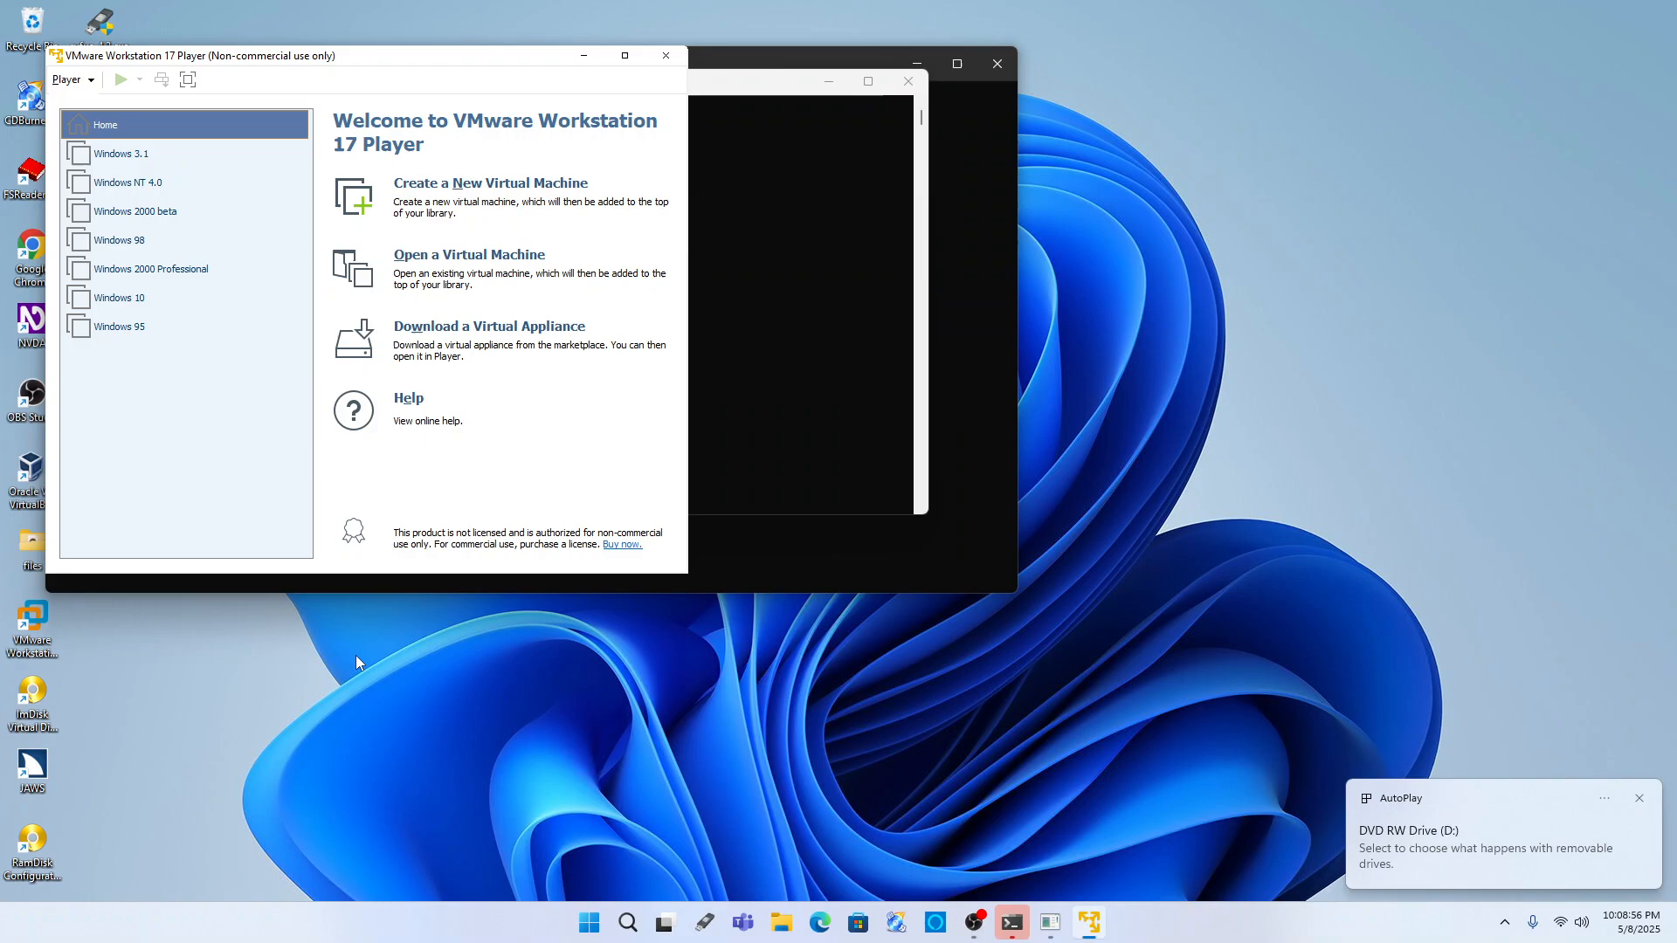
# - Select the Windows 3.1 virtual machine in the VMware Workstation 17 Player library
pyautogui.press('Down')
pyautogui.press('Up')
pyautogui.press('Down')
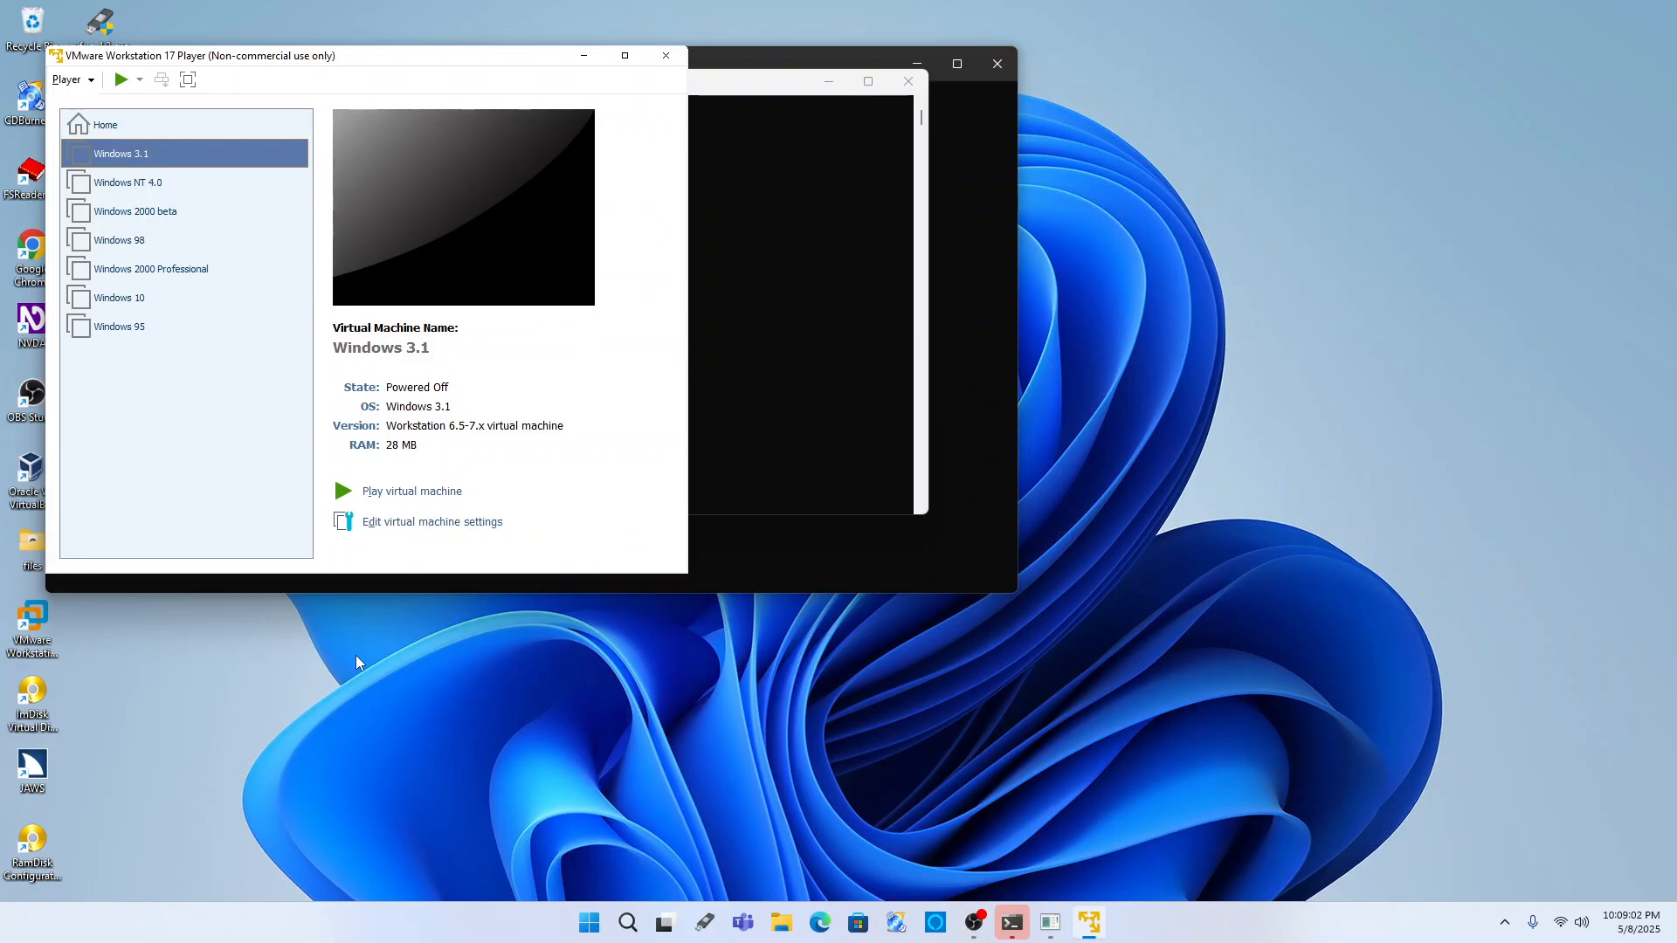
# - Open the Windows 3.1 virtual machine's settings and switch its CD/DVD (IDE) device from the ISO image to a physical drive
pyautogui.hotkey('ctrl', 'd')
pyautogui.press('Down')
pyautogui.press('Down')
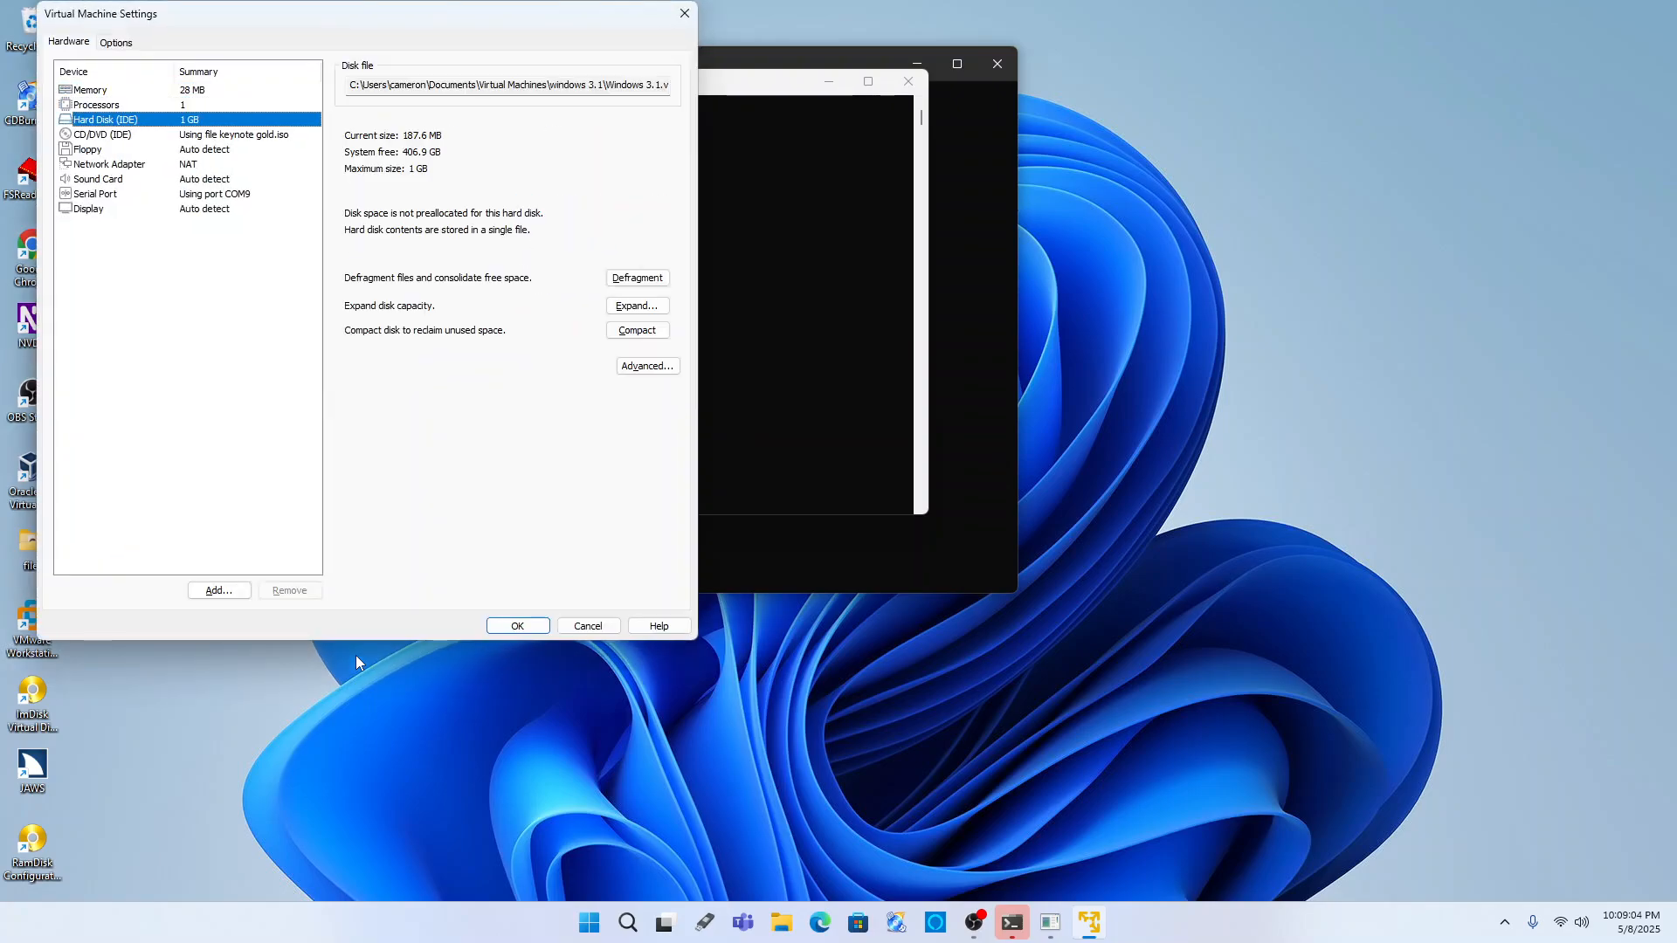
pyautogui.press('Down')
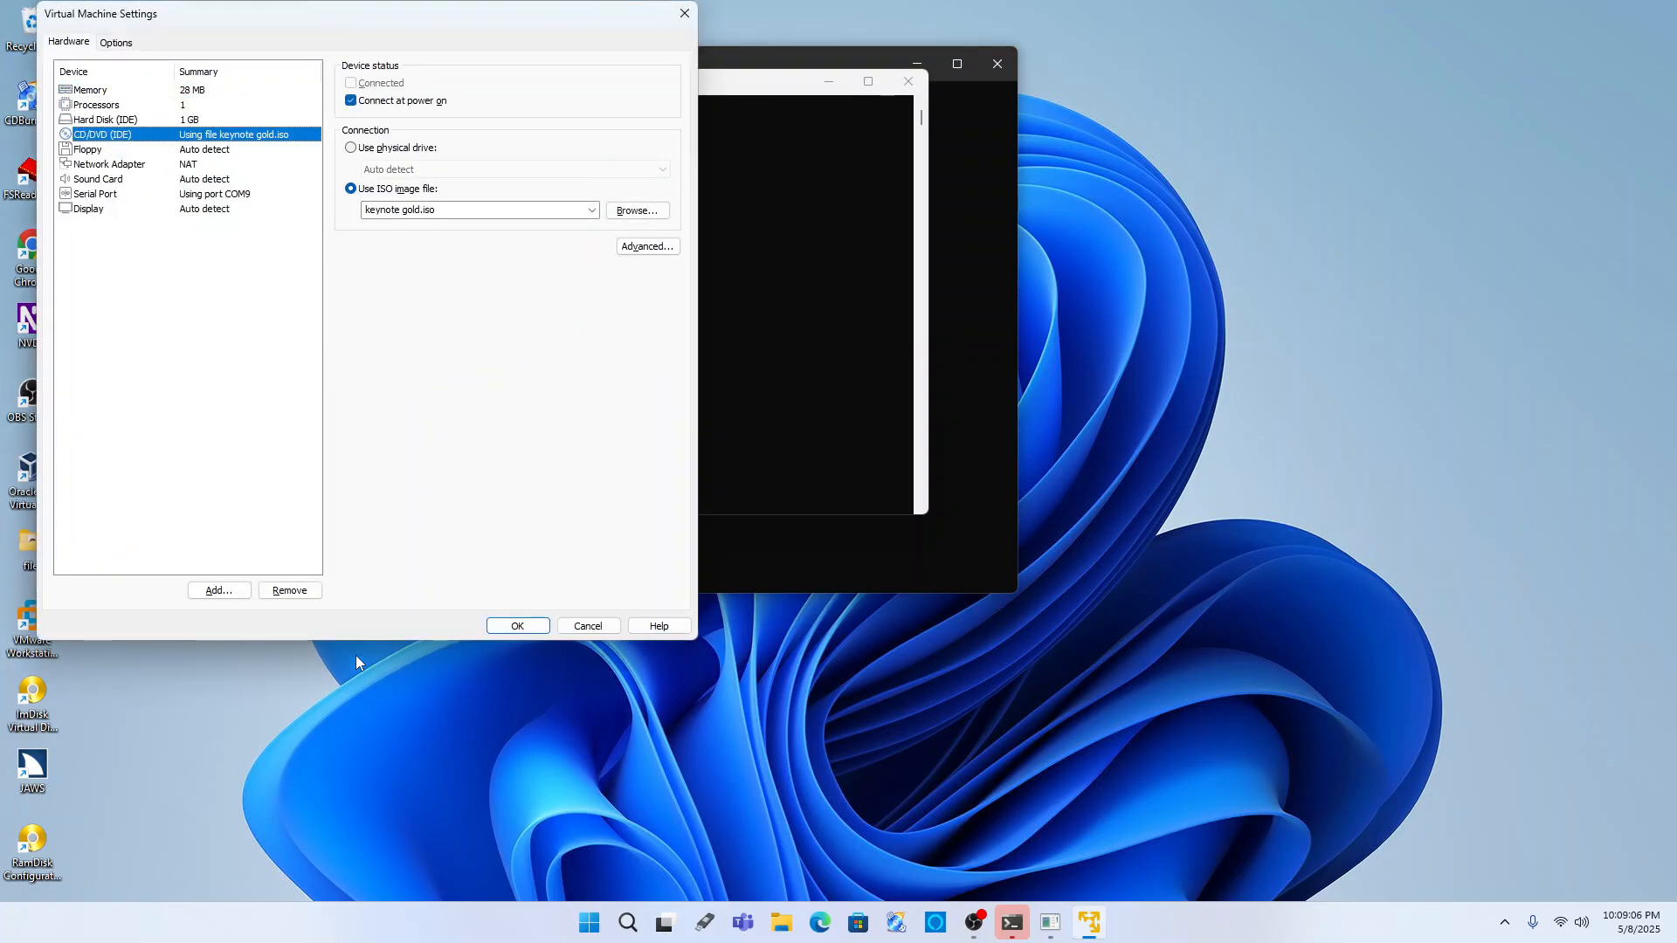
pyautogui.press('Tab')
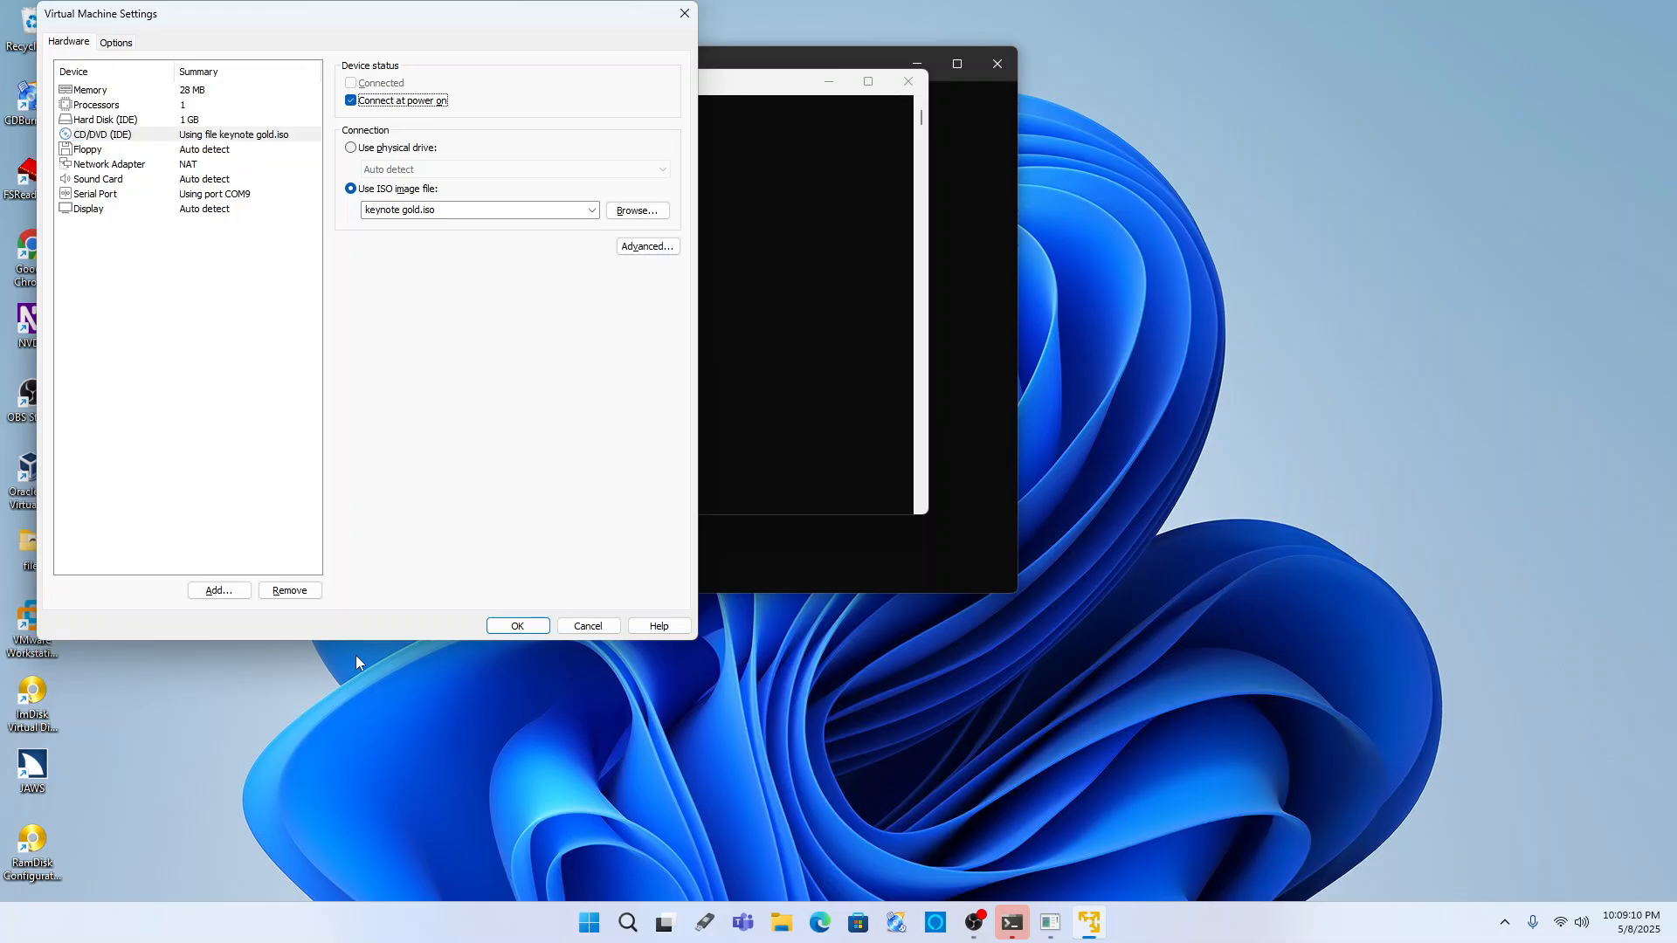
pyautogui.press('Tab')
pyautogui.press('Up')
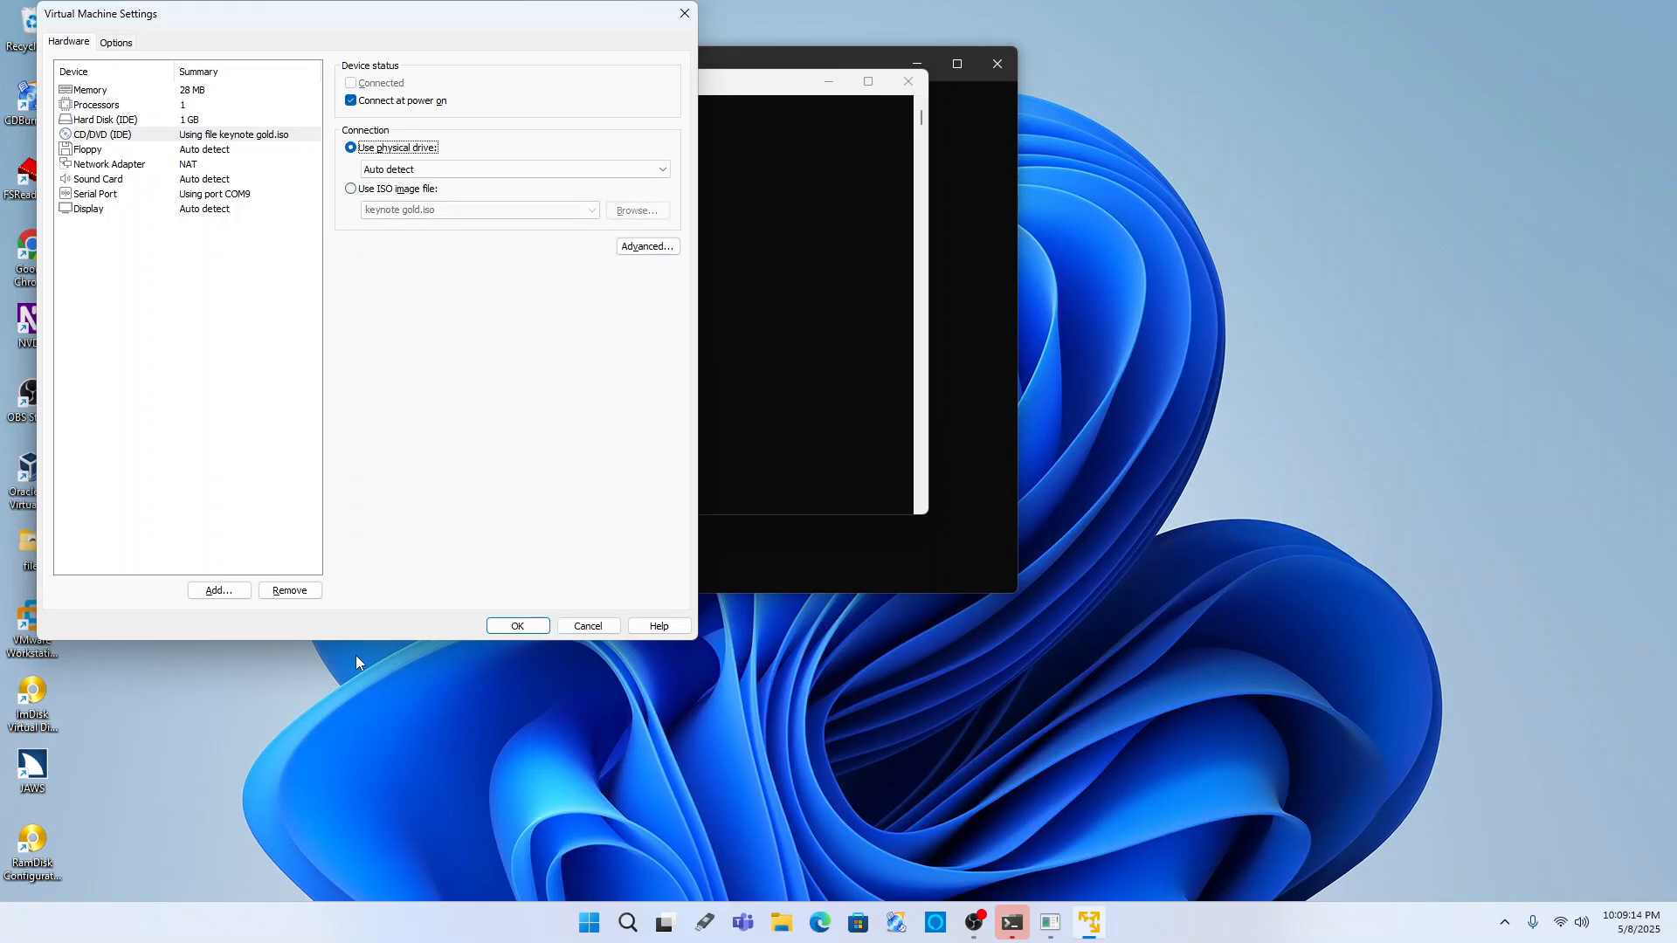
# - Set the CD/DVD device's physical drive to D: and save the virtual machine settings
pyautogui.press('Tab')
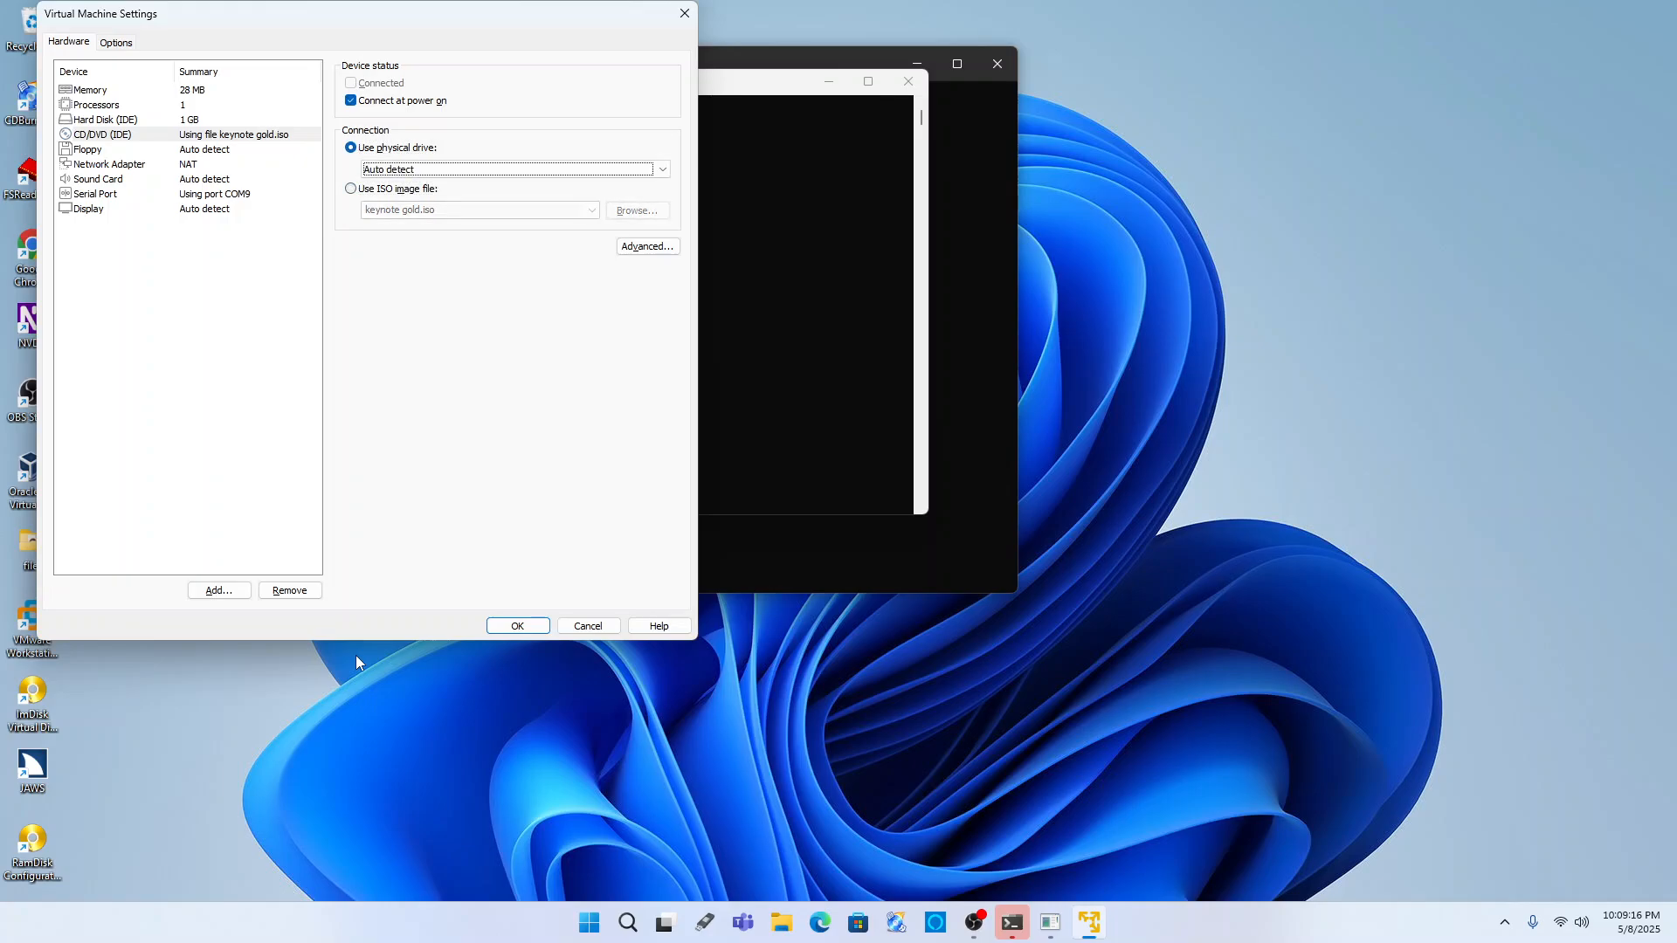
pyautogui.press('Down')
pyautogui.press('Tab')
pyautogui.press('Tab')
pyautogui.press('Tab')
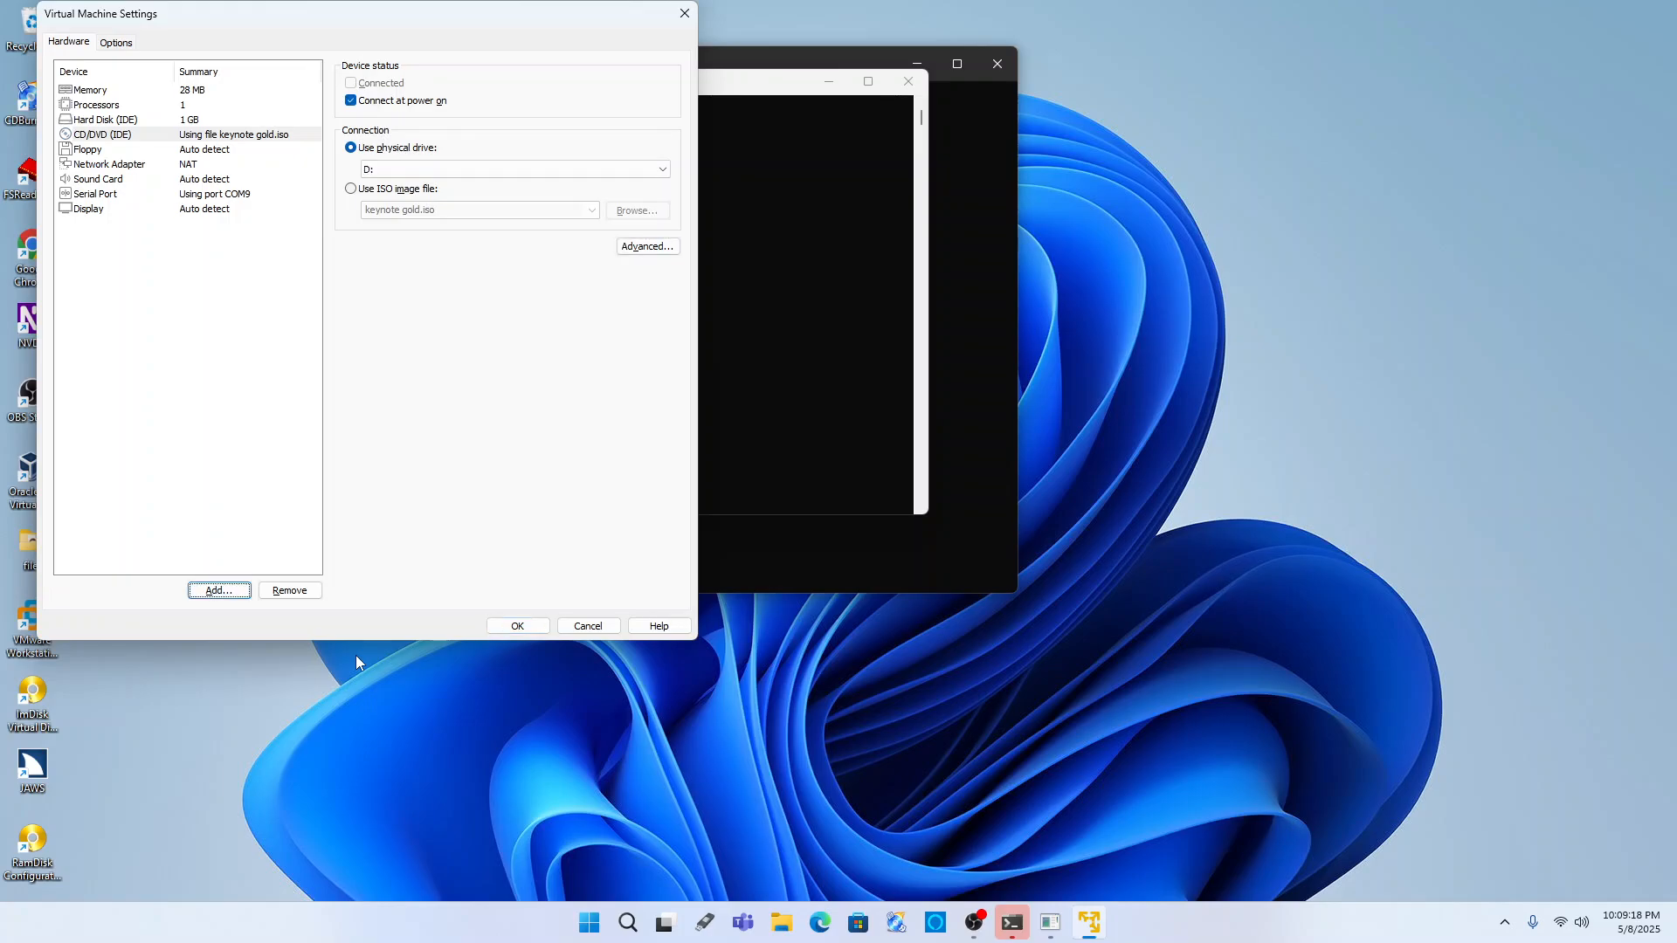
pyautogui.press('Tab')
pyautogui.press('space')
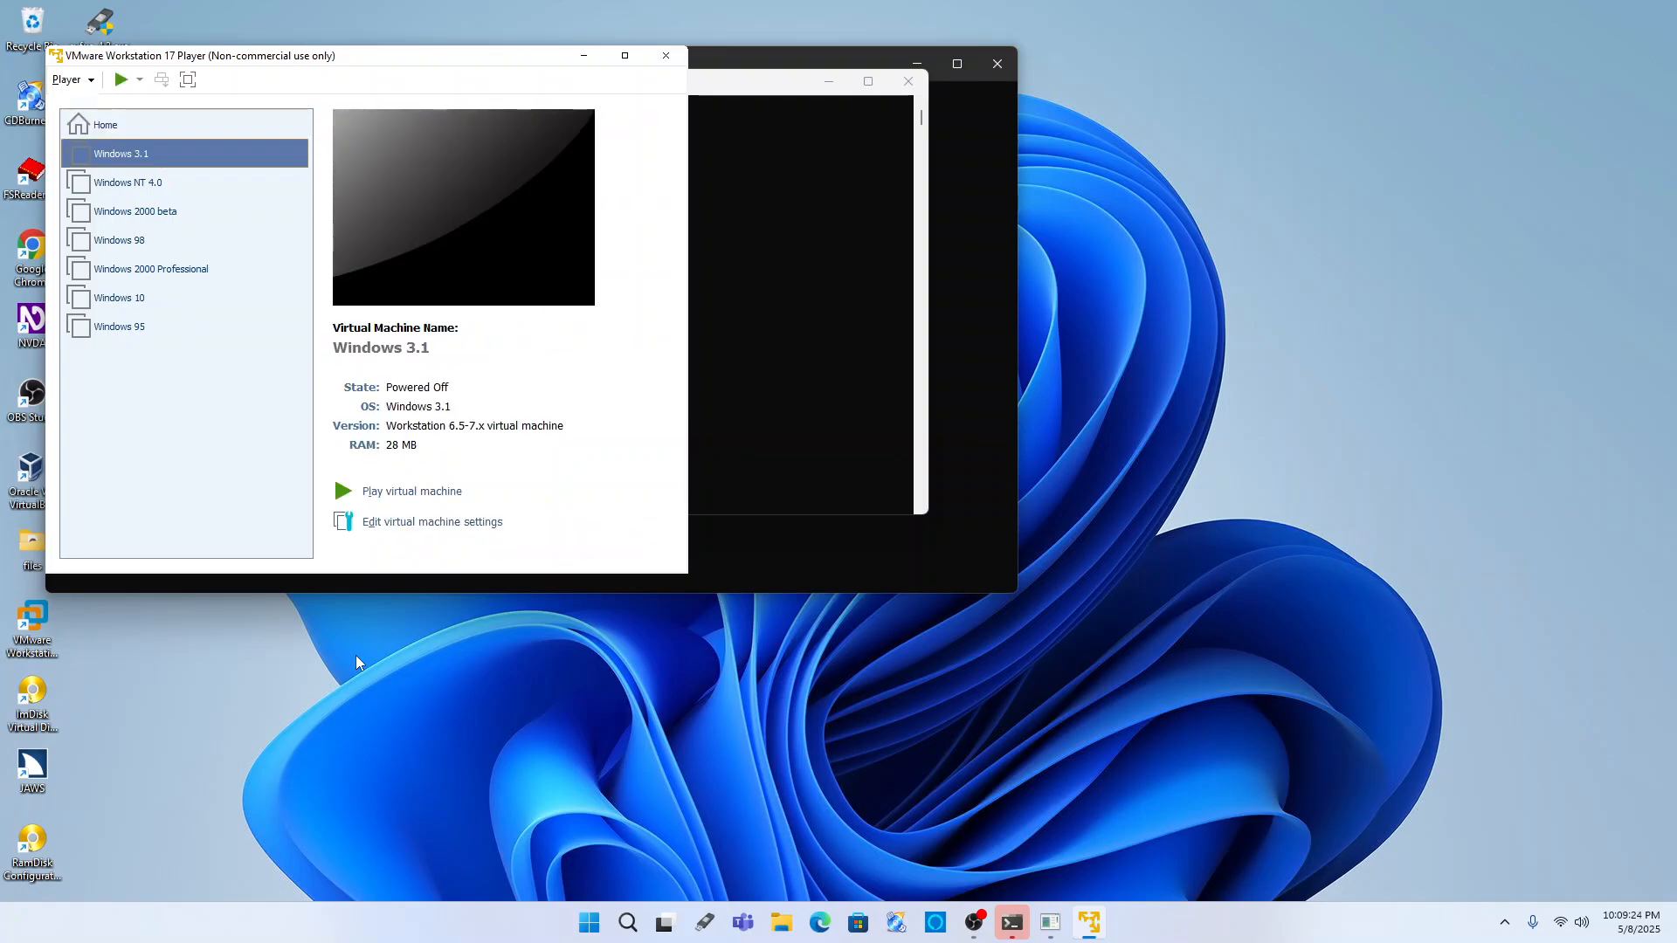
# - Start the Windows 3.1 virtual machine in full screen and open File Manager from the Main group
pyautogui.press('Return')
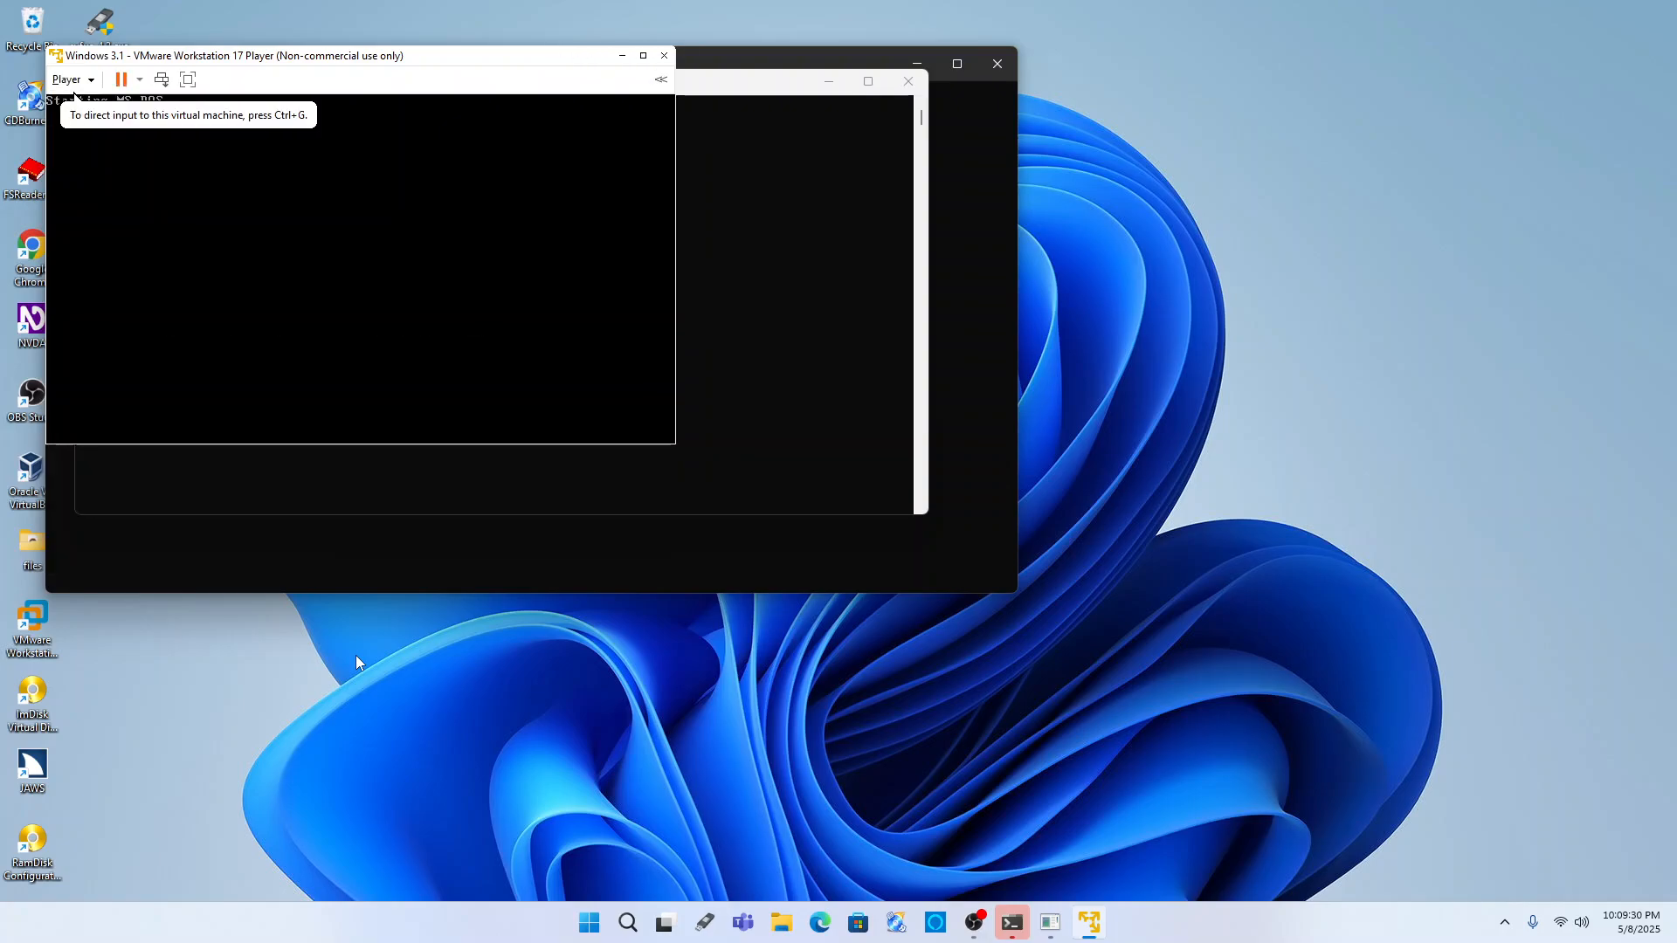
pyautogui.hotkey('ctrl', 'alt', 'Return')
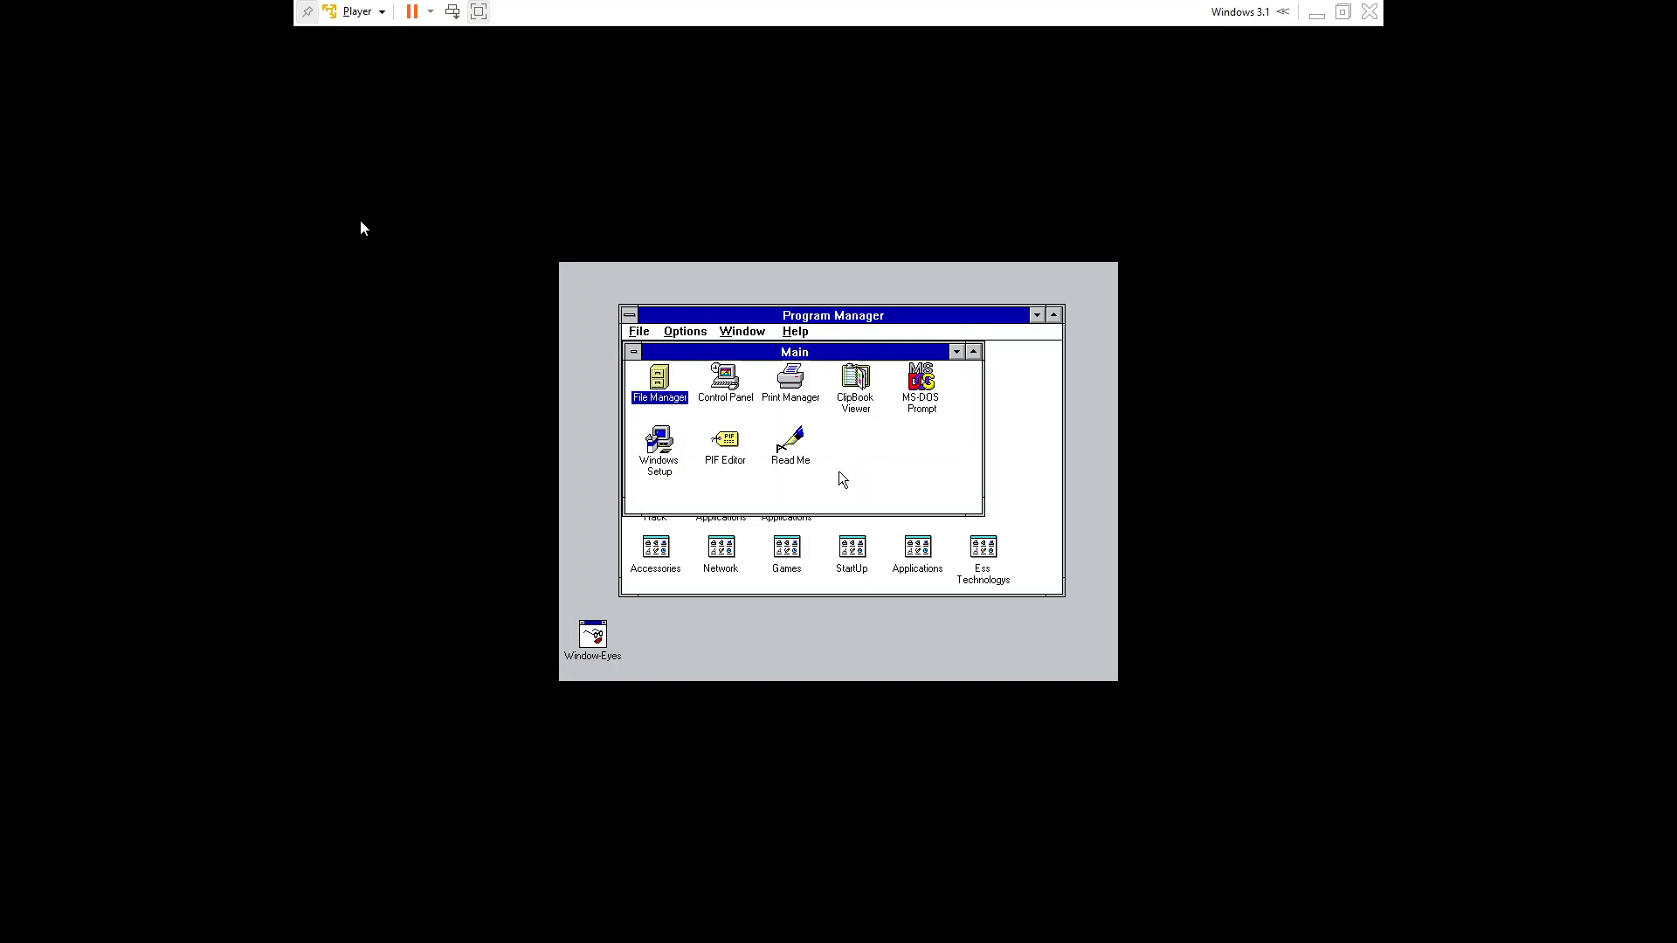
pyautogui.press('Return')
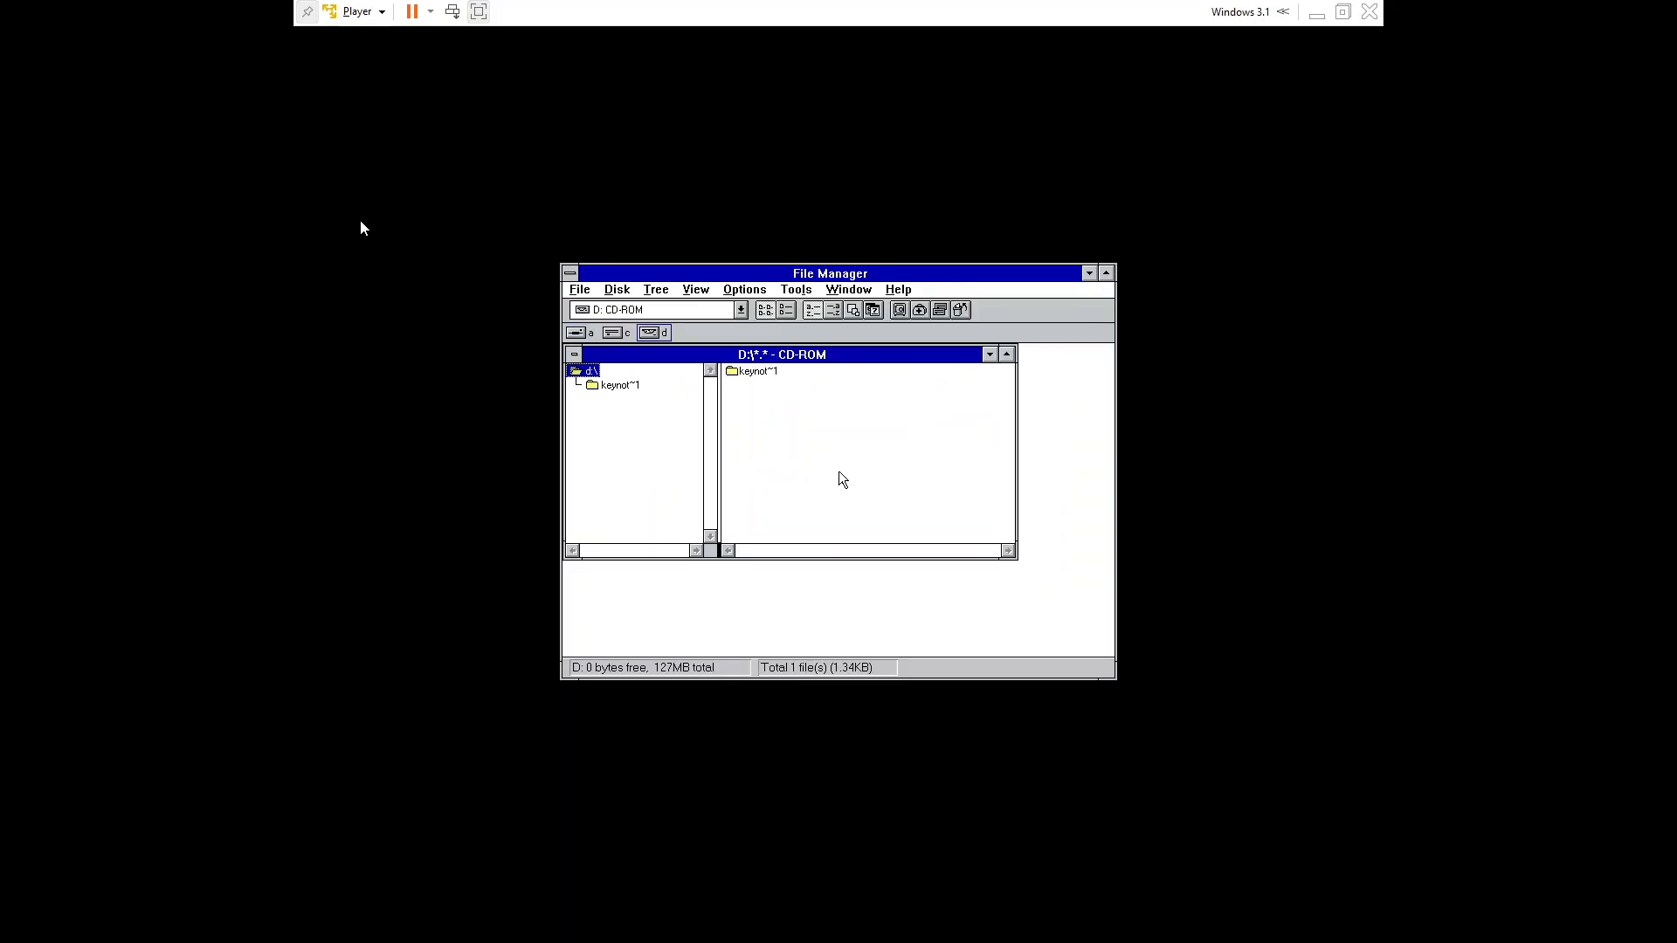
# - Open the keynot~1 folder on the D: CD-ROM and run install.exe
pyautogui.press('Tab')
pyautogui.press('Down')
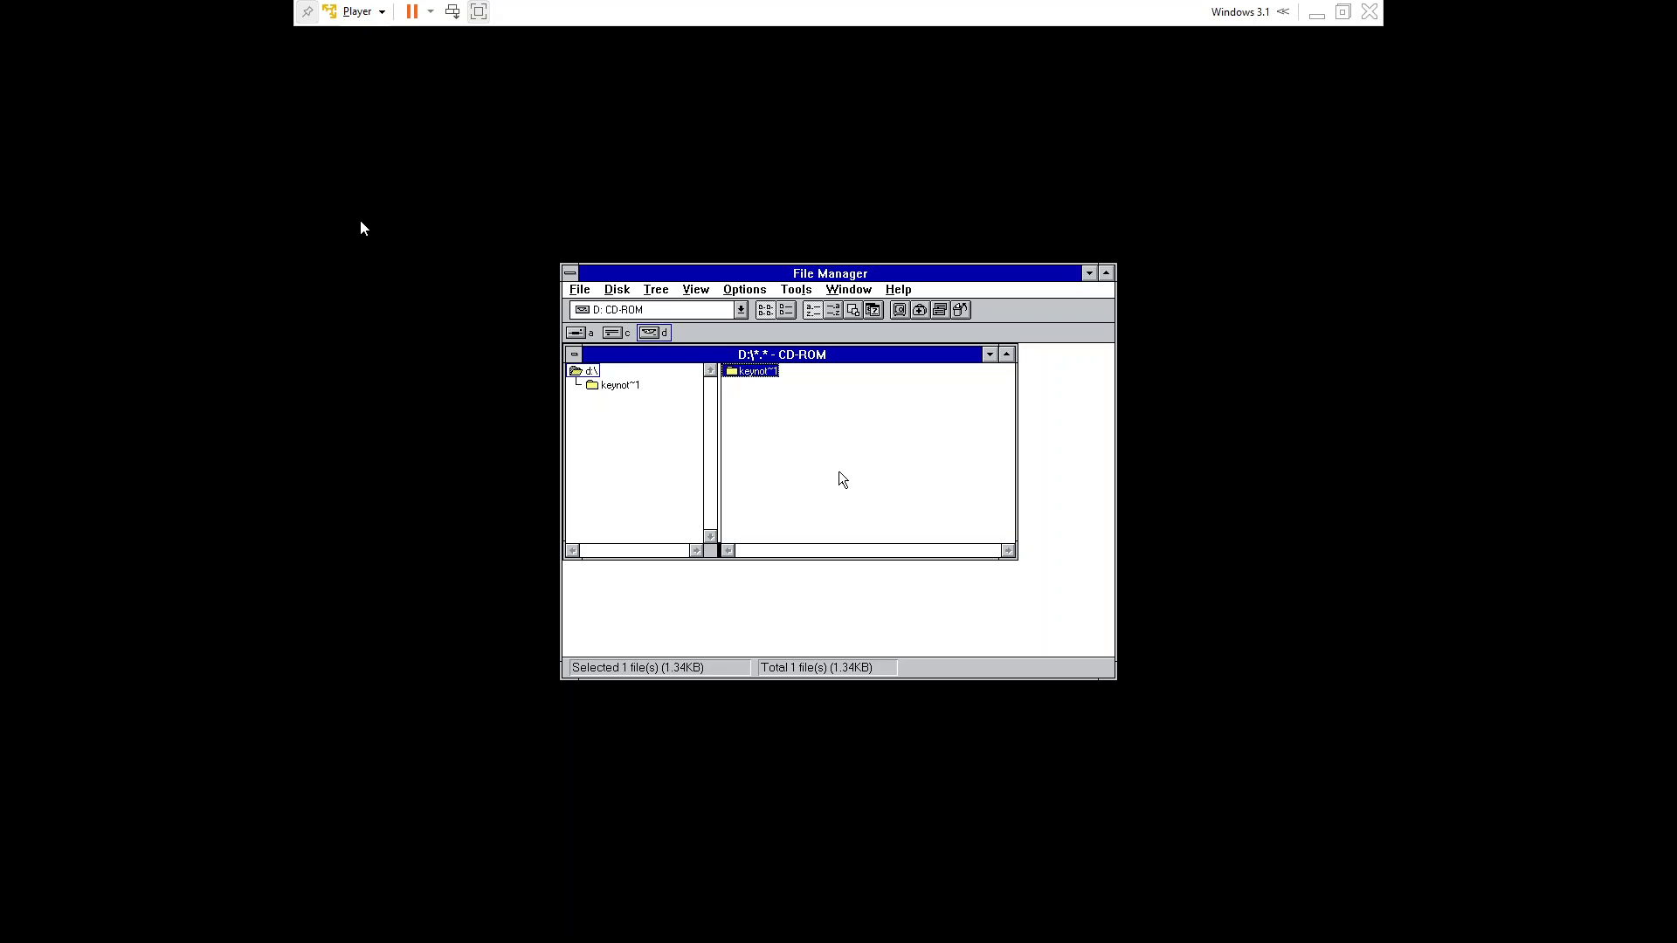
pyautogui.press('Return')
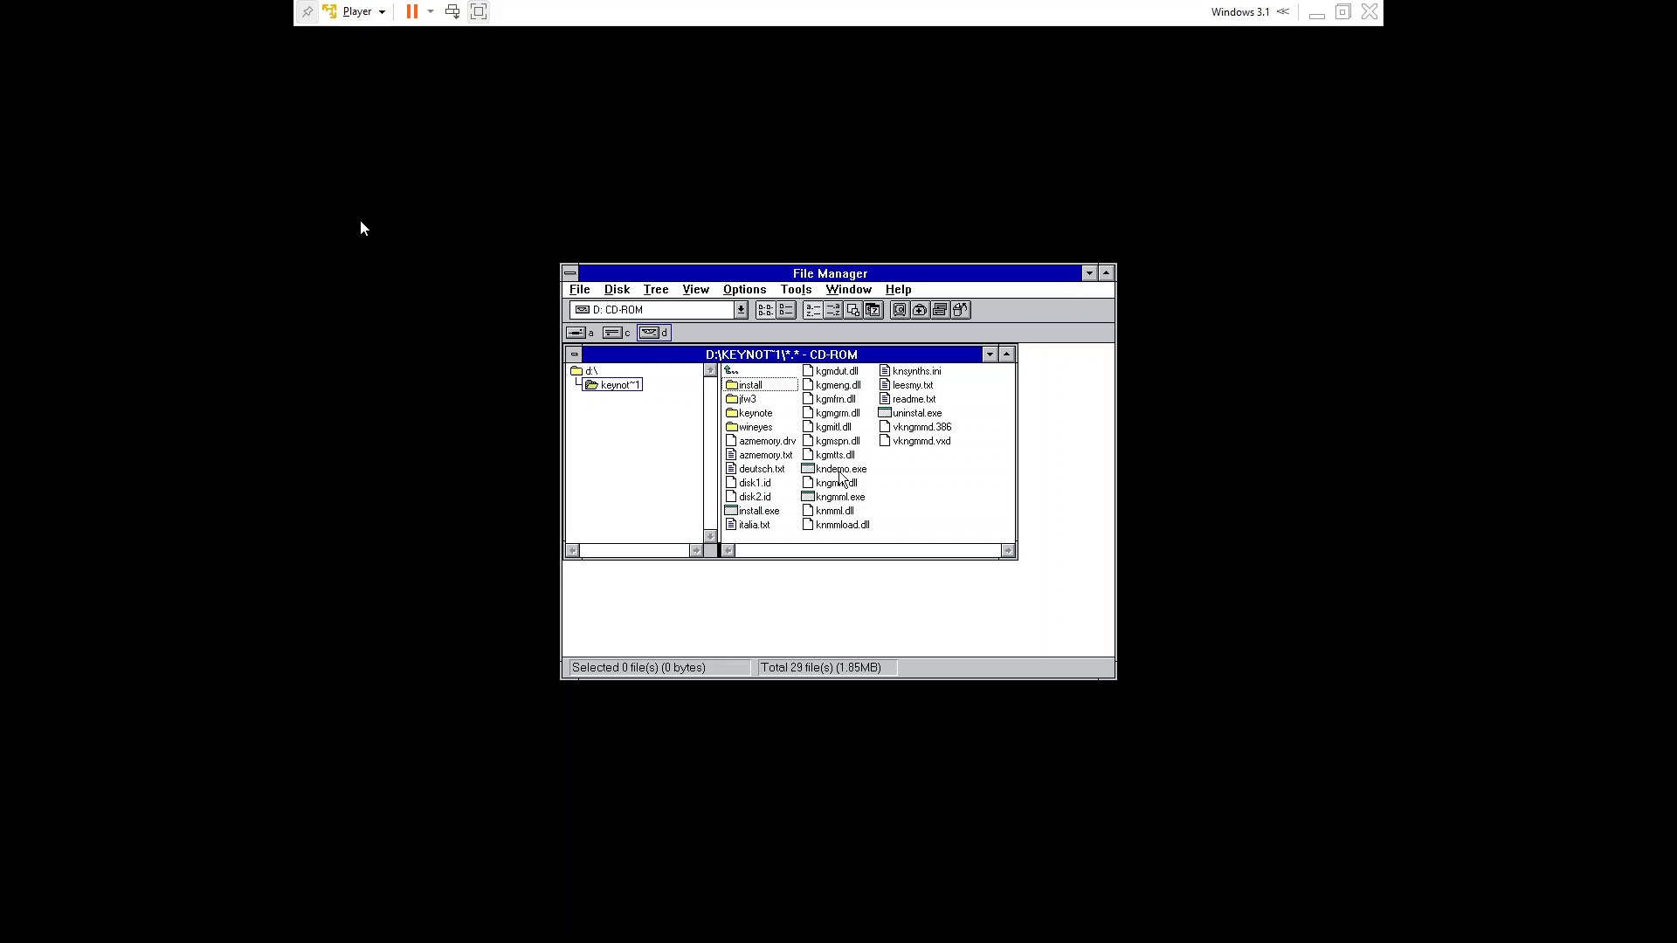
pyautogui.press('Down')
pyautogui.press('i')
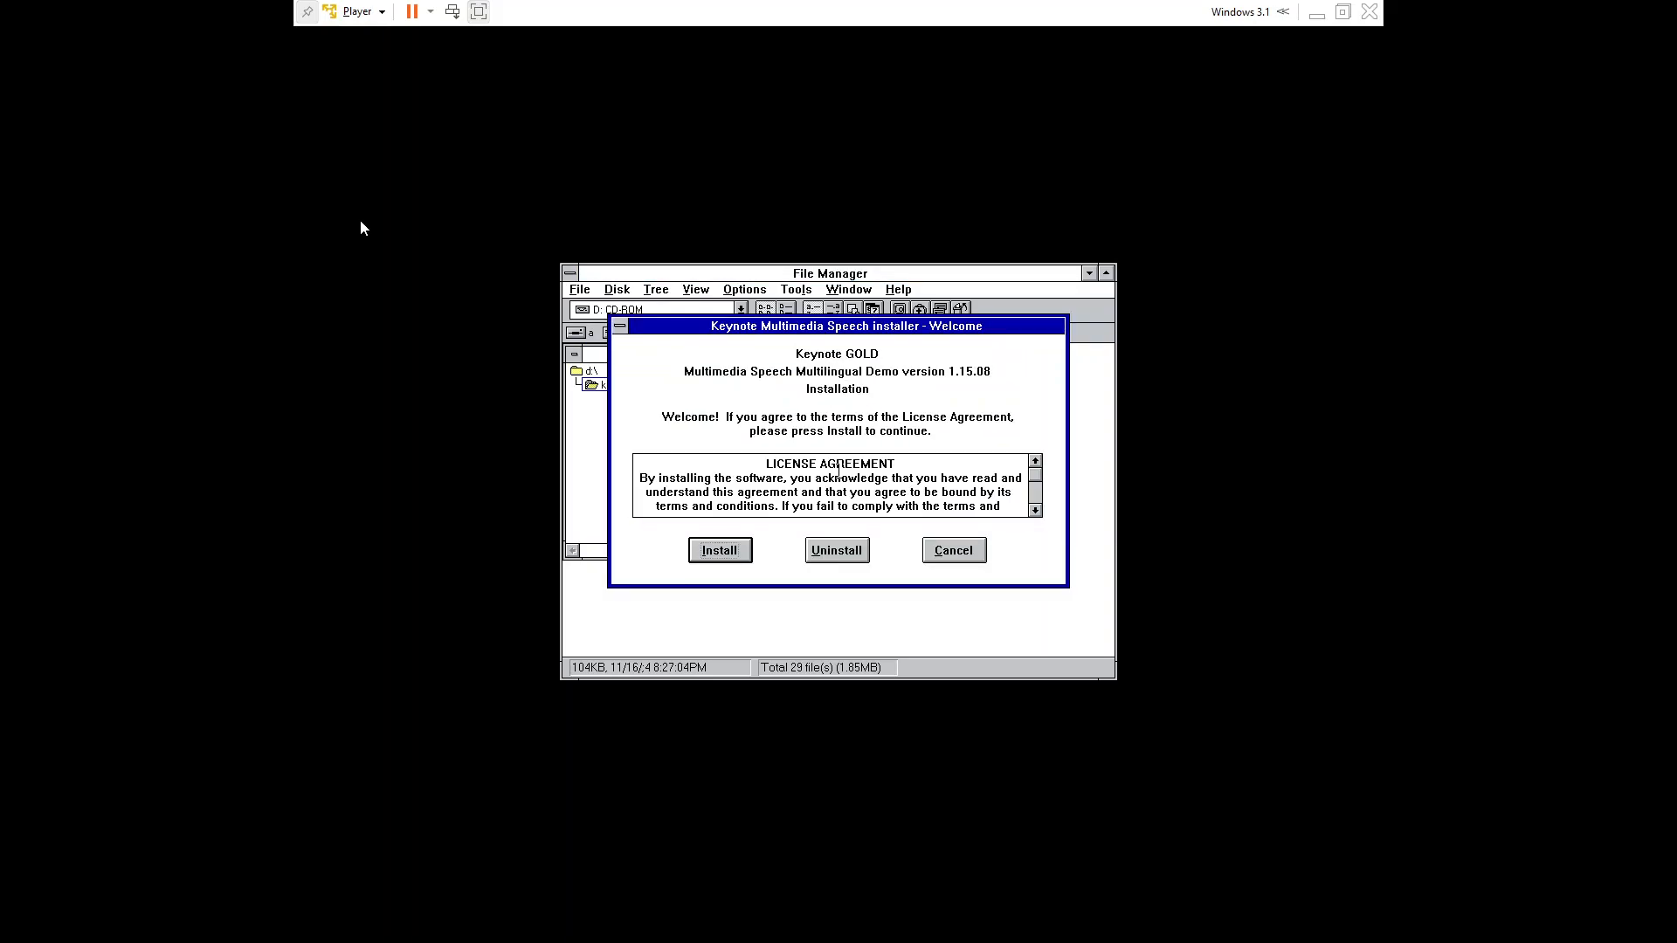
pyautogui.press('Tab')
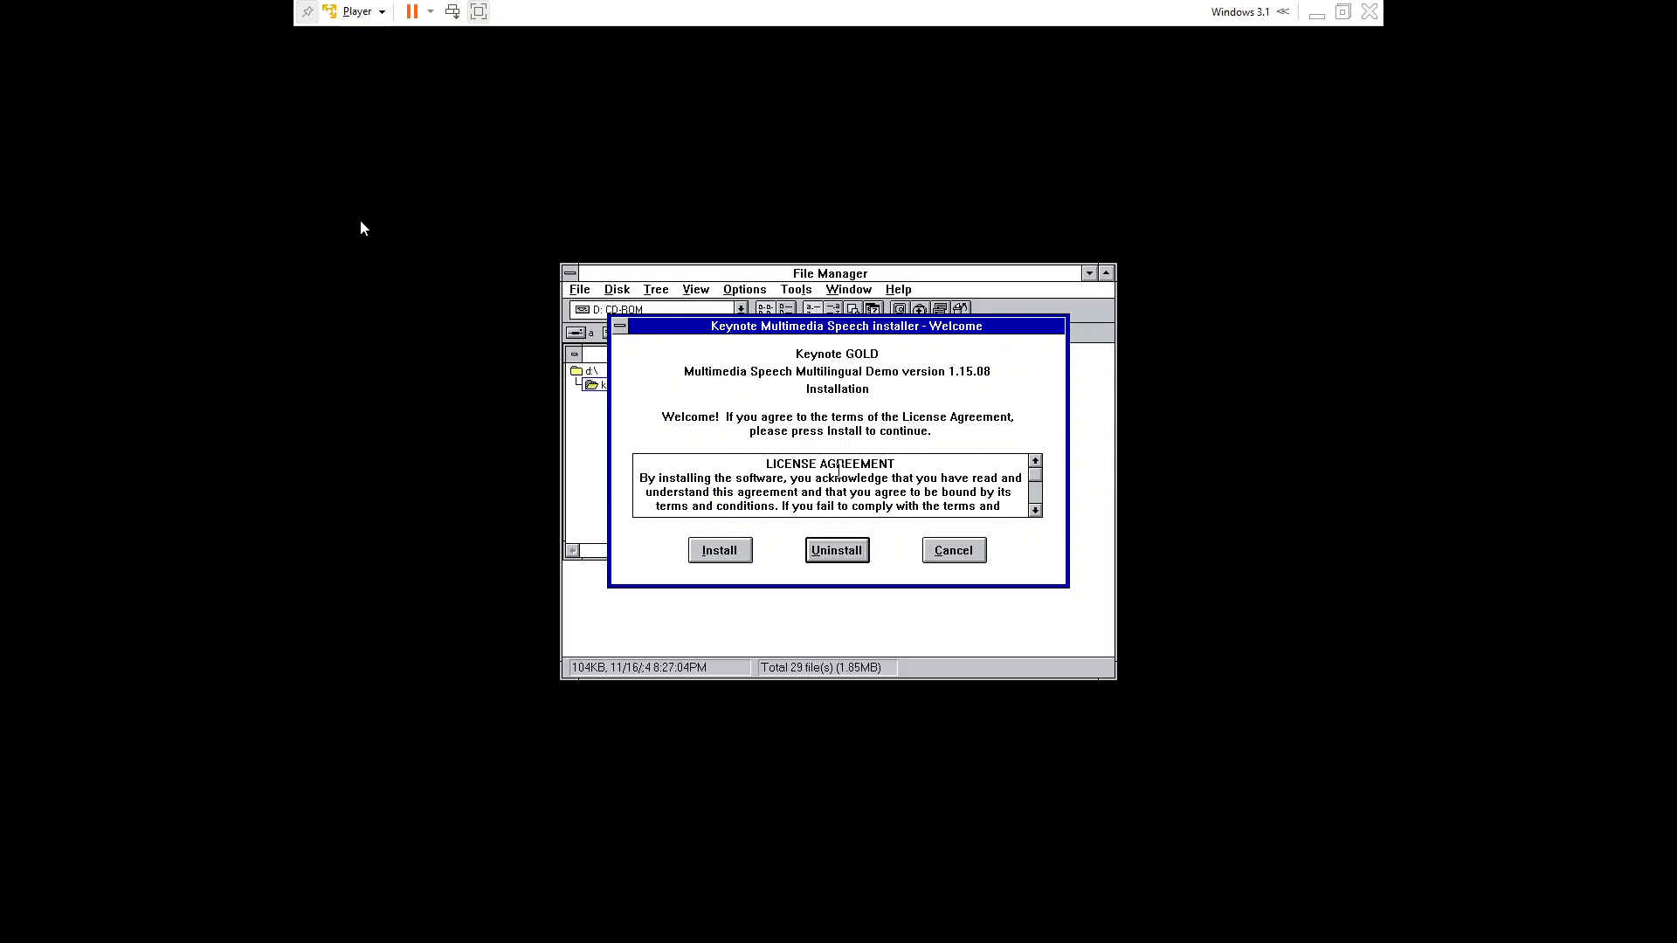
pyautogui.hotkey('shift', 'Tab')
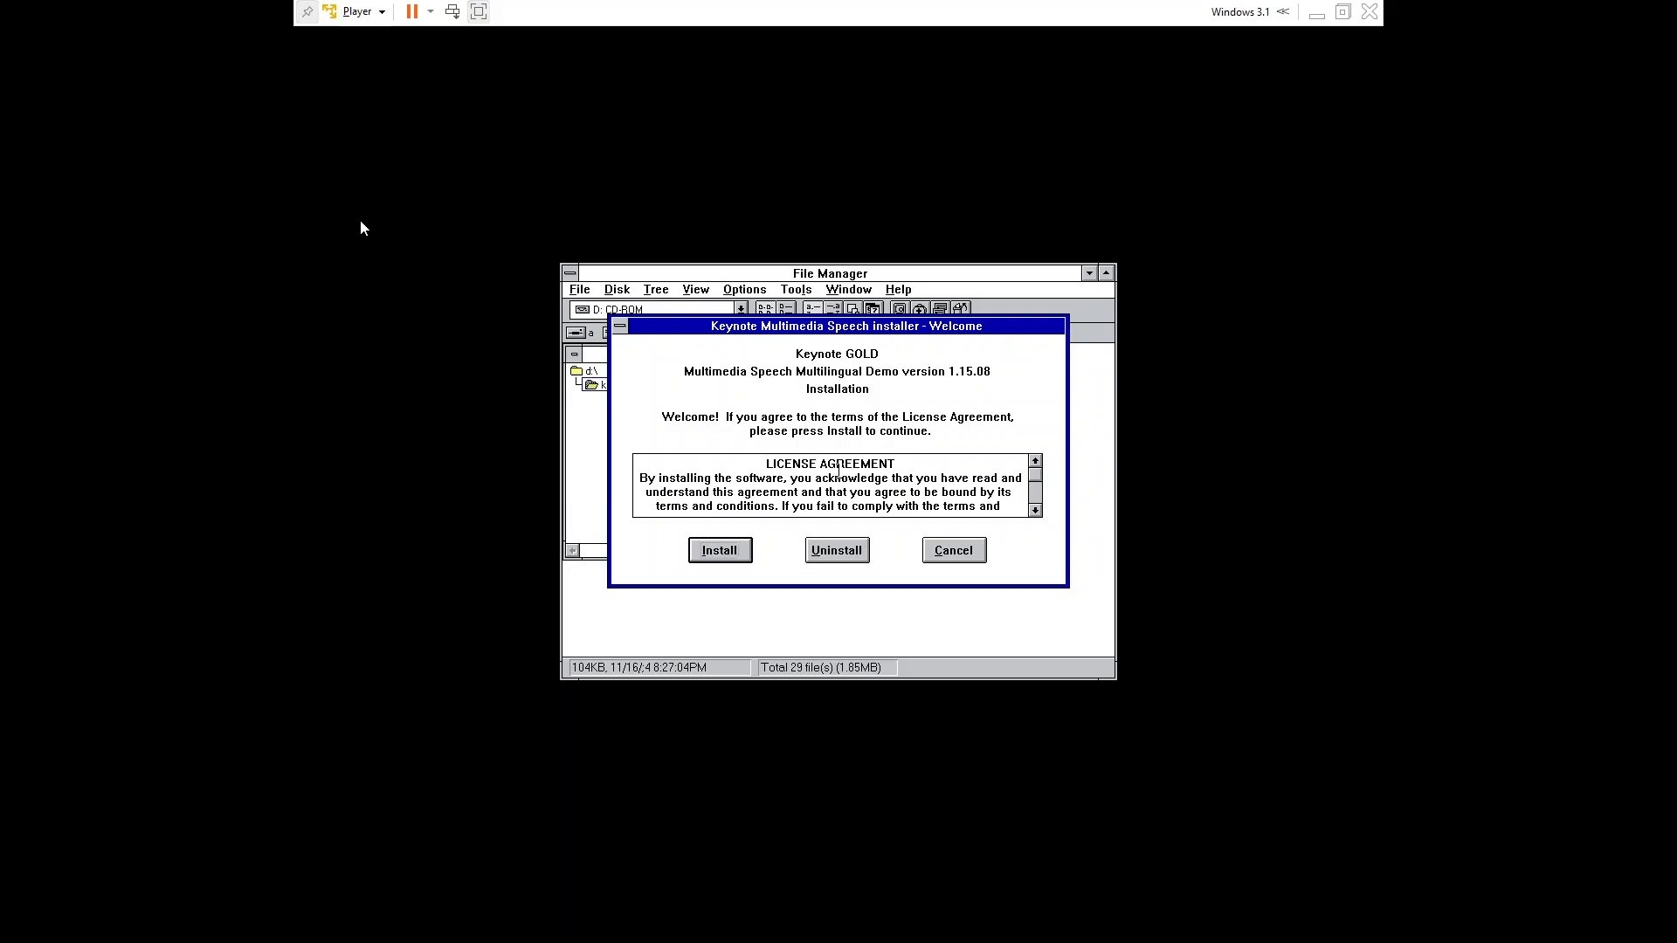
pyautogui.press('Escape')
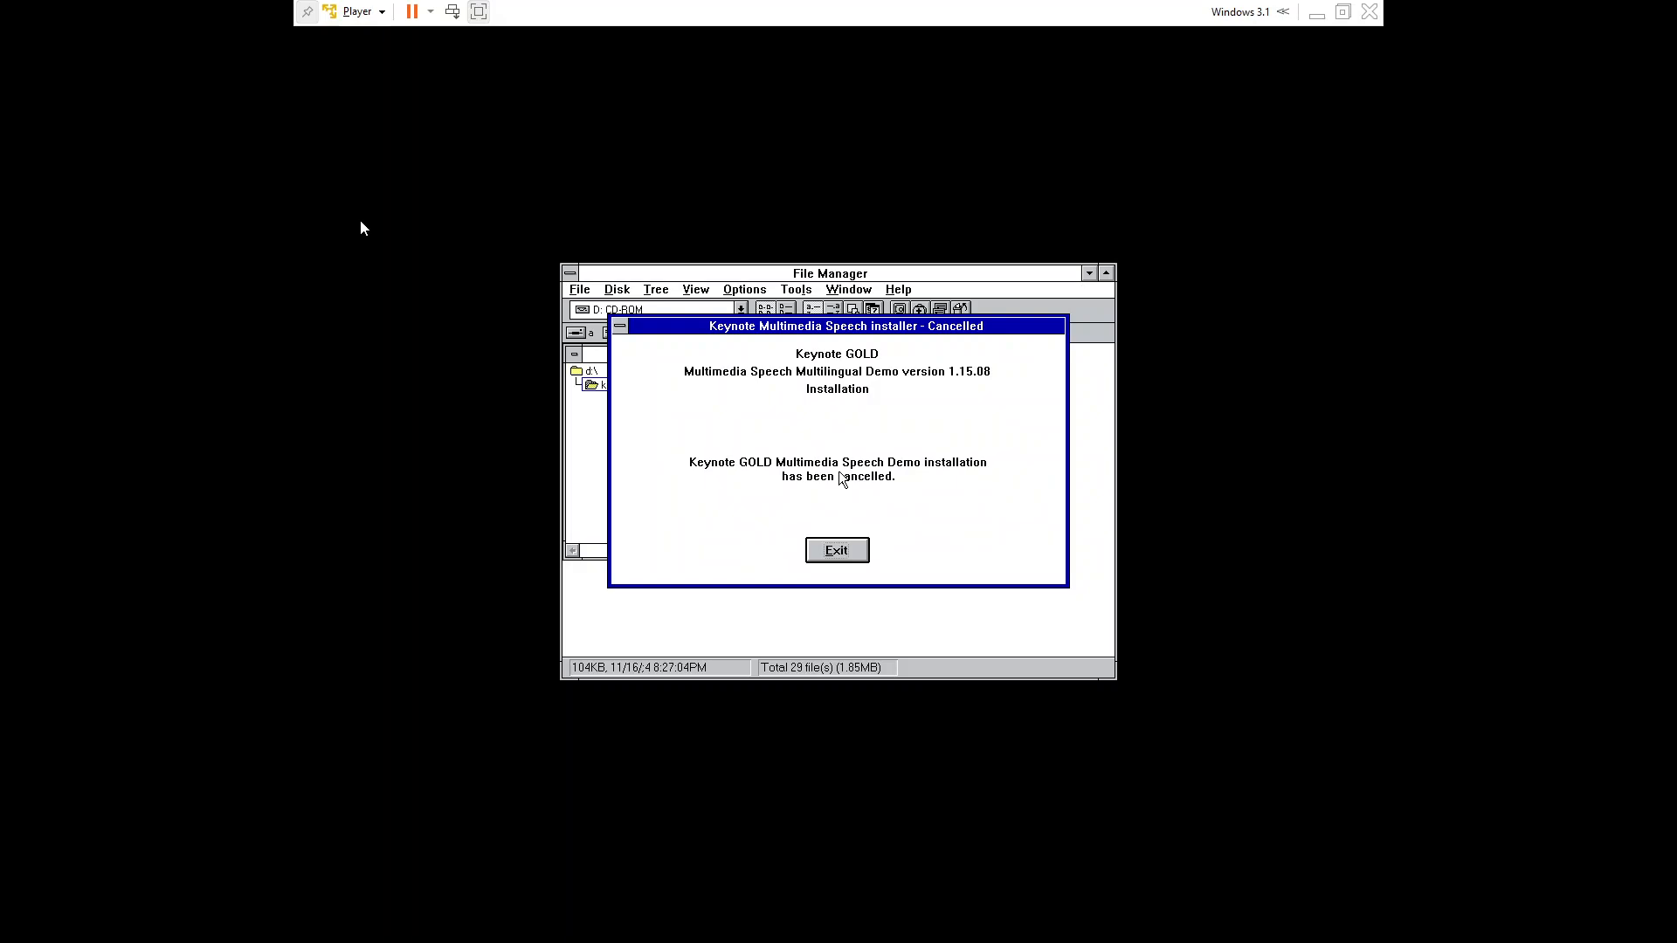
pyautogui.press('Return')
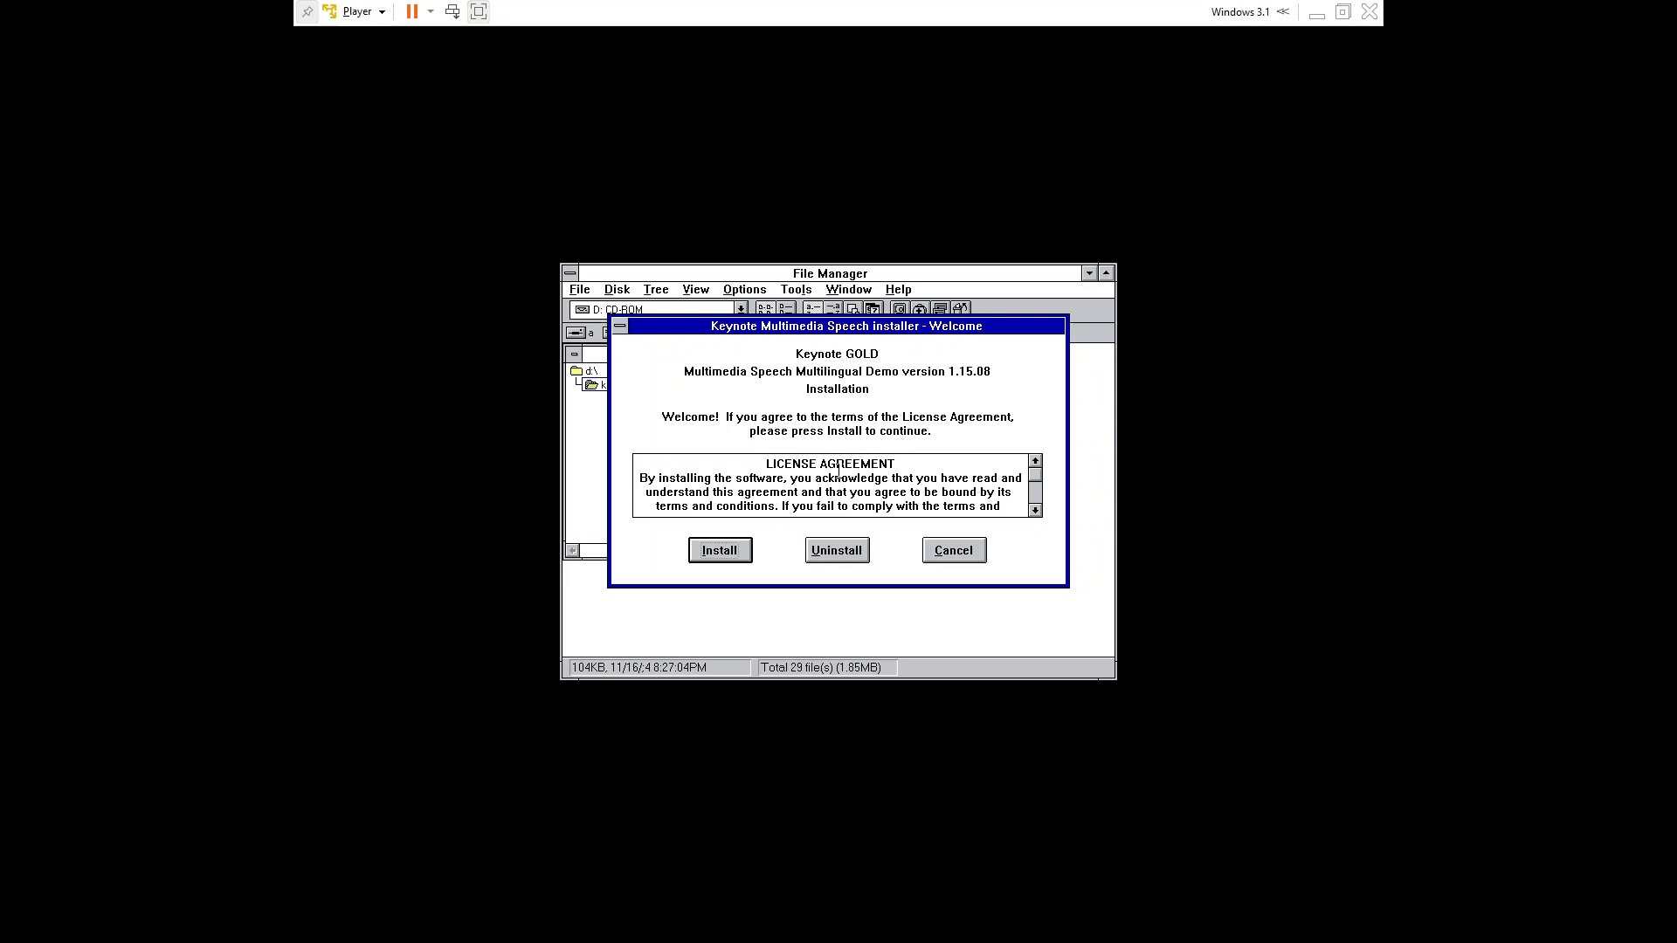
# - Install the Keynote GOLD Multimedia Speech Demo, exit the installer without opening the readme, and restart Windows
pyautogui.press('Return')
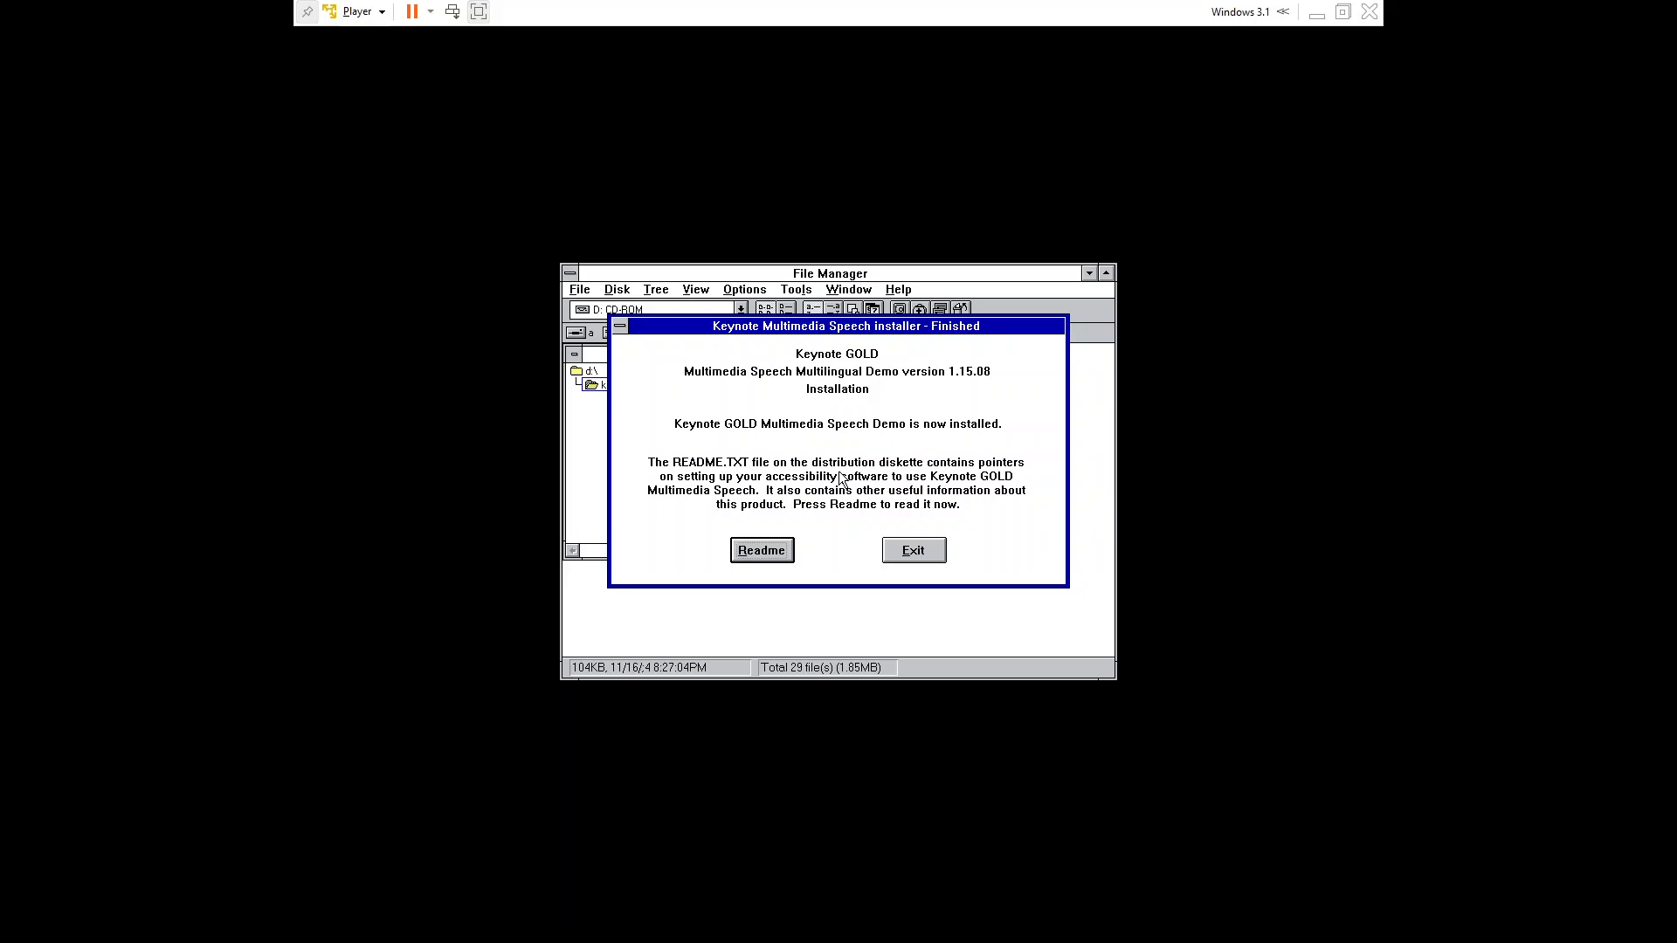
pyautogui.hotkey('alt', 'e')
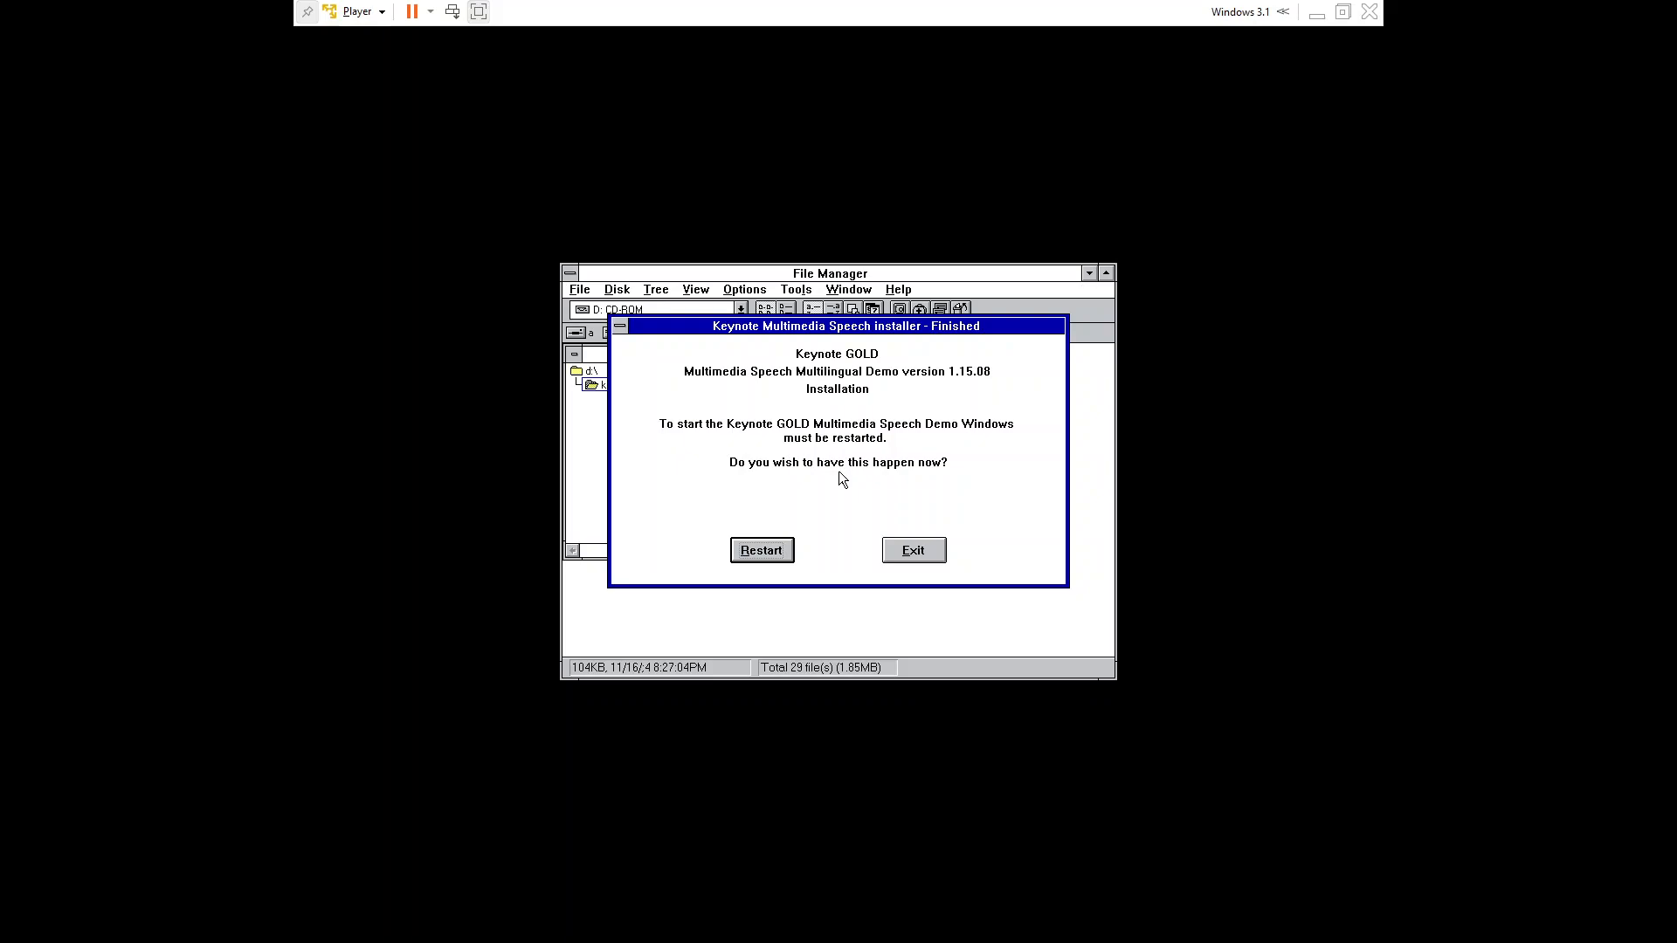
pyautogui.hotkey('alt', 'r')
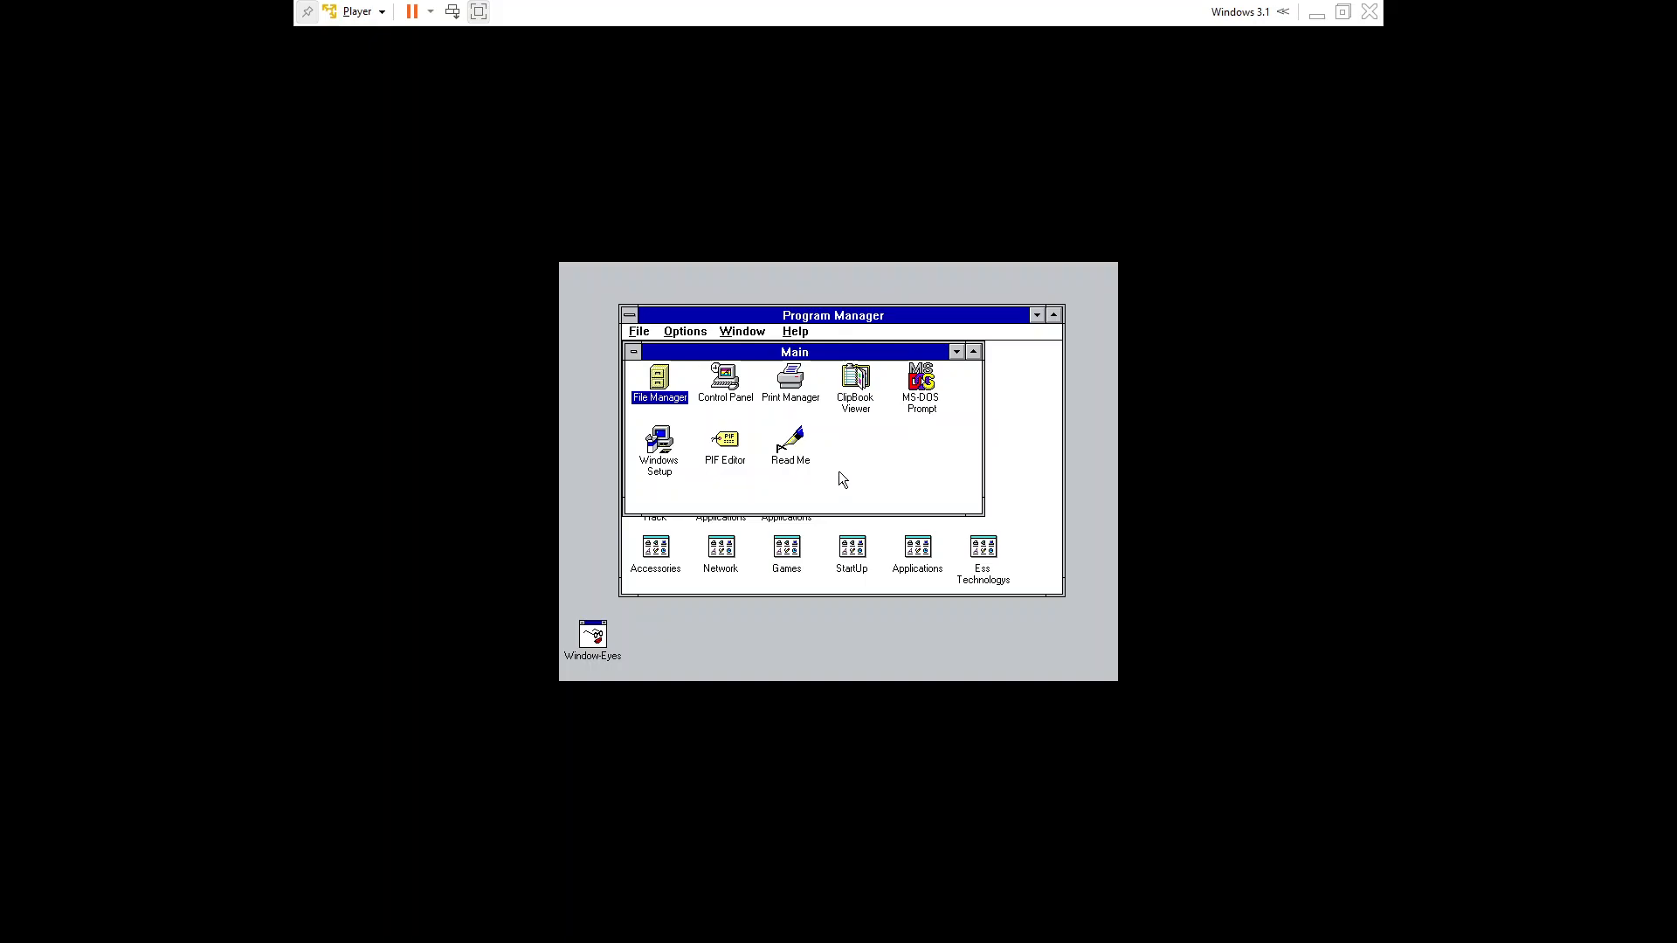
# - Close the Main group in Program Manager and switch to the Window-Eyes control window
pyautogui.hotkey('ctrl', 'F4')
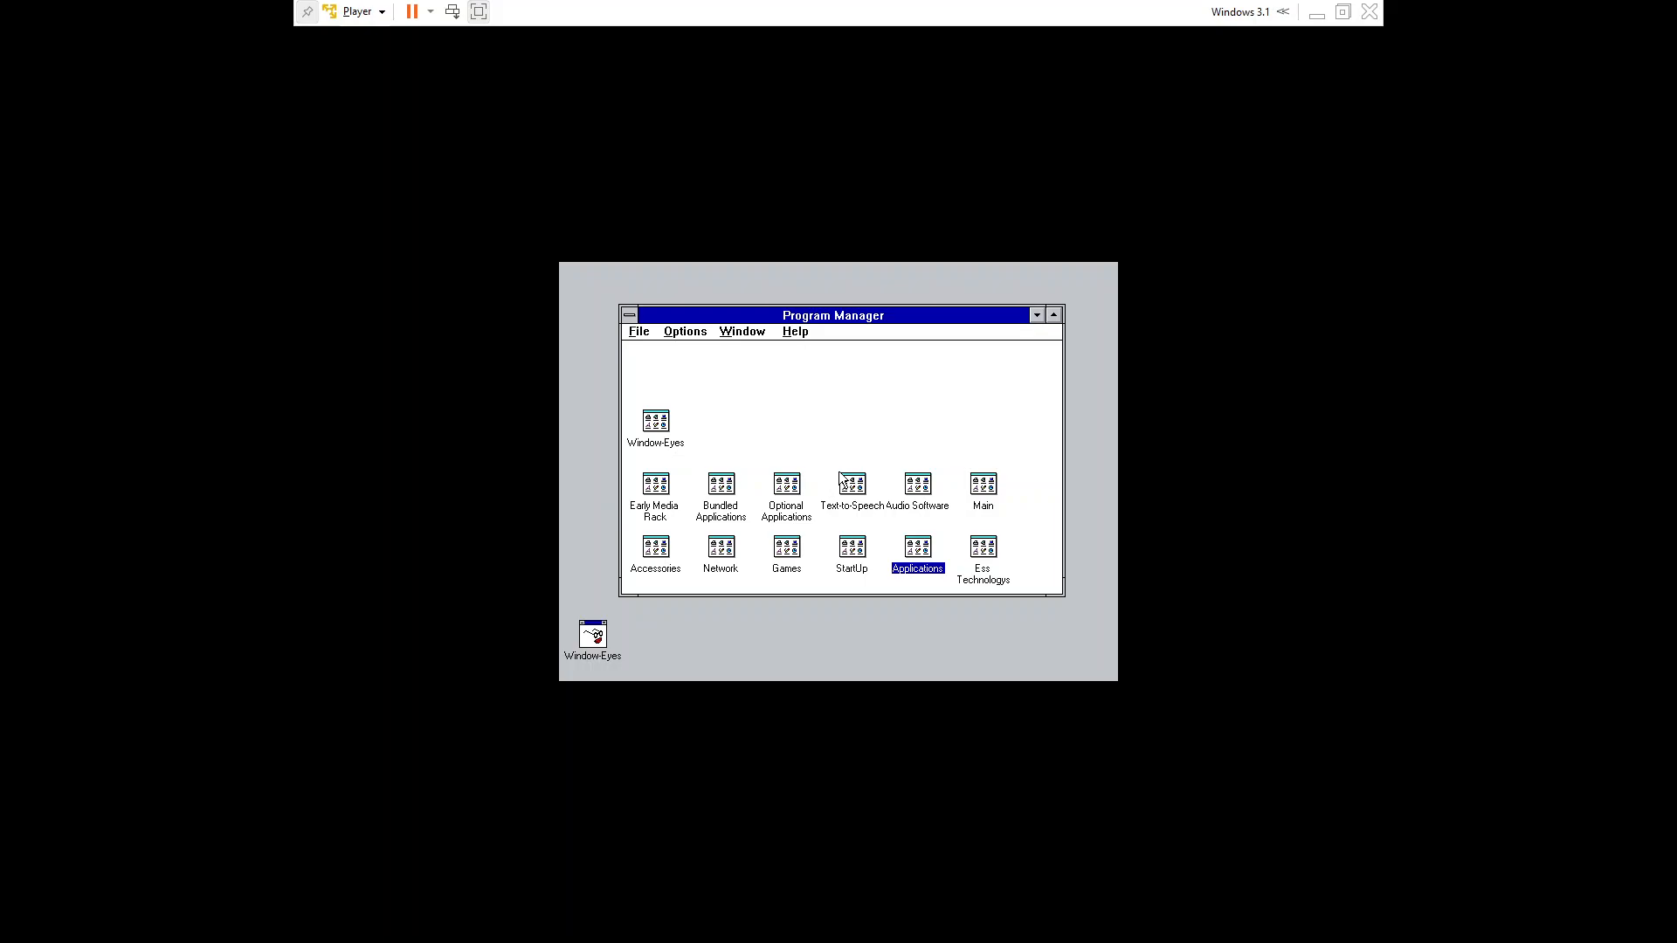
pyautogui.hotkey('ctrl', 'Tab')
pyautogui.hotkey('ctrl', 'Tab')
pyautogui.hotkey('alt', 'Tab')
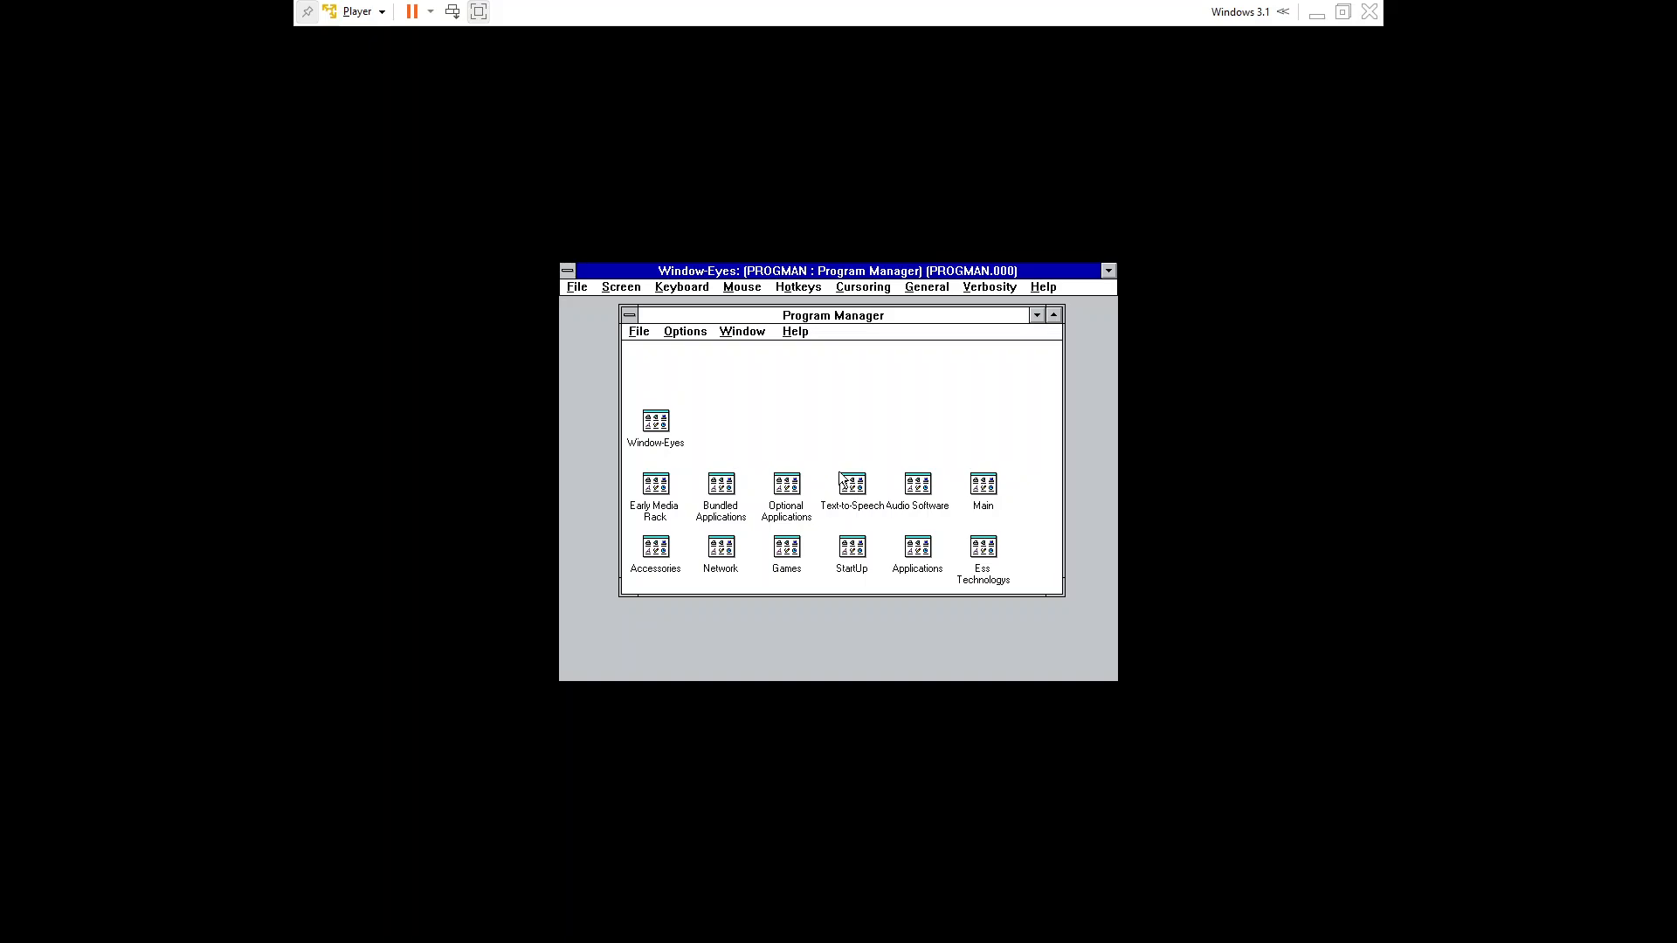
# - Examine the General settings of Window-Eyes for synthesizer options, and minimize its window
pyautogui.press('alt')
pyautogui.press('Right')
pyautogui.press('Right')
pyautogui.press('Right')
pyautogui.press('Right')
pyautogui.press('Right')
pyautogui.press('Right')
pyautogui.press('Down')
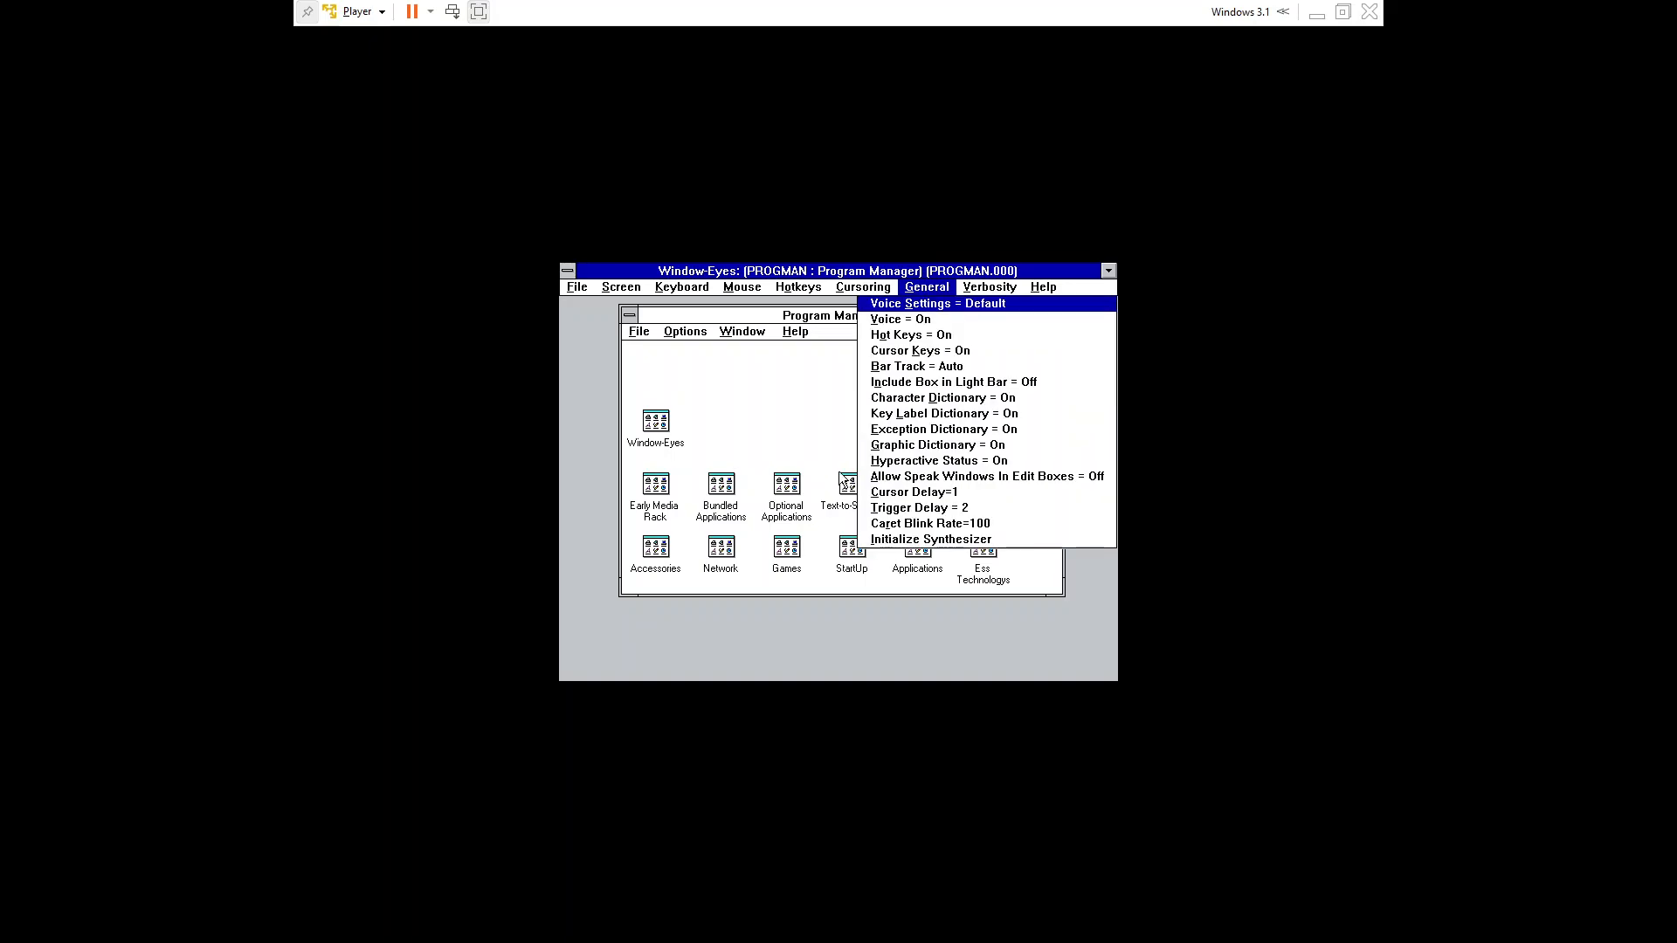
pyautogui.press('Escape')
pyautogui.press('Escape')
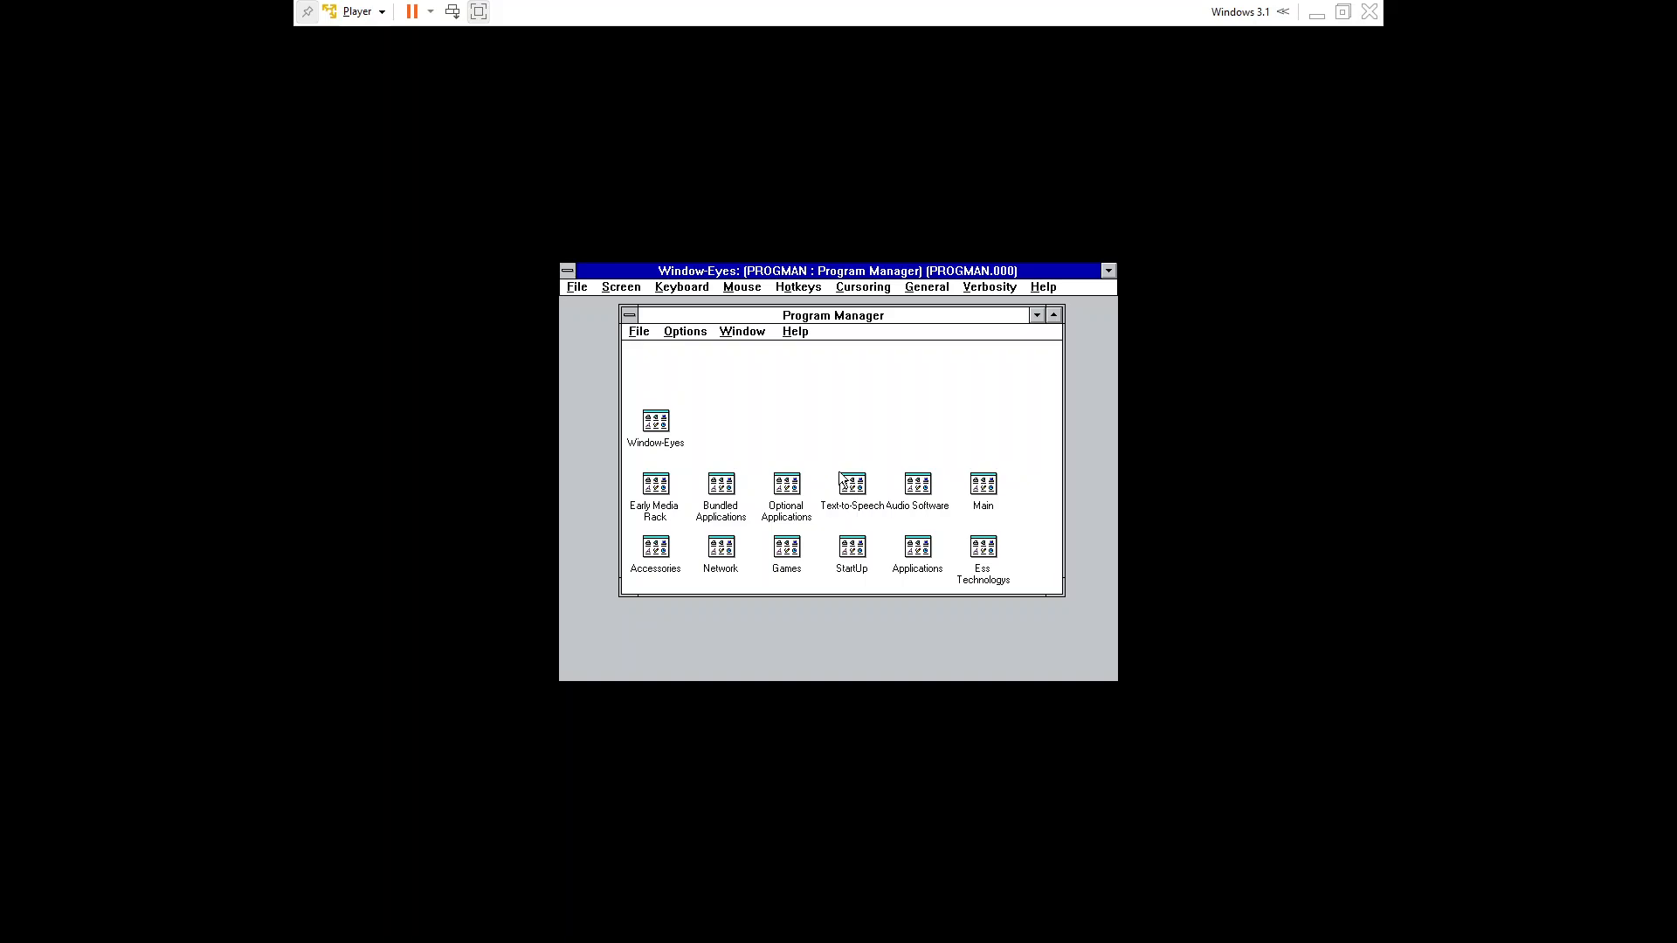
pyautogui.press('Escape')
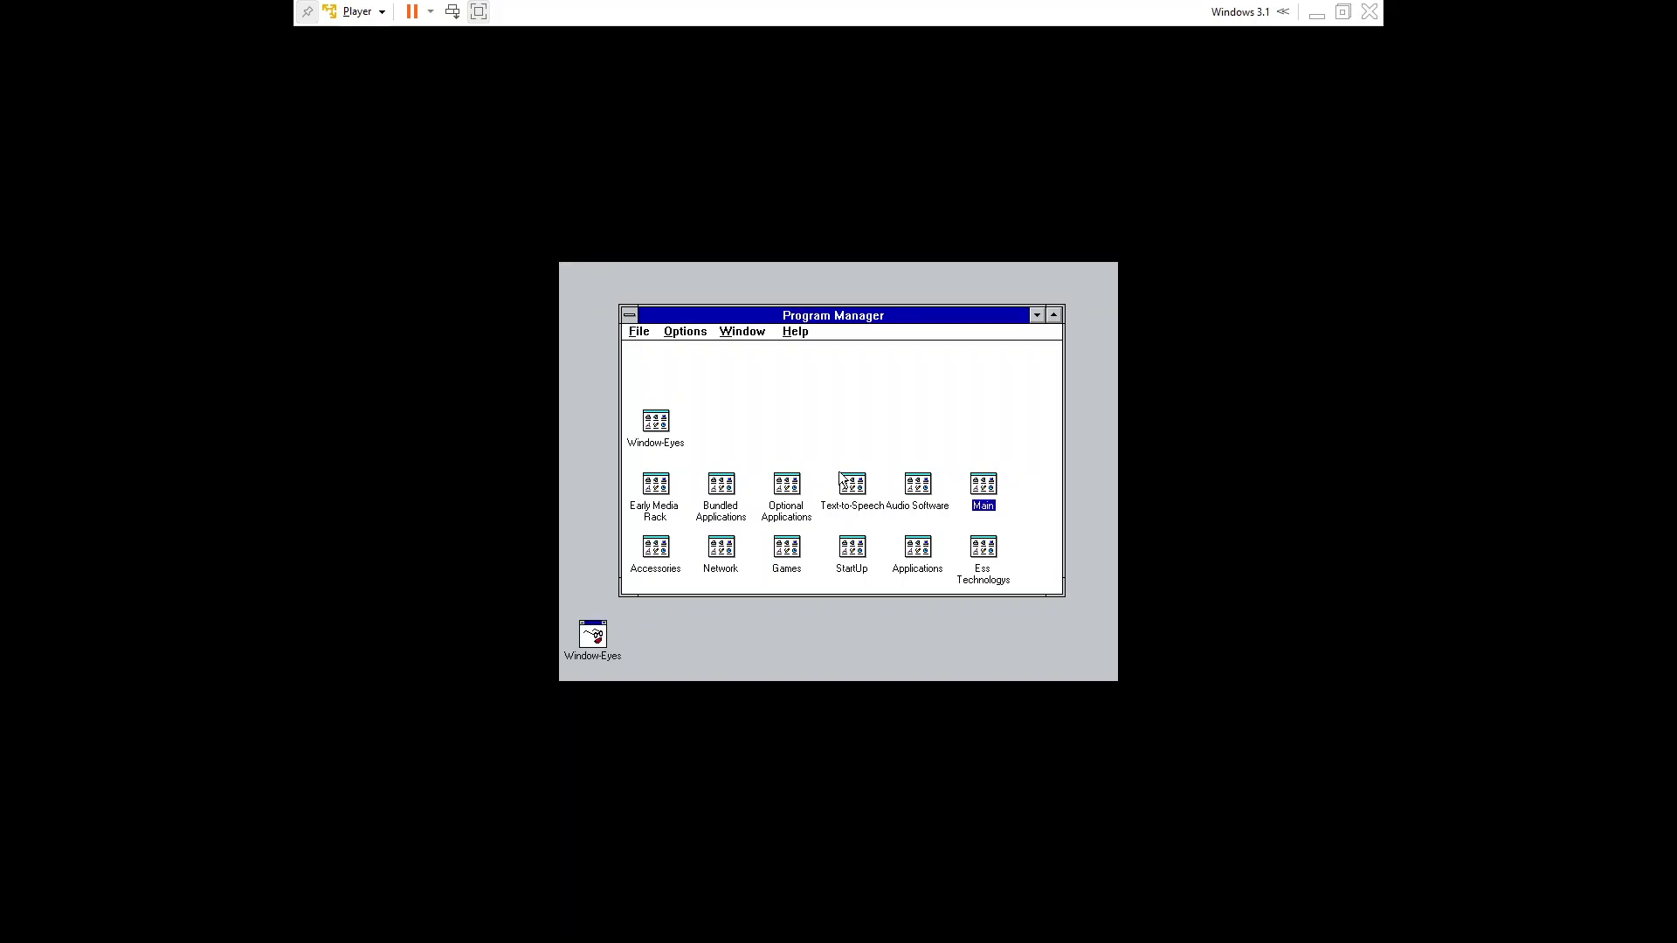
# - Switch to the Window-Eyes control window and examine its Screen, Keyboard and Mouse settings for synthesizer options
pyautogui.hotkey('alt', 'Tab')
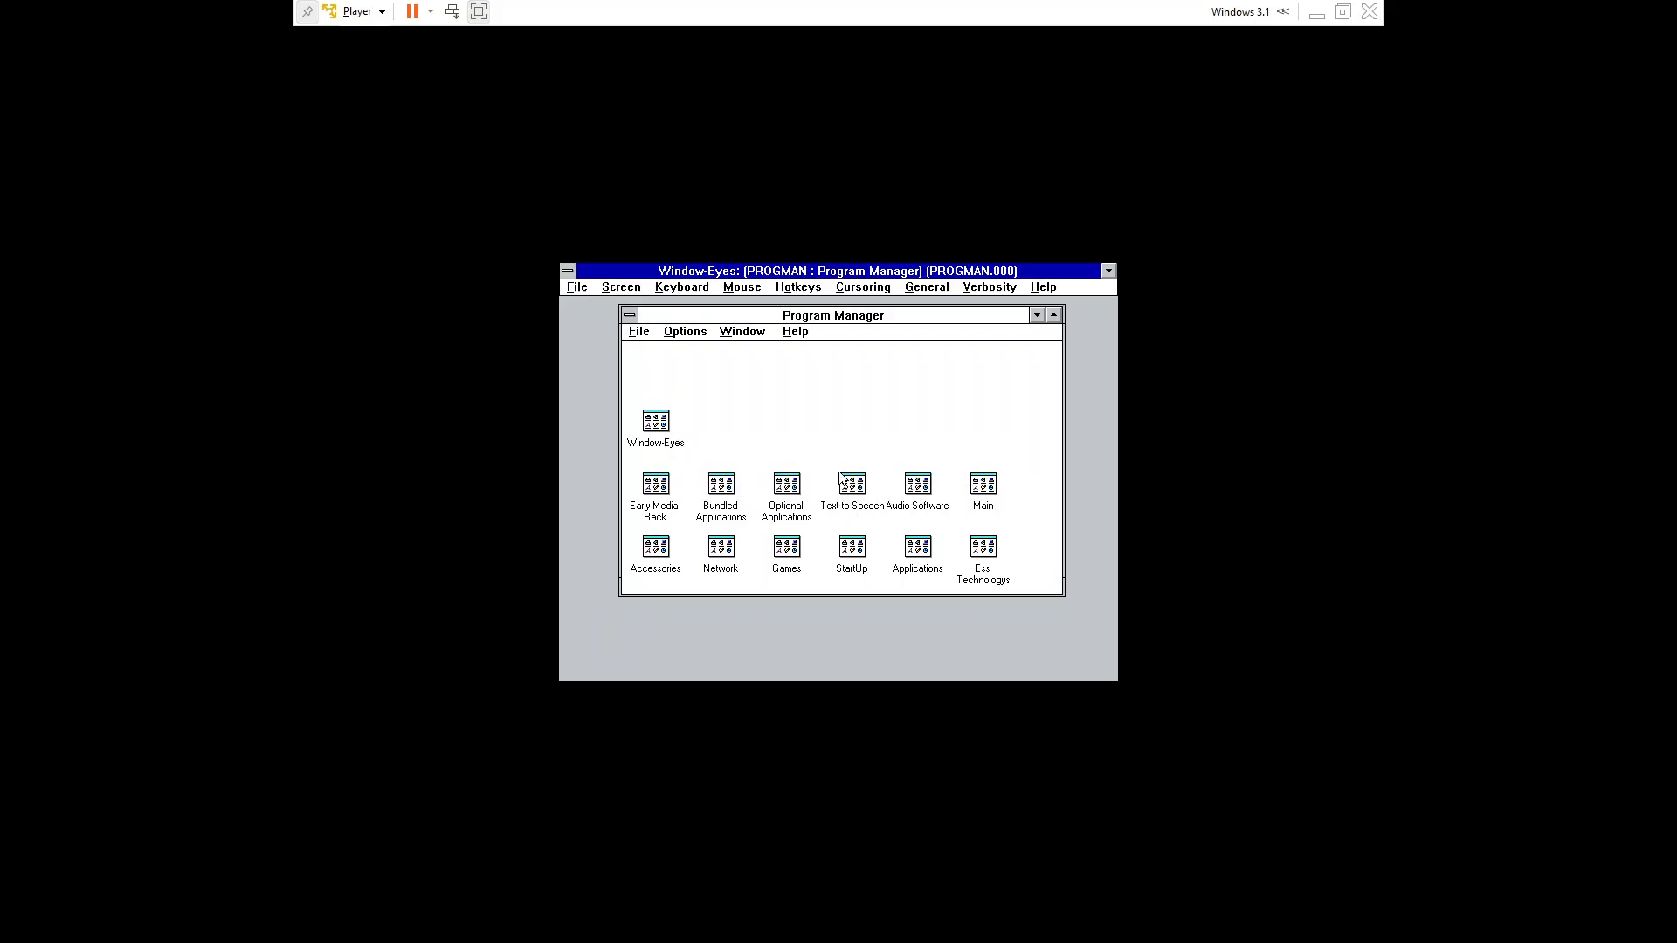
pyautogui.press('alt')
pyautogui.press('Right')
pyautogui.press('Right')
pyautogui.press('Left')
pyautogui.press('Down')
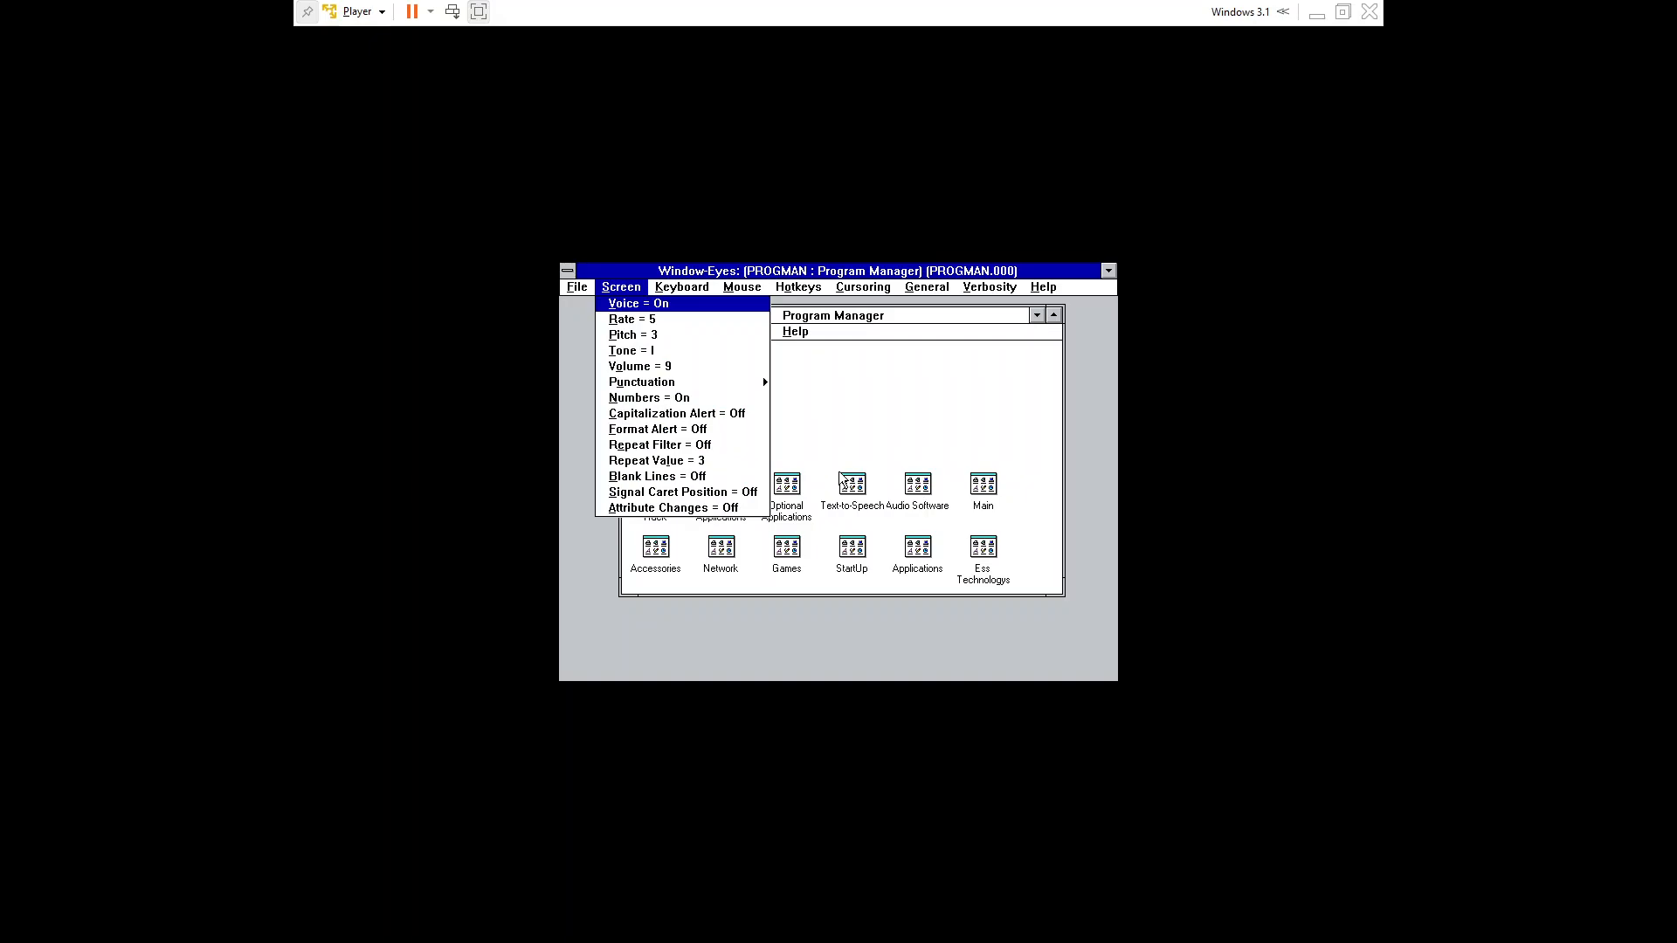
pyautogui.press('Up')
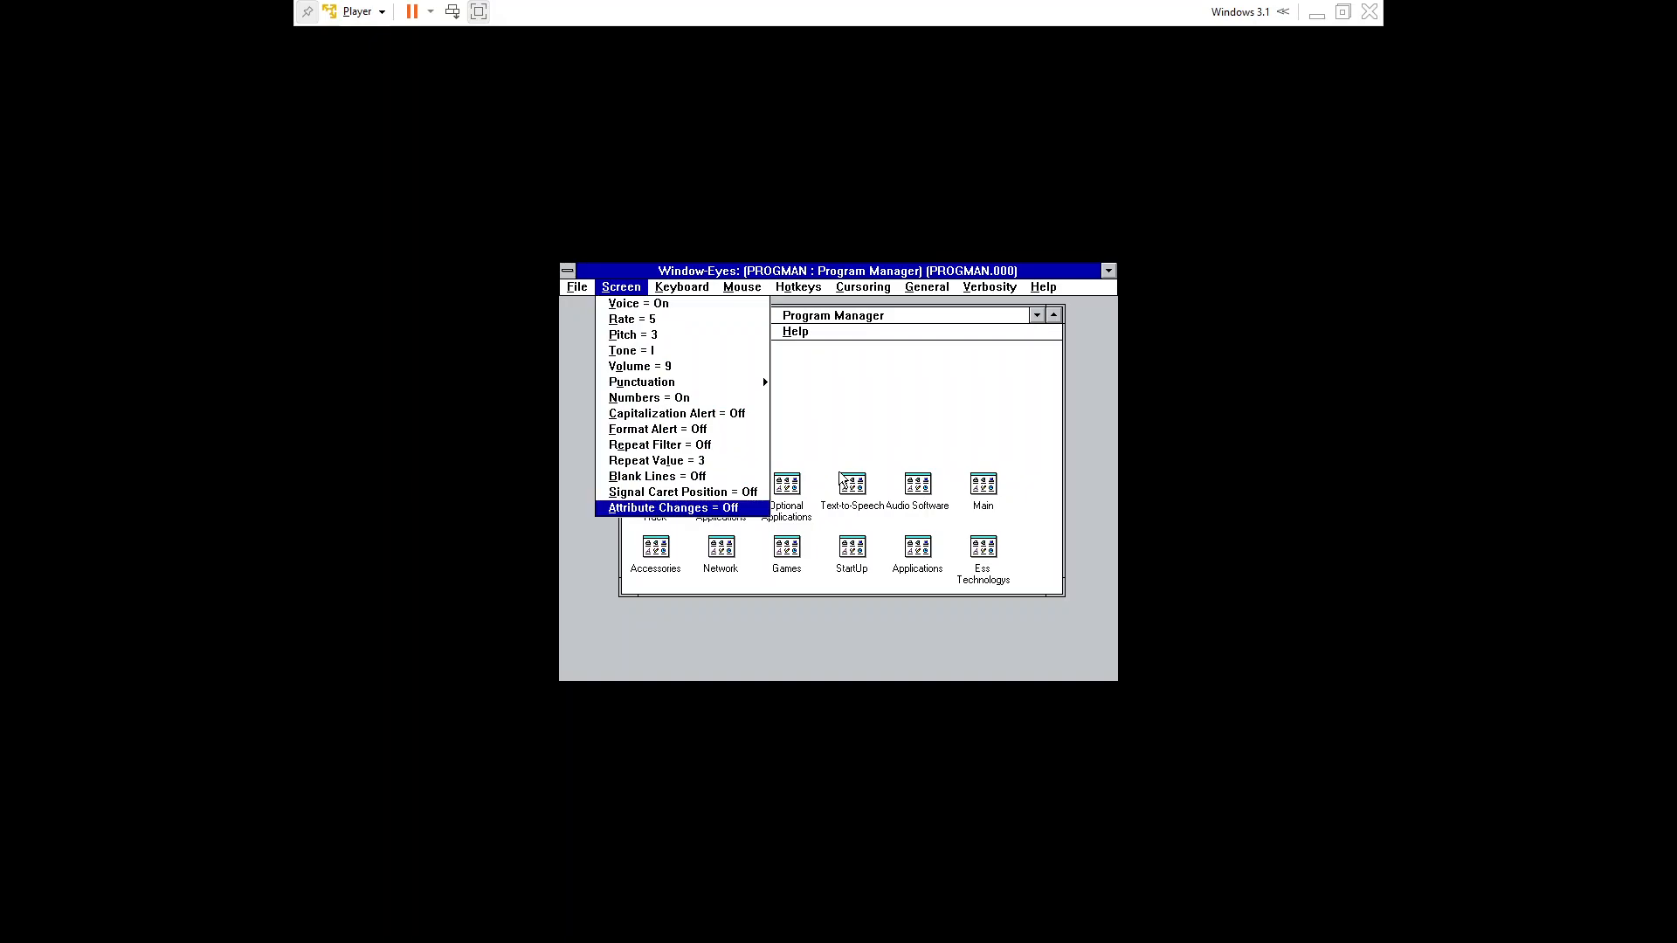
pyautogui.press('Down')
pyautogui.press('Down')
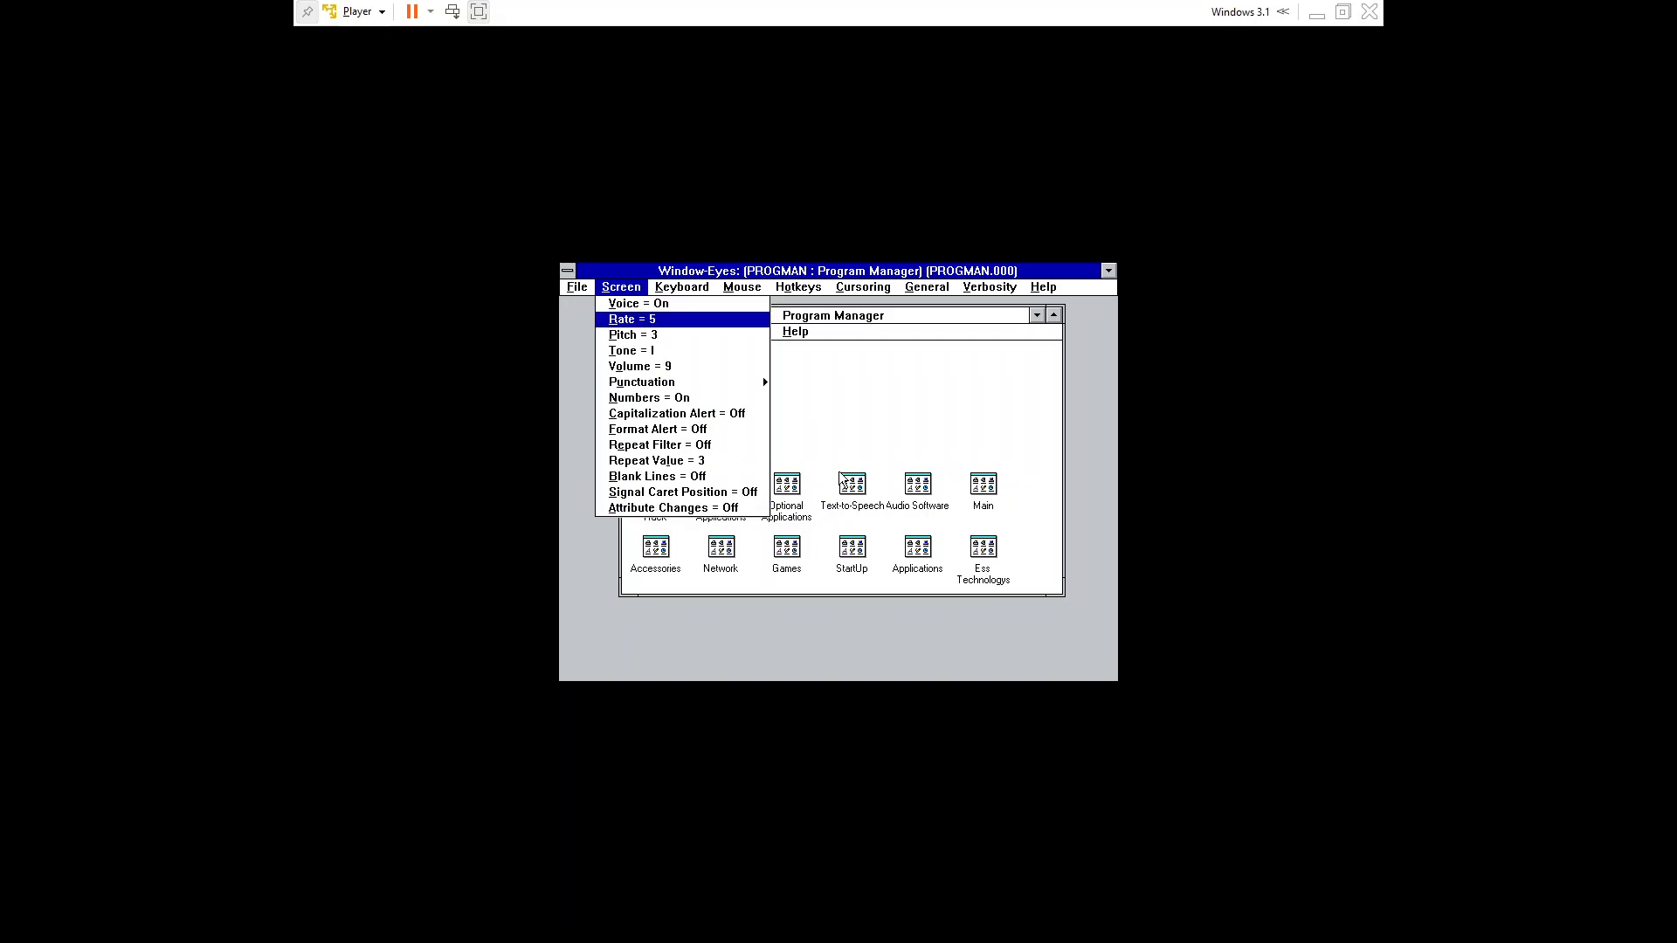
pyautogui.press('Up')
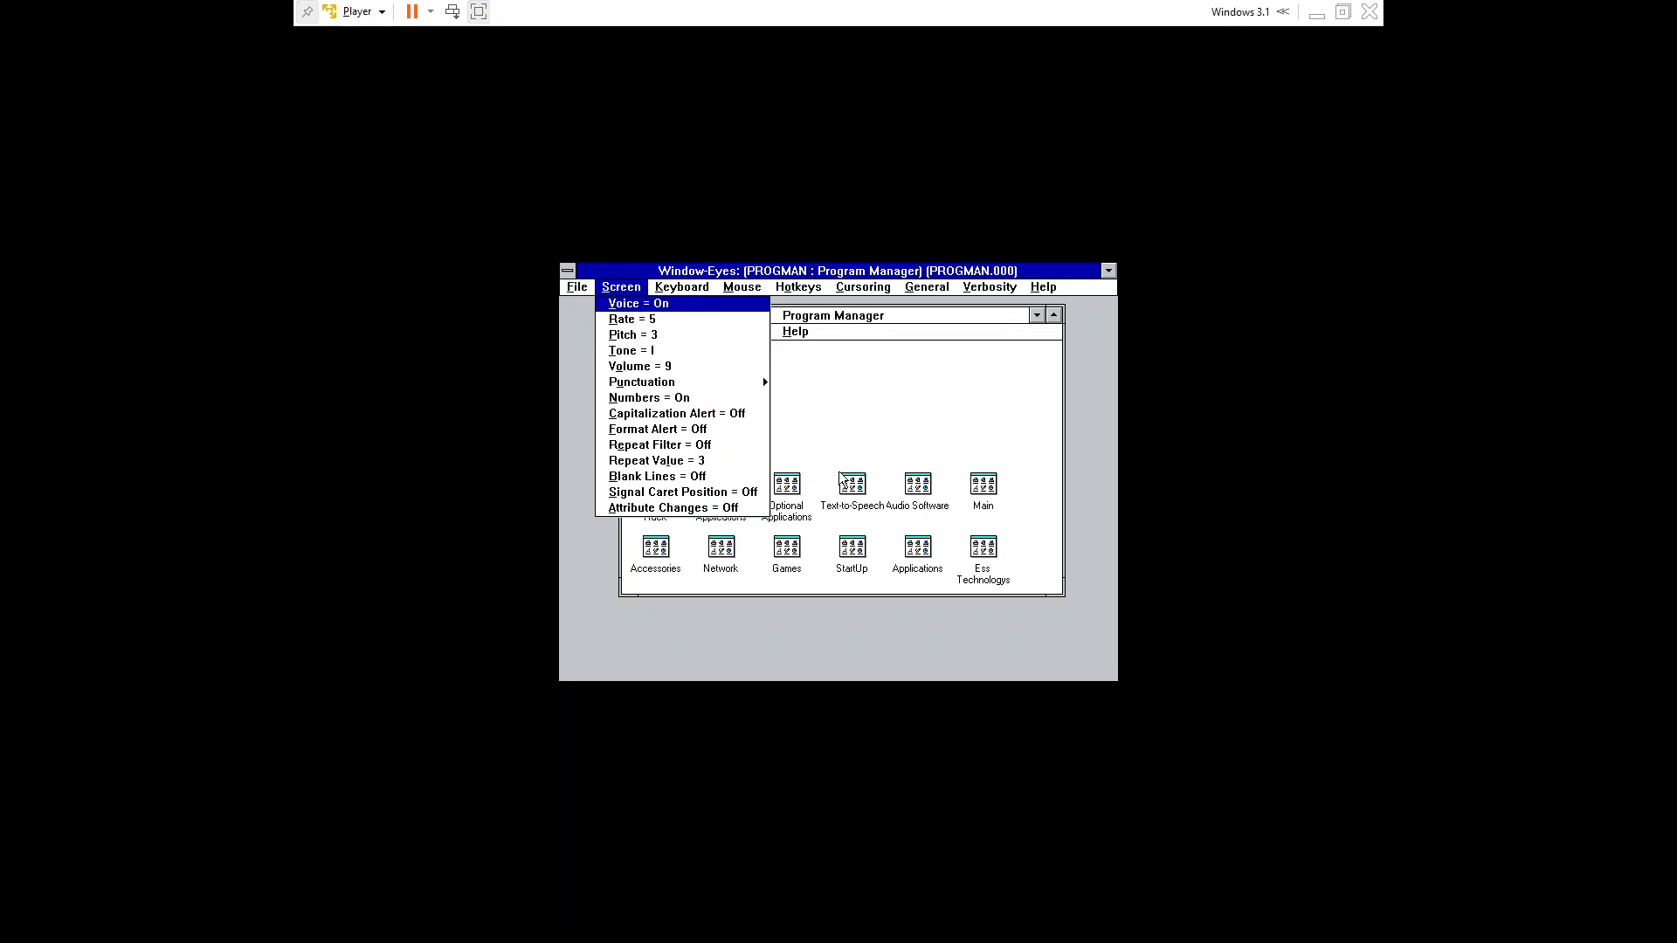
pyautogui.press('Right')
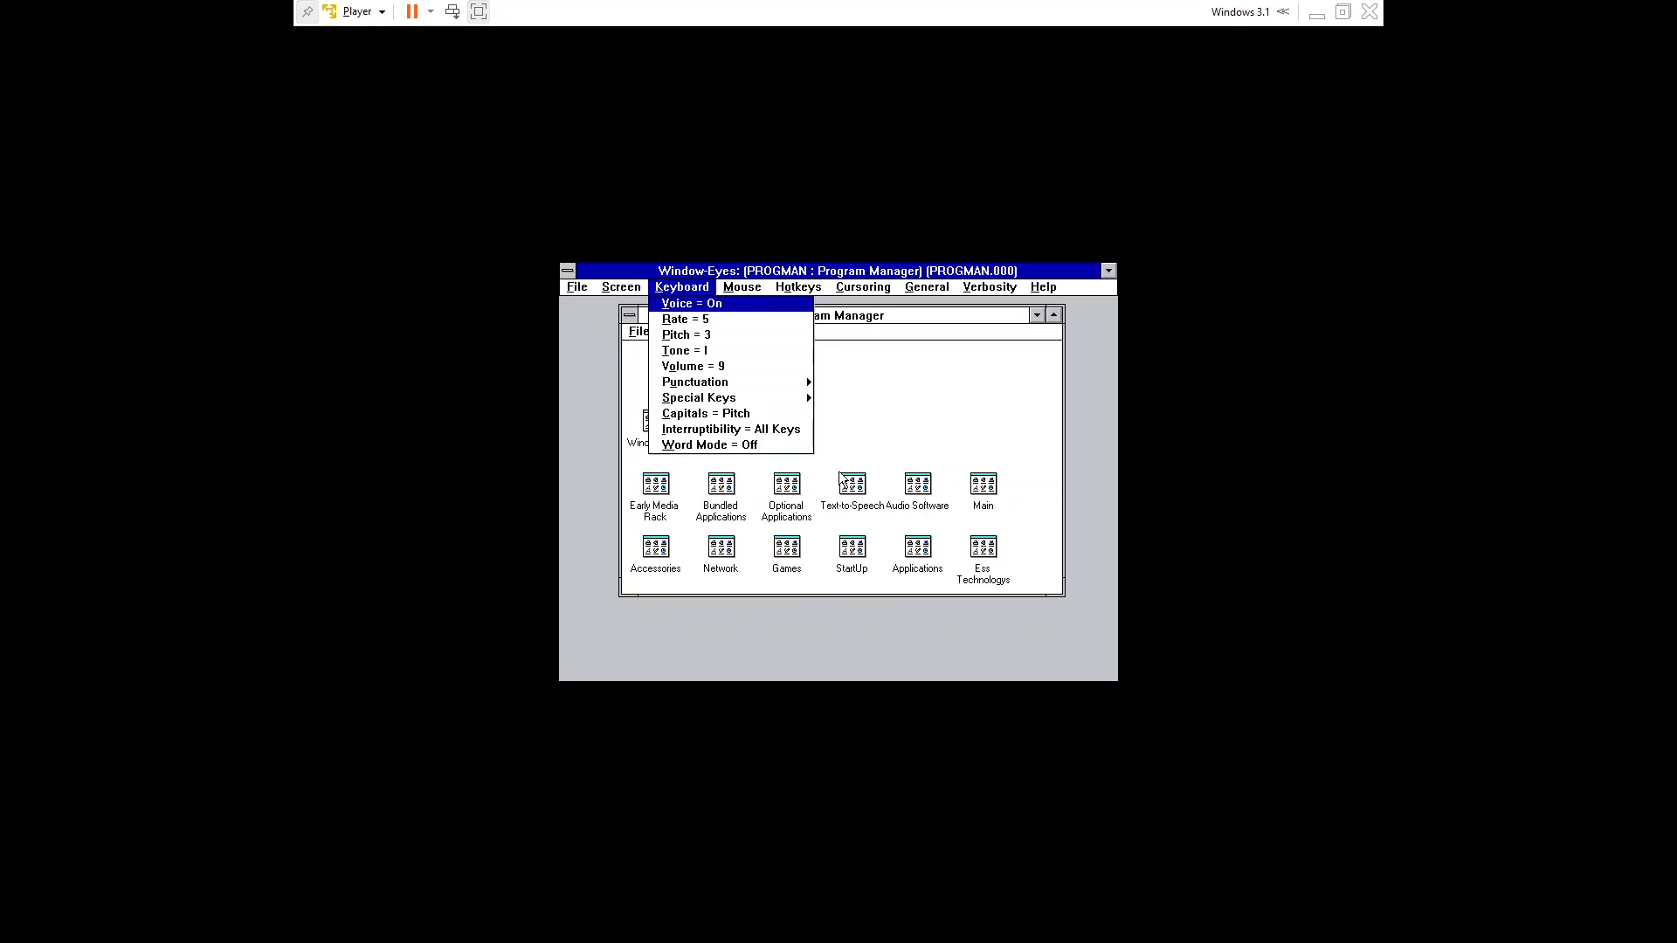
pyautogui.press('Right')
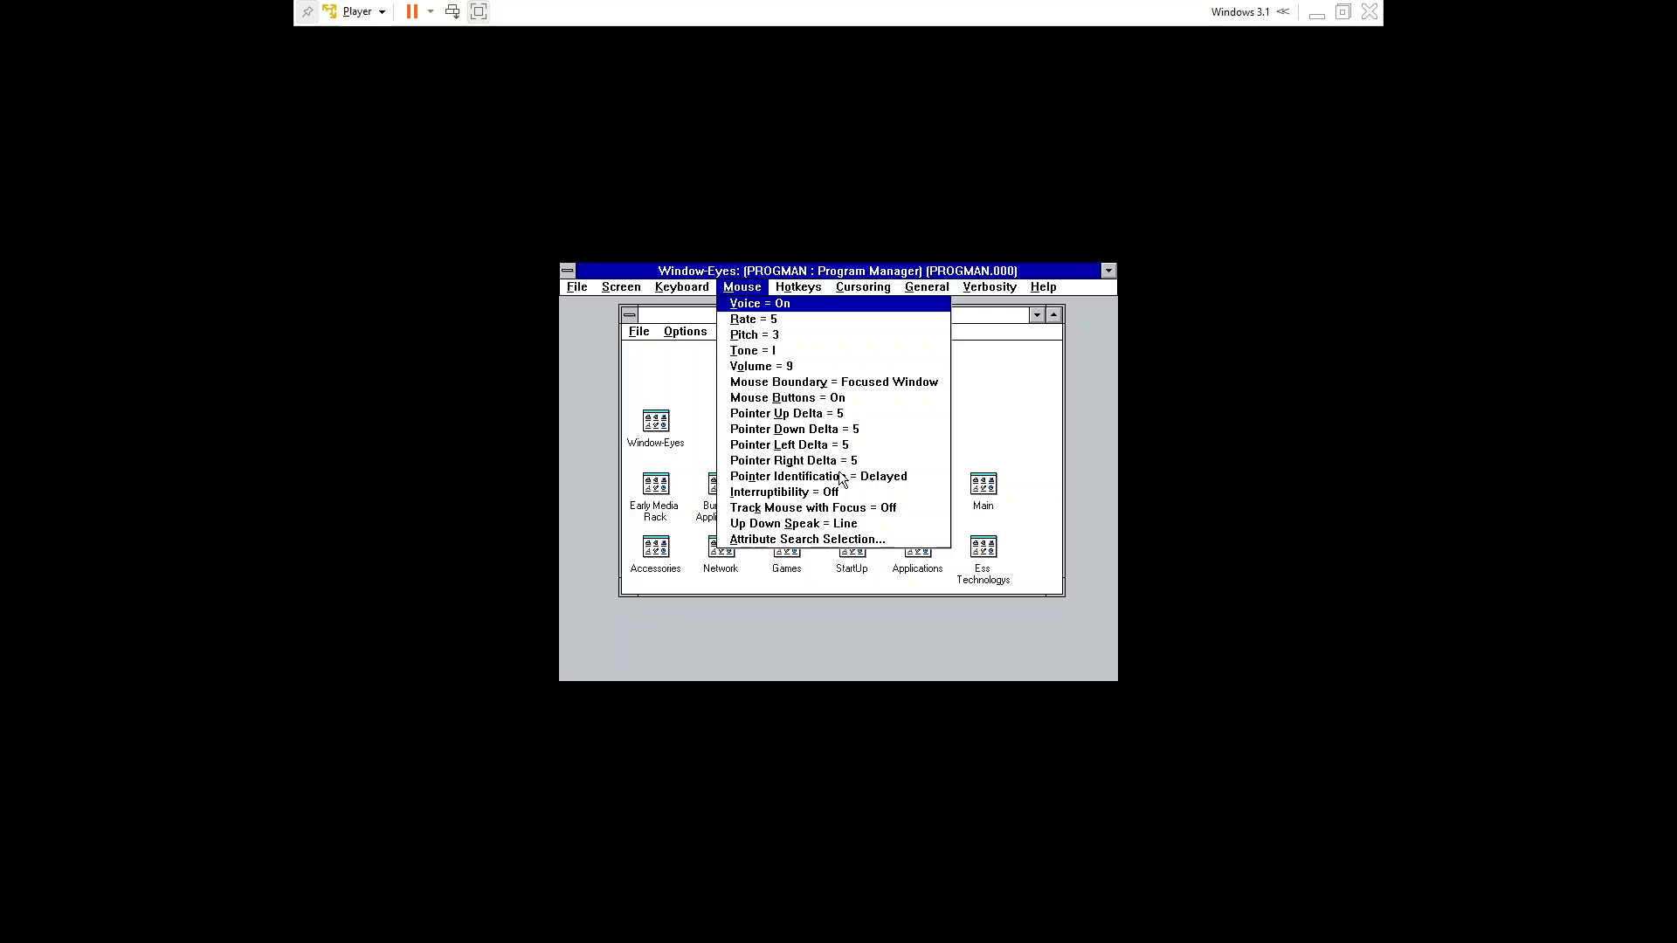
pyautogui.press('Right')
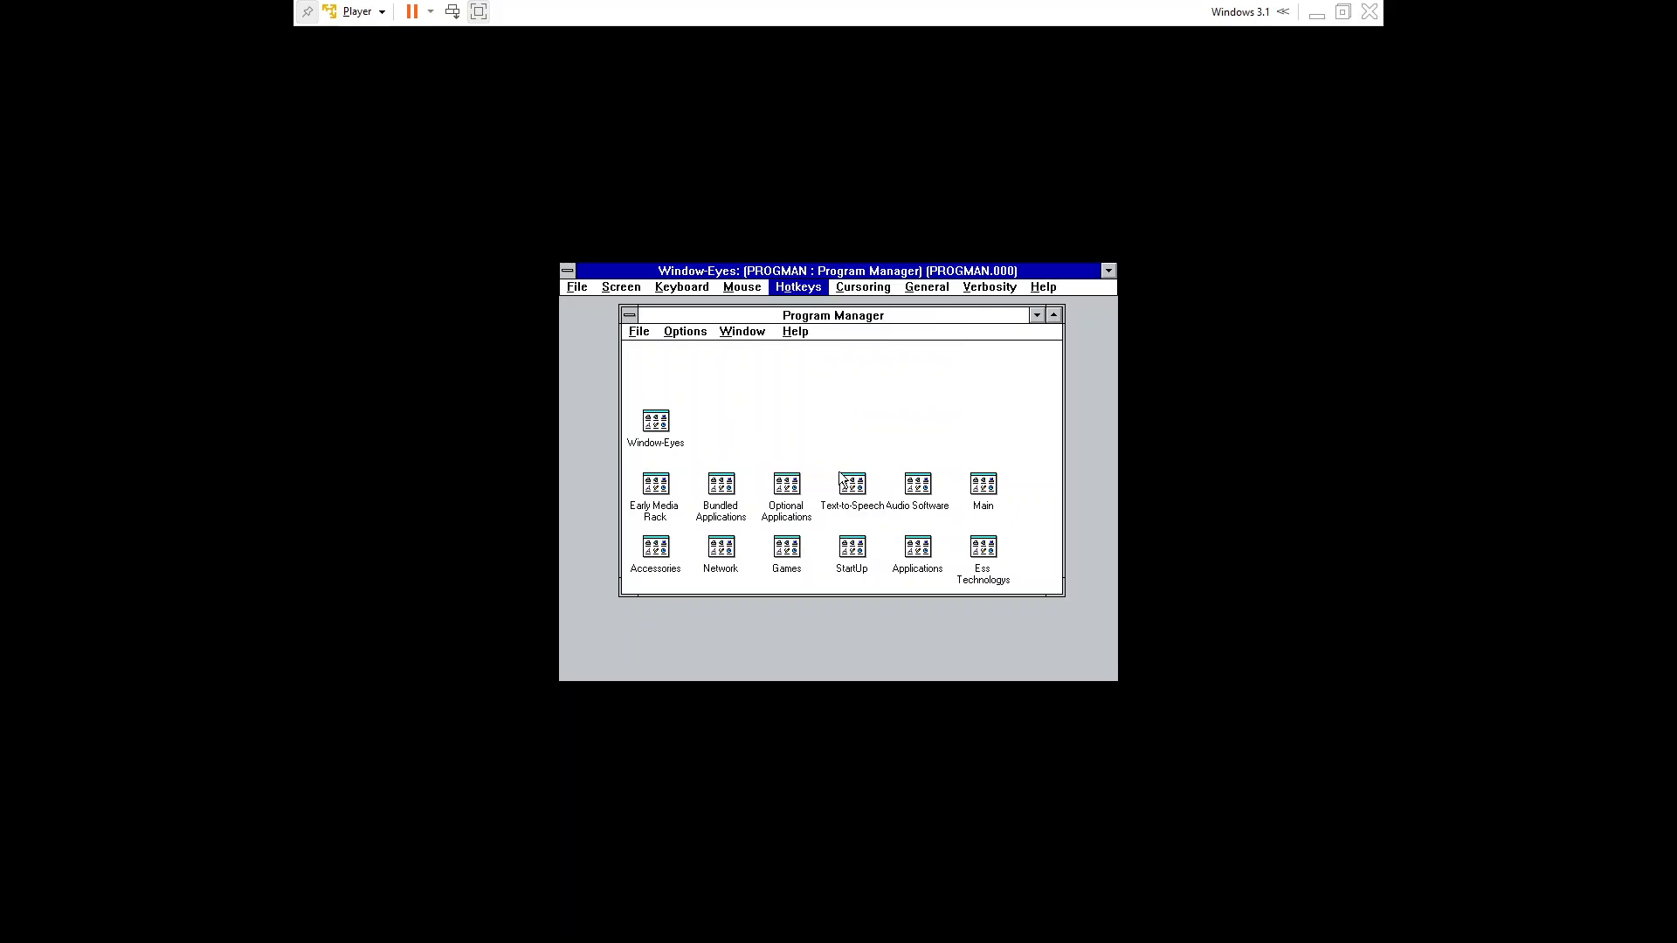
pyautogui.press('Right')
pyautogui.press('Right')
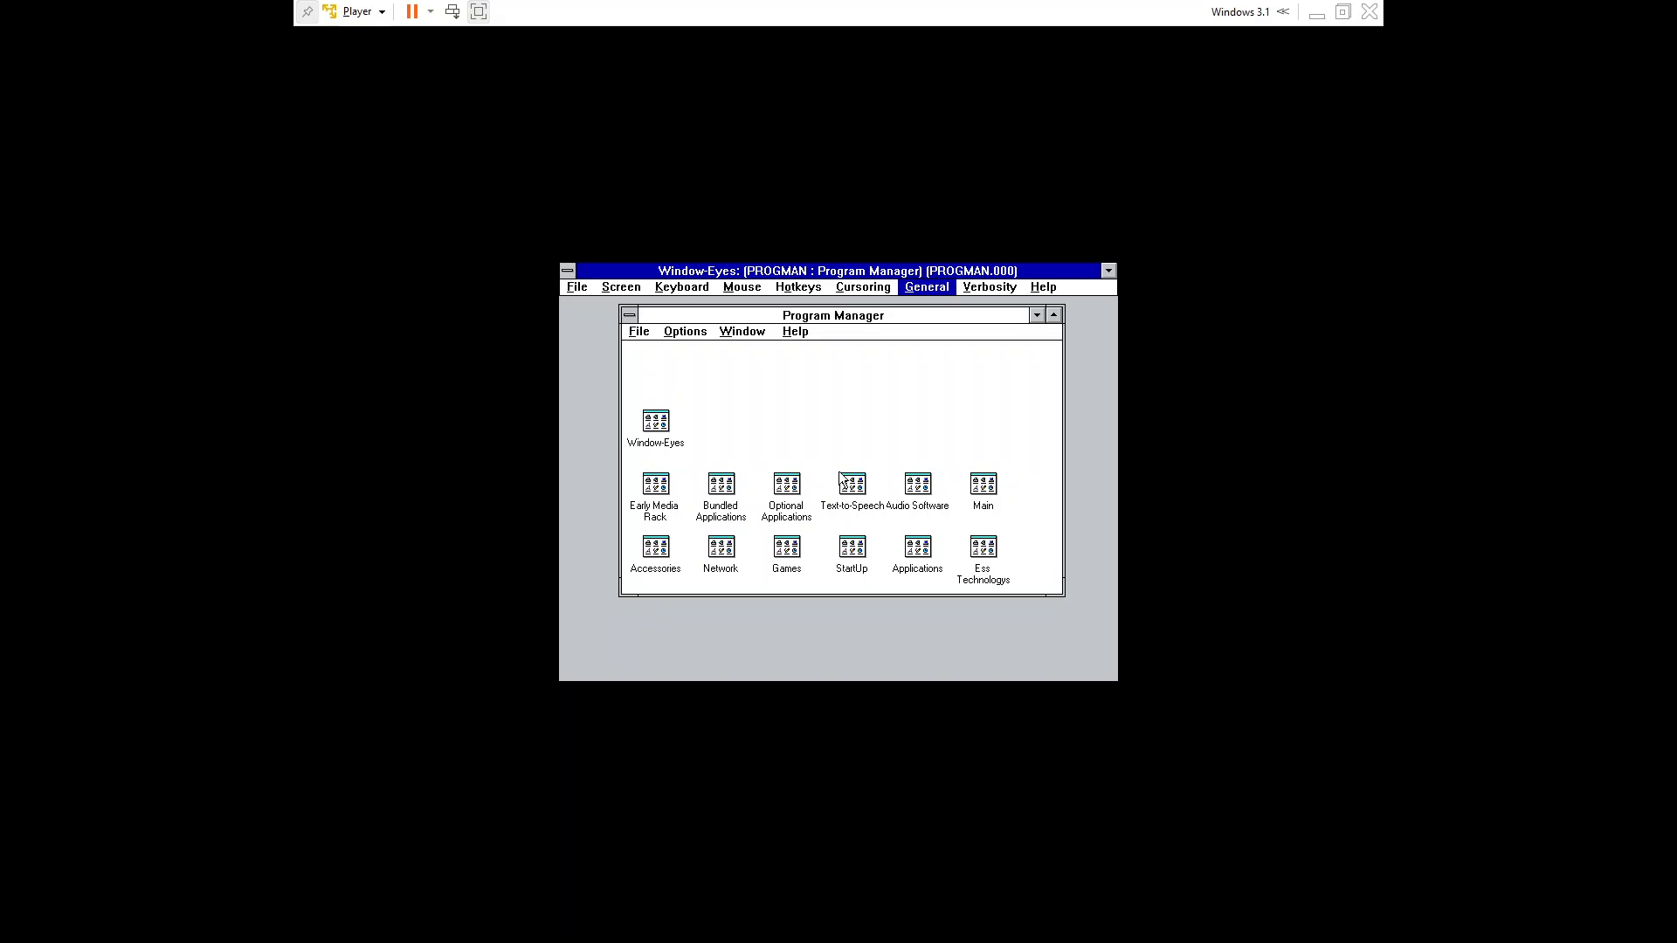
pyautogui.press('Right')
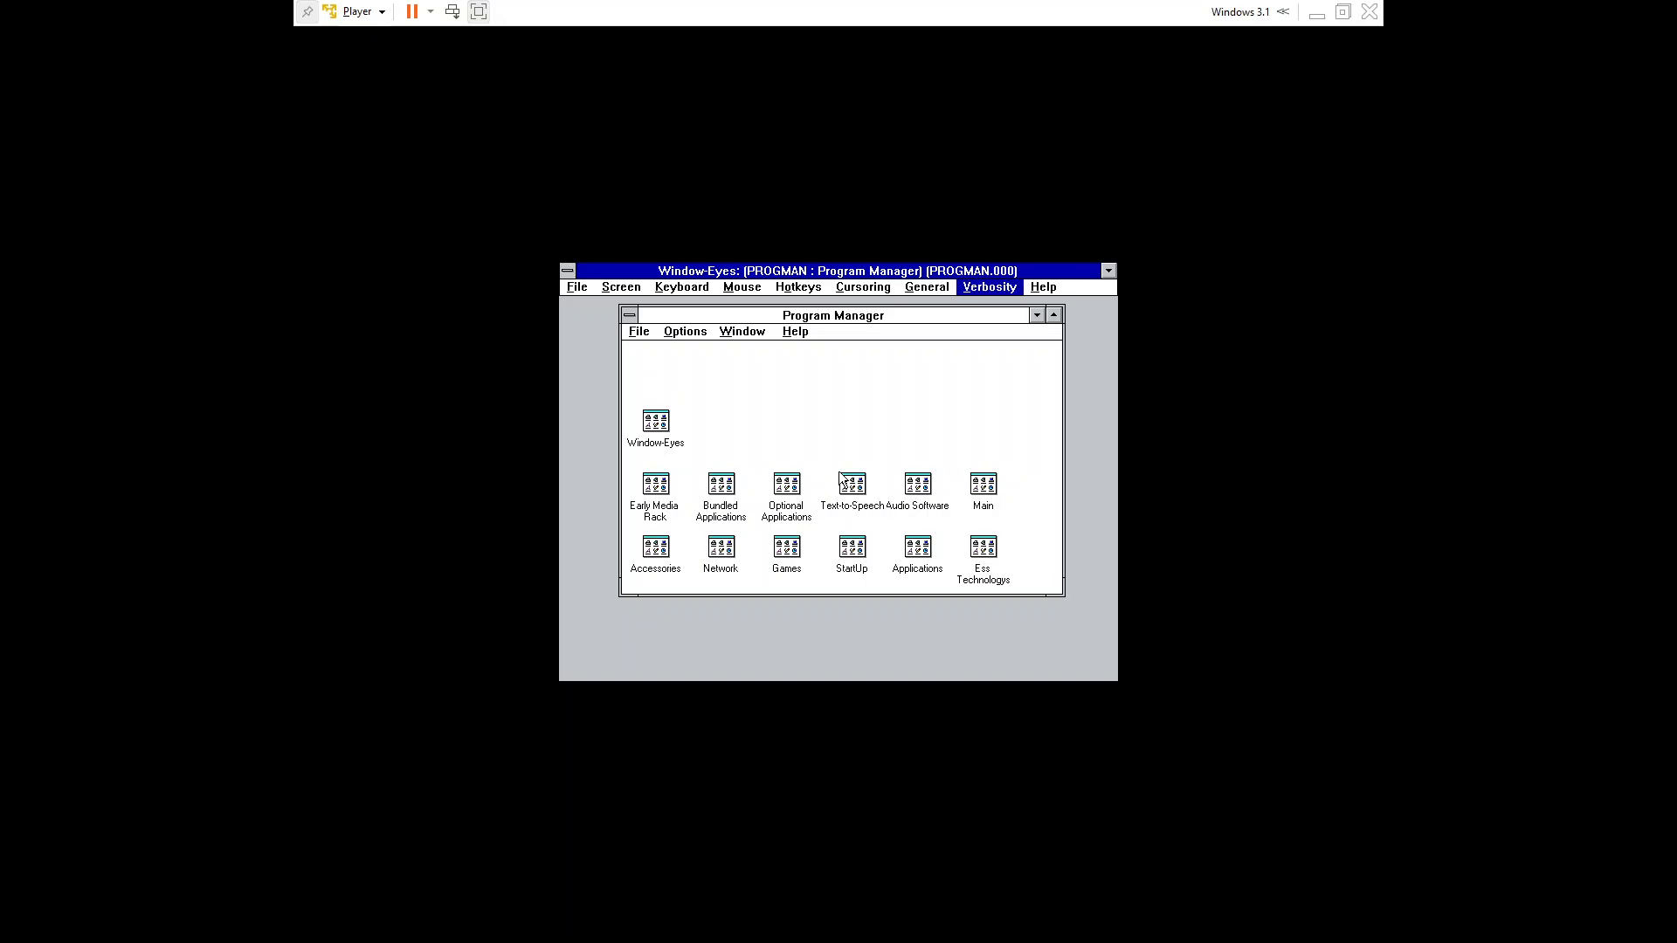
pyautogui.press('Right')
pyautogui.press('Right')
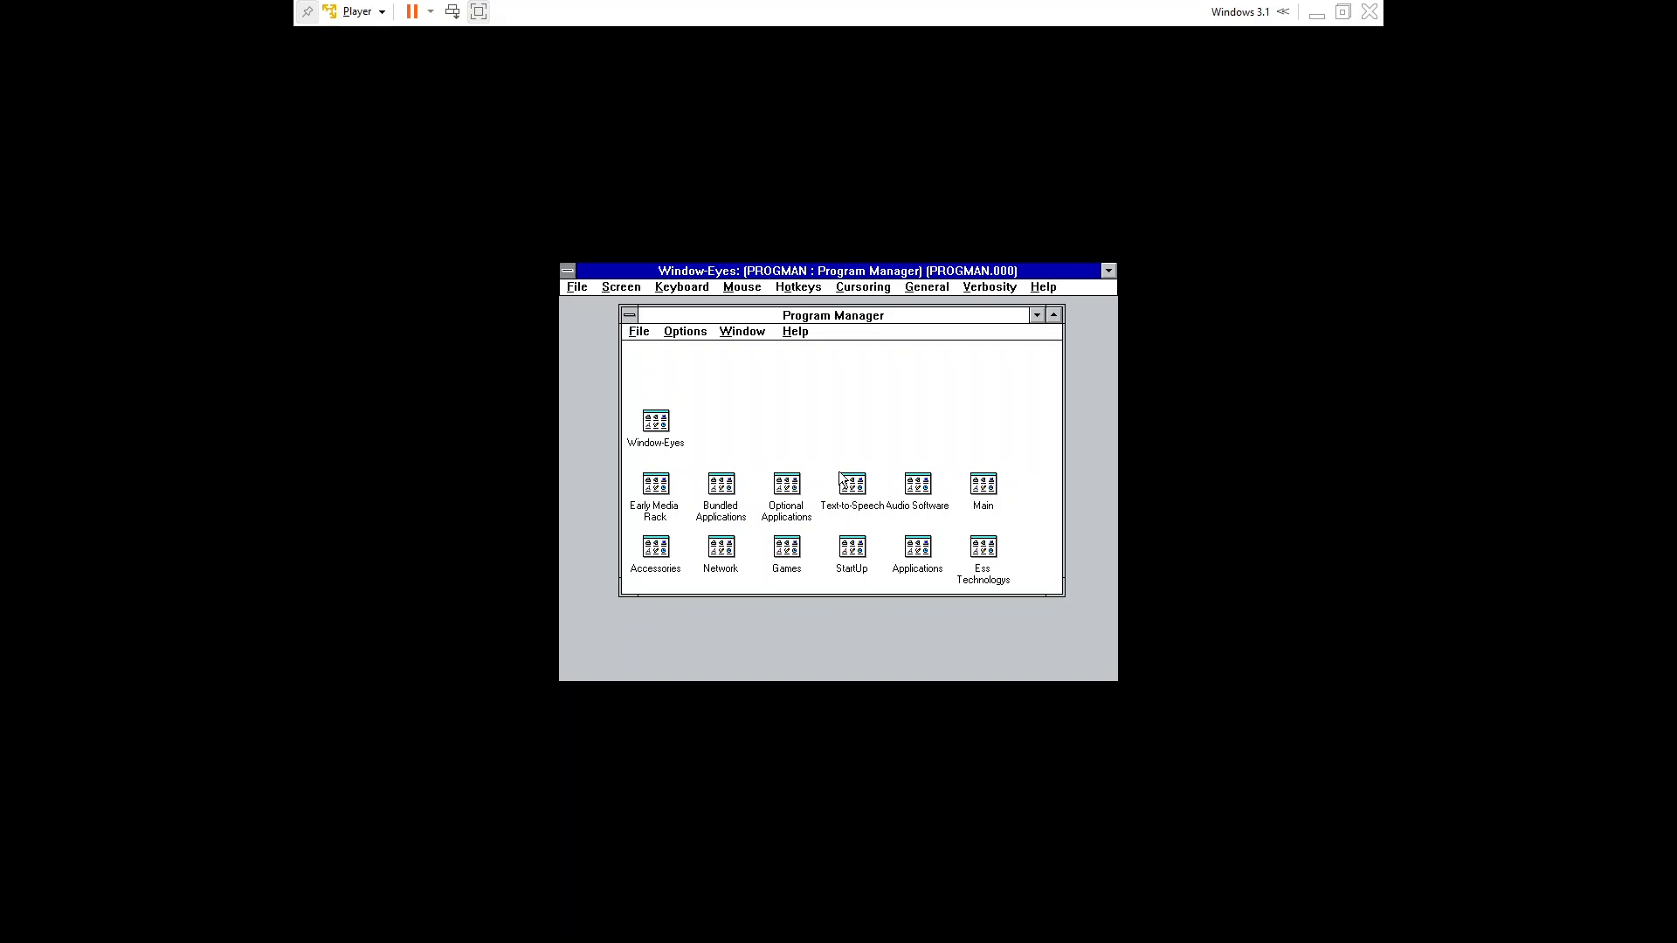
# - Read through the Window-Eyes General settings one by one, from Voice Settings to Caret Blink Rate
pyautogui.press('Left')
pyautogui.press('Left')
pyautogui.press('Left')
pyautogui.press('Down')
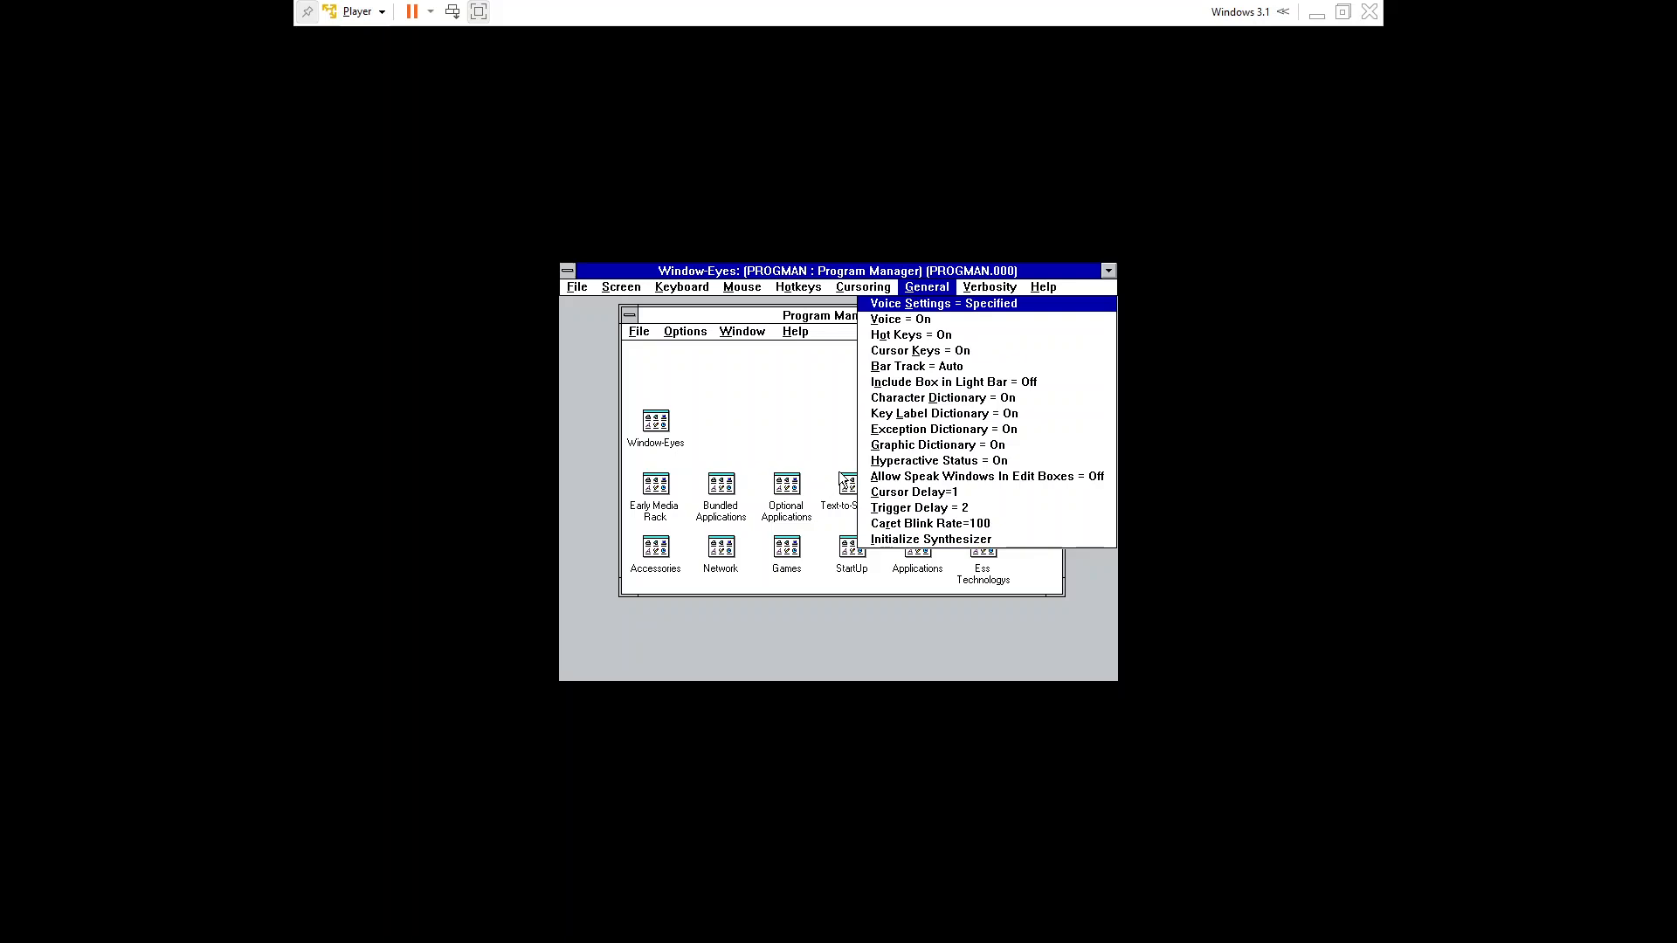
pyautogui.press('Up')
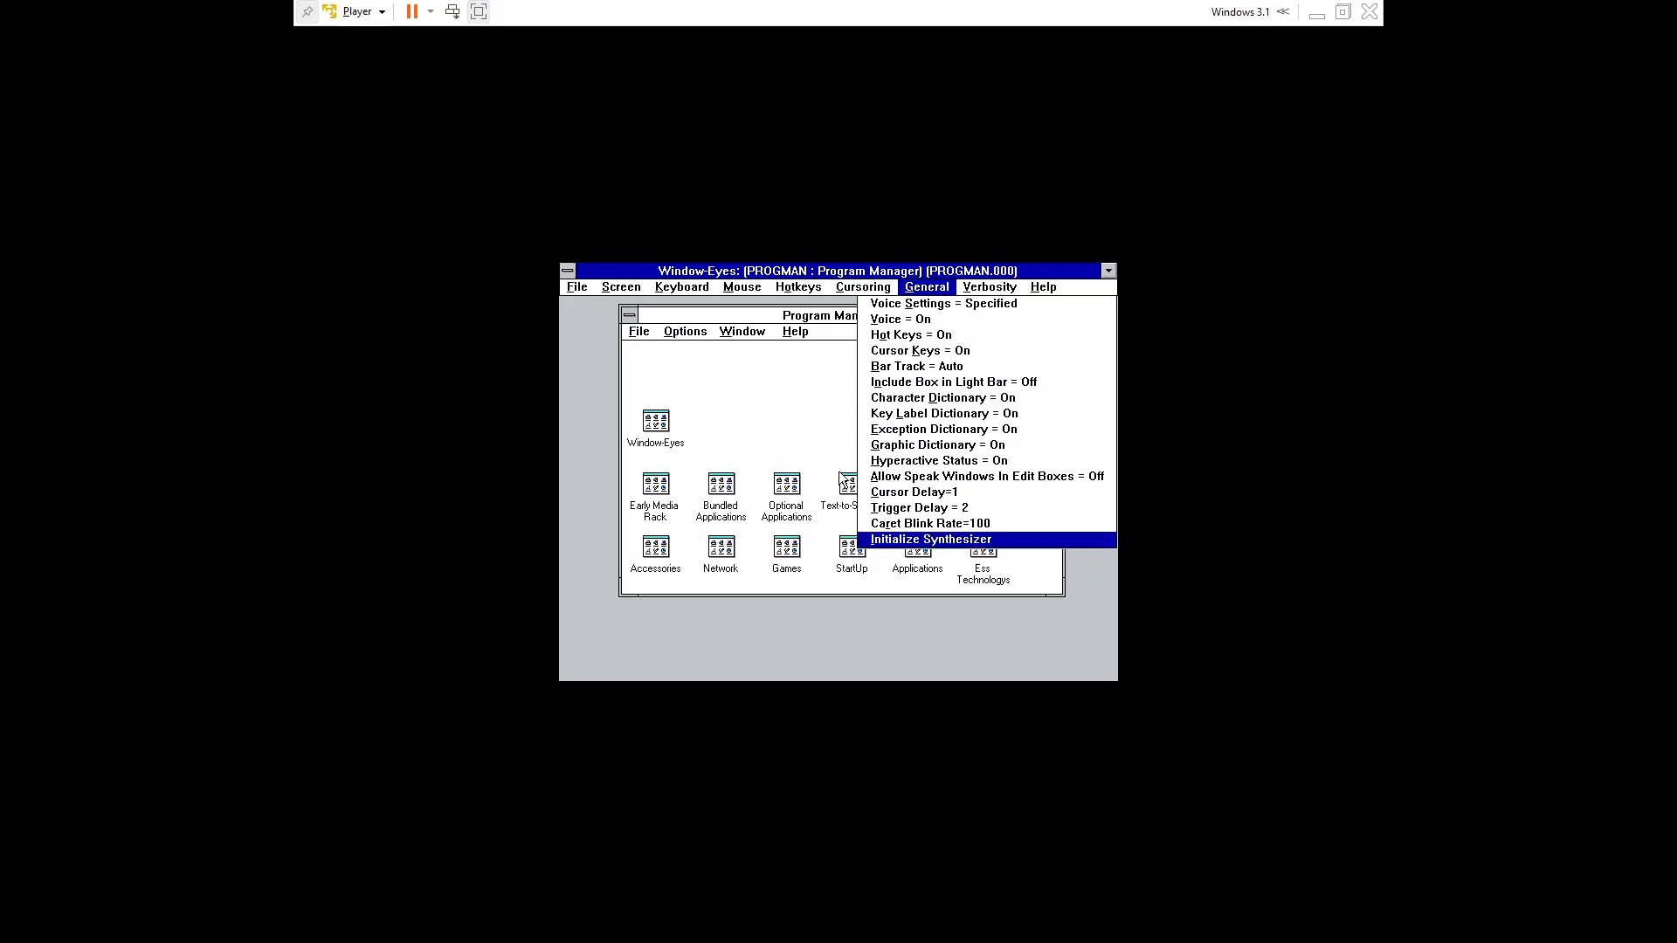
pyautogui.press('Down')
pyautogui.press('Down')
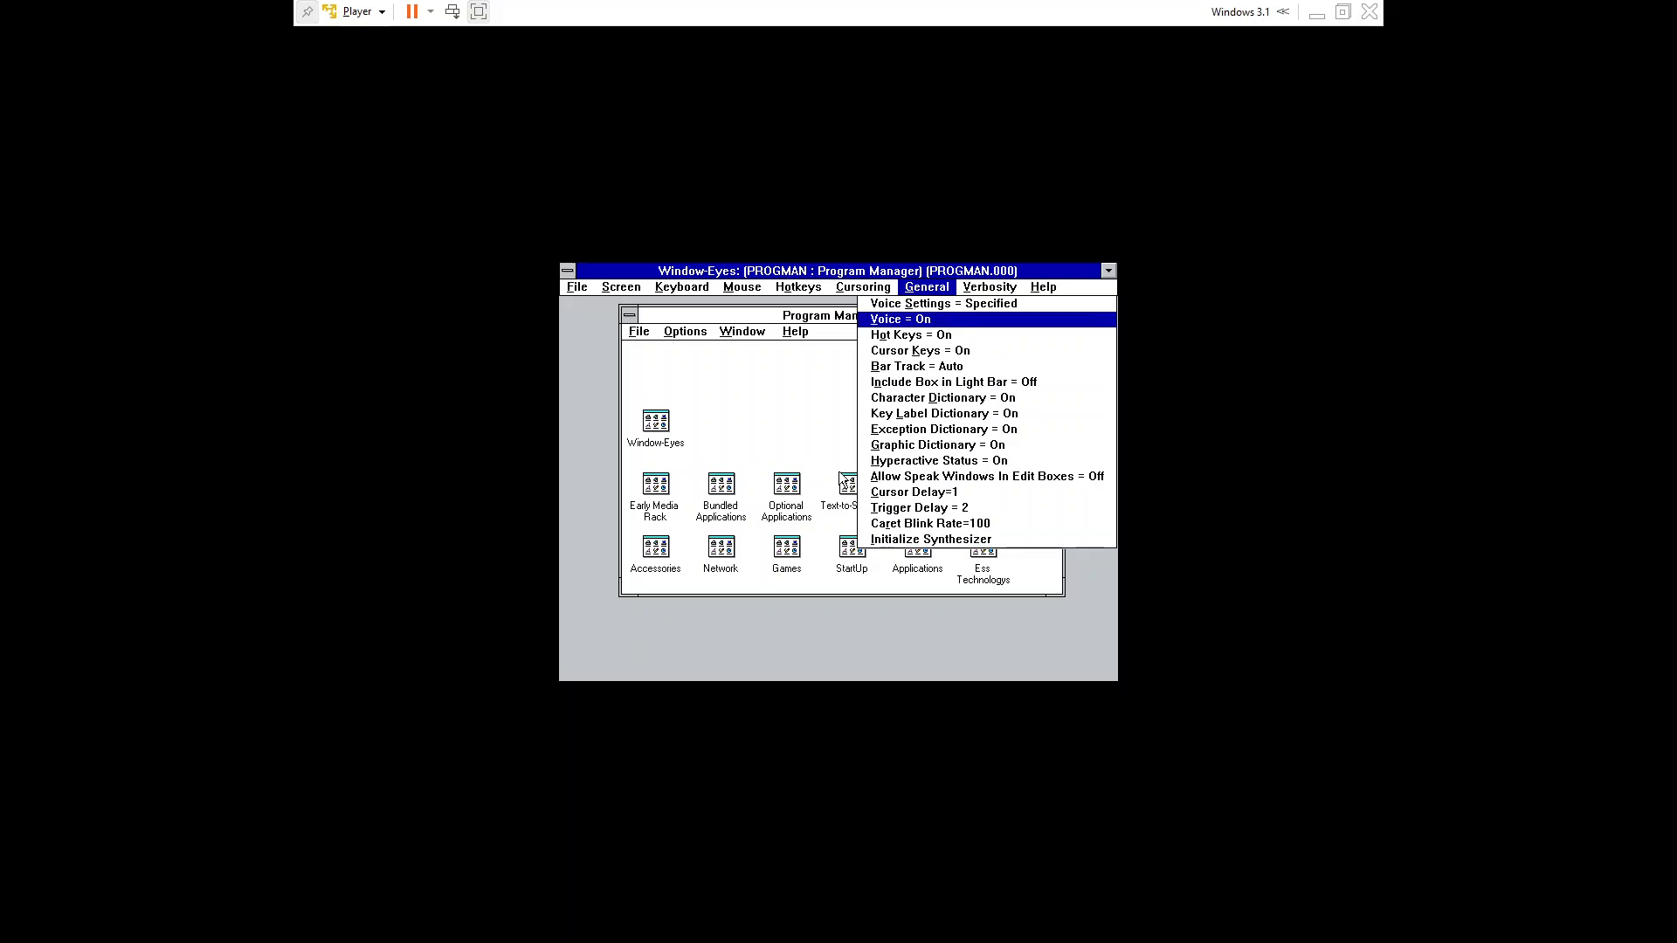
pyautogui.press('Down')
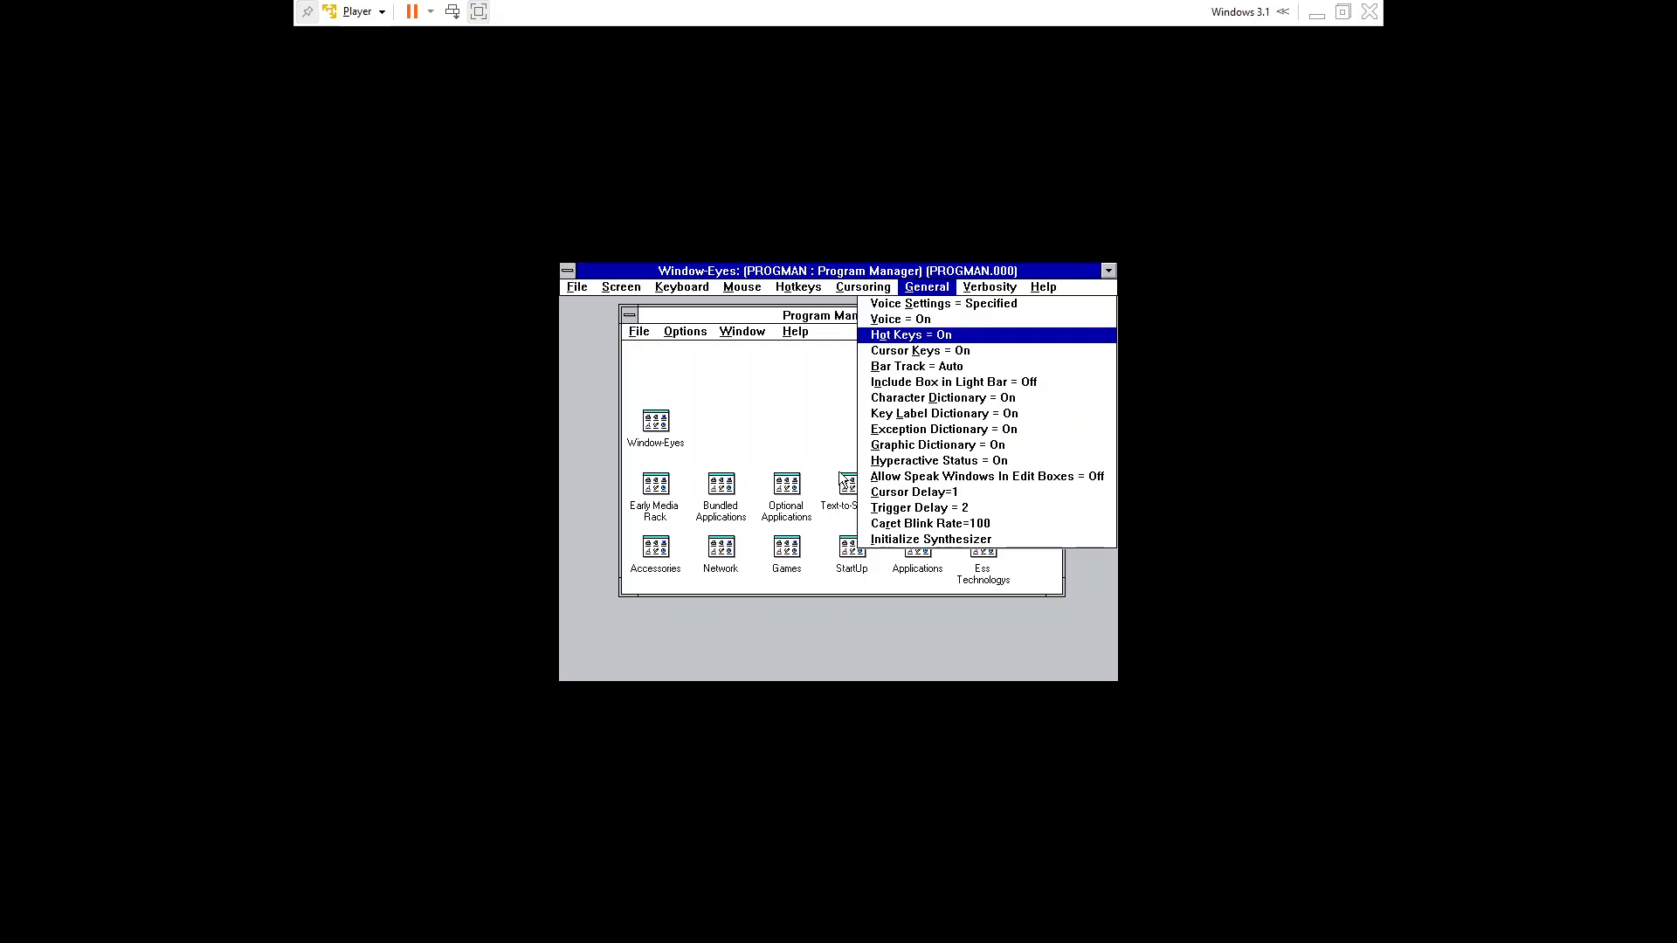
pyautogui.press('Down')
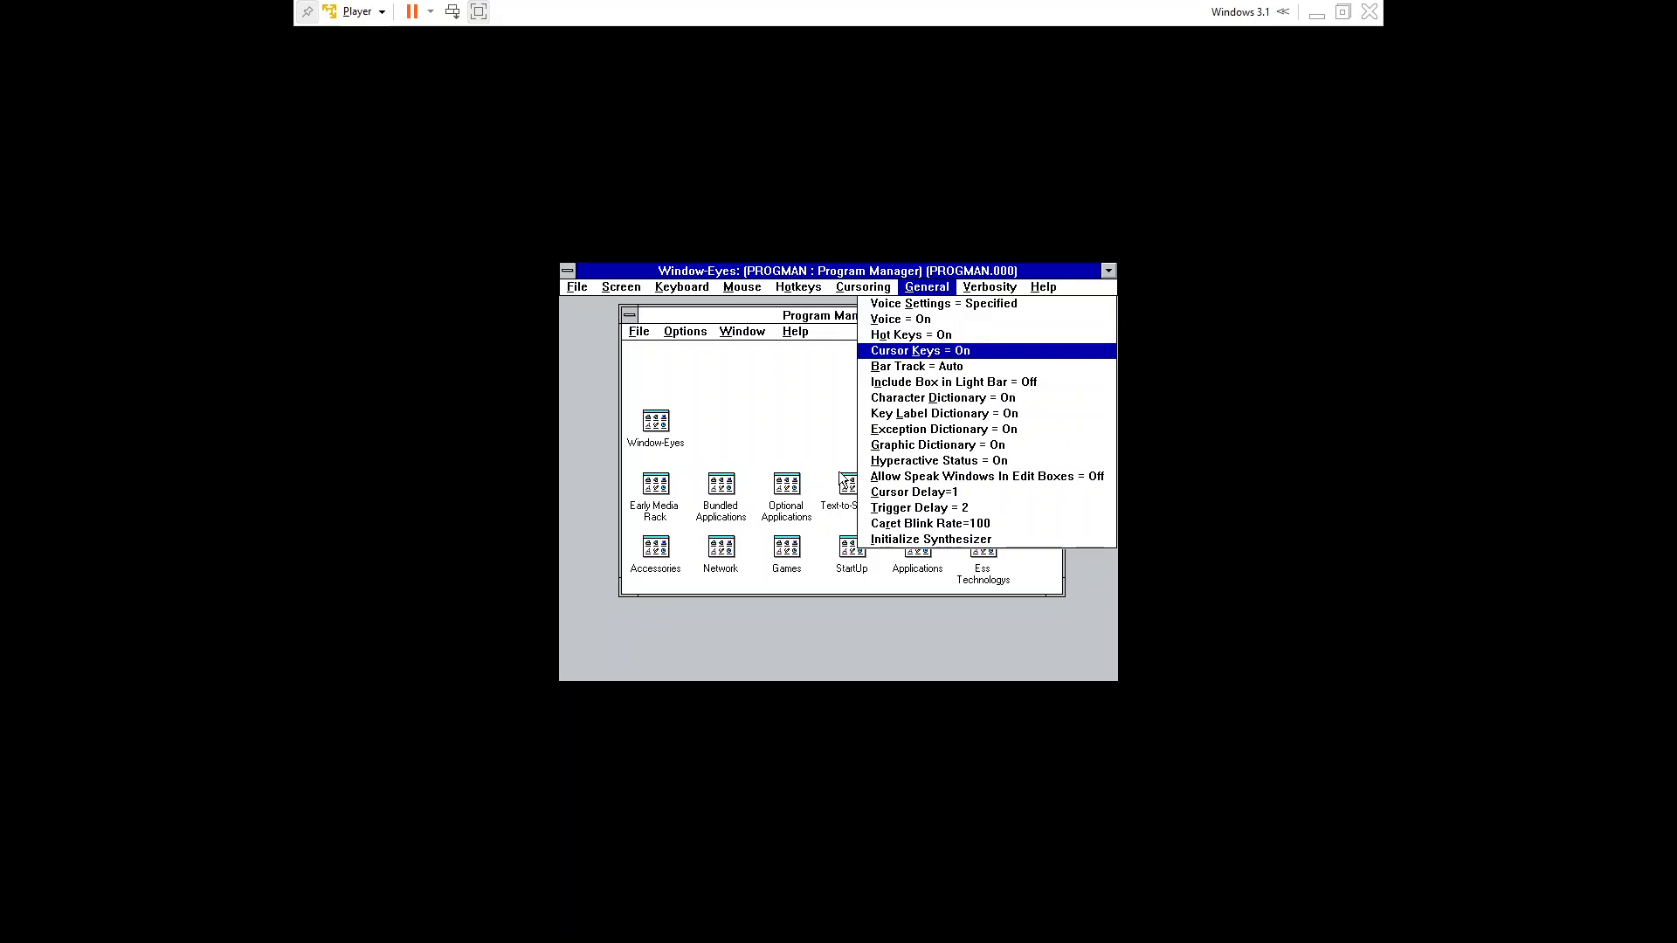
pyautogui.press('Down')
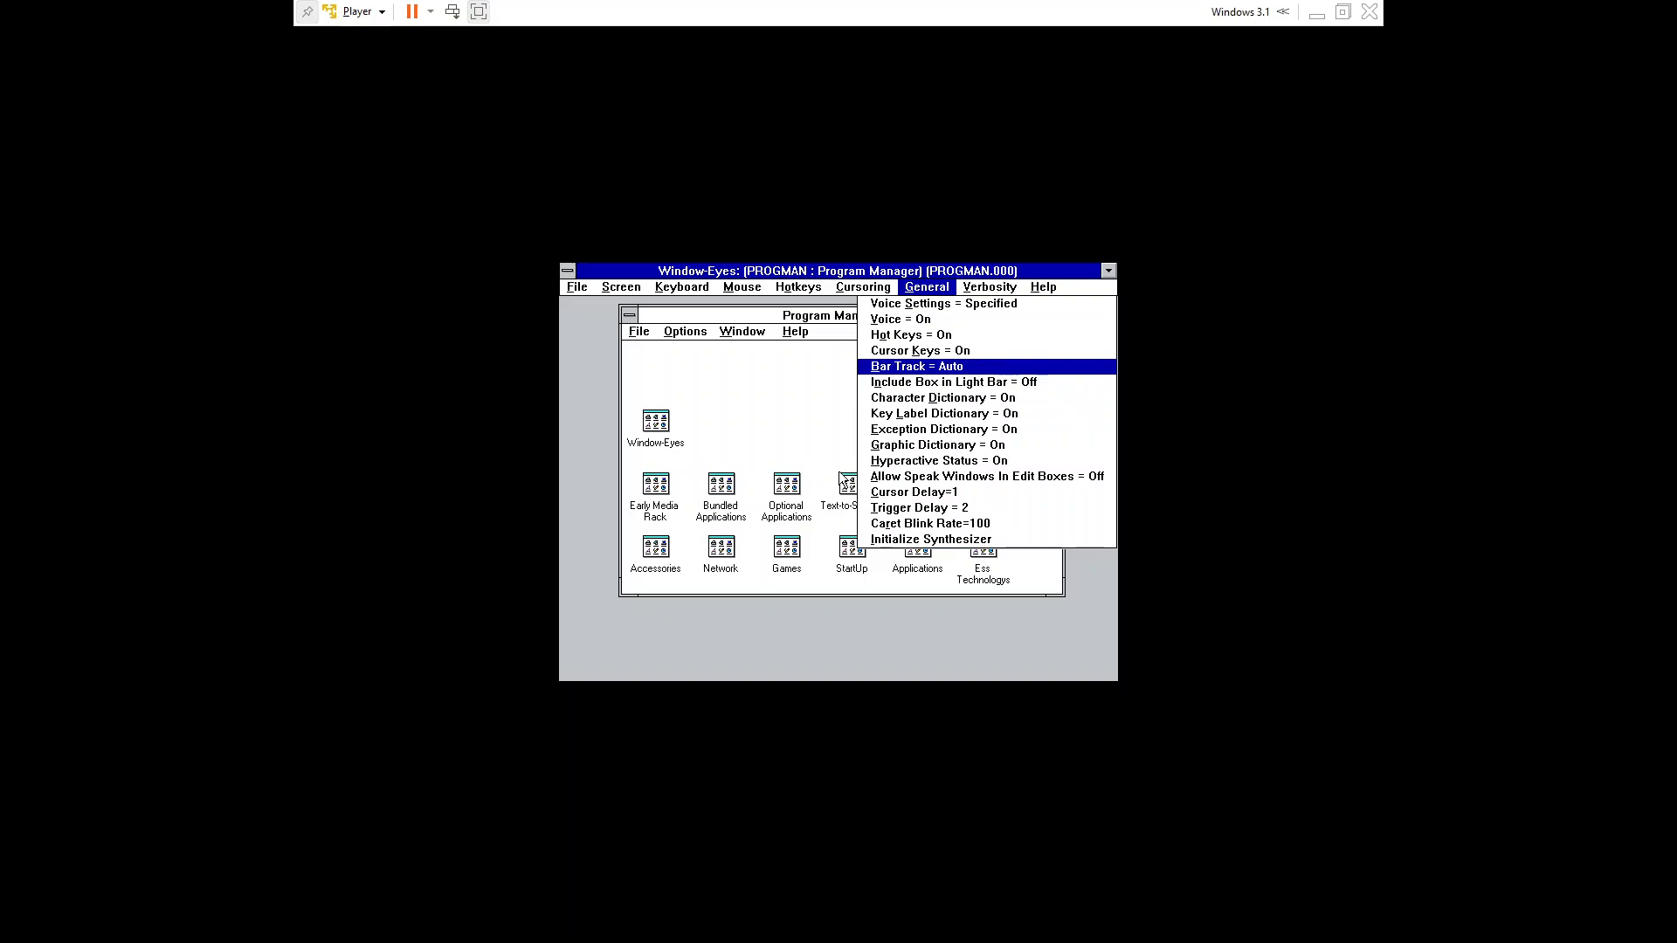
pyautogui.press('Down')
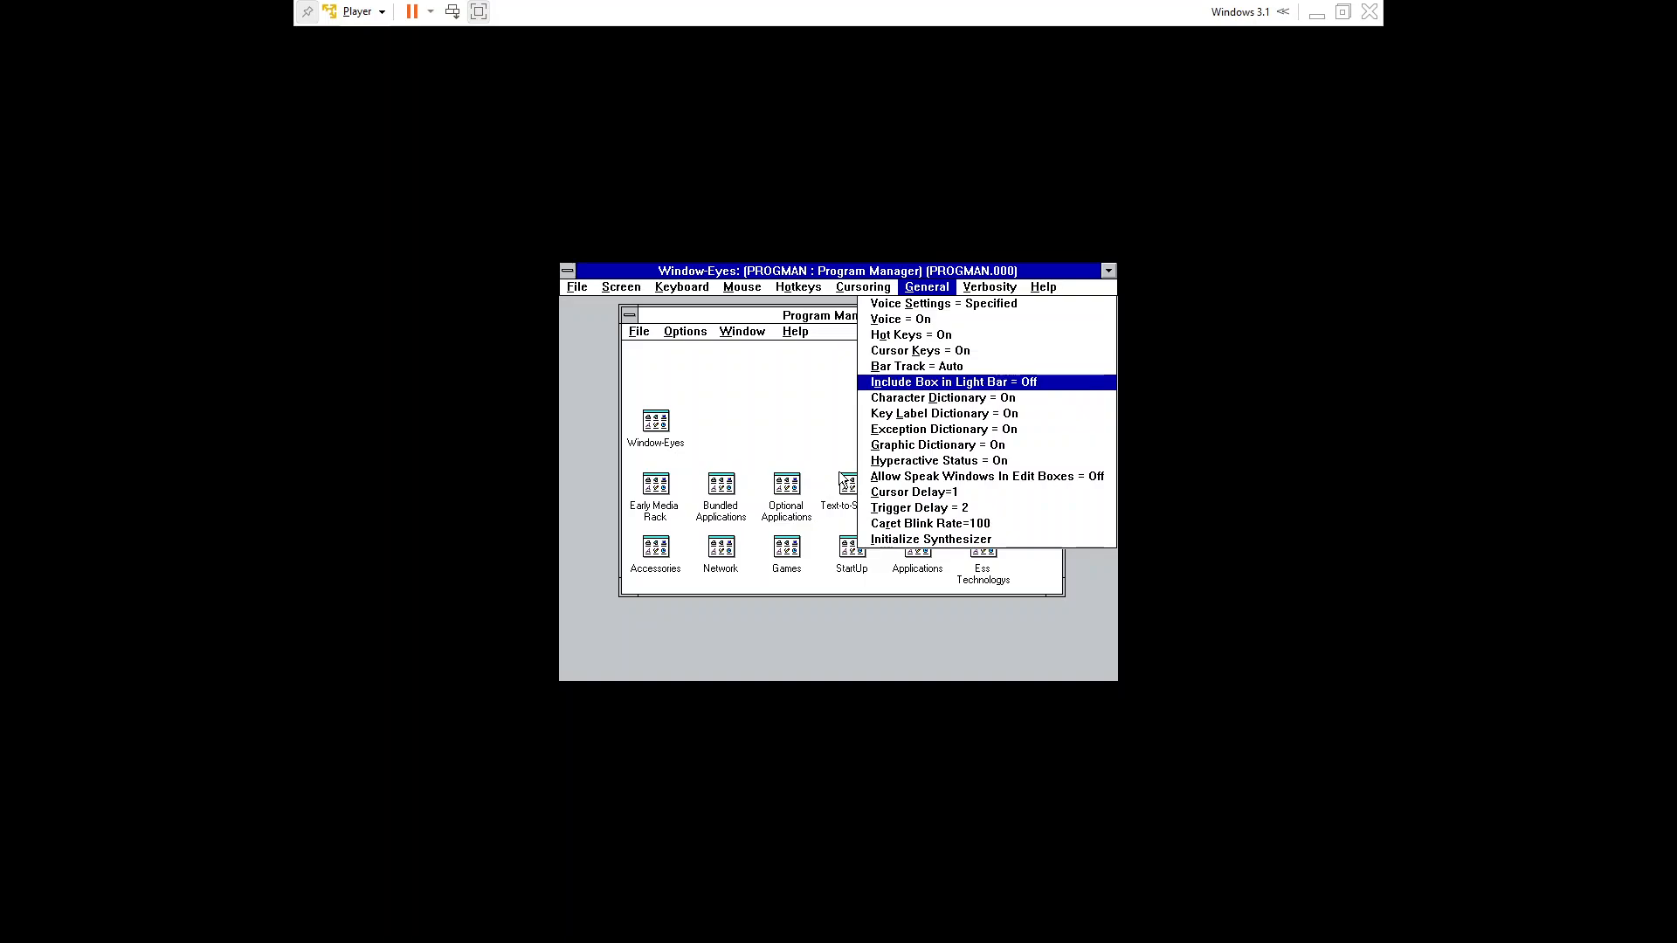
pyautogui.press('Down')
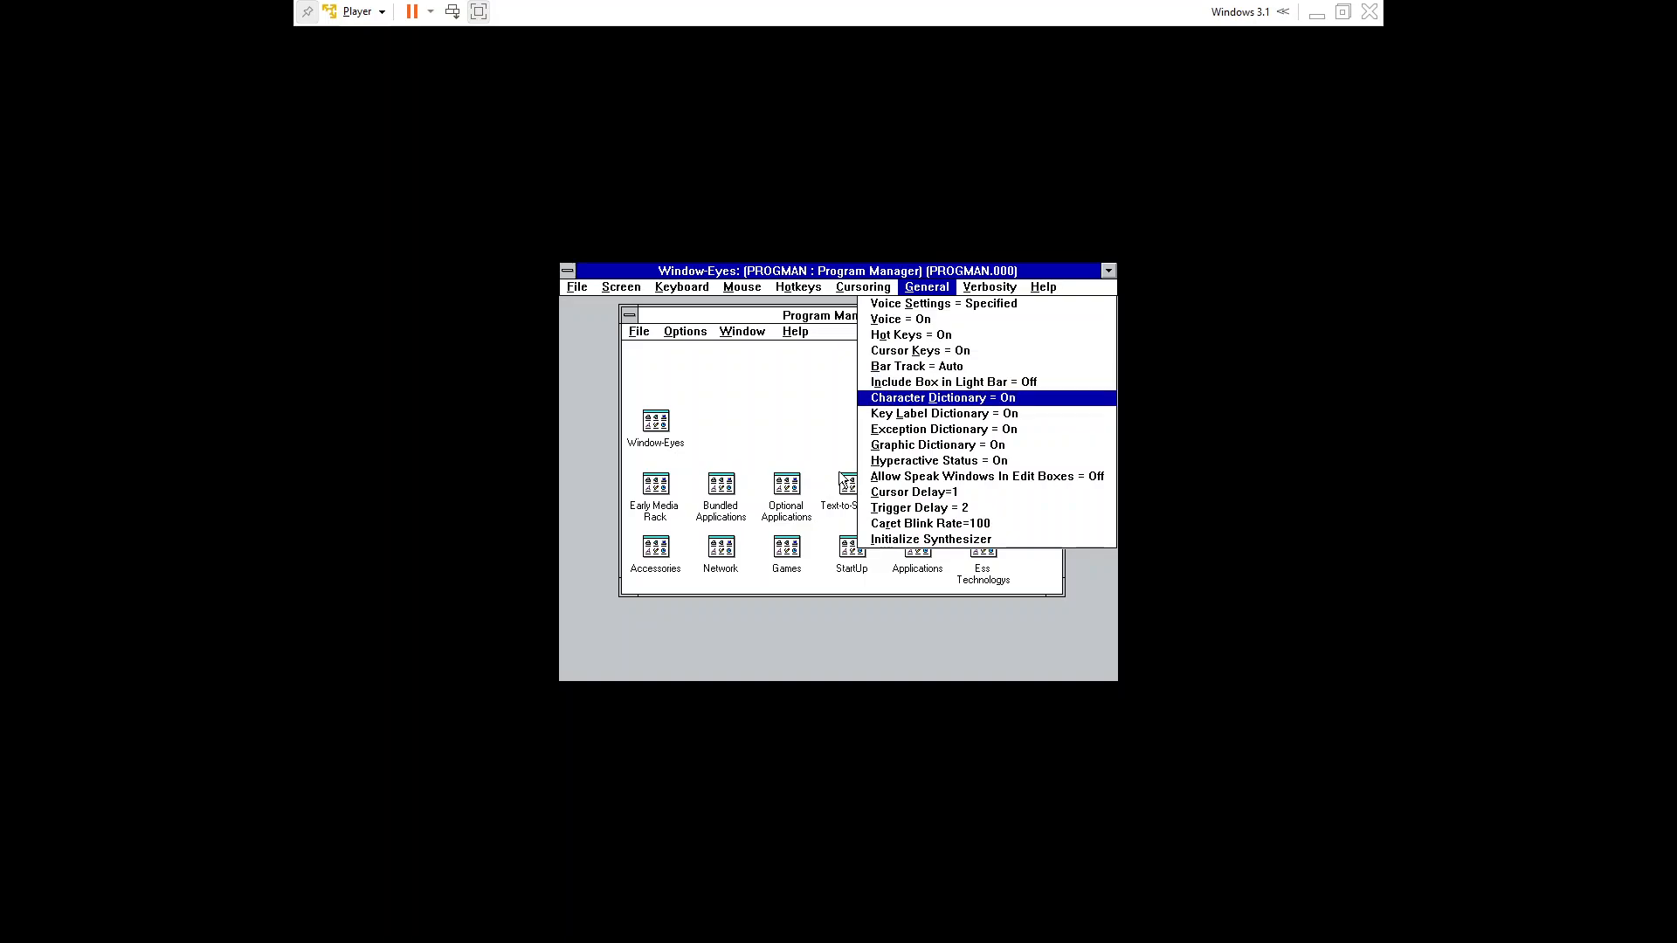
pyautogui.press('Down')
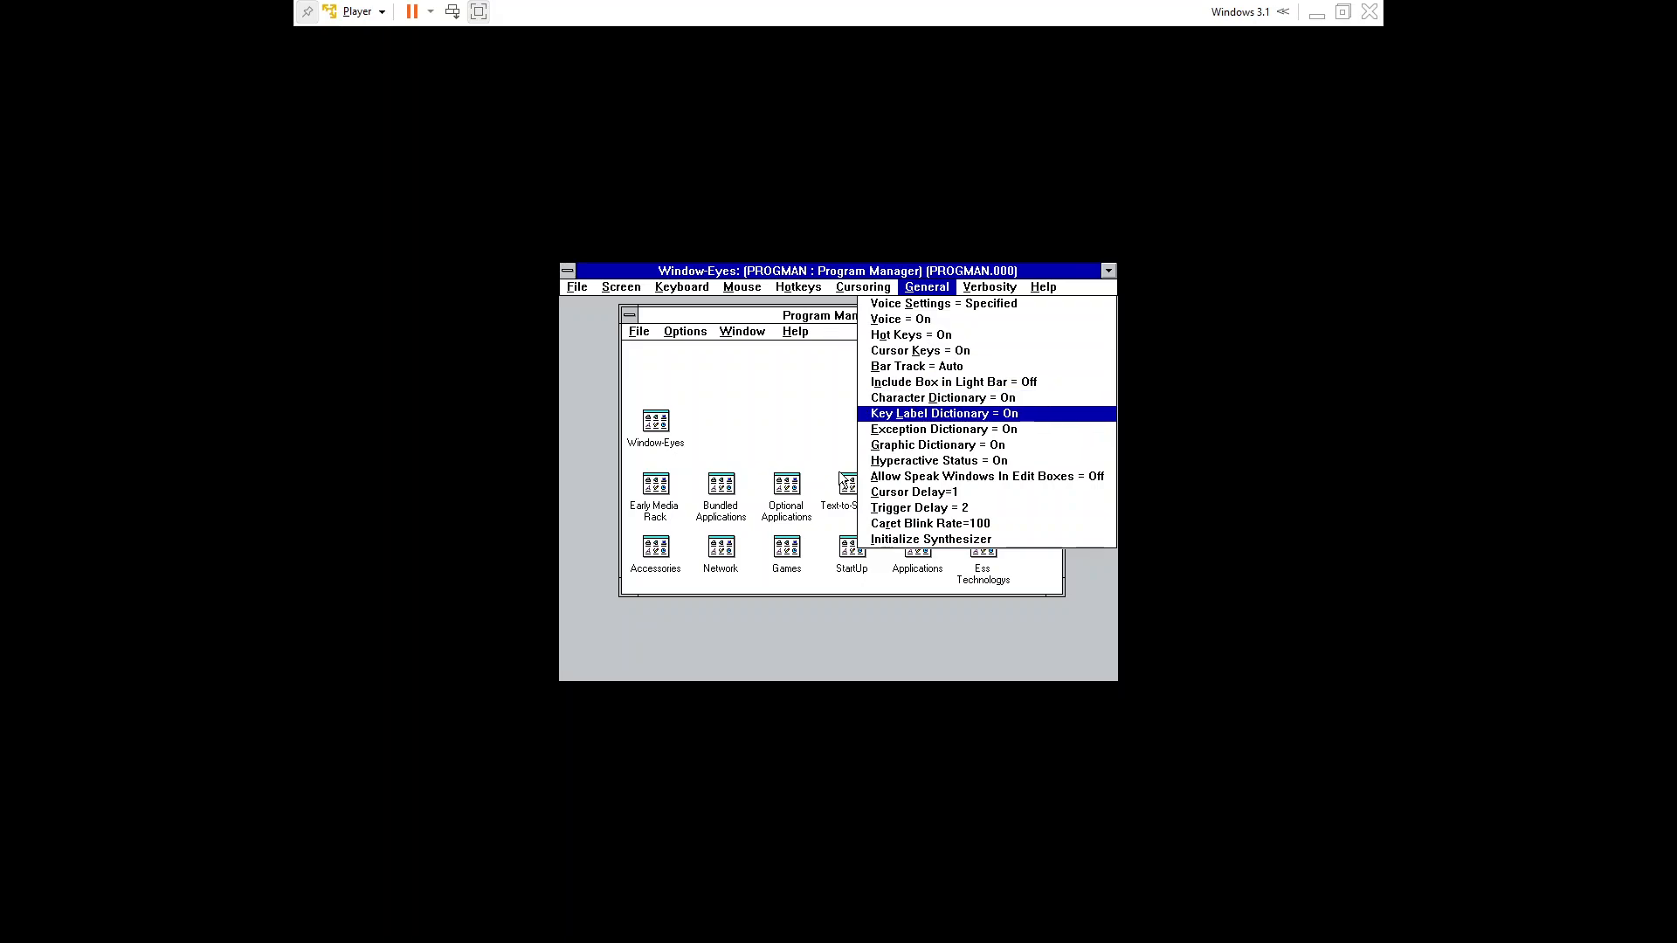
pyautogui.press('Down')
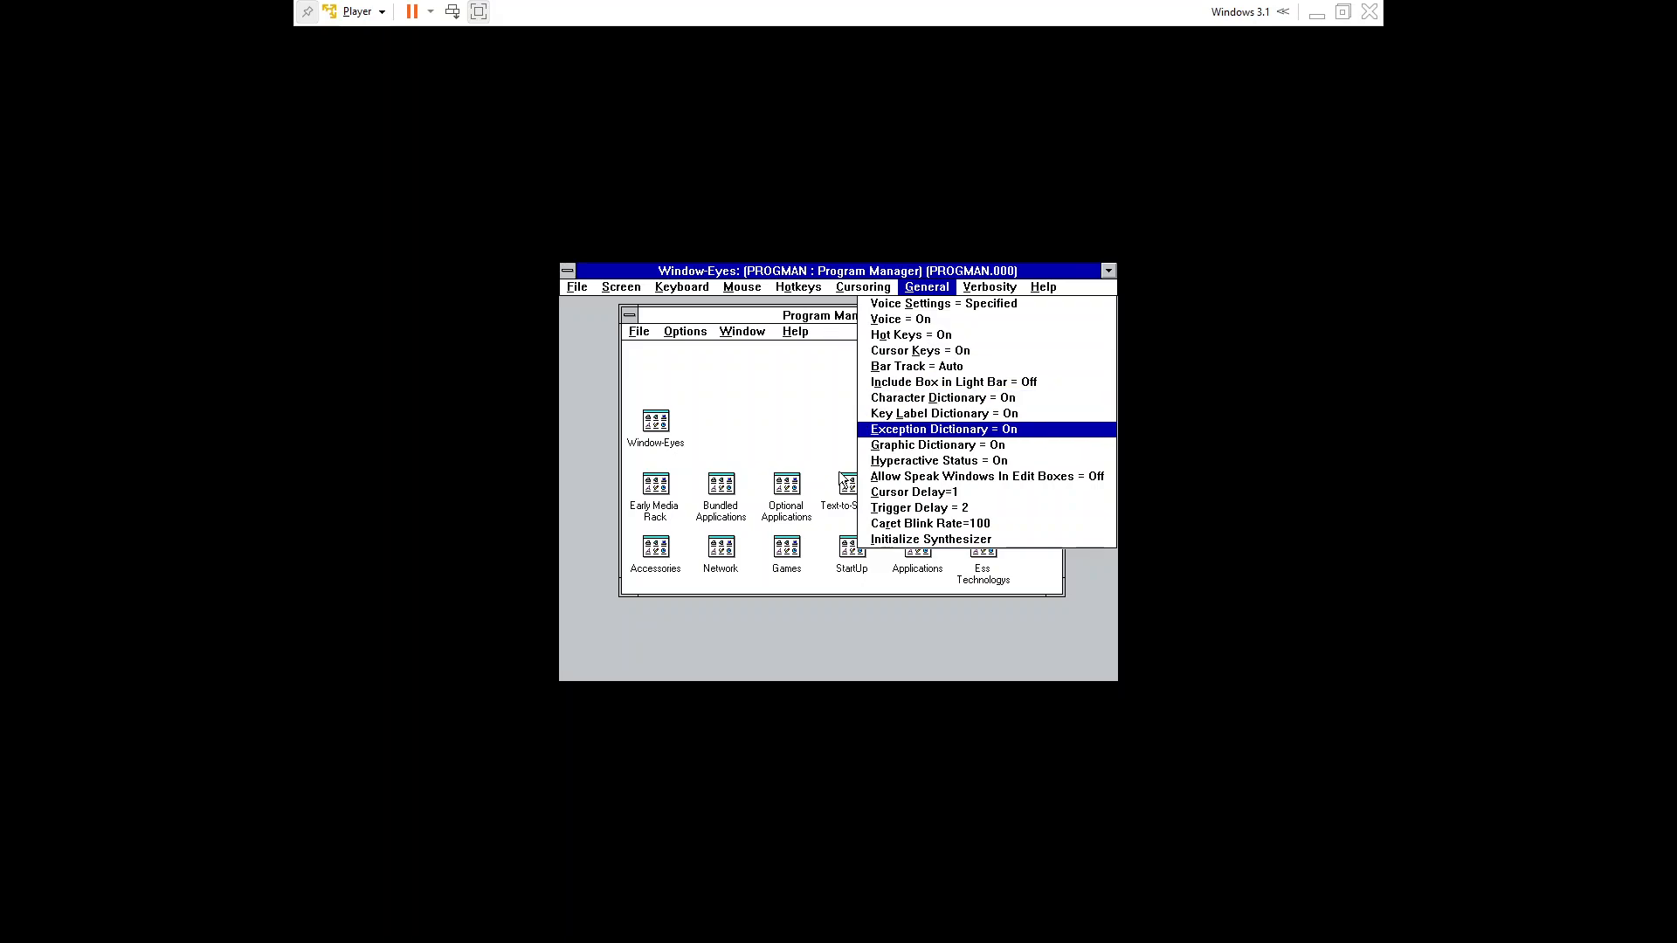
pyautogui.press('Down')
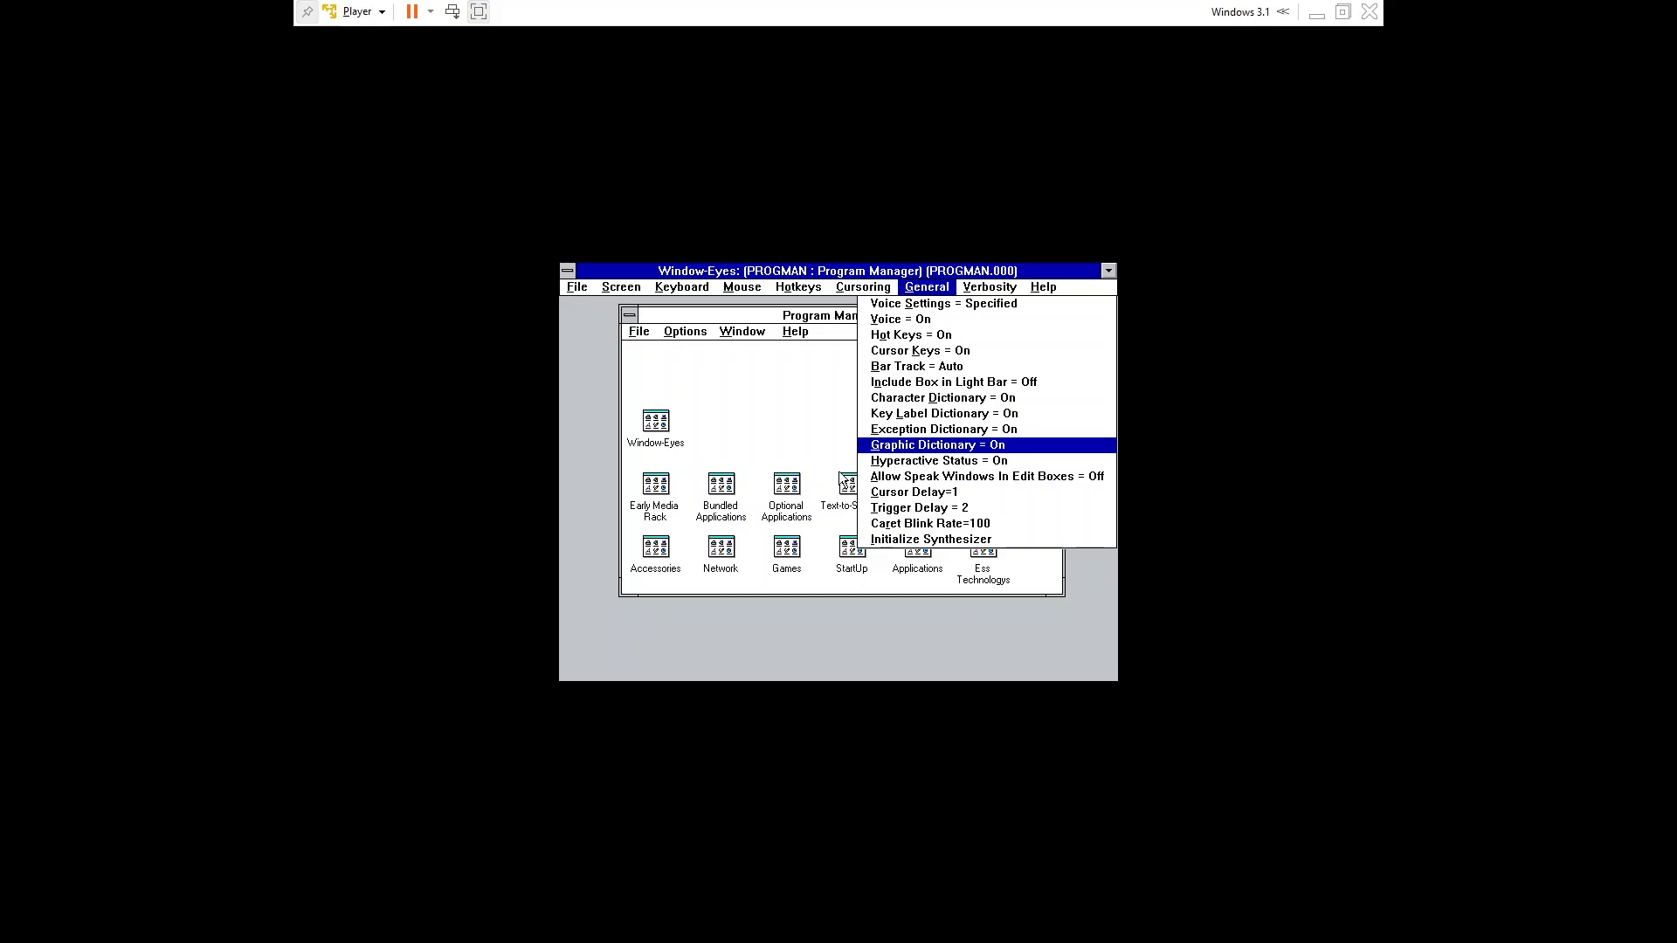
pyautogui.press('Down')
pyautogui.press('Down')
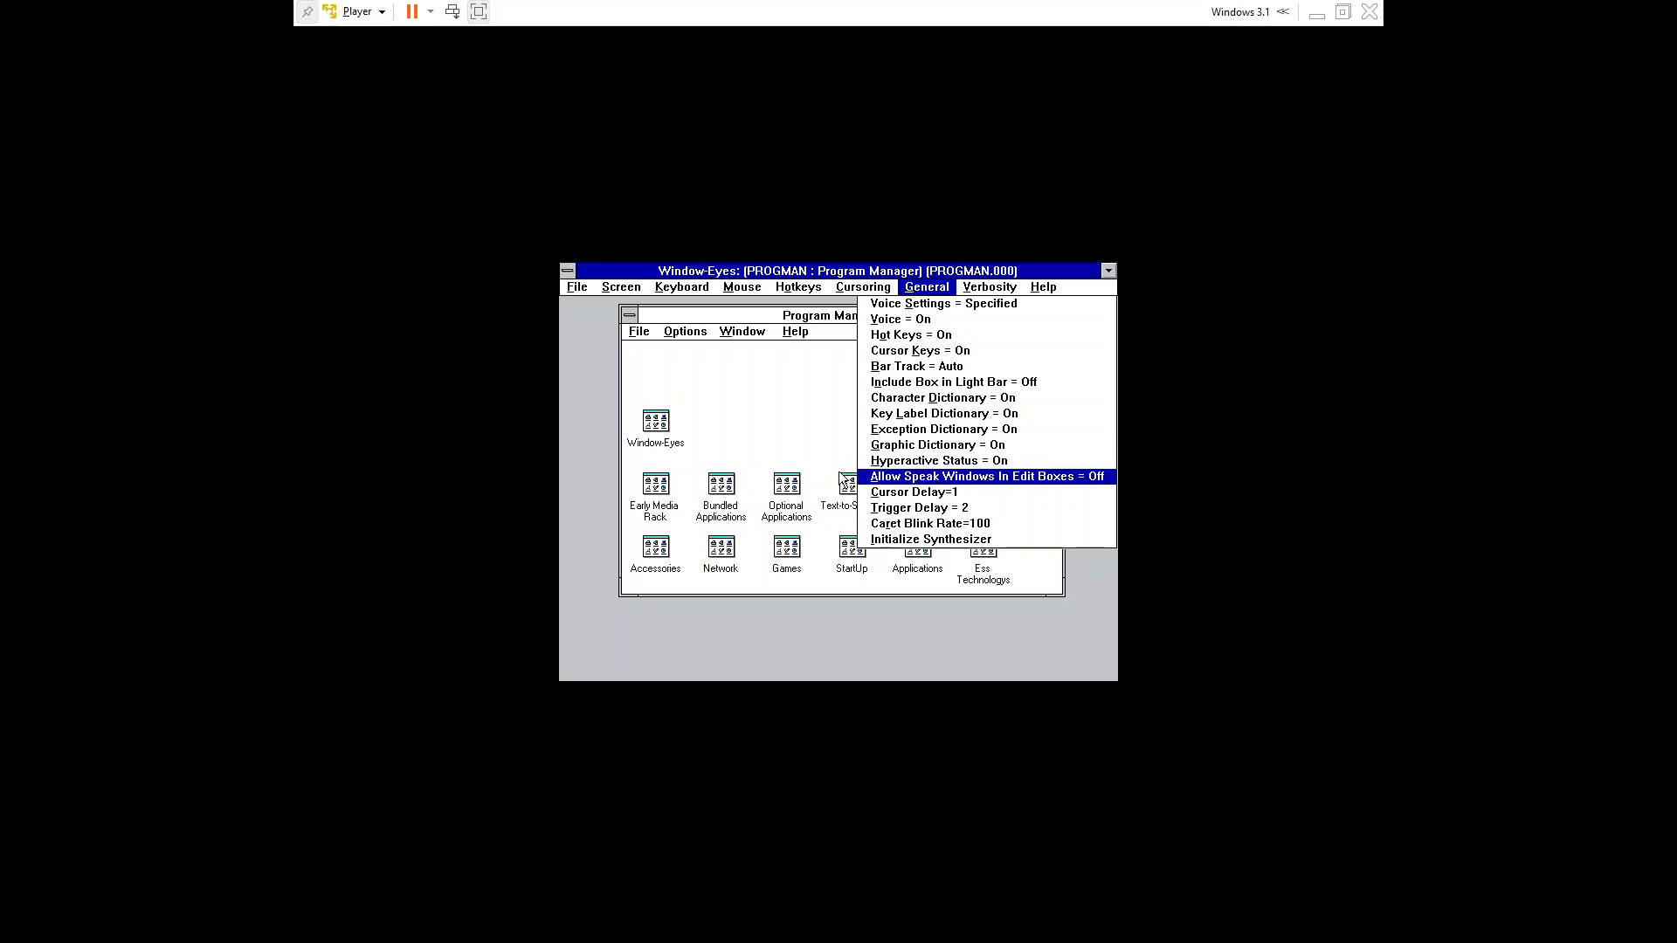
pyautogui.press('Down')
pyautogui.press('Up')
pyautogui.press('Down')
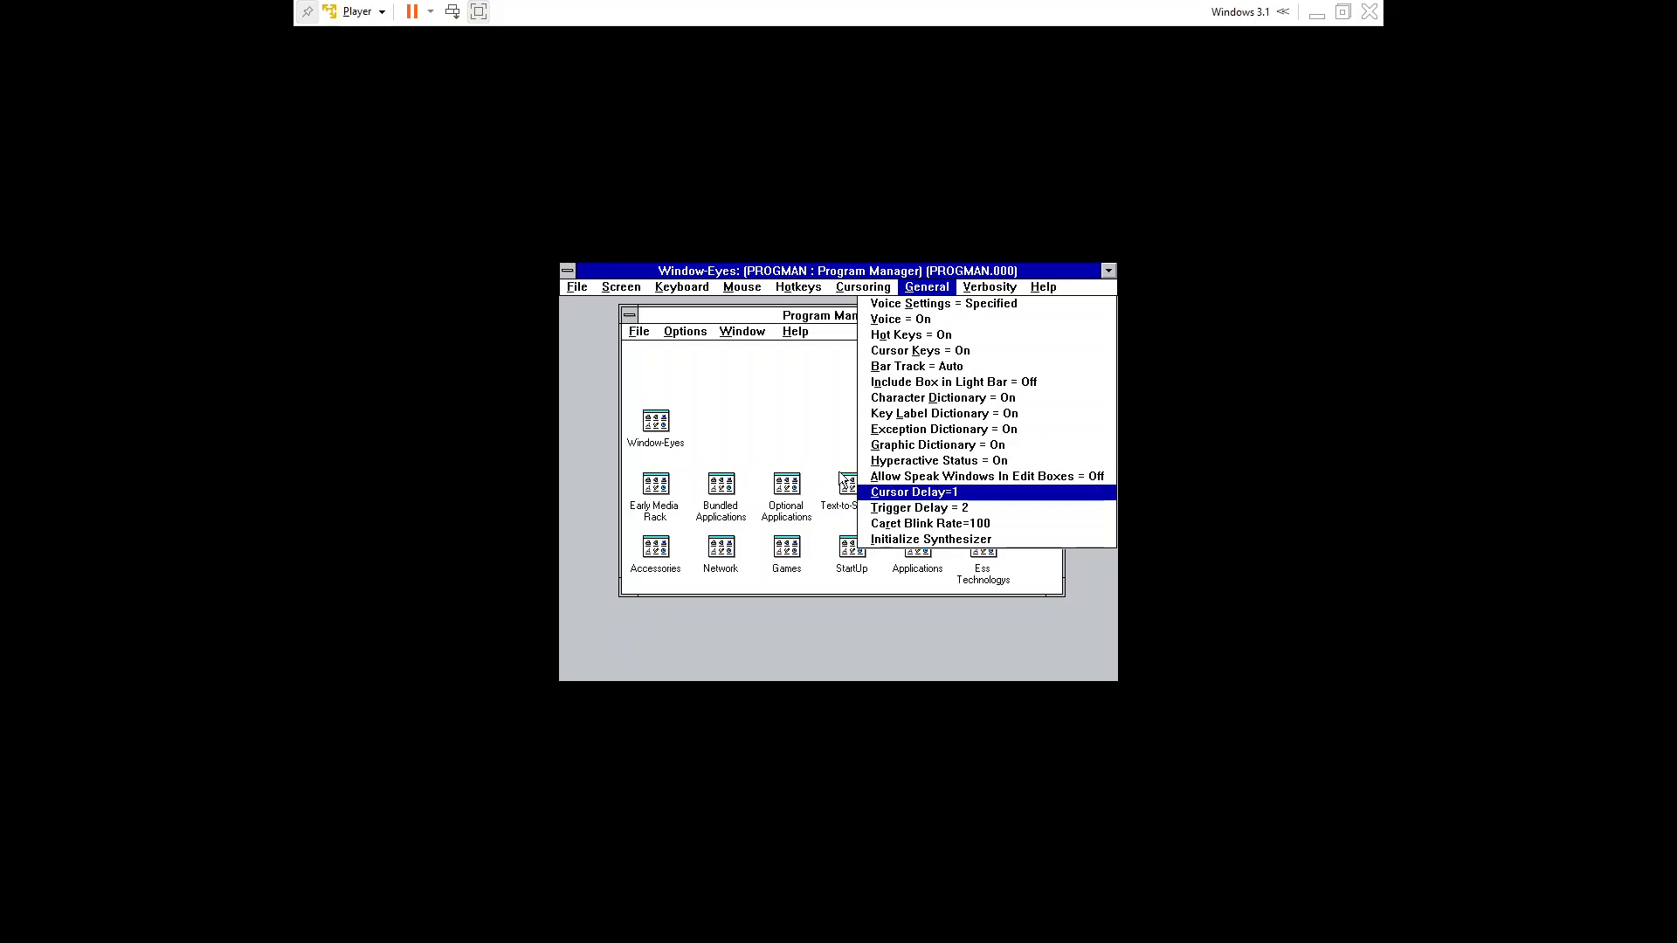
pyautogui.press('Down')
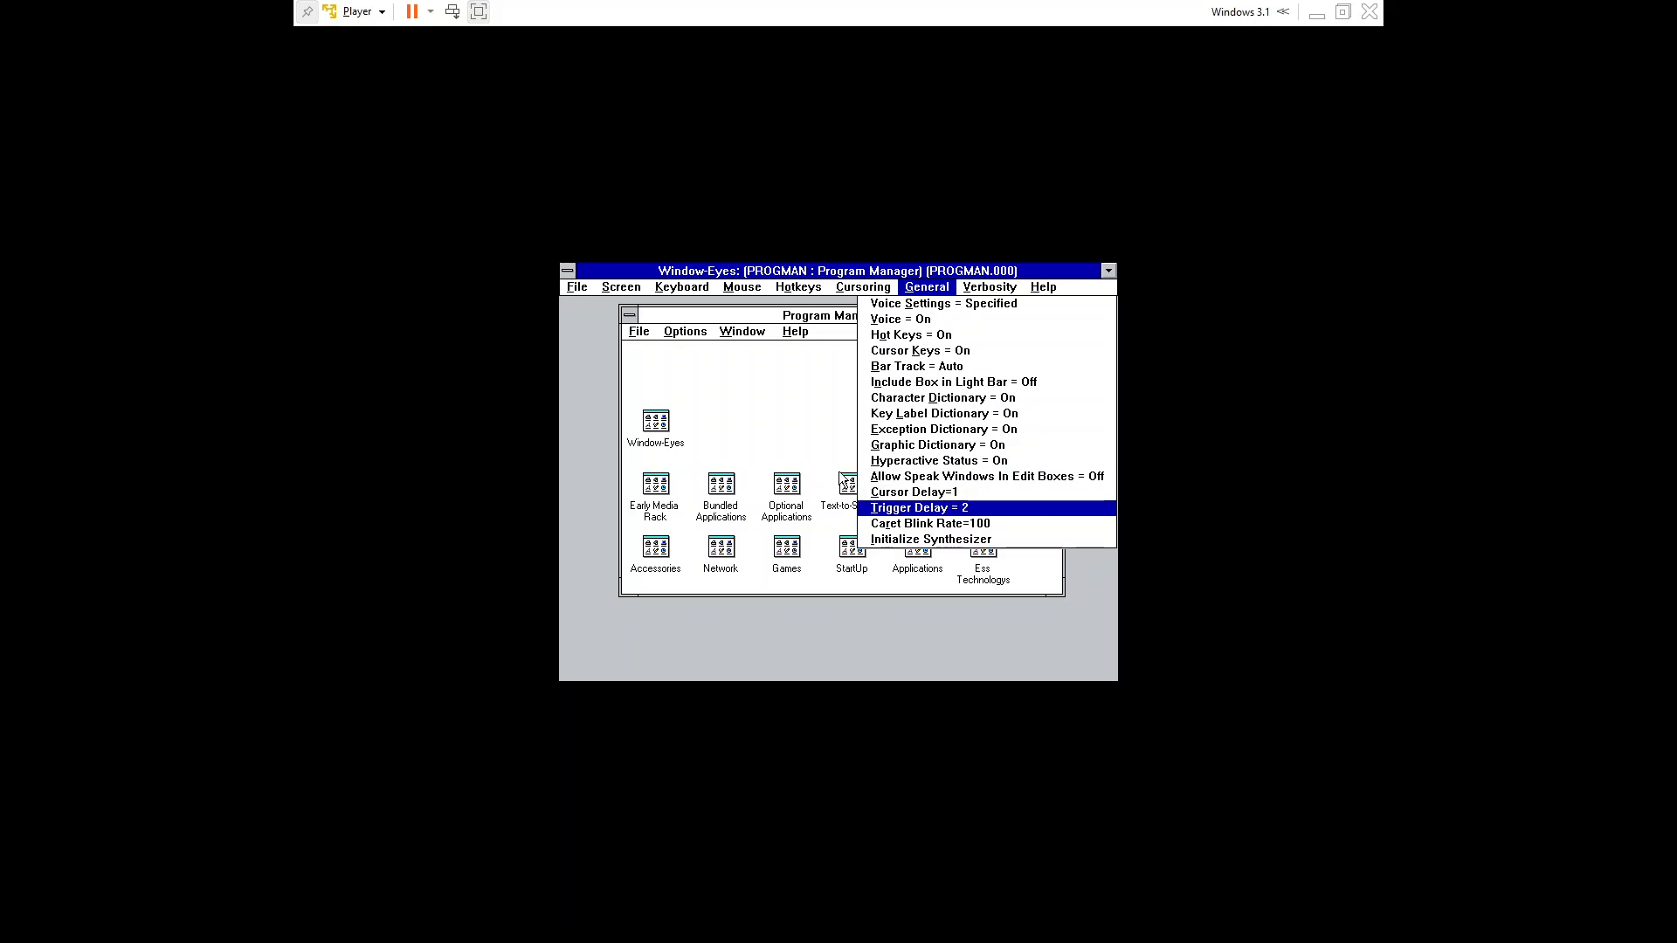
pyautogui.press('Down')
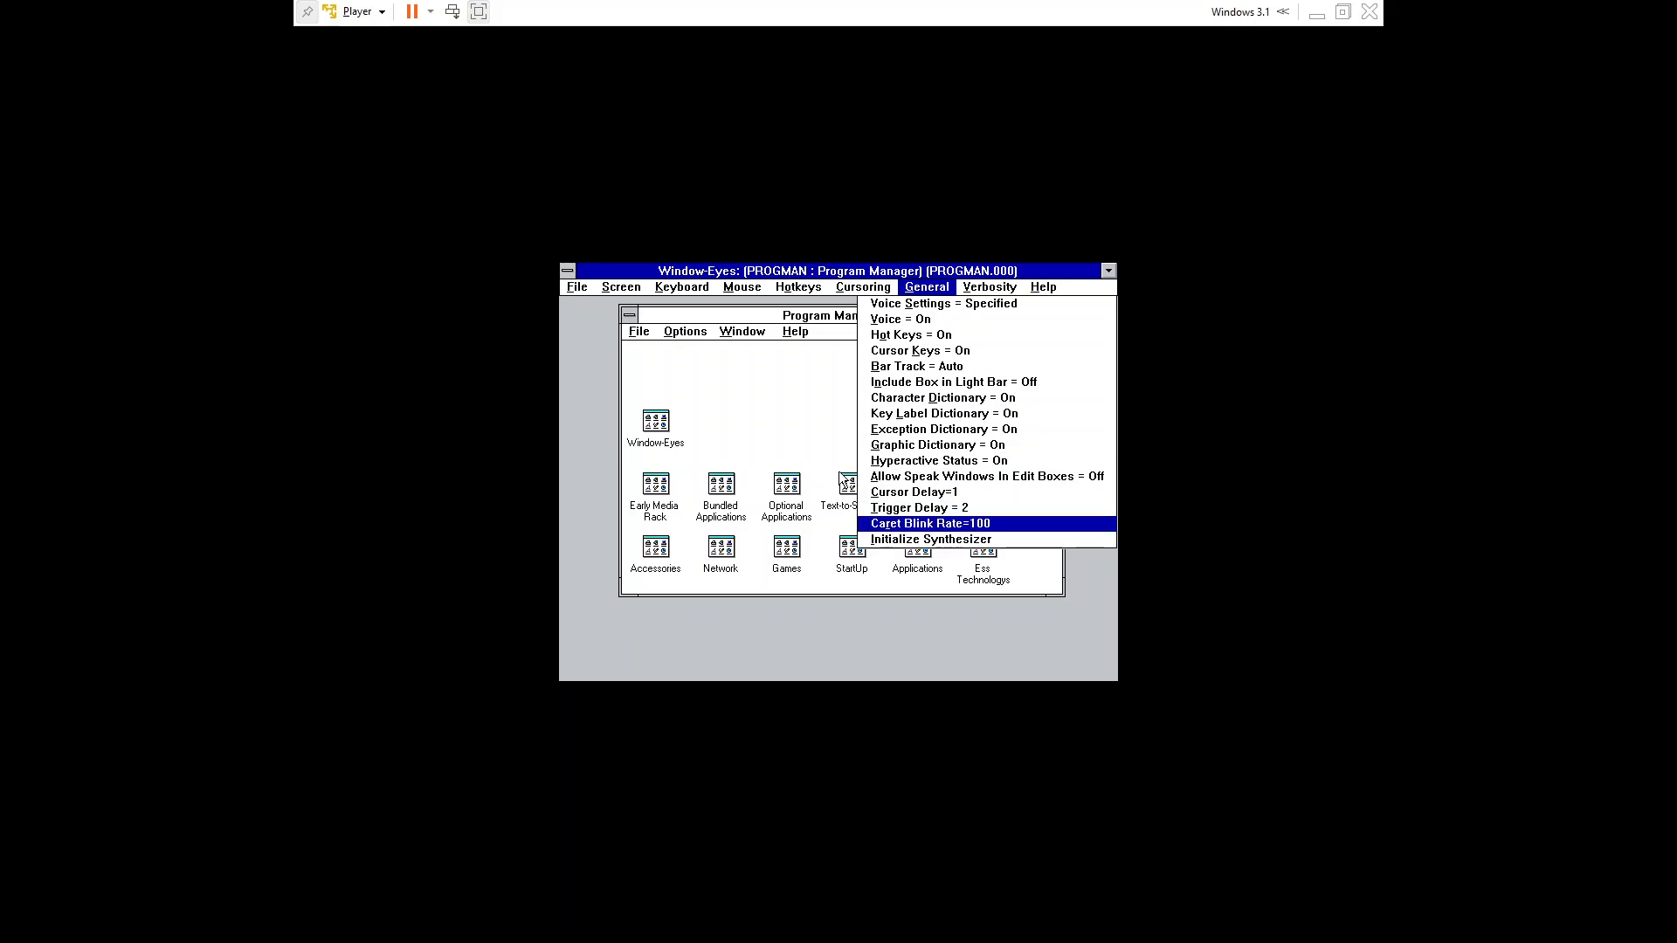
# - Run Initialize Synthesizer from the General settings of Window-Eyes
pyautogui.press('Down')
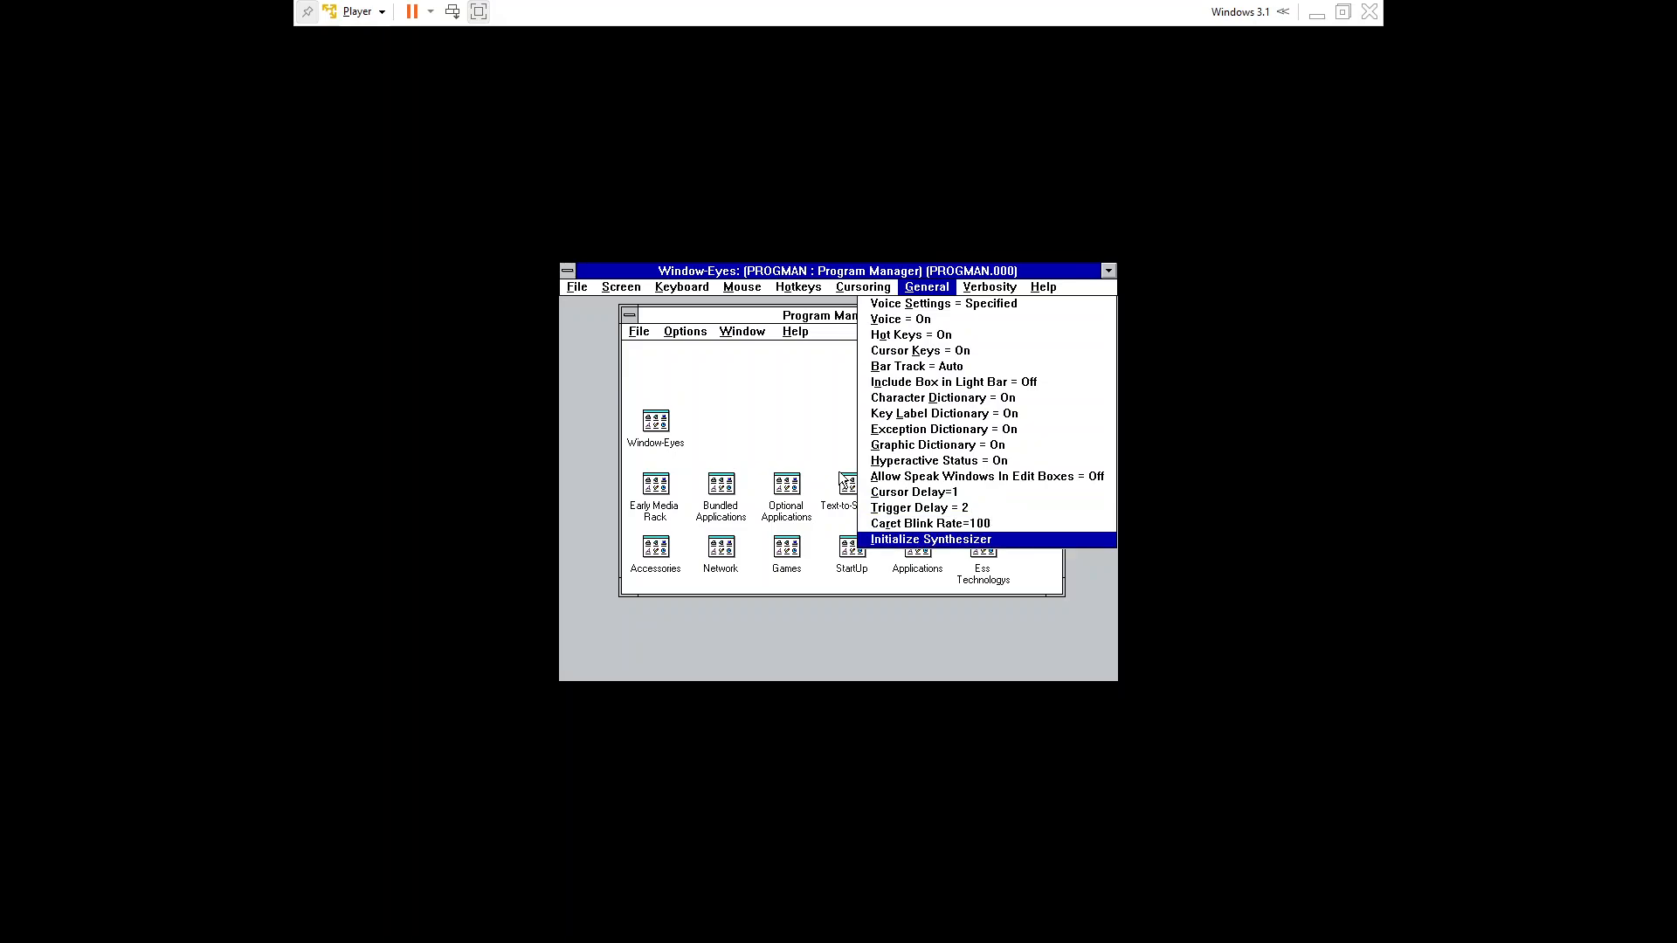
pyautogui.press('Down')
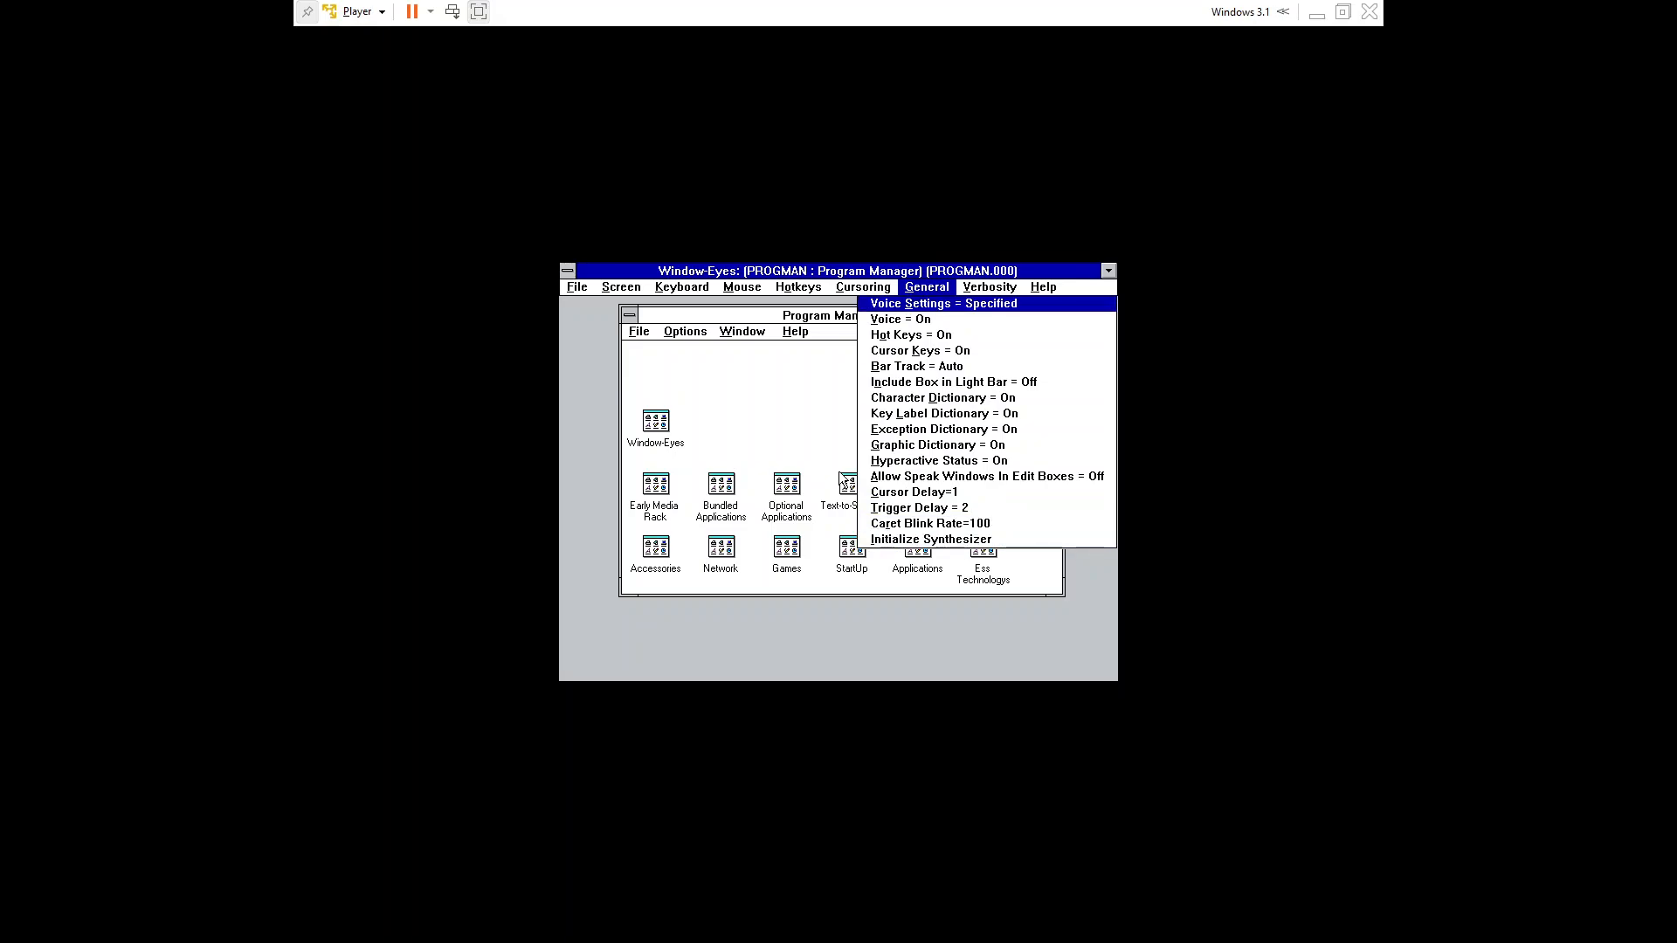
pyautogui.press('Up')
pyautogui.press('Return')
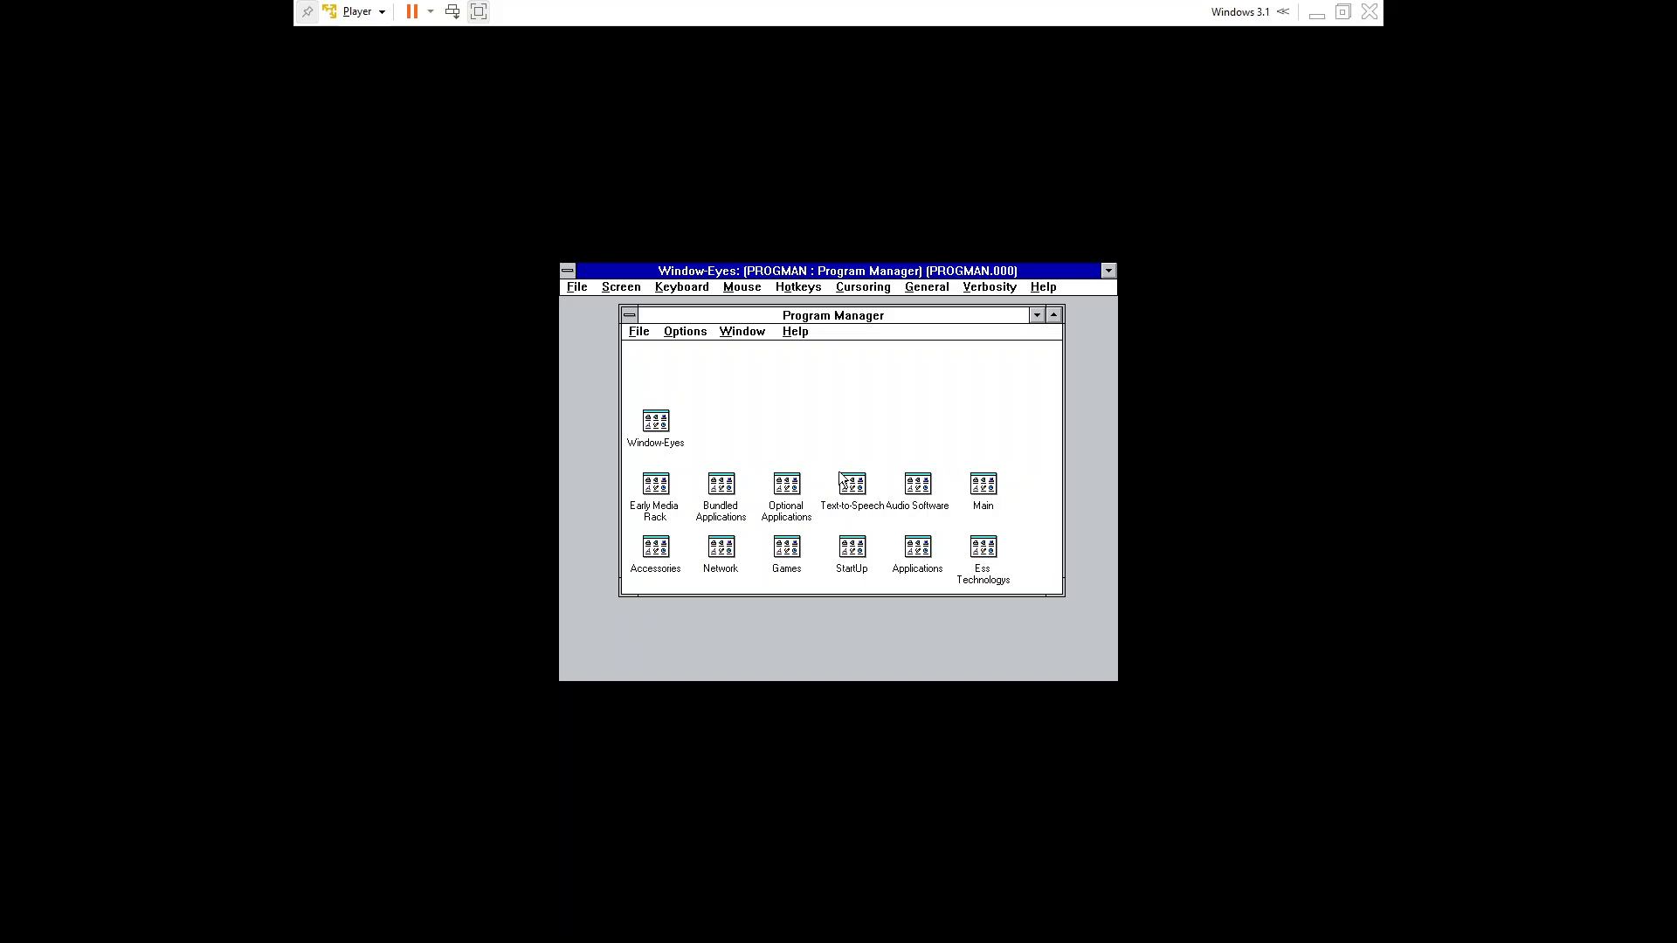
# - Read through the Window-Eyes File commands, from Open to Exit
pyautogui.press('alt')
pyautogui.press('Down')
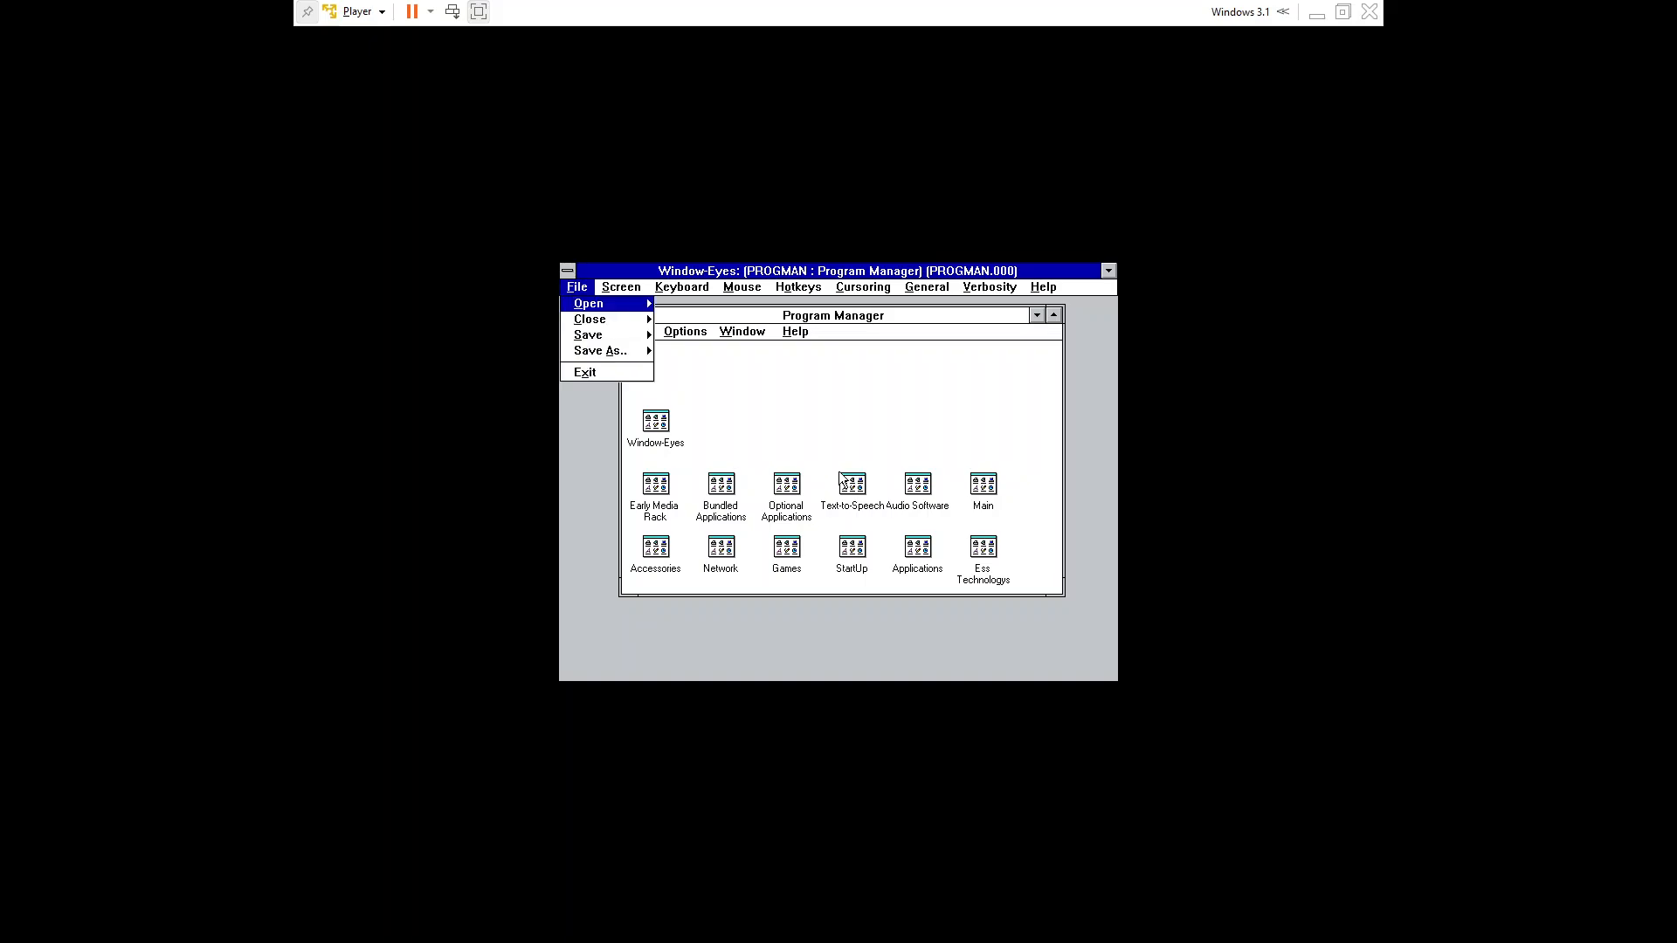
pyautogui.press('Down')
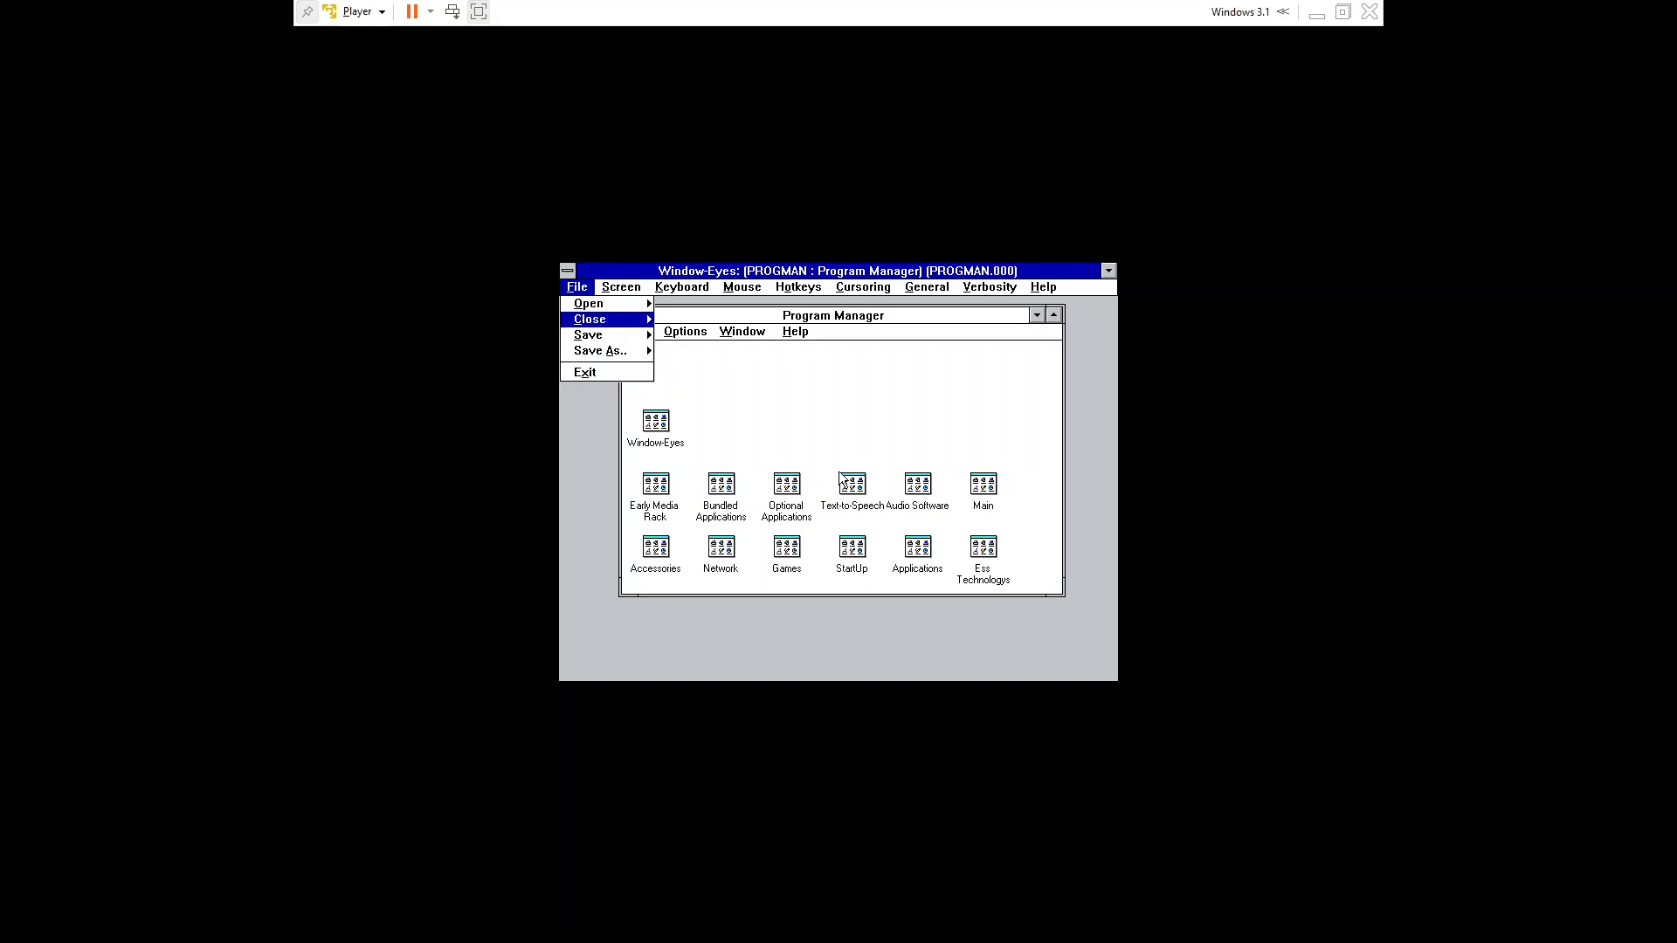
pyautogui.press('Down')
pyautogui.press('Down')
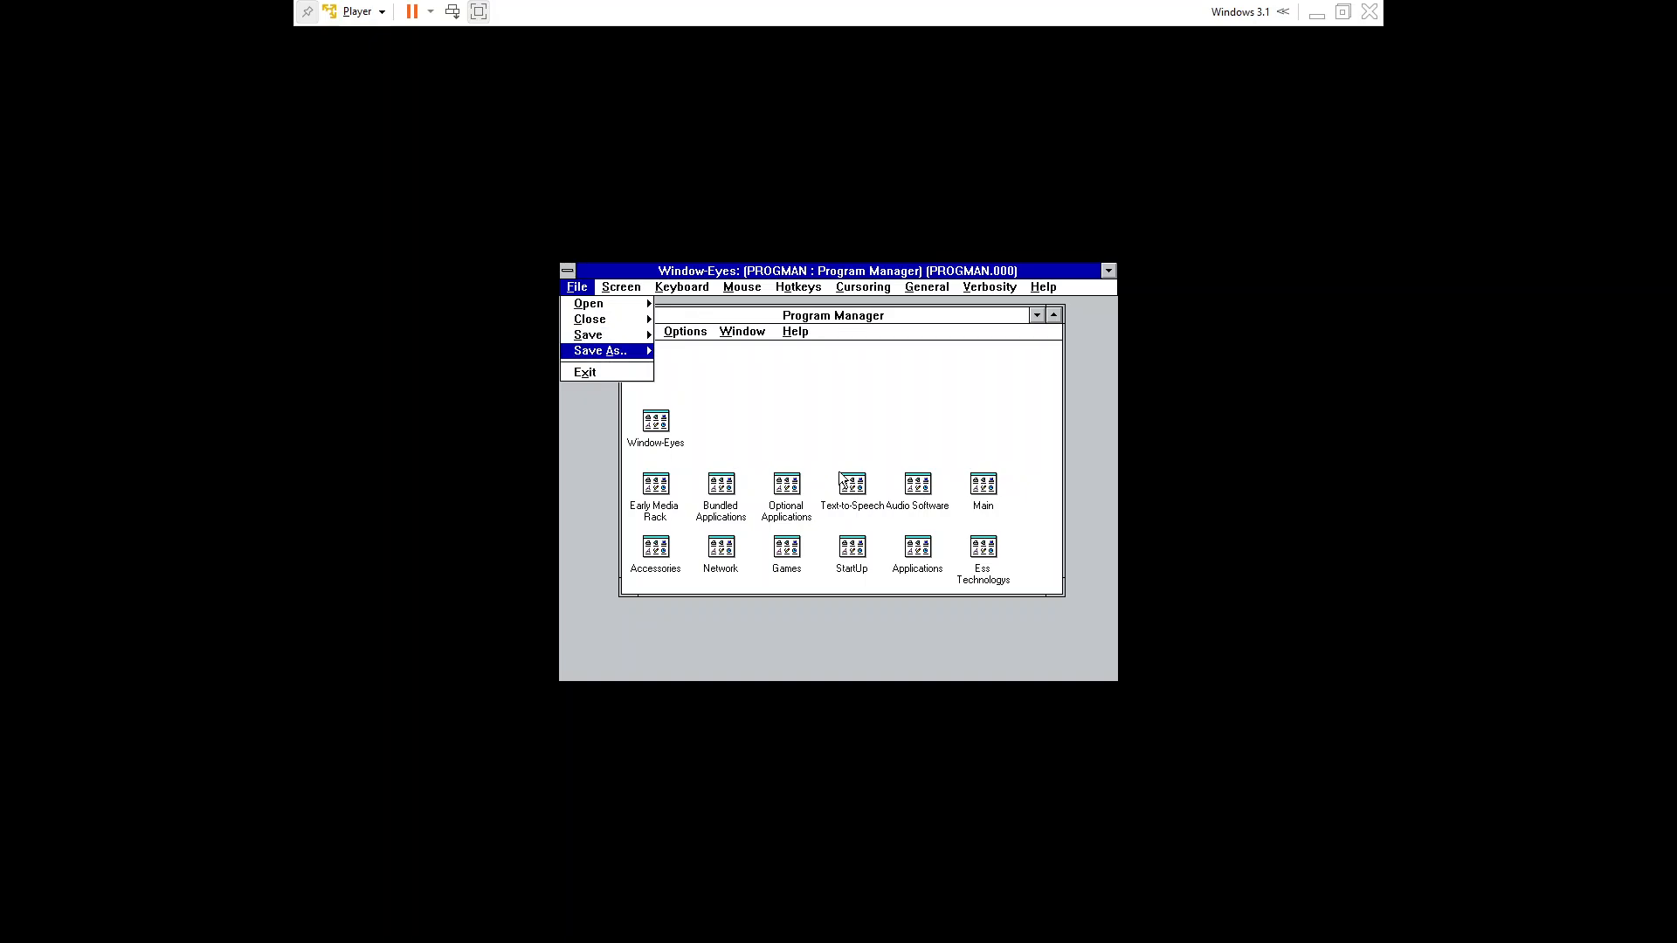
pyautogui.press('Down')
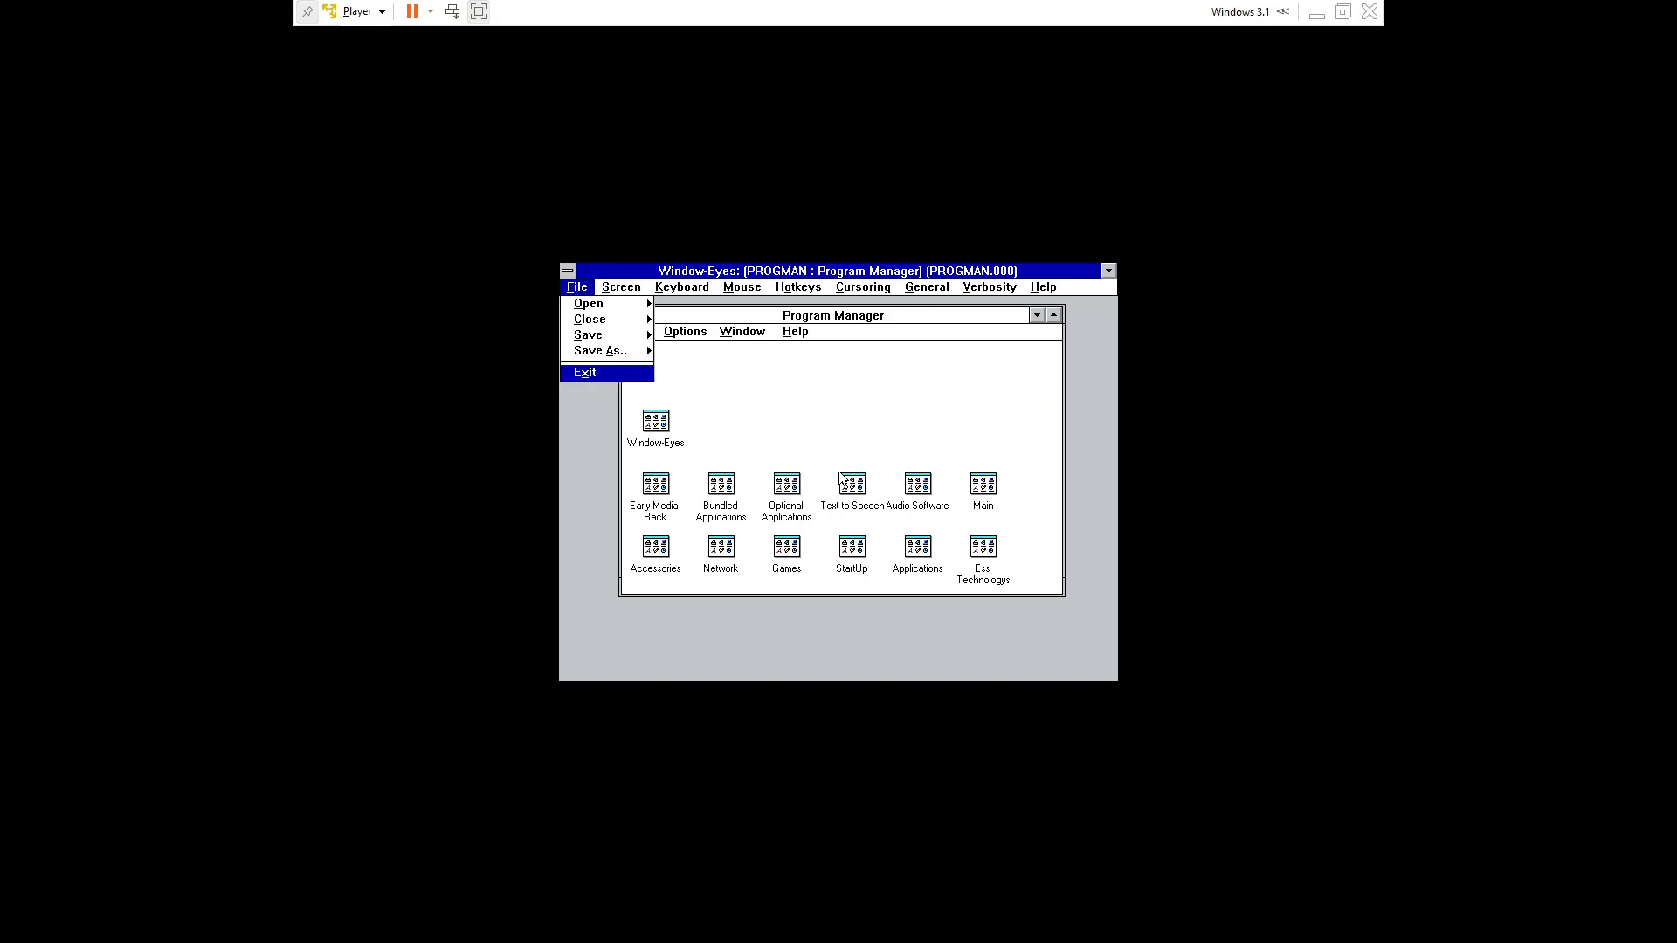
pyautogui.press('Down')
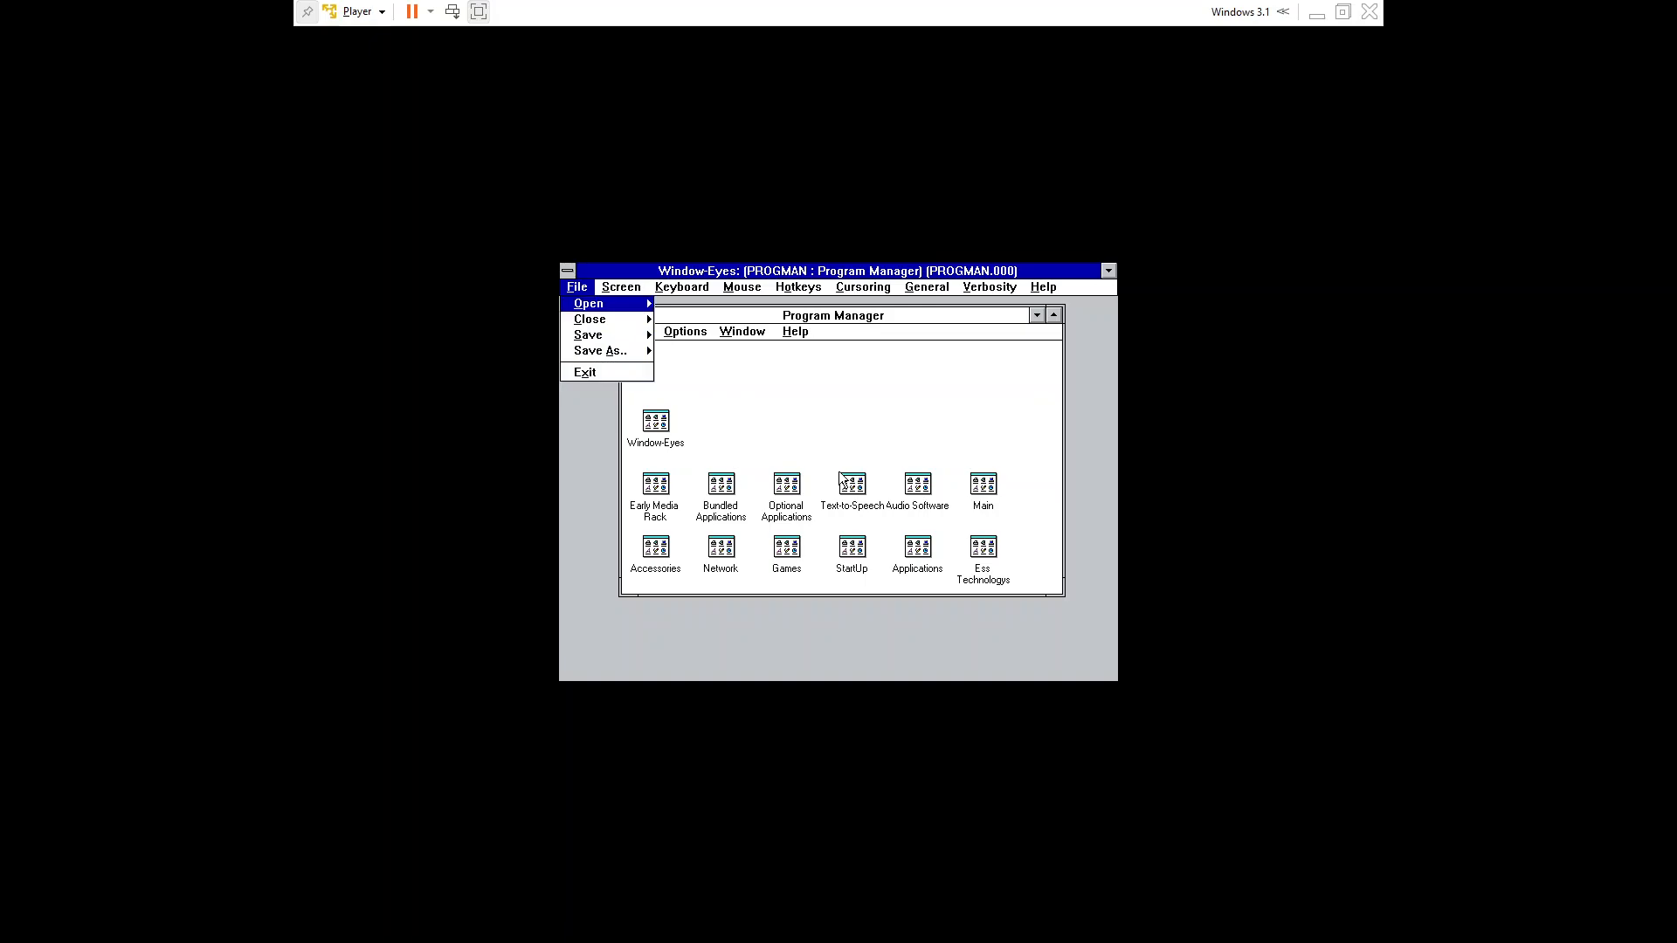
pyautogui.press('Up')
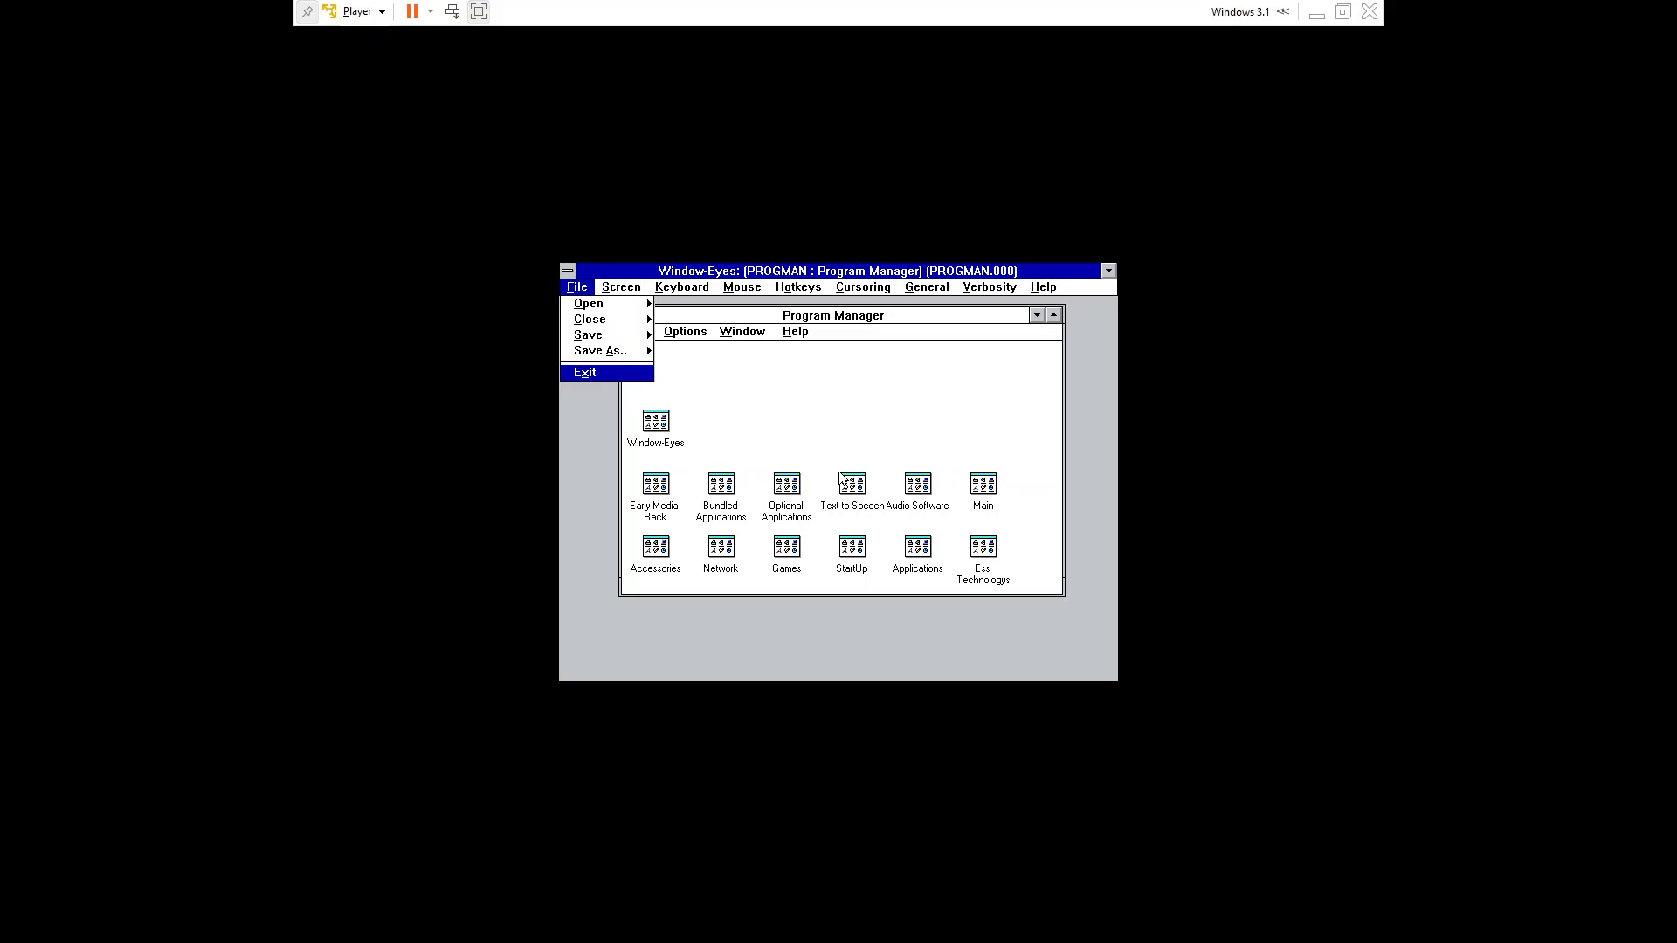
# - Read through the Window-Eyes Screen settings one by one, from Voice to Attribute Changes, and minimize the Window-Eyes window
pyautogui.press('Right')
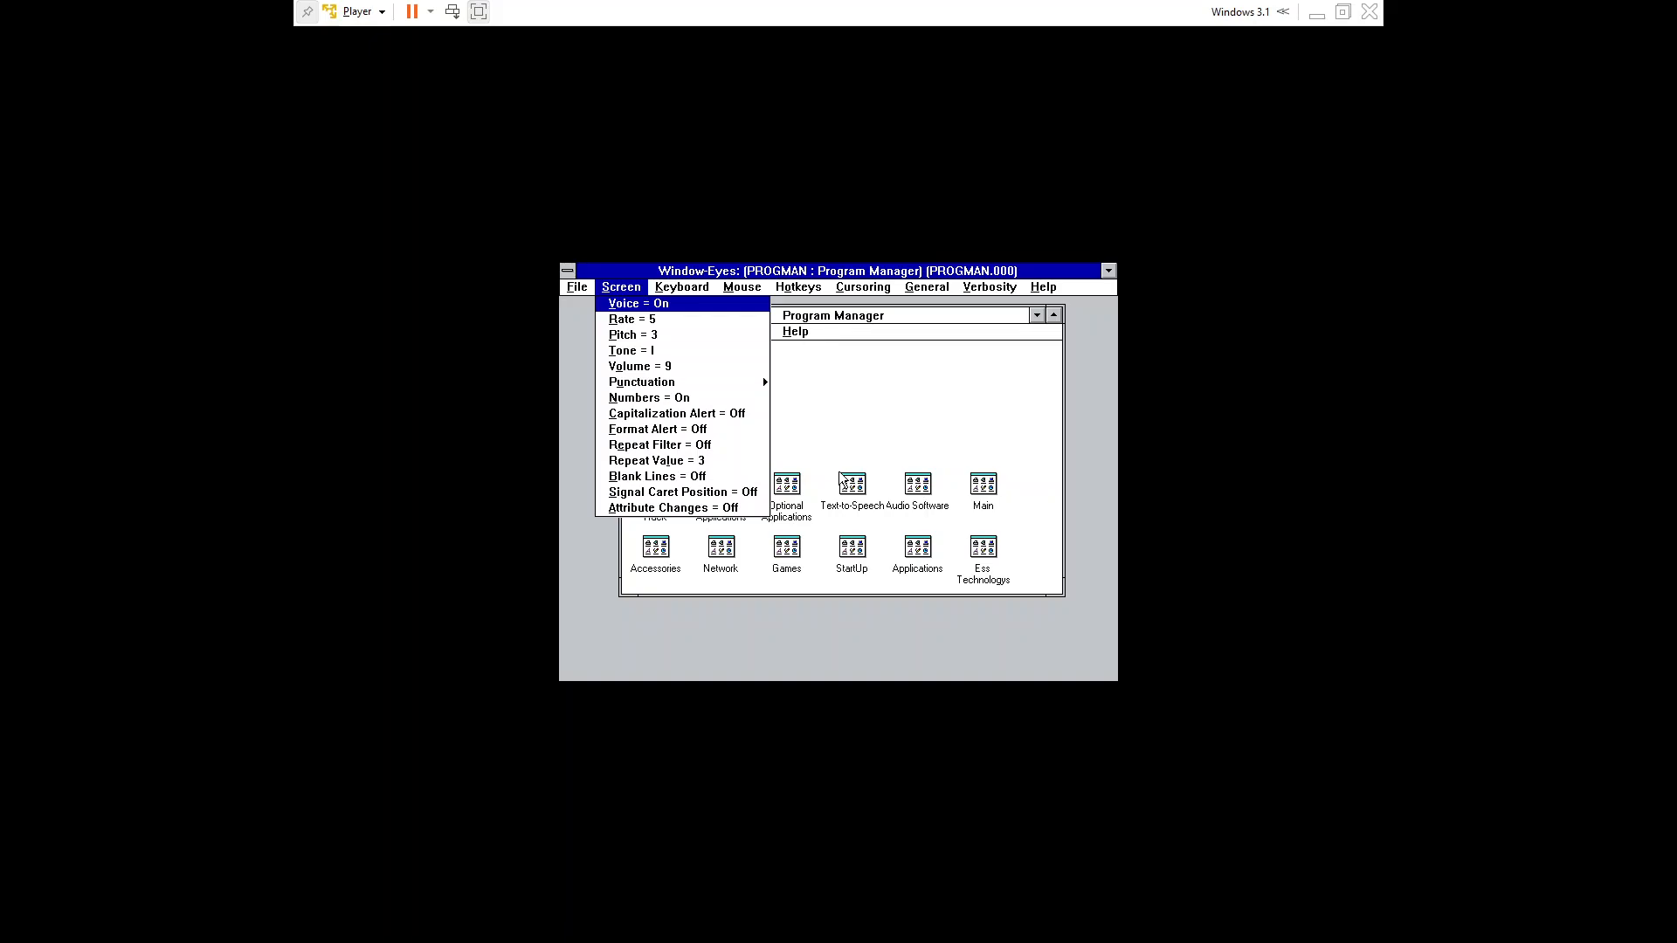
pyautogui.press('Down')
pyautogui.press('Down')
pyautogui.press('Down')
pyautogui.press('Down')
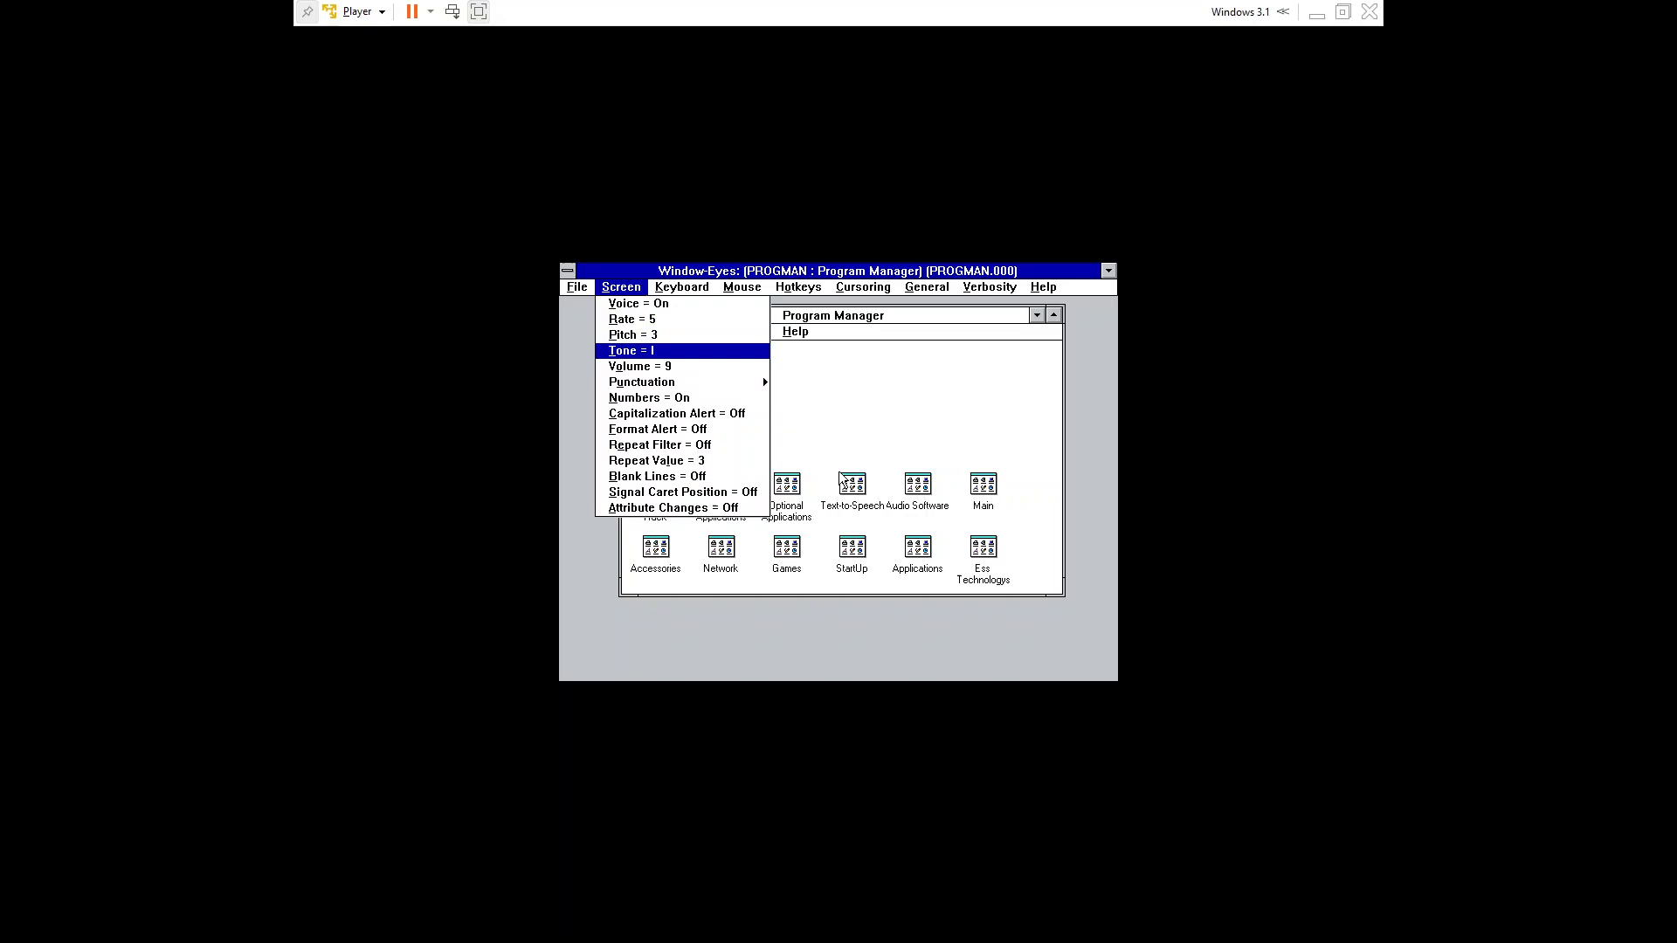
pyautogui.press('Down')
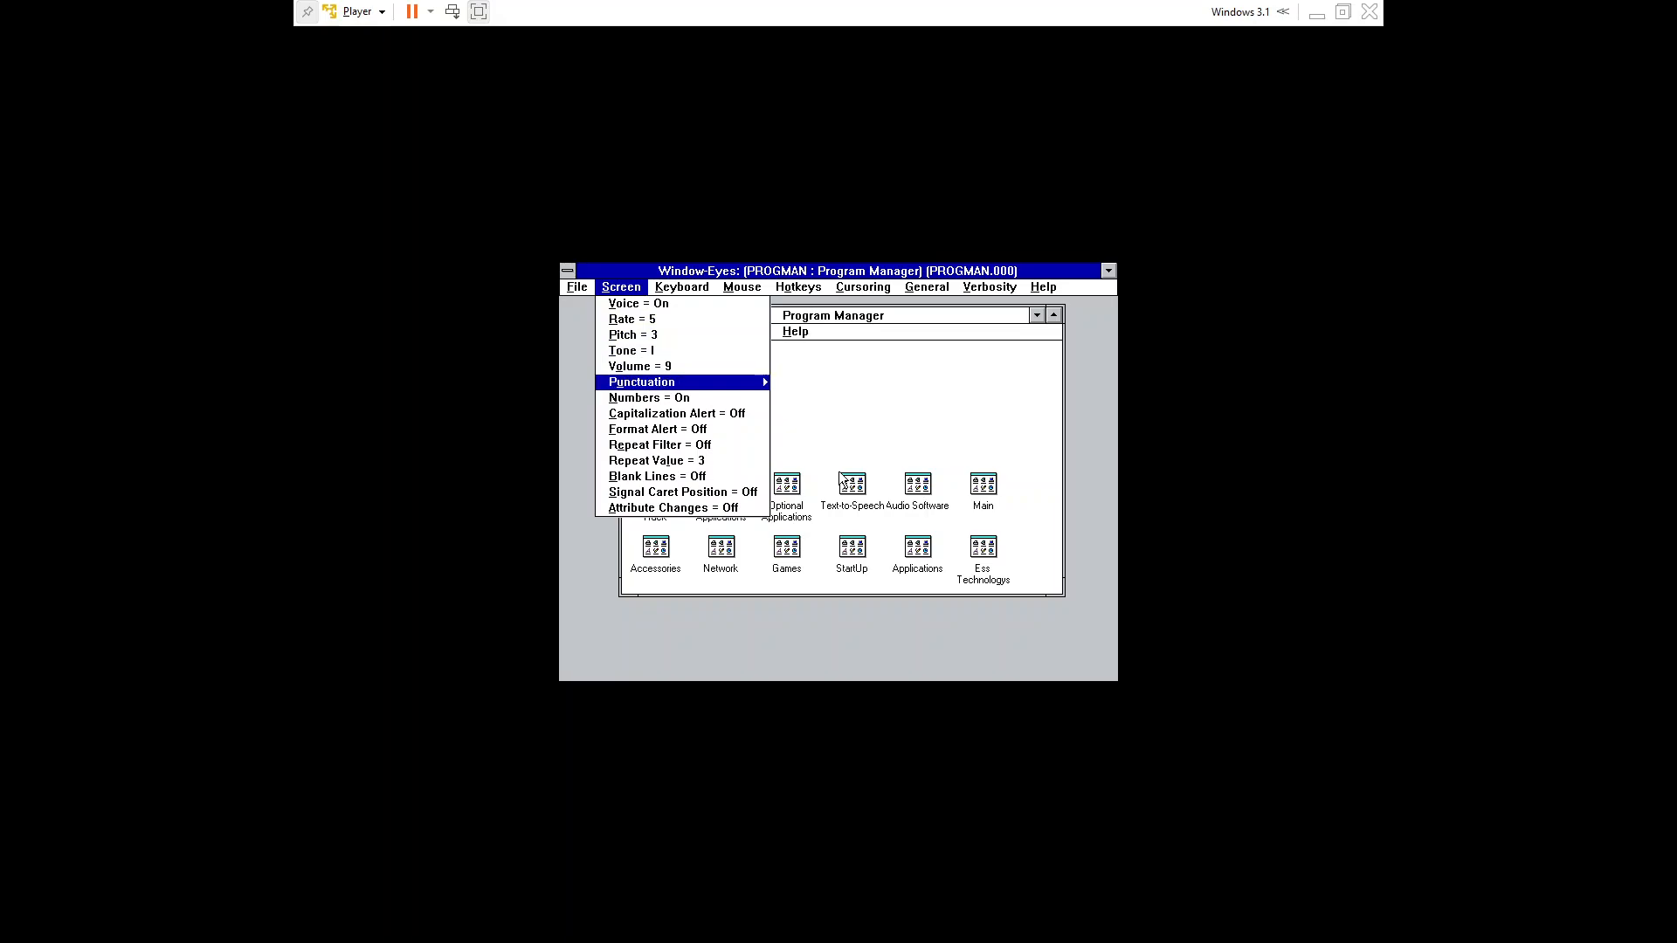
pyautogui.press('Down')
pyautogui.press('Down')
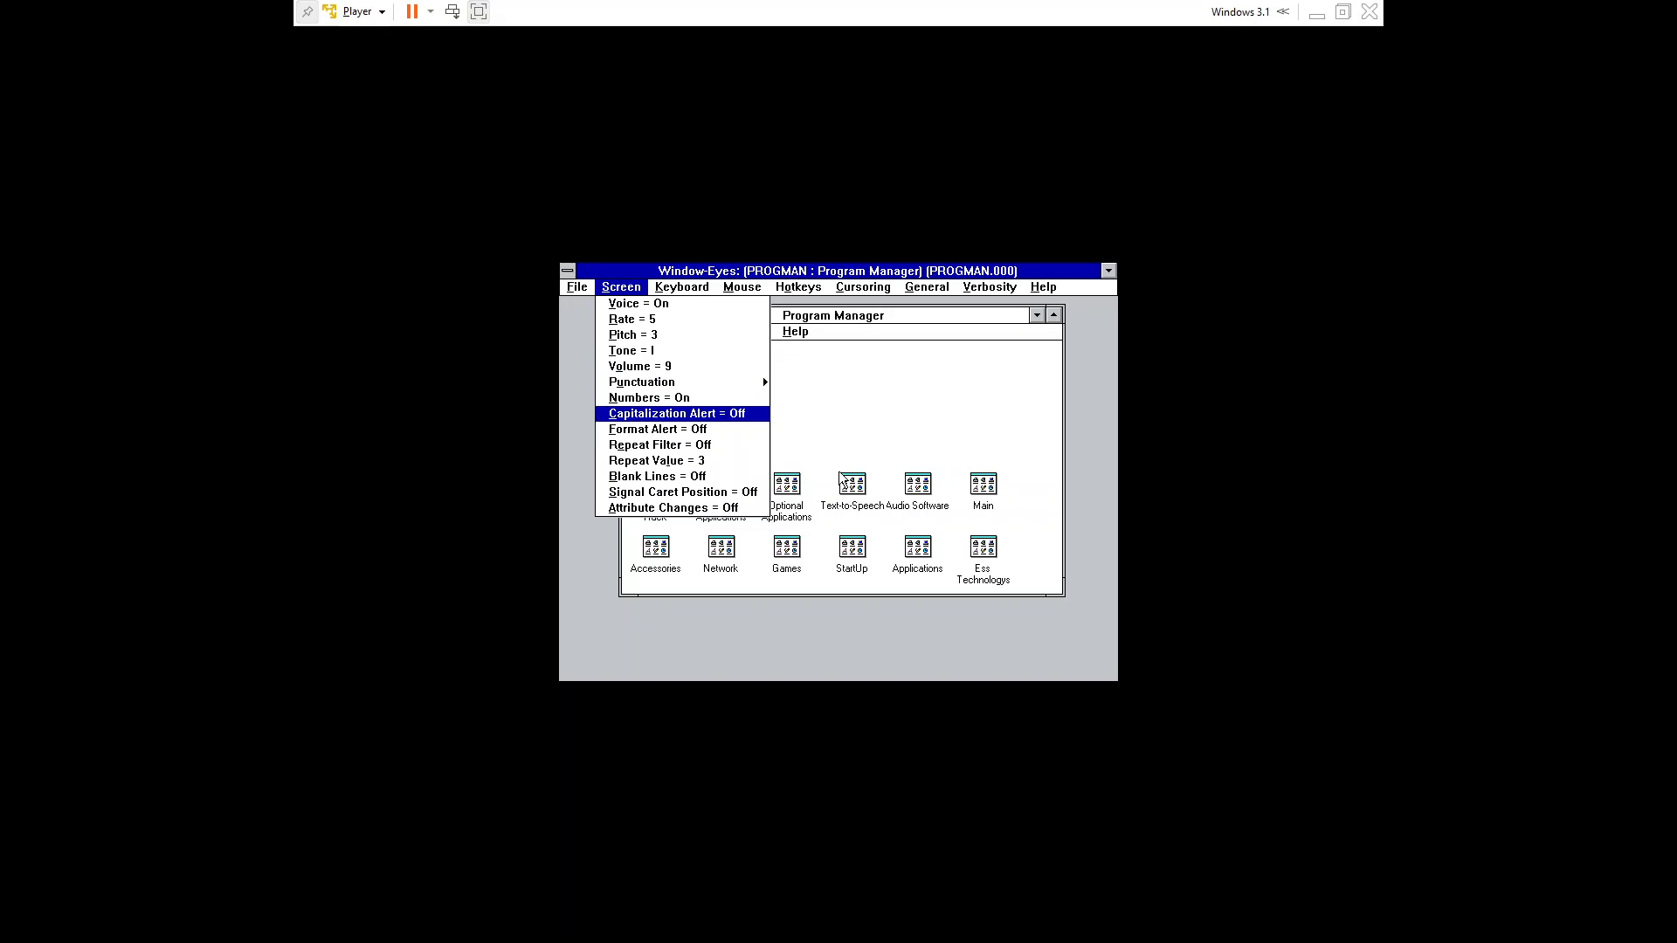
pyautogui.press('Down')
pyautogui.press('Down')
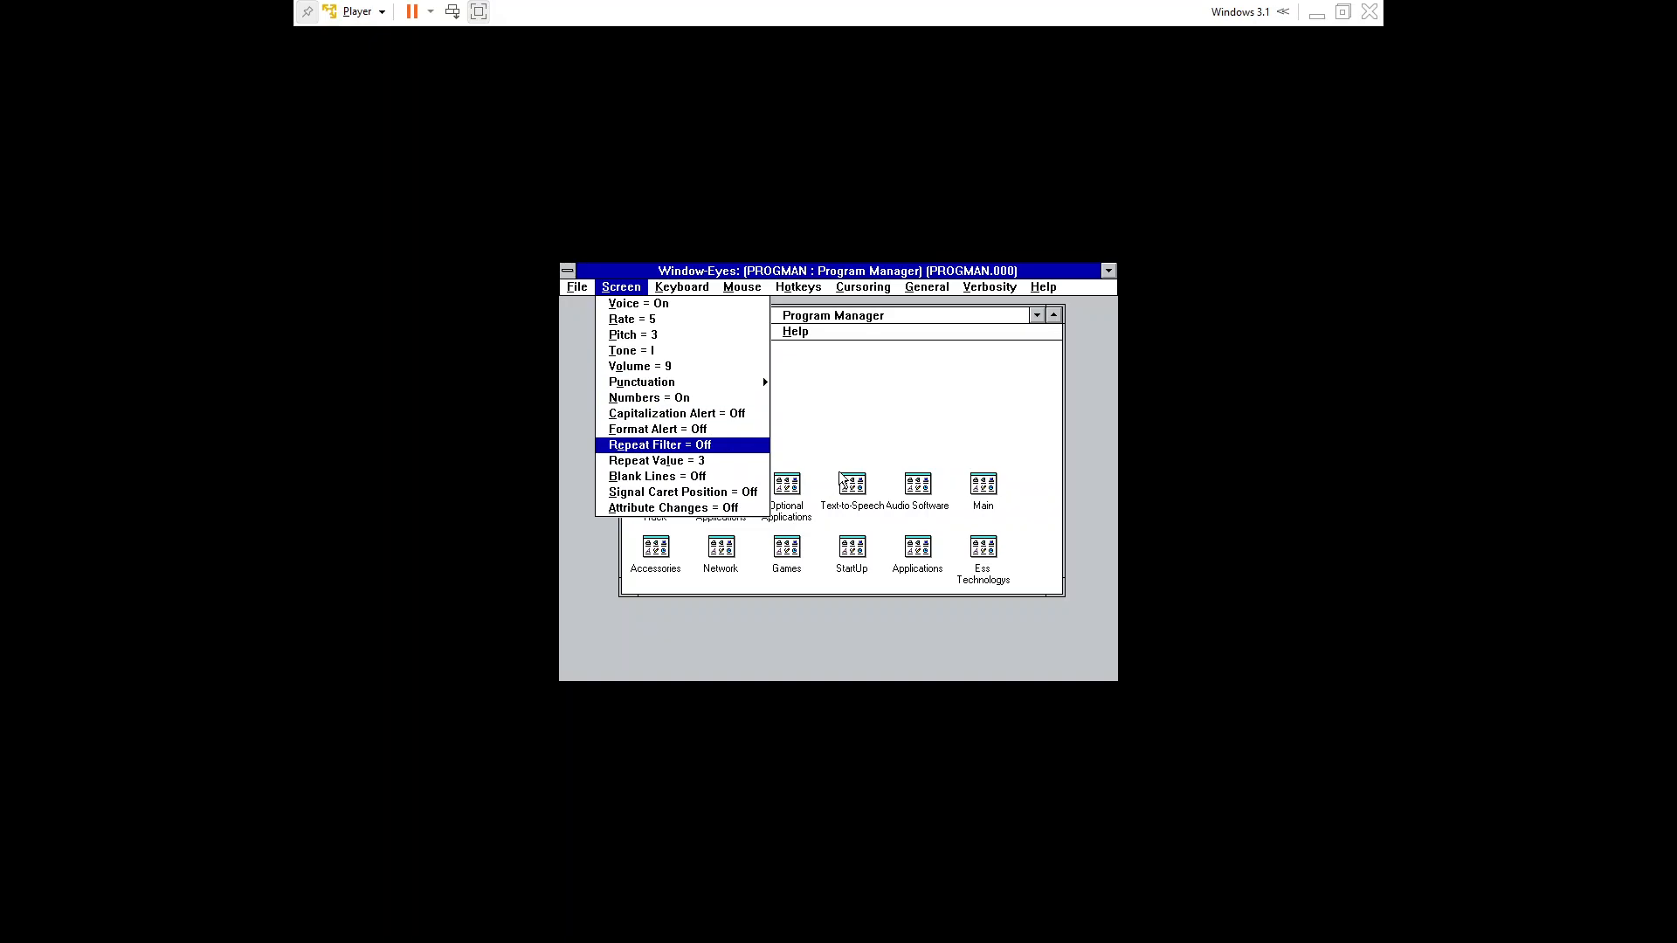
pyautogui.press('Down')
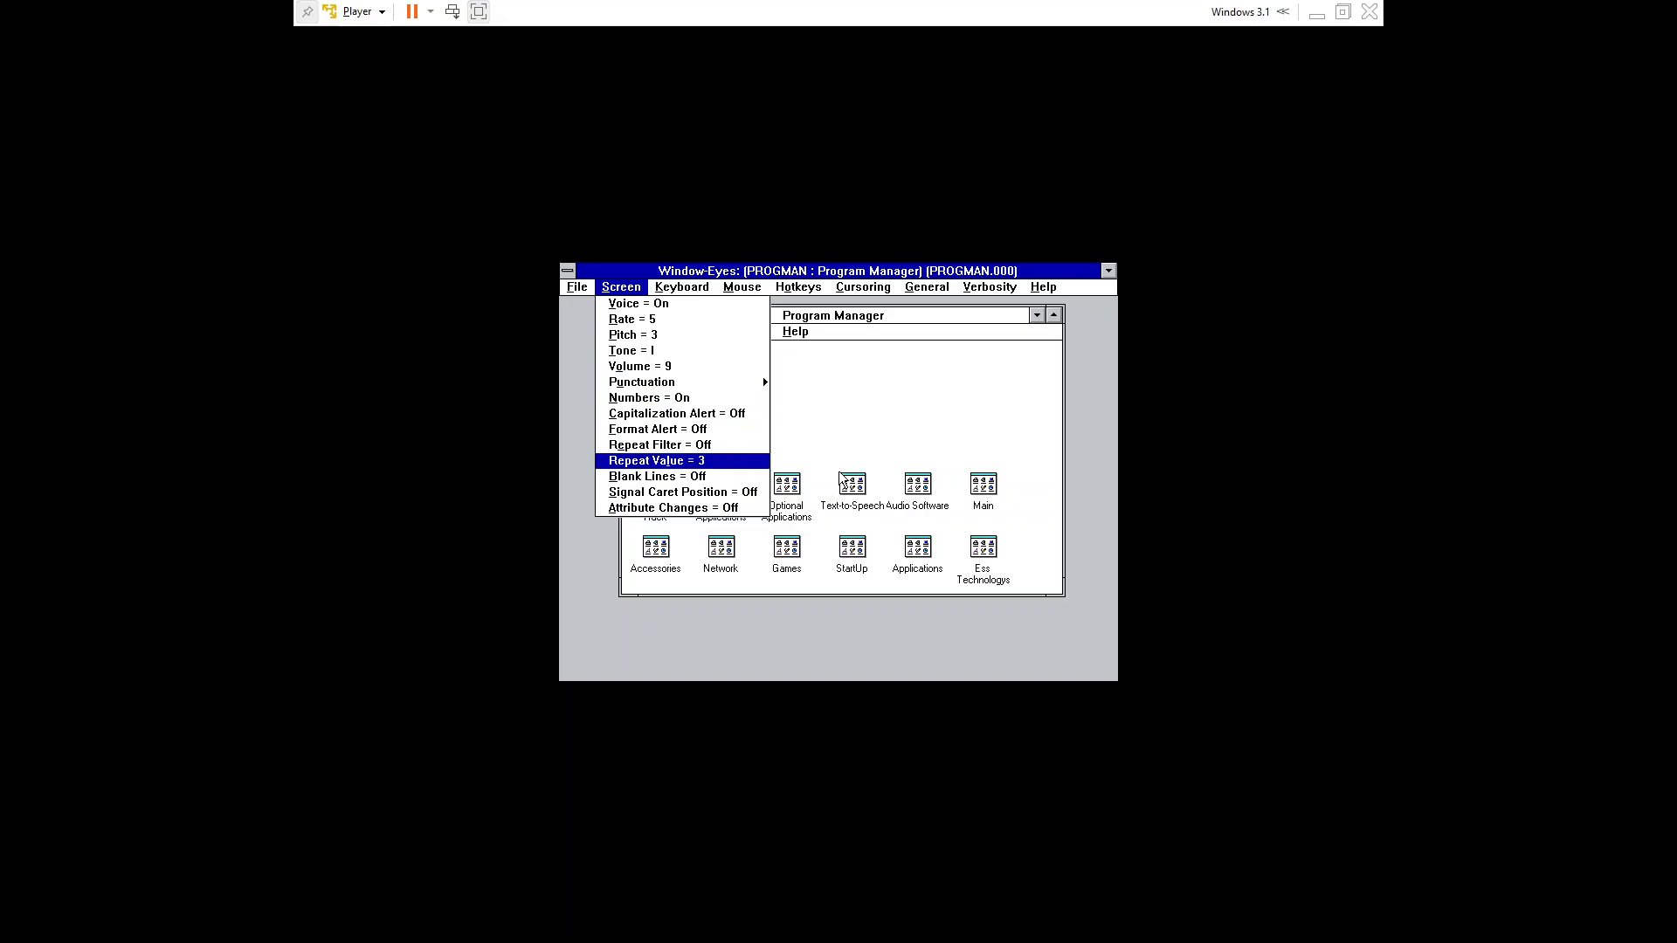
pyautogui.press('Down')
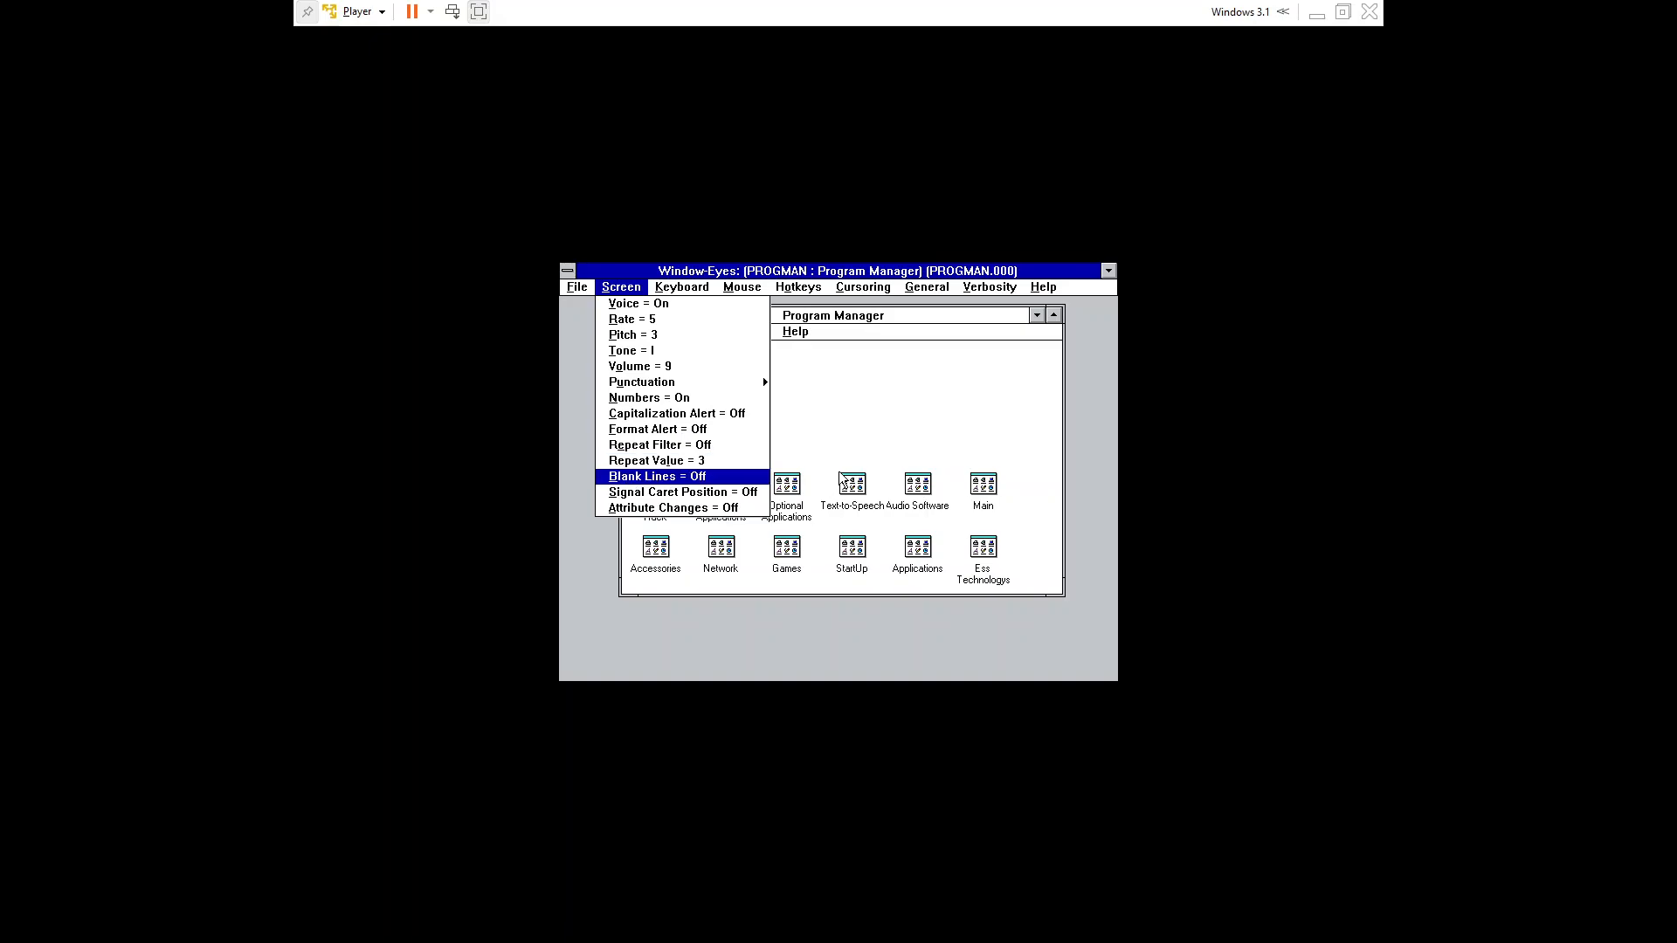
pyautogui.press('Down')
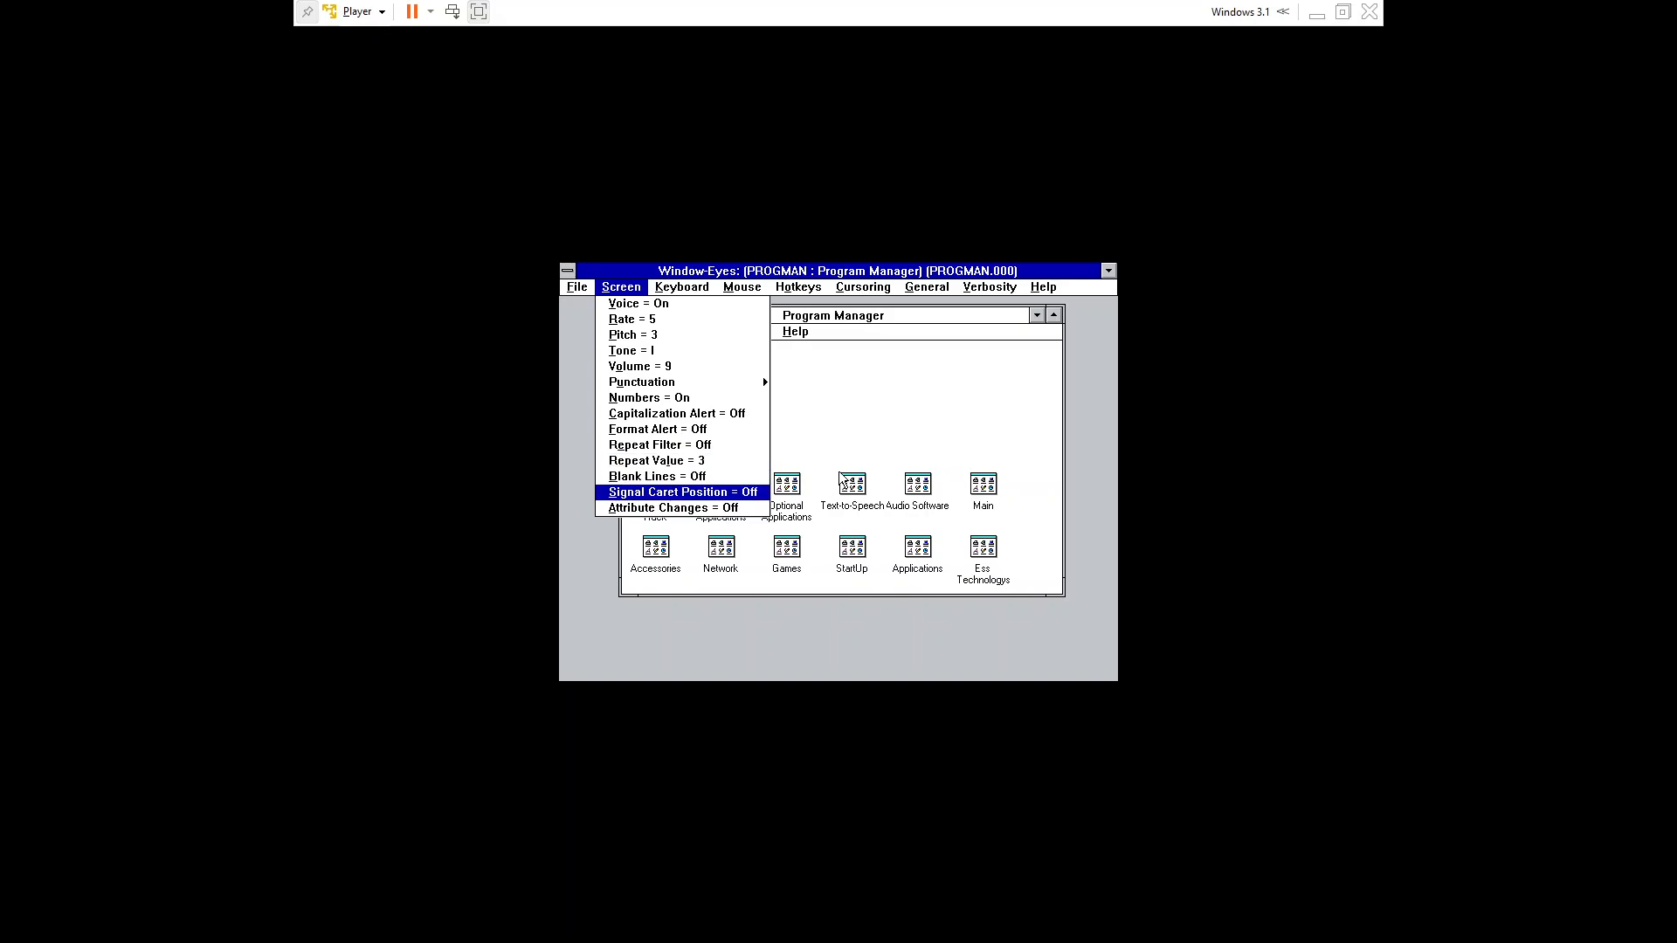
pyautogui.press('Down')
pyautogui.press('Down')
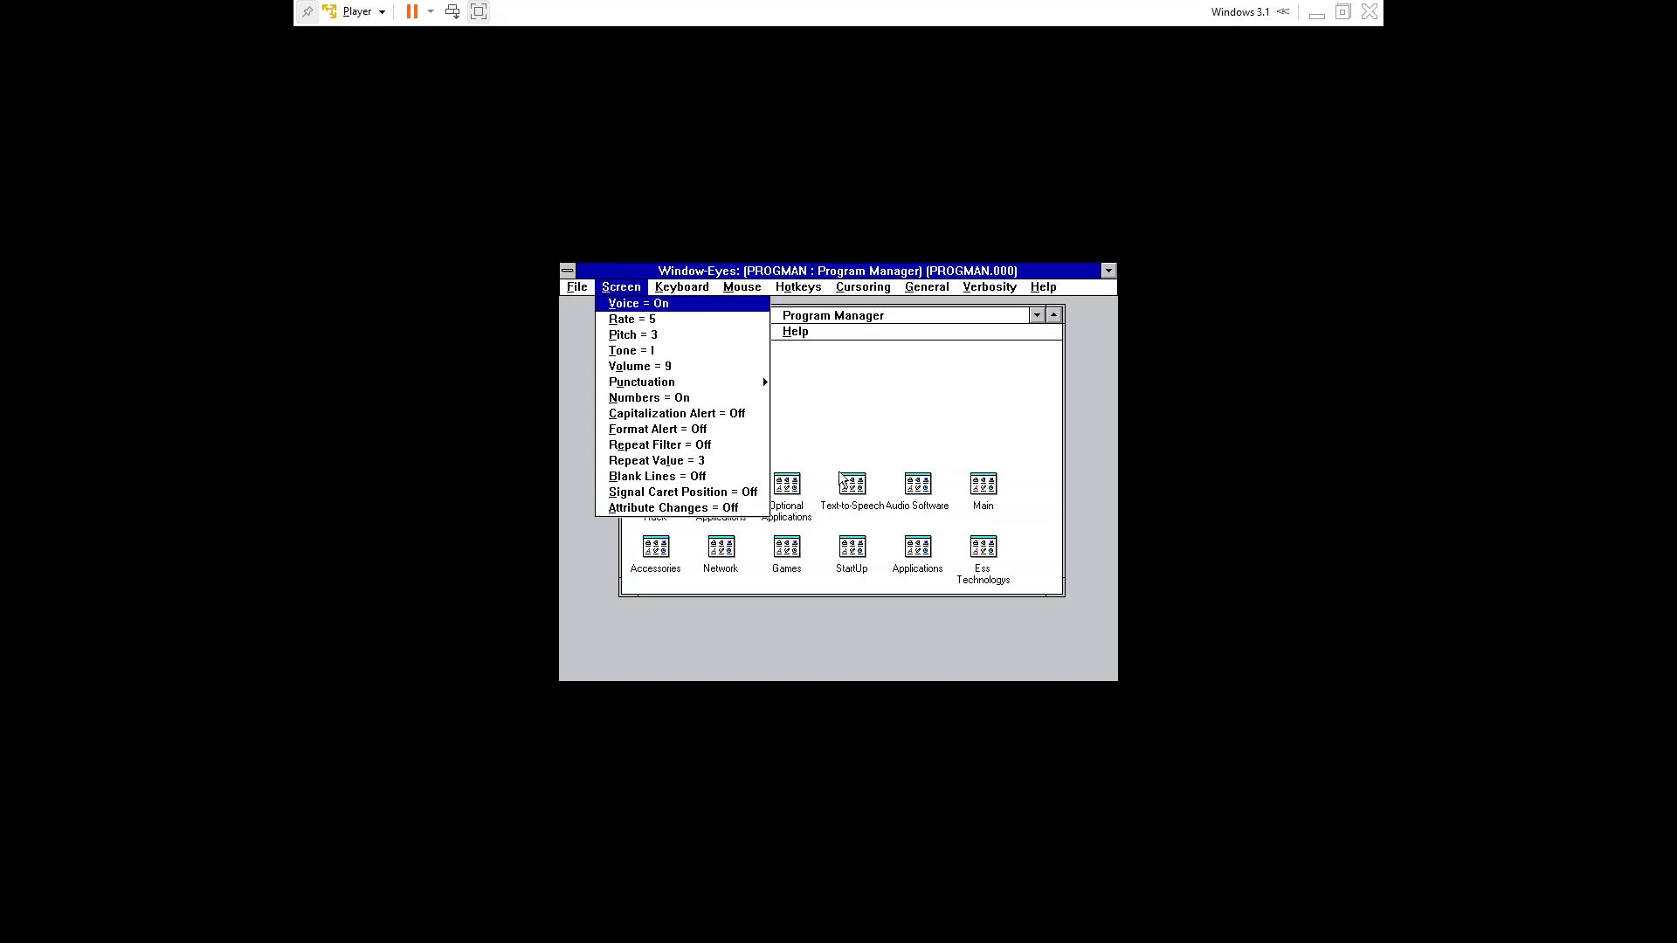
pyautogui.press('Escape')
pyautogui.press('Right')
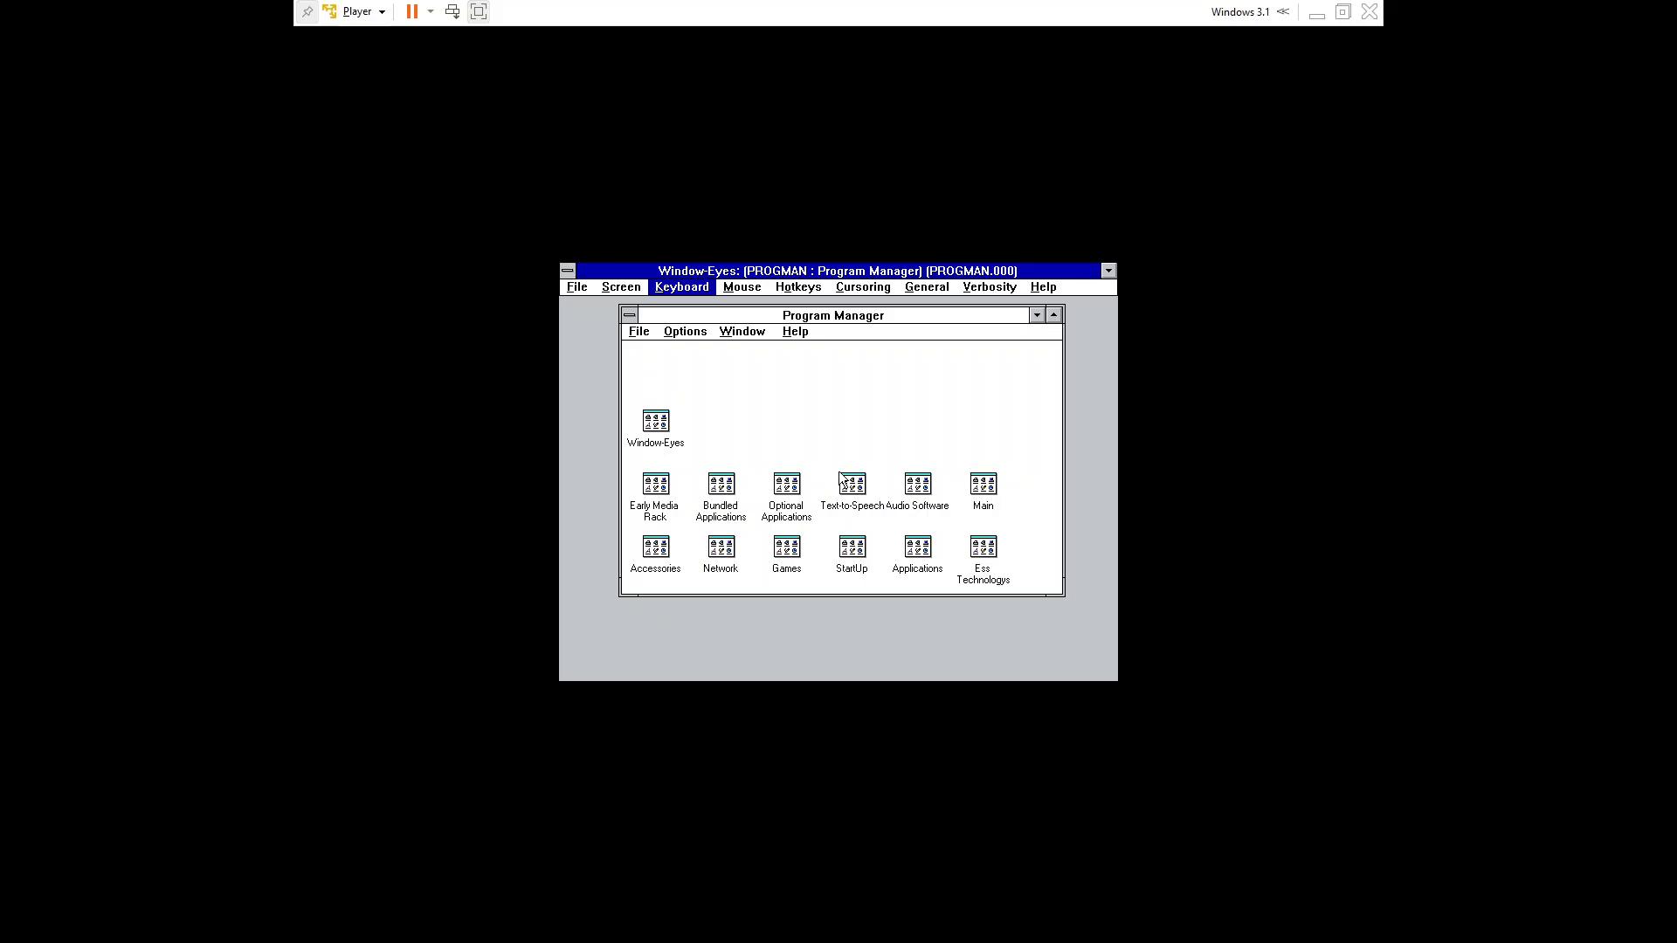
pyautogui.press('Right')
pyautogui.press('Escape')
pyautogui.press('Escape')
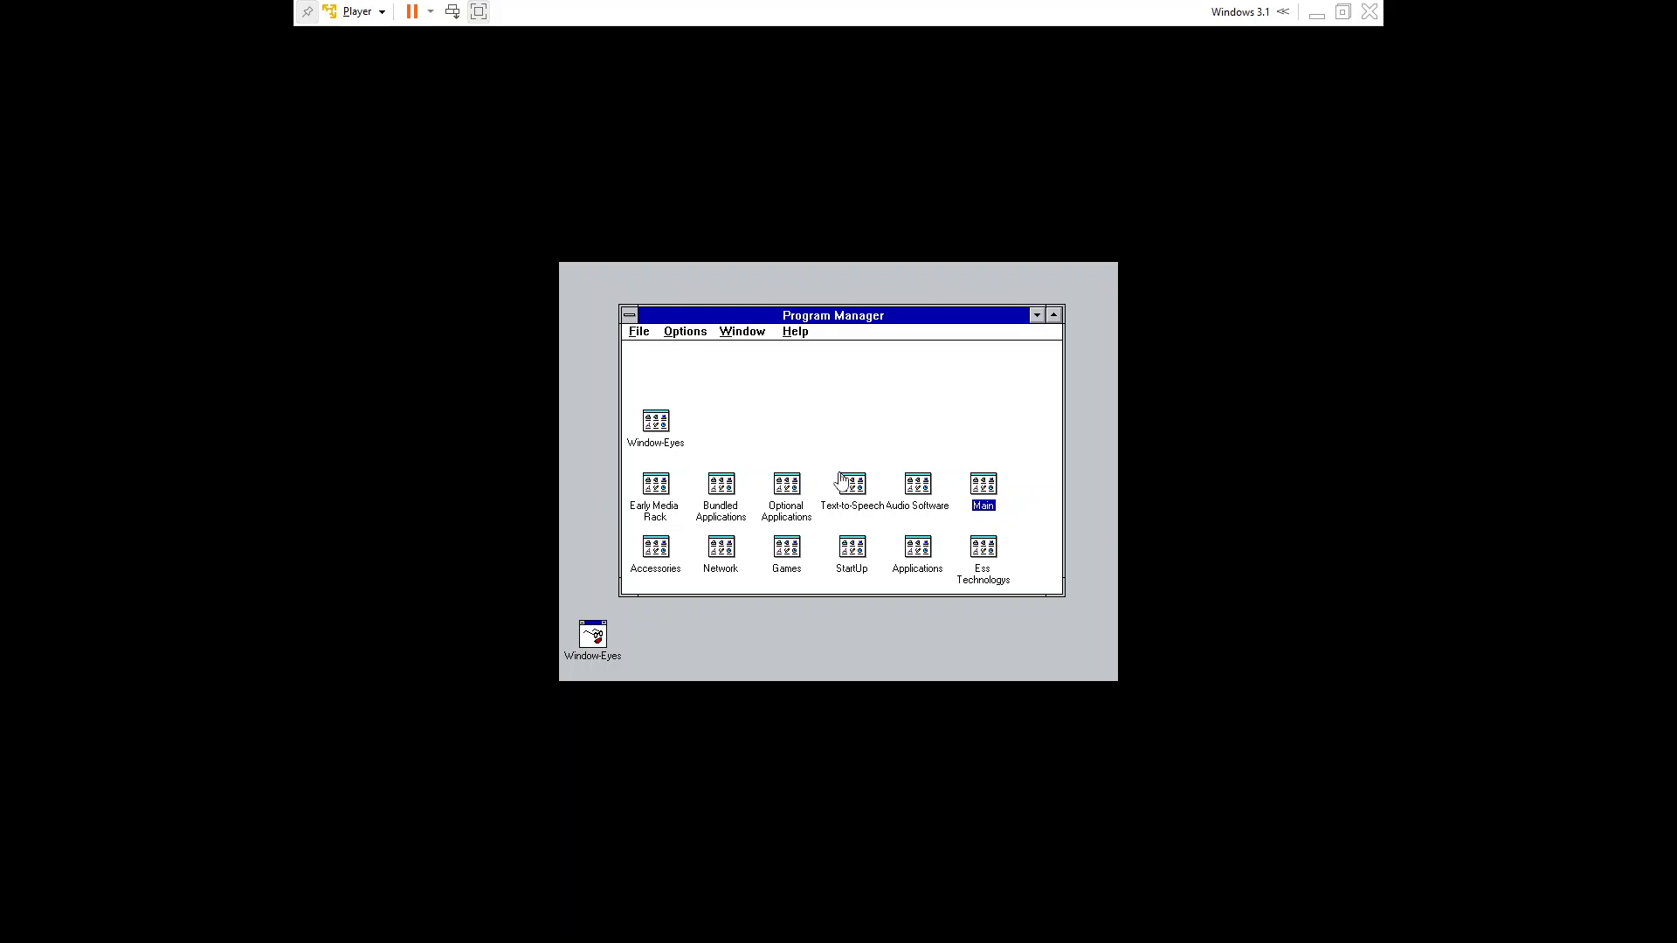
# - Switch to Microsoft Edge on the host computer and open the favorite "datajake's official website"
pyautogui.press('super')
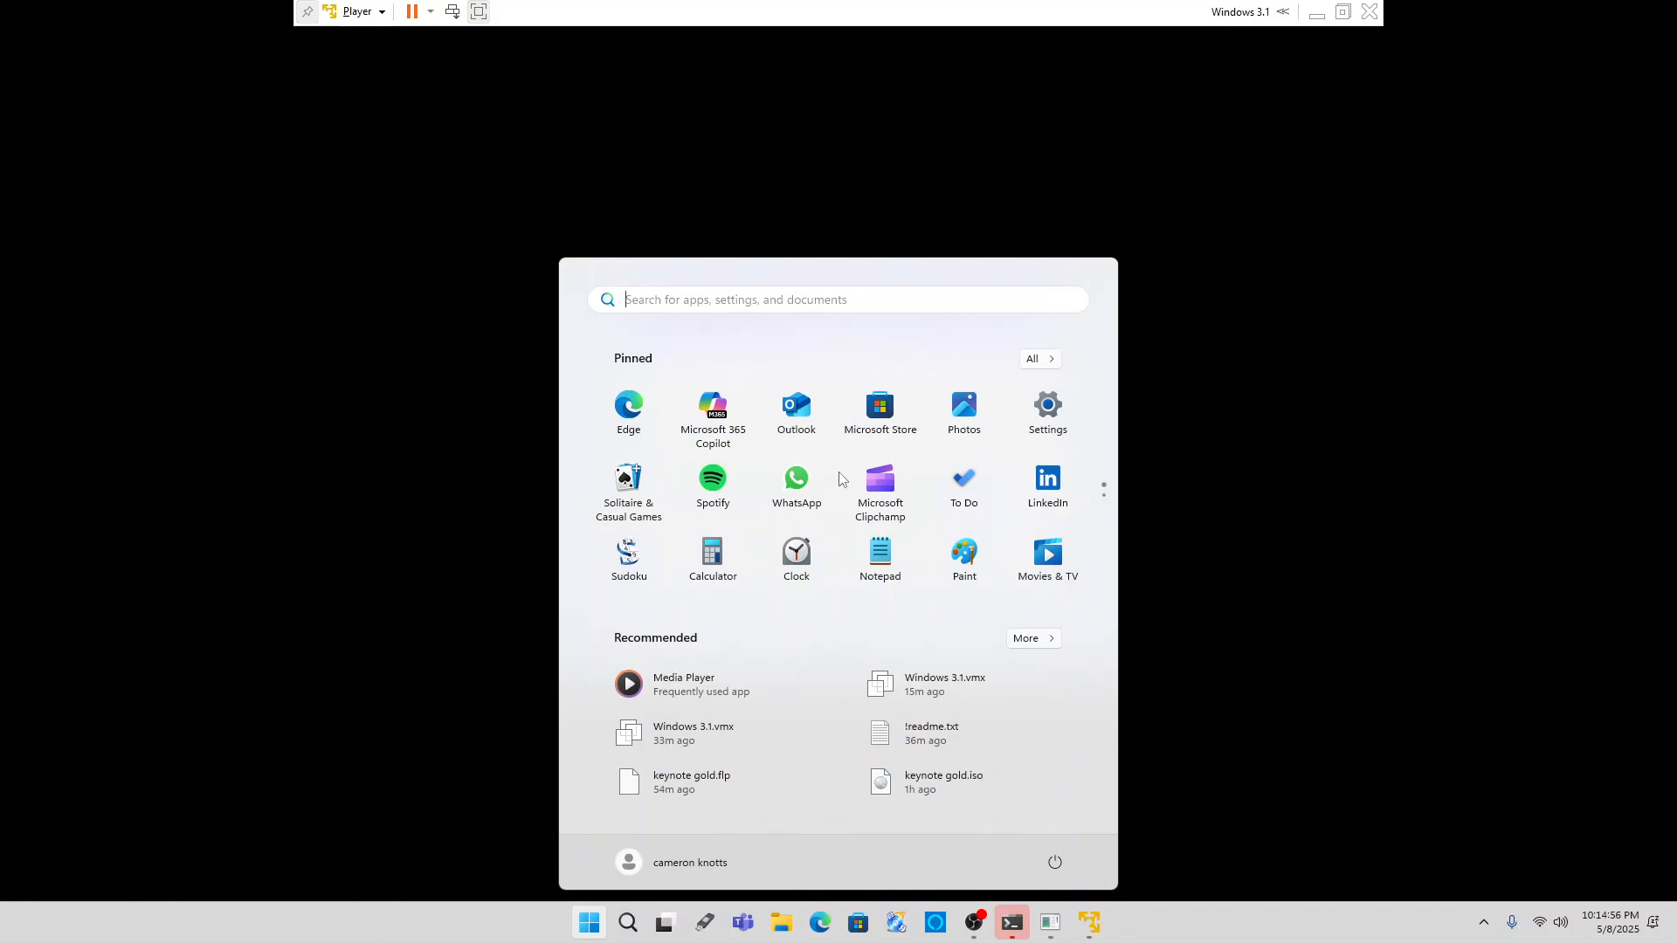
pyautogui.write('ed')
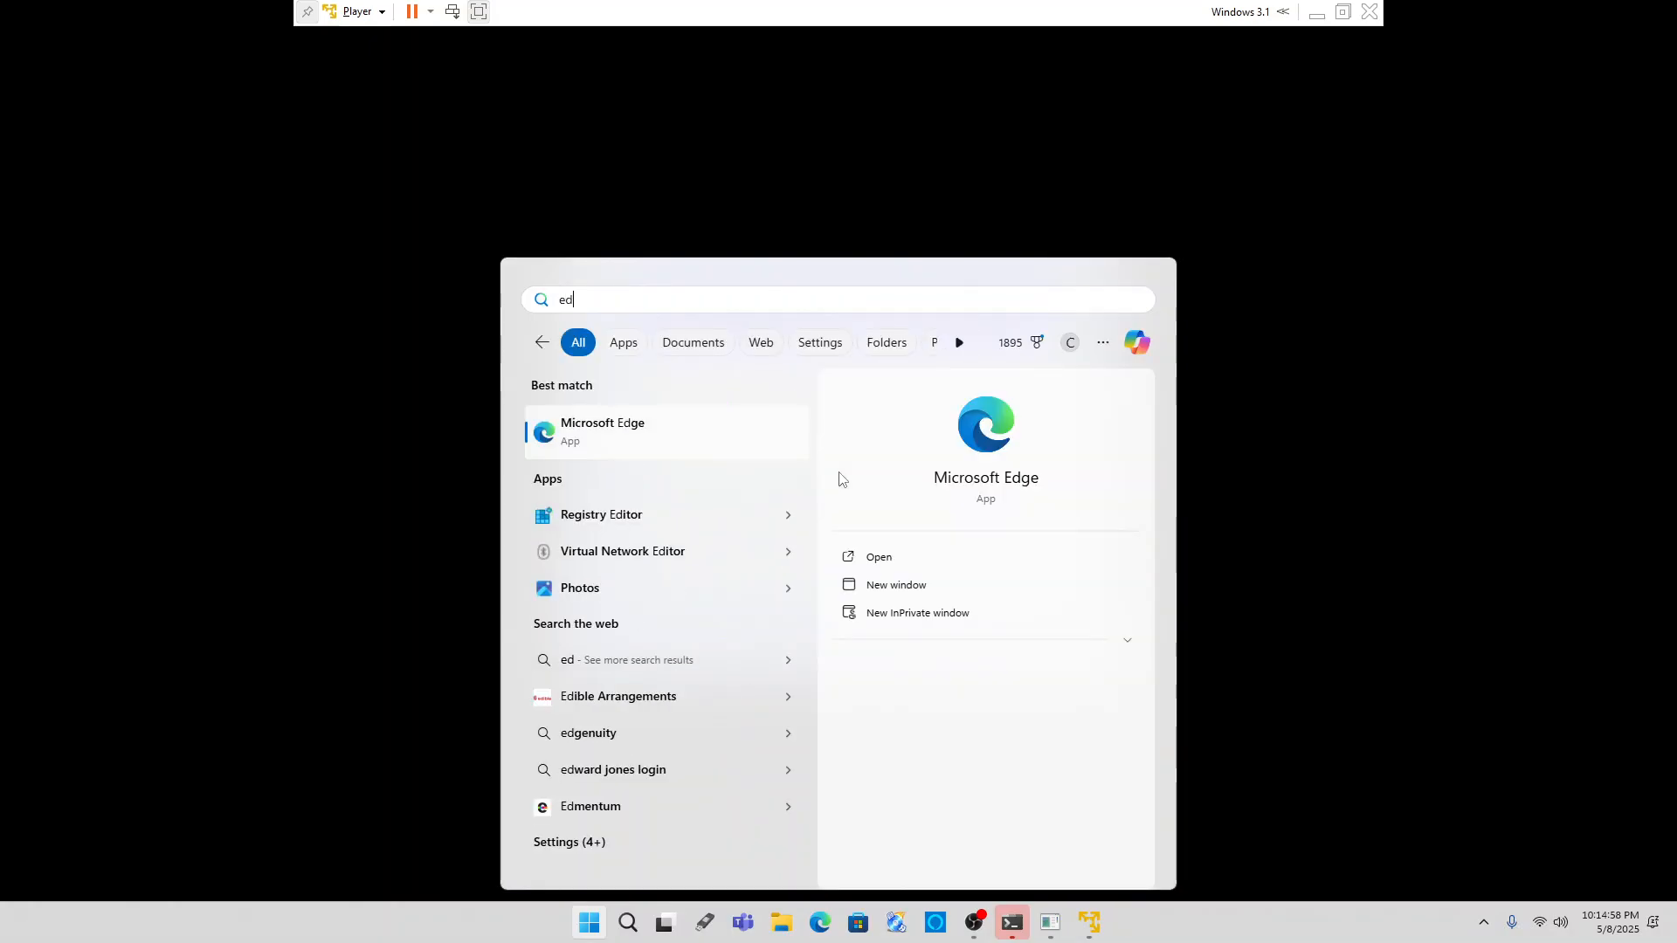
pyautogui.press('Return')
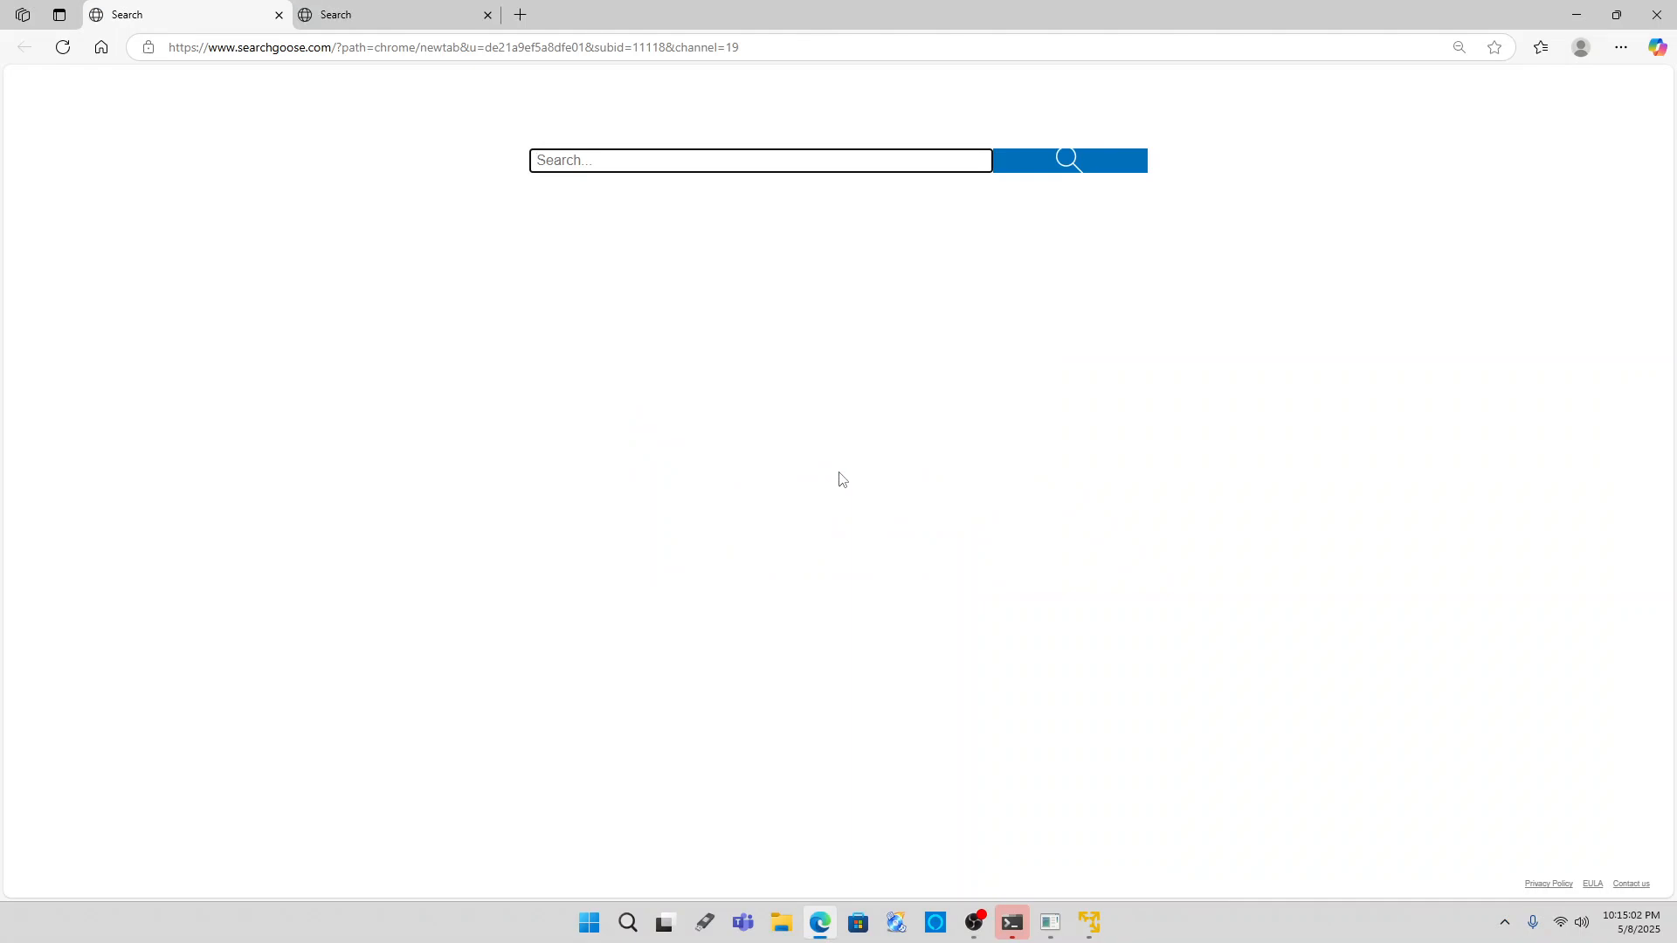
pyautogui.hotkey('ctrl', 'shift', 'o')
pyautogui.press('Down')
pyautogui.press('Down')
pyautogui.press('Down')
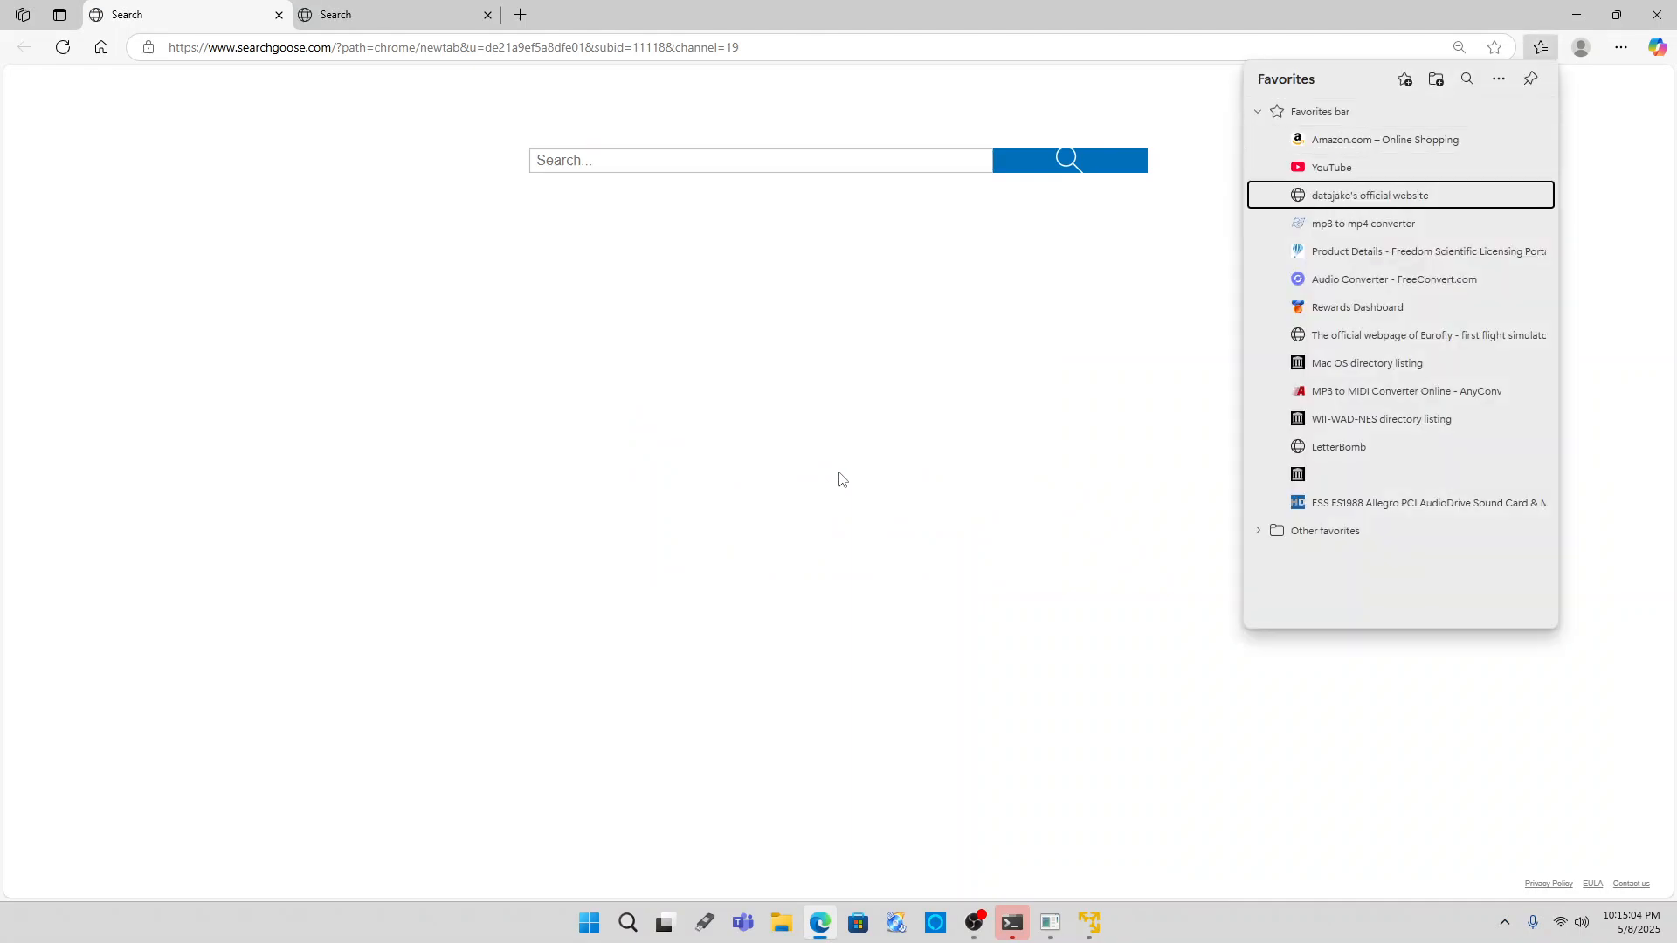
pyautogui.press('Return')
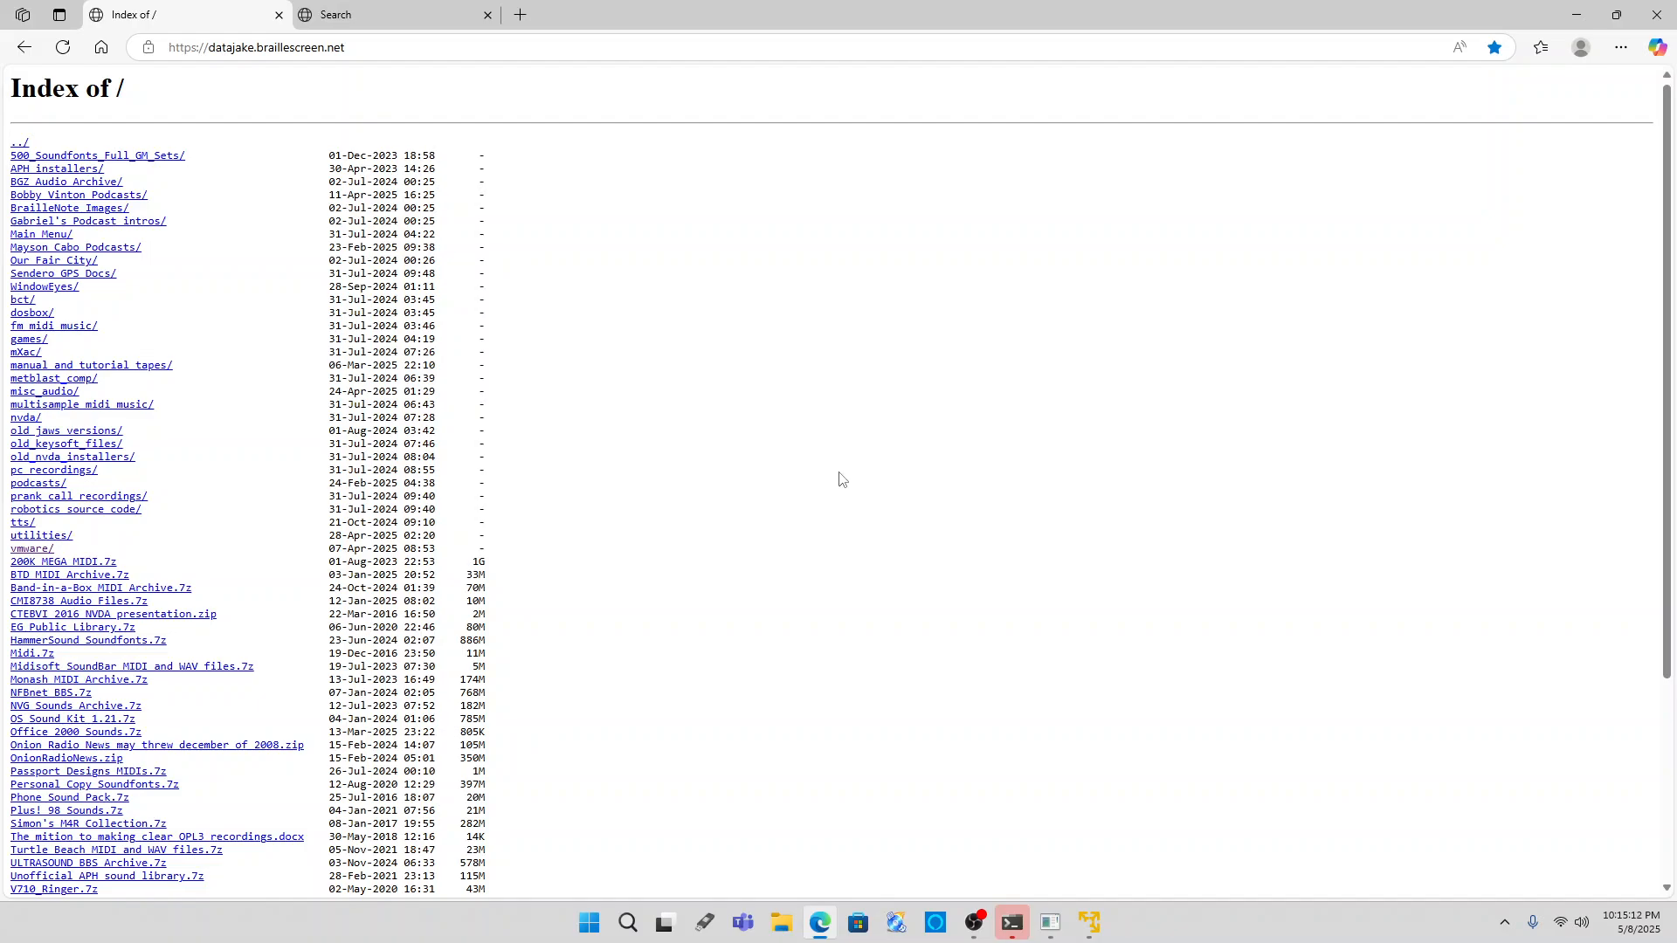
# - Download we31.iso from the site's WindowEyes directory, and close the page's tab to return to the virtual machine
pyautogui.press('Return')
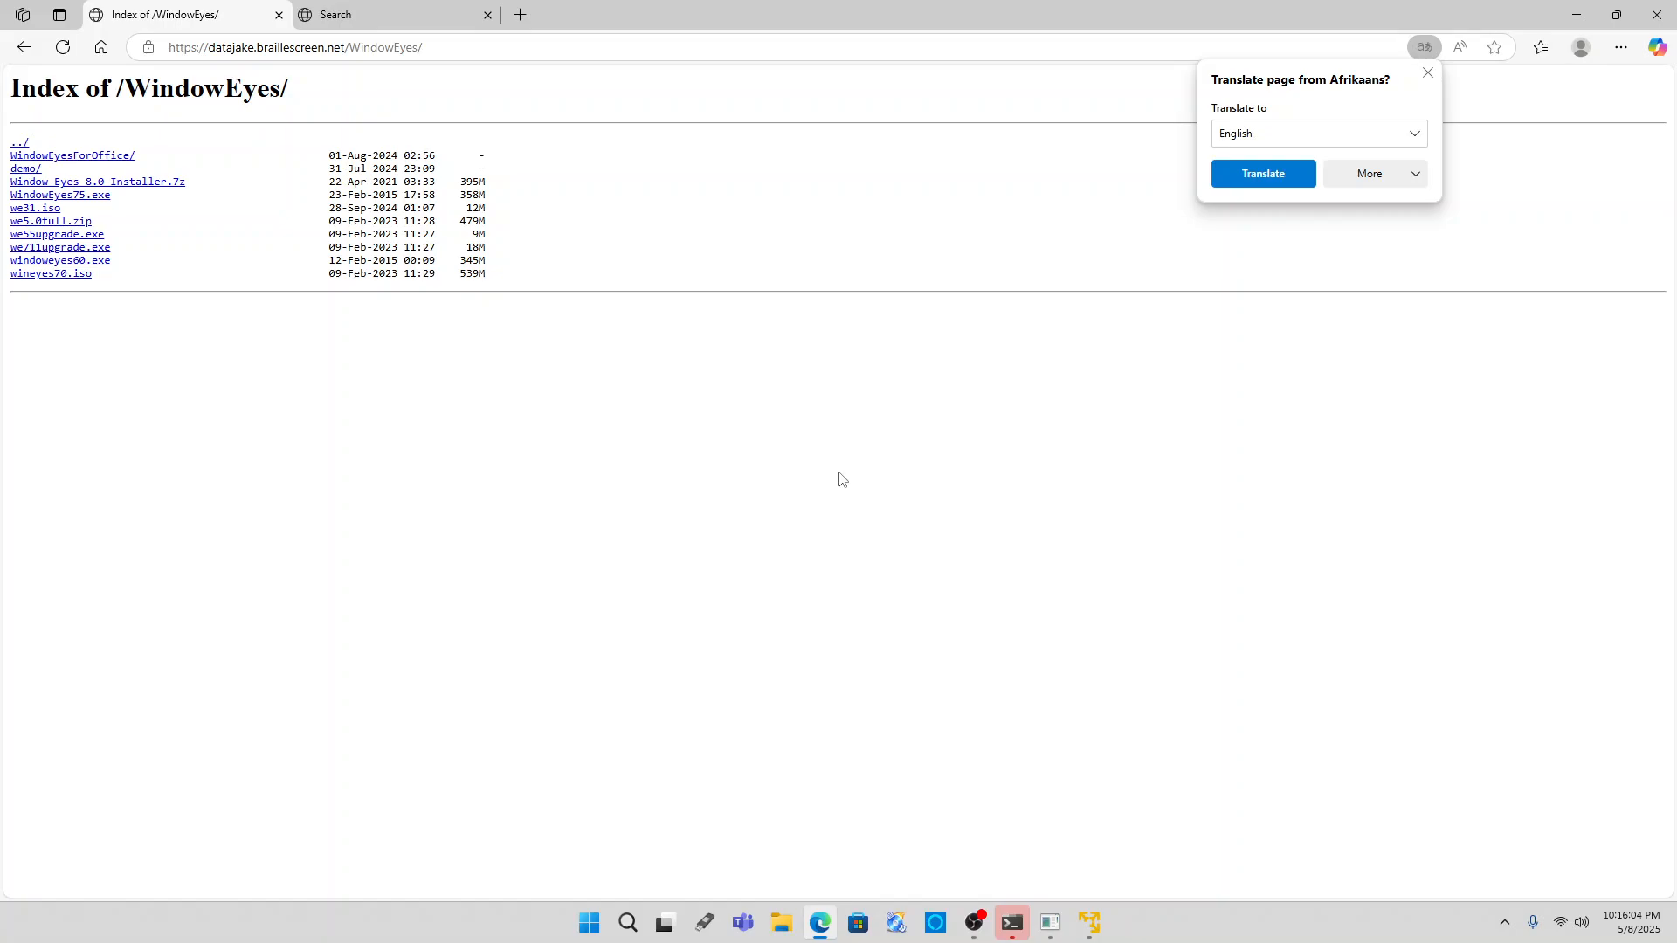
pyautogui.press('Return')
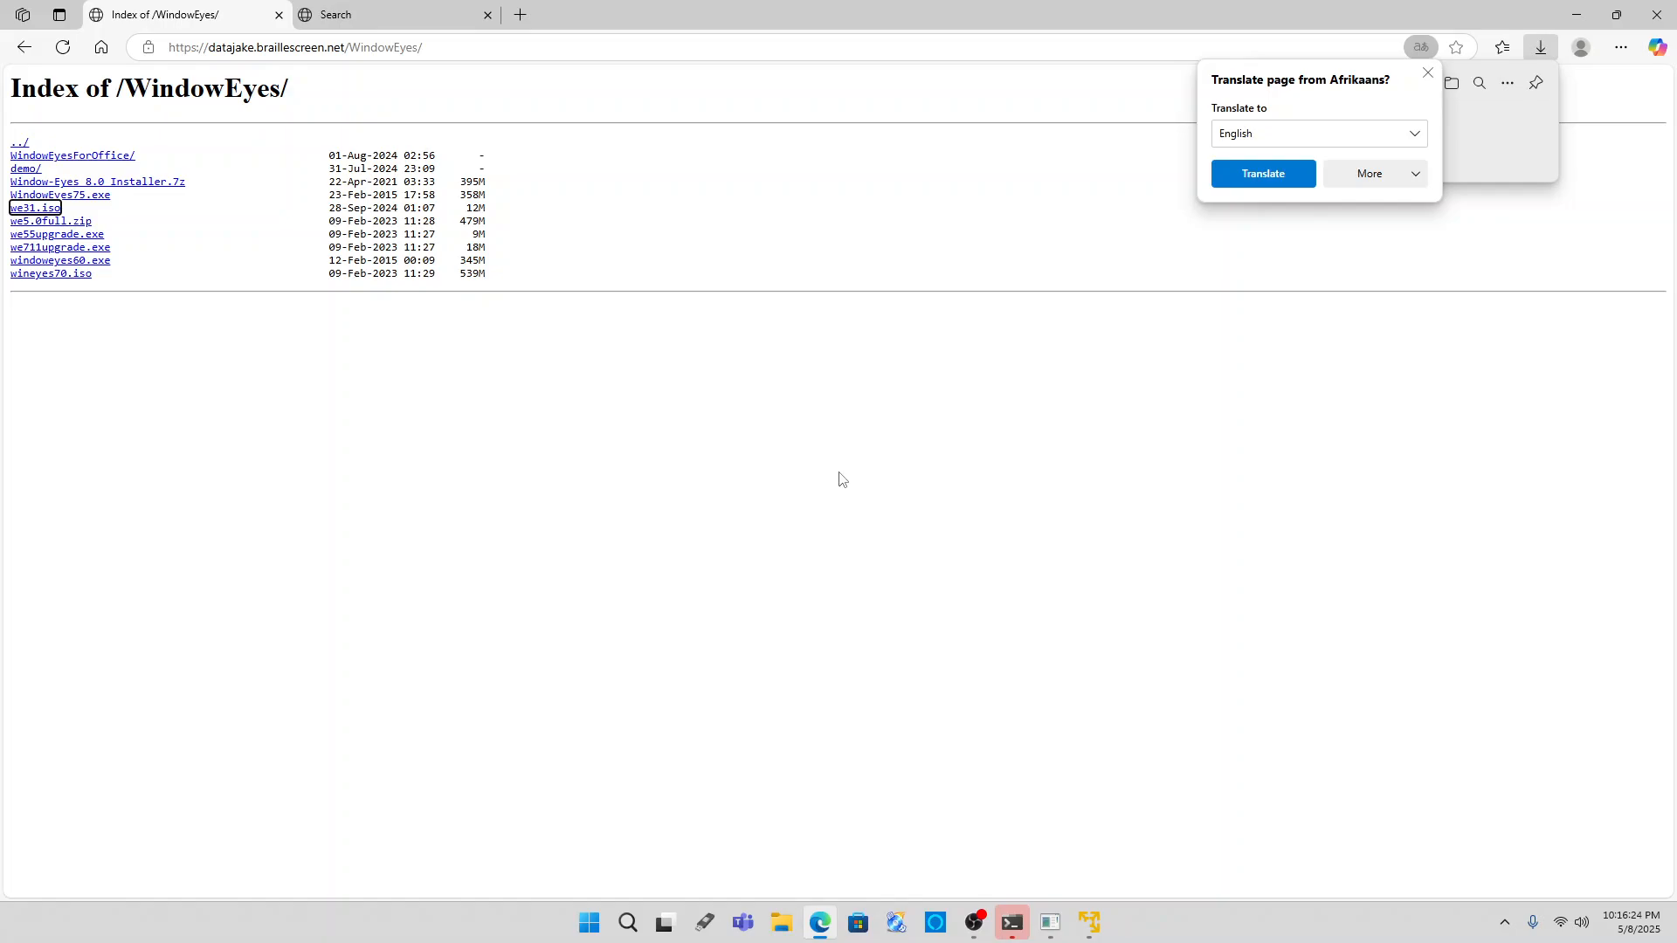
pyautogui.hotkey('ctrl', 'w')
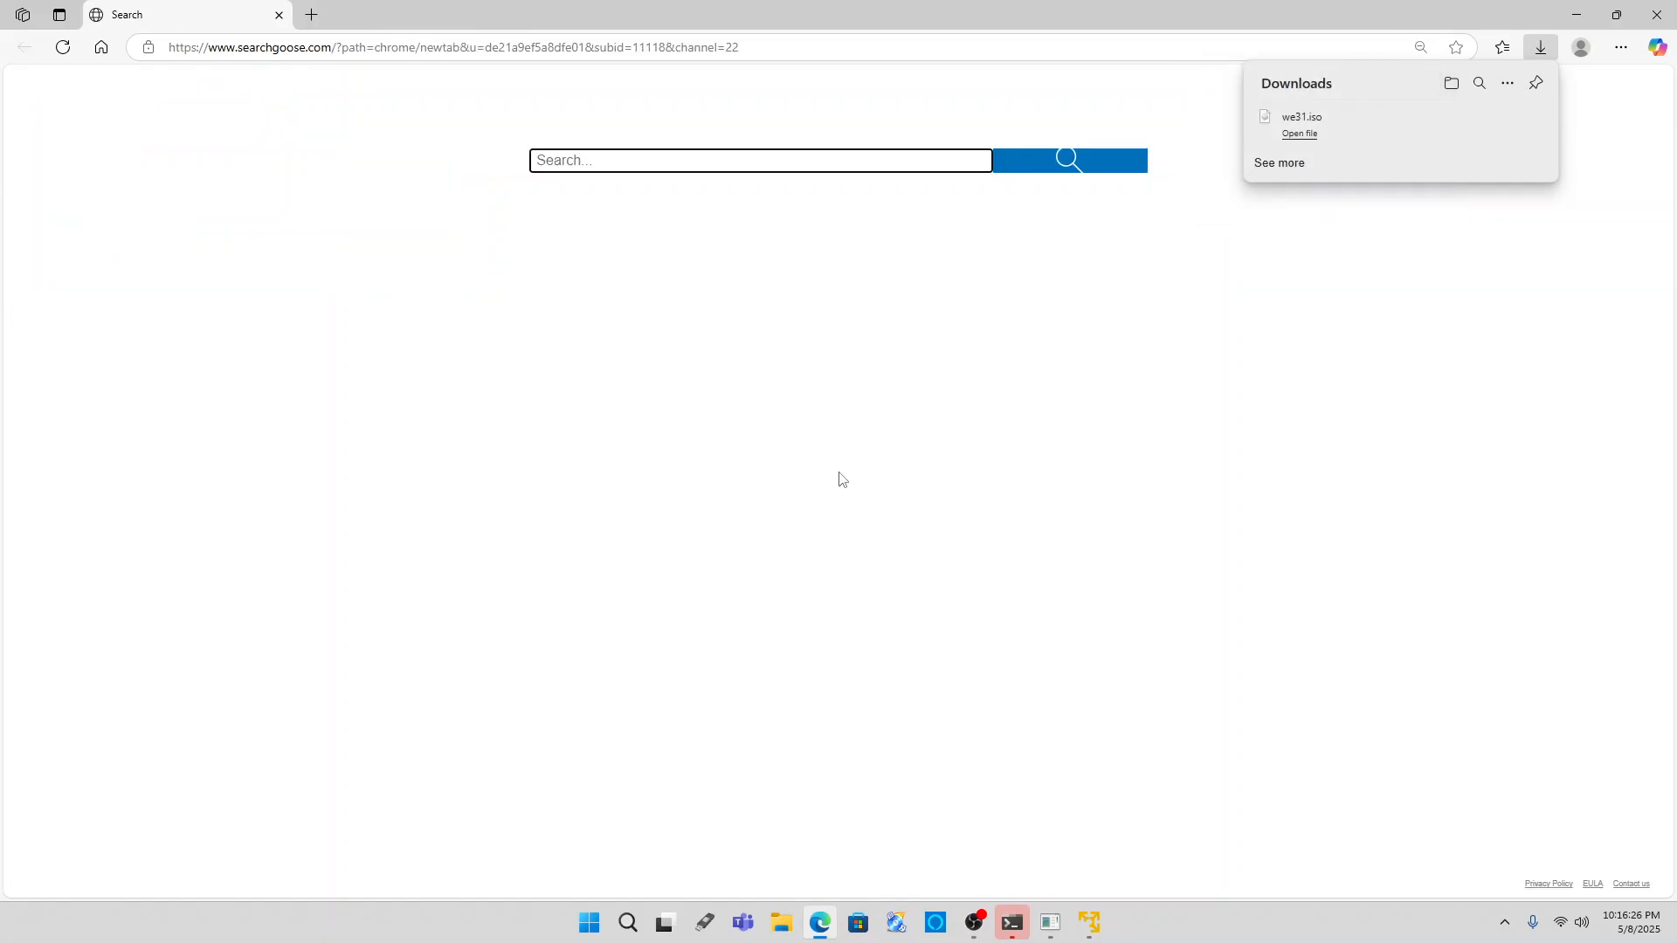
pyautogui.press('Tab')
pyautogui.hotkey('alt', 'Tab')
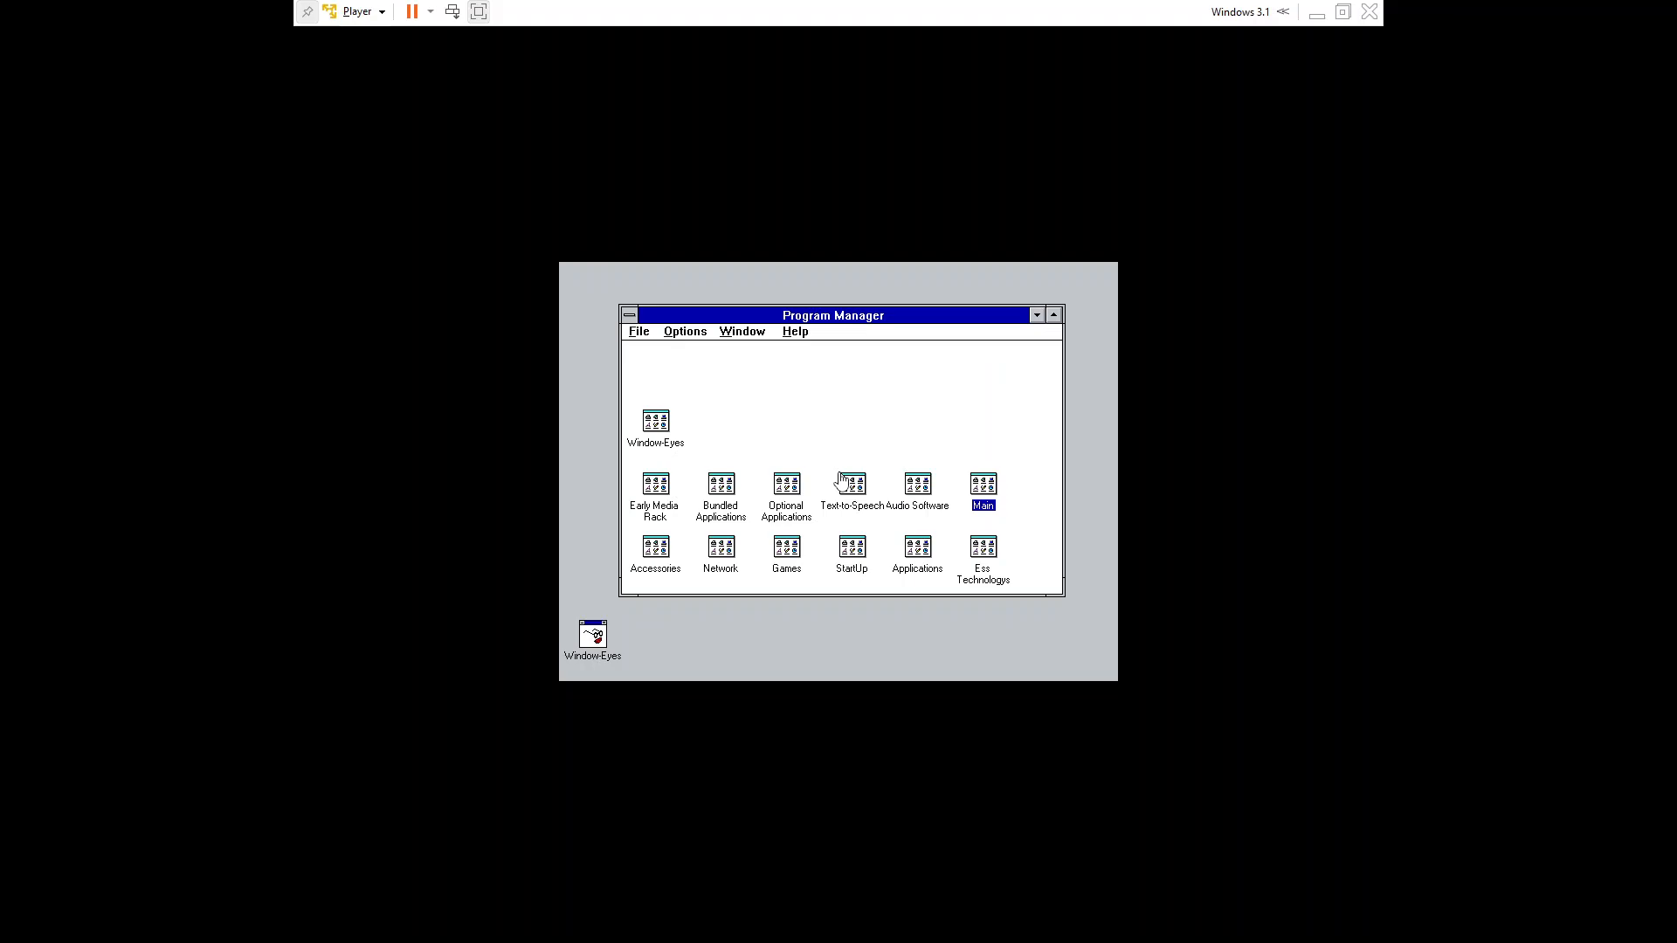
# - Switch to File Explorer on the host computer and open the user's profile folder under Users on drive C:
pyautogui.press('super+e')
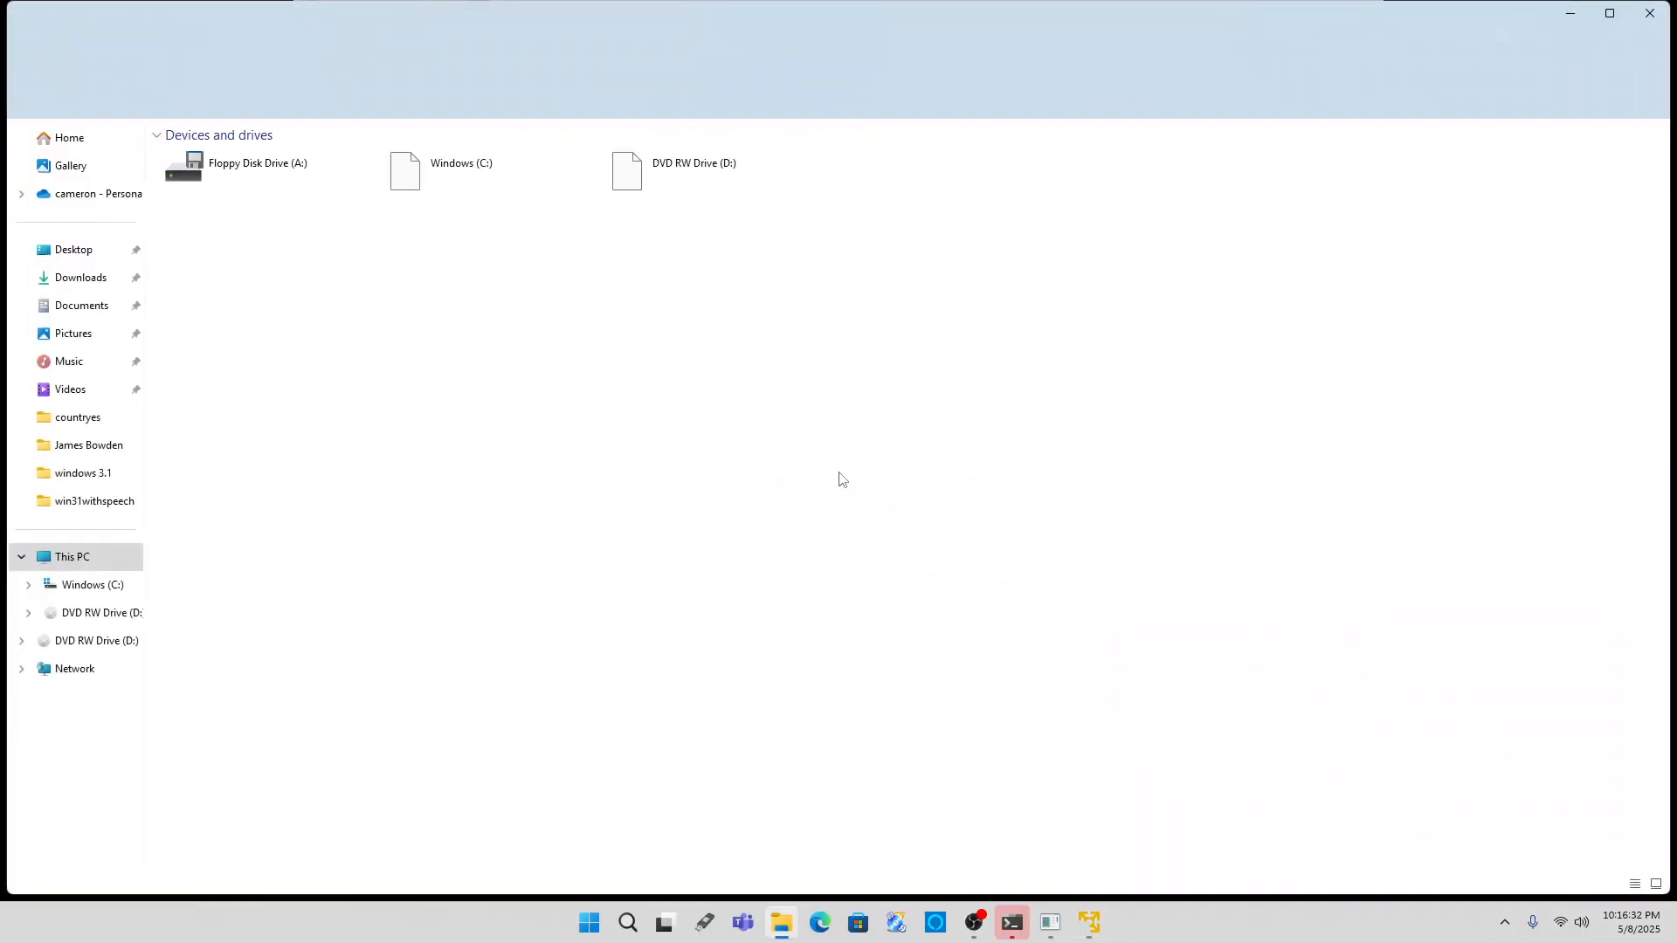
pyautogui.press('Left')
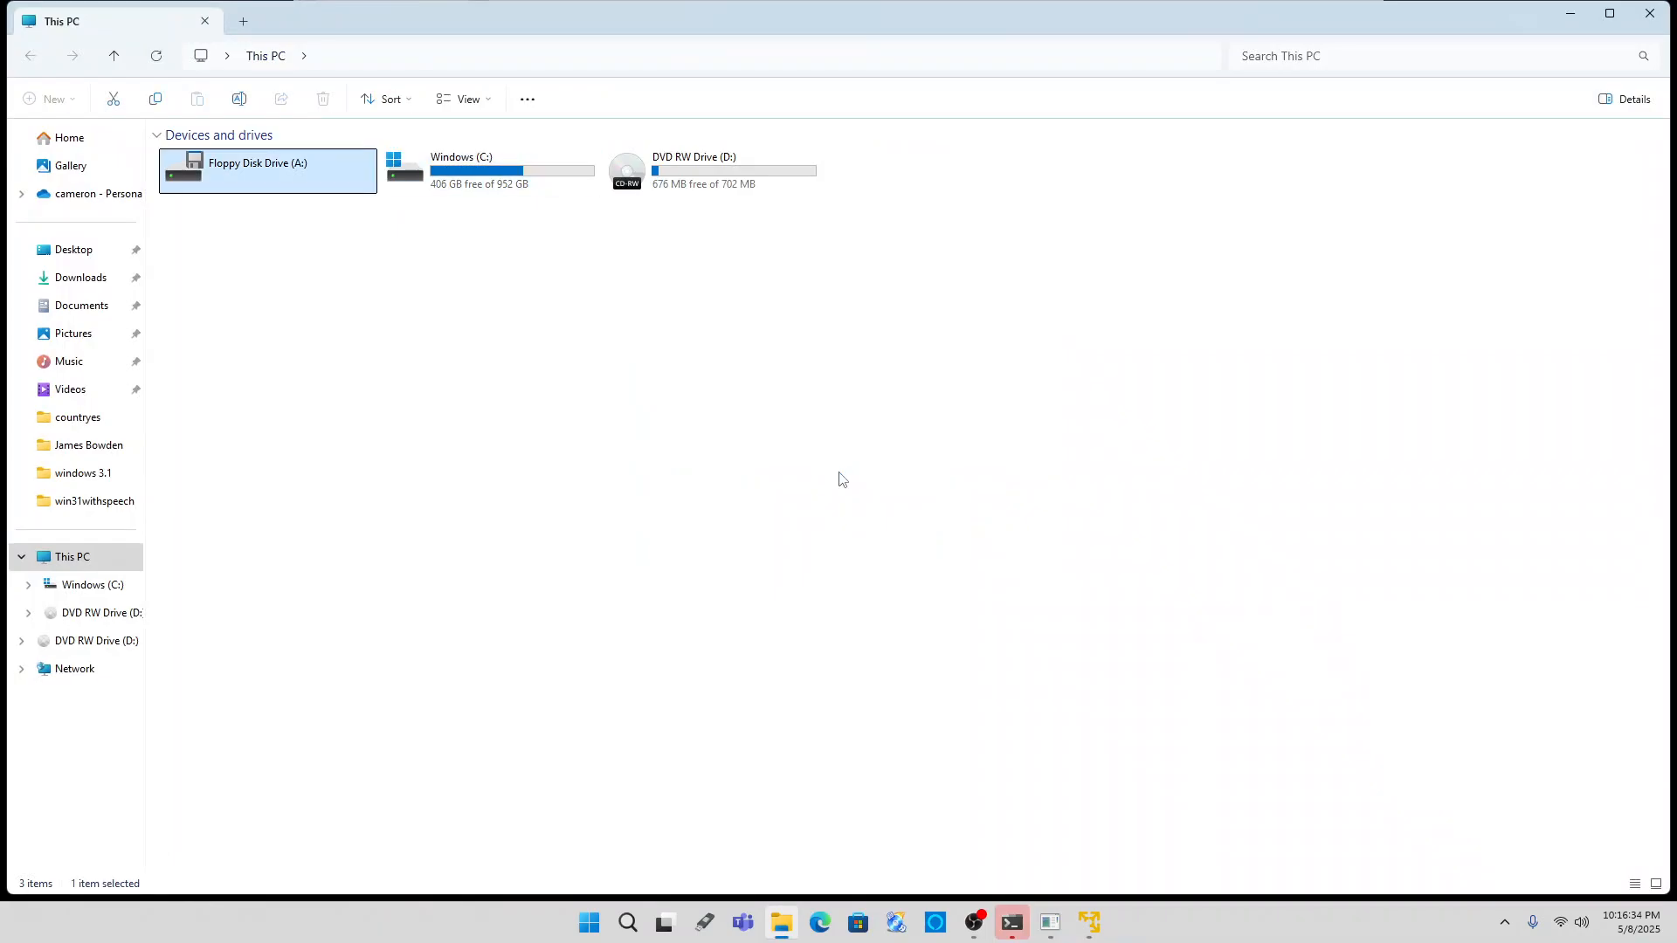
pyautogui.press('Right')
pyautogui.press('Return')
pyautogui.press('u')
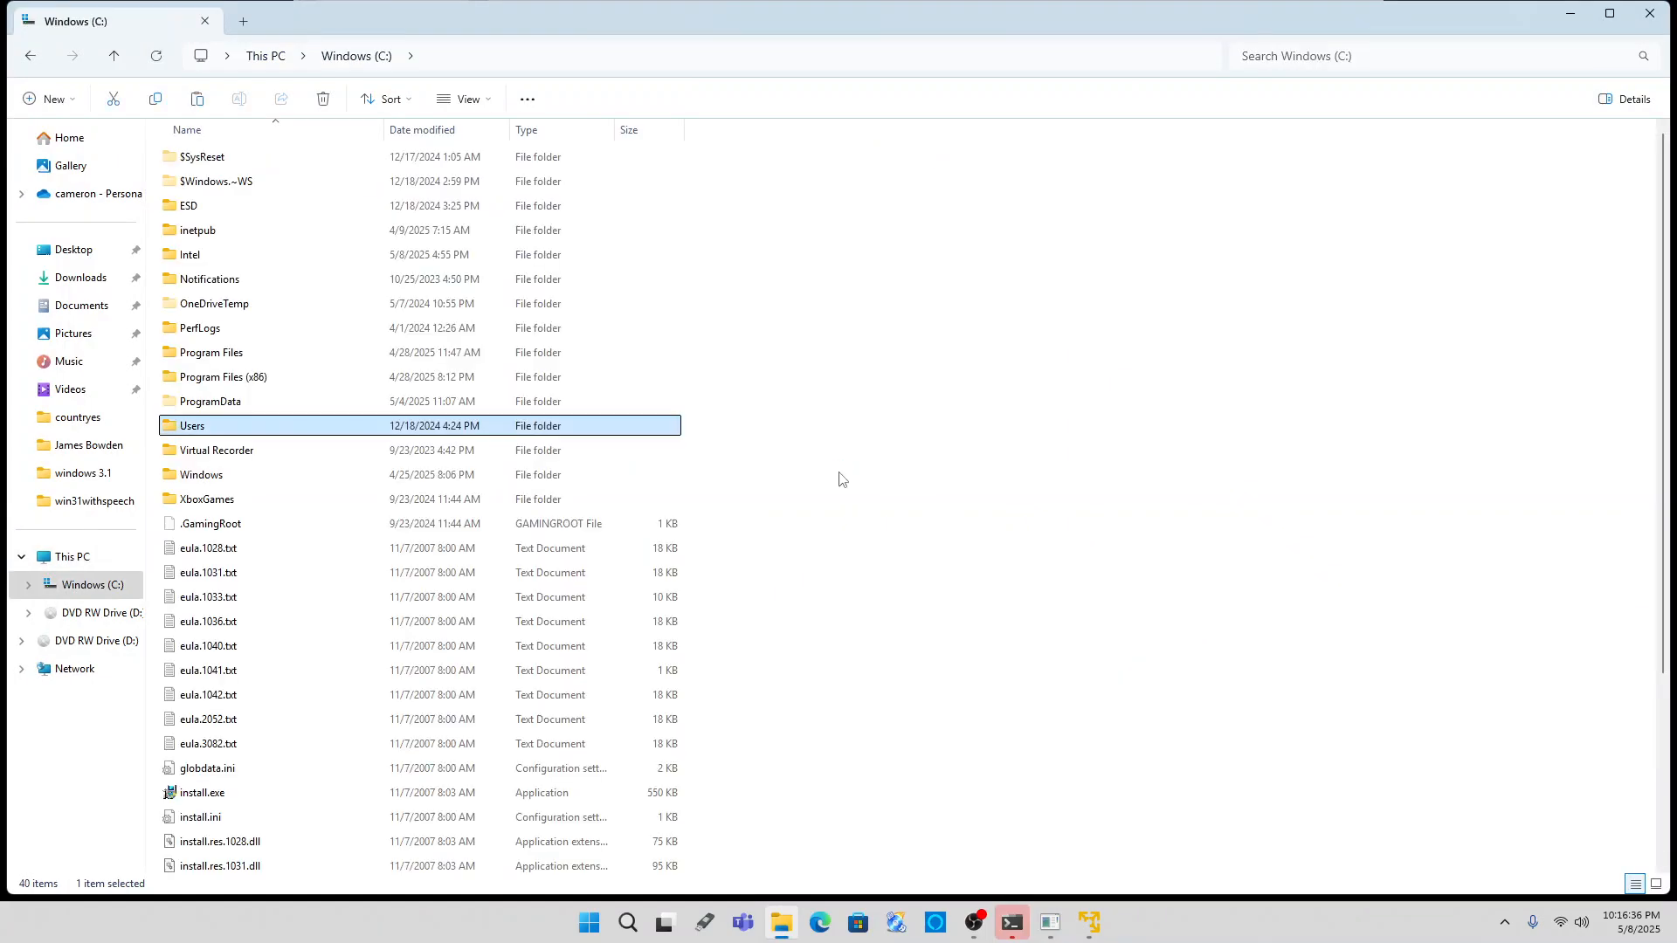
pyautogui.press('Return')
pyautogui.press('Down')
pyautogui.press('Up')
pyautogui.press('Return')
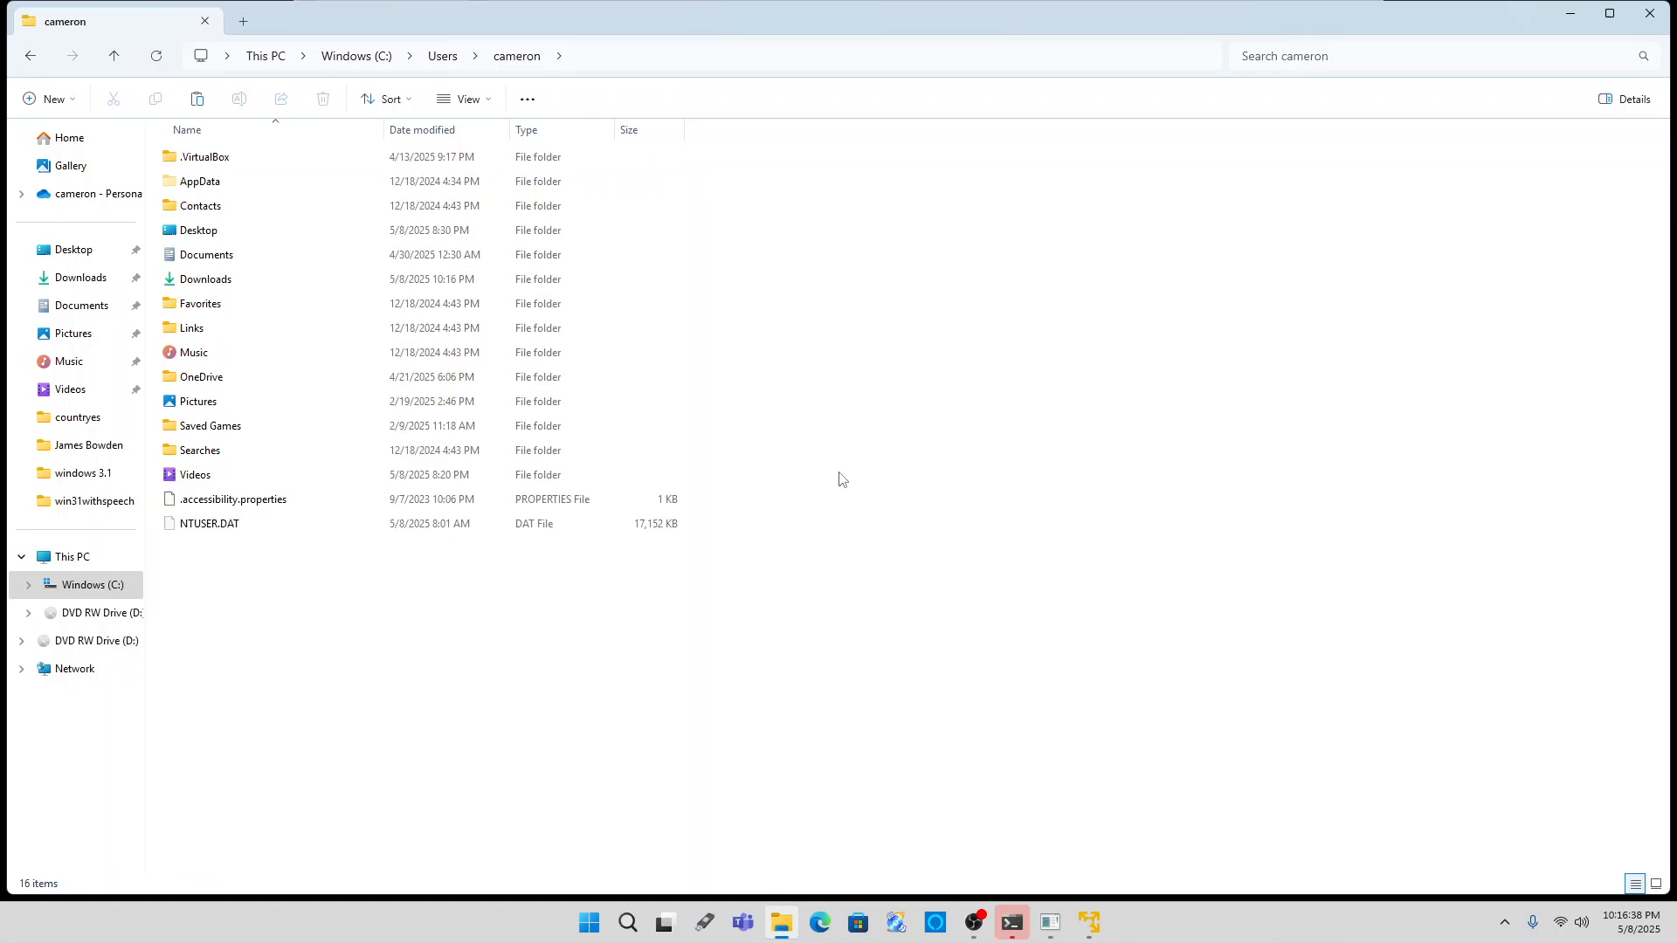
# - Open the Downloads folder and select the file we31.iso
pyautogui.press('Down')
pyautogui.press('Down')
pyautogui.press('Down')
pyautogui.press('Down')
pyautogui.press('Down')
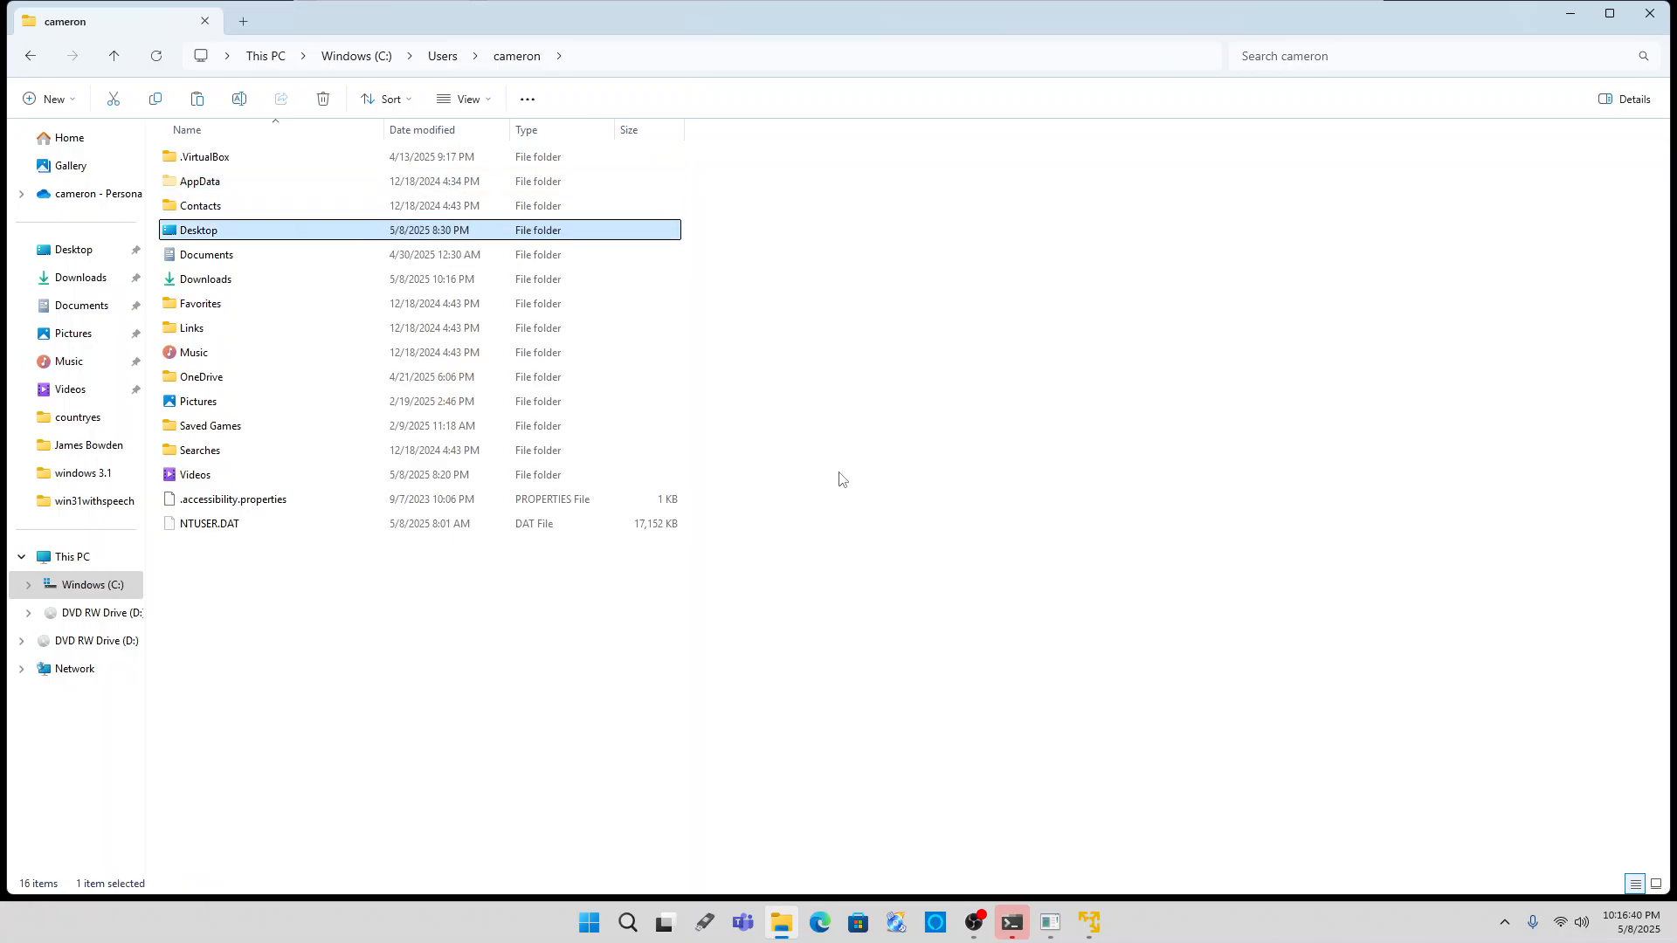
pyautogui.press('Return')
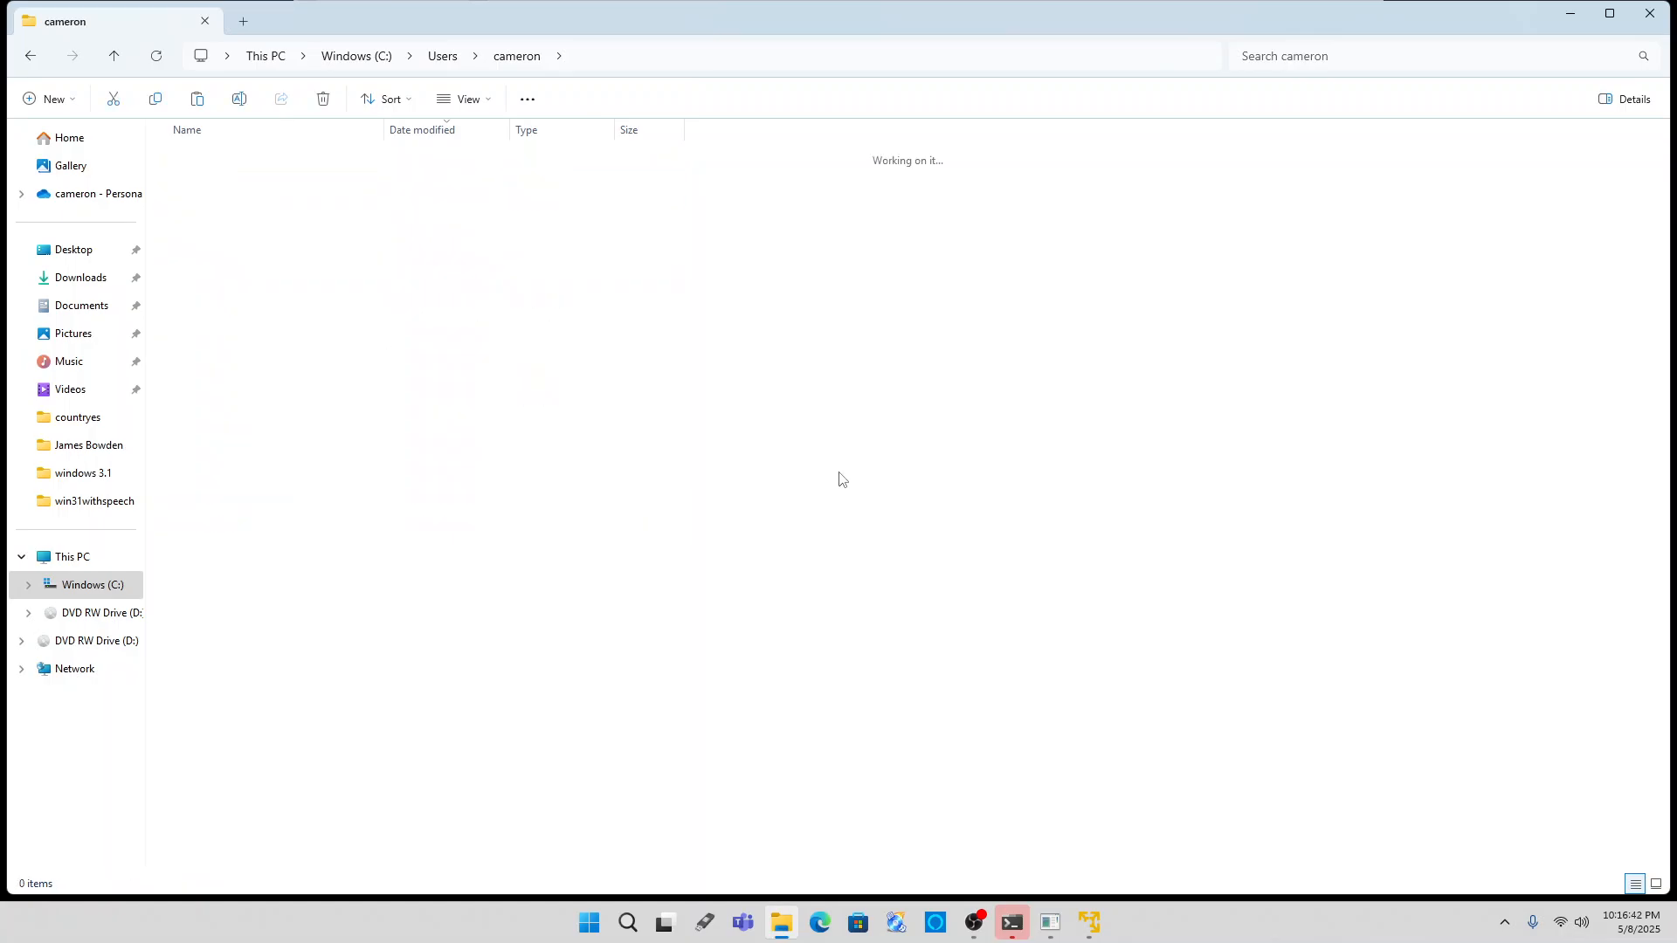
pyautogui.press('Down')
pyautogui.press('Down')
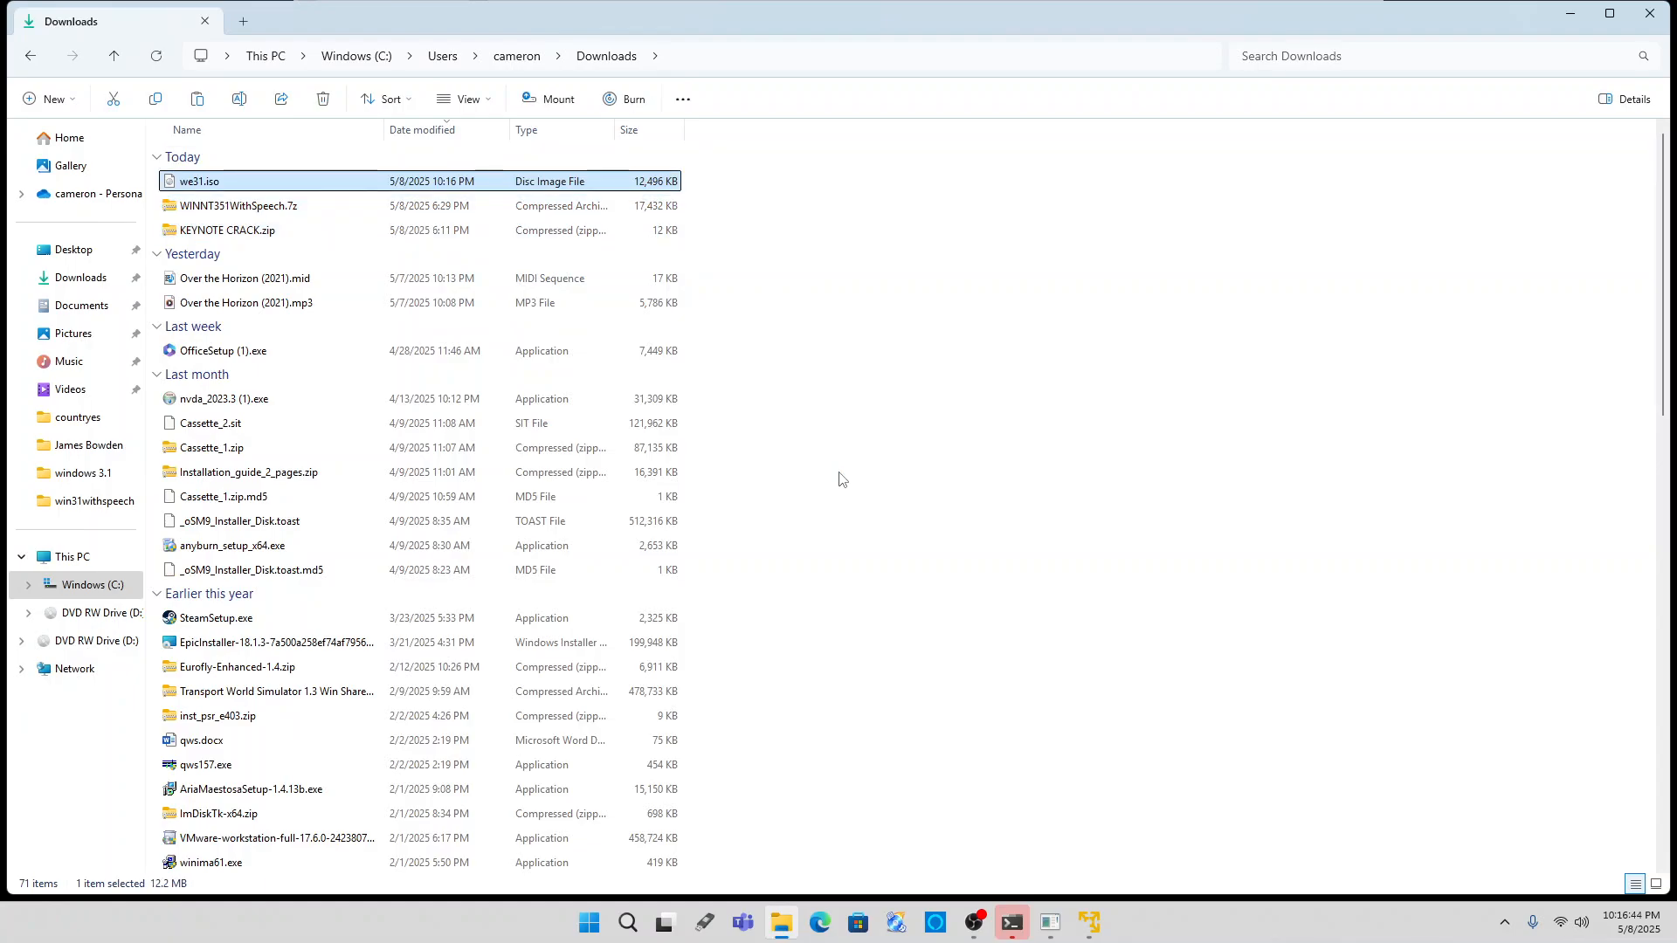
# - Leave Downloads and open the Virtual Machines folder inside the user's Documents folder
pyautogui.press('BackSpace')
pyautogui.press('BackSpace')
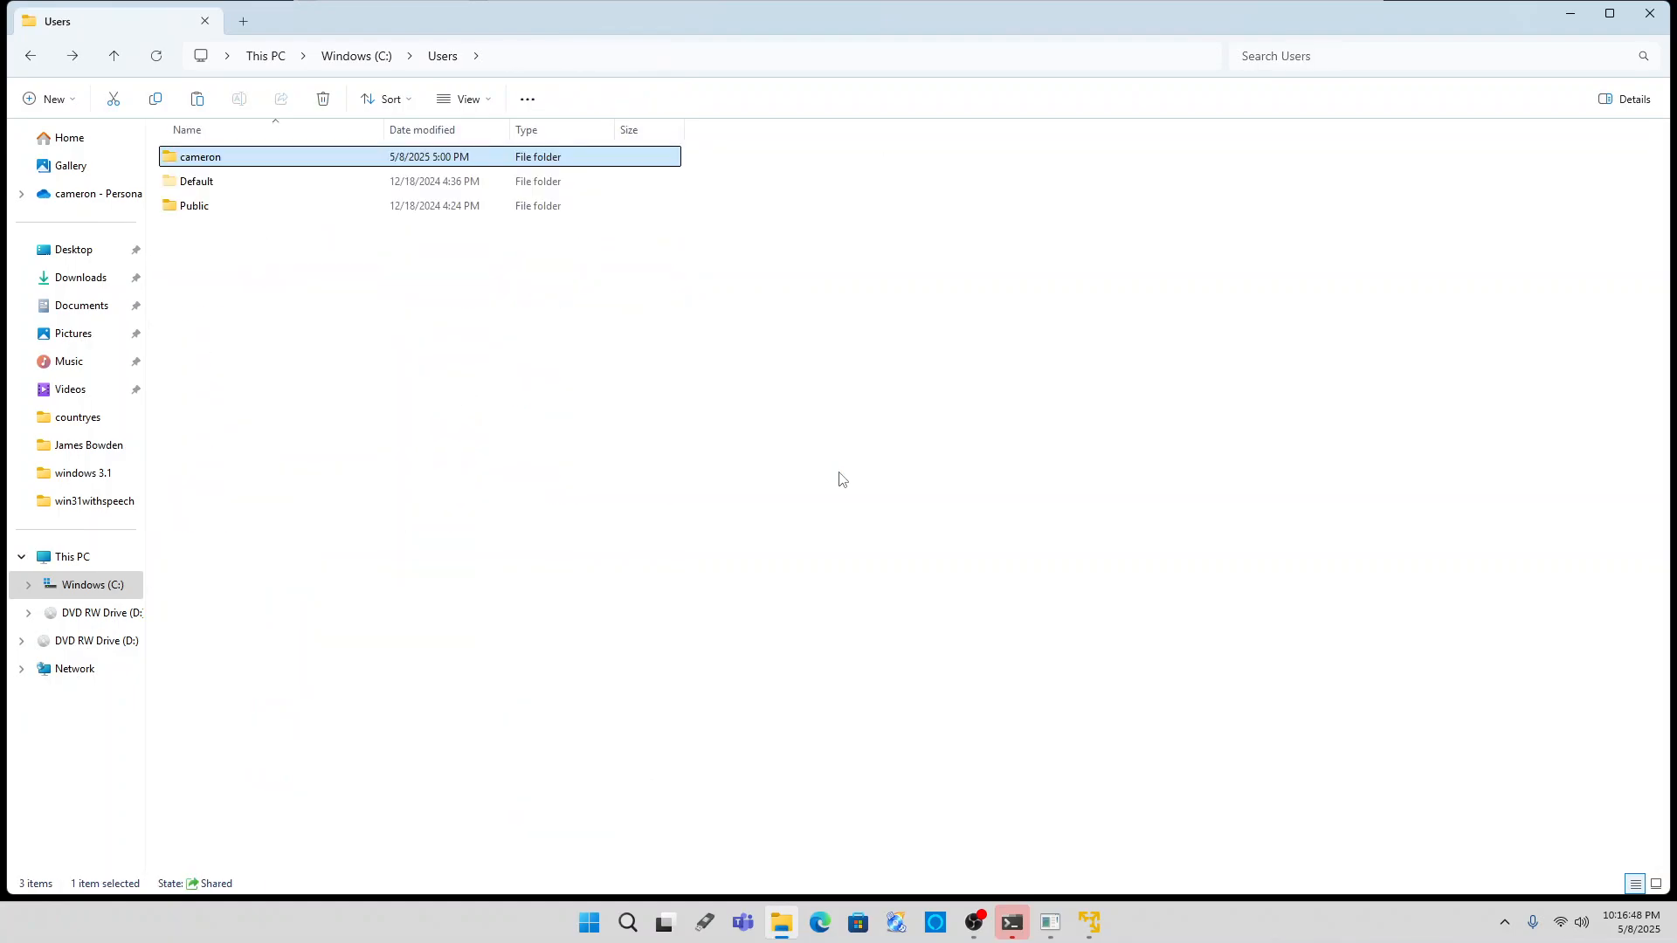
pyautogui.hotkey('alt', 'Right')
pyautogui.press('Up')
pyautogui.press('Down')
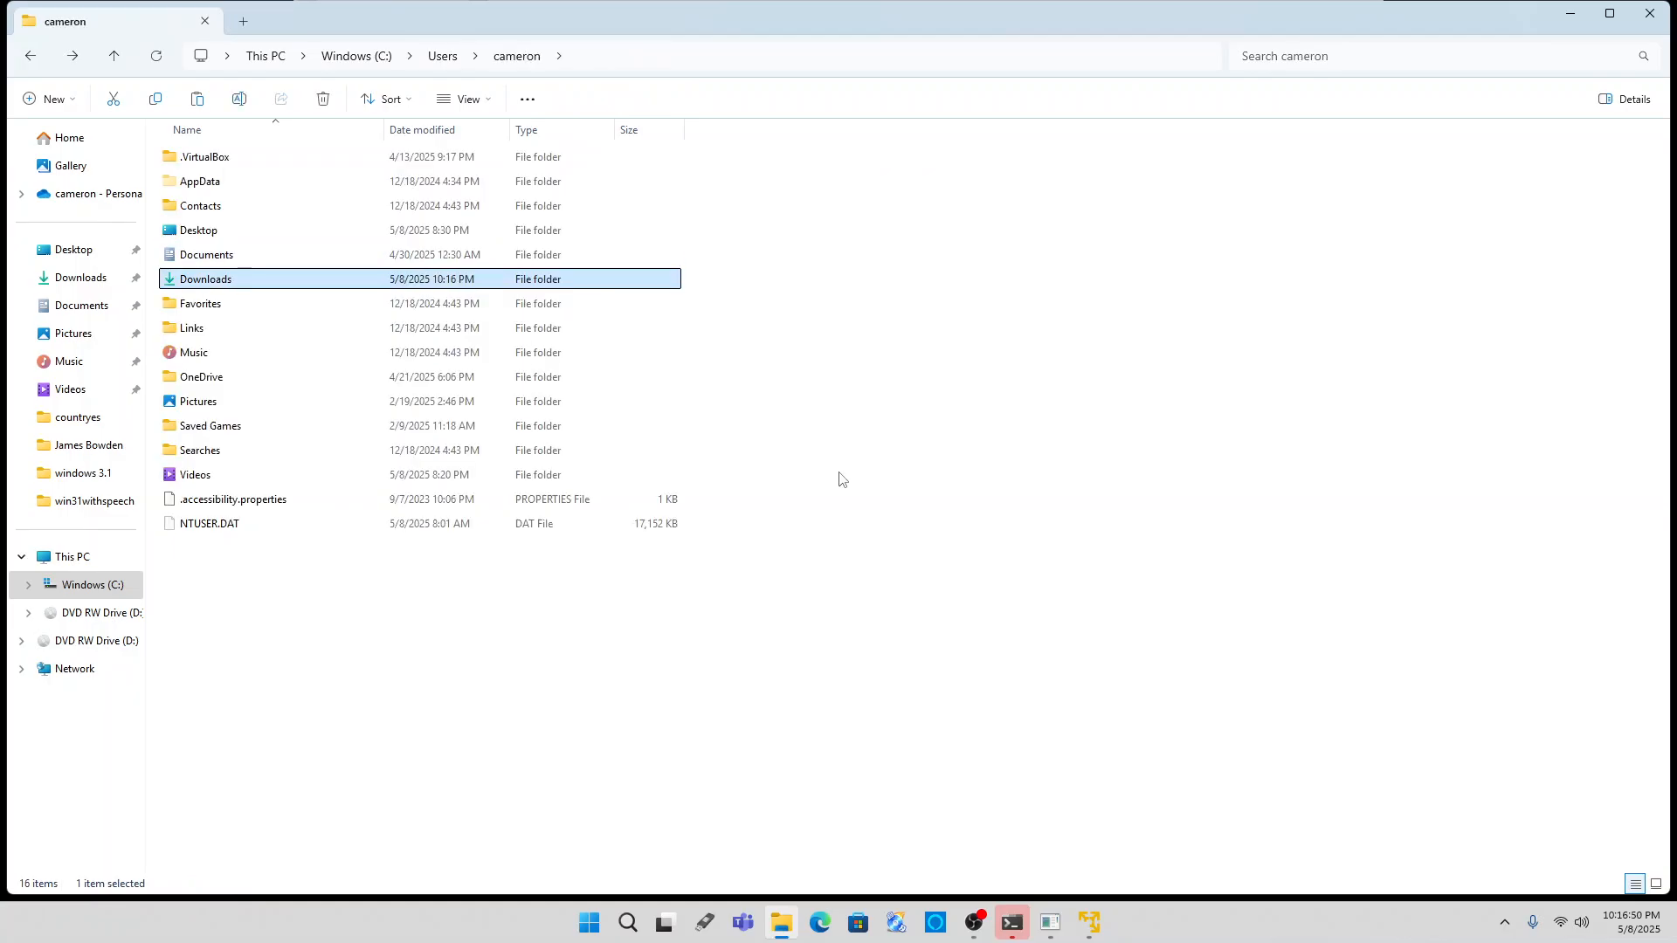
pyautogui.press('Up')
pyautogui.press('Down')
pyautogui.press('Up')
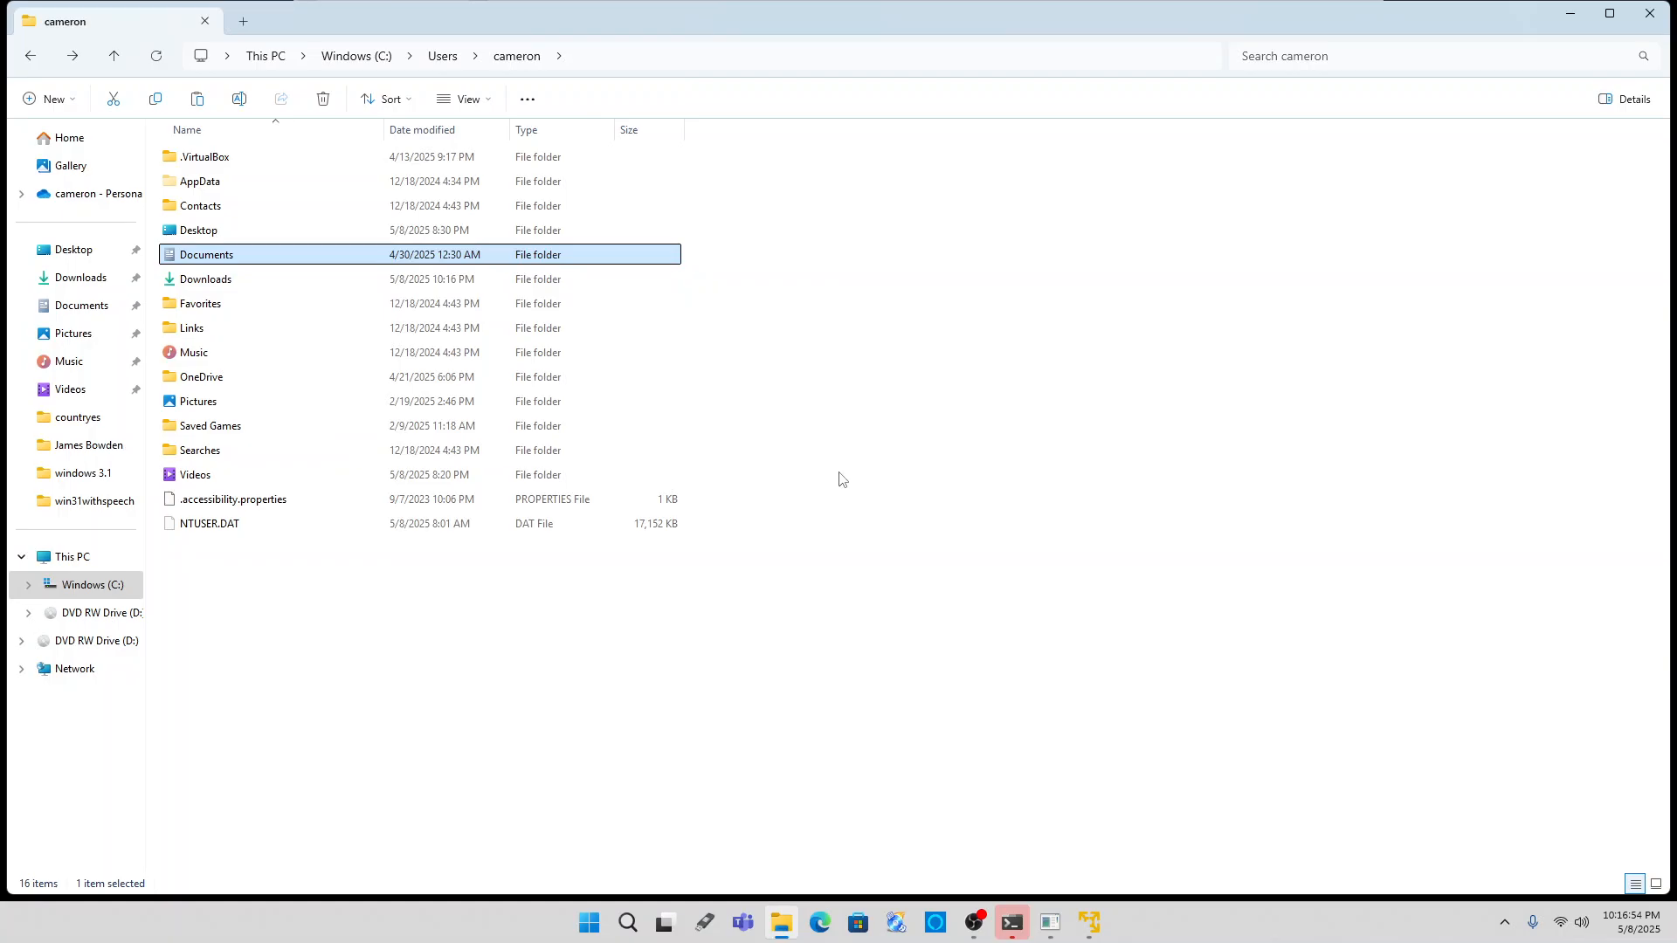
pyautogui.press('Return')
pyautogui.press('v')
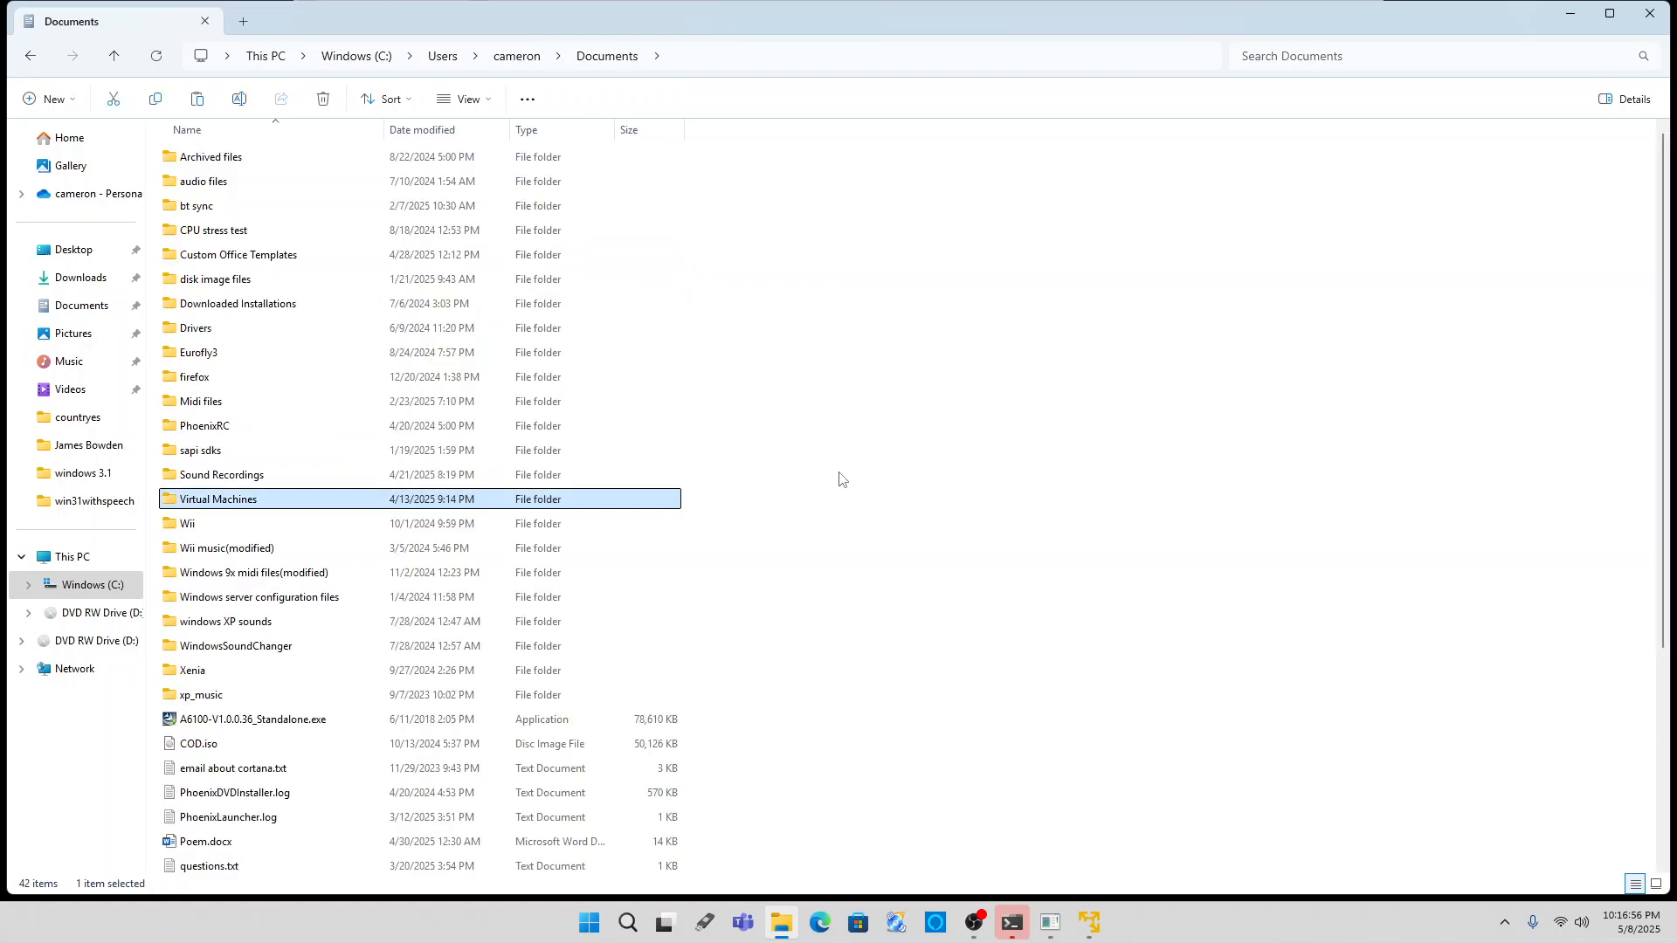
pyautogui.press('Return')
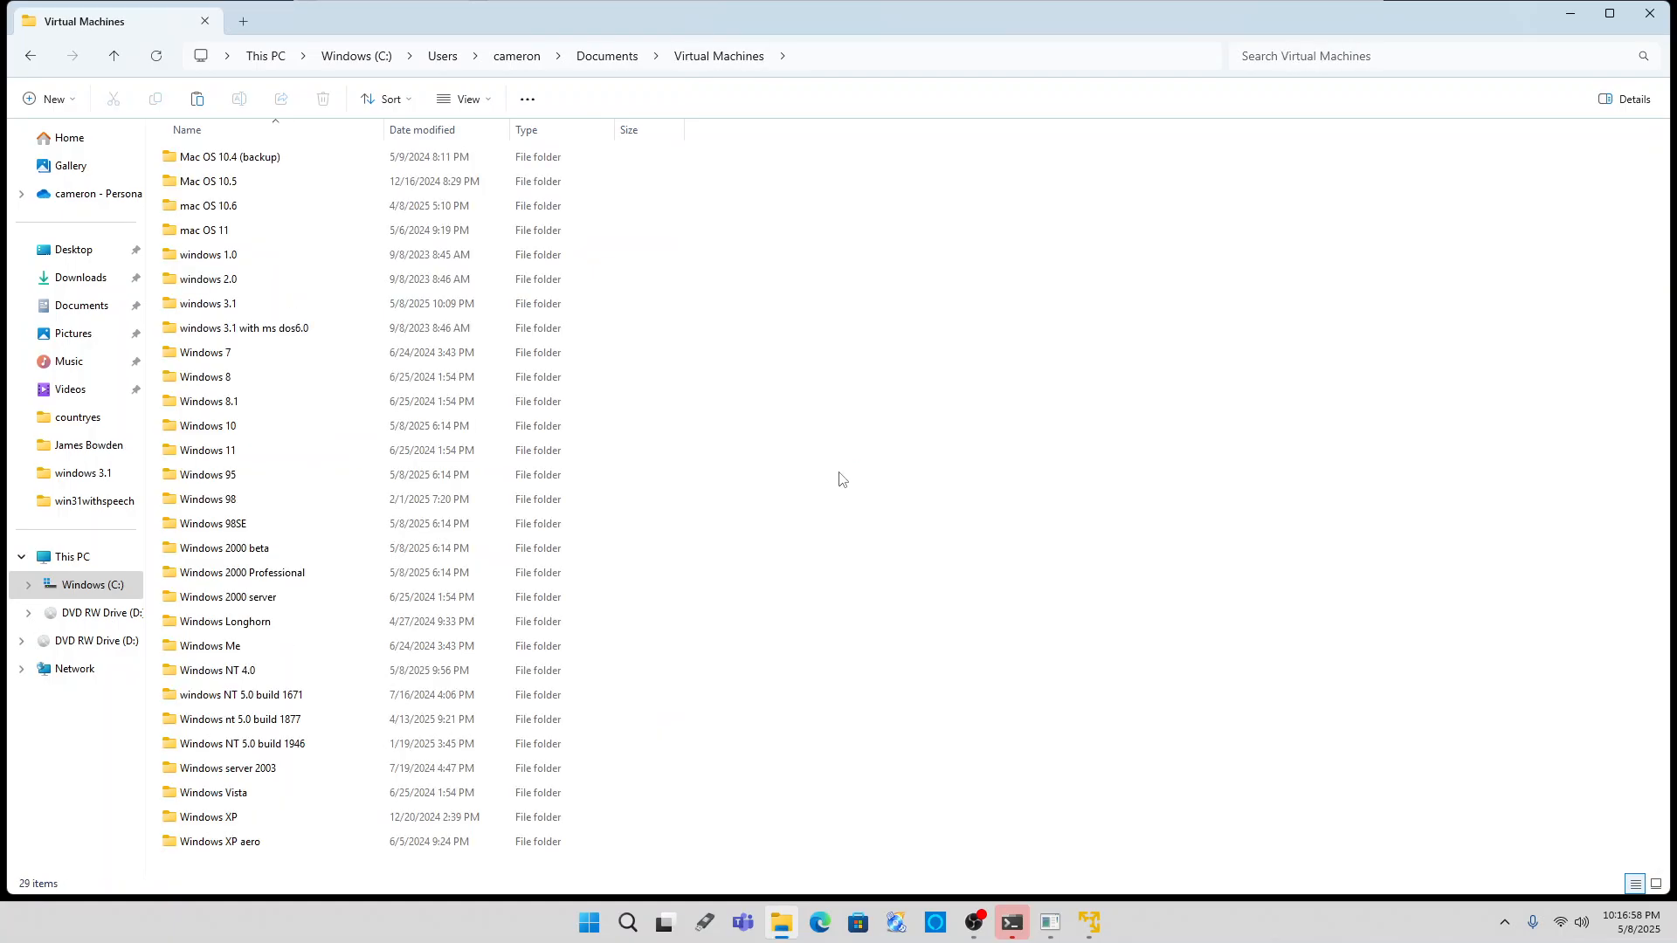
# - Open the "windows 3.1" virtual machine folder and paste we31.iso into it
pyautogui.press('Down')
pyautogui.press('Down')
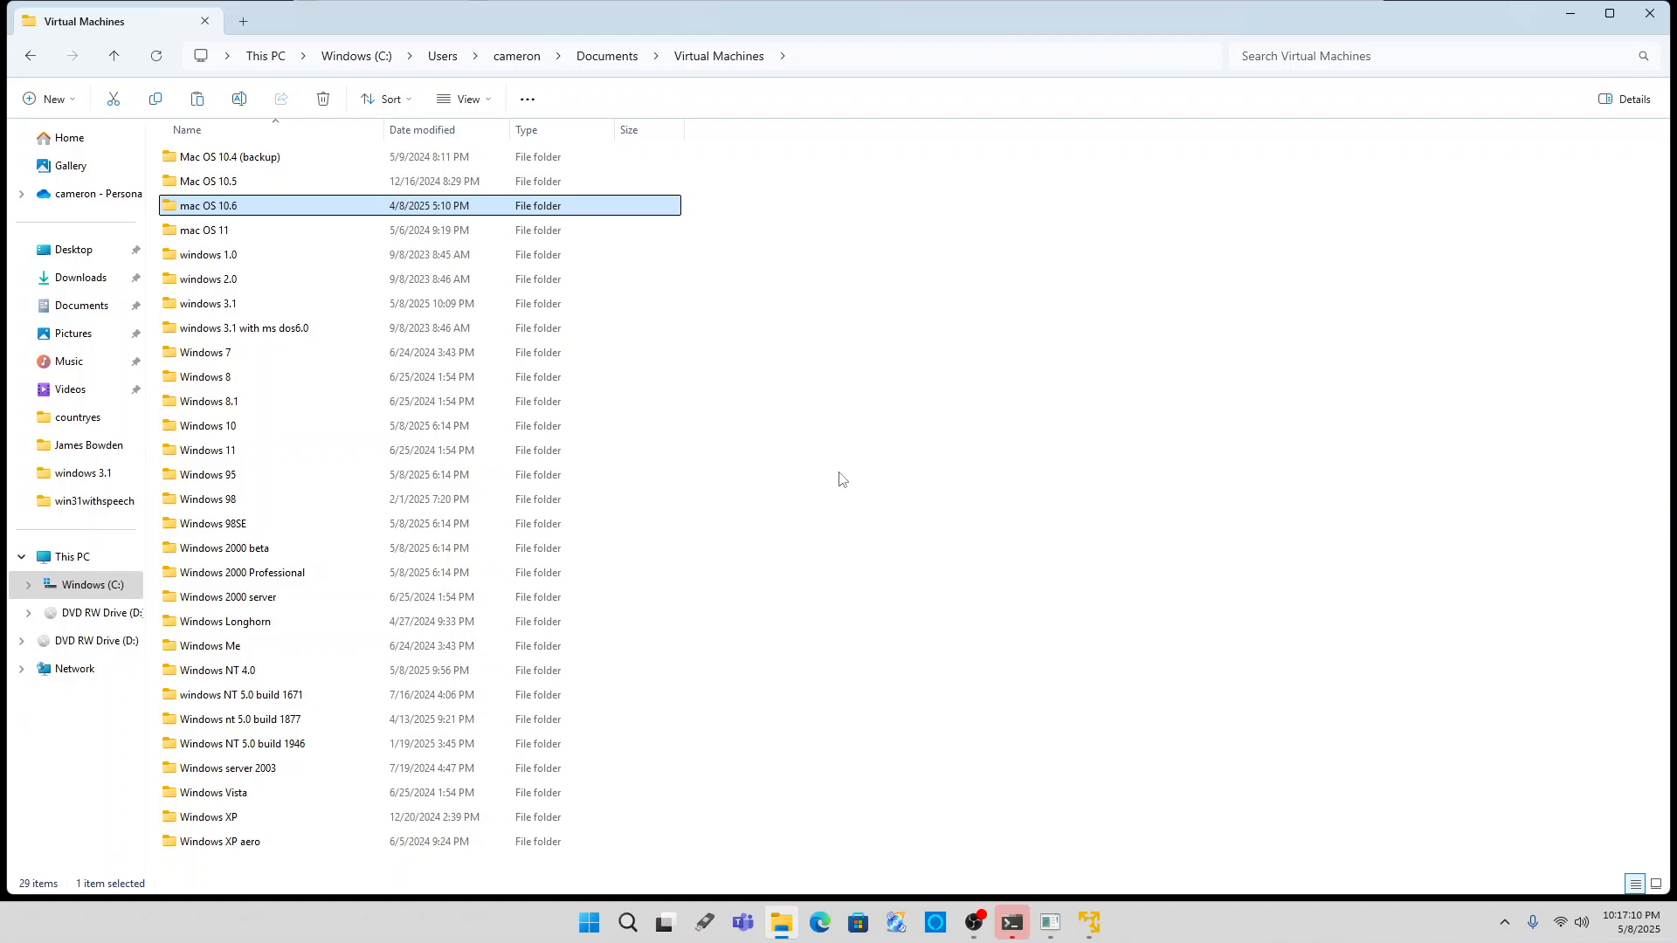
pyautogui.press('Down')
pyautogui.press('Down')
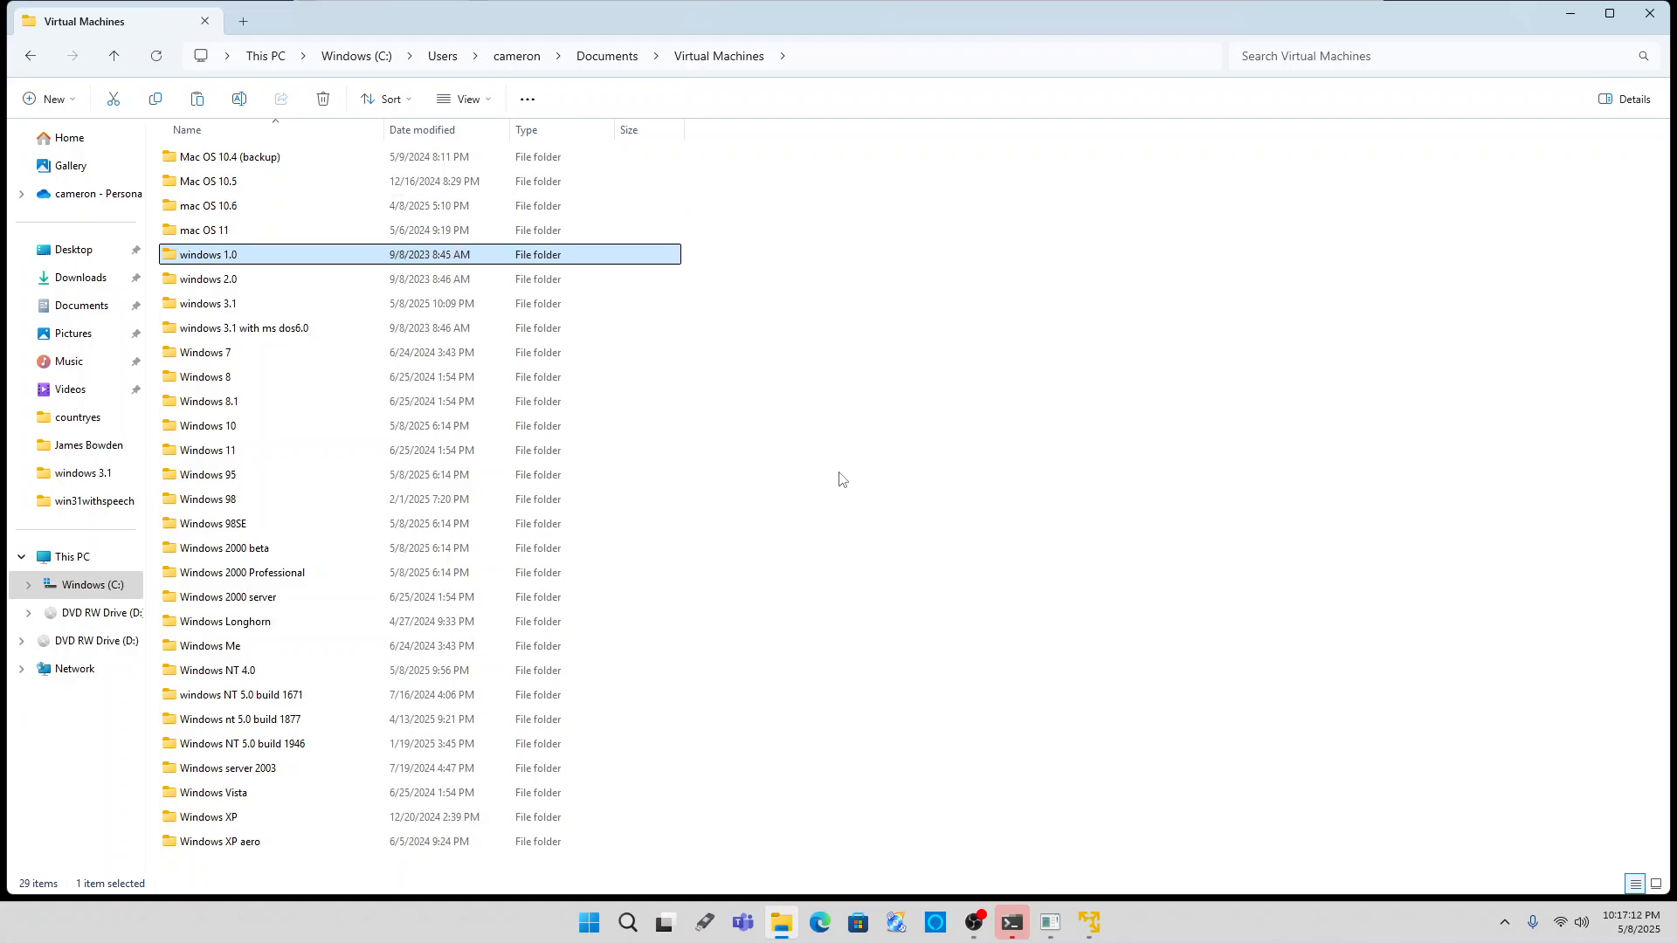
pyautogui.press('Down')
pyautogui.press('Down')
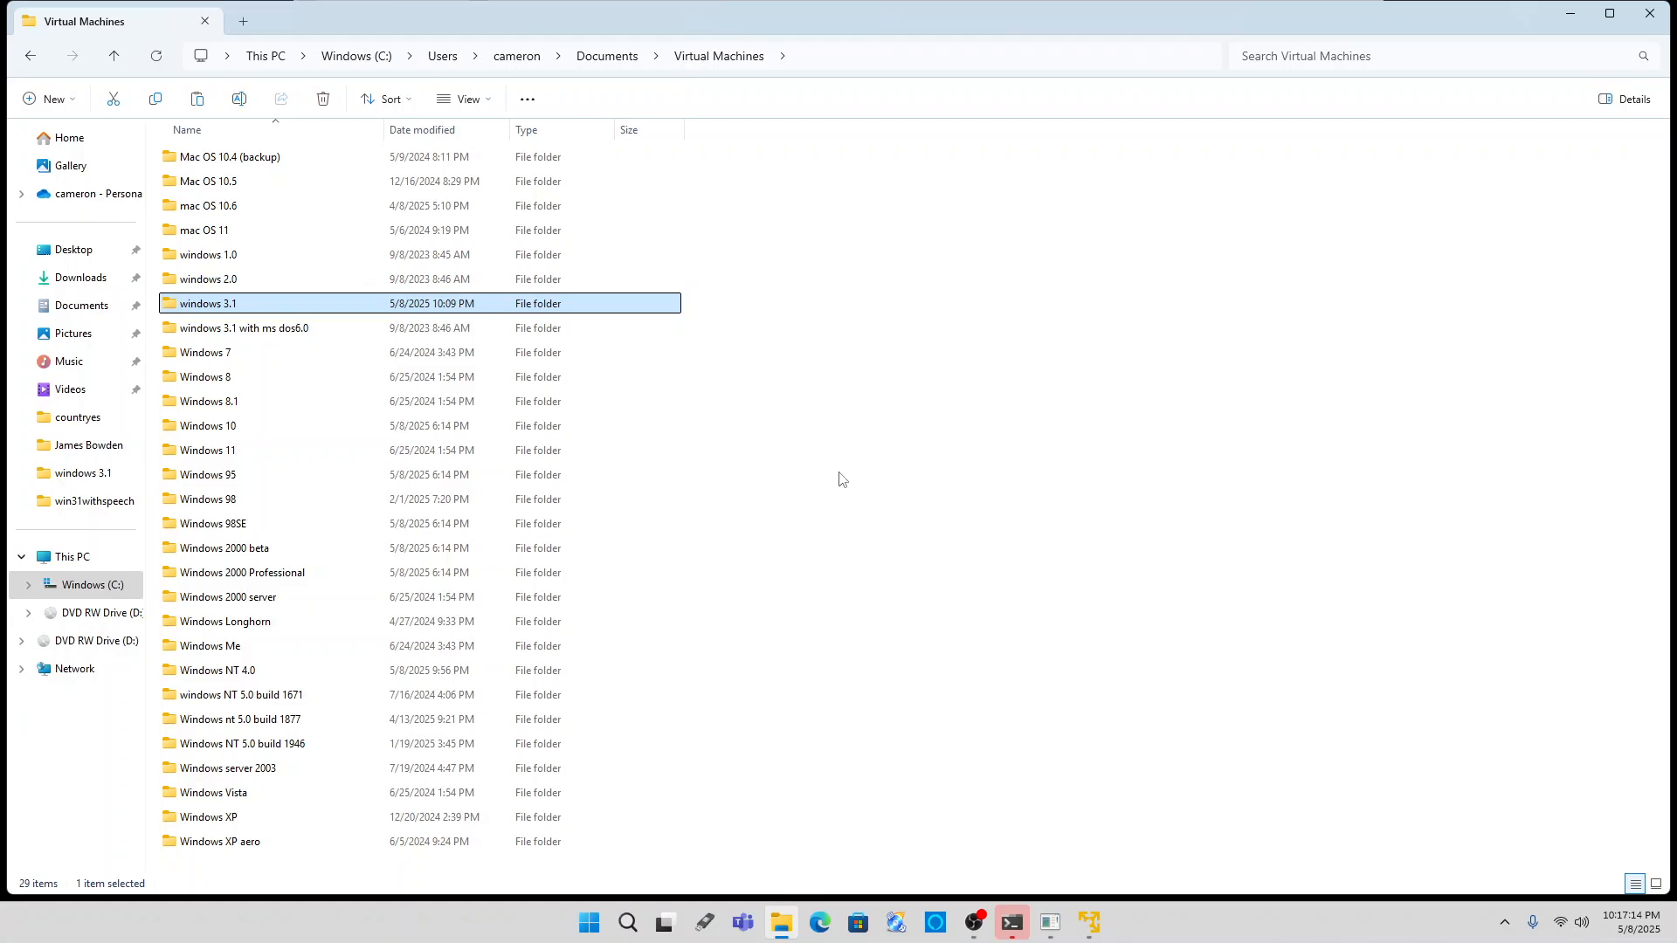
pyautogui.press('Return')
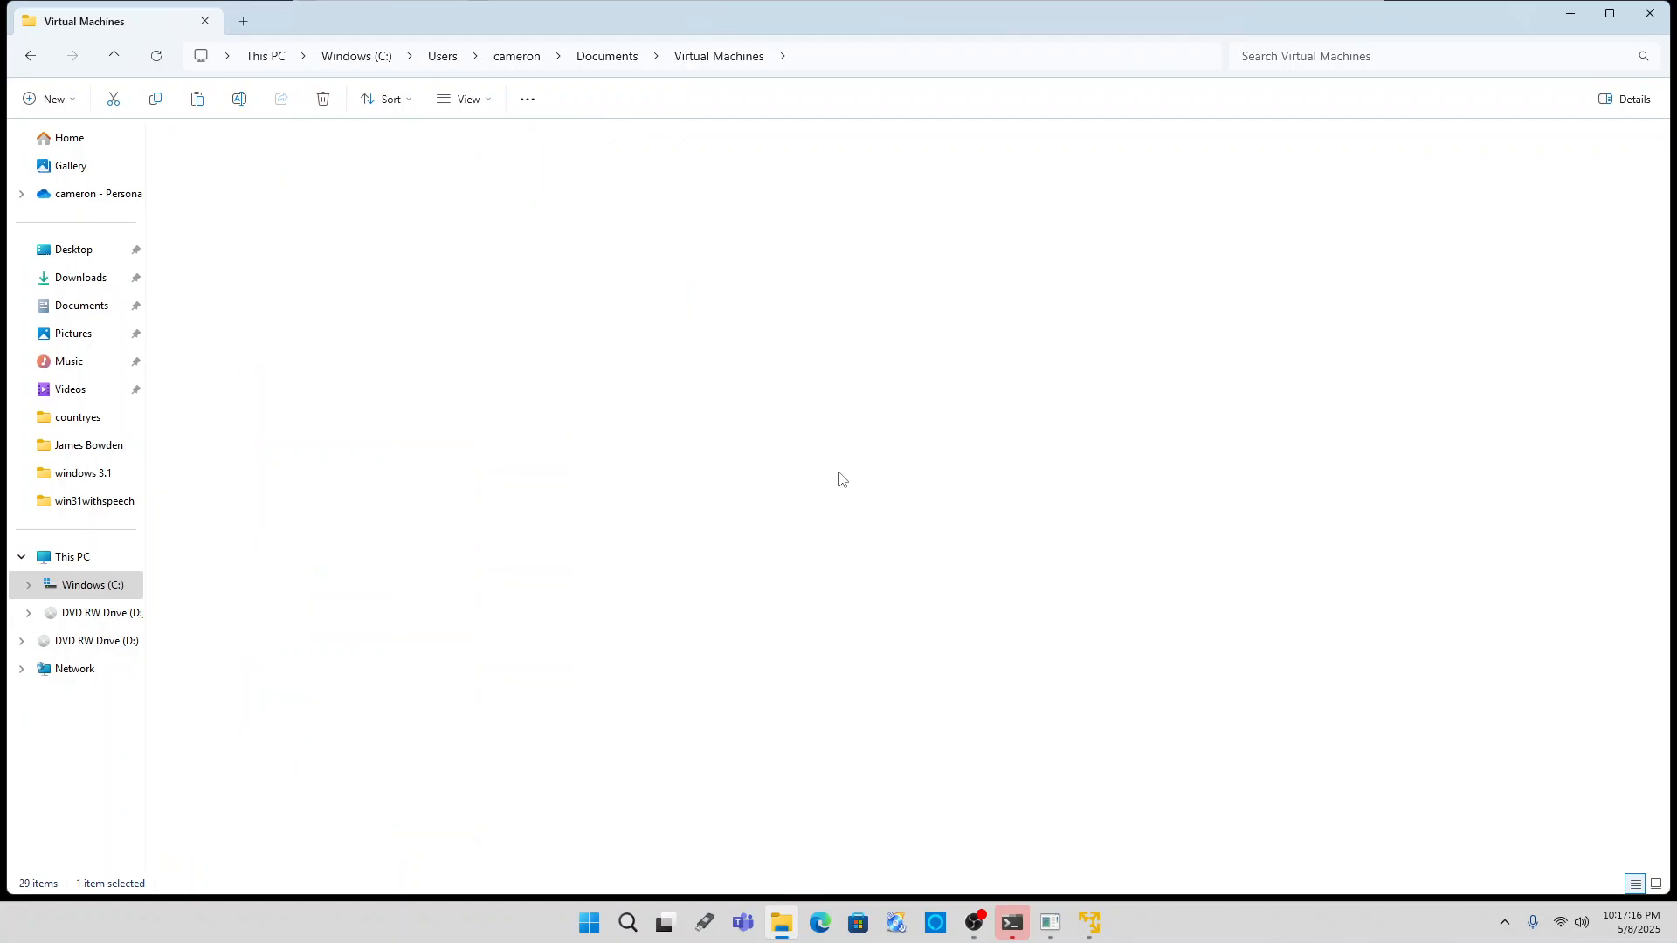
pyautogui.hotkey('ctrl', 'v')
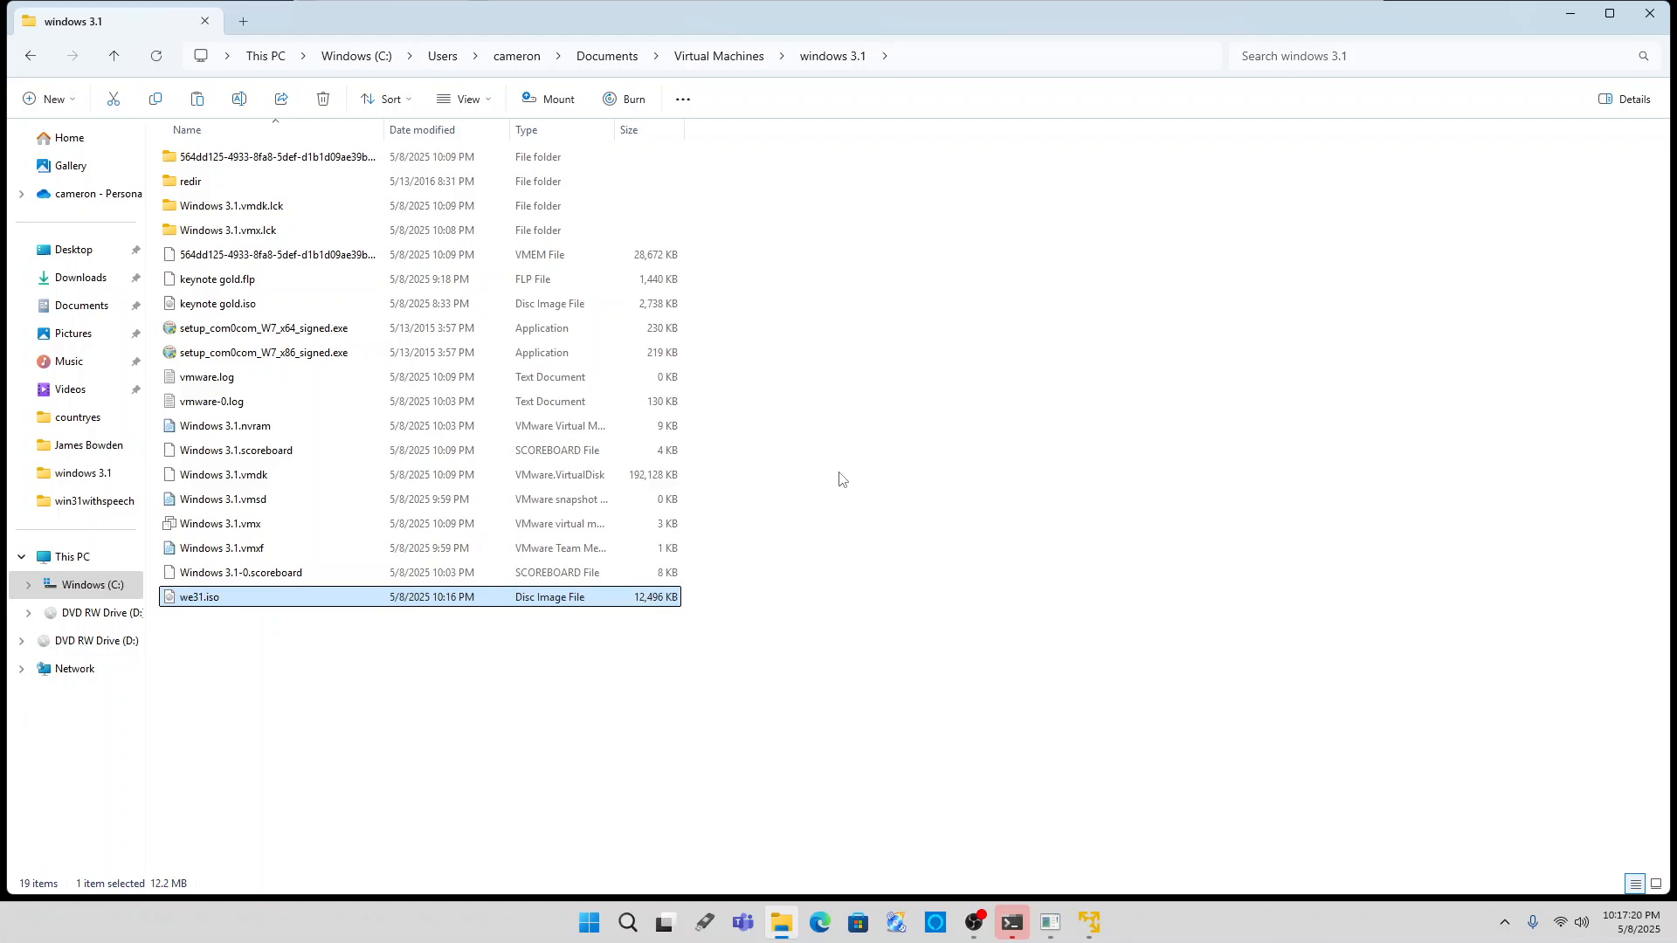
# - Switch to the Windows 3.1 virtual machine in VMware Player and set its CD/DVD (IDE) device to use an ISO image file
pyautogui.hotkey('alt', 'Tab')
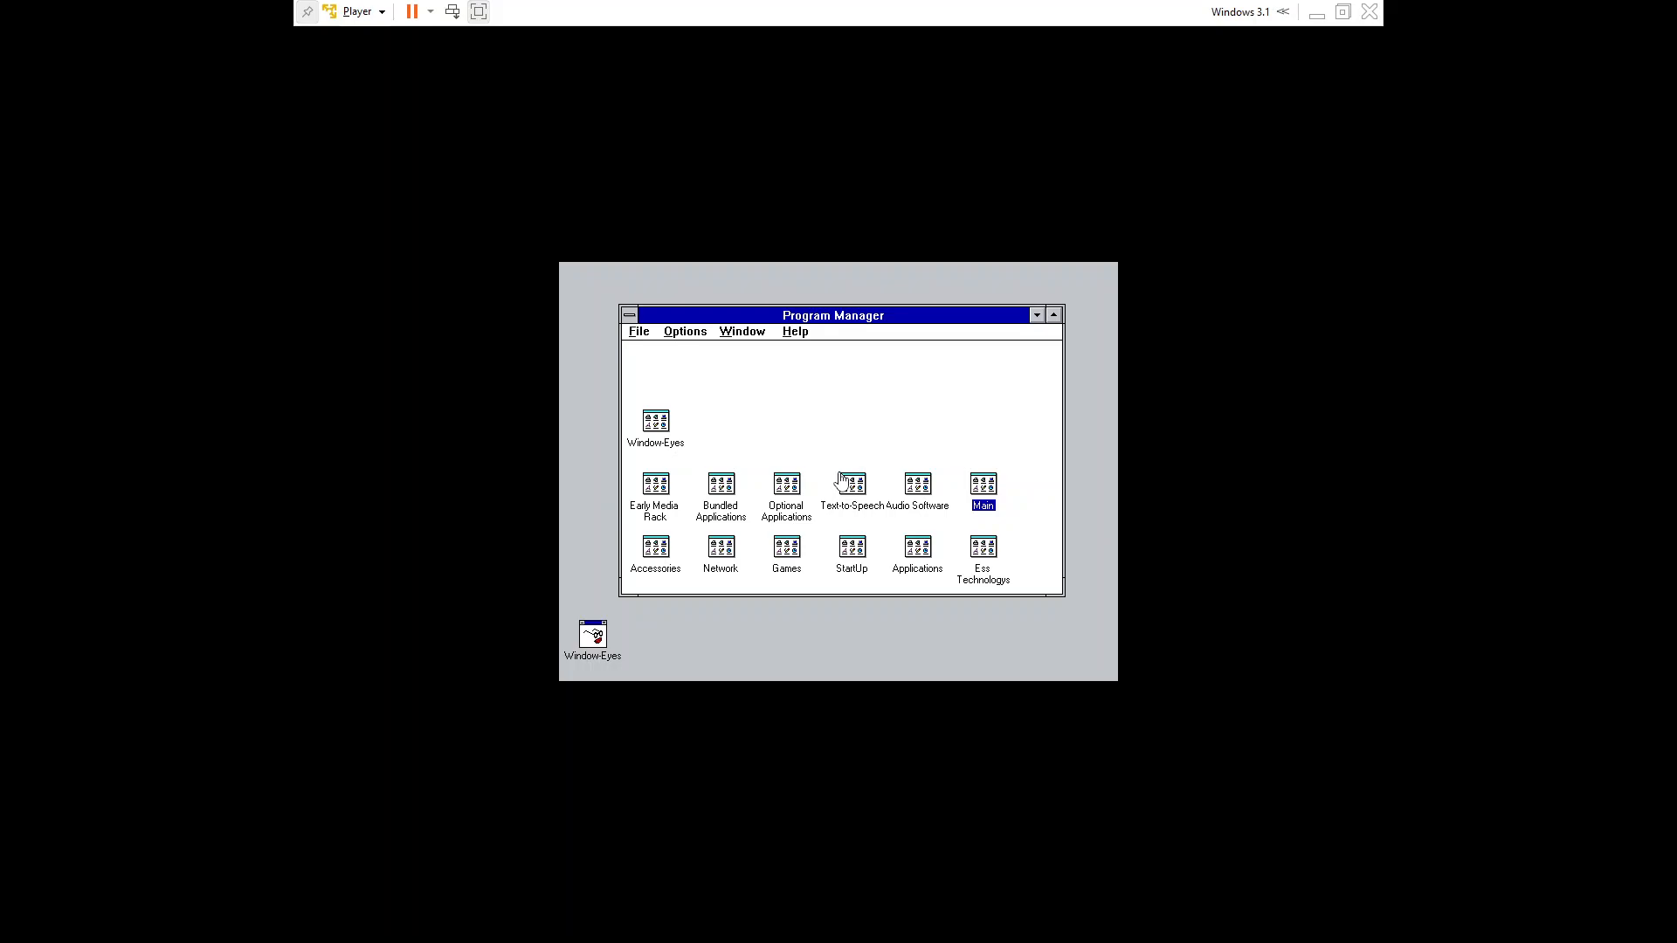
pyautogui.hotkey('ctrl', 'd')
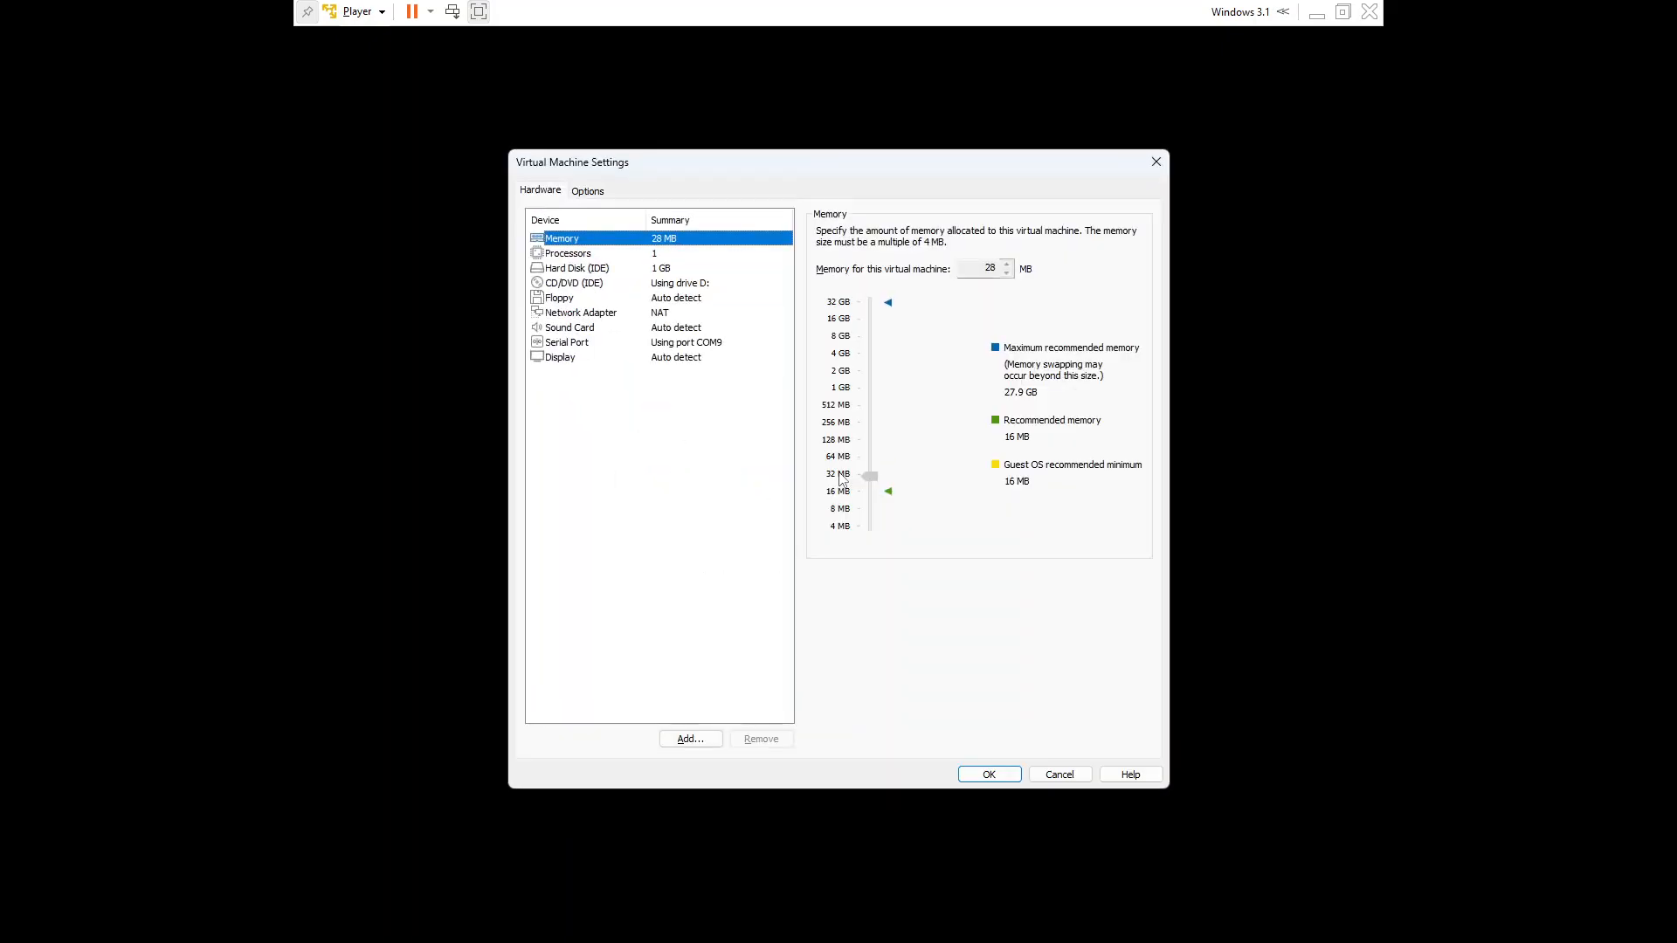
pyautogui.press('Down')
pyautogui.press('Down')
pyautogui.press('Down')
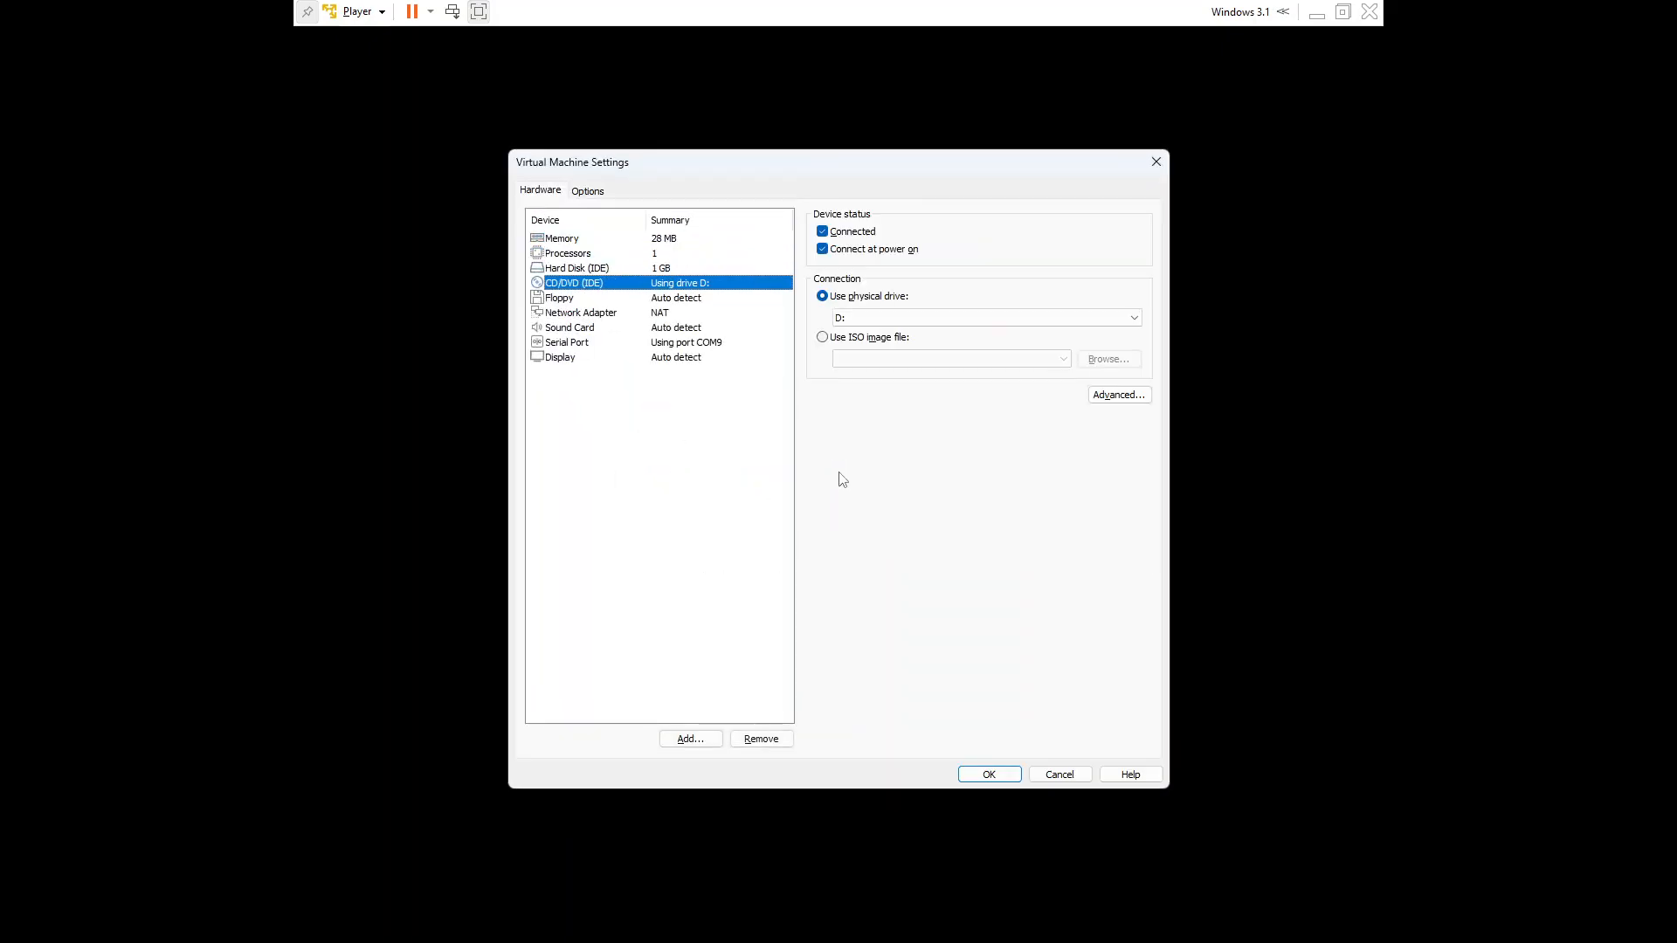
pyautogui.press('Tab')
pyautogui.press('Tab')
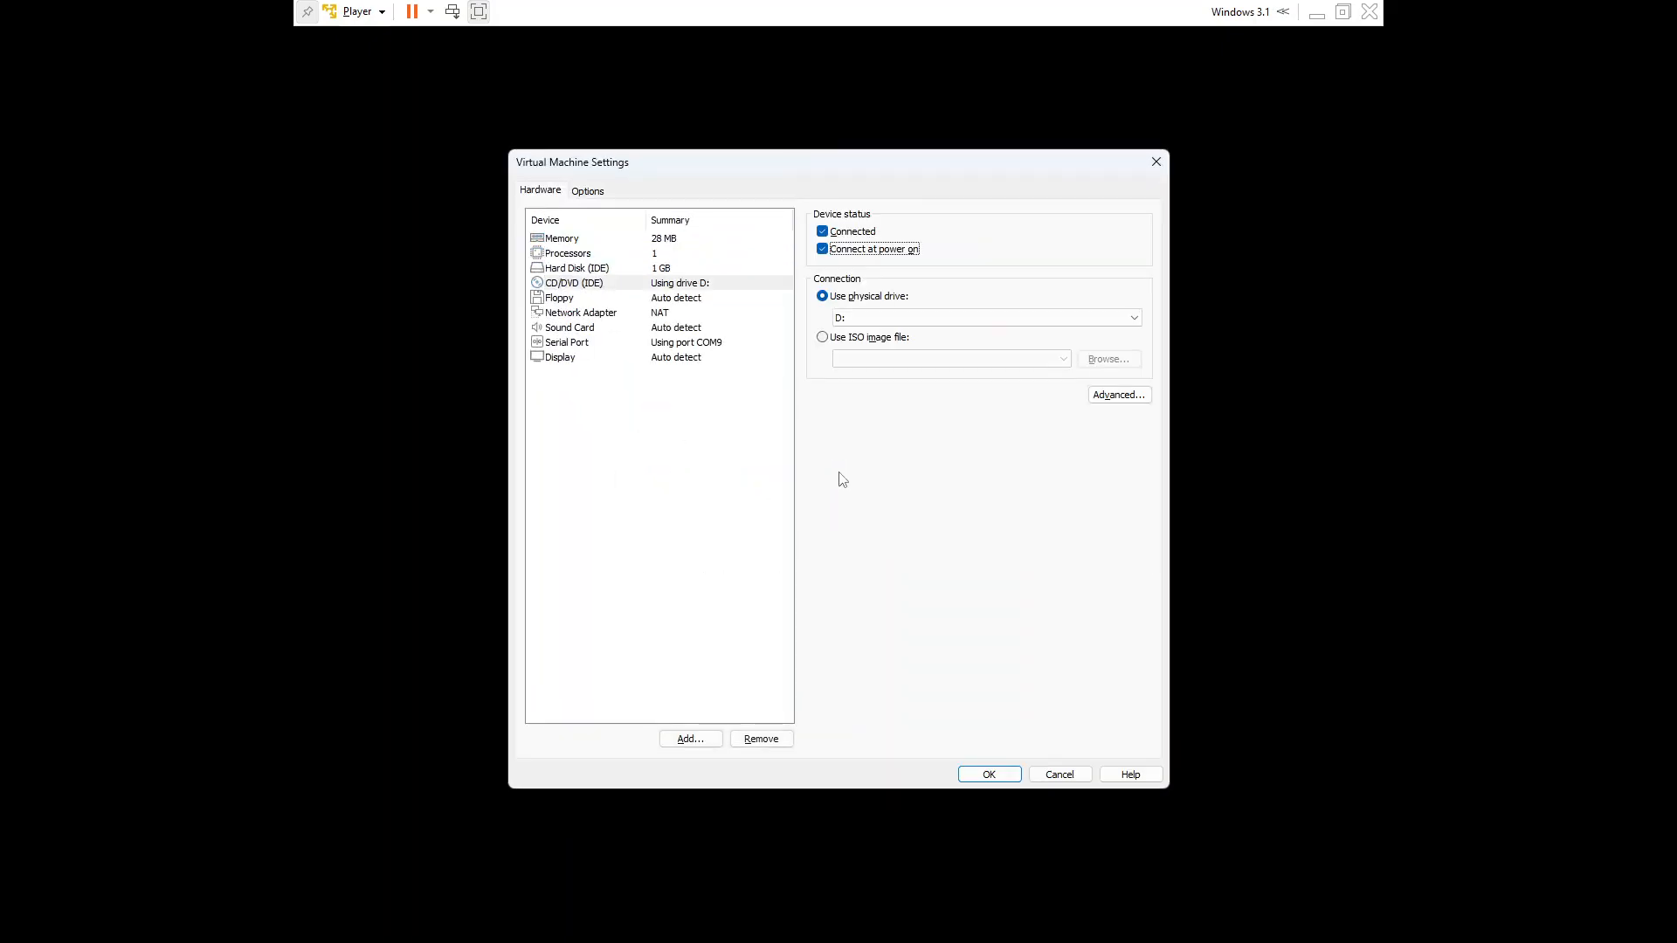
pyautogui.press('Tab')
pyautogui.press('Down')
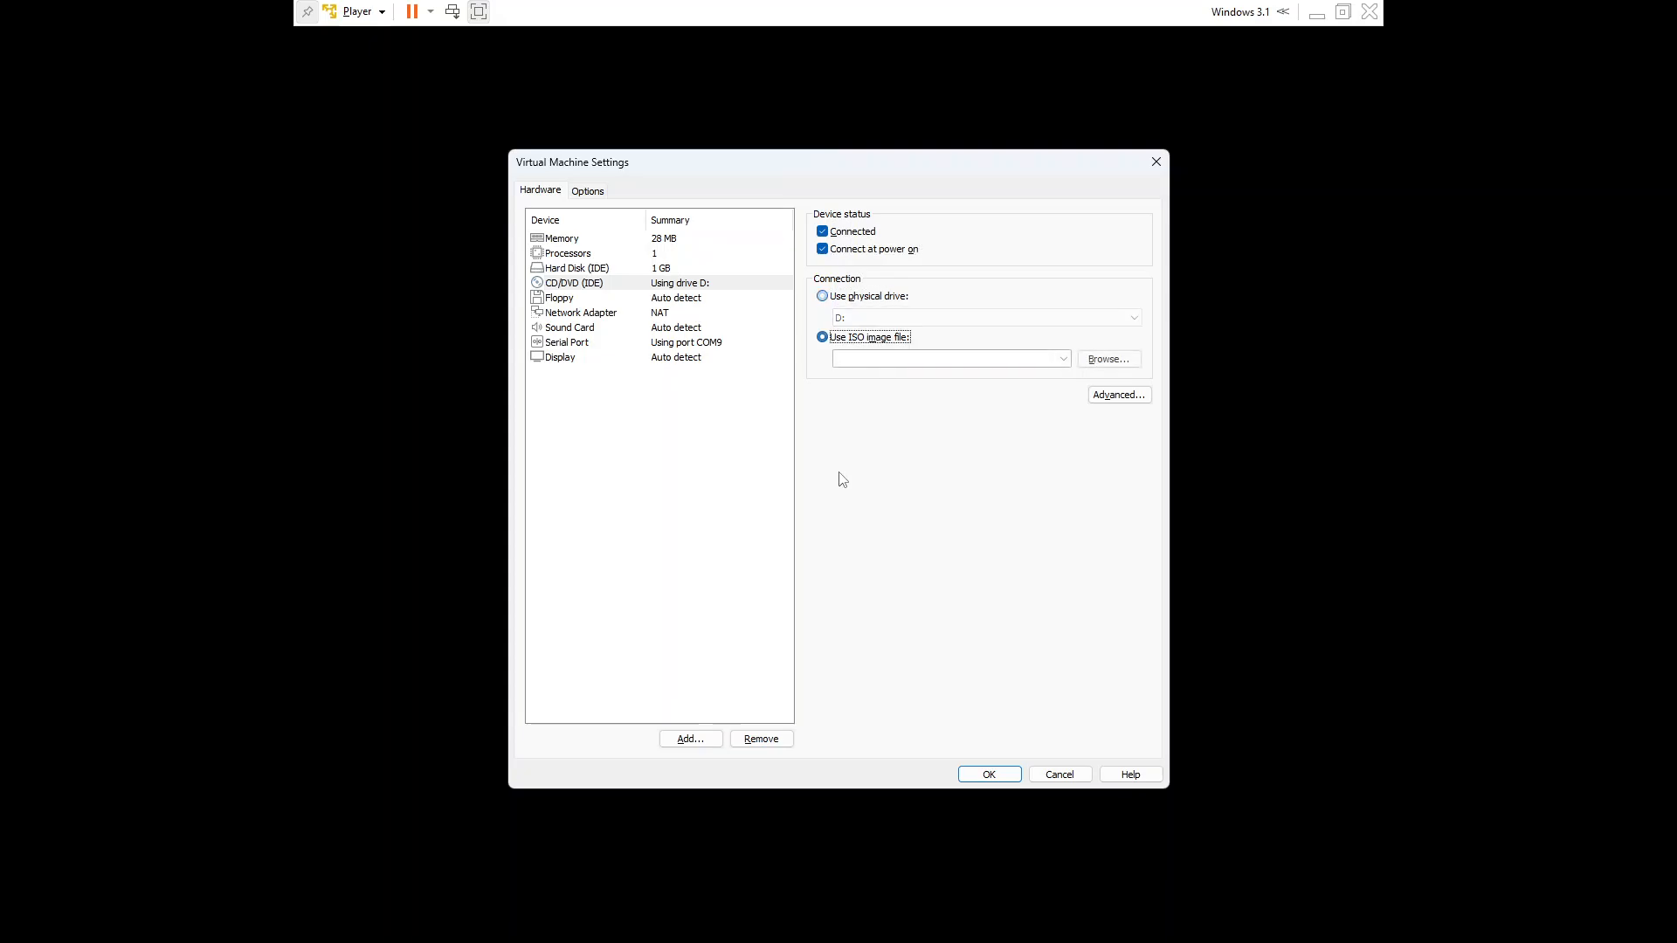
# - Choose we31.iso from the "windows 3.1" folder as the CD/DVD image and apply the virtual machine settings
pyautogui.press('Tab')
pyautogui.press('Tab')
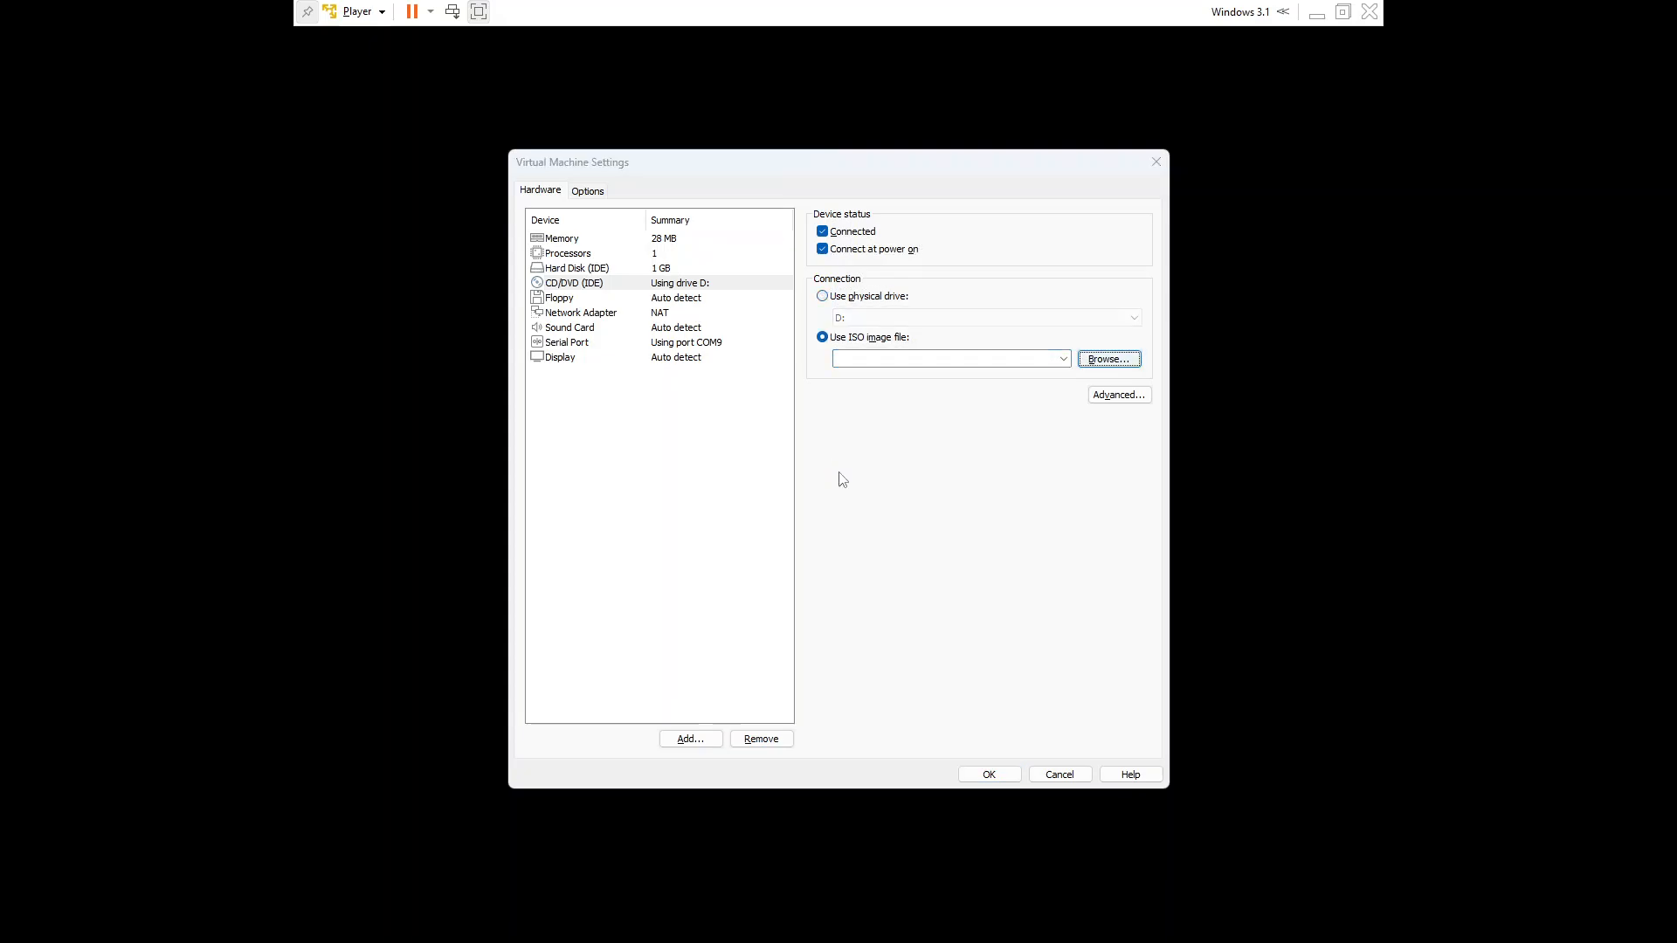
pyautogui.press('space')
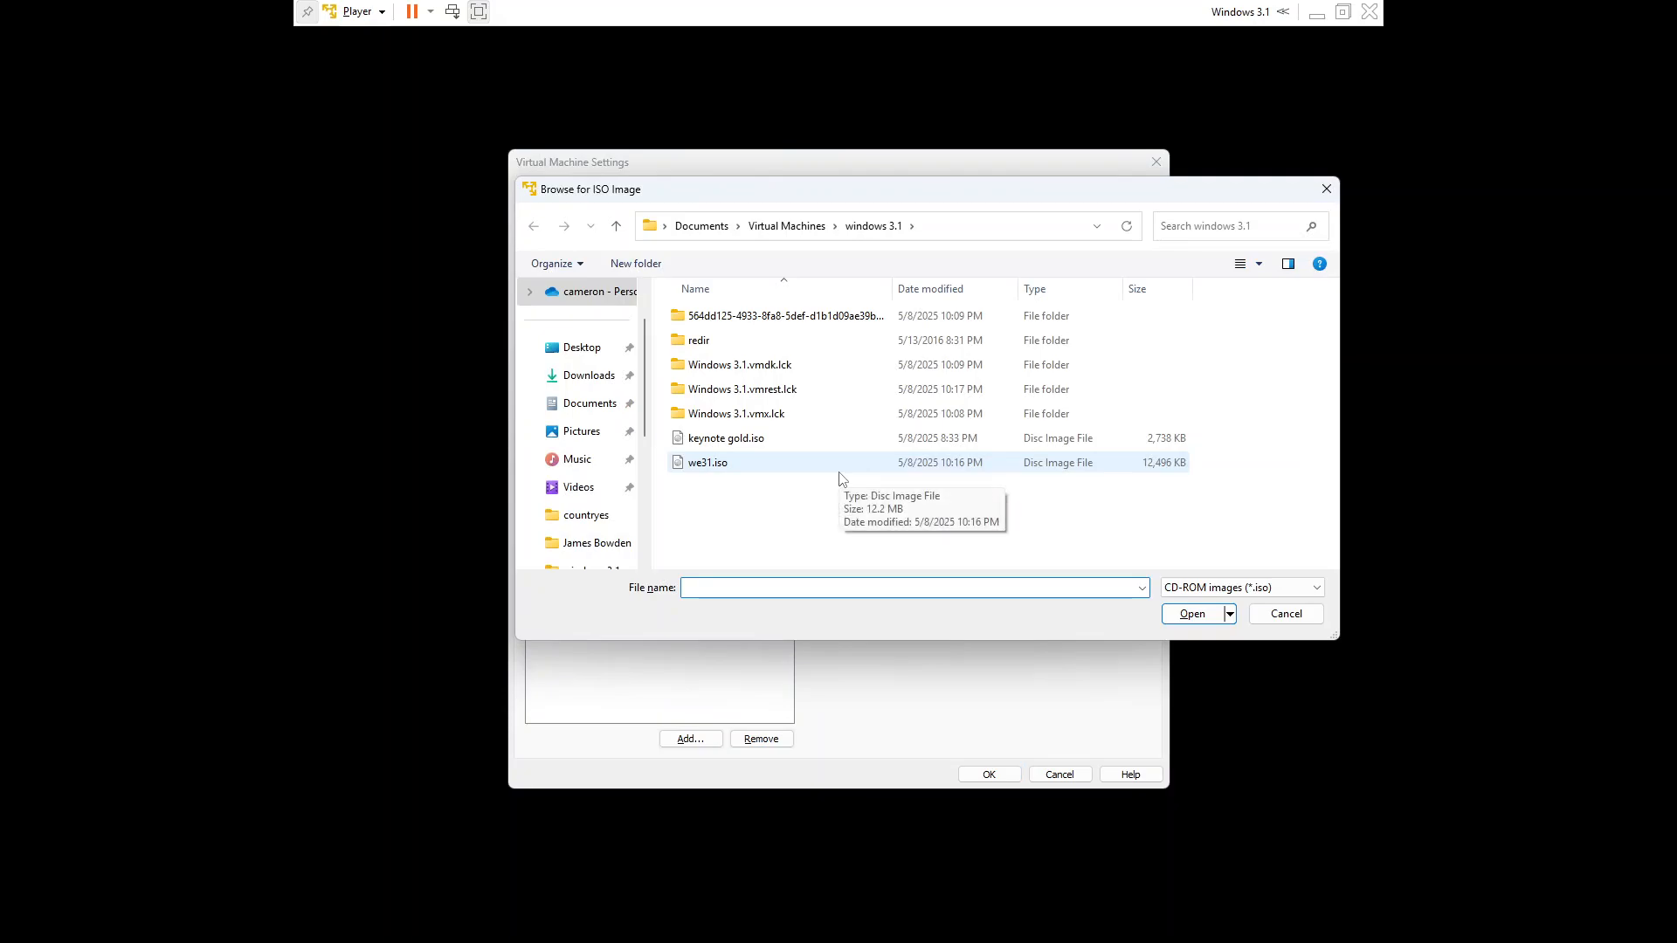
pyautogui.hotkey('shift', 'Tab')
pyautogui.press('Down')
pyautogui.press('Down')
pyautogui.press('Down')
pyautogui.press('Down')
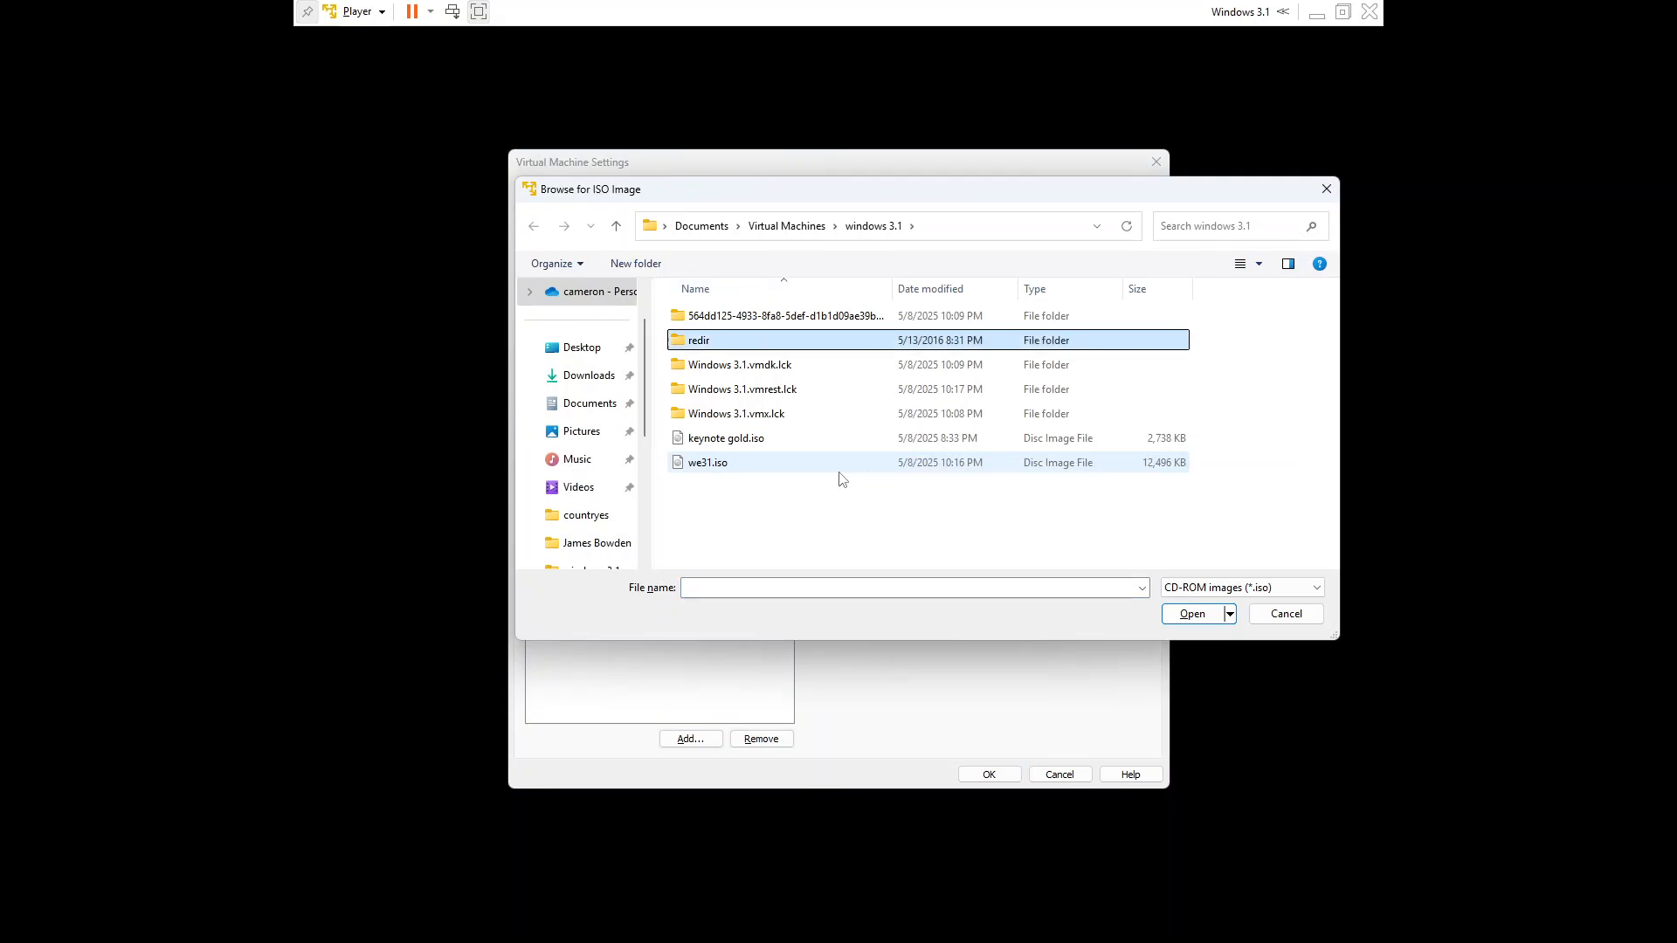
pyautogui.press('Down')
pyautogui.press('Down')
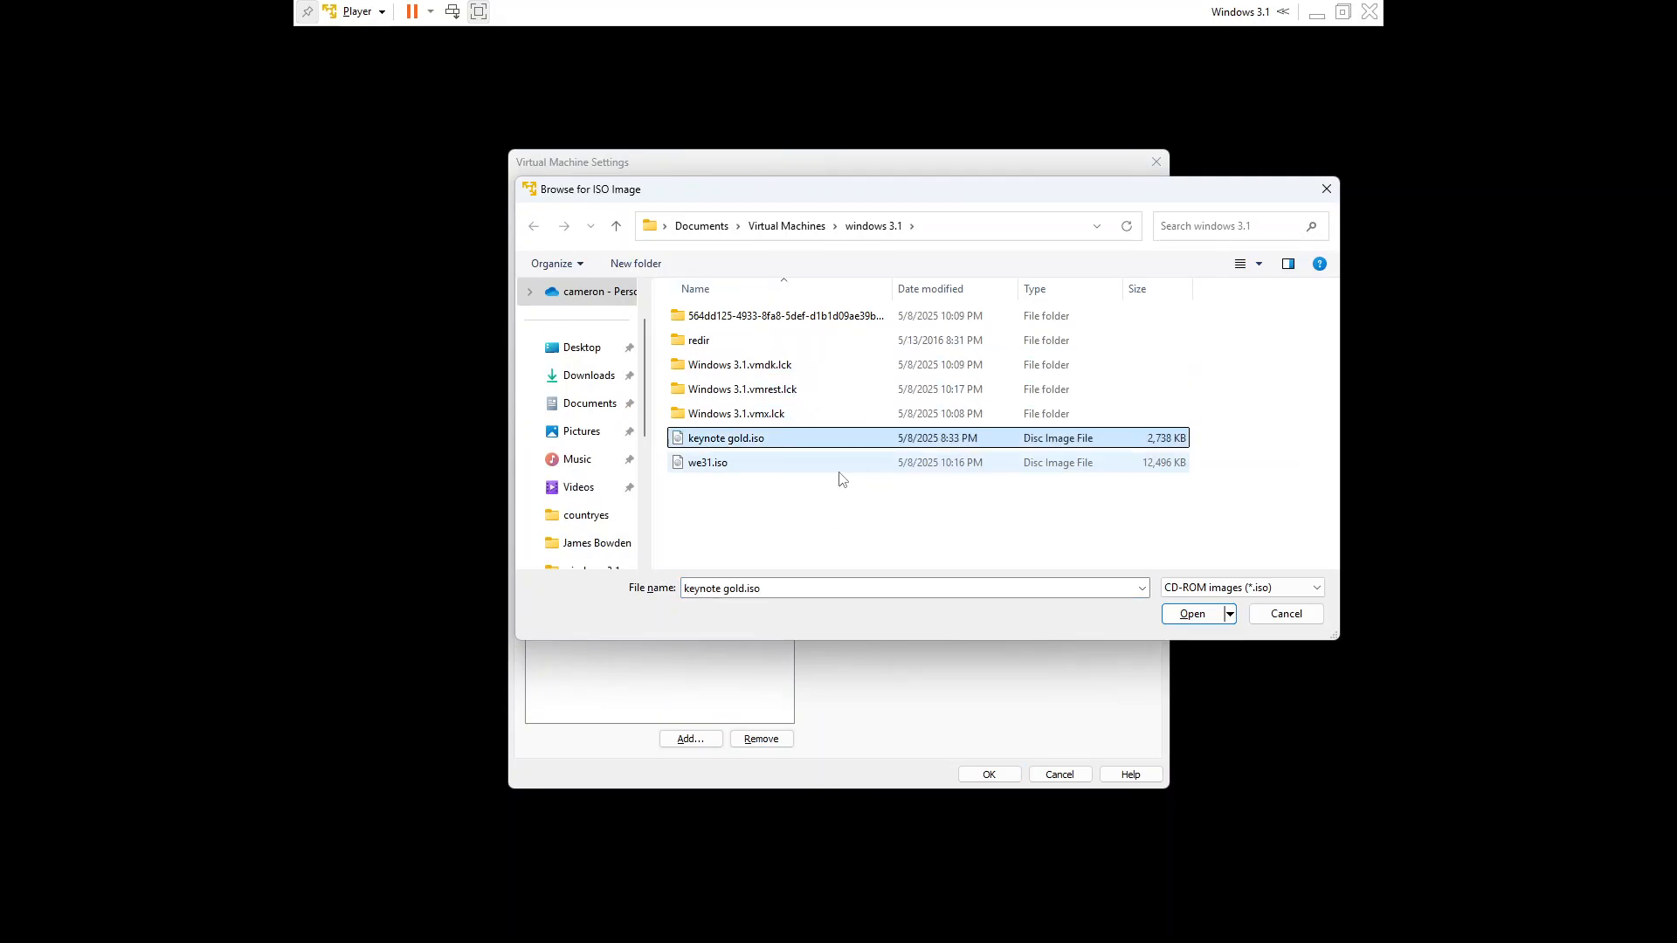
pyautogui.press('Up')
pyautogui.press('Down')
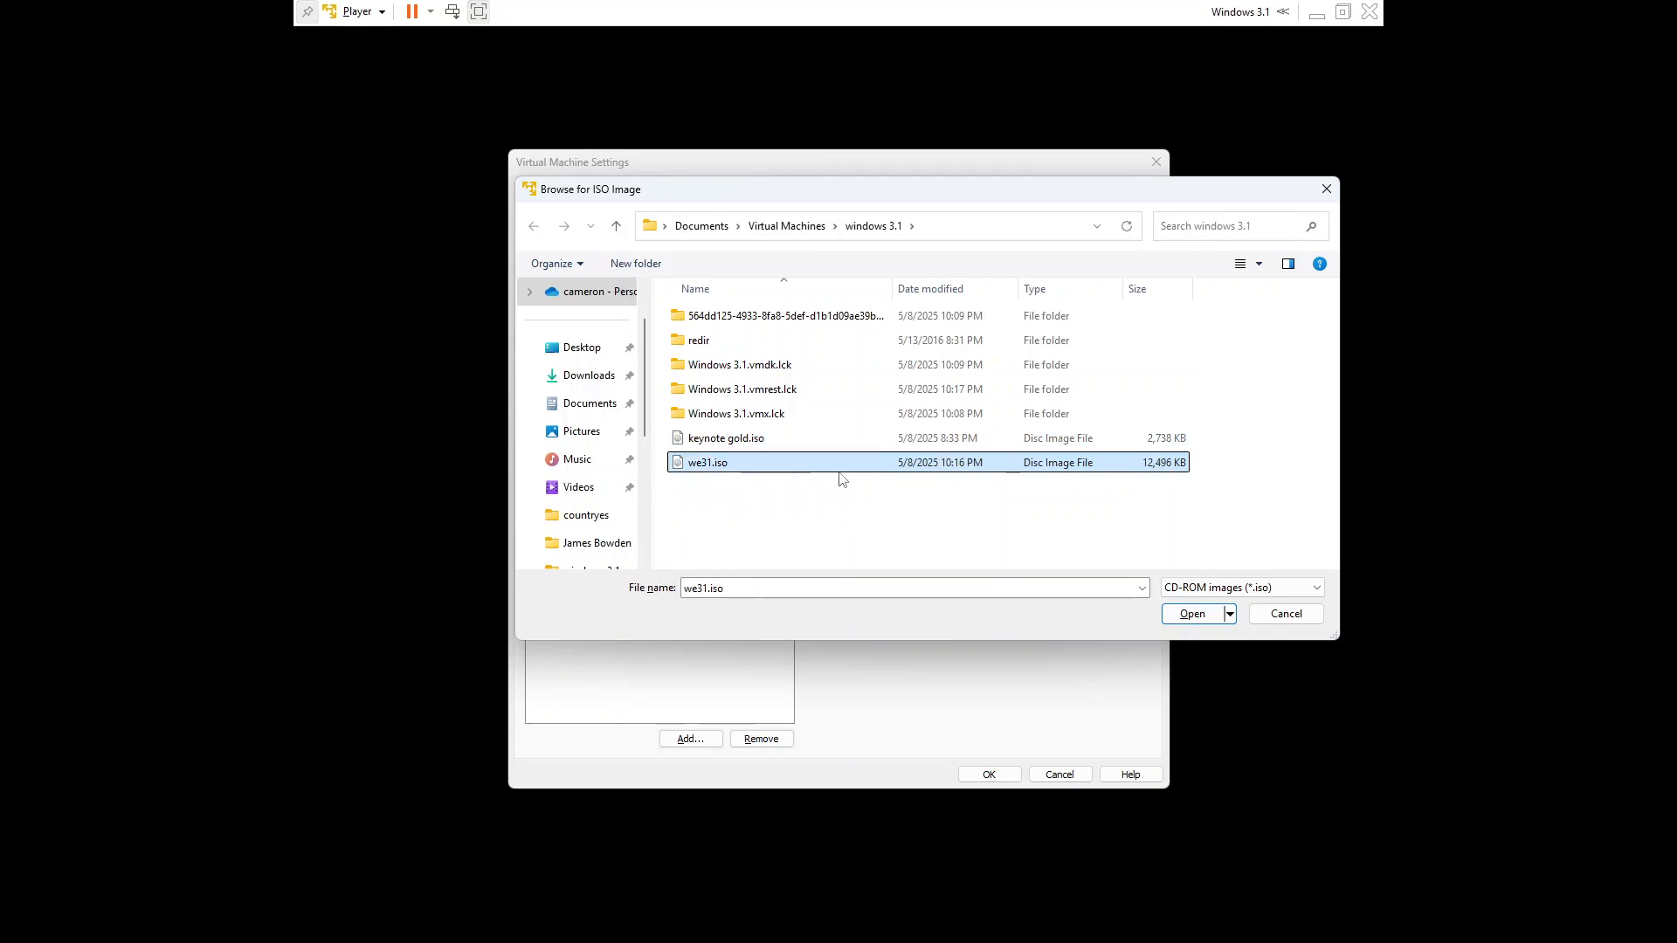
pyautogui.press('Return')
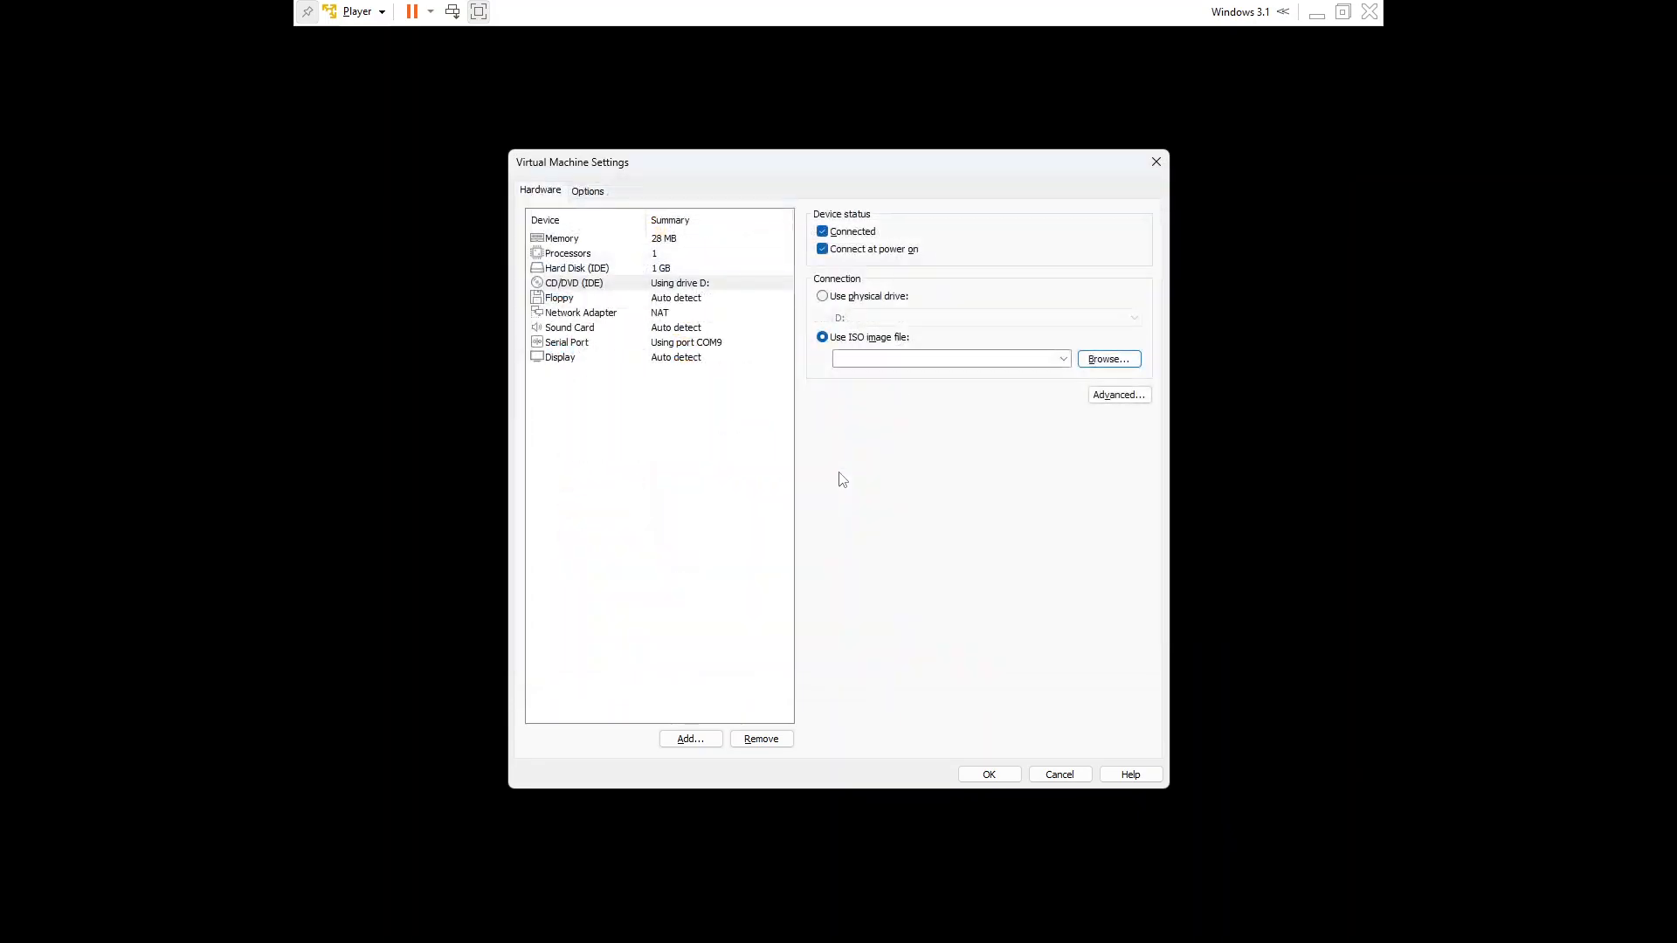
pyautogui.press('Tab')
pyautogui.press('Tab')
pyautogui.press('Tab')
pyautogui.press('Tab')
pyautogui.press('Tab')
pyautogui.hotkey('shift', 'Tab')
pyautogui.press('Return')
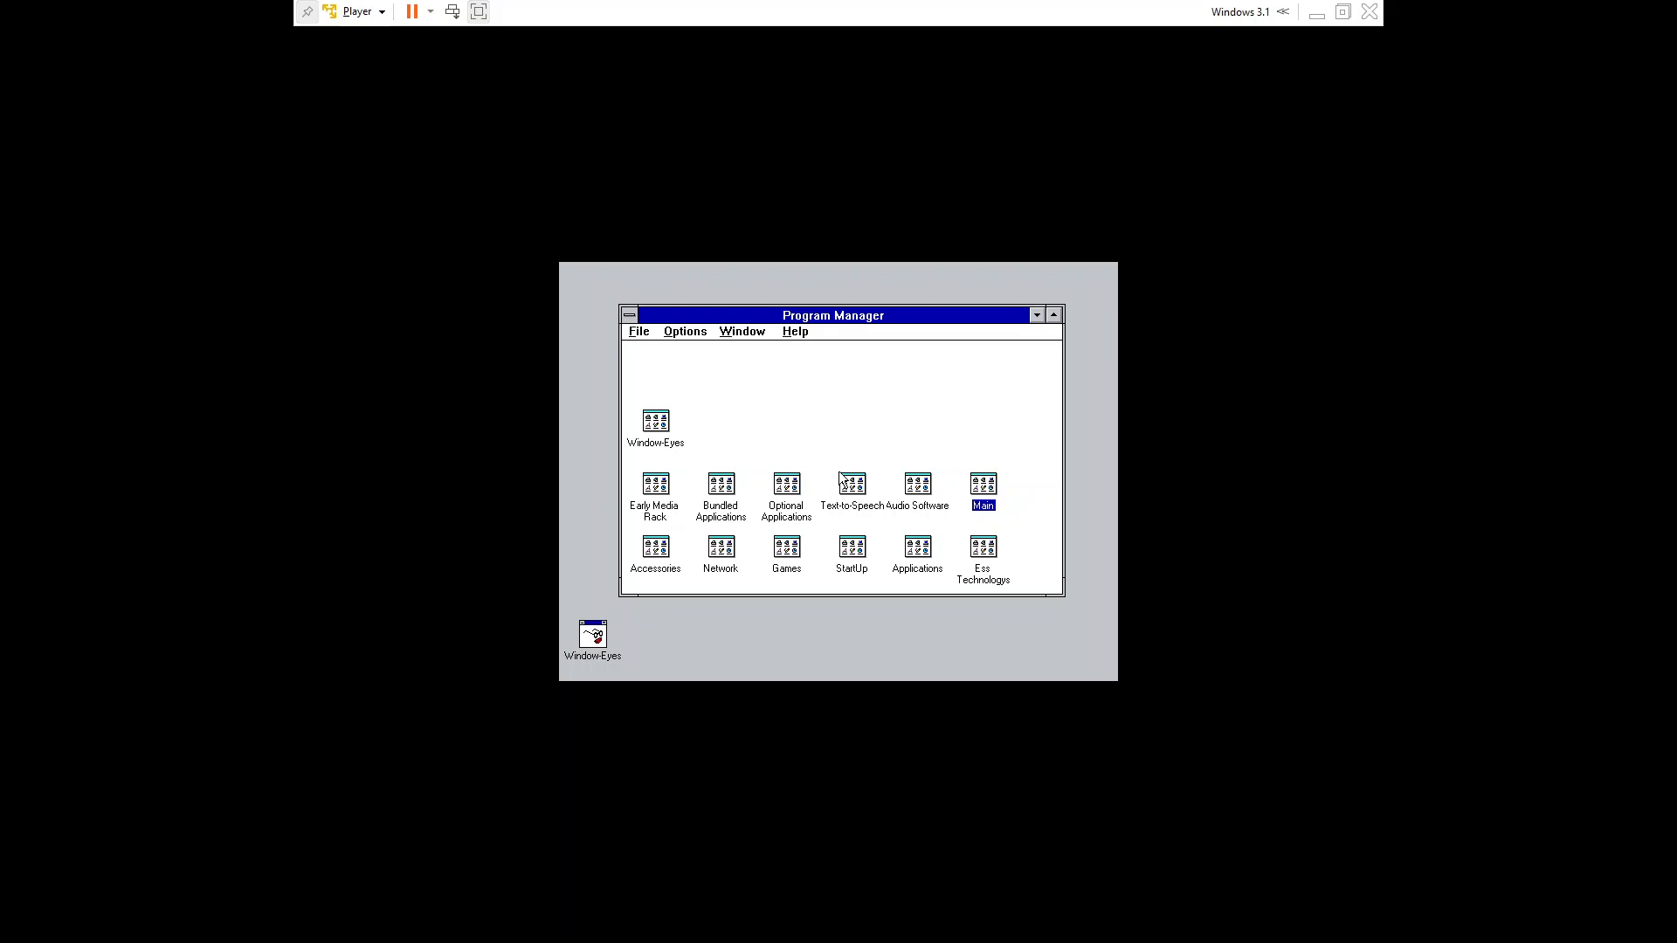
# - Open File Manager from the Main program group and switch it to the CD-ROM drive D:
pyautogui.press('Return')
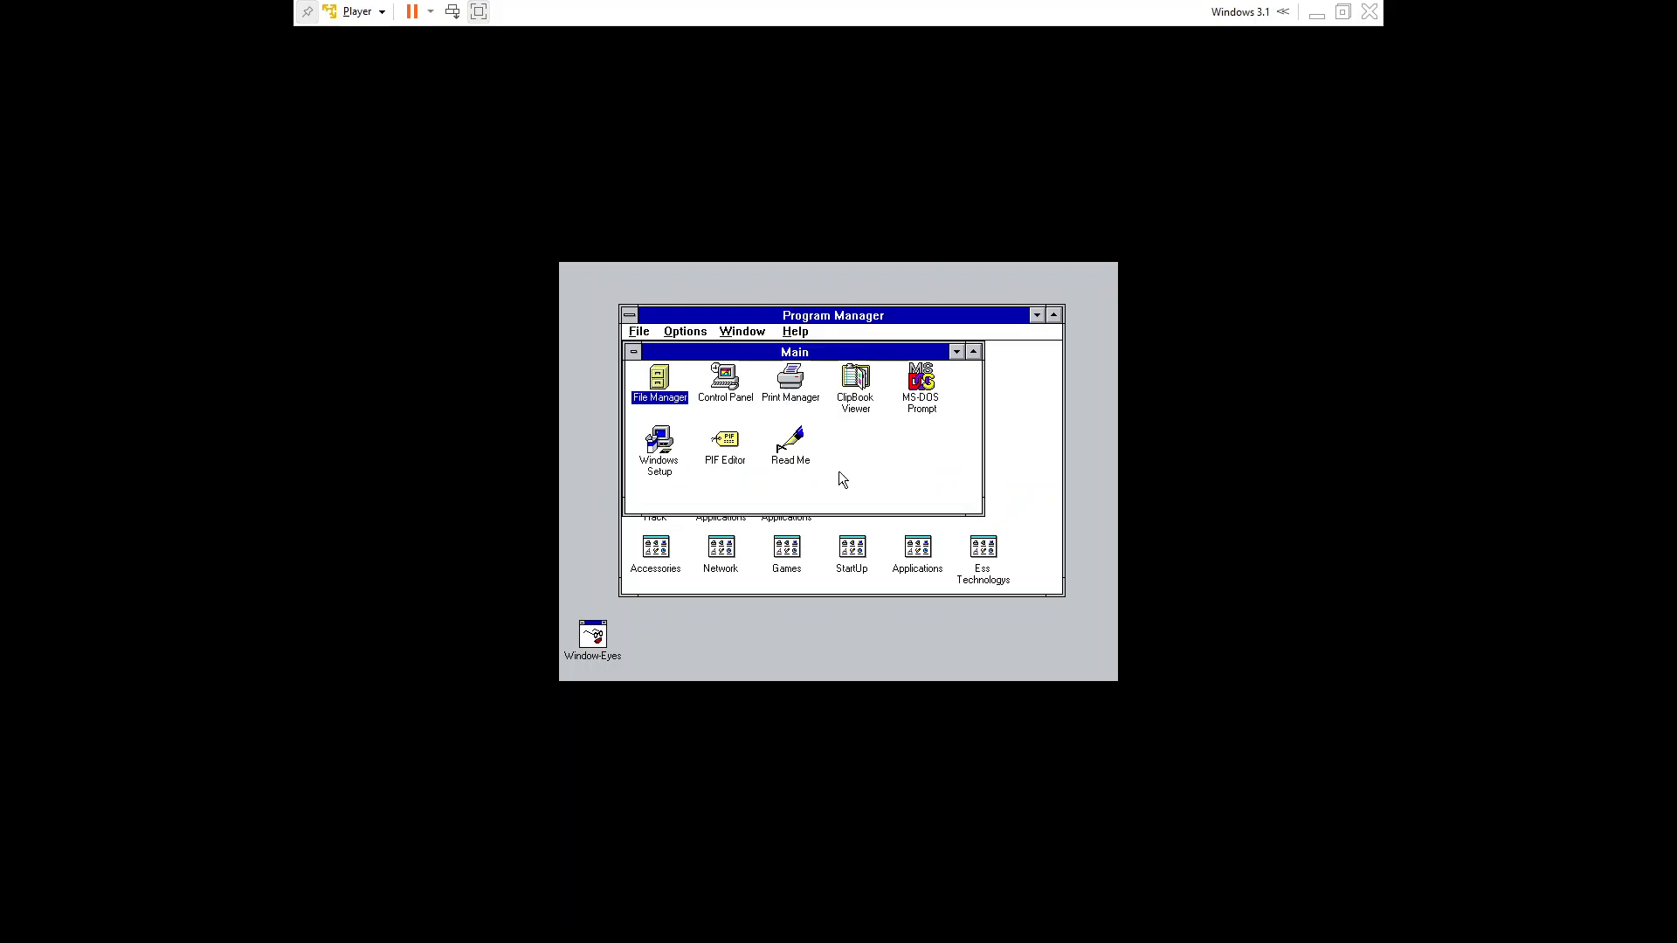
pyautogui.press('Return')
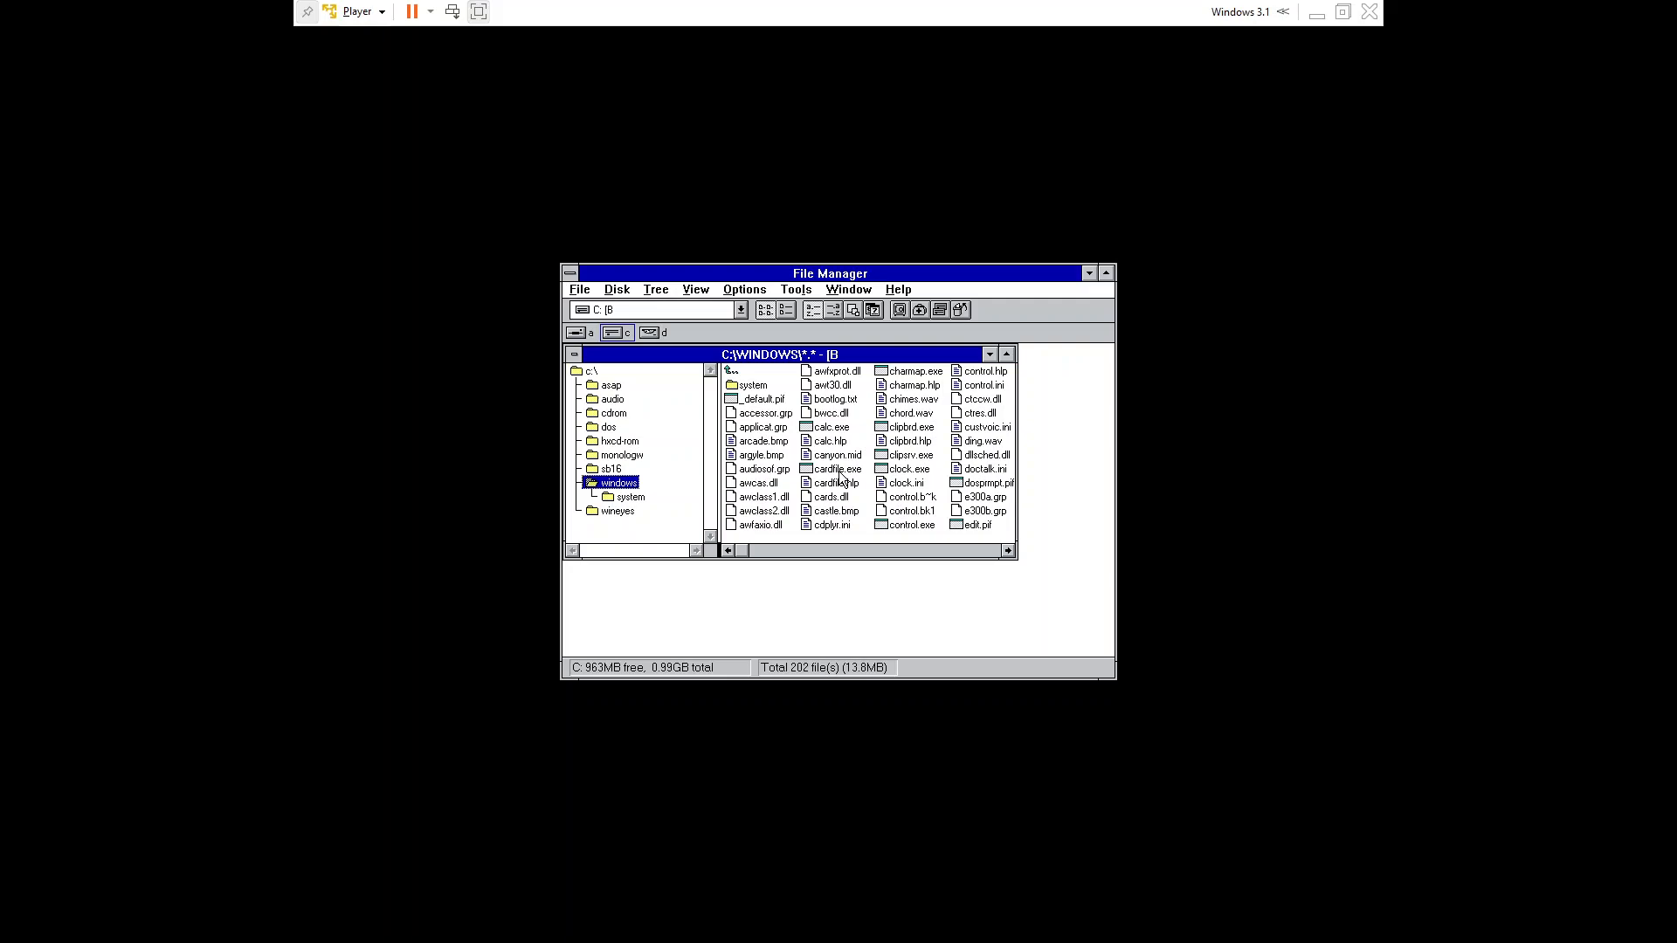
pyautogui.hotkey('shift', 'Tab')
pyautogui.press('Tab')
pyautogui.hotkey('ctrl', 'd')
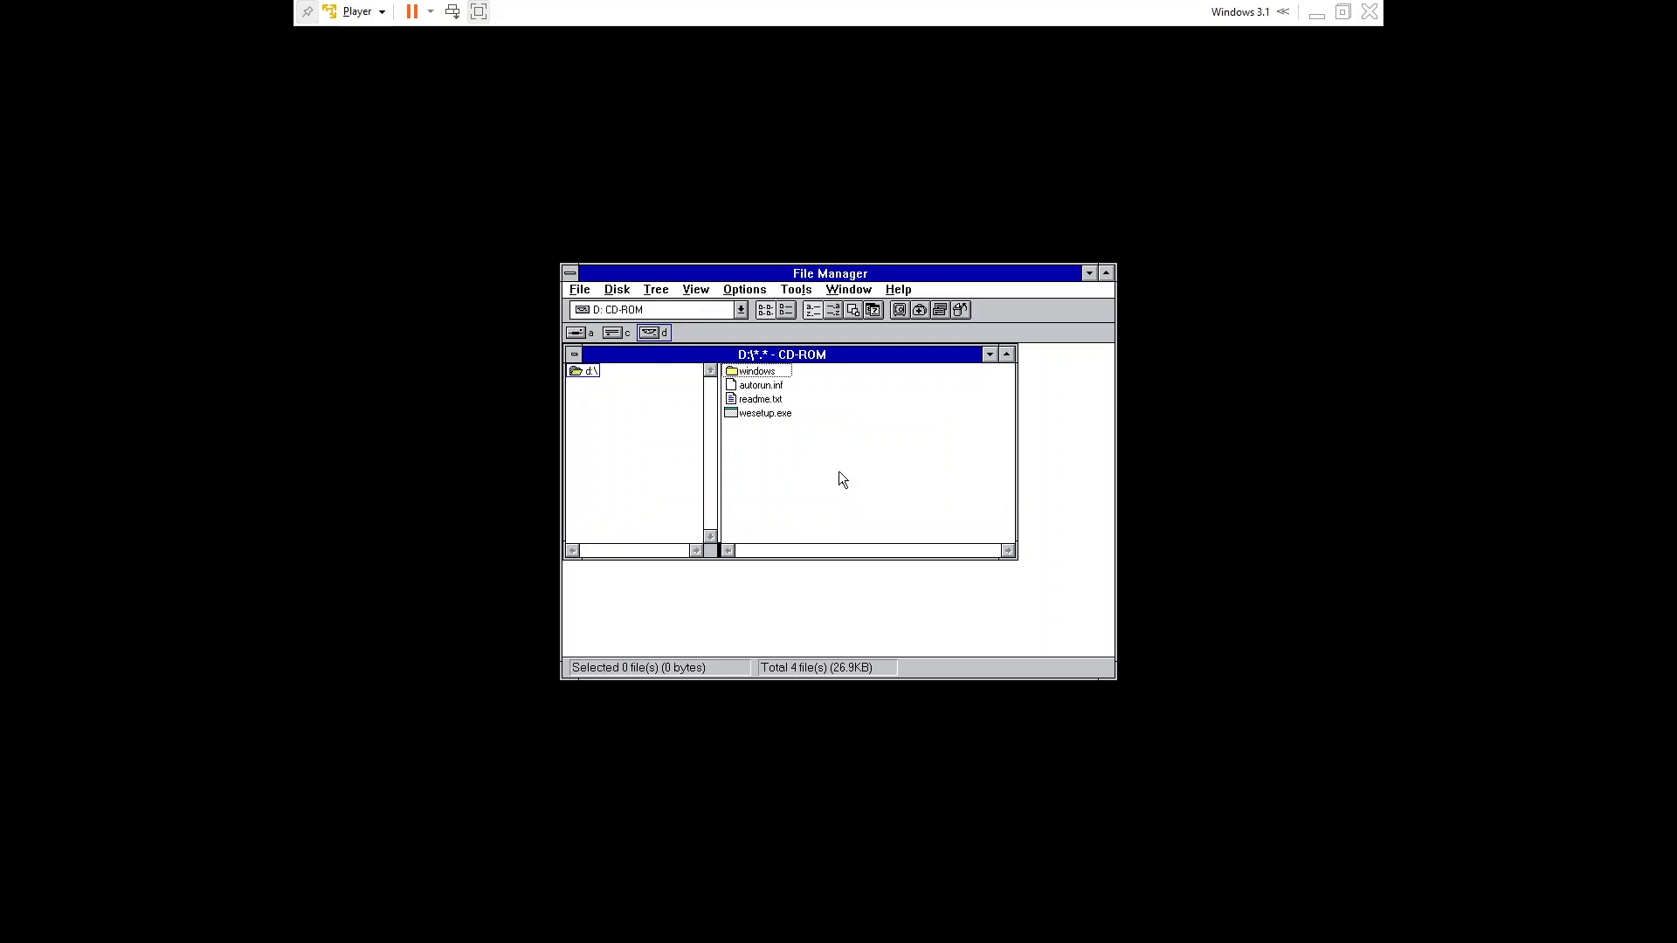
# - Run wesetup.exe from the CD-ROM and accept the quick install of Window-Eyes 3.1
pyautogui.press('Tab')
pyautogui.press('Down')
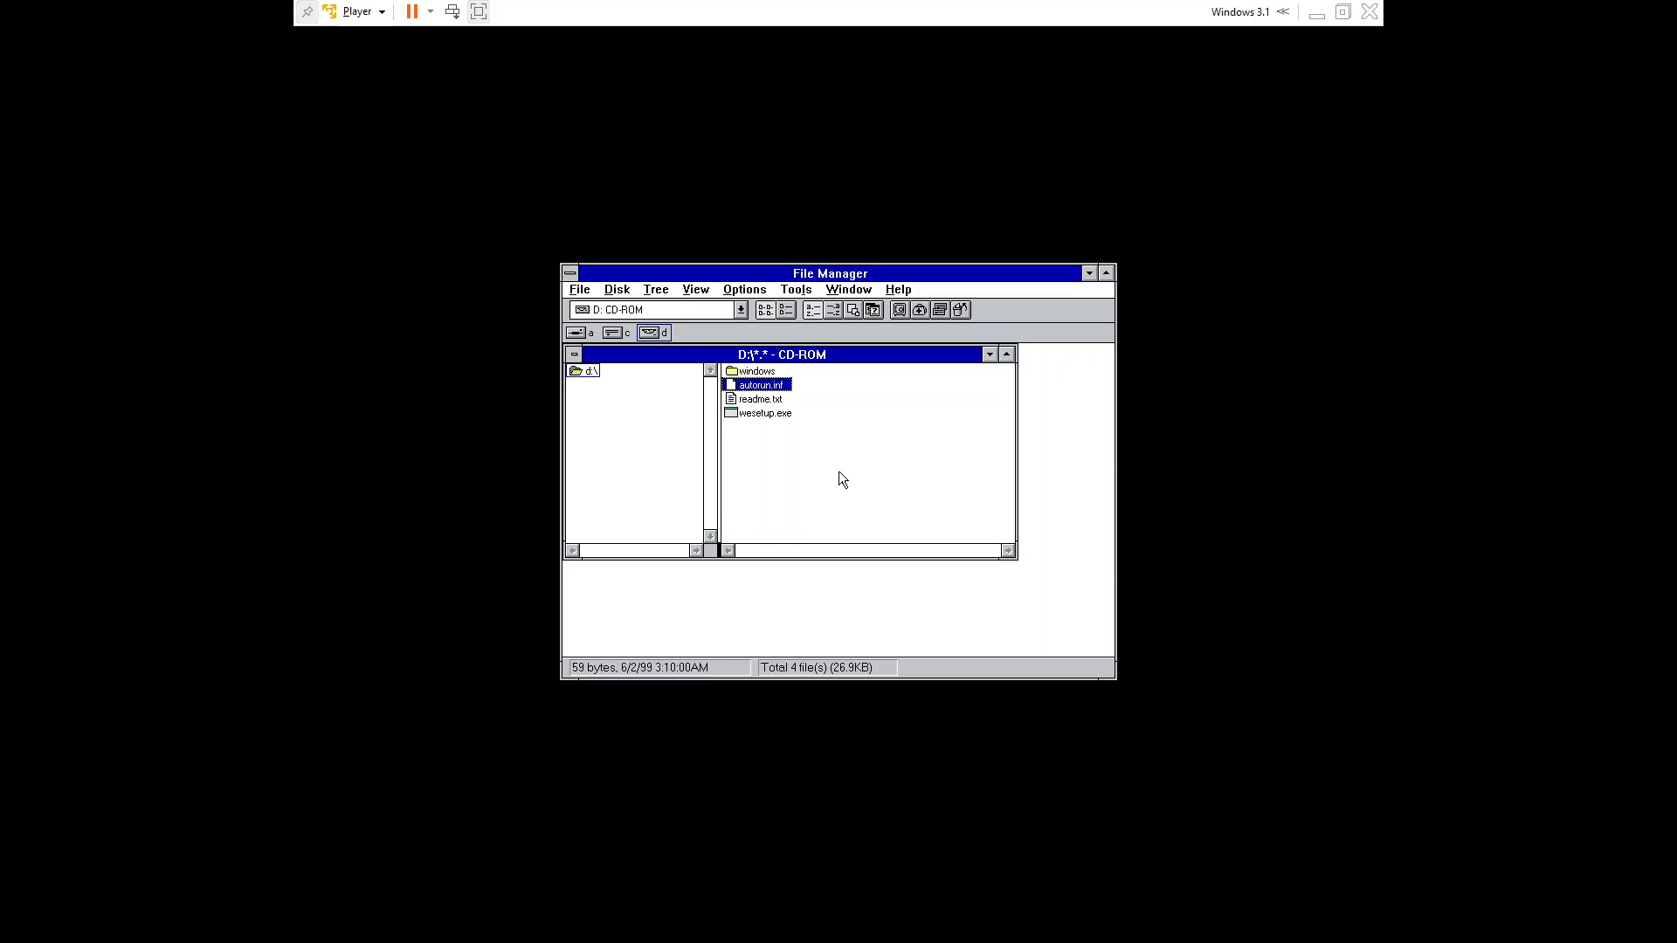
pyautogui.press('Down')
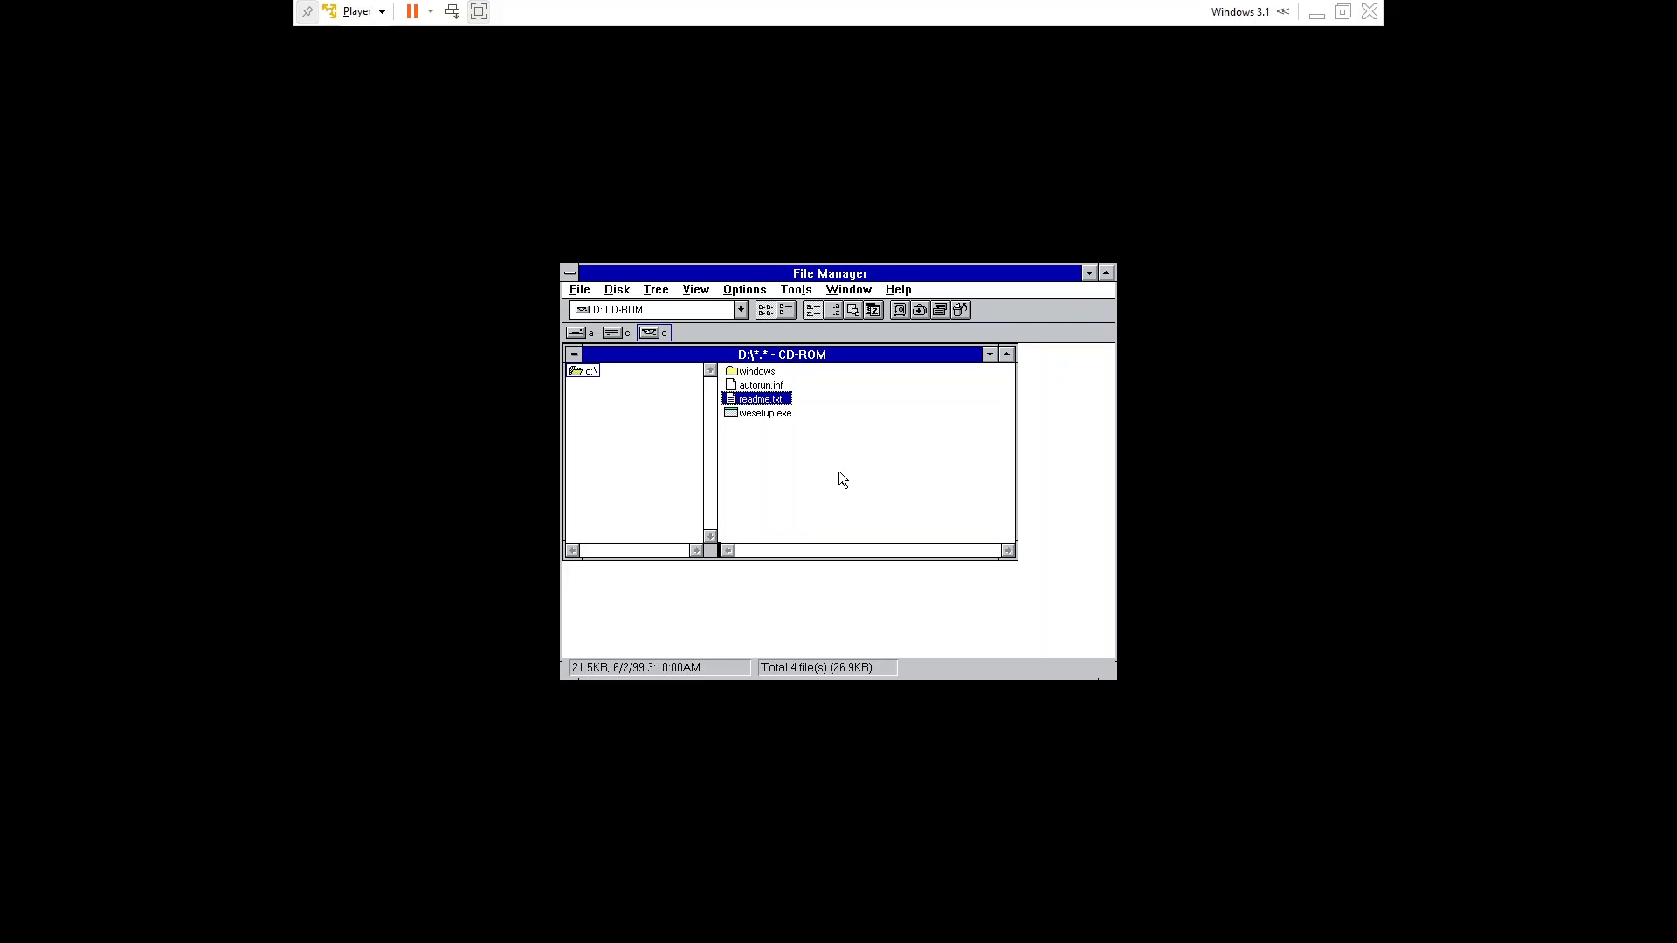
pyautogui.press('Down')
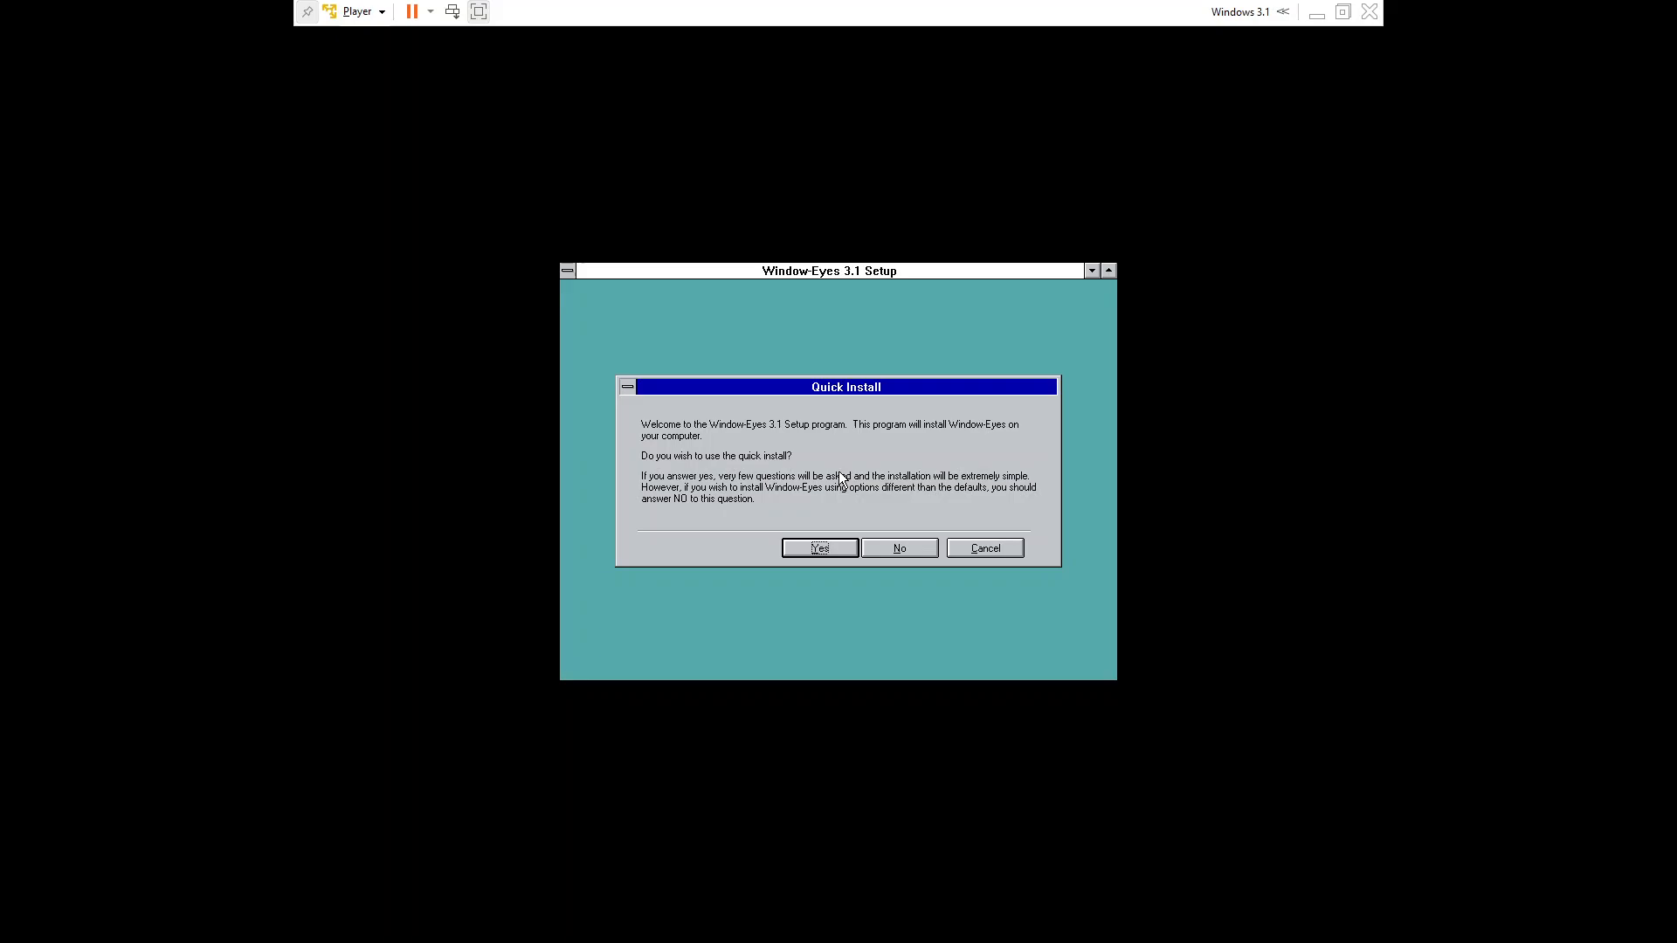
pyautogui.press('Tab')
pyautogui.hotkey('shift', 'Tab')
pyautogui.press('Return')
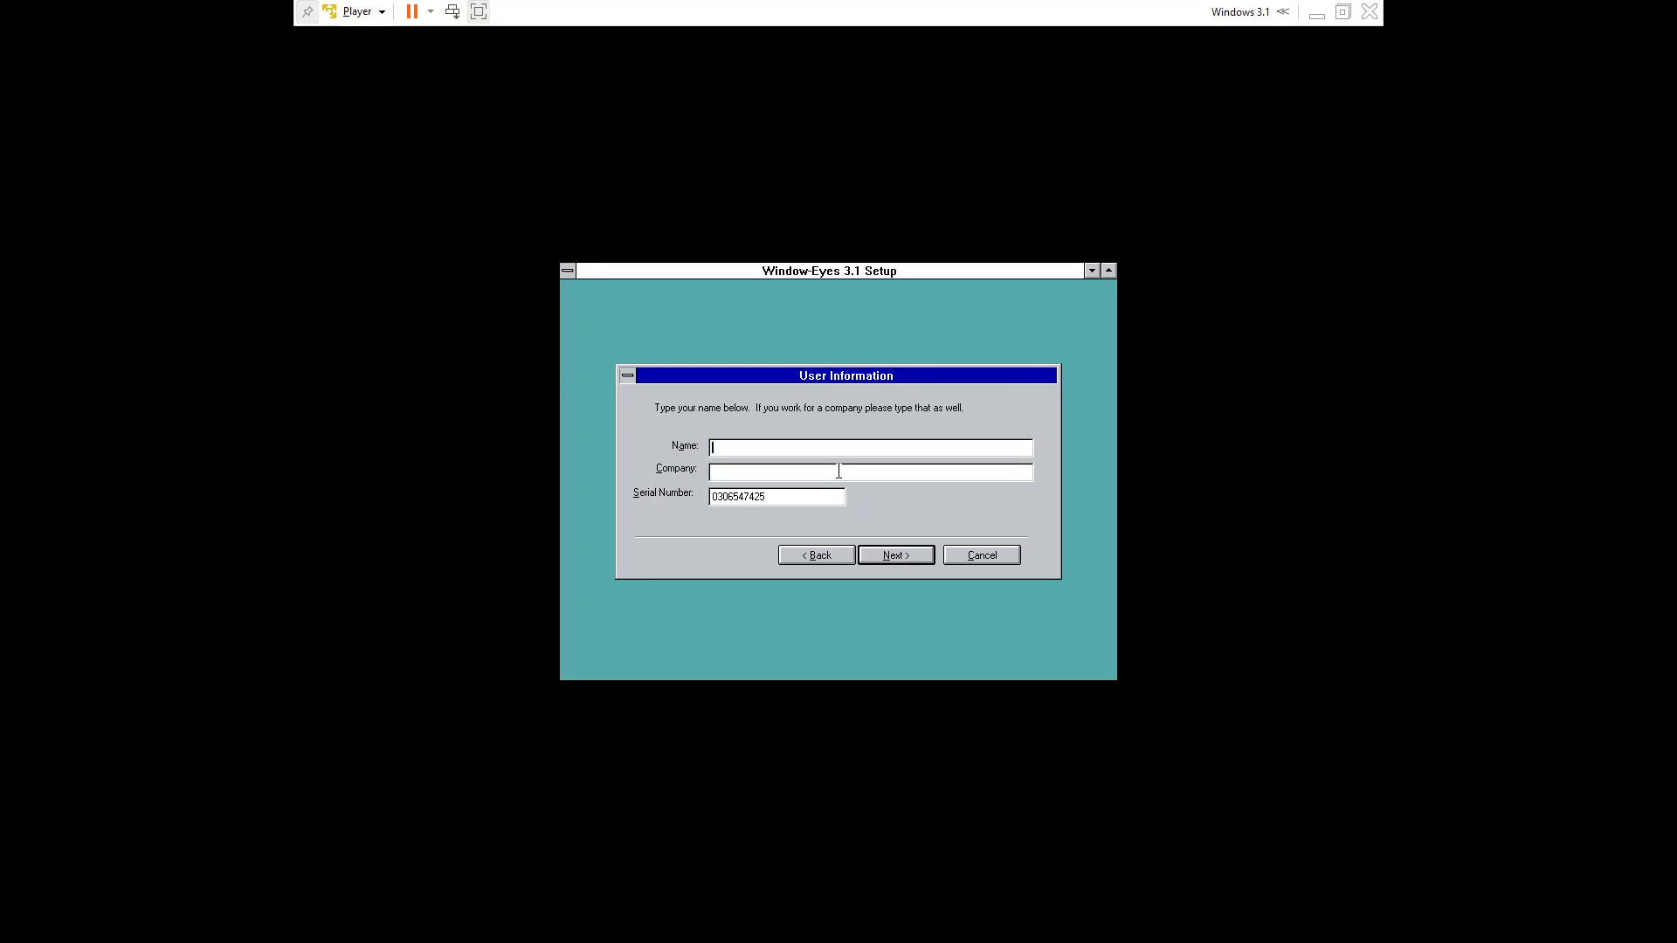
# - Enter the user's name in the setup's User Information dialog and continue to the synthesizer selection
pyautogui.click(838, 472)
pyautogui.write('Cameron')
pyautogui.press('Tab')
pyautogui.press('Tab')
pyautogui.press('Return')
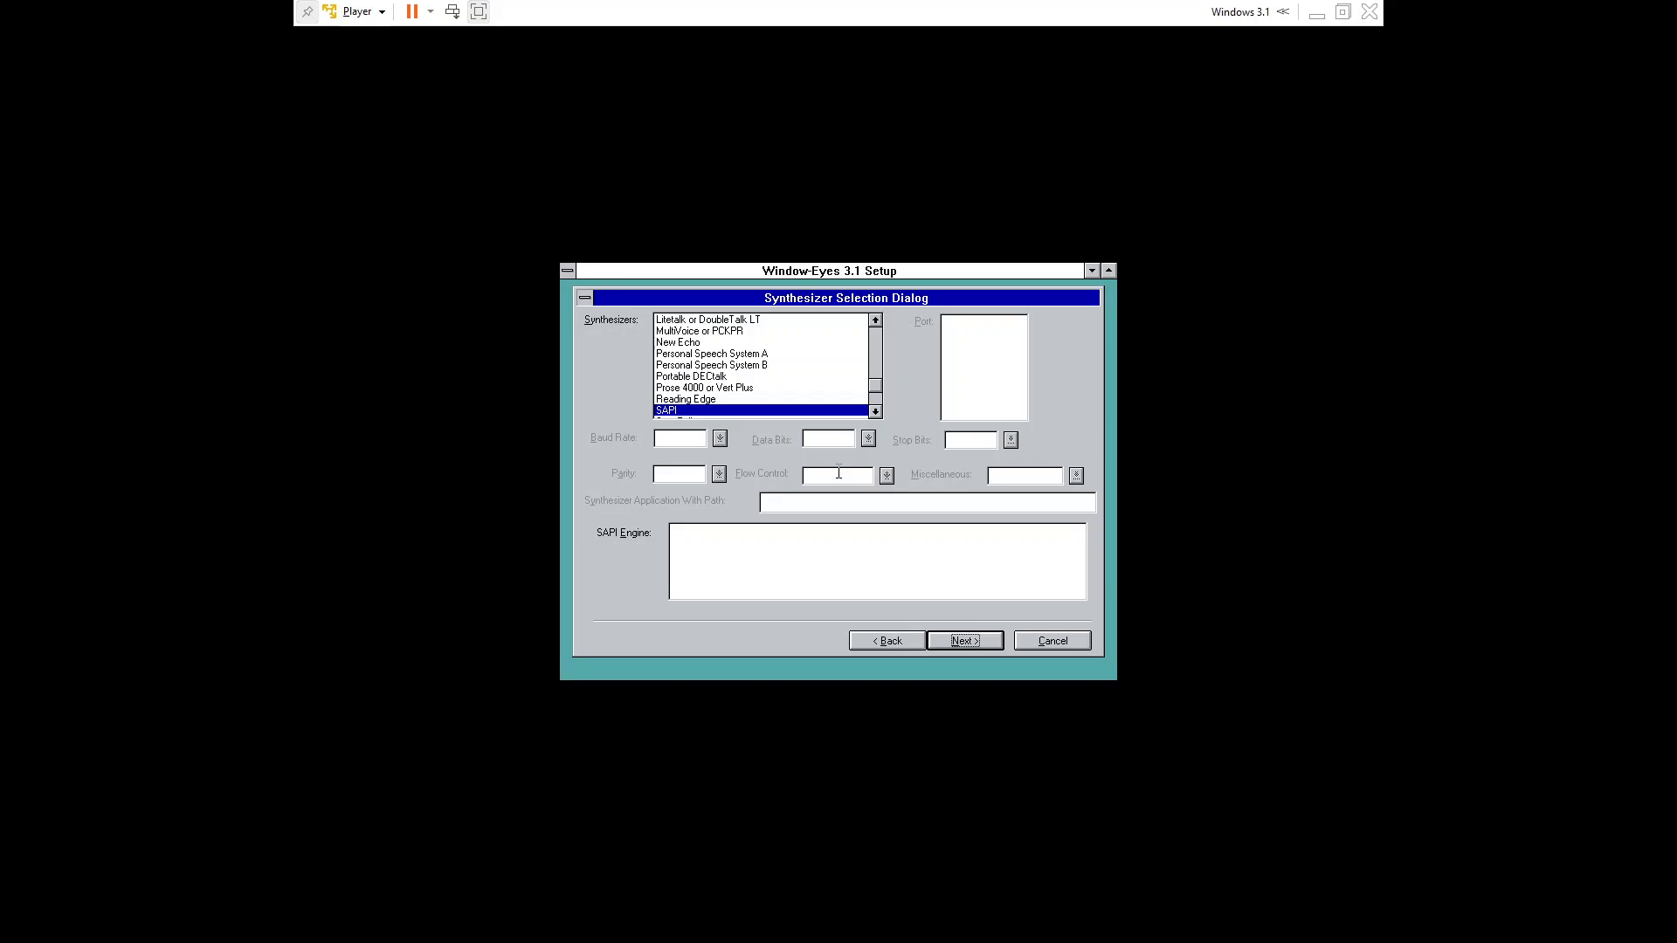
# - Select Keynote Gold Multi-Media as the synthesizer and continue the Window-Eyes setup
pyautogui.press('Tab')
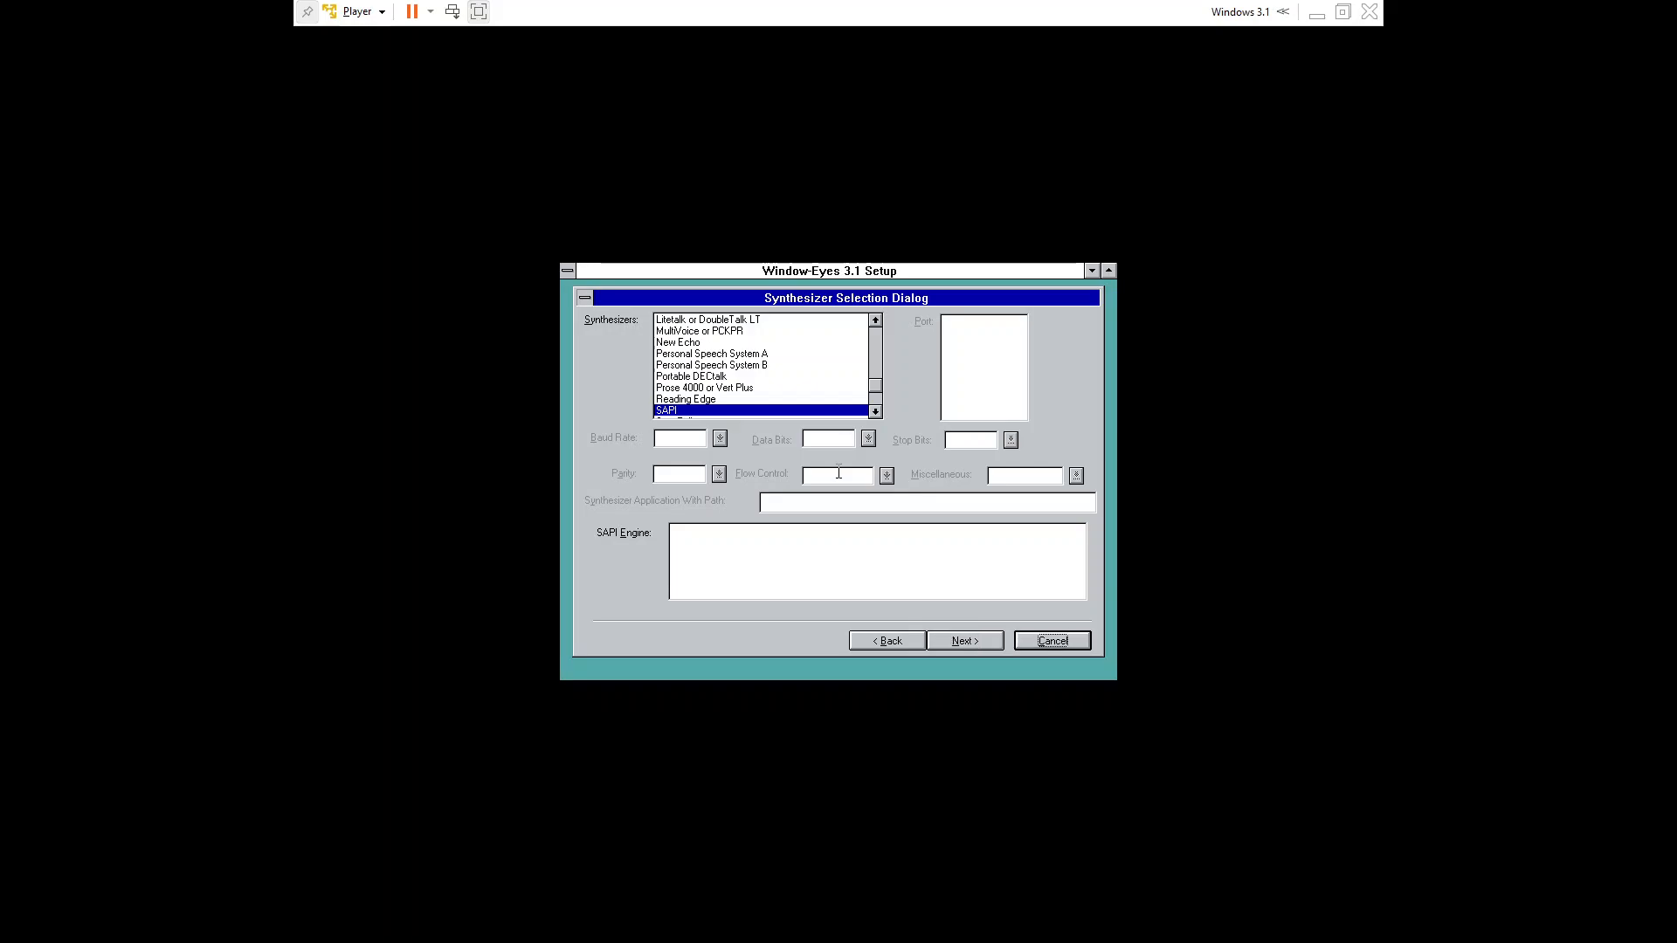
pyautogui.hotkey('shift', 'Tab')
pyautogui.hotkey('shift', 'Tab')
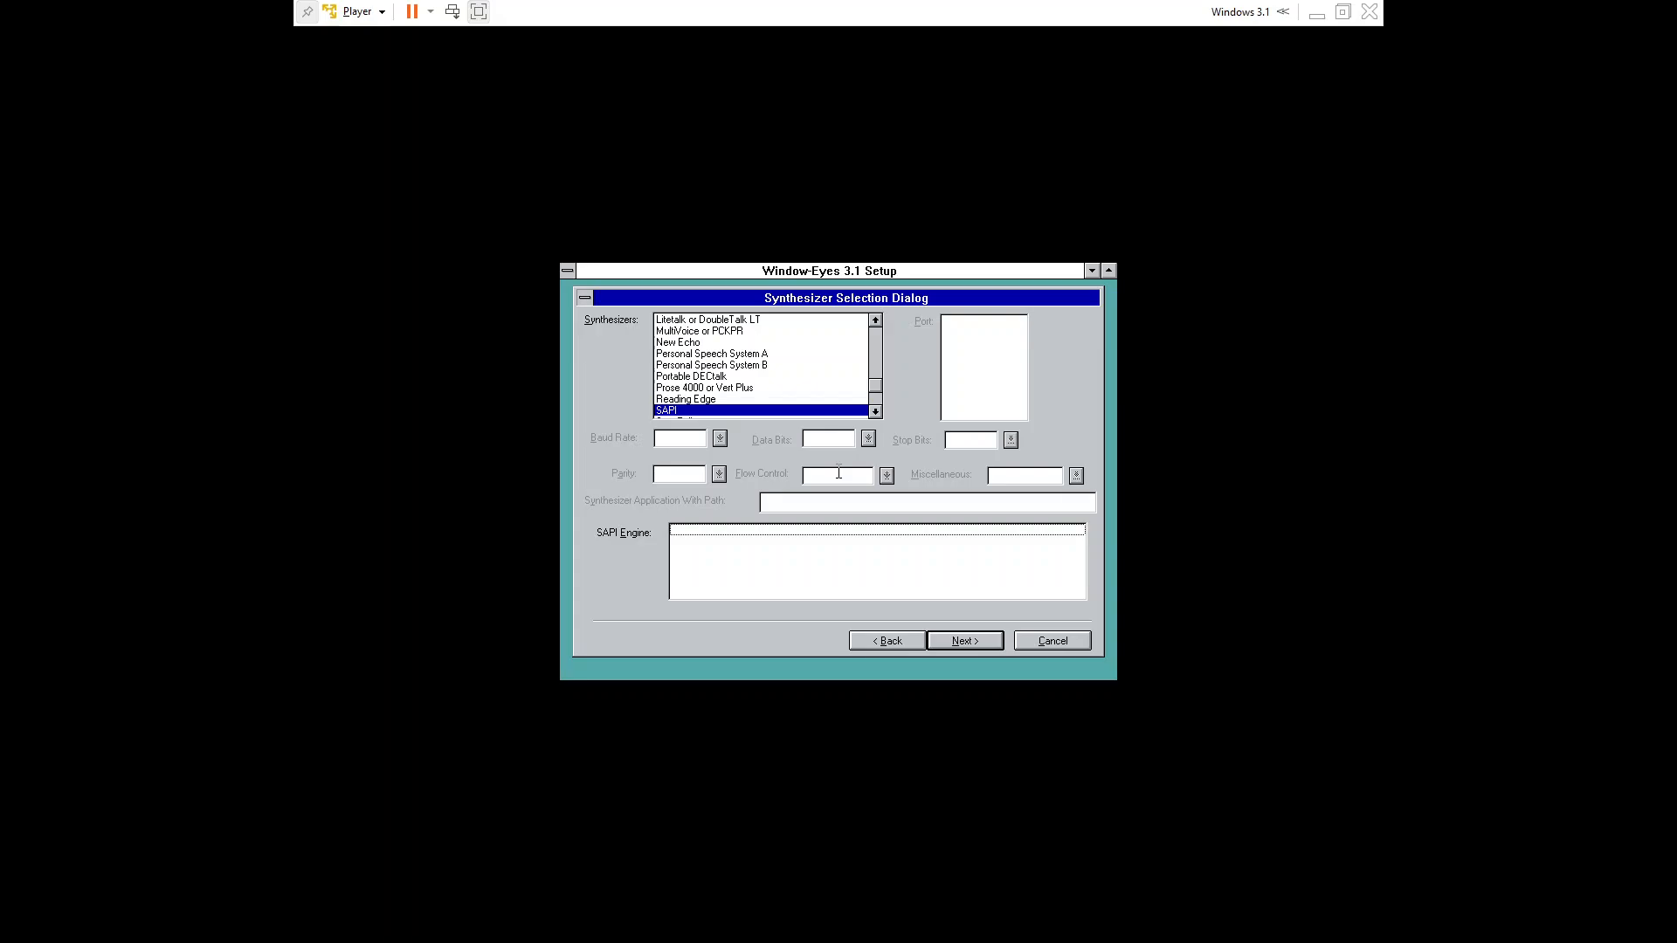
pyautogui.hotkey('shift', 'Tab')
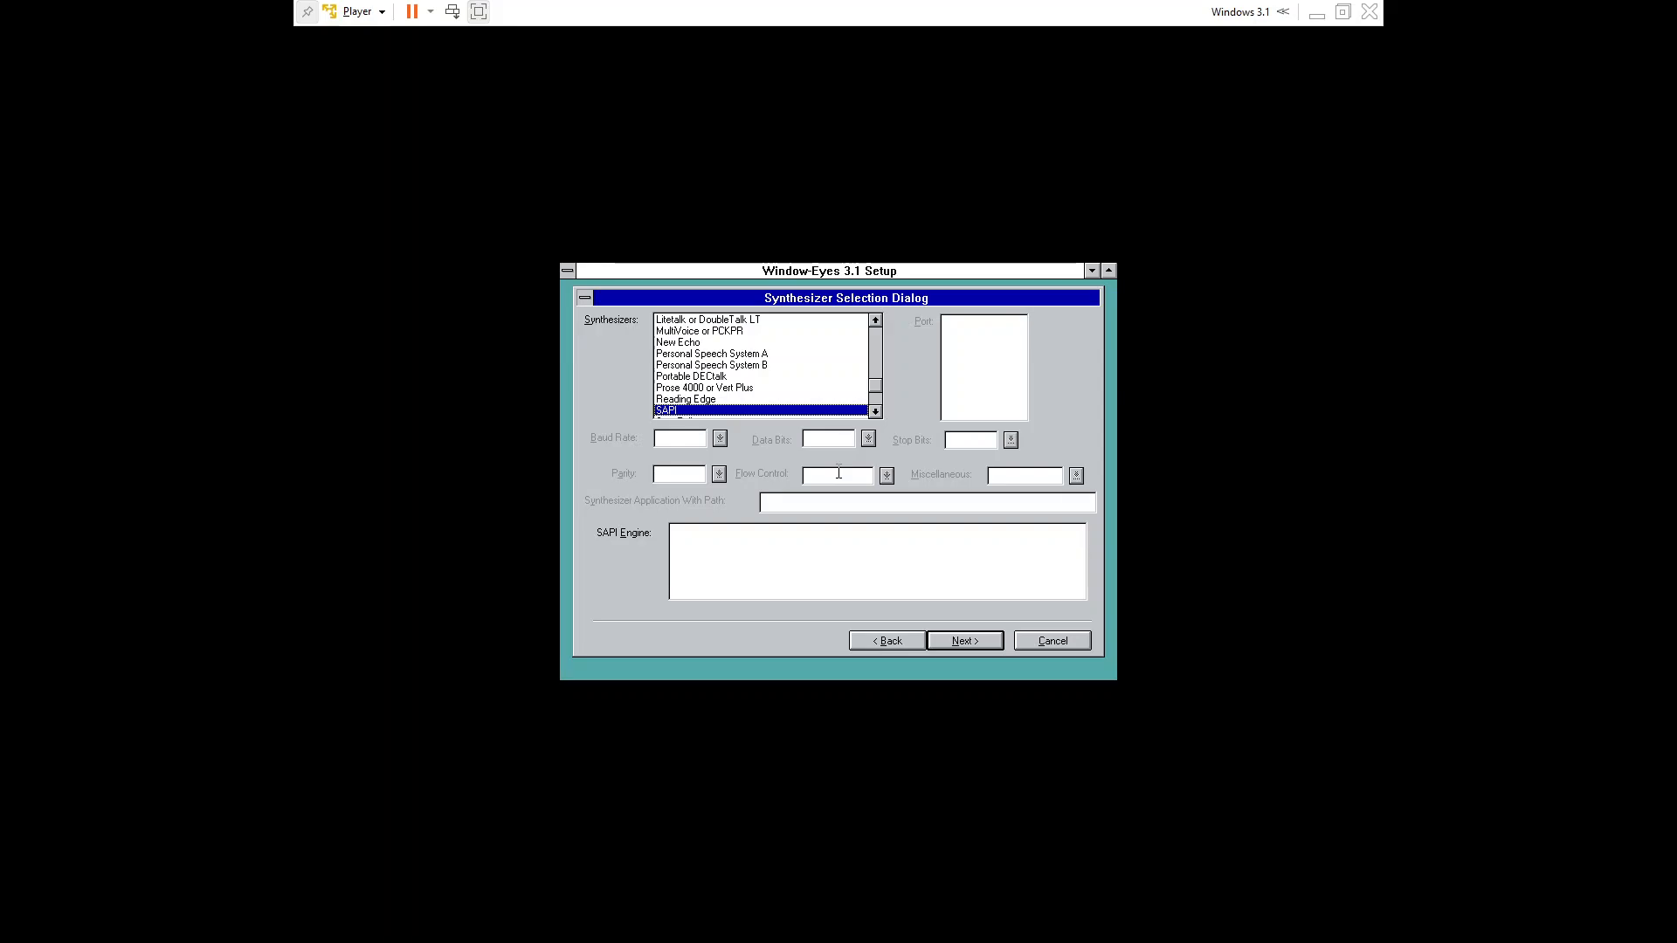
pyautogui.press('Up')
pyautogui.press('k')
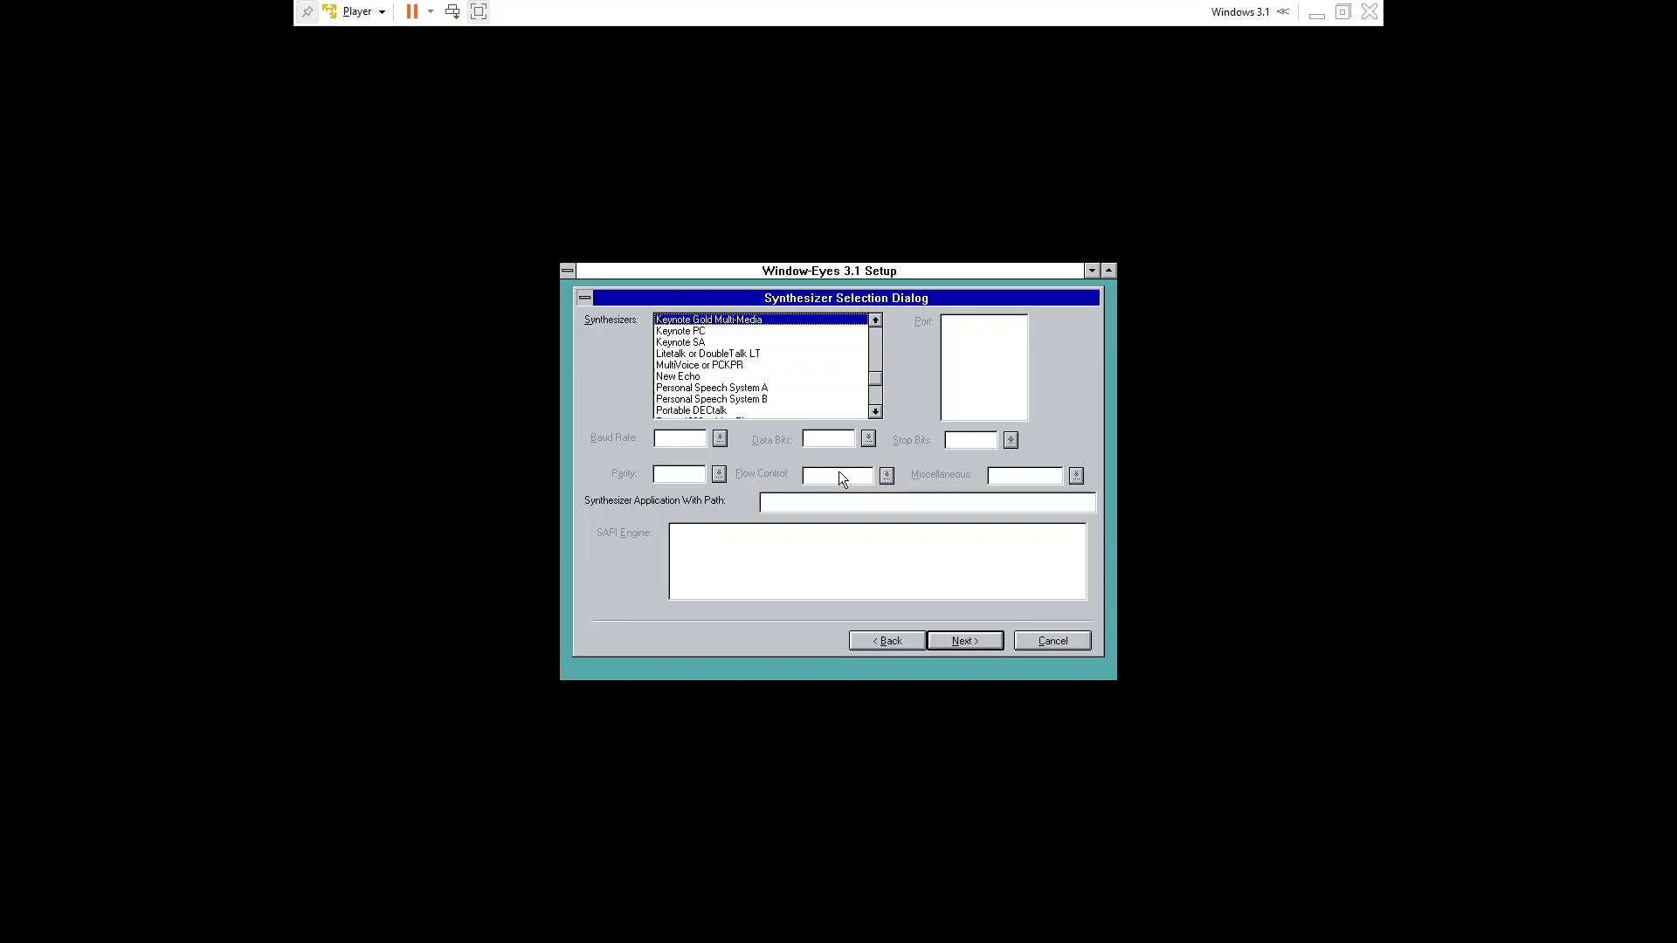
pyautogui.press('Tab')
pyautogui.press('Tab')
pyautogui.press('Return')
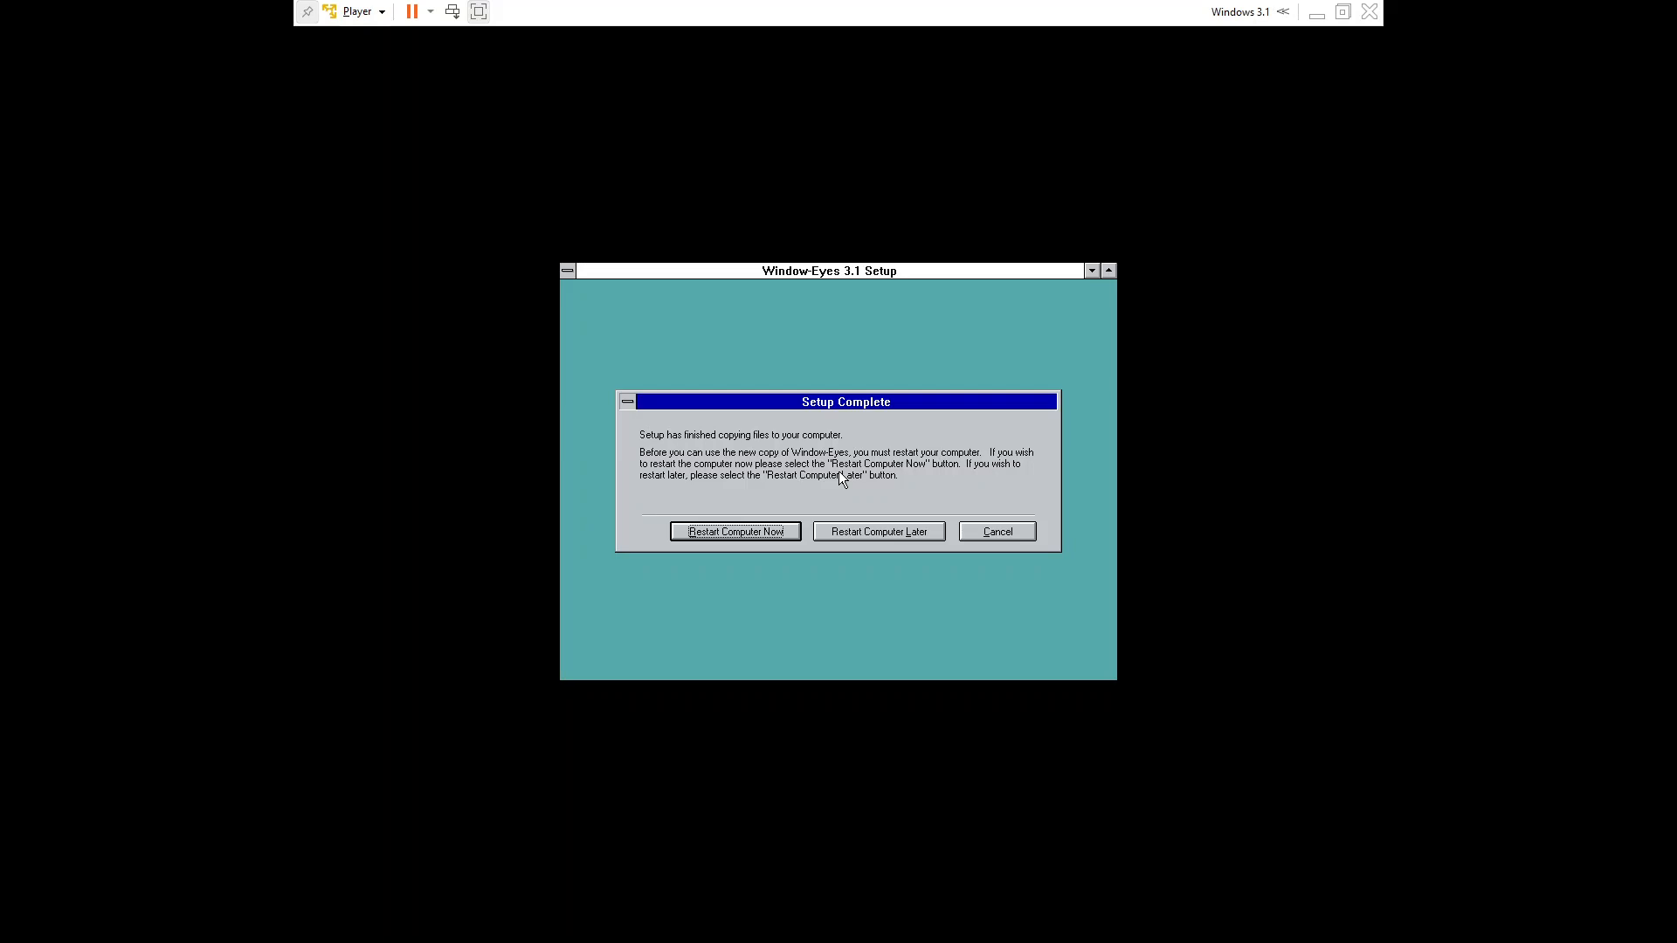
# - Restart the computer to complete the Window-Eyes setup, and start Windows from the DOS prompt
pyautogui.press('Tab')
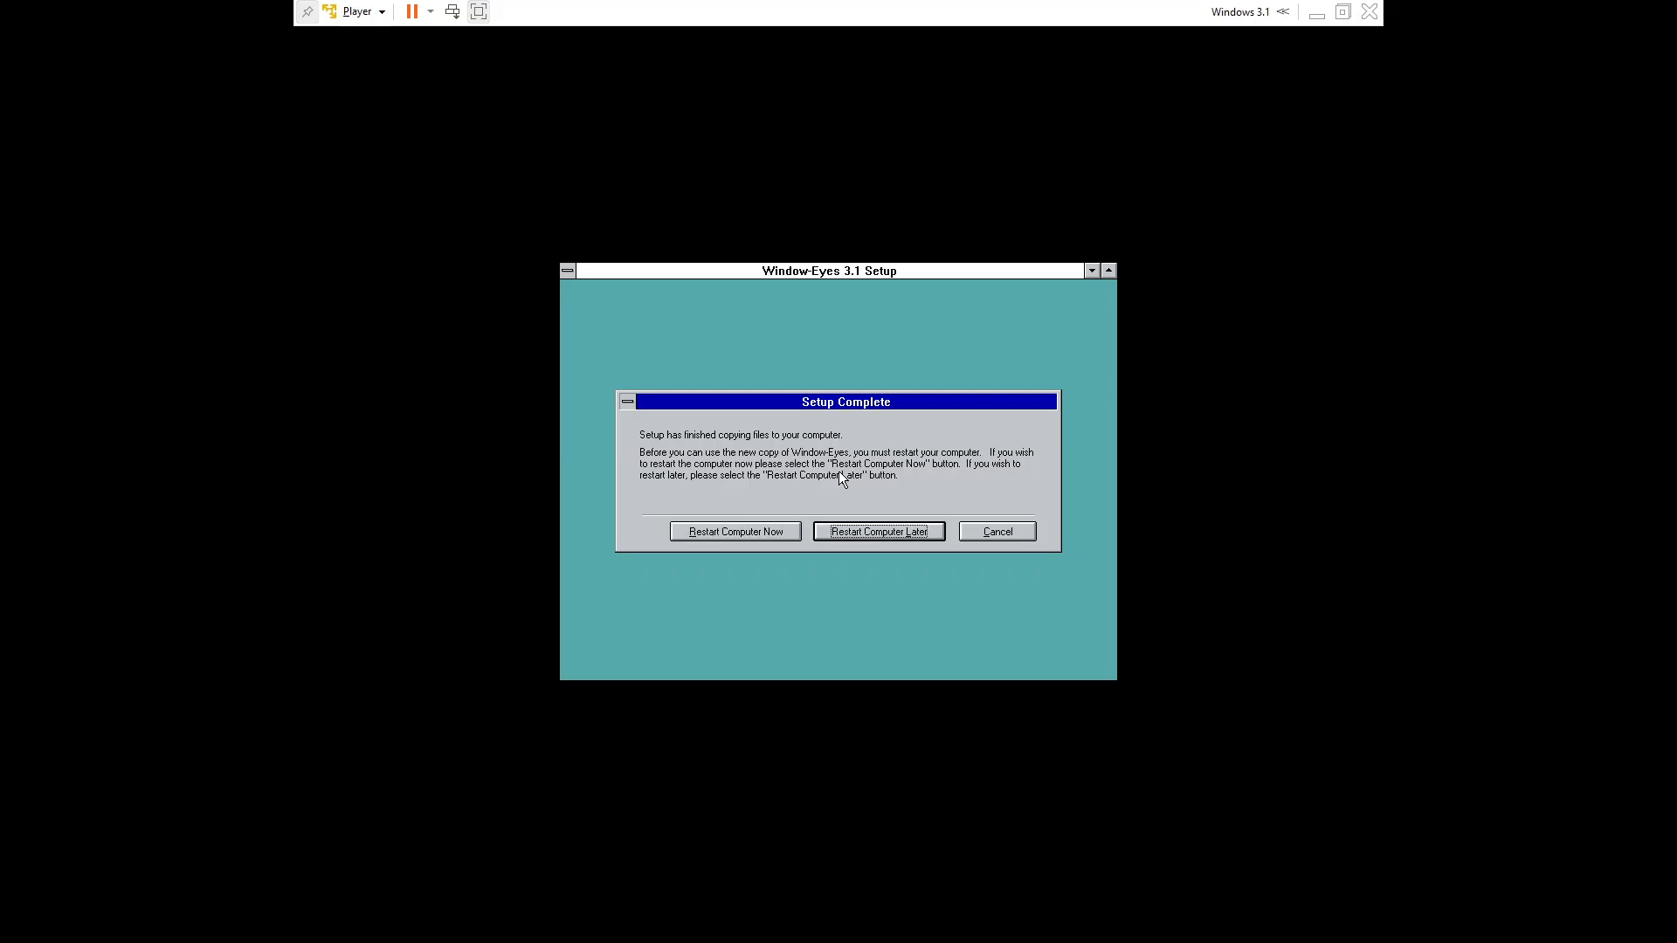
pyautogui.hotkey('shift', 'Tab')
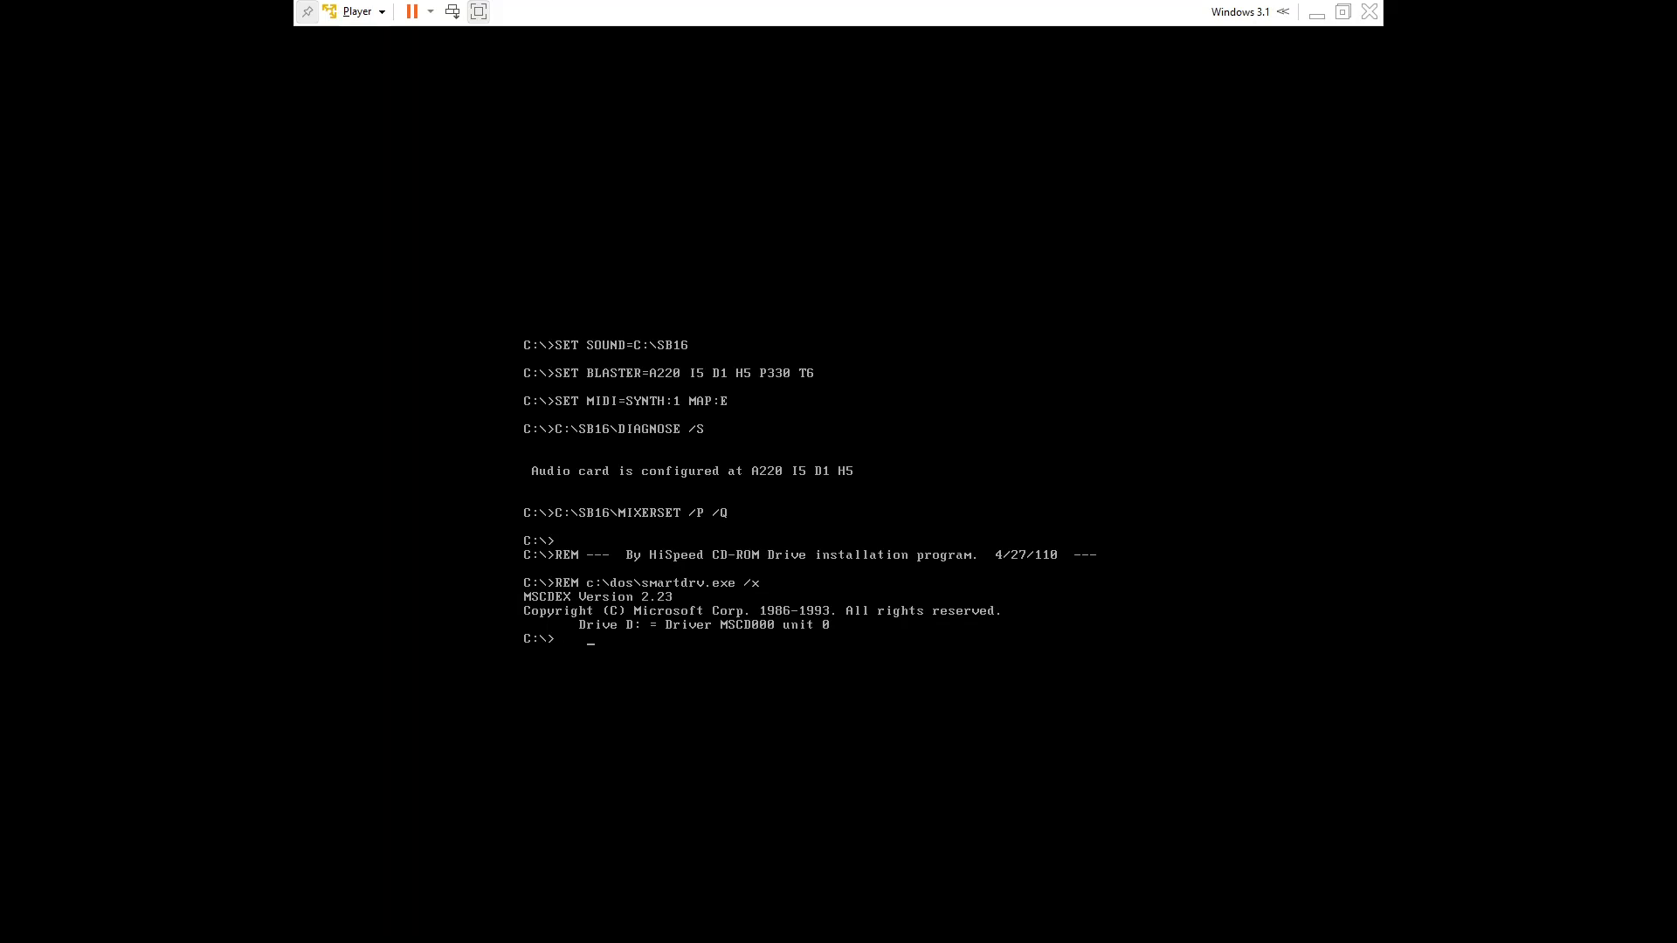
pyautogui.press('Escape')
pyautogui.press('Escape')
pyautogui.press('Escape')
pyautogui.press('Escape')
pyautogui.press('Escape')
pyautogui.press('Escape')
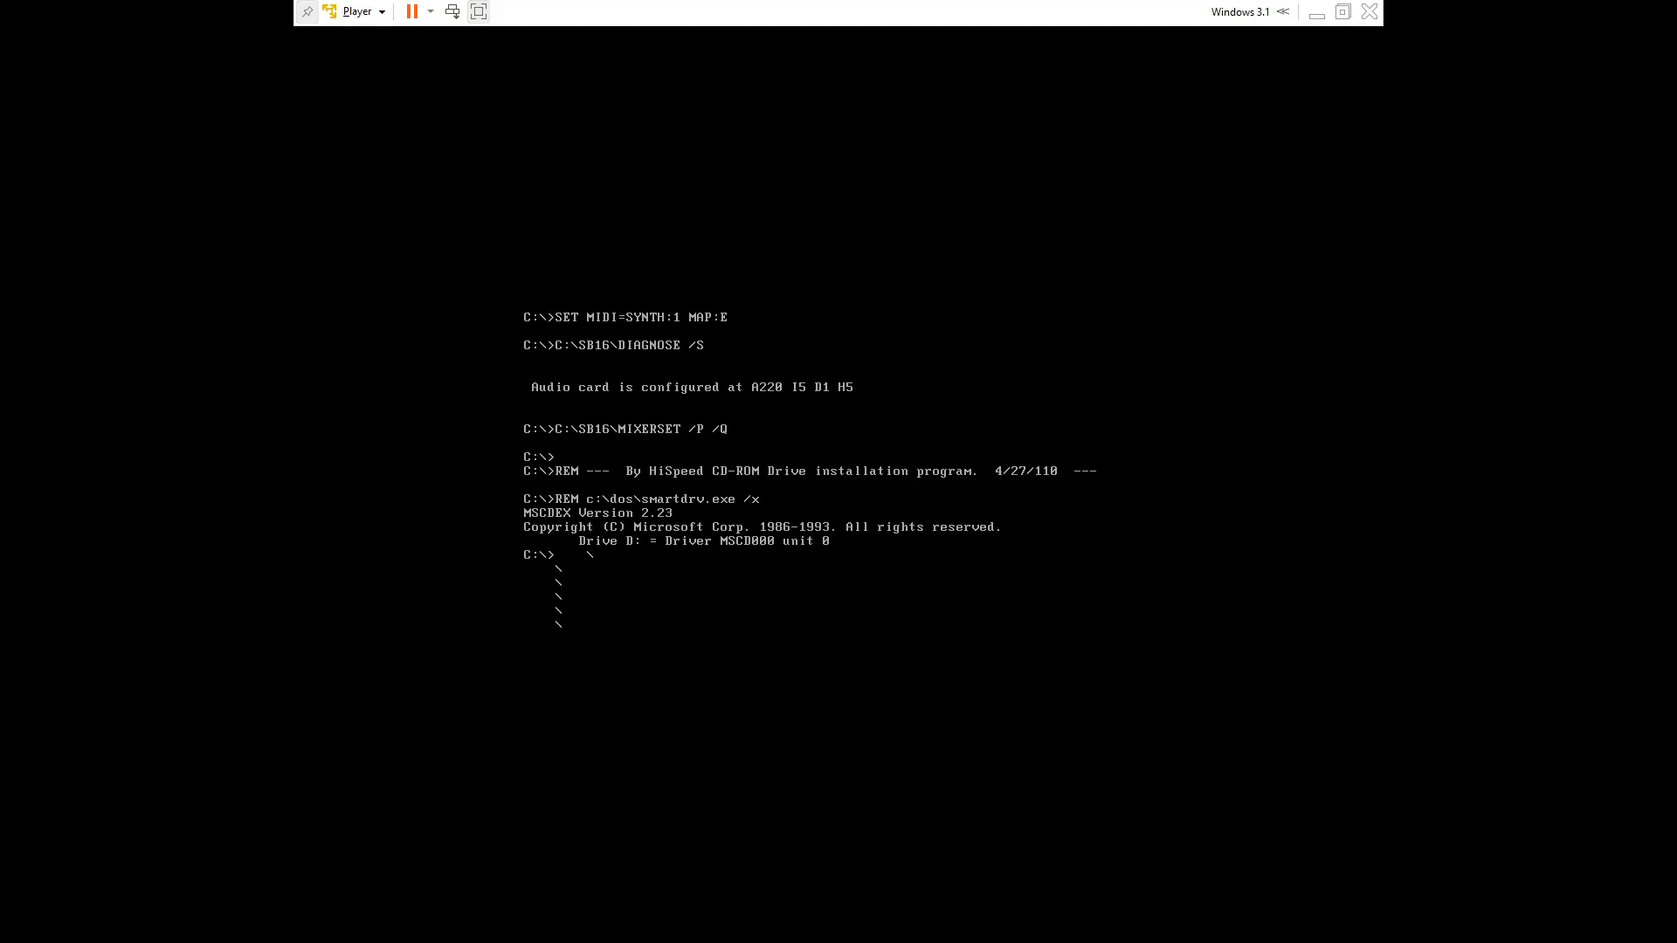
pyautogui.write('win')
pyautogui.press('Return')
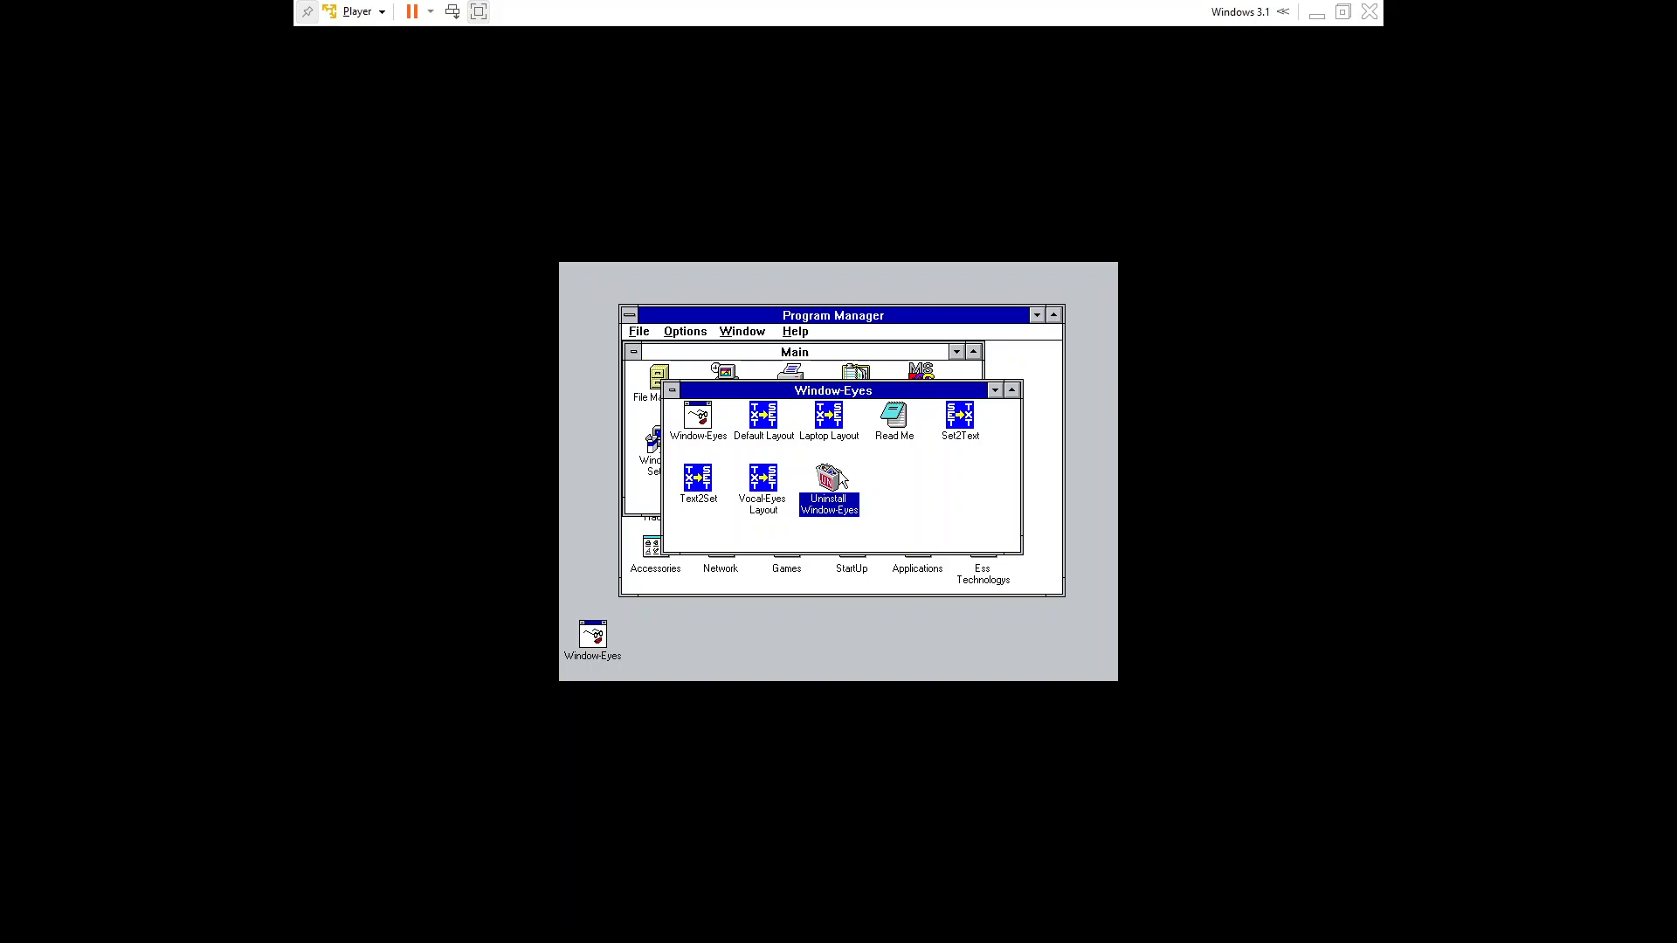
# - Move among the icons in the Window-Eyes program group to test the screen reader's speech
pyautogui.press('Left')
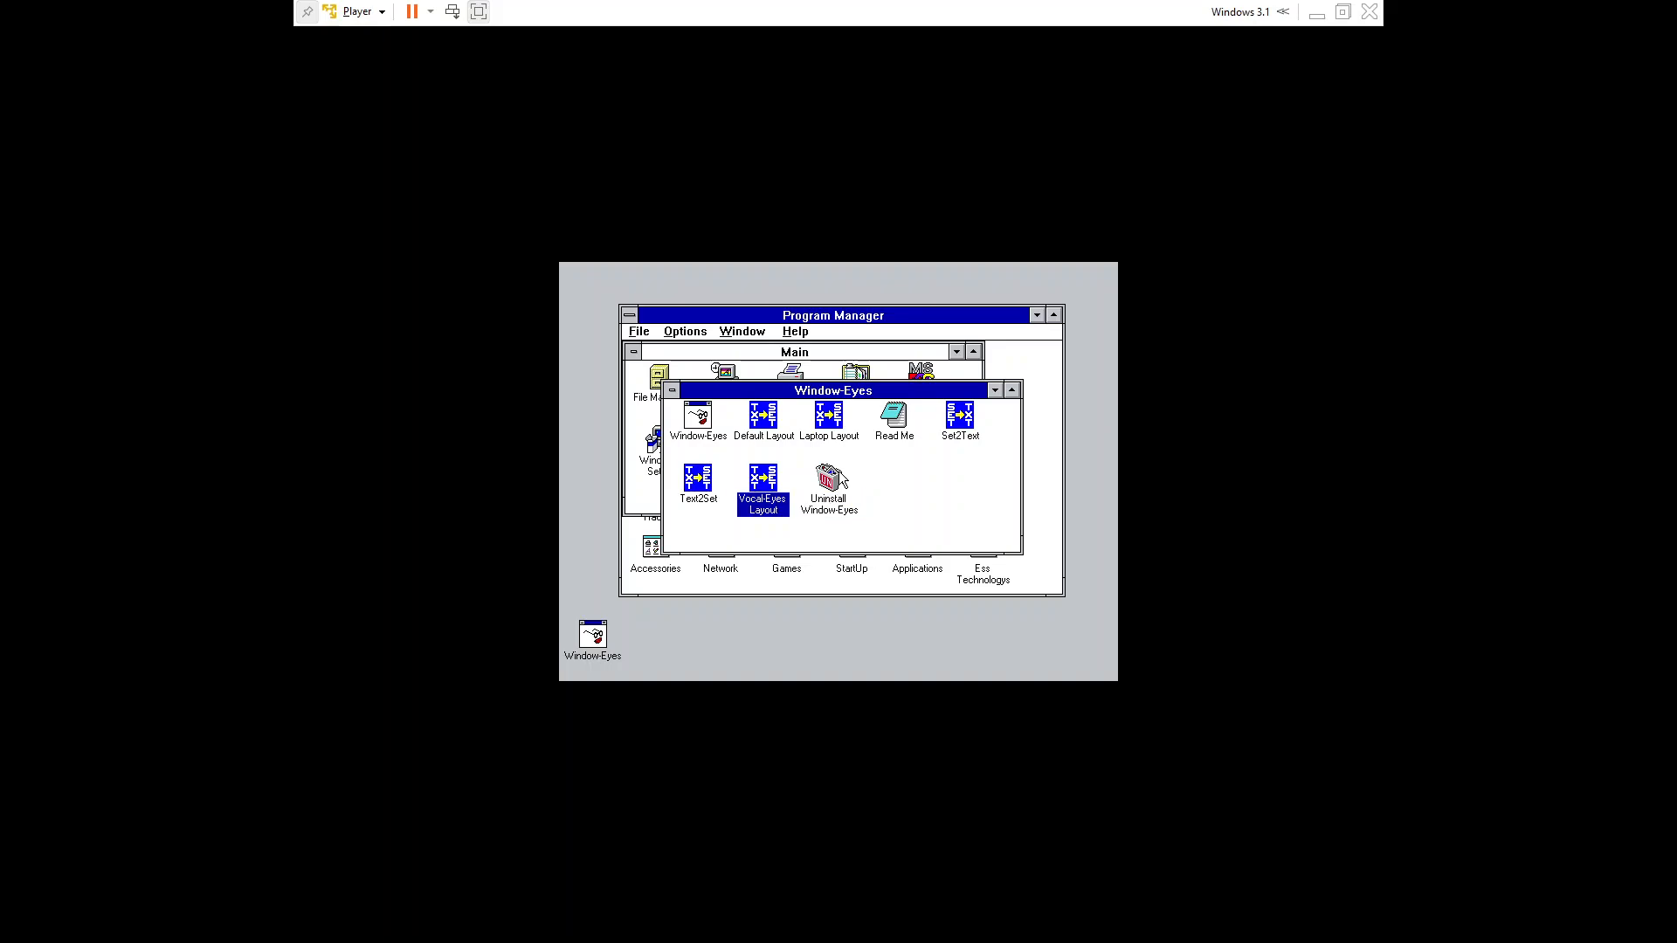
pyautogui.press('Right')
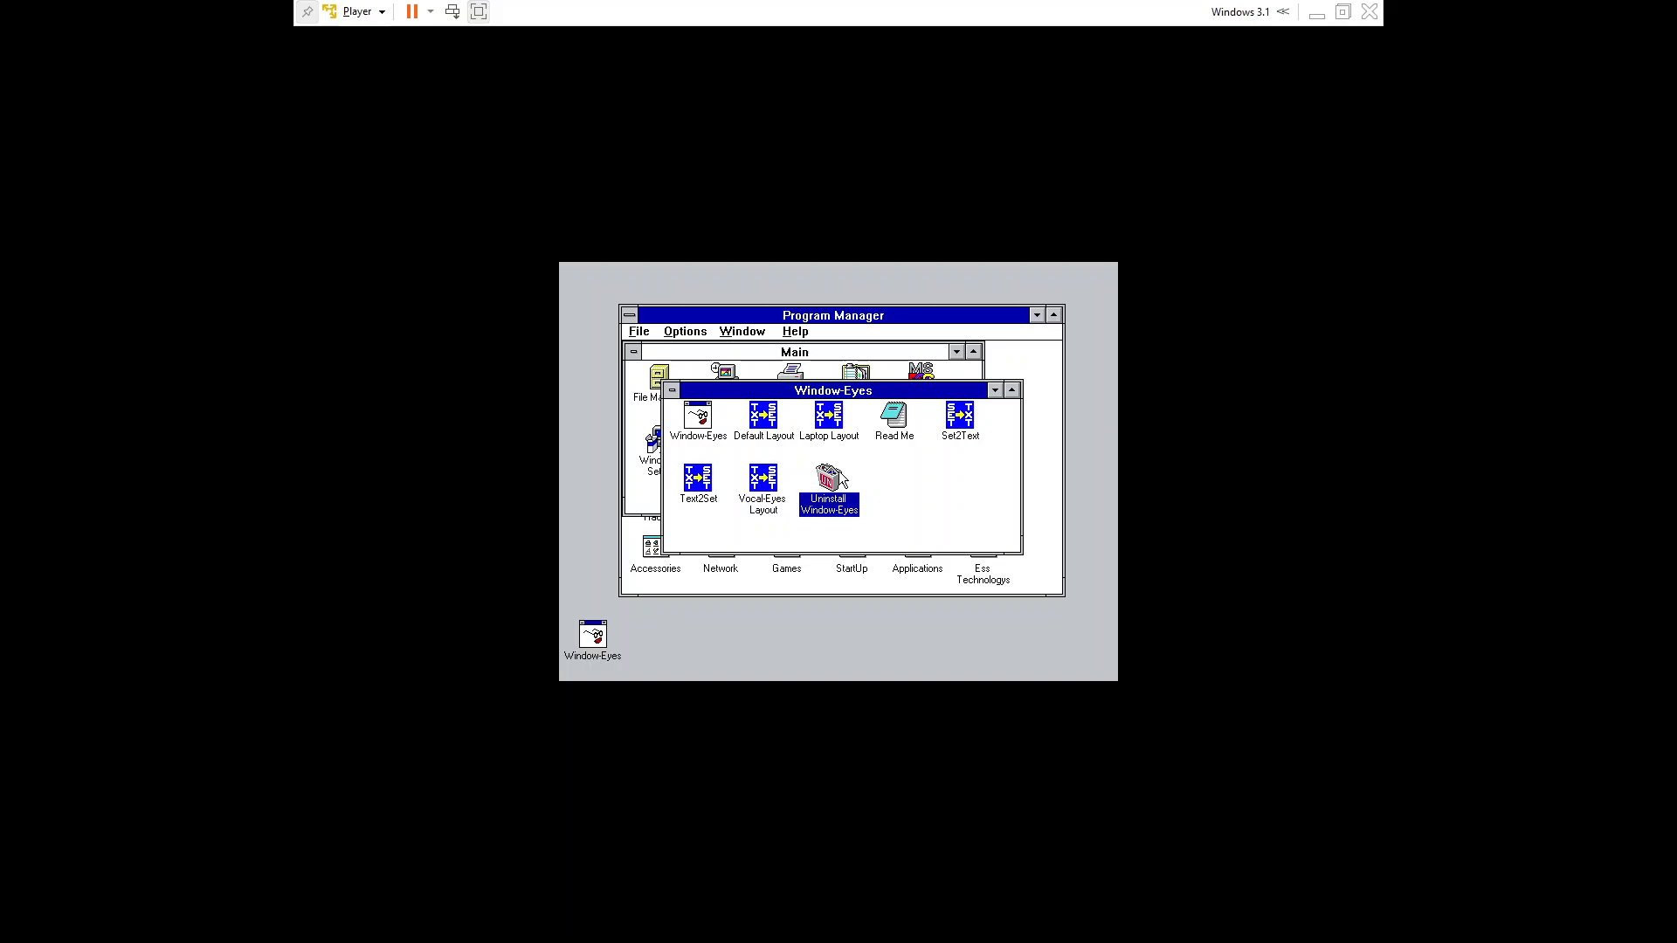
pyautogui.press('Left')
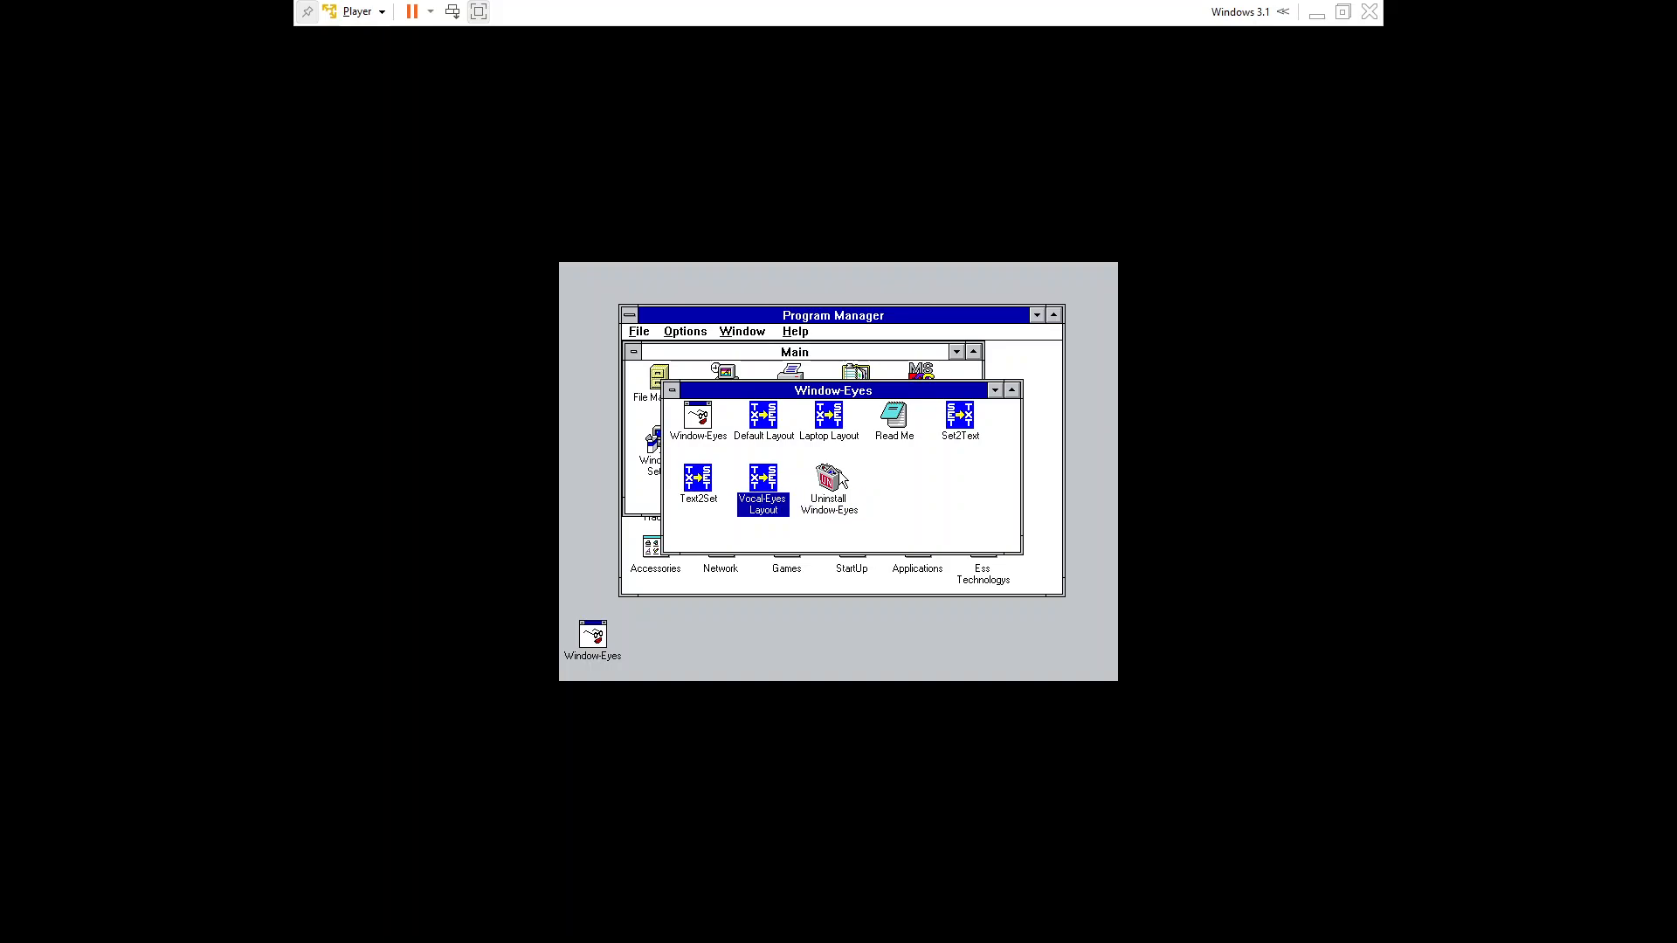
pyautogui.press('Up')
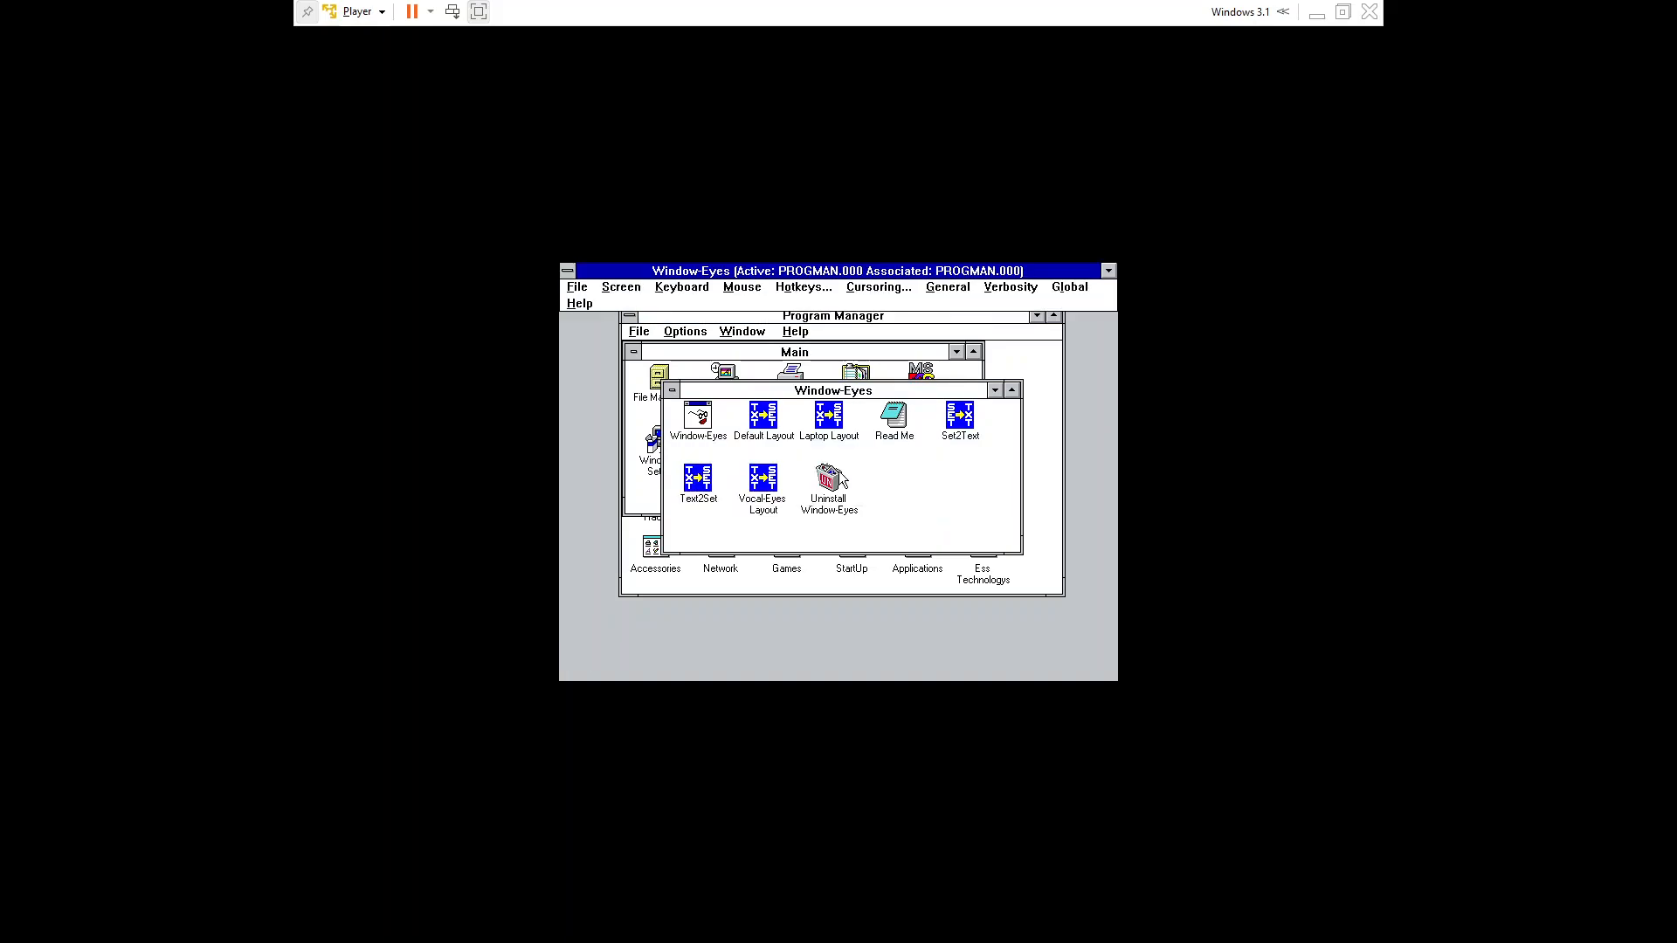
# - Examine the screen voice settings in the Window-Eyes control window, from Voice down to Volume, without changing them
pyautogui.press('alt')
pyautogui.press('Right')
pyautogui.press('Down')
pyautogui.press('Down')
pyautogui.press('Down')
pyautogui.press('Down')
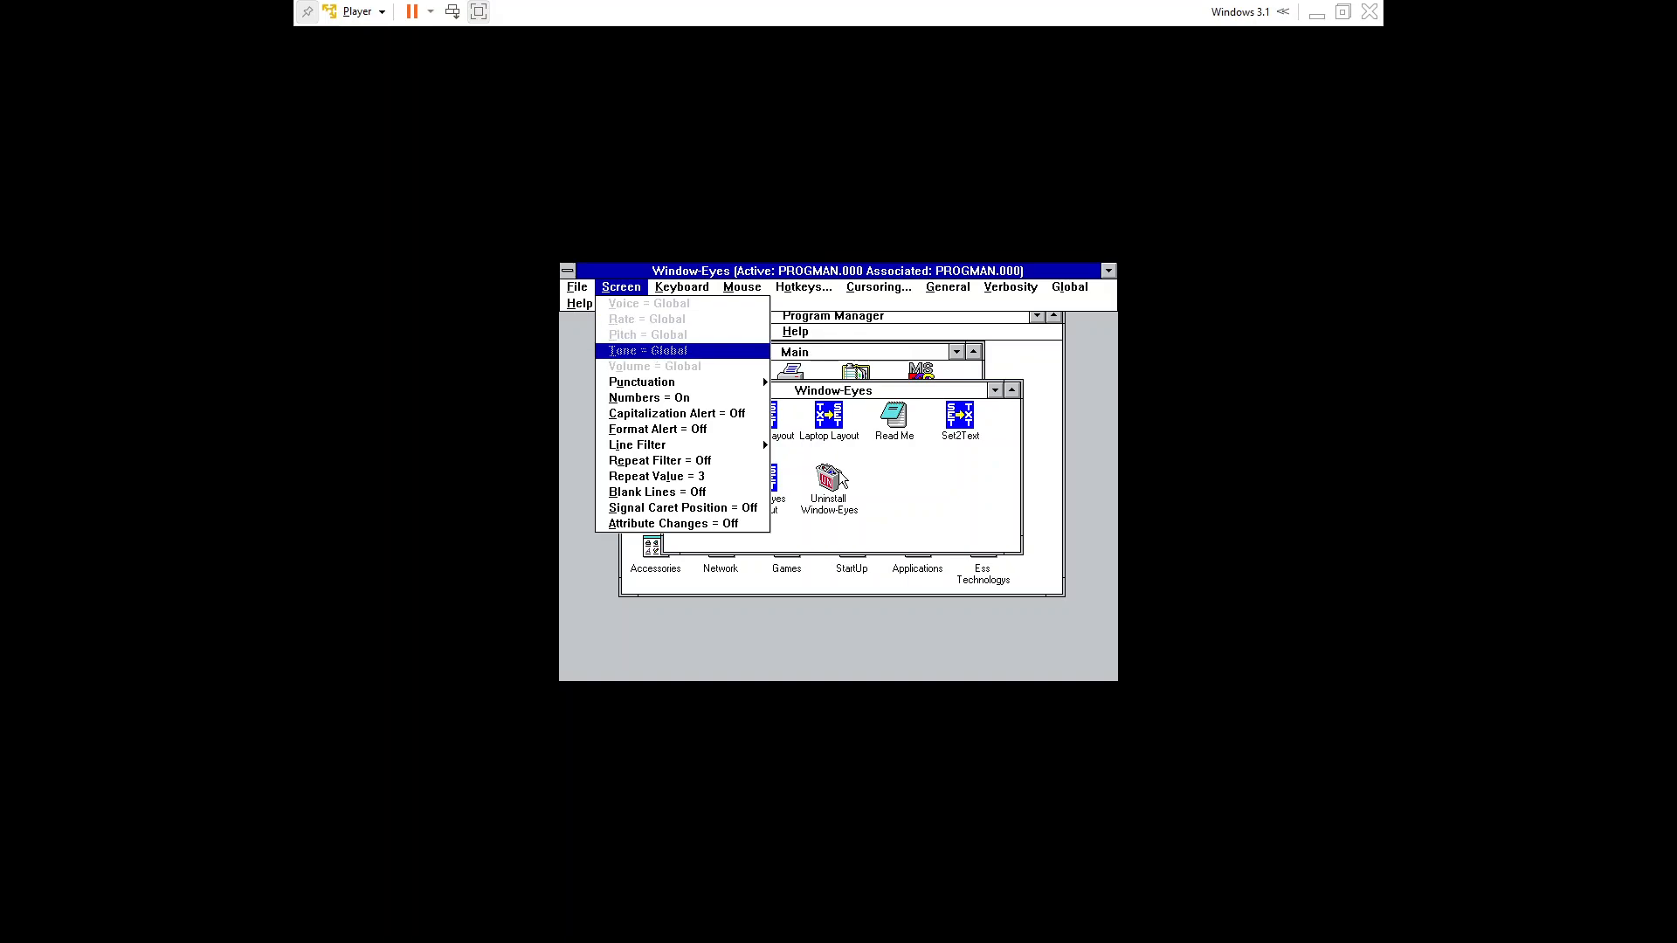
pyautogui.press('Down')
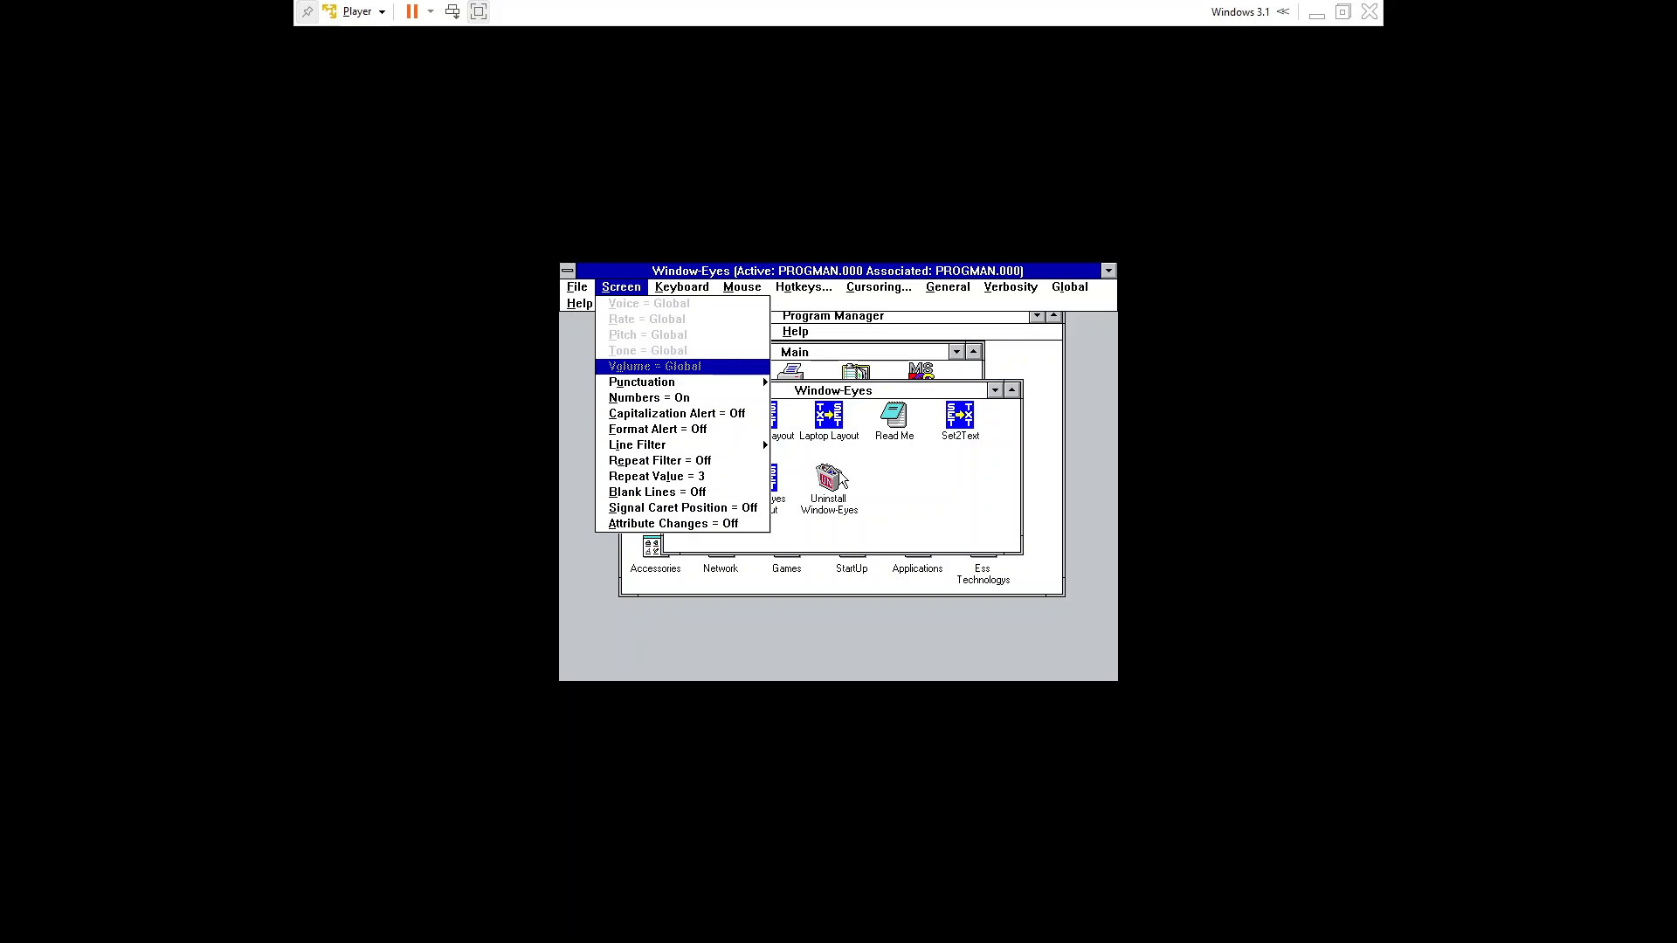
pyautogui.press('Escape')
pyautogui.press('Escape')
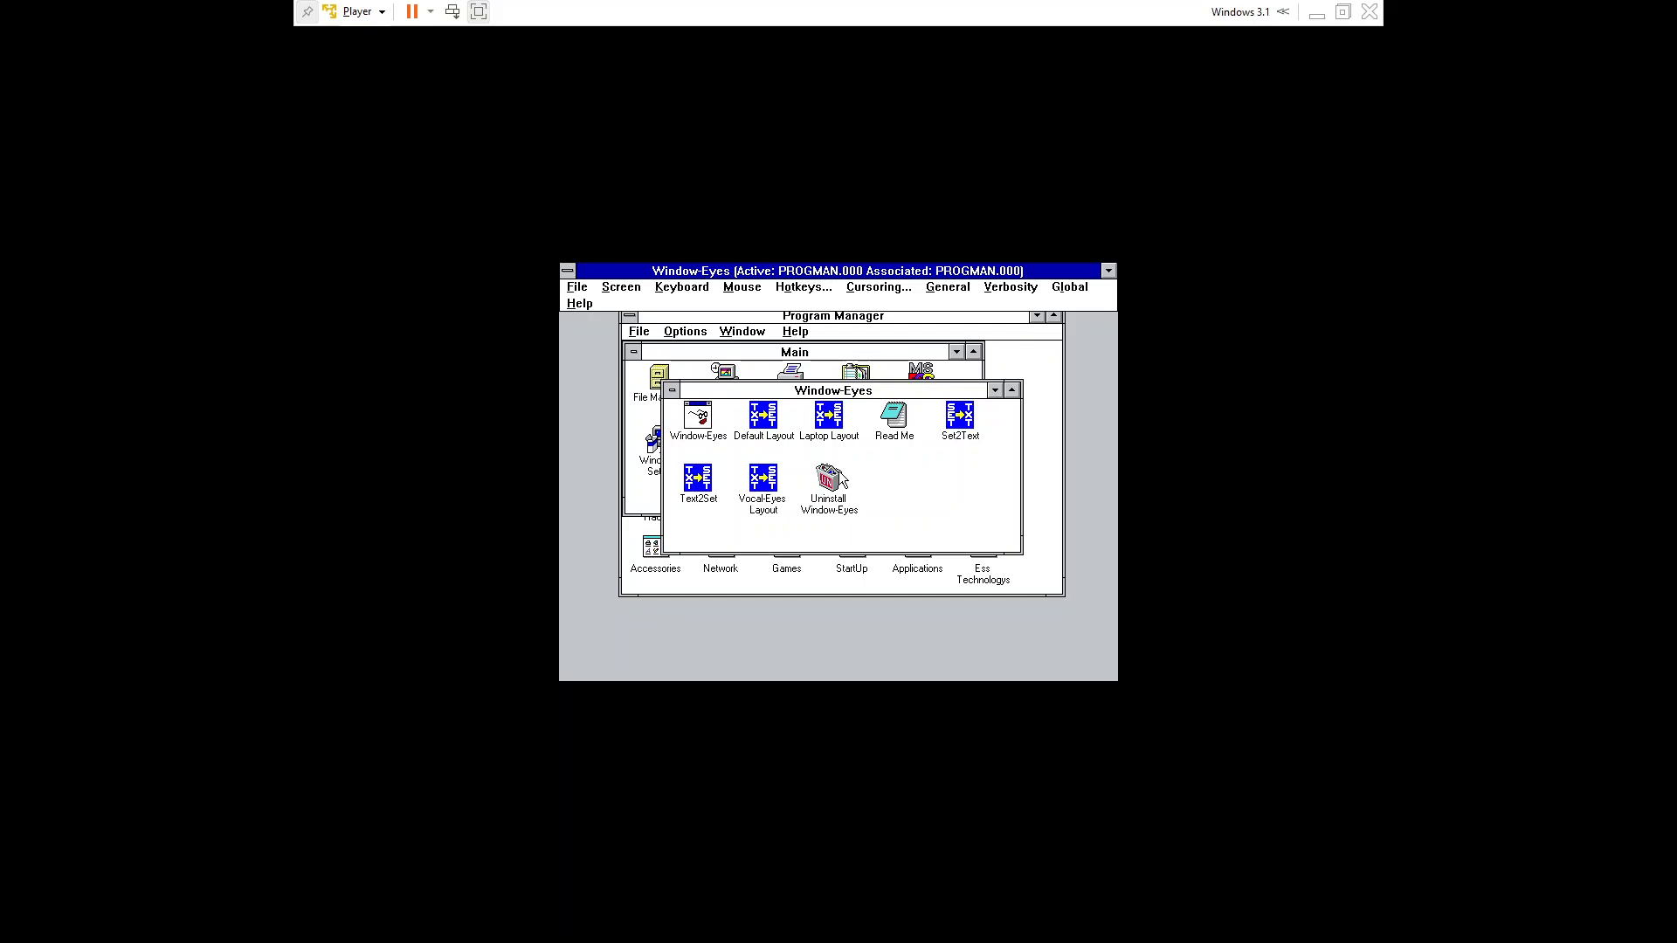
# - Return to Program Manager and close the Window-Eyes group window
pyautogui.hotkey('alt', 'Tab')
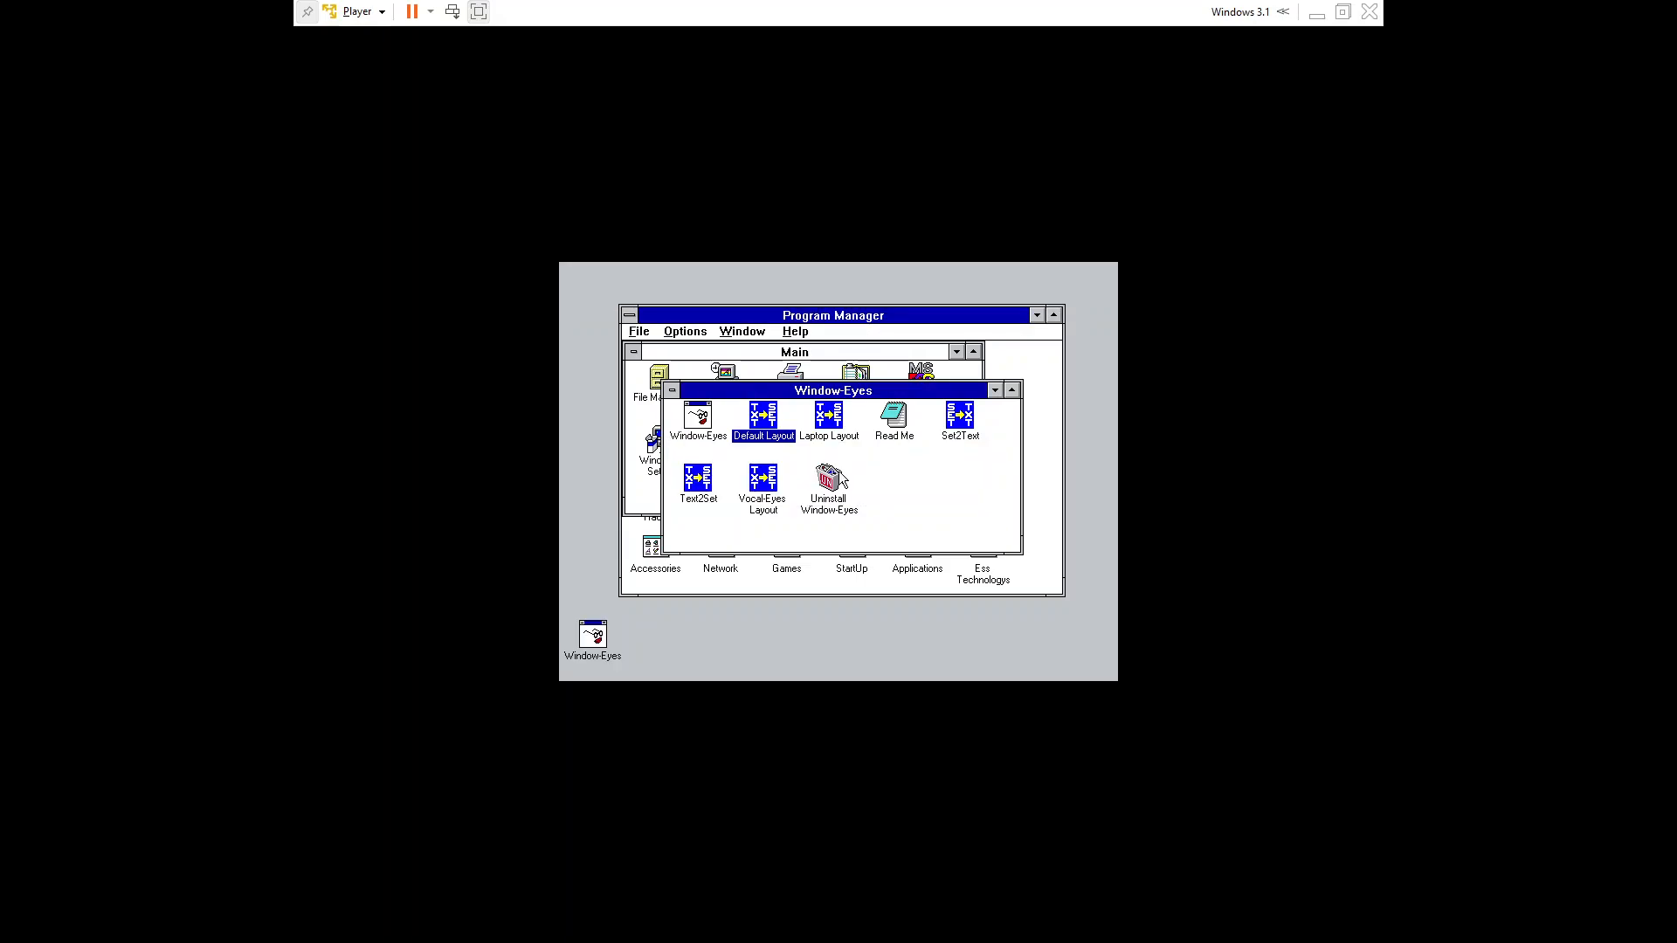
pyautogui.press('Left')
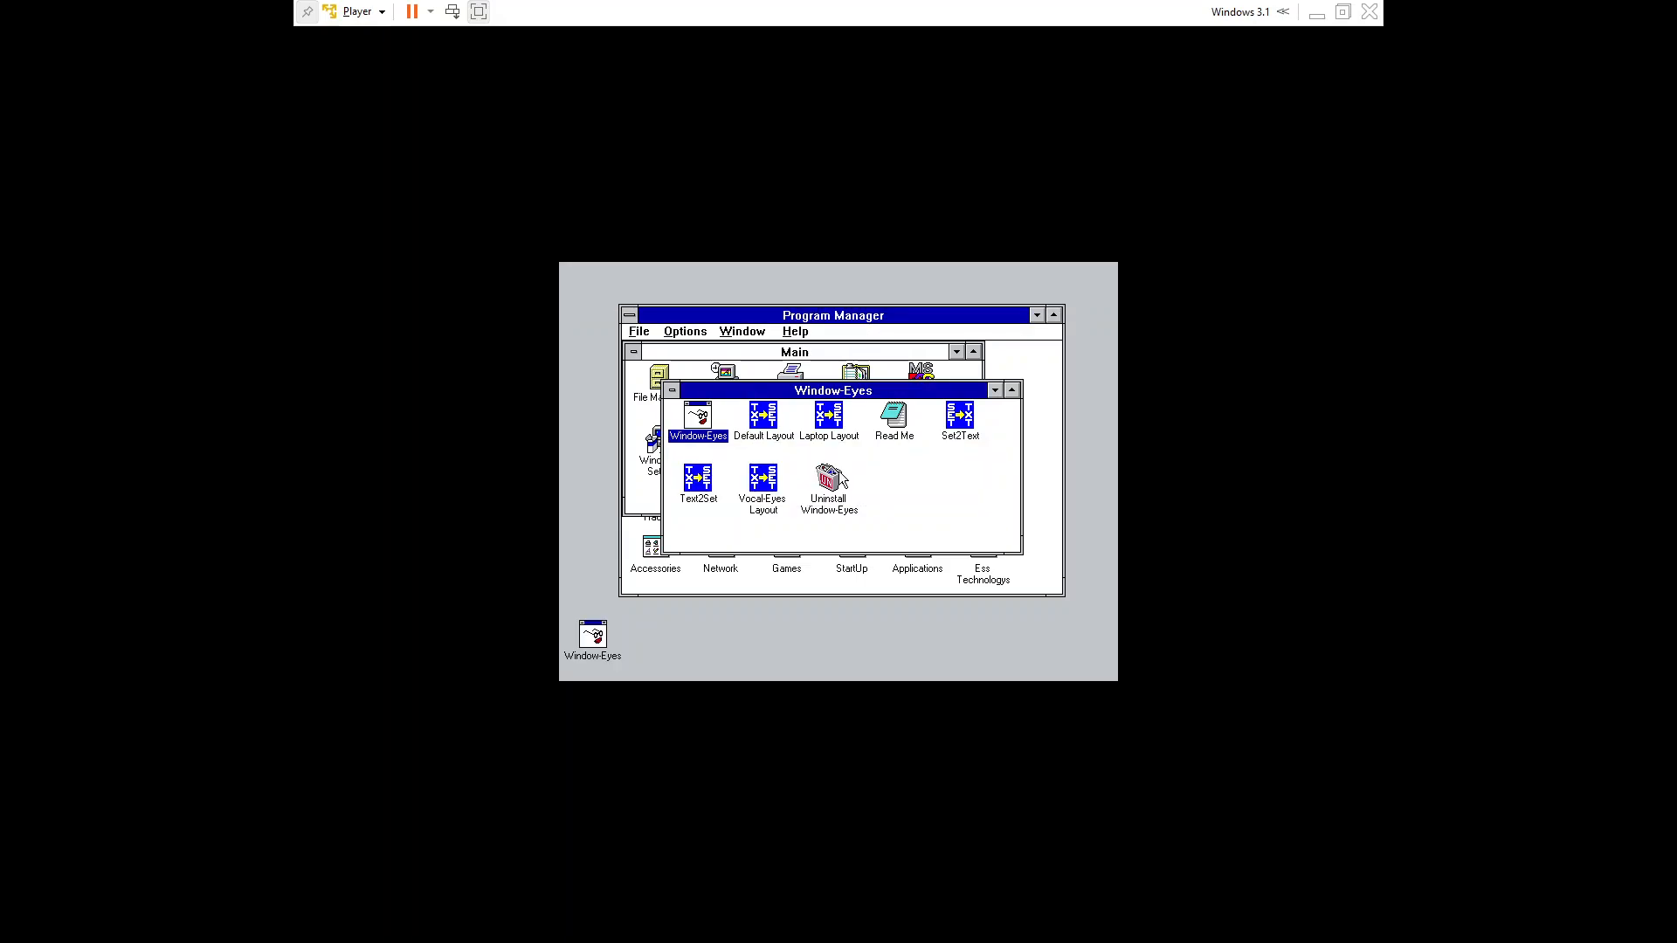
pyautogui.hotkey('ctrl', 'F4')
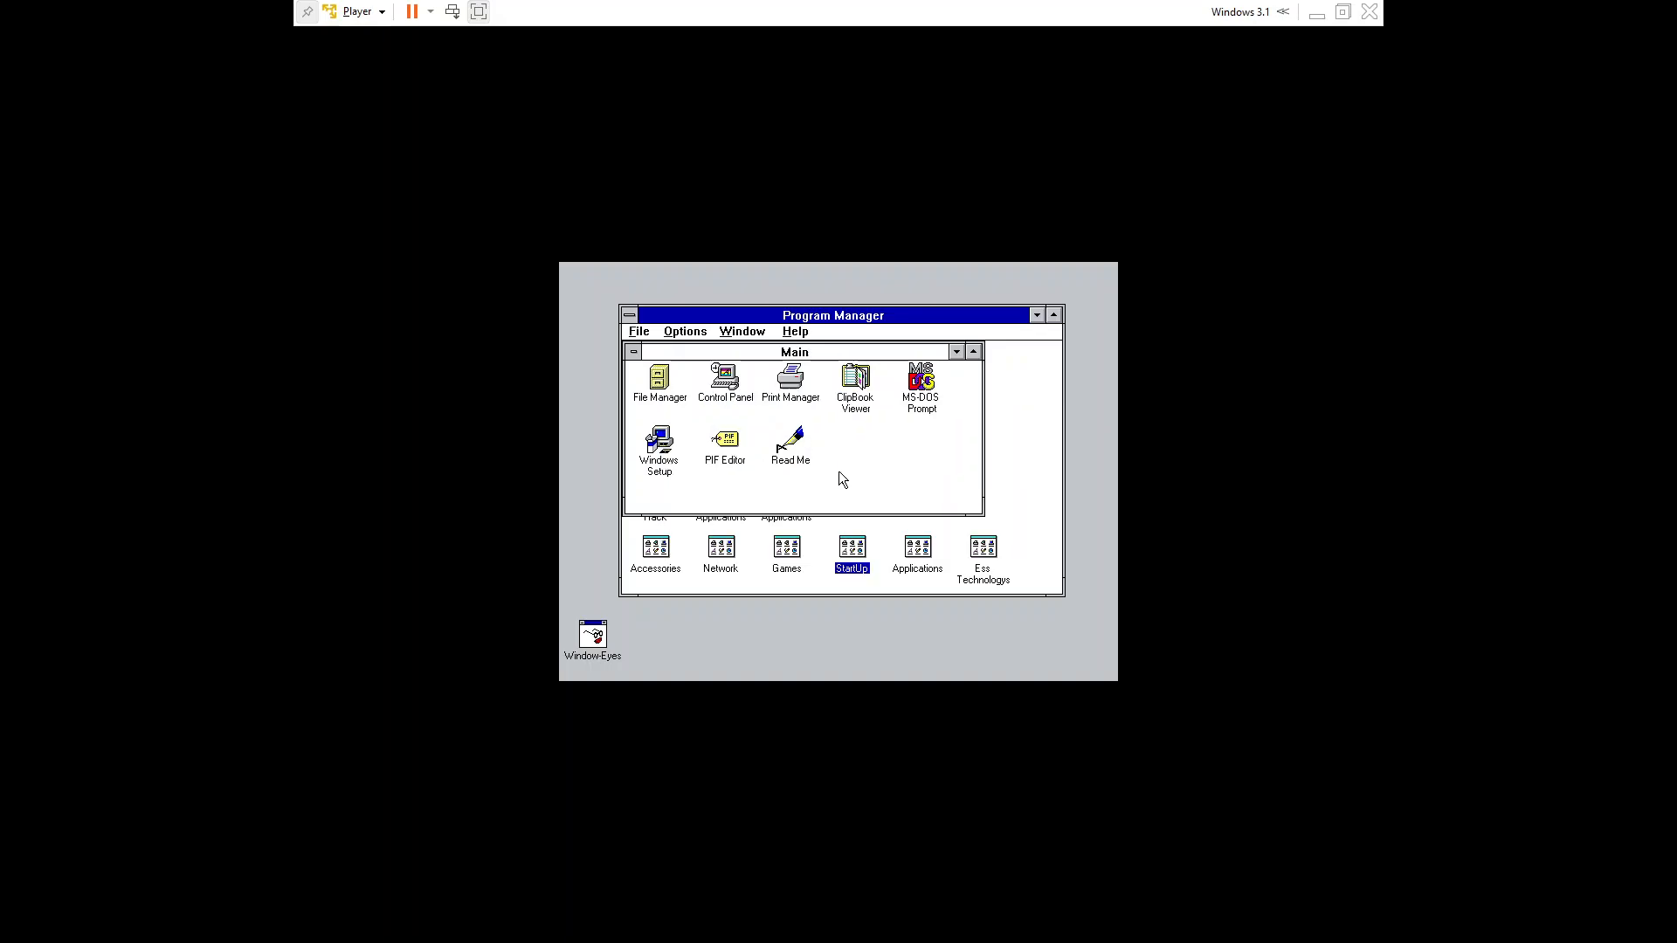
# - Cycle back and forth through the program groups in Program Manager to check how Window-Eyes reads their names
pyautogui.hotkey('ctrl', 'Tab')
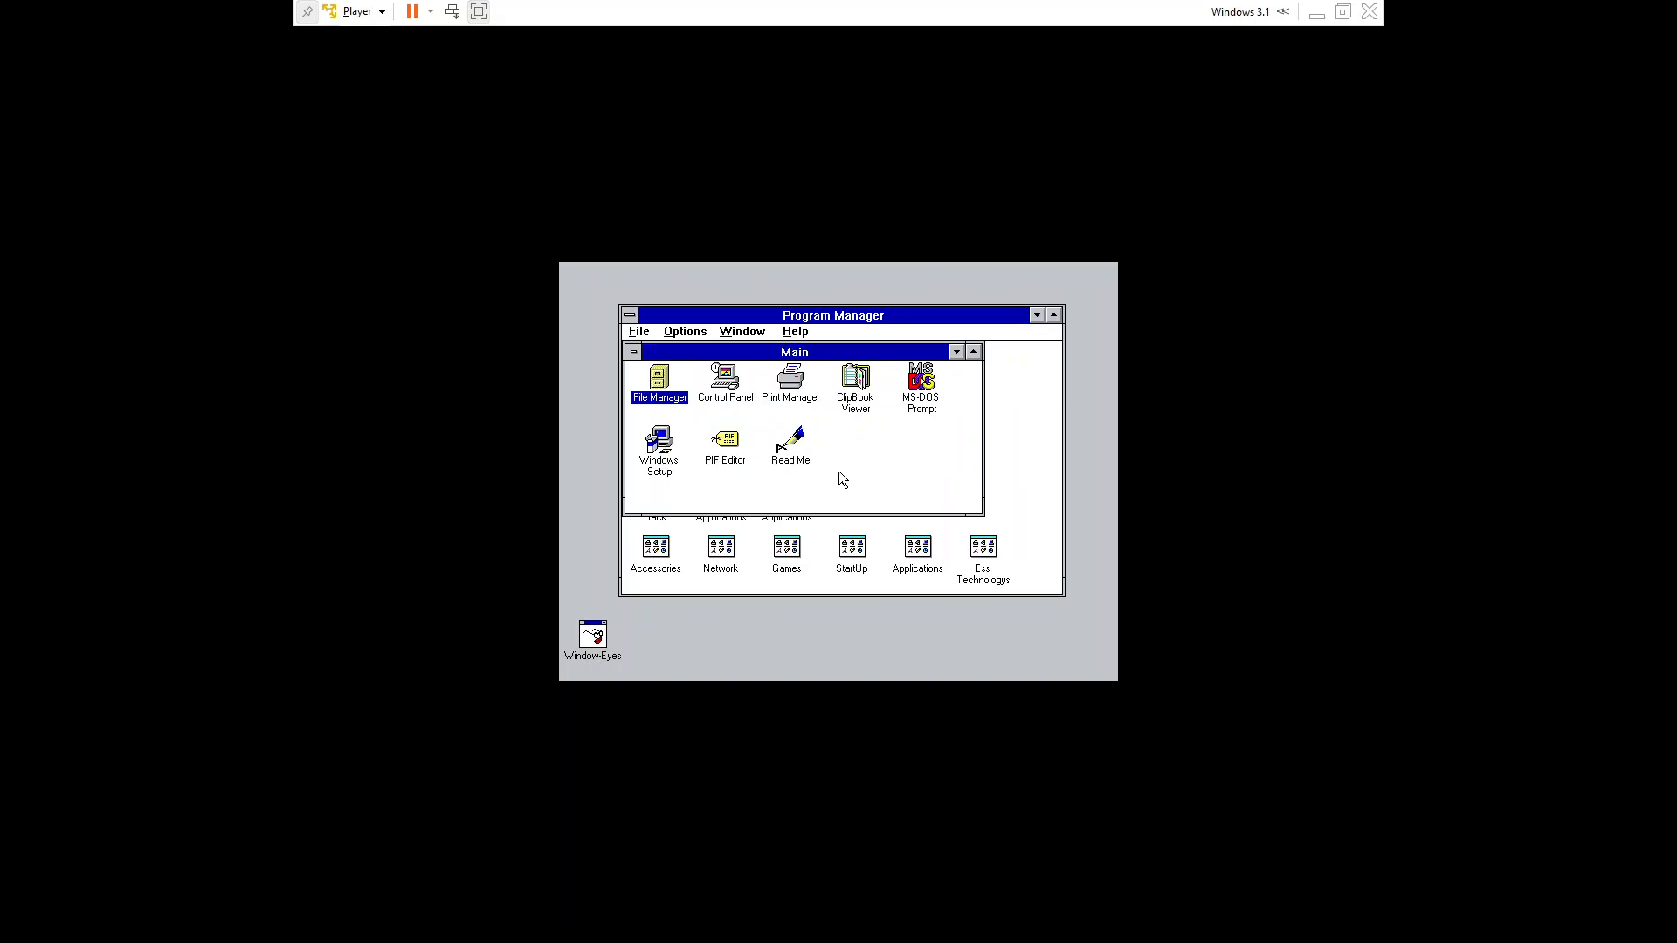
pyautogui.hotkey('ctrl', 'Tab')
pyautogui.hotkey('ctrl', 'Tab')
pyautogui.hotkey('ctrl', 'Tab')
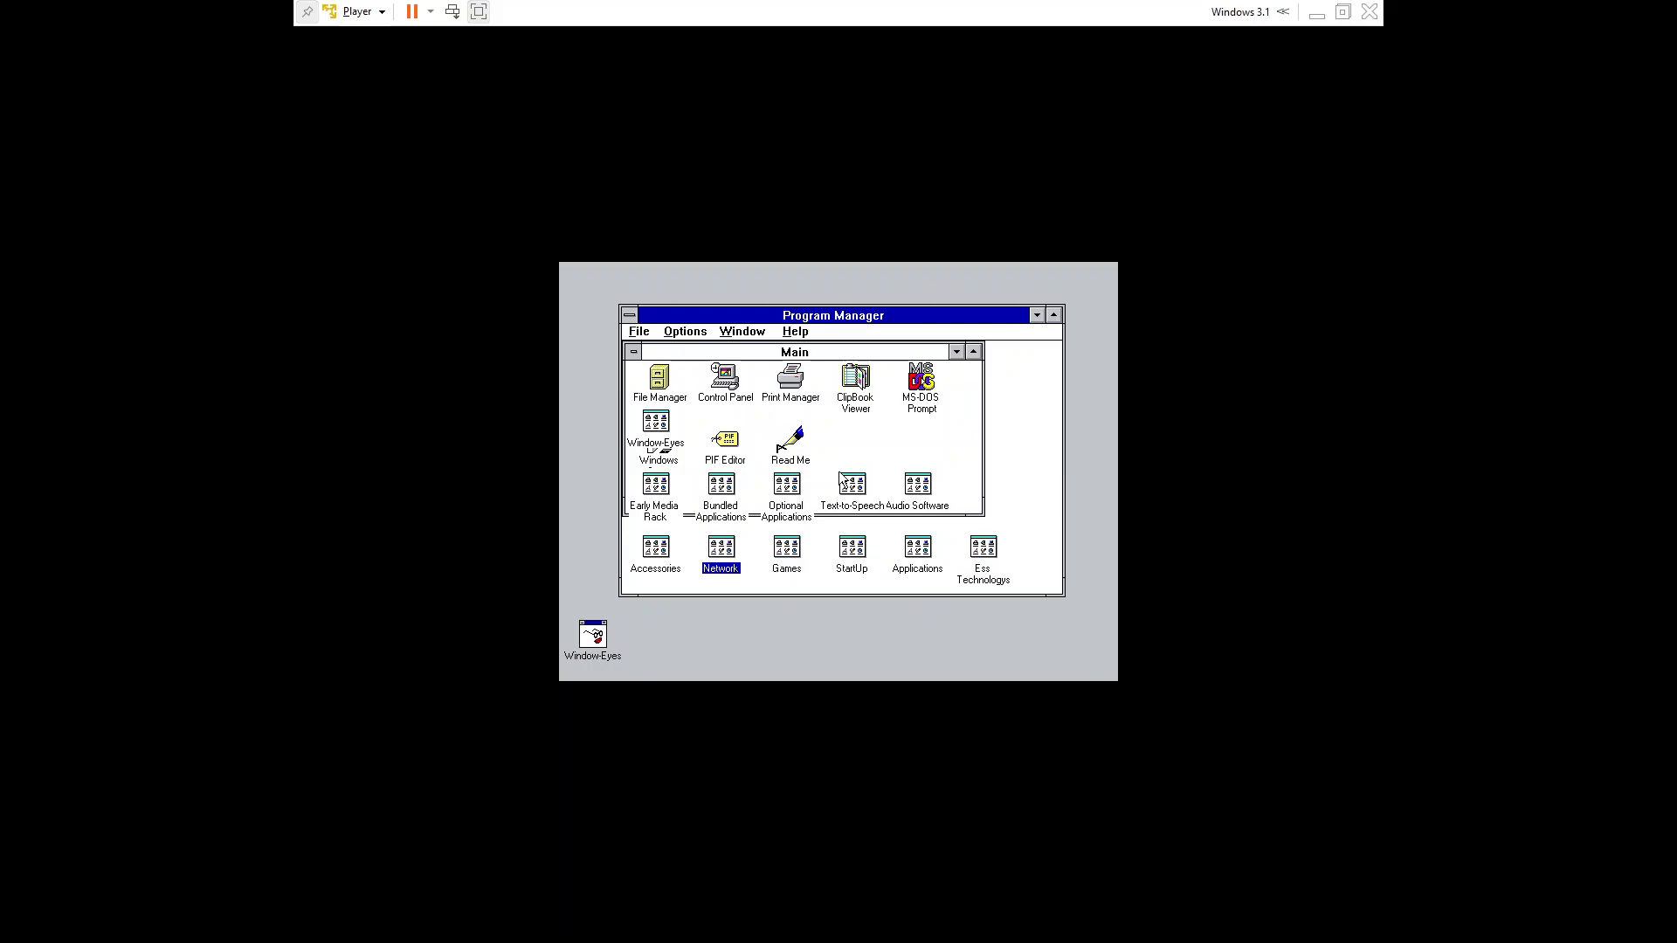
pyautogui.hotkey('ctrl', 'shift', 'Tab')
pyautogui.hotkey('ctrl', 'shift', 'Tab')
pyautogui.hotkey('ctrl', 'shift', 'Tab')
pyautogui.hotkey('ctrl', 'shift', 'Tab')
pyautogui.hotkey('ctrl', 'shift', 'Tab')
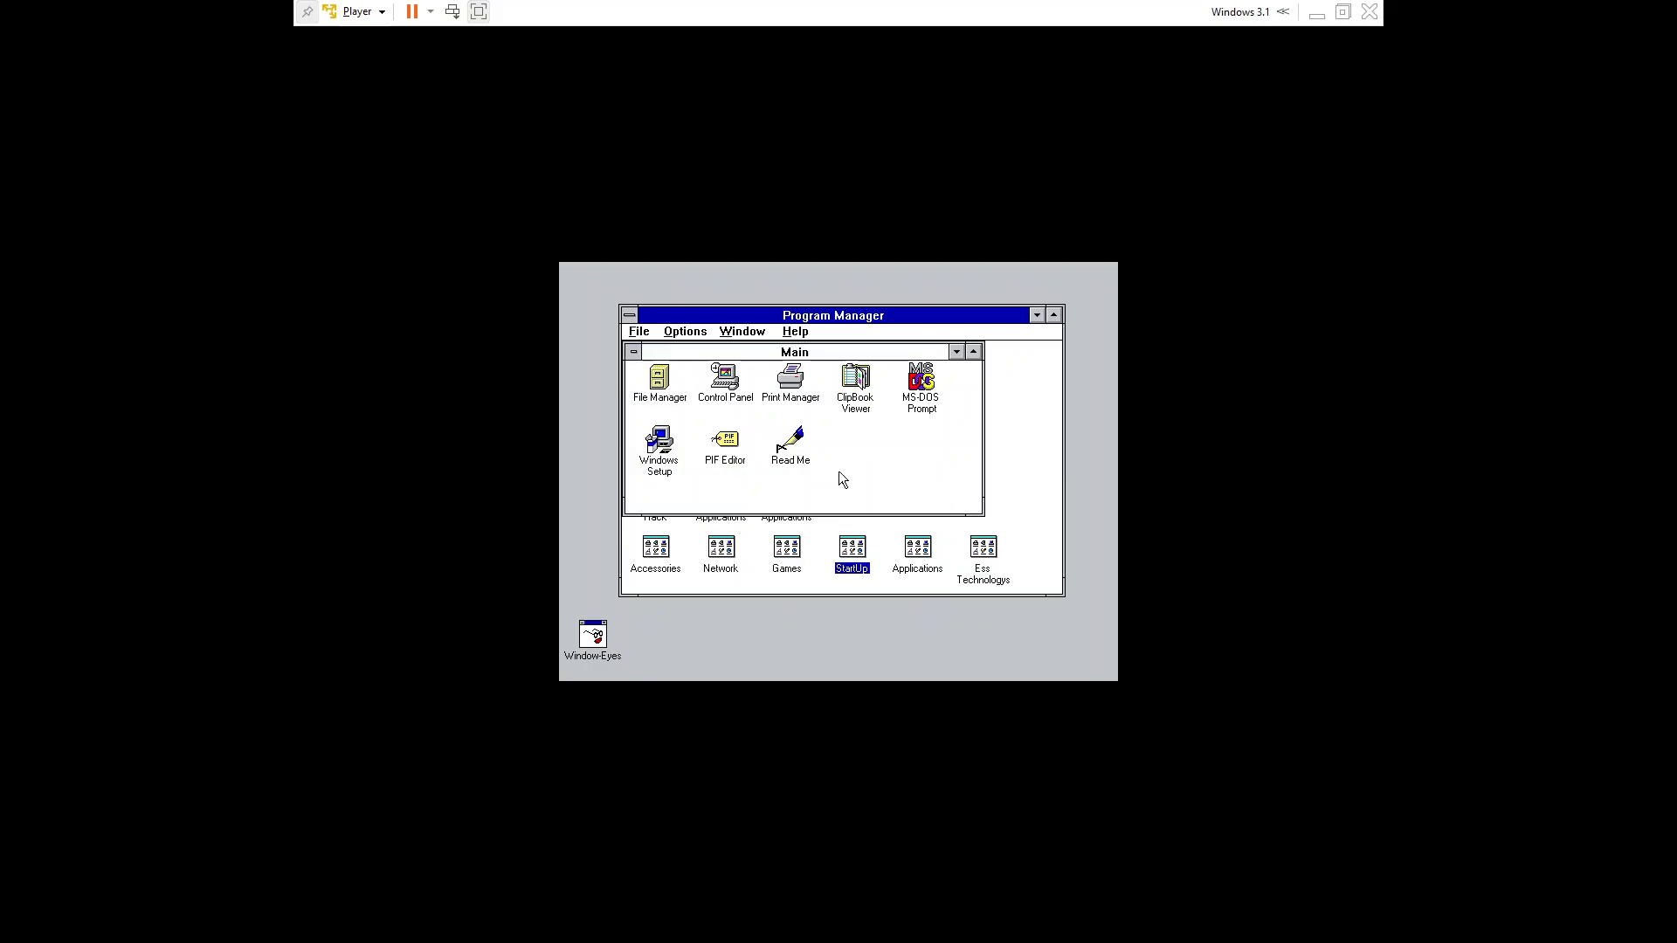
pyautogui.hotkey('ctrl', 'shift', 'Tab')
pyautogui.hotkey('ctrl', 'shift', 'Tab')
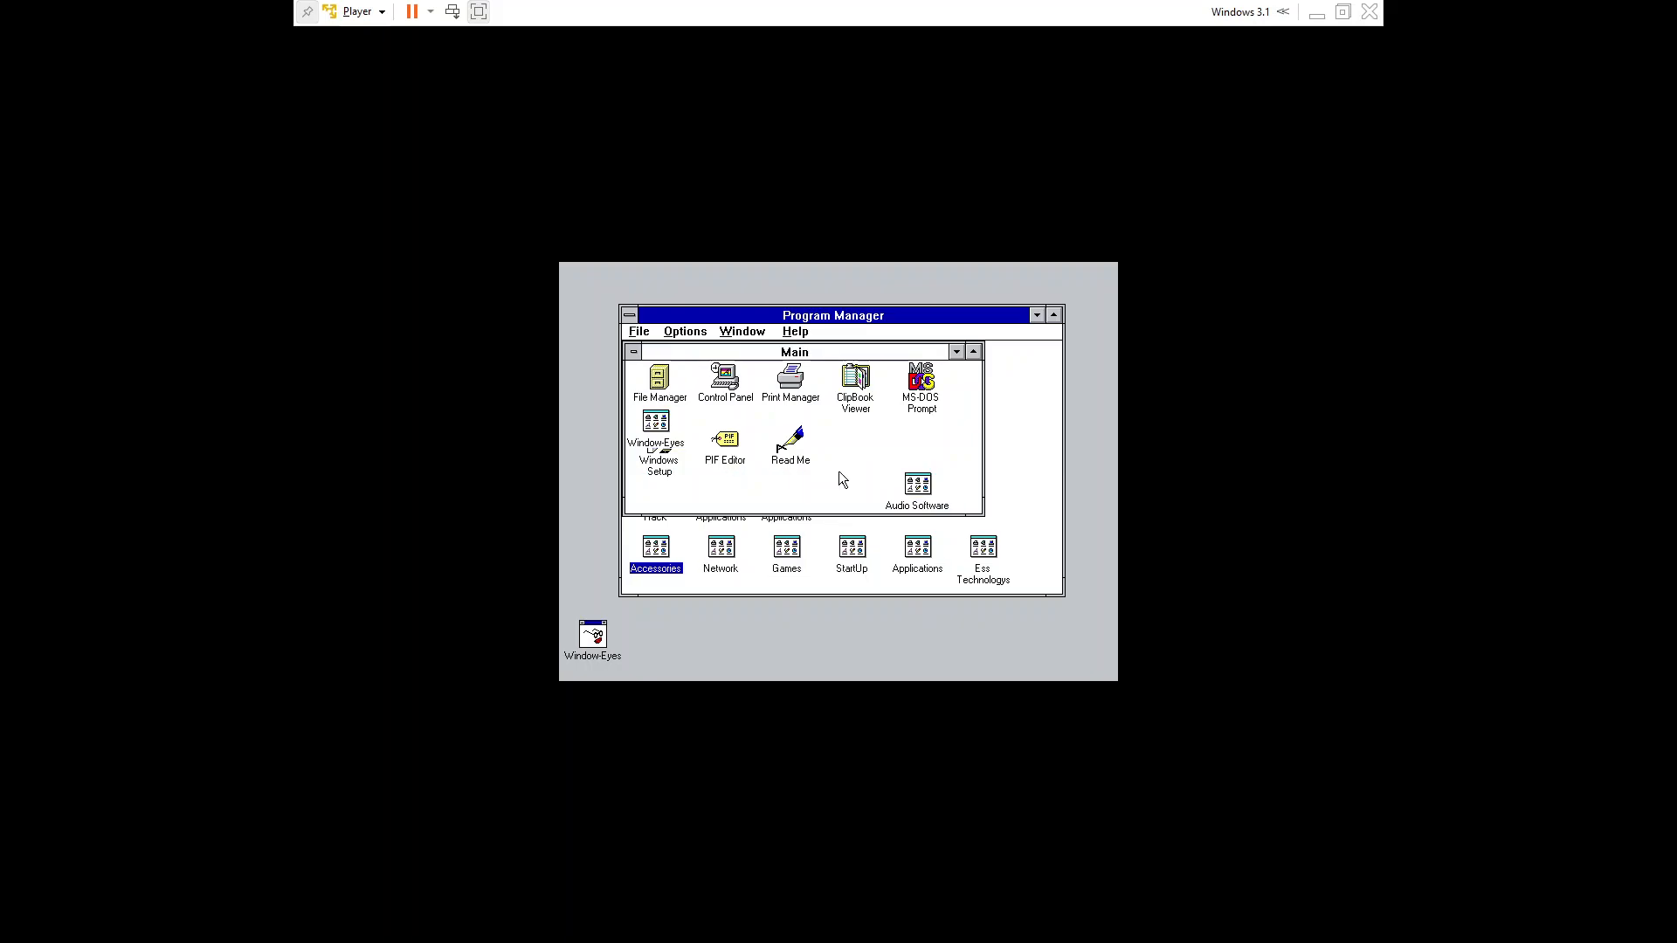
pyautogui.hotkey('ctrl', 'shift', 'Tab')
pyautogui.hotkey('ctrl', 'shift', 'Tab')
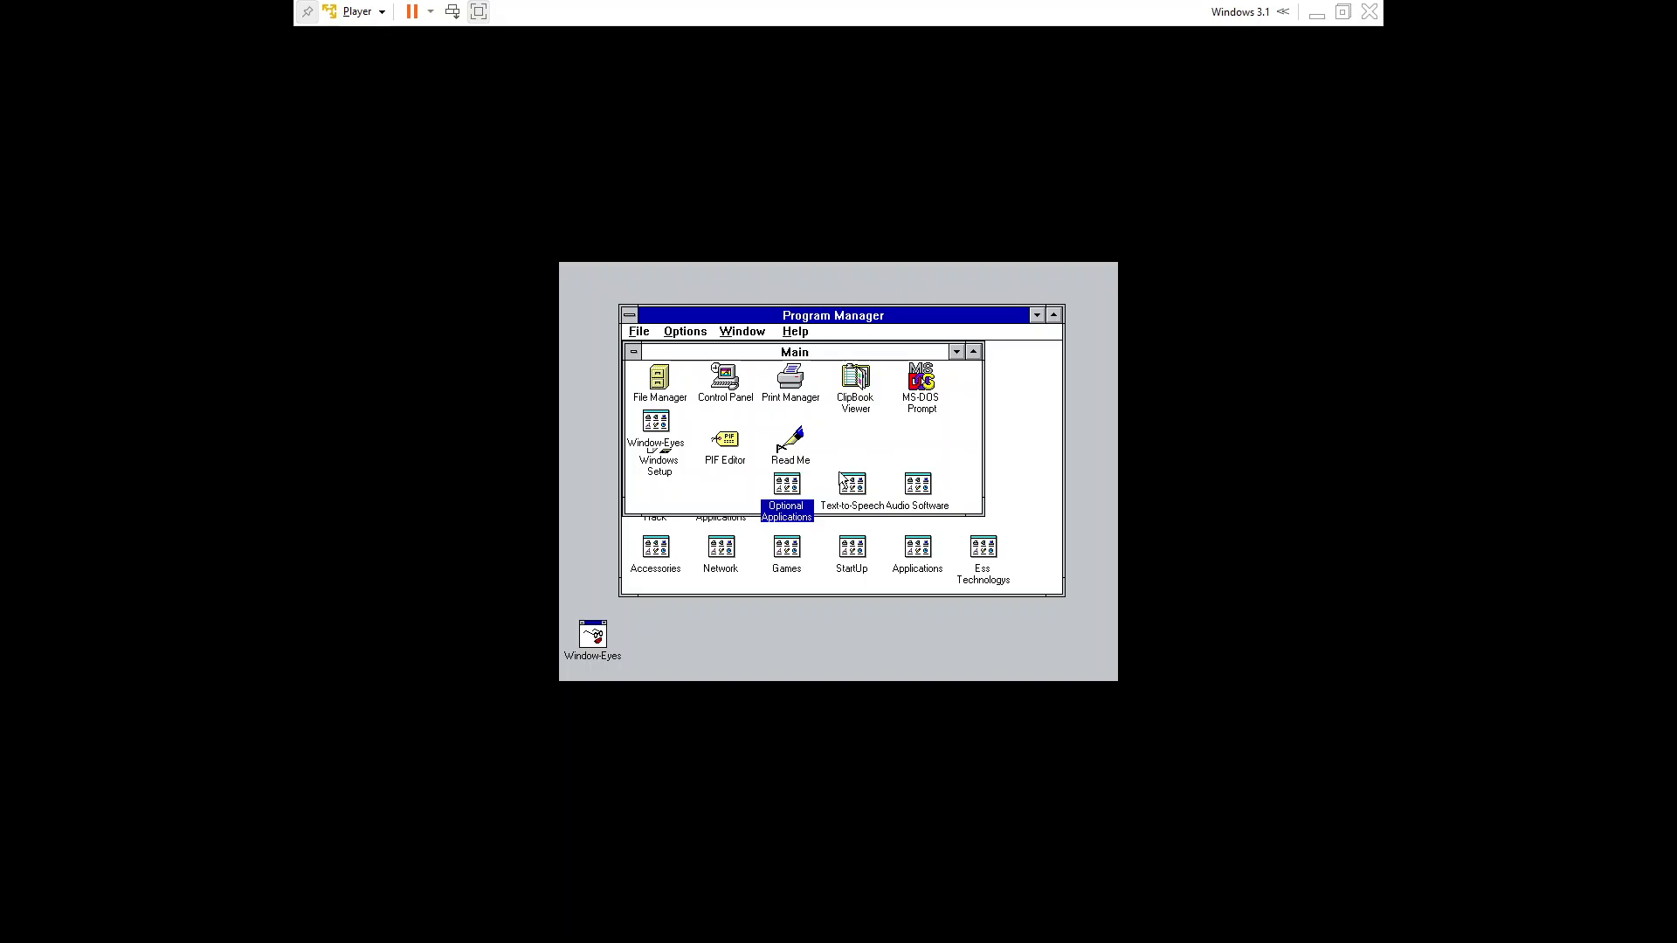
pyautogui.hotkey('ctrl', 'shift', 'Tab')
pyautogui.hotkey('ctrl', 'shift', 'Tab')
pyautogui.hotkey('ctrl', 'shift', 'Tab')
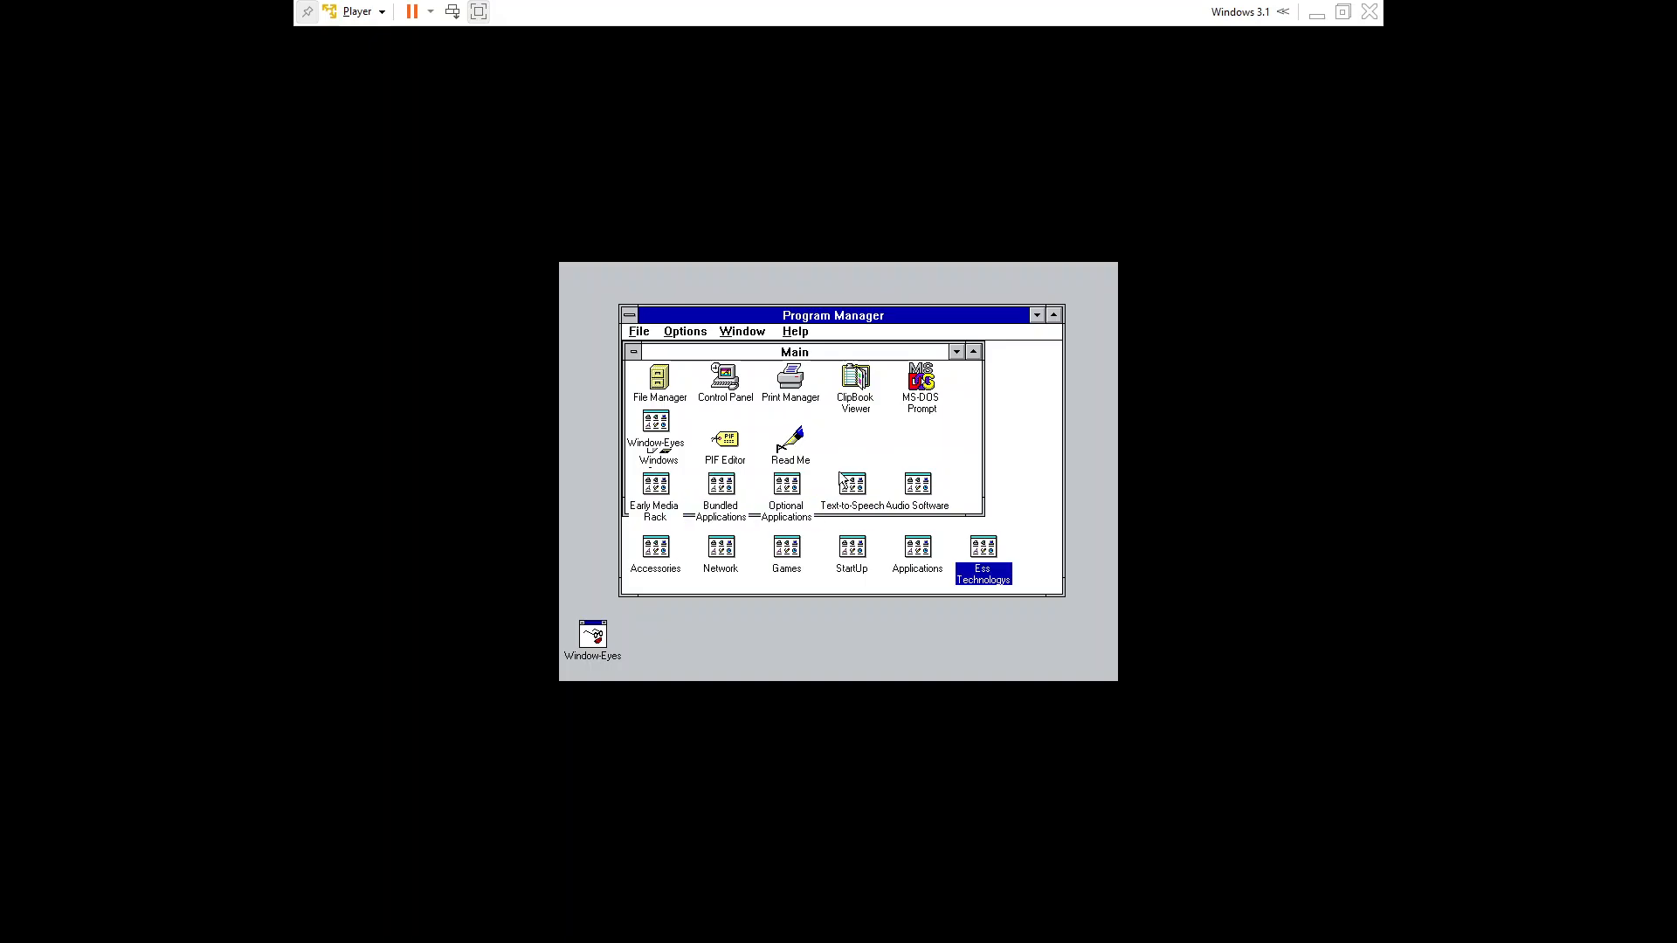
pyautogui.hotkey('ctrl', 'Tab')
pyautogui.hotkey('ctrl', 'shift', 'Tab')
pyautogui.hotkey('ctrl', 'shift', 'Tab')
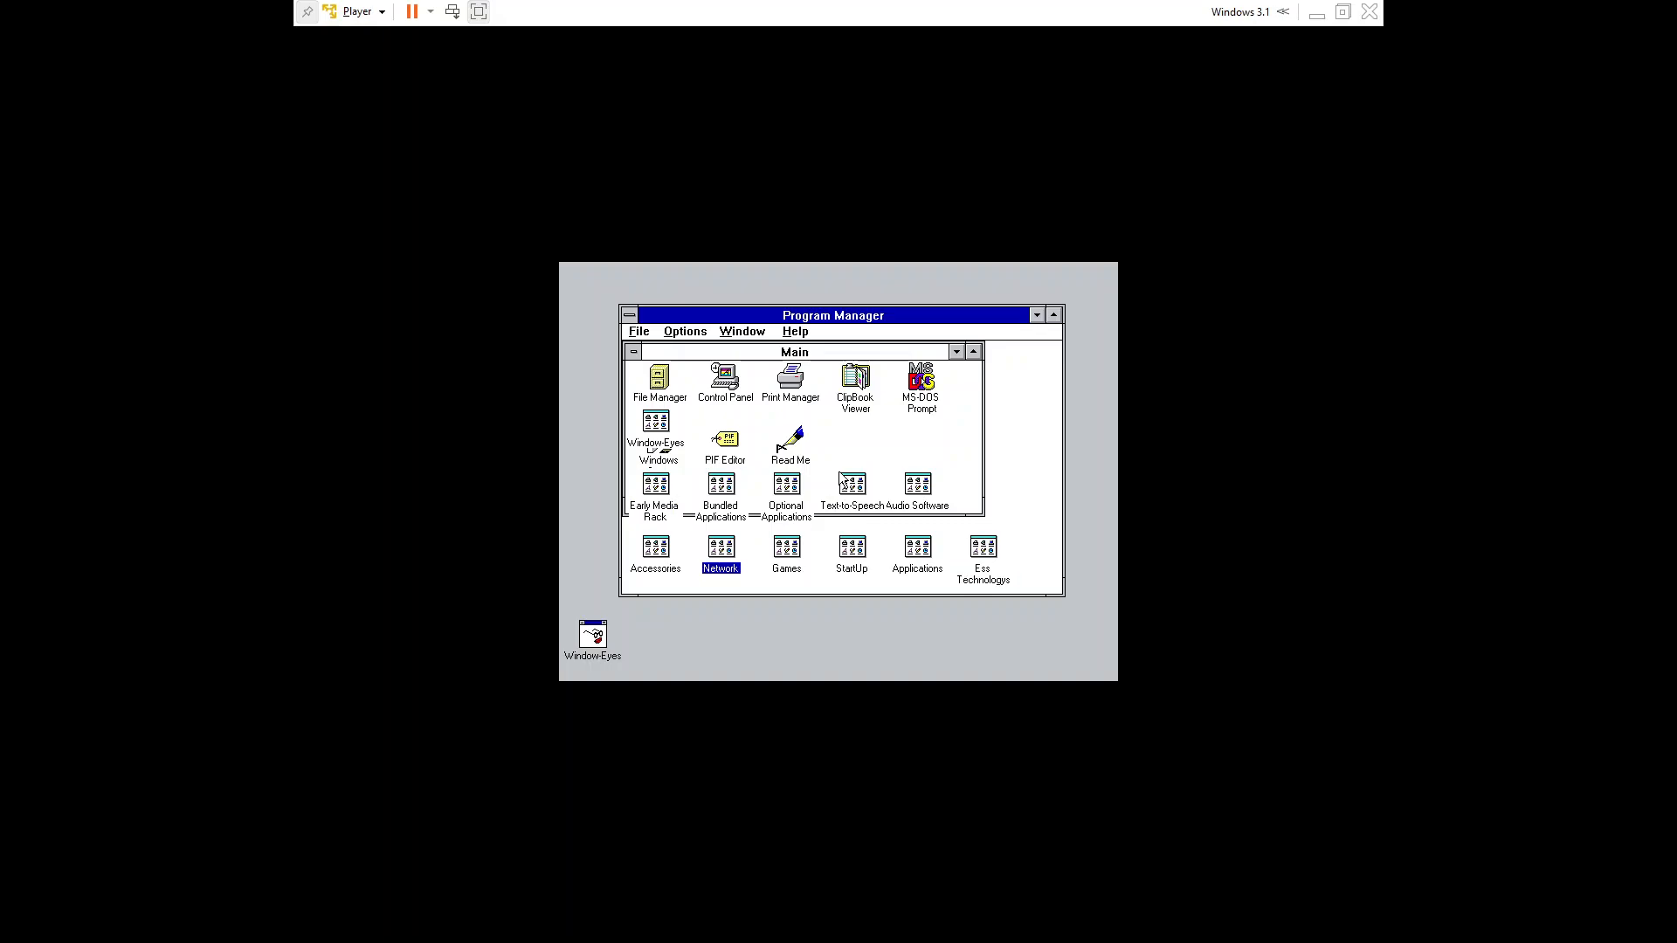
pyautogui.hotkey('ctrl', 'shift', 'Tab')
pyautogui.hotkey('ctrl', 'shift', 'Tab')
pyautogui.hotkey('ctrl', 'shift', 'Tab')
pyautogui.hotkey('ctrl', 'shift', 'Tab')
pyautogui.hotkey('ctrl', 'shift', 'Tab')
pyautogui.hotkey('ctrl', 'shift', 'Tab')
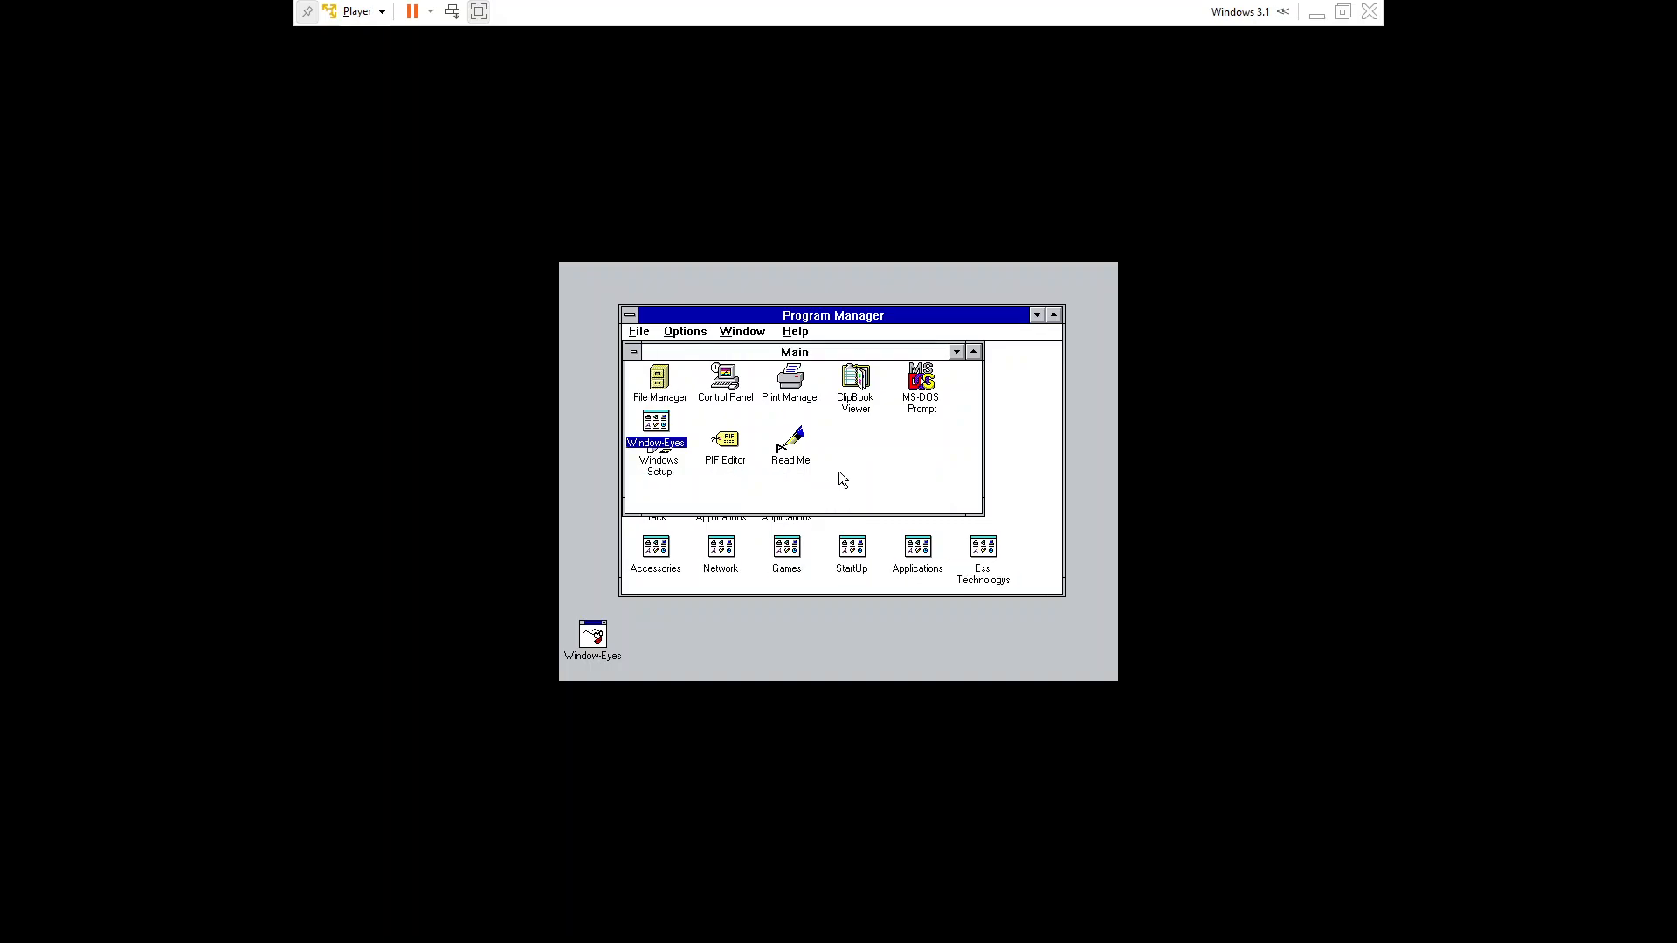
pyautogui.hotkey('ctrl', 'shift', 'Tab')
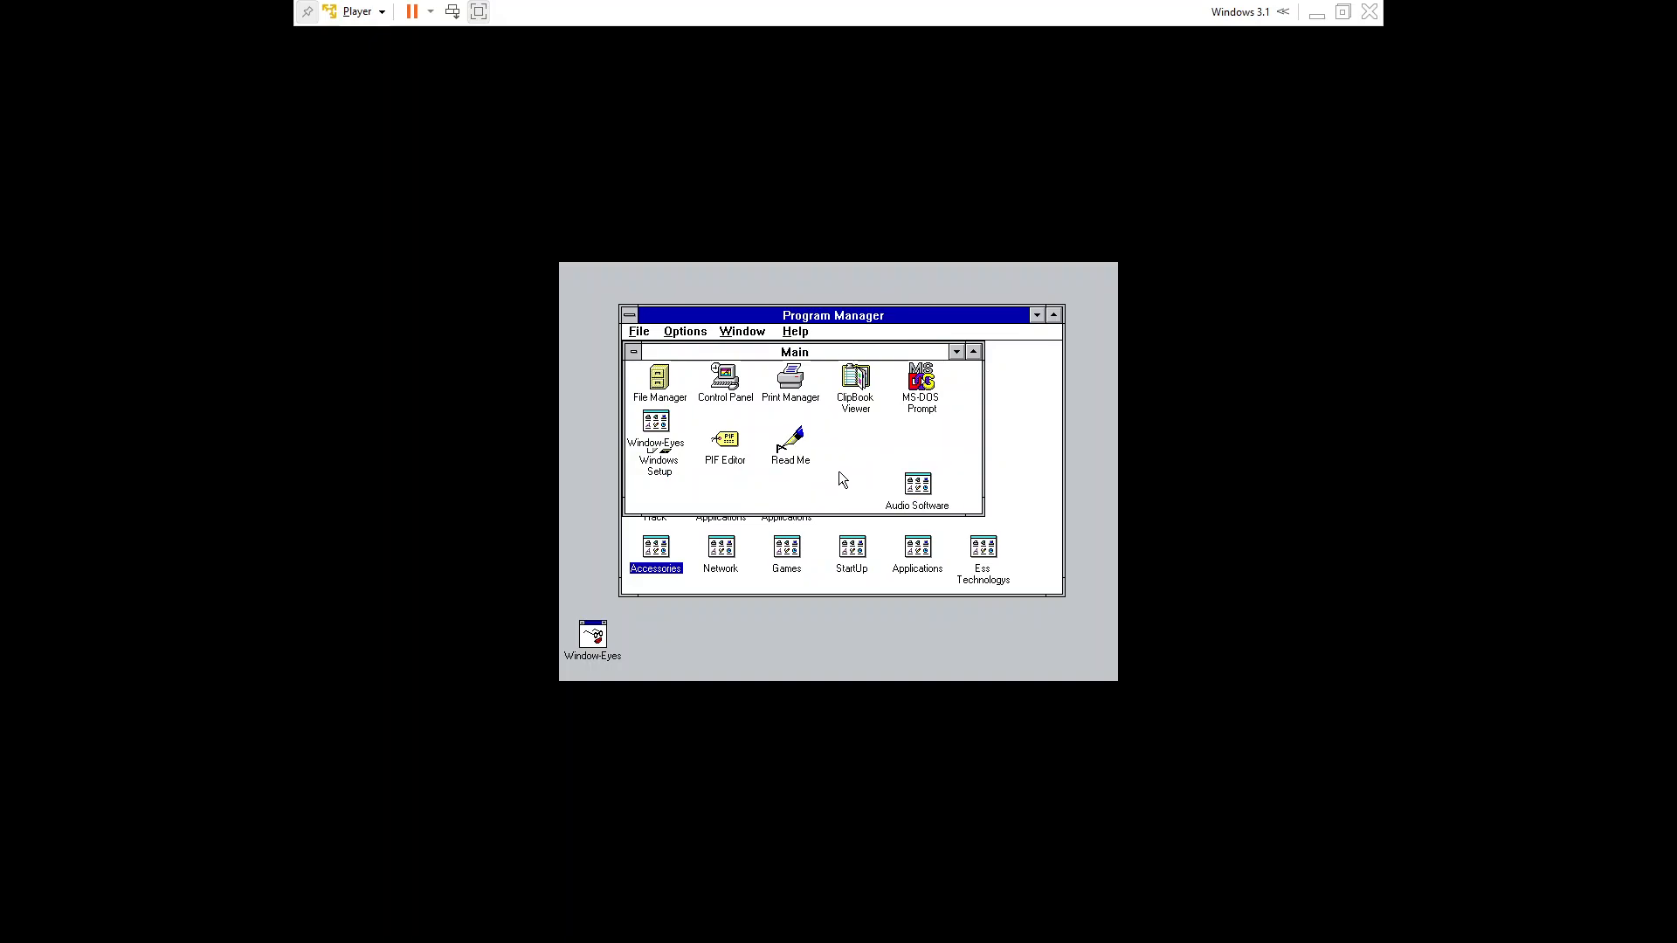
pyautogui.hotkey('ctrl', 'shift', 'Tab')
pyautogui.hotkey('ctrl', 'shift', 'Tab')
pyautogui.hotkey('ctrl', 'shift', 'Tab')
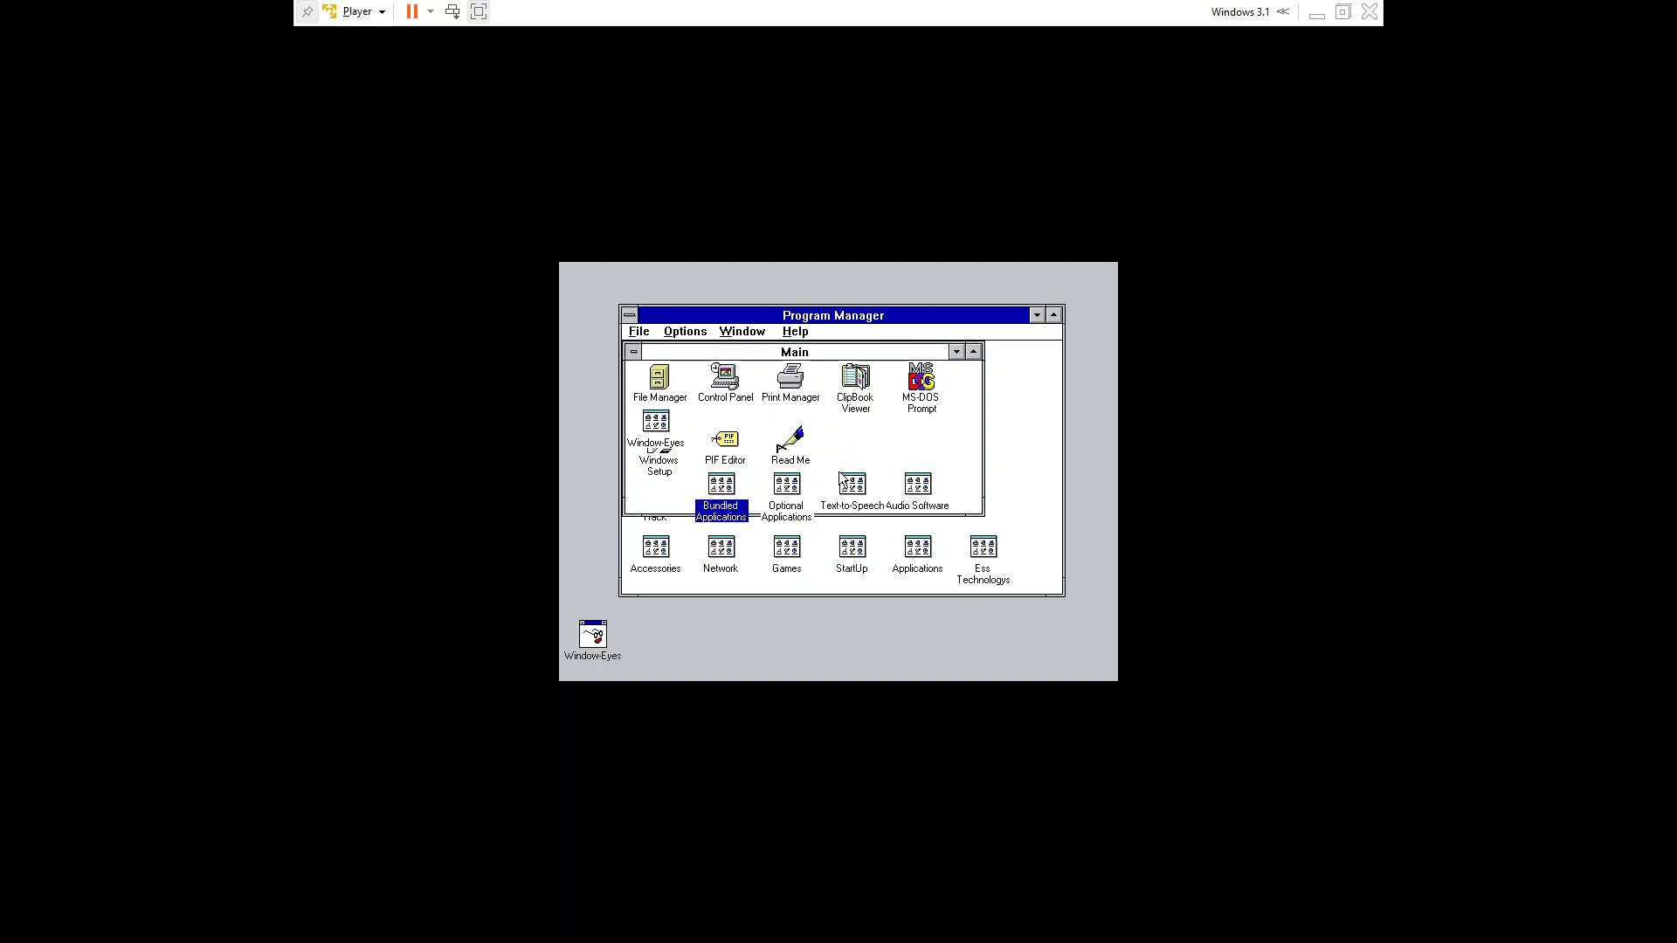
pyautogui.hotkey('ctrl', 'shift', 'Tab')
pyautogui.hotkey('ctrl', 'shift', 'Tab')
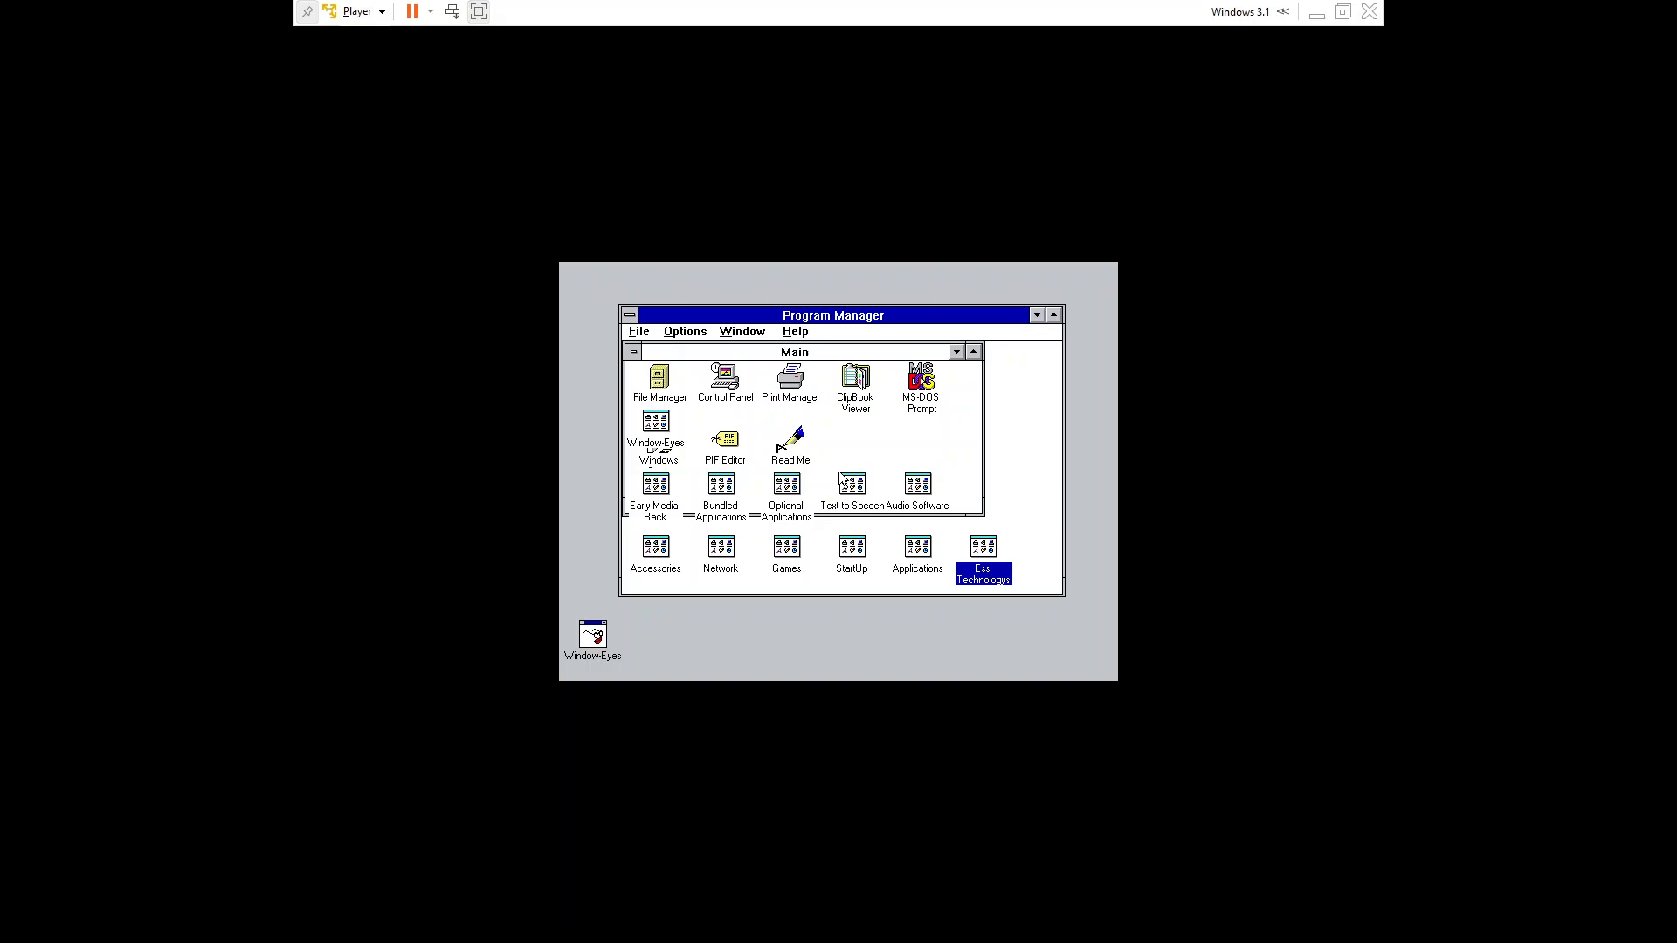
pyautogui.hotkey('ctrl', 'shift', 'Tab')
pyautogui.hotkey('ctrl', 'shift', 'Tab')
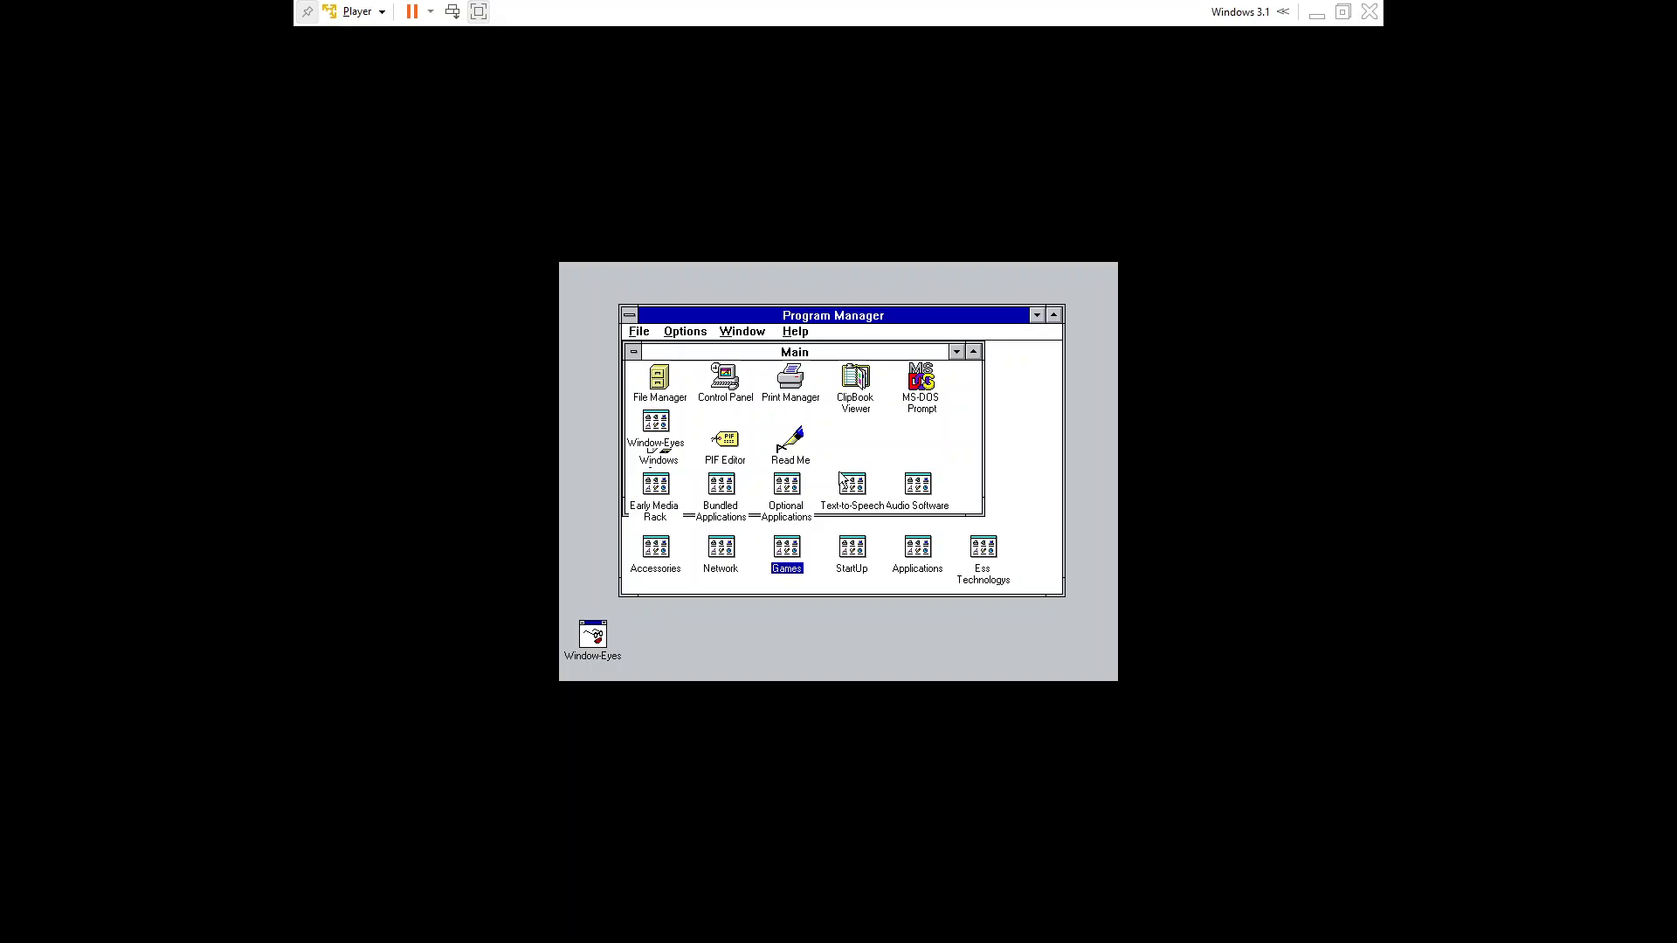
pyautogui.hotkey('ctrl', 'Tab')
pyautogui.hotkey('ctrl', 'Tab')
pyautogui.hotkey('ctrl', 'Tab')
pyautogui.hotkey('ctrl', 'Tab')
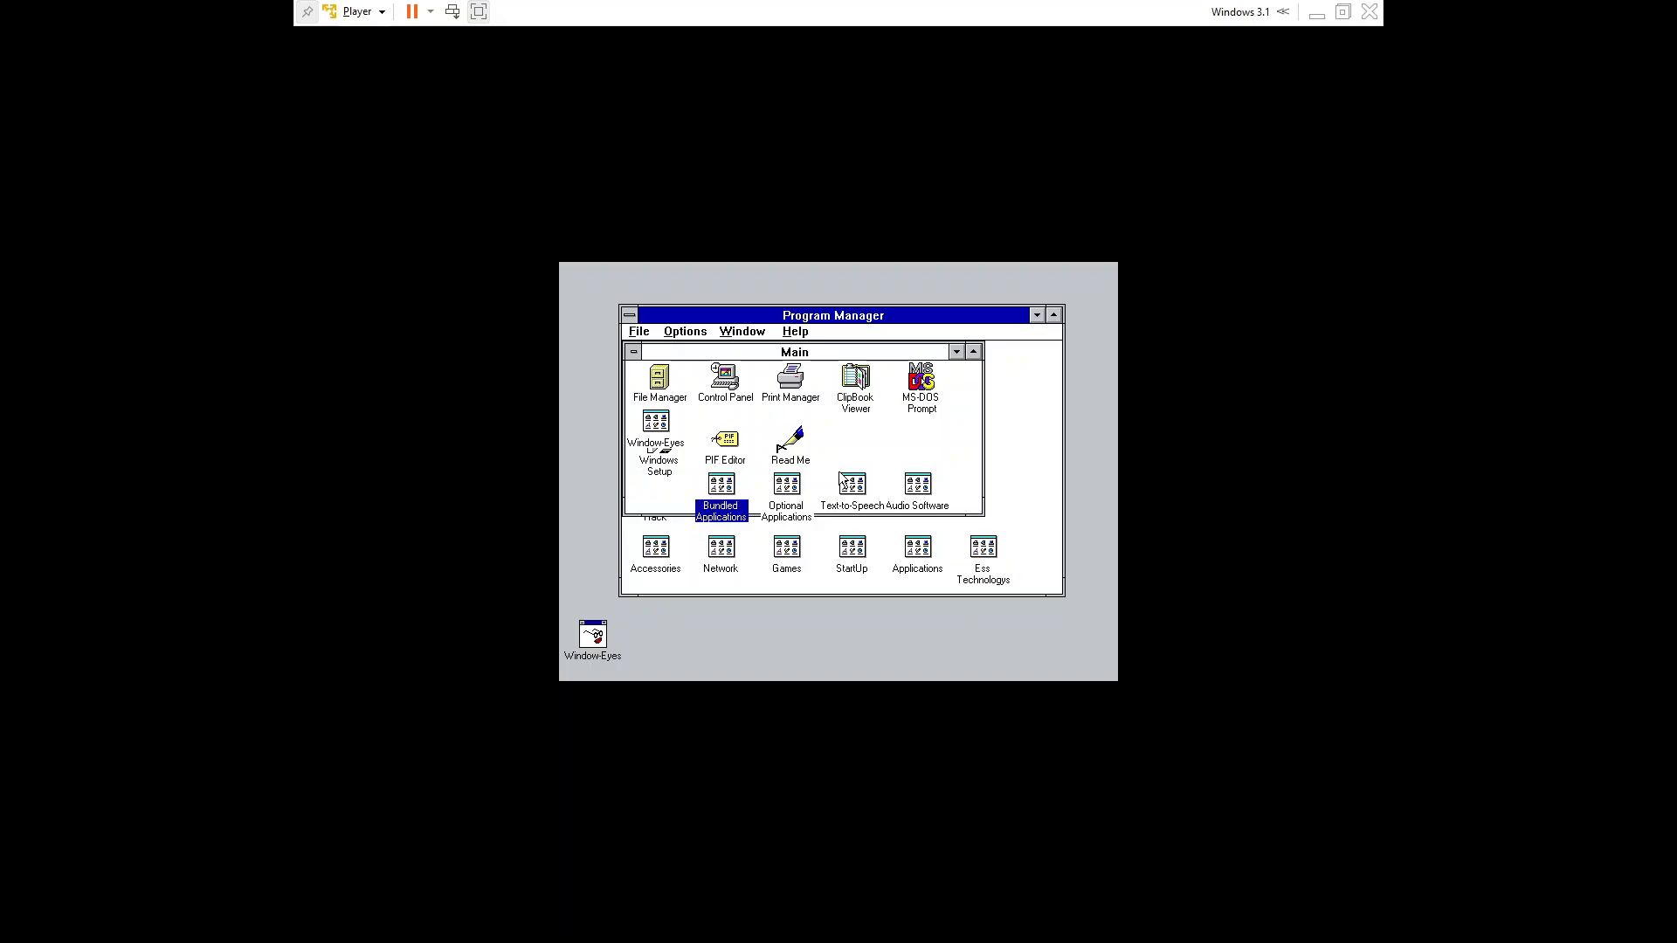
pyautogui.hotkey('ctrl', 'Tab')
pyautogui.hotkey('ctrl', 'Tab')
pyautogui.hotkey('ctrl', 'Tab')
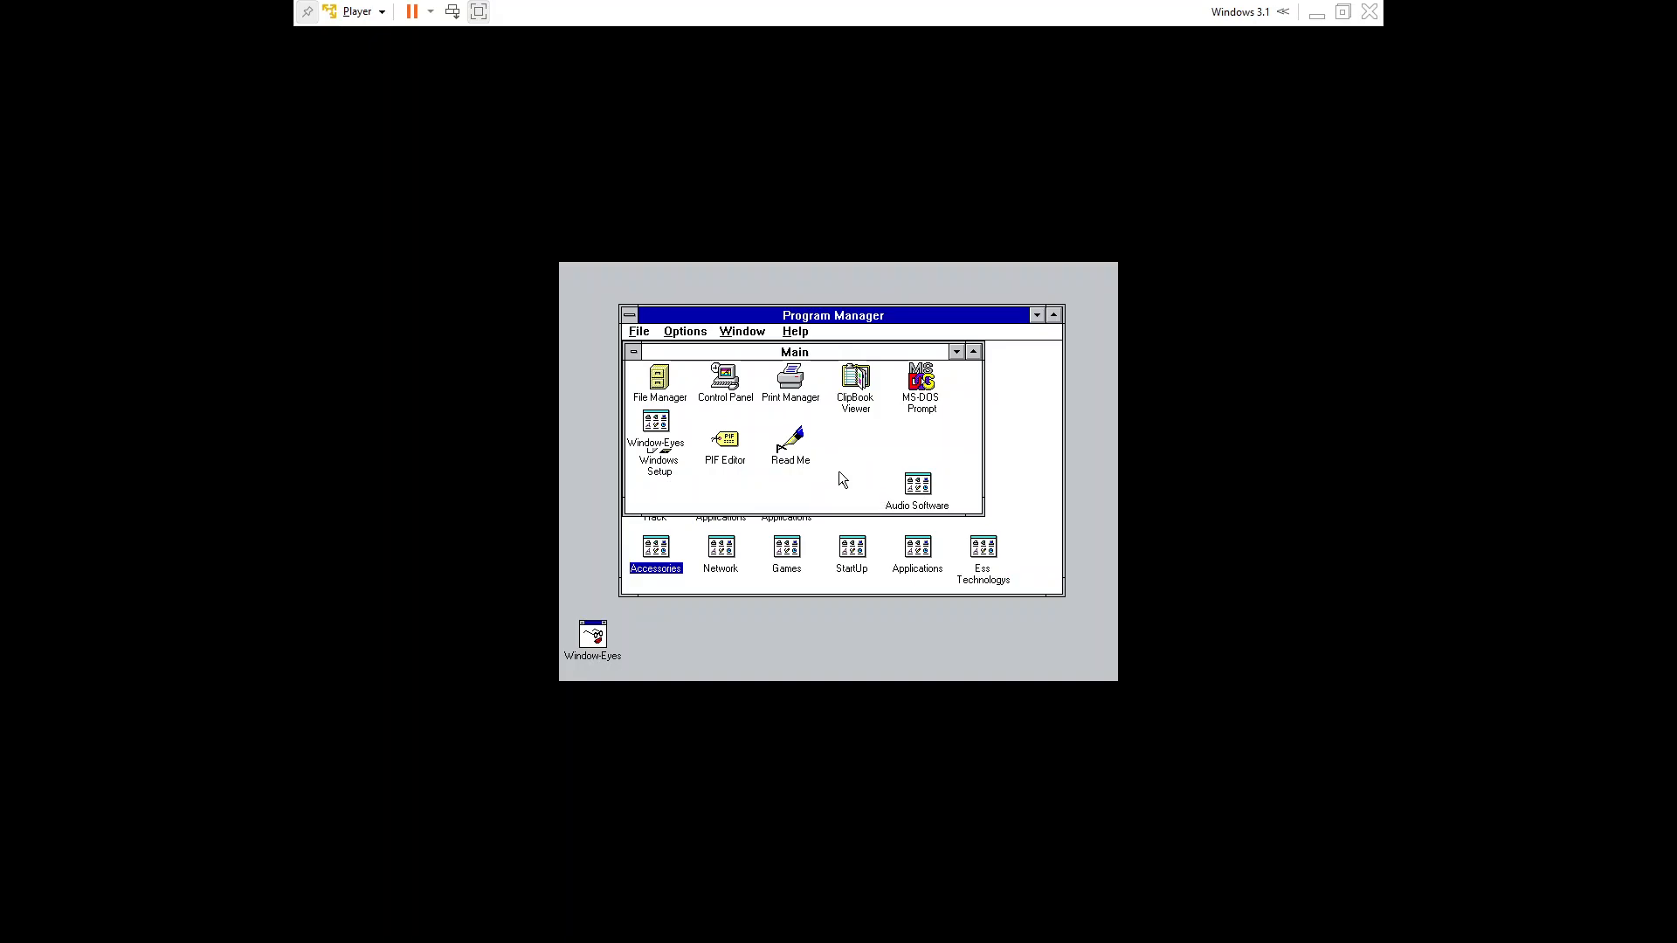
pyautogui.hotkey('ctrl', 'Tab')
pyautogui.hotkey('ctrl', 'Tab')
pyautogui.hotkey('ctrl', 'Tab')
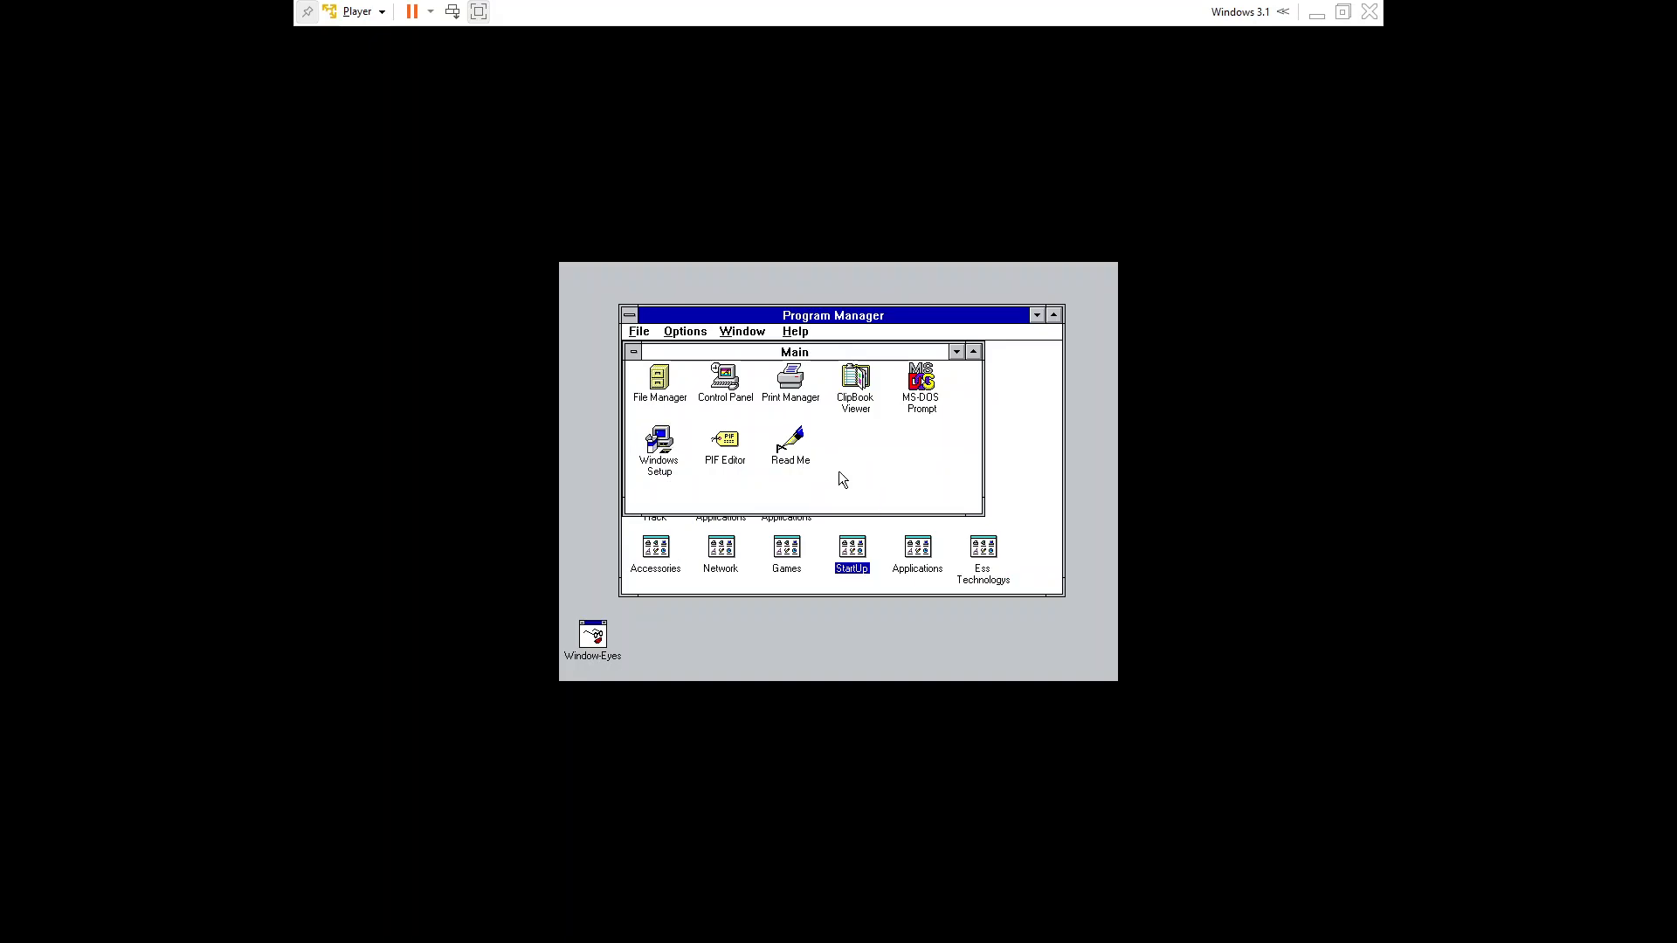
pyautogui.hotkey('ctrl', 'Tab')
pyautogui.hotkey('ctrl', 'Tab')
pyautogui.hotkey('ctrl', 'Tab')
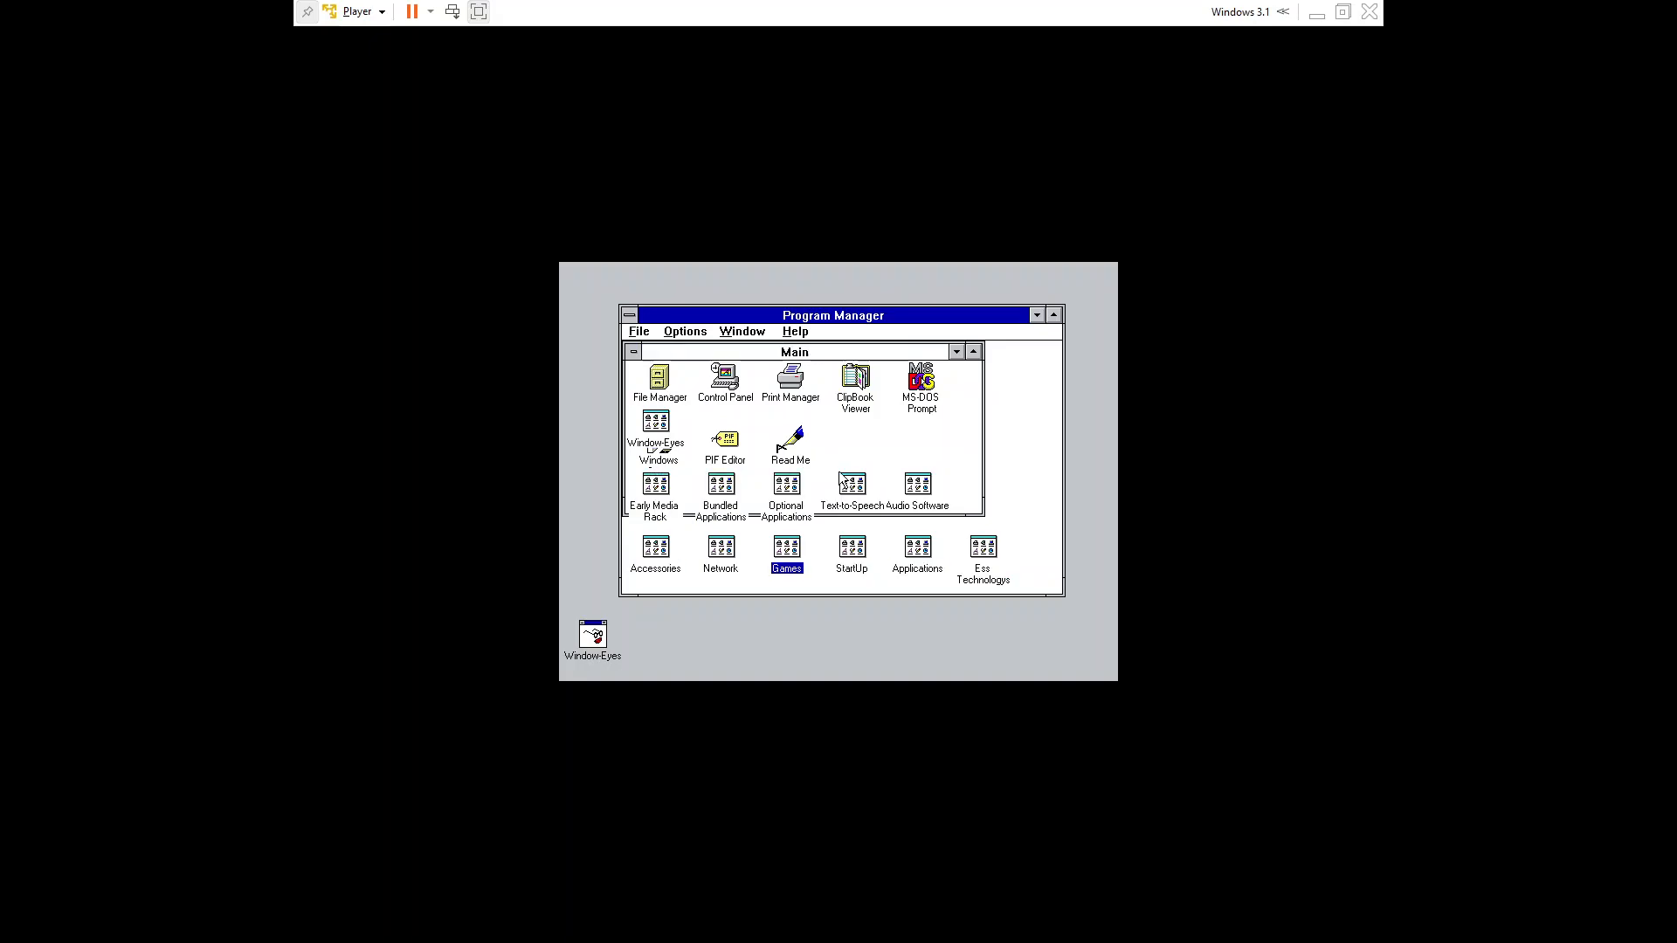
pyautogui.hotkey('ctrl', 'Tab')
pyautogui.hotkey('ctrl', 'Tab')
pyautogui.hotkey('ctrl', 'Tab')
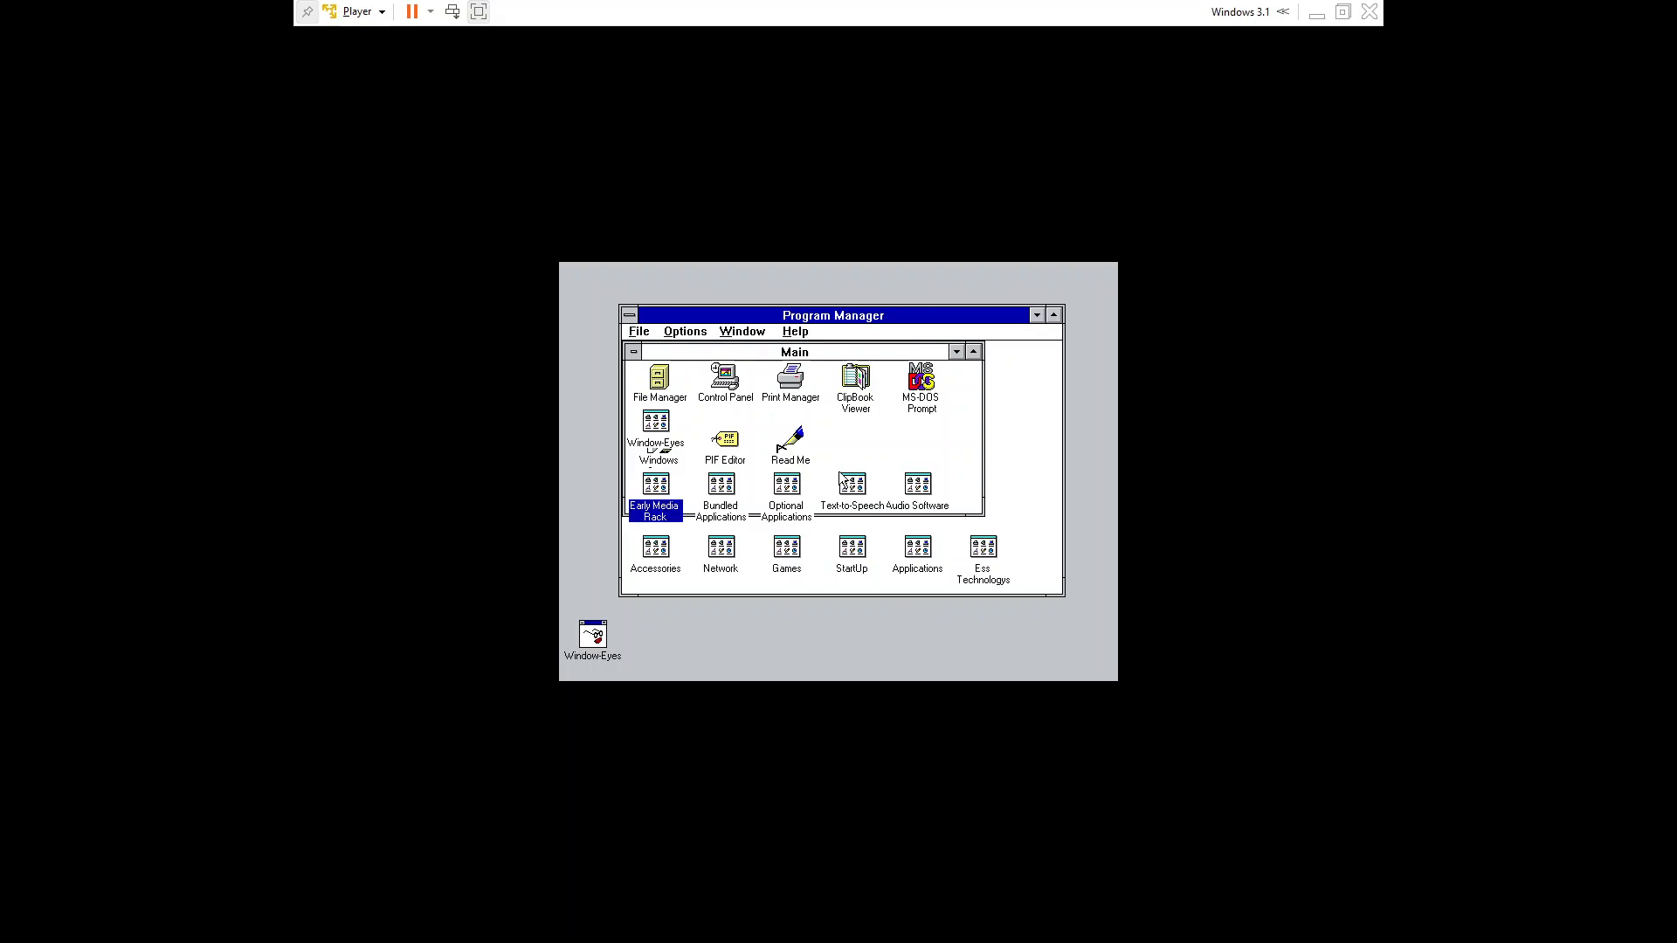
pyautogui.hotkey('ctrl', 'Tab')
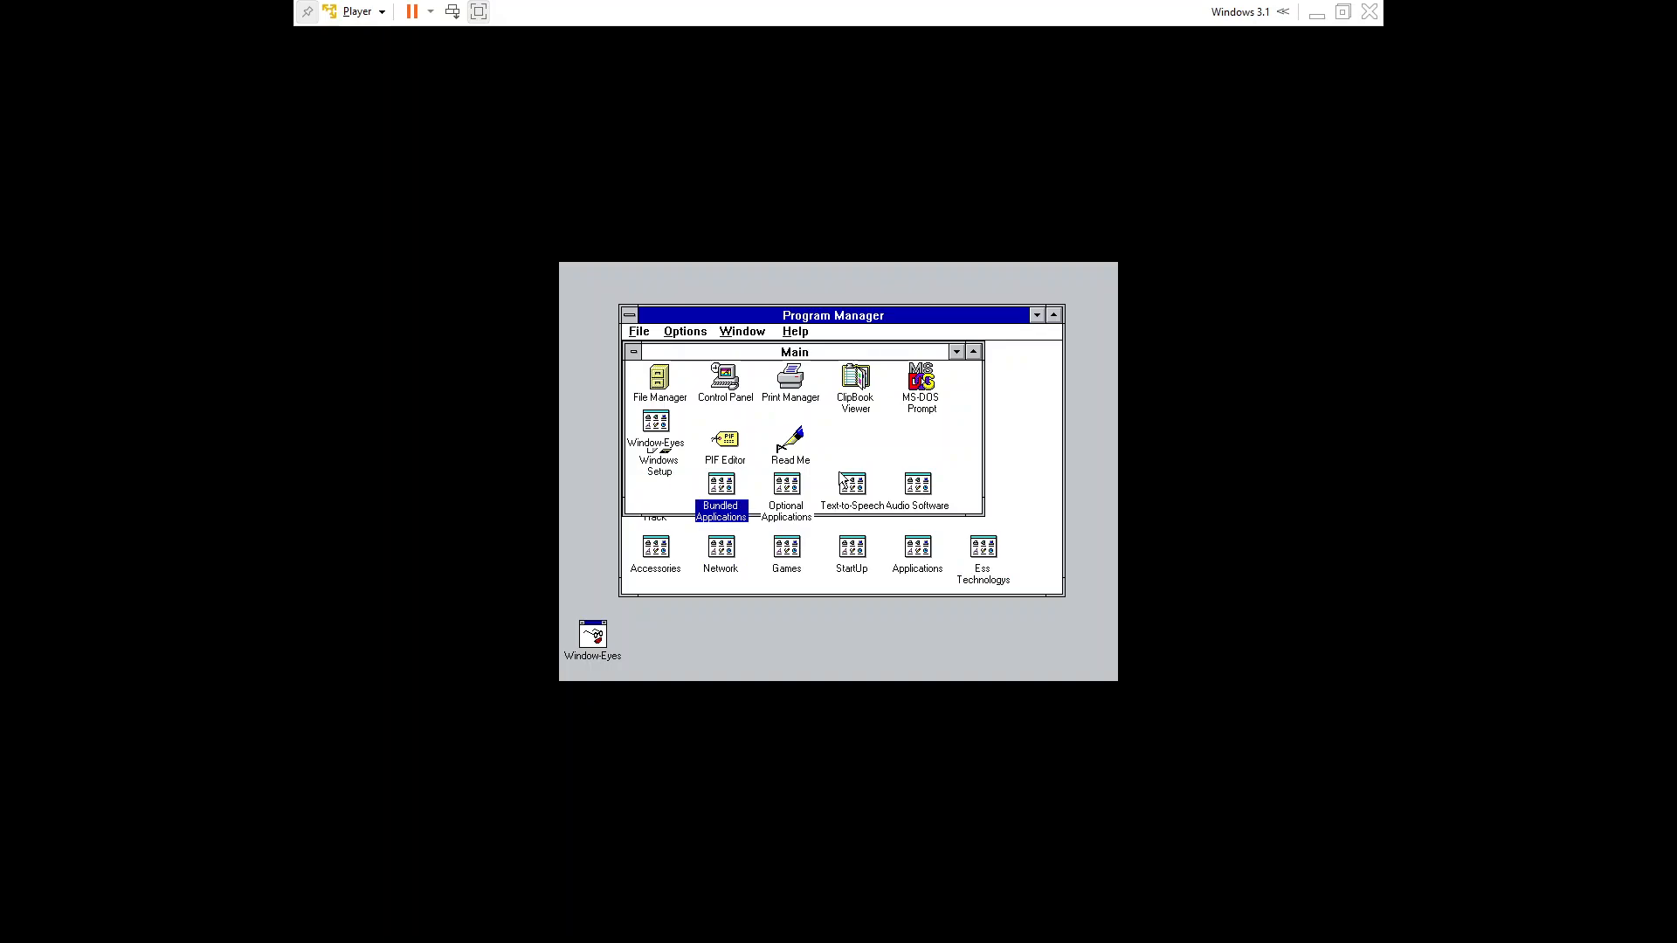
pyautogui.hotkey('ctrl', 'Tab')
pyautogui.hotkey('ctrl', 'Tab')
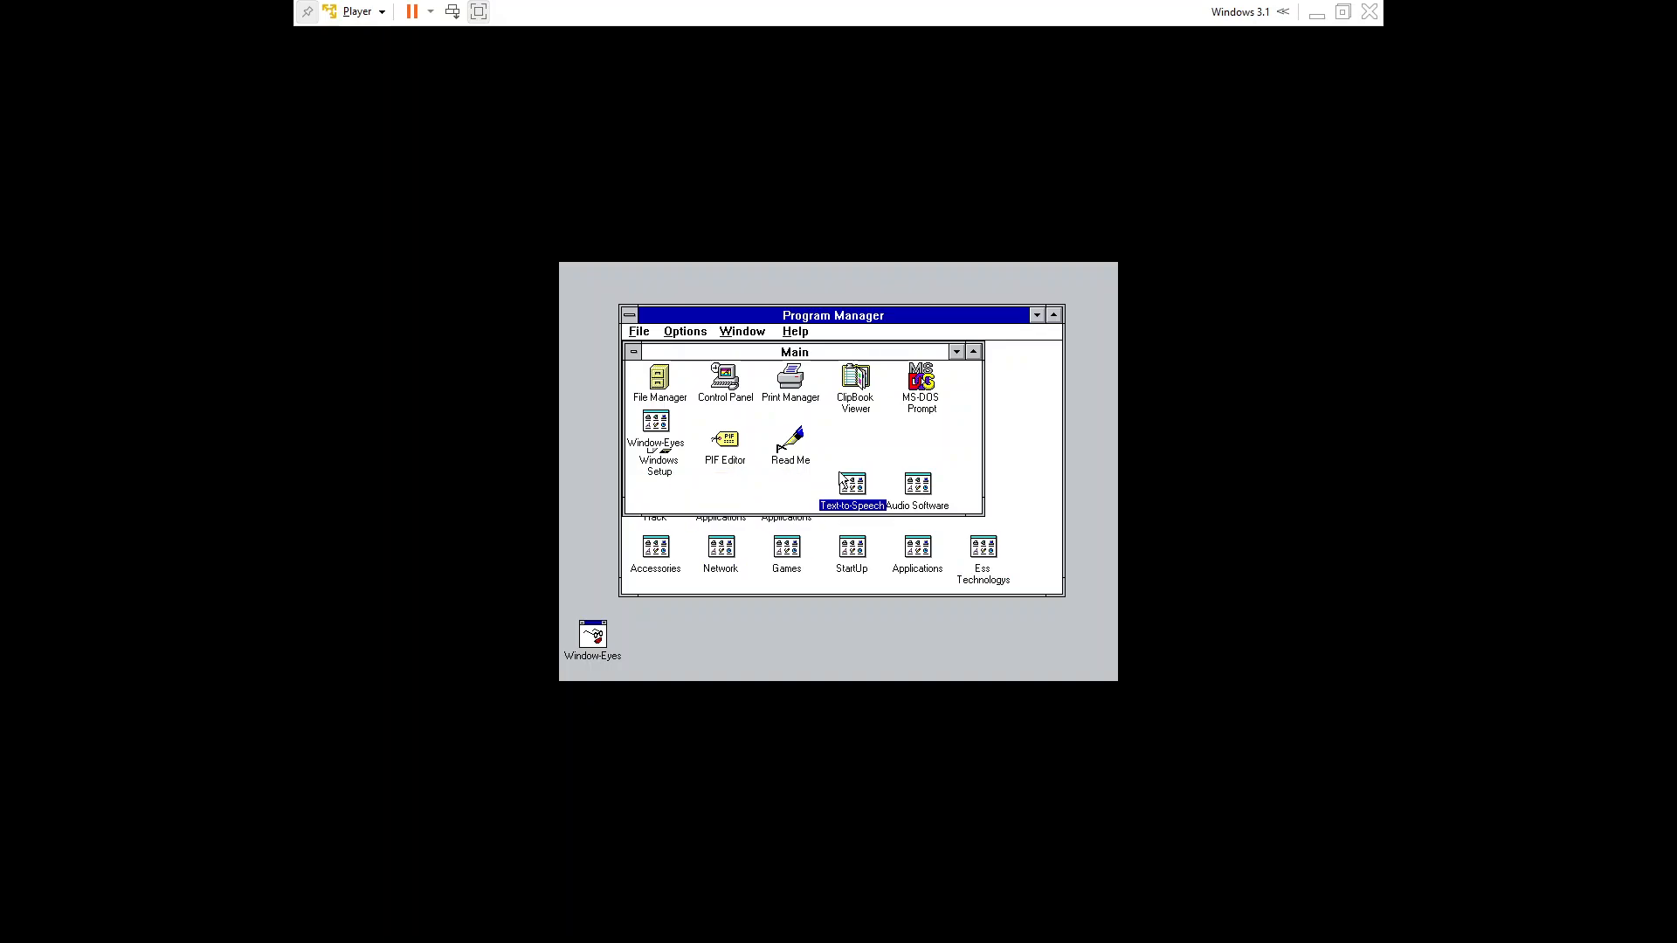
pyautogui.hotkey('ctrl', 'shift', 'Tab')
pyautogui.hotkey('ctrl', 'shift', 'Tab')
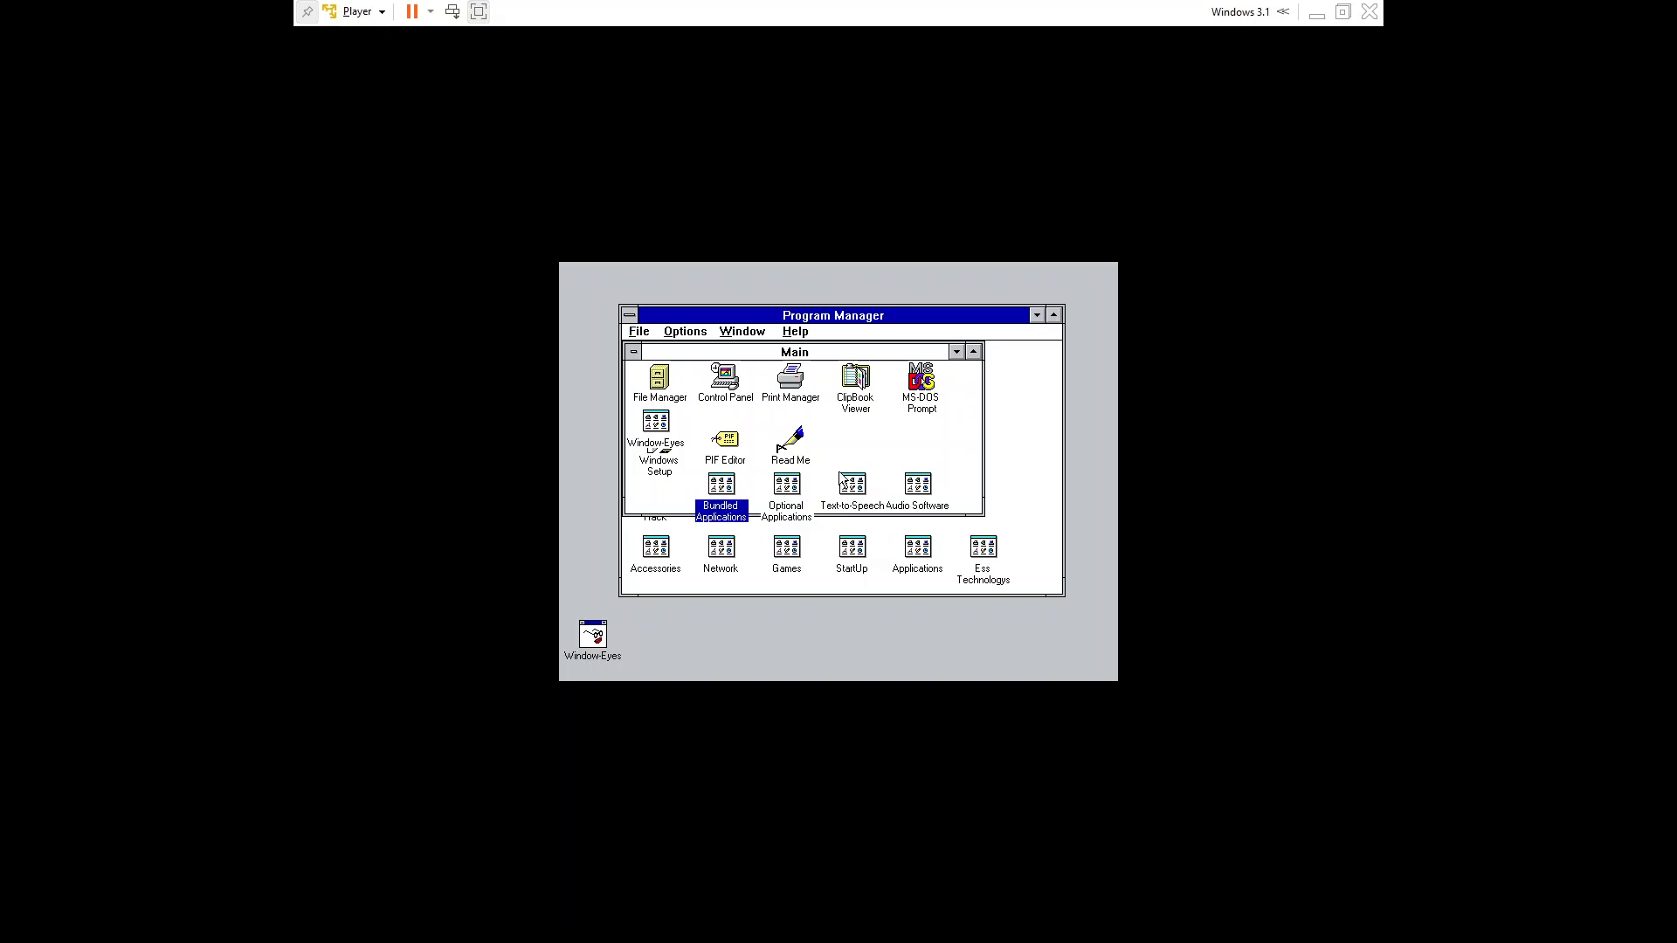
pyautogui.hotkey('ctrl', 'shift', 'Tab')
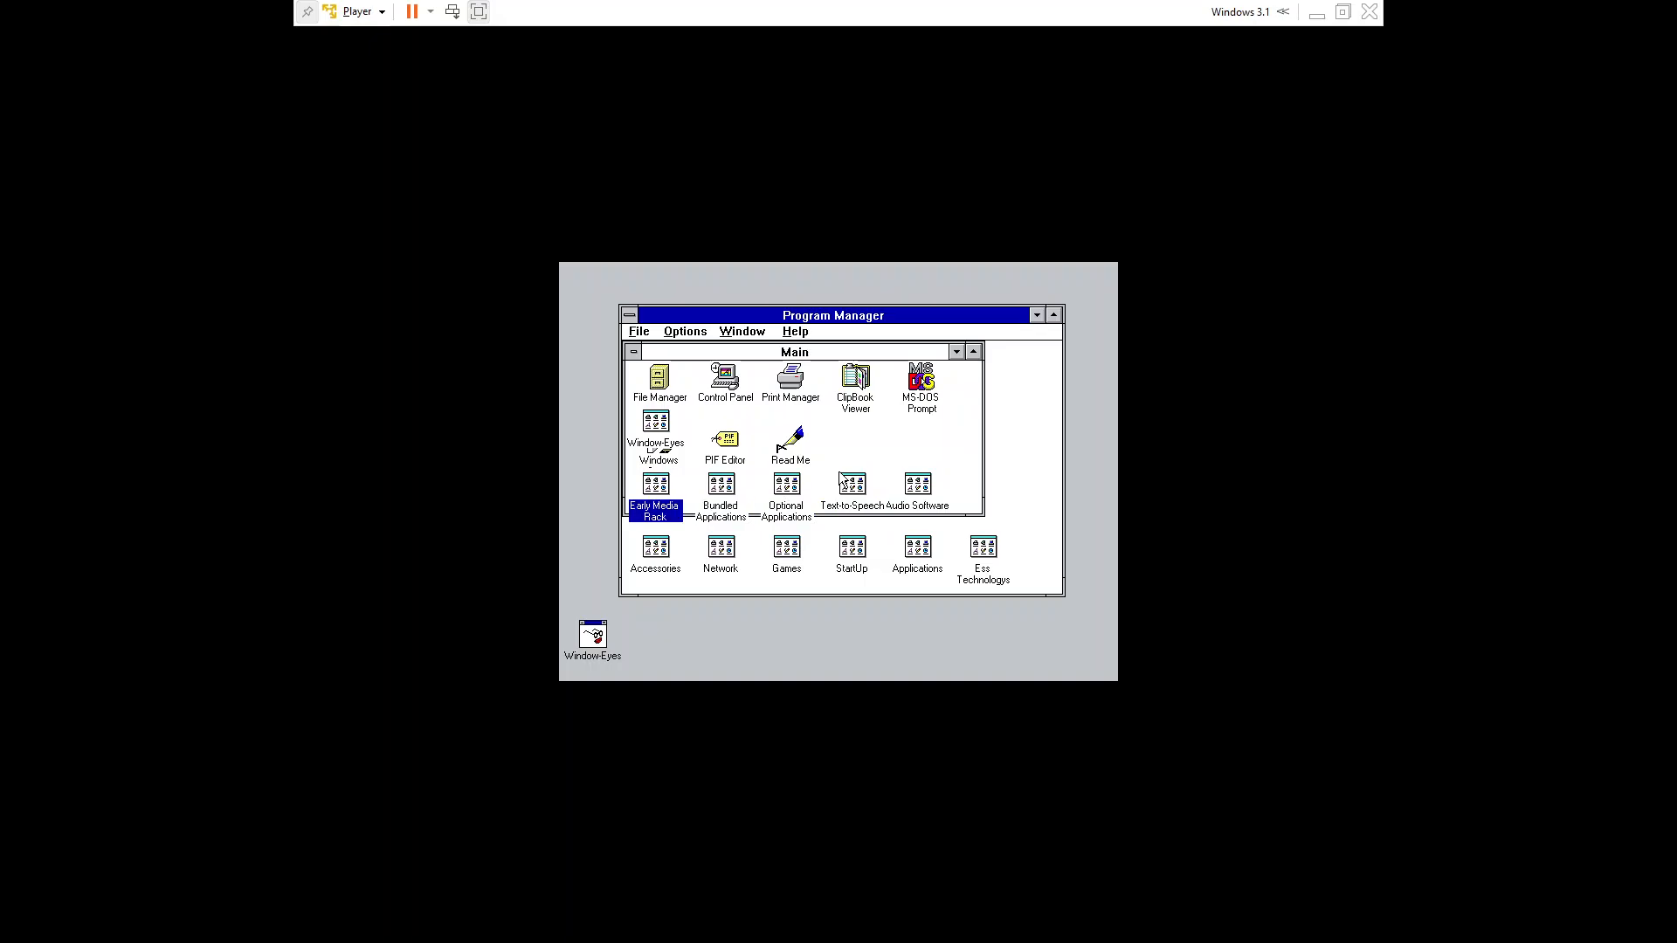
# - Switch between the running tasks, return to Program Manager and move along the program group icons to test the speech
pyautogui.hotkey('alt', 'Tab')
pyautogui.hotkey('alt', 'Tab')
pyautogui.hotkey('alt', 'Tab')
pyautogui.press('Right')
pyautogui.press('Right')
pyautogui.press('Right')
pyautogui.hotkey('ctrl', 'Tab')
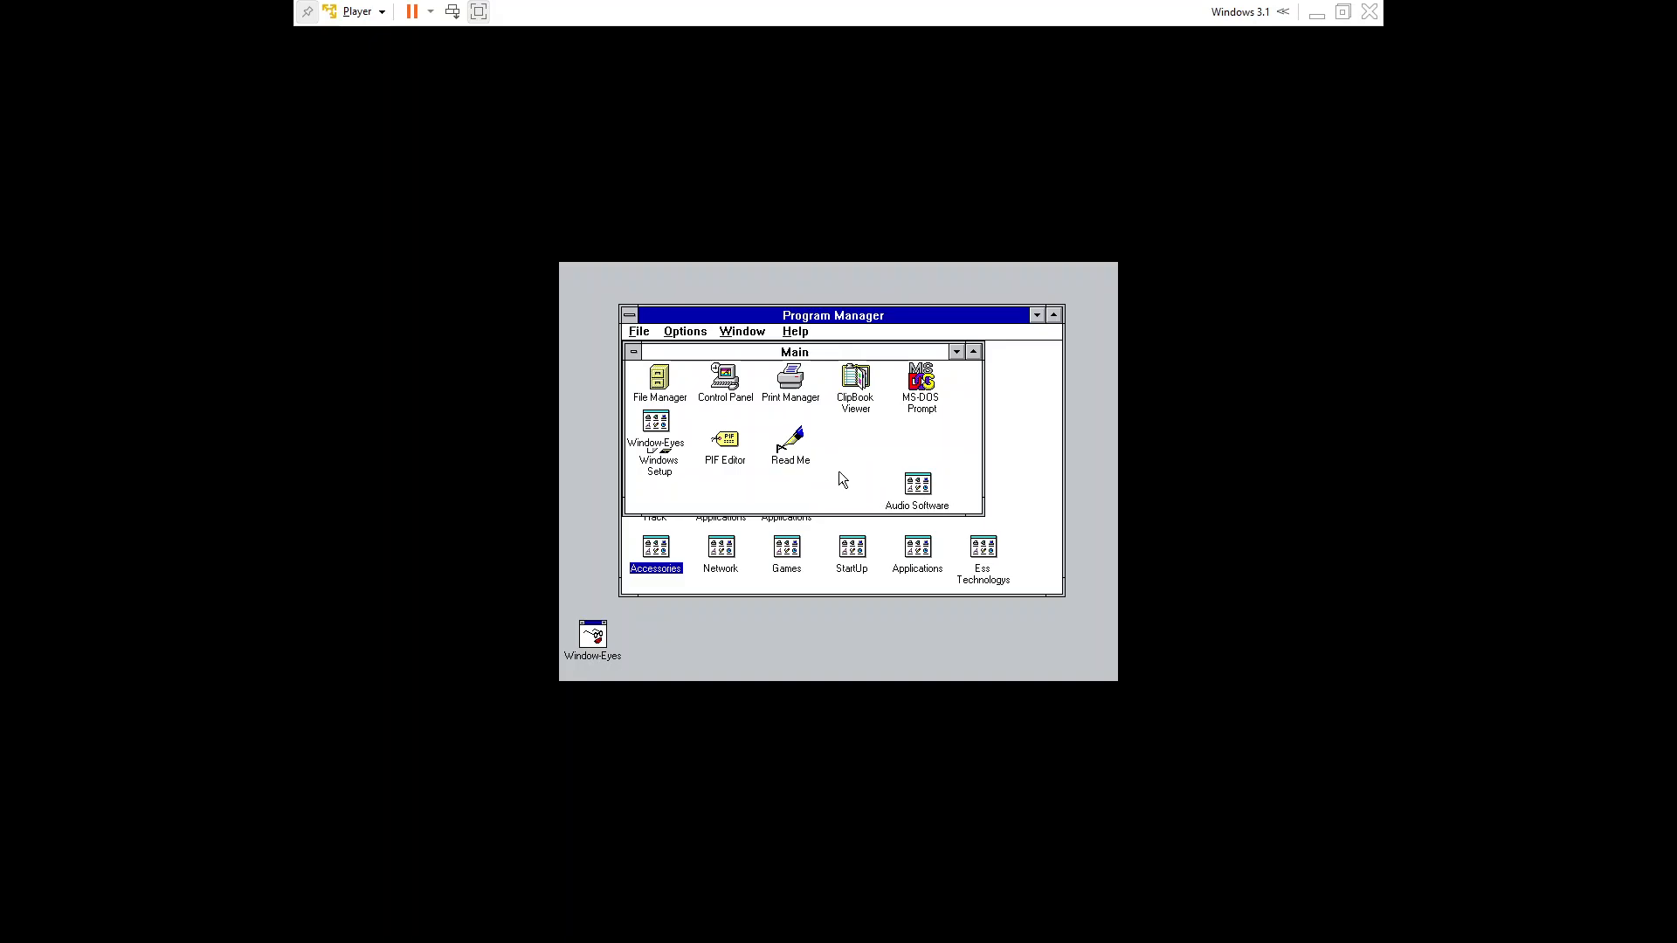
# - Cycle through the program group icons in Program Manager until the Main group window is active
pyautogui.hotkey('ctrl', 'shift', 'Tab')
pyautogui.hotkey('ctrl', 'Tab')
pyautogui.hotkey('ctrl', 'Tab')
pyautogui.hotkey('ctrl', 'Tab')
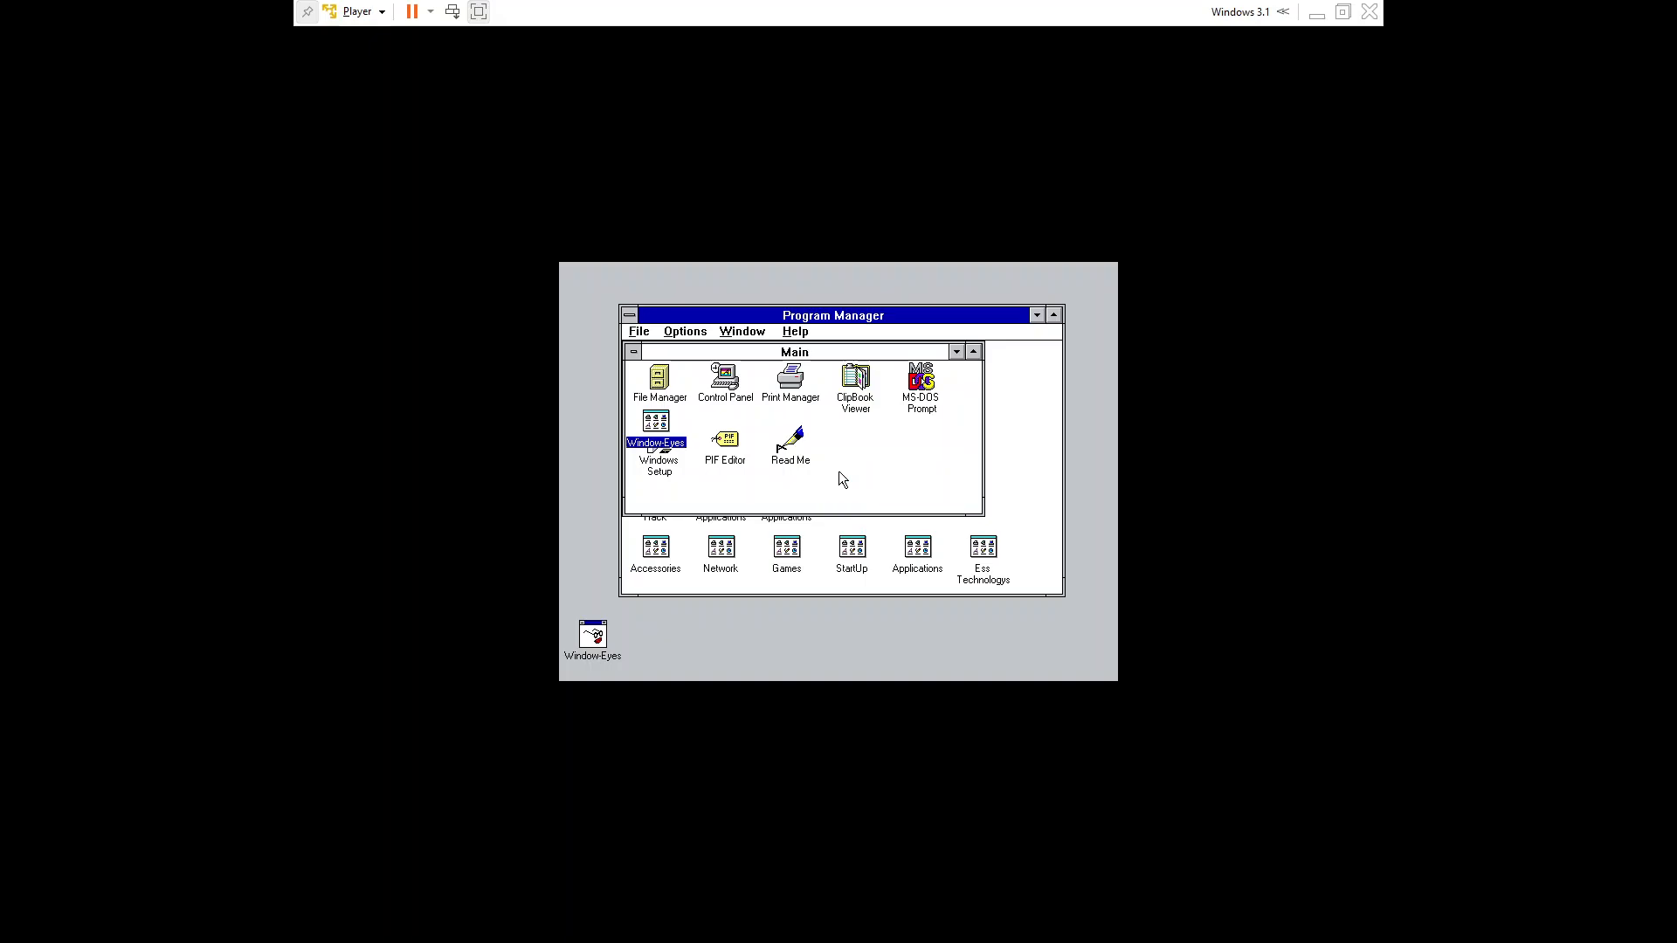
pyautogui.hotkey('ctrl', 'Tab')
pyautogui.hotkey('ctrl', 'Tab')
pyautogui.hotkey('ctrl', 'Tab')
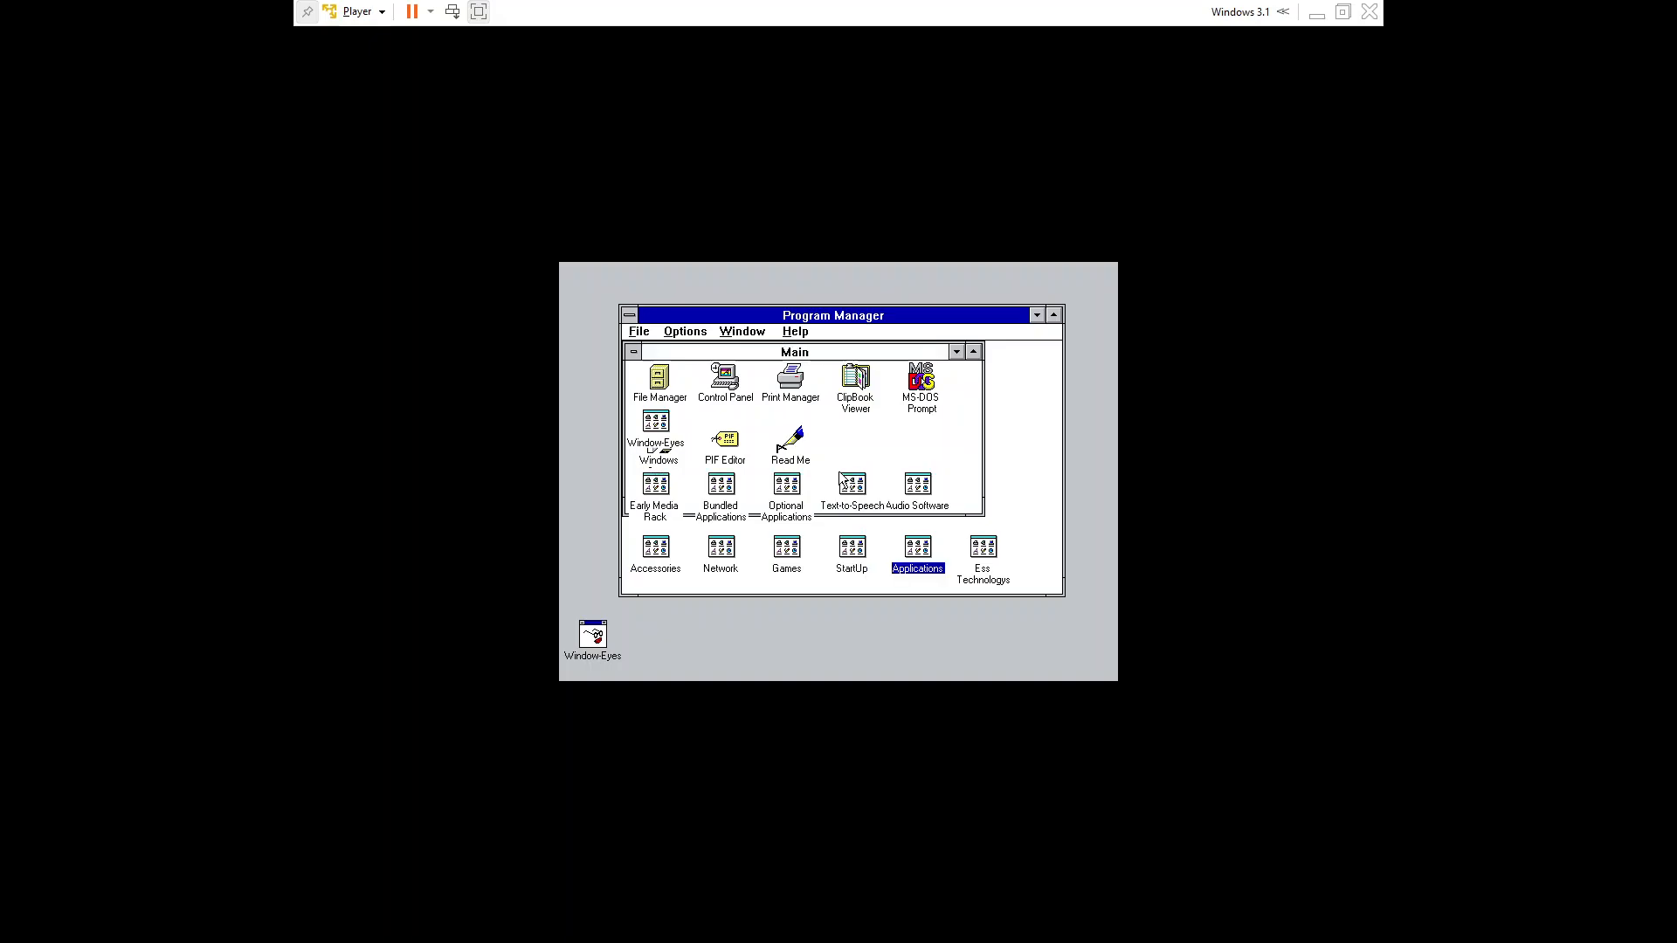
pyautogui.hotkey('ctrl', 'Tab')
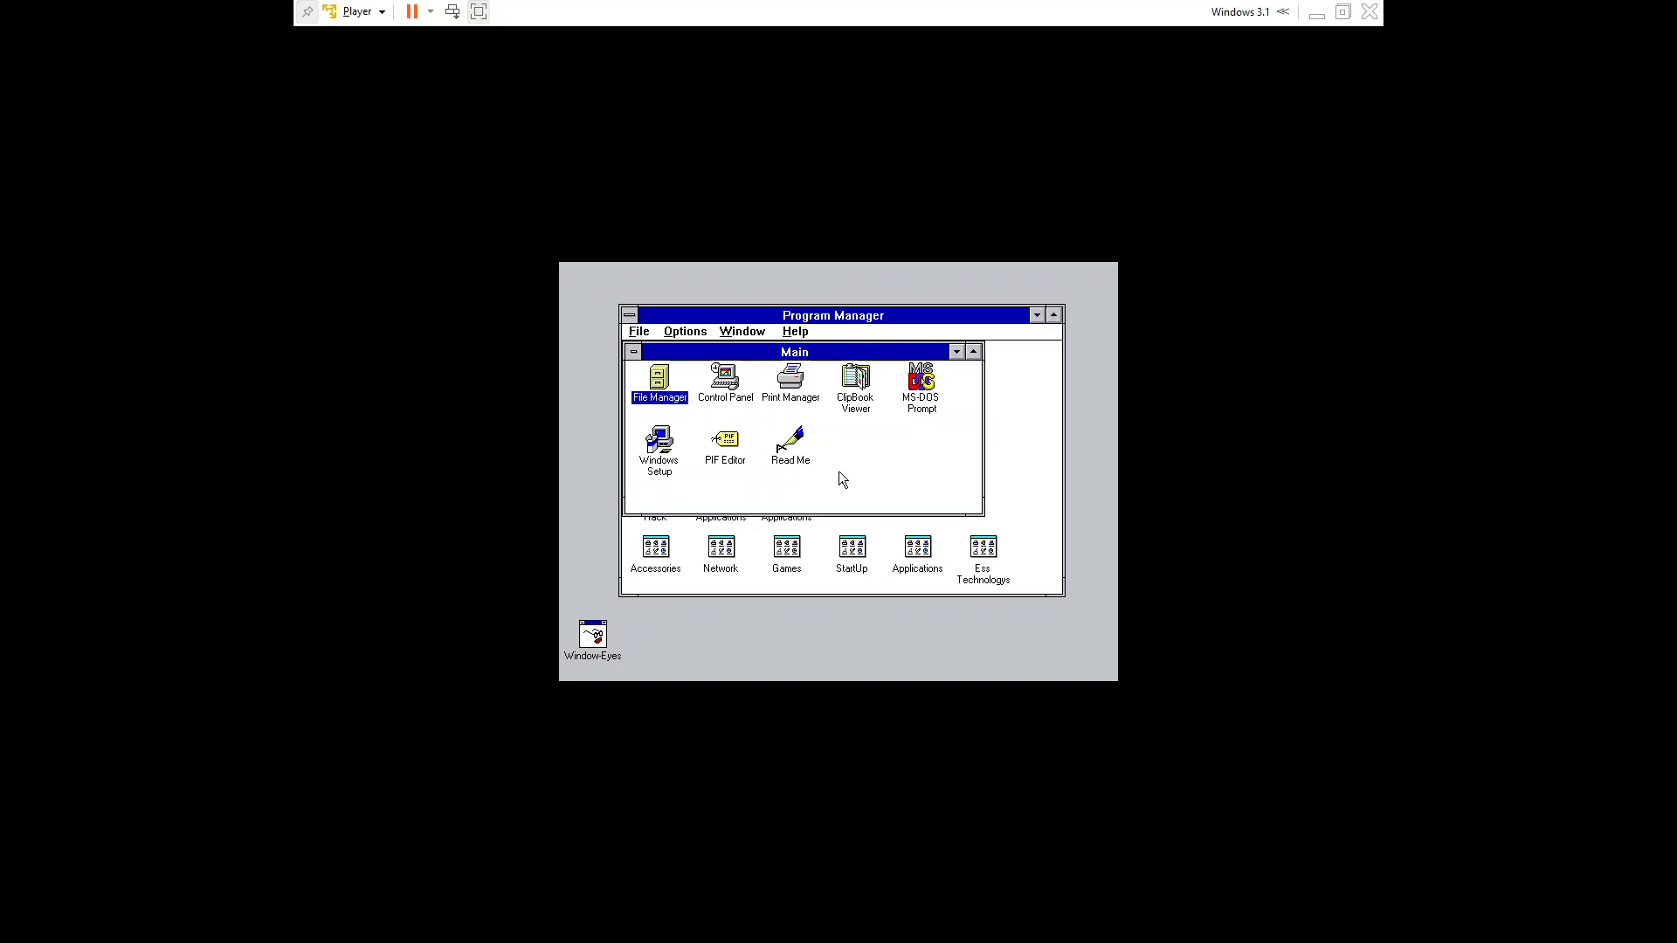
# - Open File Manager, check how Window-Eyes reads the CD-ROM's root and windows folders, and close it
pyautogui.press('Return')
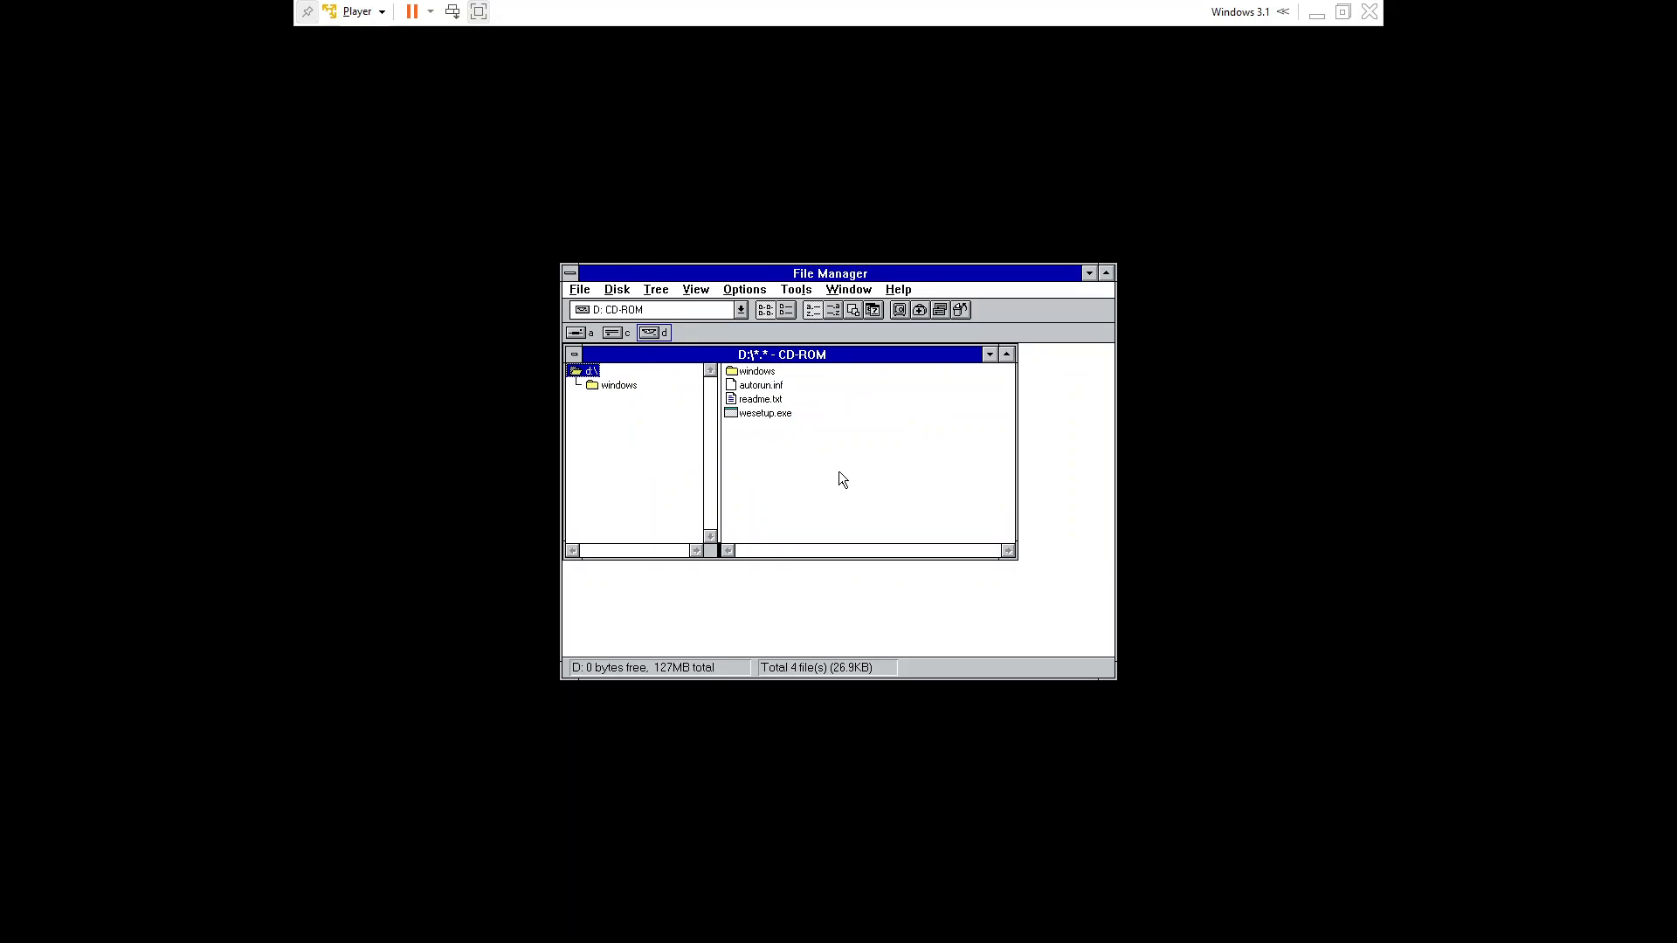
pyautogui.press('Down')
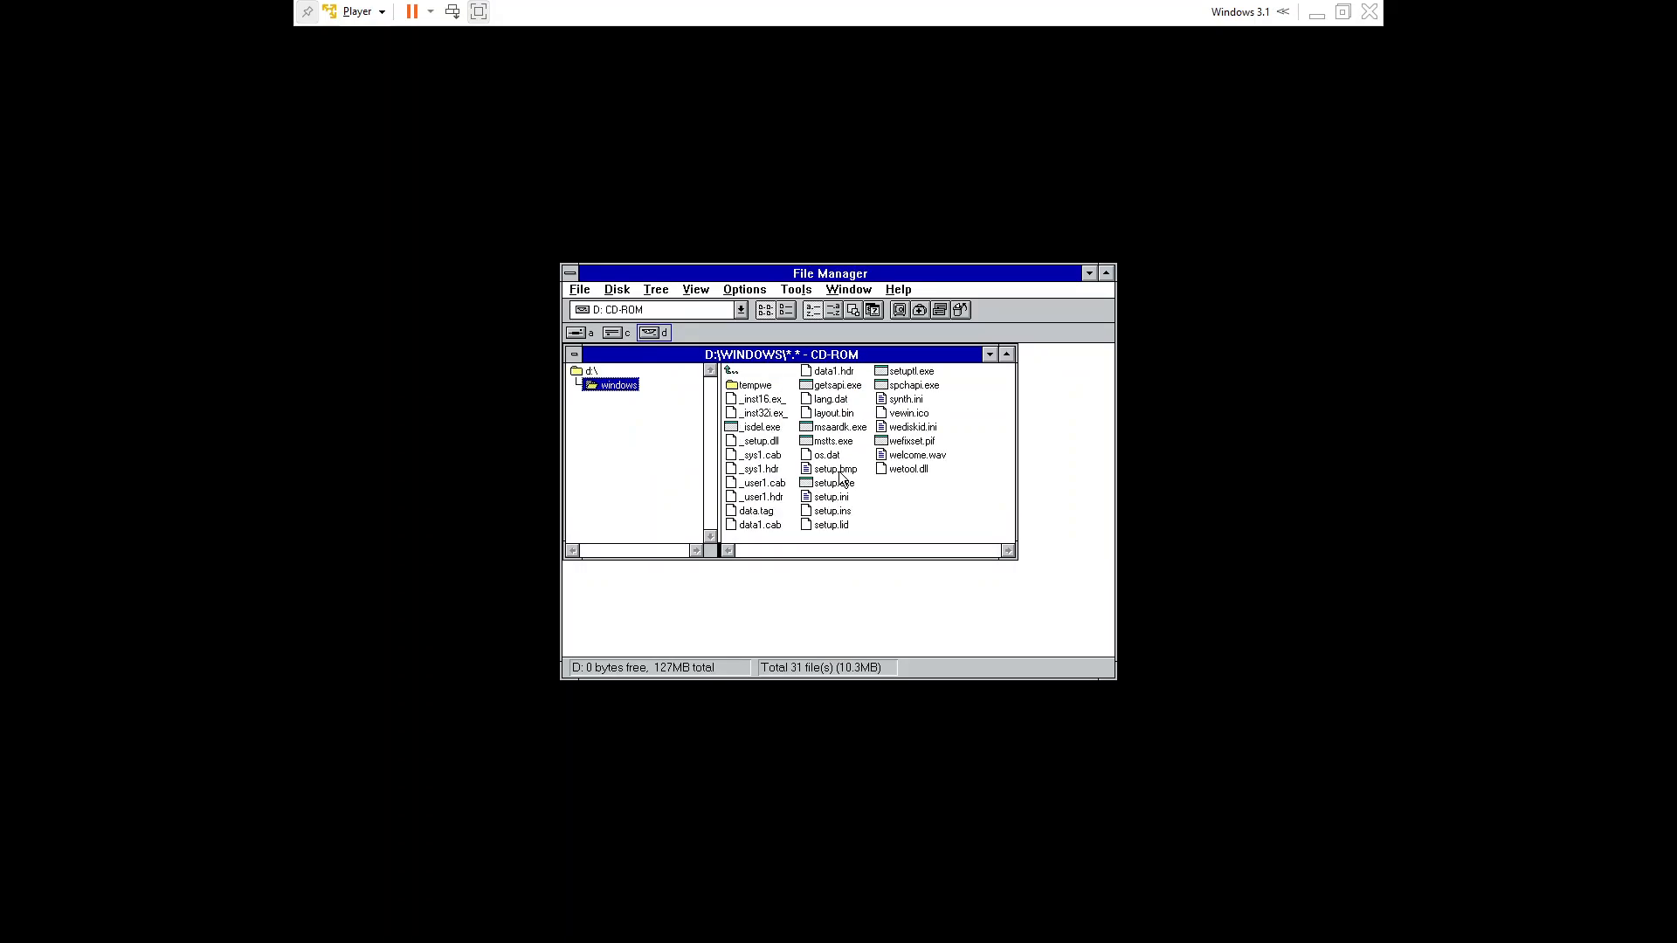
pyautogui.press('Up')
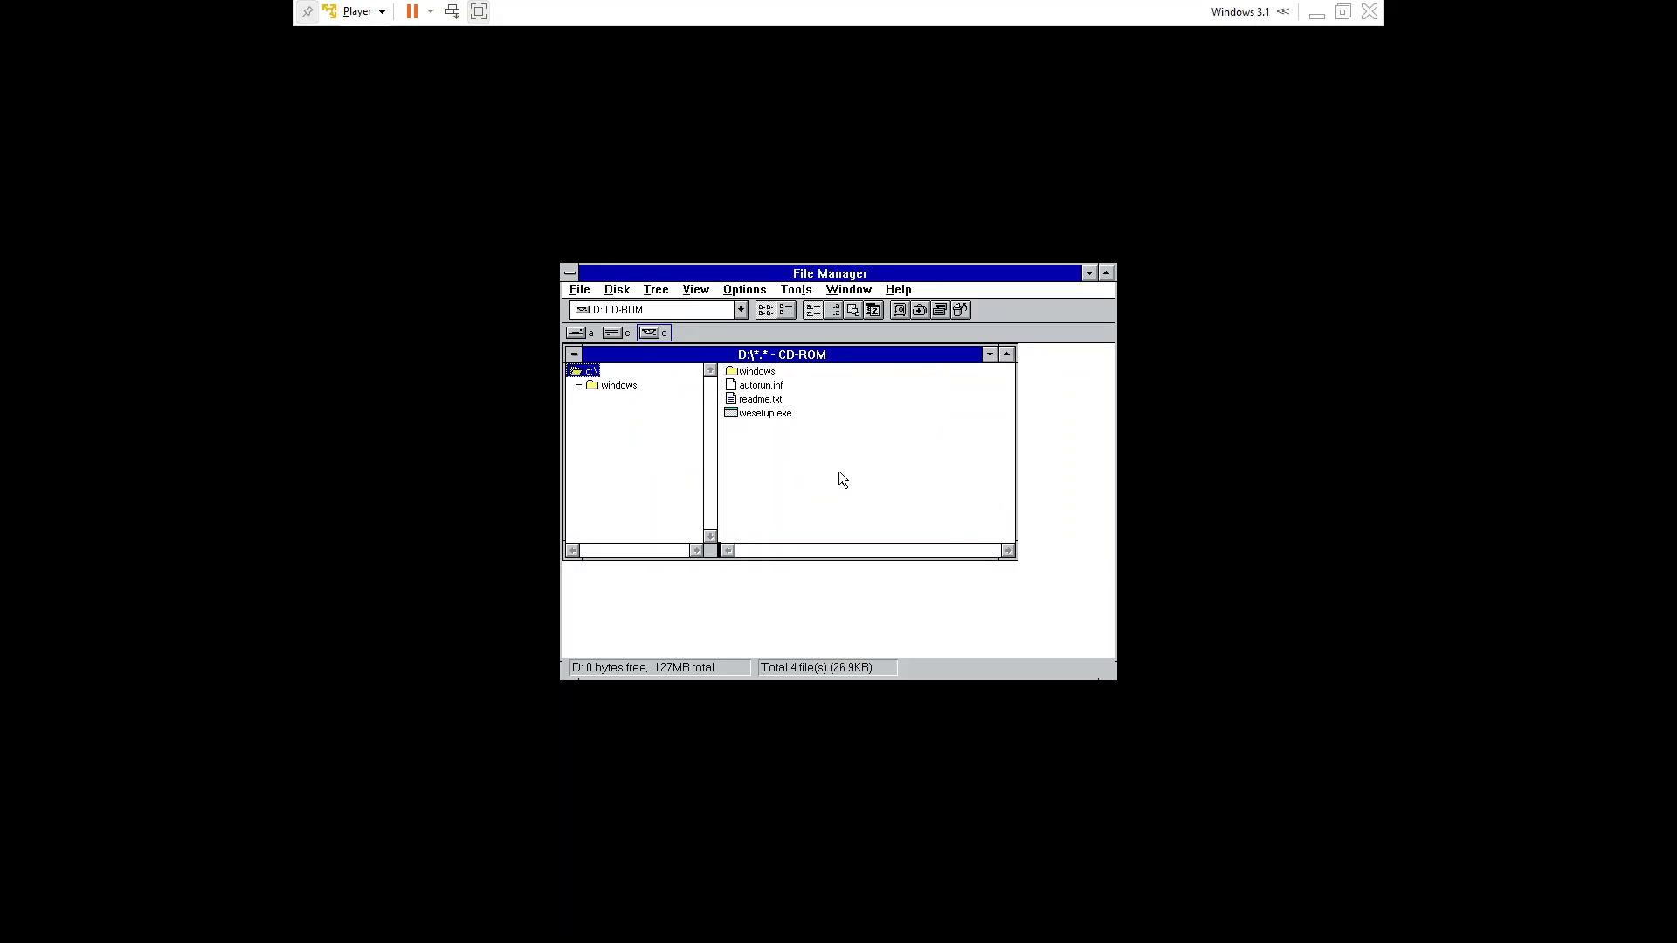
pyautogui.hotkey('alt', 'F4')
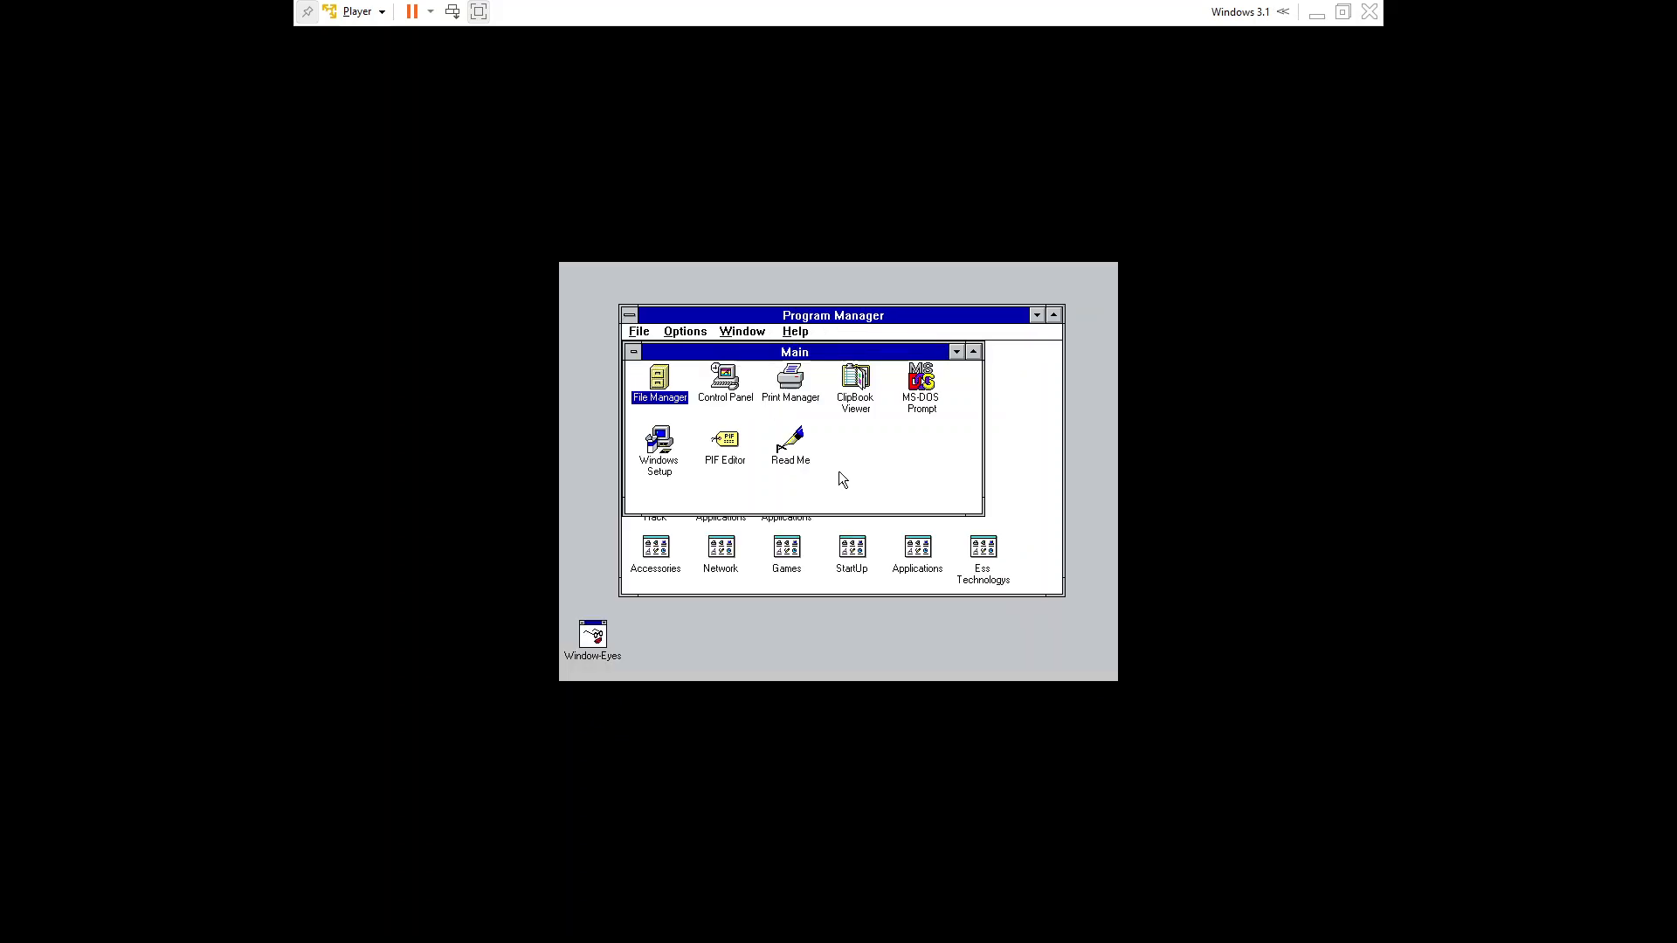
# - Open the Sound settings in Control Panel
pyautogui.press('Right')
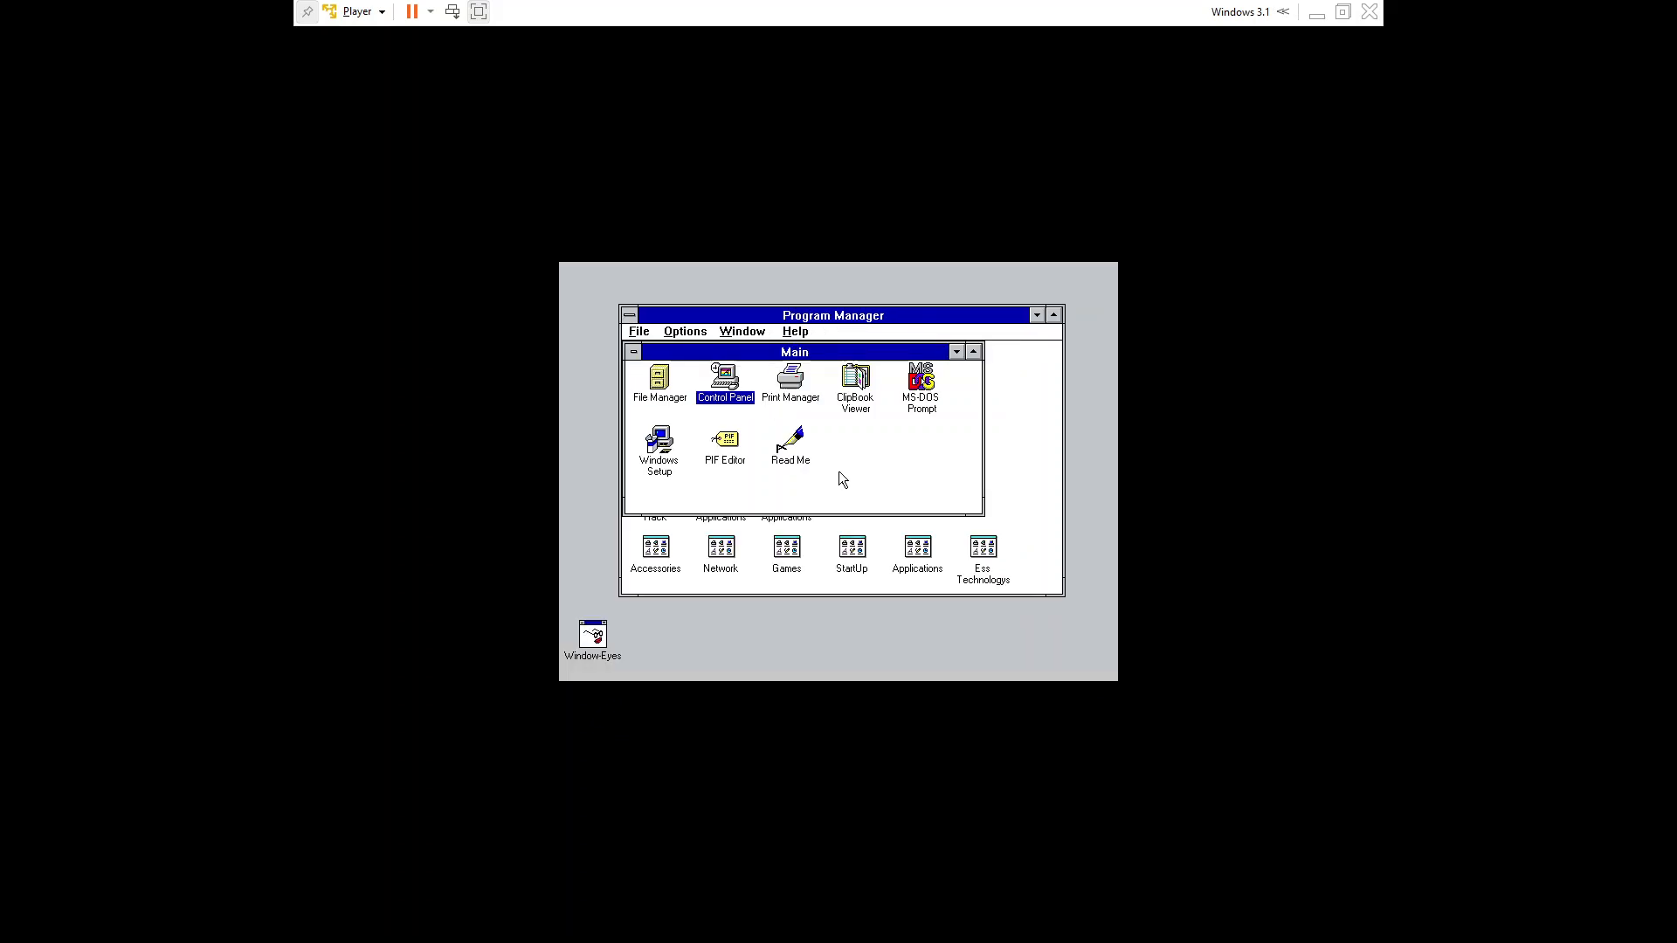
pyautogui.press('Return')
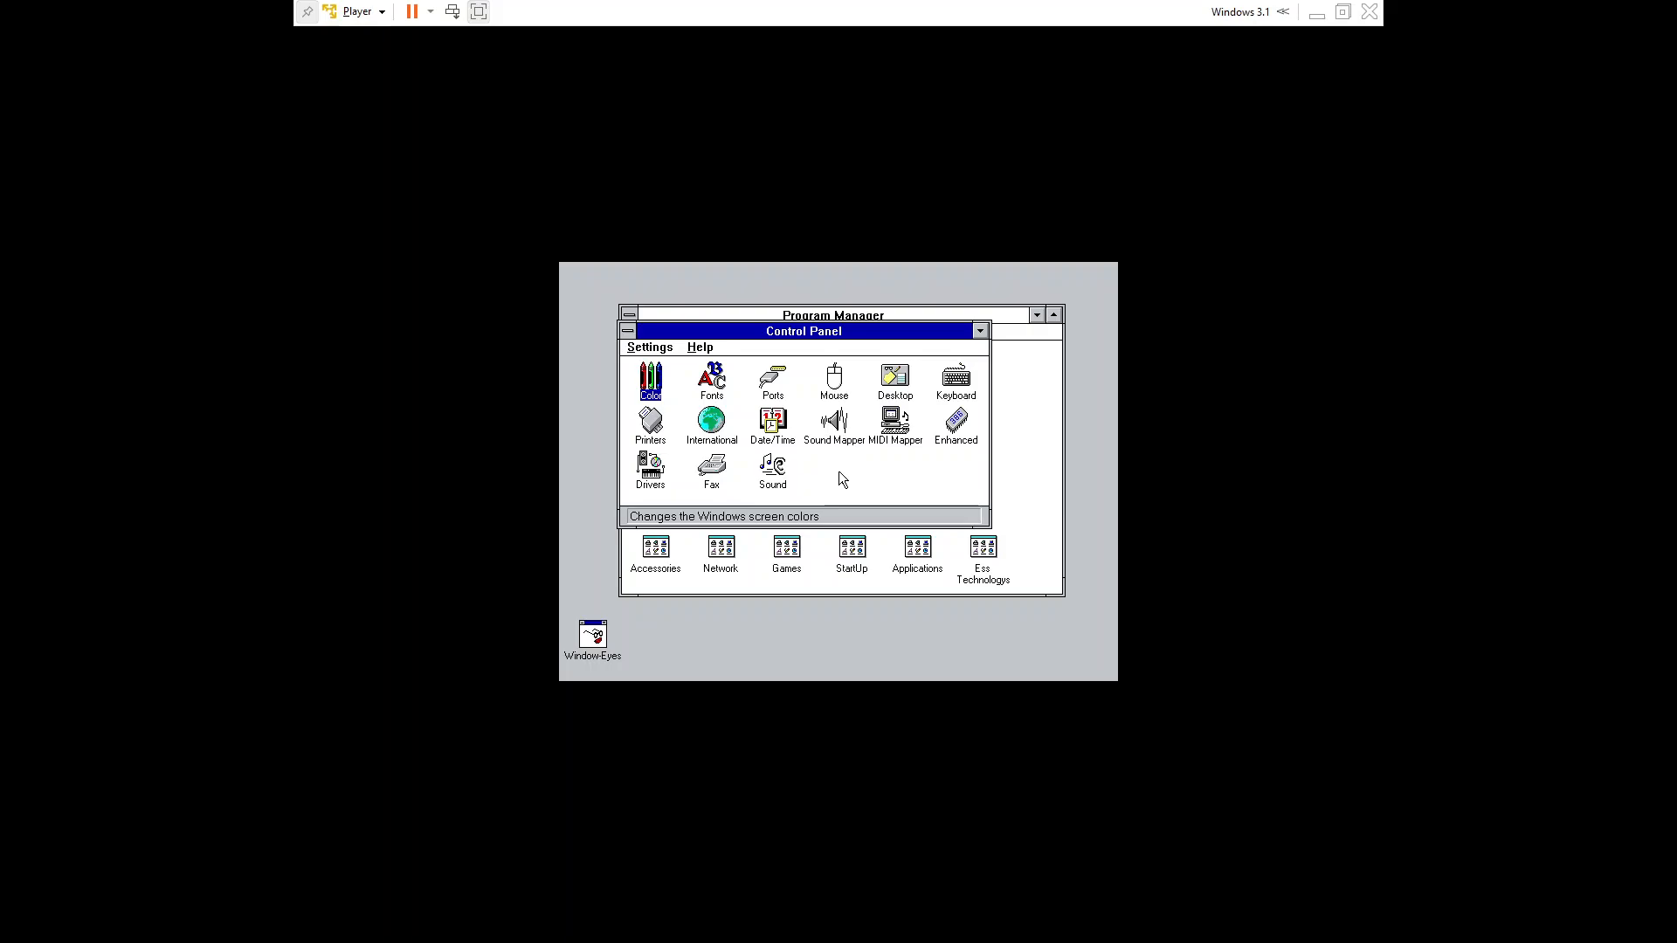
pyautogui.press('s')
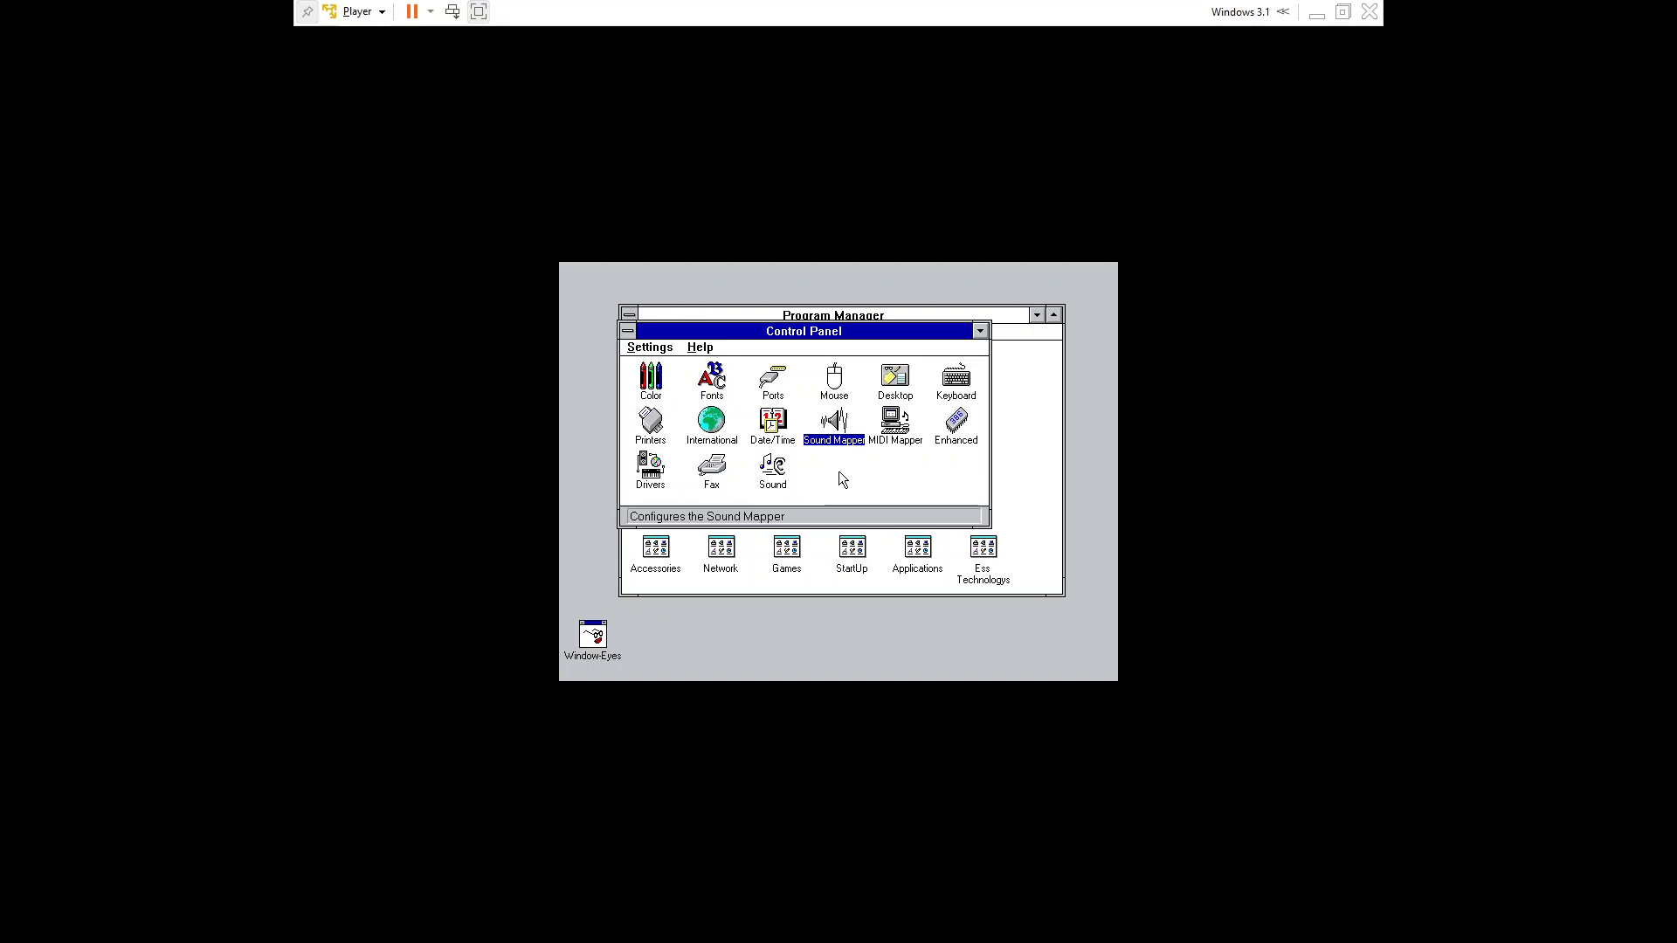
pyautogui.press('s')
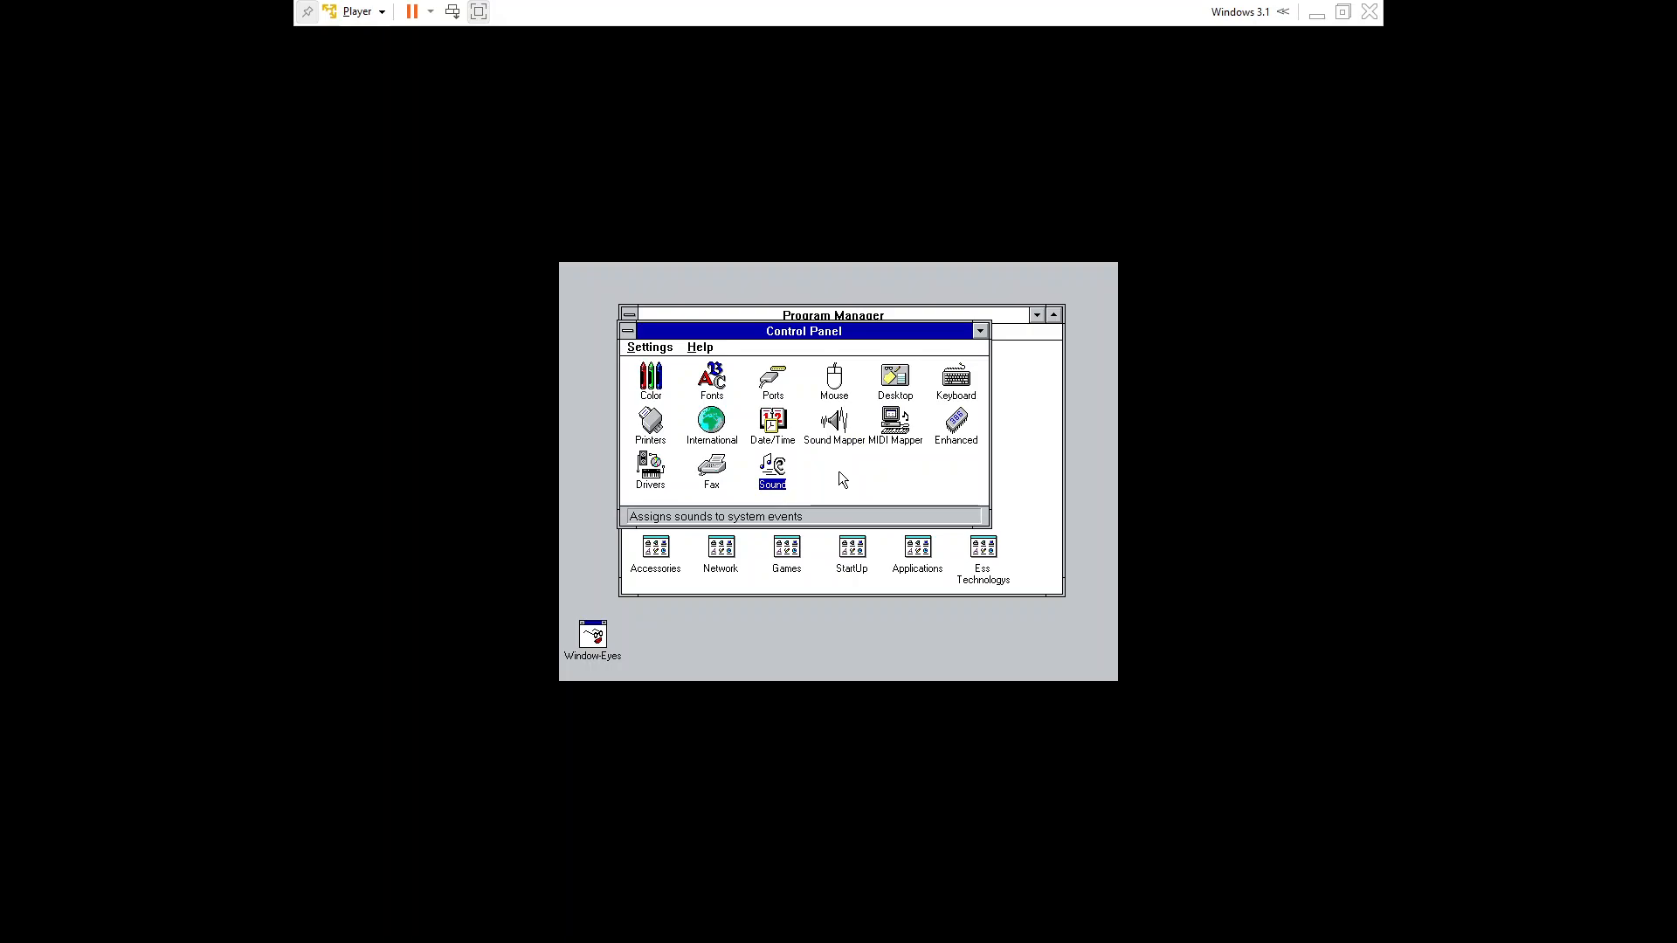
pyautogui.press('Return')
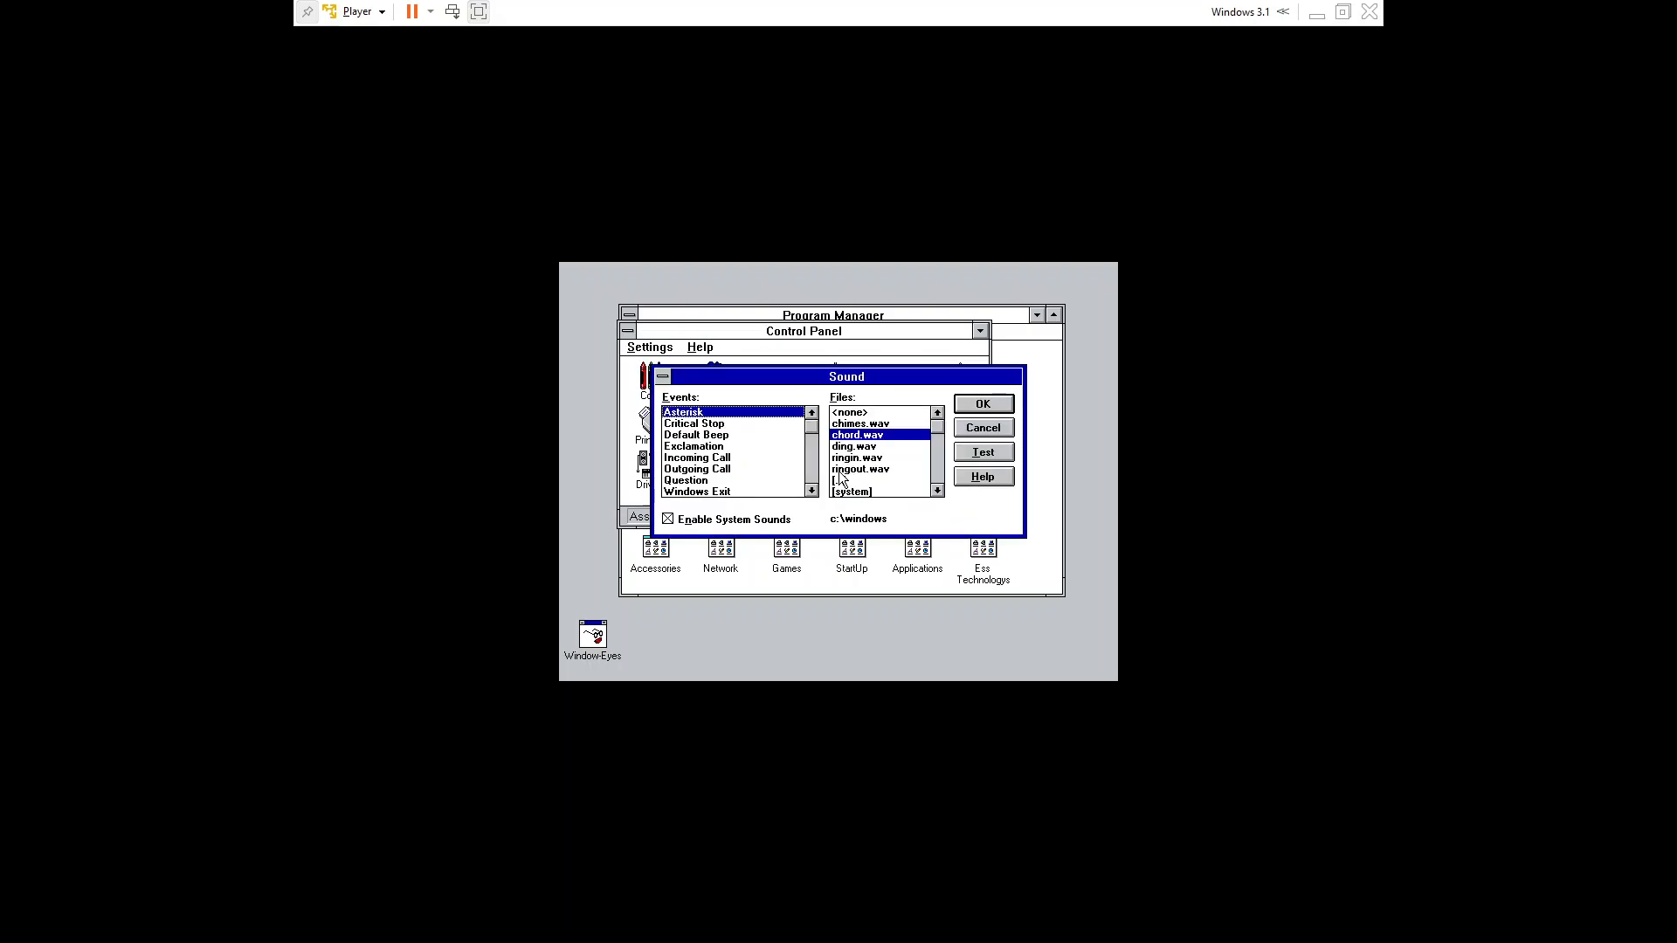
# - Examine how Window-Eyes reads the controls of the Sound dialog, and close the dialog without changing anything
pyautogui.press('Tab')
pyautogui.hotkey('shift', 'Tab')
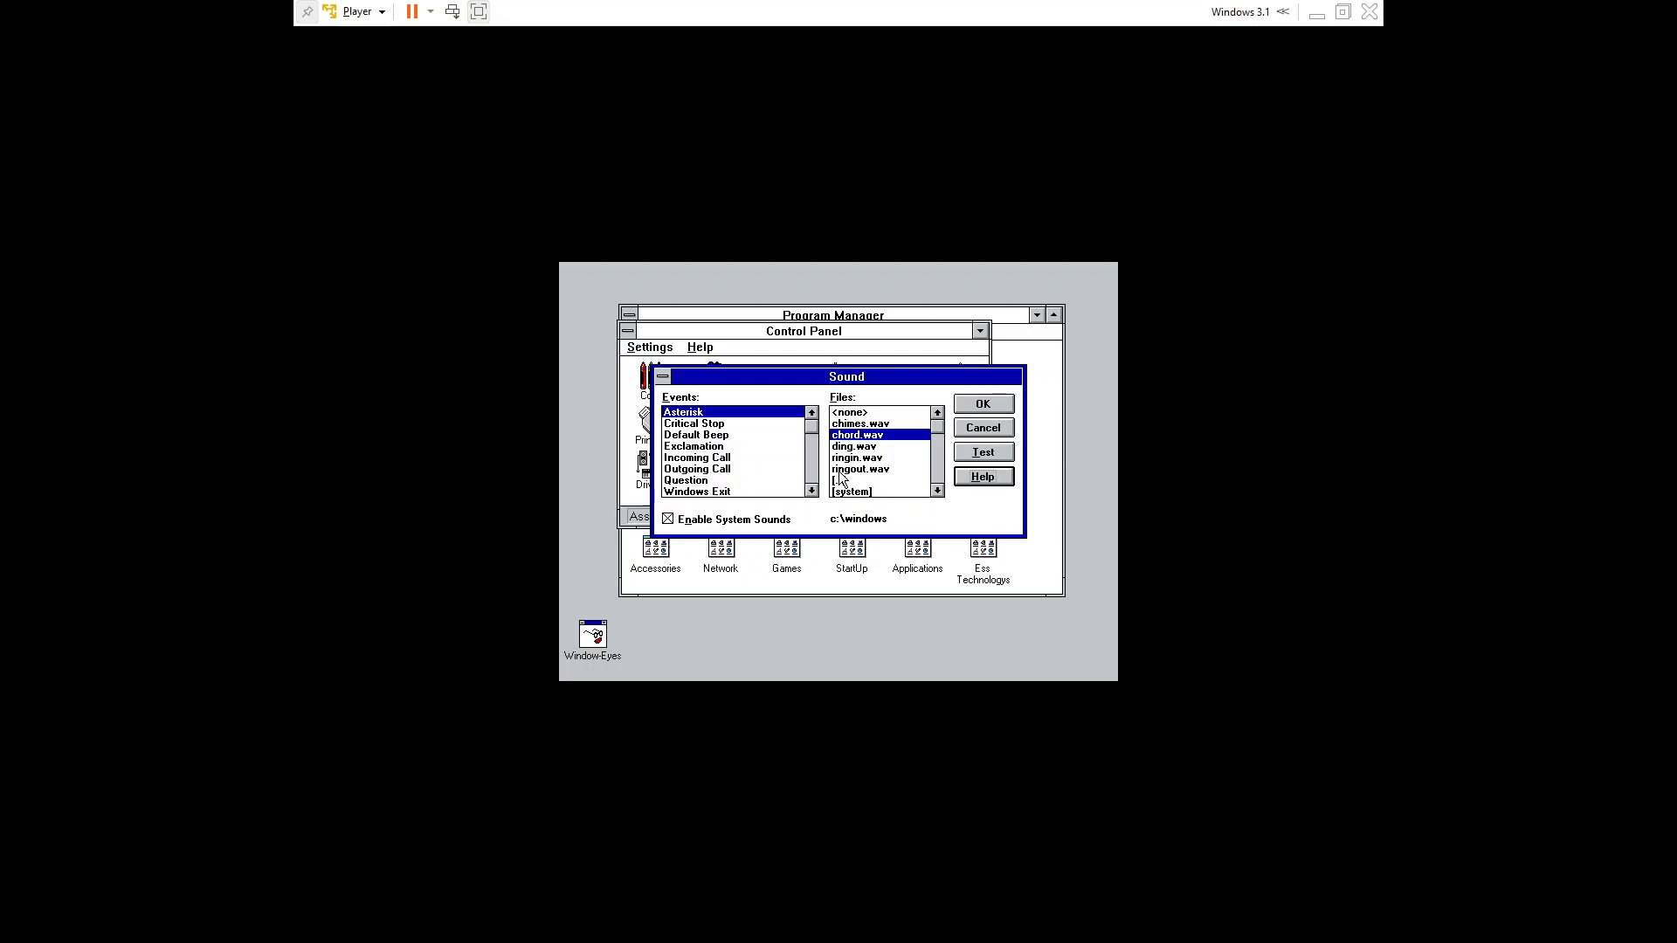
pyautogui.hotkey('shift', 'Tab')
pyautogui.hotkey('shift', 'Tab')
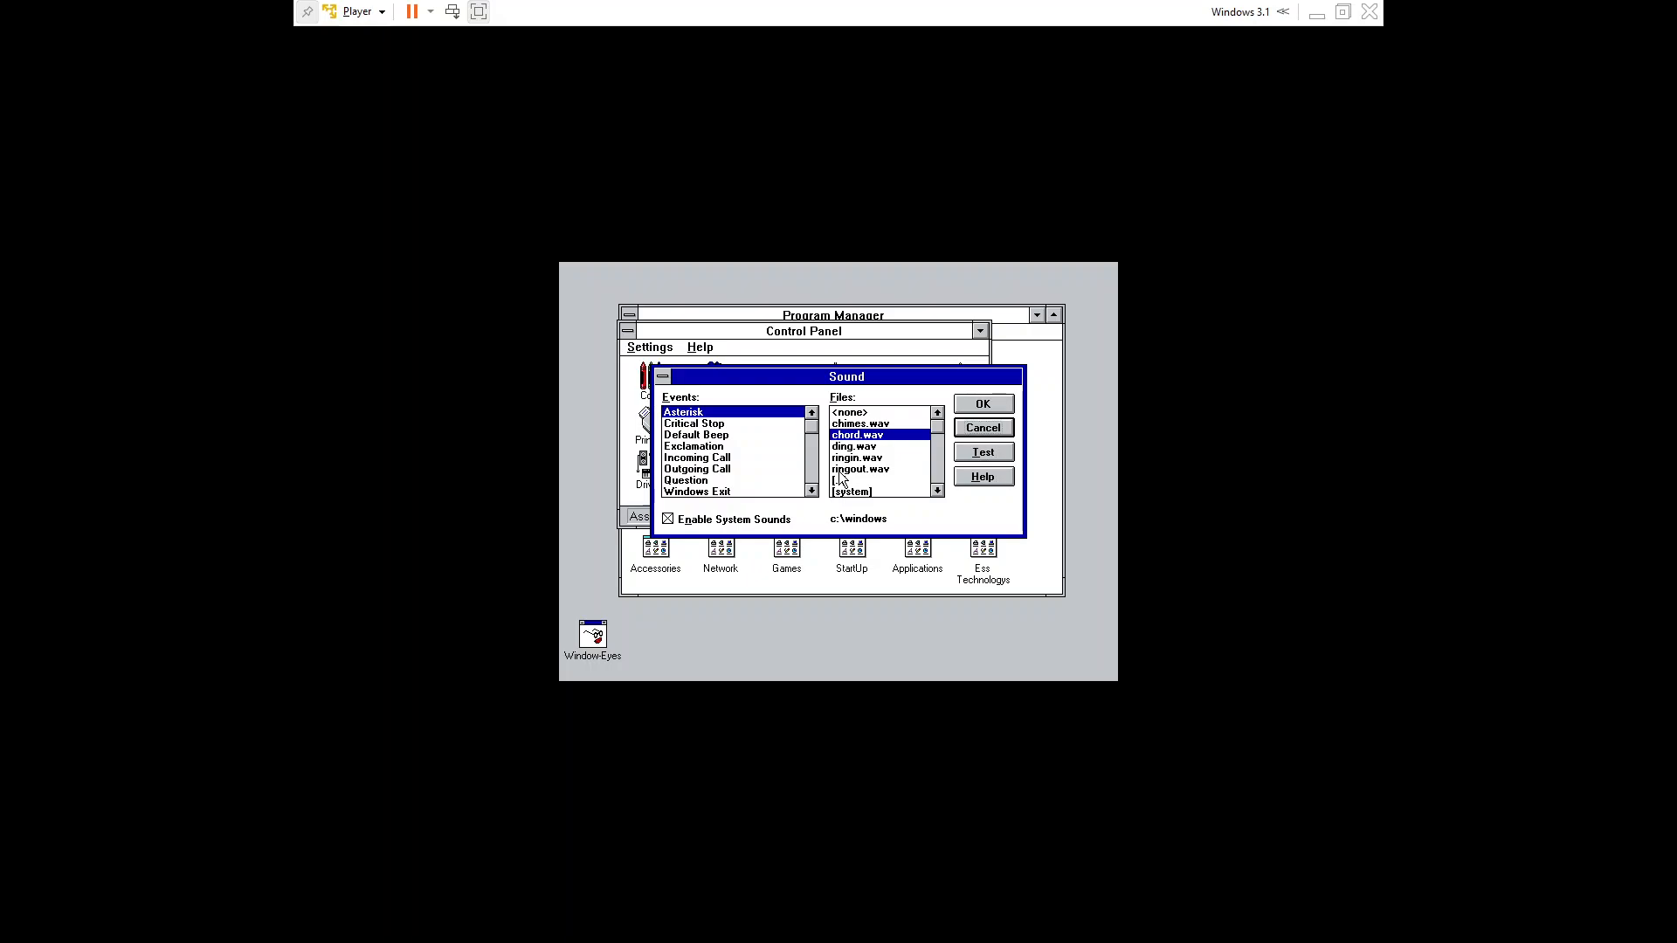
pyautogui.hotkey('shift', 'Tab')
pyautogui.hotkey('shift', 'Tab')
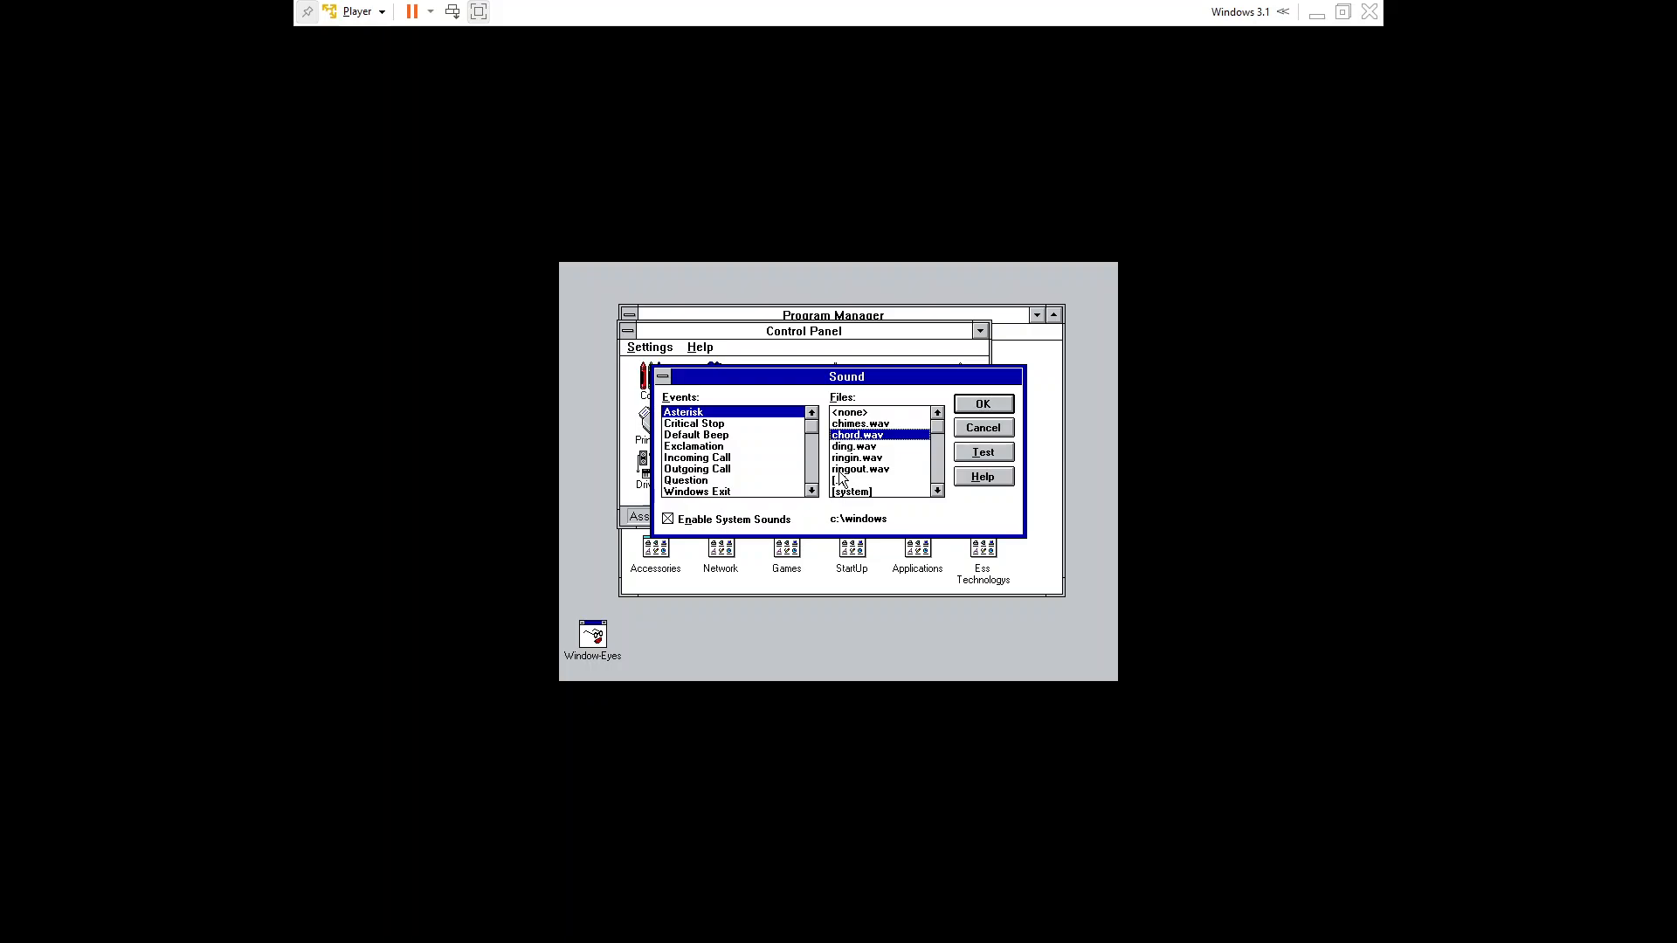
pyautogui.hotkey('shift', 'Tab')
pyautogui.hotkey('shift', 'Tab')
pyautogui.hotkey('shift', 'Tab')
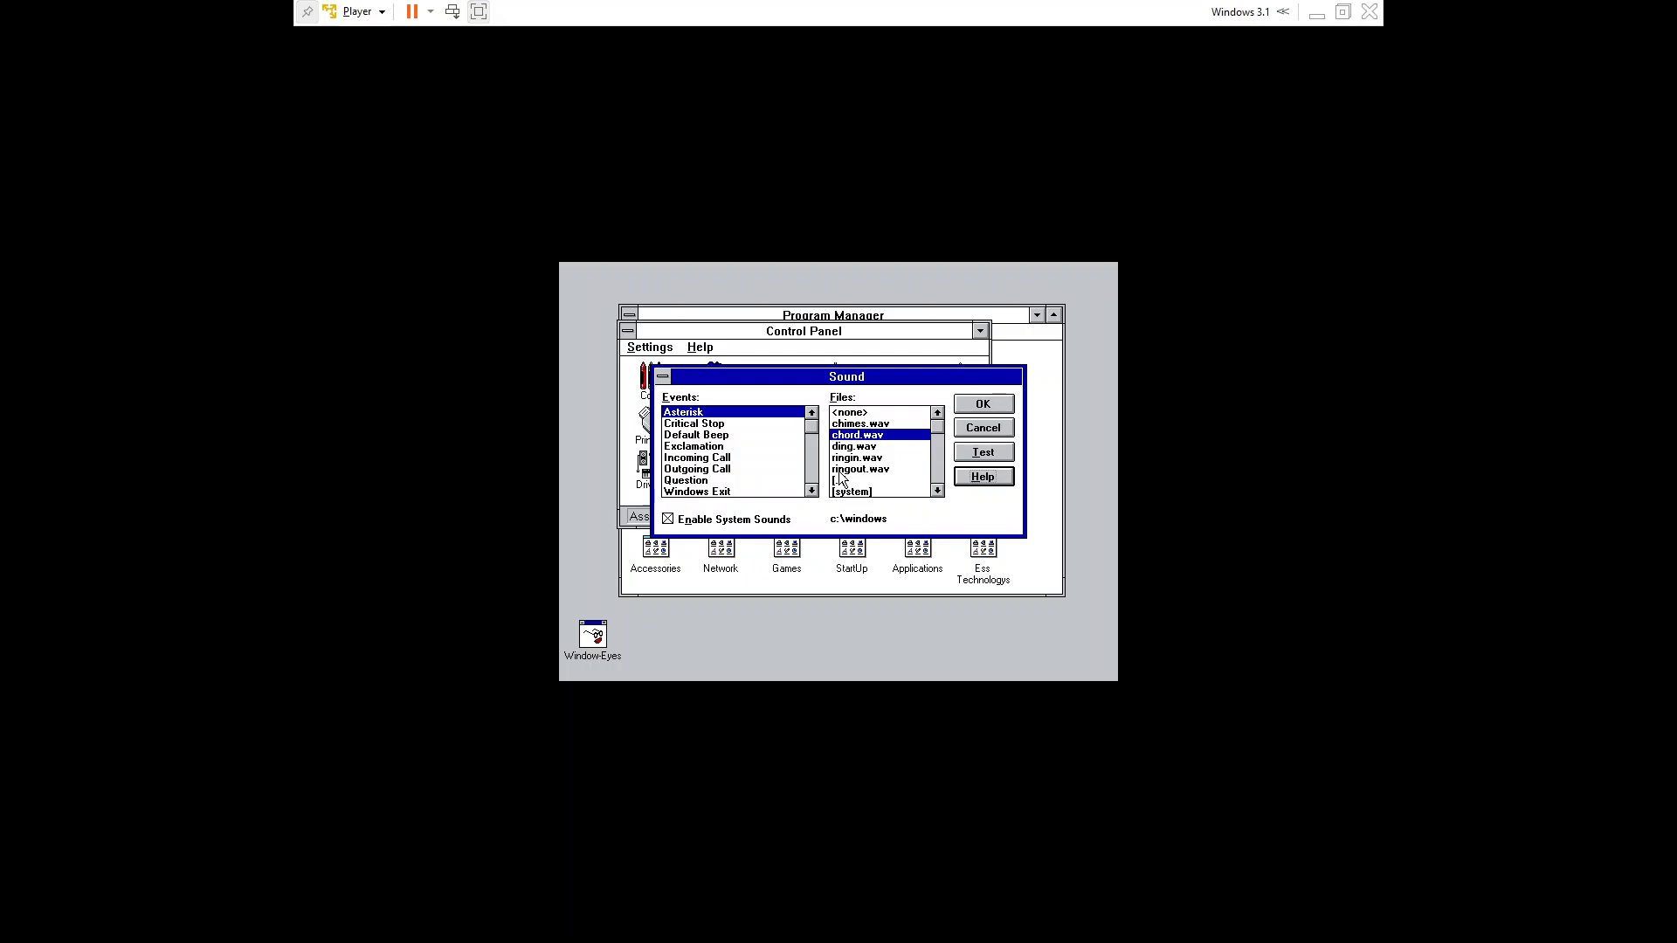
pyautogui.press('Escape')
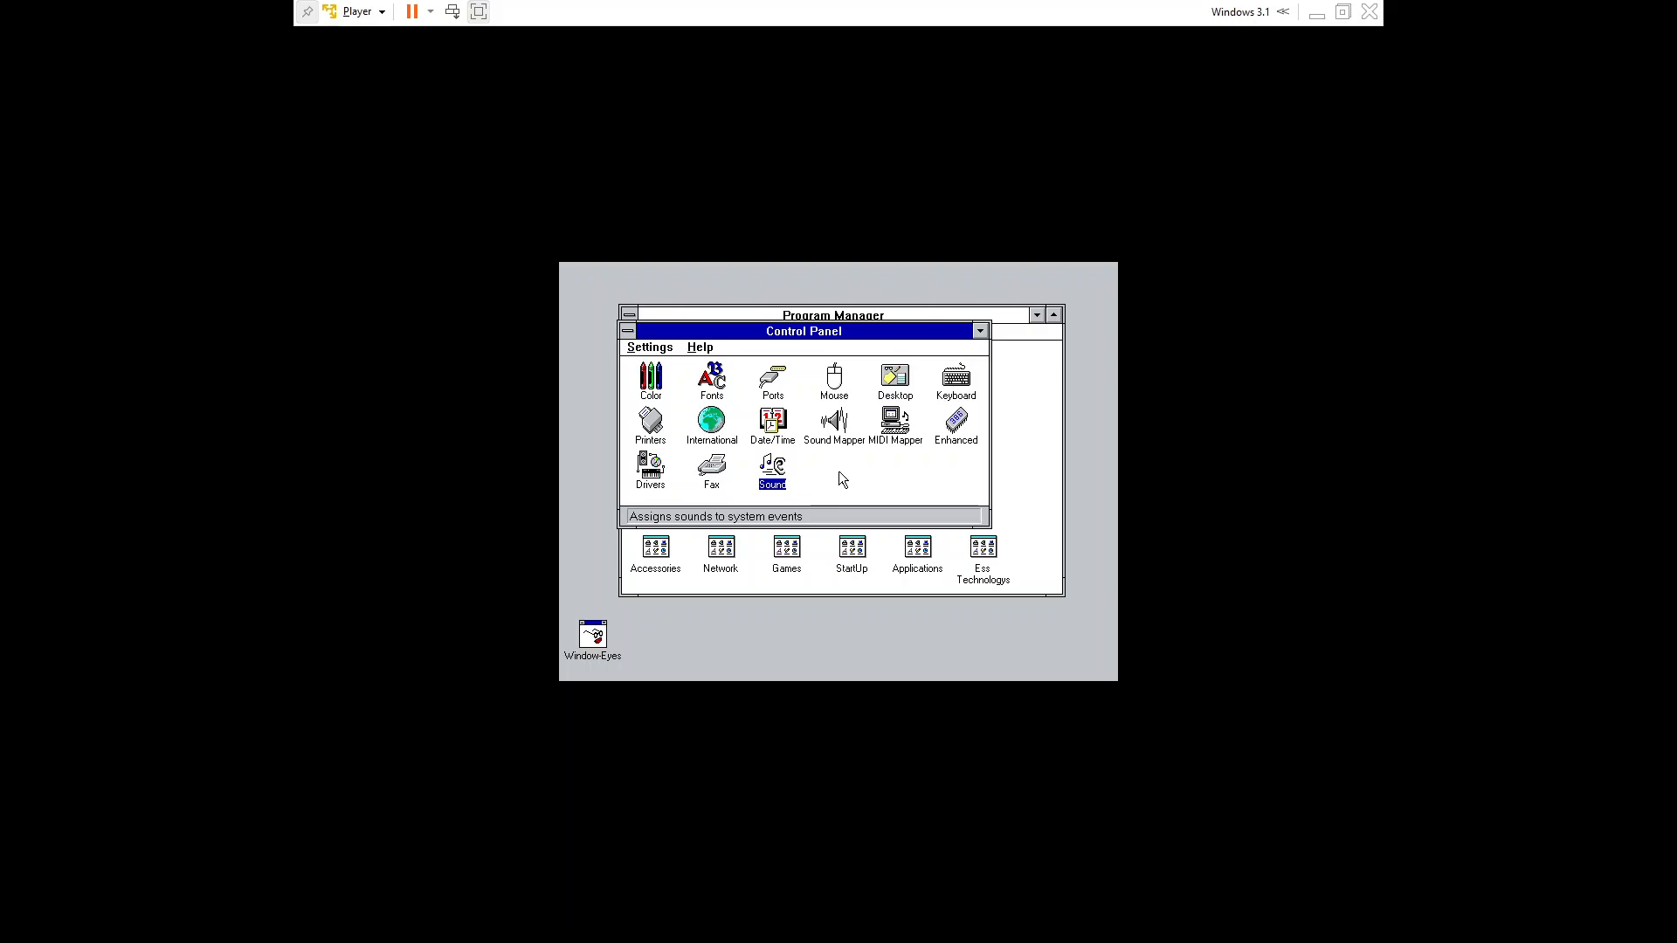
# - Move among the Control Panel icons from Sound back to Color to check how Window-Eyes reads them
pyautogui.press('Up')
pyautogui.press('Down')
pyautogui.press('Left')
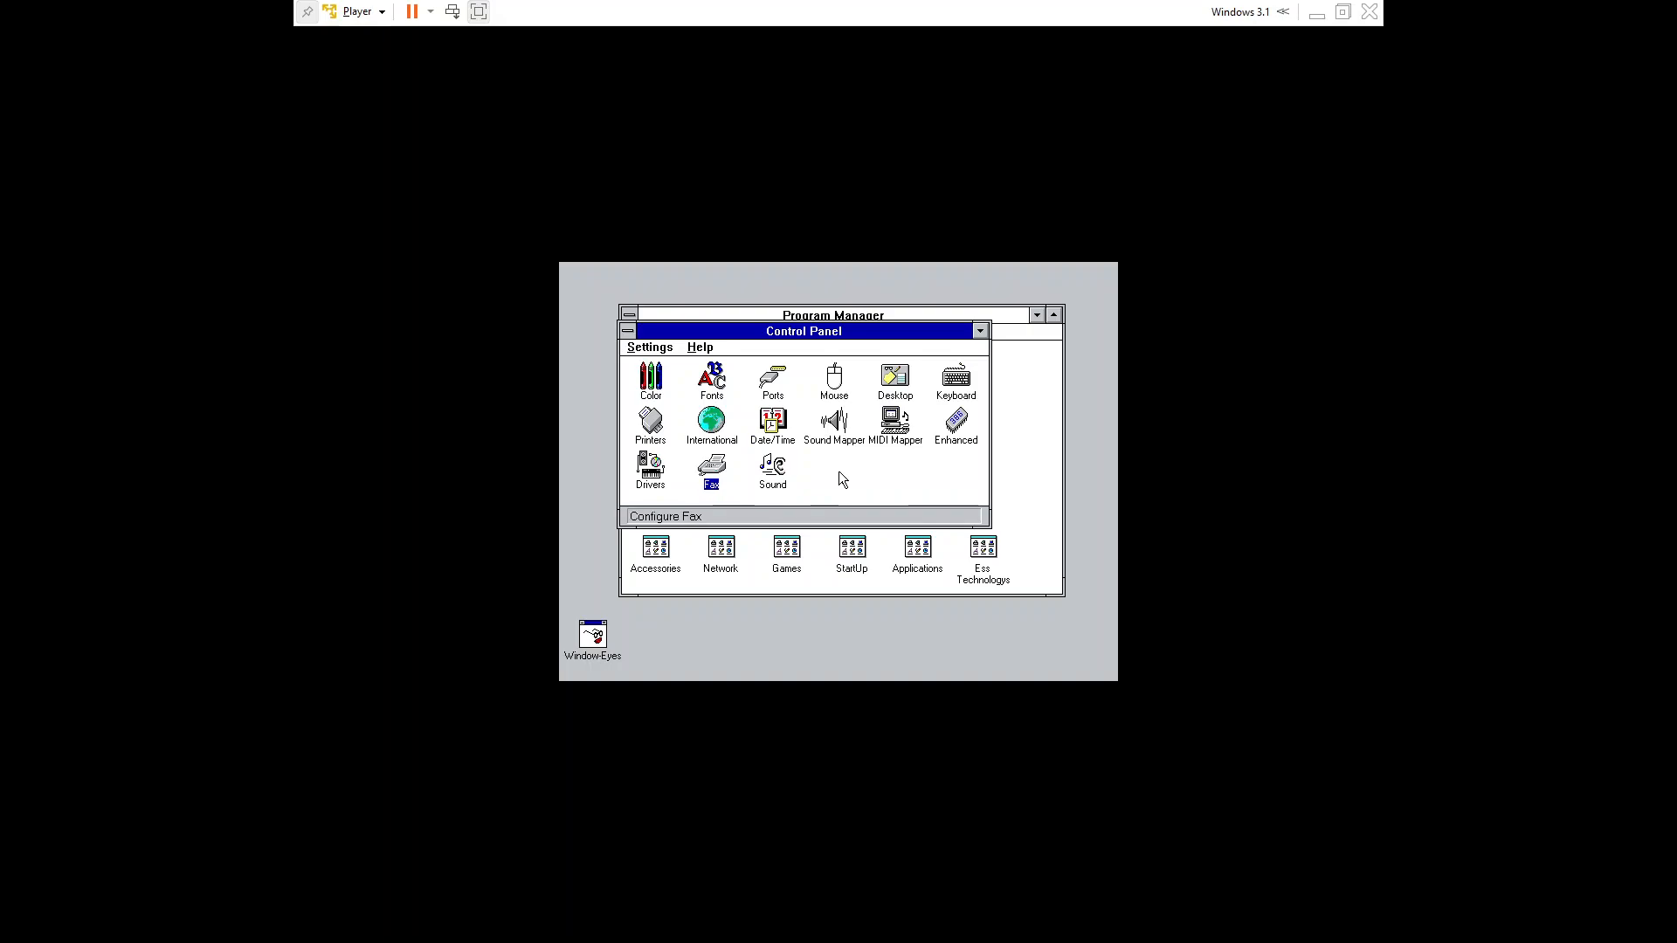
pyautogui.press('Up')
pyautogui.press('Down')
pyautogui.press('Right')
pyautogui.press('Left')
pyautogui.press('Left')
pyautogui.press('Left')
pyautogui.press('Left')
pyautogui.press('Up')
pyautogui.press('Left')
pyautogui.press('Left')
pyautogui.press('Left')
pyautogui.press('Left')
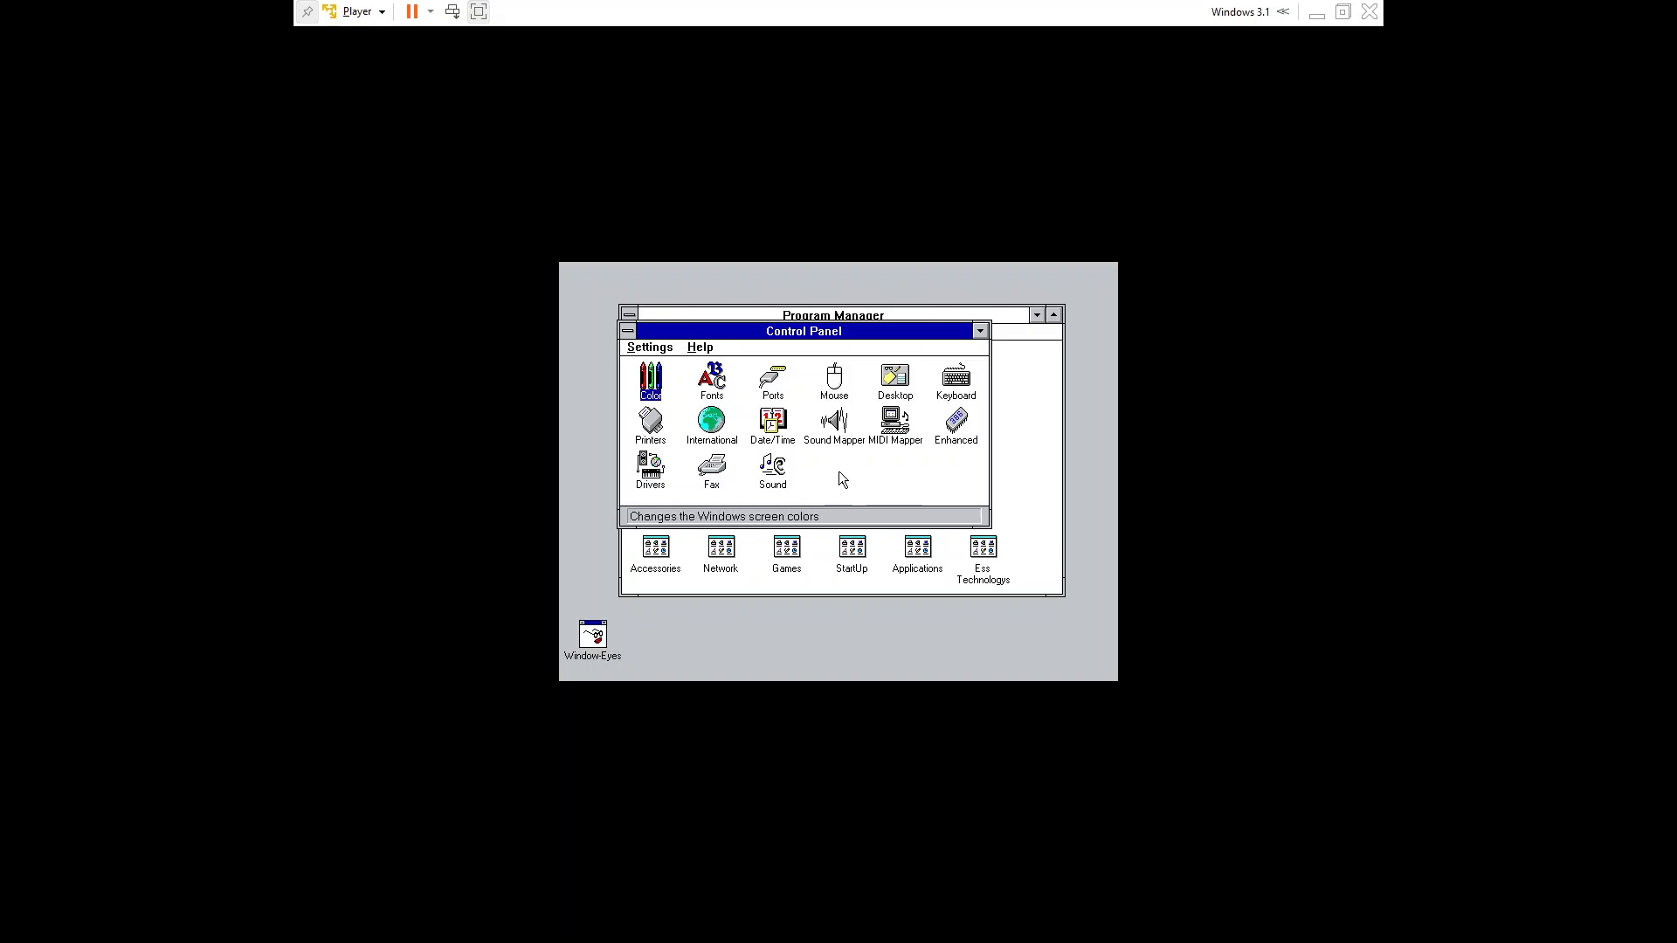
# - Move from Color to Mouse and jump between the Control Panel items starting with M to test their speech
pyautogui.press('Right')
pyautogui.press('Right')
pyautogui.press('Right')
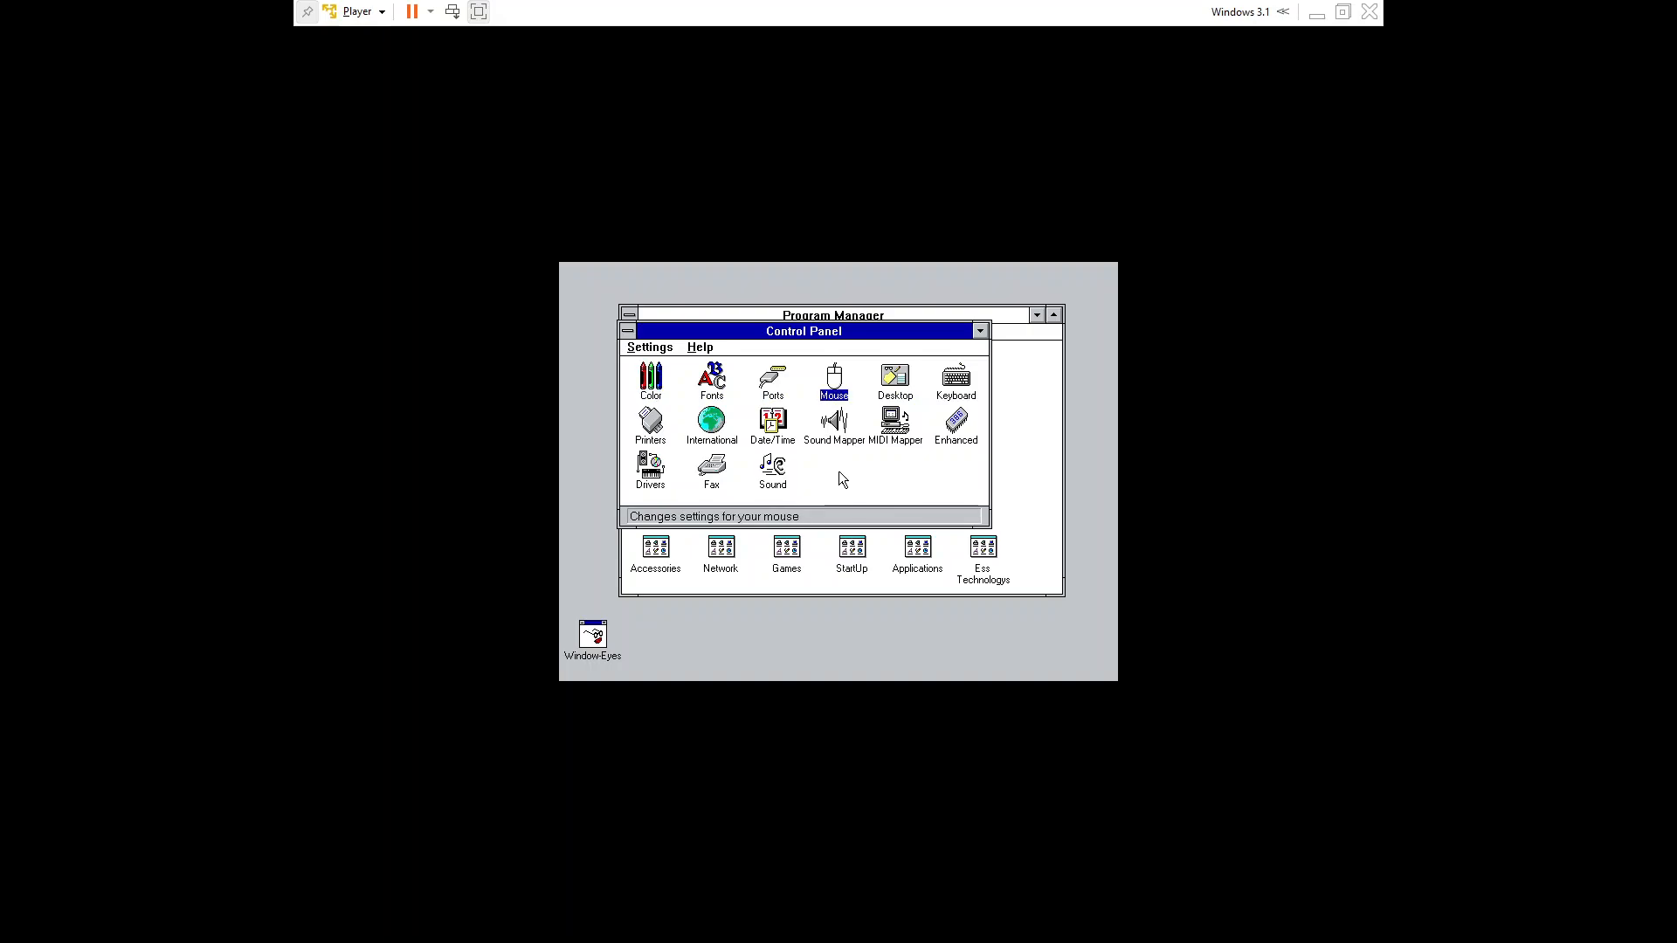
pyautogui.press('m')
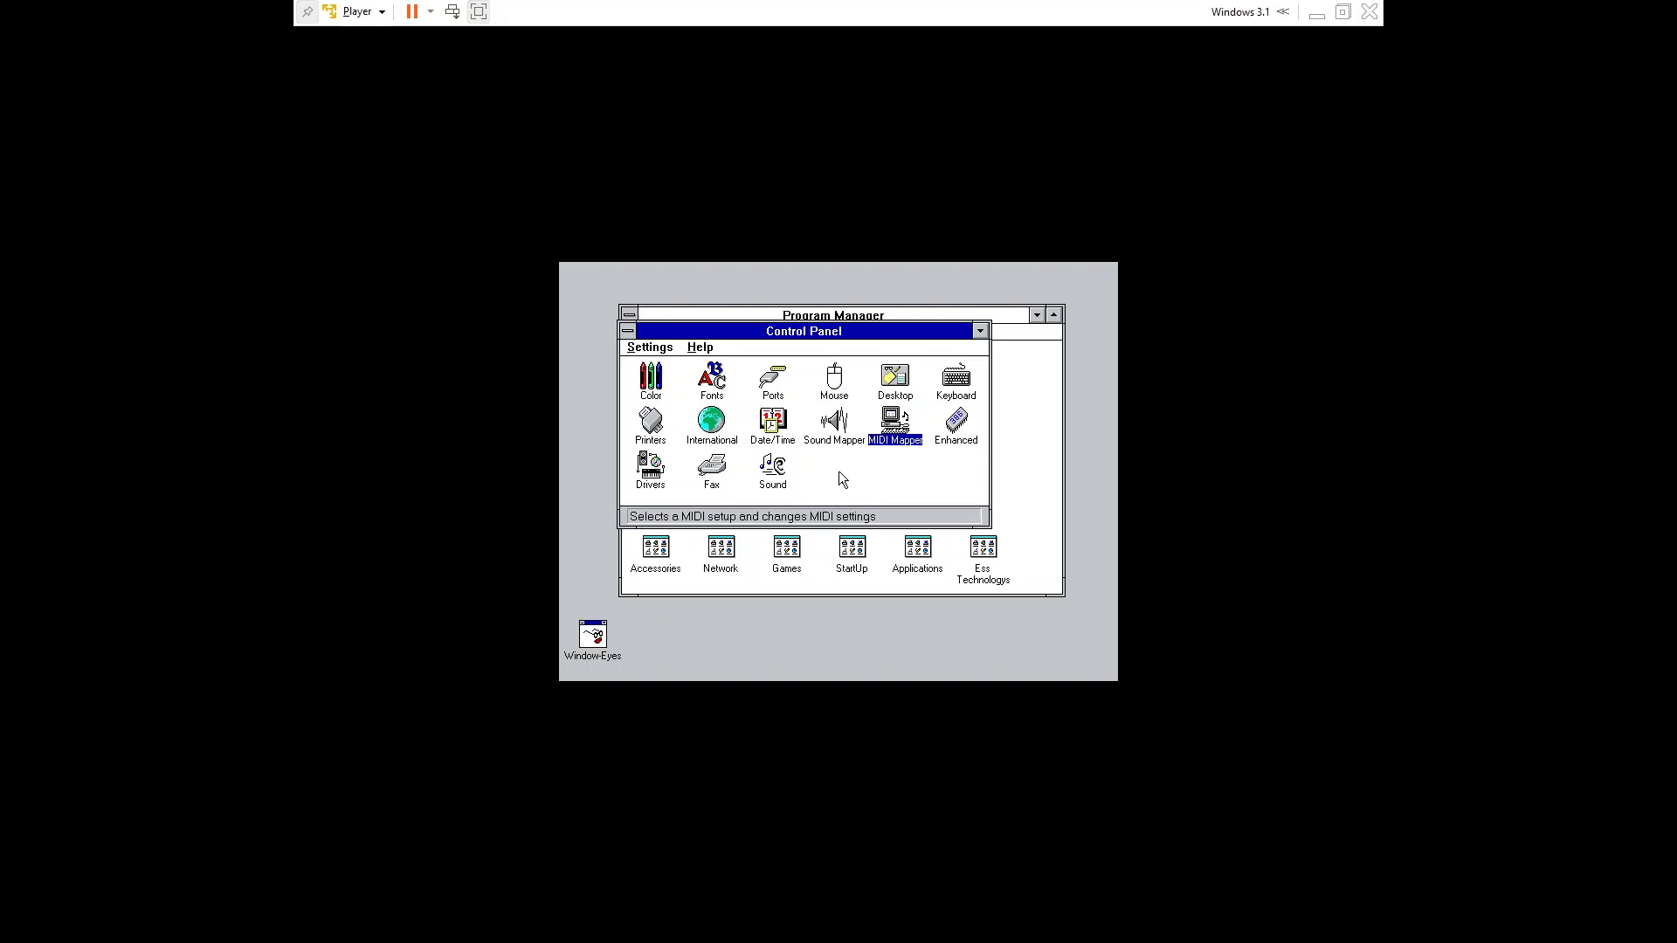
pyautogui.press('m')
pyautogui.press('m')
# - Open the Sound Mapper configuration from Control Panel
pyautogui.press('s')
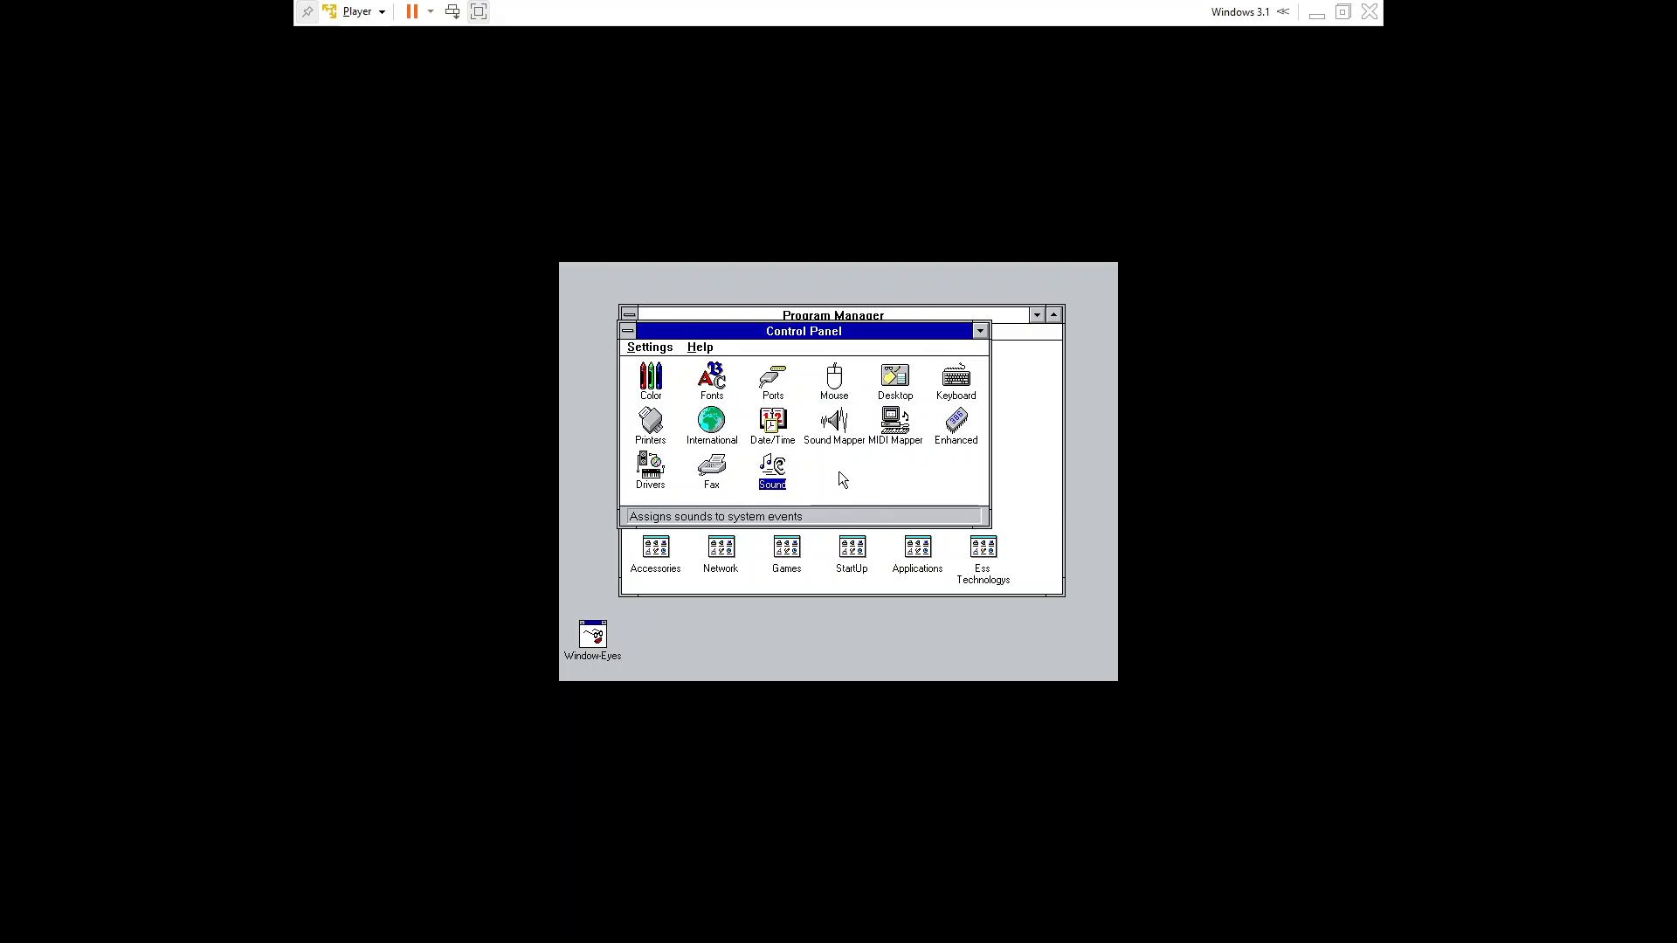
pyautogui.press('s')
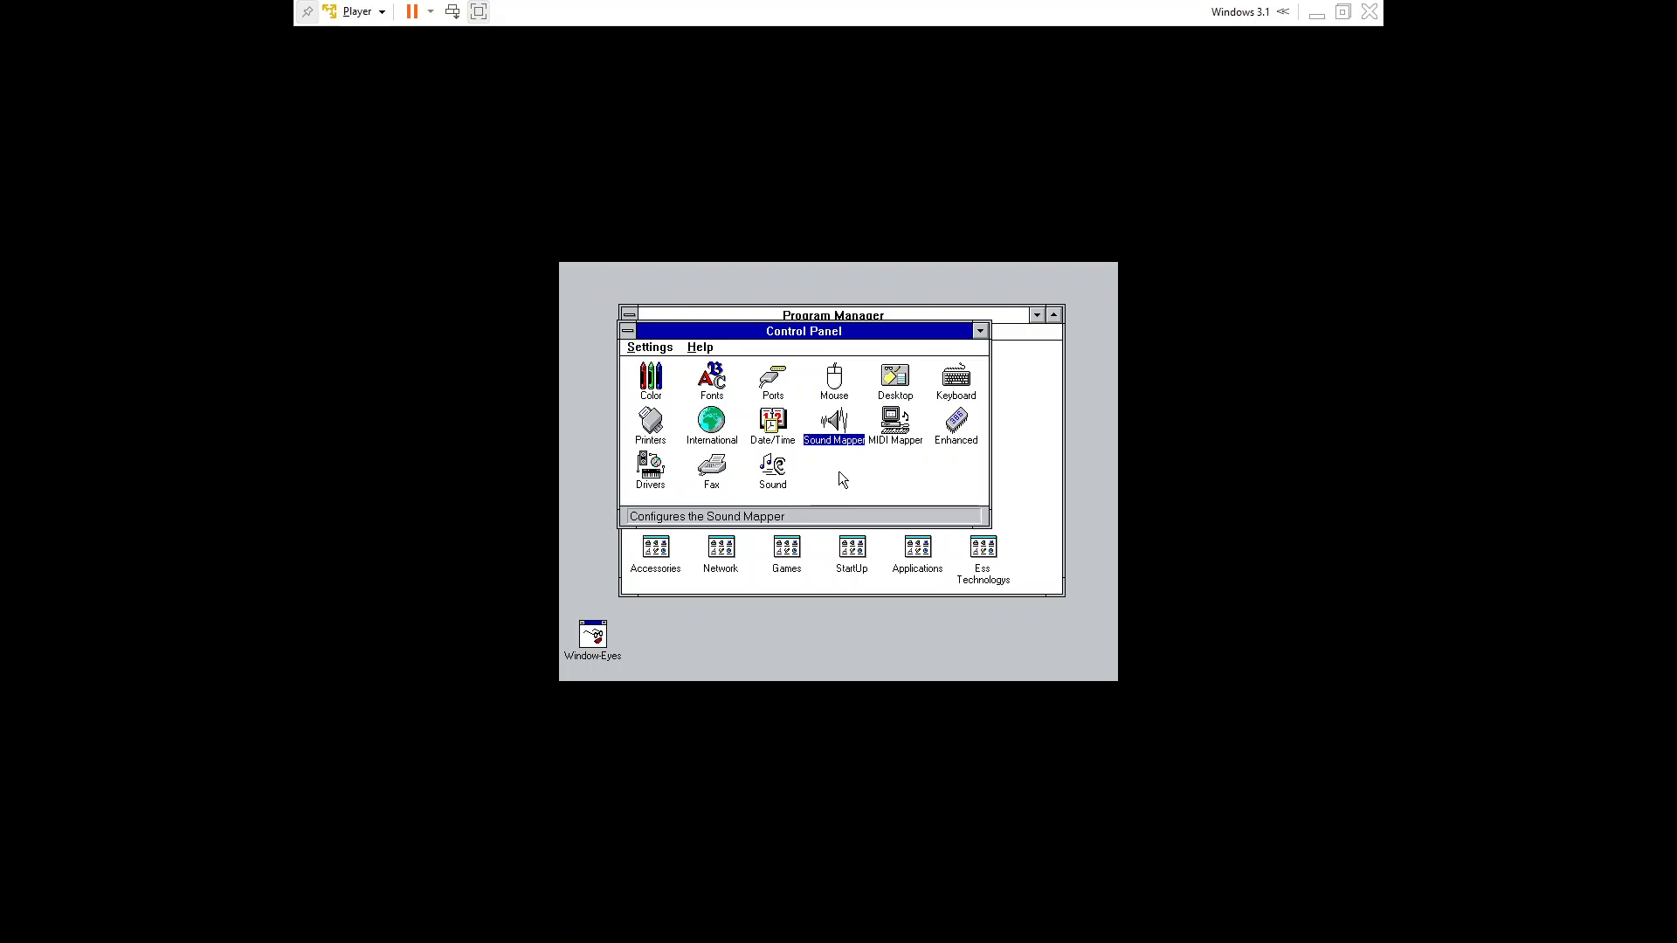
pyautogui.press('Return')
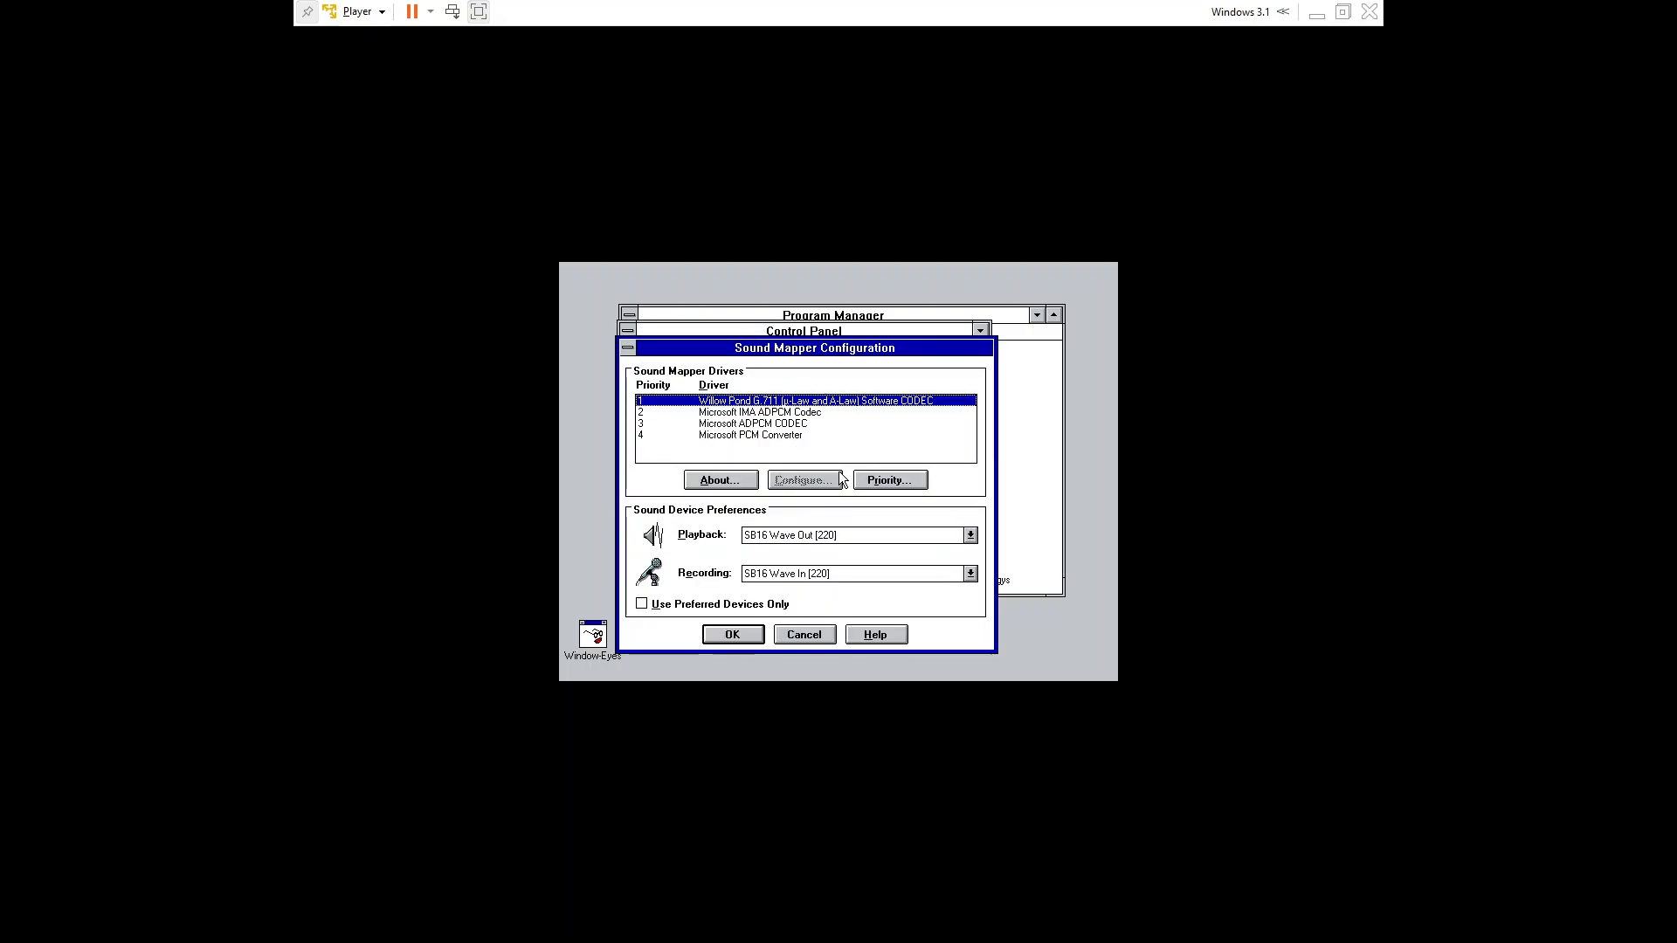
# - Examine how Window-Eyes reads the Sound Mapper driver controls and the Playback and Recording device preferences
pyautogui.press('Tab')
pyautogui.hotkey('shift', 'Tab')
pyautogui.press('Tab')
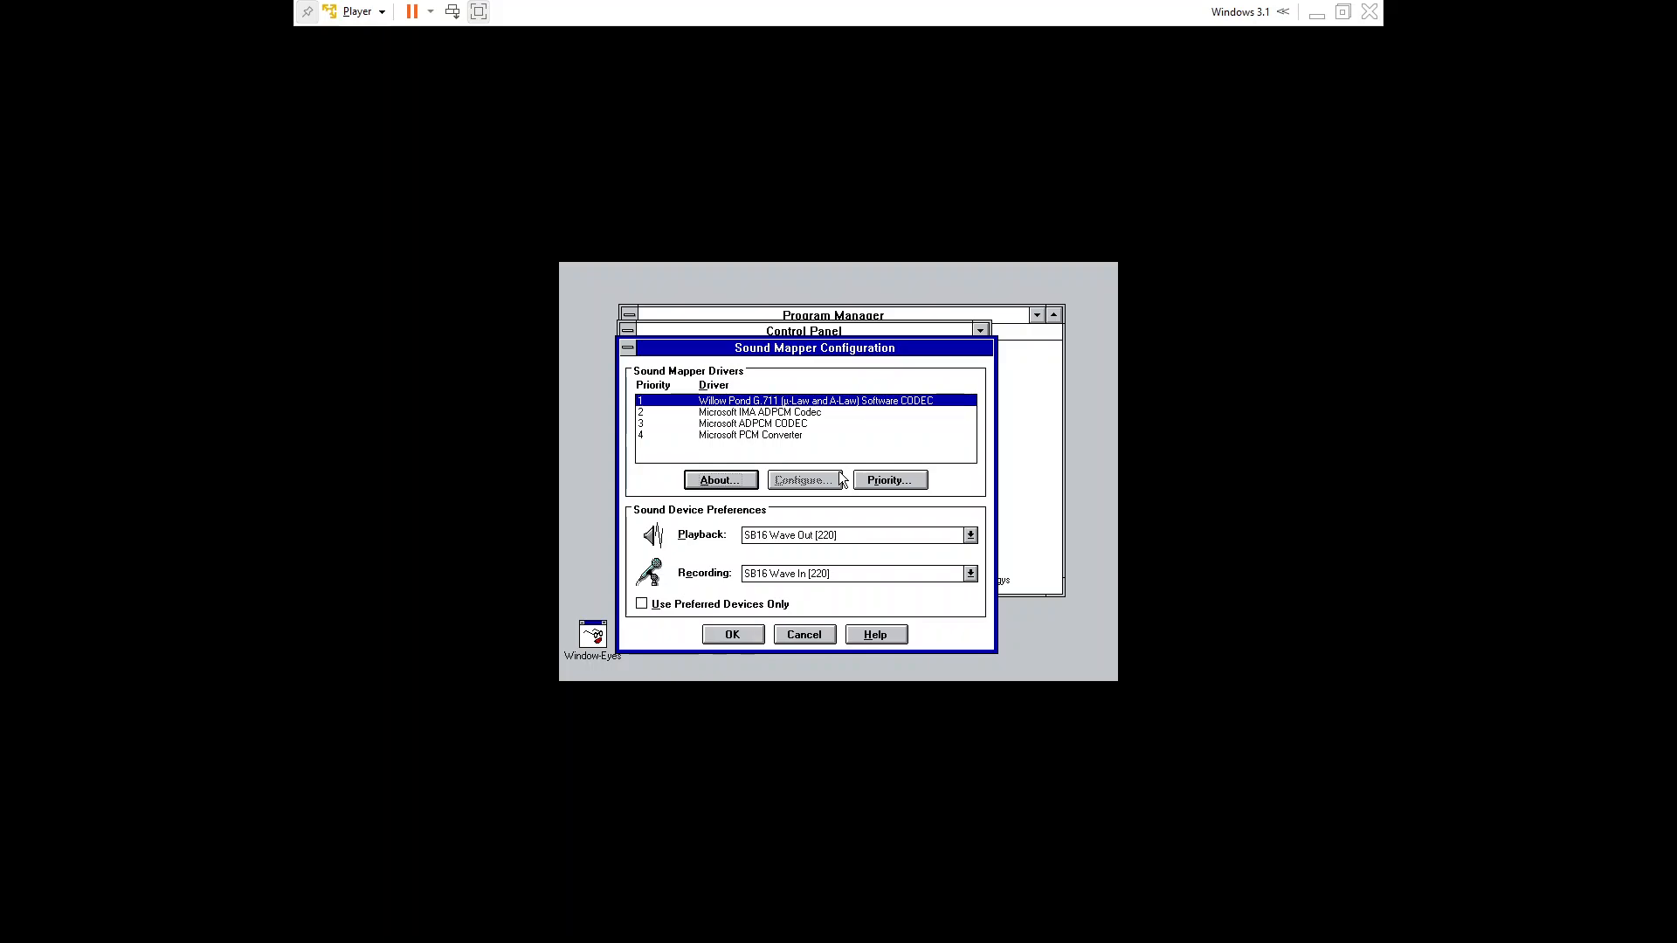
pyautogui.press('Tab')
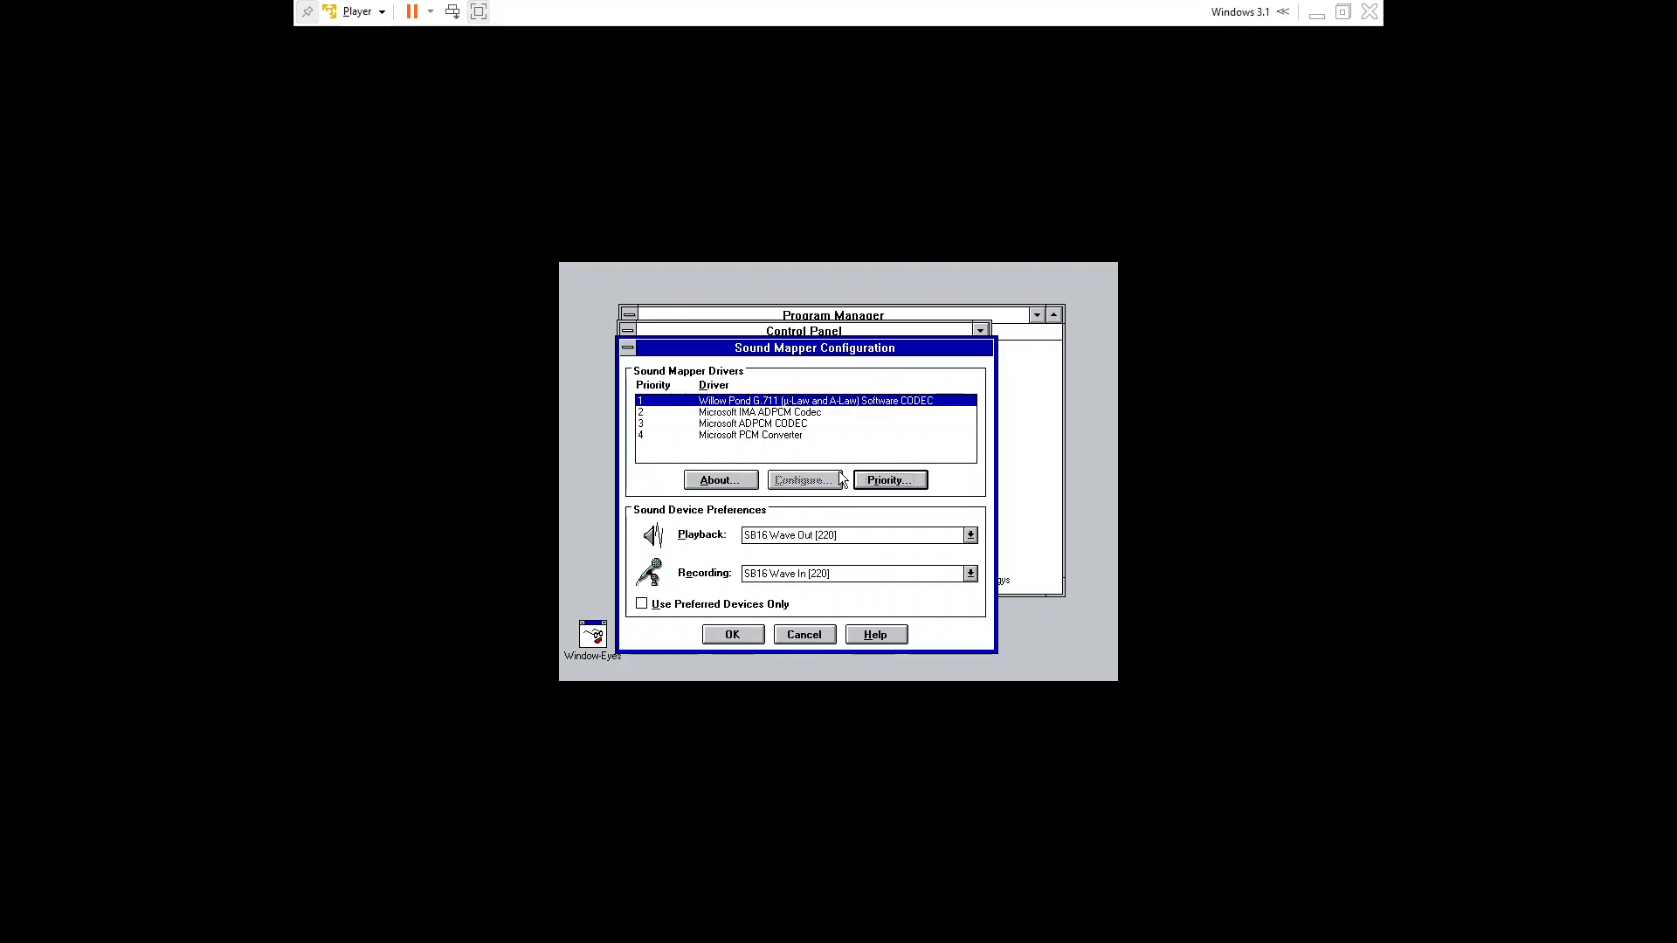
pyautogui.press('Tab')
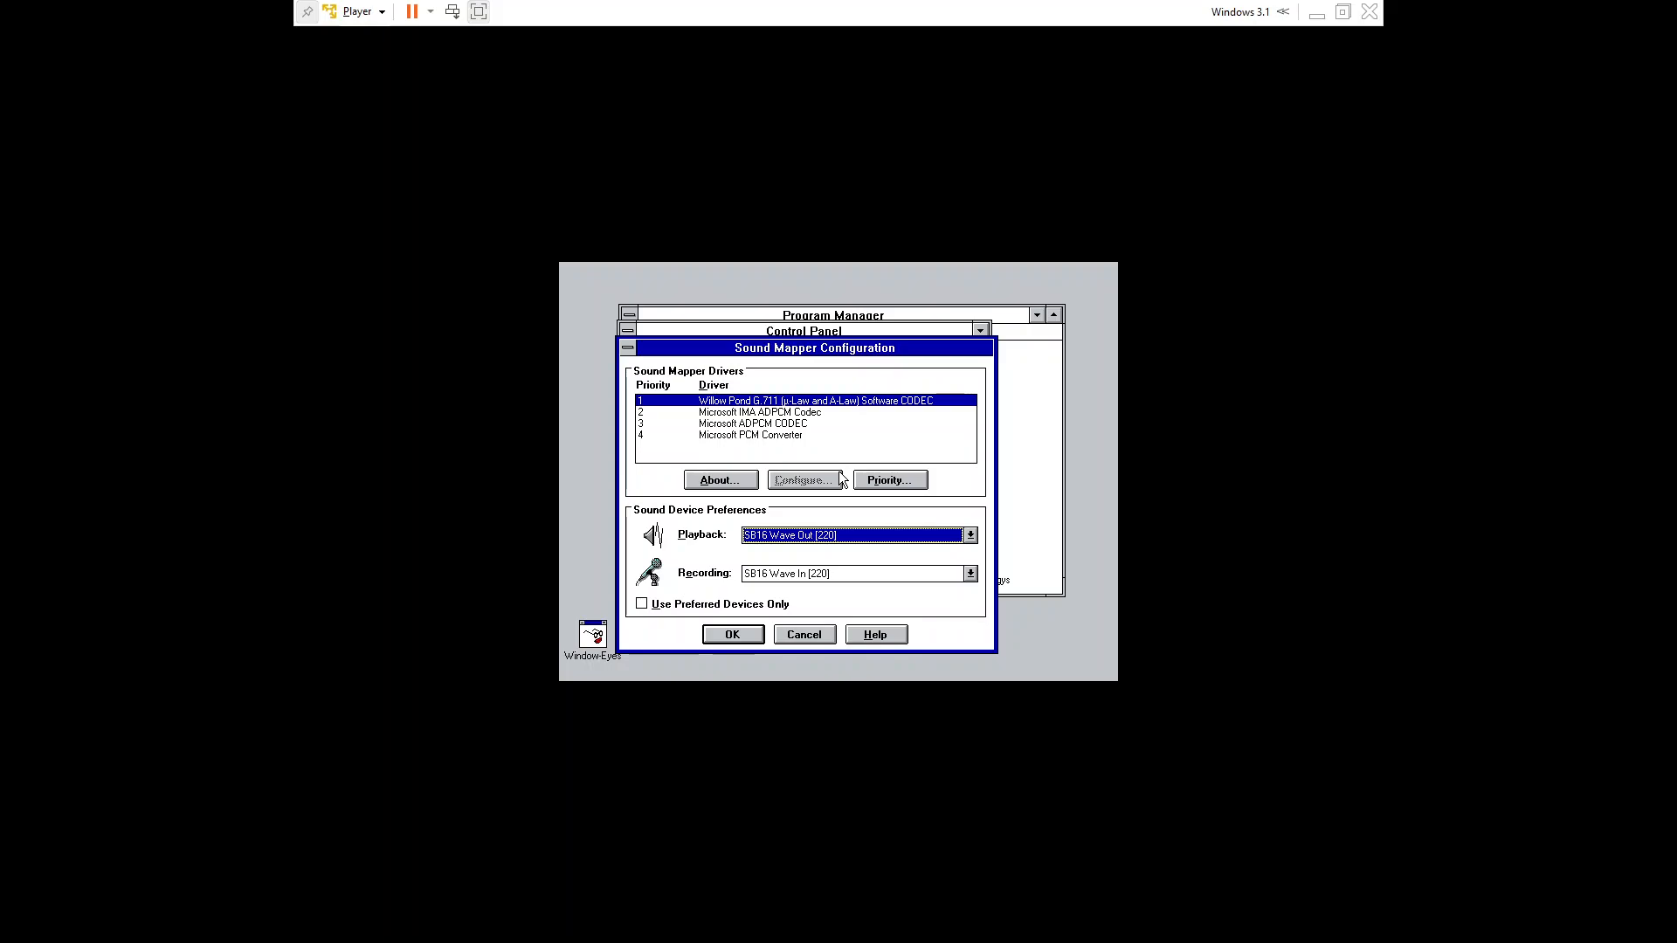
pyautogui.press('Tab')
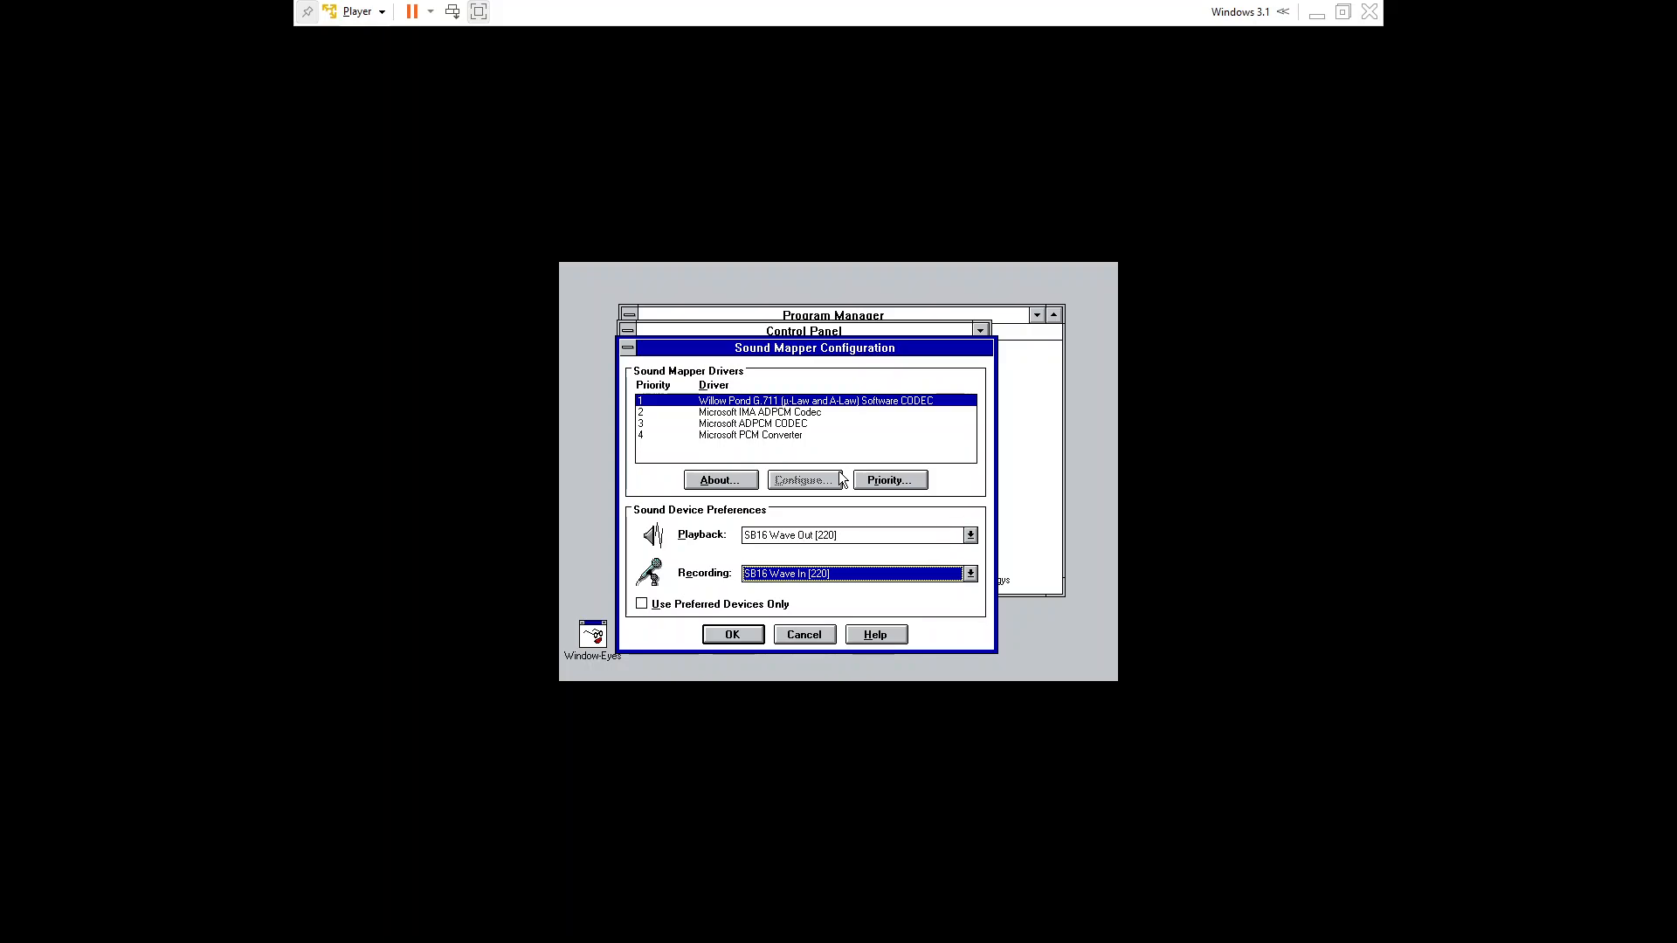
pyautogui.press('Tab')
pyautogui.hotkey('shift', 'Tab')
pyautogui.hotkey('shift', 'Tab')
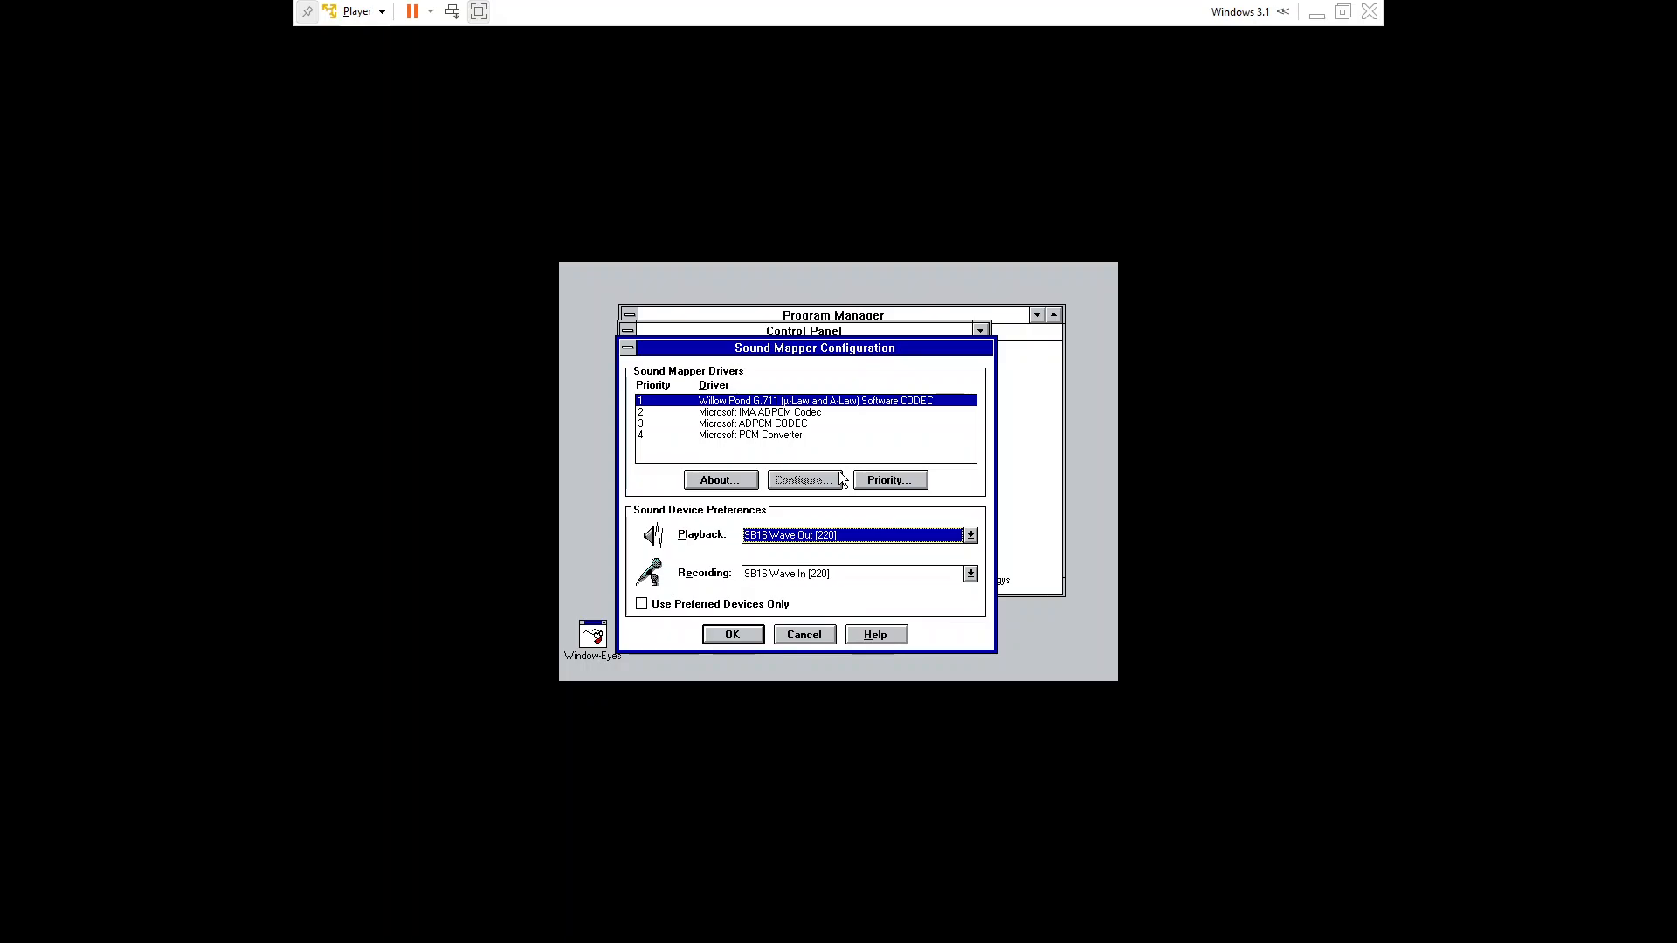
pyautogui.press('Tab')
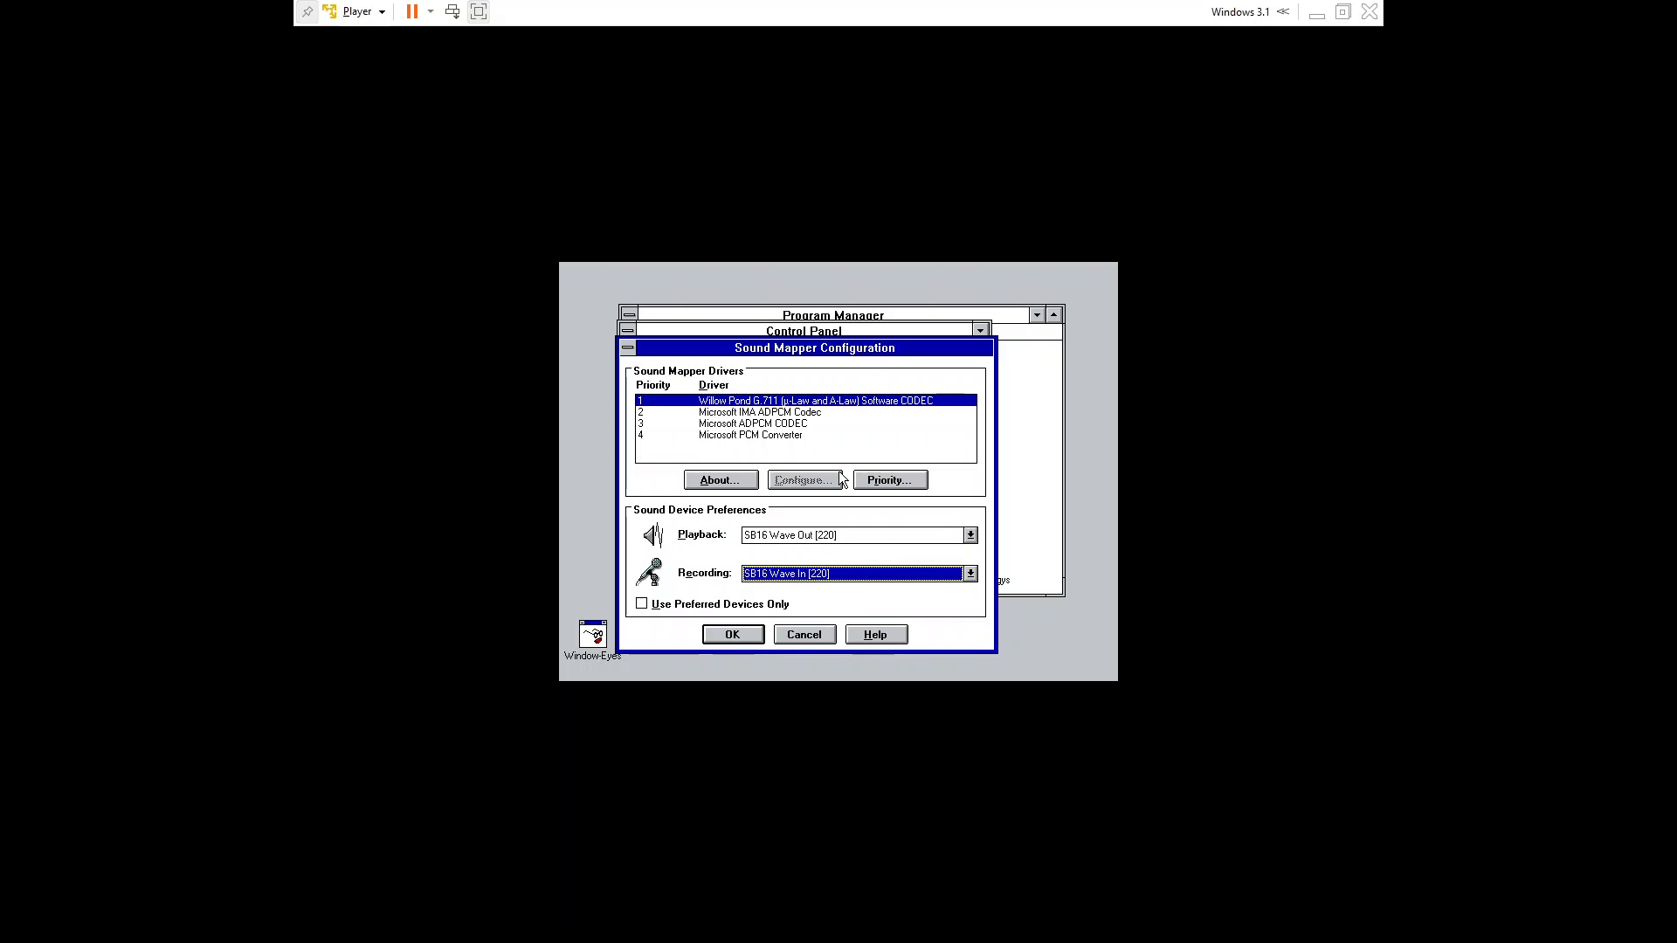
pyautogui.hotkey('shift', 'Tab')
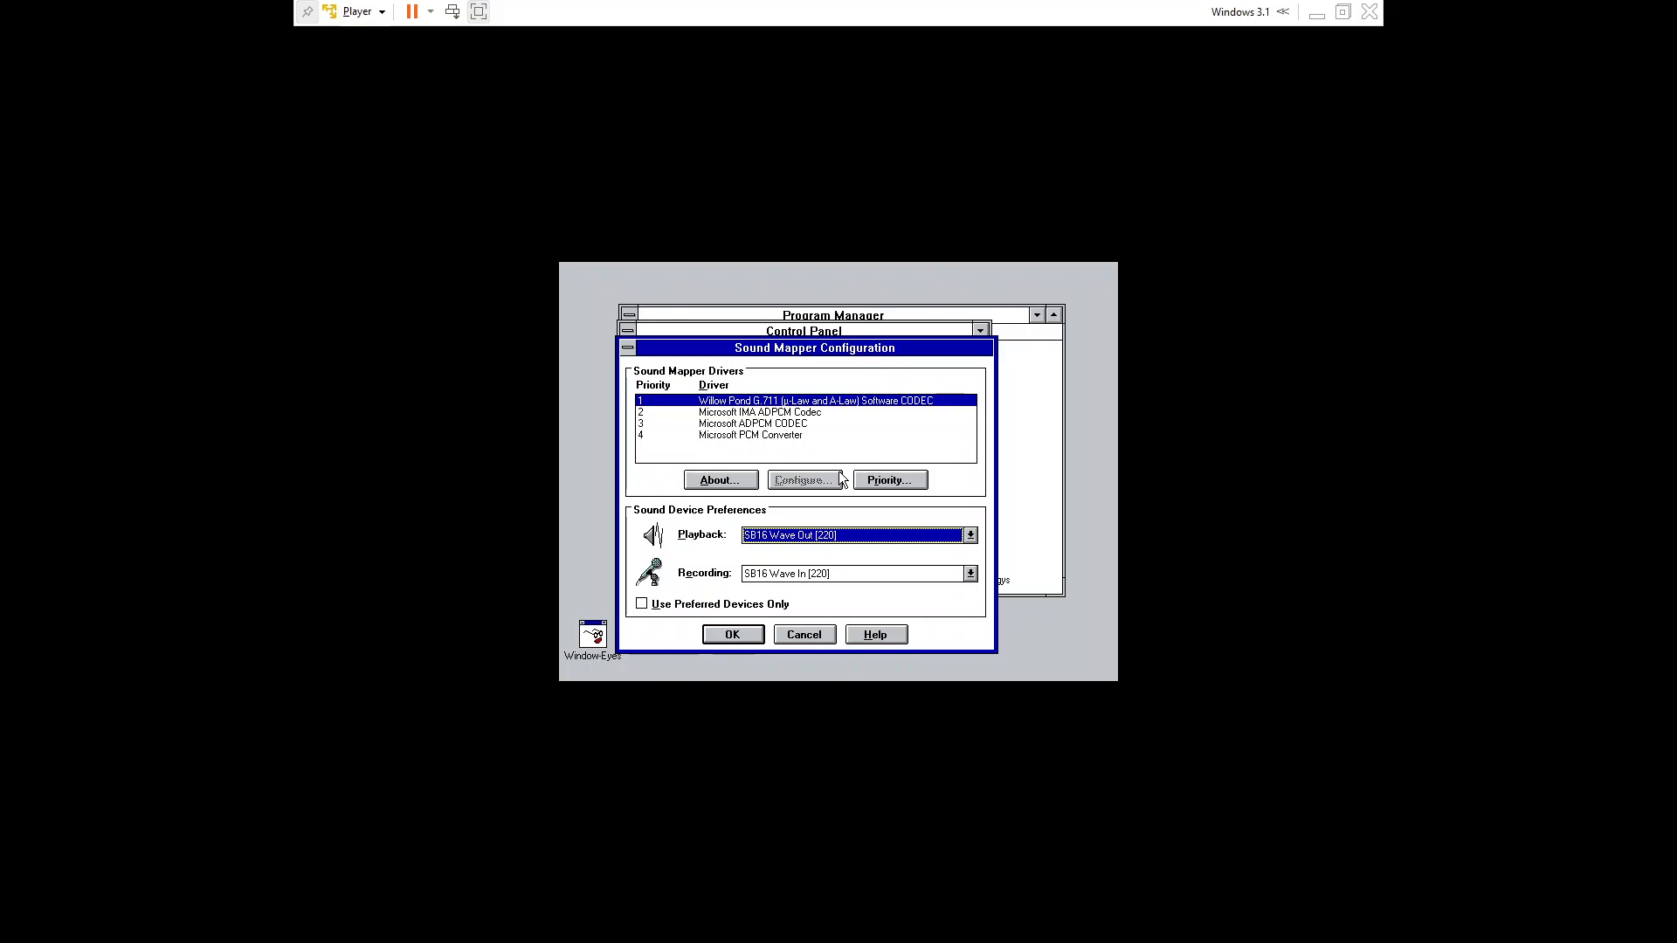
# - Check how Window-Eyes reads the Use Preferred Devices Only option and the remaining Sound Mapper dialog controls, back to the driver list
pyautogui.press('Tab')
pyautogui.press('Tab')
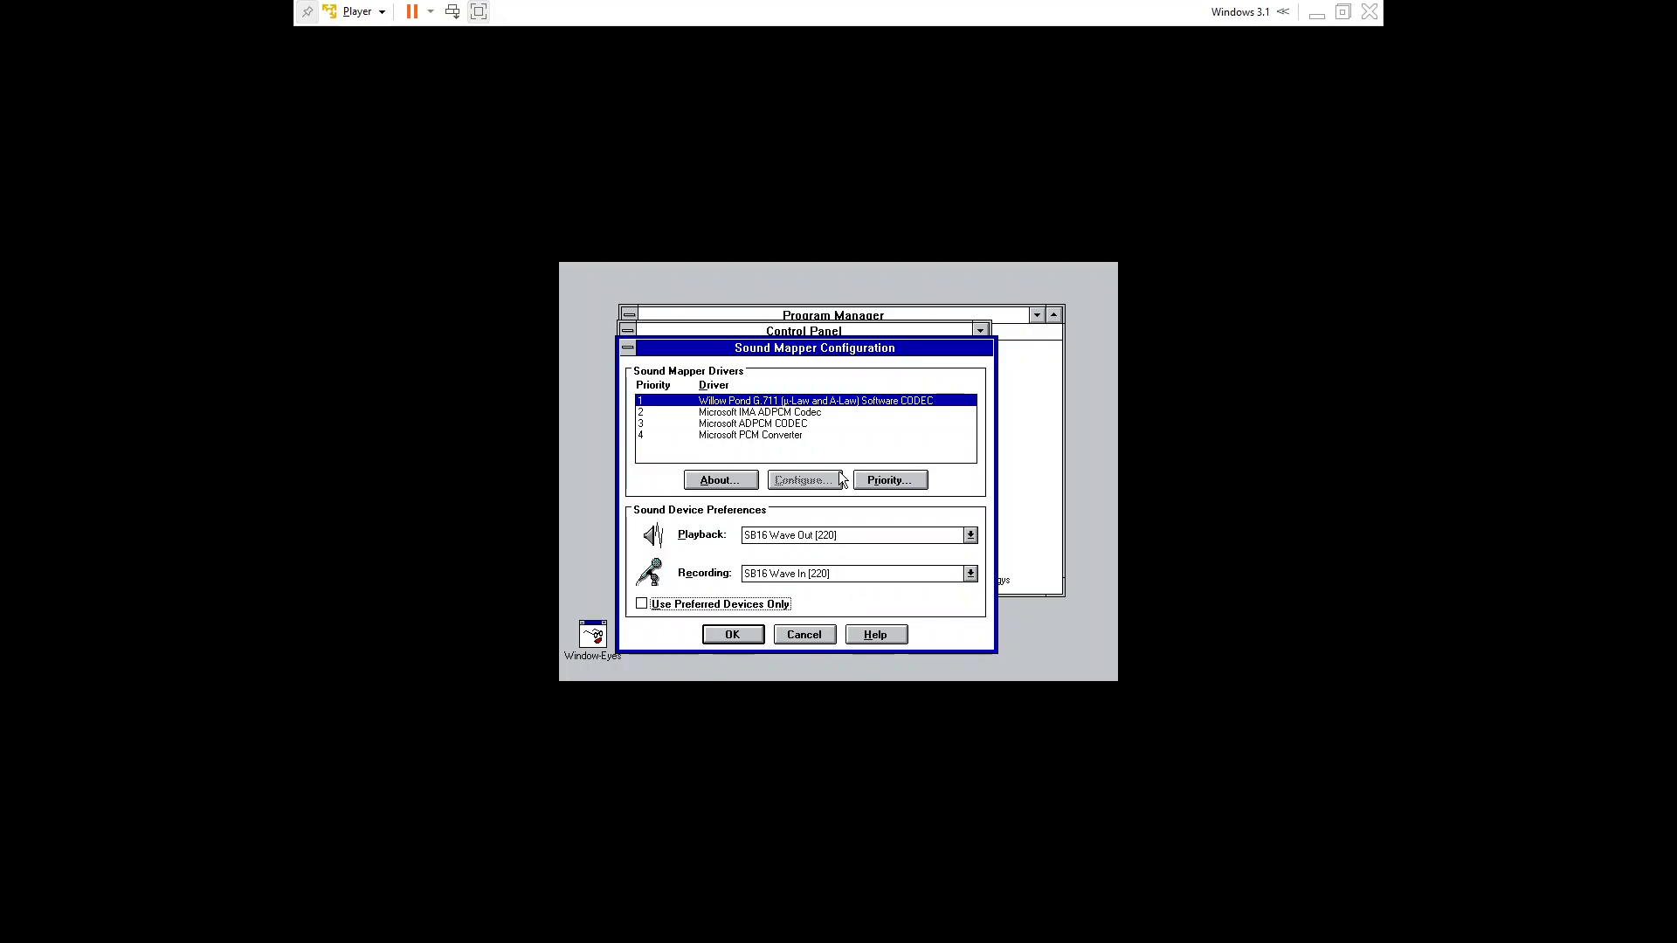
pyautogui.press('Tab')
pyautogui.press('Tab')
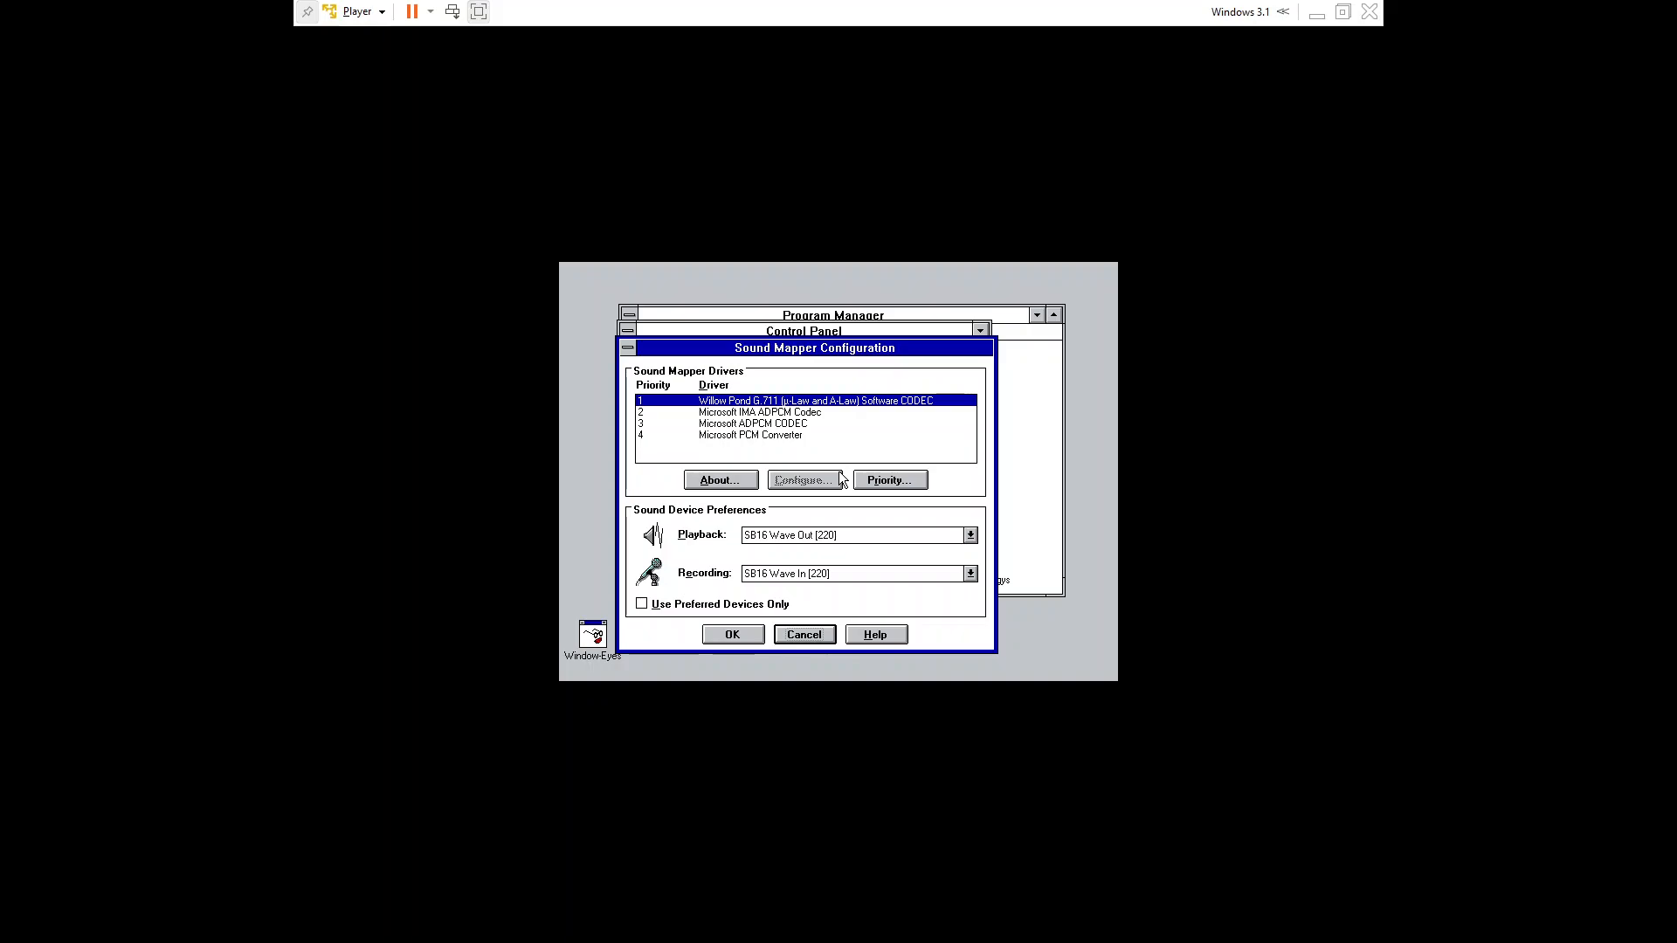
pyautogui.press('Tab')
pyautogui.press('Tab')
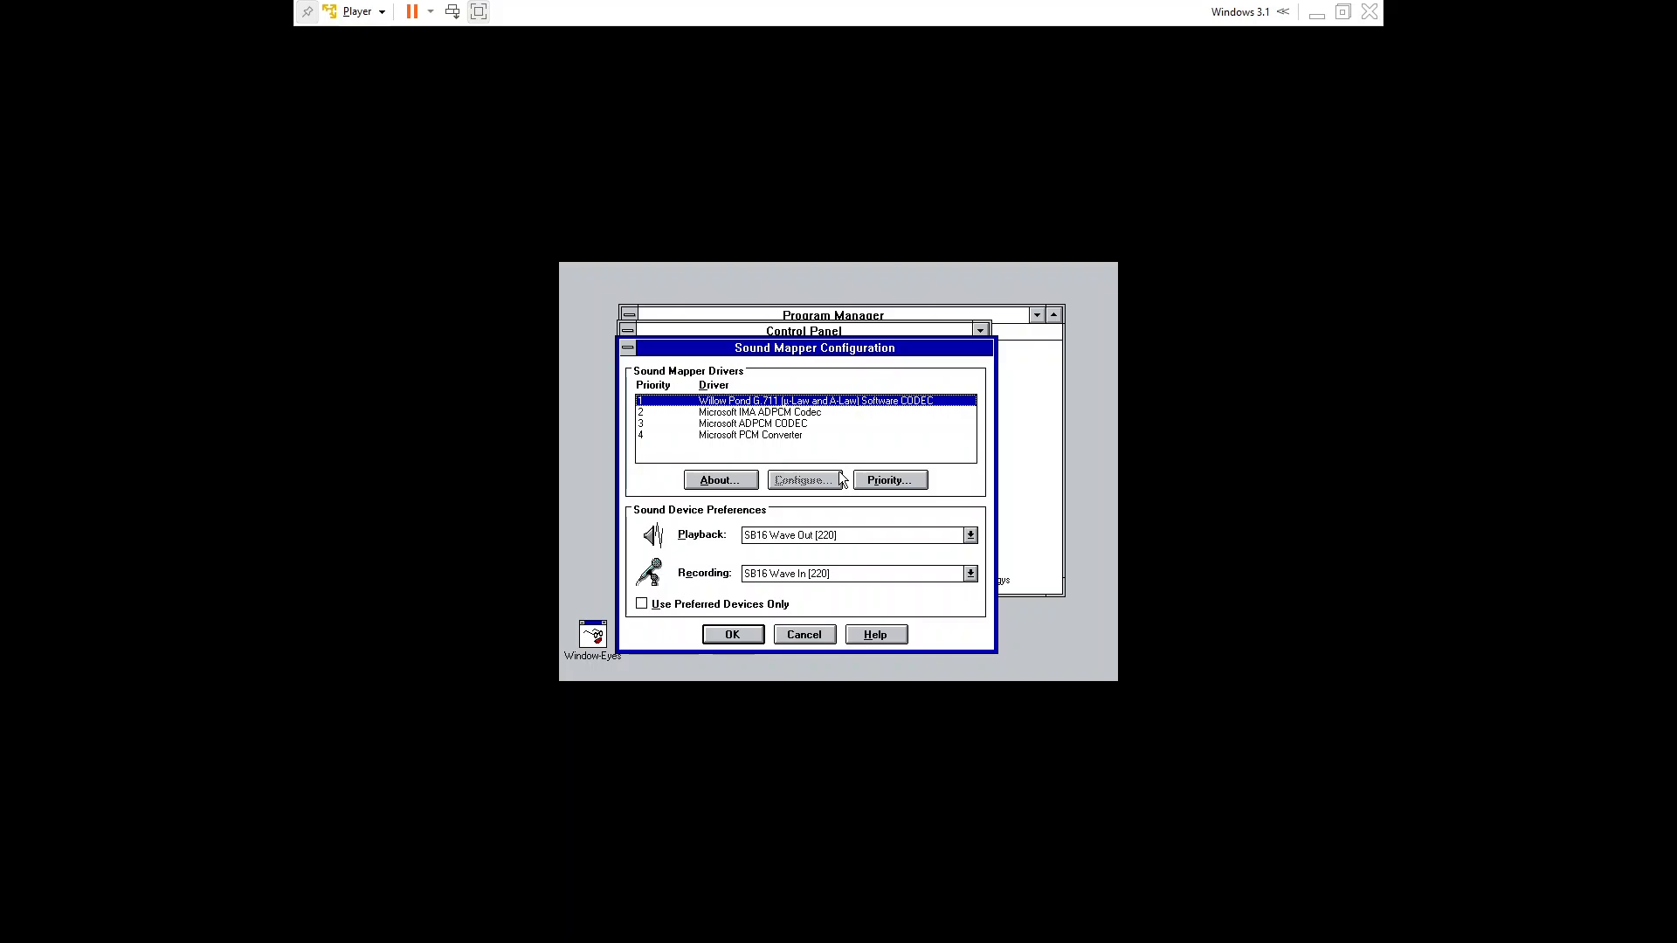
# - Cancel the Sound Mapper configuration, then close Control Panel and the Main program group
pyautogui.press('Escape')
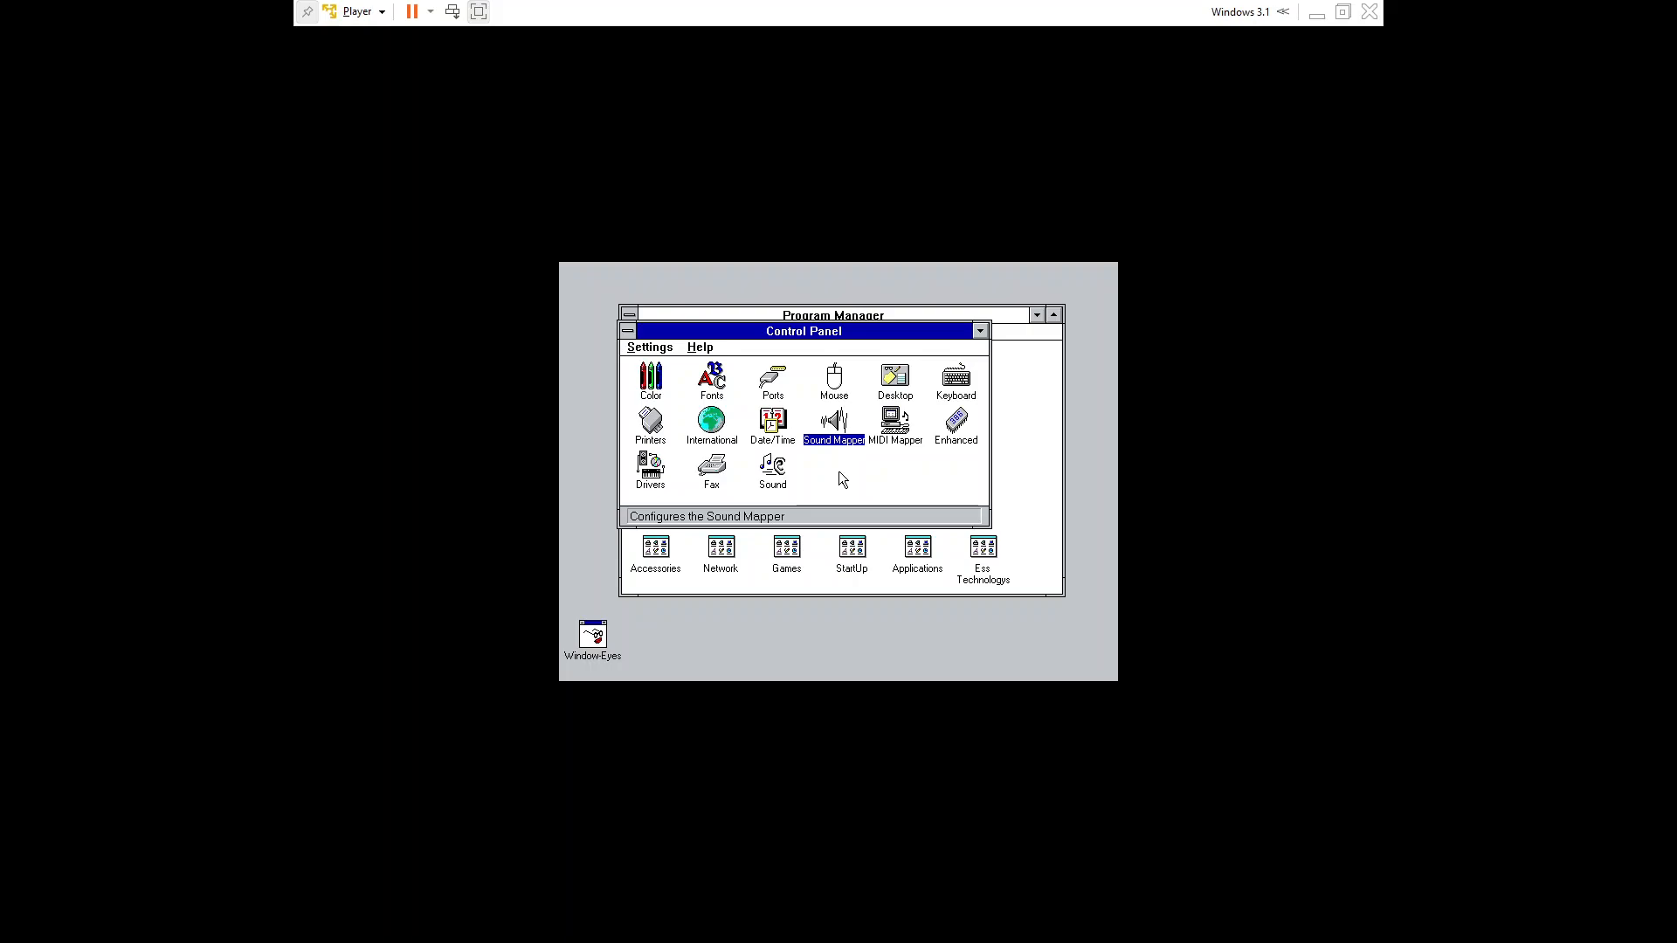
pyautogui.hotkey('alt', 'F4')
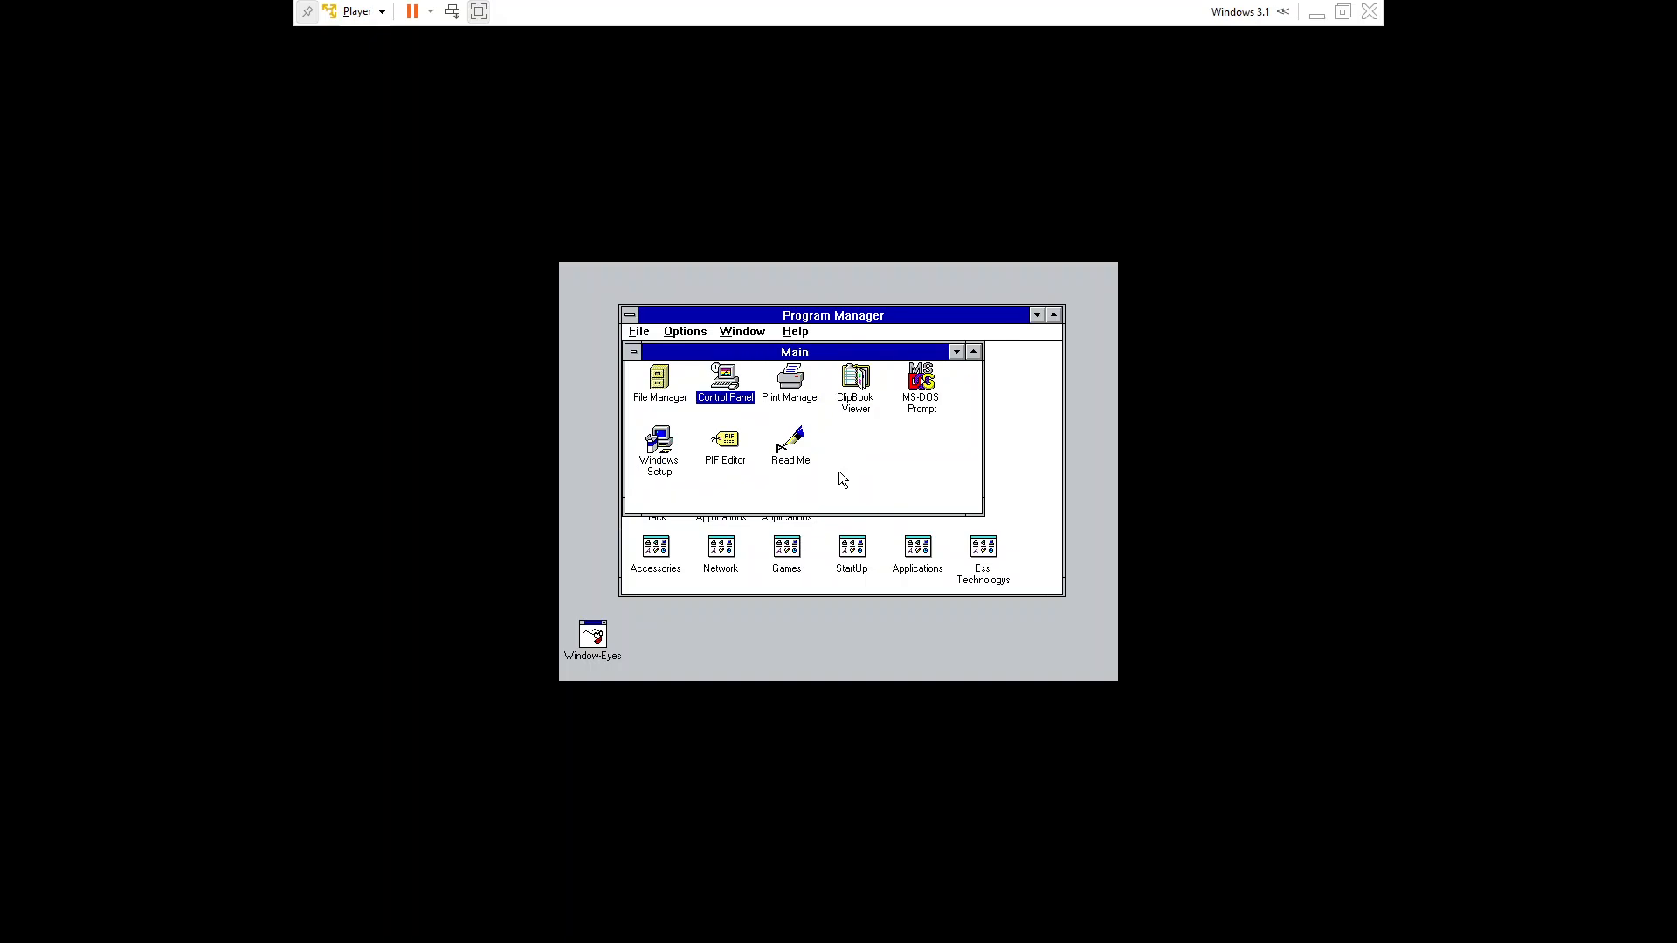
pyautogui.hotkey('ctrl', 'F4')
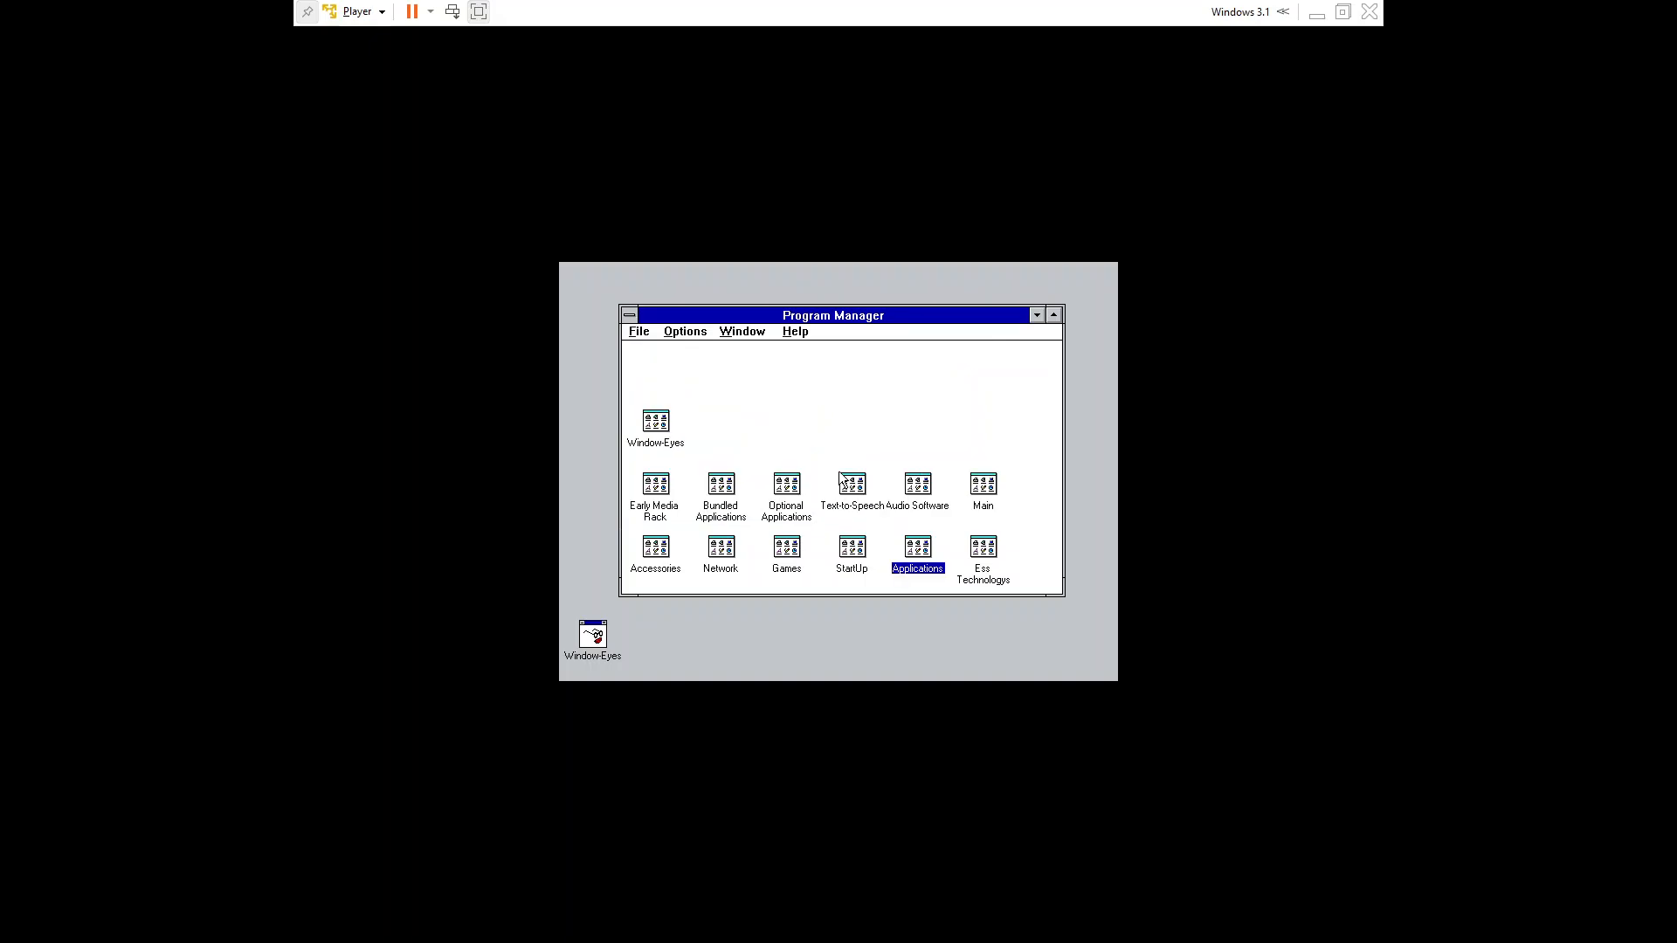
# - Move between the program groups in Program Manager and exit Windows to the DOS prompt
pyautogui.hotkey('ctrl', 'Tab')
pyautogui.hotkey('ctrl', 'shift', 'Tab')
pyautogui.hotkey('ctrl', 'shift', 'Tab')
pyautogui.hotkey('alt', 'F4')
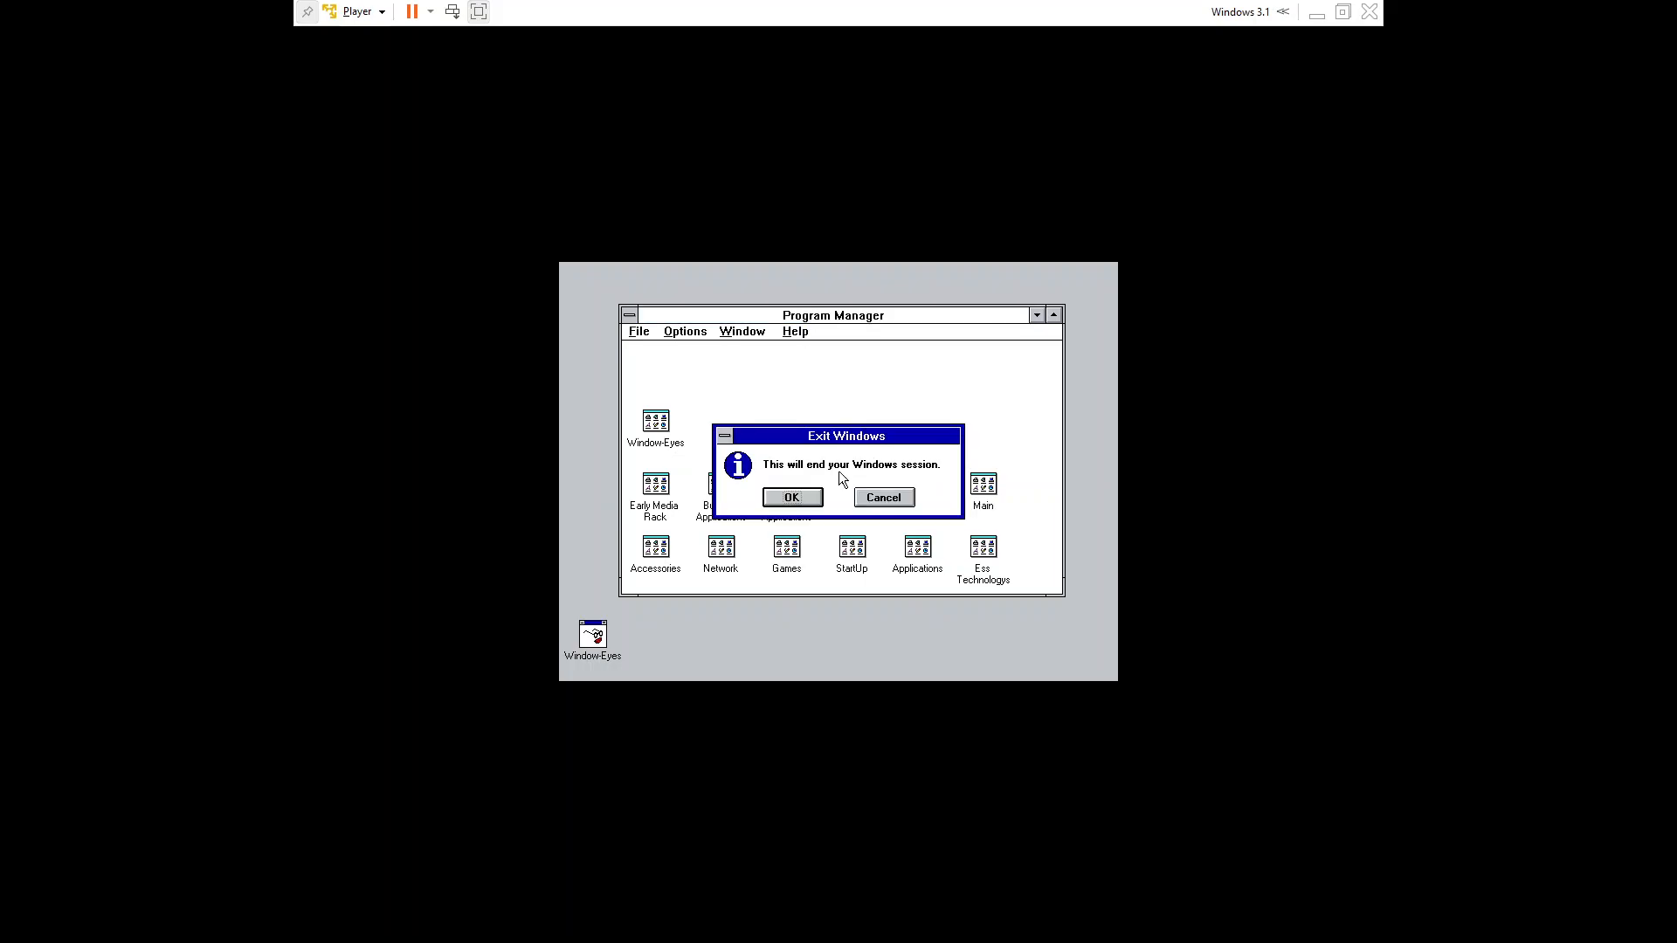
pyautogui.press('Return')
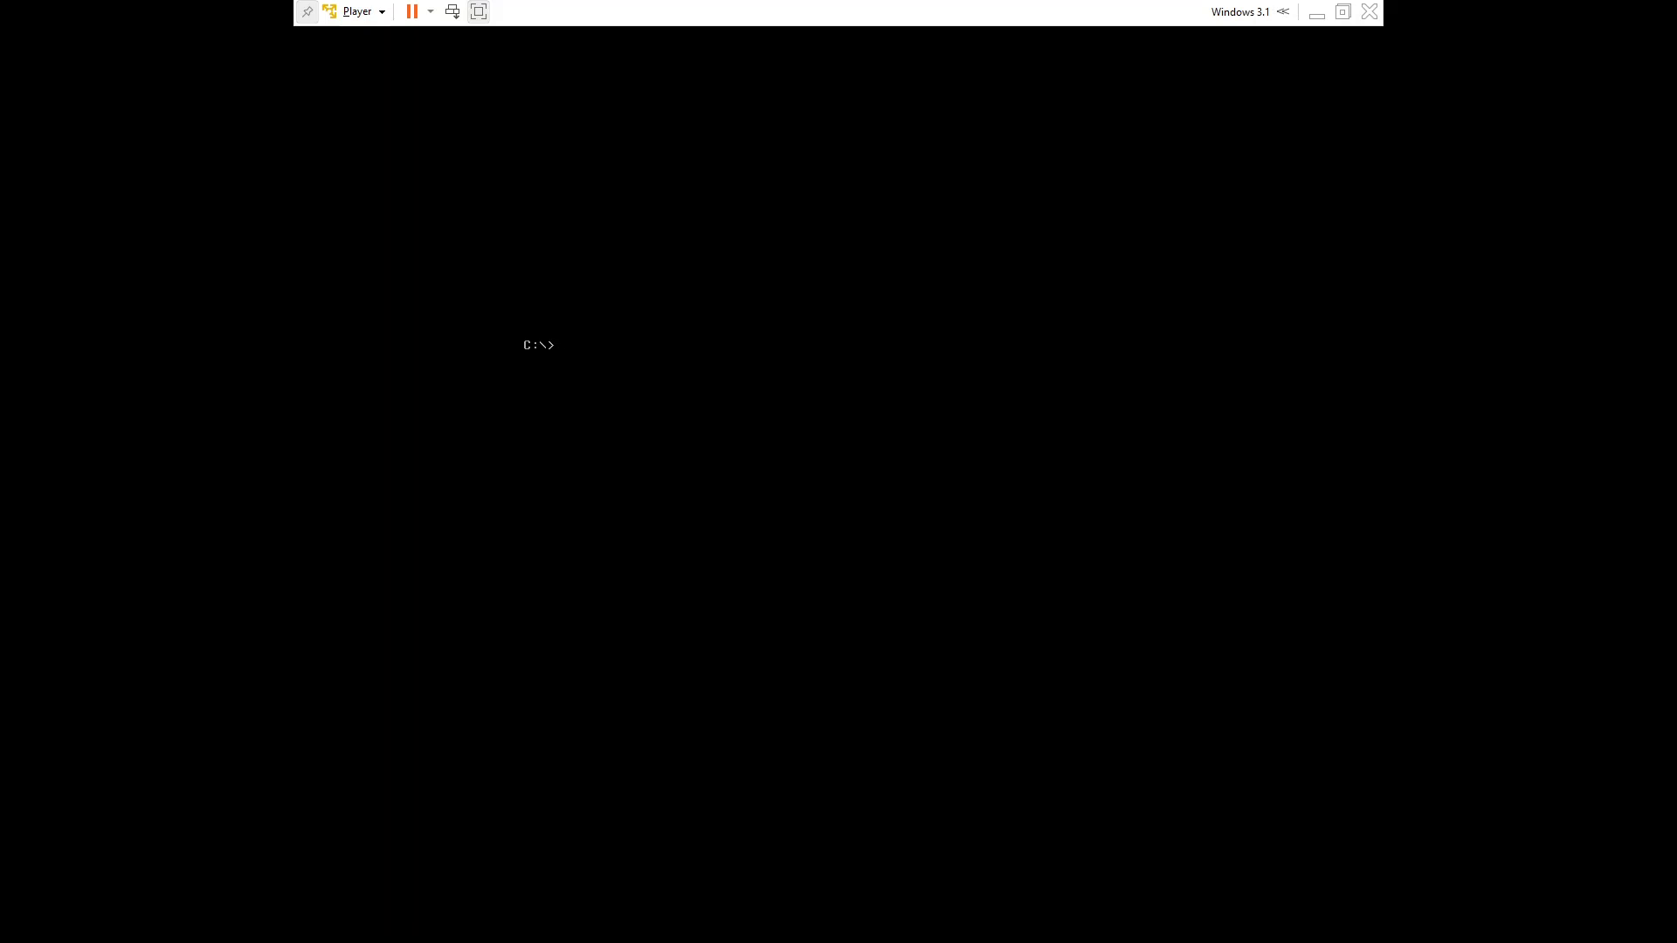
# - Restart the virtual machine from the player and try to start Windows from the DOS prompt with win
pyautogui.press('Return')
pyautogui.hotkey('ctrl', 'alt')
pyautogui.press('alt')
pyautogui.press('Down')
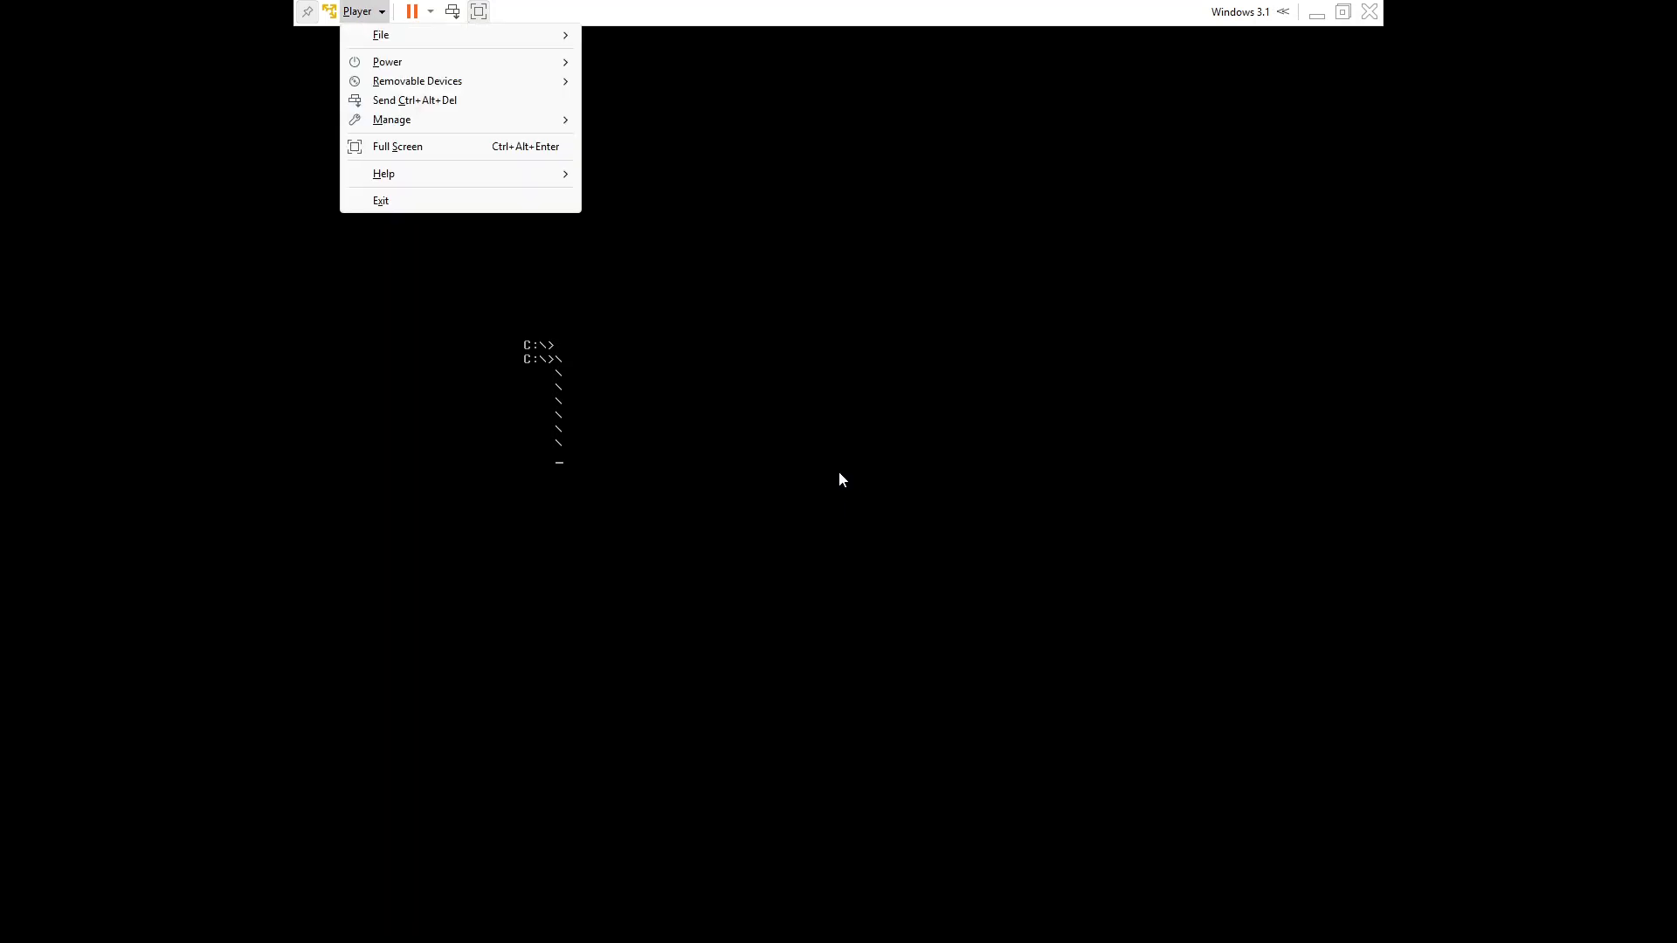
pyautogui.press('p')
pyautogui.press('Up')
pyautogui.press('Return')
pyautogui.press('Right')
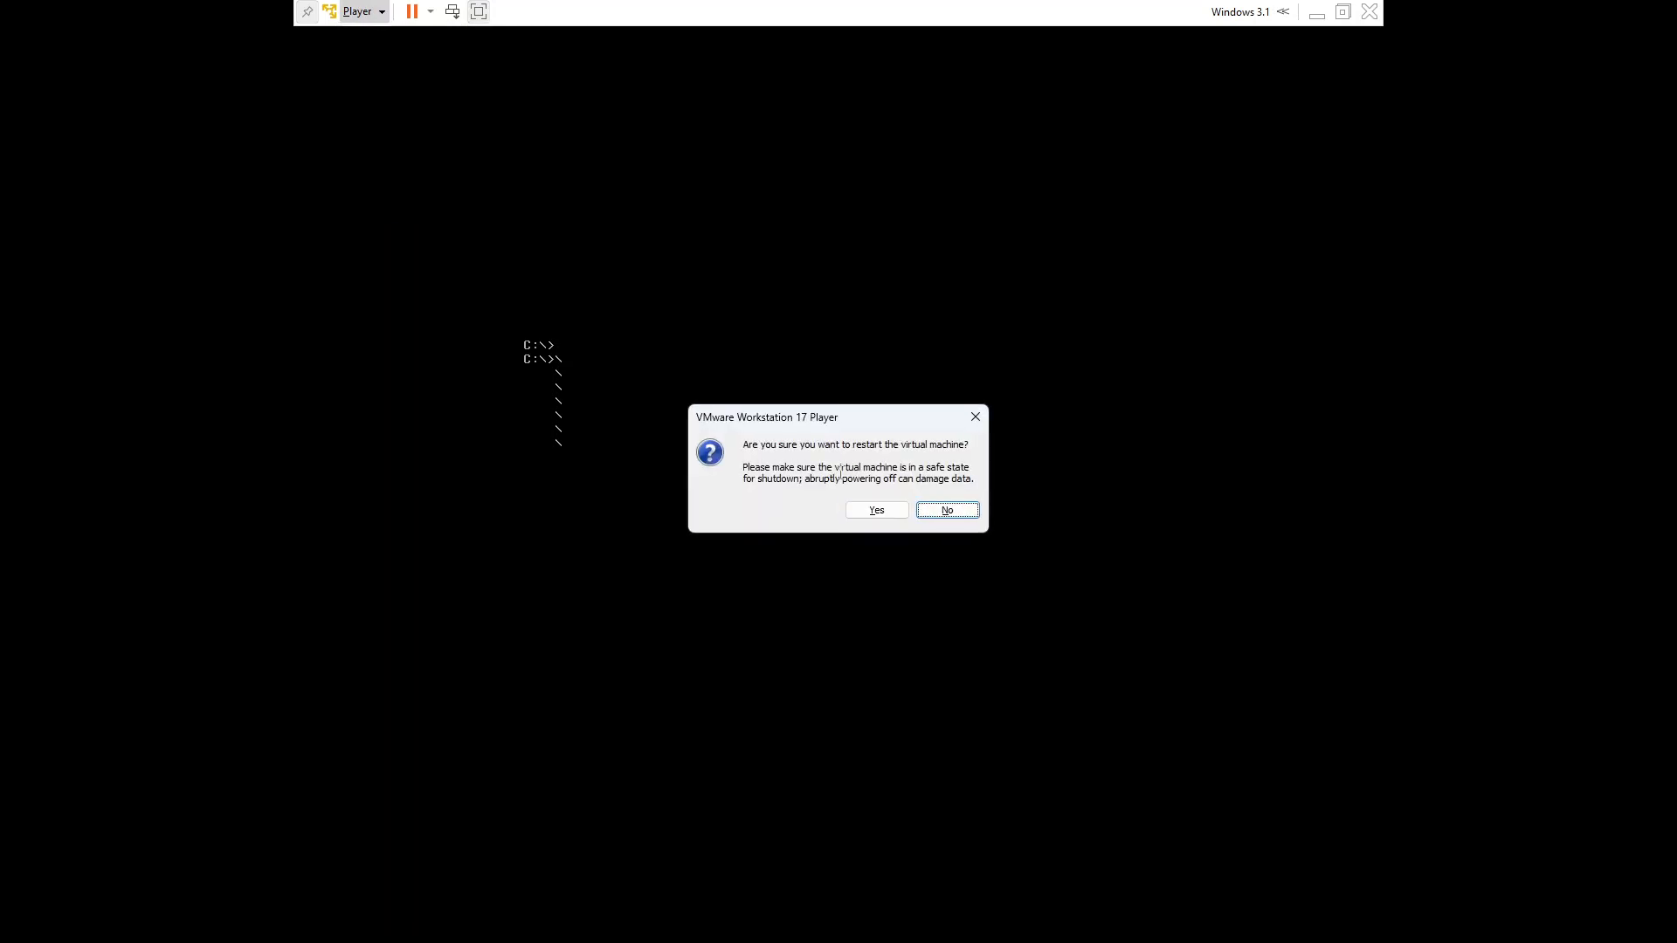
pyautogui.press('Return')
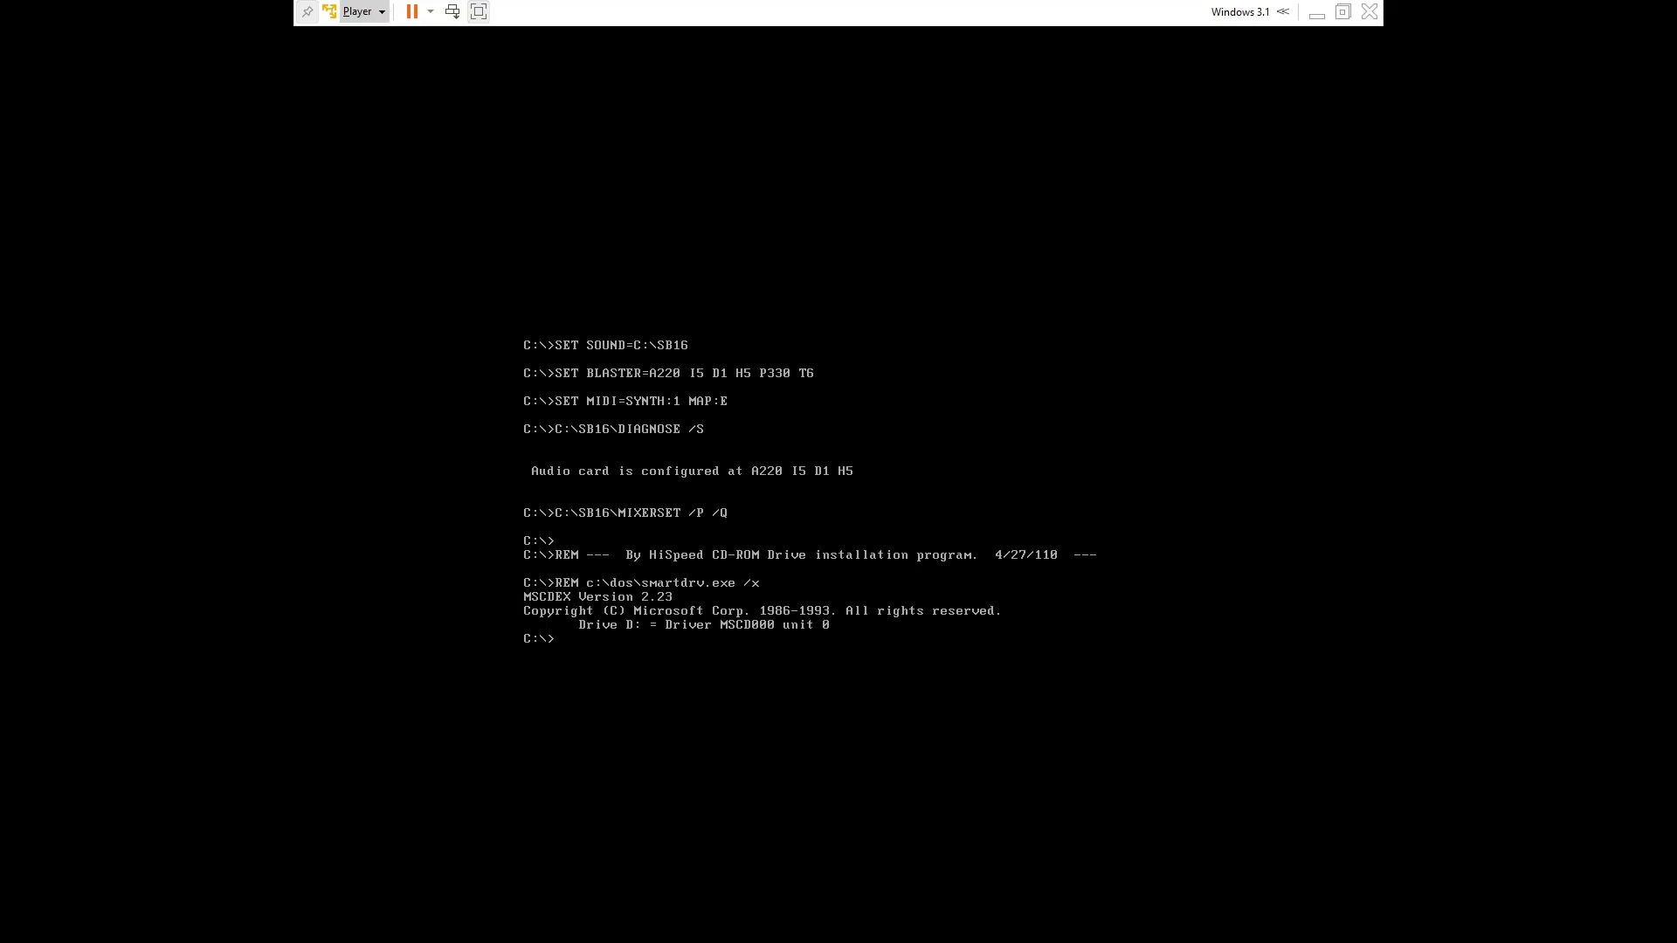
pyautogui.write('win')
pyautogui.press('Return')
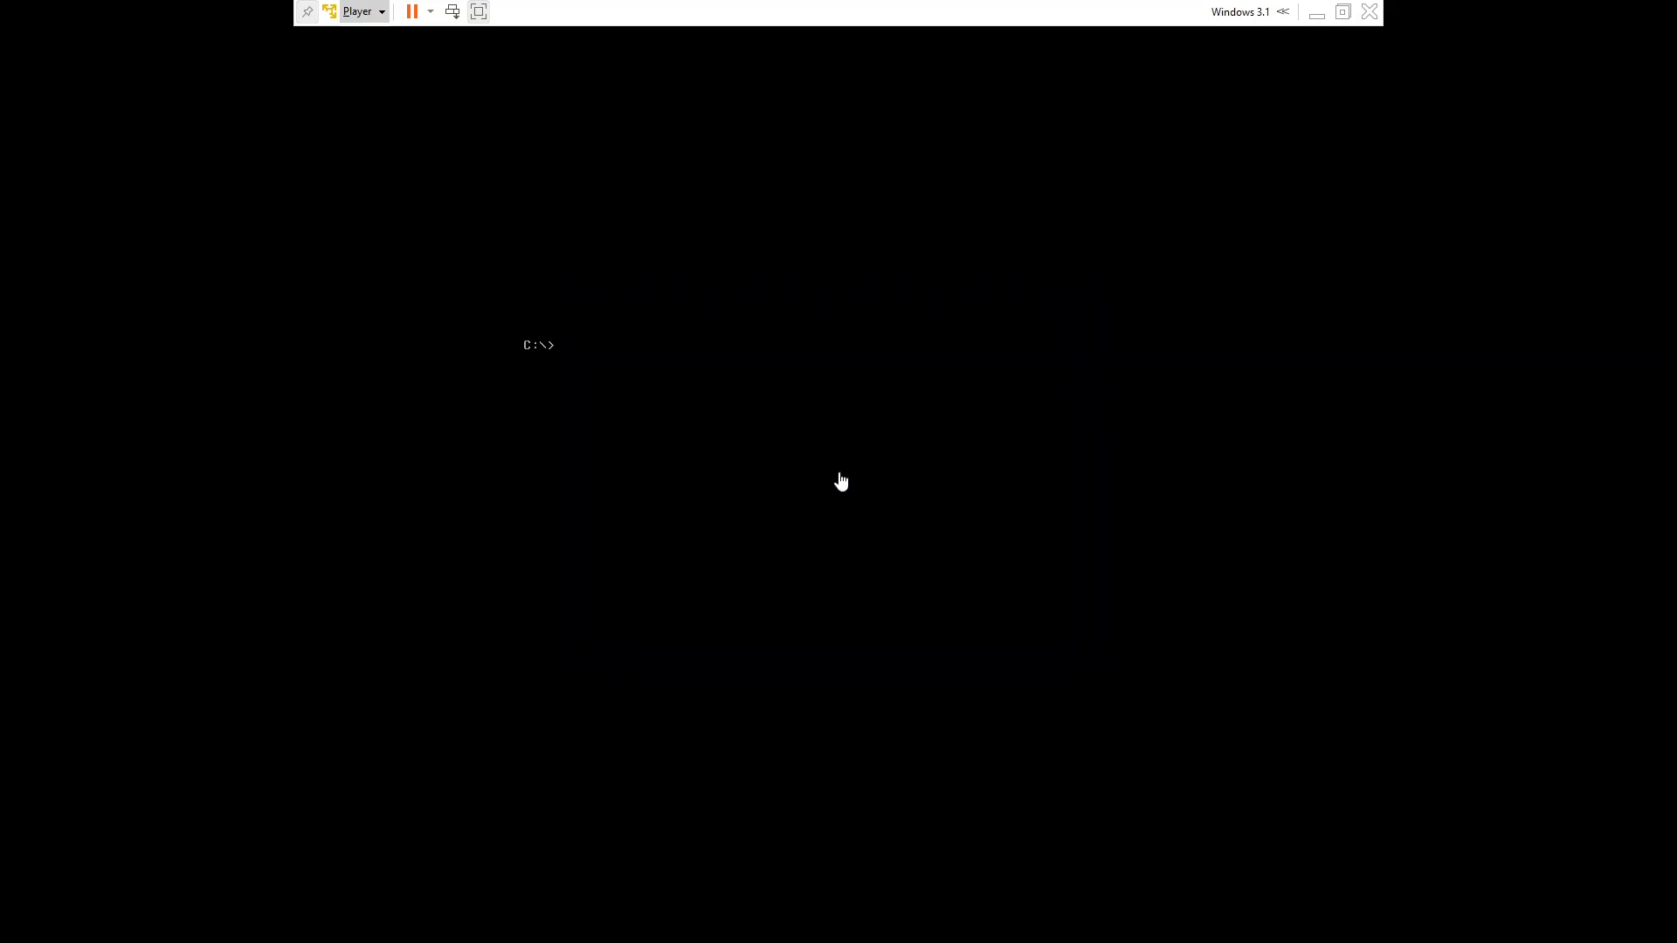
# - Restart the virtual machine once more and try again to load Windows from the DOS prompt
pyautogui.press('Down')
pyautogui.press('Down')
pyautogui.press('Right')
pyautogui.press('Down')
pyautogui.press('Down')
pyautogui.press('Down')
pyautogui.press('Return')
pyautogui.press('Return')
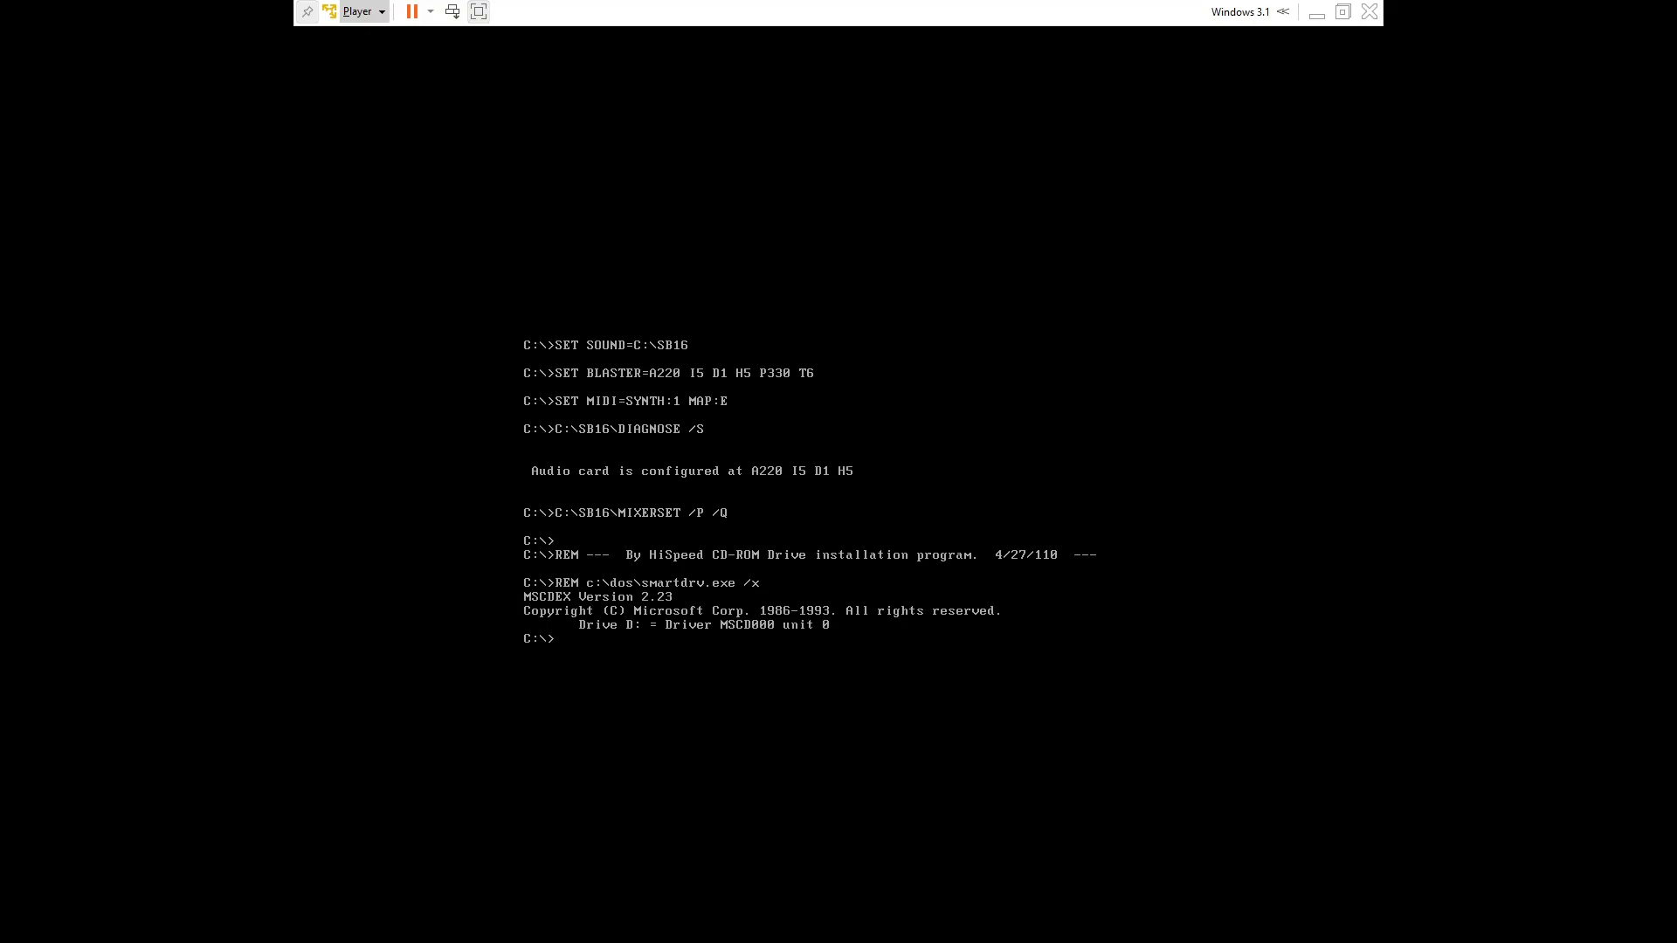
pyautogui.write('n')
pyautogui.press('Return')
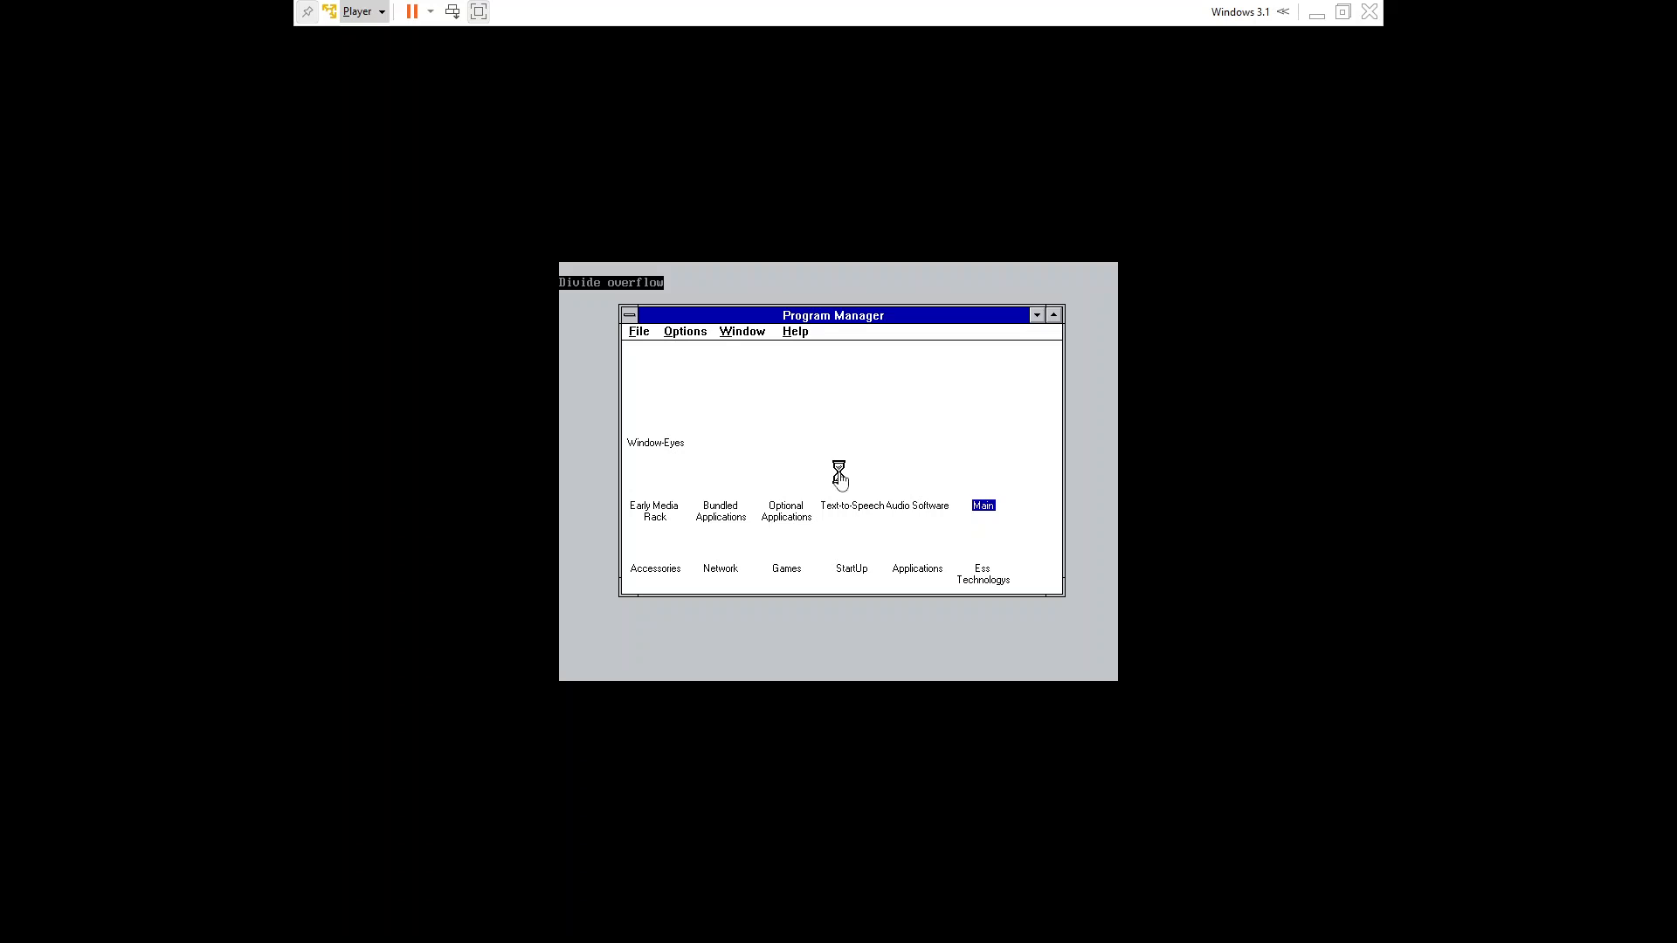
# - Power off the Windows 3.1 virtual machine and exit the player, confirming the power-off
pyautogui.click(358, 12)
pyautogui.moveTo(375, 60)
pyautogui.click(646, 75)
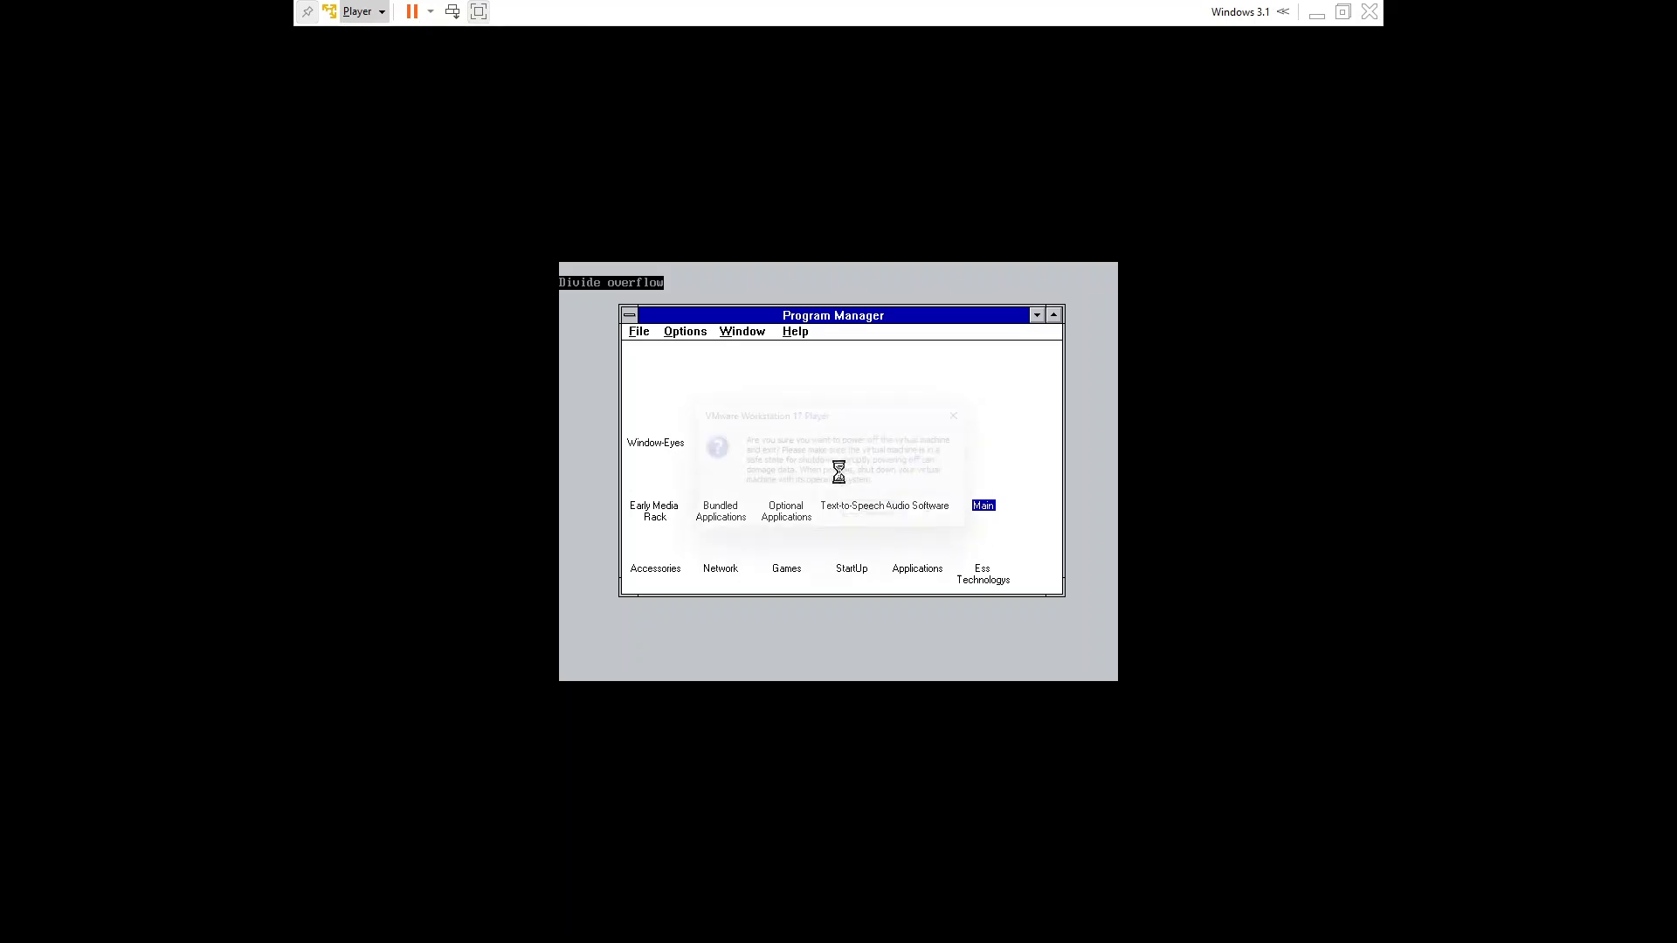
pyautogui.press('Tab')
pyautogui.press('Return')
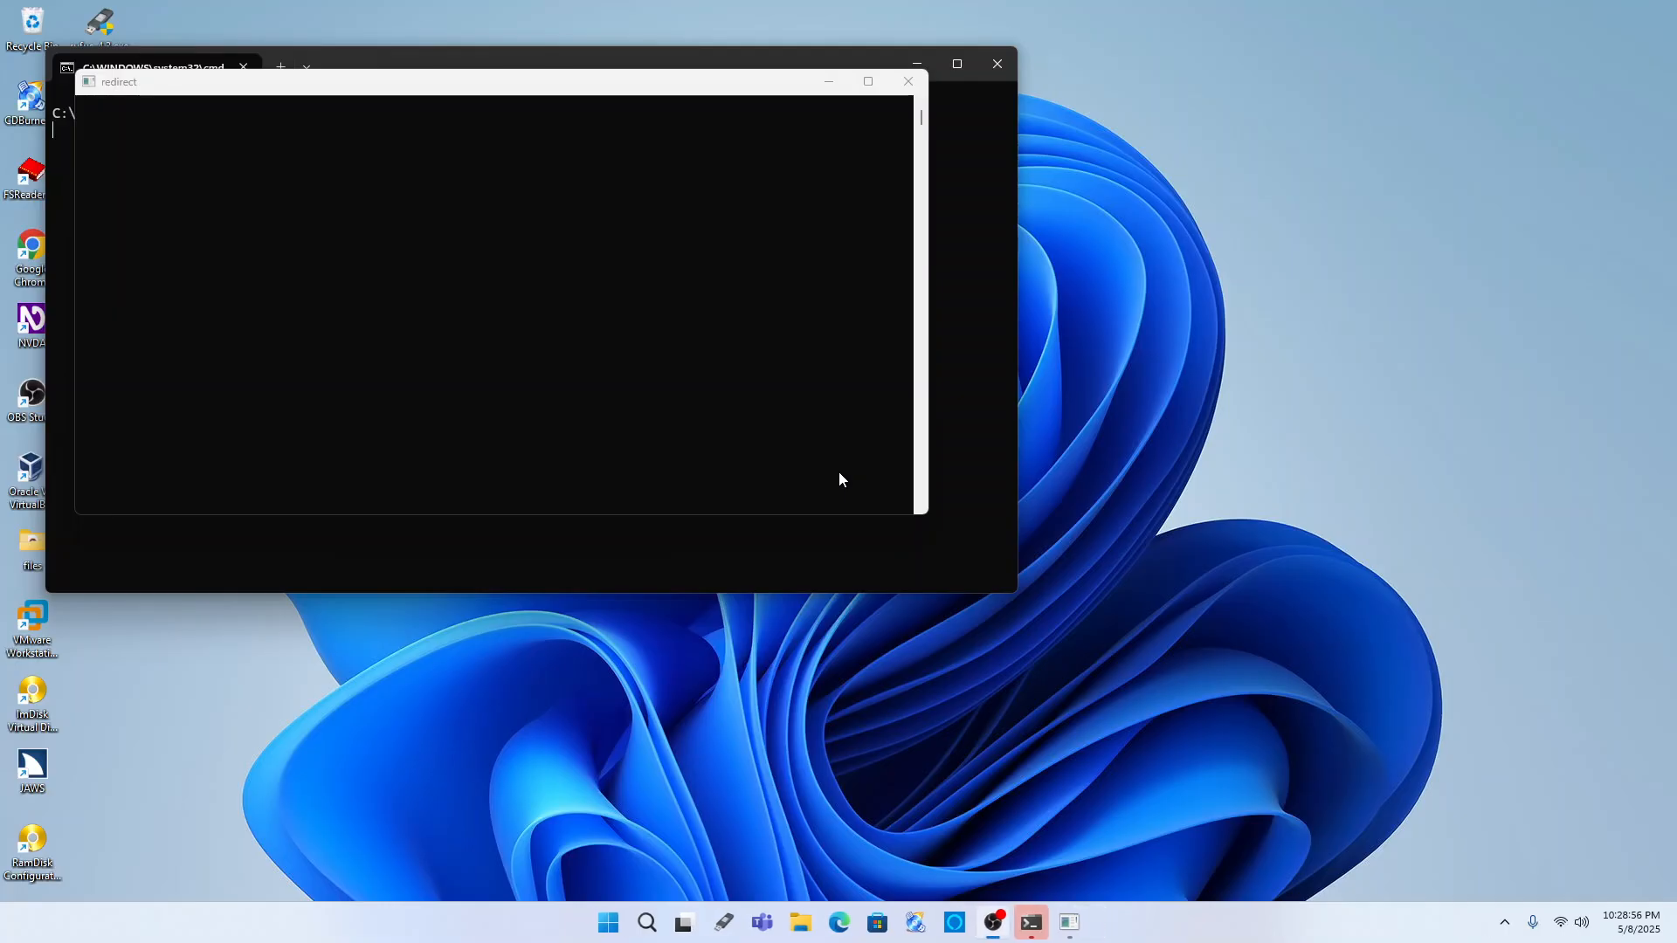
# - Reopen VMware Workstation 17 Player on the host and bring its window to the front
pyautogui.press('super')
pyautogui.write('v')
pyautogui.press('Return')
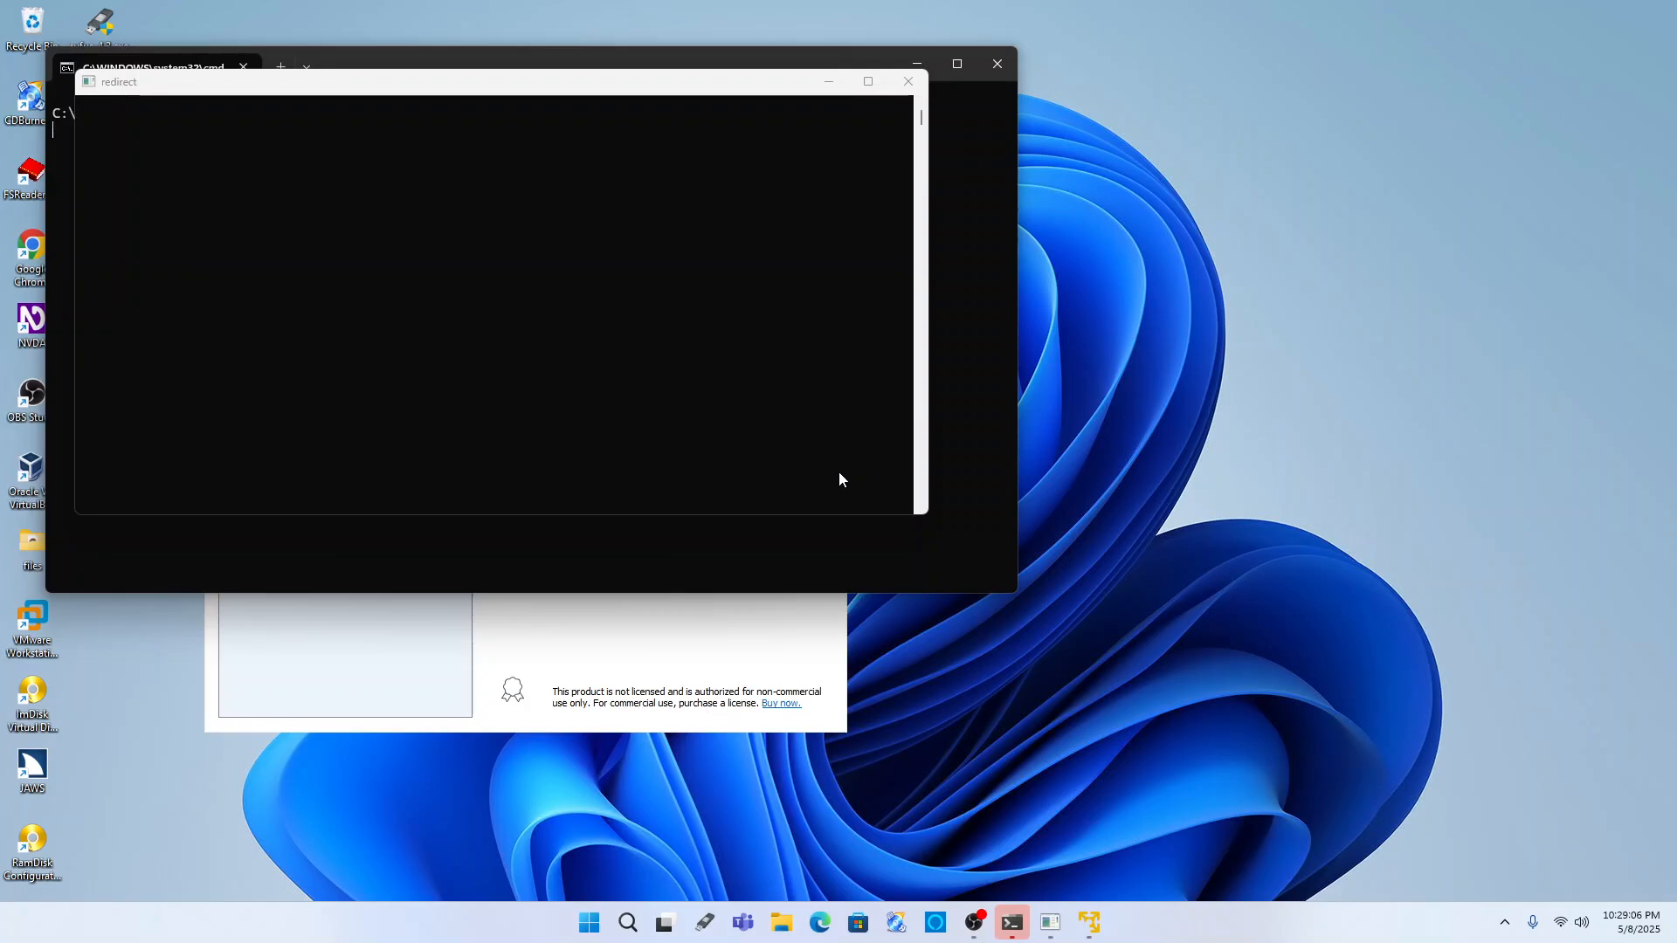
pyautogui.hotkey('alt', 'Tab')
pyautogui.hotkey('alt', 'shift', 'Tab')
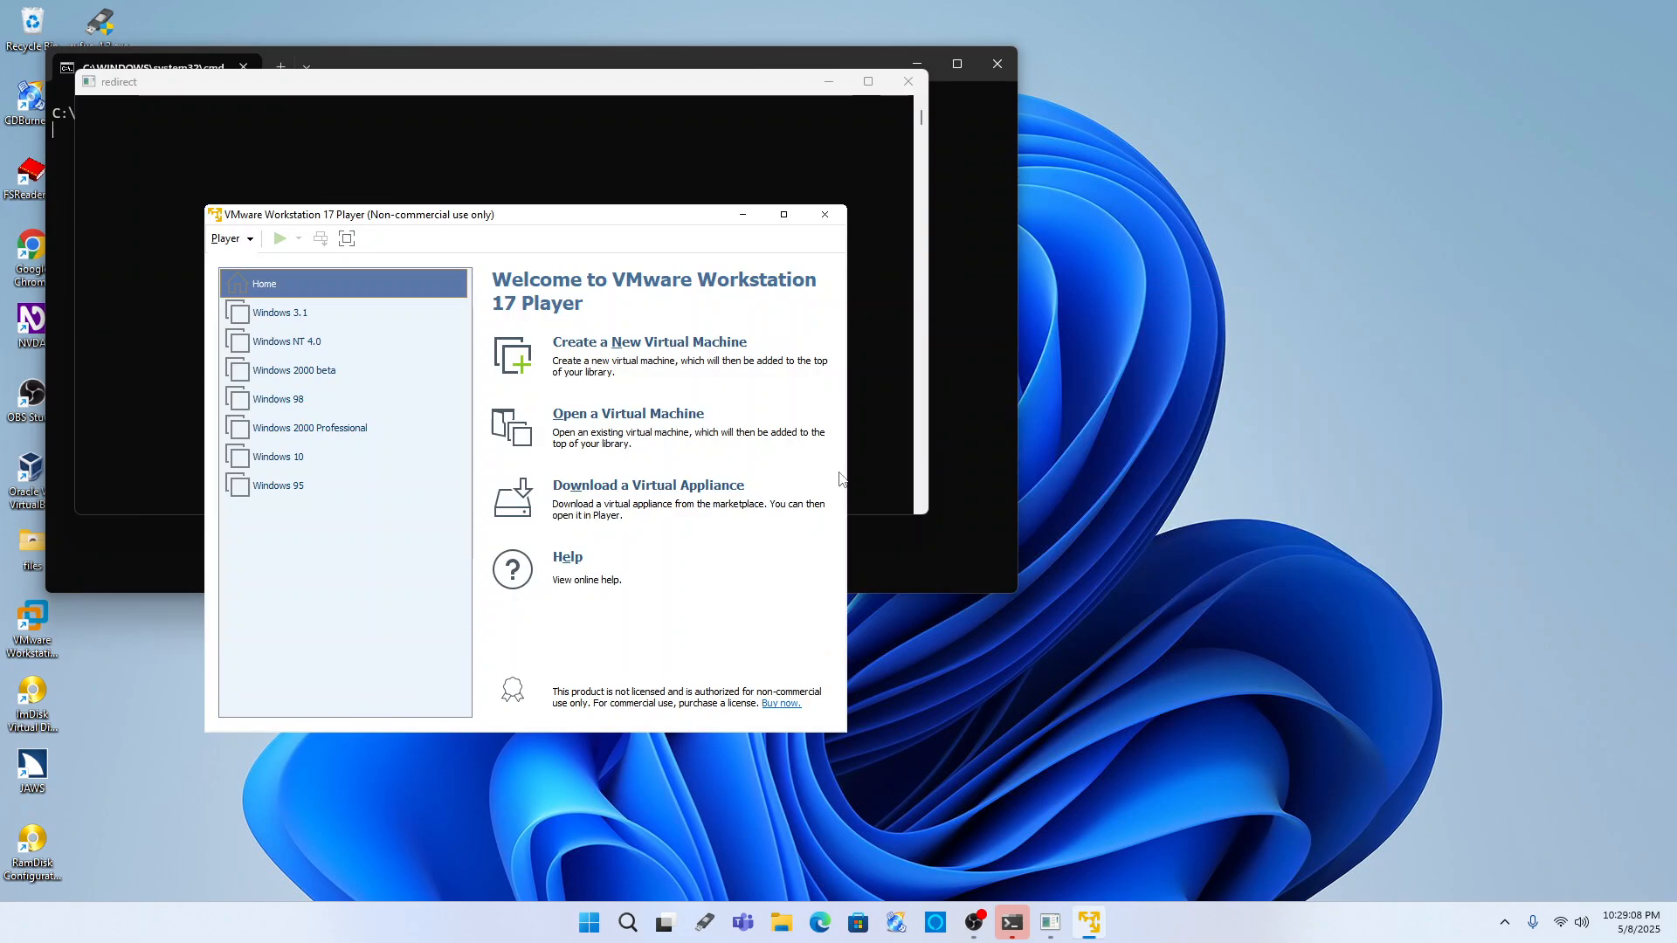
# - Power on the Windows 3.1 virtual machine from the library and start Windows with win at the DOS prompt
pyautogui.press('Down')
pyautogui.press('Up')
pyautogui.press('Down')
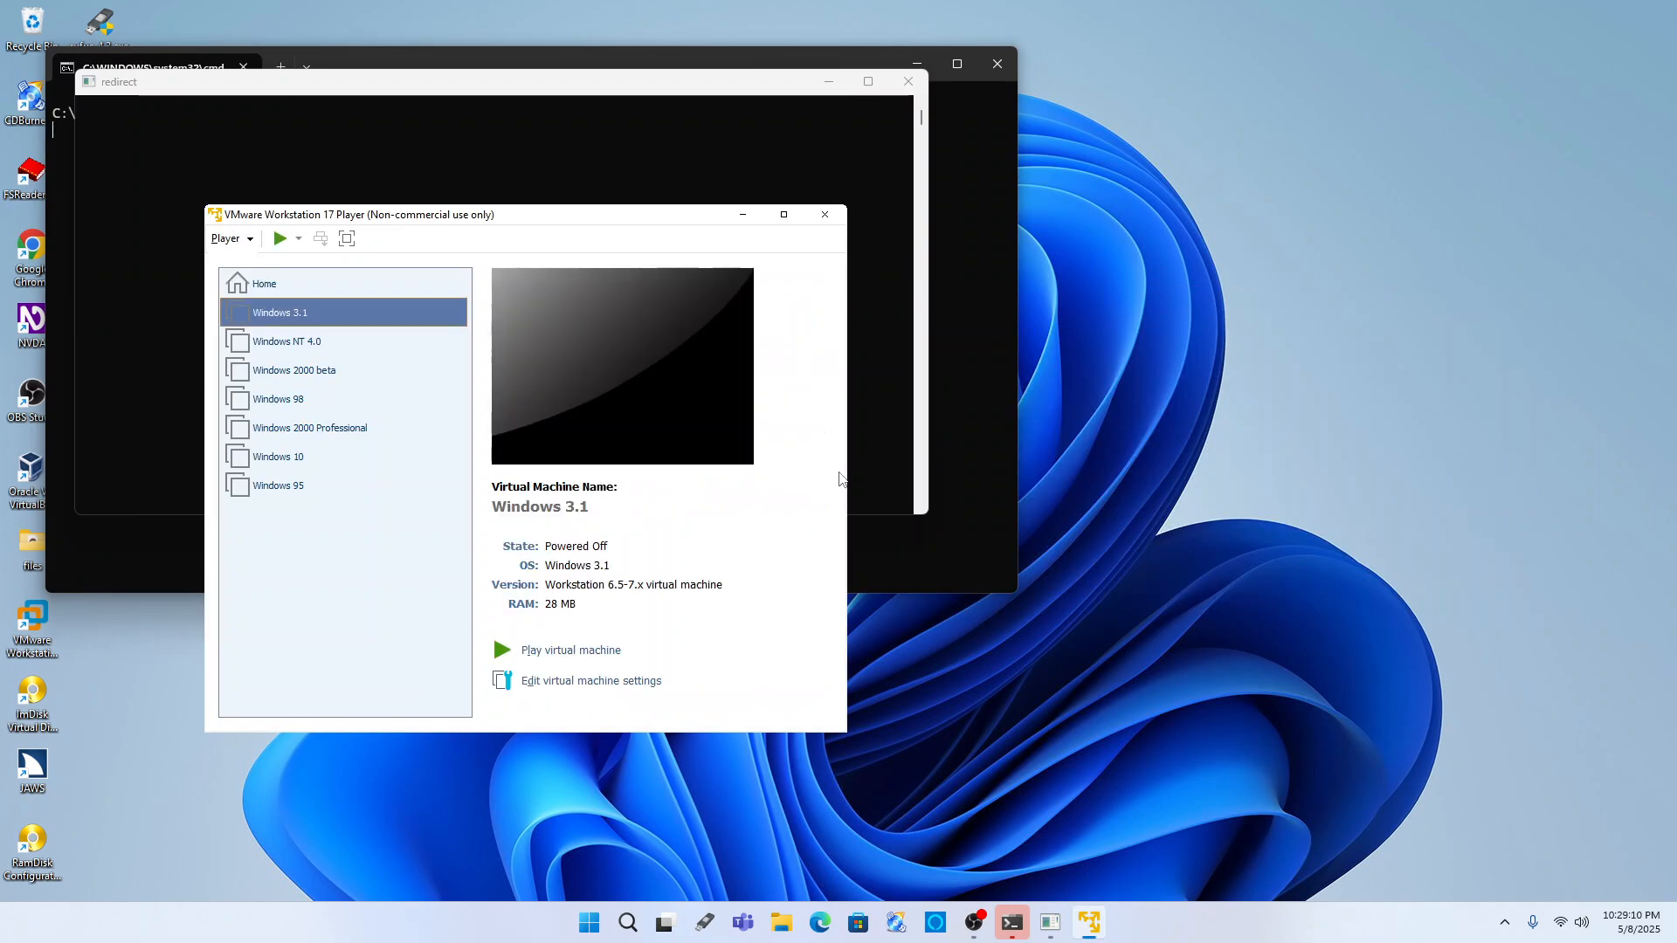
pyautogui.press('Return')
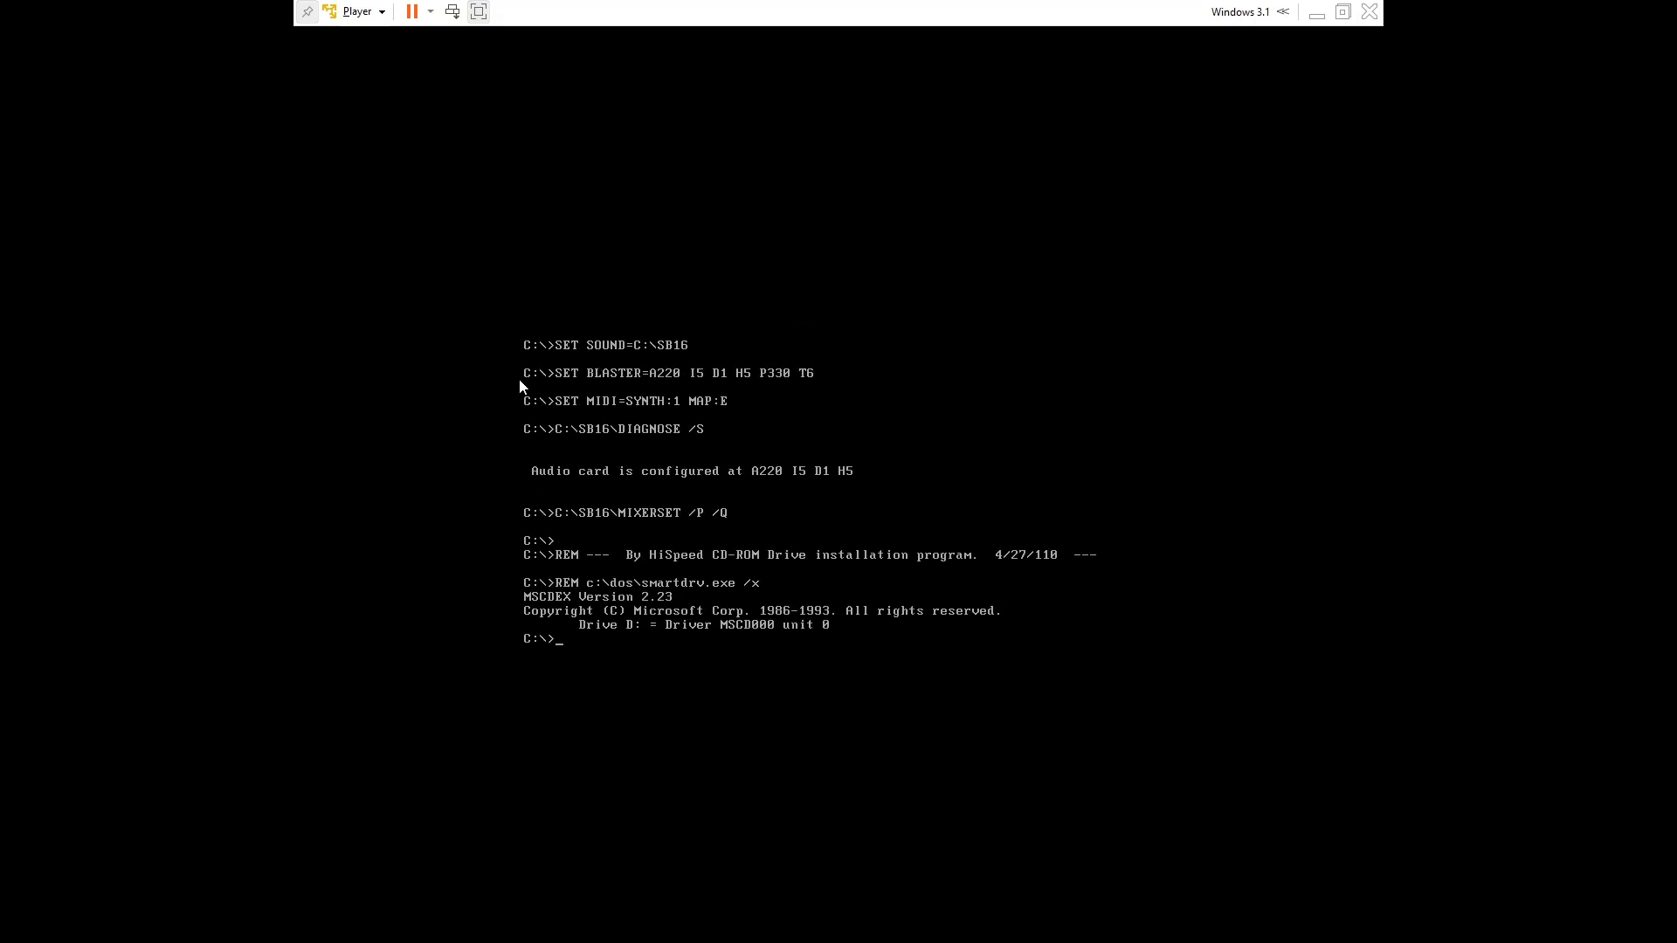
pyautogui.write('win')
pyautogui.press('Return')
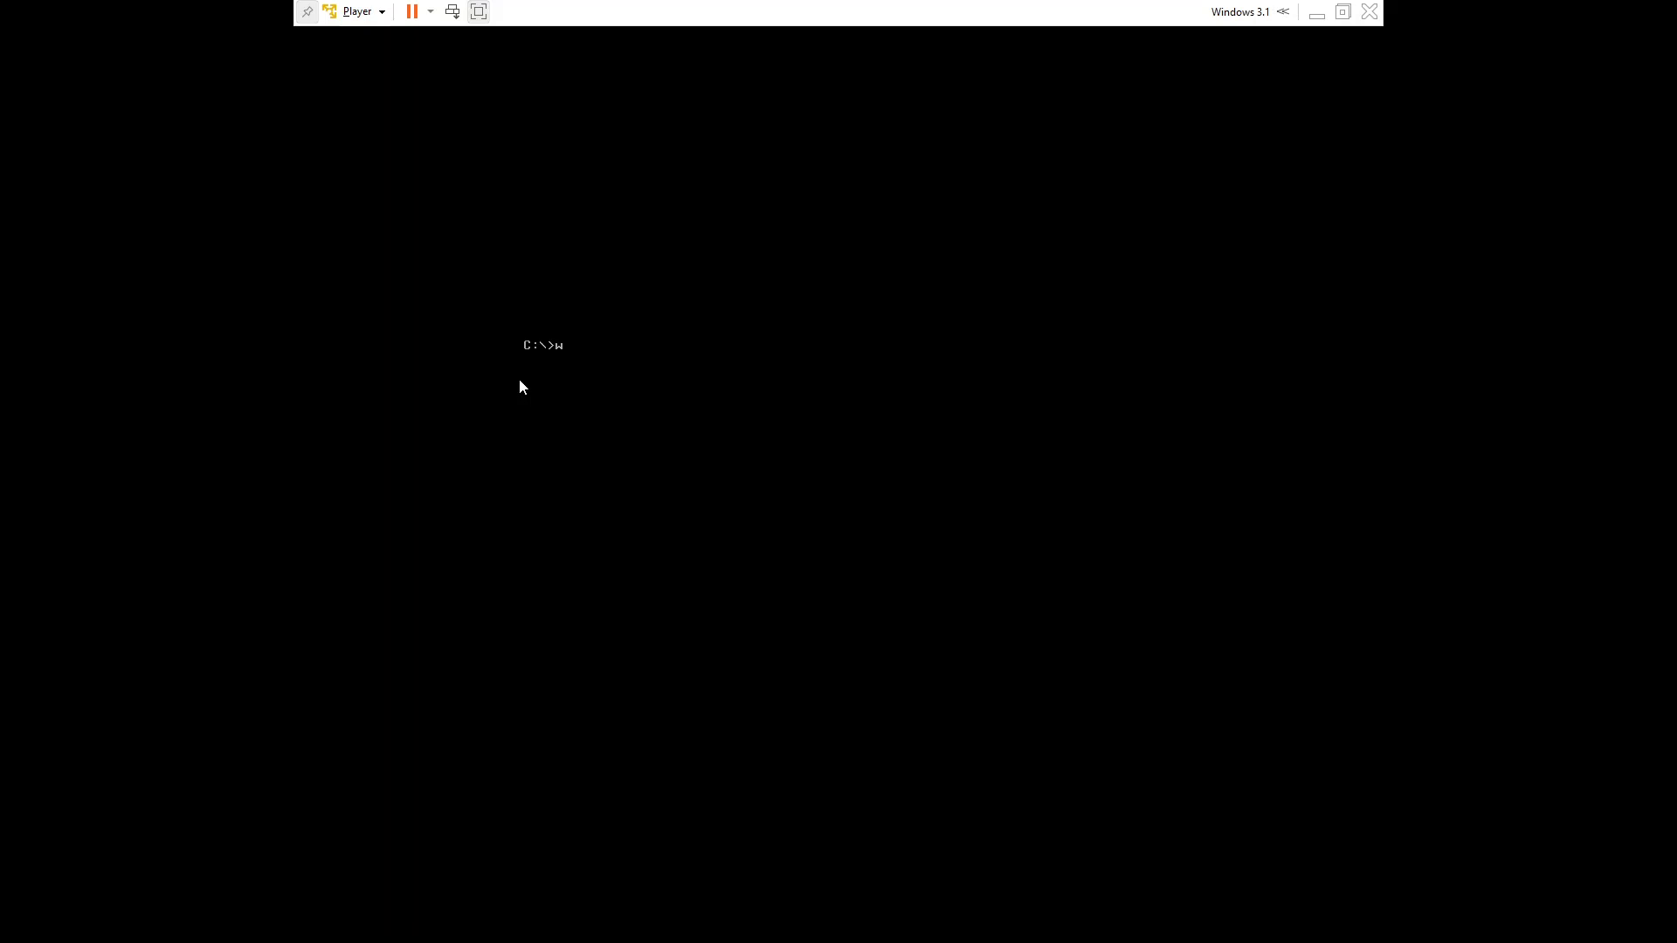
pyautogui.write('in')
pyautogui.press('Return')
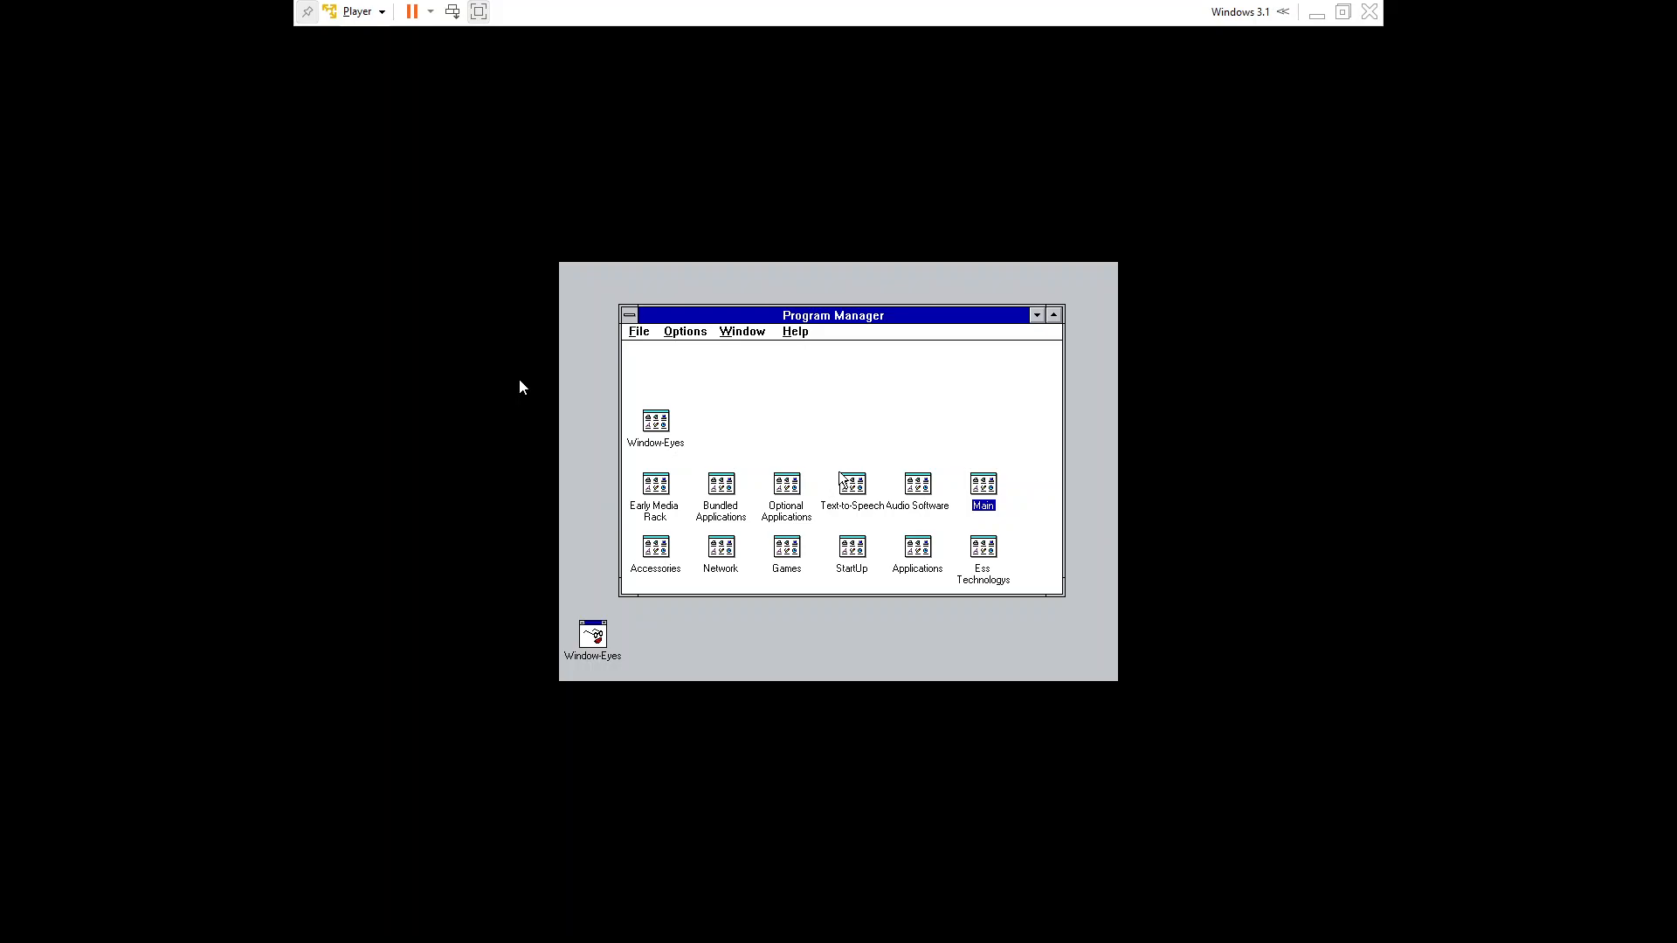
# - Exit Windows to the DOS prompt and power off the virtual machine, confirming the exit from the player
pyautogui.hotkey('alt', 'F4')
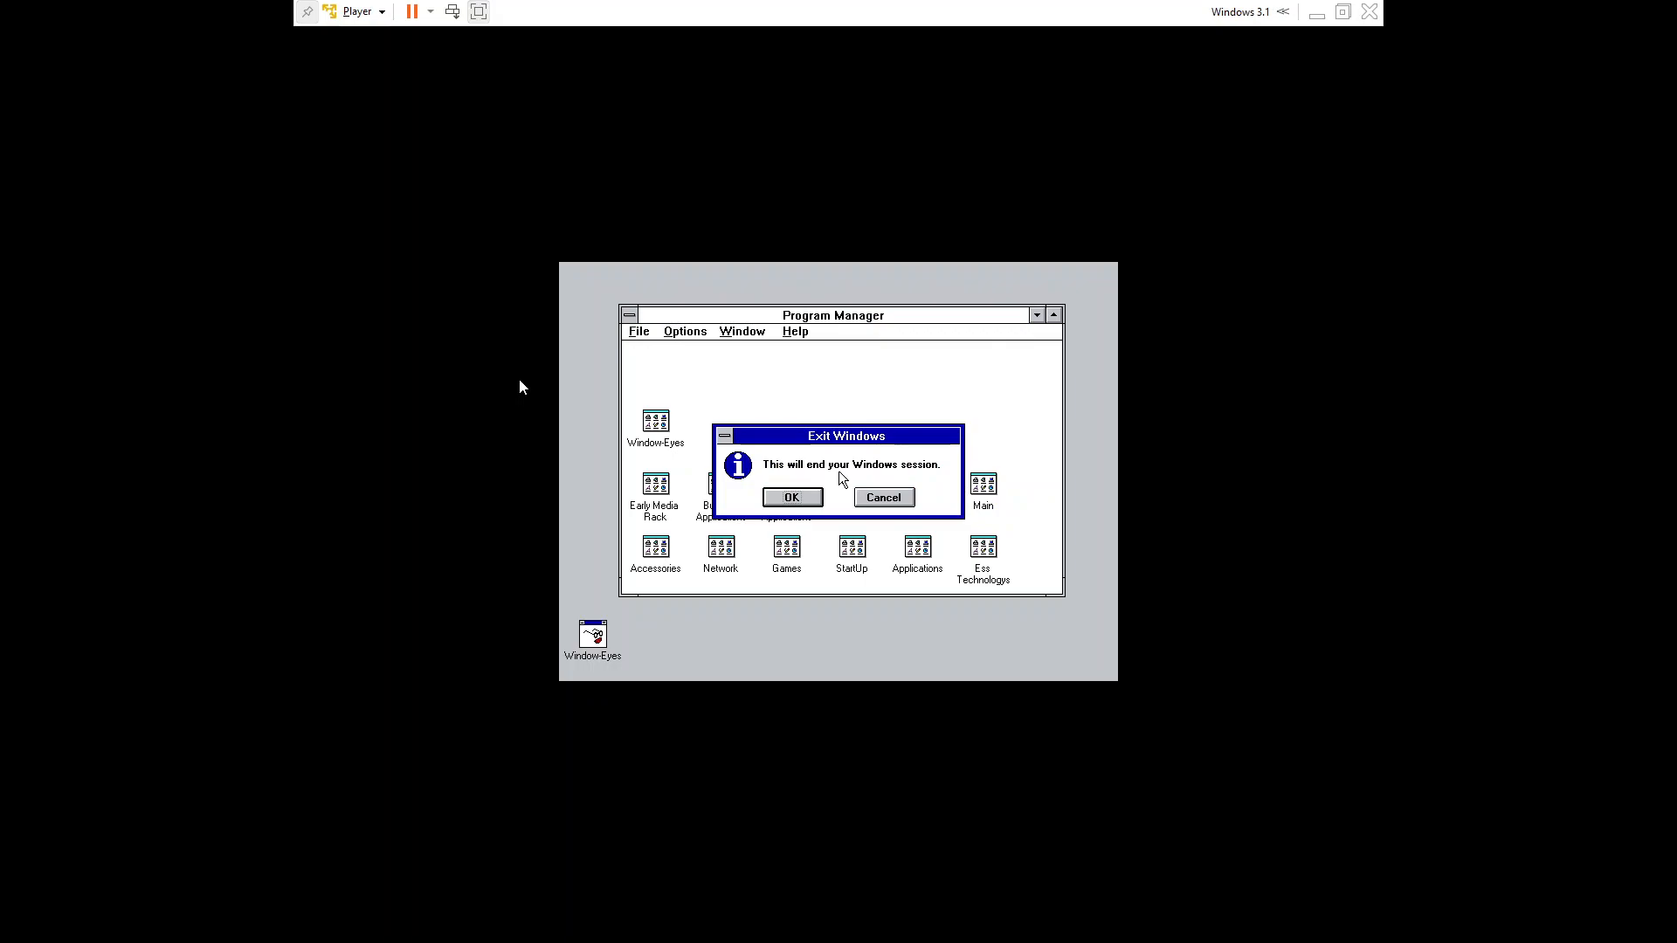
pyautogui.press('Escape')
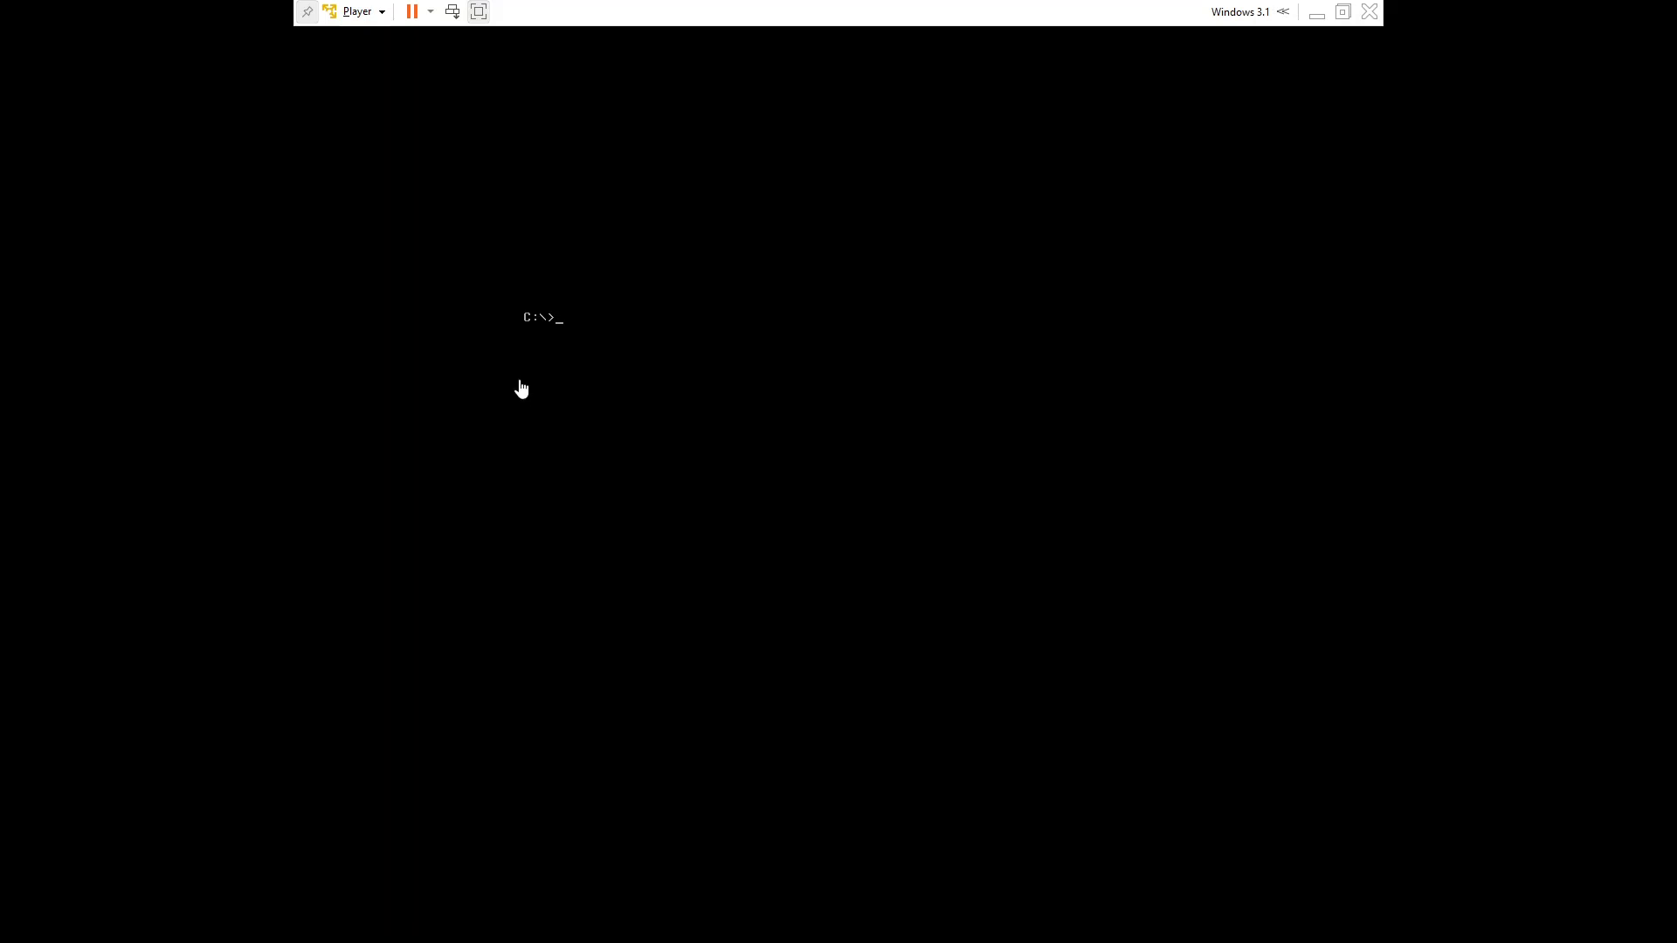
pyautogui.click(363, 11)
pyautogui.moveTo(454, 61)
pyautogui.click(624, 61)
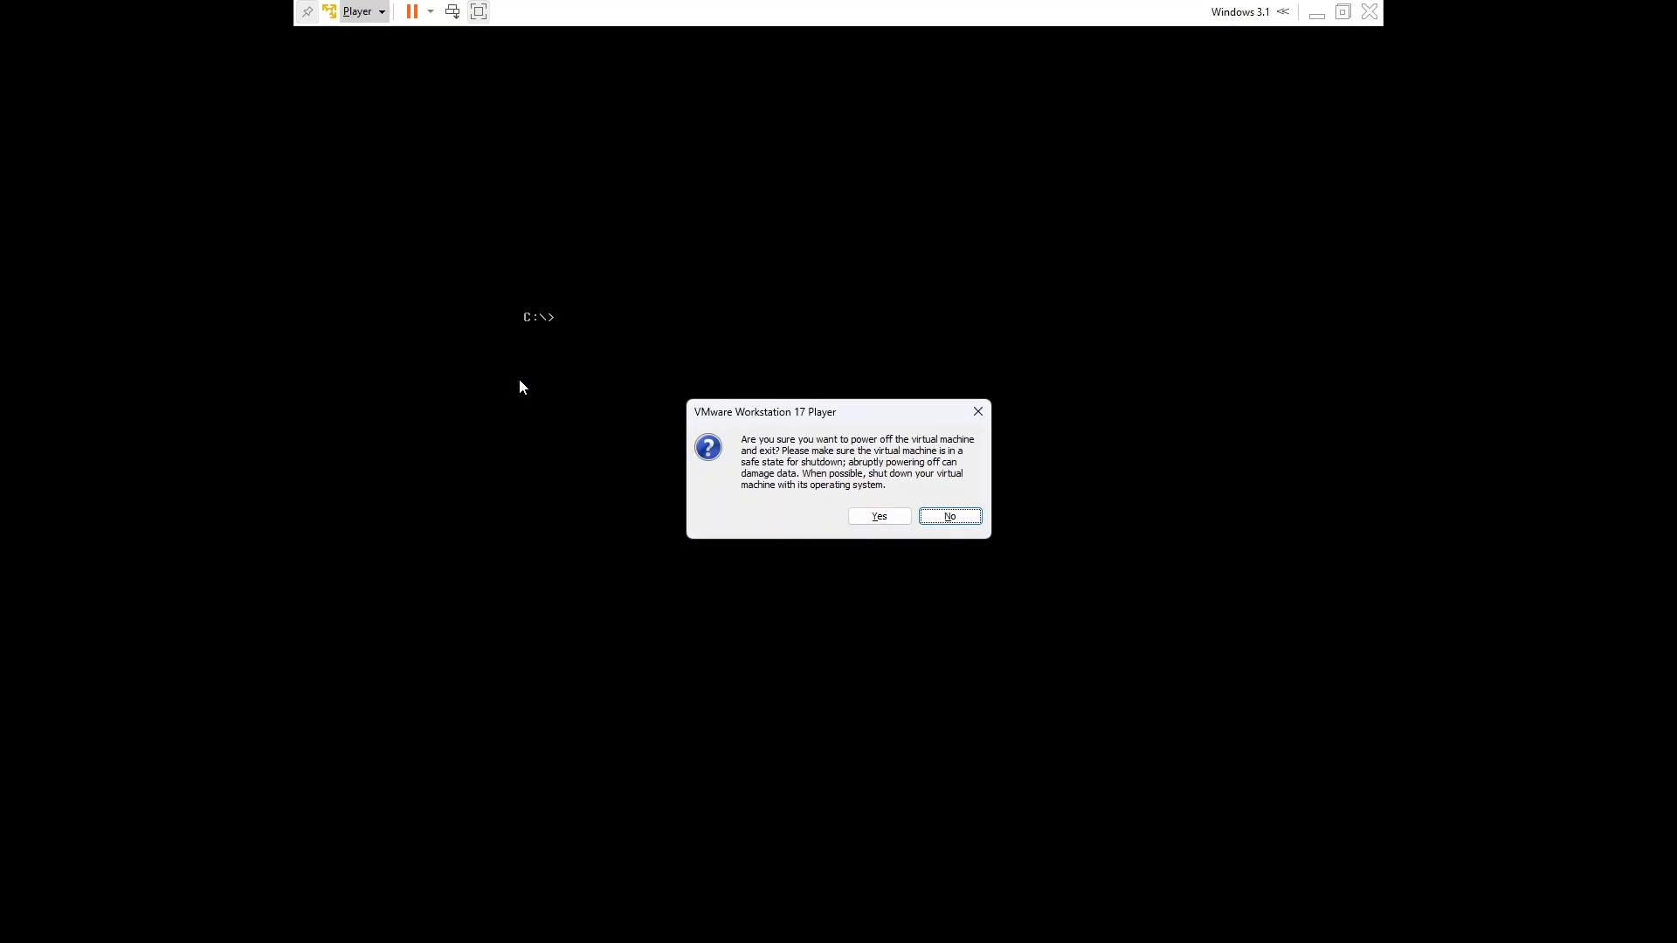
pyautogui.press('y')
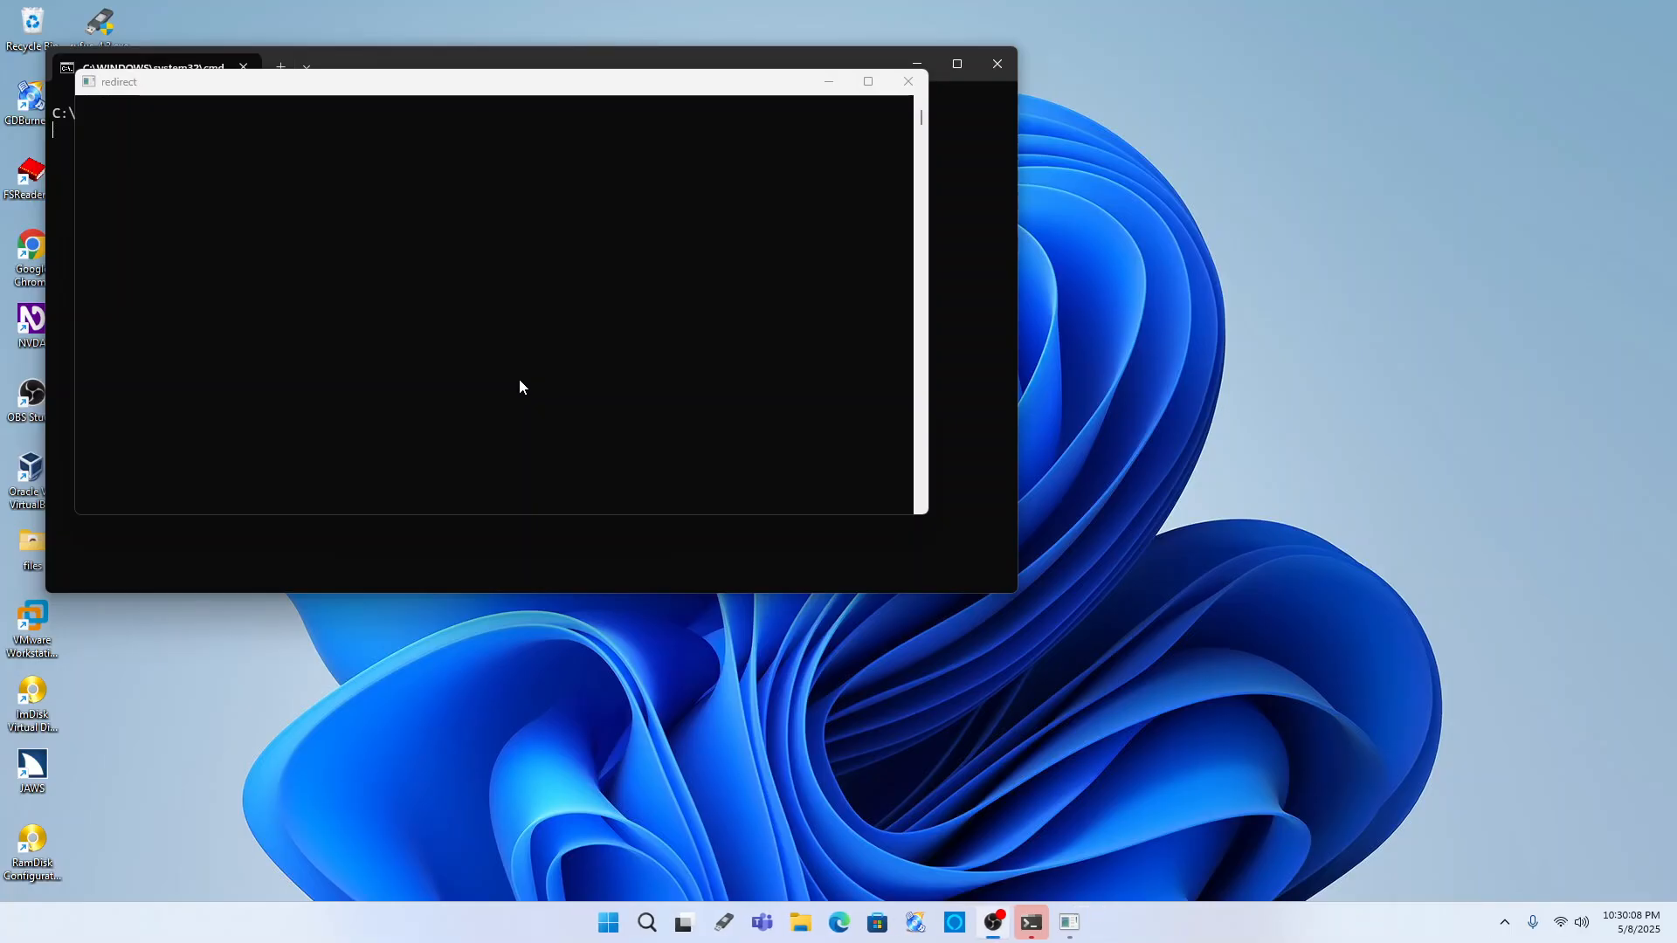
# - Stop the redirect program running on COM8 with NVDA and close its command prompt window
pyautogui.hotkey('alt', 'Tab')
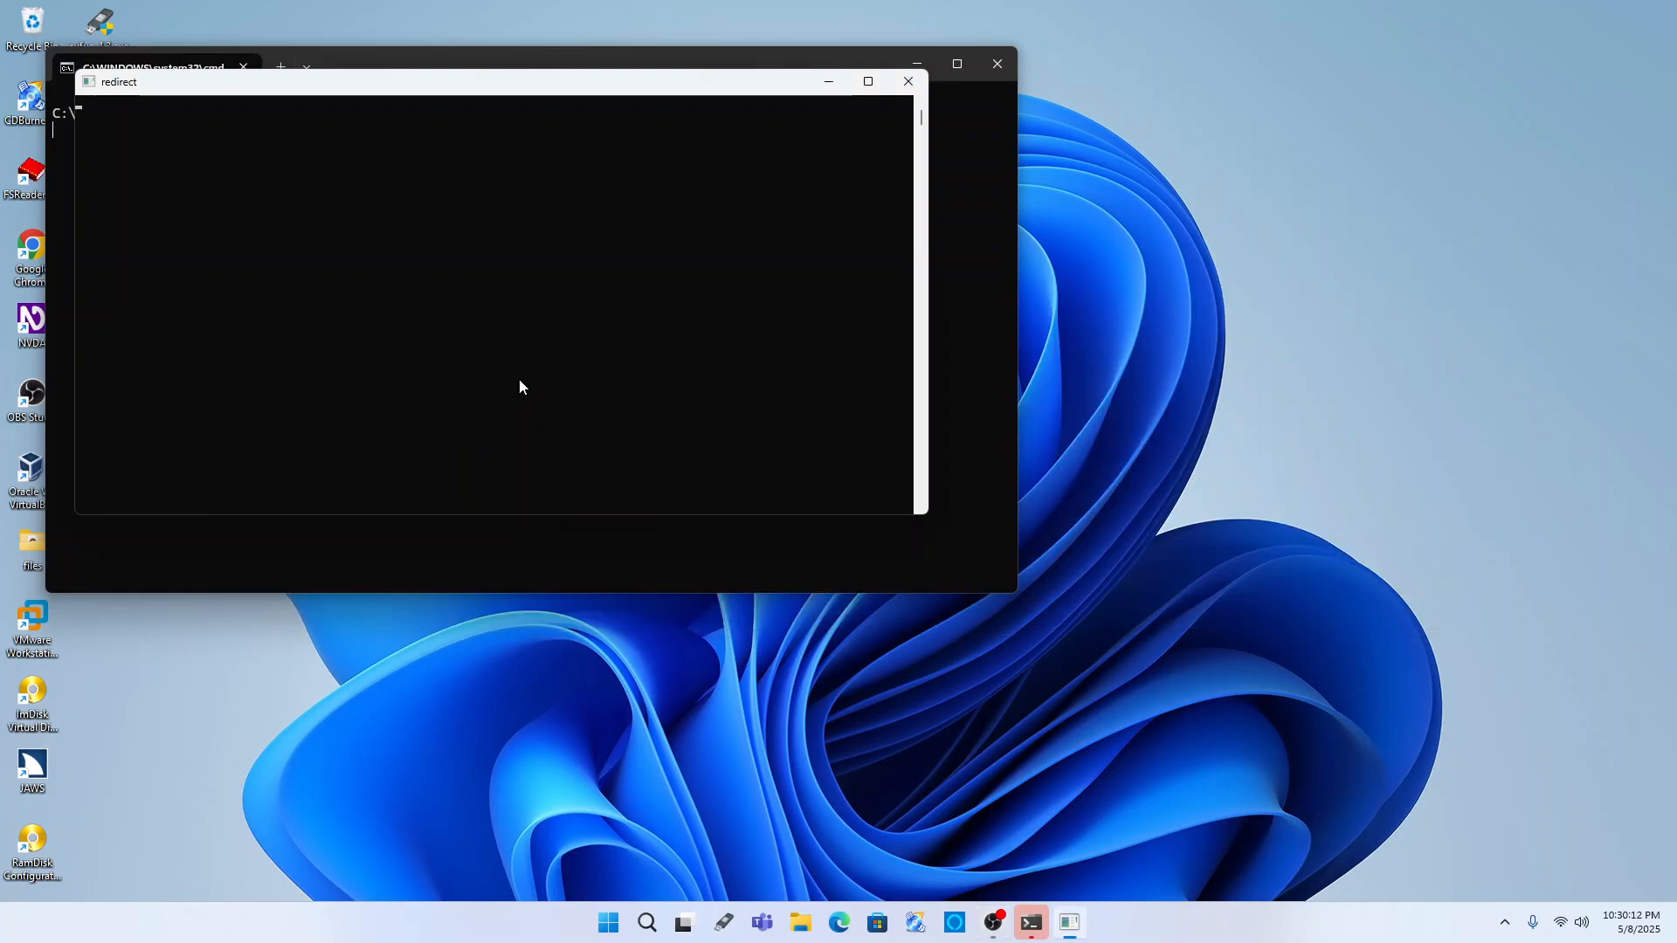
pyautogui.hotkey('ctrl', 'c')
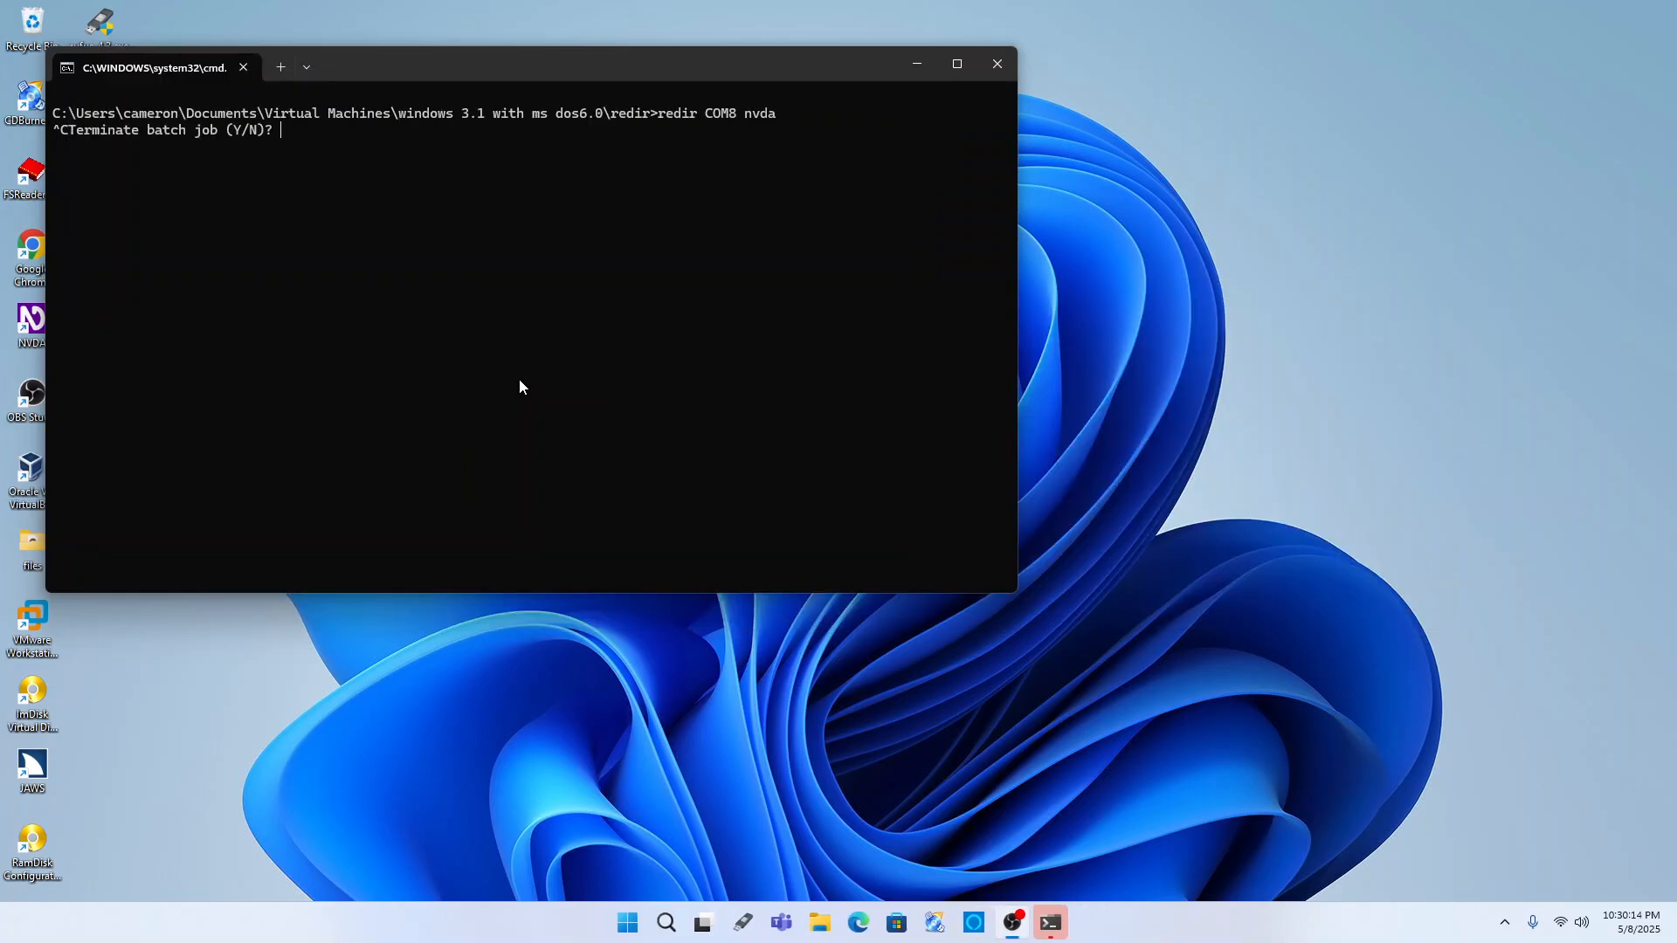
pyautogui.hotkey('alt', 'Tab')
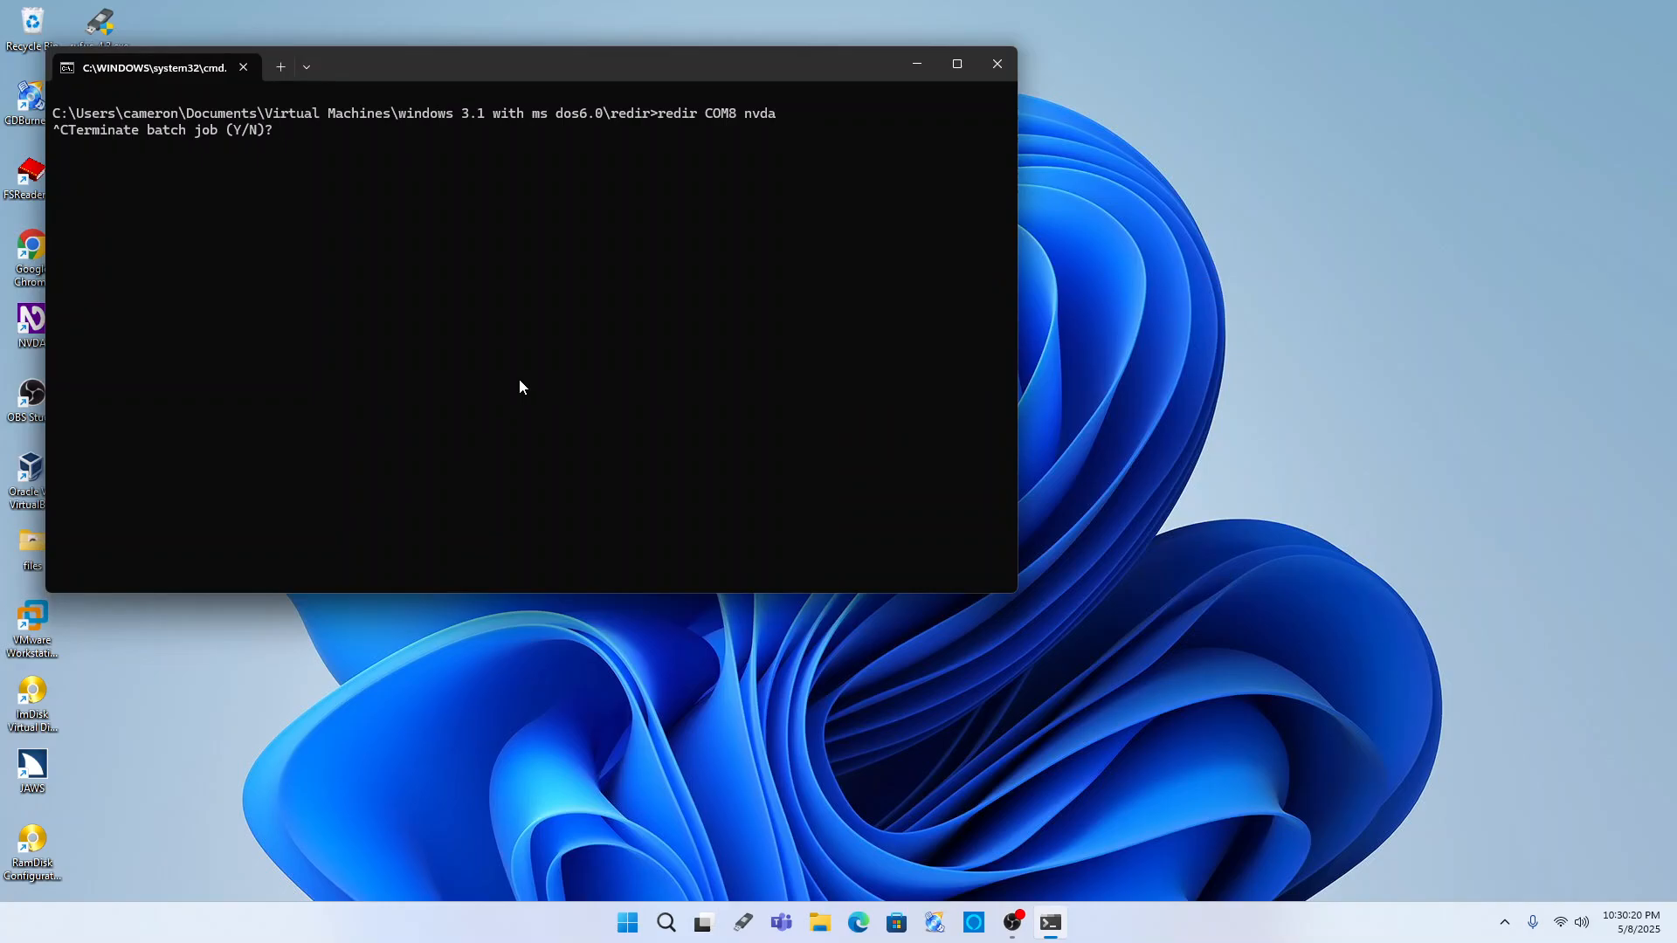
pyautogui.hotkey('alt', 'F4')
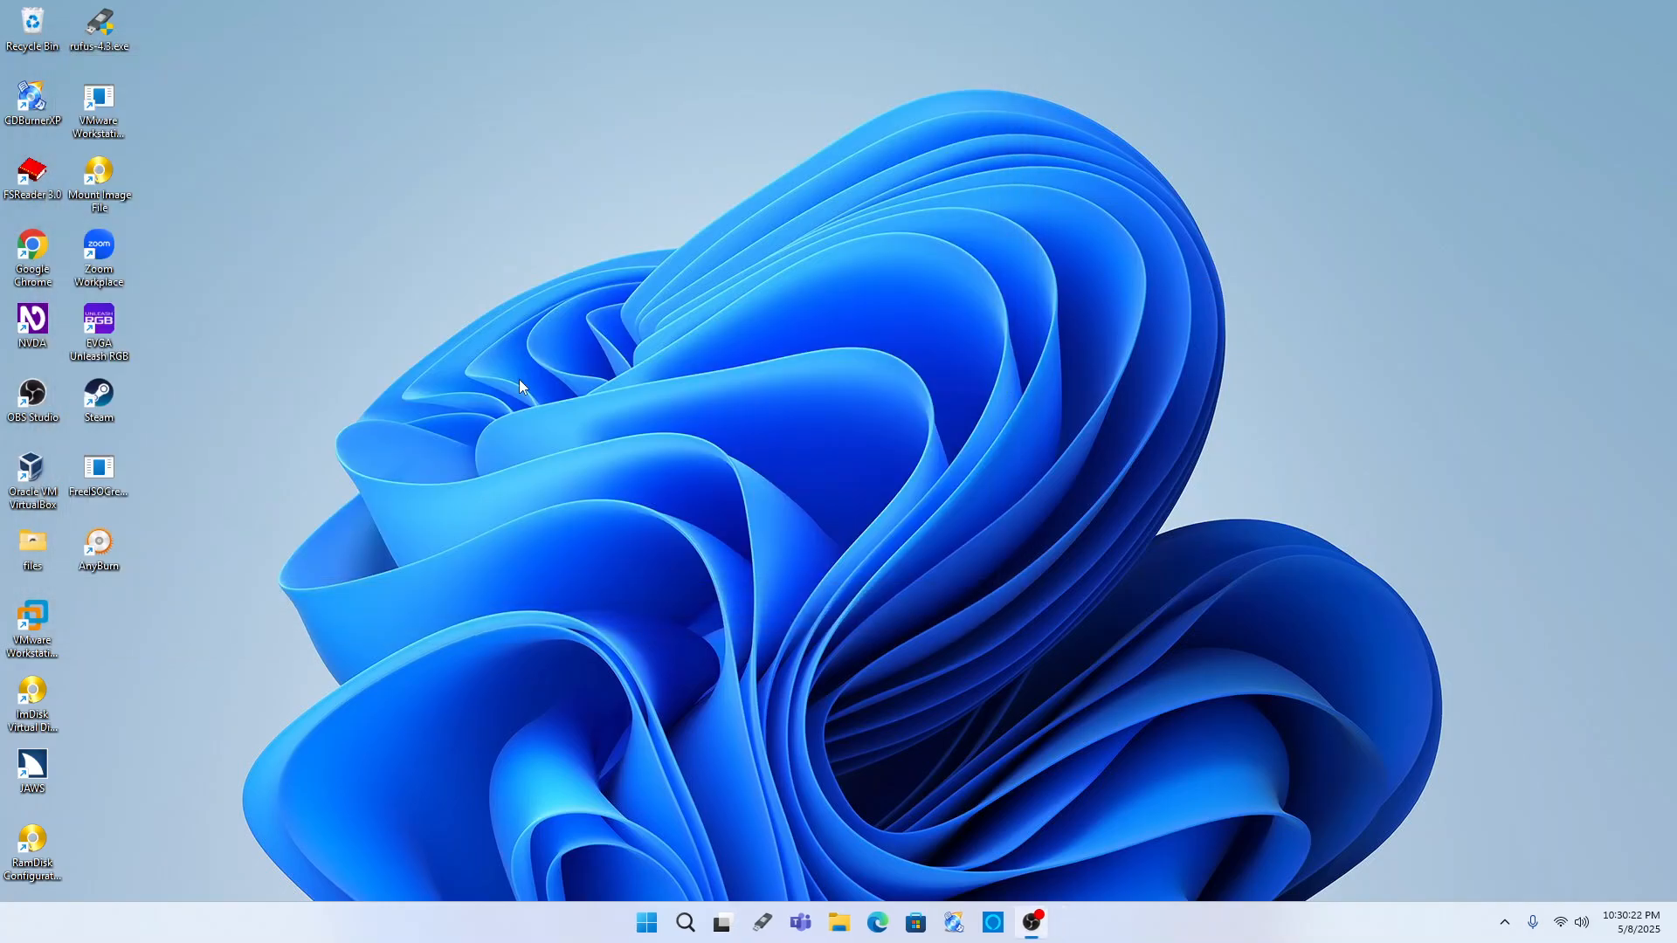